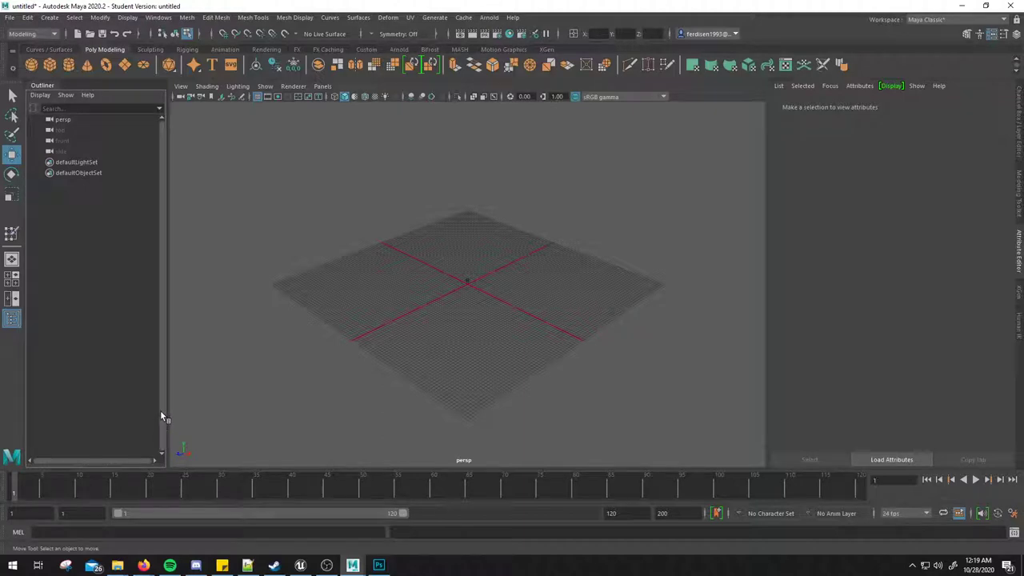
Step: Bring the Ragnarok hammer reference image in Firefox to the front
mouse_move(497, 398)
alt+mouse_down()
mouse_move(470, 412)
mouse_move(455, 404)
alt+mouse_up()
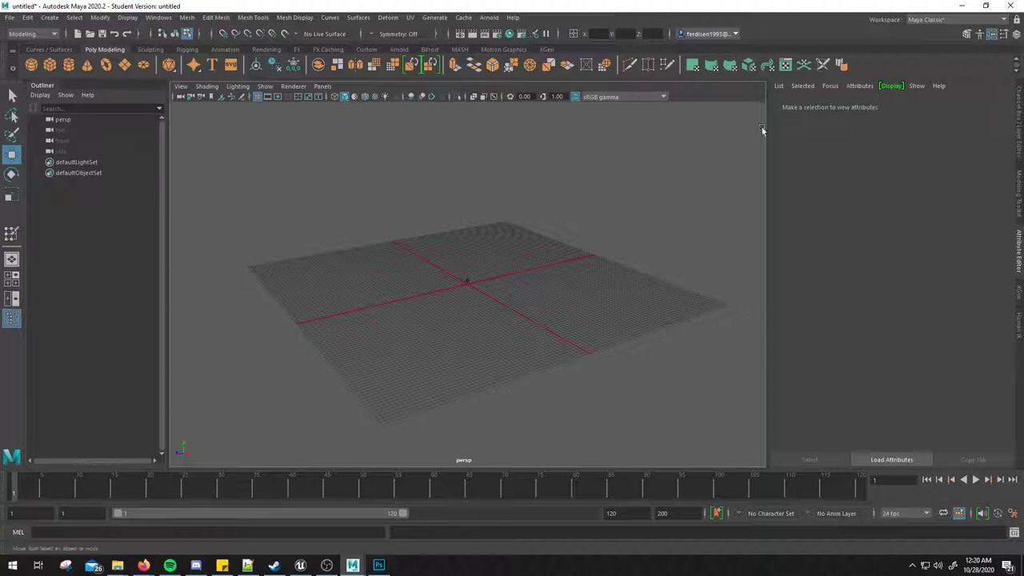
click(326, 566)
mouse_move(143, 566)
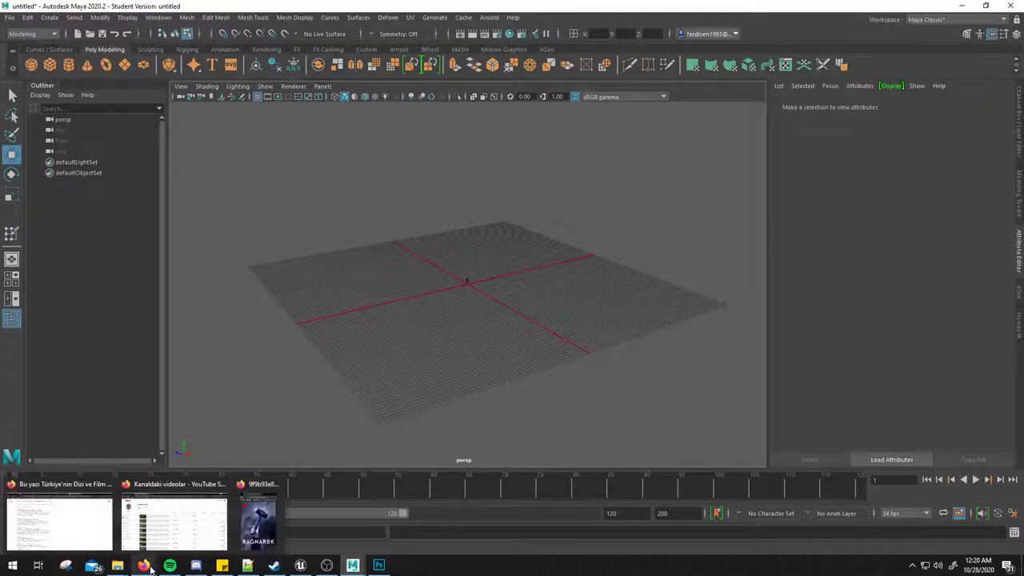
click(272, 528)
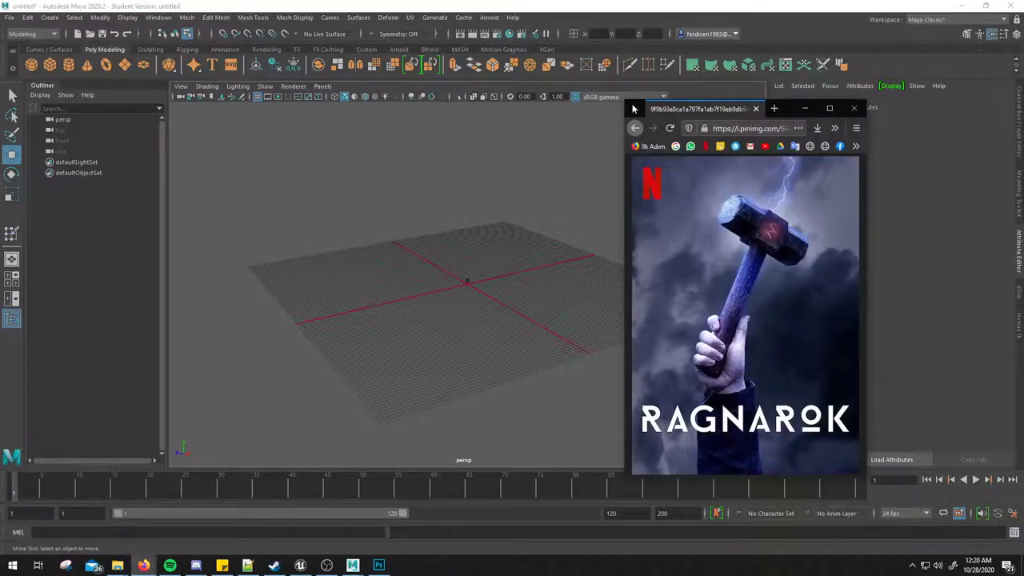
Step: View the hammer image at full size with View Image, then return to Maya
right_click(749, 273)
click(743, 256)
click(745, 276)
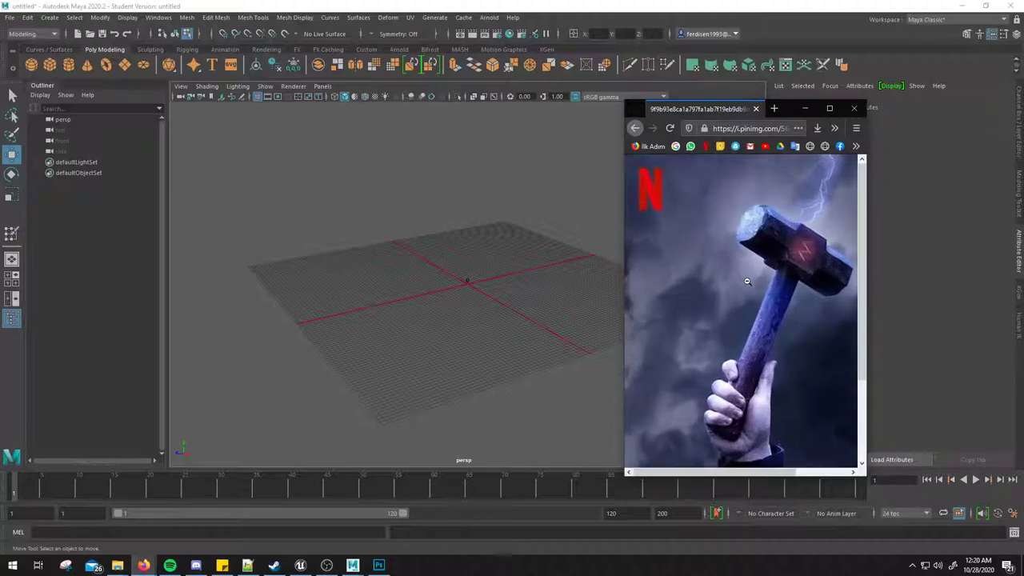
middle_drag(760, 288, 748, 300)
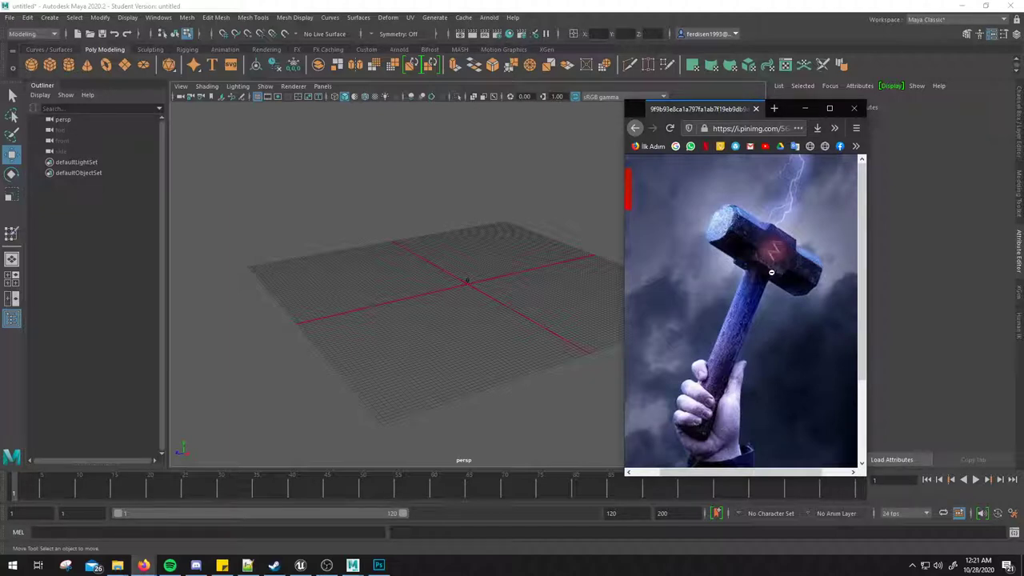
click(696, 10)
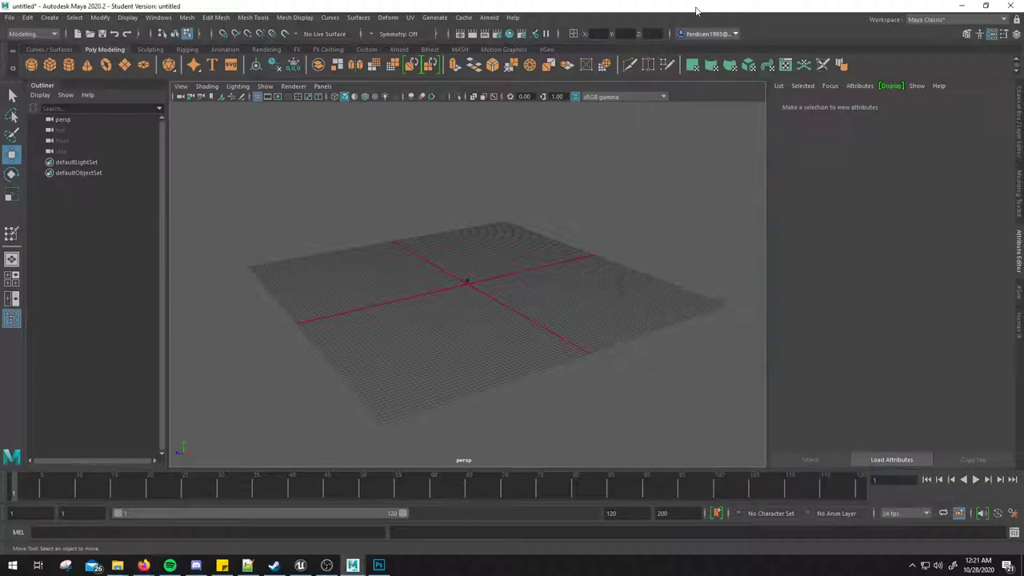
key(alt+Tab)
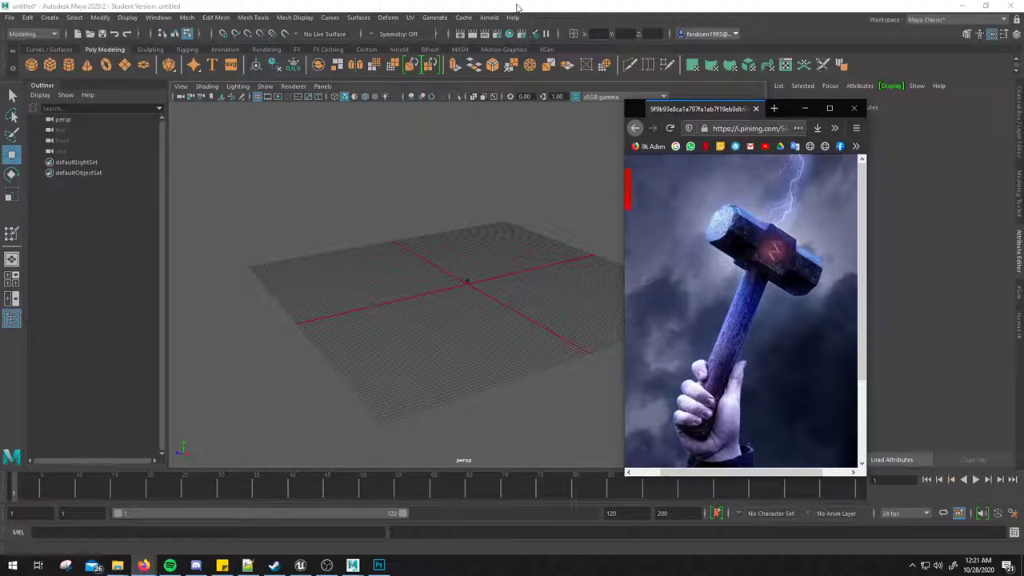
click(516, 7)
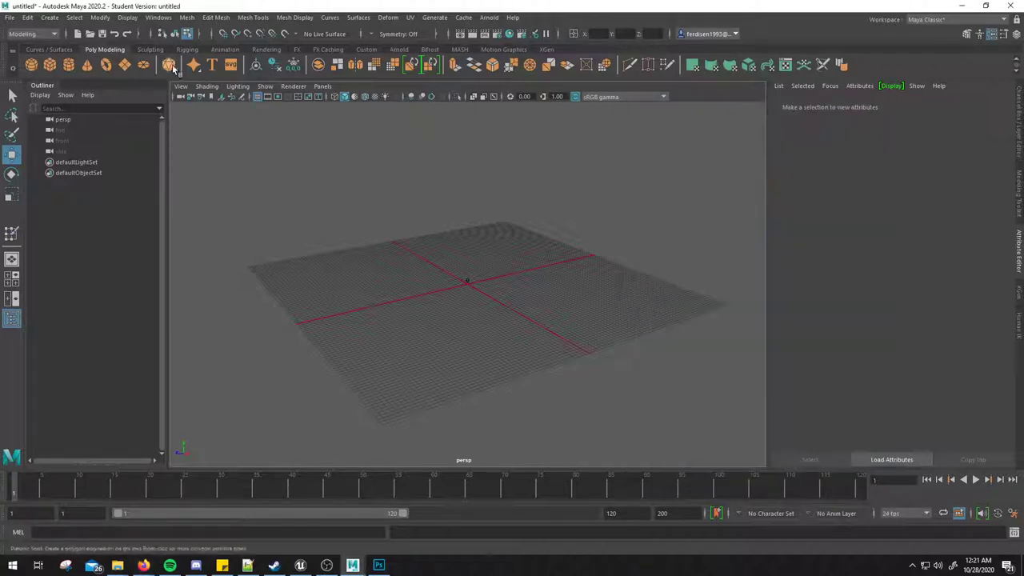
Step: Create a polygon cylinder from the shelf and frame it closer in the viewport
click(76, 68)
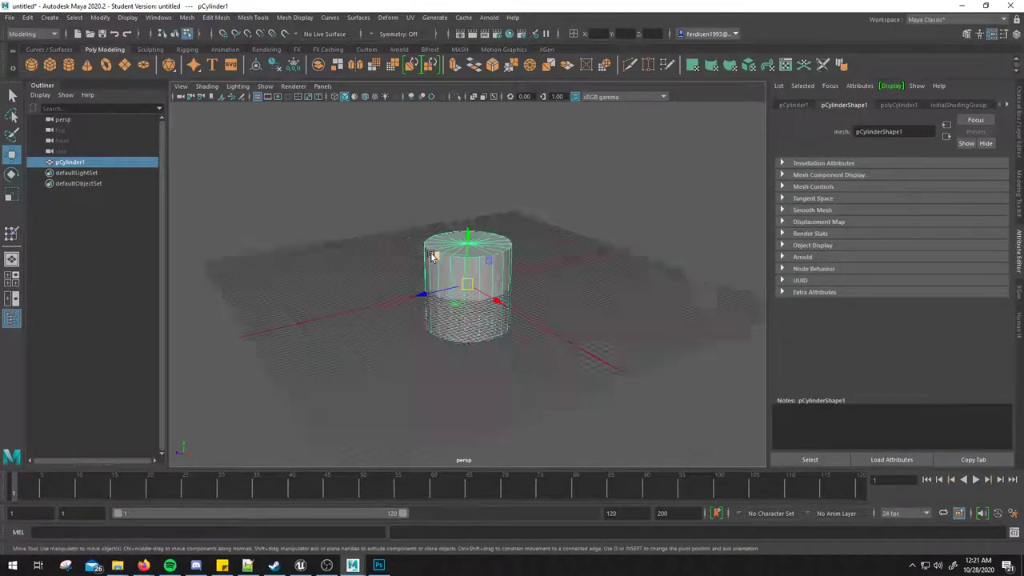
scroll(320, 224, up, 3)
alt+drag(320, 224, 370, 237)
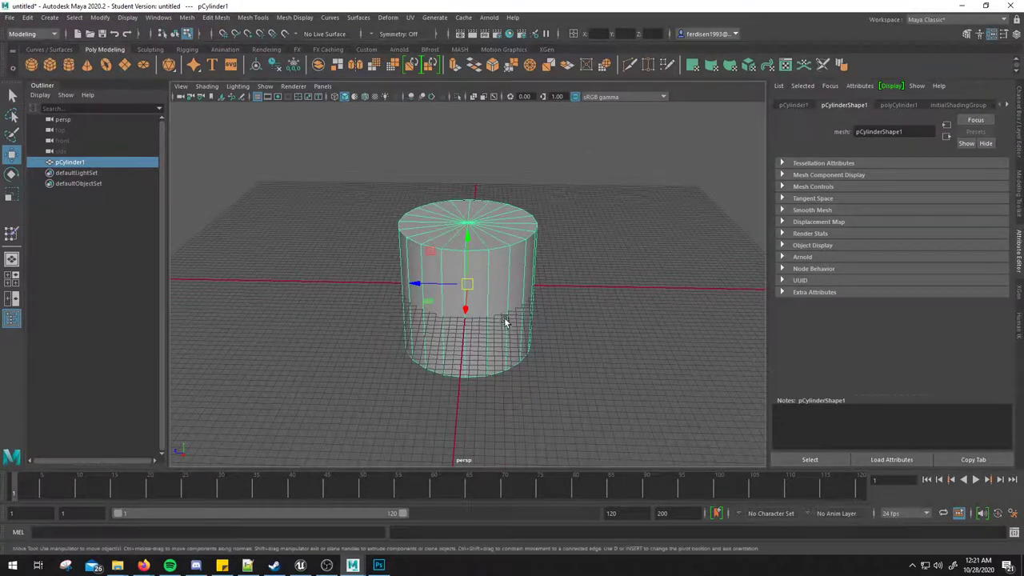
alt+drag(504, 320, 501, 318)
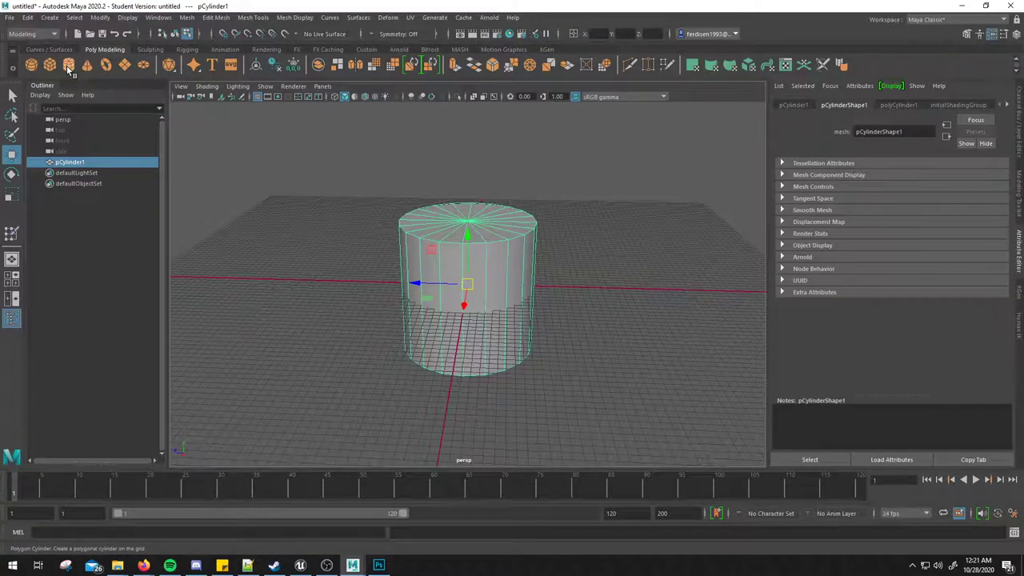
Step: Set polyCylinder1 Subdivisions Axis to 8 to make the cylinder octagonal
click(894, 105)
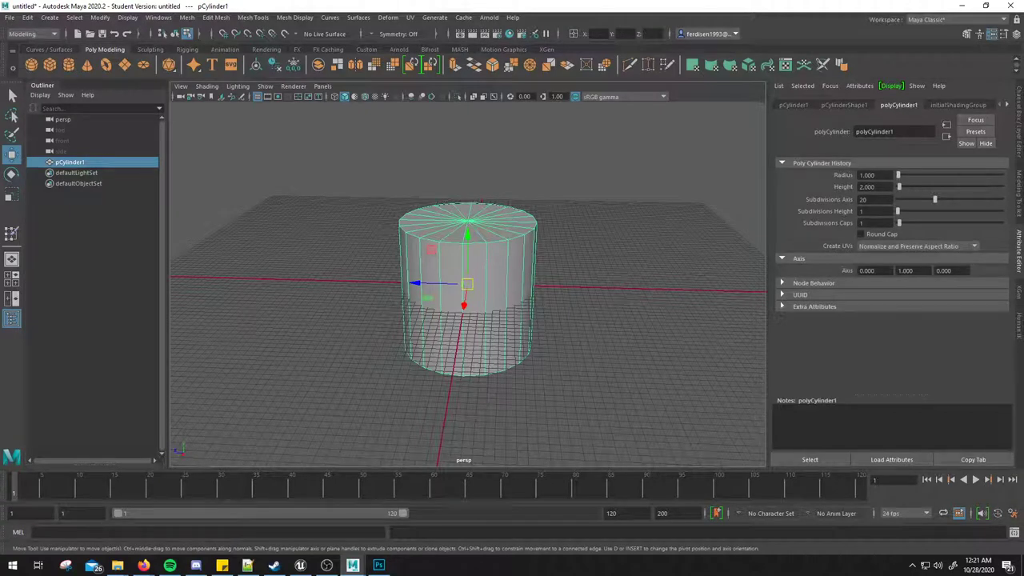
click(872, 200)
text(8)
key(Return)
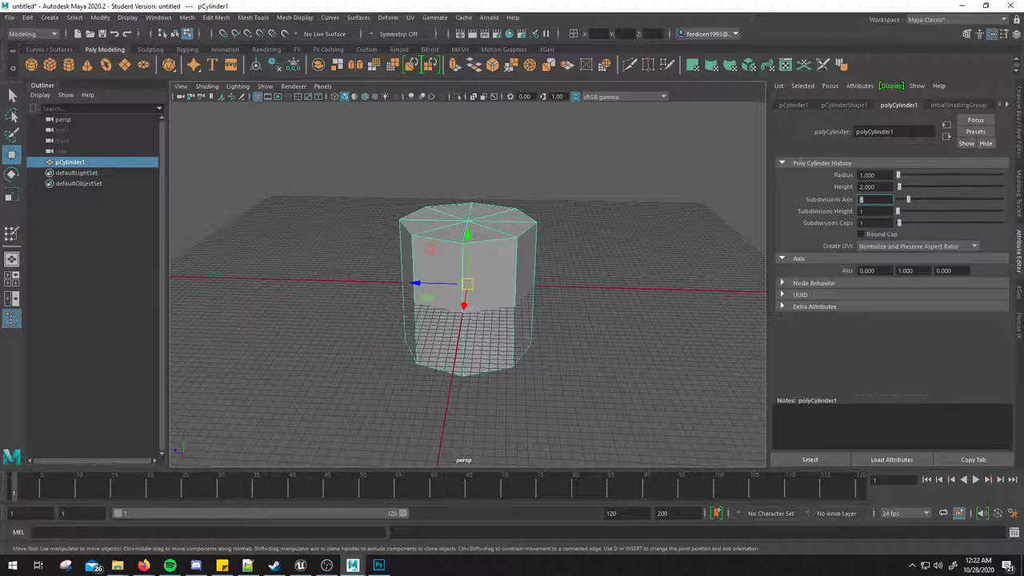
click(558, 276)
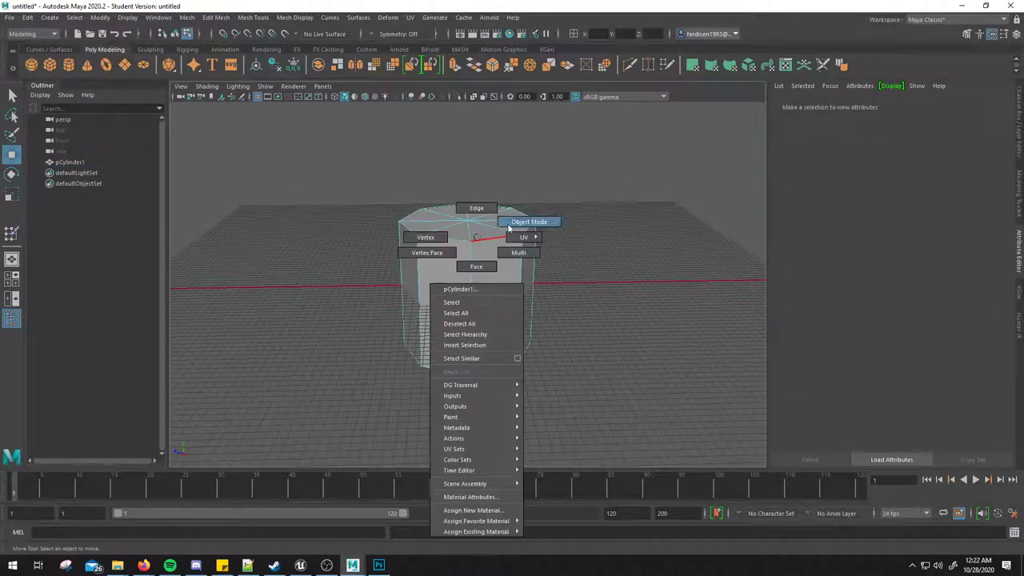
Step: Select the cylinder and rotate it 90 degrees on X
right_drag(470, 240, 531, 220)
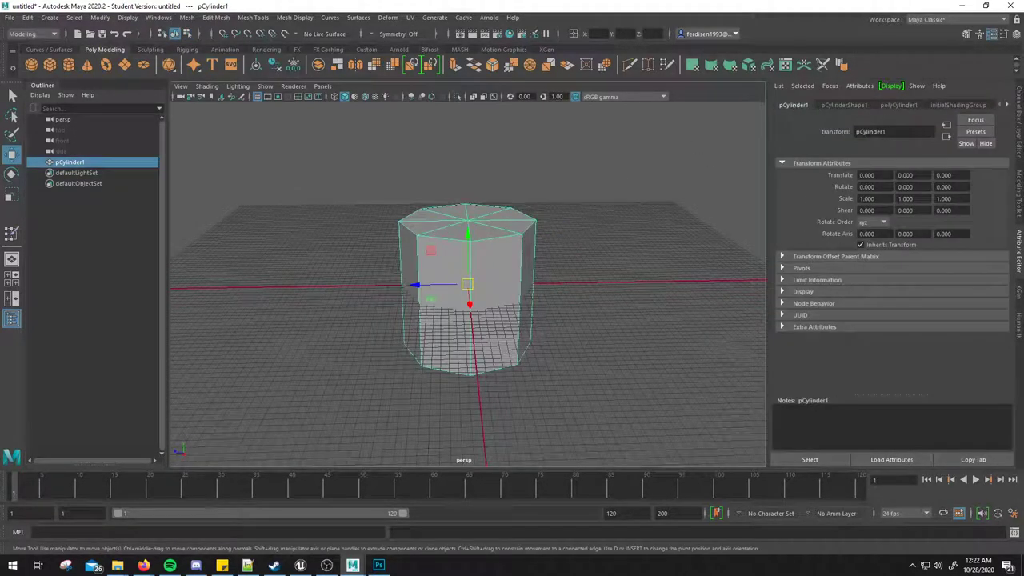
key(e)
mouse_move(471, 234)
mouse_down()
mouse_move(497, 254)
mouse_move(507, 291)
mouse_up()
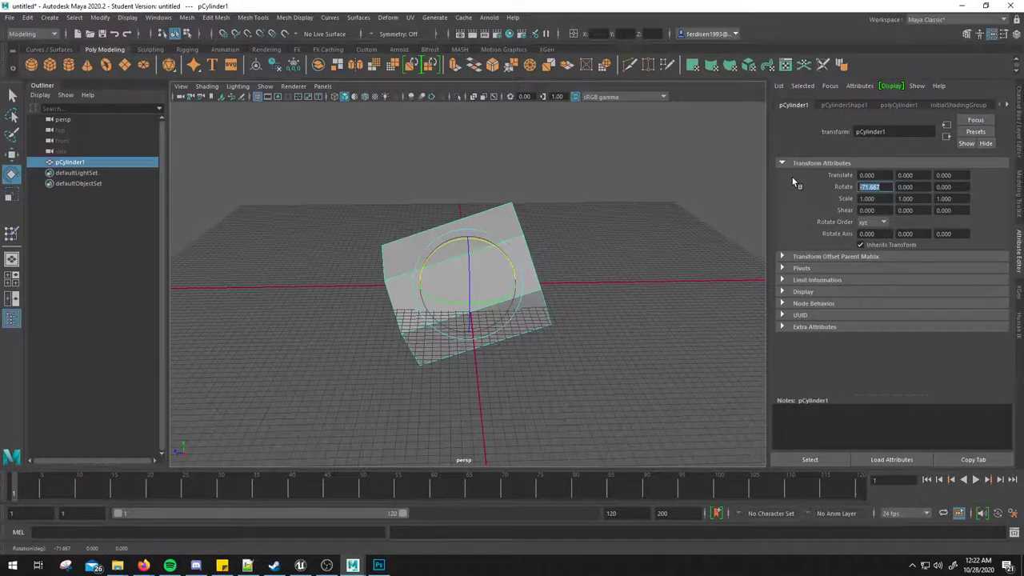
text(90)
key(Return)
Step: Compare the sideways cylinder against the hammer reference, then reselect it from a front view
alt+drag(625, 268, 598, 264)
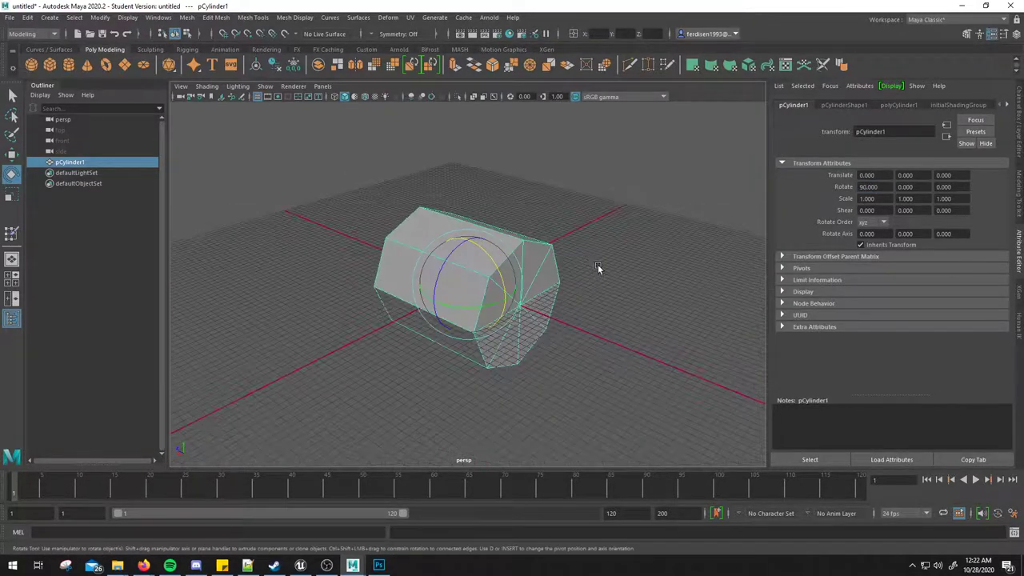
click(598, 264)
key(alt+Tab)
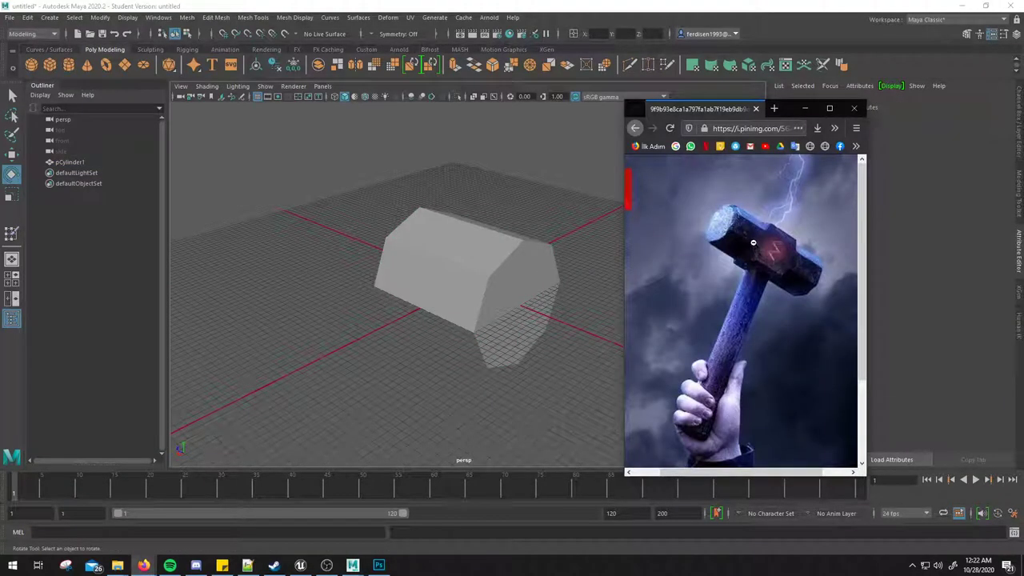
key(alt+Tab)
alt+drag(752, 241, 465, 247)
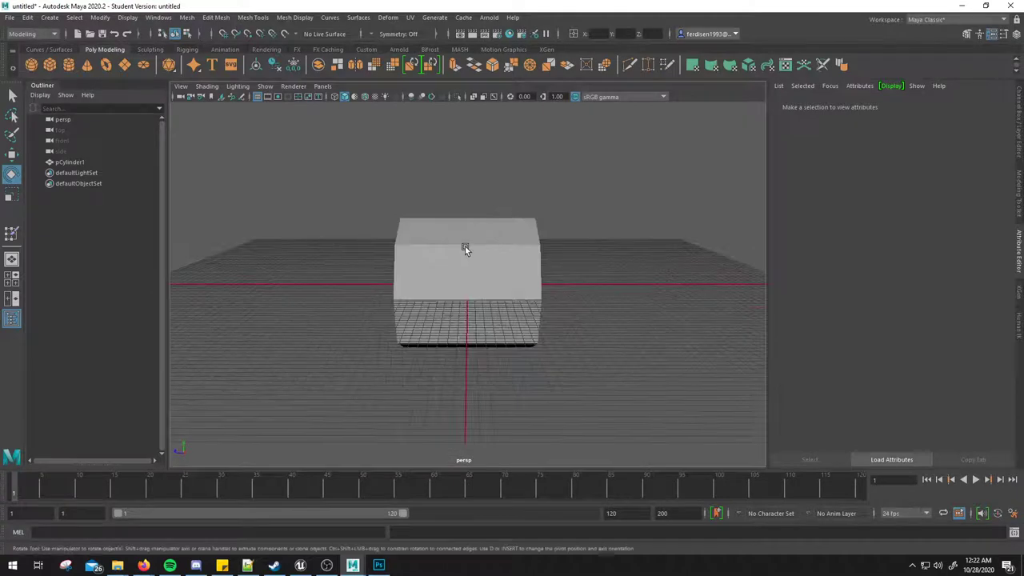
click(465, 247)
Step: Undo the stray Subdivisions Height edit and set the polyCylinder1 Height to 6
click(899, 105)
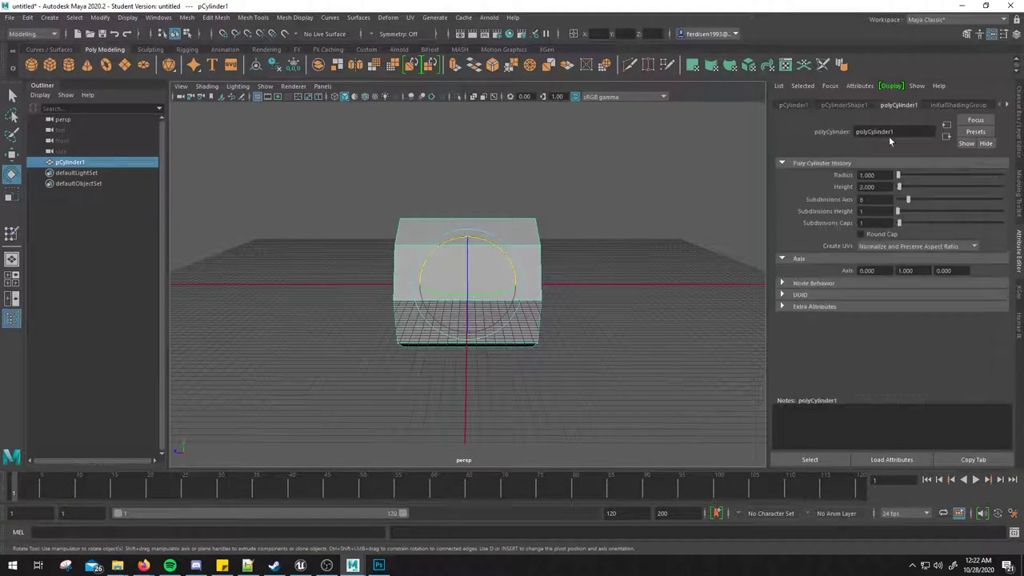
click(876, 210)
key(ctrl+z)
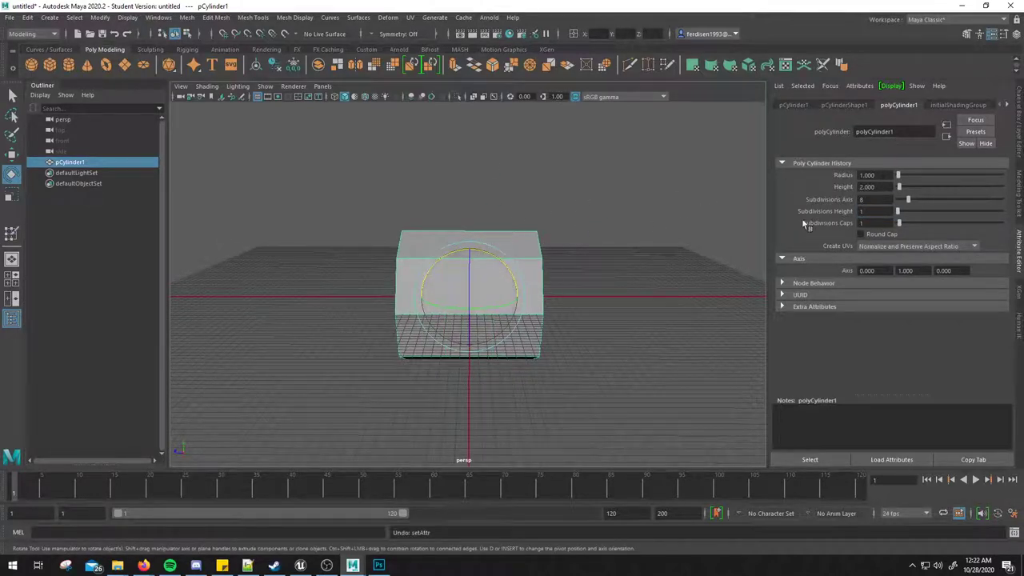
click(872, 186)
text(6)
key(Return)
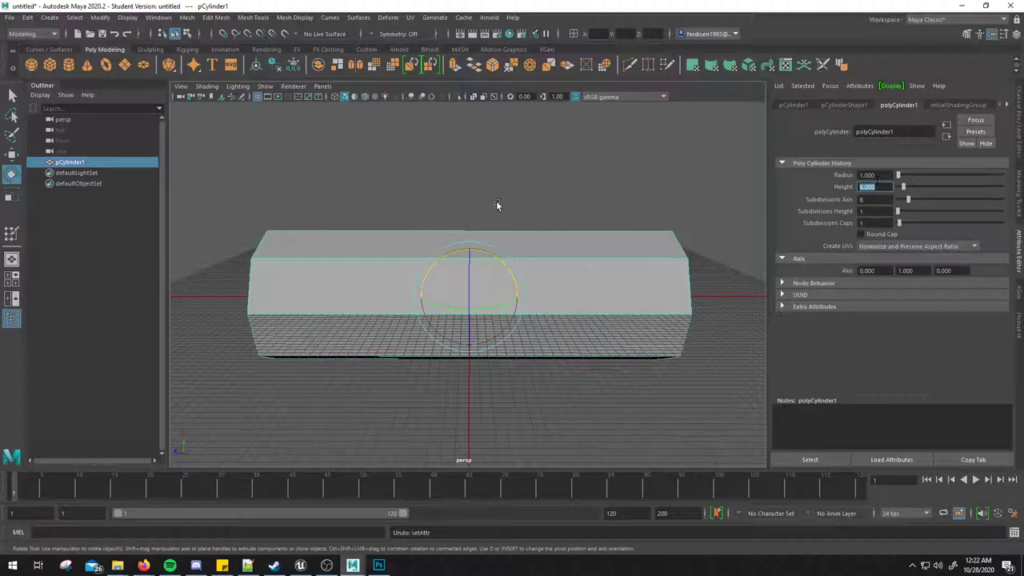
mouse_move(497, 205)
alt+mouse_down()
mouse_move(518, 206)
mouse_move(513, 219)
mouse_move(496, 205)
mouse_move(531, 184)
mouse_move(519, 178)
mouse_move(498, 194)
alt+mouse_up()
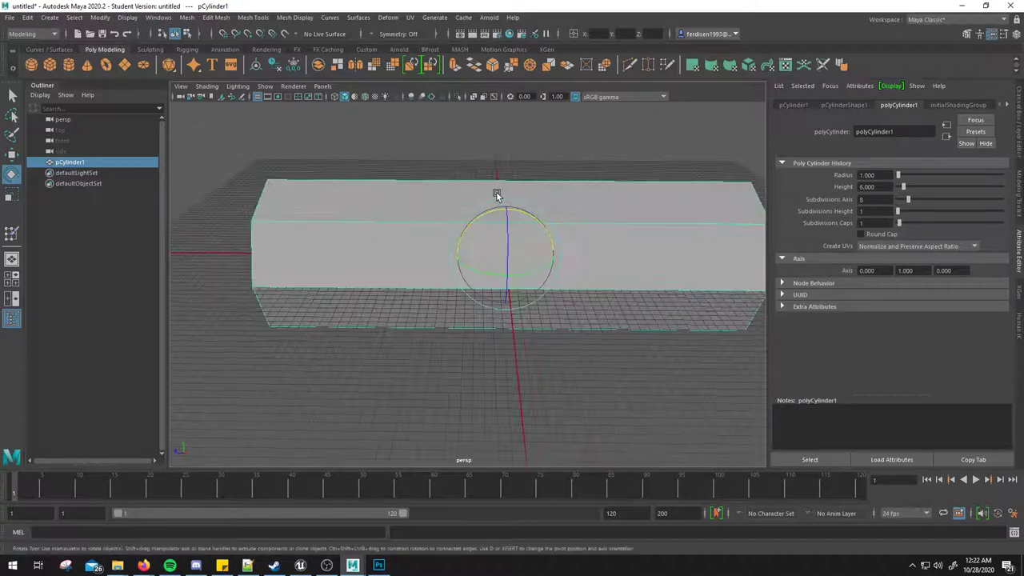
click(630, 68)
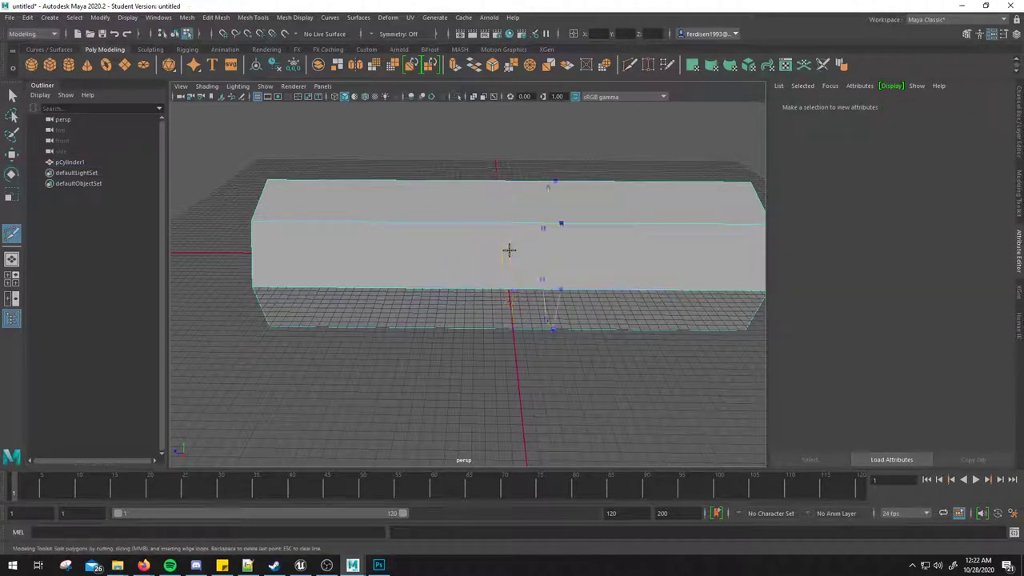
Step: Reselect the cylinder and reactivate the Multi-Cut tool
mouse_move(512, 224)
alt+mouse_down()
mouse_move(535, 228)
mouse_move(524, 245)
mouse_move(434, 238)
mouse_move(432, 252)
mouse_move(423, 238)
alt+mouse_up()
key(w)
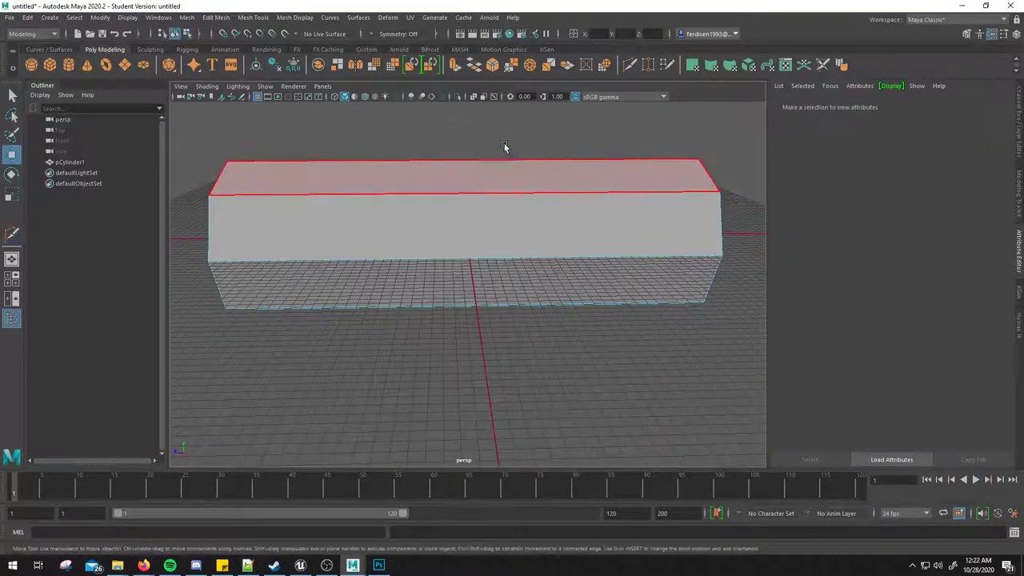
click(484, 198)
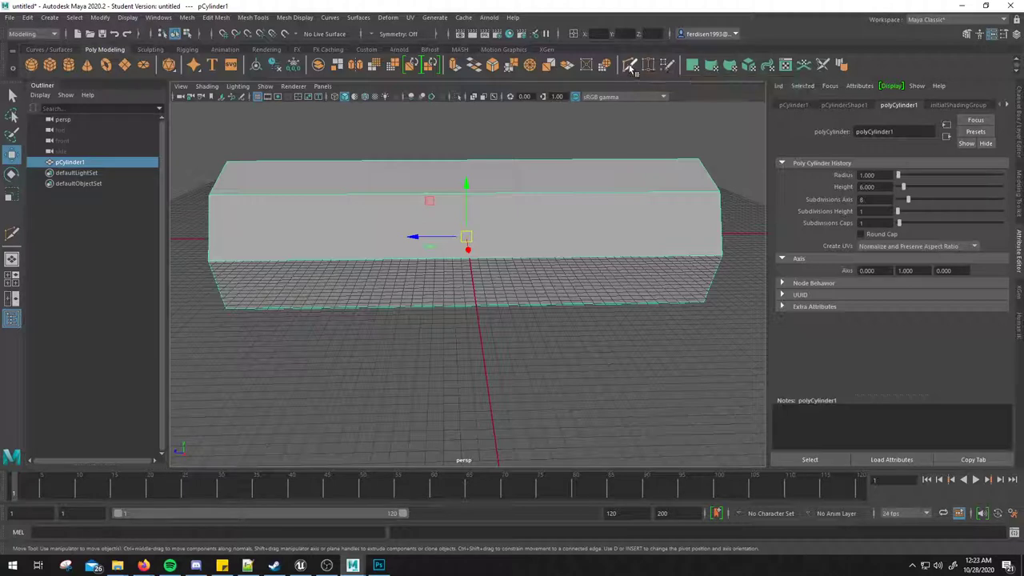
click(630, 71)
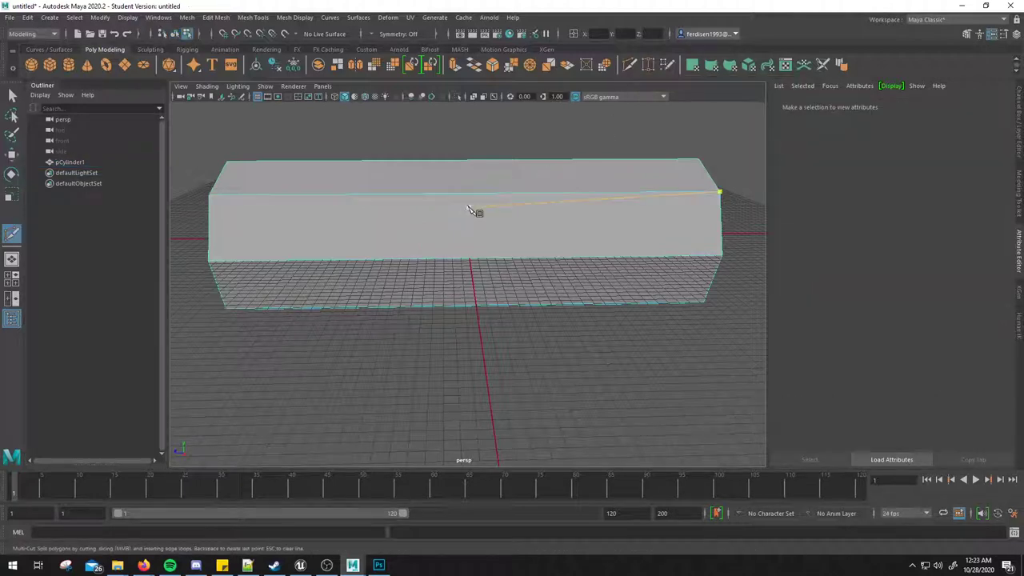
key(Escape)
Step: Cut edge loops through the bar's centre and toward its left end, tumbling to check
ctrl+middle_click(432, 194)
ctrl+click(458, 196)
mouse_move(453, 270)
alt+mouse_down()
mouse_move(407, 265)
mouse_move(451, 256)
mouse_move(464, 277)
mouse_move(457, 267)
alt+mouse_up()
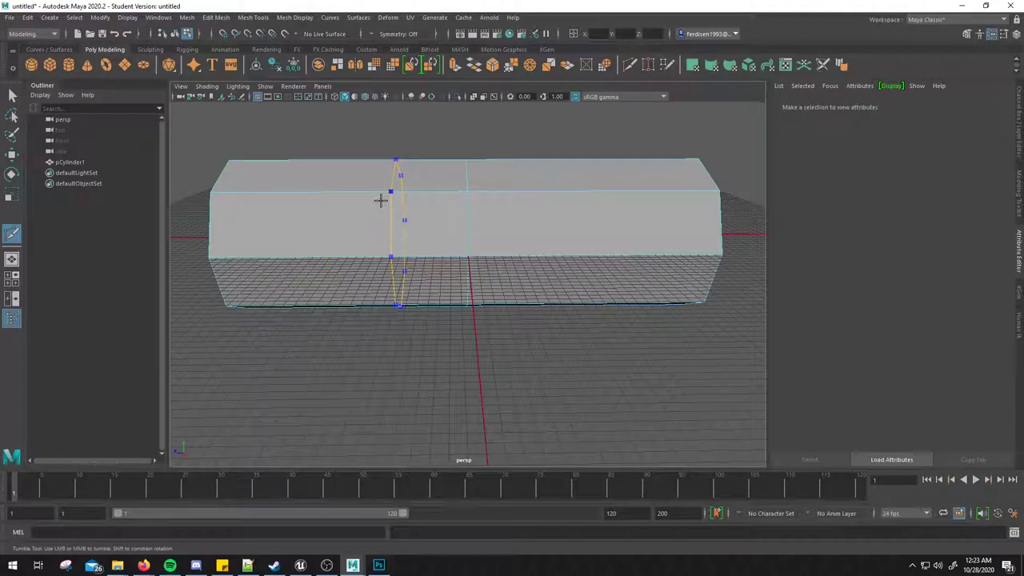
ctrl+click(380, 201)
mouse_move(499, 283)
alt+right_down()
mouse_move(492, 279)
mouse_move(512, 274)
alt+right_up()
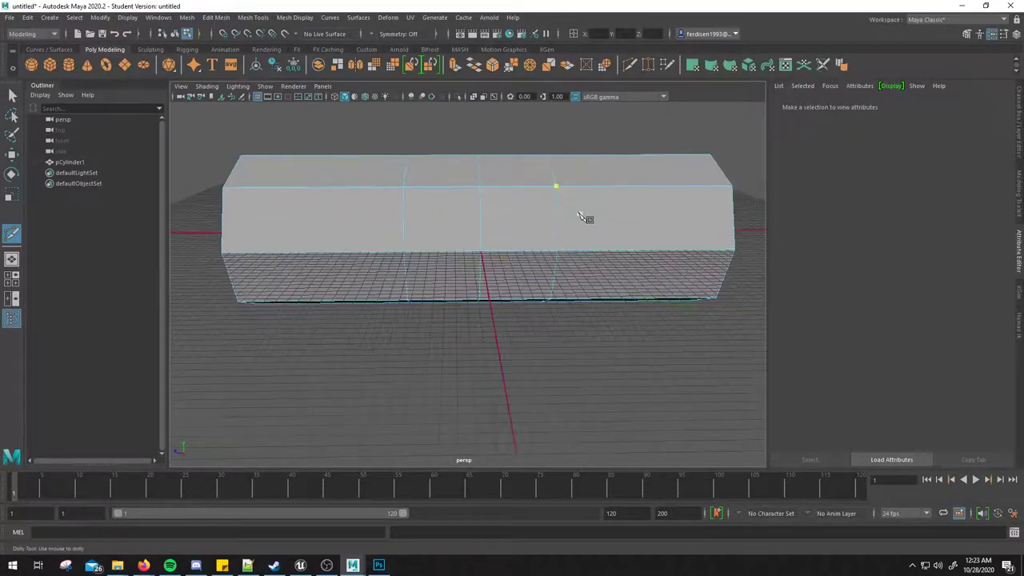
alt+drag(590, 221, 560, 257)
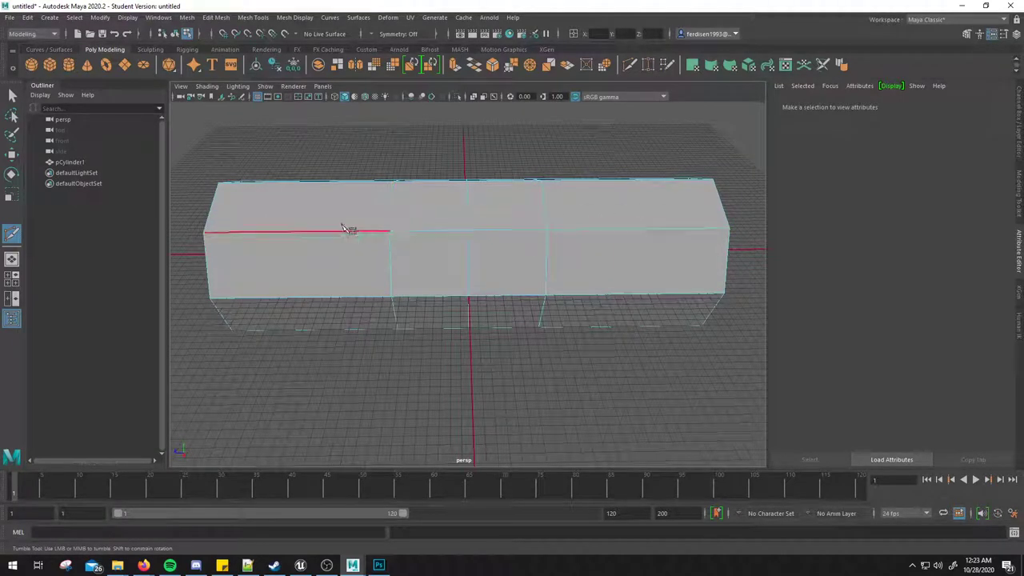
alt+drag(509, 244, 496, 233)
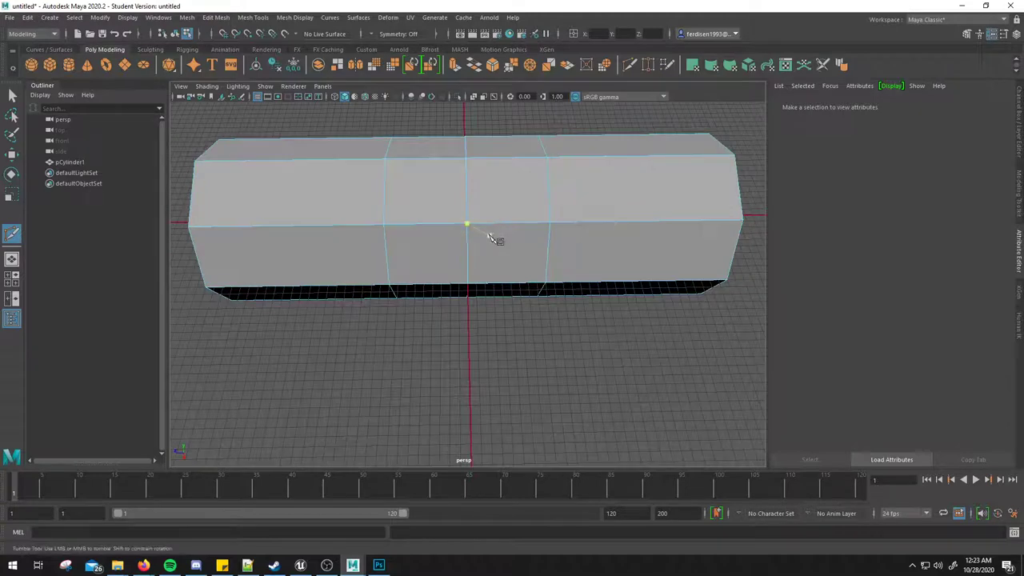
key(w)
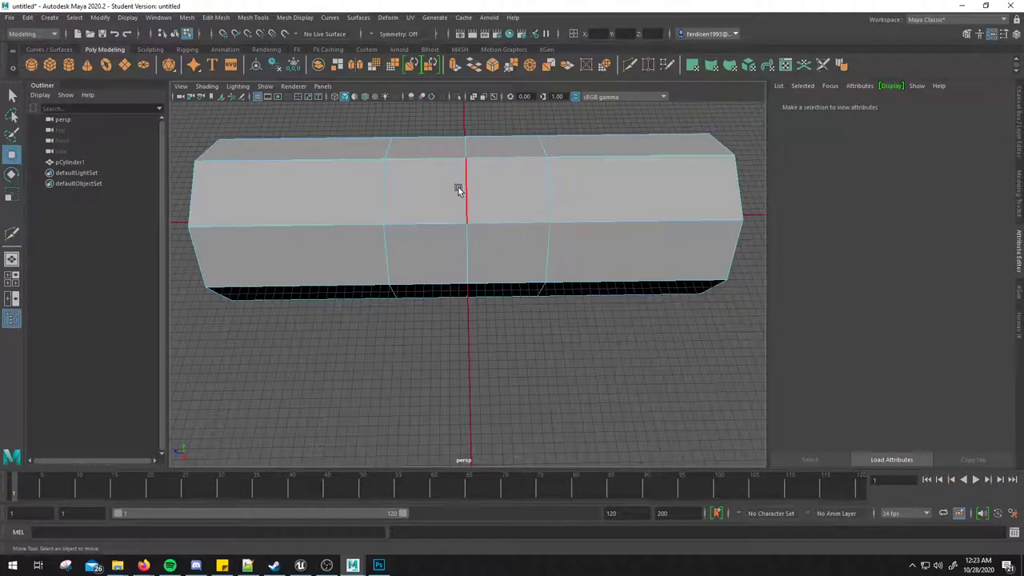
mouse_move(462, 177)
right_down()
mouse_move(500, 157)
mouse_move(462, 150)
right_up()
Step: Select the right edge loop, clear it, and switch the cylinder to face selection
double_click(464, 183)
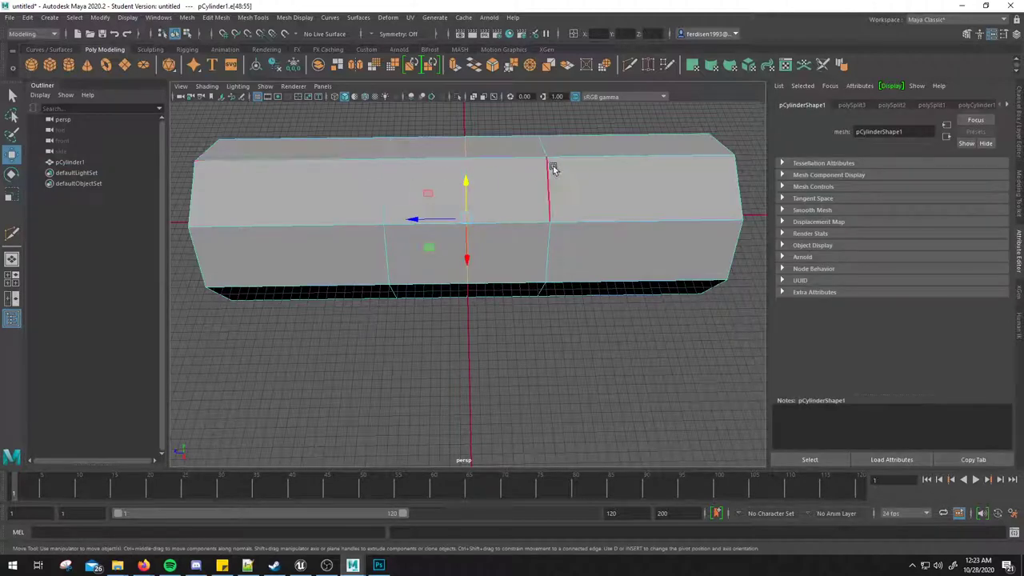
click(462, 153)
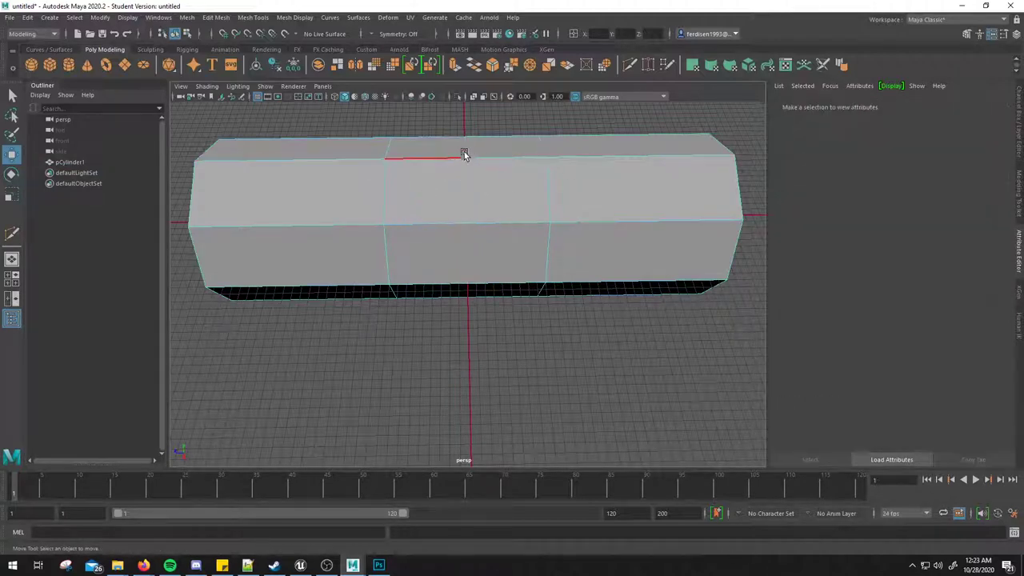
right_drag(425, 149, 416, 120)
drag(415, 120, 491, 348)
right_drag(469, 183, 512, 130)
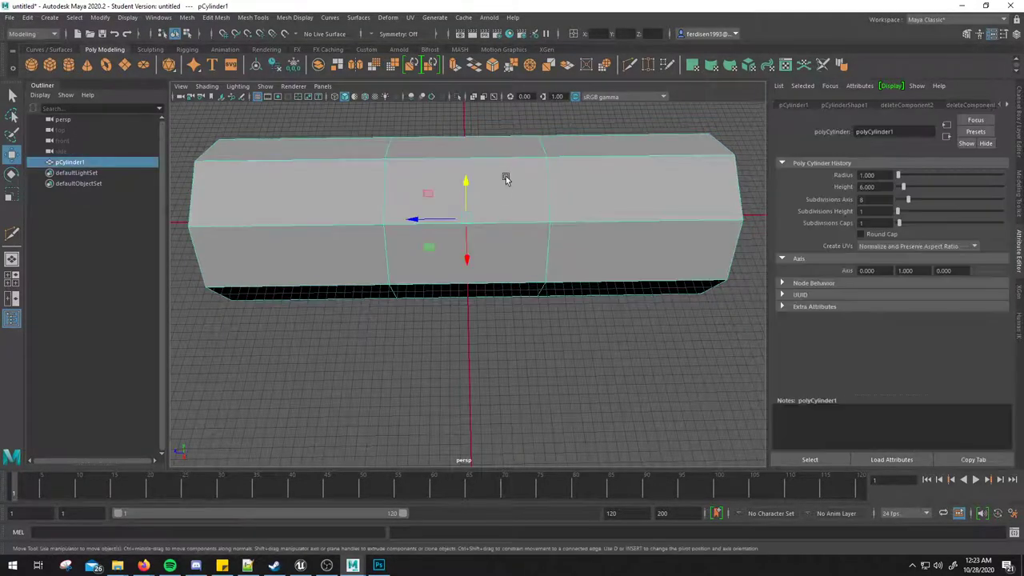
mouse_move(505, 177)
right_down()
mouse_move(528, 196)
mouse_move(468, 186)
mouse_move(505, 178)
mouse_move(505, 152)
mouse_move(505, 203)
mouse_move(546, 156)
right_up()
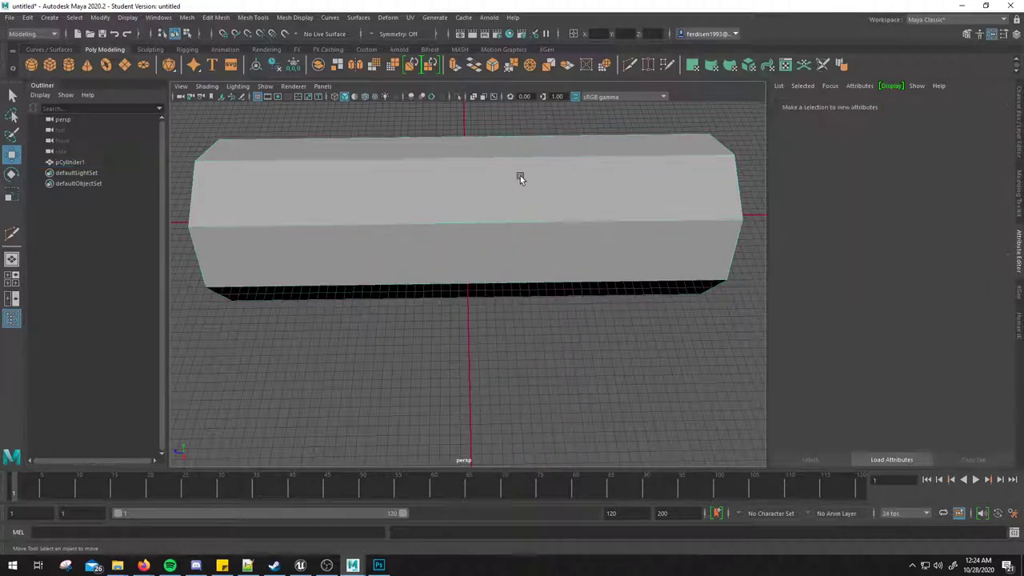
click(461, 124)
right_drag(480, 179, 479, 209)
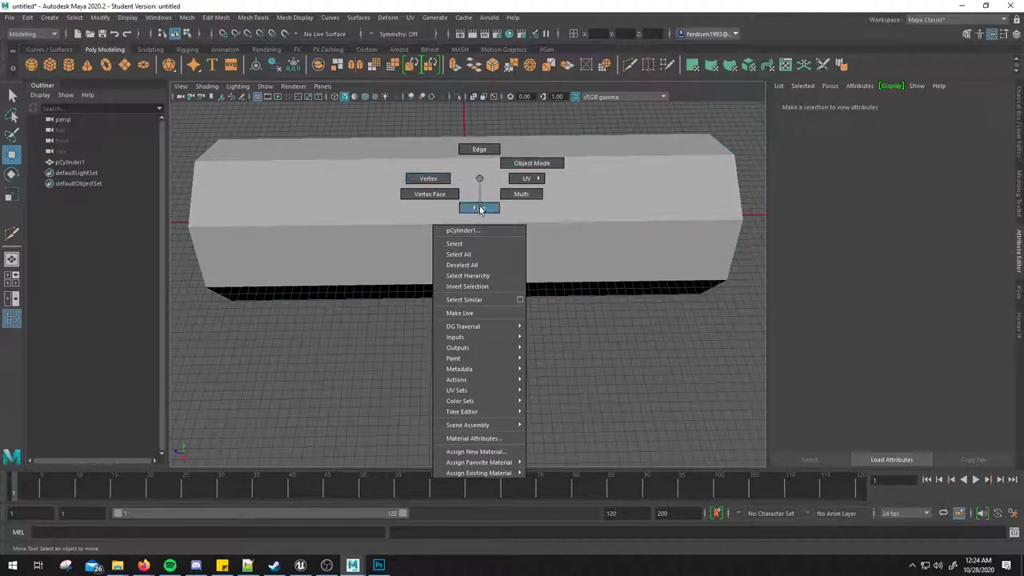
click(478, 171)
Step: Pick top faces and several vertices and edges, then go back to object selection
click(596, 200)
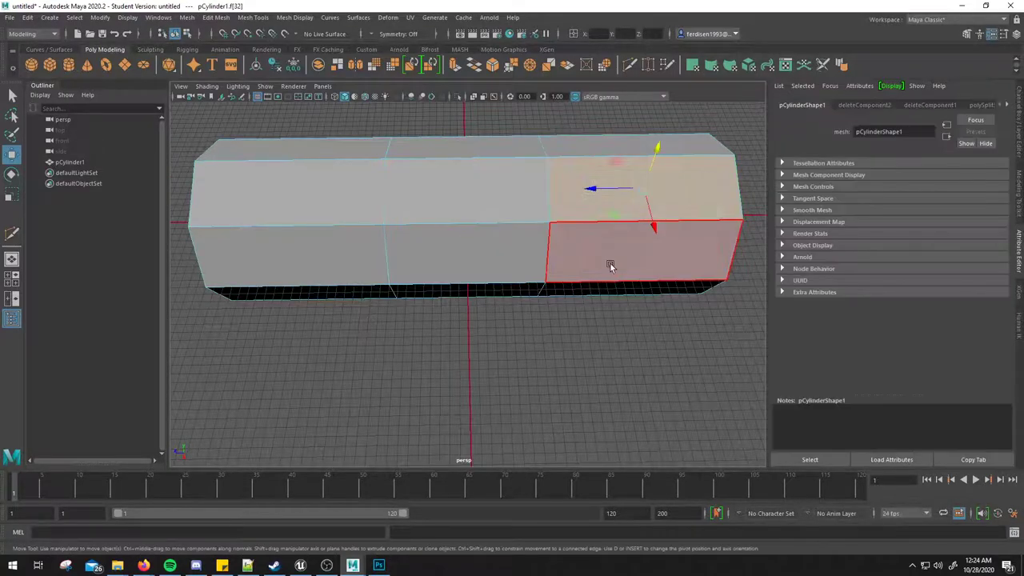
shift+click(471, 212)
right_drag(480, 201, 389, 205)
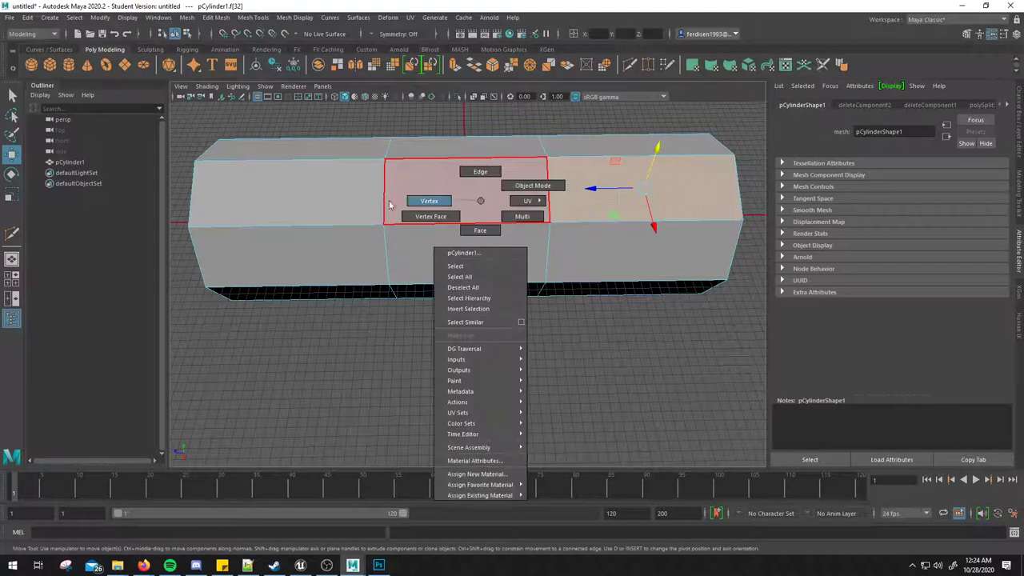
click(388, 169)
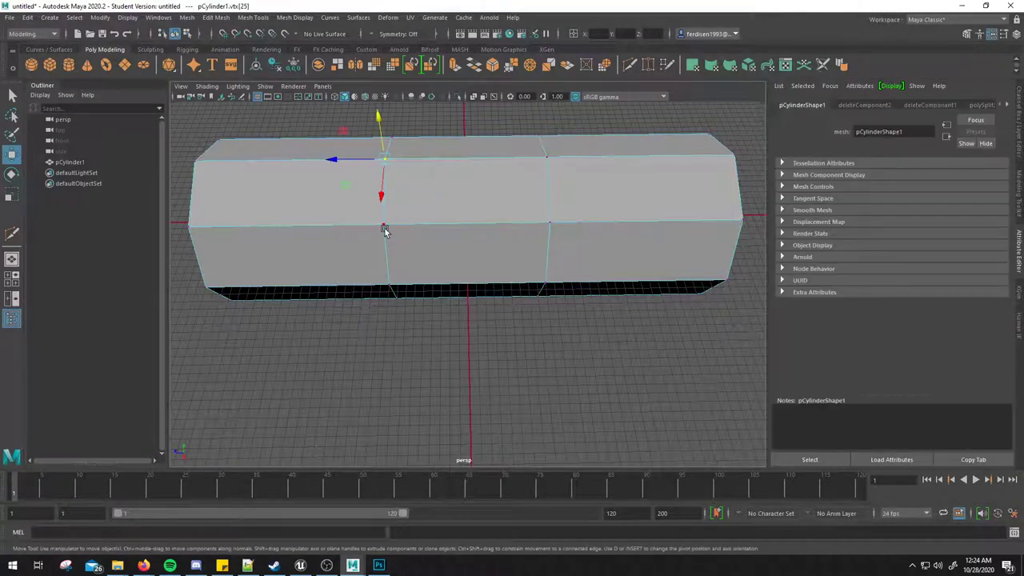
click(551, 223)
click(468, 163)
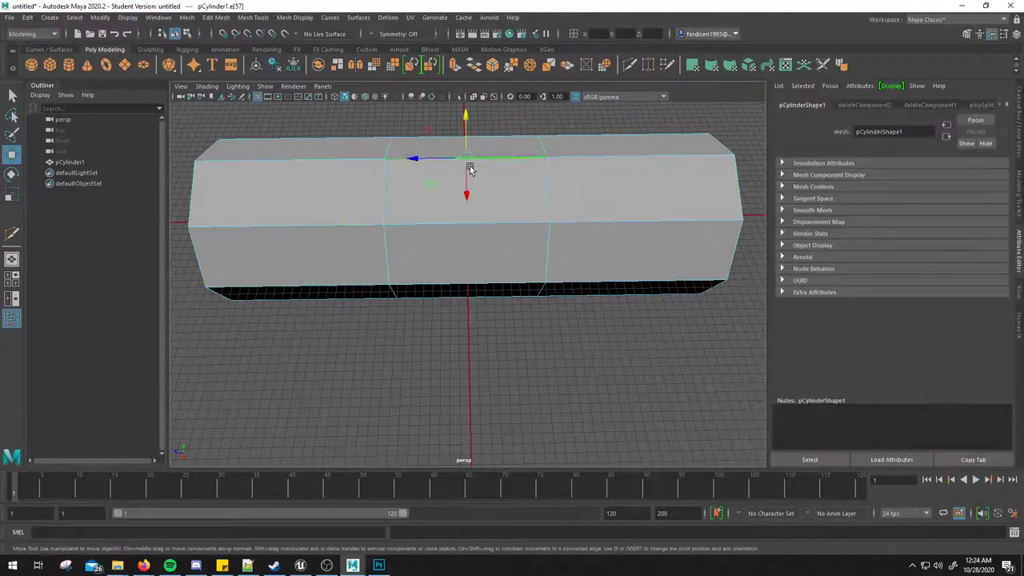
click(468, 222)
click(547, 190)
right_drag(485, 169, 527, 154)
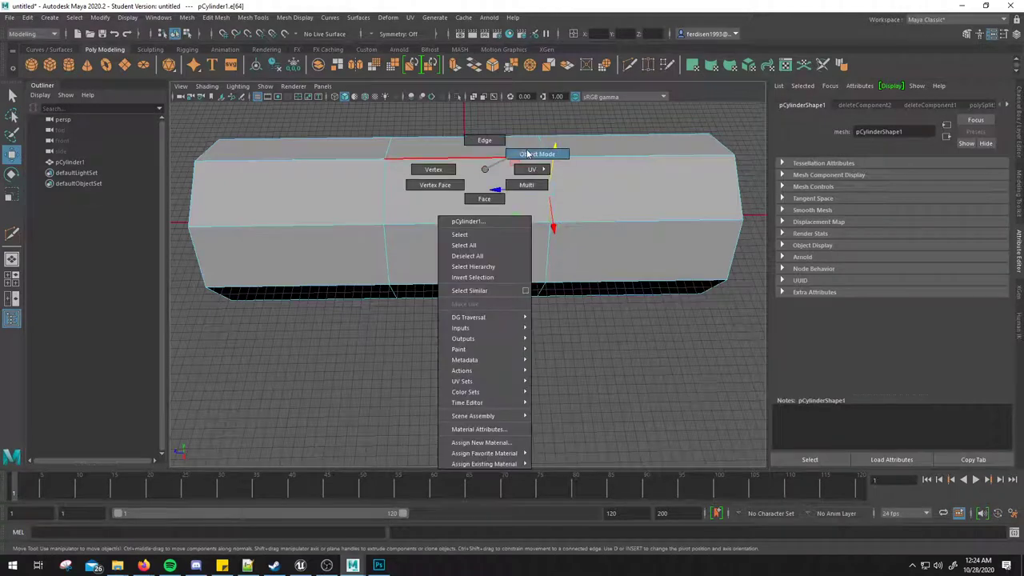
click(509, 128)
click(504, 192)
alt+drag(500, 213, 478, 283)
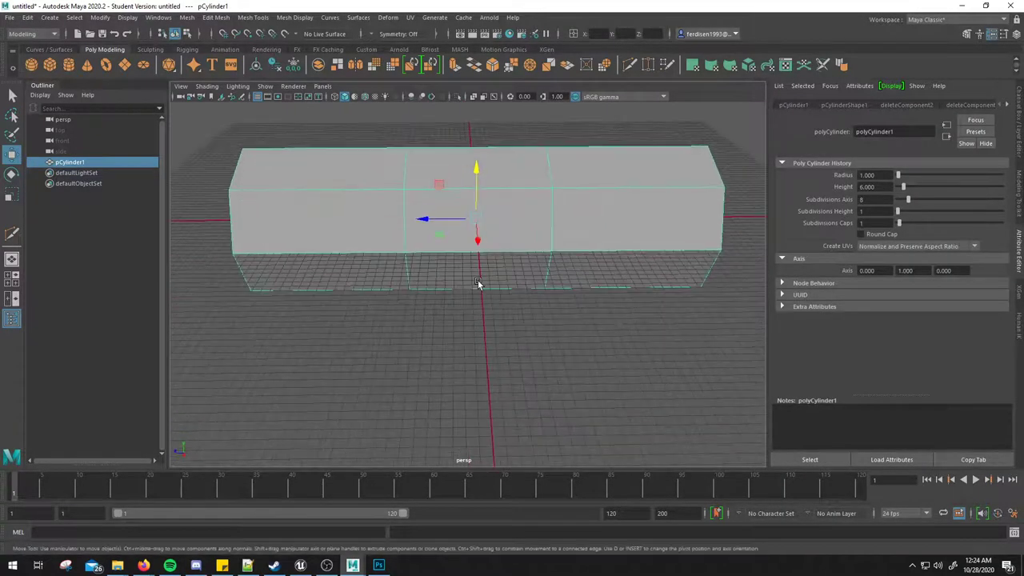
Step: Select the left vertical edge loop, clear it, and reselect the cylinder as an object
key(F10)
click(551, 198)
double_click(388, 210)
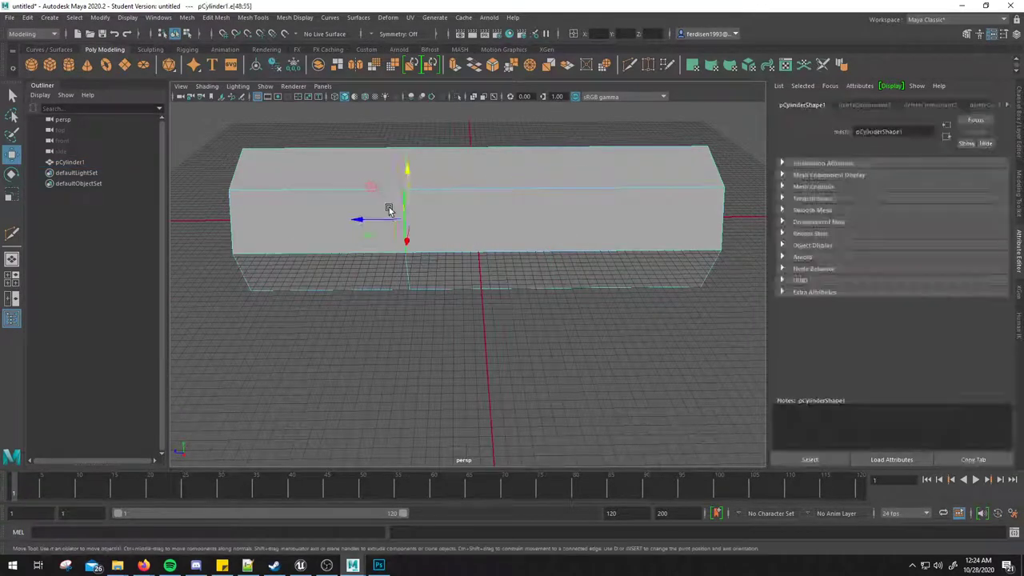
right_drag(460, 171, 408, 169)
drag(359, 130, 595, 405)
click(504, 212)
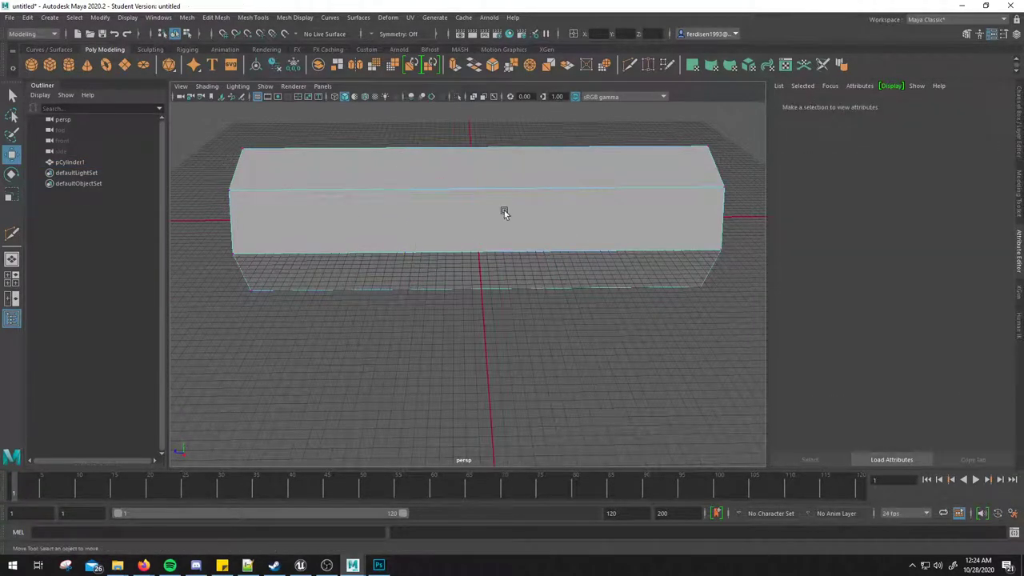
right_drag(504, 212, 552, 183)
click(482, 195)
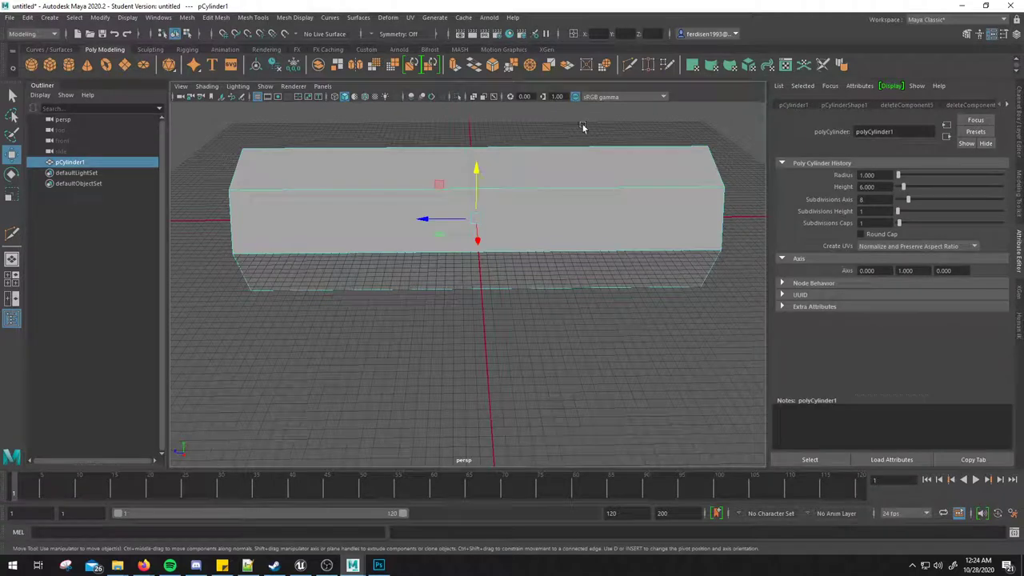
Step: Cut a single centre loop with Multi-Cut and select that middle edge loop
click(632, 67)
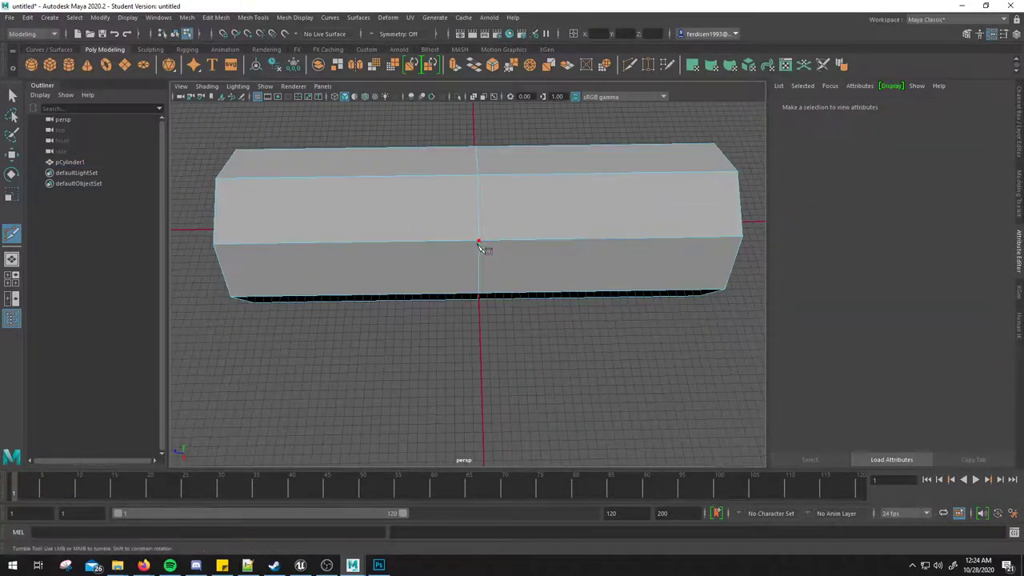
key(w)
right_drag(481, 244, 469, 170)
double_click(473, 196)
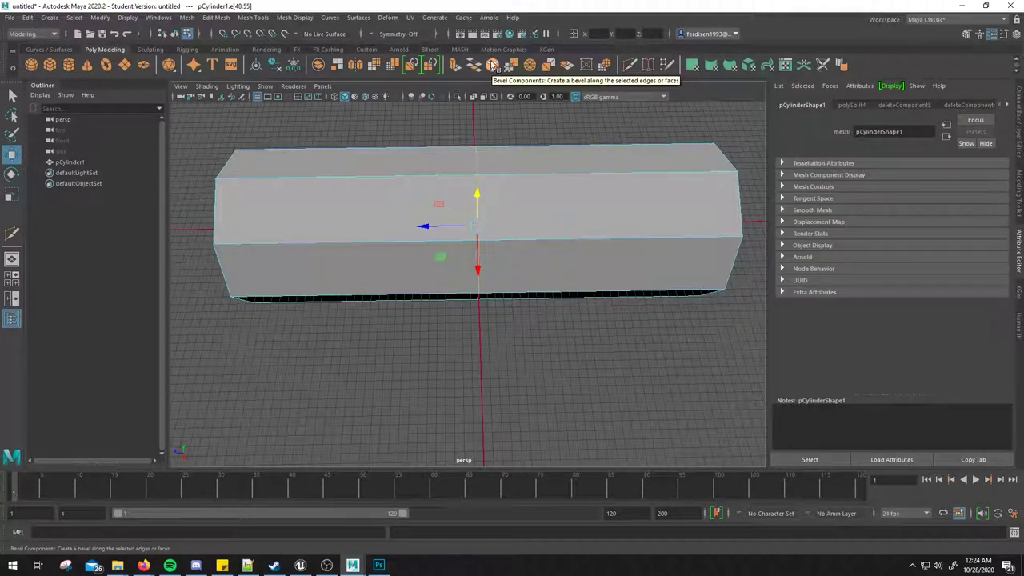
Step: Bevel the middle edge loop from the Modeling Toolkit with Fraction 0.3, then return to Object Mode
click(967, 36)
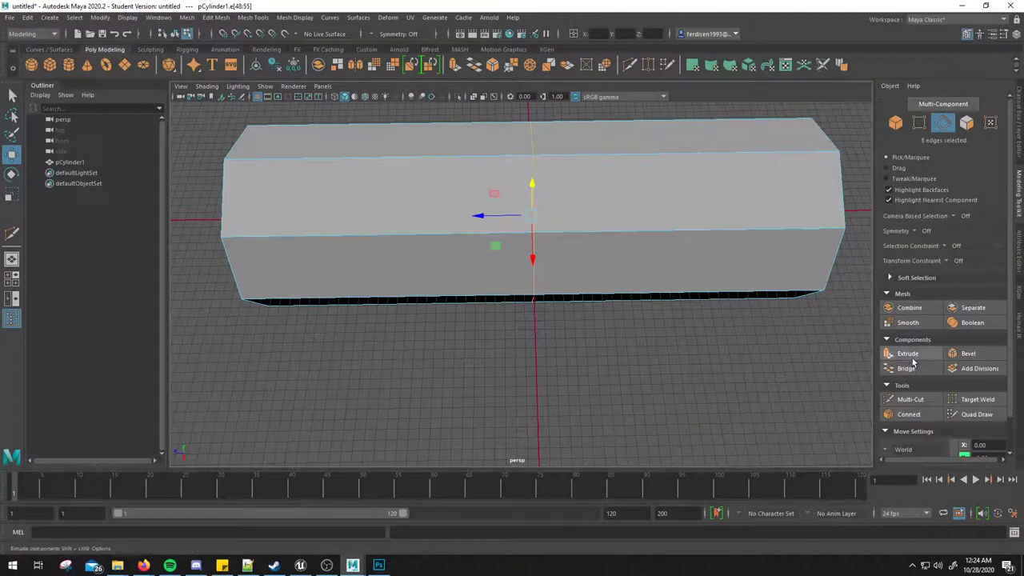
click(969, 358)
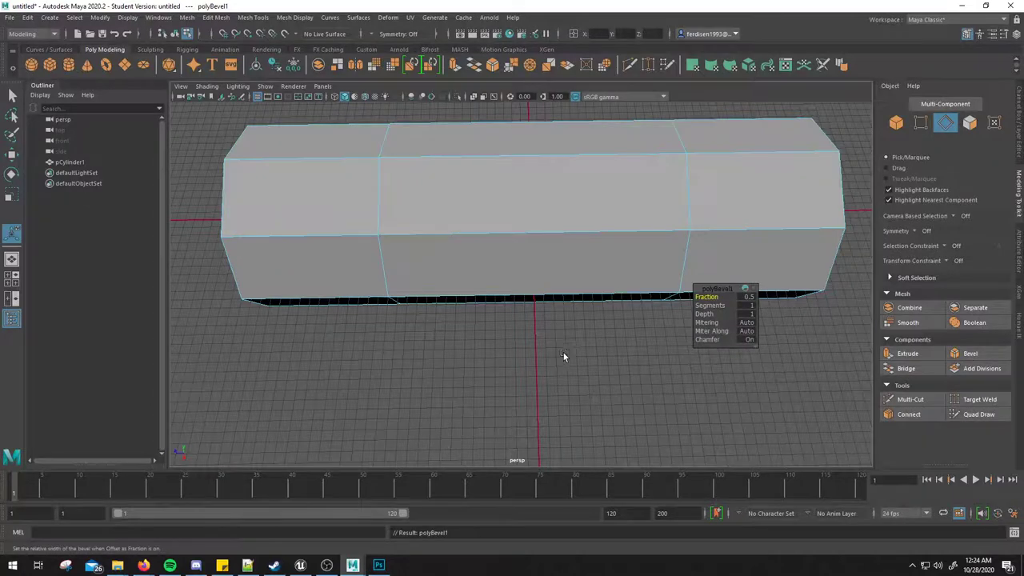
mouse_move(565, 355)
alt+mouse_down()
mouse_move(563, 329)
mouse_move(533, 391)
mouse_move(423, 325)
alt+mouse_up()
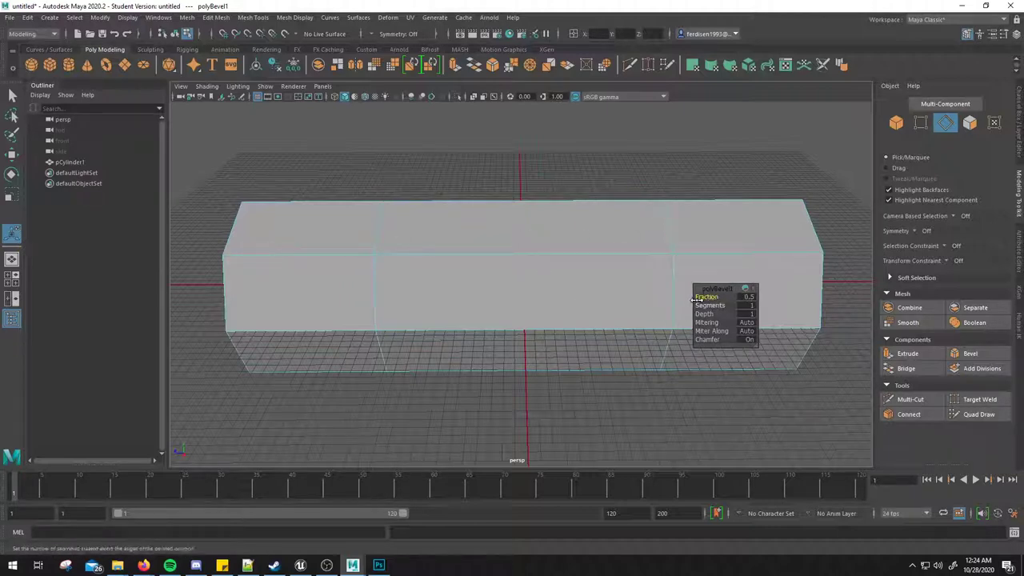
click(749, 298)
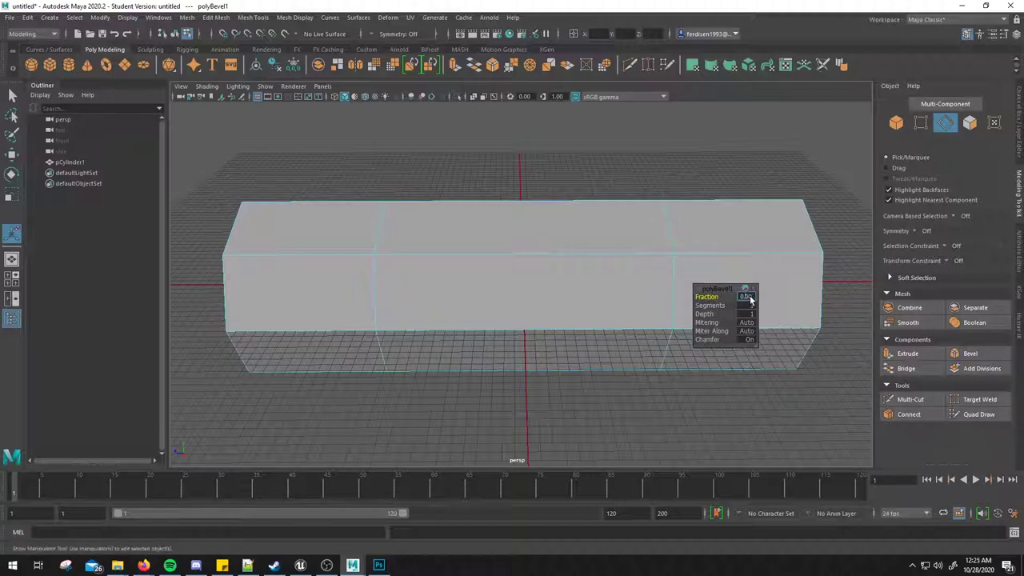
text(0.4)
key(Return)
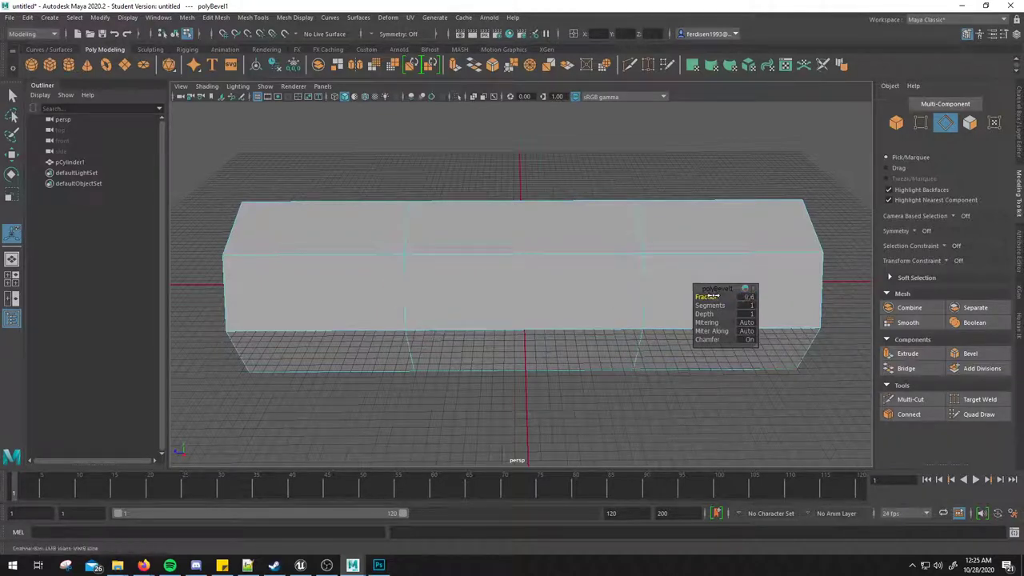
drag(715, 297, 714, 297)
text(0.333)
click(752, 296)
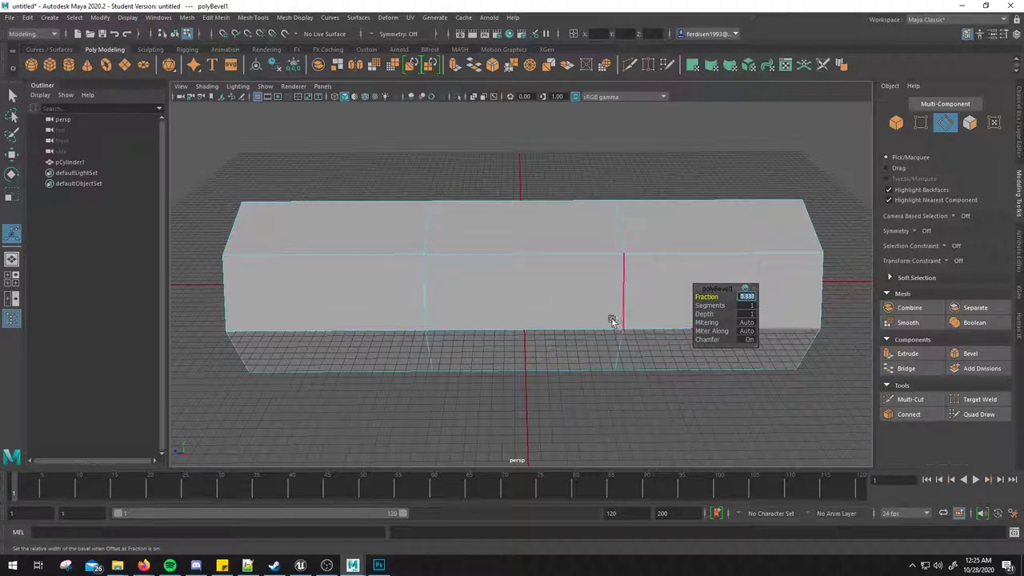
right_click(593, 249)
click(645, 231)
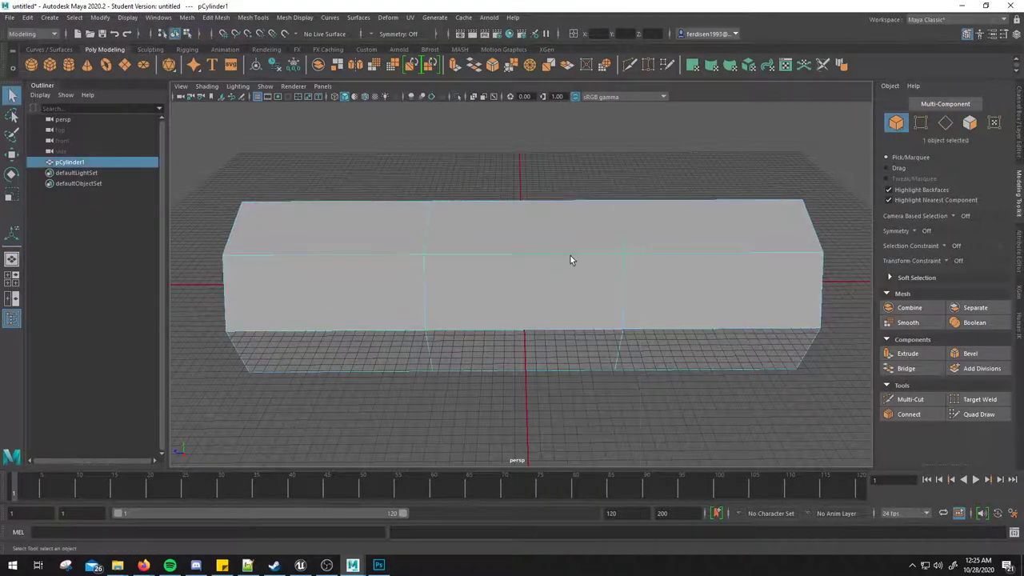
Step: Switch the box to edge mode and try selecting loops and single edges
alt+drag(561, 286, 485, 207)
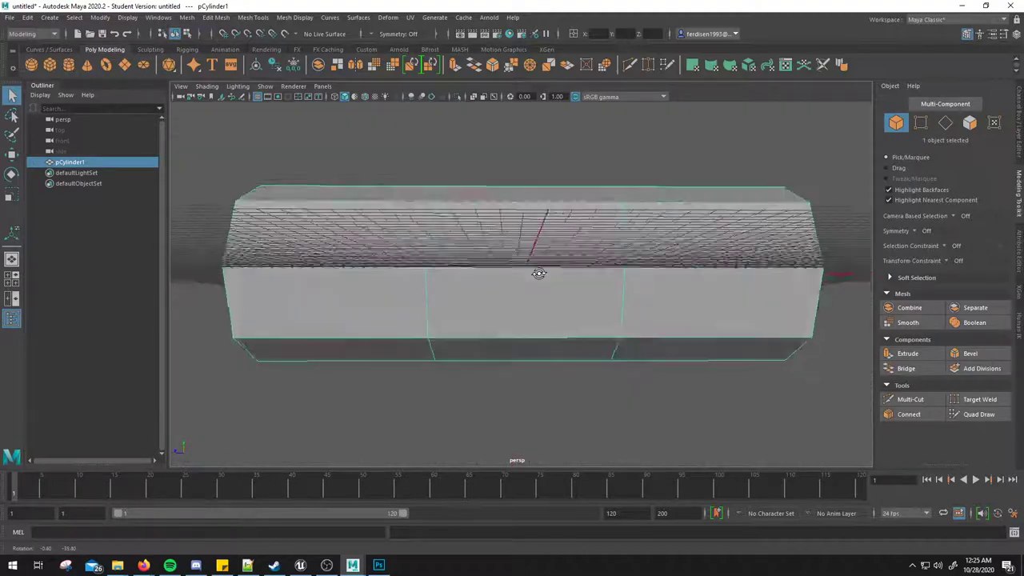
alt+drag(568, 286, 528, 277)
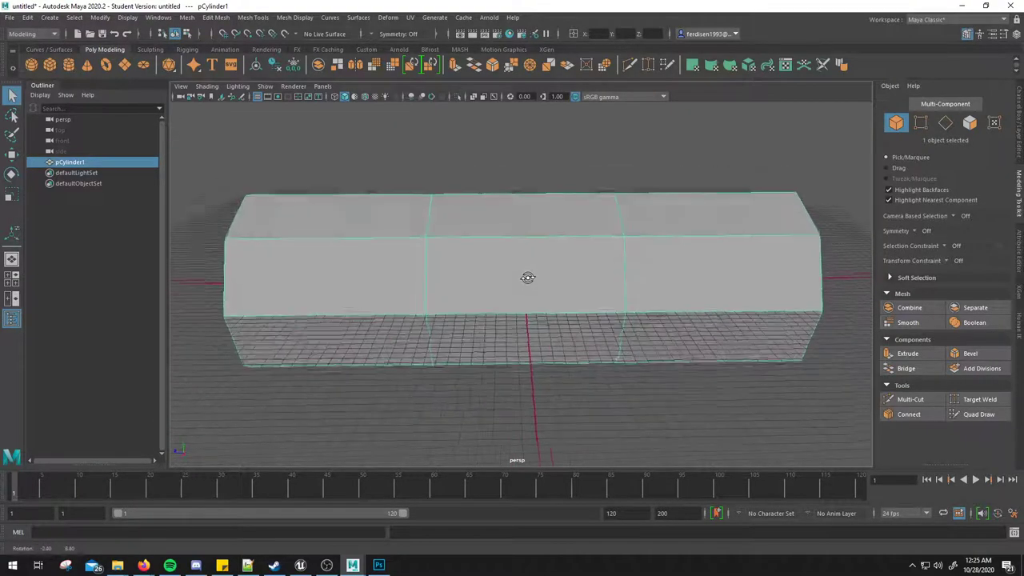
right_click(520, 213)
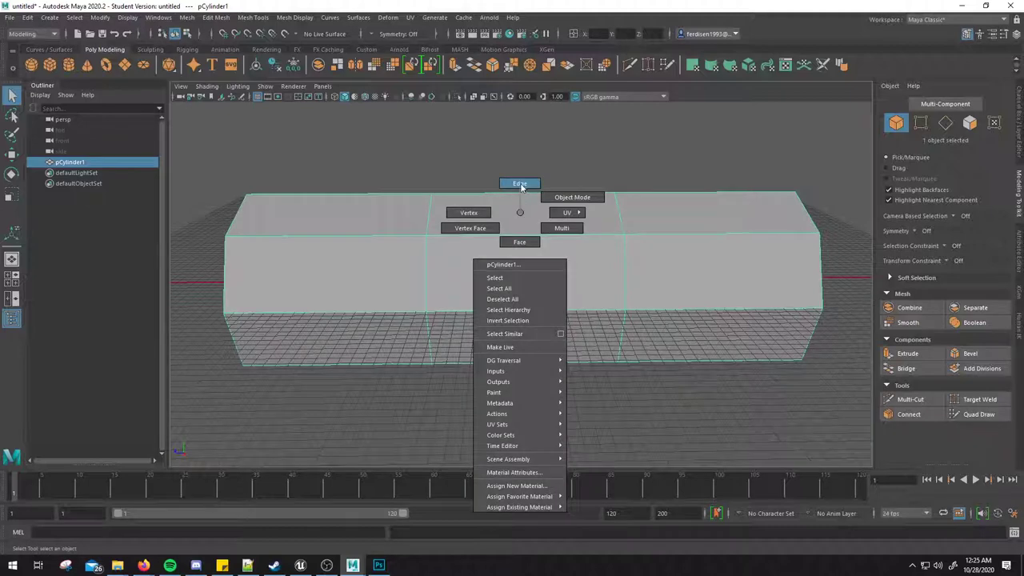
click(521, 185)
double_click(430, 233)
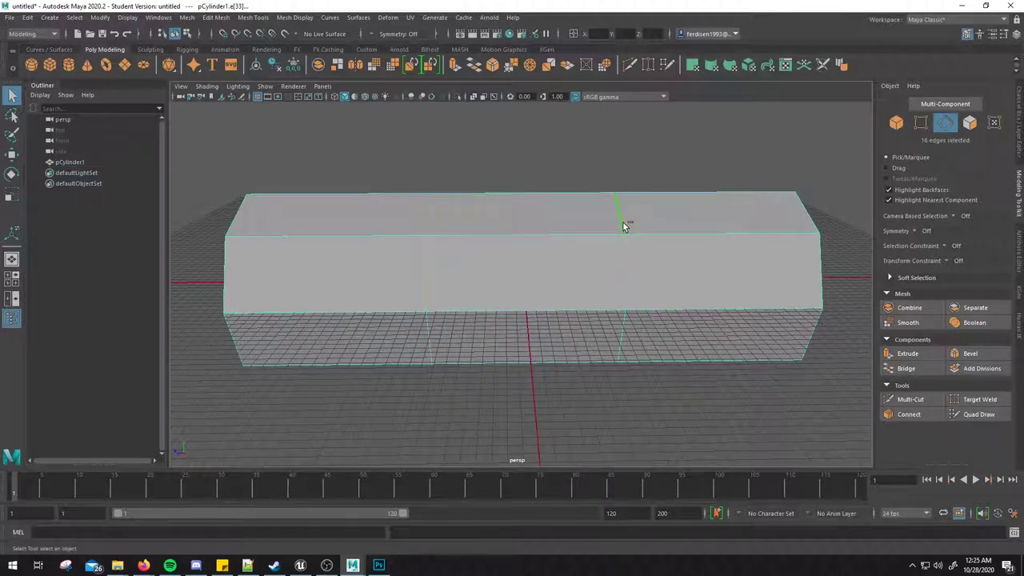
mouse_move(625, 226)
alt+mouse_down()
mouse_move(560, 284)
mouse_move(549, 270)
mouse_move(544, 293)
mouse_move(542, 278)
mouse_move(453, 219)
alt+mouse_up()
click(422, 205)
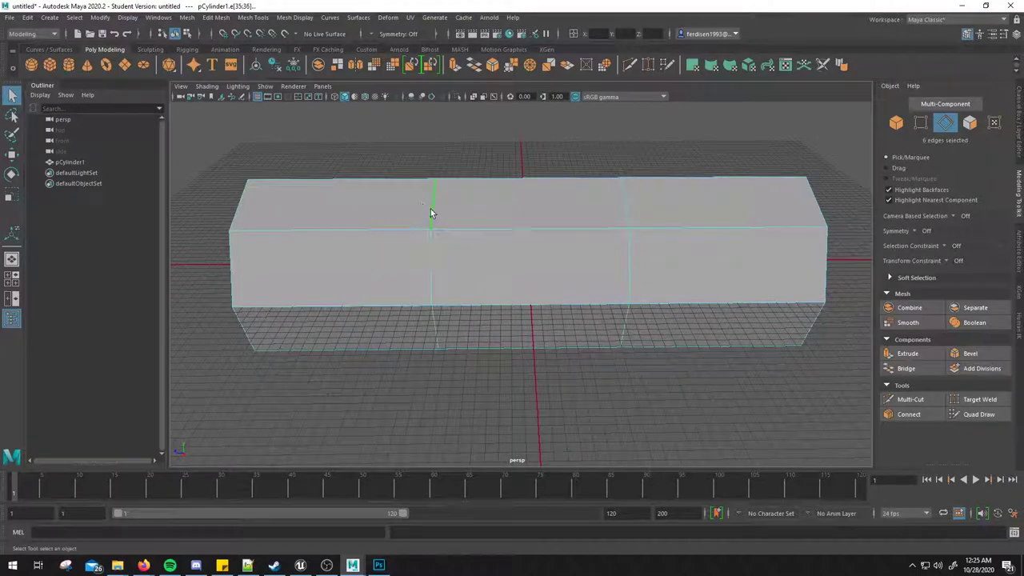
click(428, 334)
mouse_move(459, 292)
alt+mouse_down()
mouse_move(616, 270)
mouse_move(569, 229)
mouse_move(487, 248)
mouse_move(487, 321)
mouse_move(613, 290)
mouse_move(560, 243)
mouse_move(435, 268)
mouse_move(603, 319)
mouse_move(572, 231)
mouse_move(471, 306)
mouse_move(629, 299)
mouse_move(626, 240)
mouse_move(482, 256)
mouse_move(553, 329)
mouse_move(611, 281)
alt+mouse_up()
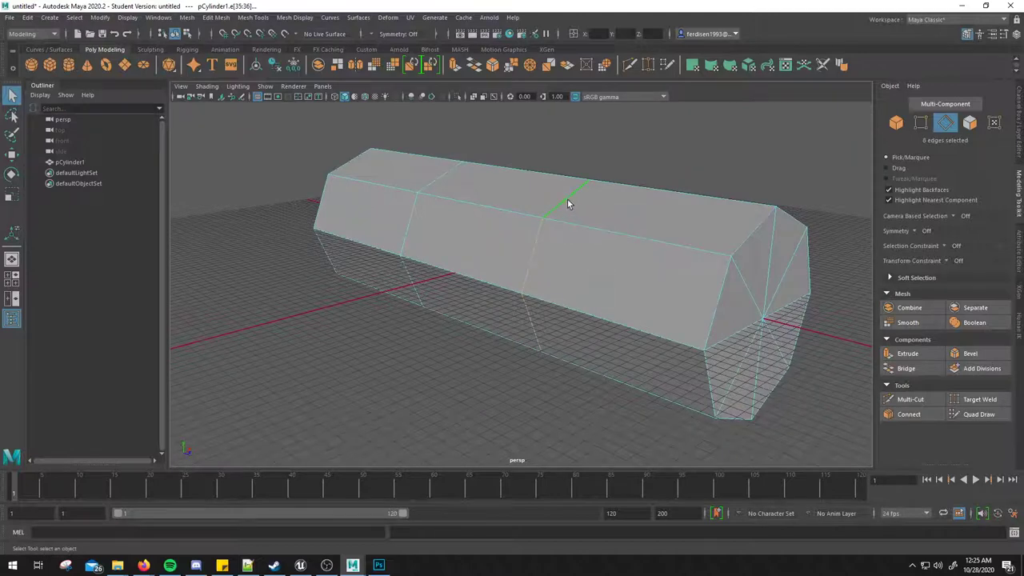
Step: Select the two edge loops running across the box top
double_click(608, 232)
shift+double_click(555, 204)
mouse_move(580, 268)
alt+mouse_down()
mouse_move(453, 279)
mouse_move(551, 320)
mouse_move(590, 300)
alt+mouse_up()
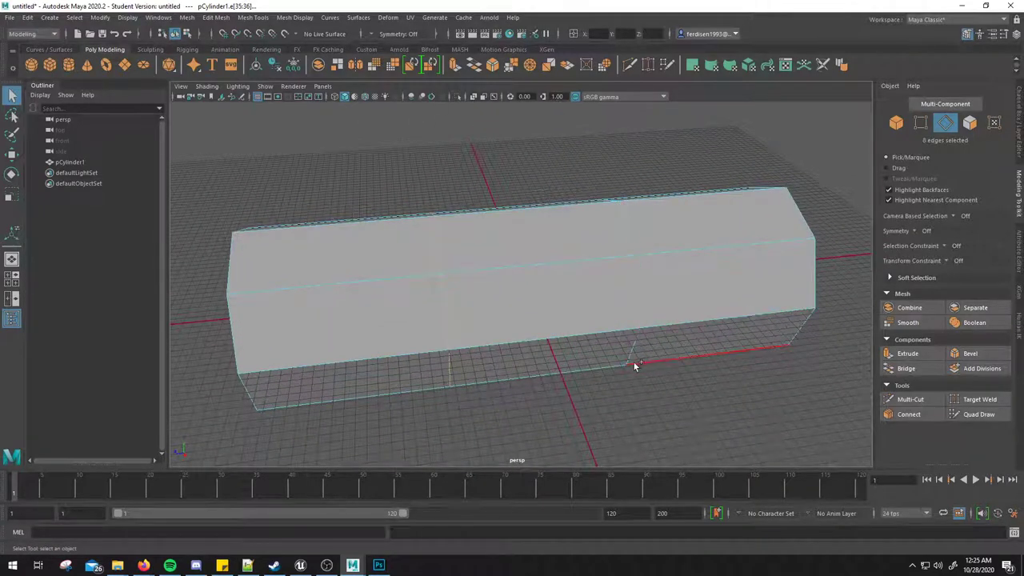
shift+double_click(628, 232)
alt+drag(629, 247, 590, 369)
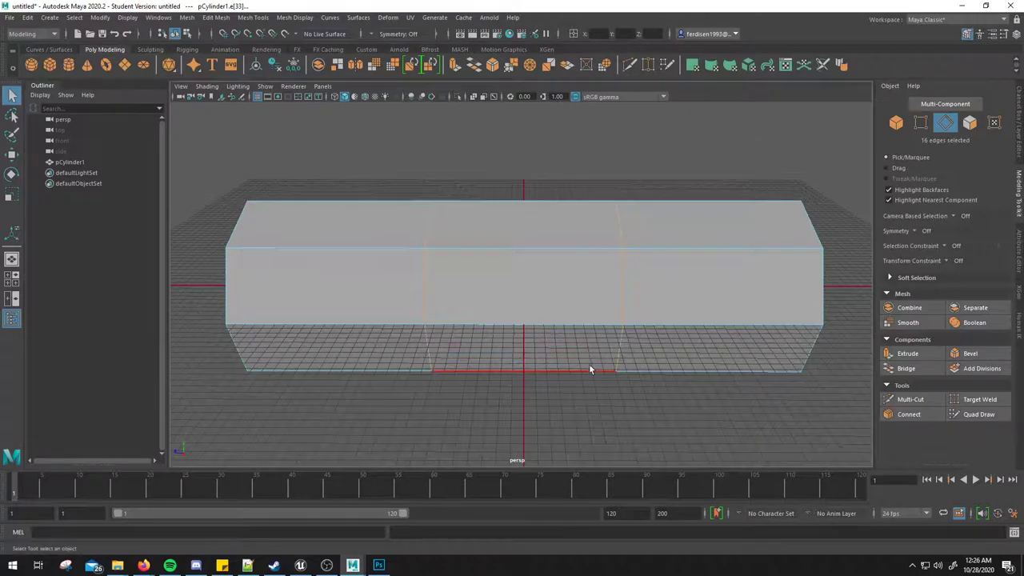
Step: Bevel the selected loops with a polyBevel2 Fraction of 0.8, then switch to the reference
click(967, 355)
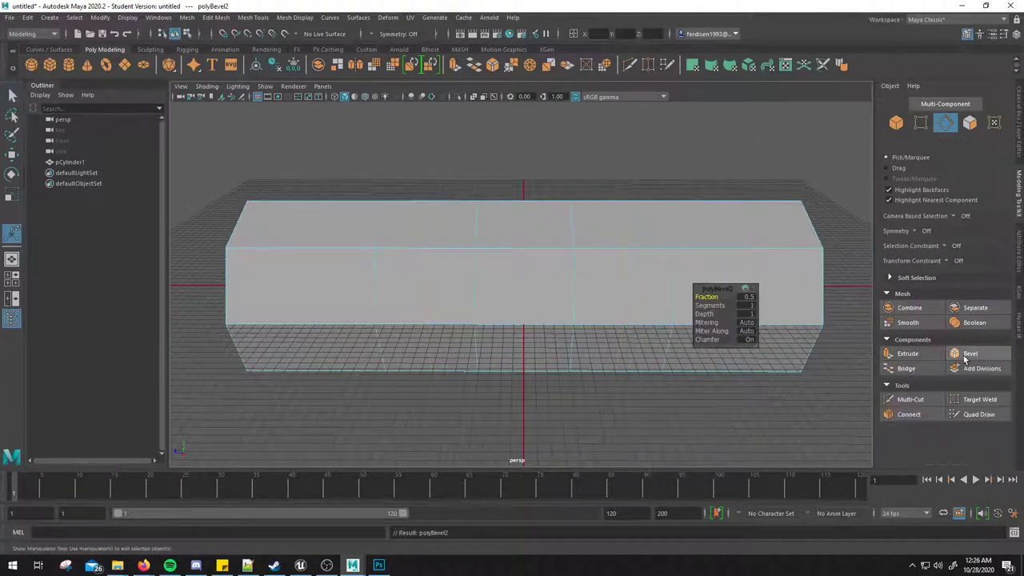
click(747, 298)
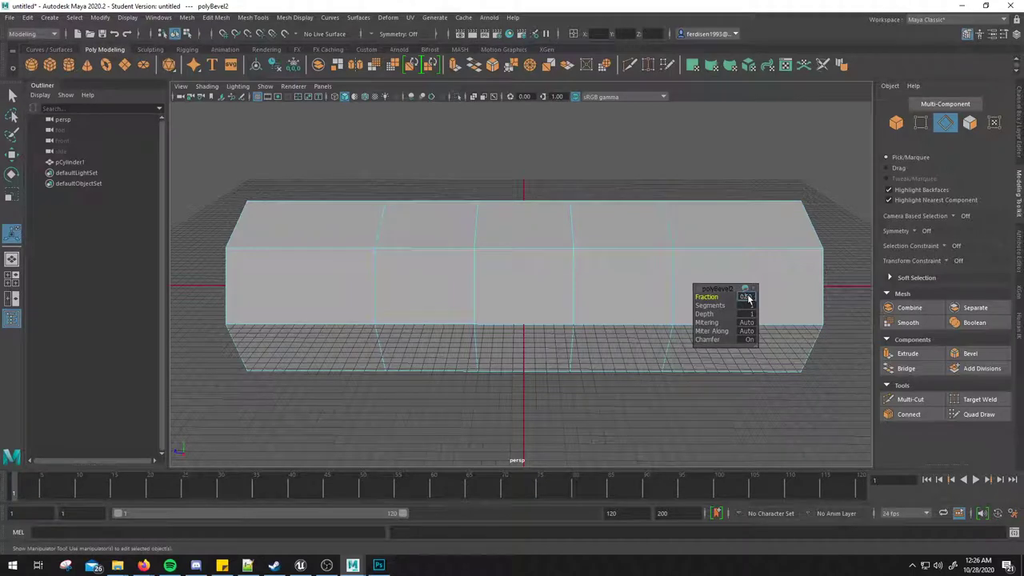
text(0.8)
key(Return)
mouse_move(748, 298)
alt+mouse_down()
mouse_move(684, 217)
mouse_move(635, 263)
mouse_move(659, 256)
alt+mouse_up()
key(alt+Tab)
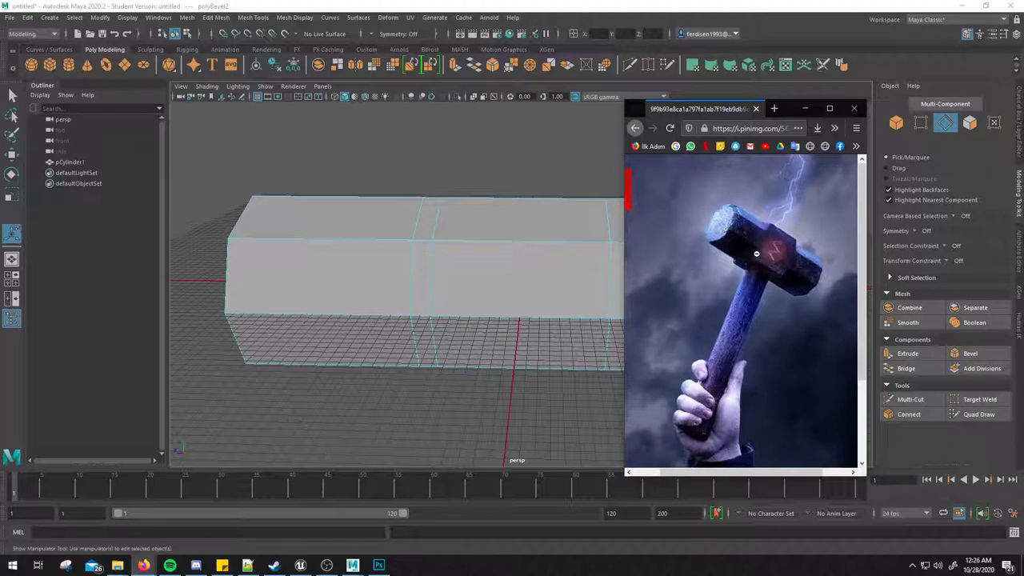
Step: Zoom into the reference image and scroll sideways across the hammer head
click(762, 241)
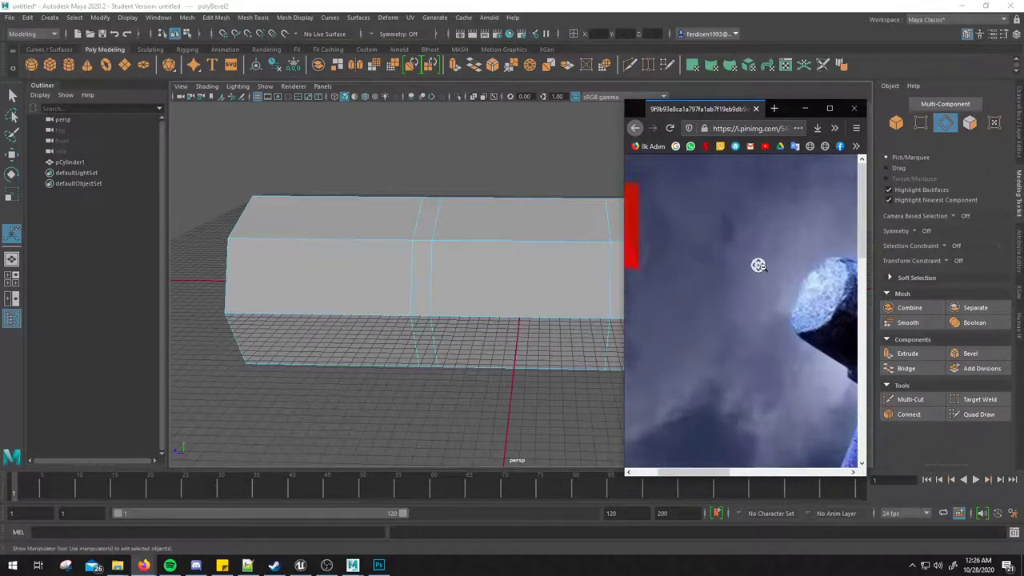
scroll(774, 272, right, 3)
scroll(774, 272, left, 3)
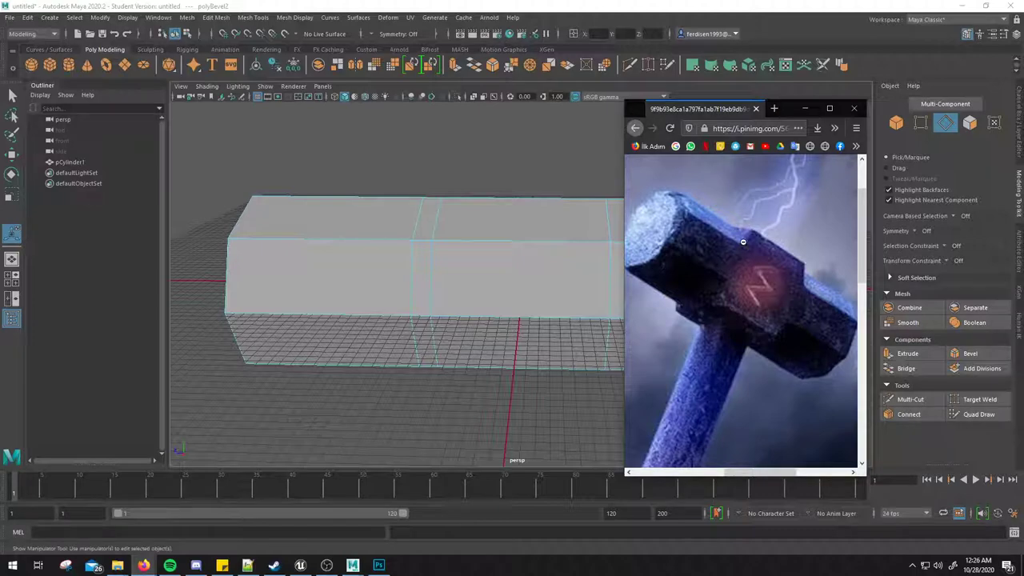
Step: Return to Maya, tumble around the bevelled bar, and select a long top edge
click(422, 222)
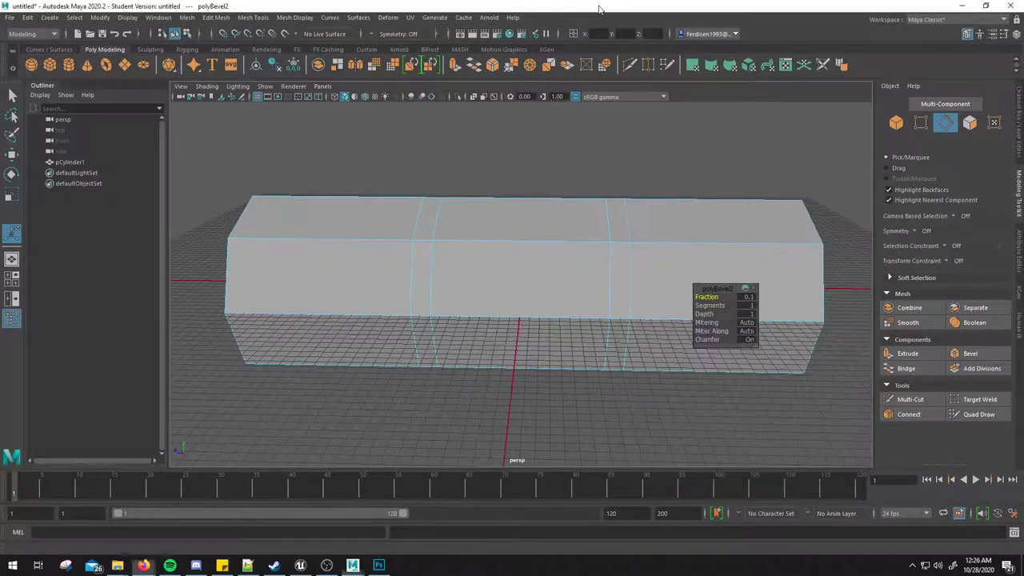
mouse_move(474, 231)
alt+mouse_down()
mouse_move(366, 222)
mouse_move(517, 231)
mouse_move(556, 256)
mouse_move(549, 237)
mouse_move(561, 256)
mouse_move(581, 251)
mouse_move(536, 258)
mouse_move(581, 261)
mouse_move(570, 265)
mouse_move(560, 222)
mouse_move(549, 229)
mouse_move(583, 247)
mouse_move(600, 233)
mouse_move(555, 245)
alt+mouse_up()
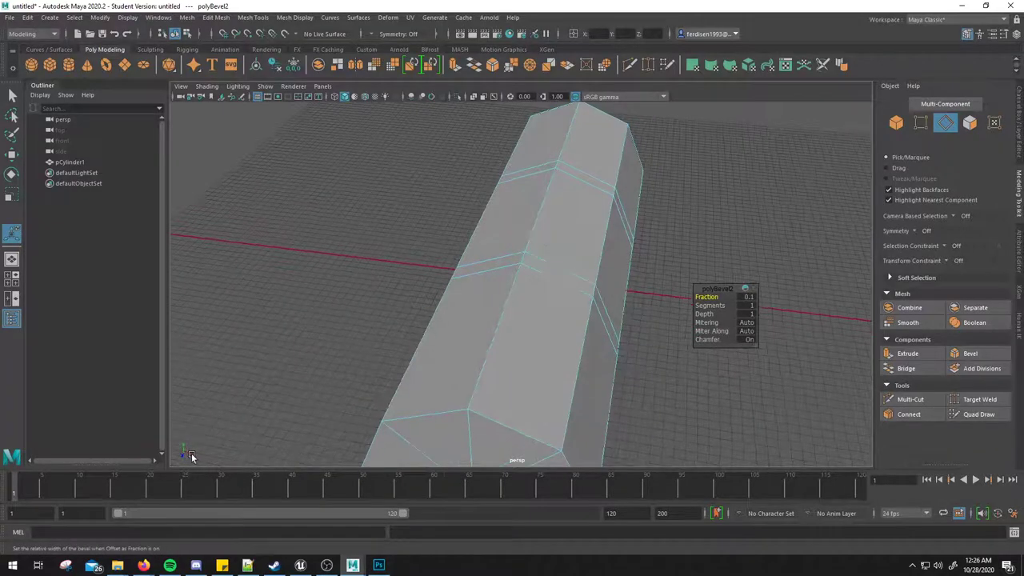
mouse_move(265, 412)
alt+mouse_down()
mouse_move(243, 405)
mouse_move(235, 372)
mouse_move(280, 372)
mouse_move(233, 391)
mouse_move(323, 407)
mouse_move(269, 407)
mouse_move(285, 406)
alt+mouse_up()
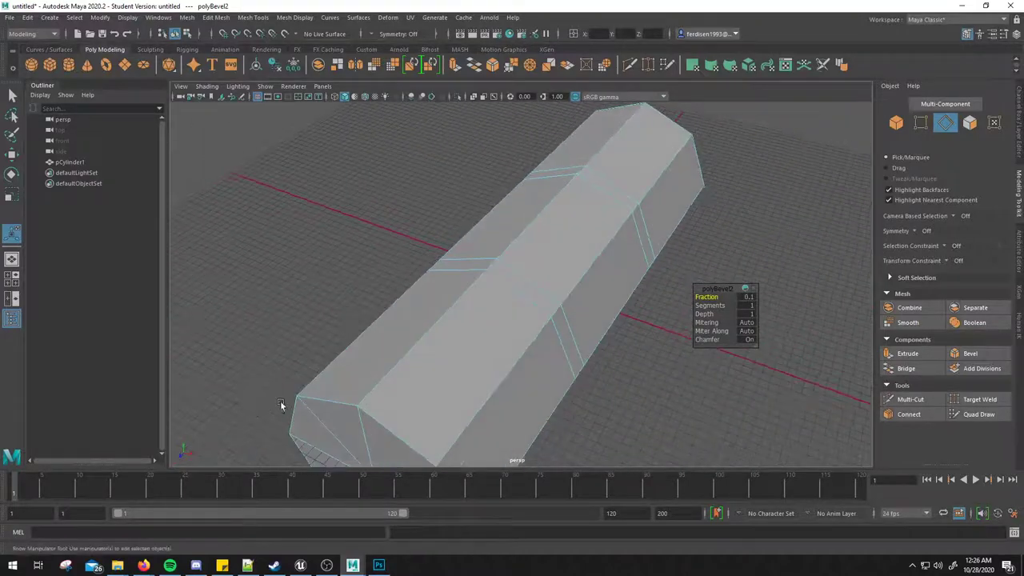
click(596, 254)
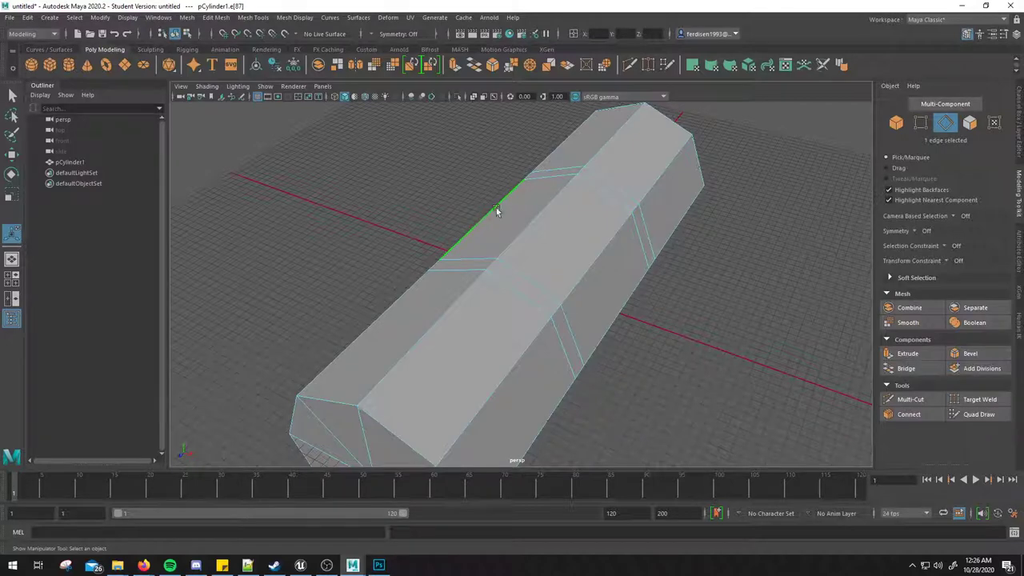
Step: Set symmetry to Object X and select the mirrored mid-bevel edge
click(372, 34)
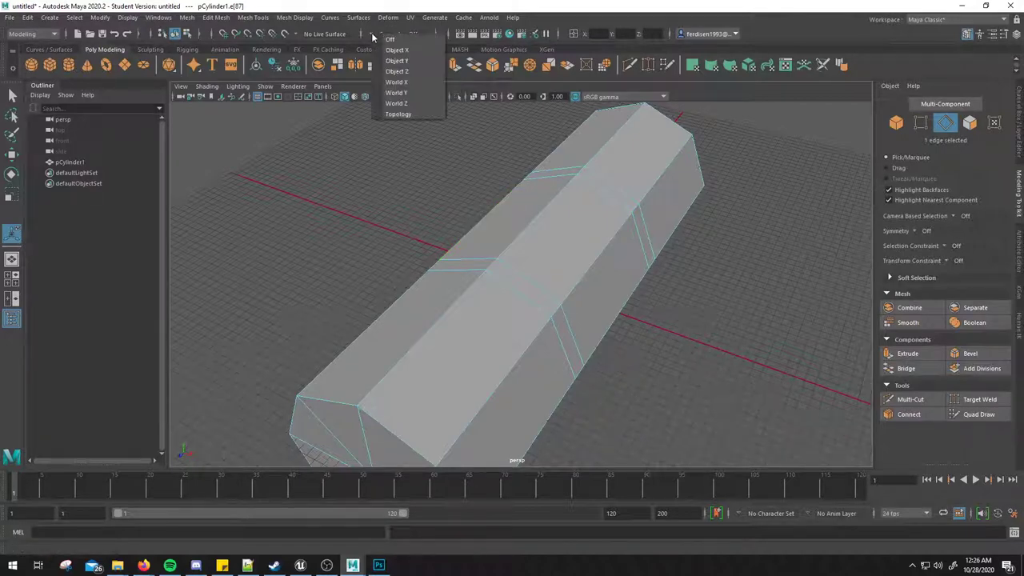
click(401, 51)
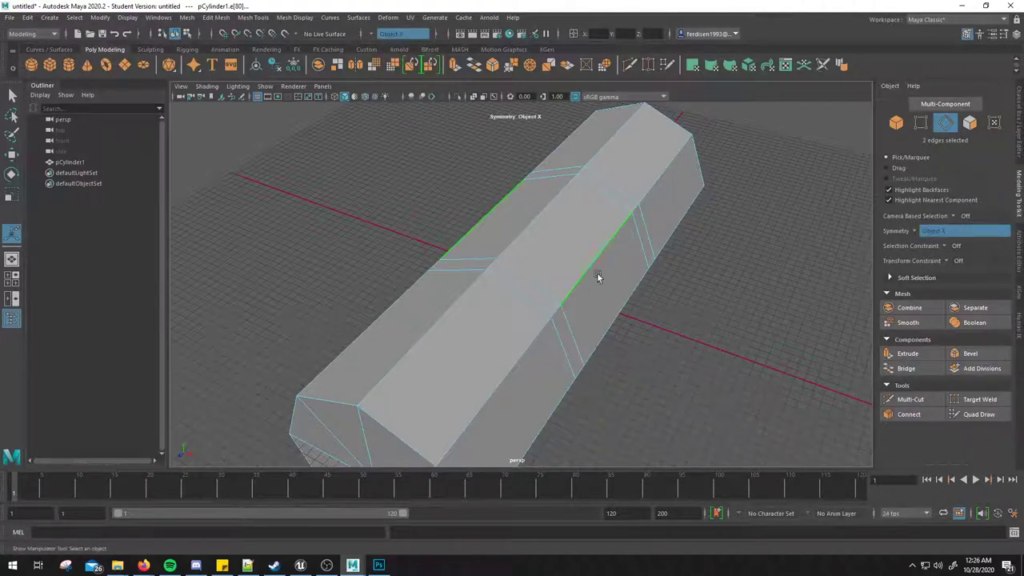
click(606, 242)
Step: Select the mirrored left side edges, short top cross edge and long middle-section edges, ready to move
click(481, 226)
click(418, 295)
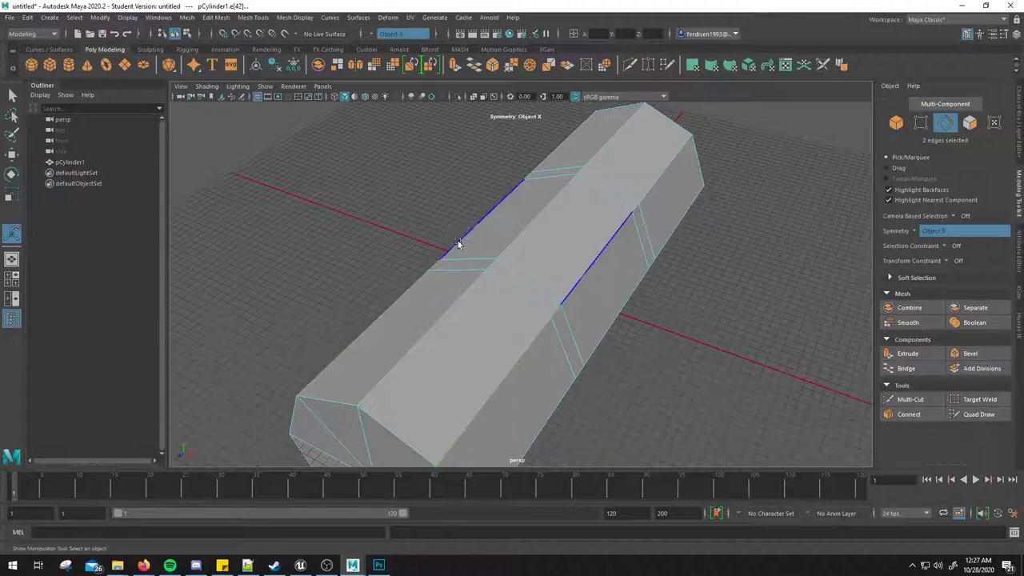
click(532, 257)
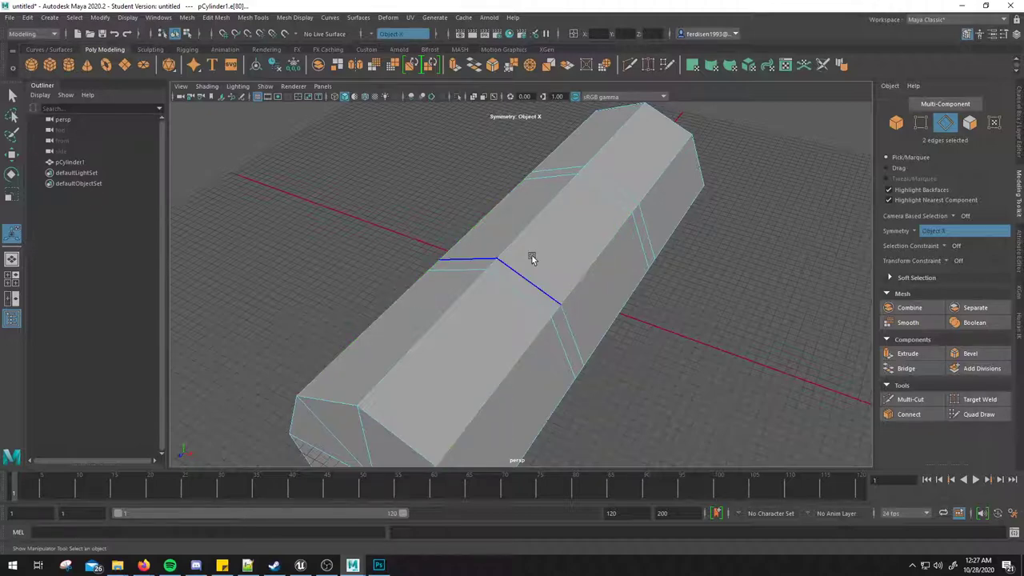
click(593, 258)
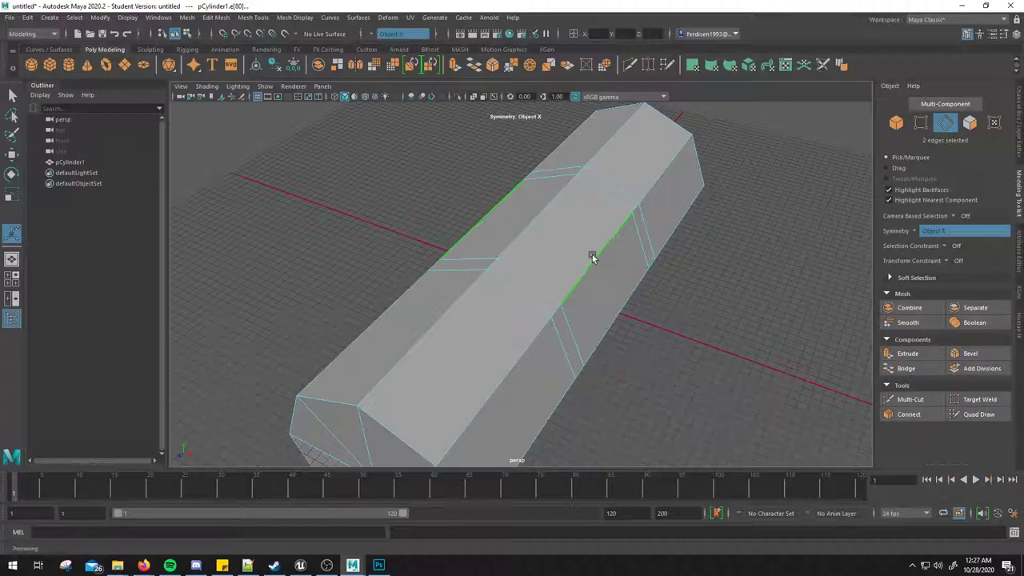
mouse_move(588, 310)
alt+mouse_down()
mouse_move(585, 297)
mouse_move(576, 347)
mouse_move(661, 361)
mouse_move(576, 366)
mouse_move(570, 292)
mouse_move(485, 299)
mouse_move(478, 337)
alt+mouse_up()
key(w)
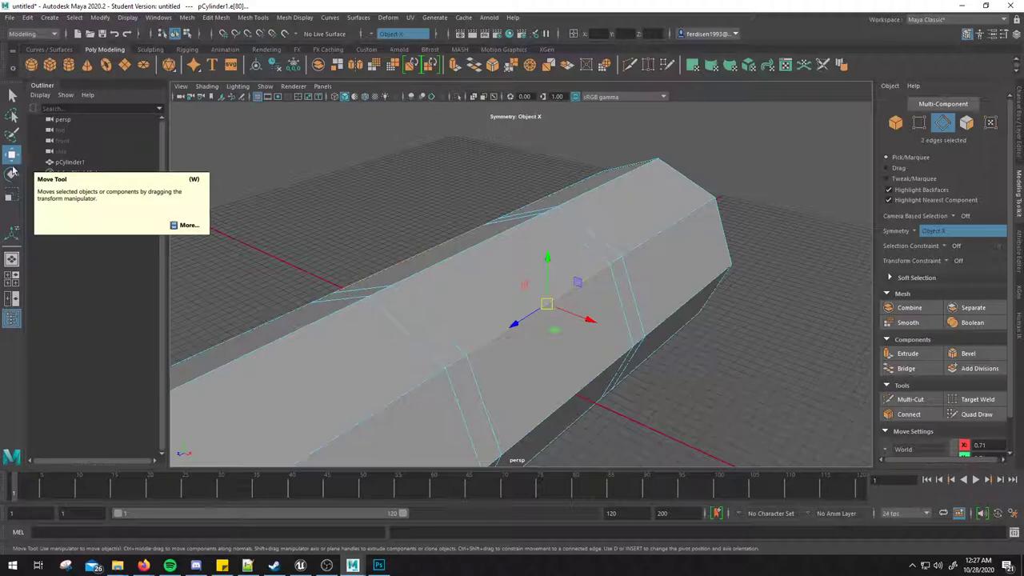
Step: Try raising the selected top ridge edges, then undo those moves
alt+drag(493, 284, 507, 304)
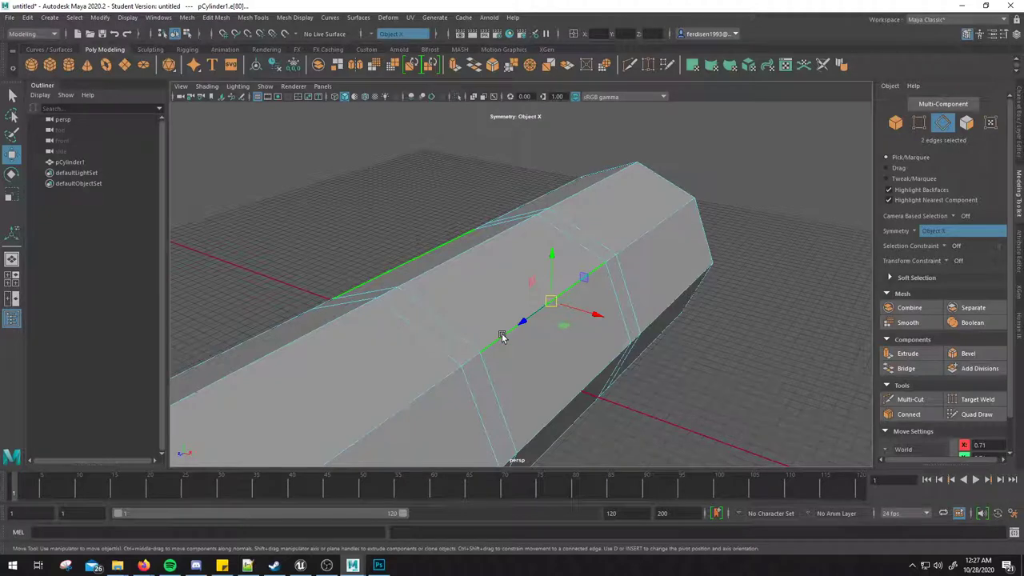
alt+drag(501, 336, 508, 343)
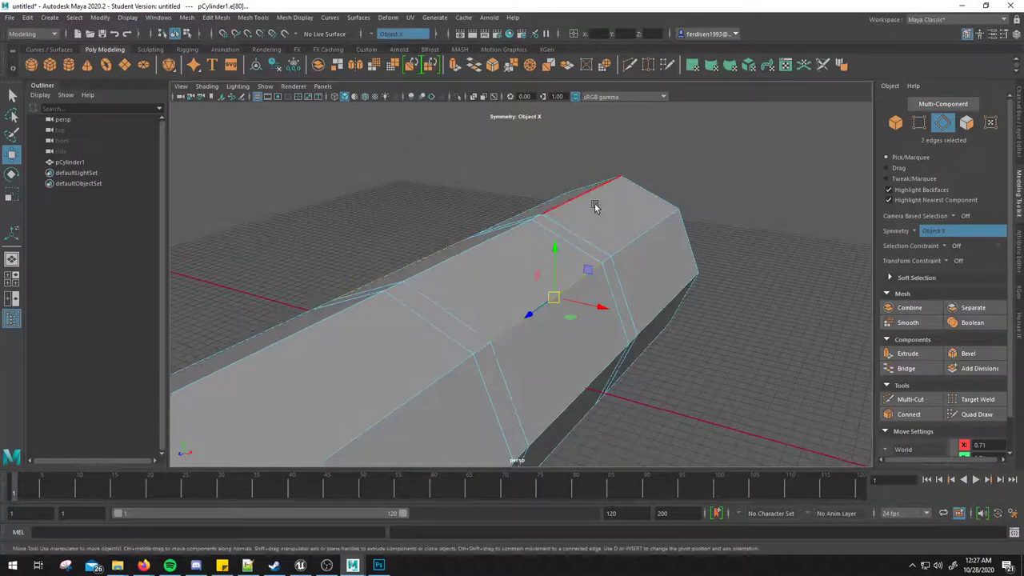
drag(554, 250, 552, 246)
mouse_move(554, 246)
mouse_down()
mouse_move(552, 213)
mouse_move(542, 245)
mouse_up()
key(ctrl+z)
key(ctrl+z)
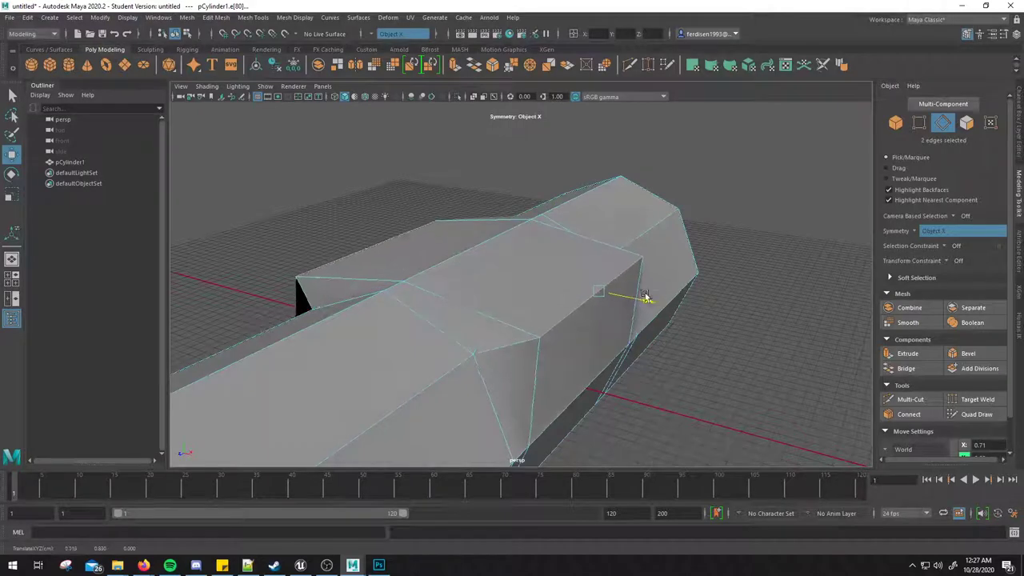
key(ctrl+z)
key(ctrl+z)
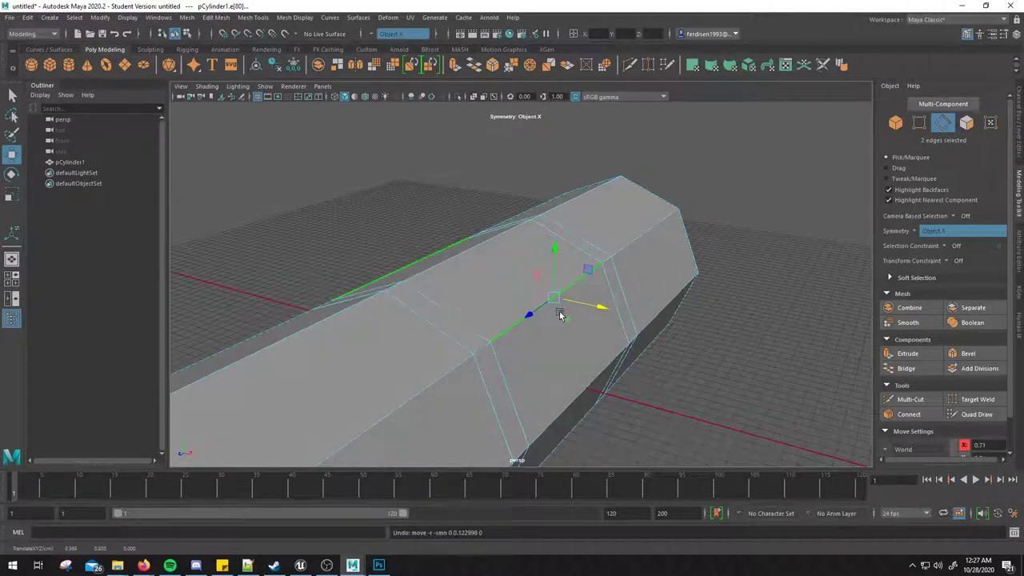
Step: Select a top cross edge and move the middle edges down into a recess, then back up
mouse_move(560, 313)
alt+mouse_down()
mouse_move(521, 313)
mouse_move(530, 306)
mouse_move(525, 327)
alt+mouse_up()
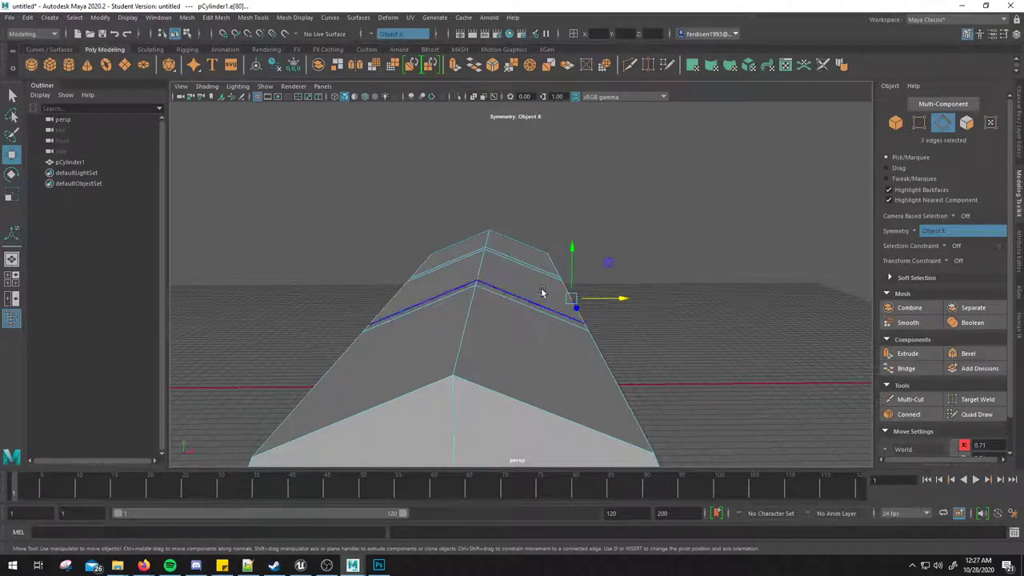
mouse_move(573, 247)
alt+mouse_down()
mouse_move(521, 296)
mouse_move(480, 297)
mouse_move(489, 307)
mouse_move(469, 286)
alt+mouse_up()
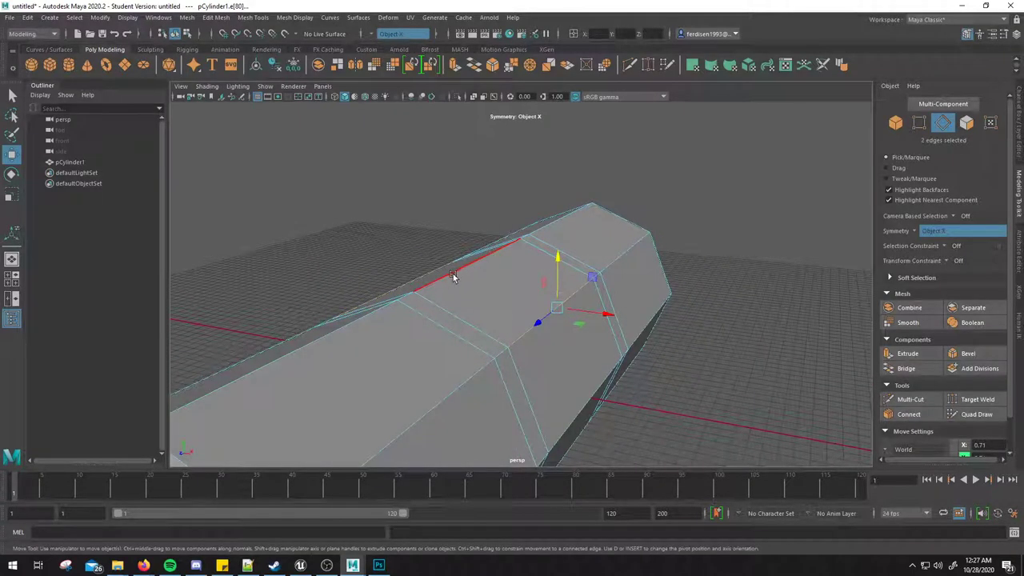
click(481, 292)
mouse_move(480, 292)
alt+mouse_down()
mouse_move(384, 293)
mouse_move(427, 286)
alt+mouse_up()
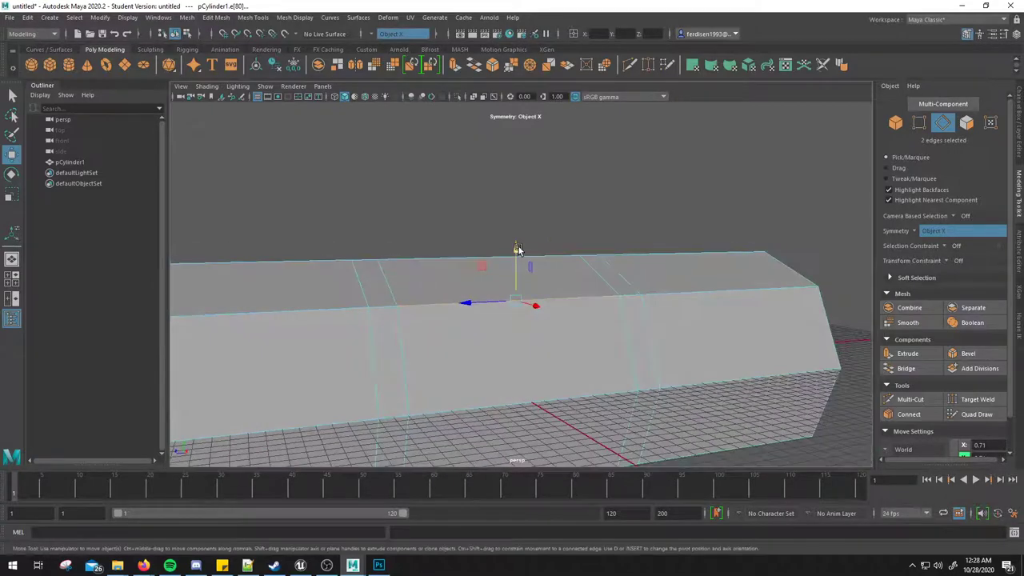
drag(518, 250, 517, 231)
alt+drag(608, 242, 596, 246)
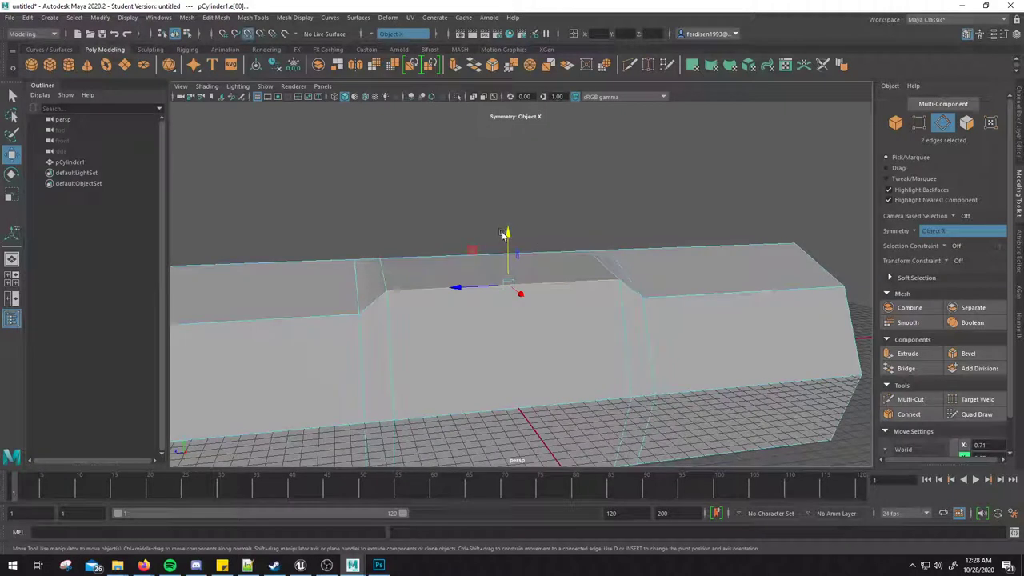
mouse_move(504, 234)
mouse_down()
mouse_move(508, 243)
mouse_move(514, 233)
mouse_move(512, 368)
mouse_move(524, 366)
mouse_up()
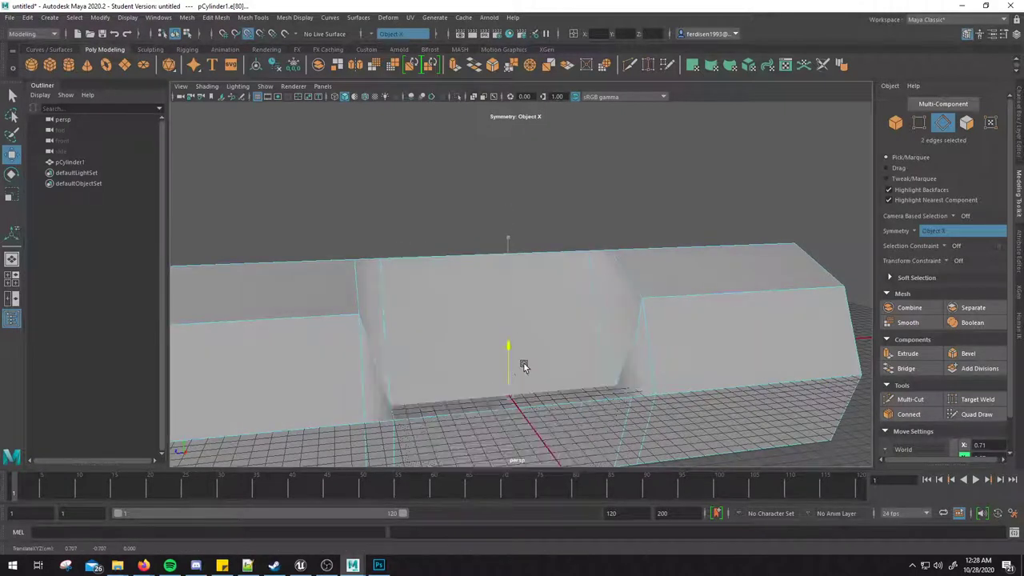
Step: Step through undo and redo until the middle edges stay in the raised position
key(ctrl+z)
key(ctrl+z)
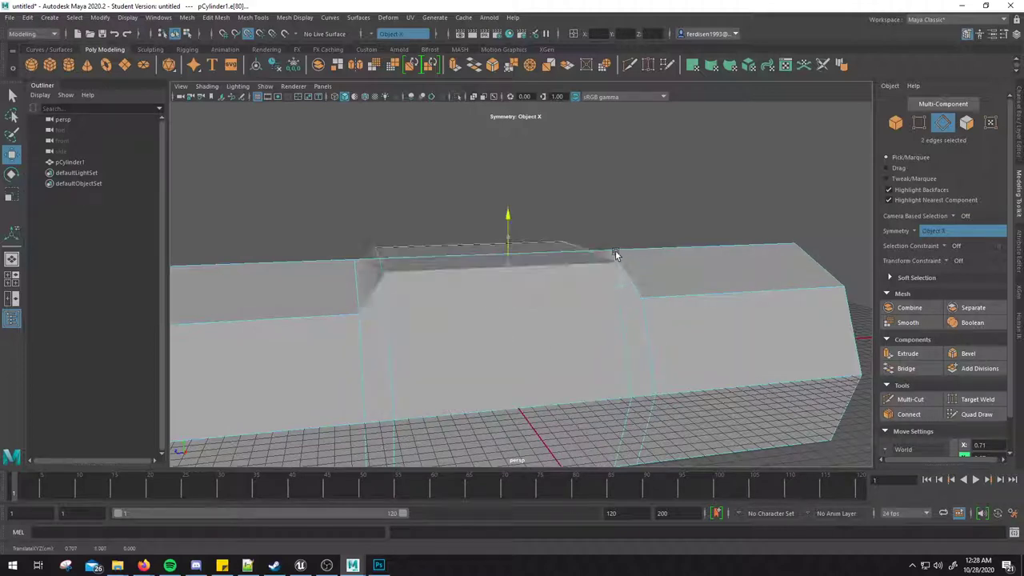
key(shift+z)
key(shift+z)
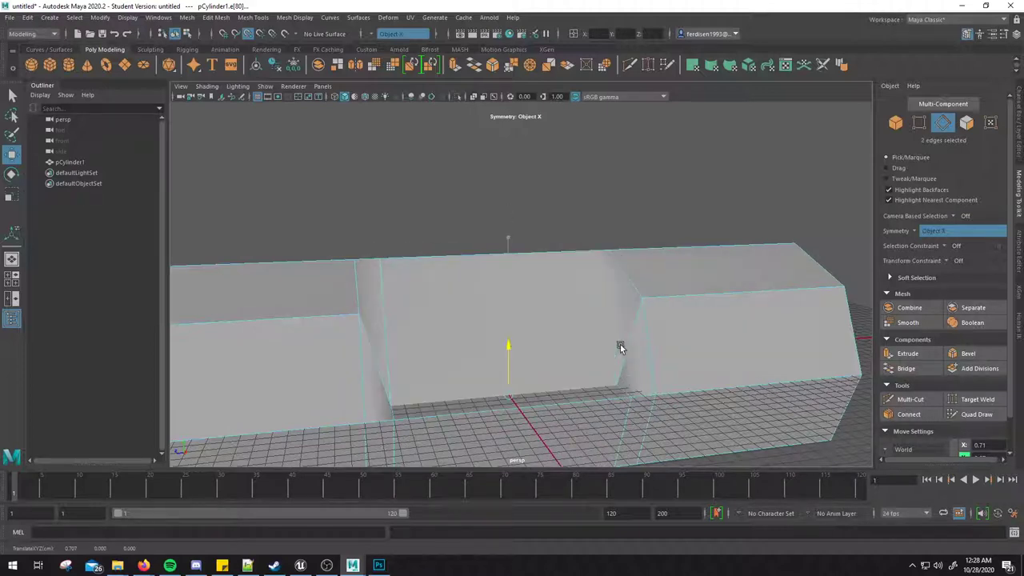
key(ctrl+z)
key(ctrl+z)
key(shift+z)
key(shift+z)
key(ctrl+z)
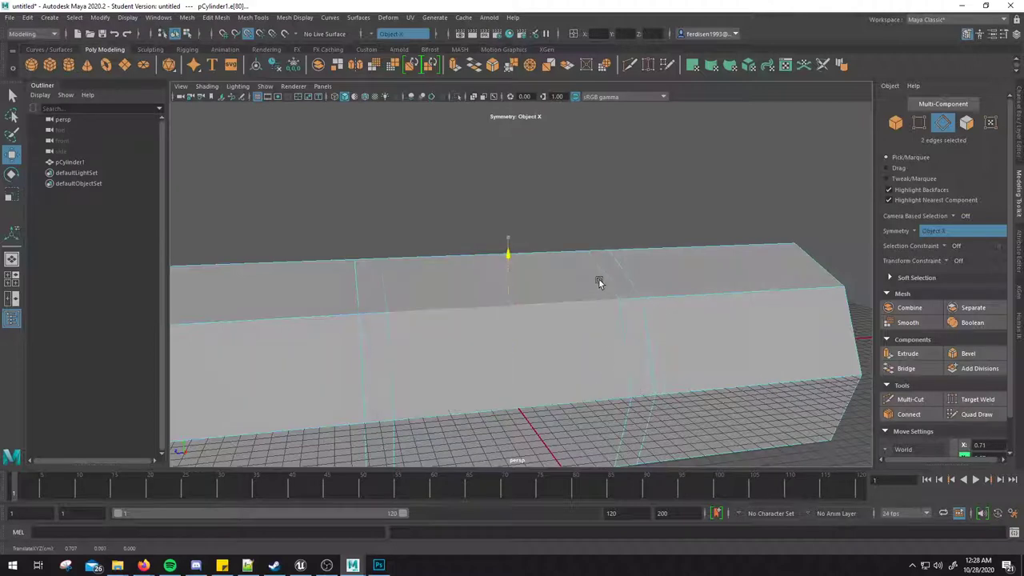
key(ctrl+z)
key(shift+z)
key(shift+z)
key(ctrl+z)
key(ctrl+z)
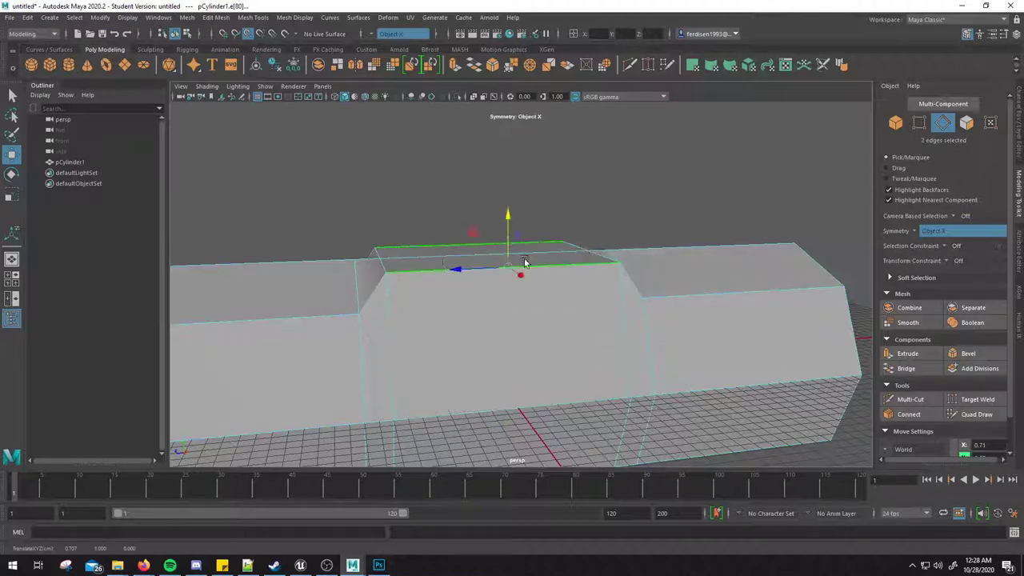
Step: Move the top and front middle edges outward along X to 1.00
click(476, 253)
mouse_move(569, 338)
alt+mouse_down()
mouse_move(617, 240)
mouse_move(598, 286)
mouse_move(618, 285)
mouse_move(589, 305)
mouse_move(569, 289)
alt+mouse_up()
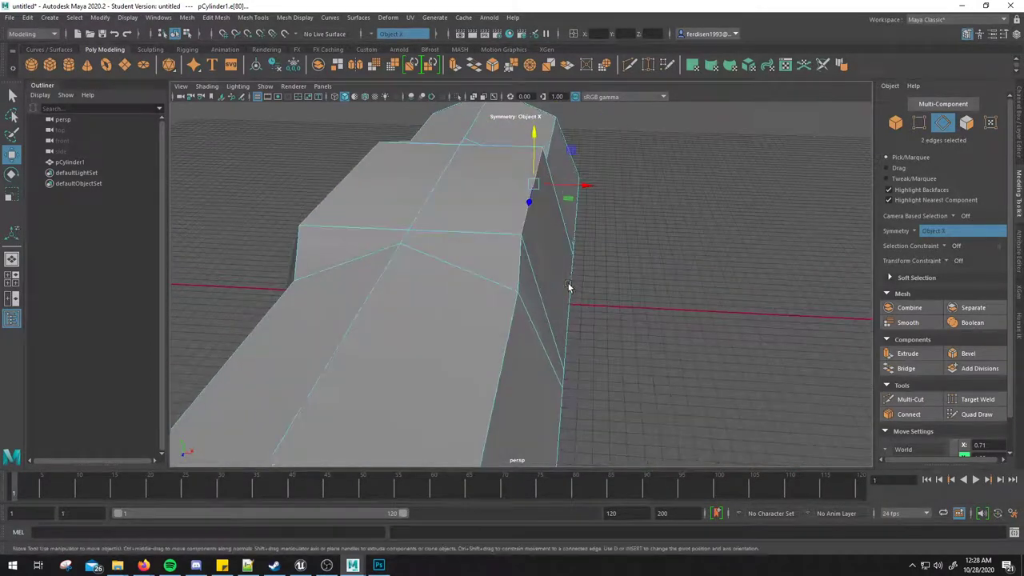
click(584, 187)
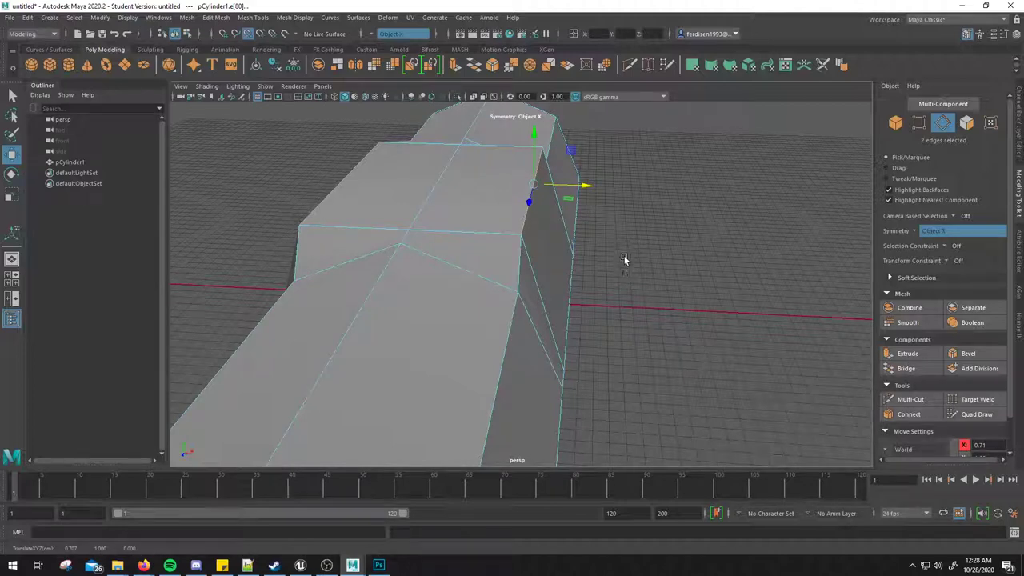
drag(584, 186, 599, 188)
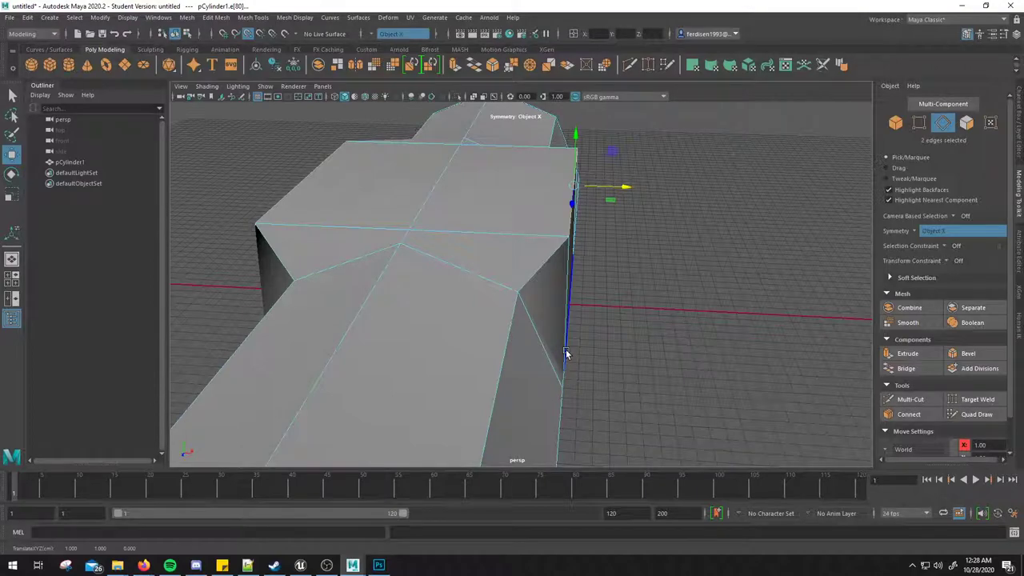
Step: View the bar from below and select the underside middle edge
mouse_move(666, 330)
alt+mouse_down()
mouse_move(618, 322)
mouse_move(706, 314)
alt+mouse_up()
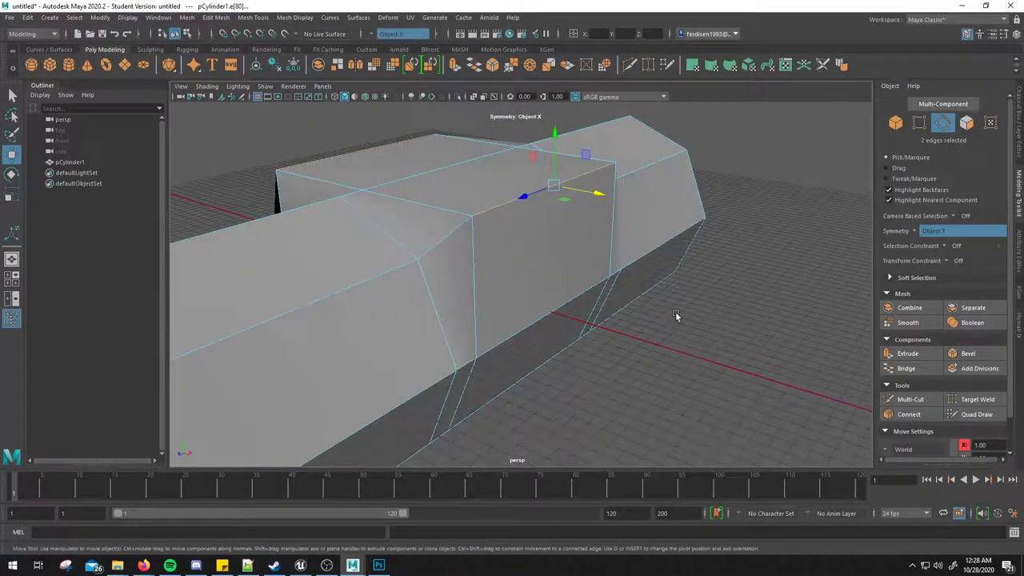
mouse_move(657, 318)
alt+mouse_down()
mouse_move(590, 312)
mouse_move(571, 280)
mouse_move(592, 293)
alt+mouse_up()
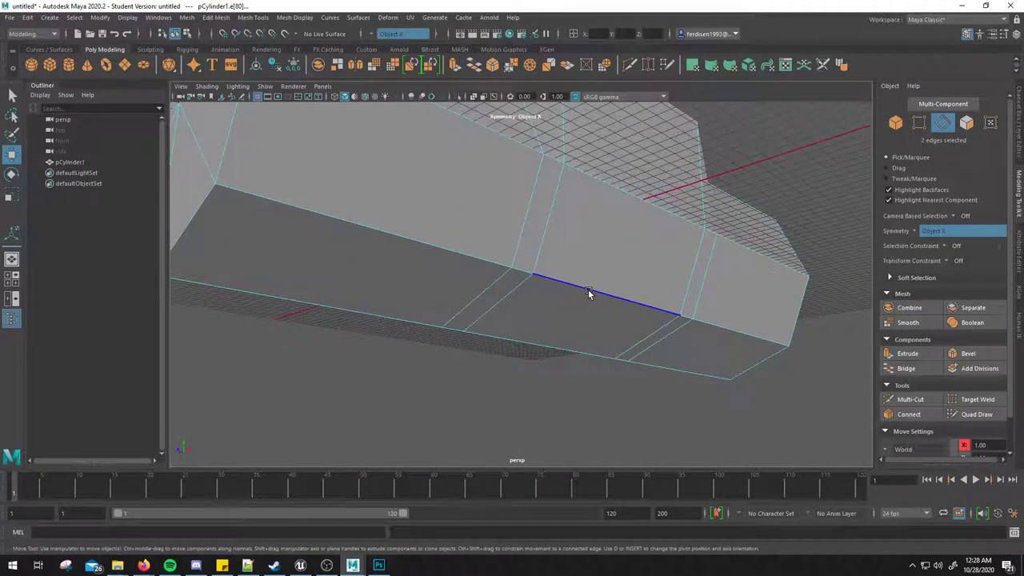
click(588, 290)
alt+drag(571, 320, 555, 336)
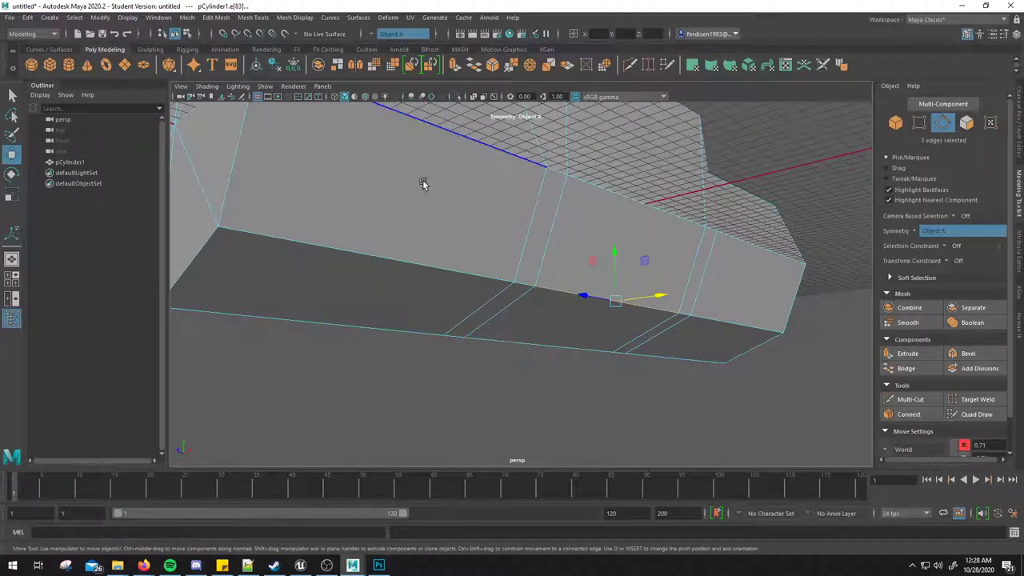
Step: Turn on Snap to Points and pull the underside middle edges downward
click(249, 35)
mouse_move(614, 253)
mouse_down()
mouse_move(643, 364)
mouse_move(506, 321)
mouse_up()
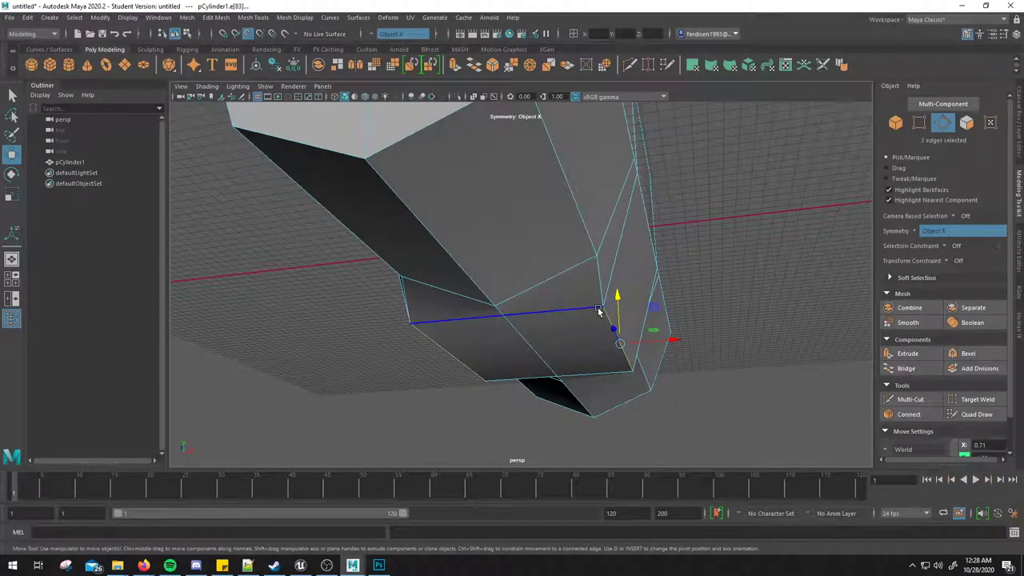
click(675, 340)
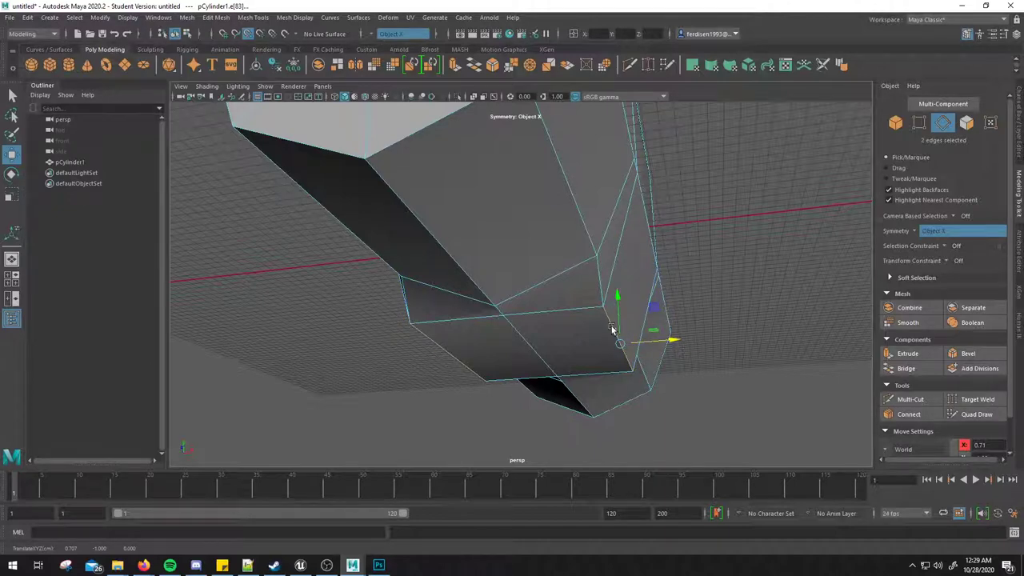
Step: Inspect the underside notch from below, switching the Move tool between Z and Y axes
alt+drag(564, 343, 580, 332)
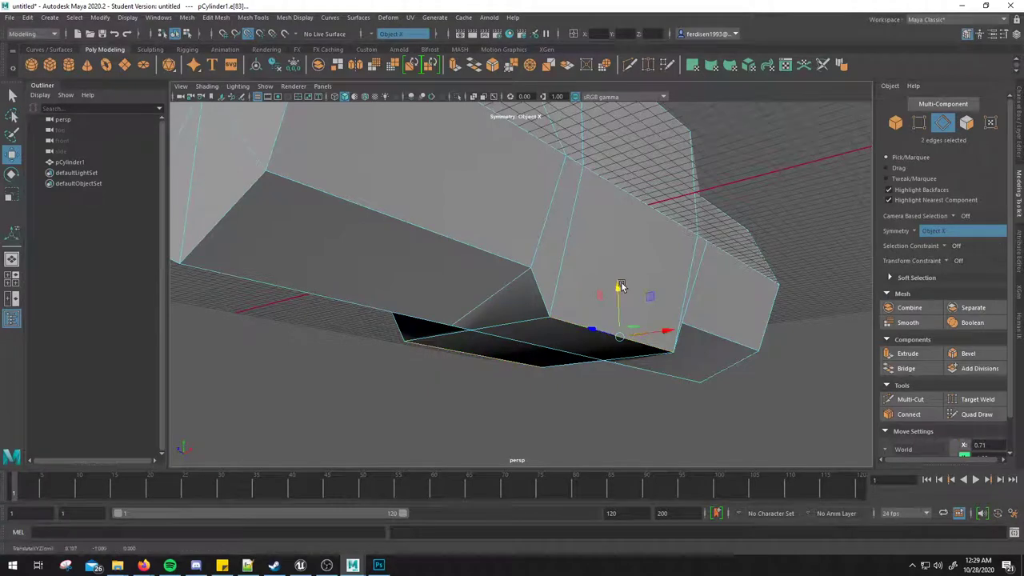
click(593, 329)
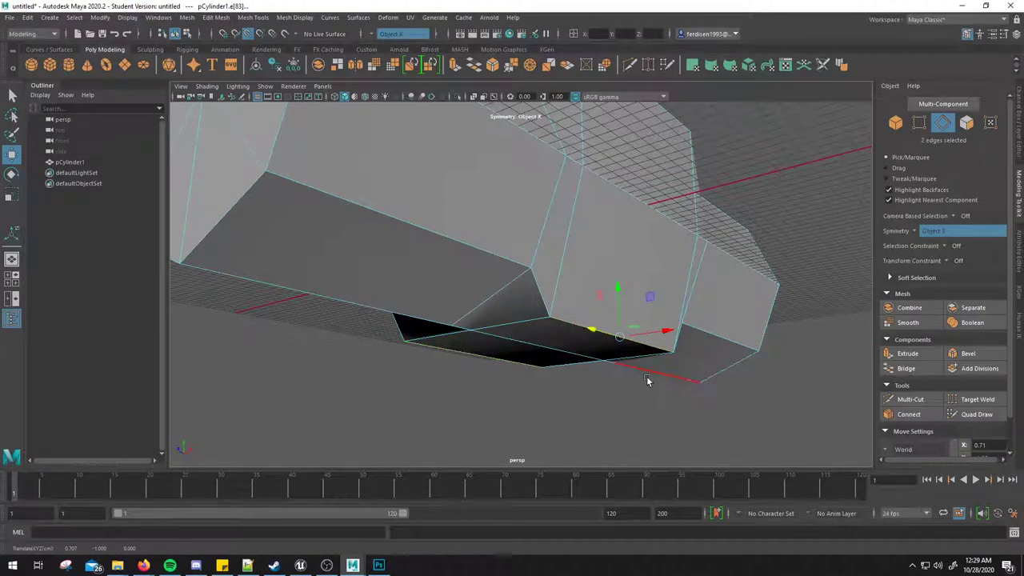
click(618, 288)
mouse_move(667, 365)
alt+mouse_down()
mouse_move(633, 389)
mouse_move(646, 398)
mouse_move(651, 376)
mouse_move(699, 373)
mouse_move(689, 390)
alt+mouse_up()
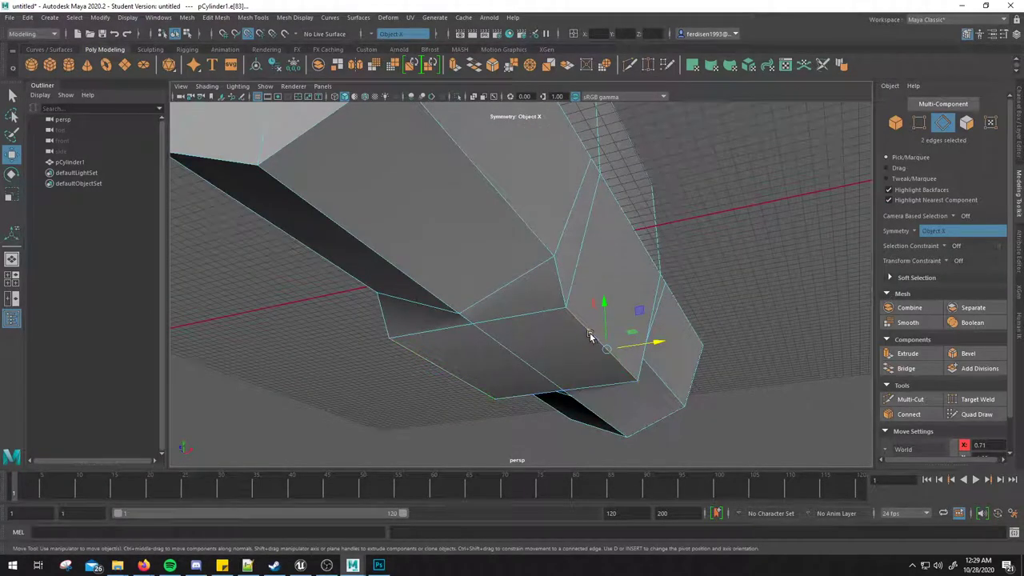
mouse_move(513, 400)
alt+mouse_down()
mouse_move(539, 389)
mouse_move(487, 385)
alt+mouse_up()
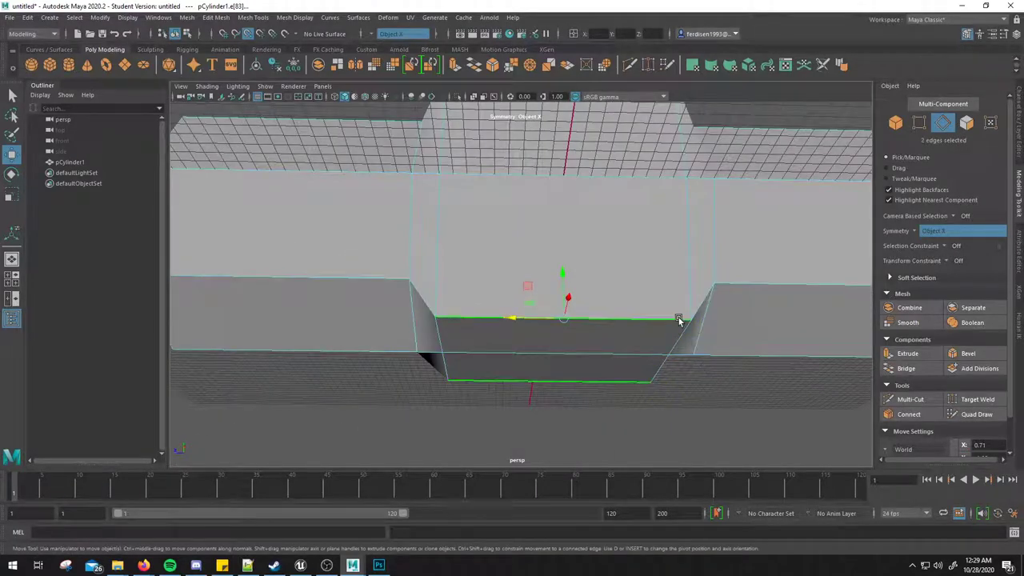
alt+drag(635, 389, 576, 344)
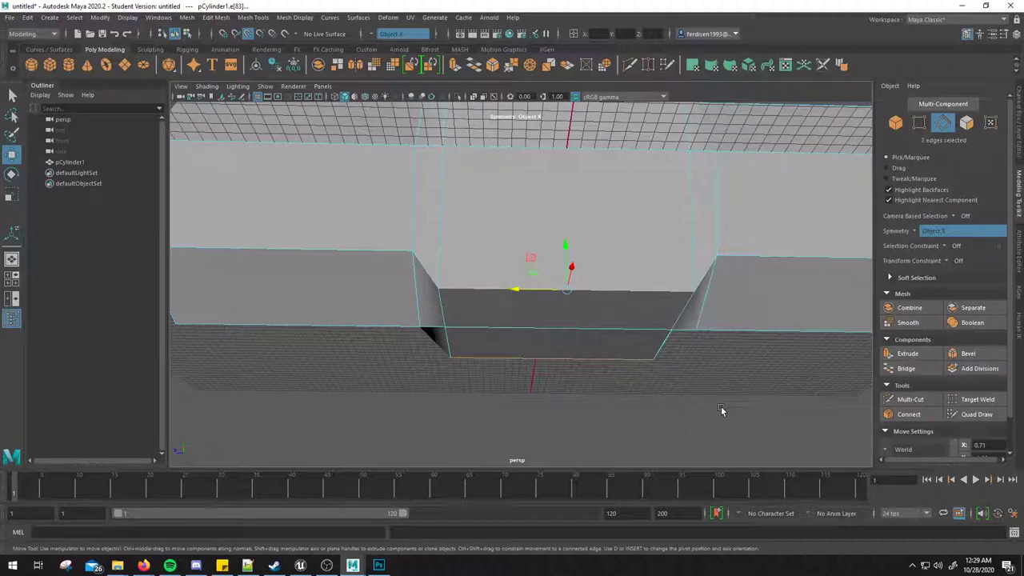
key(ctrl+z)
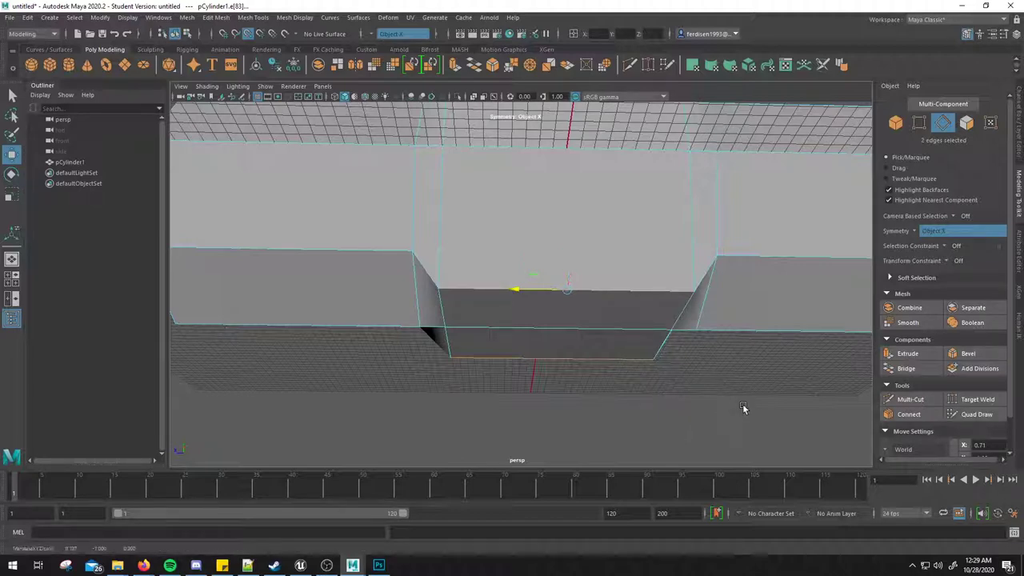
key(ctrl+z)
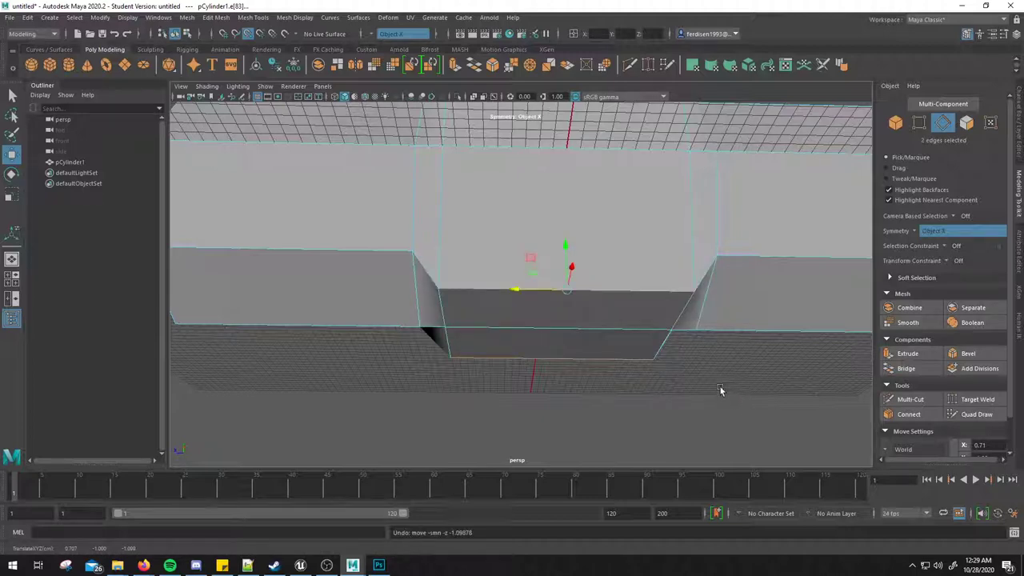
key(ctrl+z)
key(ctrl+z)
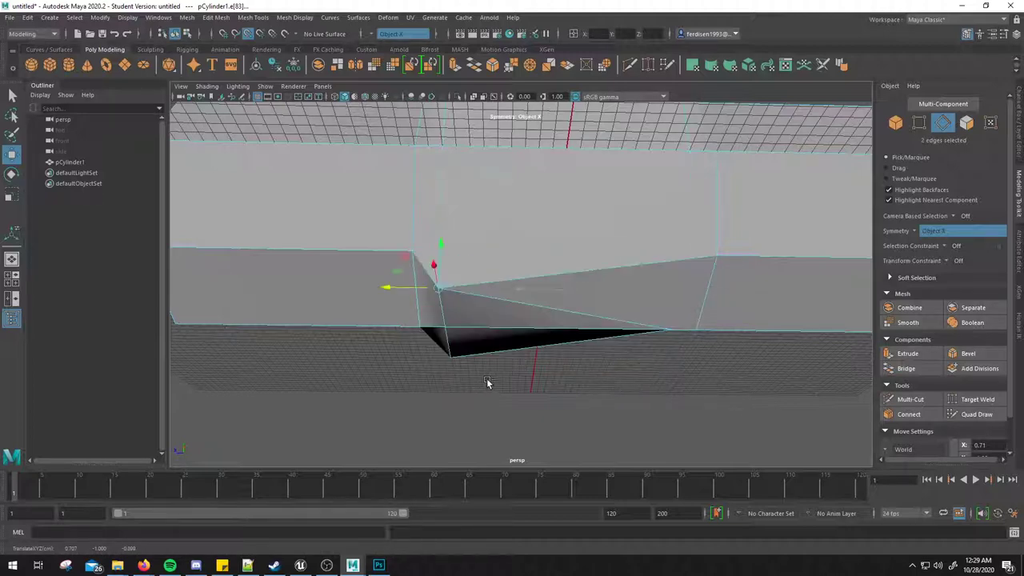
key(ctrl+z)
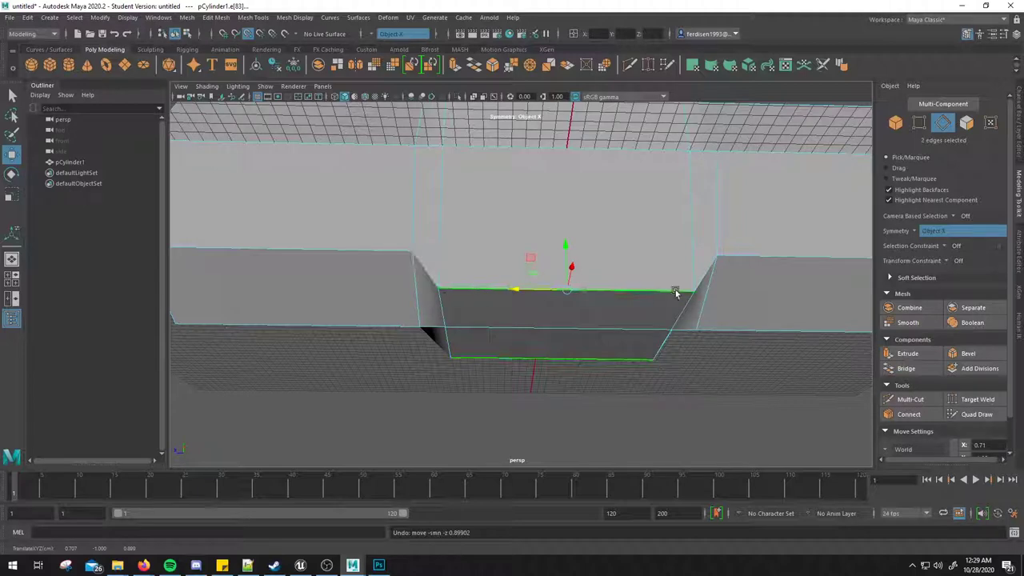
click(567, 245)
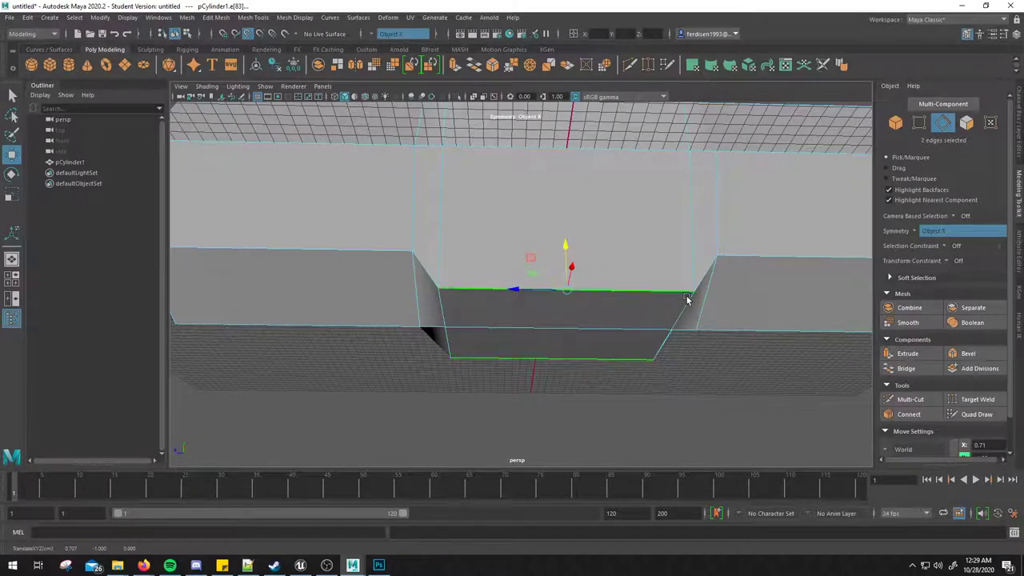
alt+drag(687, 299, 685, 382)
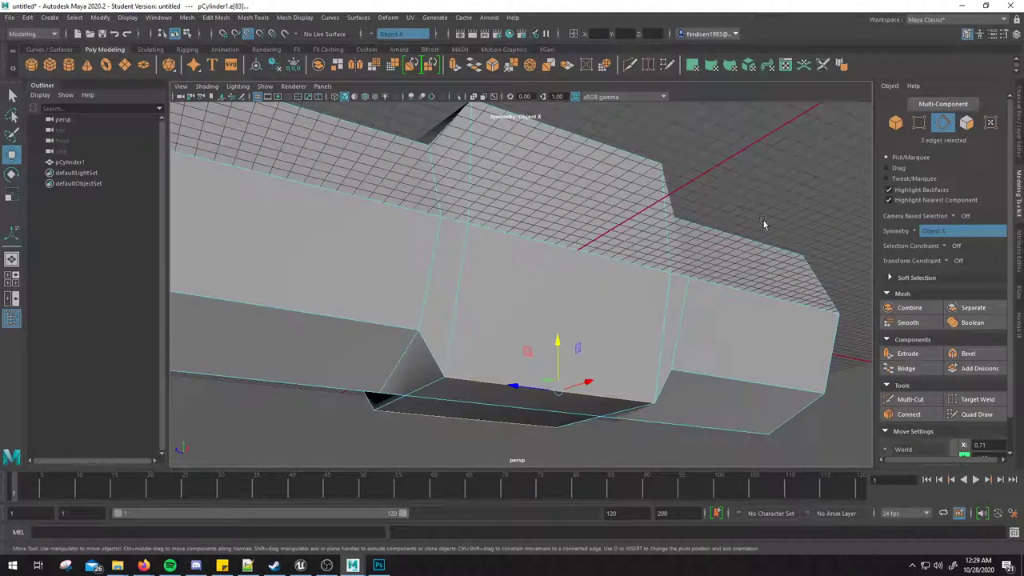
click(556, 344)
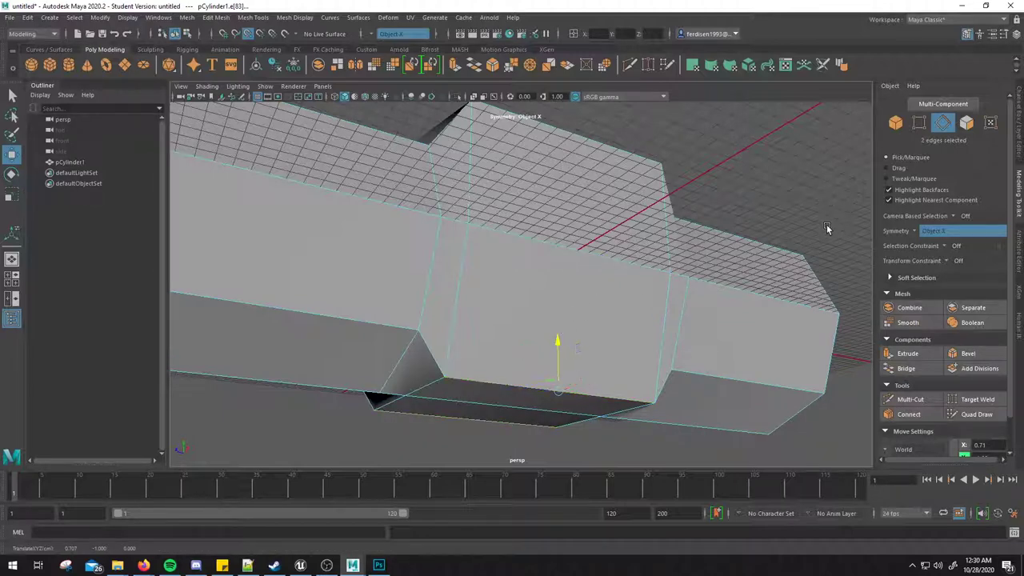
middle_drag(827, 225, 826, 211)
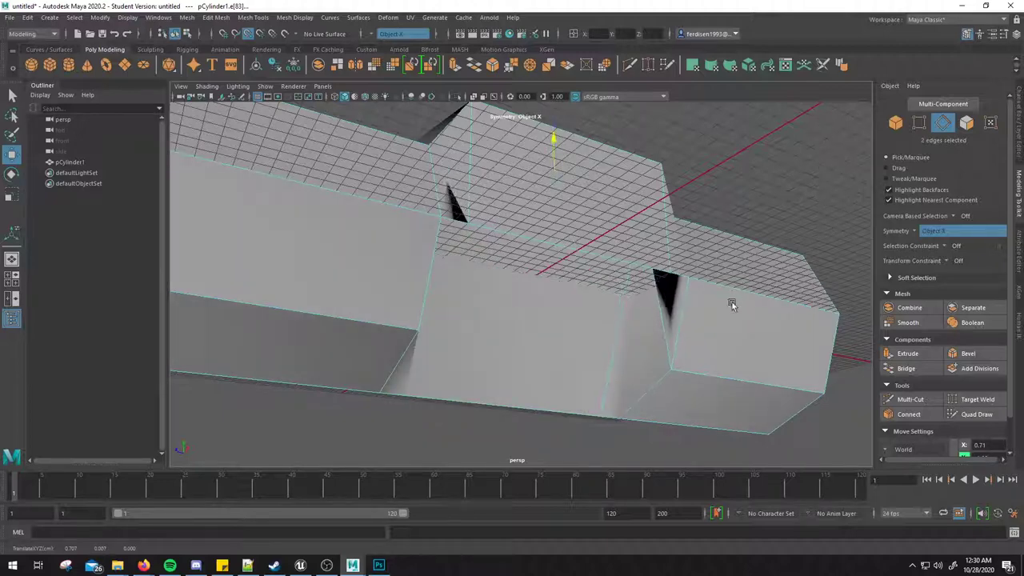
mouse_move(731, 304)
middle_down()
mouse_move(705, 373)
mouse_move(624, 414)
mouse_move(645, 381)
mouse_move(640, 414)
middle_up()
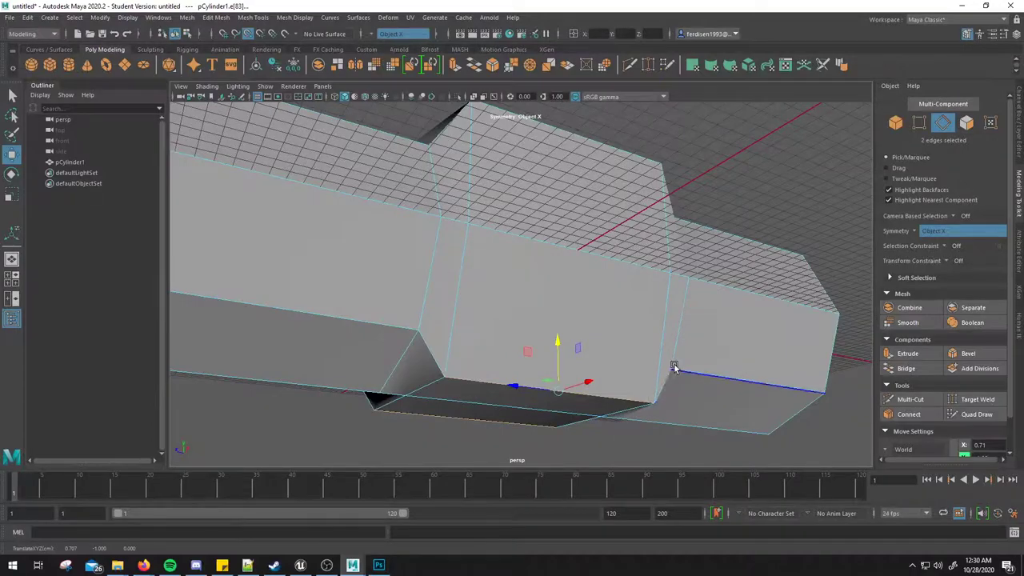
alt+drag(675, 368, 650, 377)
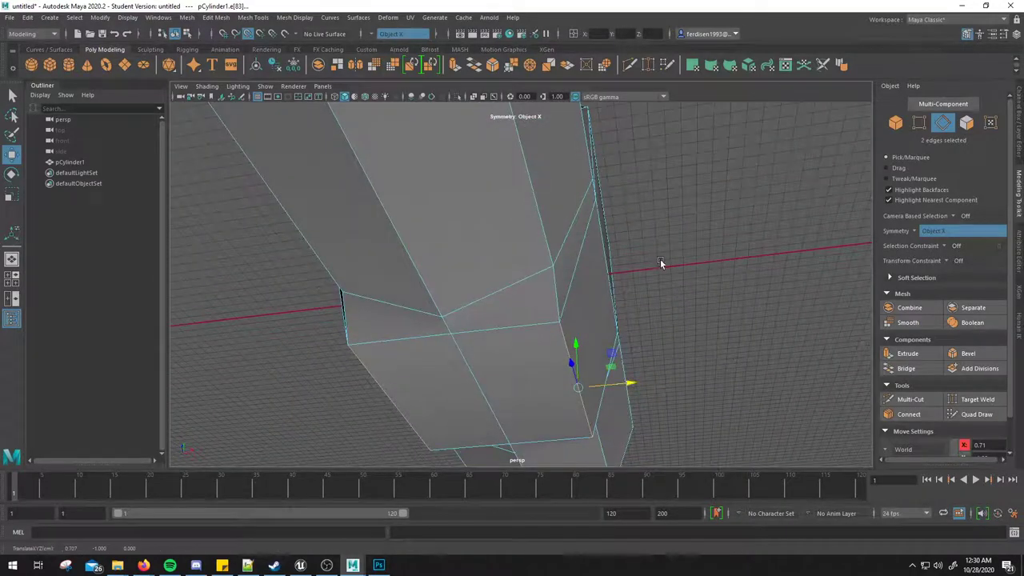
Step: Move the underside notch edges along X to 1.00 and review the whole bar from several angles
middle_drag(660, 263, 652, 251)
mouse_move(708, 244)
alt+mouse_down()
mouse_move(627, 267)
mouse_move(656, 280)
mouse_move(555, 317)
mouse_move(448, 303)
mouse_move(412, 281)
mouse_move(663, 301)
mouse_move(801, 292)
mouse_move(832, 276)
mouse_move(613, 293)
mouse_move(606, 277)
mouse_move(613, 300)
mouse_move(634, 282)
mouse_move(547, 264)
mouse_move(560, 276)
alt+mouse_up()
mouse_move(345, 187)
alt+mouse_down()
mouse_move(521, 286)
mouse_move(681, 247)
mouse_move(651, 270)
mouse_move(776, 191)
alt+mouse_up()
alt+drag(480, 152, 388, 220)
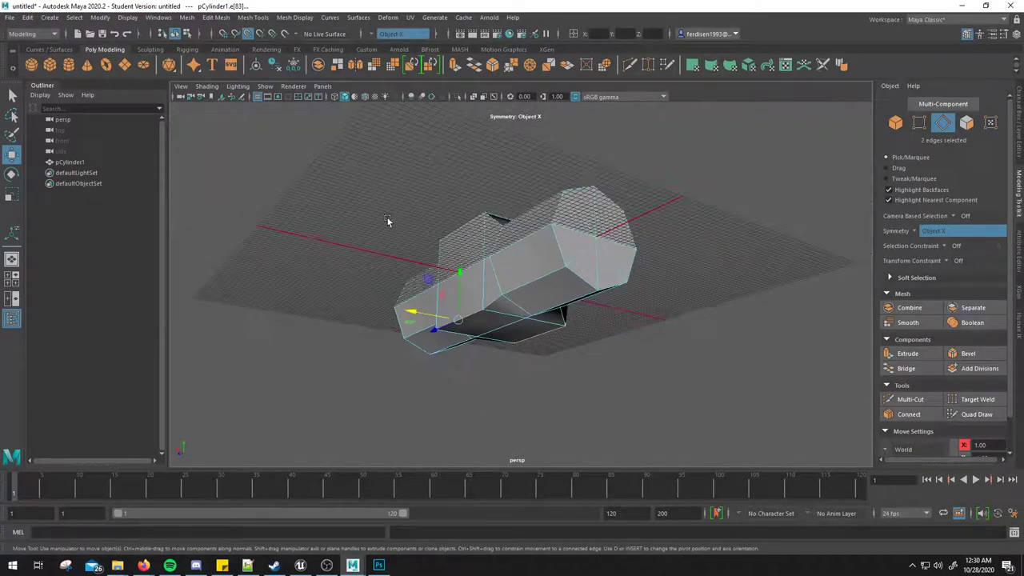
mouse_move(383, 323)
alt+mouse_down()
mouse_move(637, 265)
mouse_move(651, 281)
mouse_move(658, 238)
mouse_move(641, 256)
alt+mouse_up()
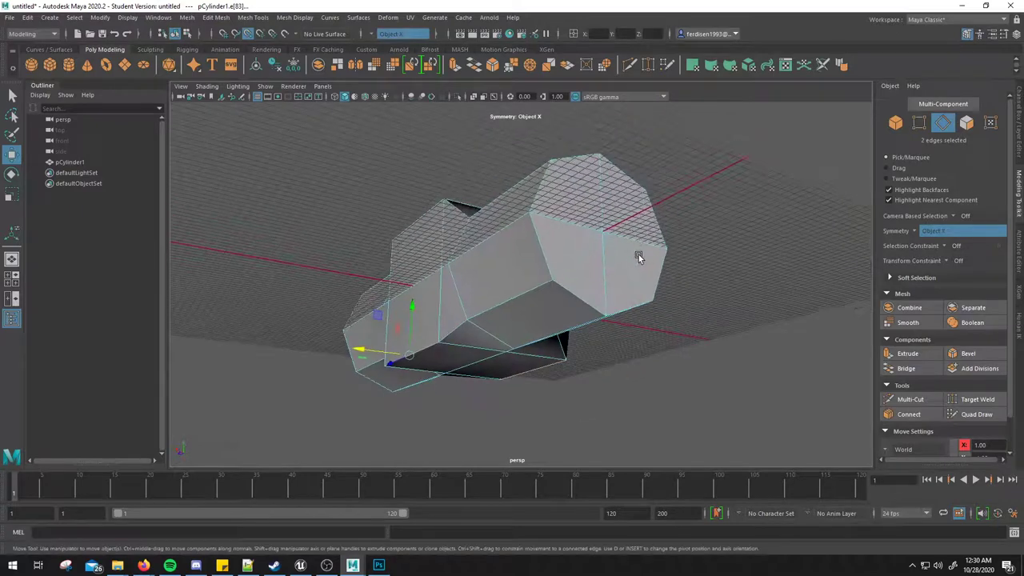
Step: Hide the grid and select the end face's horizontal and V-shaped edges in Edge mode, then return to Object mode
click(257, 97)
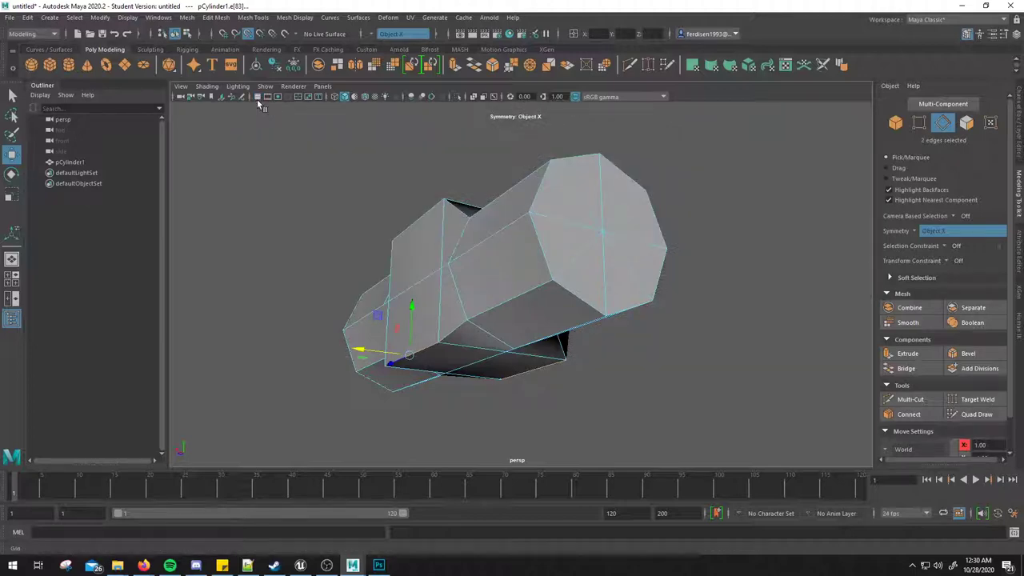
click(257, 99)
mouse_move(480, 264)
alt+mouse_down()
mouse_move(512, 279)
mouse_move(508, 338)
mouse_move(665, 360)
mouse_move(627, 374)
mouse_move(567, 325)
mouse_move(498, 313)
mouse_move(480, 288)
alt+mouse_up()
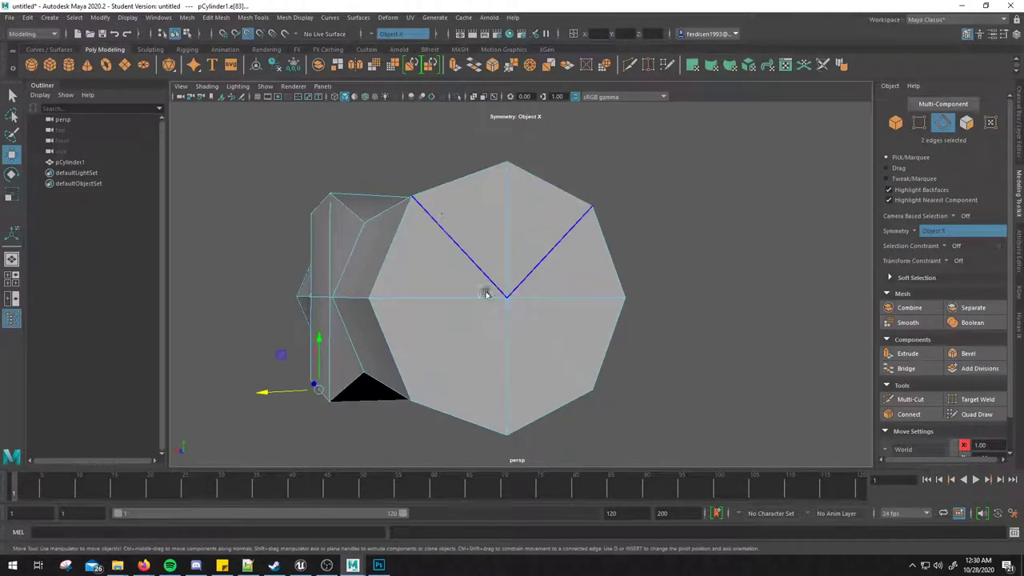
right_drag(518, 233, 515, 183)
click(592, 316)
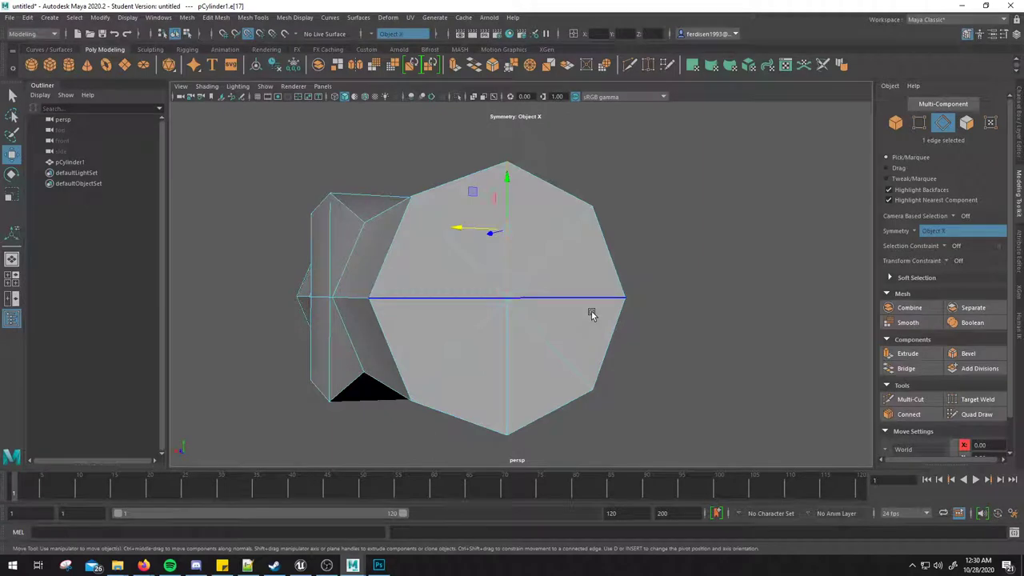
click(561, 196)
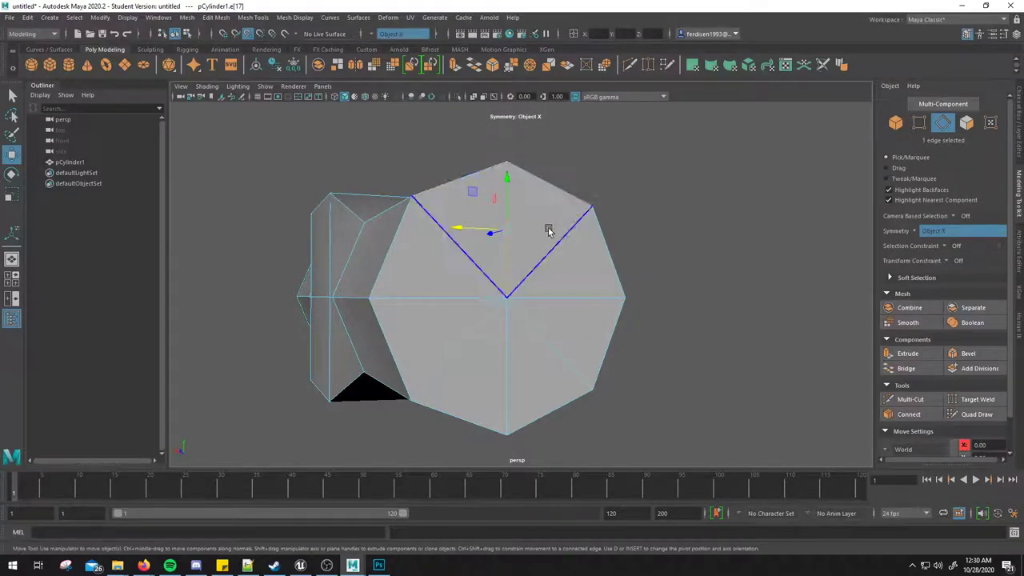
mouse_move(549, 228)
alt+mouse_down()
mouse_move(592, 237)
mouse_move(560, 224)
alt+mouse_up()
right_drag(564, 220, 604, 188)
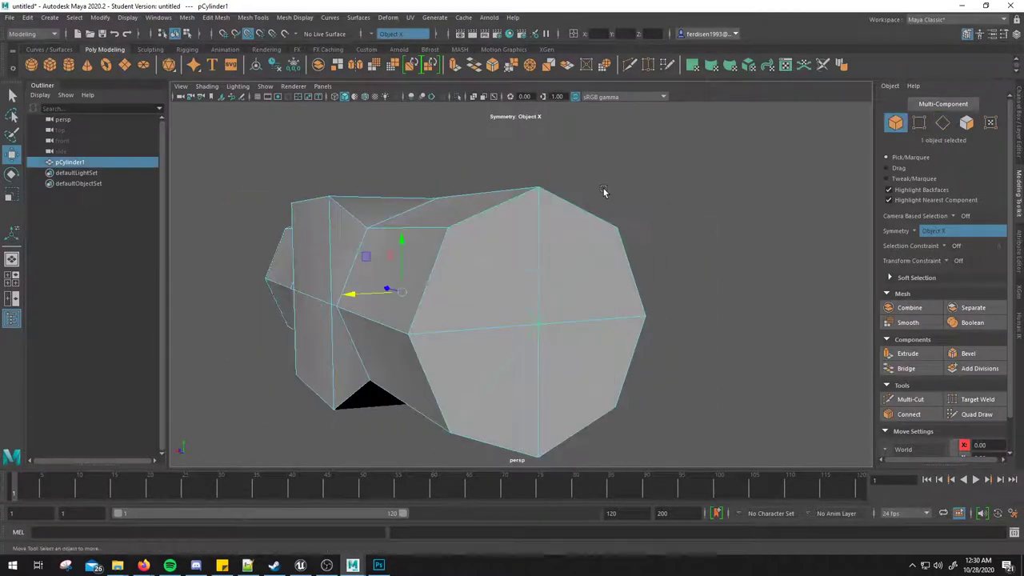
mouse_move(603, 188)
alt+mouse_down()
mouse_move(464, 272)
mouse_move(484, 301)
mouse_move(501, 301)
mouse_move(493, 298)
alt+mouse_up()
Step: Bring the Firefox hammer reference image up beside the model
key(alt+Tab)
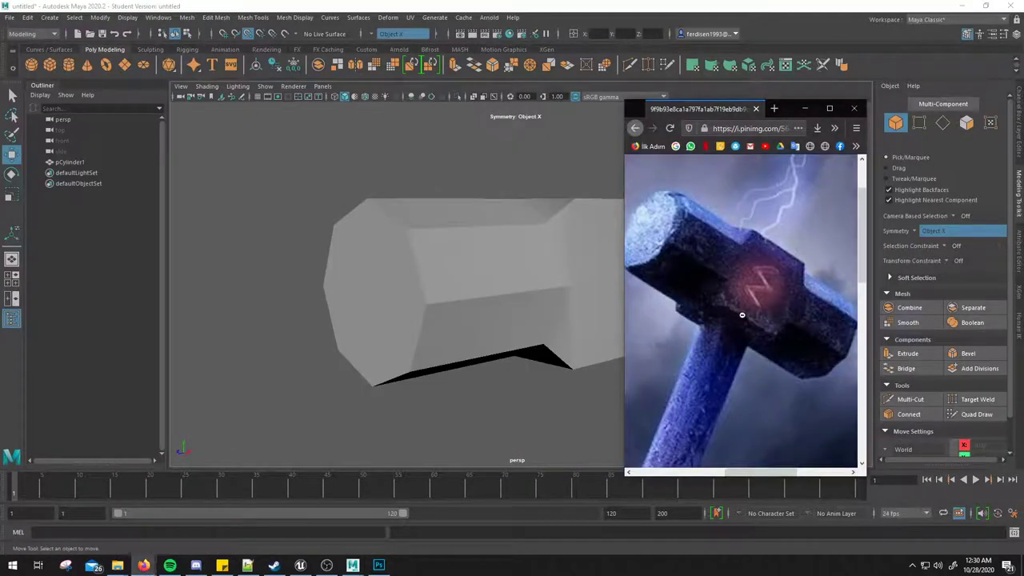
scroll(742, 315, left, 2)
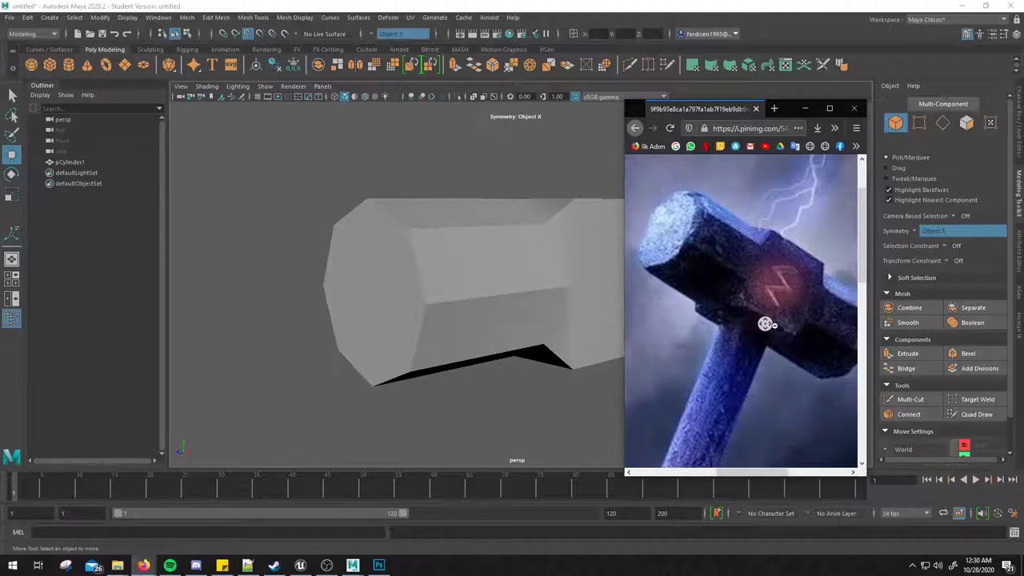
scroll(768, 324, right, 2)
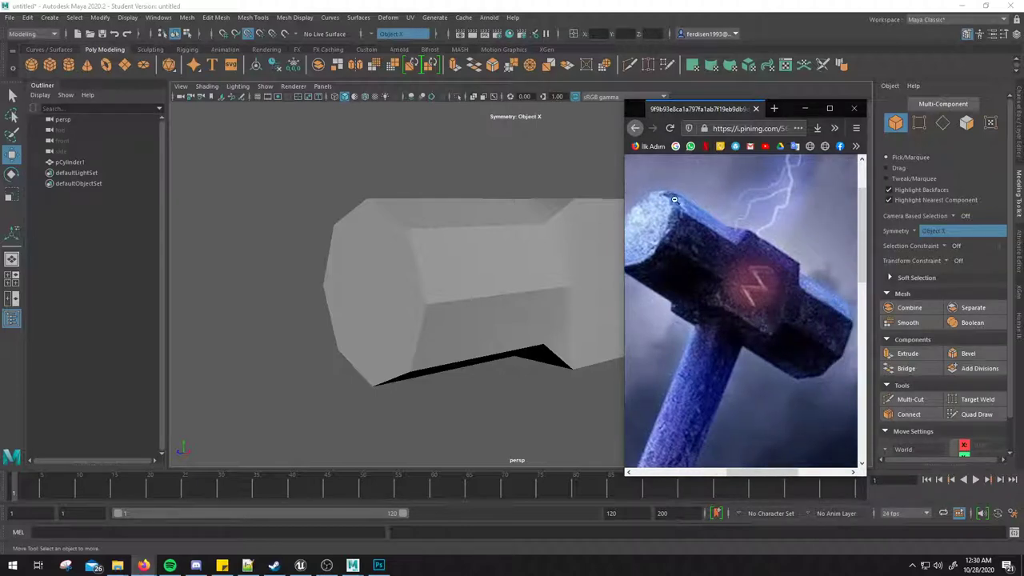
Step: In Edge mode, select the edge loop around the hammer head's left end and check the reference
click(447, 288)
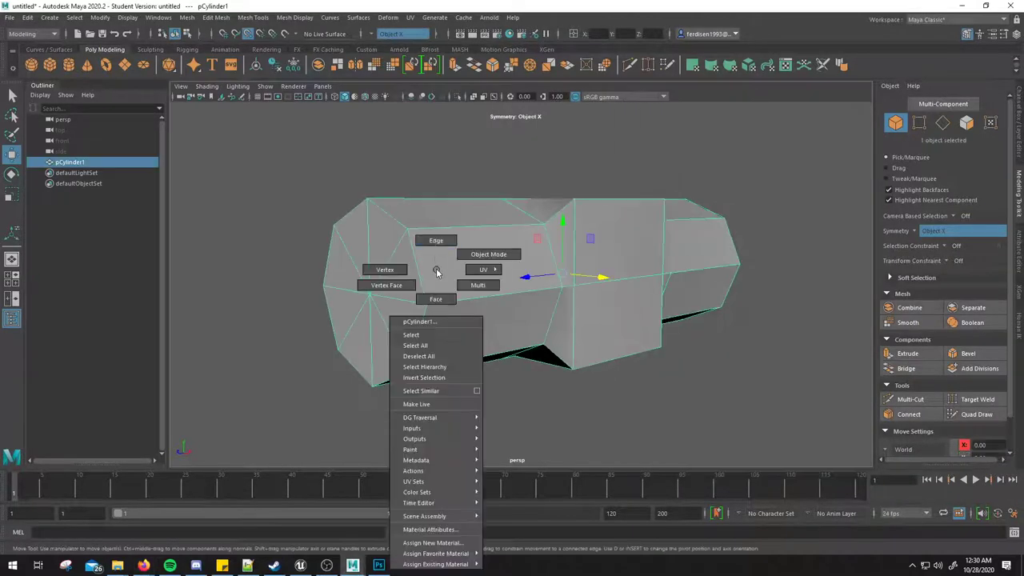
right_drag(435, 267, 435, 235)
double_click(411, 267)
key(alt+Tab)
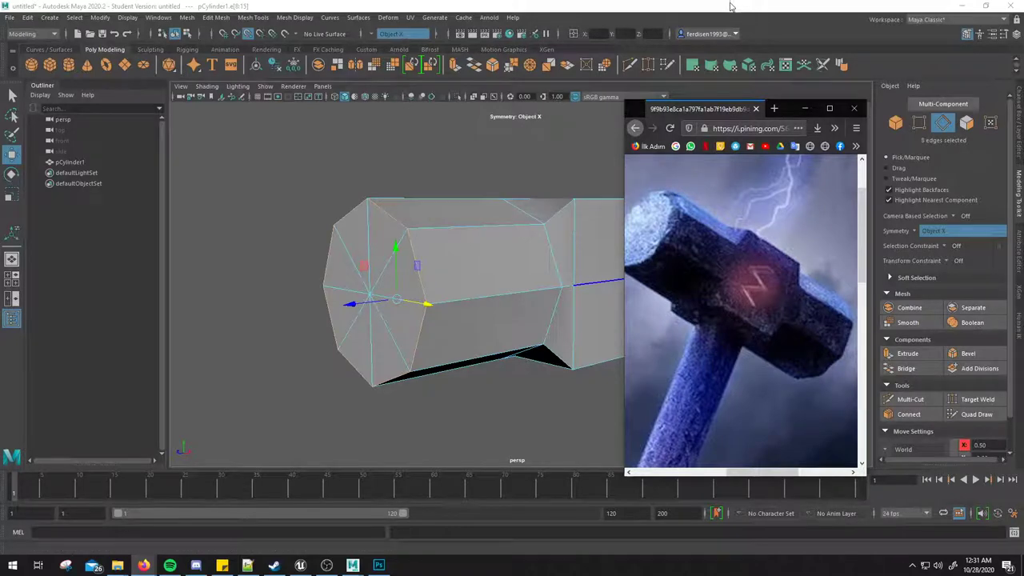
Step: Add a second edge loop to the selection and set Symmetry to Off
click(729, 8)
mouse_move(608, 279)
alt+mouse_down()
mouse_move(584, 257)
mouse_move(592, 258)
mouse_move(576, 270)
mouse_move(615, 281)
mouse_move(679, 267)
mouse_move(606, 267)
alt+mouse_up()
shift+double_click(475, 251)
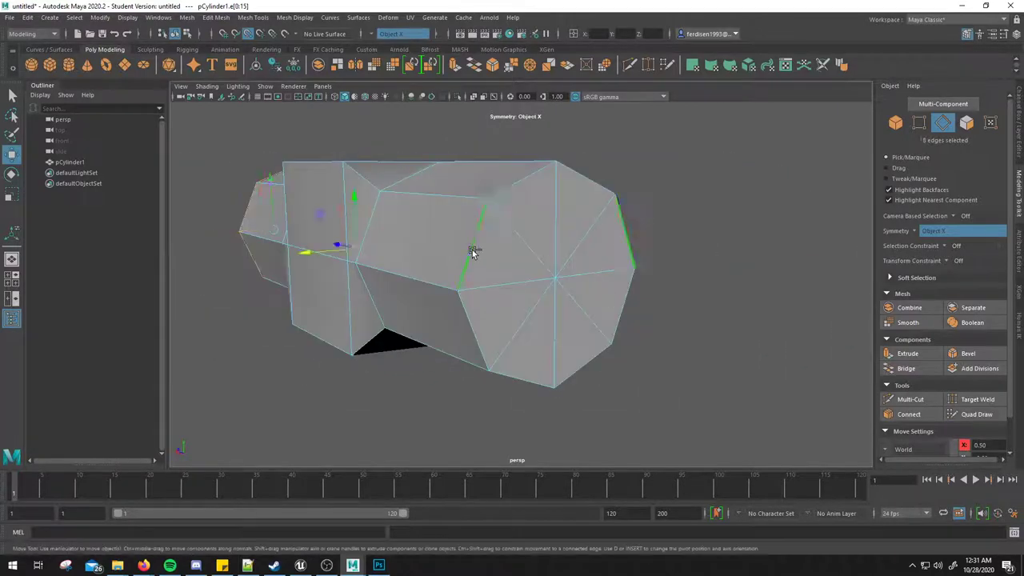
click(391, 34)
click(384, 44)
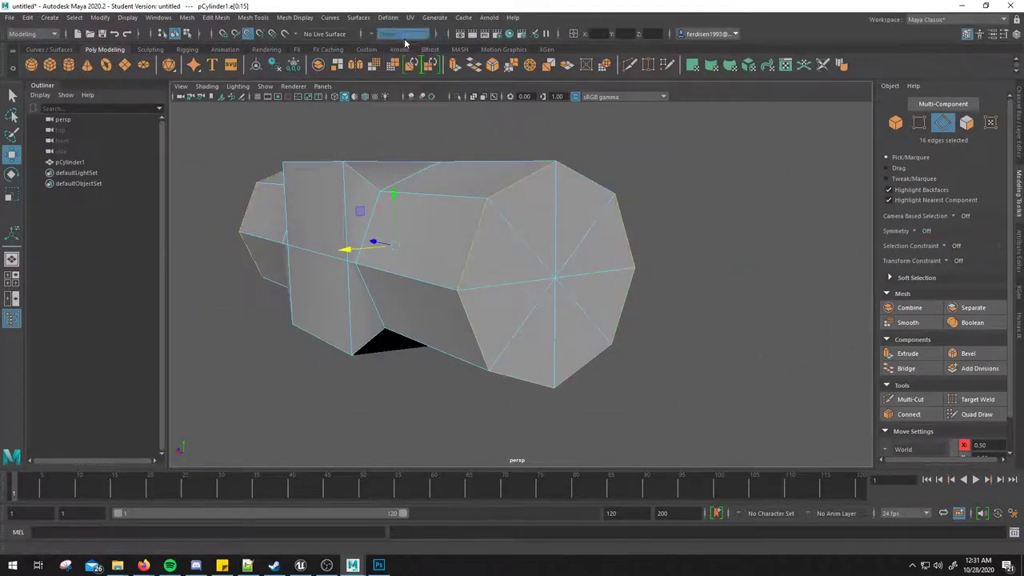
Step: Add two more edges around the central block to the selection
mouse_move(448, 216)
alt+mouse_down()
mouse_move(414, 210)
mouse_move(560, 200)
mouse_move(479, 202)
alt+mouse_up()
shift+click(430, 217)
shift+click(777, 224)
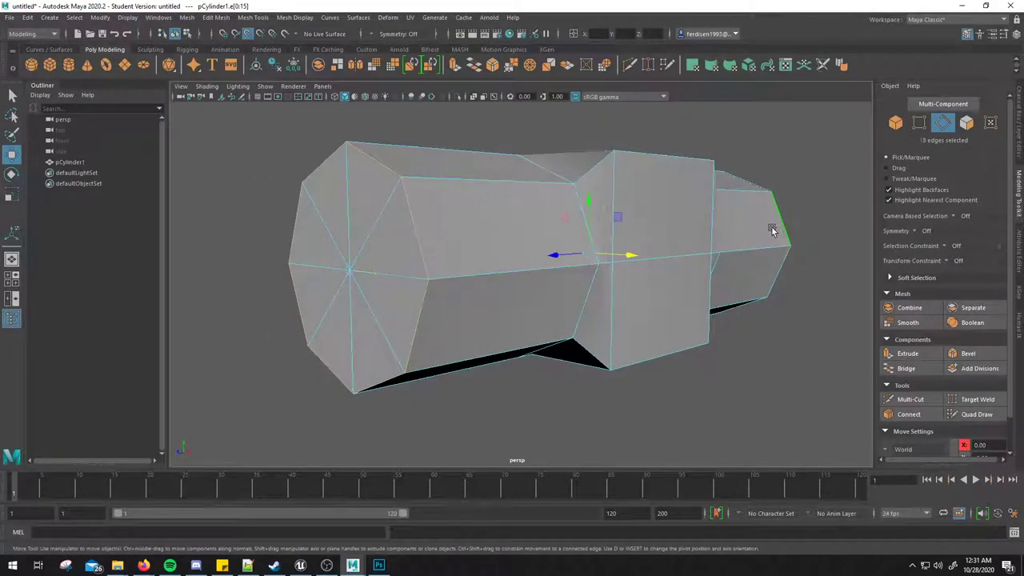
mouse_move(777, 224)
alt+mouse_down()
mouse_move(750, 266)
mouse_move(760, 276)
alt+mouse_up()
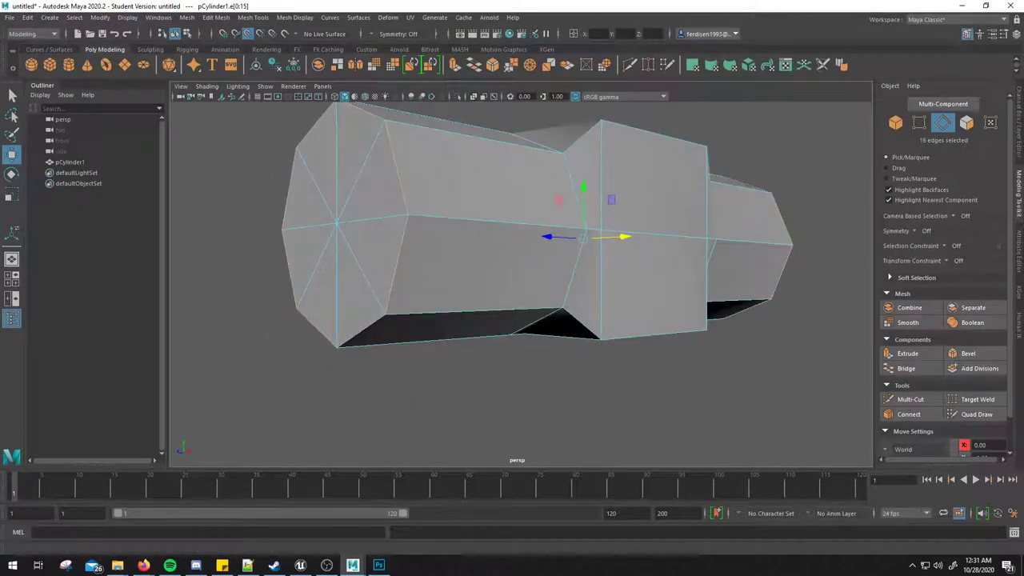
Step: Bevel the selected edge loops and change the polyBevel3 Fraction from 0.5 to 0.1
click(969, 354)
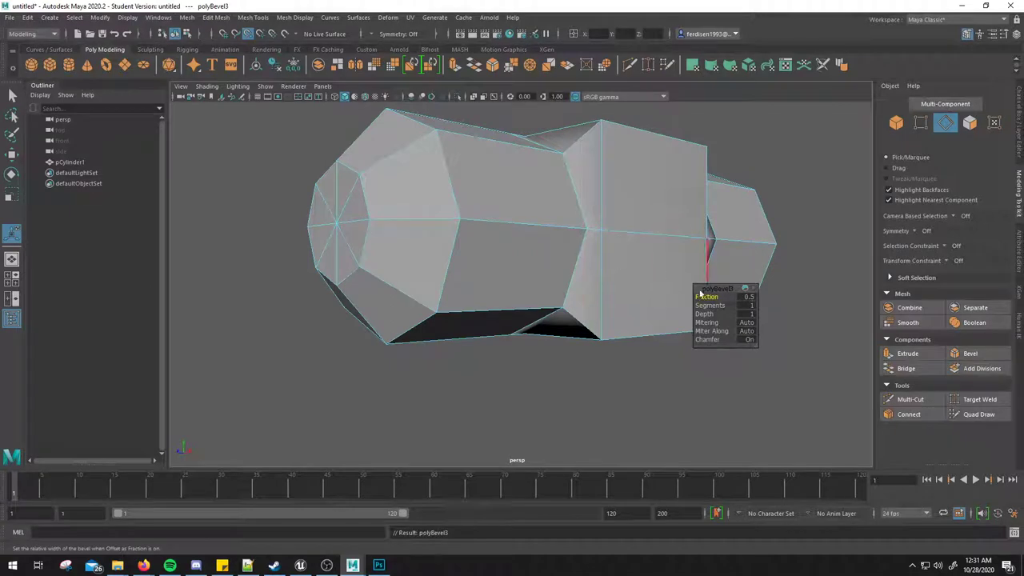
click(752, 299)
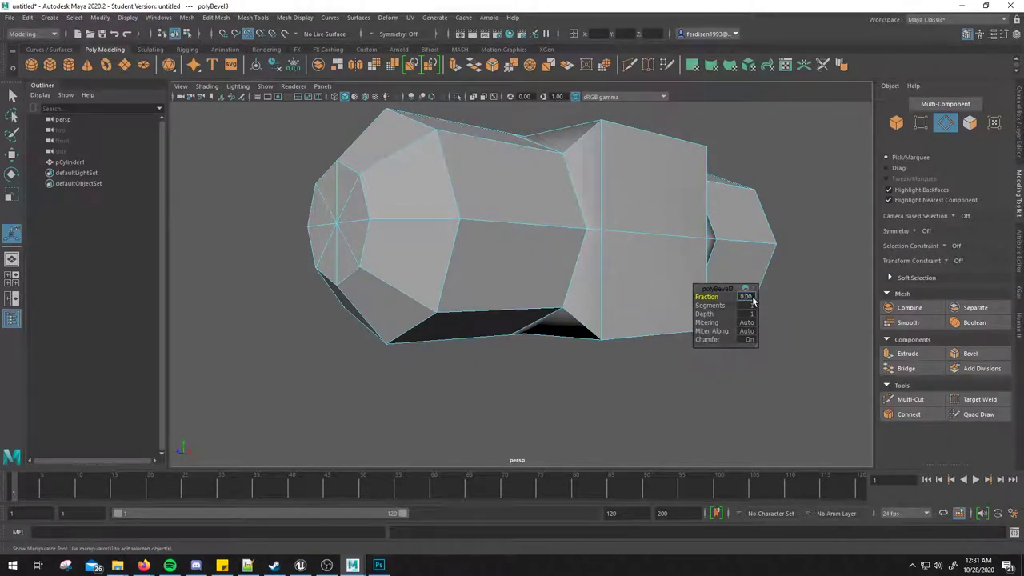
key(Return)
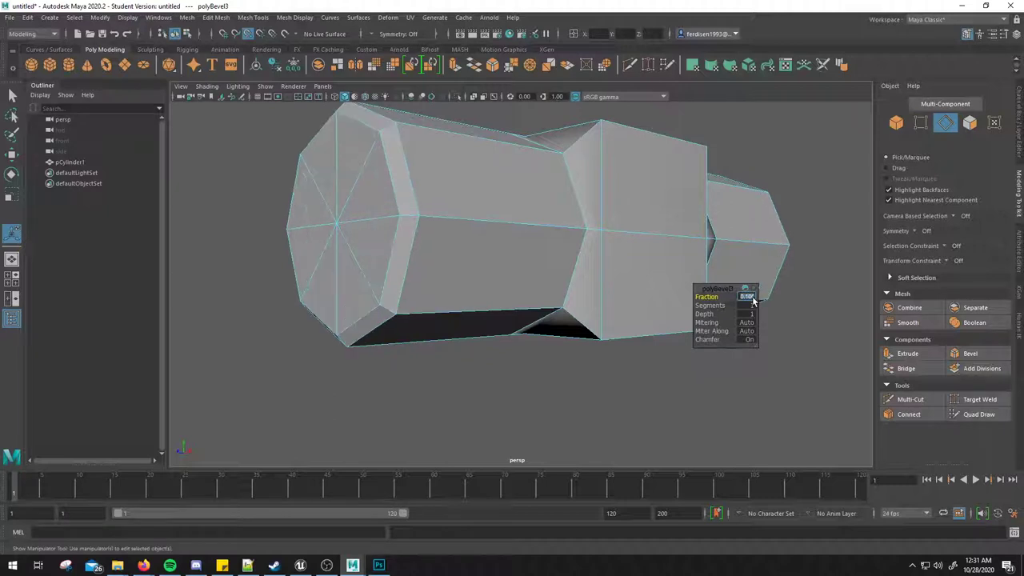
Step: Compare the bevelled hammer head against the Firefox reference image
mouse_move(599, 231)
alt+mouse_down()
mouse_move(608, 233)
mouse_move(483, 240)
mouse_move(627, 284)
mouse_move(683, 281)
alt+mouse_up()
key(alt+Tab)
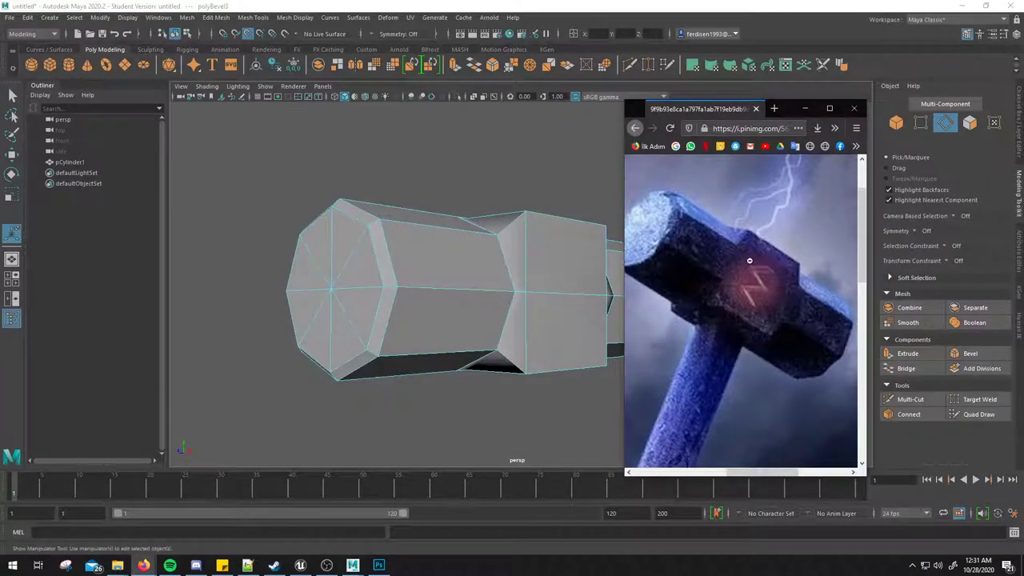
key(alt+Tab)
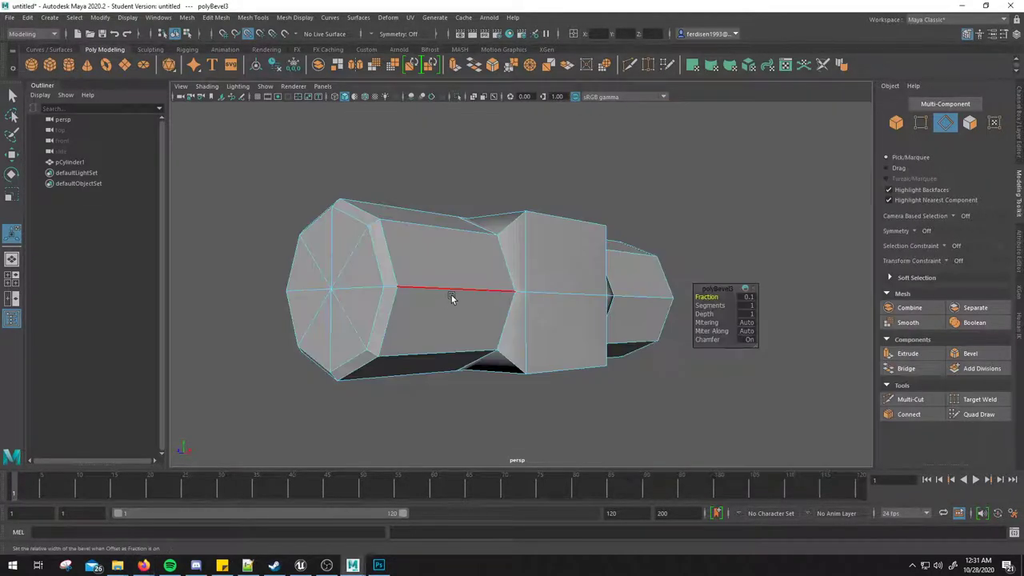
mouse_move(451, 295)
alt+mouse_down()
mouse_move(484, 270)
mouse_move(513, 292)
mouse_move(503, 288)
mouse_move(503, 318)
mouse_move(488, 313)
mouse_move(497, 316)
mouse_move(501, 277)
alt+mouse_up()
Step: Switch to Object Mode and select pCylinder1 as a whole object
key(w)
right_drag(502, 280, 590, 222)
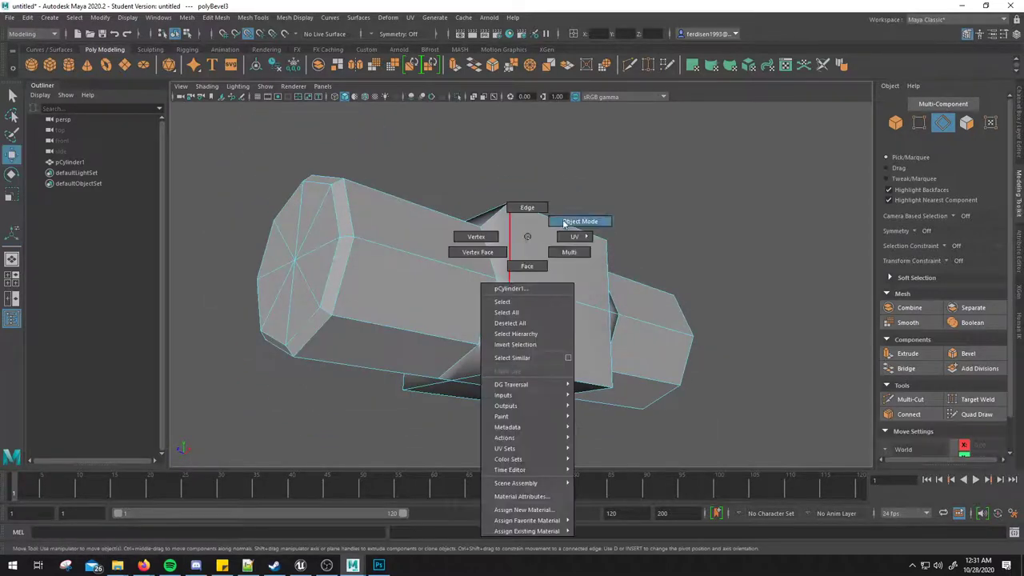
click(544, 236)
alt+drag(561, 274, 599, 275)
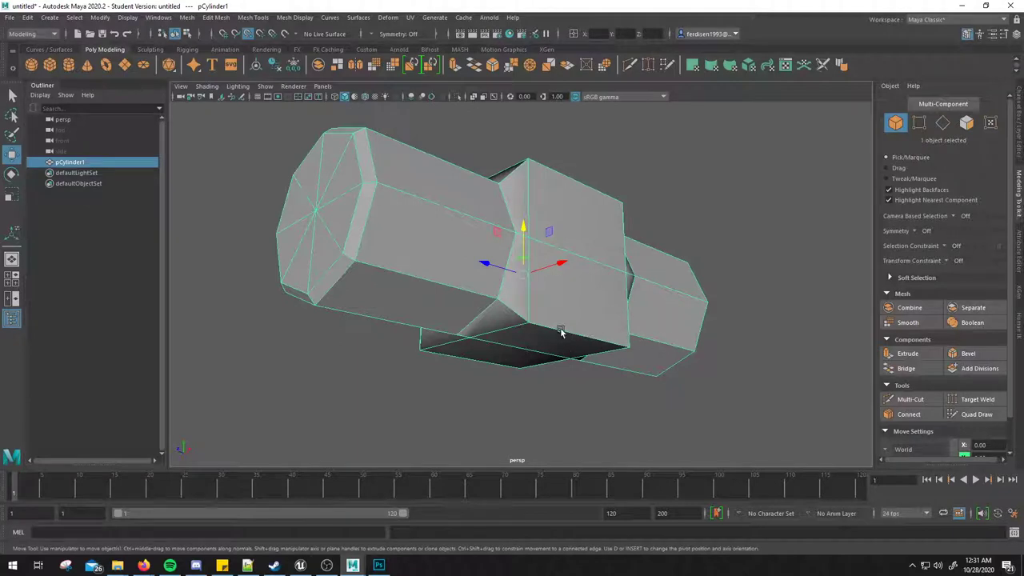
mouse_move(540, 343)
alt+mouse_down()
mouse_move(517, 339)
mouse_move(547, 364)
mouse_move(544, 327)
mouse_move(552, 341)
alt+mouse_up()
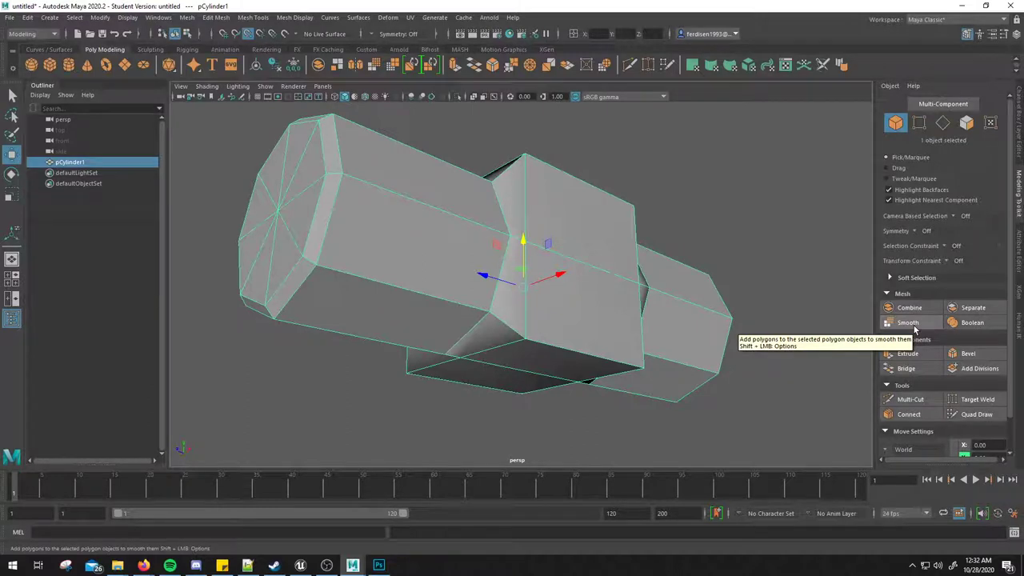
Step: Try Smooth on pCylinder1 twice, undoing it each time to keep the mesh low-poly
click(915, 329)
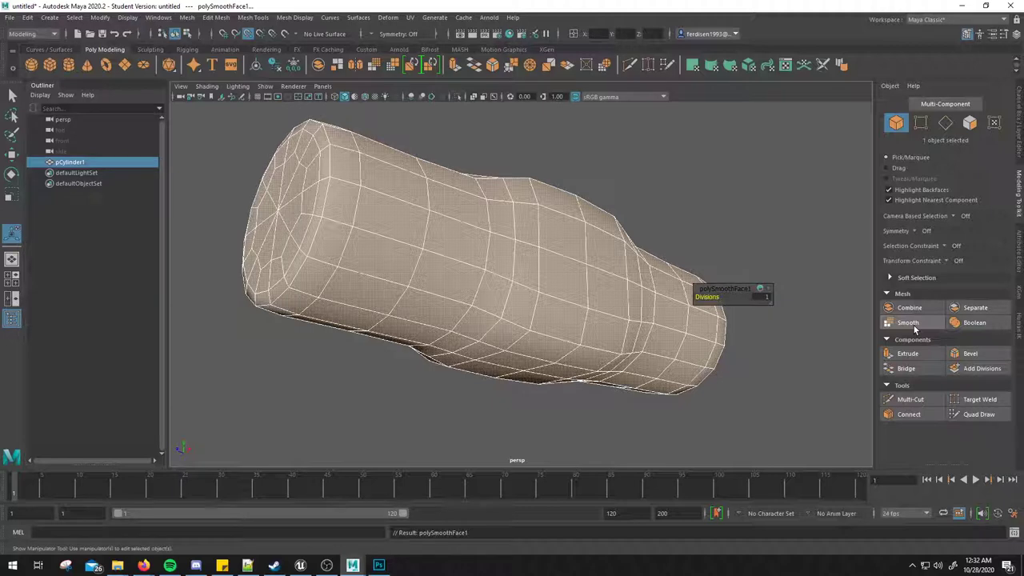
key(ctrl+z)
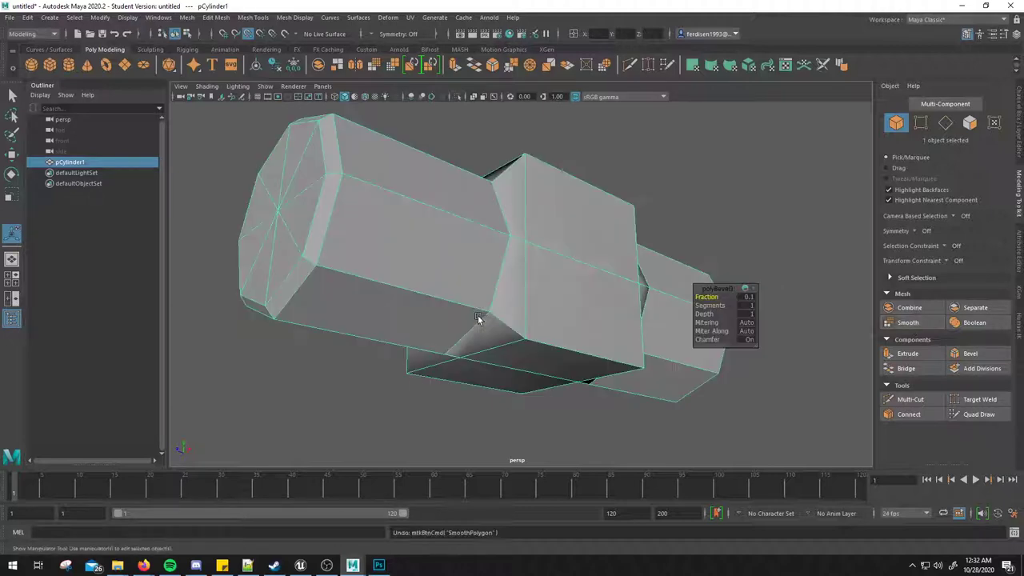
click(907, 322)
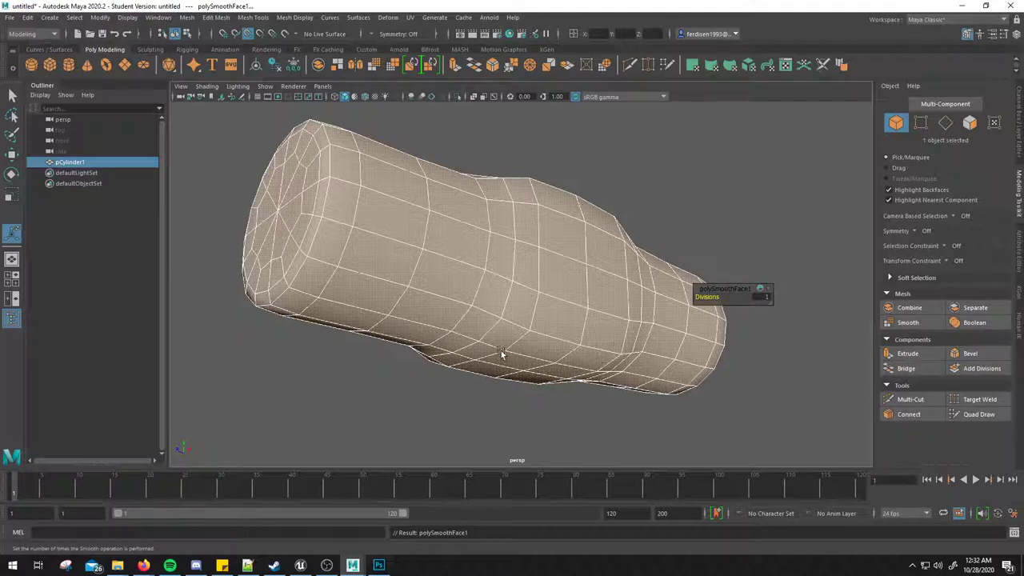
key(ctrl+z)
Step: Toggle Smooth Mesh Preview with keys 2 and 1, ending on the smoothed view
alt+drag(524, 248, 524, 240)
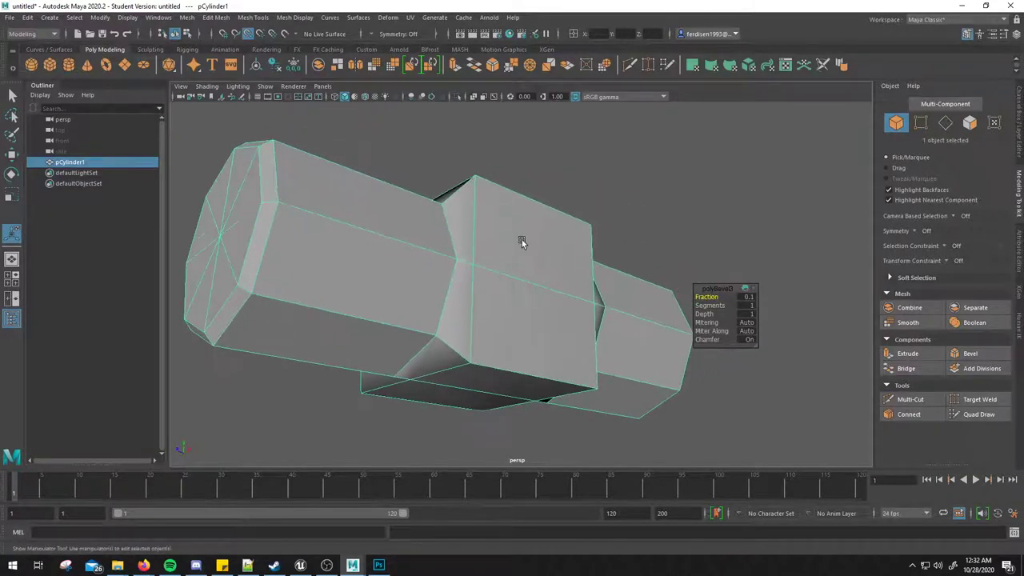
key(2)
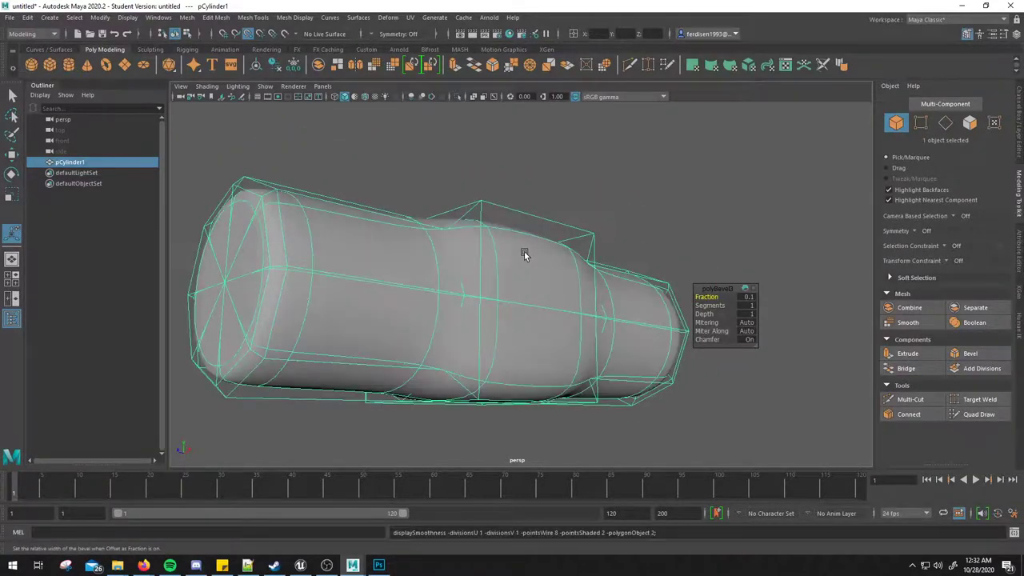
key(1)
key(2)
key(w)
mouse_move(500, 274)
alt+mouse_down()
mouse_move(542, 259)
mouse_move(524, 267)
mouse_move(528, 260)
alt+mouse_up()
Step: Reselect pCylinder1 and switch between low-poly and smoothed preview with keys 1 and 3, ending smoothed
click(748, 247)
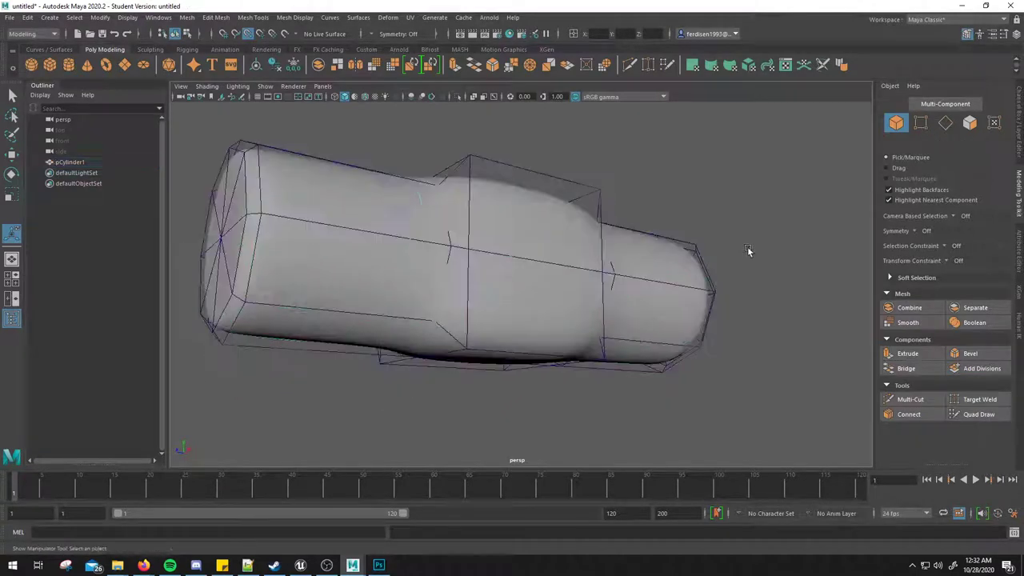
click(590, 272)
key(1)
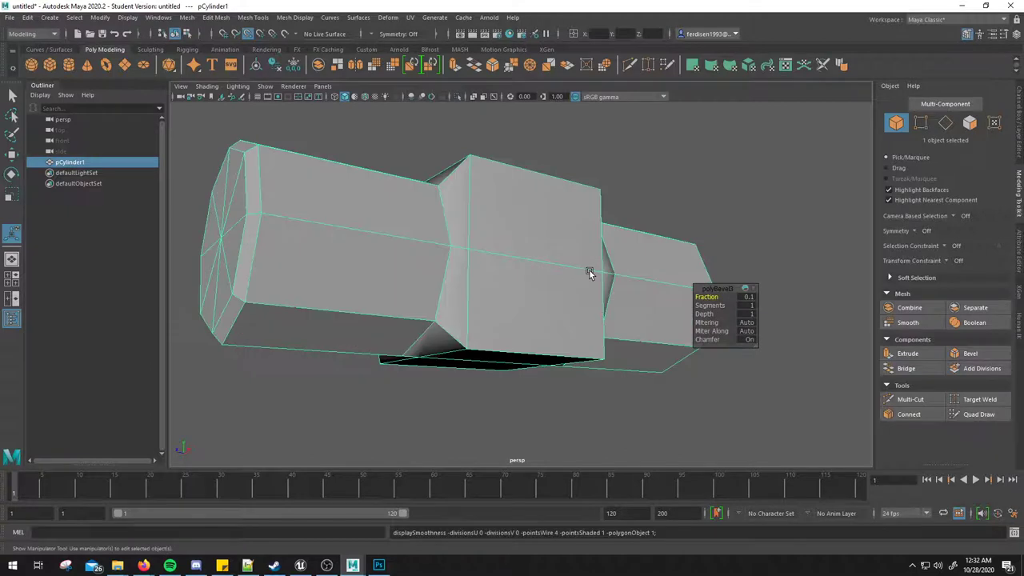
key(3)
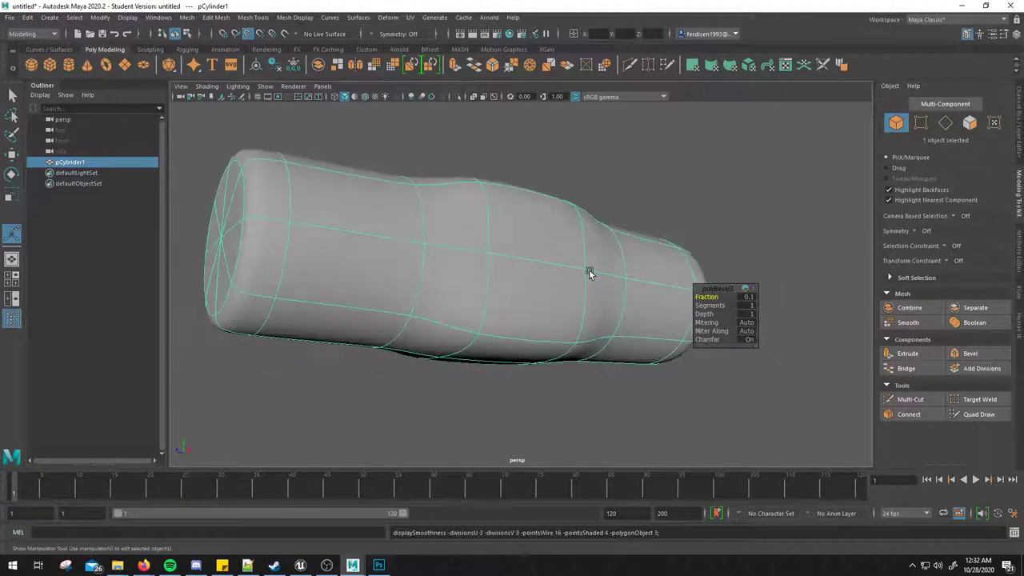
key(1)
key(3)
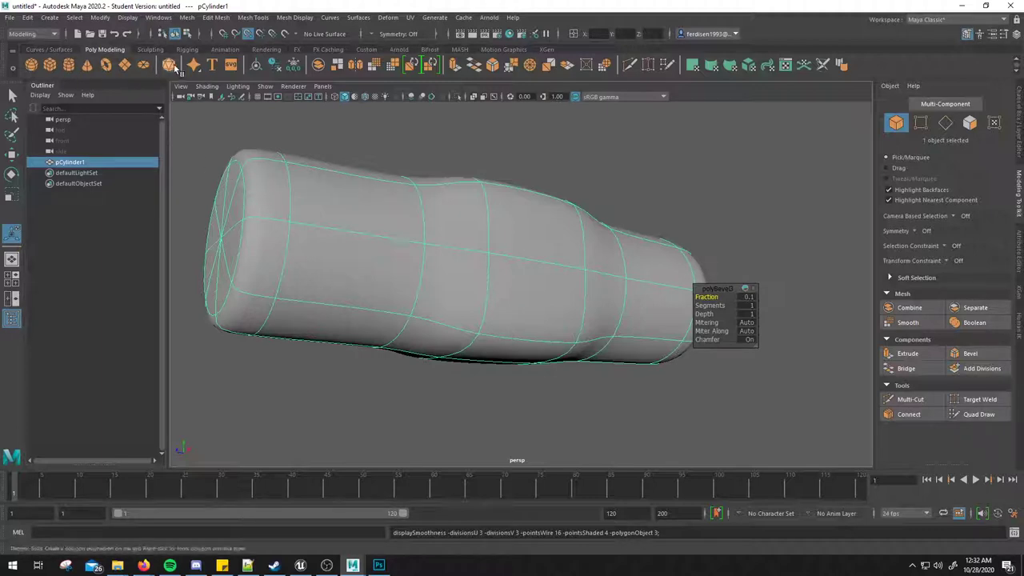
Step: Switch to the Poly Modeling shelf and compare low-poly with cage-smoothed display
click(54, 50)
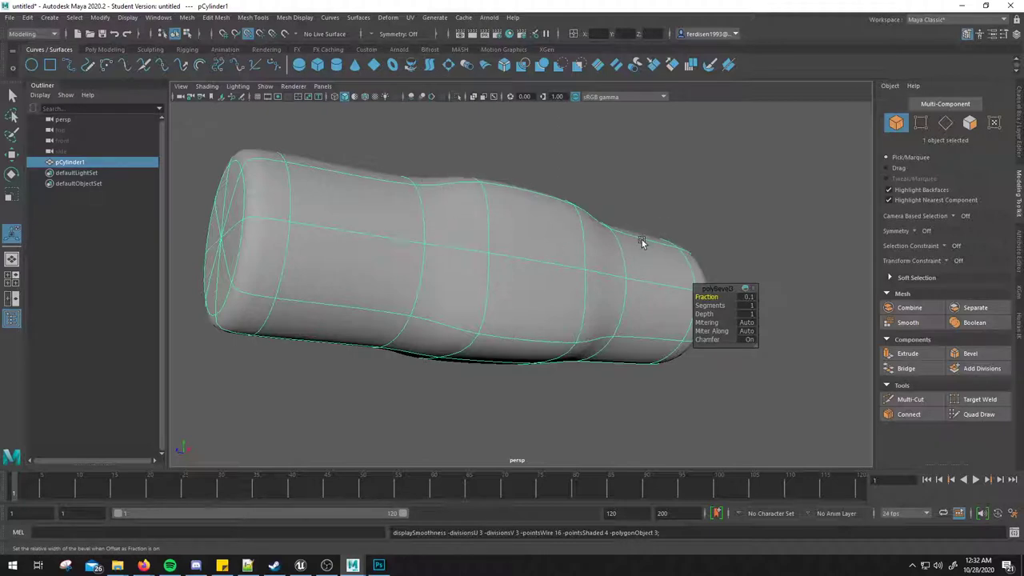
click(101, 50)
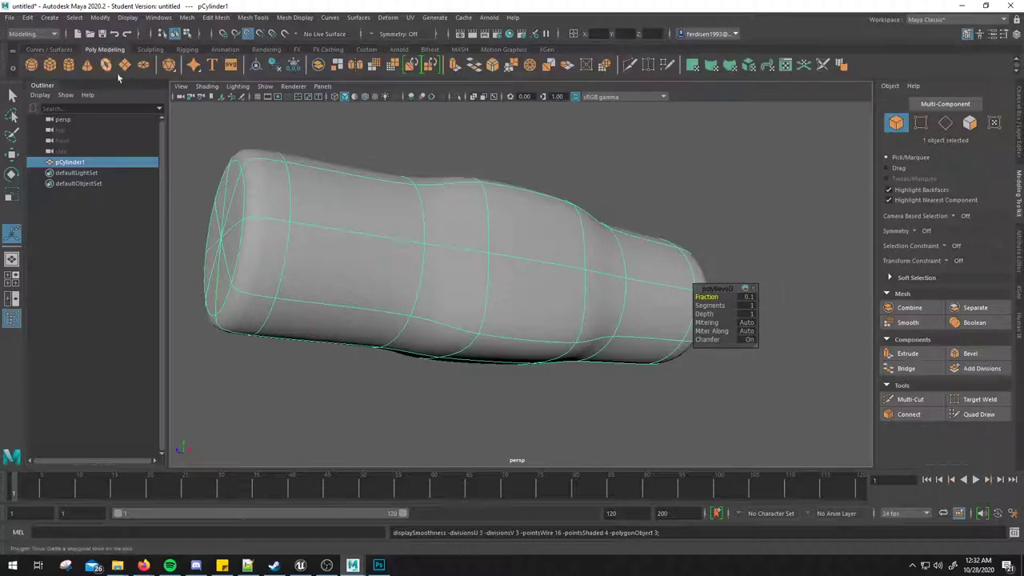
alt+drag(462, 347, 466, 365)
key(1)
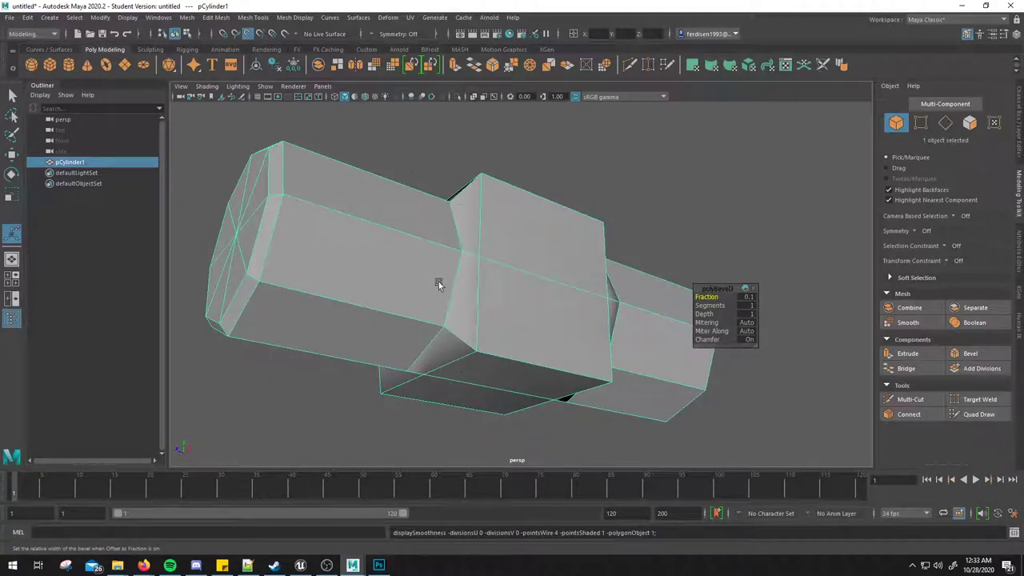
key(2)
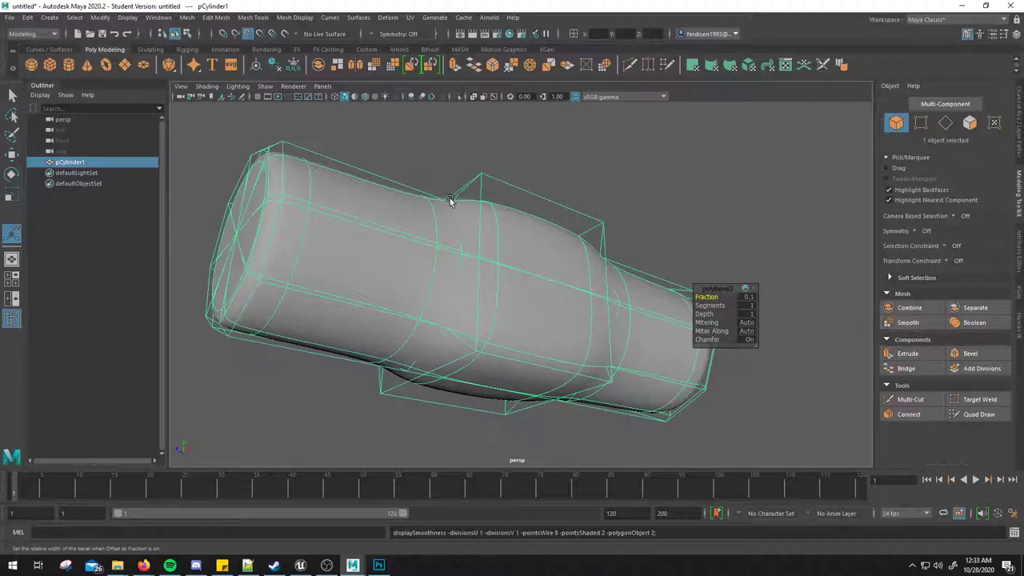
Step: Activate Move, dismiss the bevel overlay, orbit, and reselect the cylinder
scroll(509, 342, up, 1)
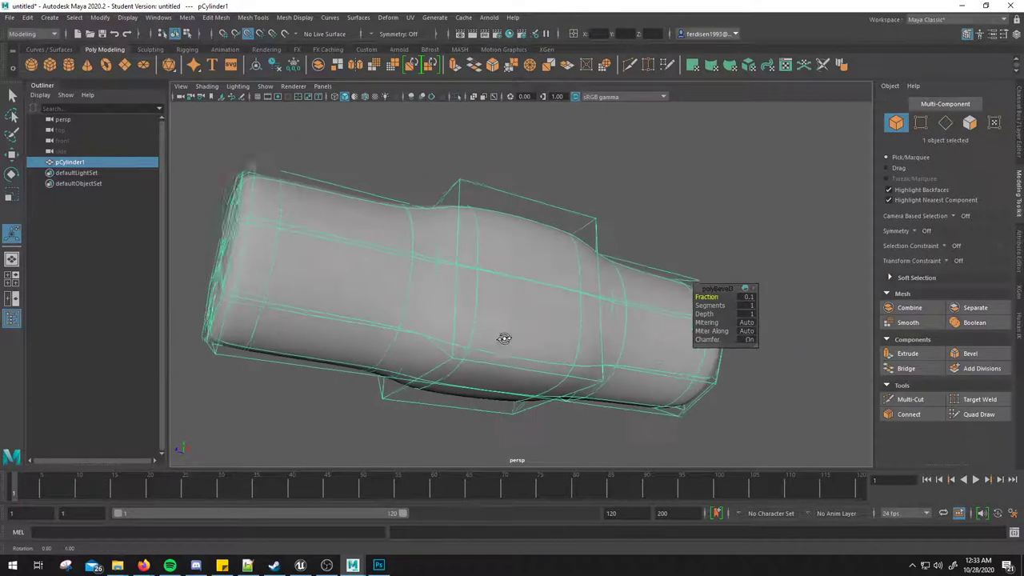
scroll(505, 339, up, 1)
scroll(493, 326, up, 1)
scroll(488, 292, up, 2)
scroll(488, 293, down, 2)
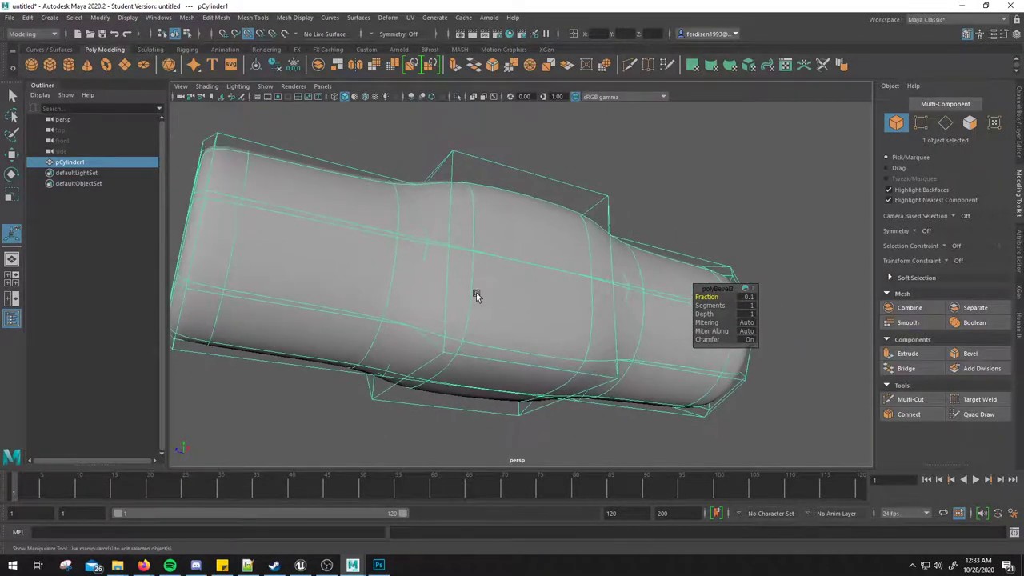
key(w)
click(512, 282)
mouse_move(513, 282)
alt+mouse_down()
mouse_move(537, 259)
mouse_move(566, 269)
alt+mouse_up()
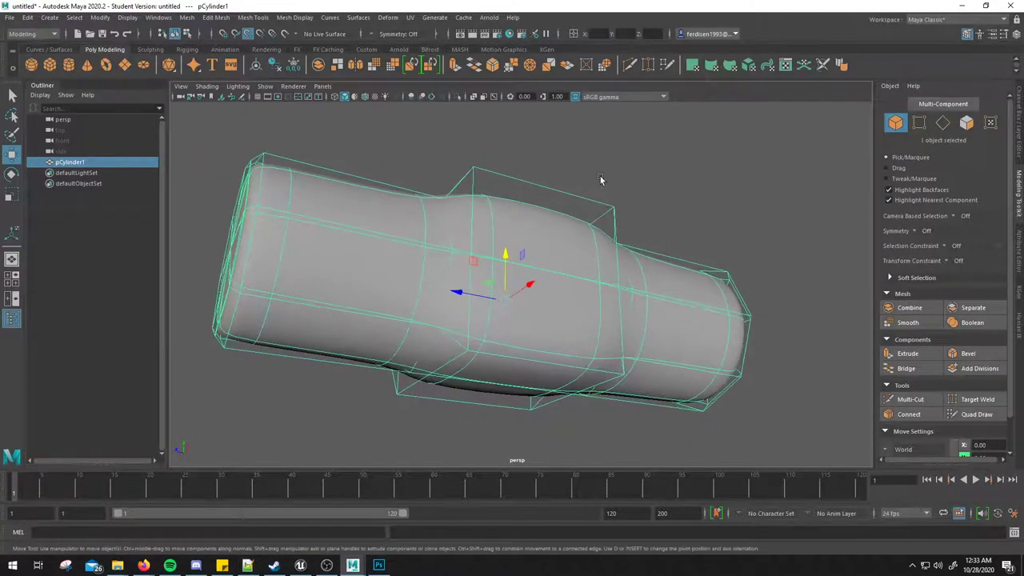
click(512, 156)
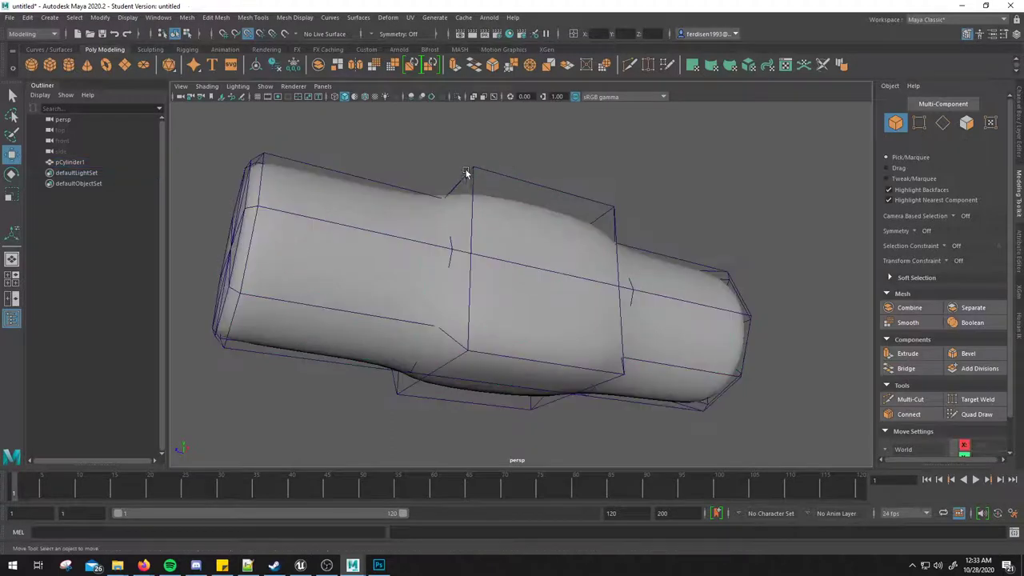
click(472, 166)
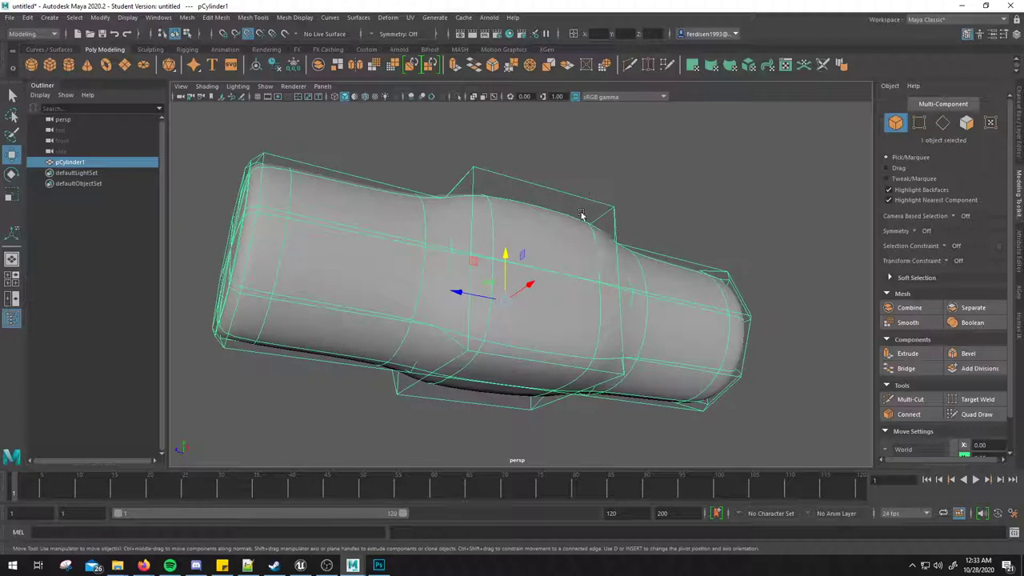
click(627, 193)
click(612, 210)
Step: Cycle display modes 1, 2 and 3, ending on smooth preview with cage
key(1)
key(2)
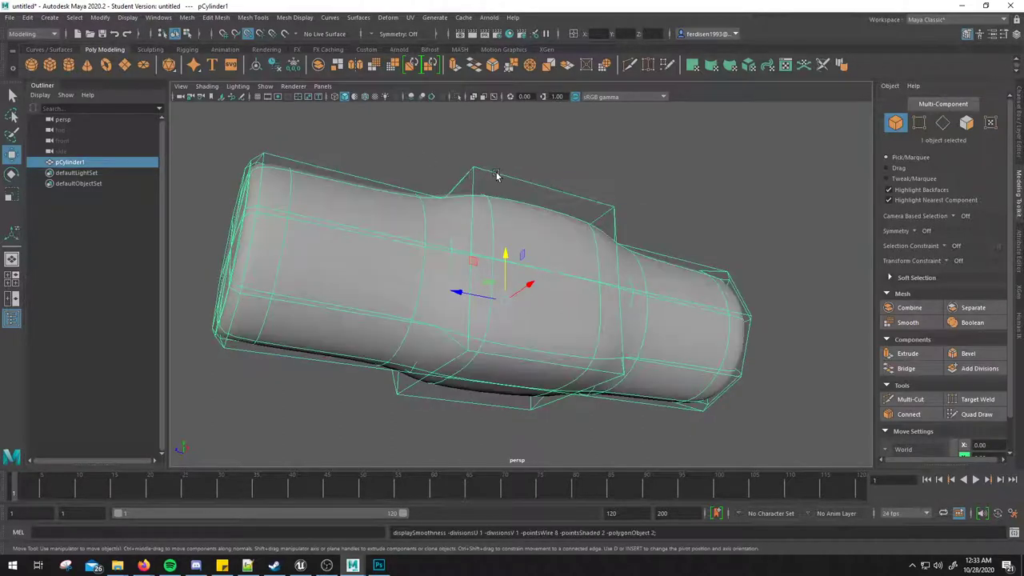
key(3)
key(2)
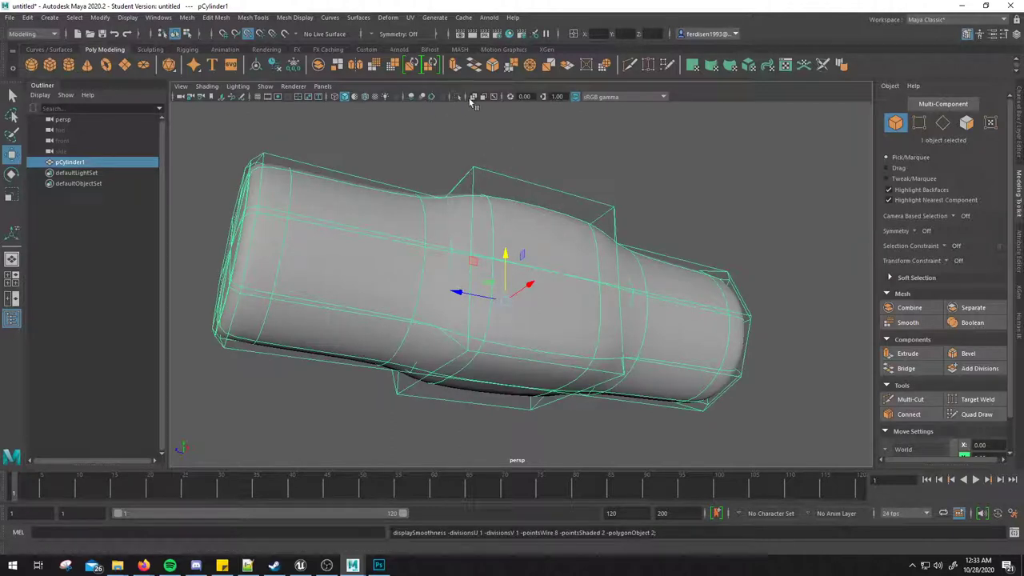
Step: With Multi-Cut in a side view, insert three edge loops beside the middle section
click(632, 70)
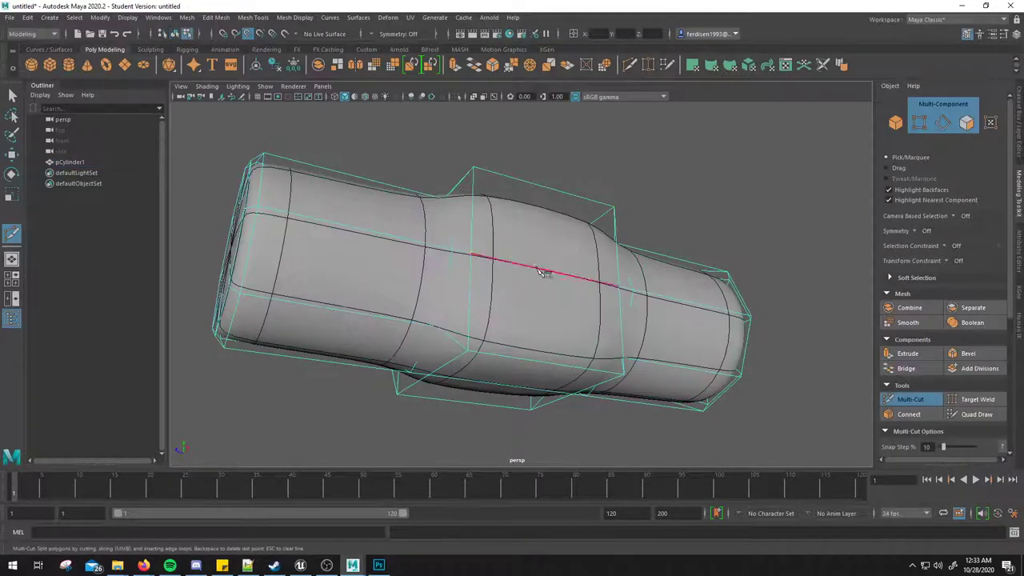
scroll(600, 204, up, 3)
mouse_move(472, 147)
alt+mouse_down()
mouse_move(552, 142)
mouse_move(530, 151)
alt+mouse_up()
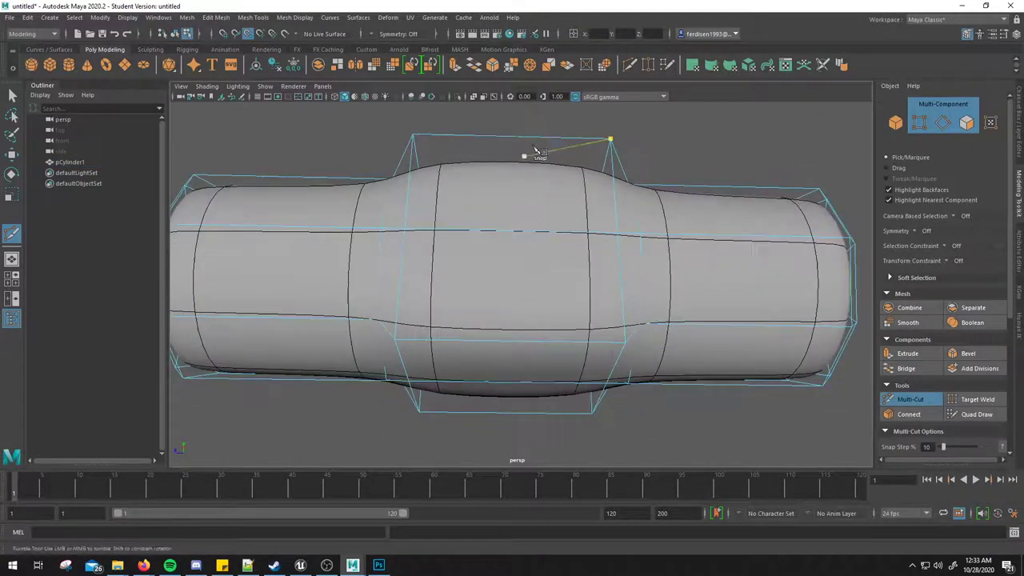
alt+middle_drag(530, 152, 544, 167)
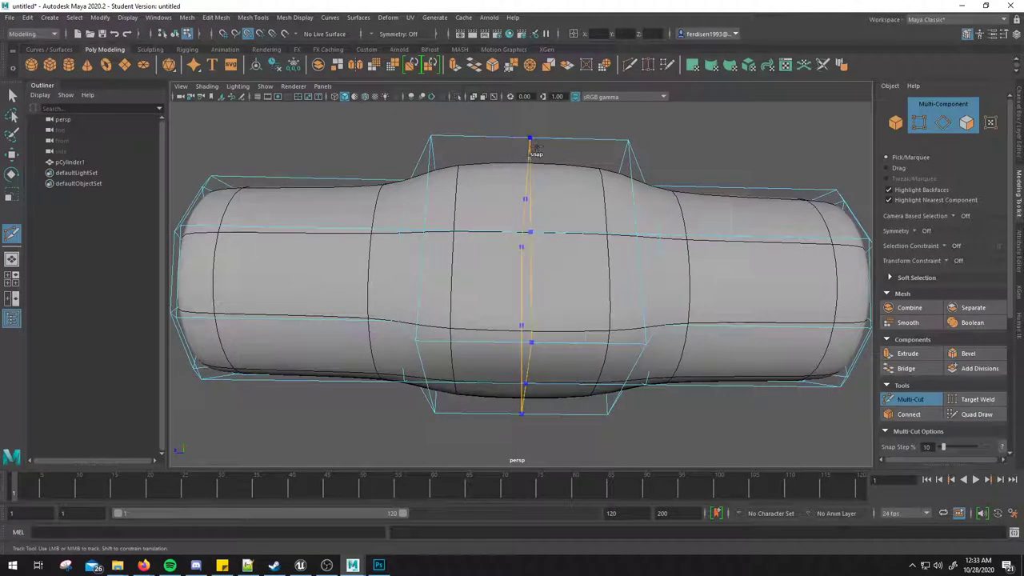
ctrl+click(535, 147)
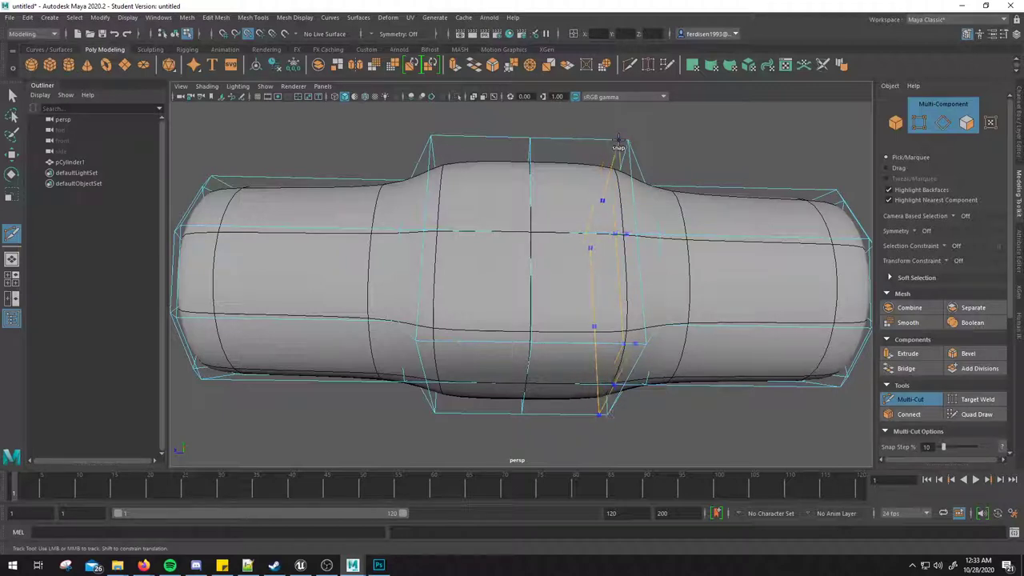
ctrl+click(618, 144)
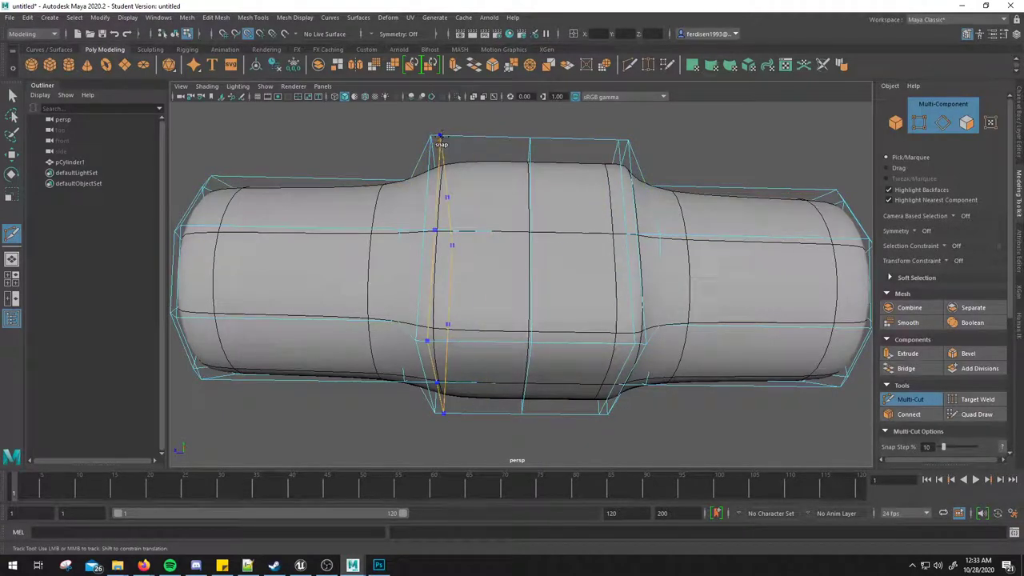
ctrl+click(440, 138)
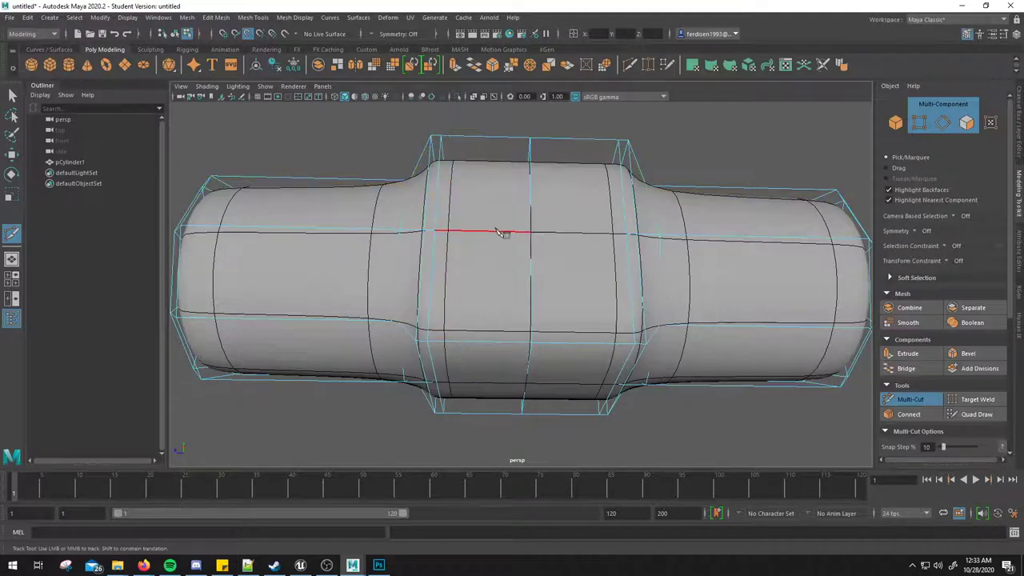
Step: Check the smoothed result and add another loop near the middle section
alt+drag(502, 233, 619, 205)
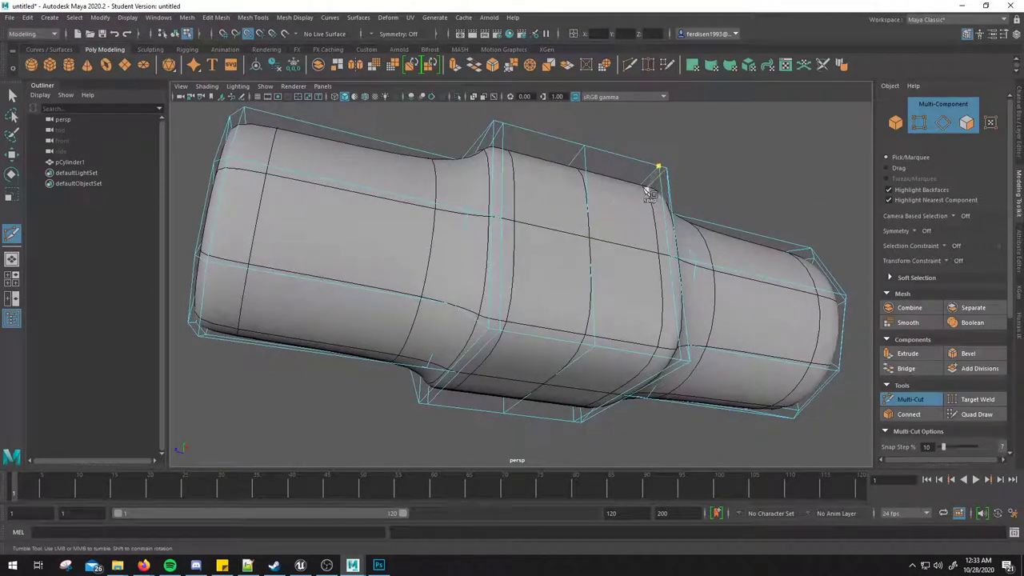
alt+drag(478, 162, 560, 226)
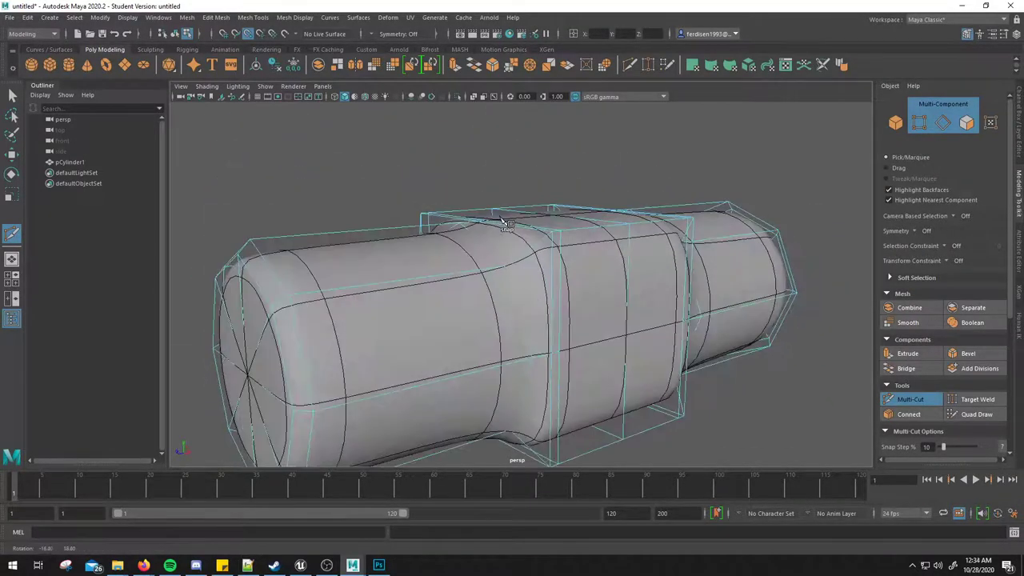
scroll(563, 227, up, 1)
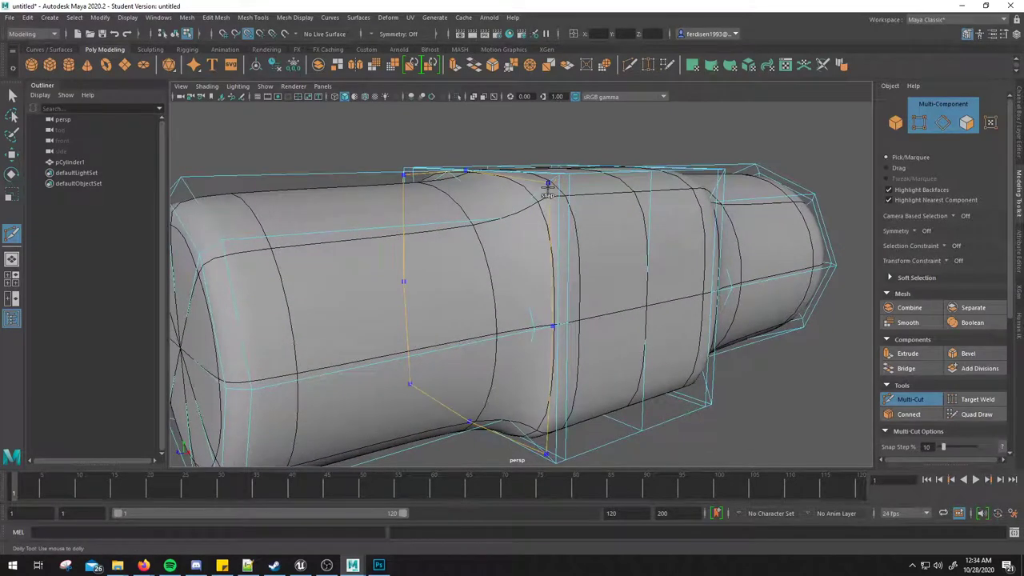
key(1)
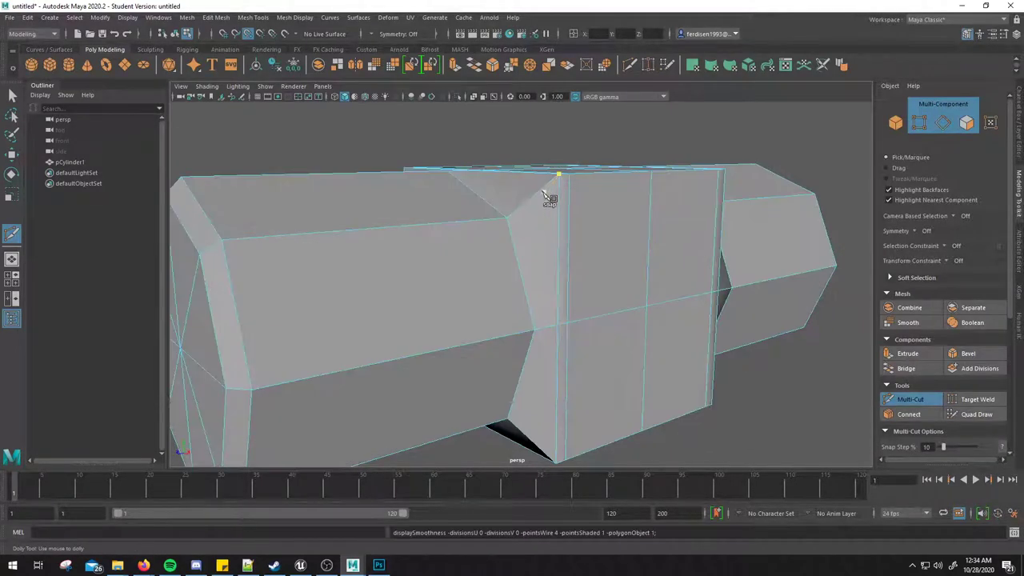
key(3)
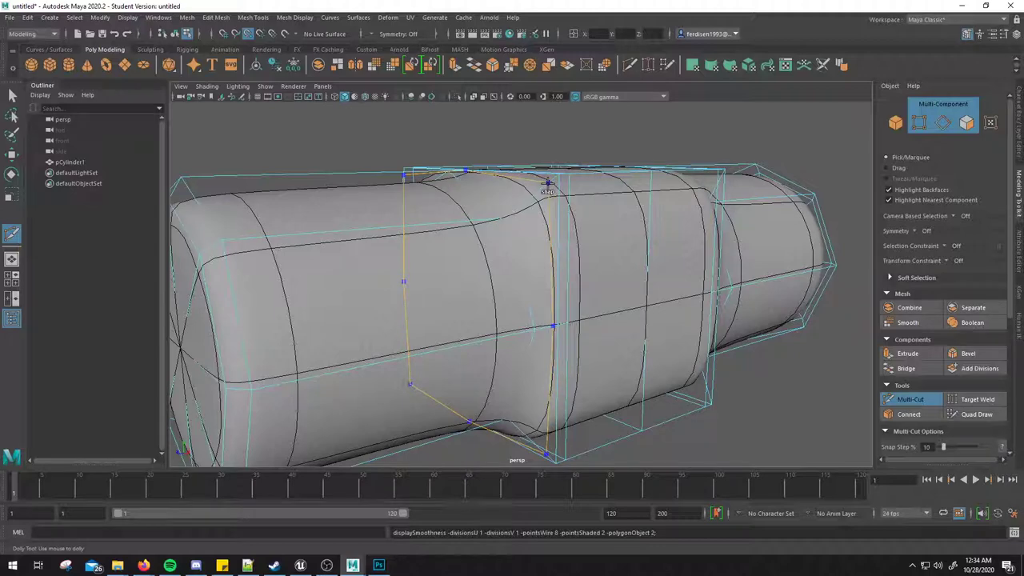
ctrl+click(548, 186)
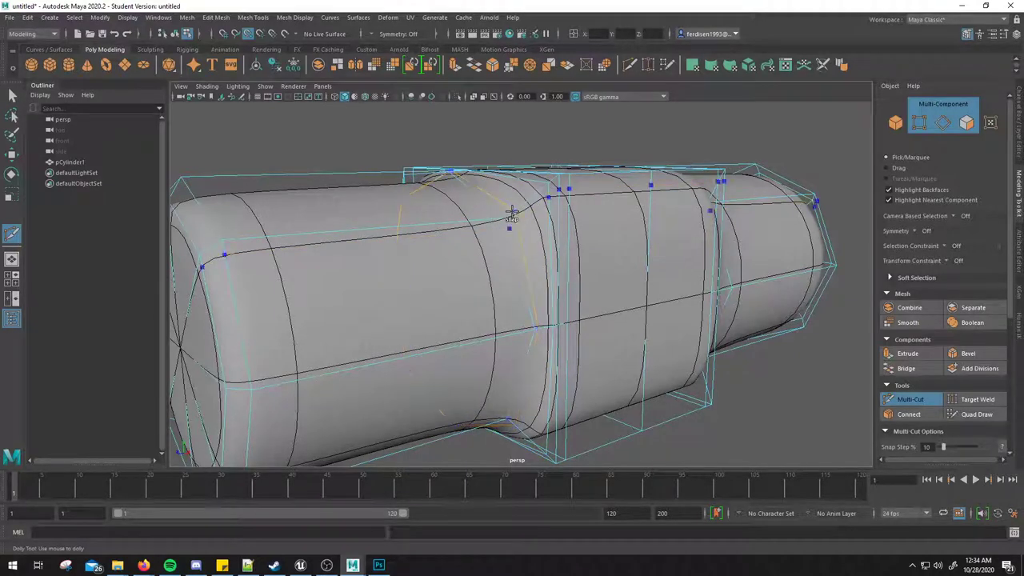
Step: Add another support edge loop in low-poly view, then recheck smoothing
mouse_move(555, 217)
alt+mouse_down()
mouse_move(530, 217)
mouse_move(563, 224)
alt+mouse_up()
key(1)
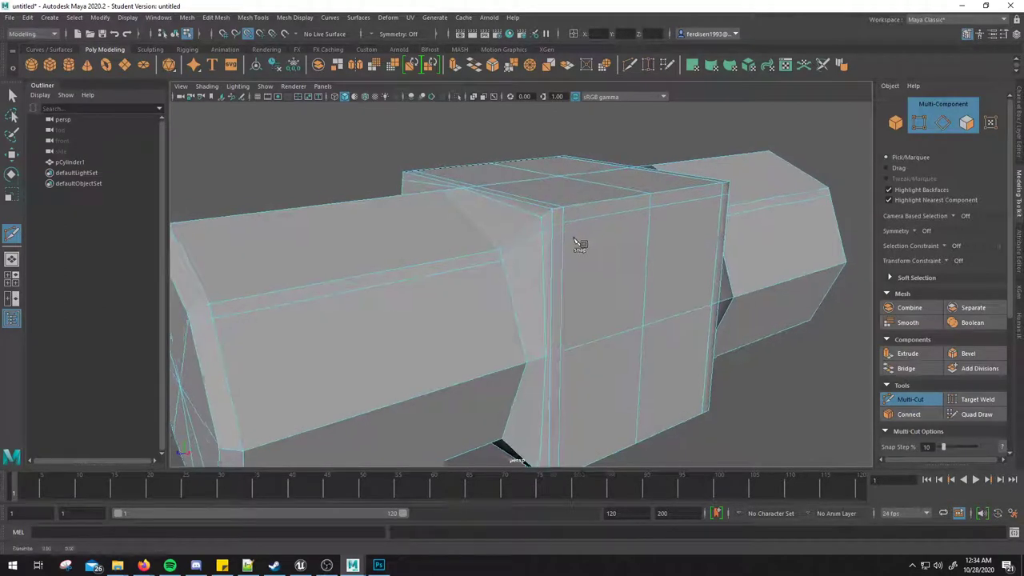
alt+middle_drag(578, 240, 590, 252)
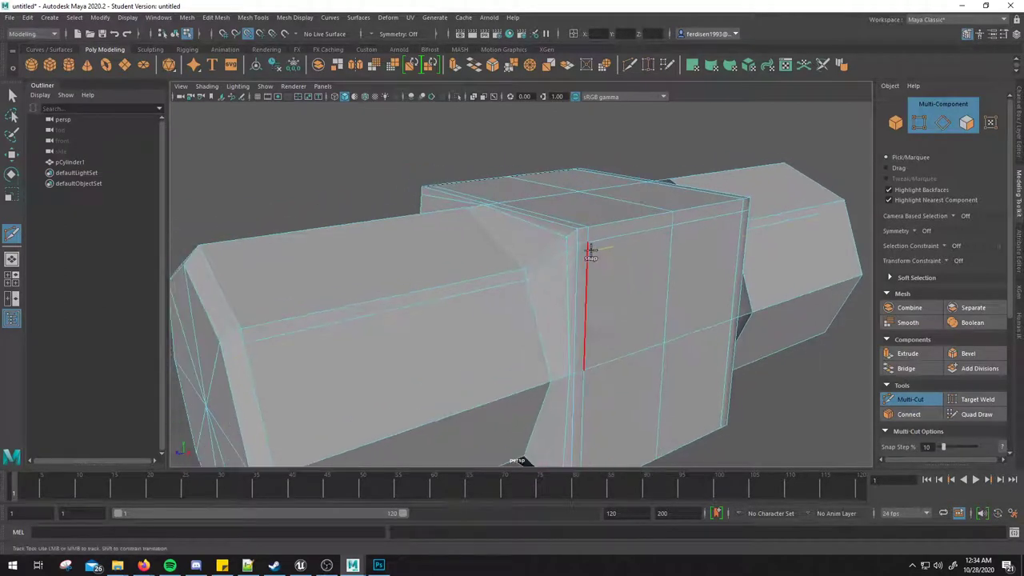
ctrl+click(537, 258)
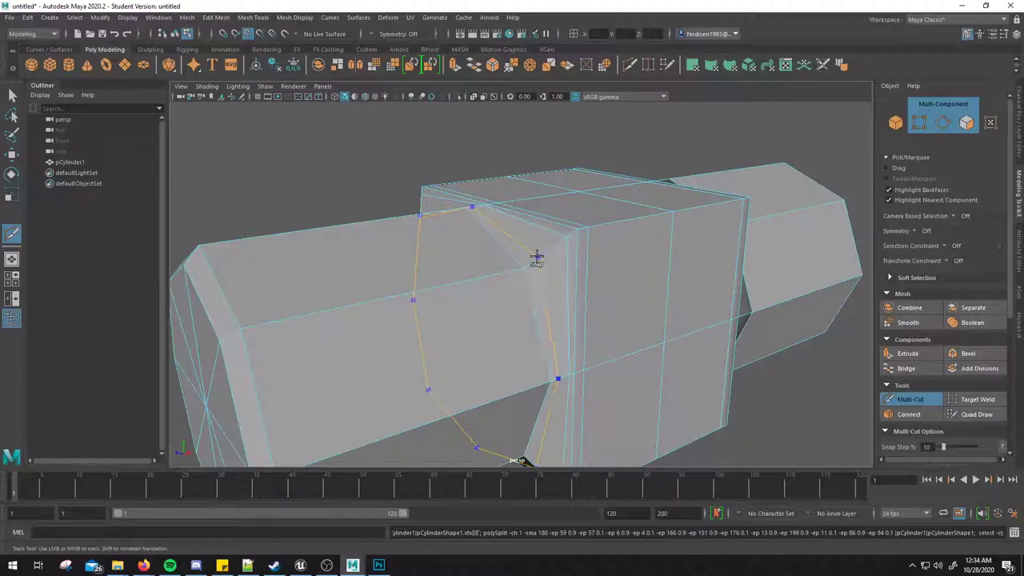
key(3)
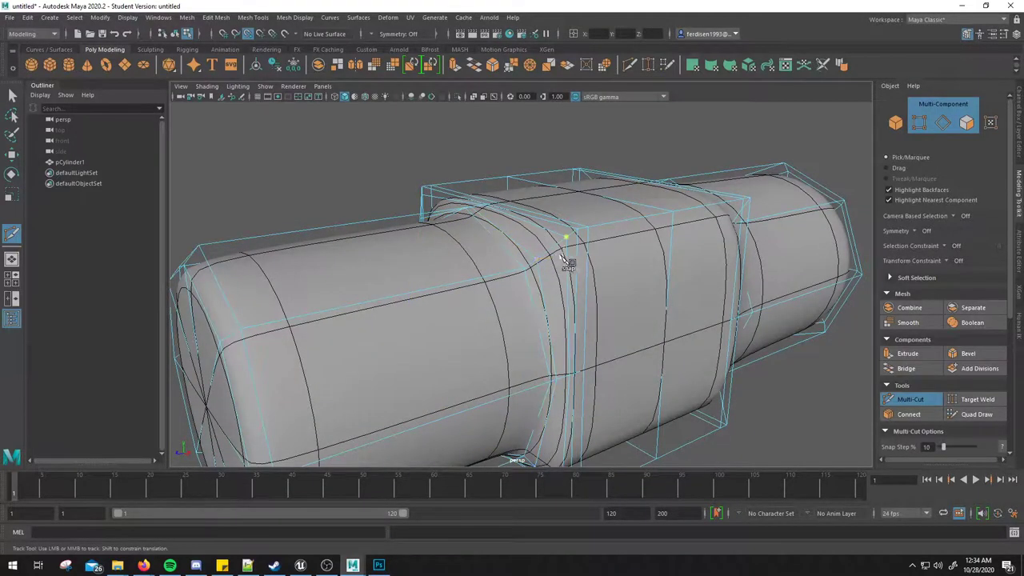
Step: Insert and commit a full edge loop across the middle section
alt+drag(567, 258, 559, 254)
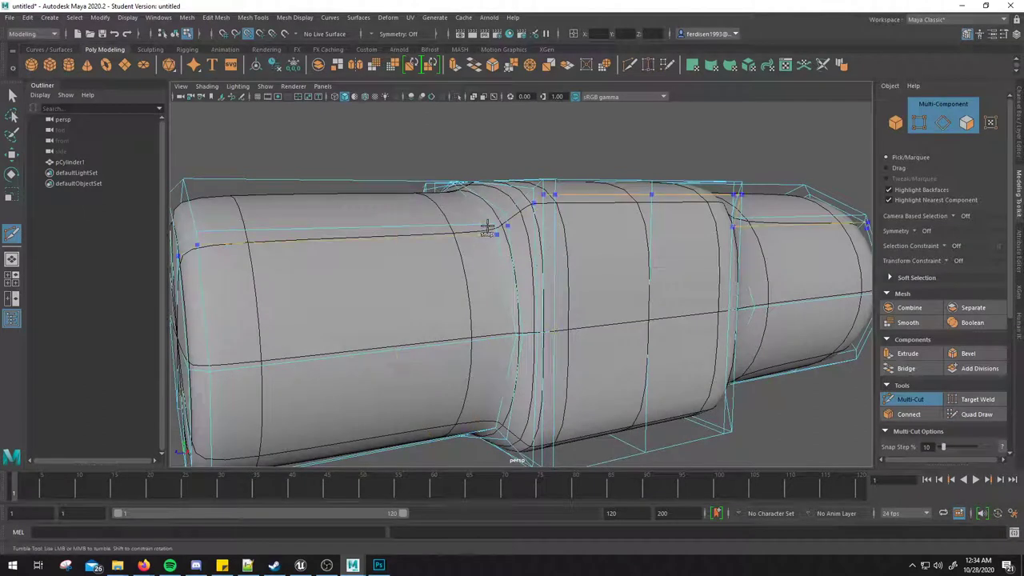
key(1)
key(ctrl)
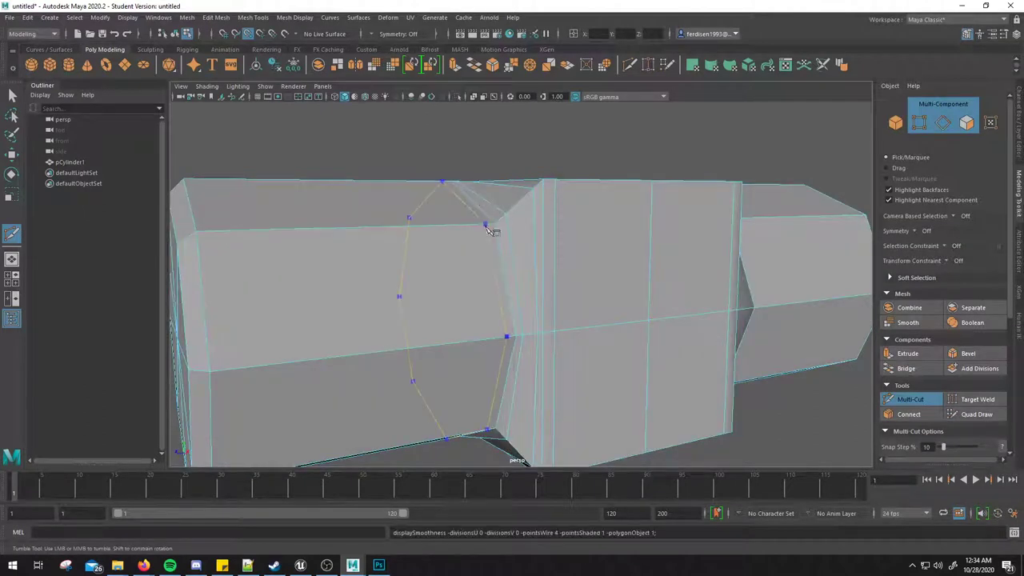
alt+drag(456, 248, 546, 242)
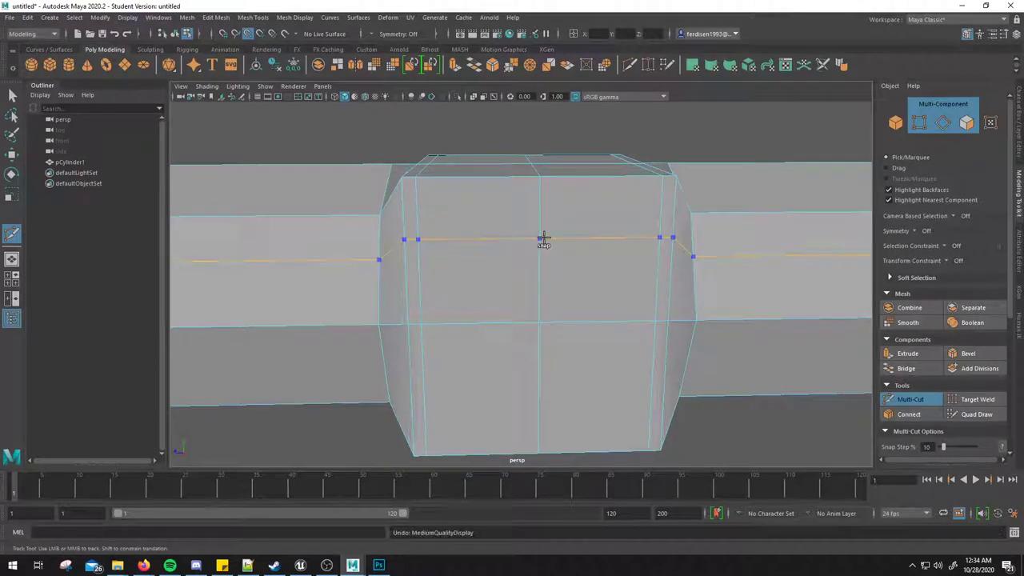
ctrl+click(543, 239)
ctrl+click(544, 238)
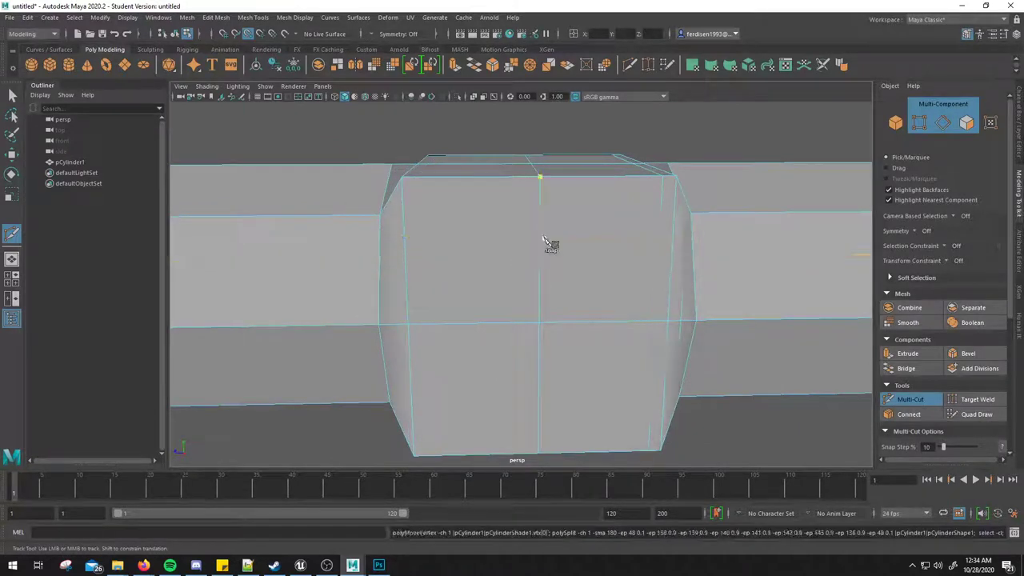
Step: Try Object Z symmetry, cancel the unfinished cut, then reselect and frame the cylinder
click(376, 36)
click(400, 71)
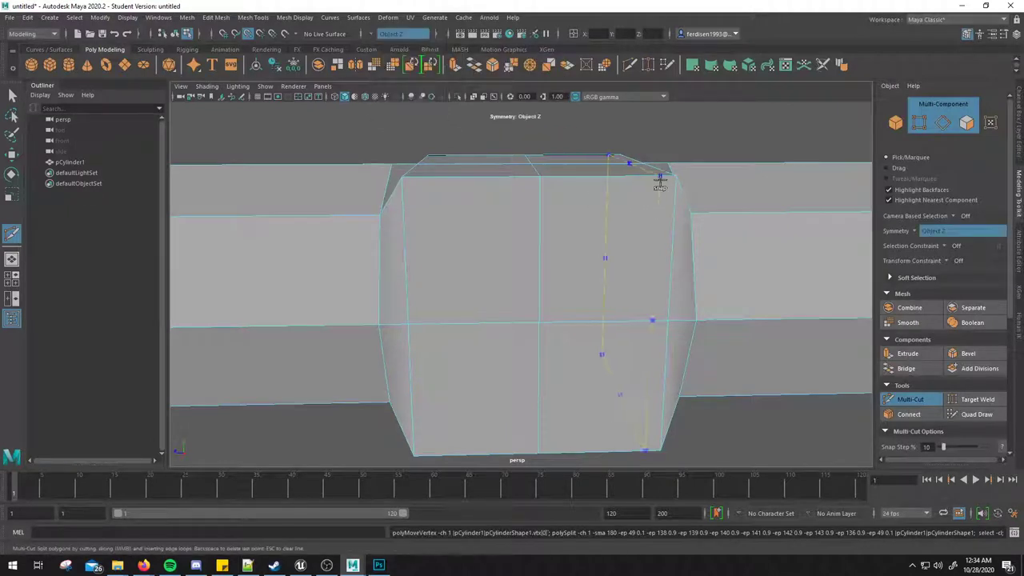
key(Escape)
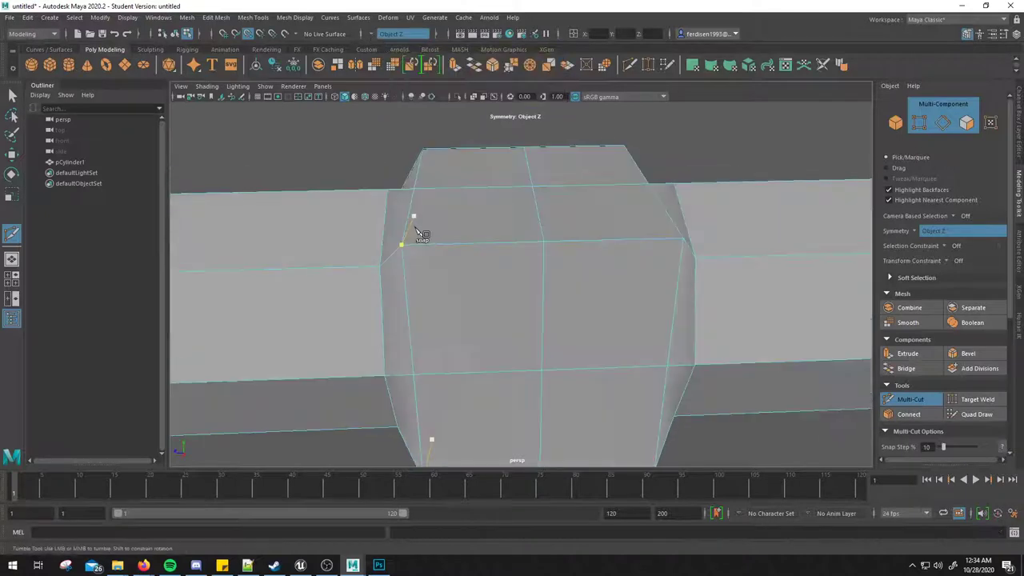
scroll(414, 229, down, 5)
alt+drag(414, 229, 436, 230)
key(w)
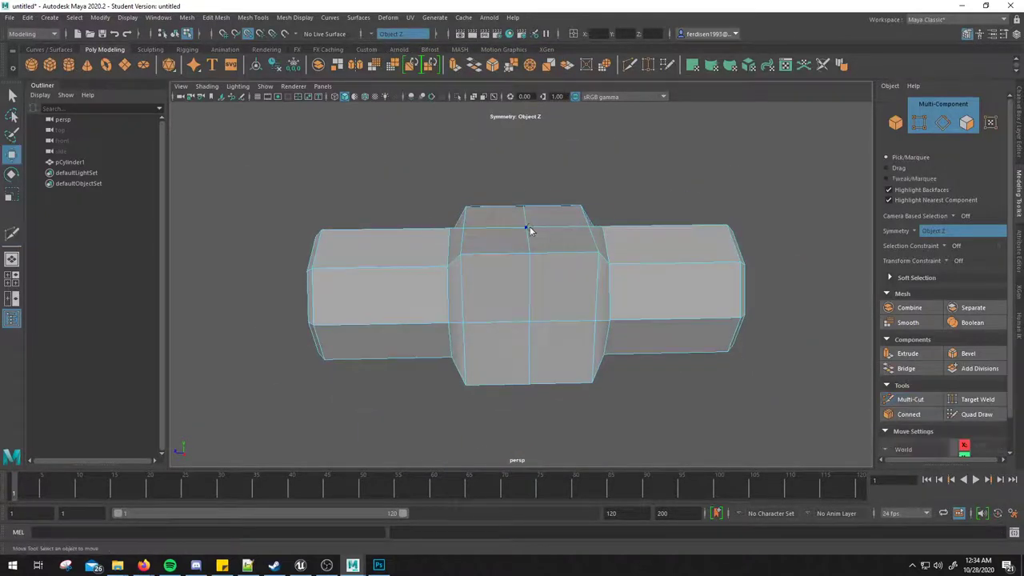
click(531, 229)
key(f)
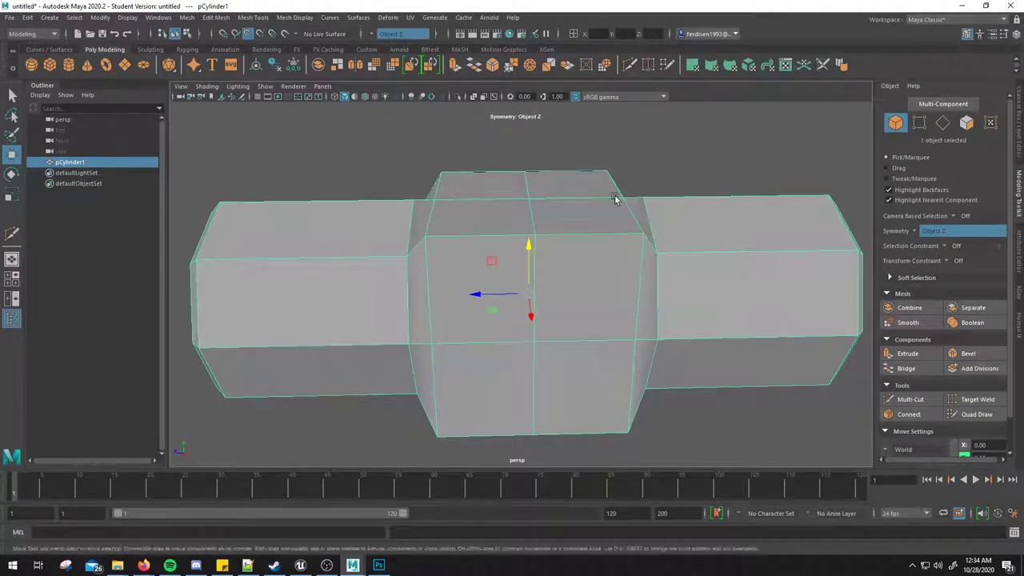
shift+right_drag(613, 197, 624, 230)
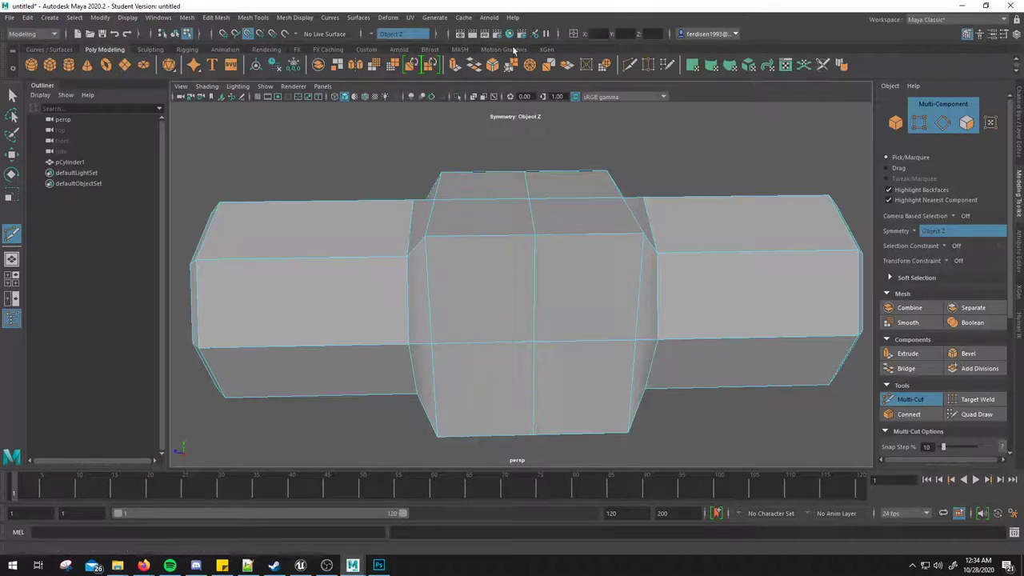
Step: Try Object X symmetry, then settle on Object Y
click(384, 35)
click(396, 57)
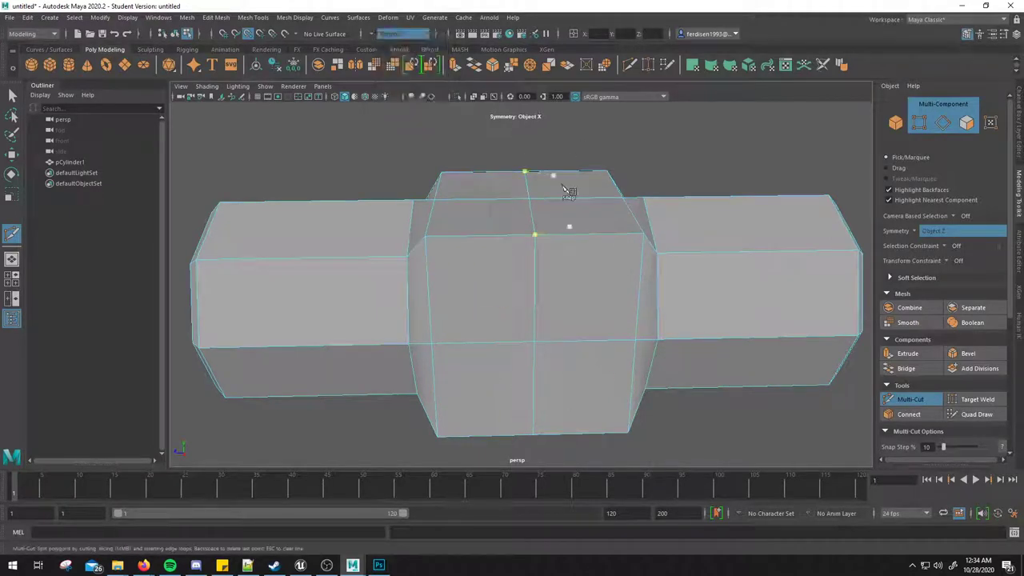
right_drag(549, 206, 620, 148)
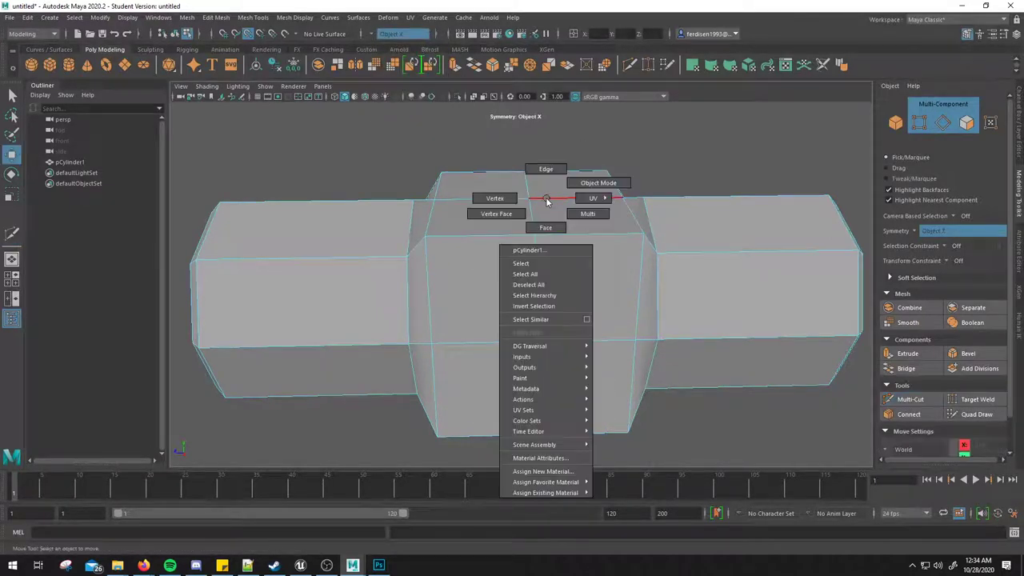
click(400, 34)
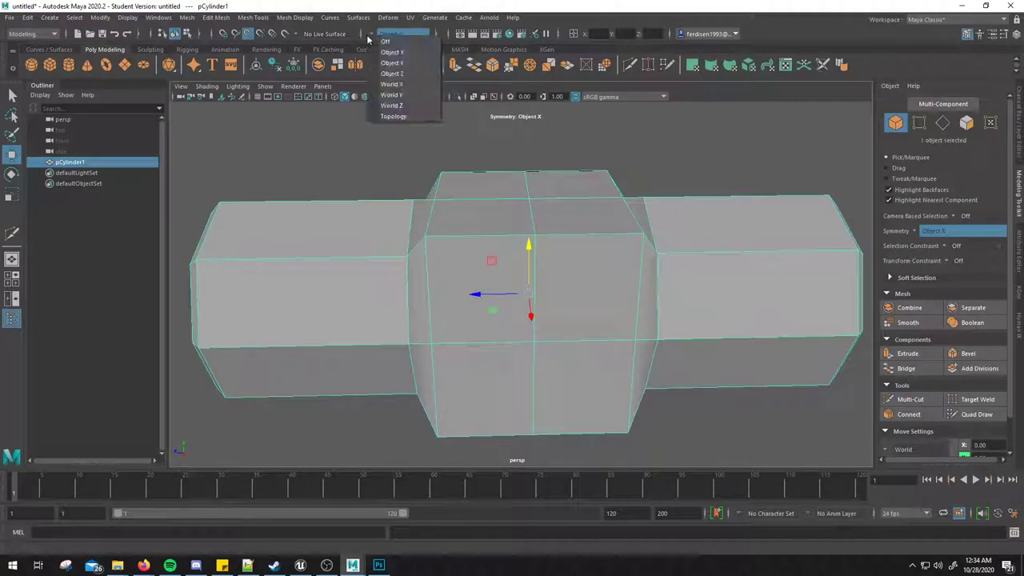
click(396, 69)
Step: With Multi-Cut active, inspect the box corner and preview its smoothing
click(629, 65)
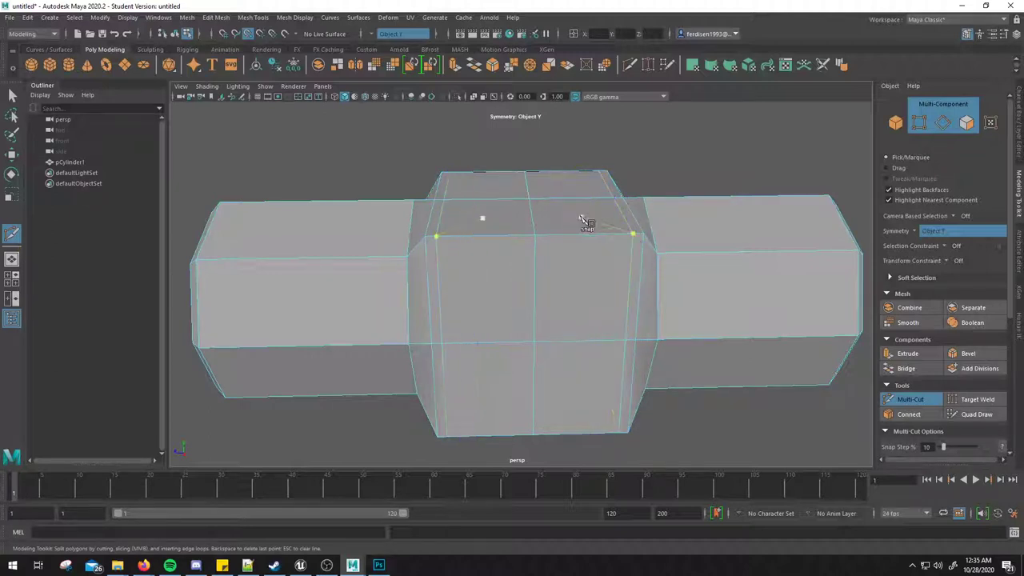
alt+right_drag(583, 222, 577, 176)
alt+middle_drag(577, 176, 590, 244)
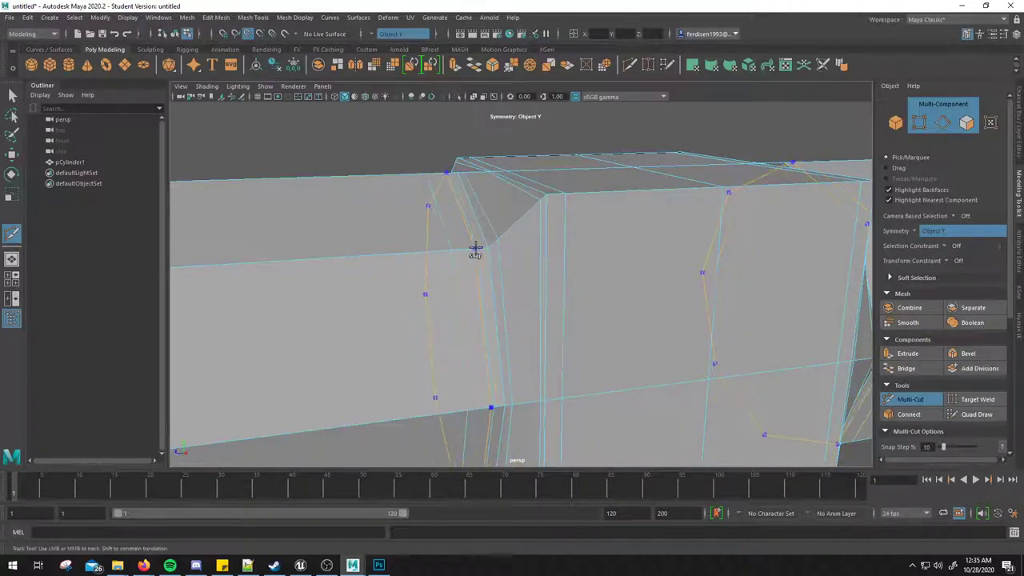
alt+right_drag(569, 267, 500, 268)
mouse_move(500, 268)
alt+mouse_down()
mouse_move(577, 262)
mouse_move(487, 229)
mouse_move(501, 231)
alt+mouse_up()
key(3)
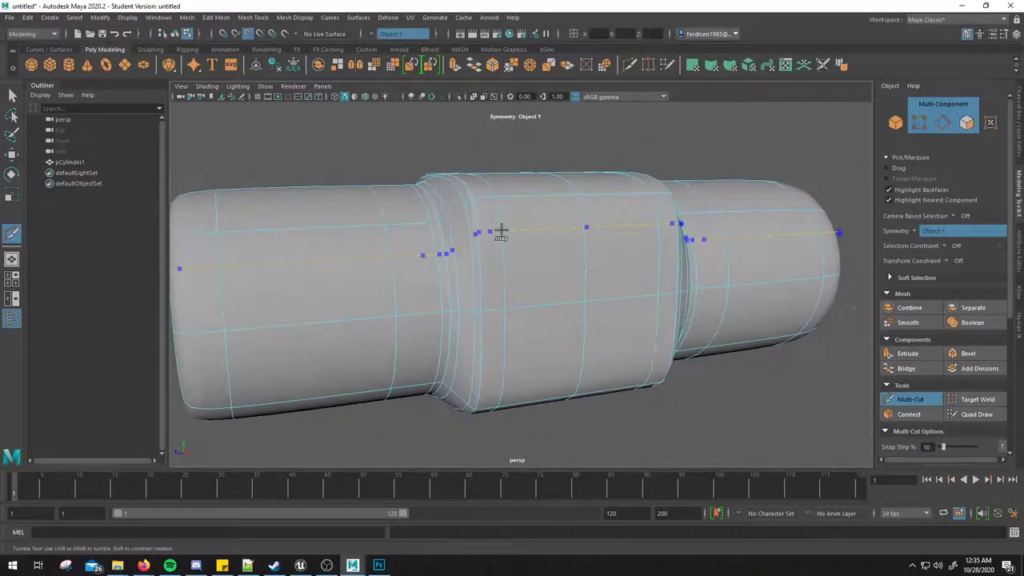
alt+right_drag(499, 230, 533, 252)
key(1)
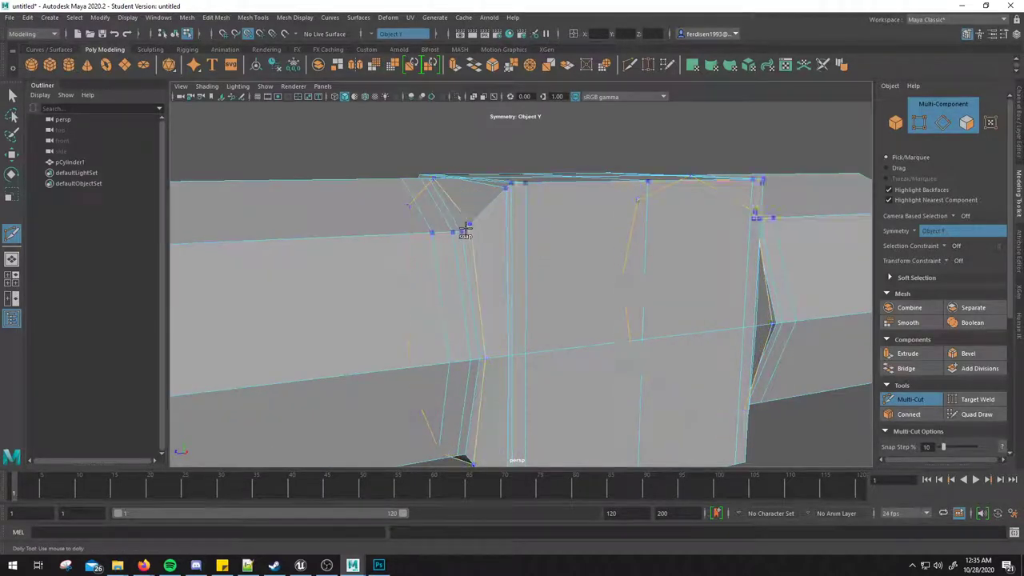
Step: Inspect the head's top face and corner, framing and orbiting the smoothed cylinder
scroll(465, 229, up, 5)
scroll(477, 231, down, 3)
alt+drag(531, 259, 545, 277)
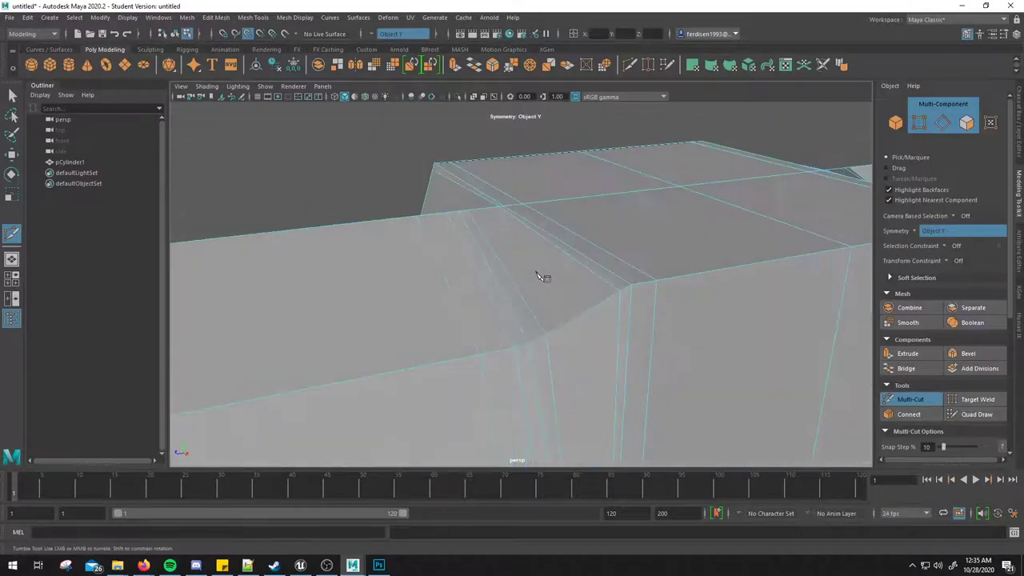
alt+middle_drag(544, 277, 581, 290)
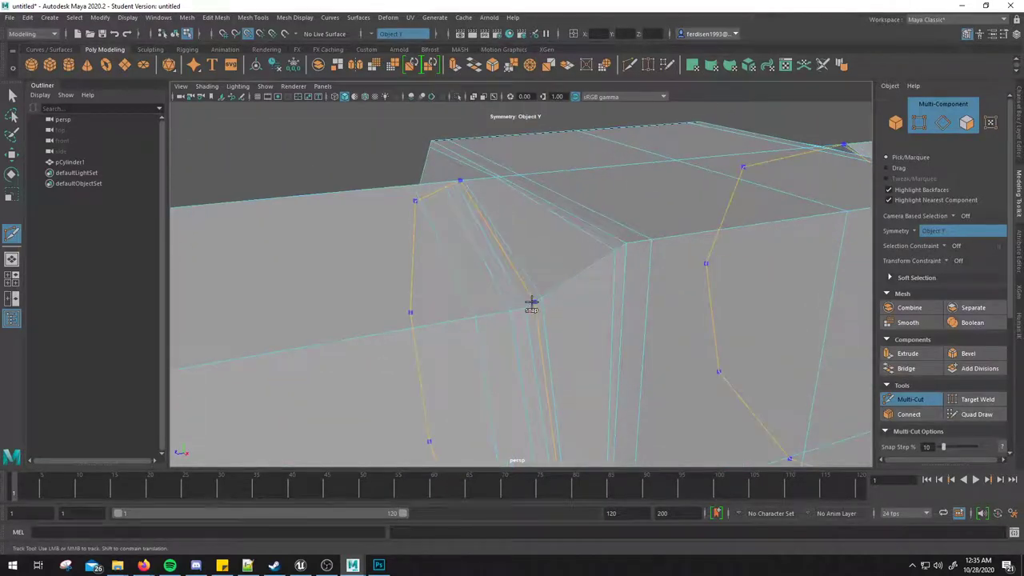
alt+drag(592, 331, 585, 322)
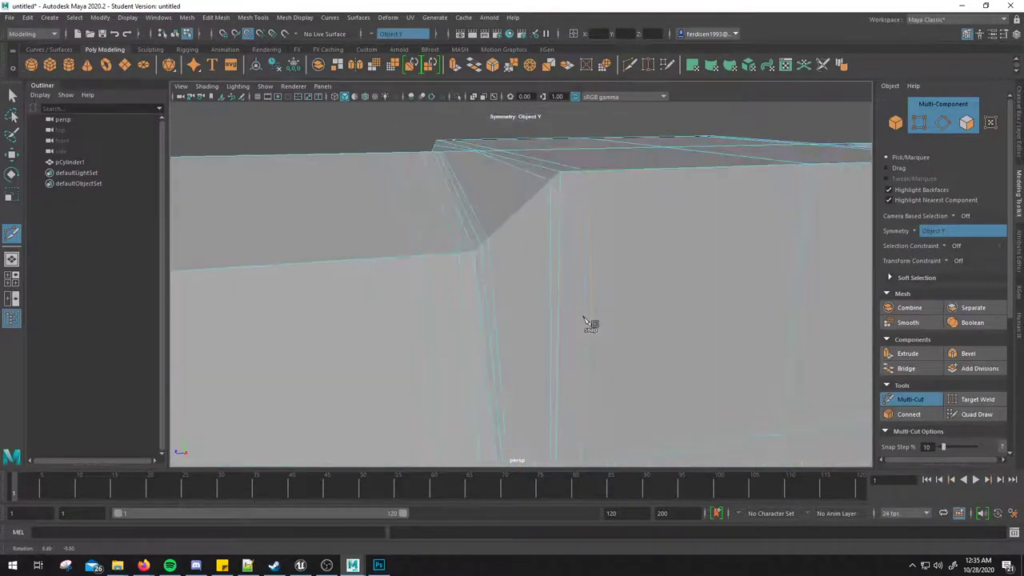
key(3)
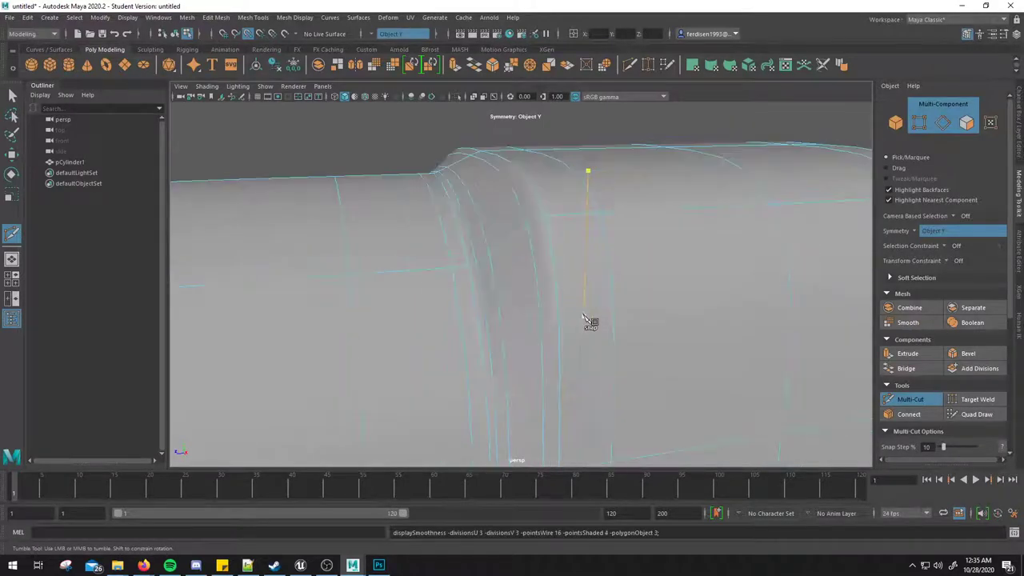
key(f)
mouse_move(613, 315)
alt+mouse_down()
mouse_move(590, 299)
mouse_move(667, 320)
mouse_move(717, 312)
mouse_move(731, 293)
mouse_move(599, 315)
mouse_move(555, 297)
mouse_move(544, 310)
mouse_move(544, 291)
mouse_move(590, 288)
mouse_move(530, 292)
alt+mouse_up()
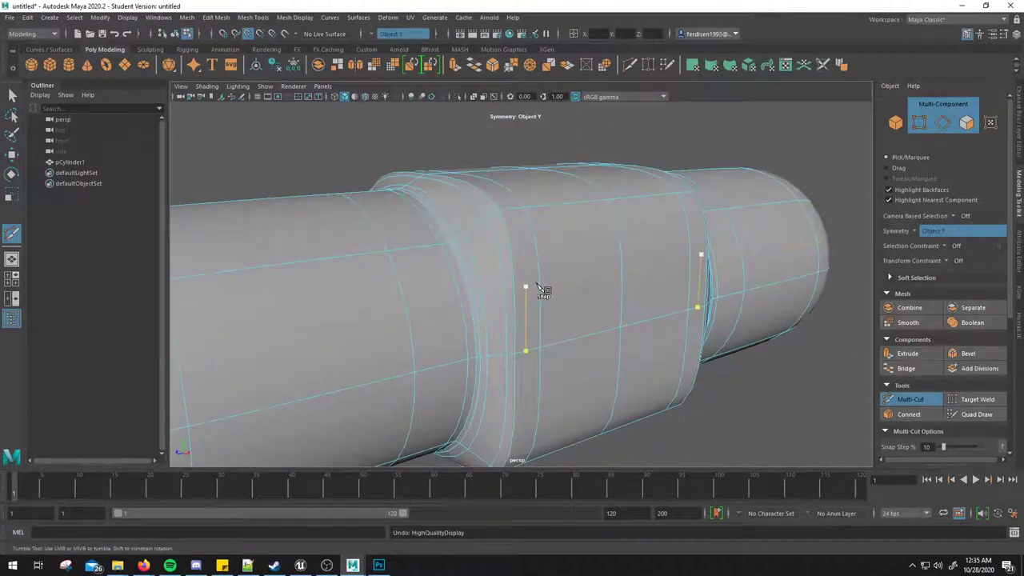
key(1)
Step: Orbit the low-poly mesh to inspect other edges of the head
scroll(542, 284, up, 2)
scroll(538, 286, up, 2)
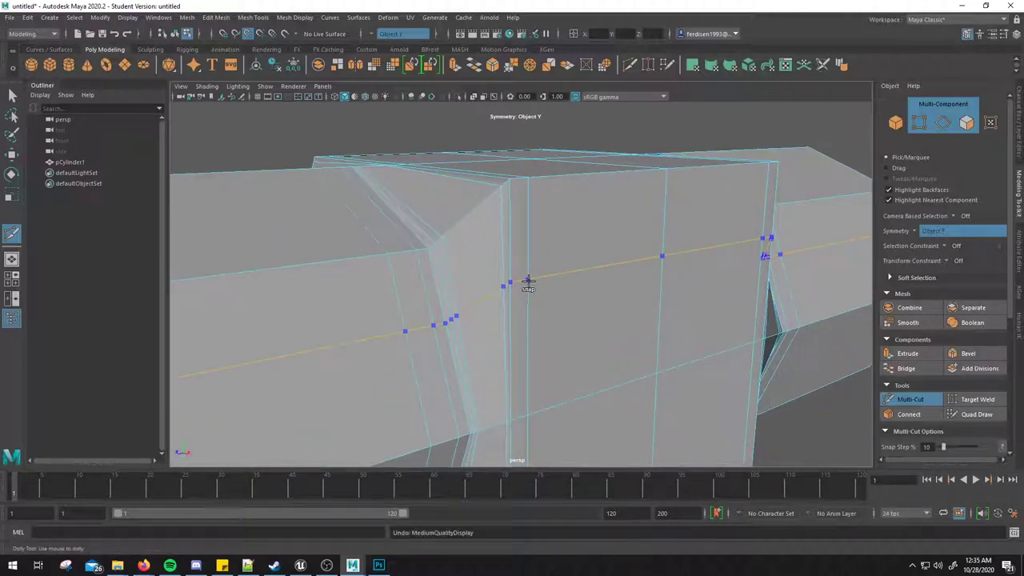
alt+drag(549, 281, 479, 228)
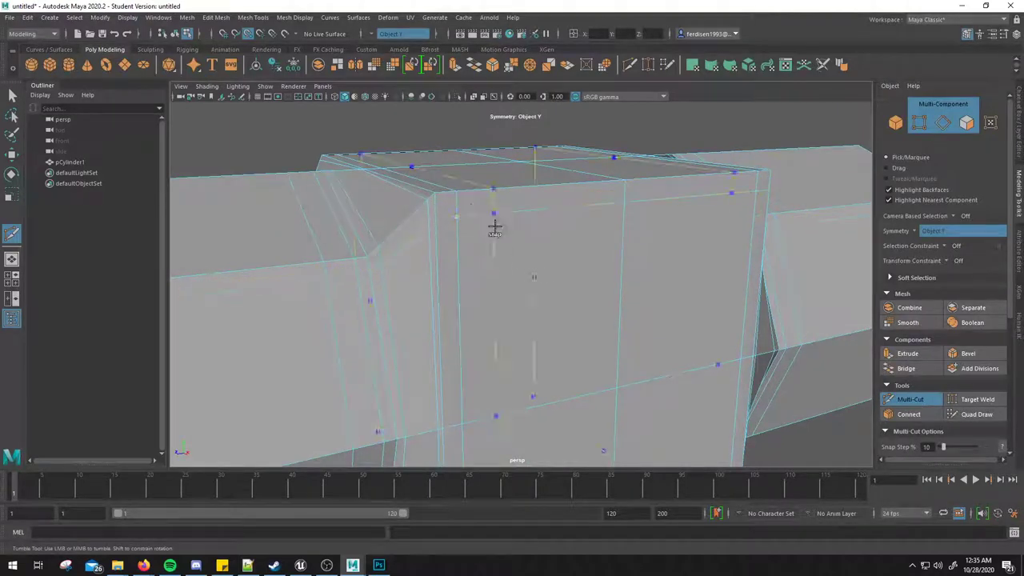
mouse_move(491, 222)
alt+mouse_down()
mouse_move(560, 263)
mouse_move(606, 256)
mouse_move(571, 224)
alt+mouse_up()
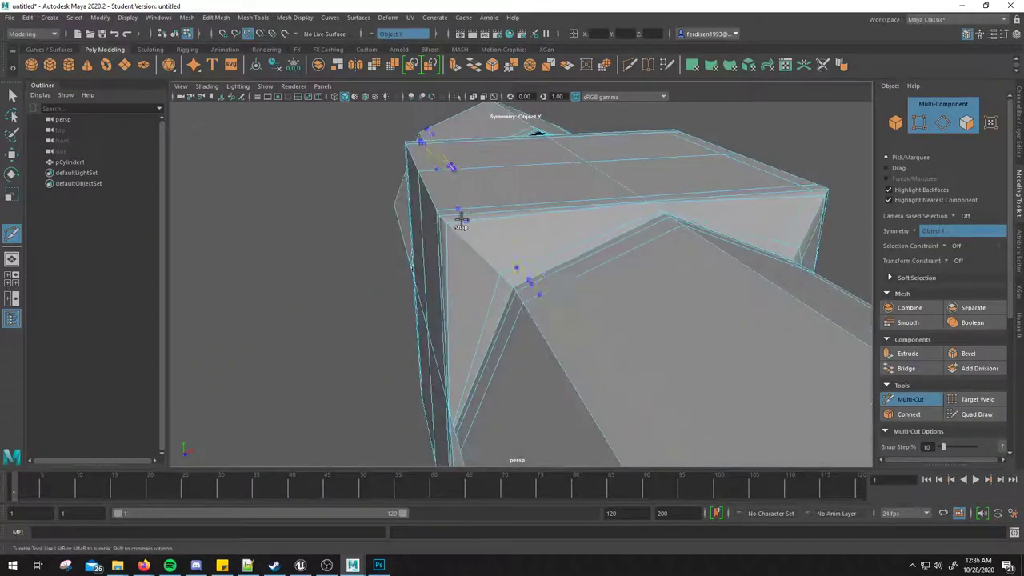
Step: Tumble around the head's edges and underside, then bring up the Firefox hammer reference
mouse_move(461, 219)
alt+mouse_down()
mouse_move(469, 259)
mouse_move(487, 243)
alt+mouse_up()
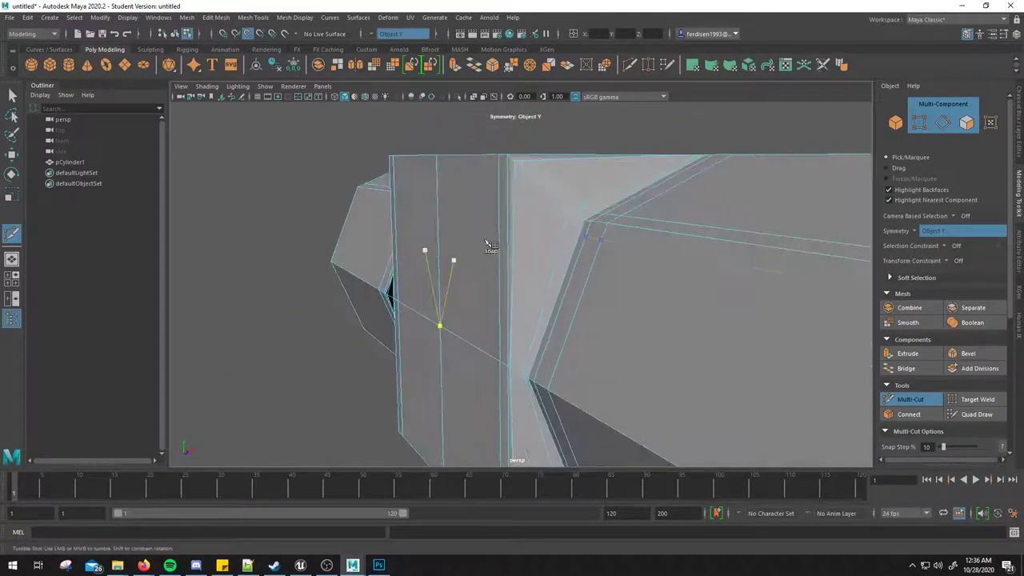
mouse_move(500, 183)
alt+mouse_down()
mouse_move(544, 259)
mouse_move(560, 247)
alt+mouse_up()
mouse_move(564, 296)
alt+mouse_down()
mouse_move(640, 325)
mouse_move(555, 235)
alt+mouse_up()
alt+drag(679, 296, 645, 306)
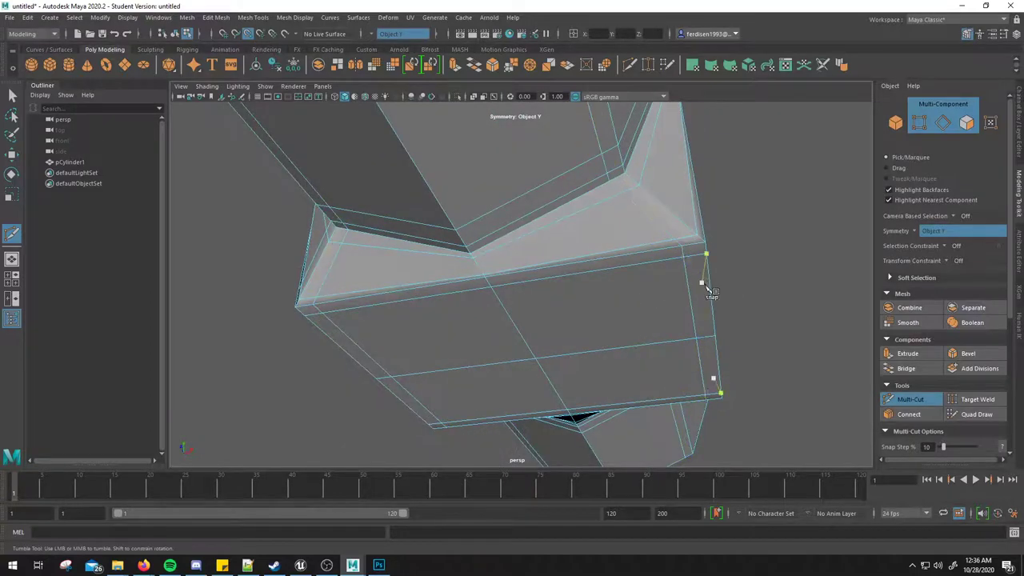
mouse_move(687, 240)
alt+mouse_down()
mouse_move(633, 304)
mouse_move(688, 254)
alt+mouse_up()
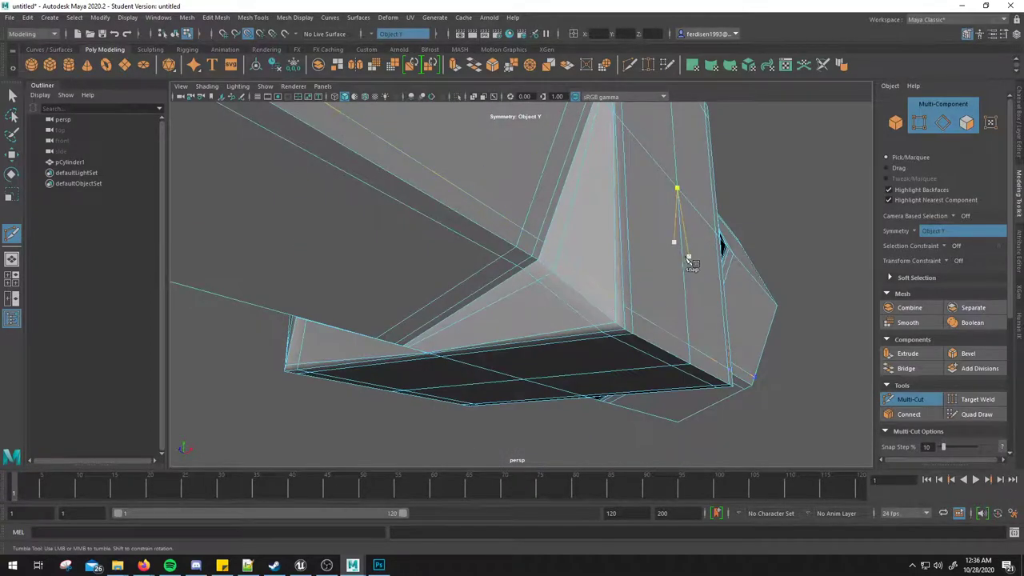
scroll(659, 293, up, 3)
alt+drag(659, 293, 616, 284)
alt+middle_drag(616, 283, 665, 294)
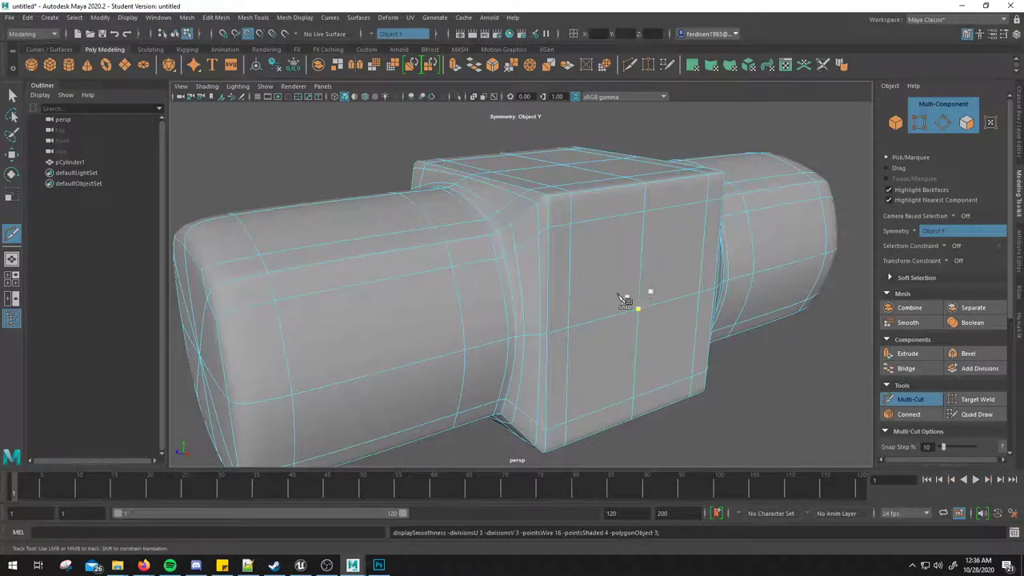
mouse_move(624, 299)
alt+mouse_down()
mouse_move(576, 270)
mouse_move(594, 265)
mouse_move(543, 261)
mouse_move(594, 286)
mouse_move(453, 286)
mouse_move(581, 264)
alt+mouse_up()
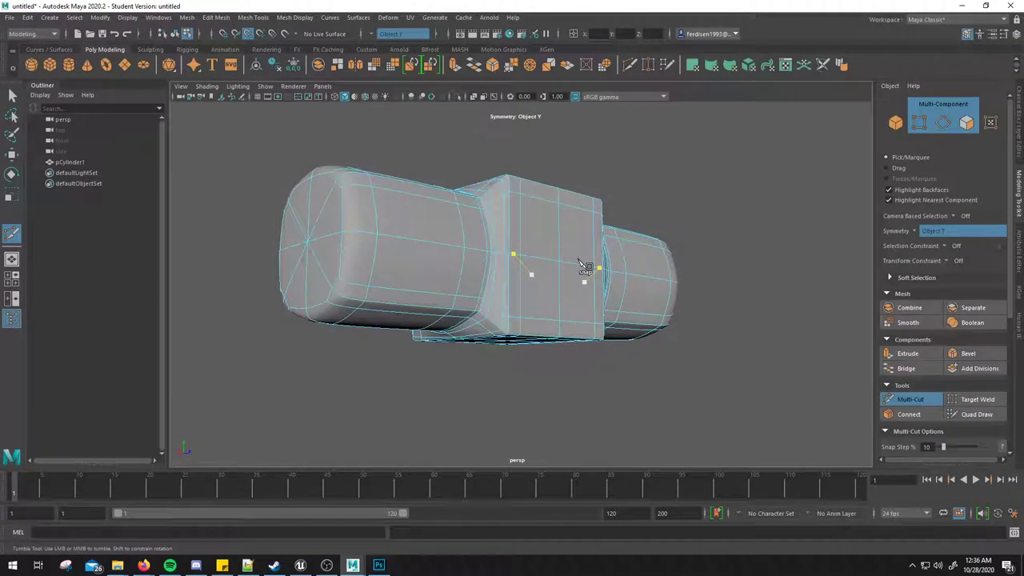
key(alt+Tab)
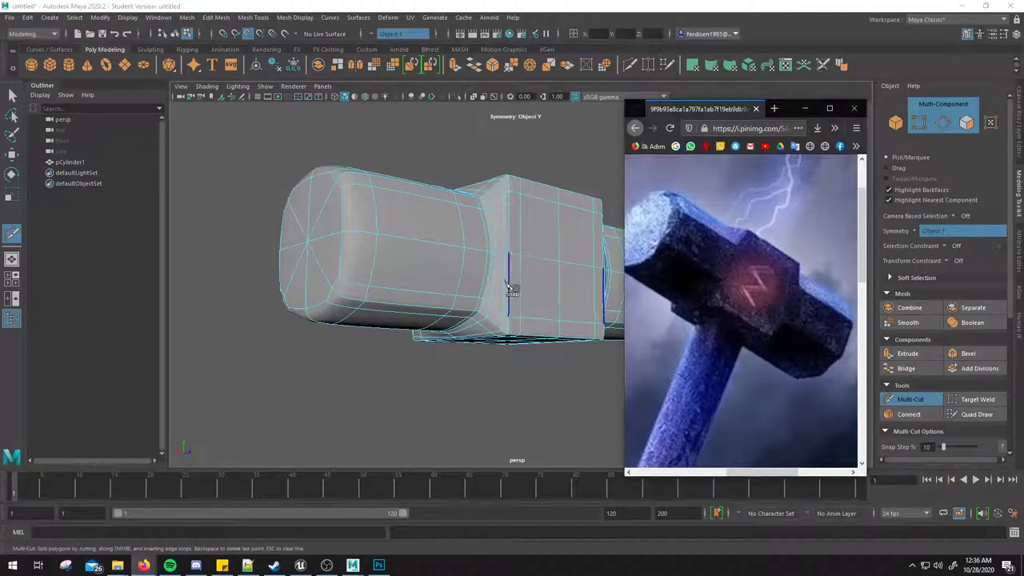
mouse_move(528, 264)
alt+mouse_down()
mouse_move(475, 279)
mouse_move(370, 279)
mouse_move(457, 308)
mouse_move(487, 295)
alt+mouse_up()
alt+right_drag(486, 295, 480, 288)
key(alt+Tab)
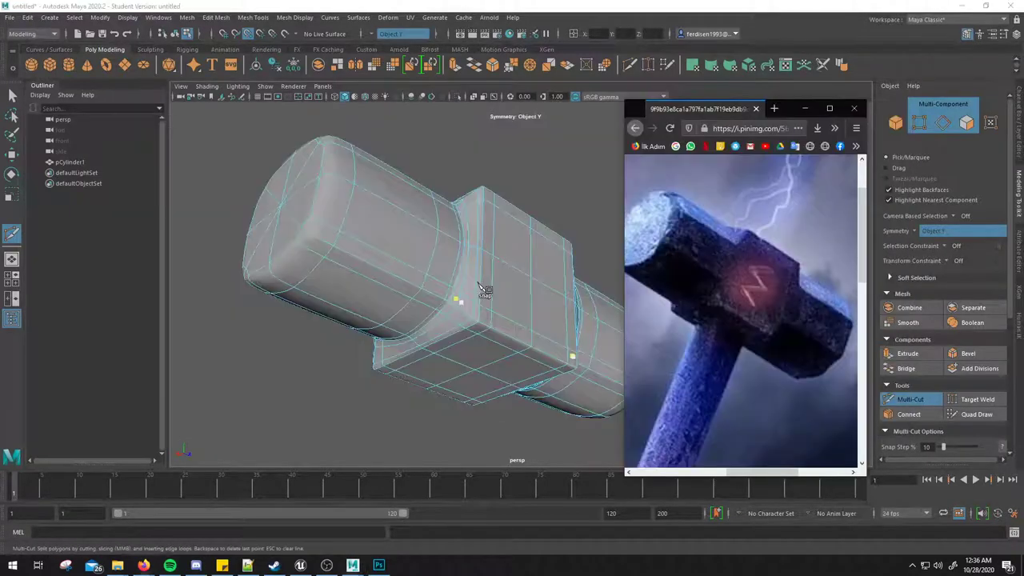
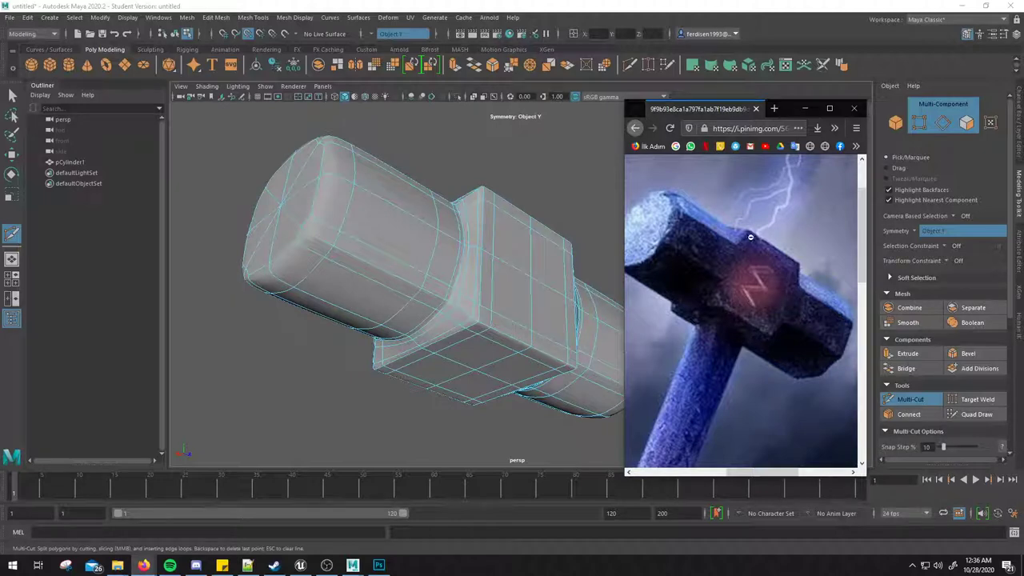
Step: Orbit around the hammer mesh and check it against the hammer reference image
mouse_move(473, 248)
alt+mouse_down()
mouse_move(441, 238)
mouse_move(469, 270)
mouse_move(484, 224)
mouse_move(516, 268)
mouse_move(448, 264)
alt+mouse_up()
key(alt+Tab)
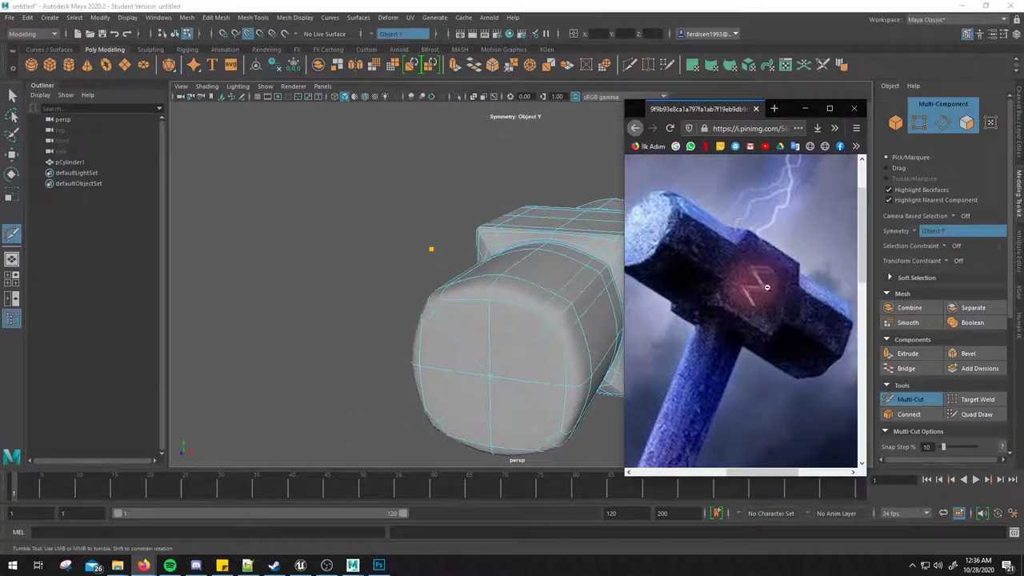
key(alt+Tab)
mouse_move(560, 304)
alt+mouse_down()
mouse_move(514, 305)
mouse_move(561, 278)
mouse_move(594, 288)
mouse_move(598, 272)
mouse_move(622, 264)
alt+mouse_up()
Step: Turn off smooth preview, exit Multi-Cut into Object Mode, and frame the hammer
key(1)
key(w)
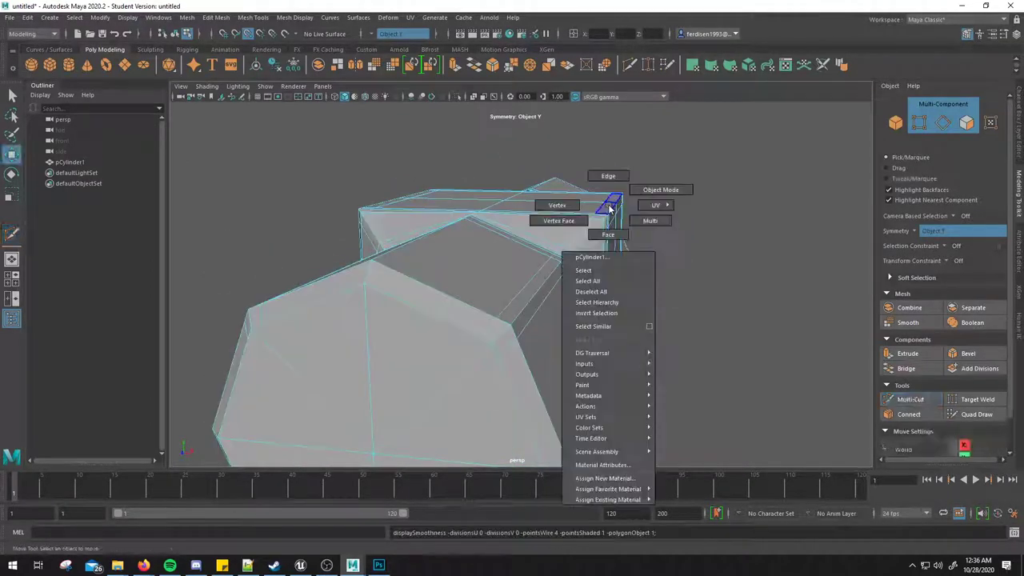
right_drag(605, 210, 664, 194)
key(space)
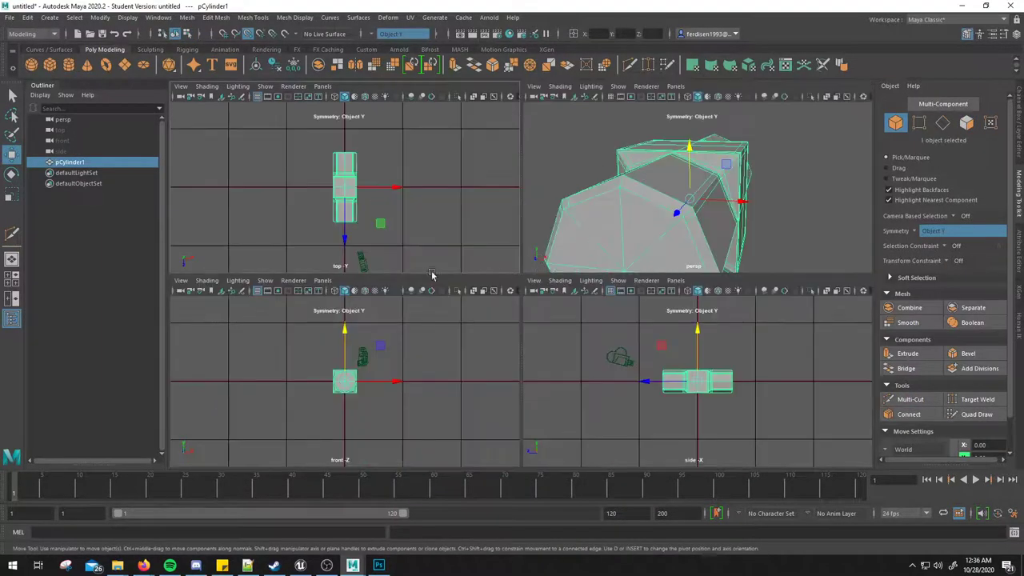
key(space)
key(space)
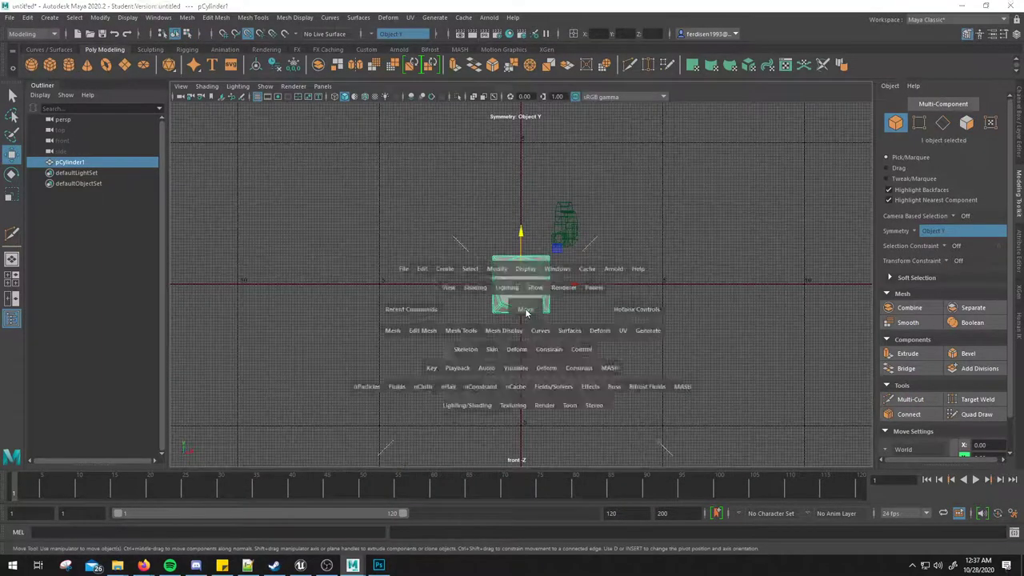
drag(525, 312, 686, 211)
key(f)
mouse_move(615, 299)
alt+mouse_down()
mouse_move(635, 256)
mouse_move(517, 149)
alt+mouse_up()
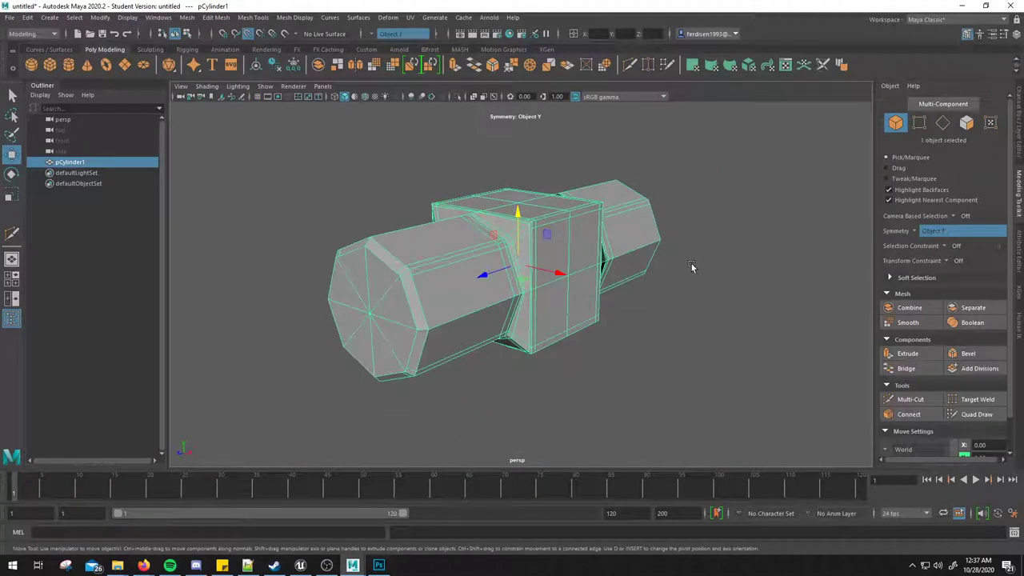
Step: Recenter and zoom the front view on the cylinder, then maximize it
key(space)
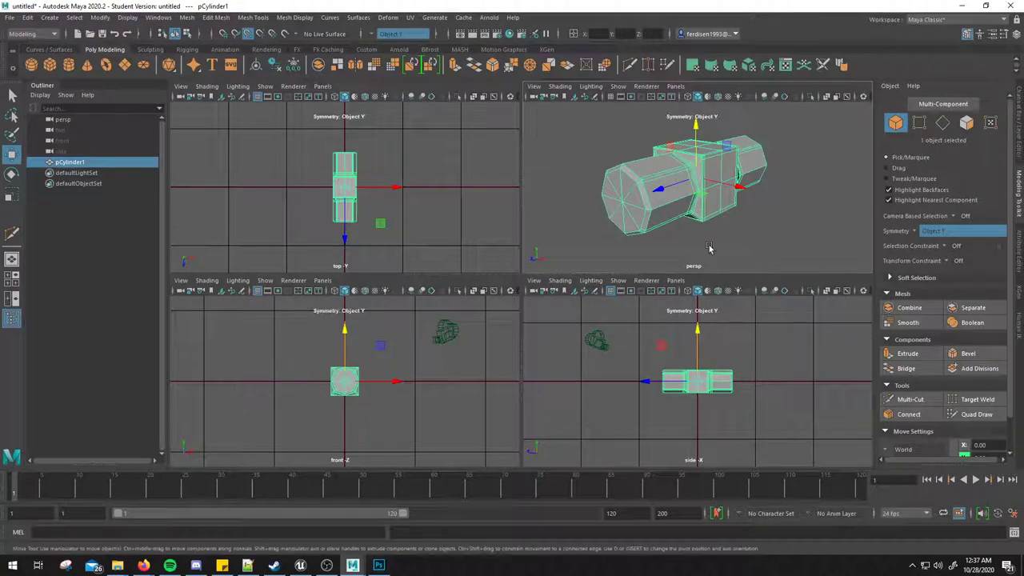
alt+drag(711, 244, 732, 221)
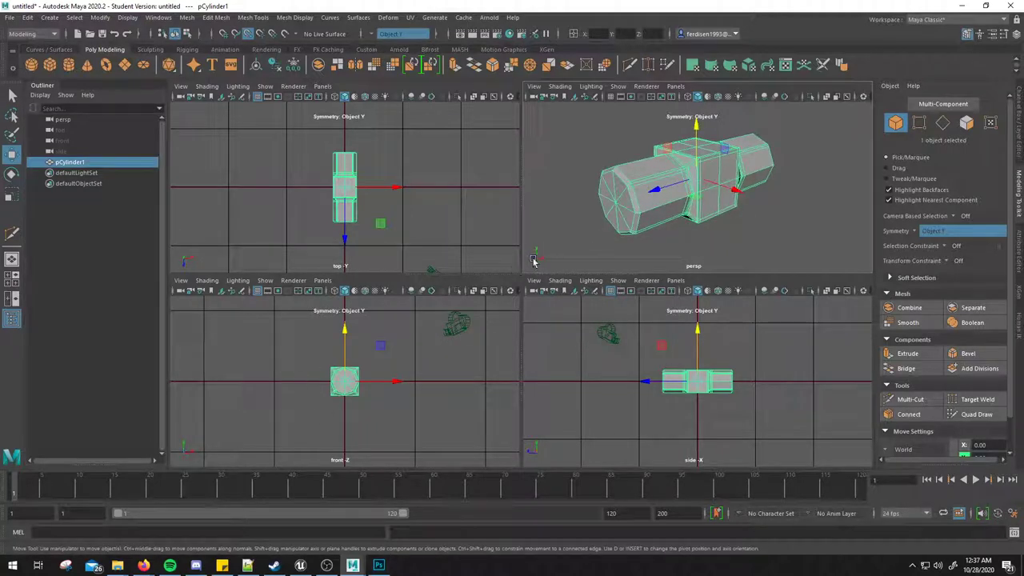
alt+middle_drag(216, 446, 227, 442)
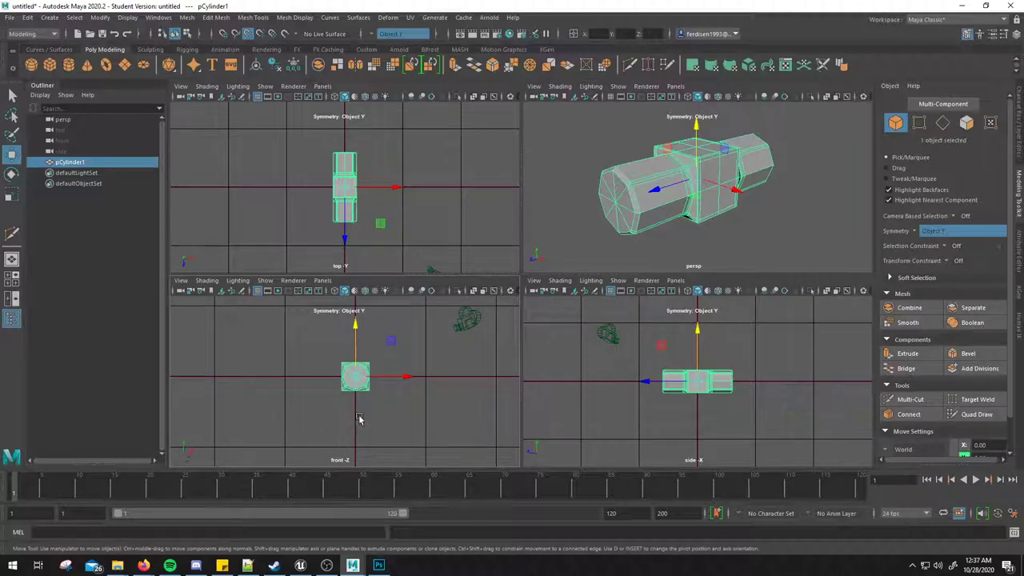
alt+right_drag(358, 420, 422, 424)
key(space)
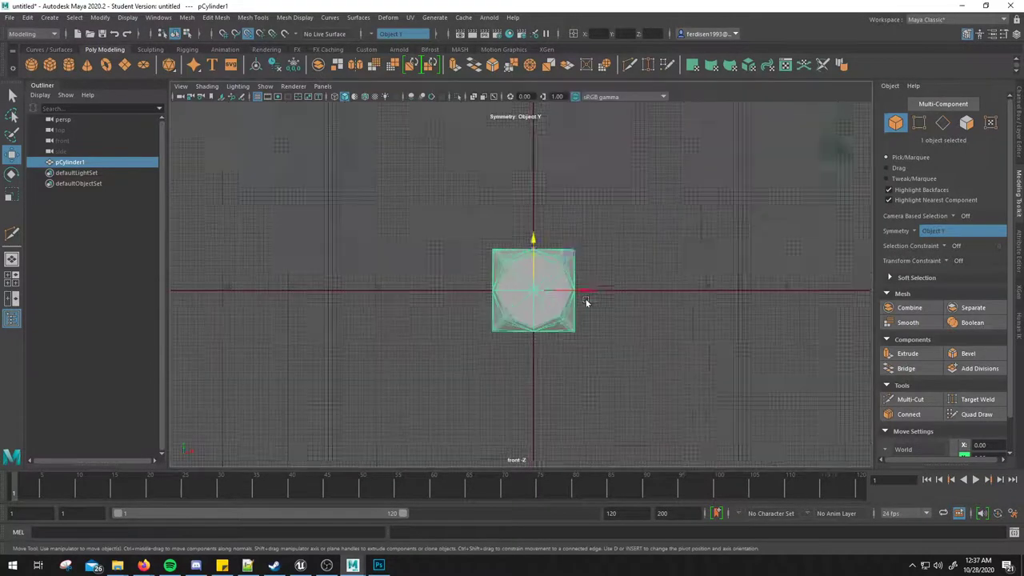
alt+right_drag(585, 299, 628, 291)
Step: Switch the mesh to Vertex mode and show it in wireframe
right_click(680, 183)
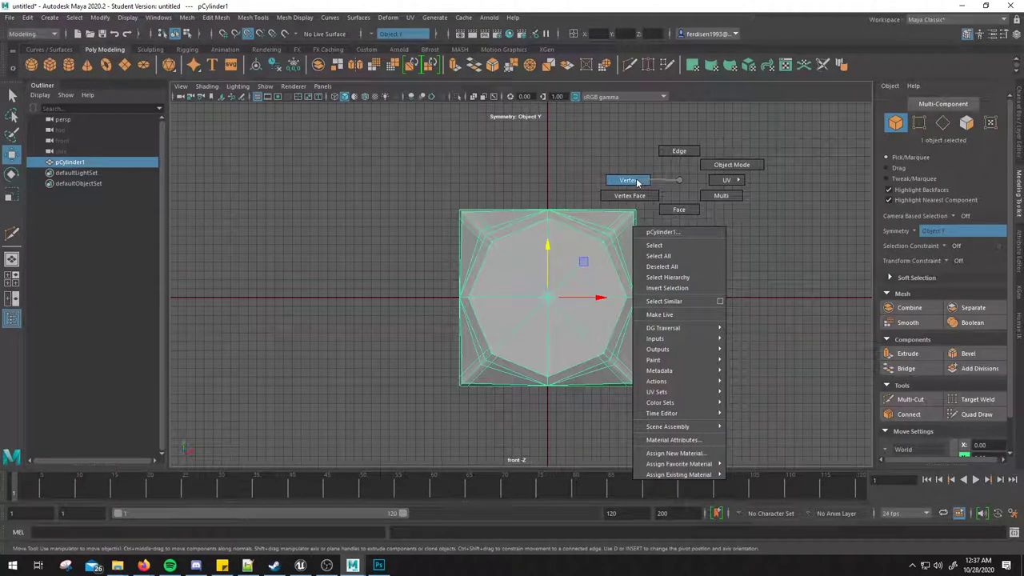
mouse_move(637, 183)
right_down()
mouse_move(667, 216)
mouse_move(686, 192)
right_up()
key(4)
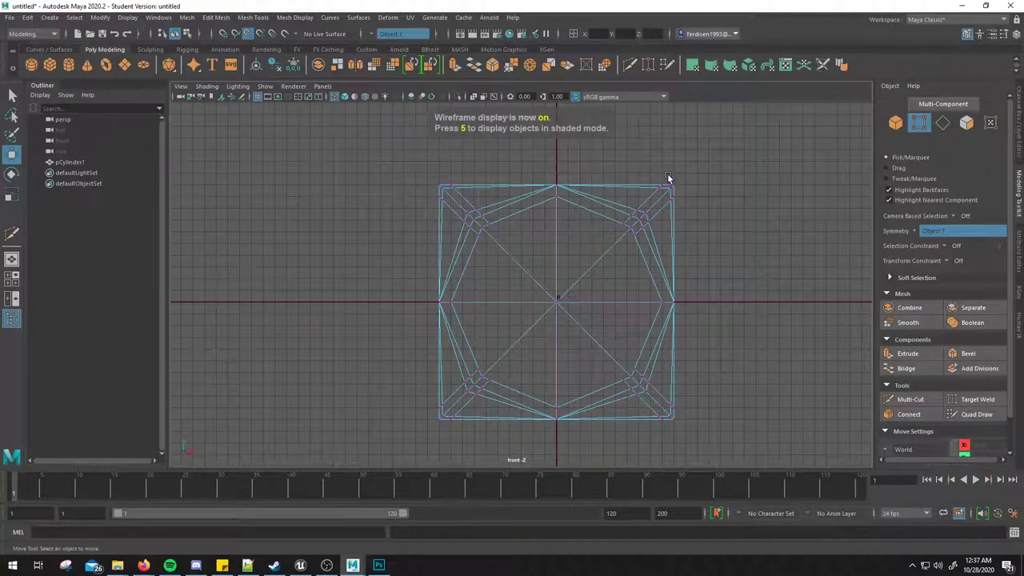
Step: Marquee-select the block's corner vertices and activate the Scale tool
drag(664, 177, 682, 195)
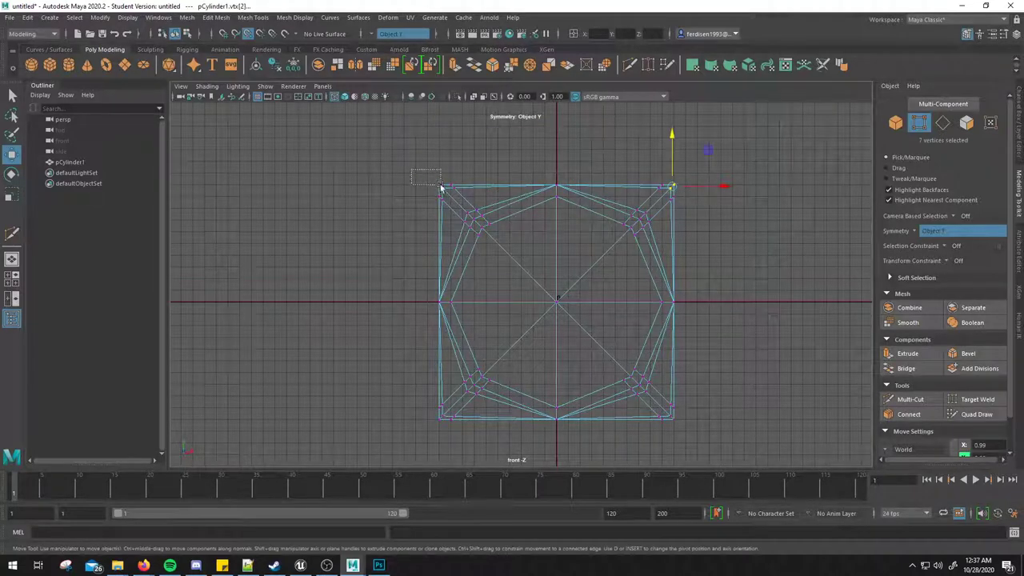
shift+drag(446, 194, 446, 194)
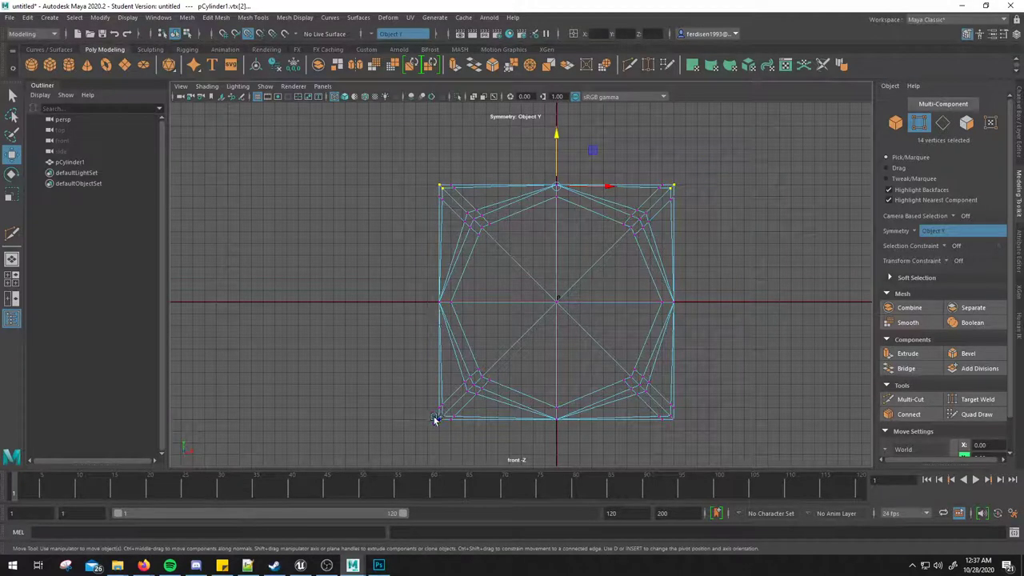
shift+drag(447, 434, 447, 434)
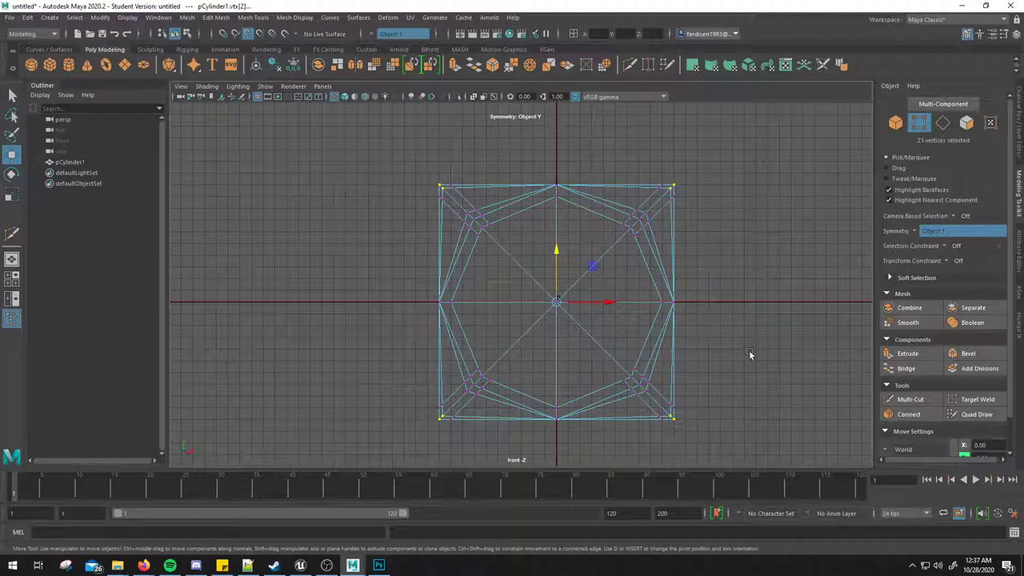
key(r)
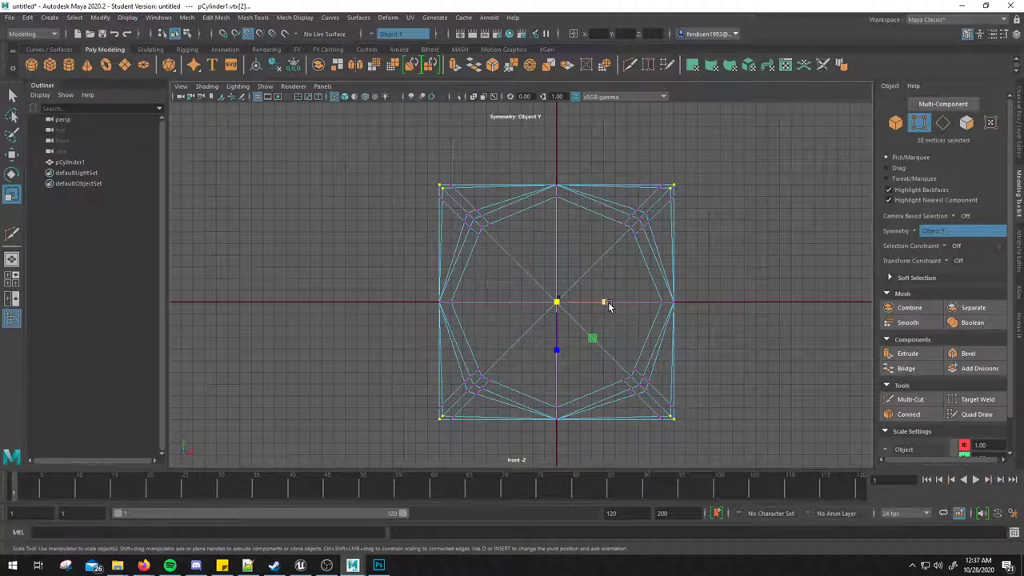
scroll(614, 361, up, 1)
alt+middle_drag(614, 356, 589, 348)
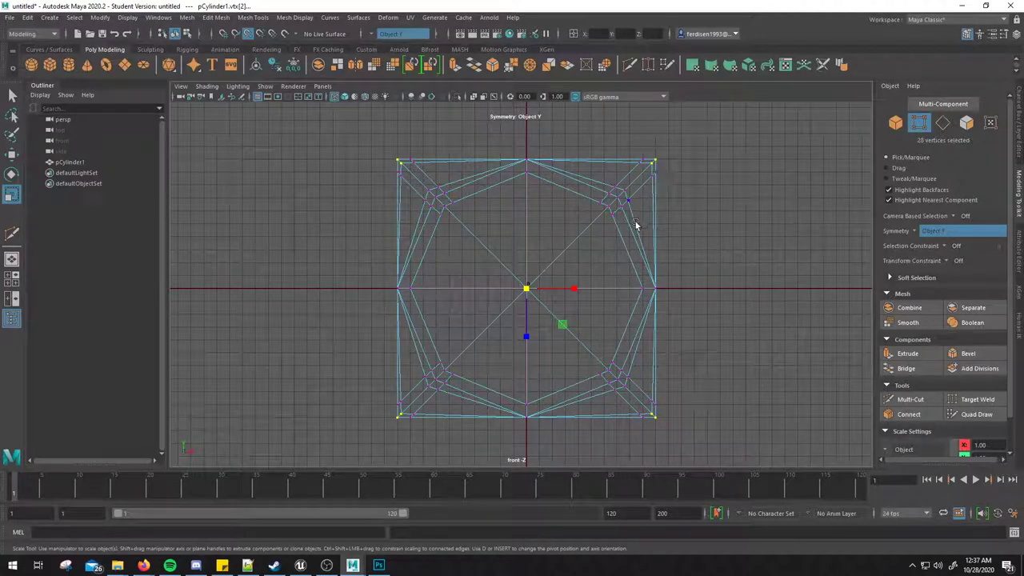
Step: Undo a trial scale of the corners and set Symmetry to Off
drag(560, 329, 565, 341)
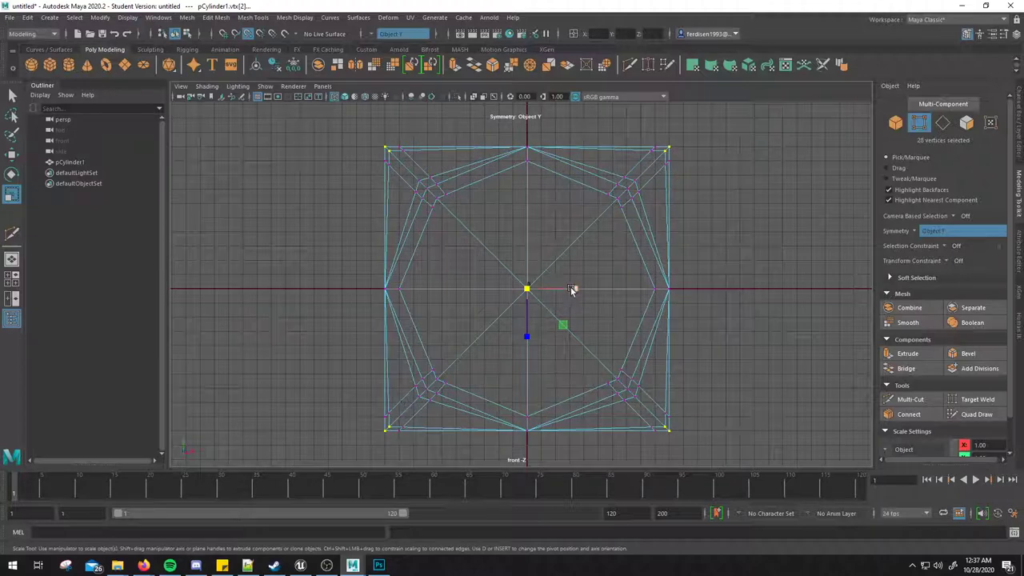
drag(573, 290, 571, 290)
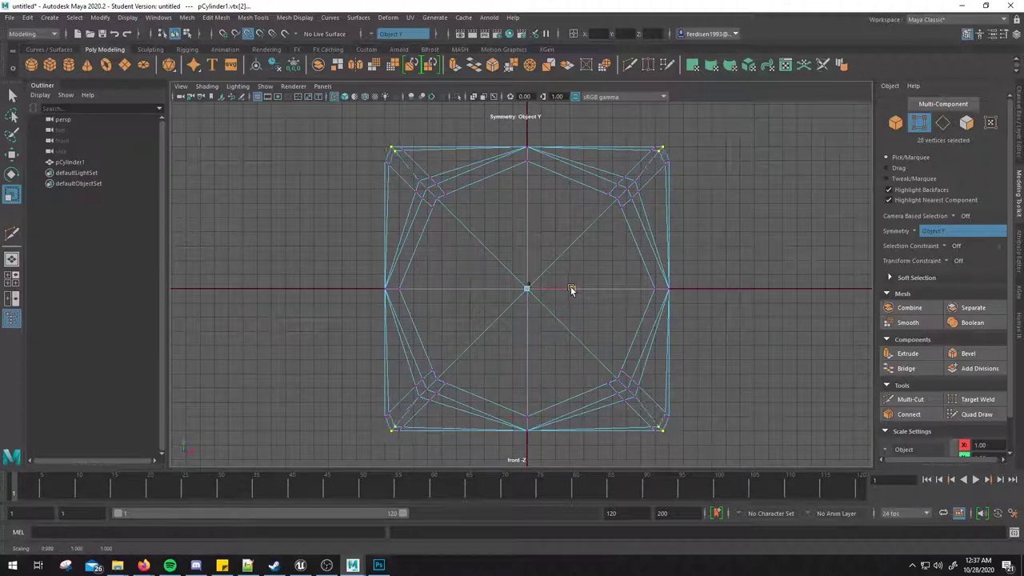
key(ctrl+z)
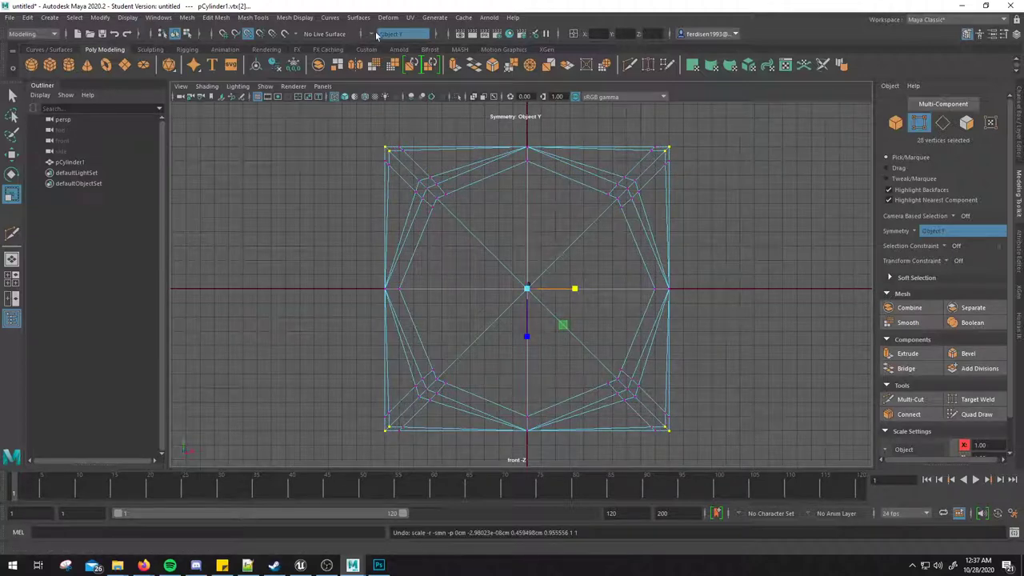
click(378, 34)
click(390, 47)
Step: Scale the corner vertices inward to about 0.964 in X and Z
drag(574, 289, 574, 292)
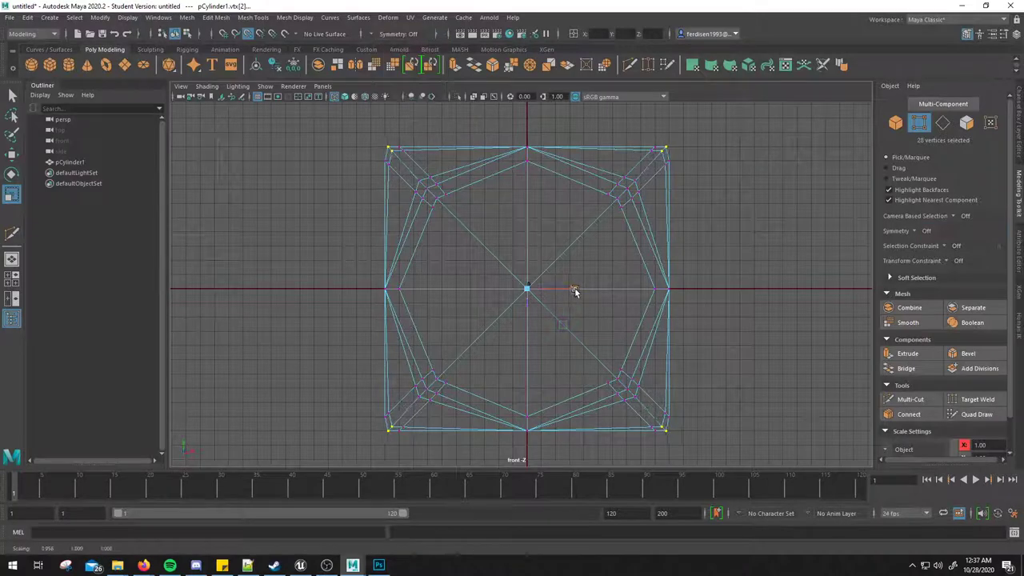
click(526, 340)
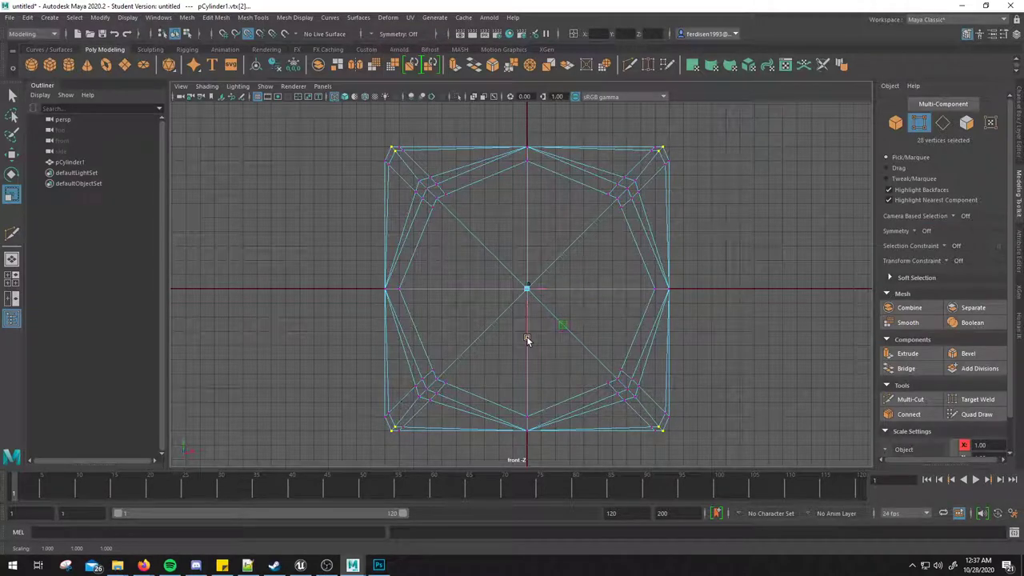
drag(527, 340, 530, 338)
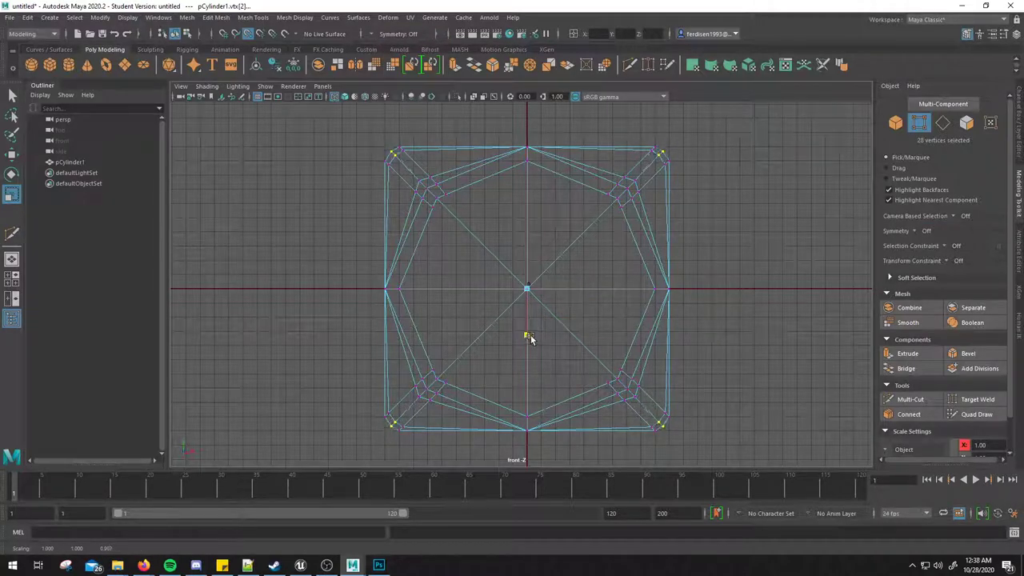
key(ctrl+z)
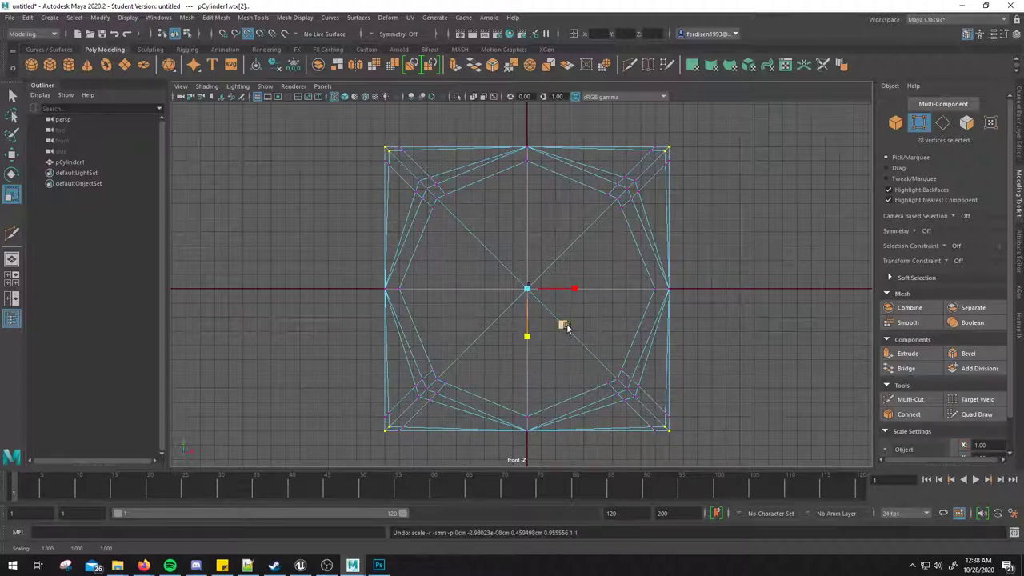
drag(565, 325, 566, 326)
key(space)
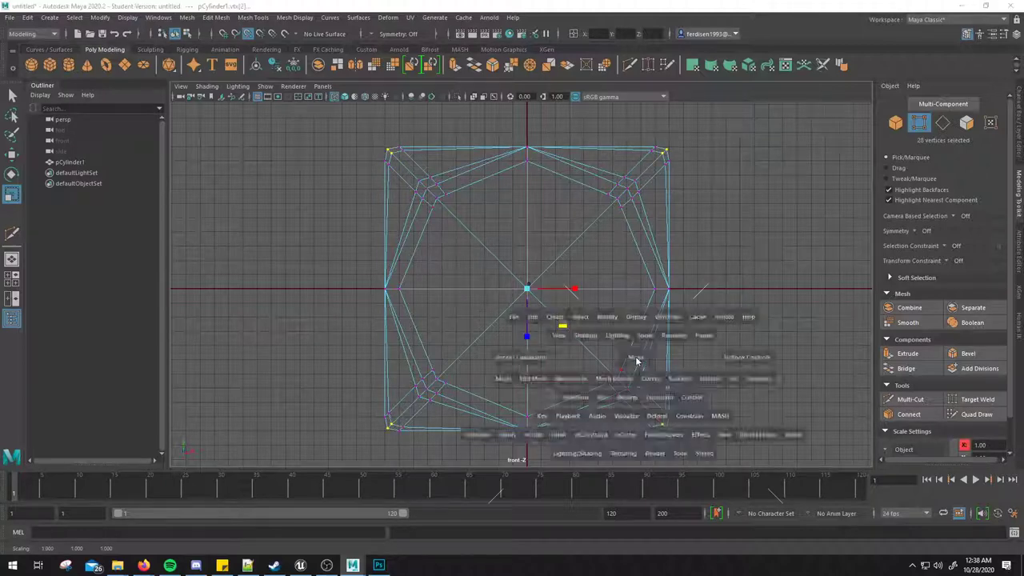
key(space)
Step: Return to Object Mode, select the cylinder and preview it smoothed
alt+drag(570, 250, 607, 232)
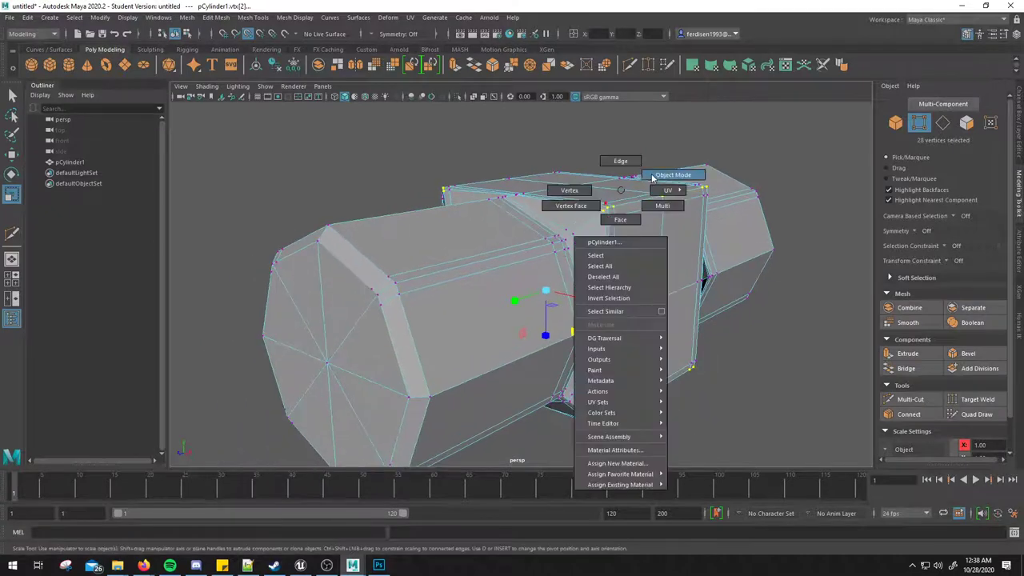
right_drag(606, 232, 690, 206)
mouse_move(689, 206)
alt+mouse_down()
mouse_move(613, 276)
mouse_move(560, 276)
mouse_move(601, 270)
mouse_move(642, 236)
mouse_move(442, 287)
mouse_move(743, 285)
mouse_move(568, 284)
alt+mouse_up()
click(596, 255)
key(3)
scroll(640, 286, up, 3)
scroll(568, 284, up, 3)
Step: Turn smooth preview off and orbit to the octagonal end cap
click(567, 276)
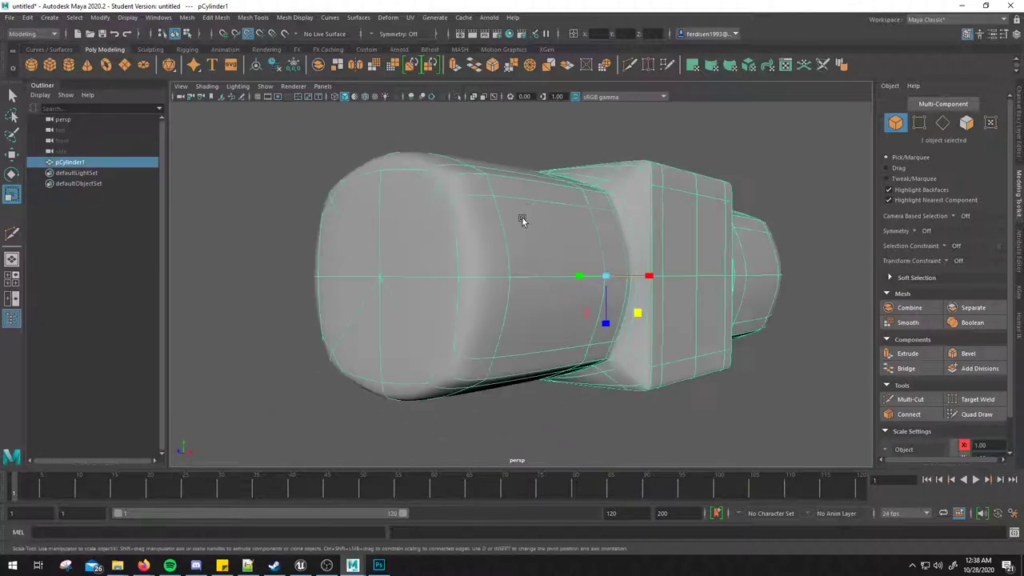
mouse_move(521, 220)
alt+mouse_down()
mouse_move(537, 281)
mouse_move(571, 281)
alt+mouse_up()
key(1)
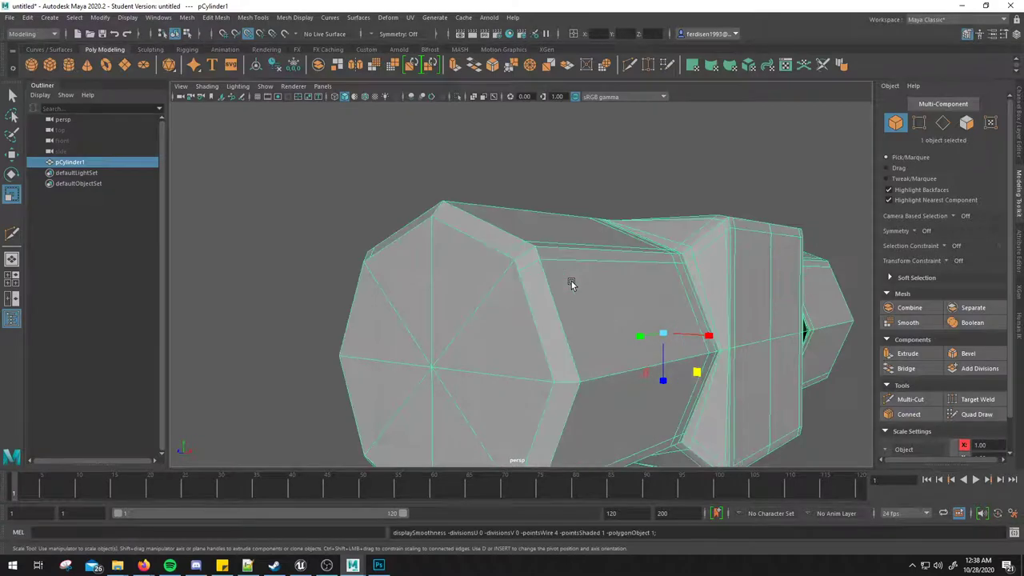
scroll(521, 279, up, 2)
scroll(512, 291, down, 1)
mouse_move(513, 292)
alt+mouse_down()
mouse_move(608, 293)
mouse_move(515, 288)
mouse_move(547, 282)
mouse_move(557, 290)
mouse_move(539, 288)
mouse_move(547, 292)
mouse_move(586, 298)
mouse_move(569, 245)
mouse_move(542, 292)
mouse_move(517, 284)
mouse_move(641, 254)
mouse_move(501, 231)
mouse_move(629, 242)
mouse_move(646, 232)
mouse_move(544, 183)
alt+mouse_up()
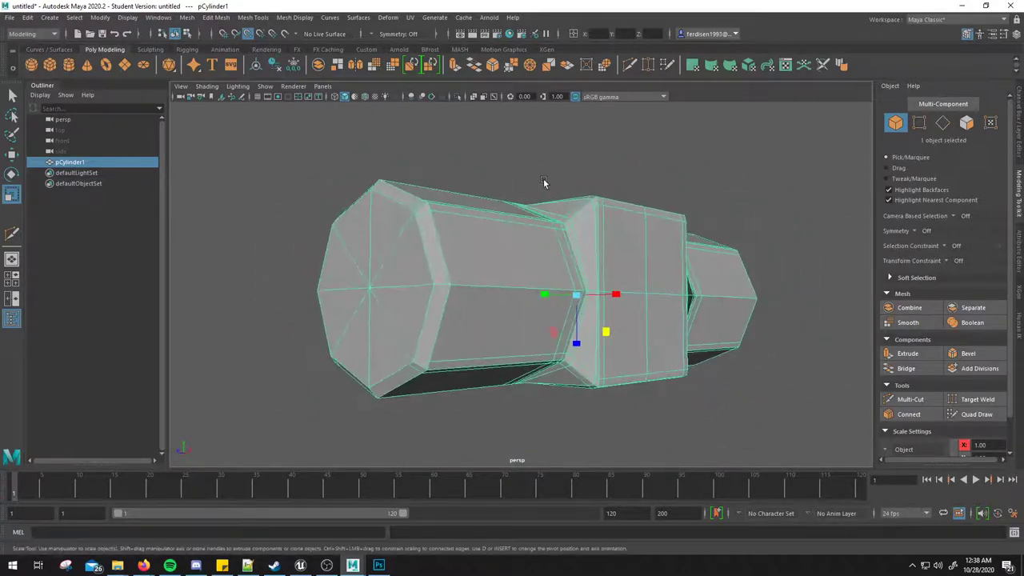
Step: Apply Mesh > Smooth to pCylinder1, inspect the denser mesh, and bring up the reference image
click(908, 323)
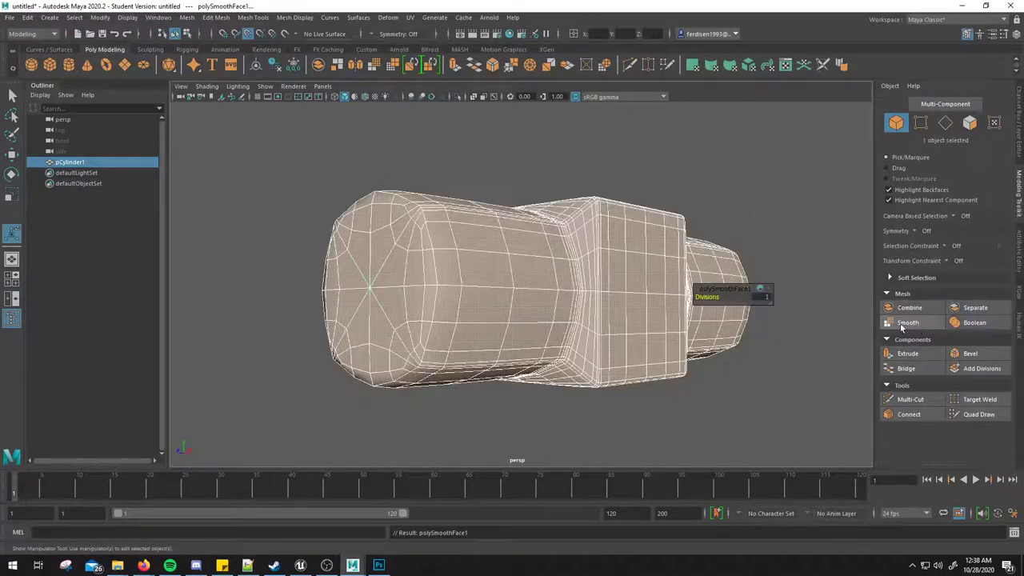
key(w)
click(642, 173)
mouse_move(643, 174)
alt+mouse_down()
mouse_move(640, 282)
mouse_move(756, 291)
mouse_move(657, 311)
mouse_move(535, 284)
mouse_move(572, 243)
mouse_move(652, 235)
mouse_move(661, 282)
mouse_move(728, 293)
mouse_move(663, 280)
alt+mouse_up()
click(577, 253)
mouse_move(576, 253)
alt+mouse_down()
mouse_move(530, 277)
mouse_move(504, 274)
mouse_move(501, 286)
mouse_move(395, 267)
mouse_move(520, 269)
mouse_move(452, 284)
mouse_move(434, 219)
alt+mouse_up()
click(604, 196)
key(alt+Tab)
key(alt+Tab)
Step: Compare with the reference image, then return to Maya and recentre the model
key(alt+Tab)
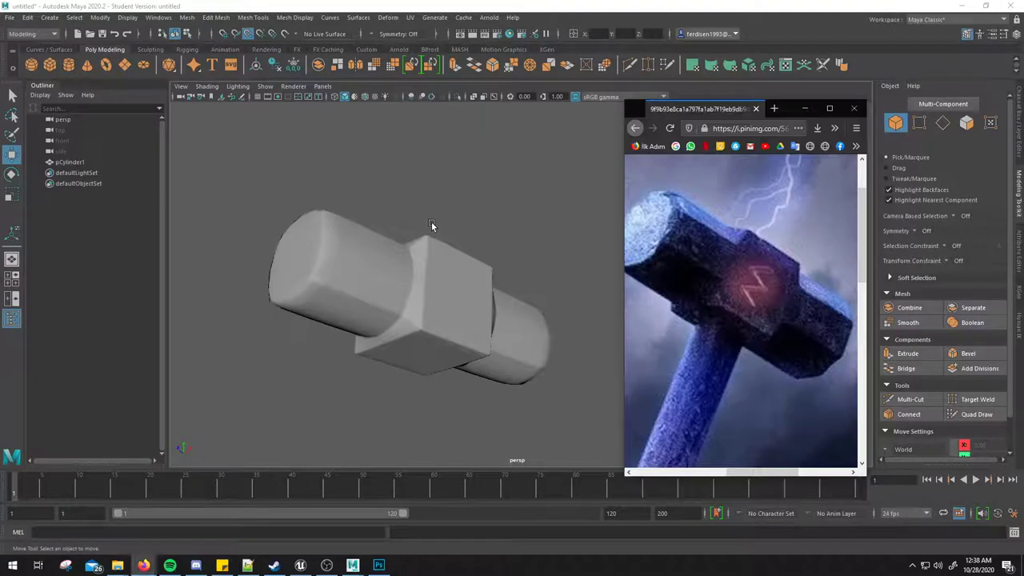
key(alt+Tab)
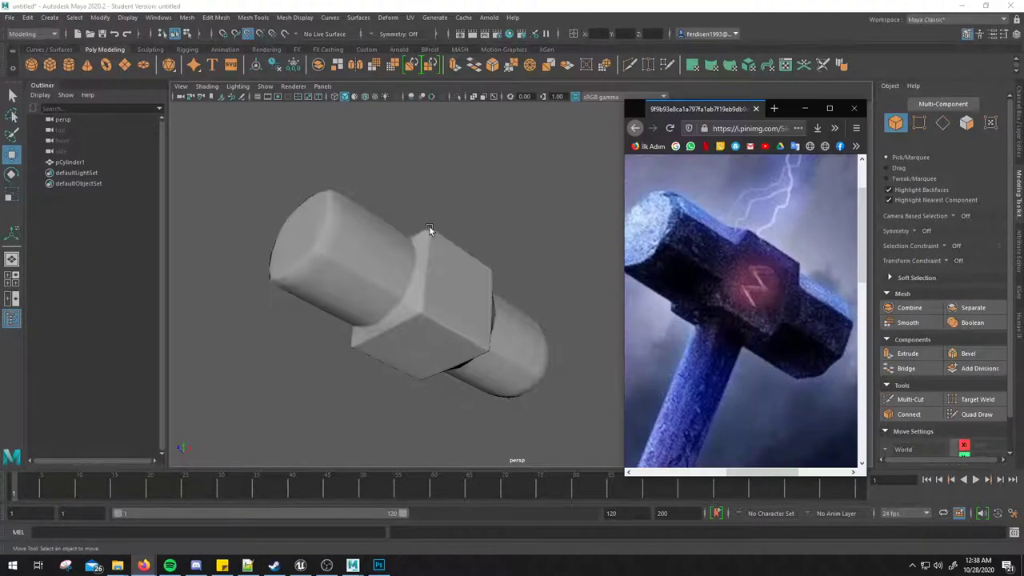
key(alt+Tab)
mouse_move(505, 247)
alt+mouse_down()
mouse_move(492, 229)
mouse_move(469, 309)
mouse_move(373, 218)
mouse_move(355, 182)
mouse_move(386, 141)
alt+mouse_up()
key(alt+Tab)
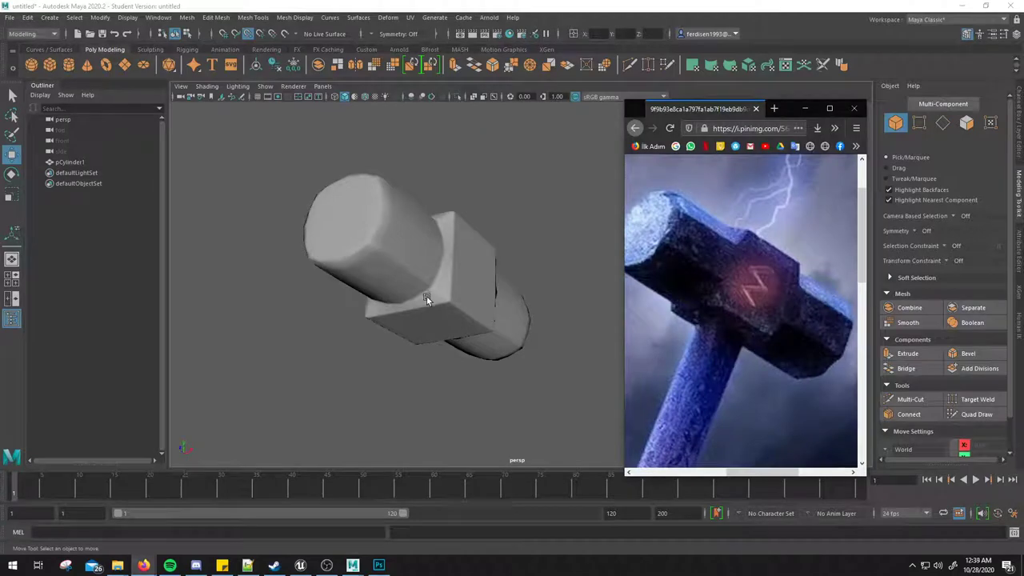
key(alt+Tab)
alt+drag(380, 256, 431, 289)
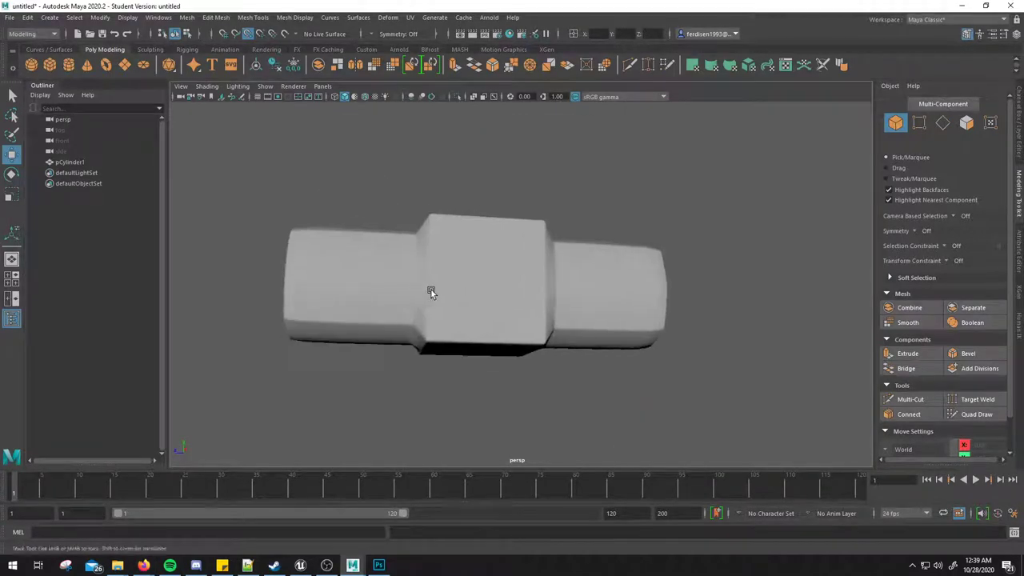
alt+middle_drag(431, 290, 496, 292)
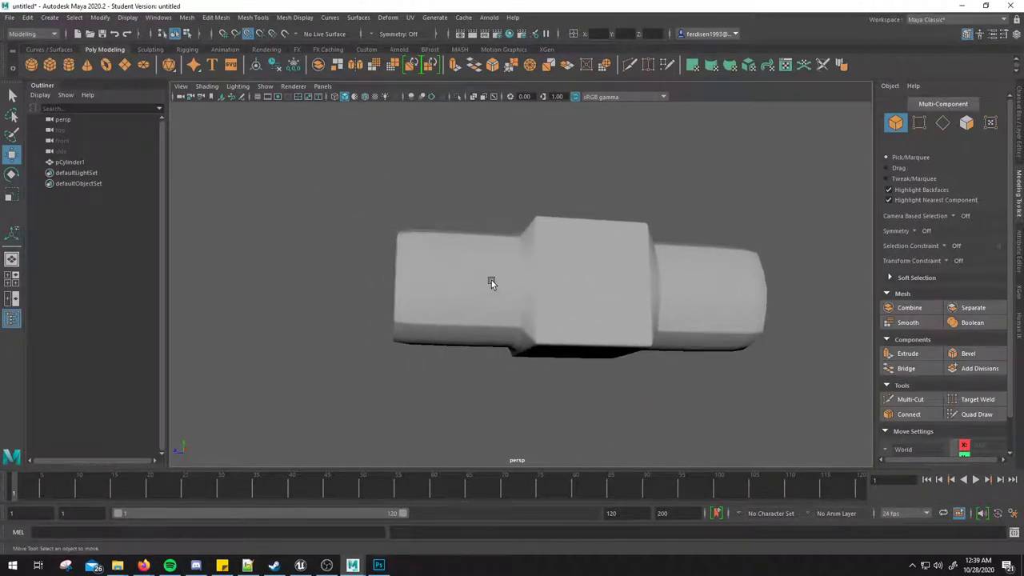
Step: Select the cylinder, show its unsmoothed base cage, and view it side-on
click(491, 280)
key(1)
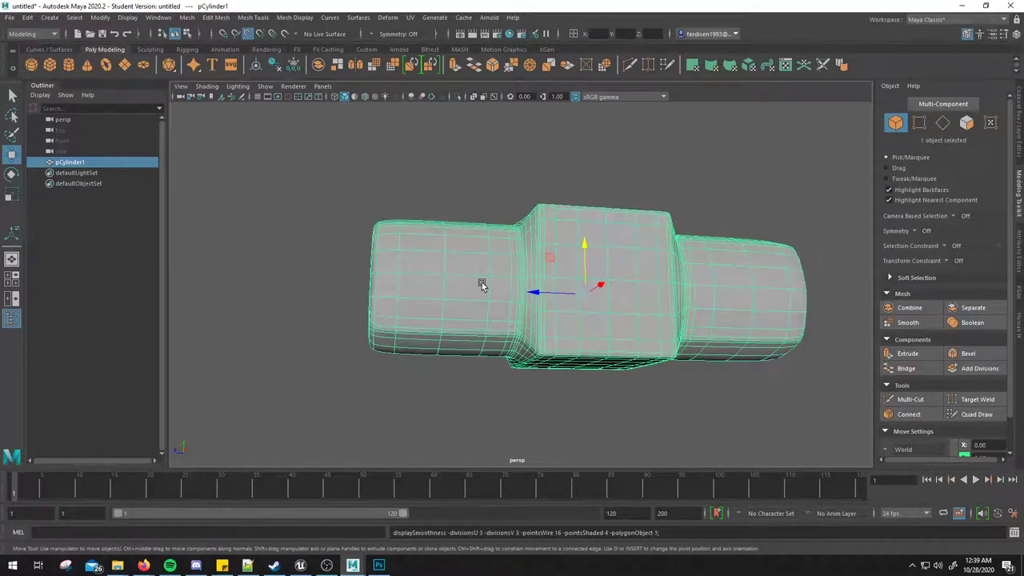
scroll(481, 283, up, 2)
mouse_move(481, 283)
alt+mouse_down()
mouse_move(599, 318)
mouse_move(551, 315)
mouse_move(660, 284)
alt+mouse_up()
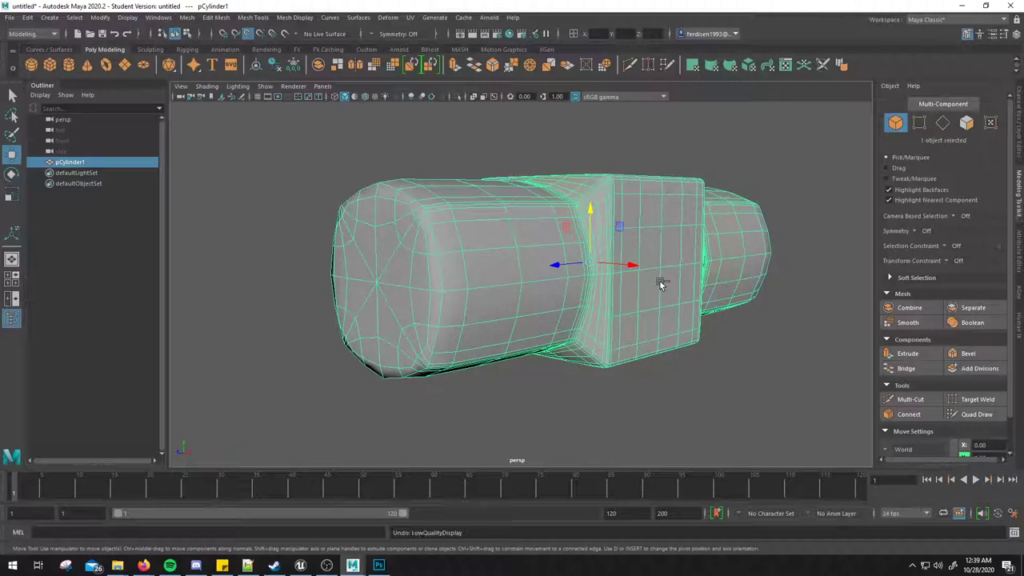
key(ctrl+z)
key(ctrl+z)
key(ctrl+z)
key(ctrl+z)
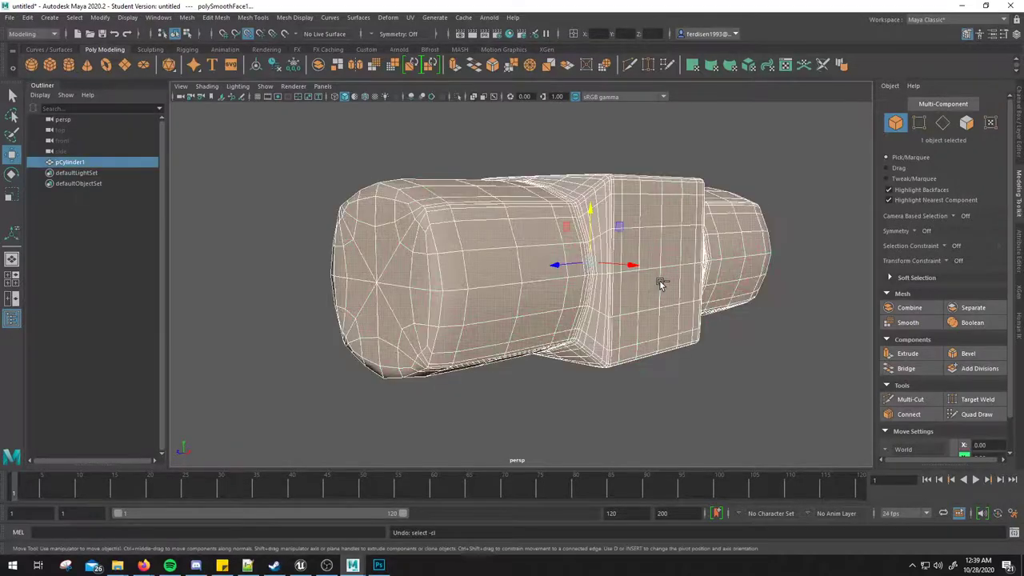
key(ctrl+z)
alt+drag(660, 284, 551, 291)
scroll(506, 286, up, 3)
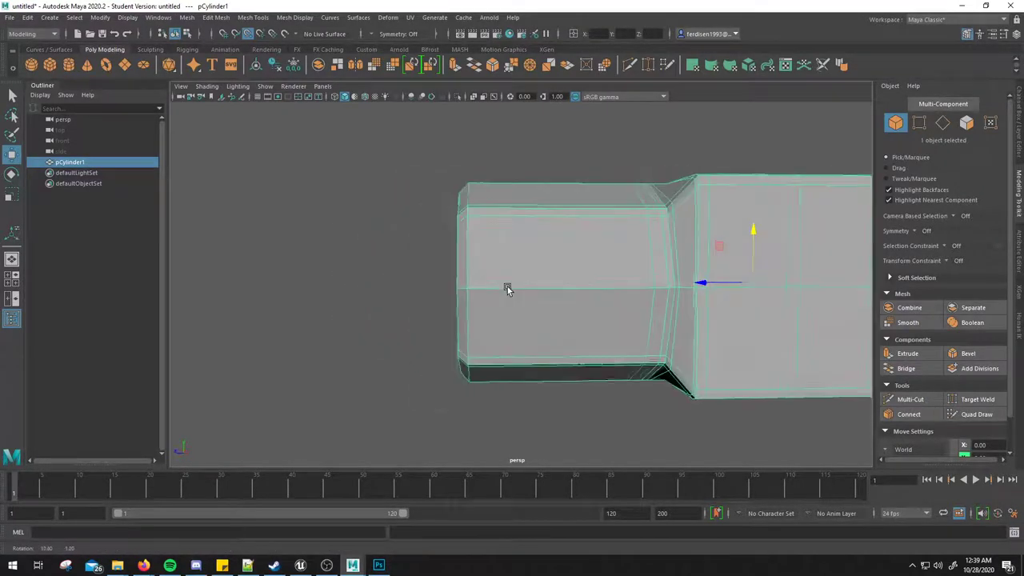
scroll(509, 286, up, 1)
Step: Toggle smooth preview on and off while tumbling around the end cap
mouse_move(464, 302)
alt+mouse_down()
mouse_move(521, 281)
mouse_move(536, 294)
alt+mouse_up()
key(3)
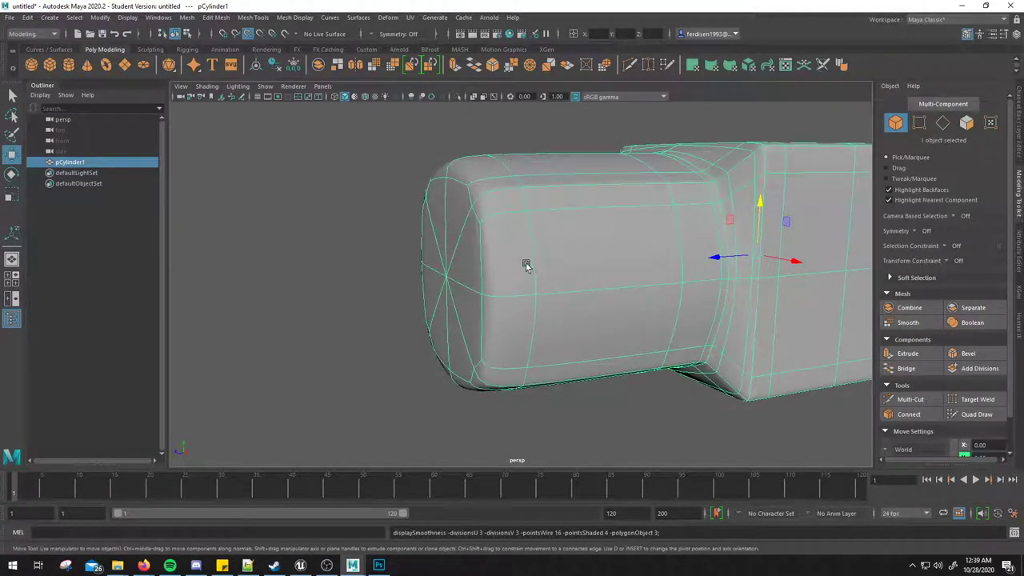
key(1)
mouse_move(518, 245)
alt+mouse_down()
mouse_move(525, 263)
mouse_move(646, 129)
alt+mouse_up()
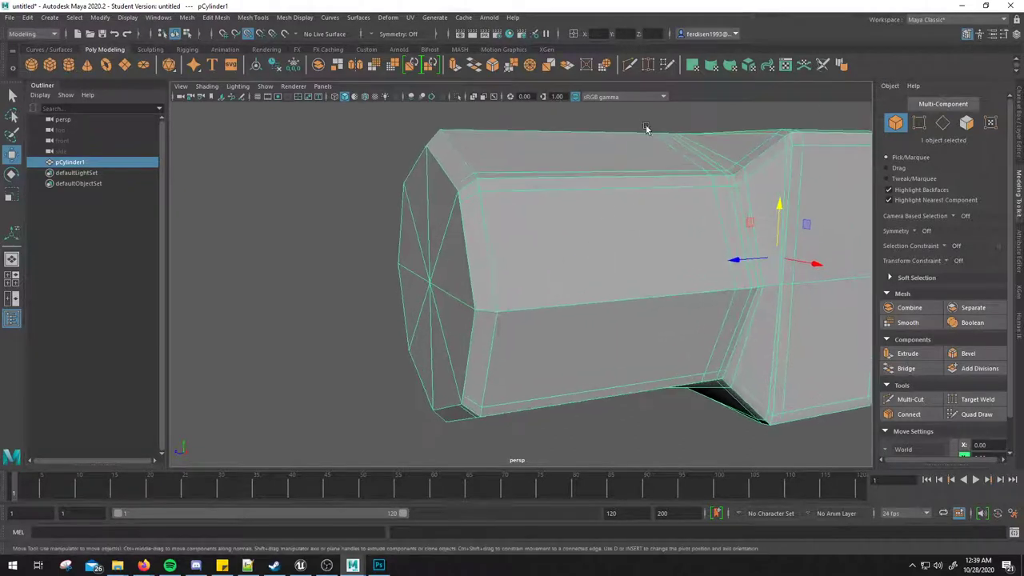
alt+drag(570, 213, 623, 97)
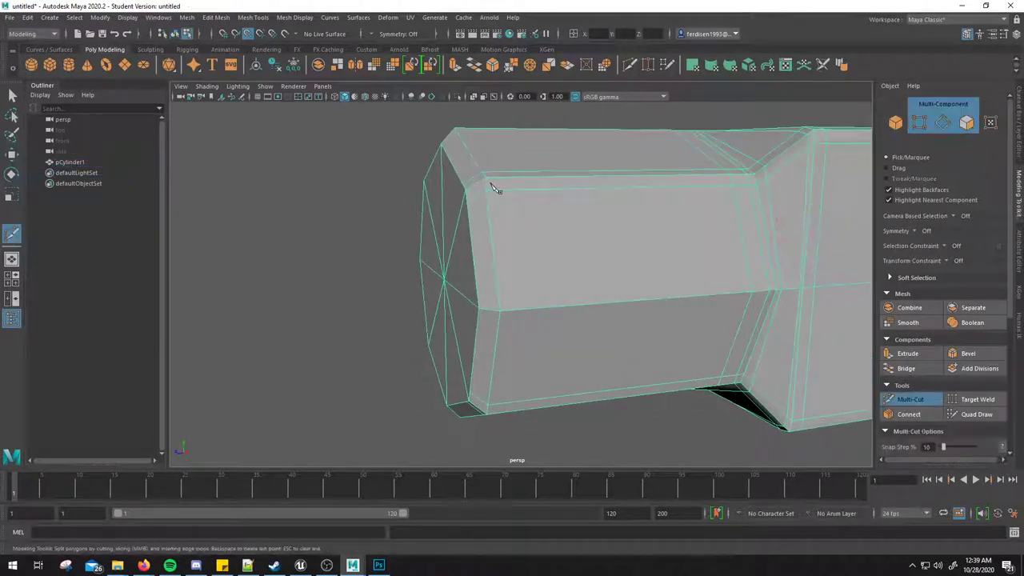
Step: Set Symmetry to Object Y and start Multi-Cut, moving close to the mesh end
right_drag(518, 160, 495, 151)
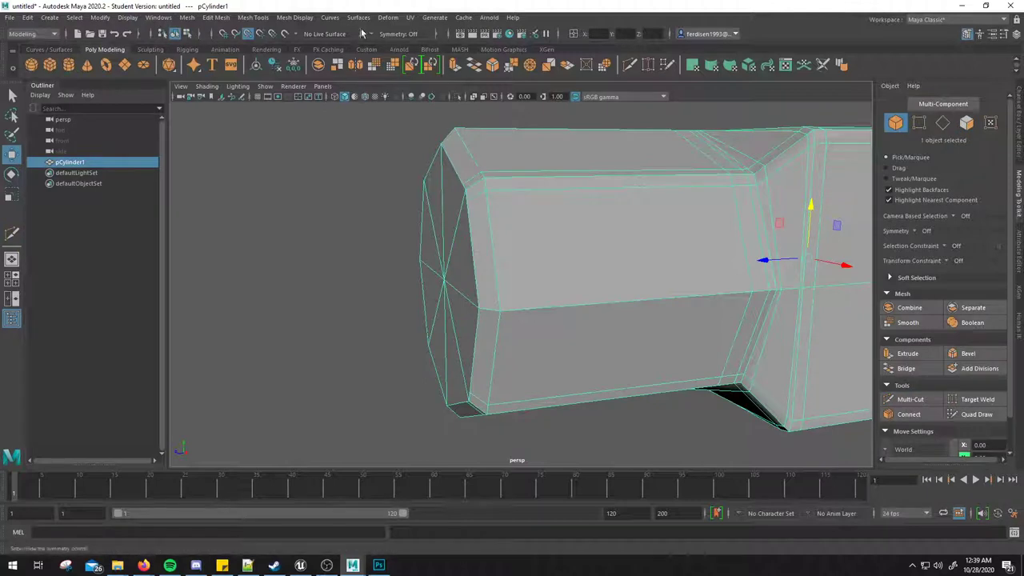
click(400, 34)
click(400, 63)
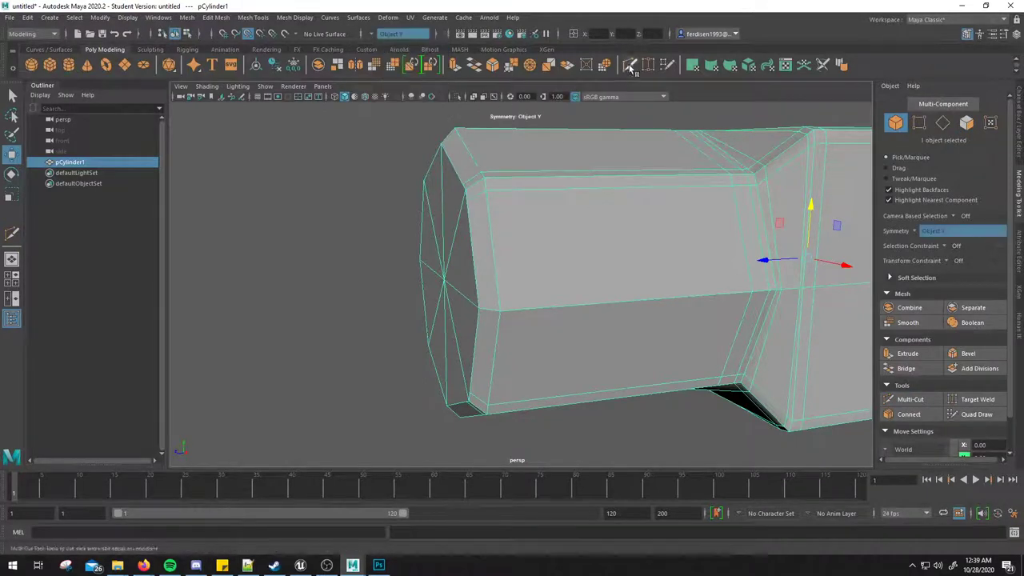
click(910, 398)
mouse_move(652, 256)
alt+mouse_down()
mouse_move(404, 224)
mouse_move(390, 236)
alt+mouse_up()
alt+right_drag(389, 236, 722, 263)
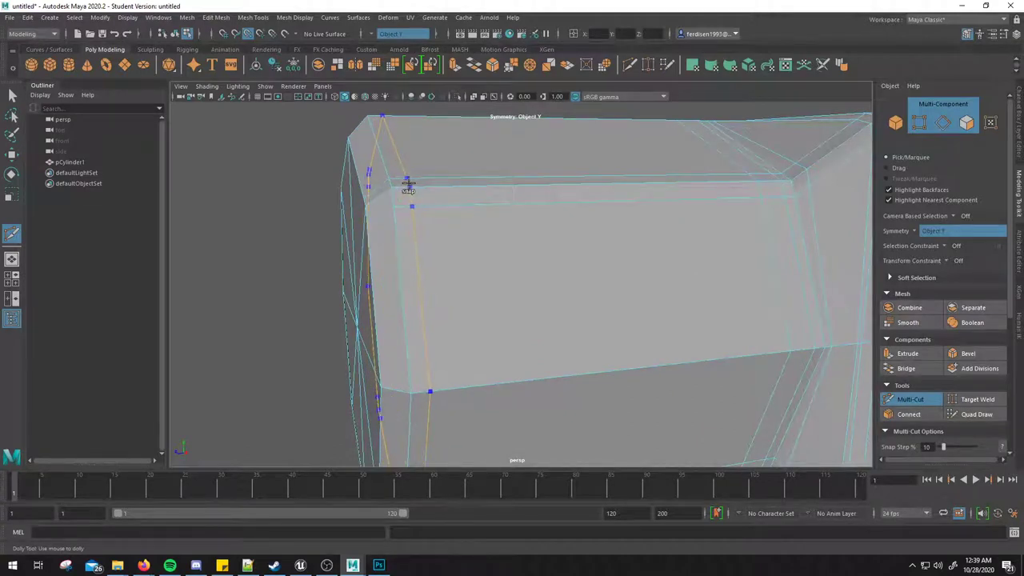
Step: Cut a new edge loop near the end cap, checking it with smooth preview
click(411, 207)
key(3)
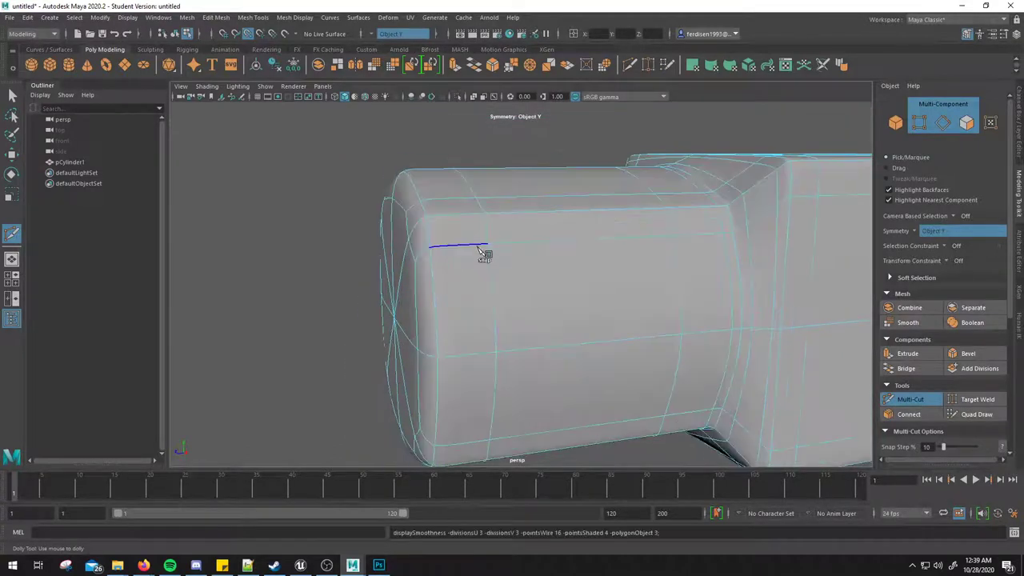
key(1)
key(2)
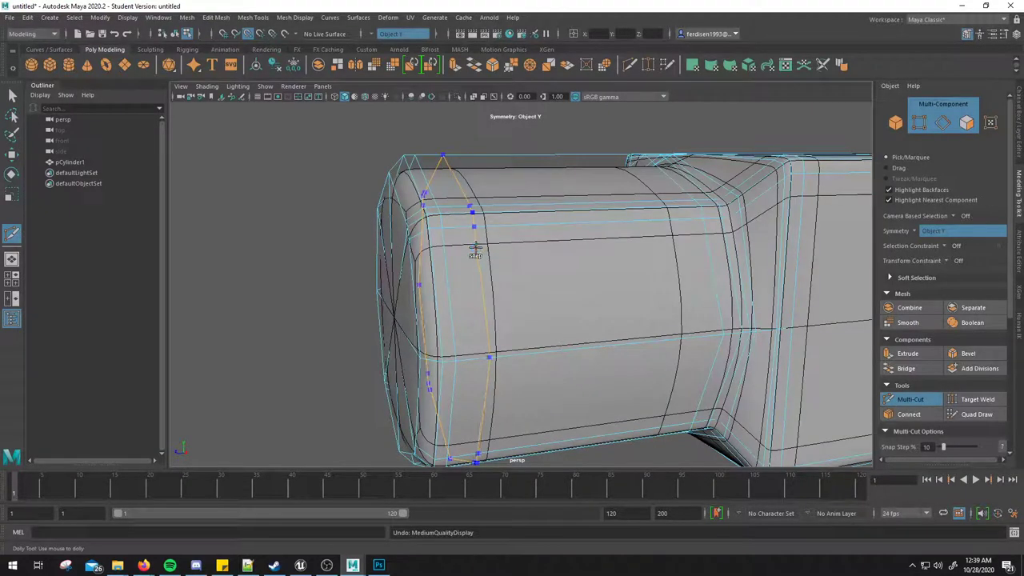
ctrl+click(475, 250)
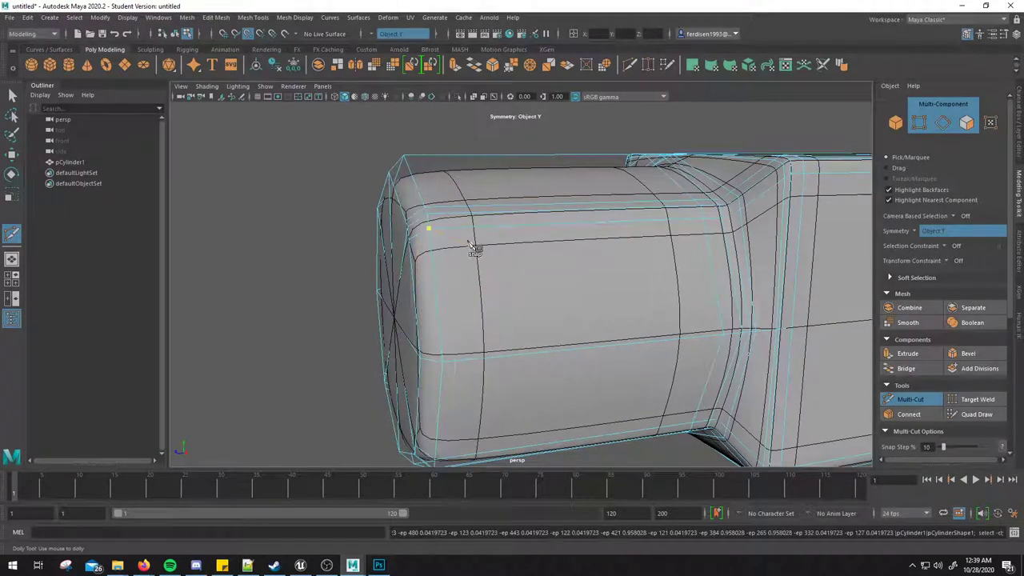
ctrl+click(417, 154)
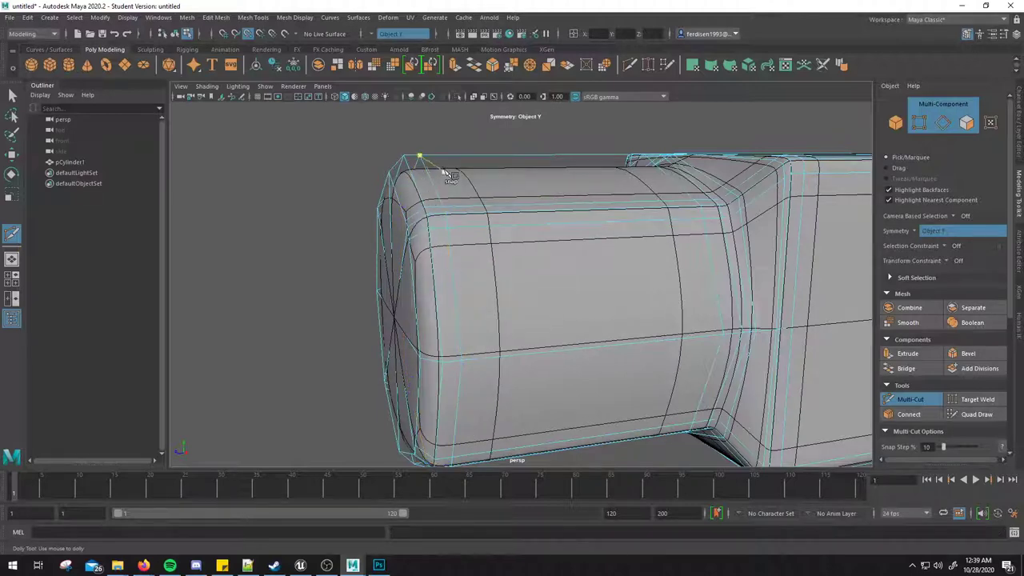
Step: Inspect the mesh from the end, front and below with smooth preview off
mouse_move(415, 181)
alt+mouse_down()
mouse_move(531, 296)
mouse_move(562, 281)
mouse_move(635, 320)
mouse_move(600, 313)
mouse_move(560, 327)
mouse_move(592, 304)
mouse_move(549, 299)
alt+mouse_up()
mouse_move(549, 299)
alt+right_down()
mouse_move(542, 293)
mouse_move(472, 365)
alt+right_up()
mouse_move(472, 365)
alt+mouse_down()
mouse_move(574, 347)
mouse_move(483, 359)
mouse_move(400, 270)
mouse_move(481, 300)
mouse_move(473, 249)
alt+mouse_up()
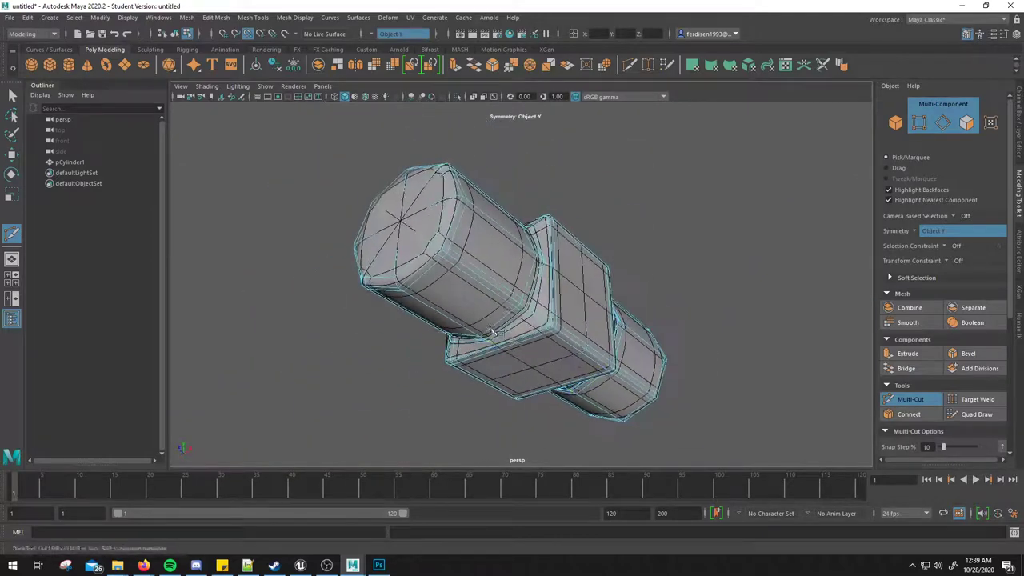
alt+right_drag(472, 248, 468, 240)
key(1)
alt+drag(469, 240, 435, 165)
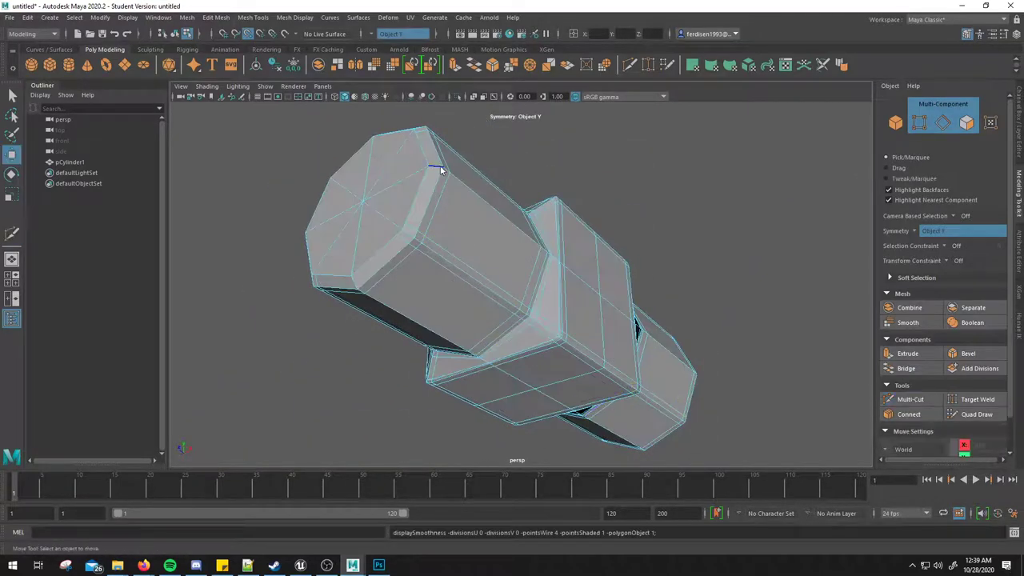
Step: Exit Multi-Cut, select the cylinder and orbit around the faceted mesh
key(w)
click(430, 253)
scroll(440, 272, up, 3)
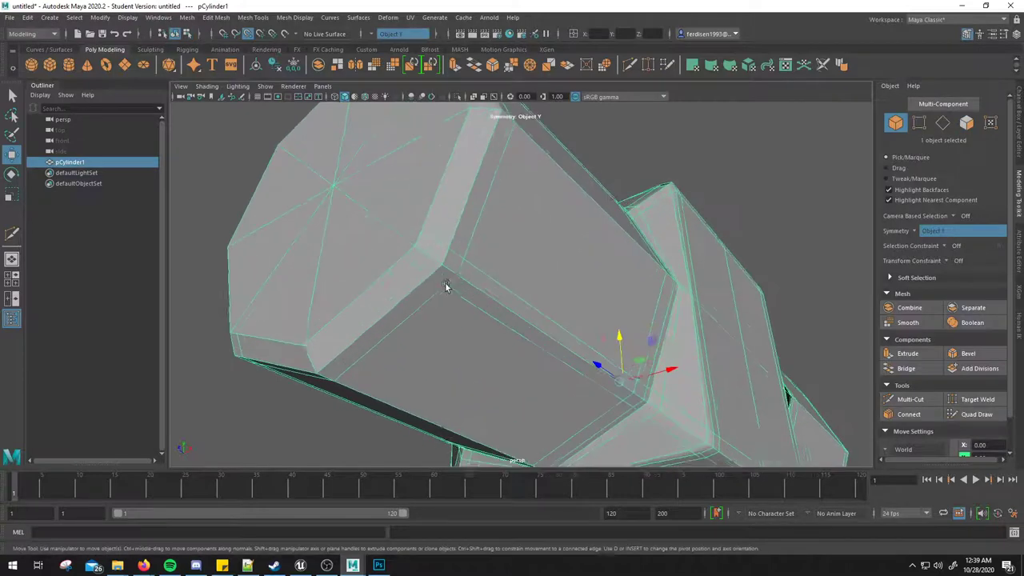
scroll(468, 296, up, 1)
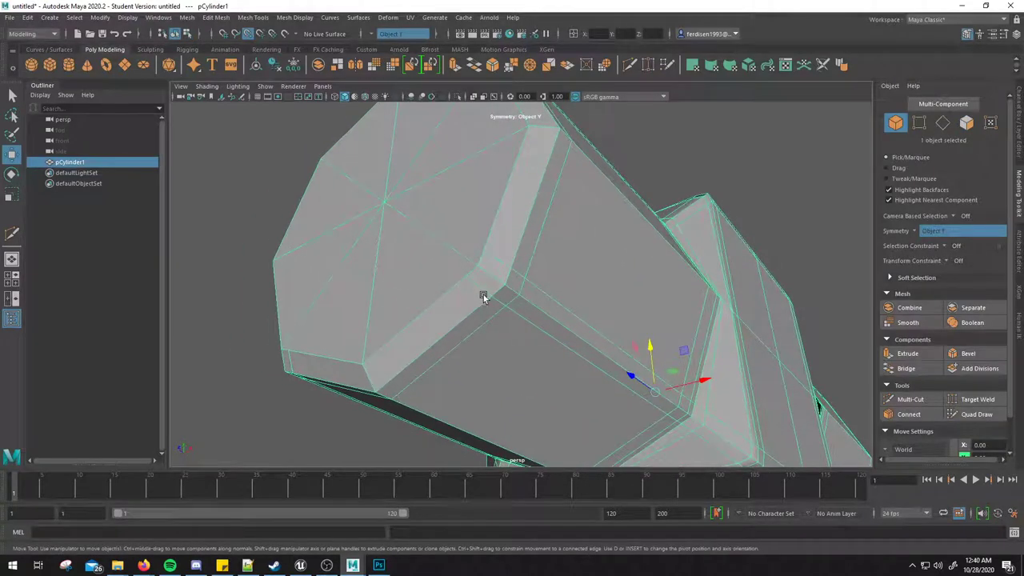
scroll(484, 295, down, 5)
mouse_move(508, 302)
alt+mouse_down()
mouse_move(523, 325)
mouse_move(457, 245)
mouse_move(669, 227)
alt+mouse_up()
Step: Inspect the cylinder from lower angles, toggling its selection
click(670, 226)
click(520, 339)
alt+drag(520, 339, 506, 320)
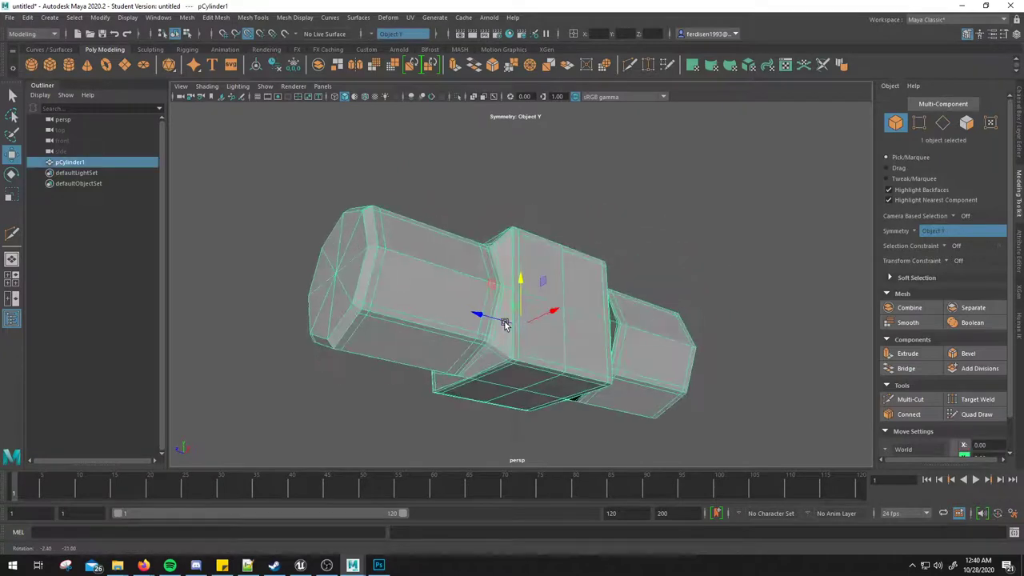
click(520, 204)
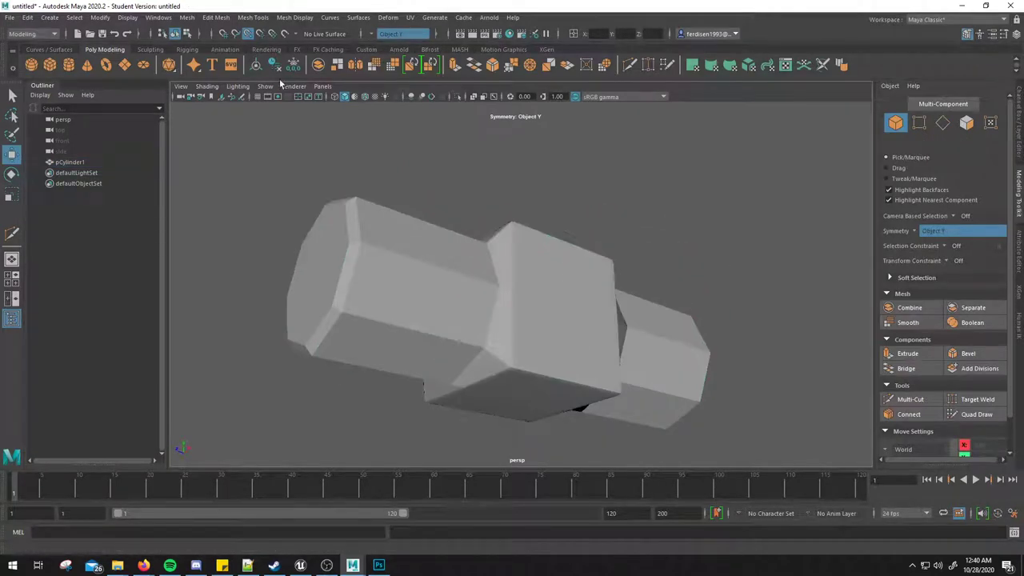
mouse_move(475, 227)
alt+mouse_down()
mouse_move(513, 226)
mouse_move(532, 308)
mouse_move(555, 253)
mouse_move(587, 275)
mouse_move(471, 174)
alt+mouse_up()
click(470, 175)
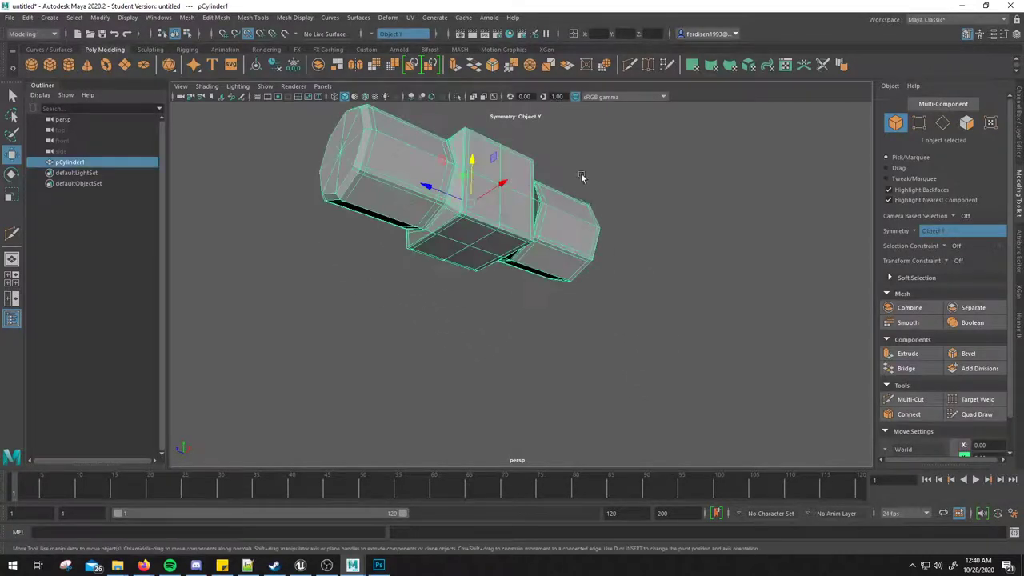
mouse_move(581, 176)
alt+mouse_down()
mouse_move(491, 195)
mouse_move(484, 264)
mouse_move(471, 227)
alt+mouse_up()
click(520, 361)
scroll(520, 195, up, 2)
Step: Select the hammer-head cylinder and open the Mesh Display menu for edge shading
click(381, 180)
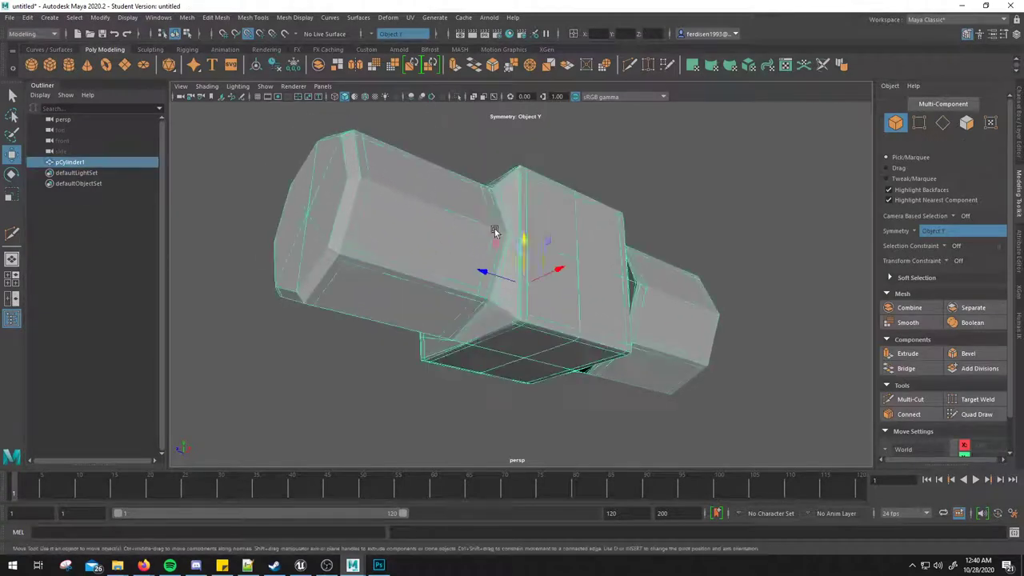
click(664, 167)
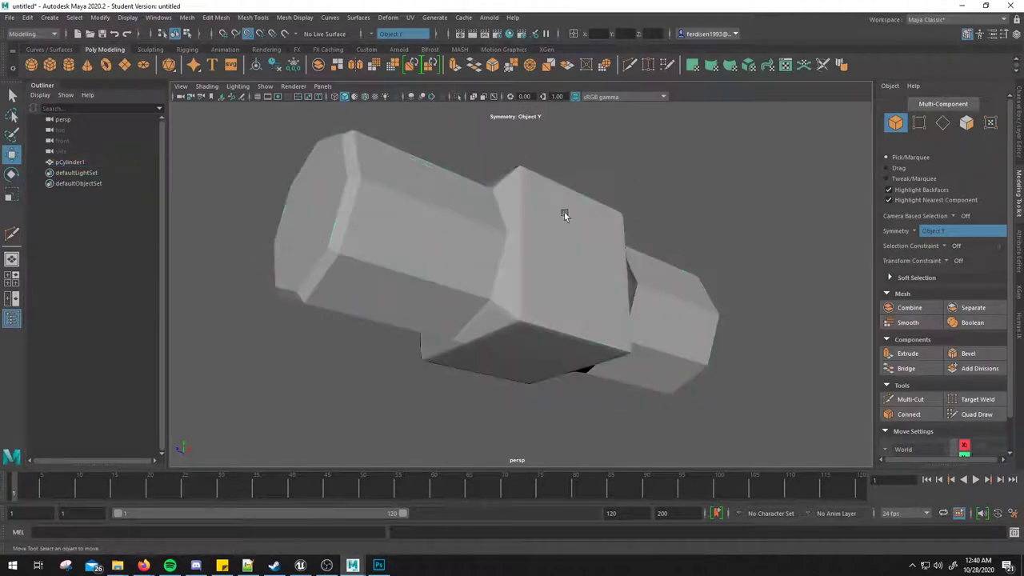
click(523, 212)
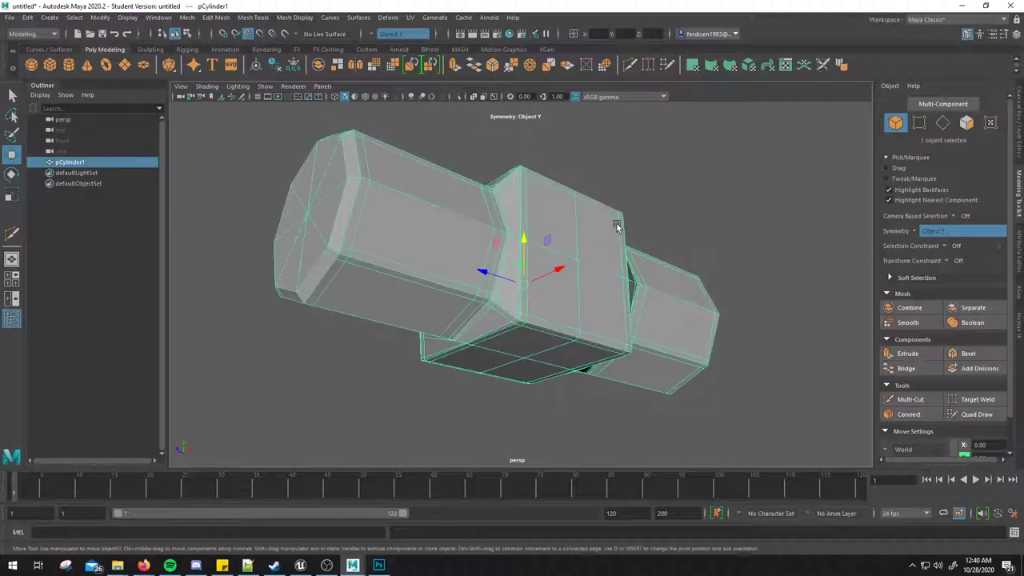
click(629, 228)
click(543, 257)
click(649, 159)
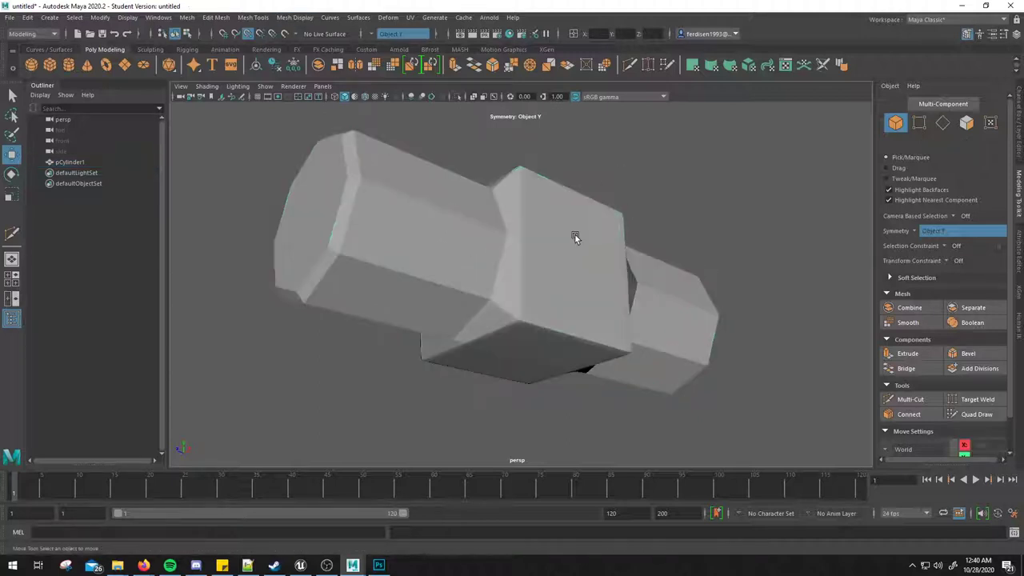
click(575, 236)
ctrl+click(472, 227)
click(519, 241)
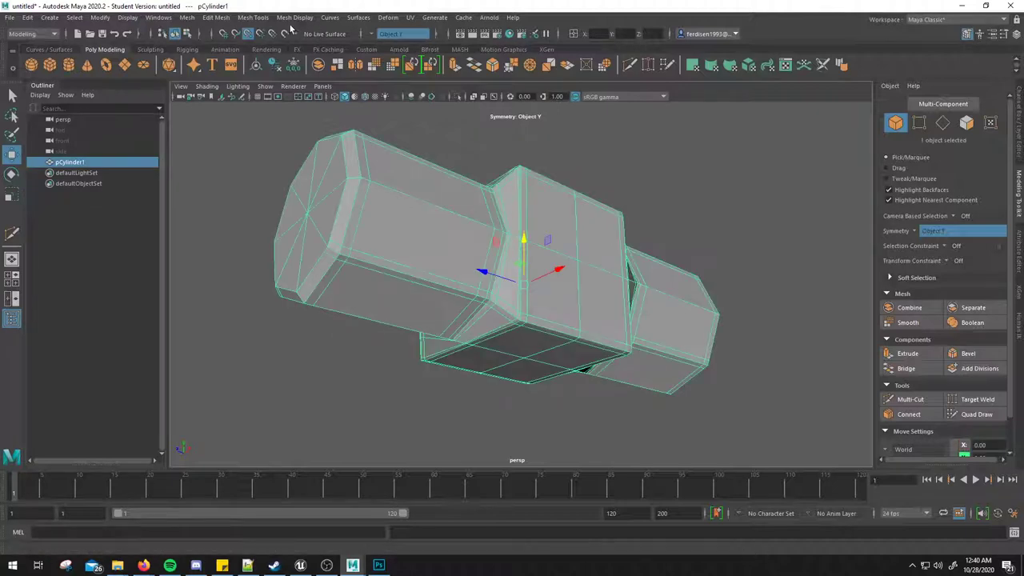
click(241, 19)
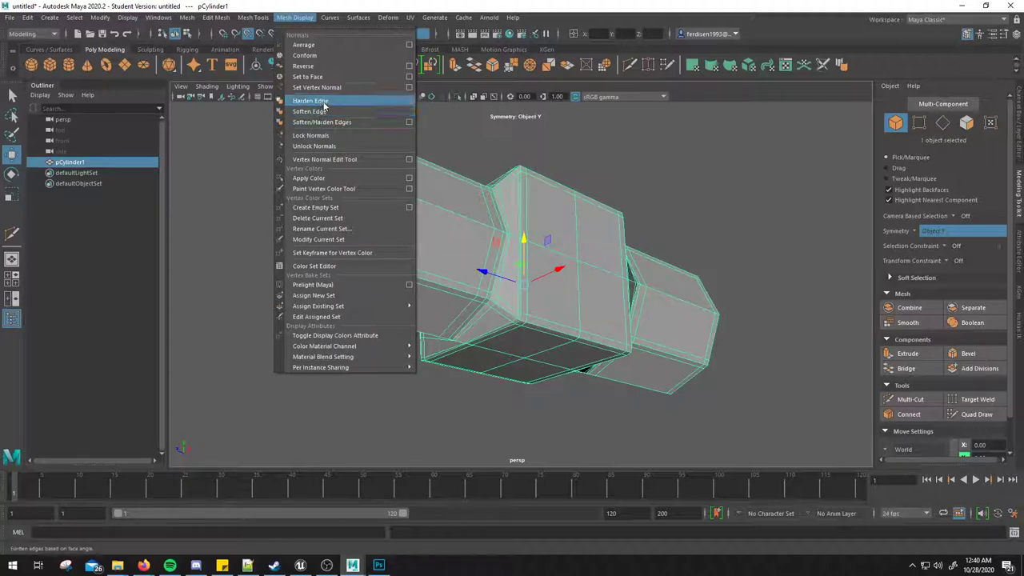
Step: Apply Harden Edge to the cylinder and inspect the hard shading
click(324, 104)
click(730, 178)
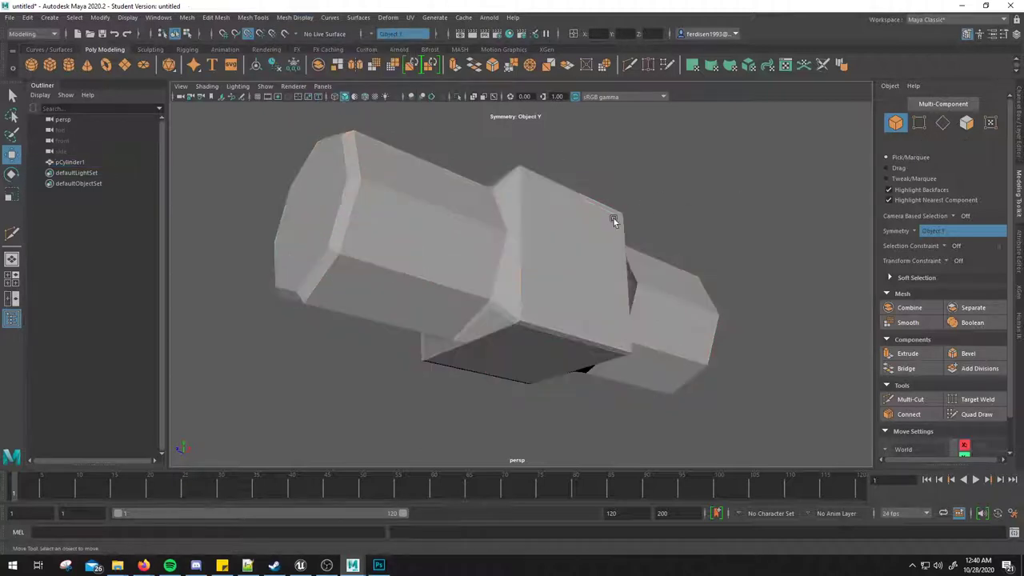
alt+drag(613, 221, 549, 245)
mouse_move(549, 245)
alt+right_down()
mouse_move(641, 257)
mouse_move(664, 241)
mouse_move(669, 219)
alt+right_up()
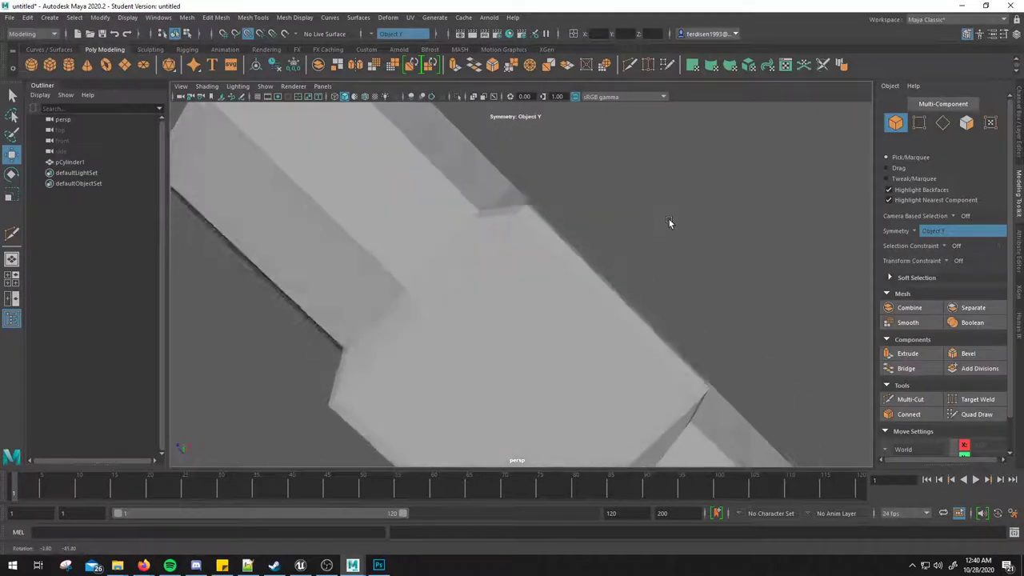
mouse_move(669, 219)
alt+mouse_down()
mouse_move(732, 238)
mouse_move(647, 262)
mouse_move(652, 300)
alt+mouse_up()
mouse_move(652, 299)
alt+right_down()
mouse_move(651, 336)
mouse_move(648, 296)
mouse_move(584, 300)
alt+right_up()
mouse_move(583, 301)
alt+mouse_down()
mouse_move(571, 291)
mouse_move(581, 266)
alt+mouse_up()
Step: Apply Mesh Display > Soften Edge to the hammer-head cylinder
click(584, 220)
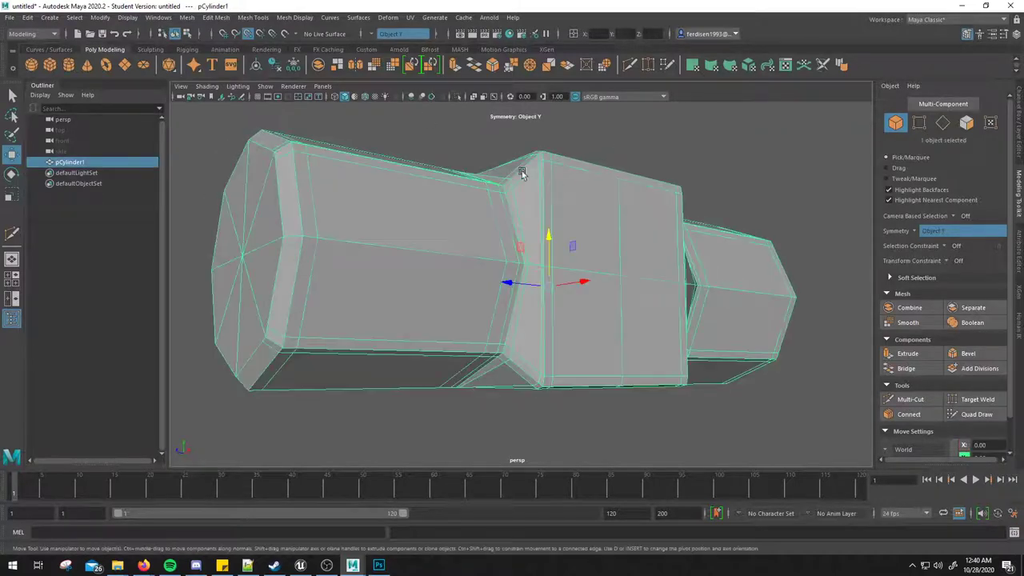
click(294, 17)
click(307, 111)
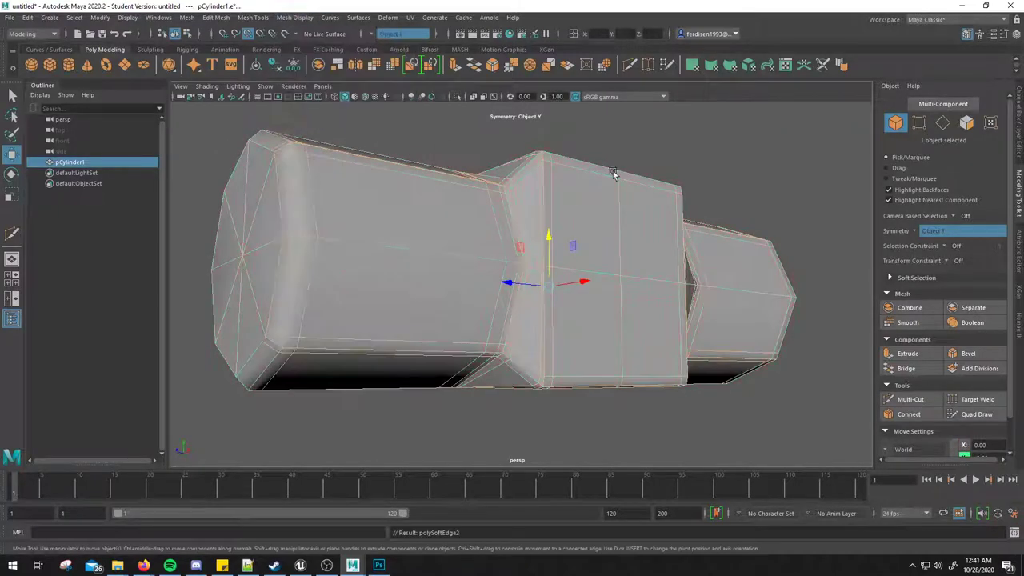
click(616, 176)
mouse_move(625, 191)
alt+mouse_down()
mouse_move(560, 222)
mouse_move(553, 201)
mouse_move(519, 217)
mouse_move(567, 238)
mouse_move(499, 212)
mouse_move(440, 226)
mouse_move(409, 212)
mouse_move(434, 226)
mouse_move(443, 190)
mouse_move(574, 153)
alt+mouse_up()
Step: Check the smooth shading, then show the four-view layout
click(499, 213)
click(574, 153)
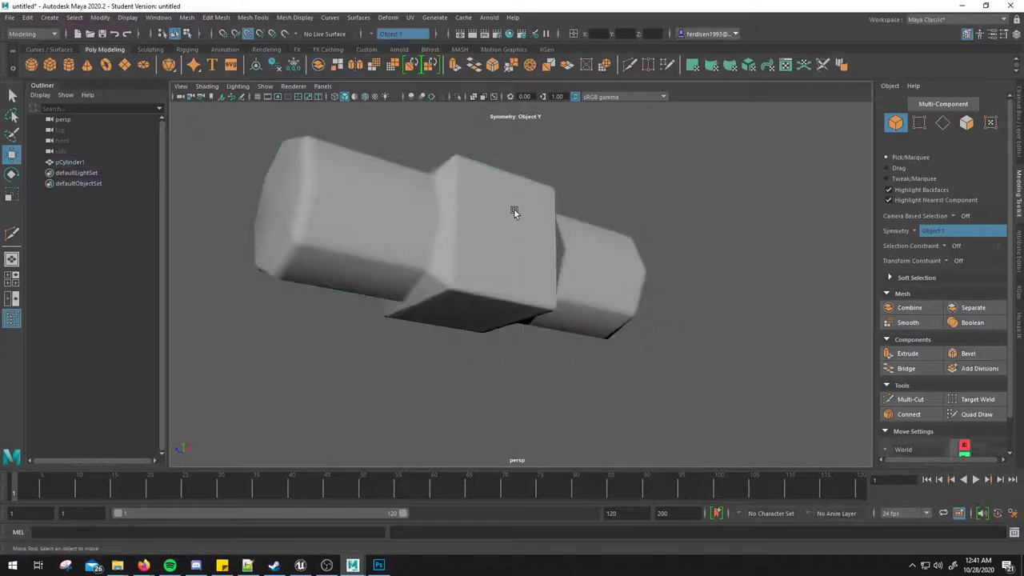
mouse_move(515, 210)
alt+mouse_down()
mouse_move(485, 193)
mouse_move(466, 207)
mouse_move(534, 231)
alt+mouse_up()
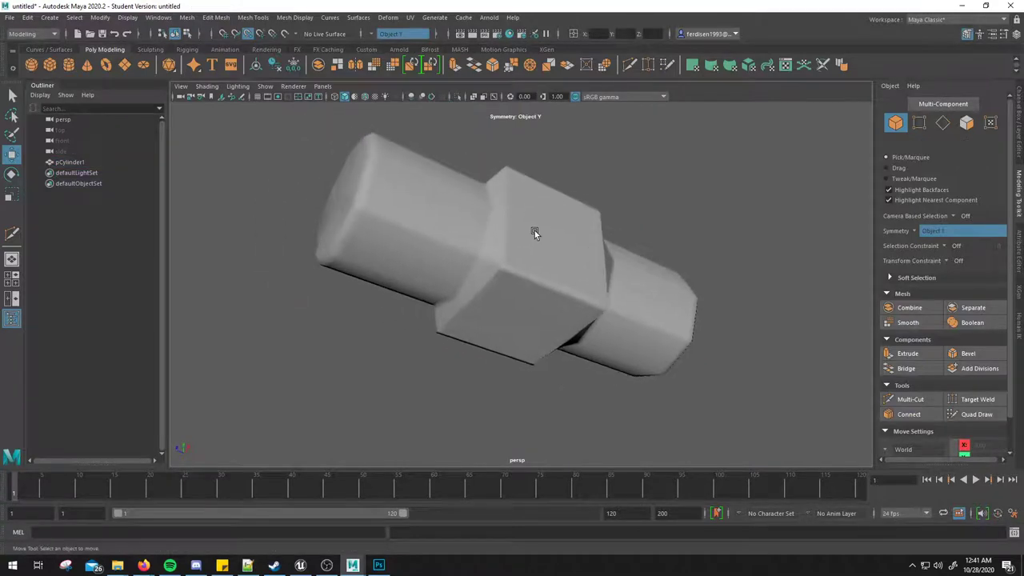
key(space)
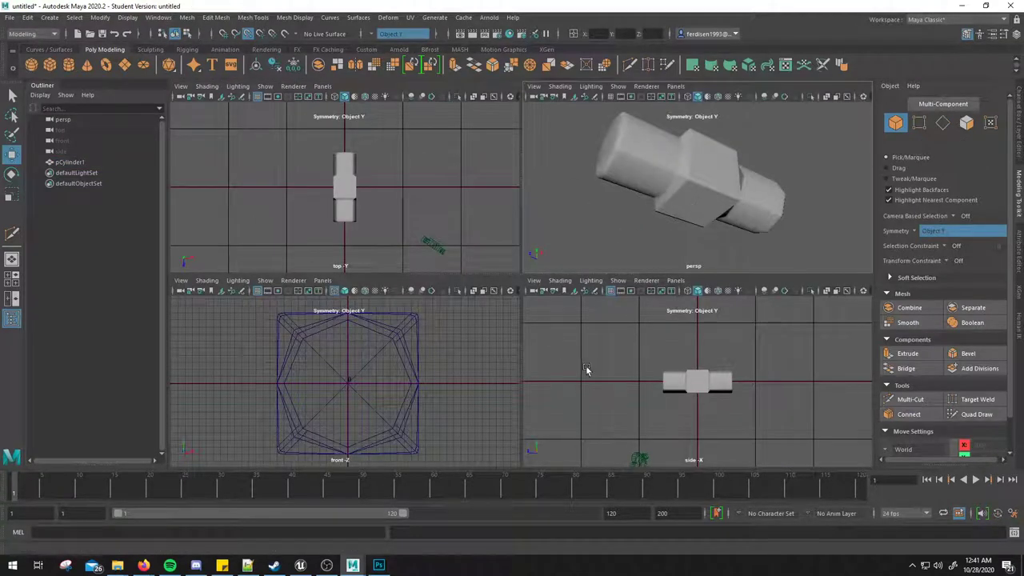
Step: Maximize the side view, frame the hammer head, and set Symmetry to Off
alt+middle_drag(711, 390, 703, 340)
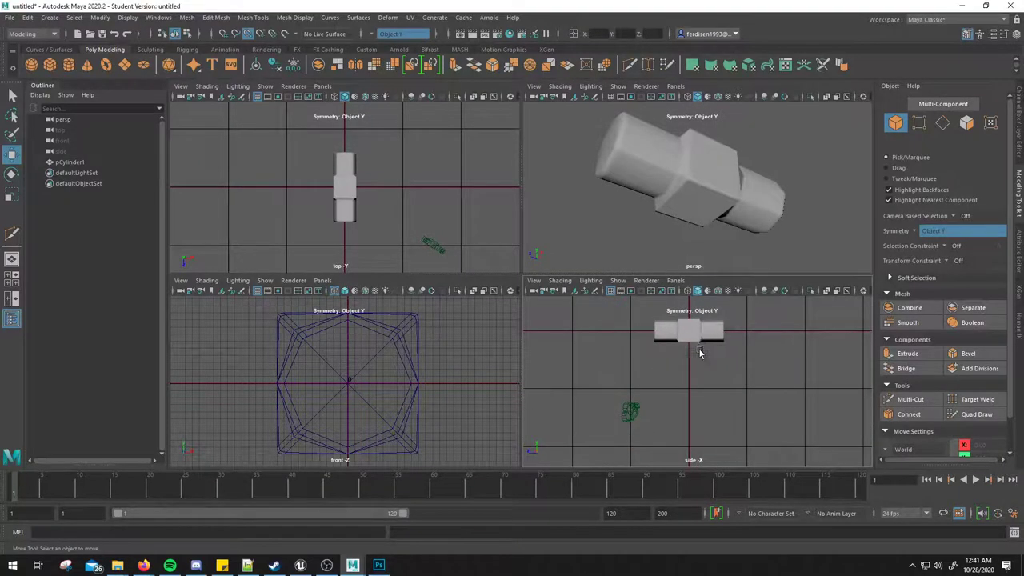
key(space)
scroll(597, 278, up, 2)
alt+middle_drag(474, 211, 498, 272)
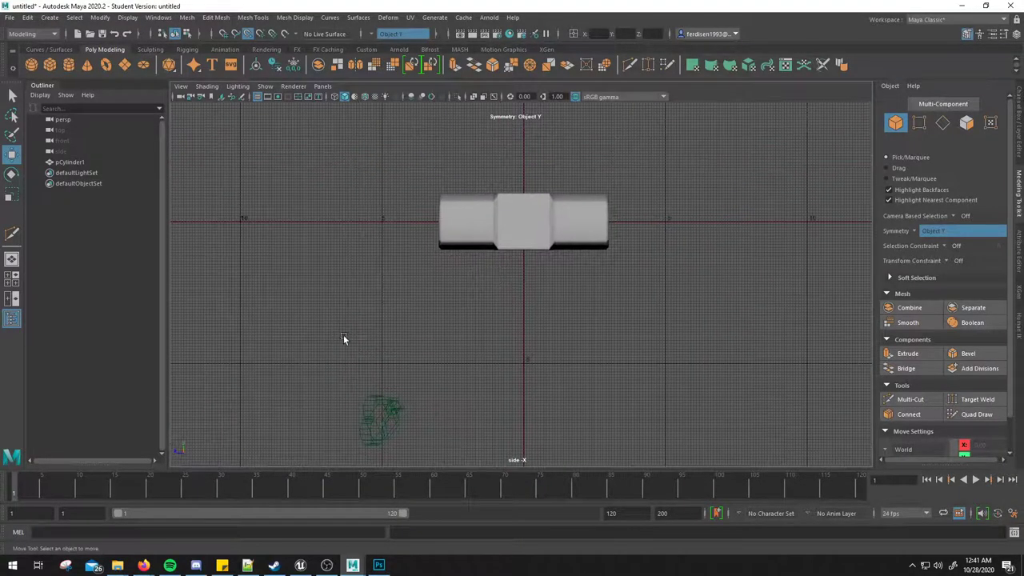
alt+right_drag(344, 335, 514, 338)
alt+middle_drag(515, 338, 529, 277)
click(376, 408)
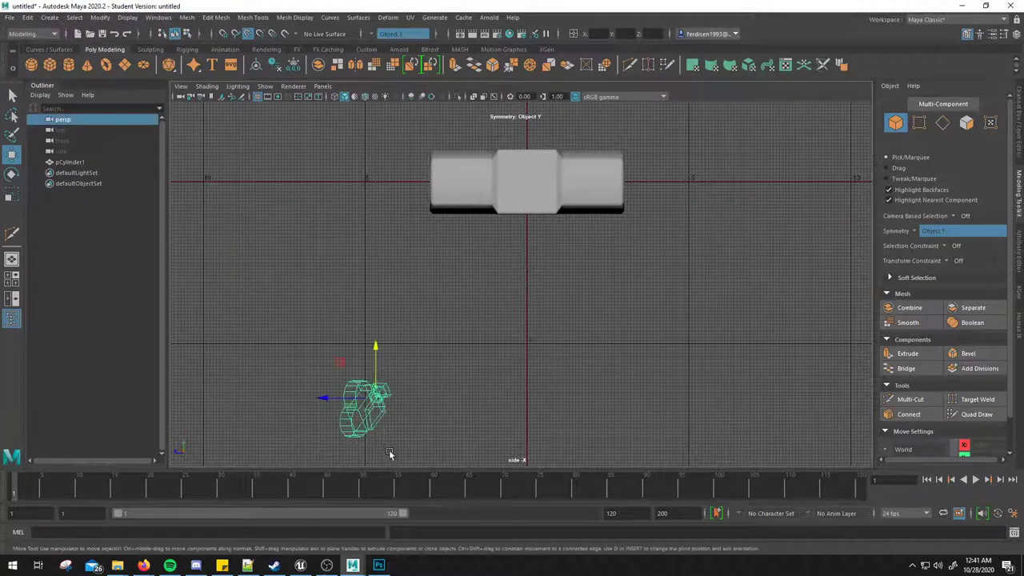
click(435, 331)
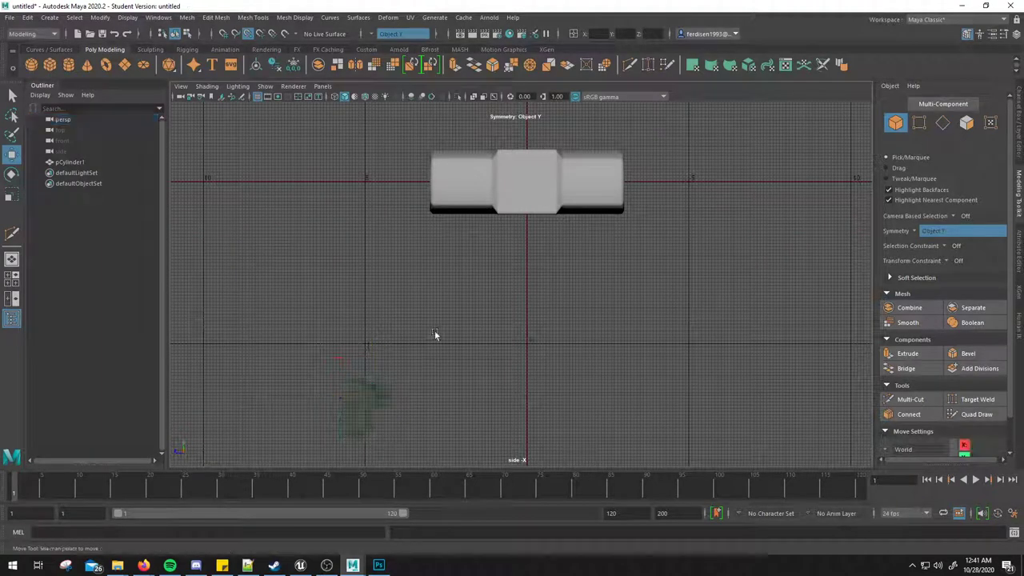
alt+middle_drag(460, 300, 470, 314)
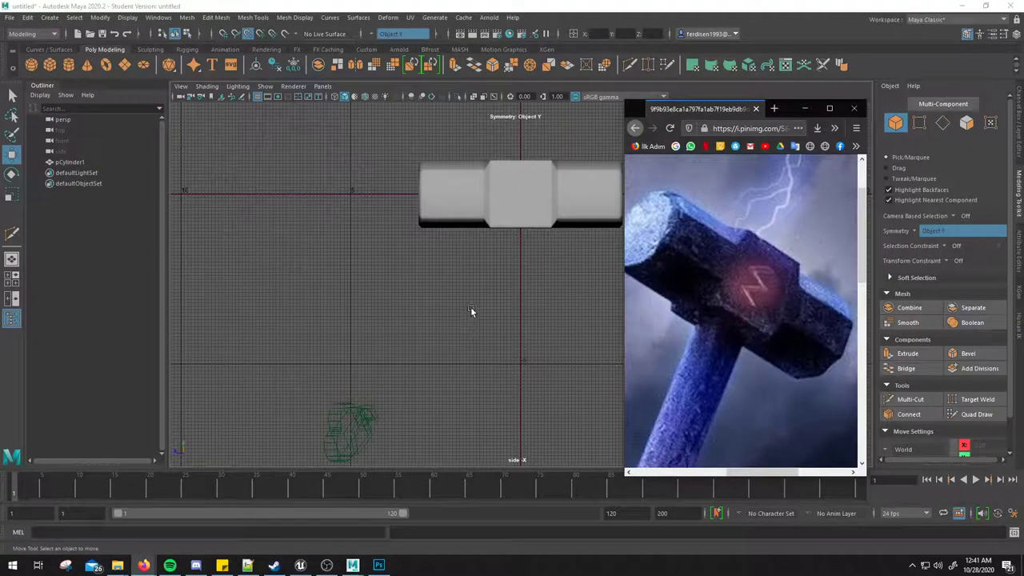
click(394, 34)
click(389, 39)
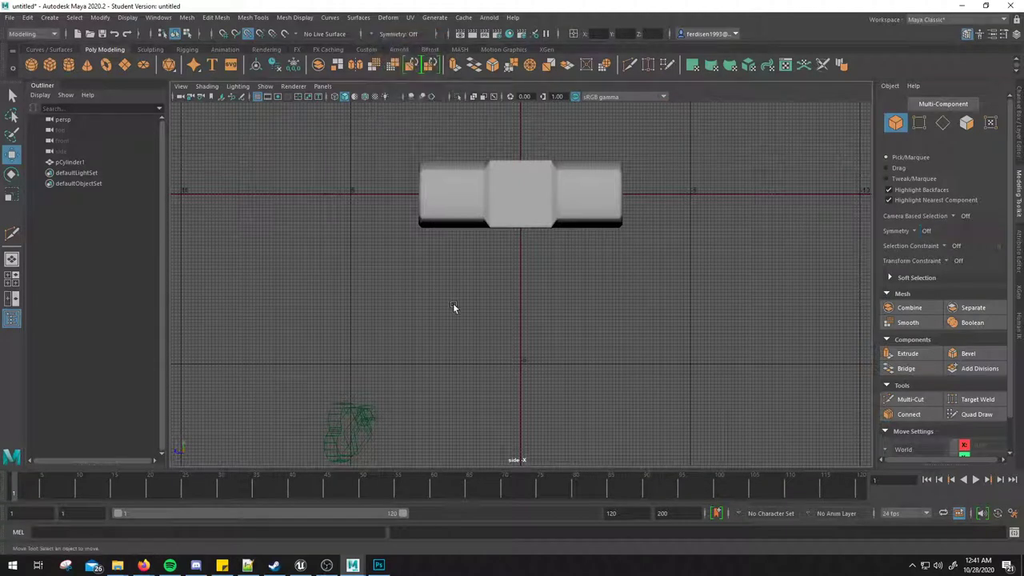
Step: Check the hammer reference image in Firefox, then return to Maya and pan the side view left
key(alt+Tab)
scroll(729, 369, down, 10)
scroll(723, 347, up, 5)
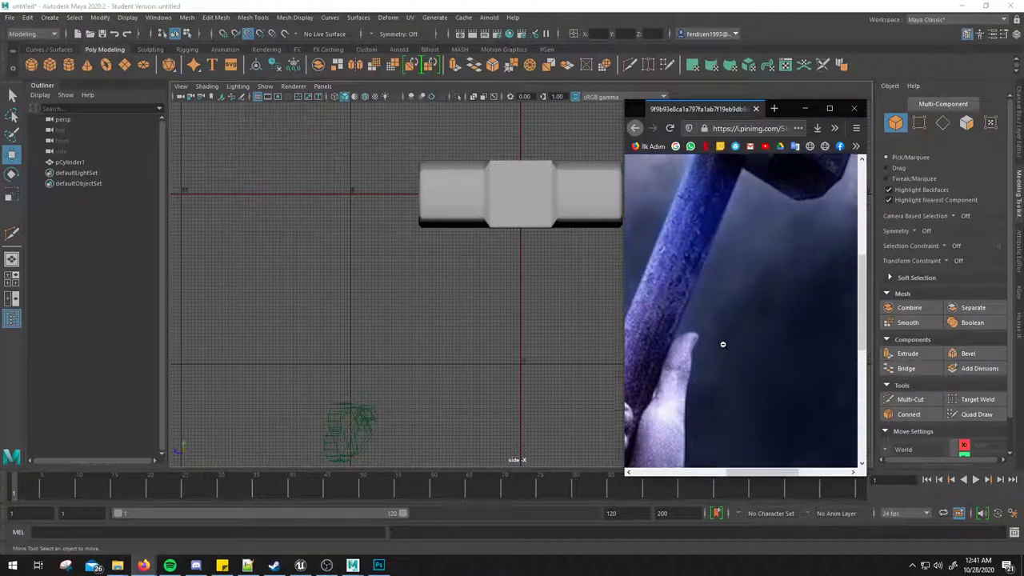
middle_click(766, 346)
click(762, 338)
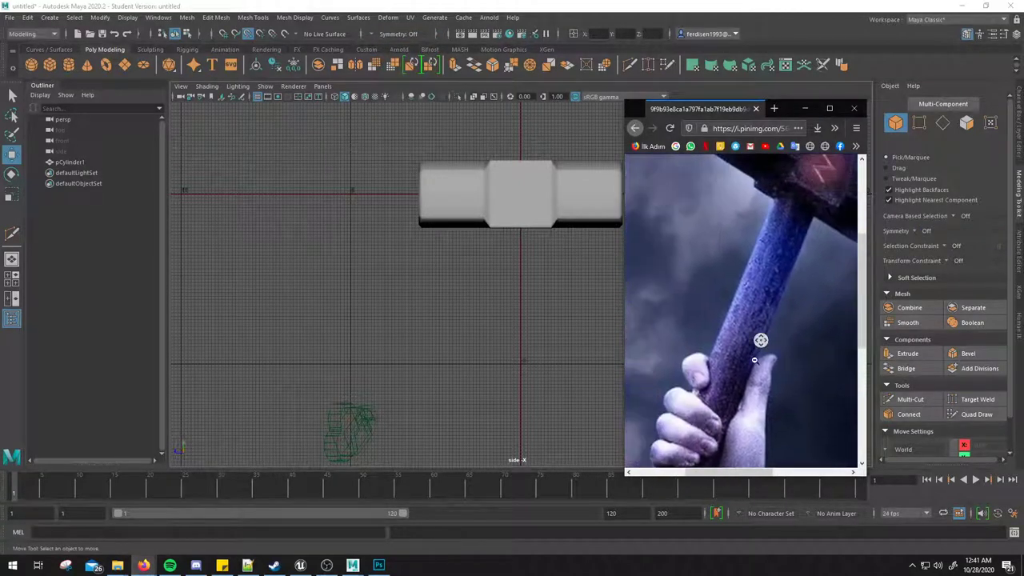
middle_drag(754, 360, 687, 366)
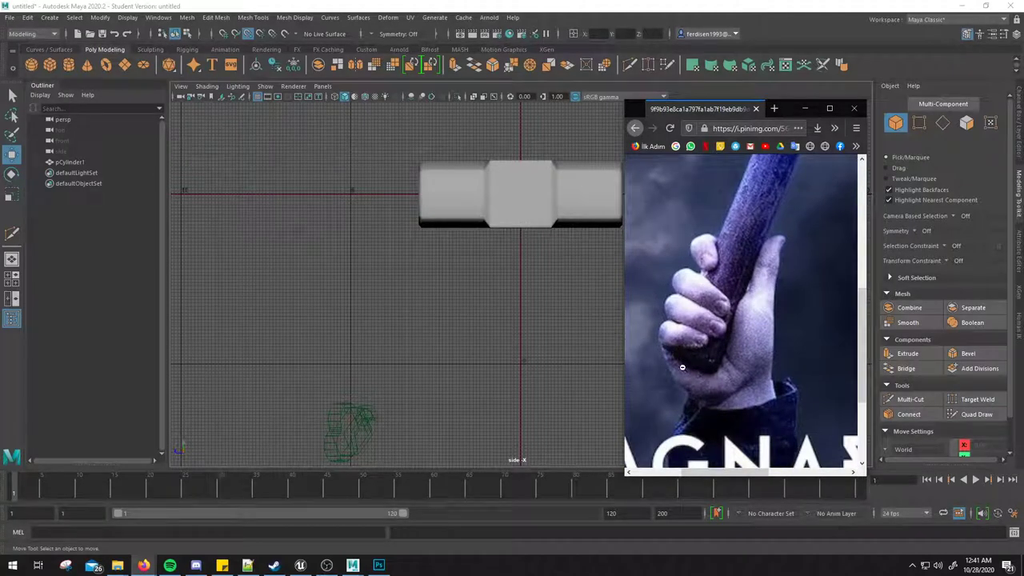
click(499, 286)
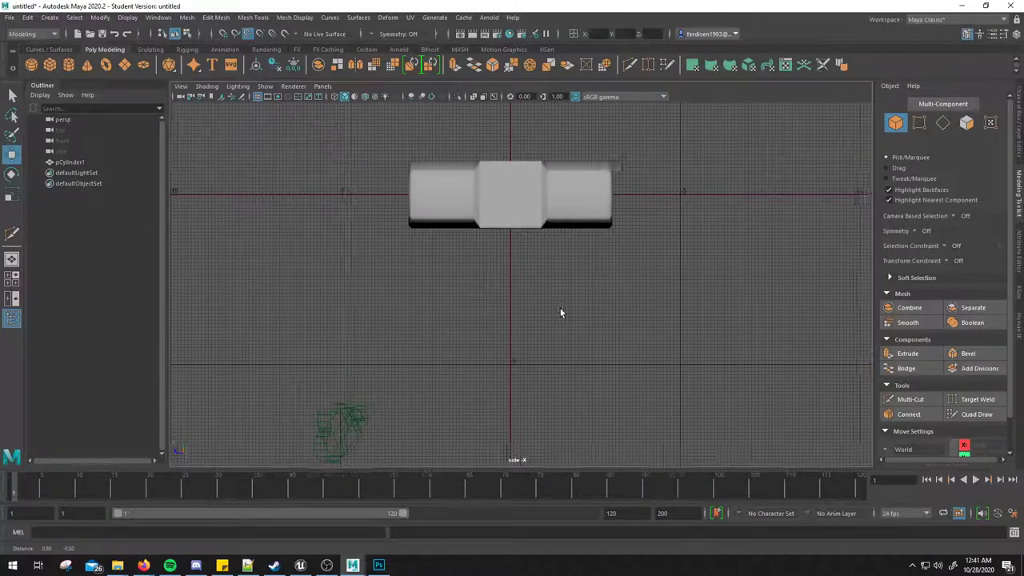
alt+middle_drag(561, 308, 419, 296)
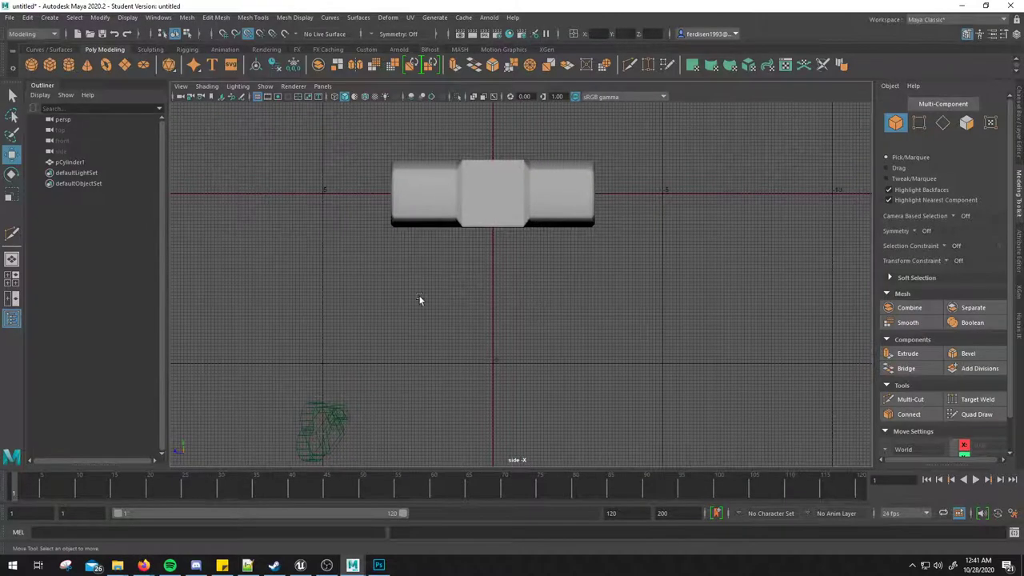
Step: Create pCylinder2 from the shelf and move it down below the hammer head
click(67, 67)
drag(498, 164, 492, 336)
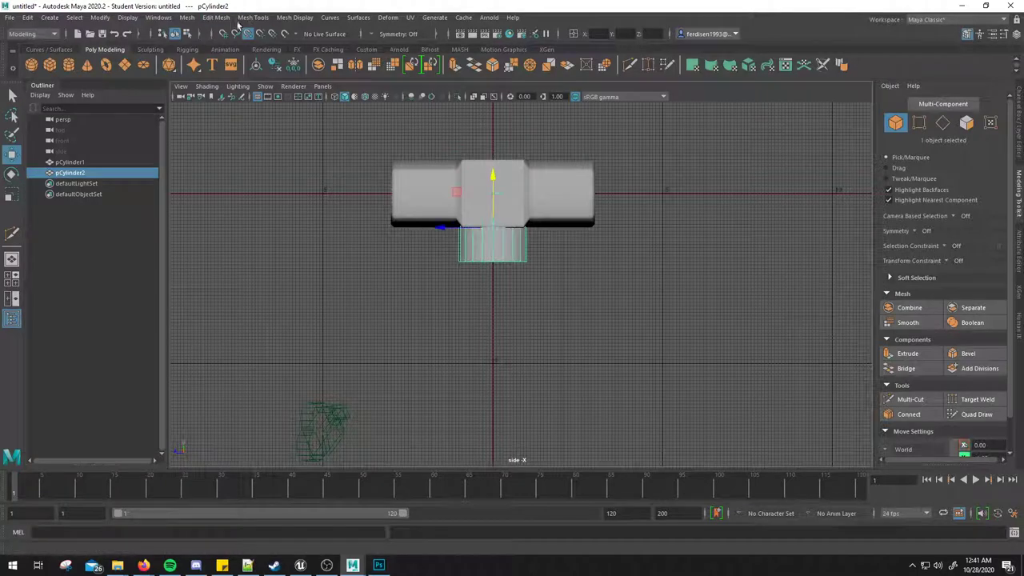
drag(490, 176, 478, 279)
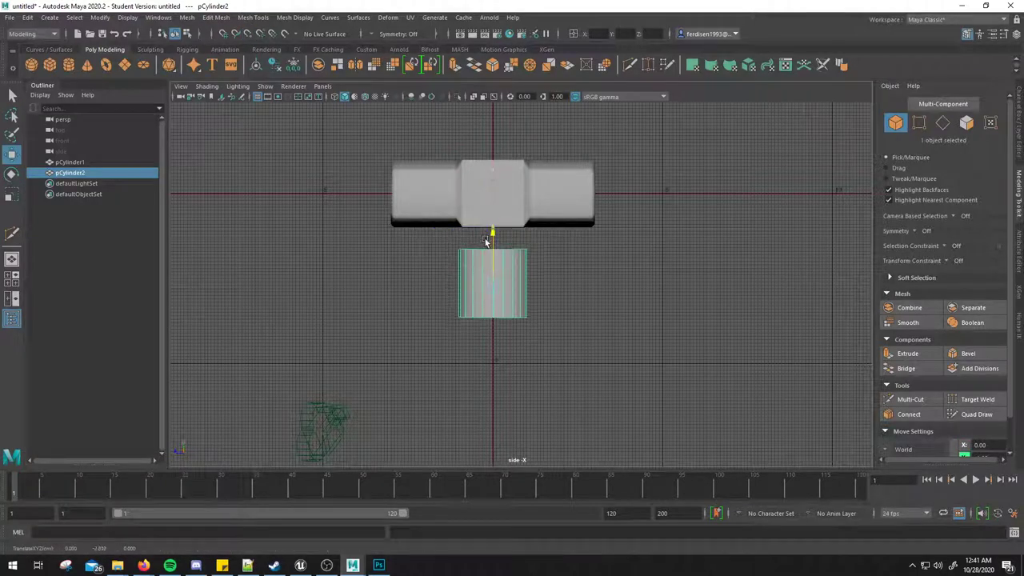
scroll(547, 317, up, 1)
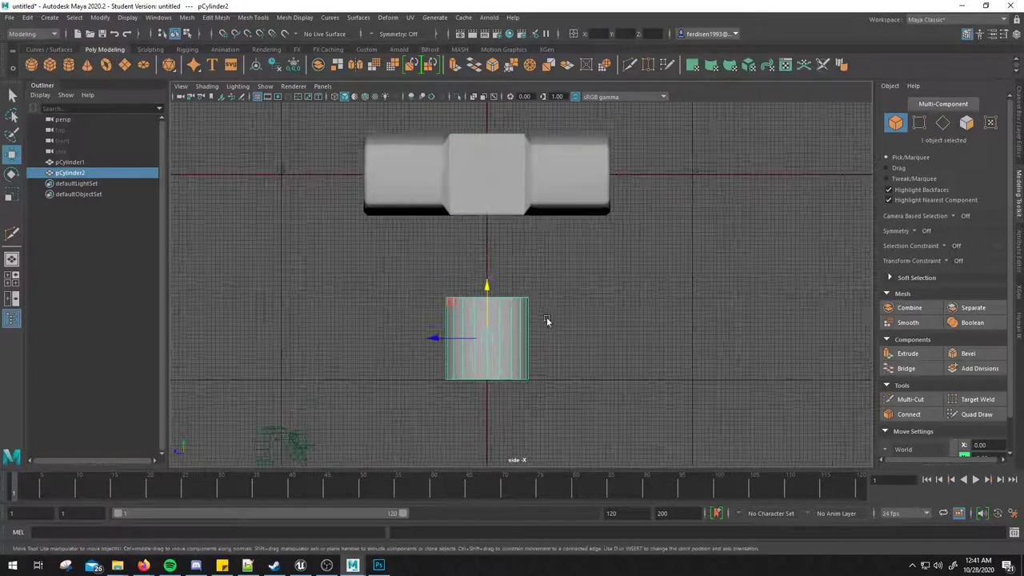
scroll(559, 310, down, 1)
scroll(559, 311, down, 3)
Step: Compare against the reference image, then open pCylinder2's construction attributes with Ctrl+A
key(alt+Tab)
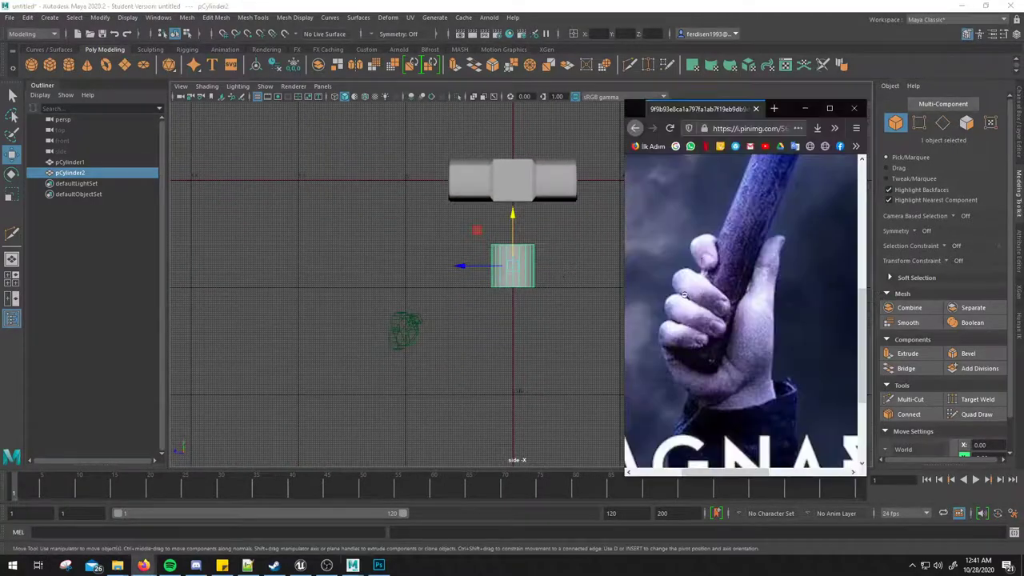
scroll(785, 297, up, 5)
click(791, 290)
click(791, 289)
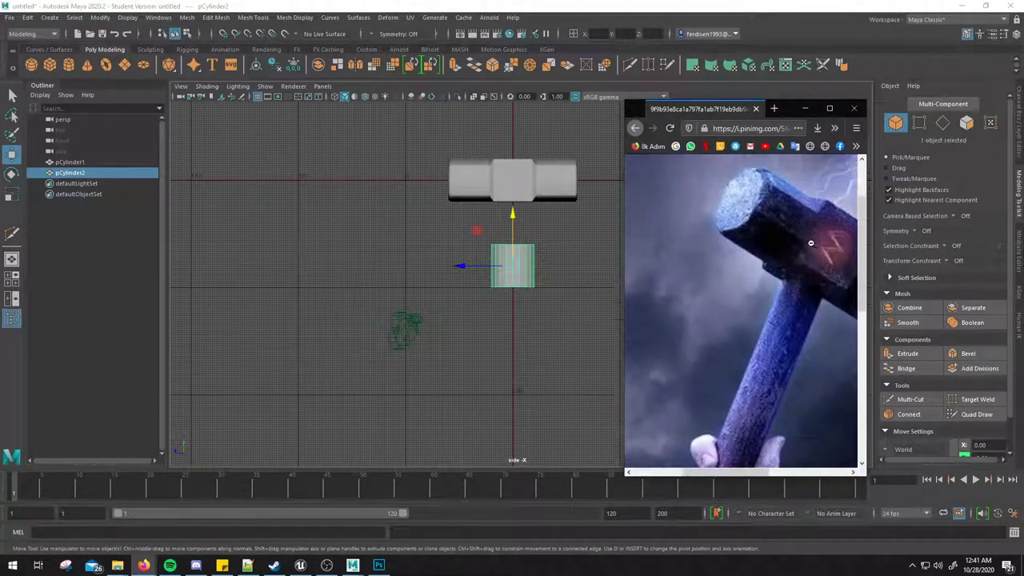
click(798, 252)
scroll(762, 315, down, 5)
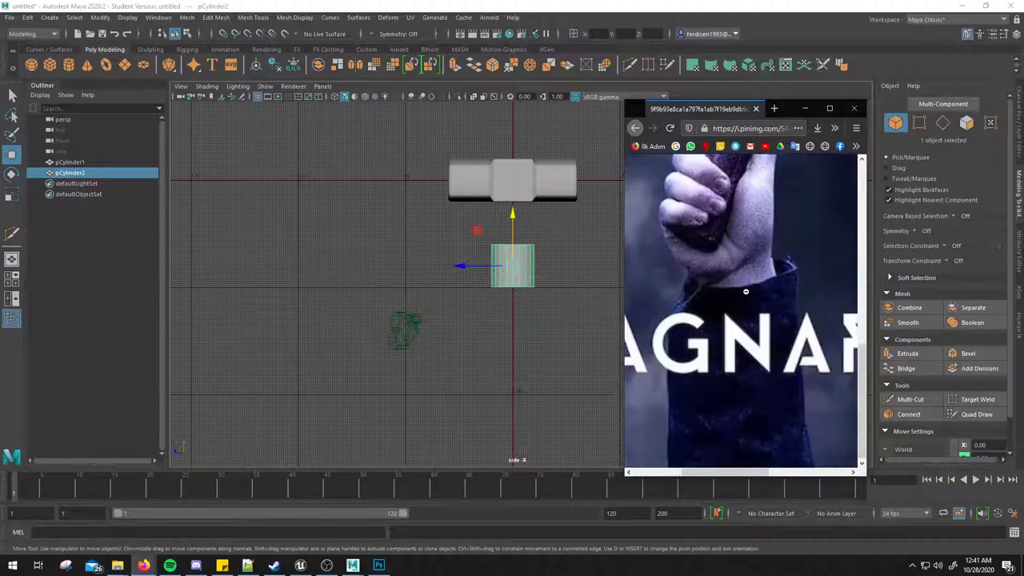
scroll(800, 256, up, 6)
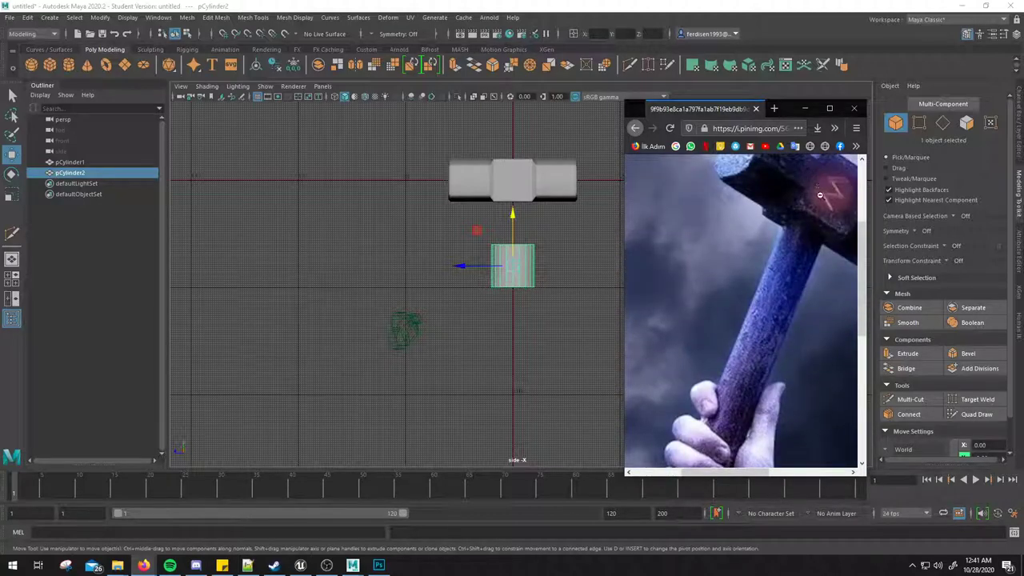
key(alt+Tab)
scroll(540, 264, up, 1)
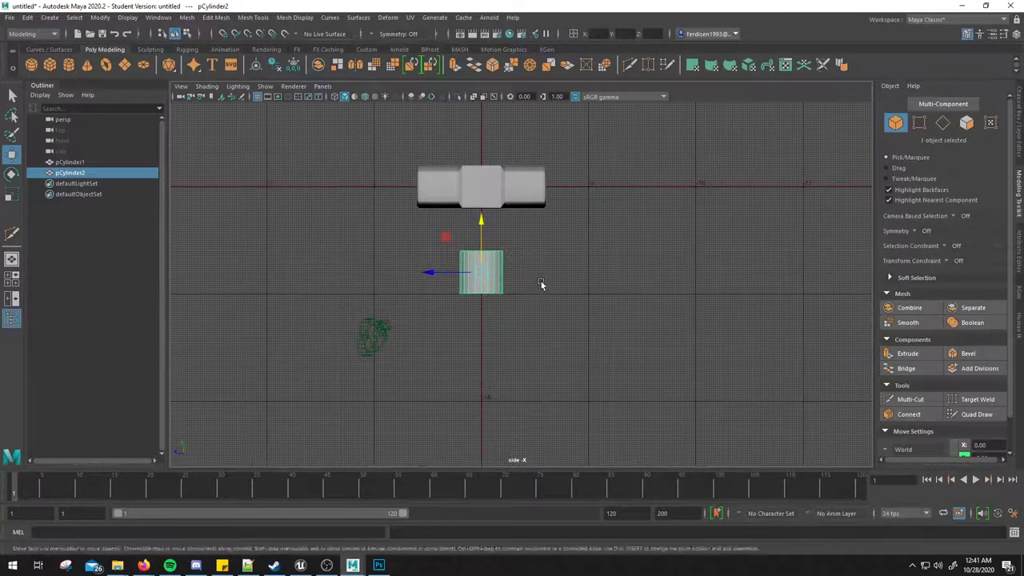
key(ctrl+a)
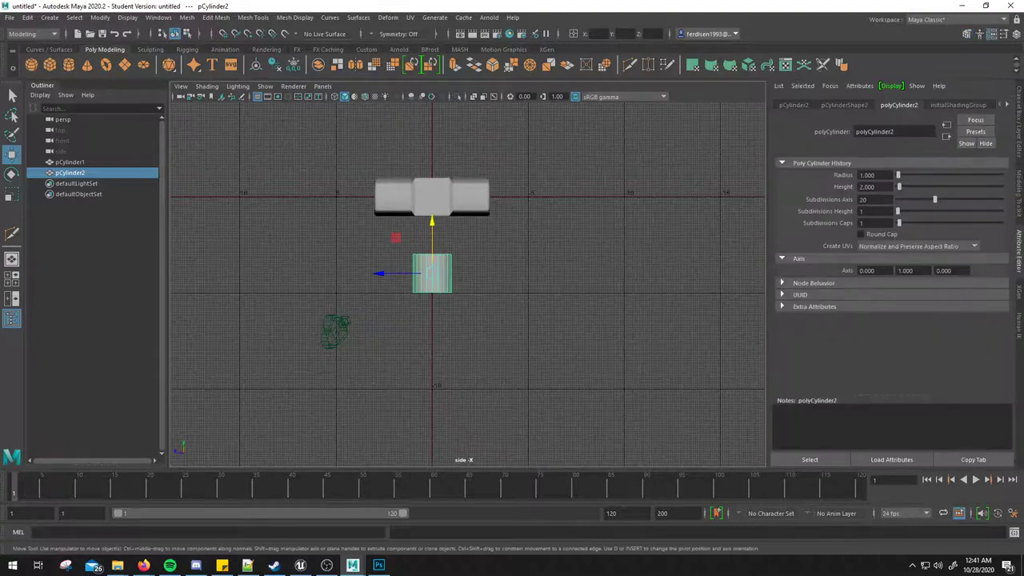
Step: Set pCylinder2's height to 12 and frame the hammer, checking the reference image
click(868, 186)
text(12.000)
key(Return)
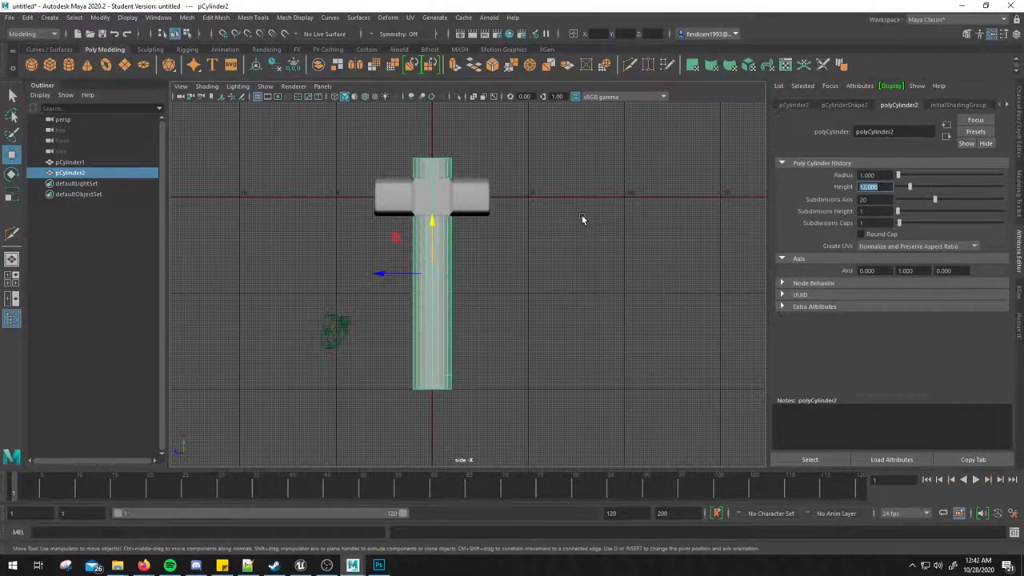
alt+middle_drag(581, 220, 613, 193)
alt+middle_drag(465, 194, 460, 215)
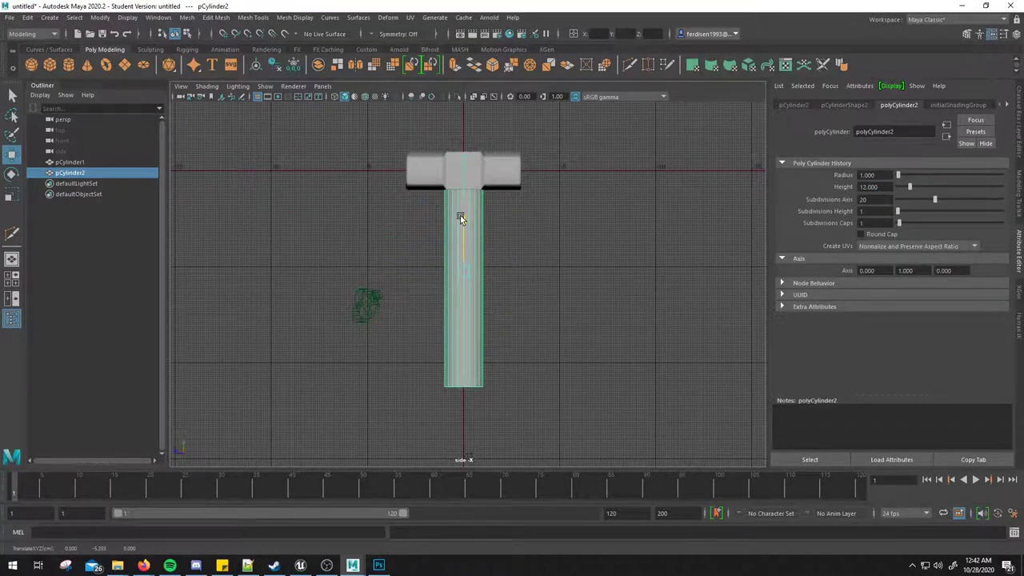
key(alt+Tab)
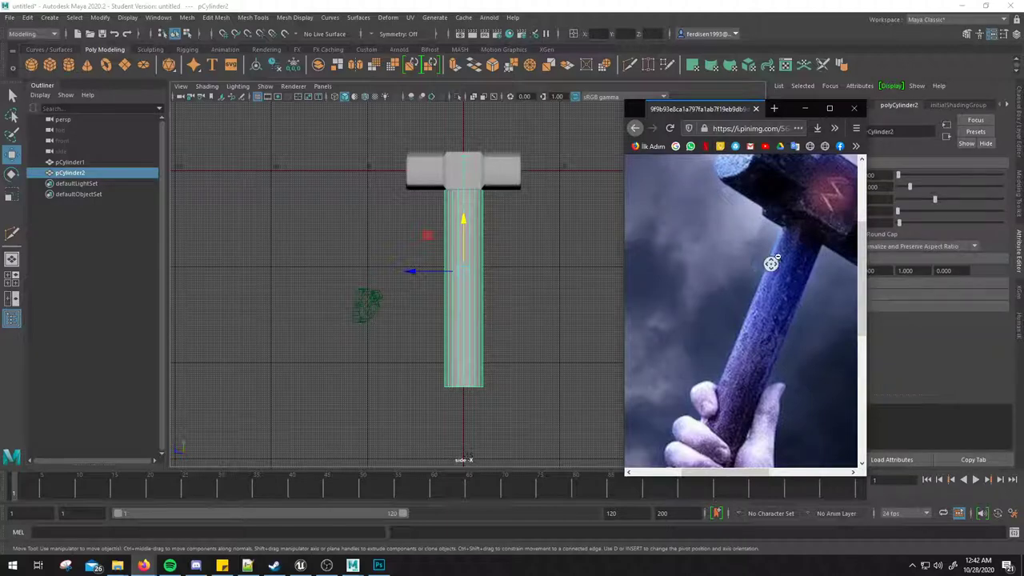
scroll(777, 253, up, 3)
alt+right_drag(436, 216, 595, 254)
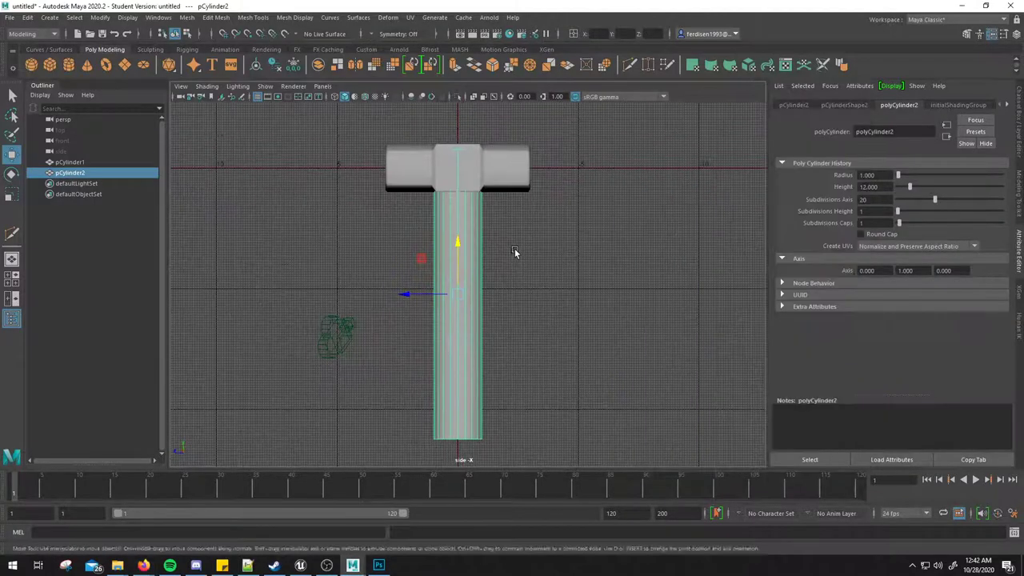
key(alt+Tab)
key(alt+Tab)
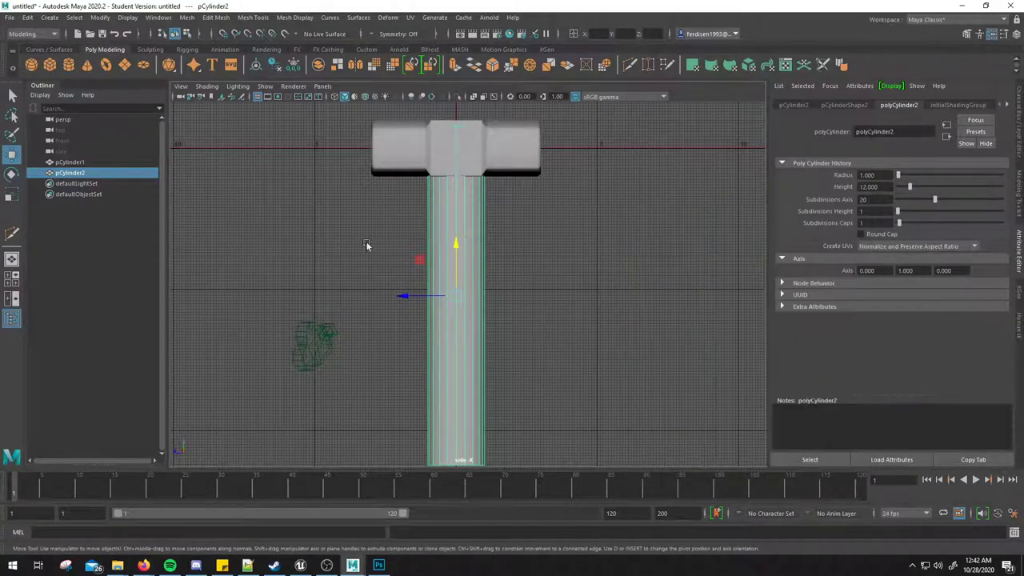
Step: Scale the handle cylinder narrower while keeping its height
key(r)
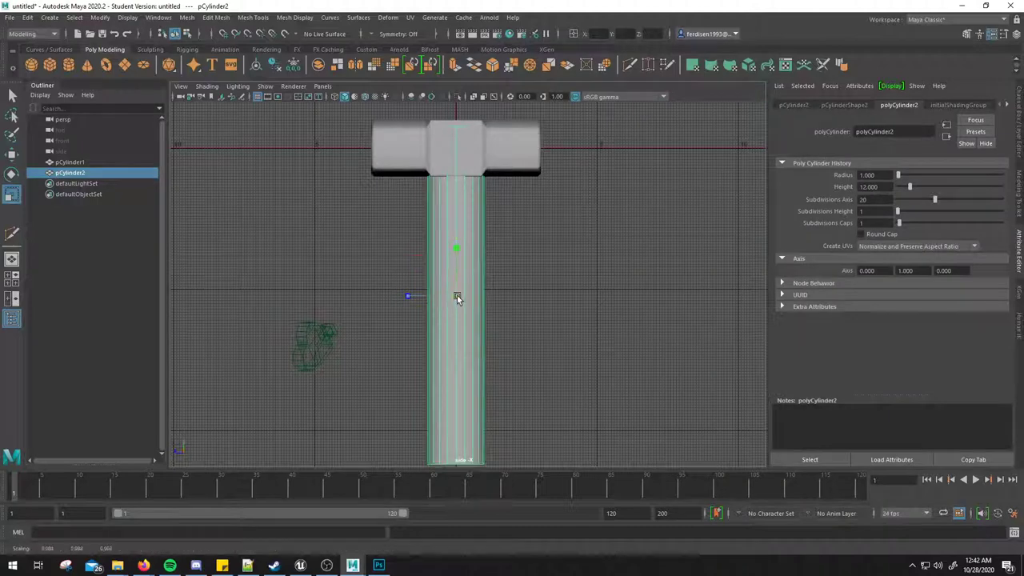
drag(457, 295, 406, 294)
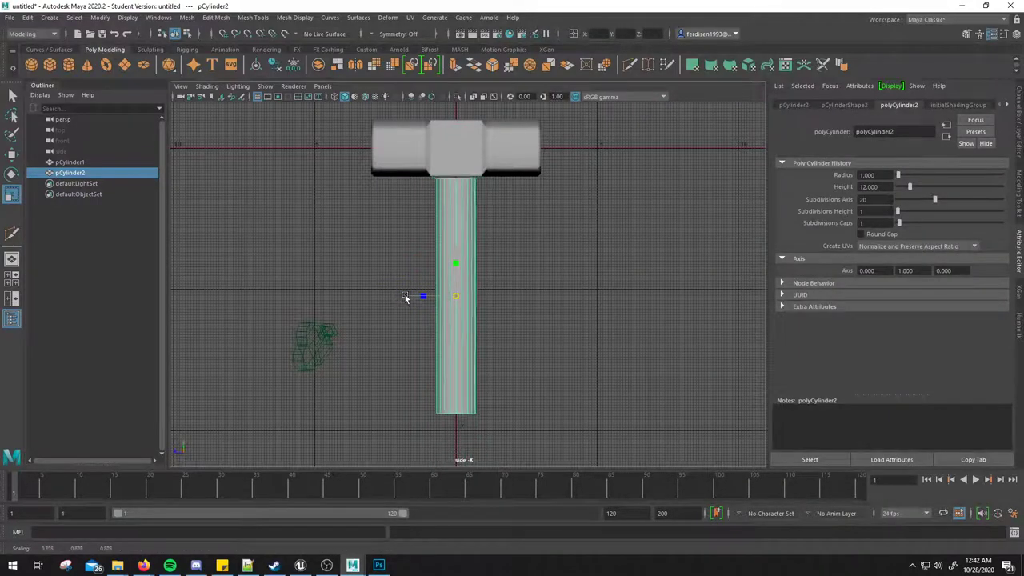
key(w)
drag(459, 243, 459, 233)
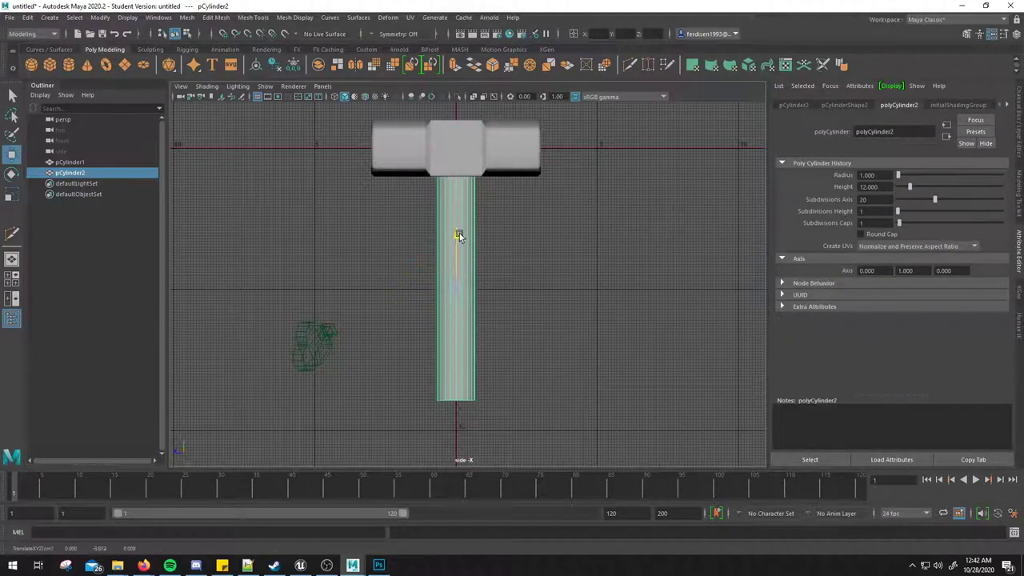
key(r)
drag(454, 283, 452, 283)
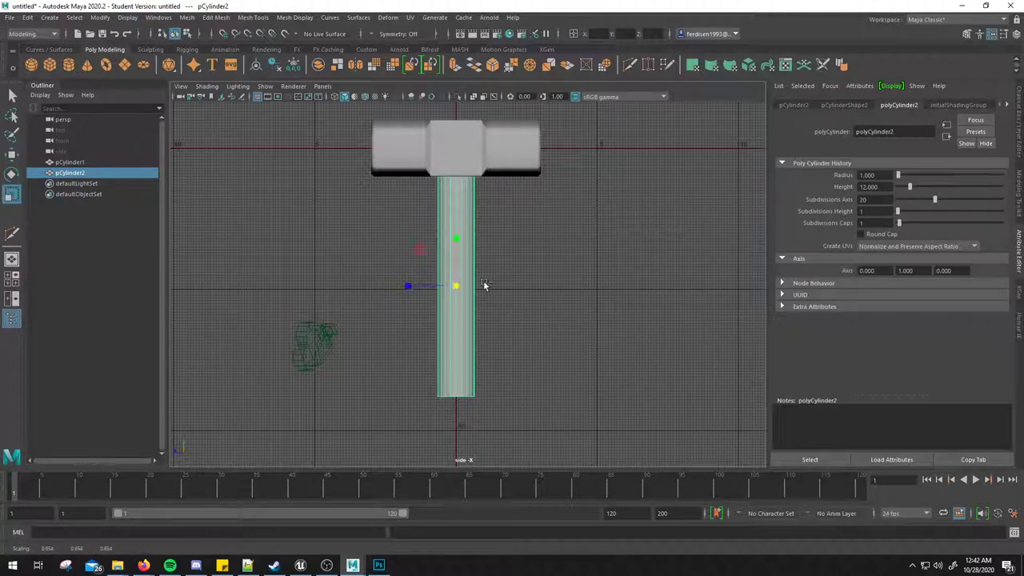
key(ctrl+z)
key(ctrl+z)
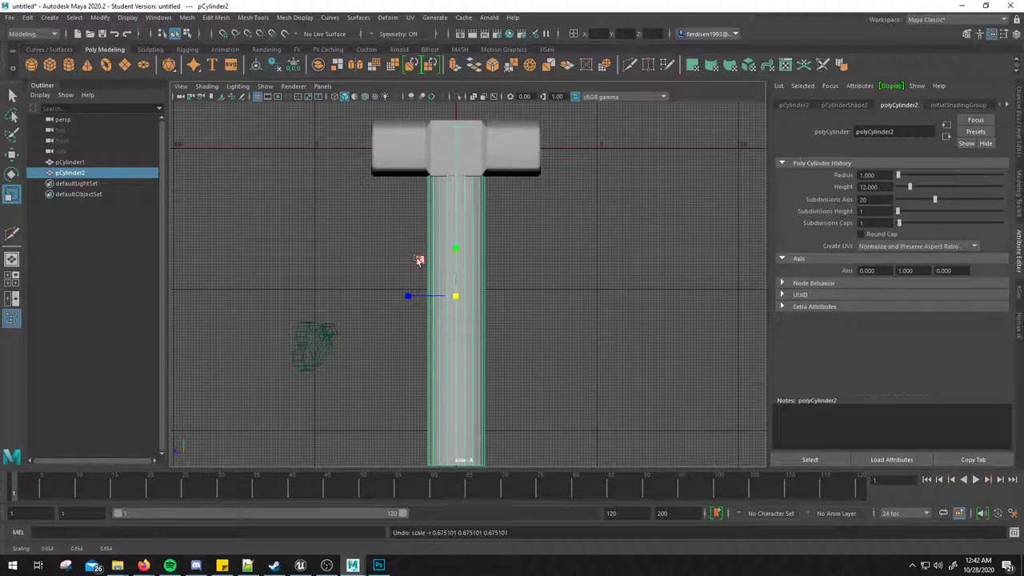
click(454, 247)
drag(454, 248, 452, 274)
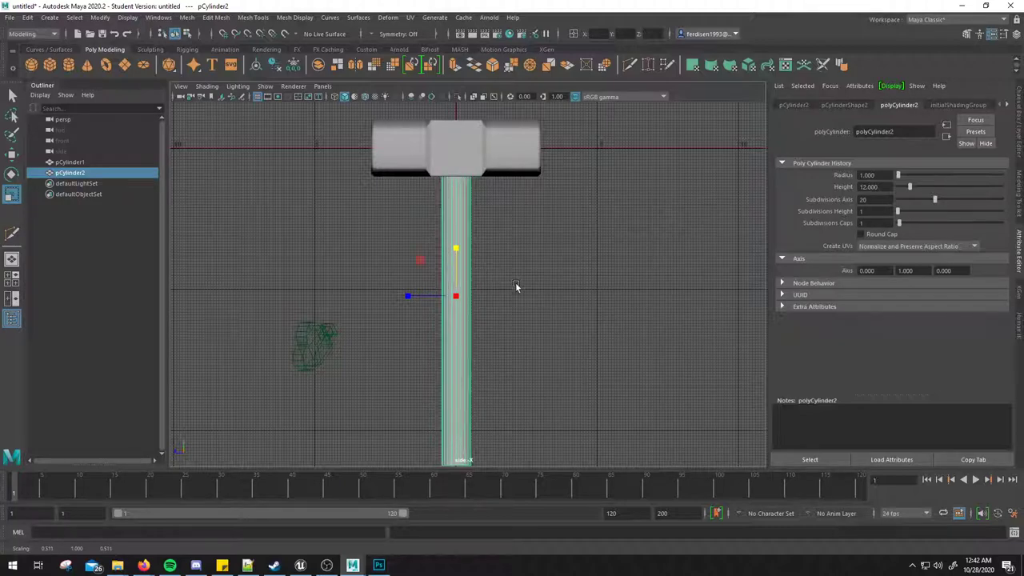
Step: Select the handle's bottom vertices and raise them to shorten the handle
scroll(515, 282, down, 2)
drag(391, 346, 565, 534)
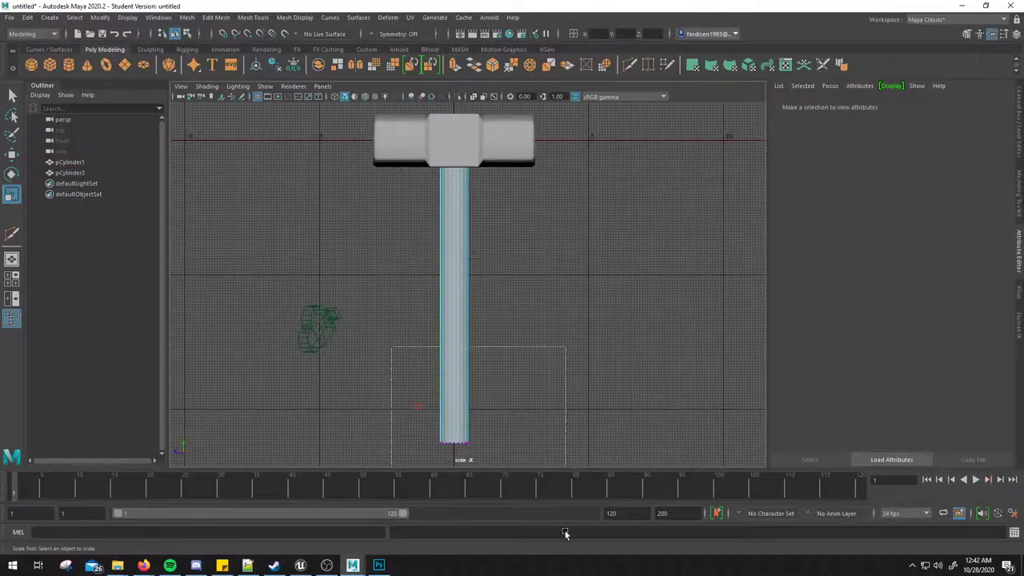
key(w)
drag(452, 399, 460, 318)
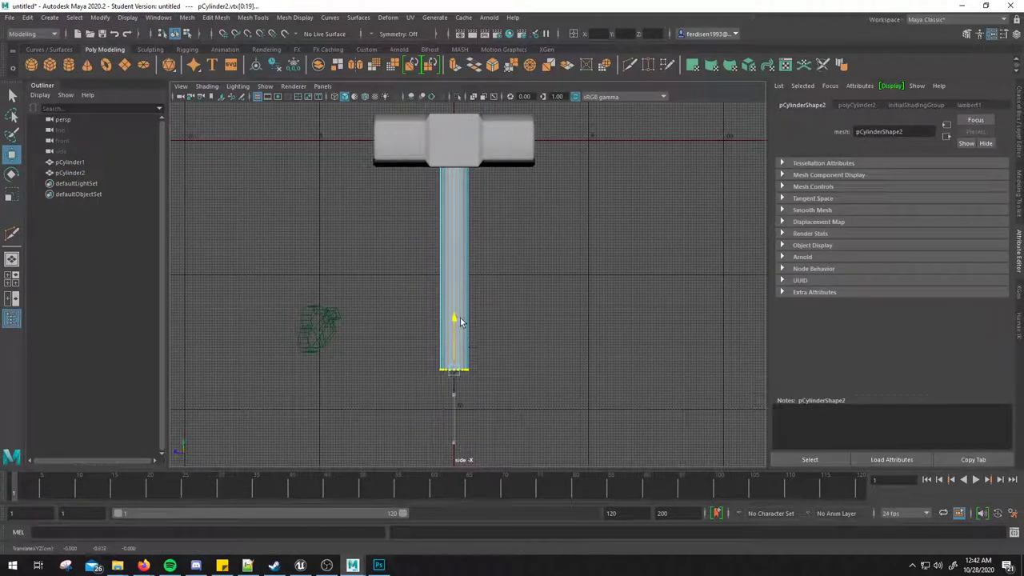
Step: Check the reference, switch to the perspective view, and reselect the handle
key(alt+Tab)
key(alt+Tab)
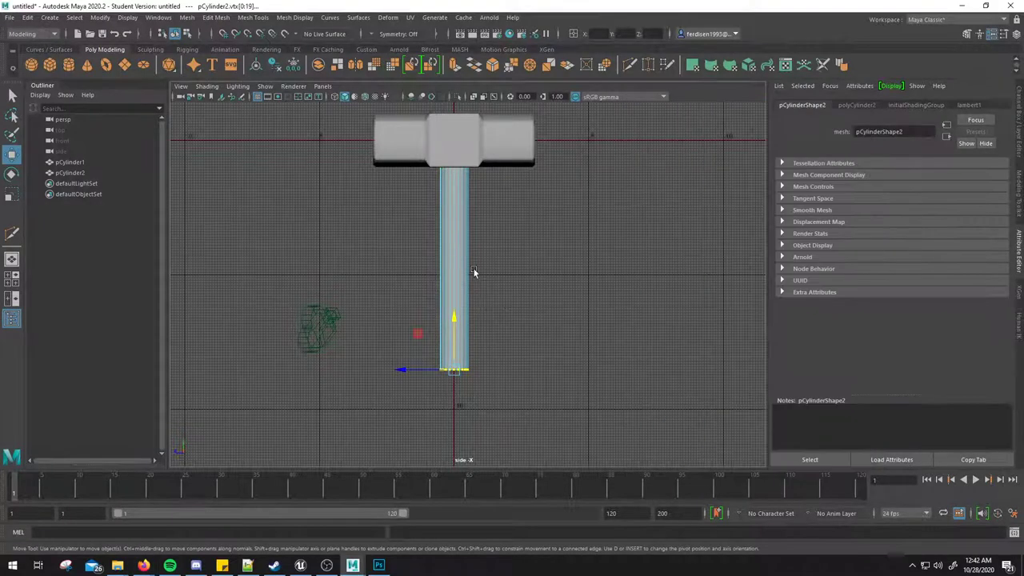
scroll(461, 288, up, 1)
right_drag(464, 232, 514, 219)
scroll(521, 264, down, 1)
click(524, 307)
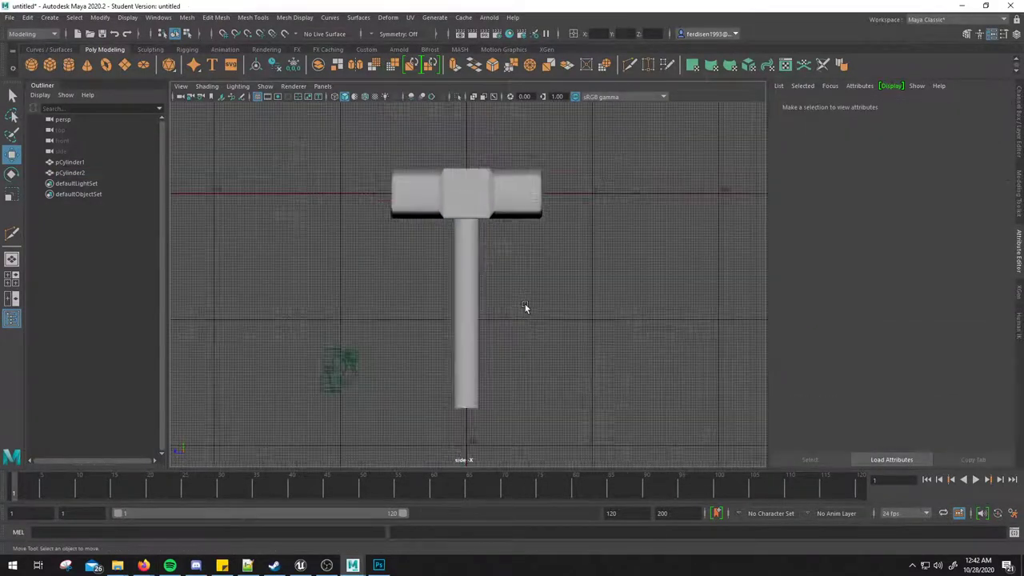
key(space)
key(space)
mouse_move(576, 277)
alt+mouse_down()
mouse_move(571, 207)
mouse_move(528, 236)
mouse_move(548, 236)
alt+mouse_up()
click(427, 272)
Step: Scale the handle's thickness in perspective and reselect the handle cylinder
key(r)
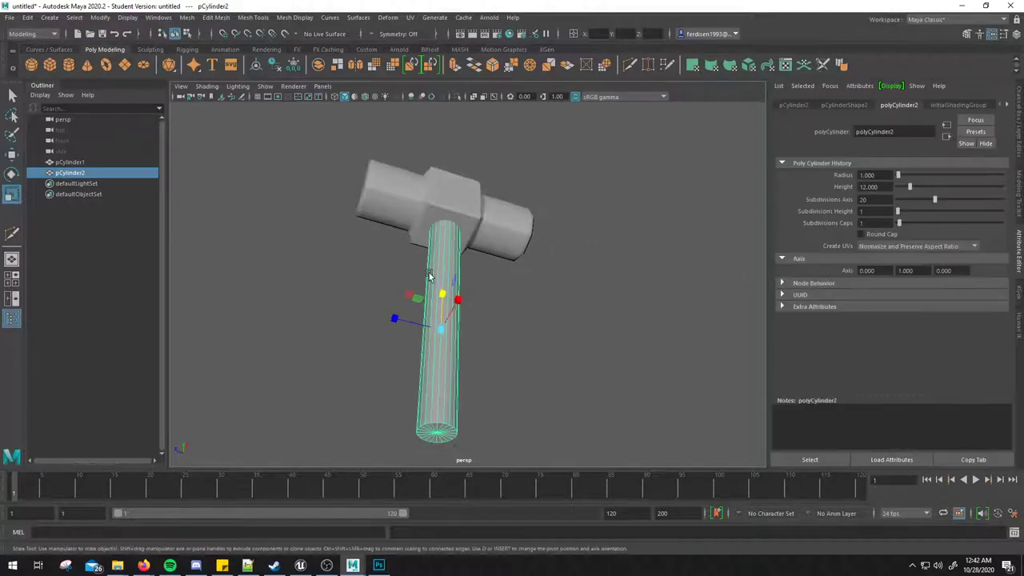
mouse_move(430, 276)
alt+mouse_down()
mouse_move(459, 339)
mouse_move(460, 325)
mouse_move(427, 311)
alt+mouse_up()
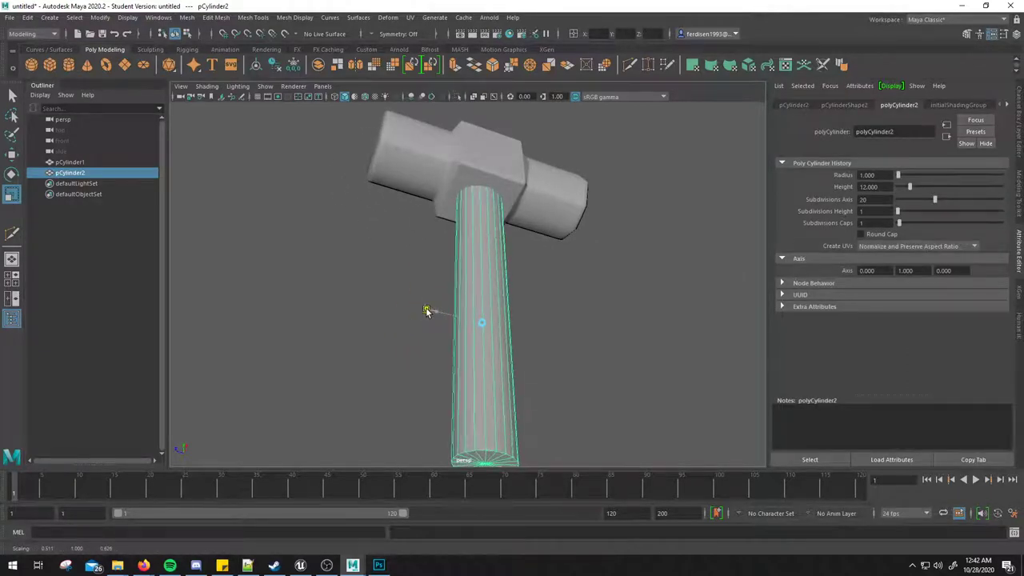
scroll(592, 316, down, 3)
mouse_move(489, 282)
mouse_down()
mouse_move(546, 260)
mouse_move(462, 304)
mouse_move(512, 332)
mouse_move(515, 267)
mouse_move(510, 284)
mouse_move(502, 269)
mouse_up()
click(555, 277)
click(488, 272)
mouse_move(521, 309)
alt+mouse_down()
mouse_move(511, 266)
mouse_move(494, 314)
alt+mouse_up()
Step: Move the handle down along Y and select its top vertex ring at the head junction
key(w)
drag(459, 280, 452, 347)
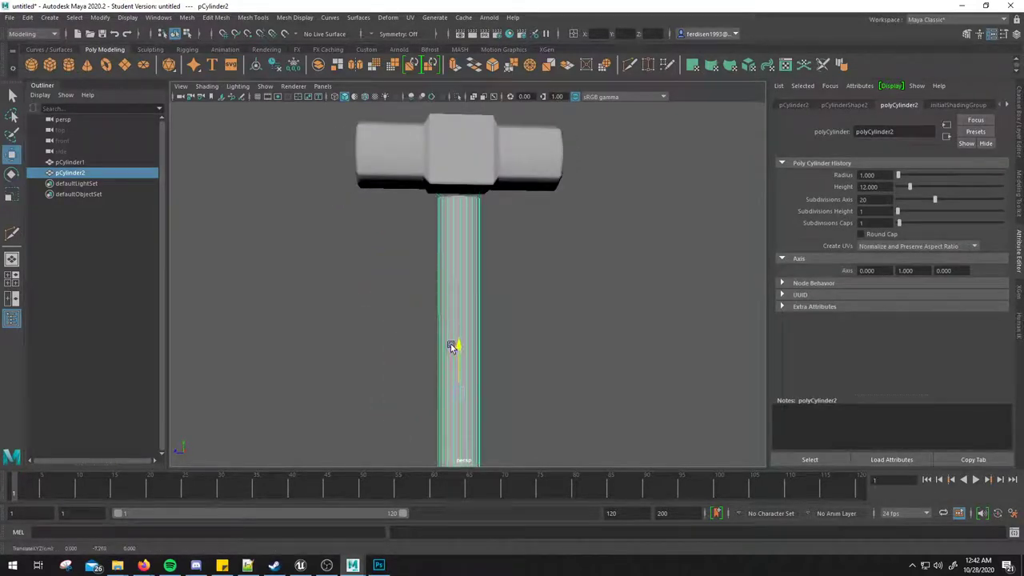
key(F9)
drag(533, 235, 403, 179)
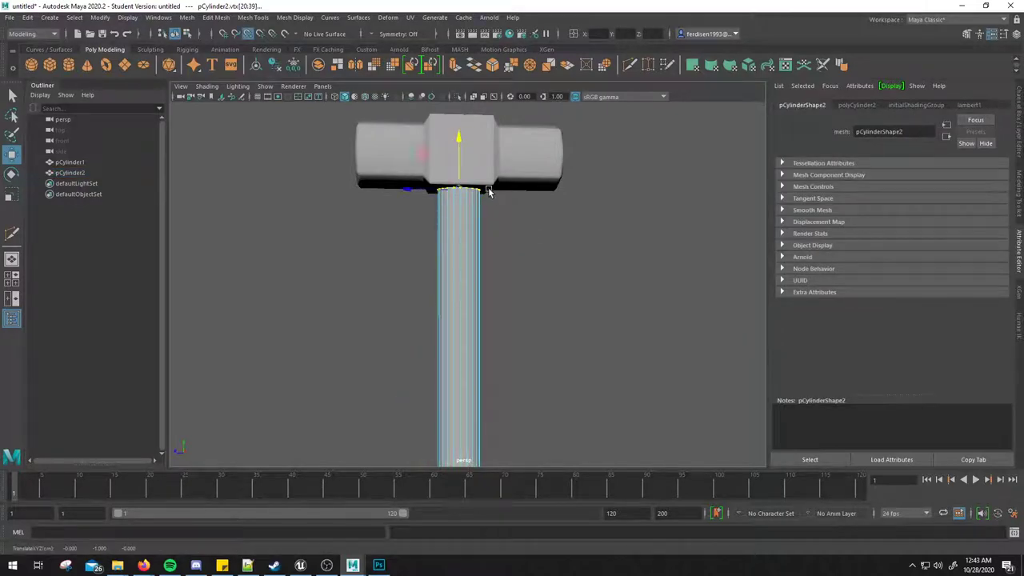
scroll(495, 289, up, 3)
alt+drag(496, 268, 533, 220)
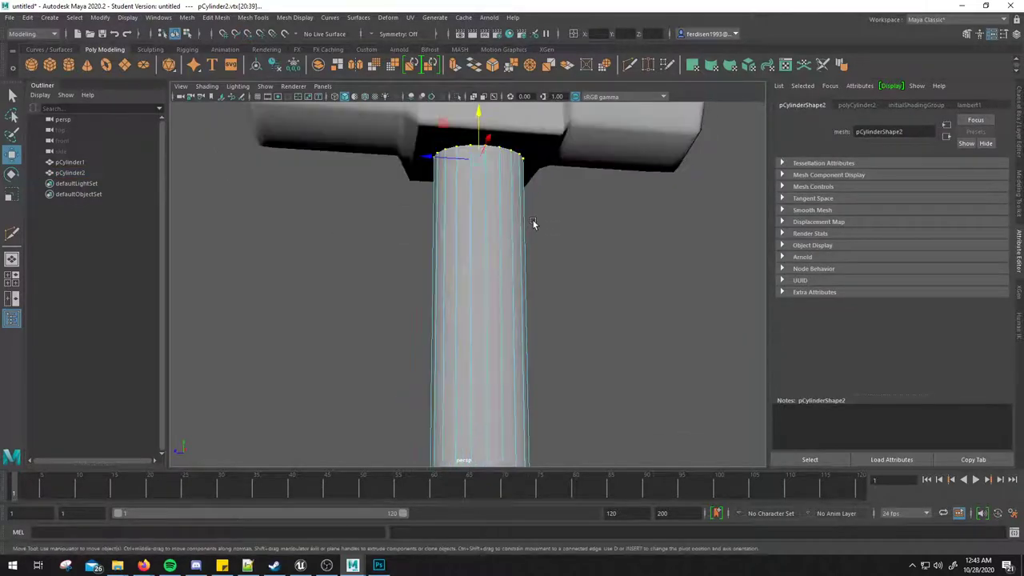
scroll(533, 220, up, 3)
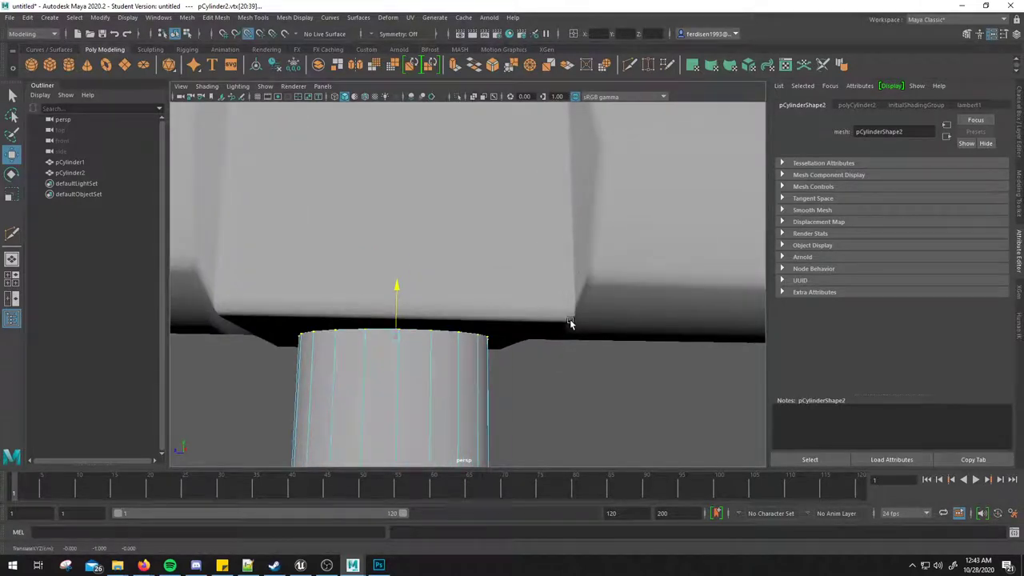
scroll(572, 315, down, 3)
scroll(524, 387, down, 2)
alt+middle_drag(533, 258, 530, 187)
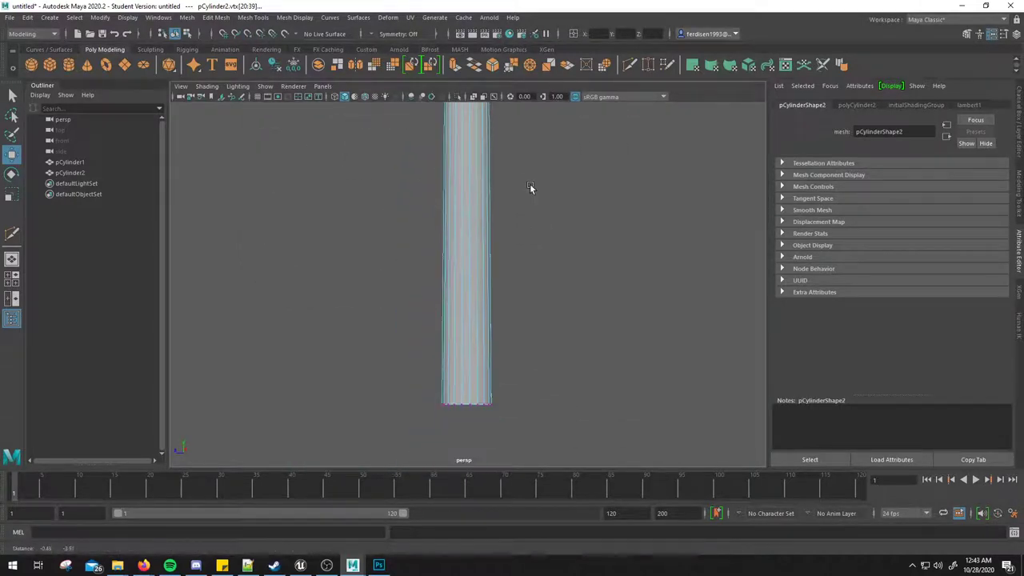
scroll(418, 313, down, 3)
scroll(478, 336, up, 5)
scroll(479, 336, down, 5)
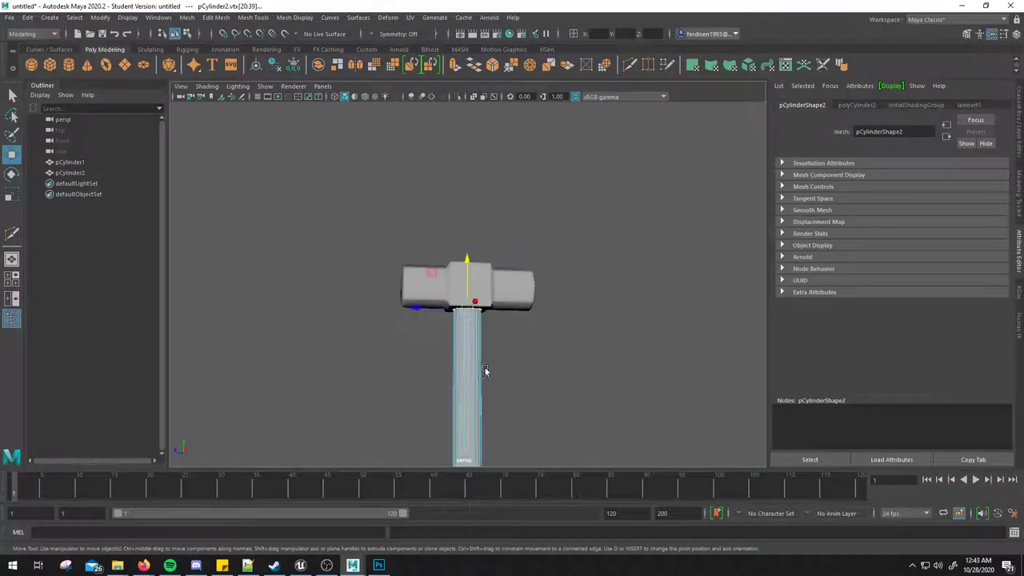
alt+middle_drag(479, 336, 478, 225)
Step: Return to object mode and reselect the handle cylinder
key(F8)
click(512, 210)
click(518, 144)
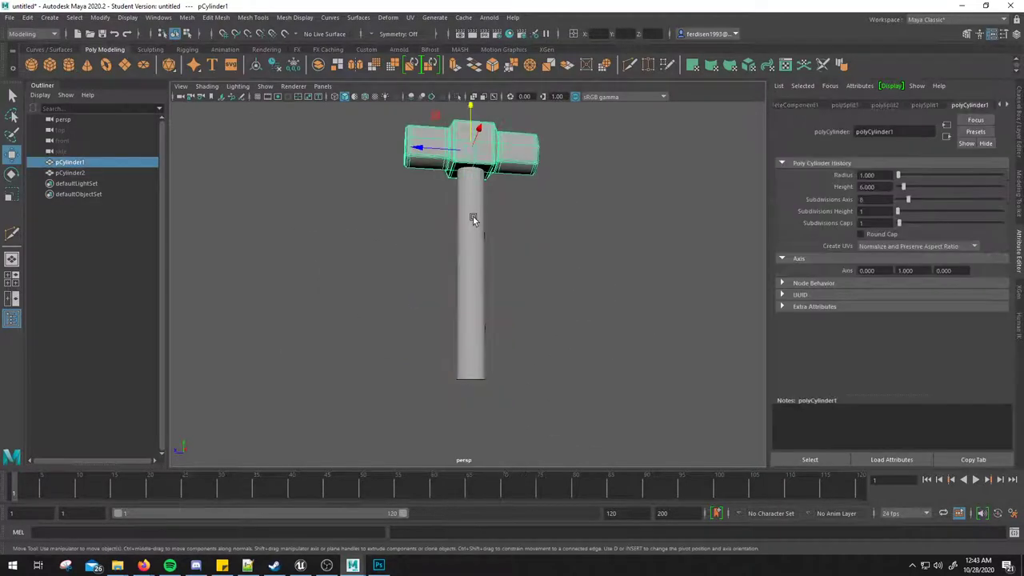
click(471, 221)
click(542, 222)
click(467, 233)
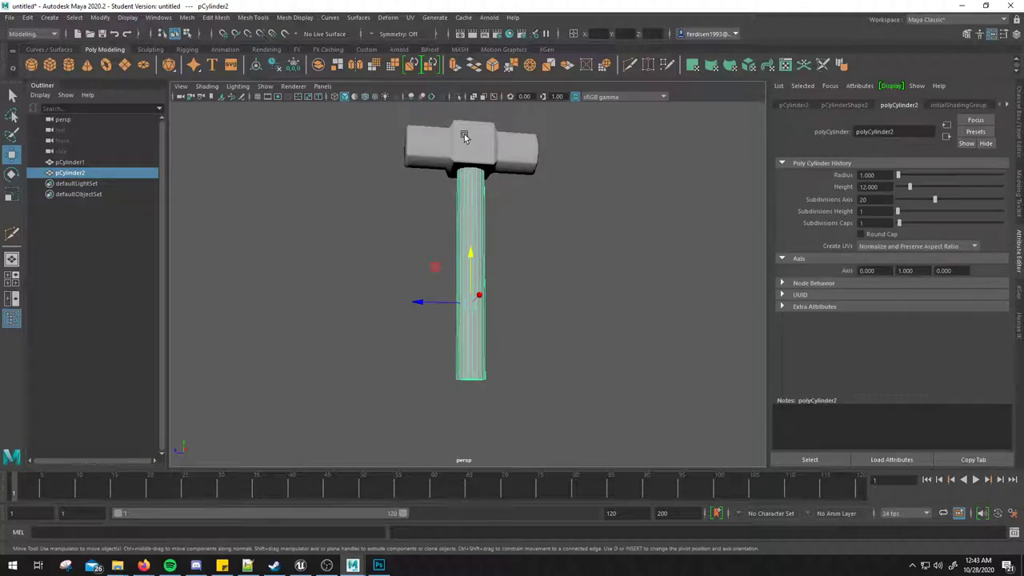
ctrl+click(471, 205)
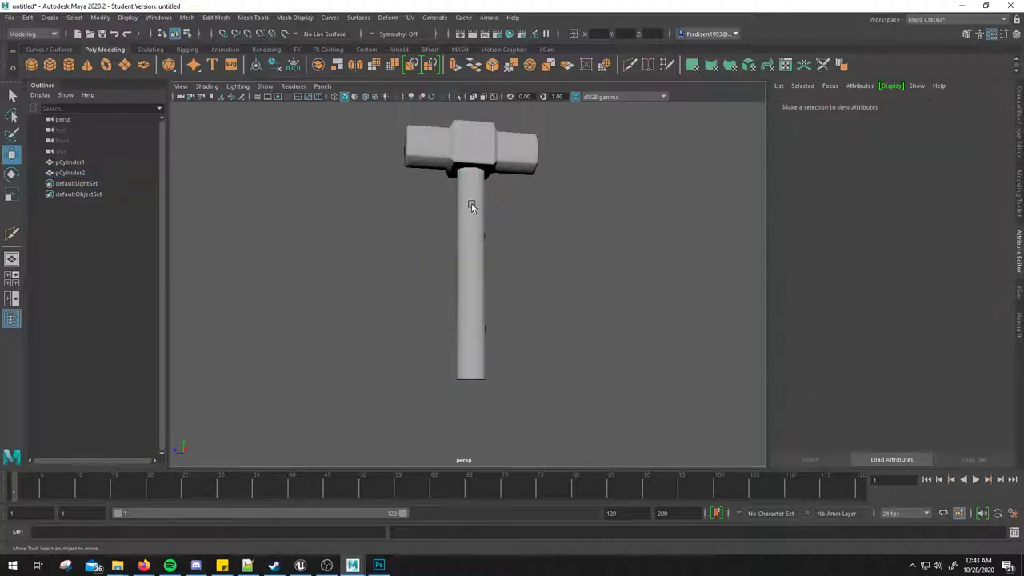
click(475, 222)
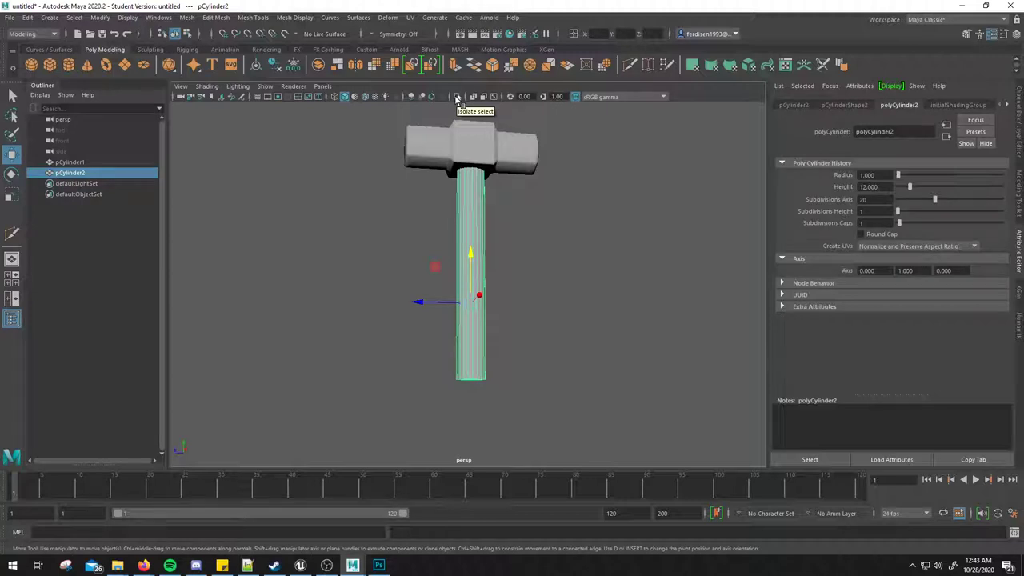
Step: Isolate the handle, select all its top cap faces, and delete them
click(457, 96)
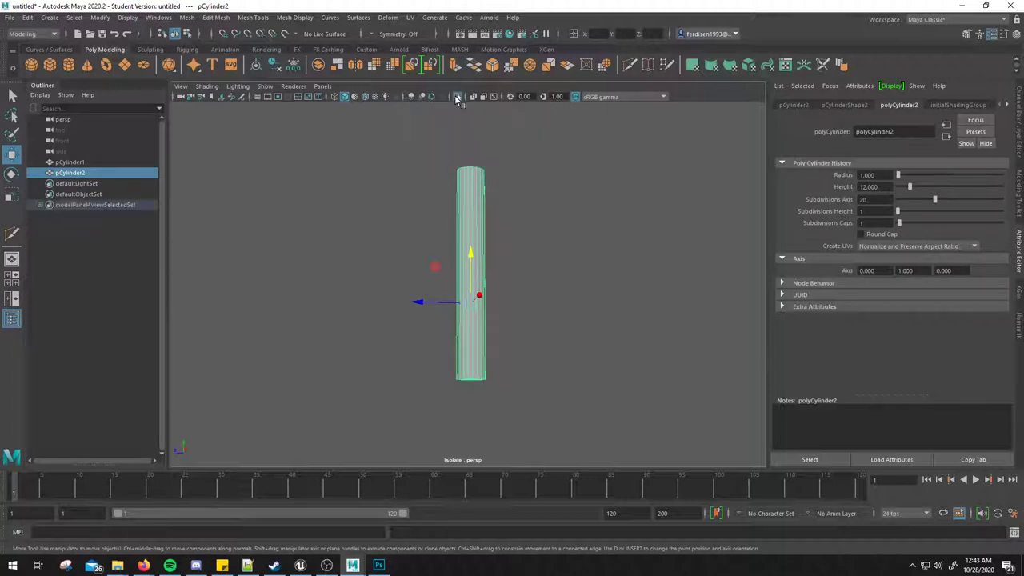
alt+drag(519, 188, 468, 222)
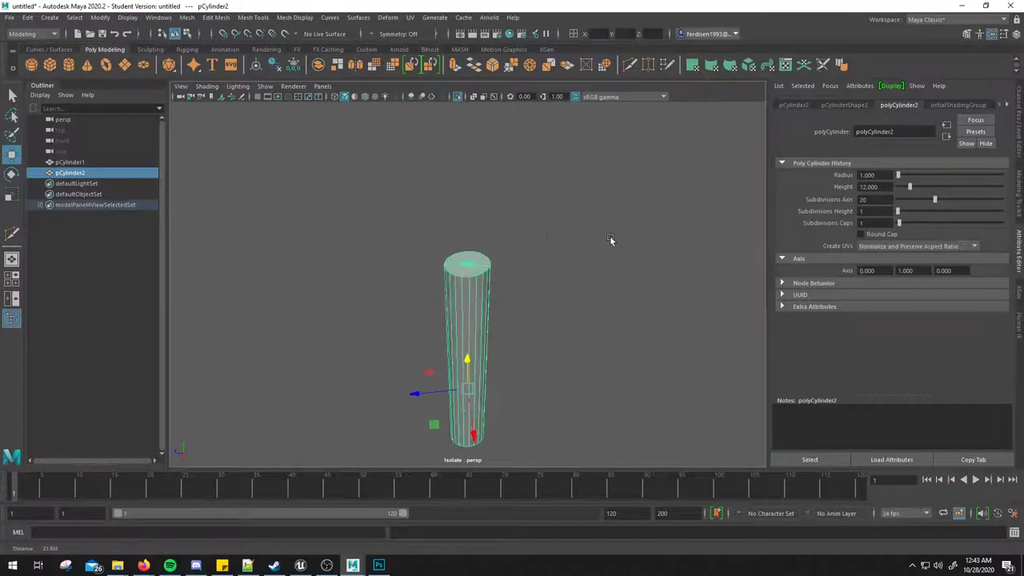
mouse_move(468, 222)
alt+right_down()
mouse_move(576, 167)
mouse_move(579, 194)
alt+right_up()
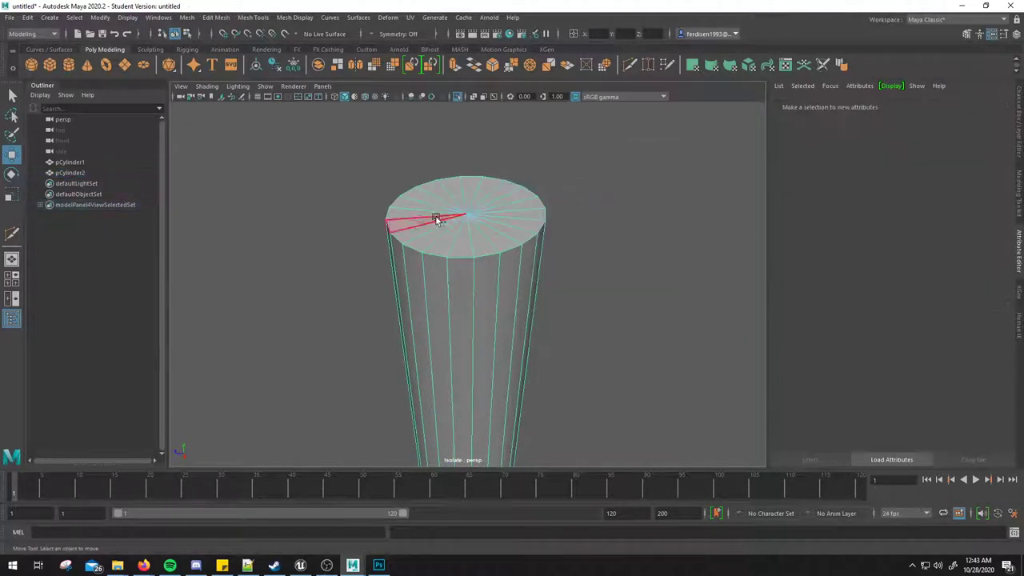
click(437, 207)
drag(438, 207, 424, 221)
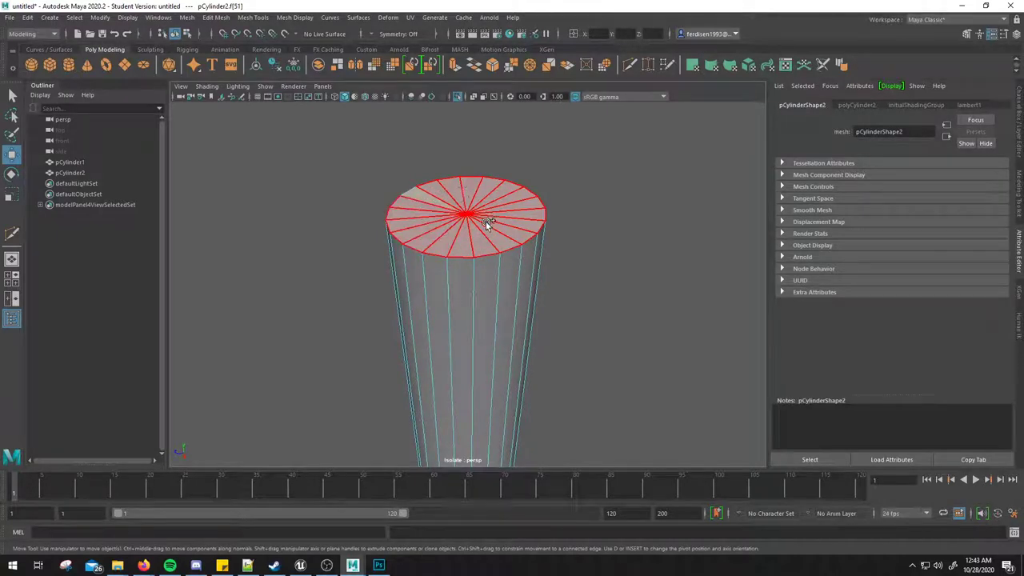
drag(425, 220, 602, 276)
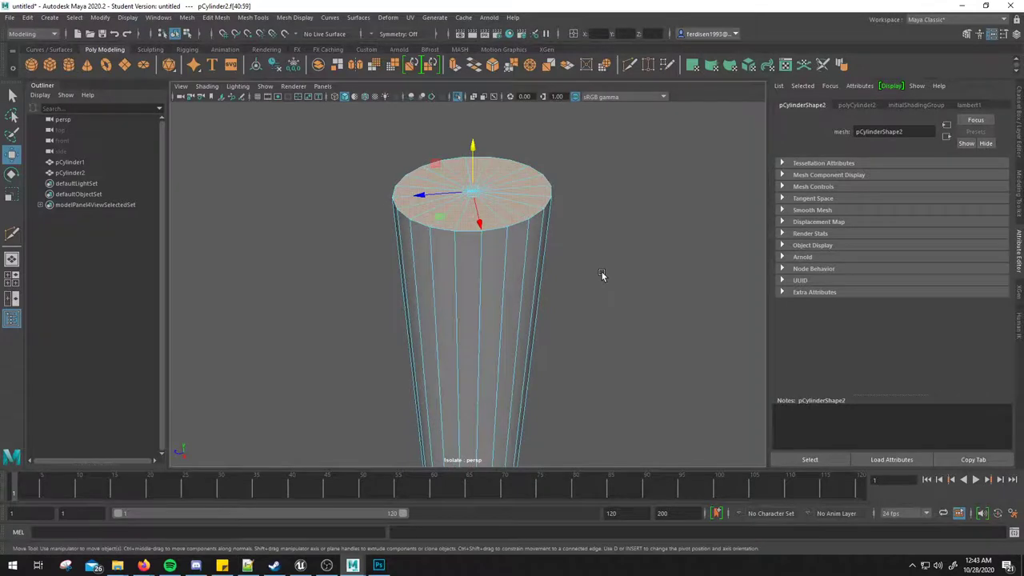
key(Delete)
Step: Return to Object Mode, turn off Isolate Select, and zoom out to view the whole hammer
right_drag(516, 184, 571, 172)
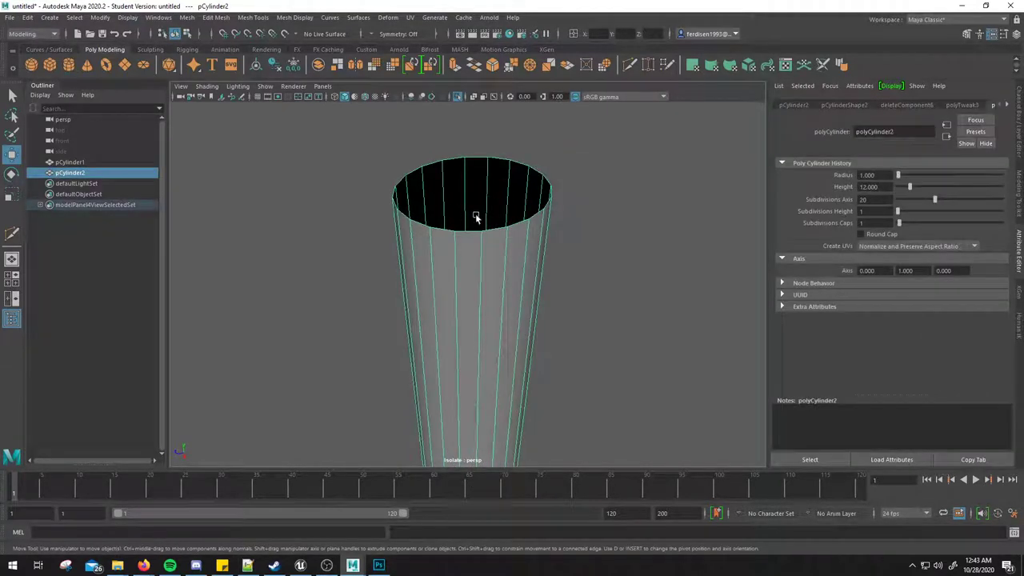
mouse_move(476, 218)
right_down()
mouse_move(477, 152)
mouse_move(572, 168)
right_up()
scroll(494, 256, down, 2)
click(494, 257)
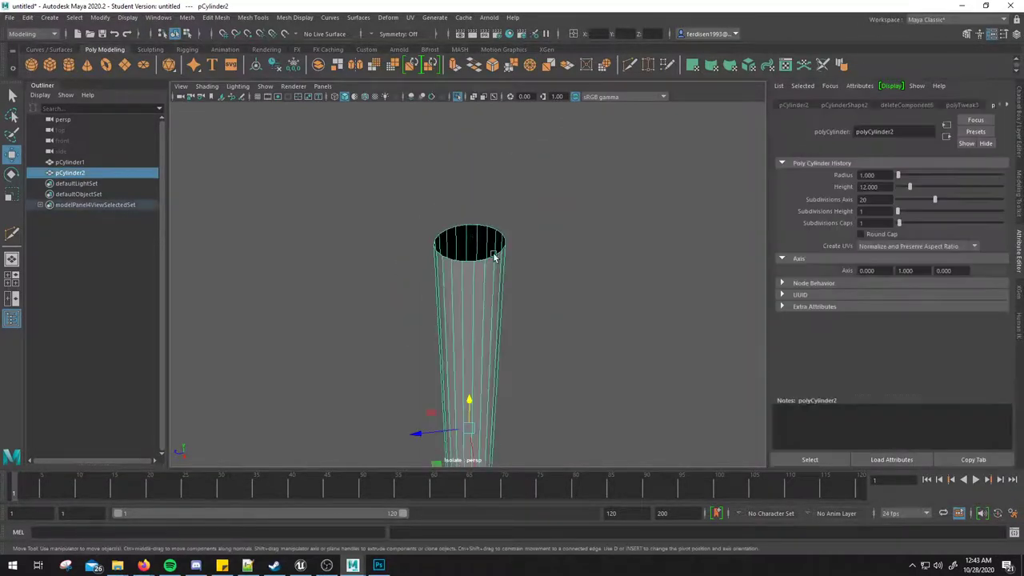
alt+drag(494, 256, 499, 246)
click(457, 96)
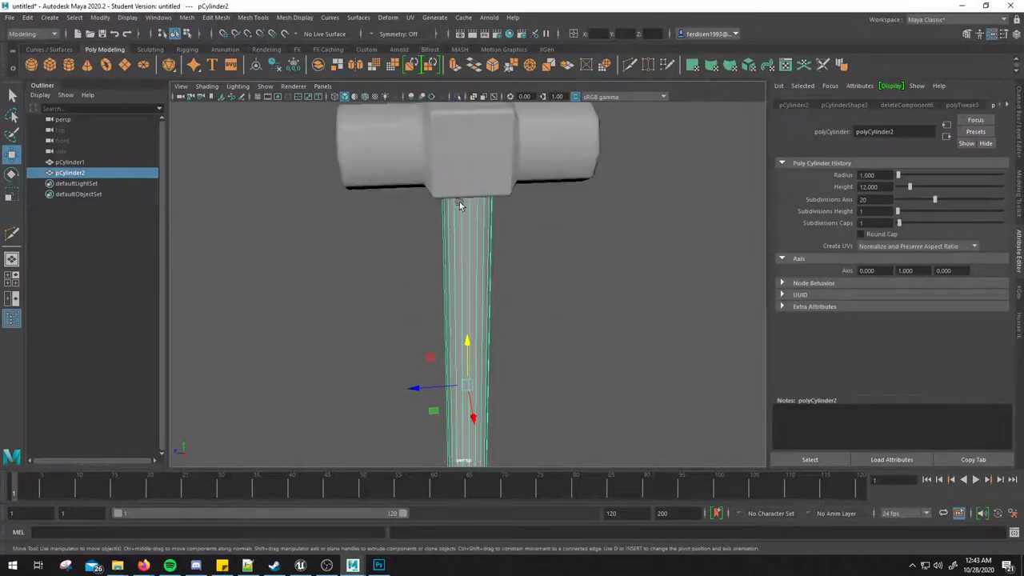
alt+drag(459, 202, 461, 221)
scroll(467, 209, down, 2)
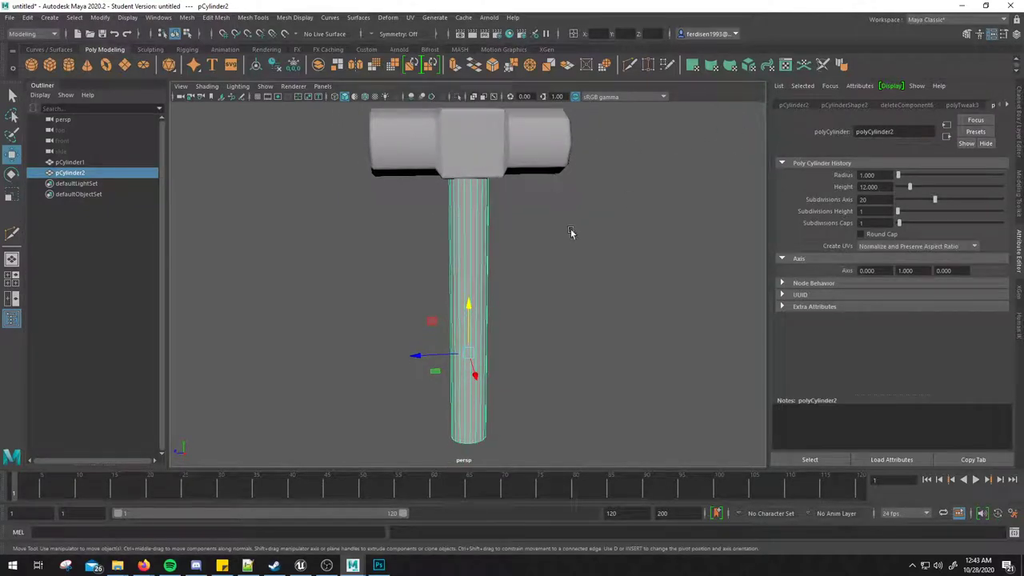
Step: Toggle the handle's smooth preview on and off with 3 and 1, then reselect the handle
key(3)
alt+drag(570, 233, 547, 222)
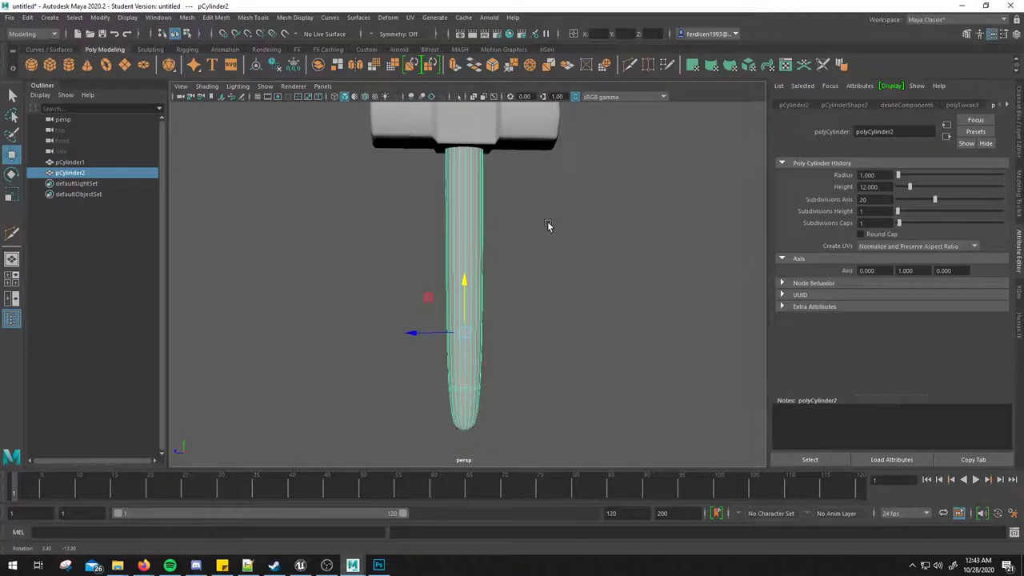
key(1)
key(3)
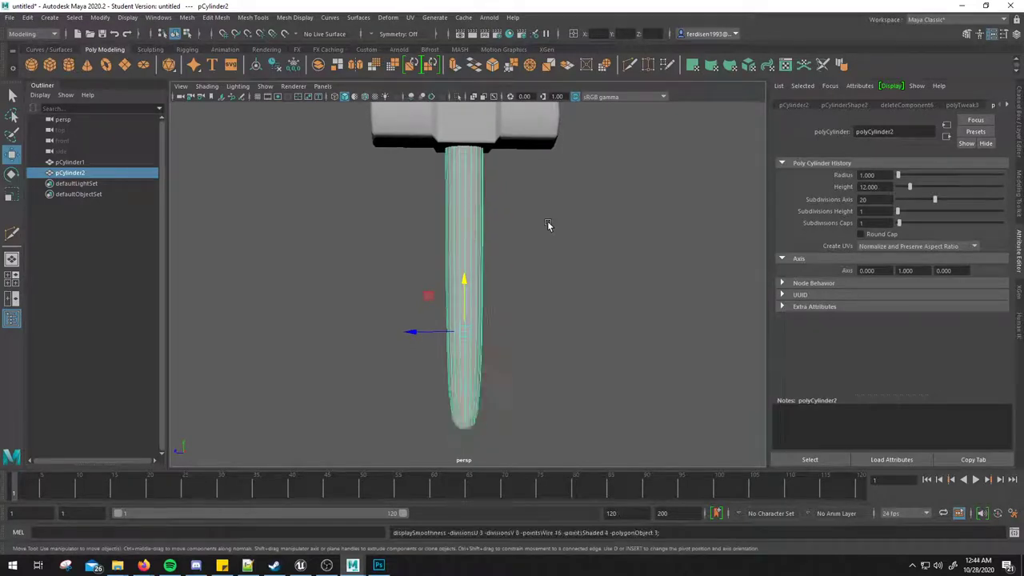
key(1)
key(3)
key(1)
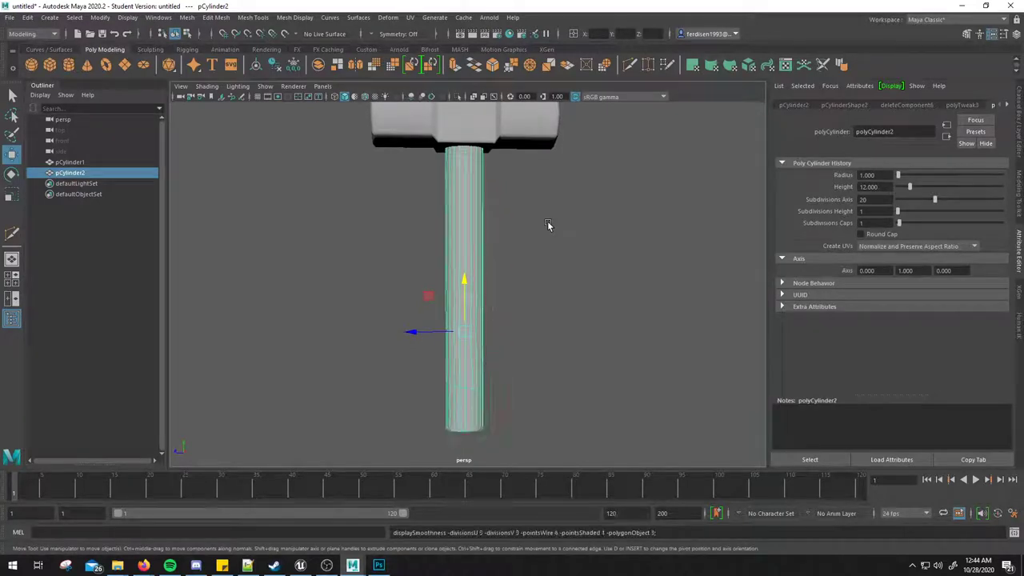
key(3)
key(1)
click(548, 224)
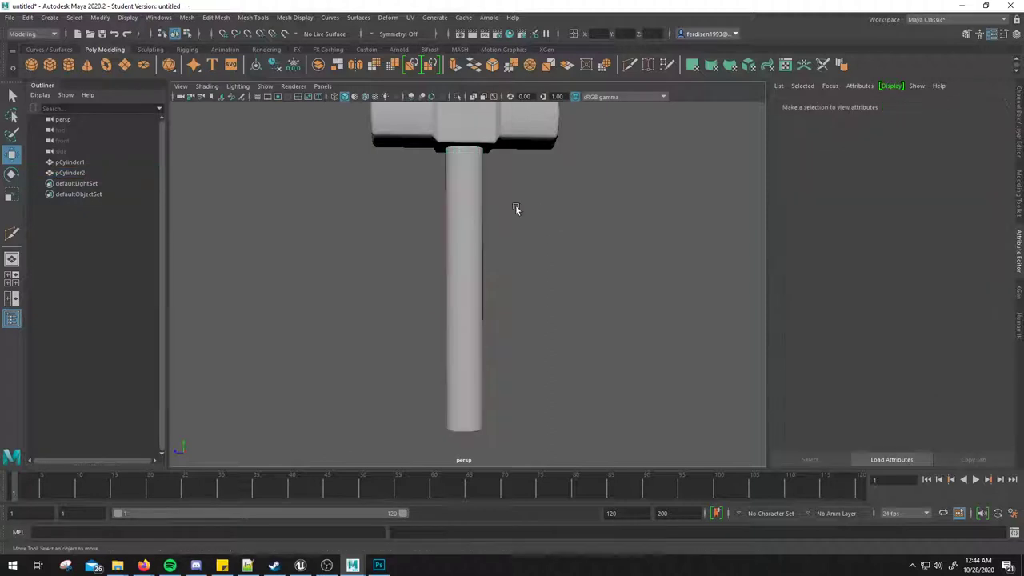
click(477, 184)
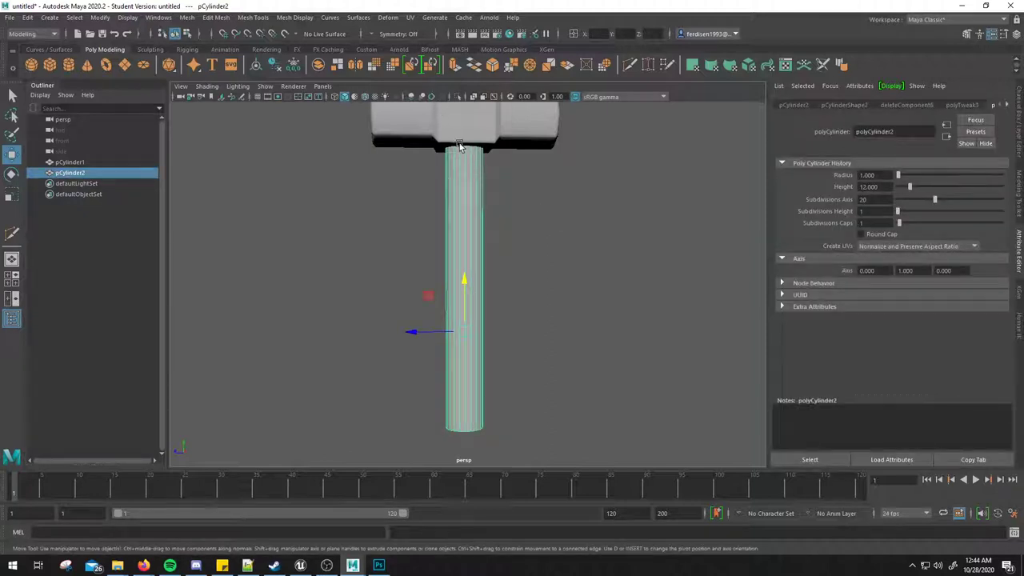
Step: Switch to wireframe and select the handle in a maximized side orthographic view
alt+middle_drag(484, 156, 508, 175)
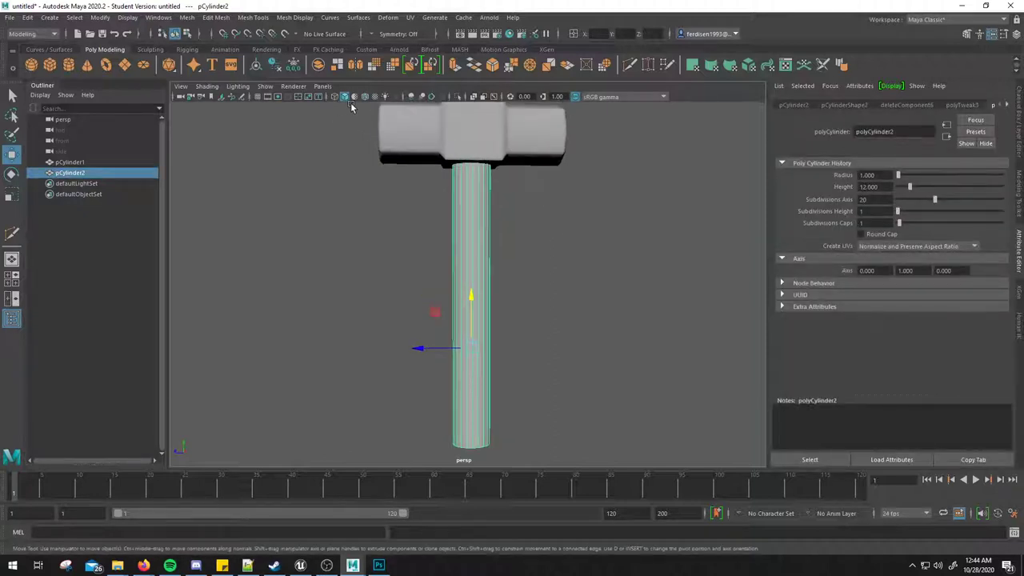
key(4)
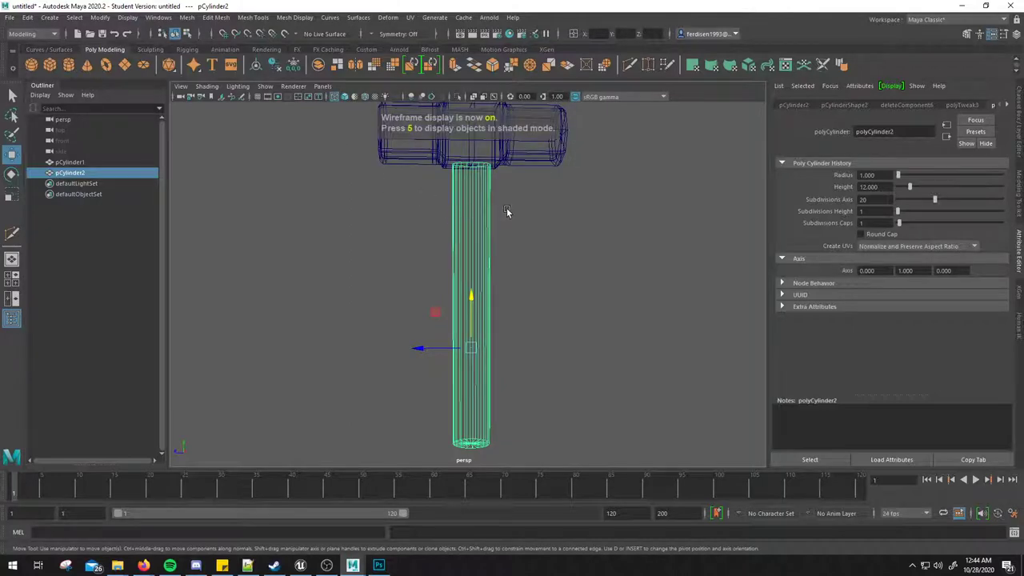
alt+middle_drag(506, 207, 517, 214)
key(space)
key(space)
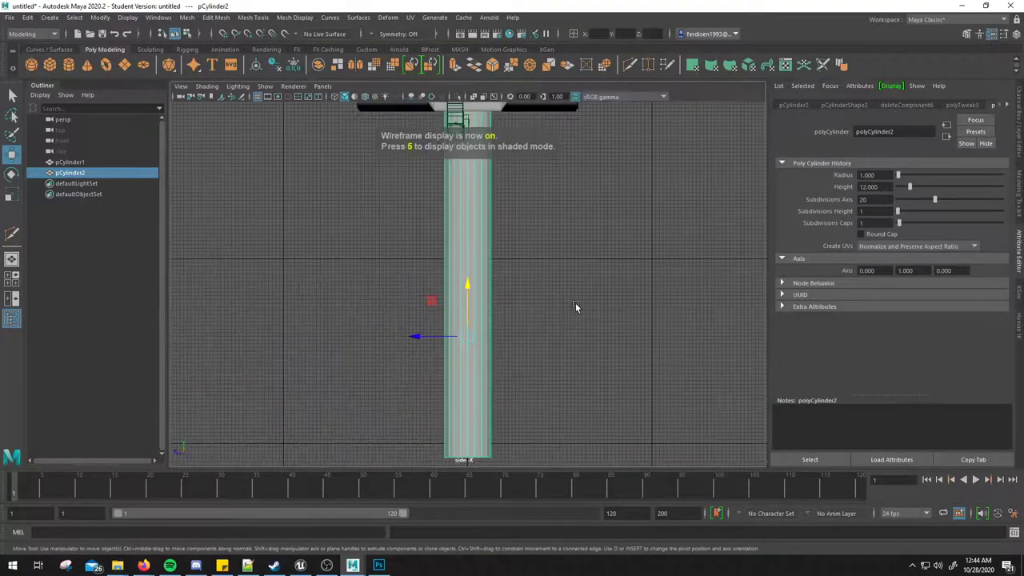
key(space)
key(space)
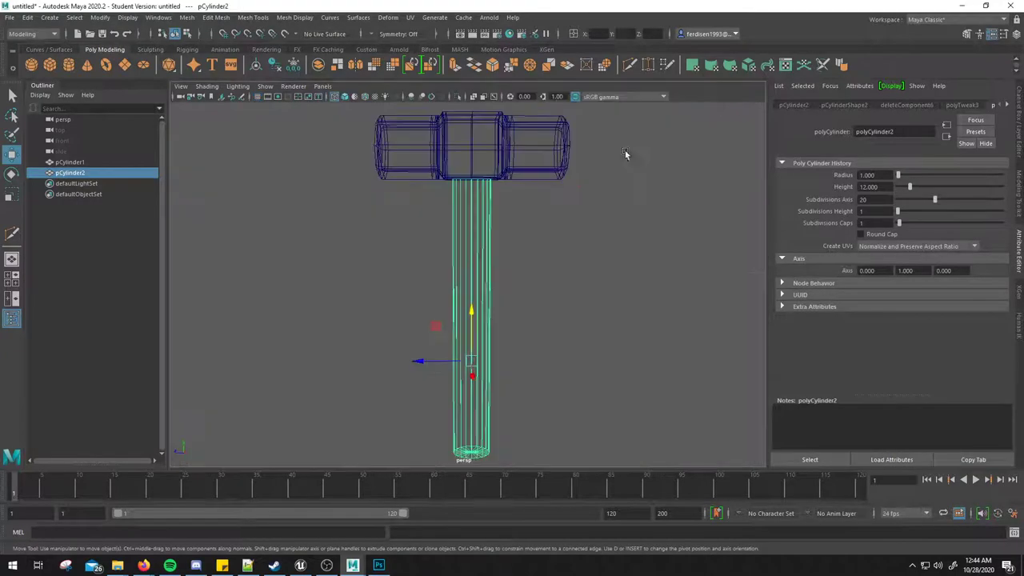
click(617, 183)
alt+drag(616, 183, 618, 211)
key(space)
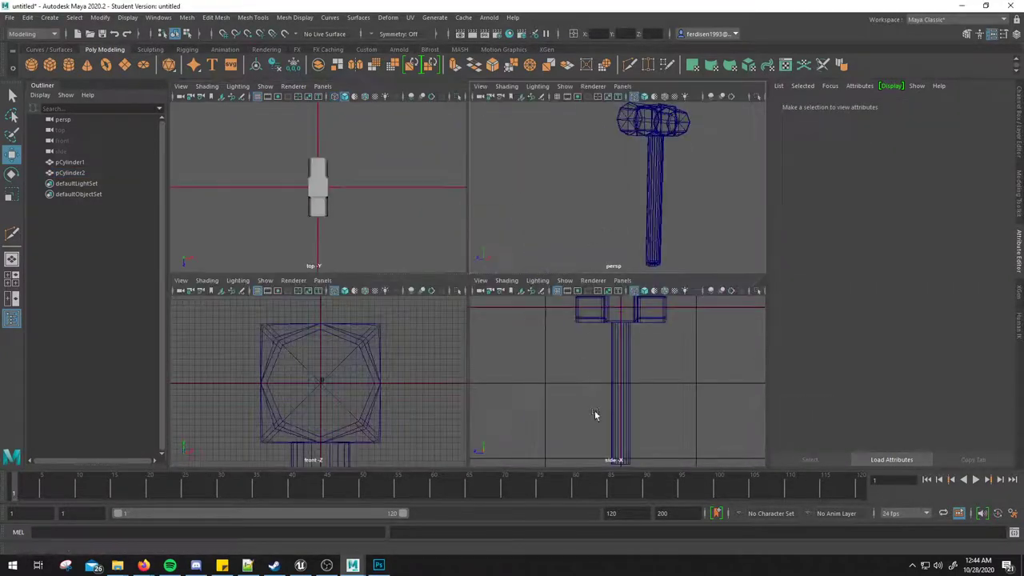
key(space)
alt+middle_drag(594, 326, 575, 292)
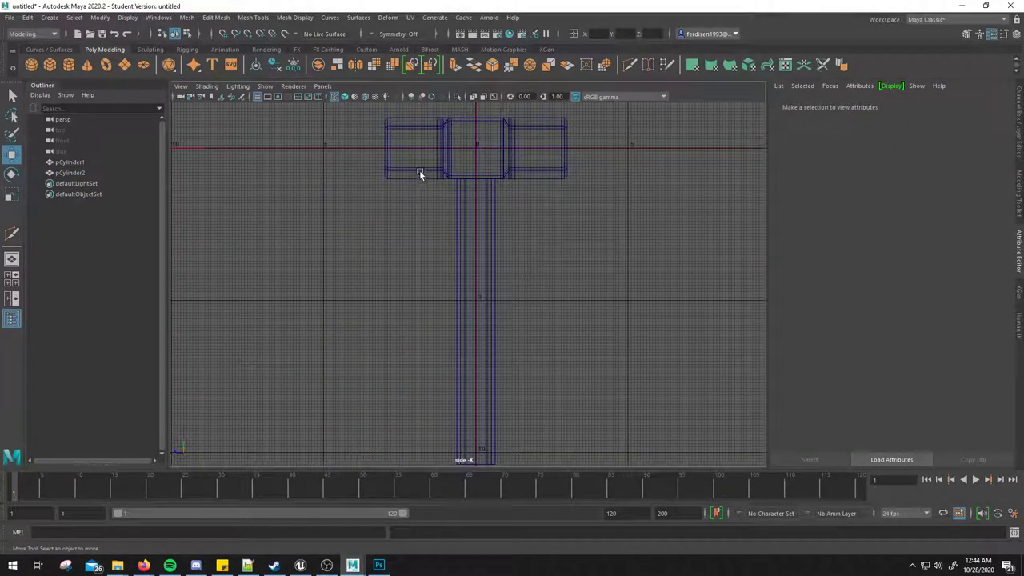
drag(420, 174, 527, 238)
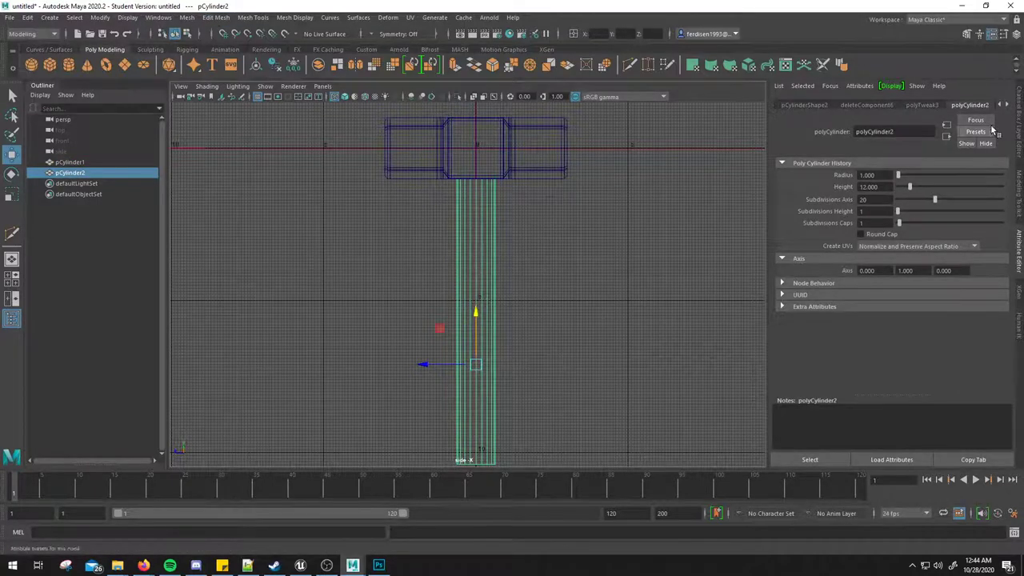
Step: Try Smooth on the handle twice from the modeling toolkit, then undo it
click(968, 33)
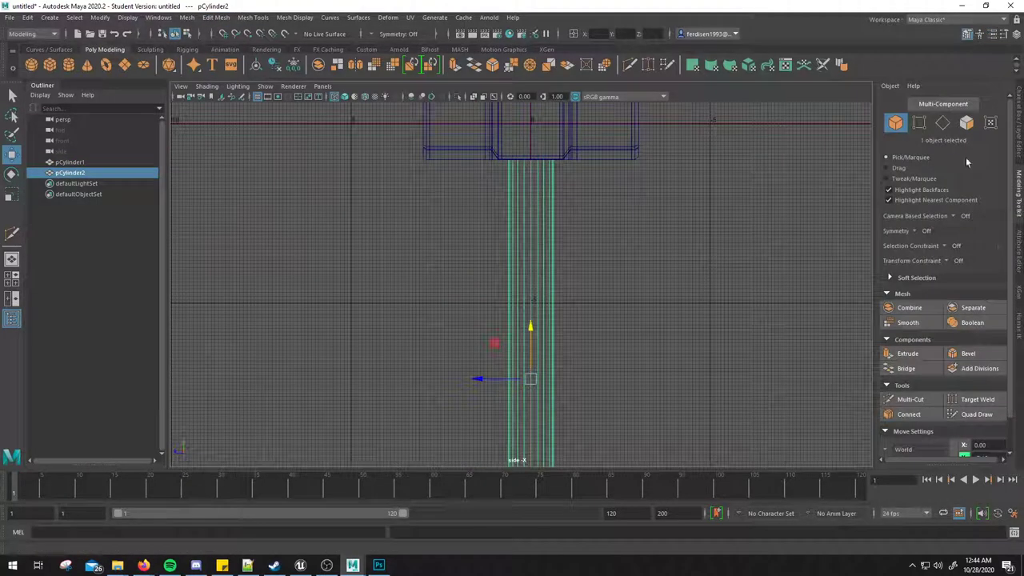
click(907, 323)
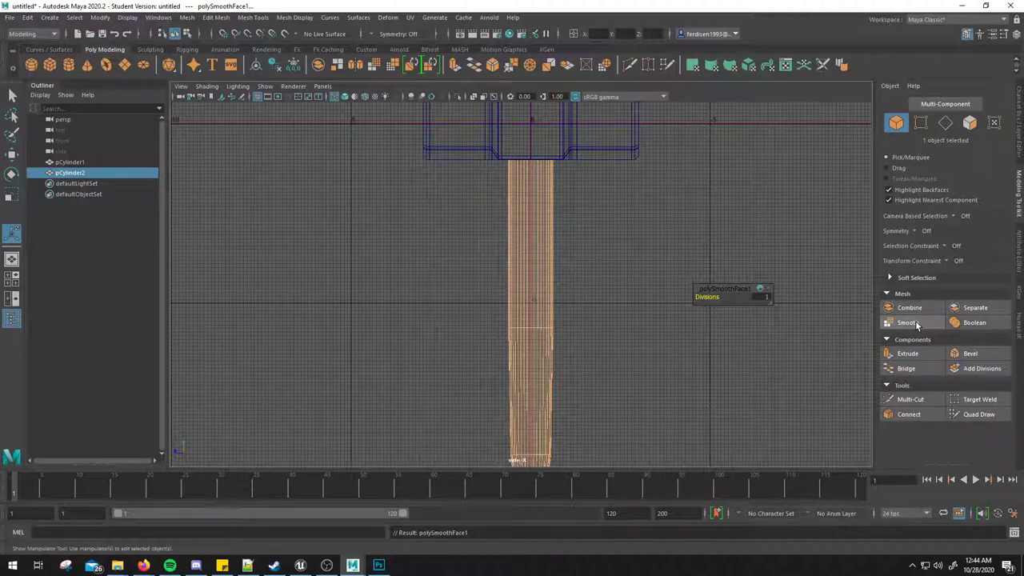
click(908, 323)
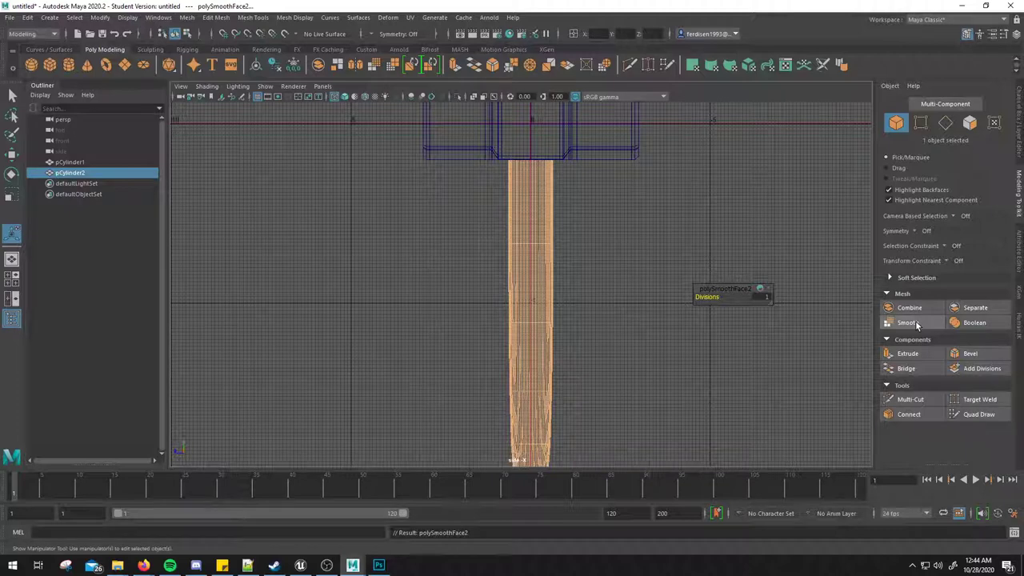
key(ctrl+z)
key(ctrl+z)
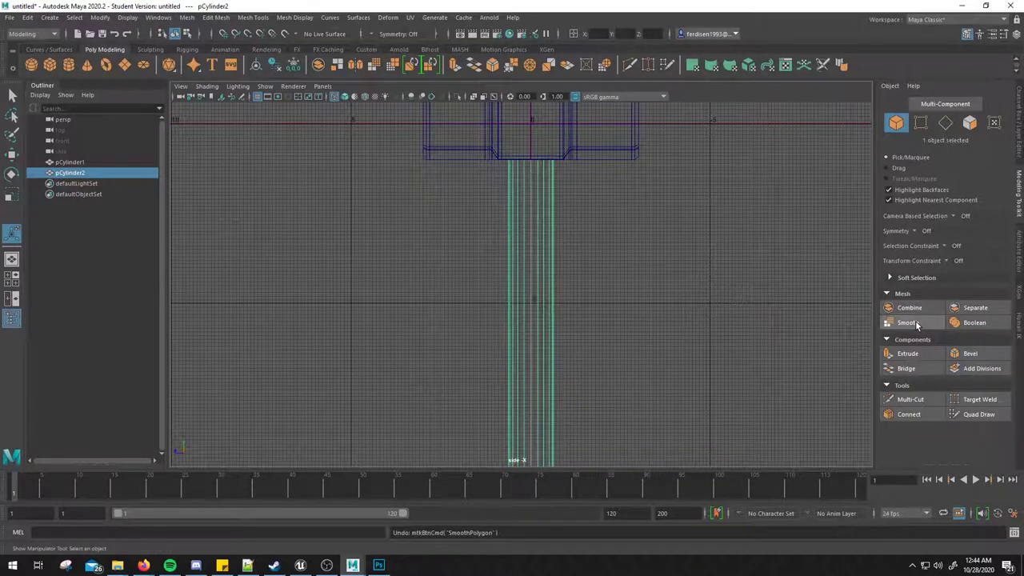
Step: Move the handle's top ring of vertices up into the hammer head, then reselect the handle
right_drag(588, 238, 542, 237)
drag(496, 172, 574, 122)
key(w)
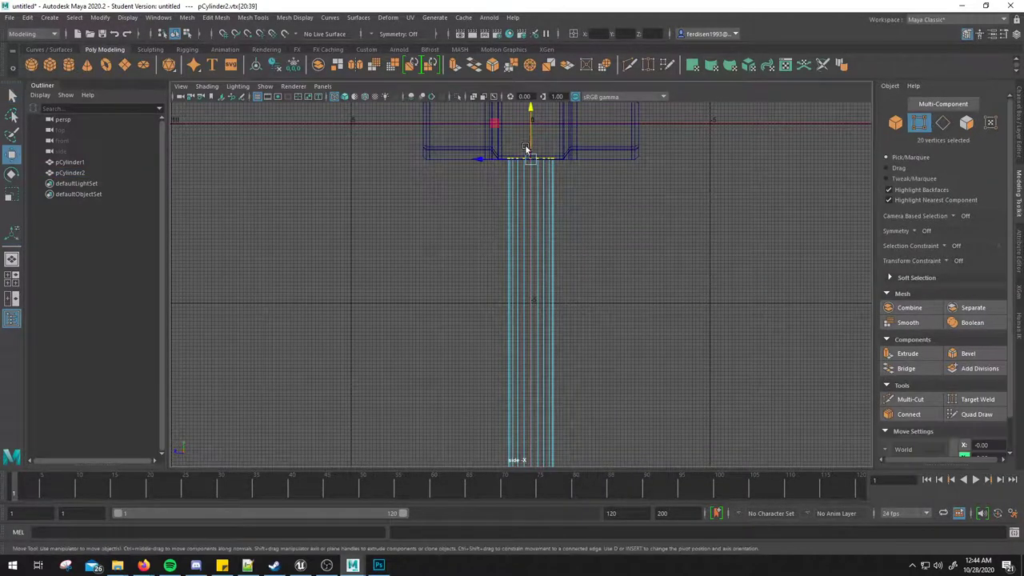
drag(525, 149, 529, 136)
right_click(546, 207)
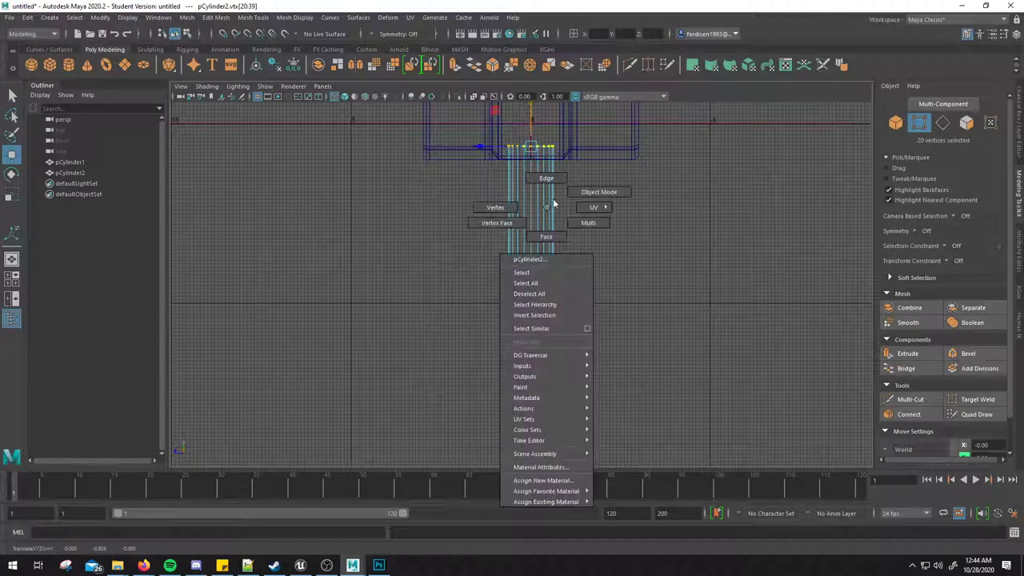
click(592, 191)
click(541, 177)
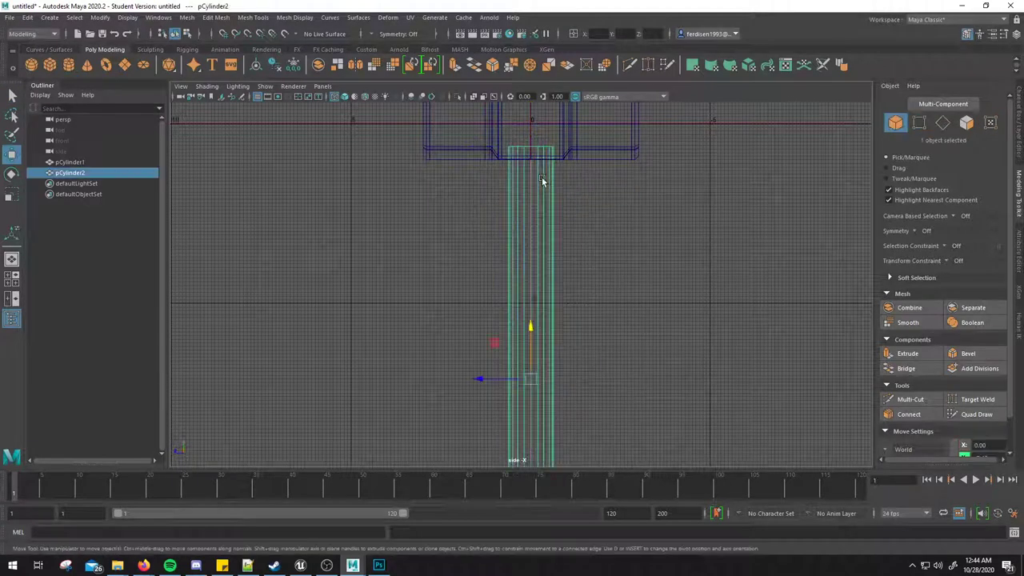
click(589, 67)
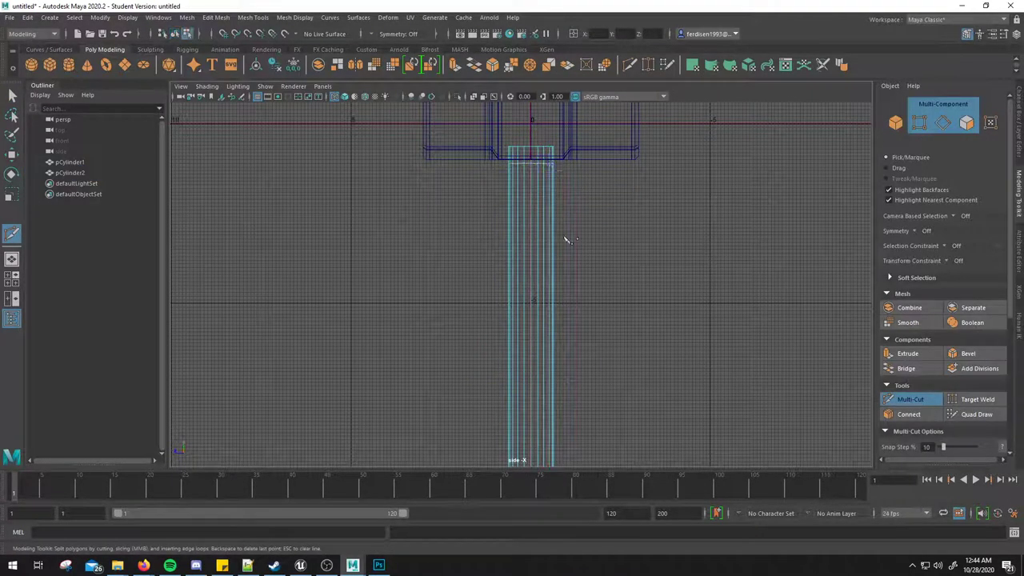
Step: Add an edge loop near the handle's bottom and preview the handle smoothed
alt+middle_drag(600, 296, 585, 240)
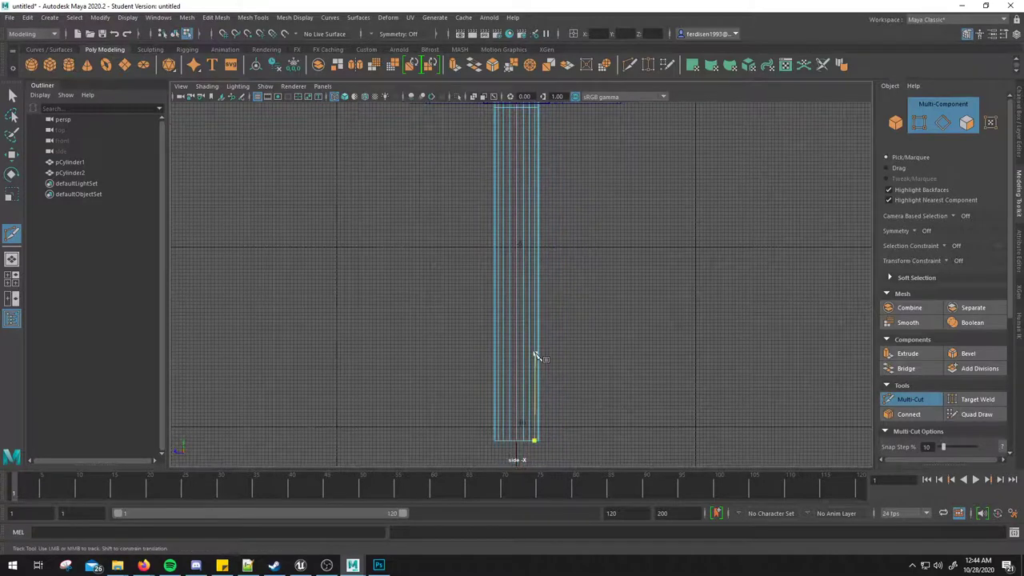
ctrl+click(520, 432)
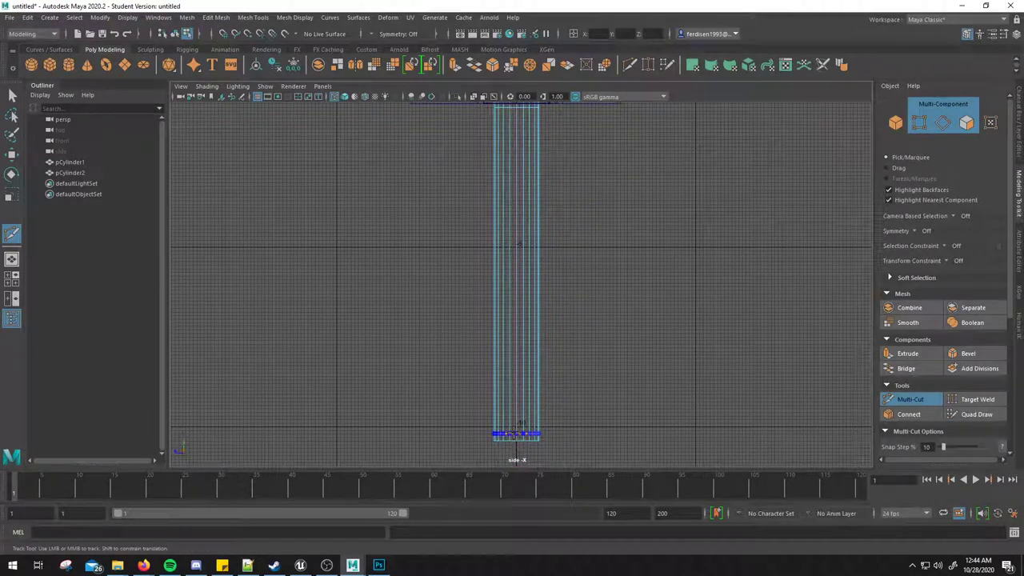
ctrl+click(515, 428)
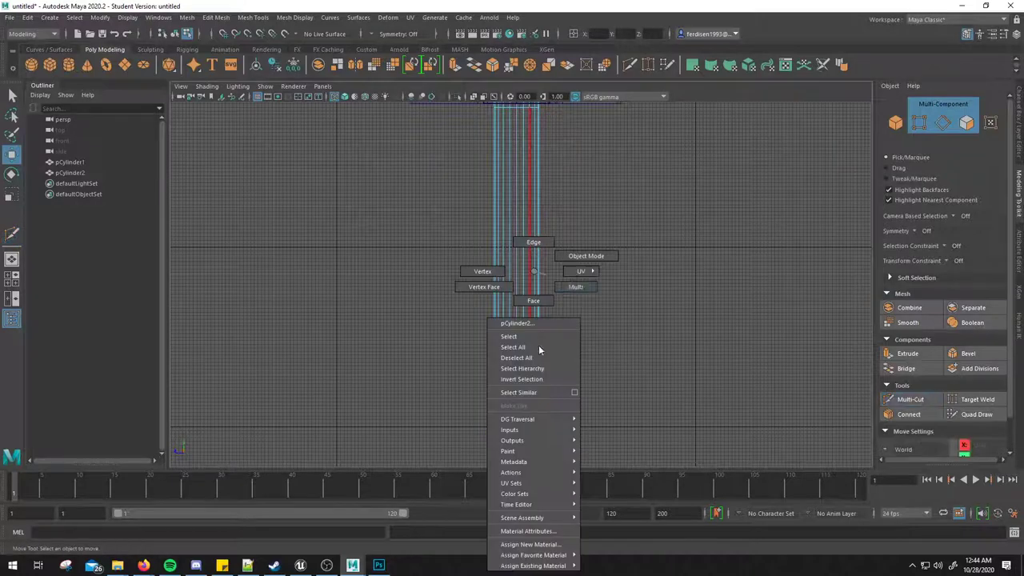
right_drag(533, 273, 581, 251)
key(w)
click(503, 296)
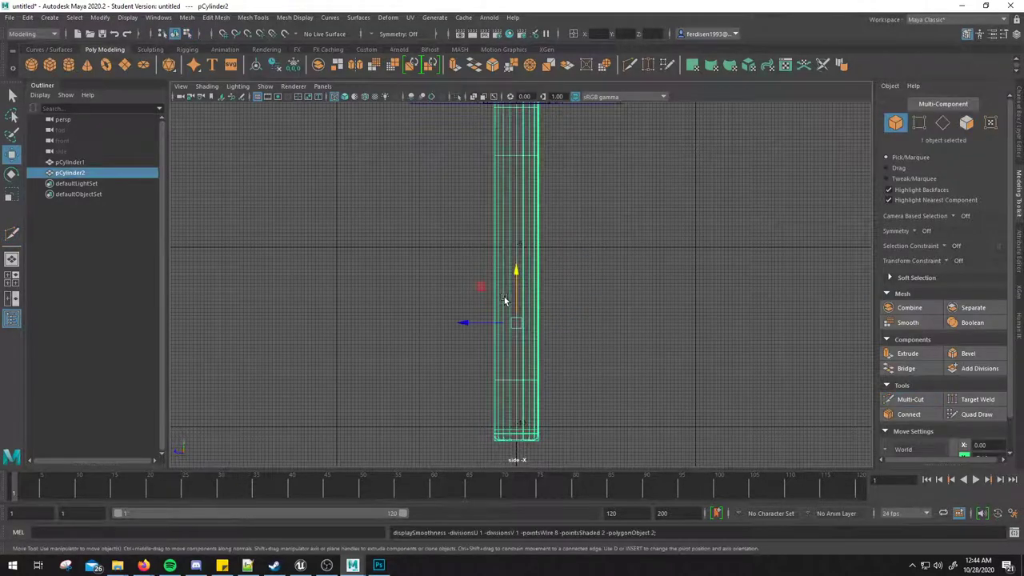
key(3)
Step: Return to a single shaded perspective view of the hammer and bring up the reference photo
scroll(560, 320, down, 3)
key(space)
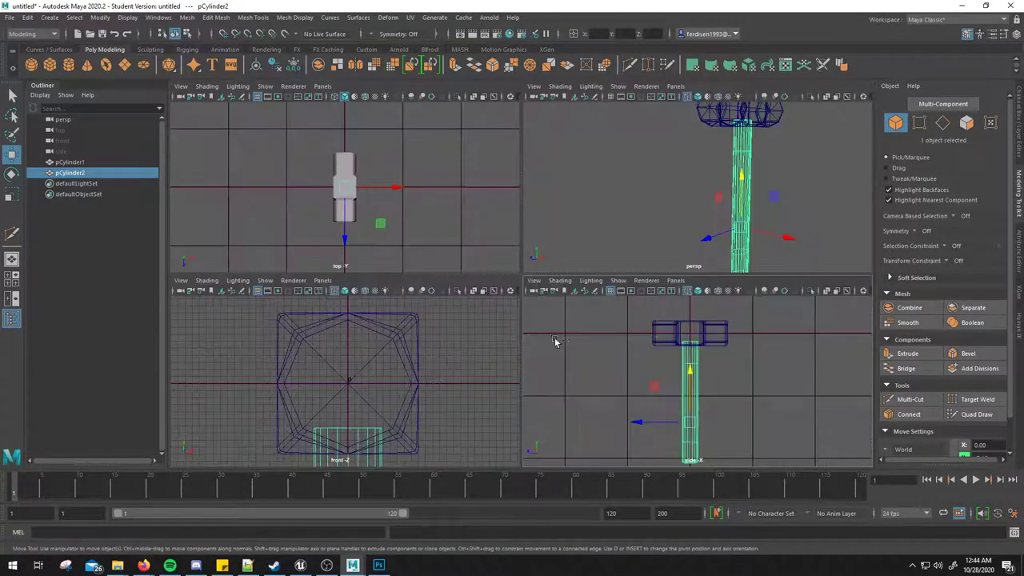
key(space)
key(5)
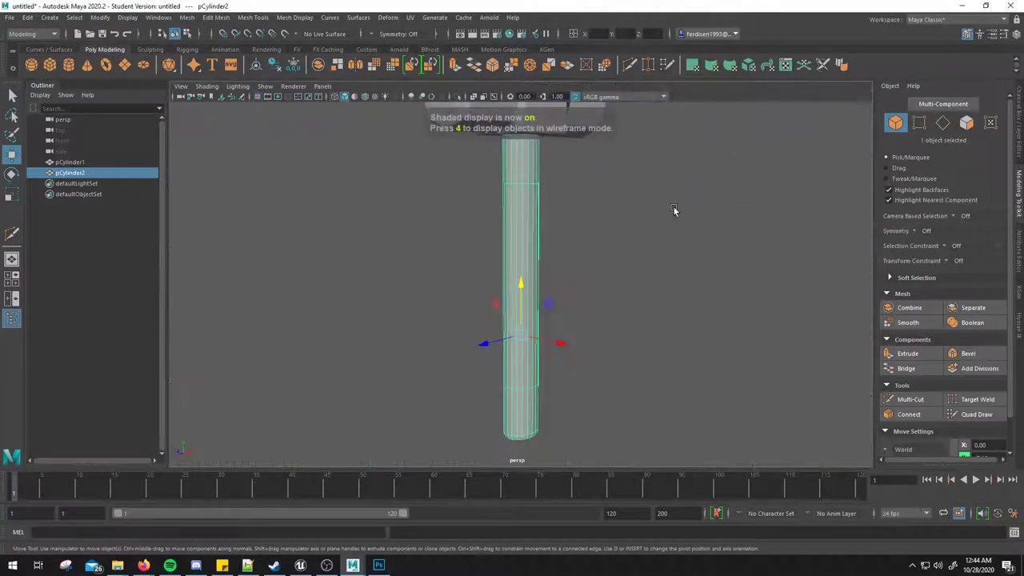
click(615, 258)
mouse_move(580, 236)
alt+mouse_down()
mouse_move(595, 290)
mouse_move(564, 264)
mouse_move(574, 245)
alt+mouse_up()
key(alt+Tab)
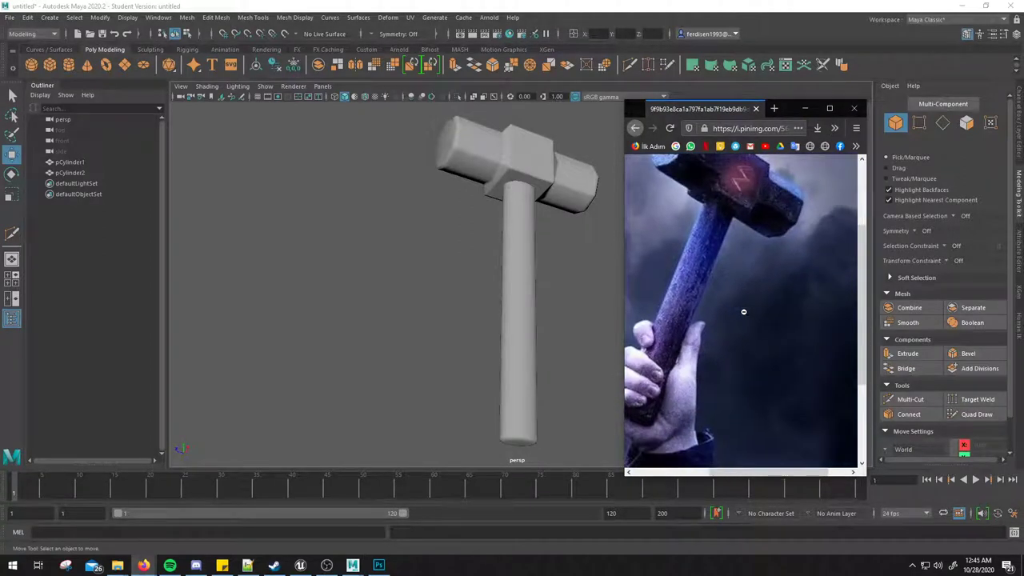
Step: Select the vertex rings at the handle's bottom and move them upward
mouse_move(588, 309)
alt+mouse_down()
mouse_move(558, 309)
mouse_move(587, 297)
alt+mouse_up()
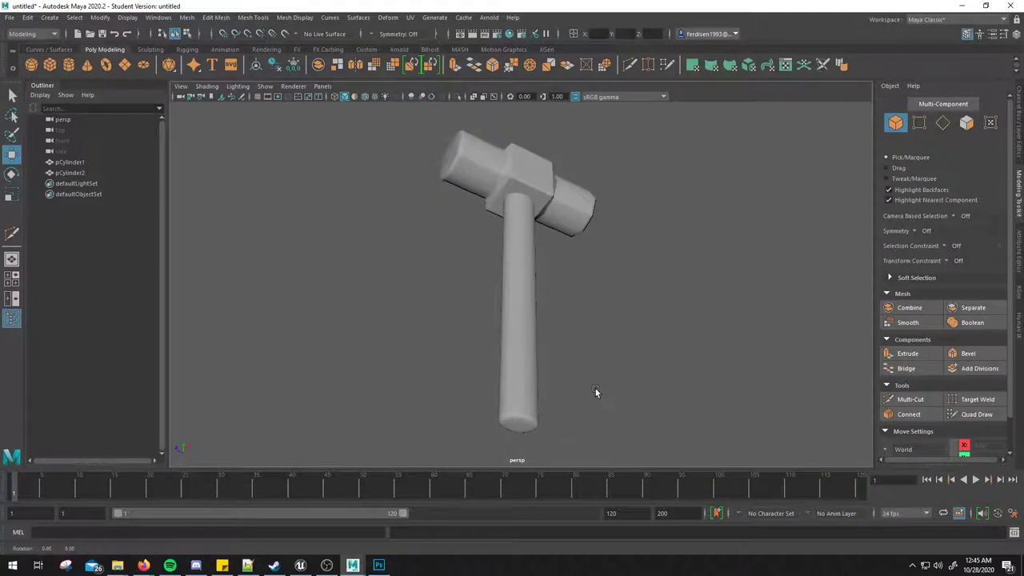
alt+drag(599, 393, 584, 396)
key(alt+Tab)
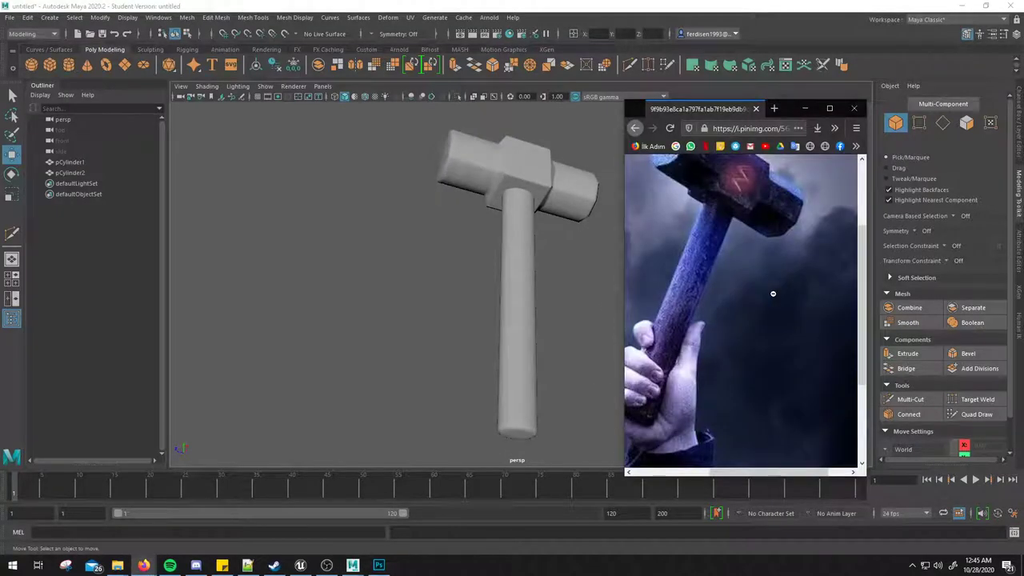
click(528, 300)
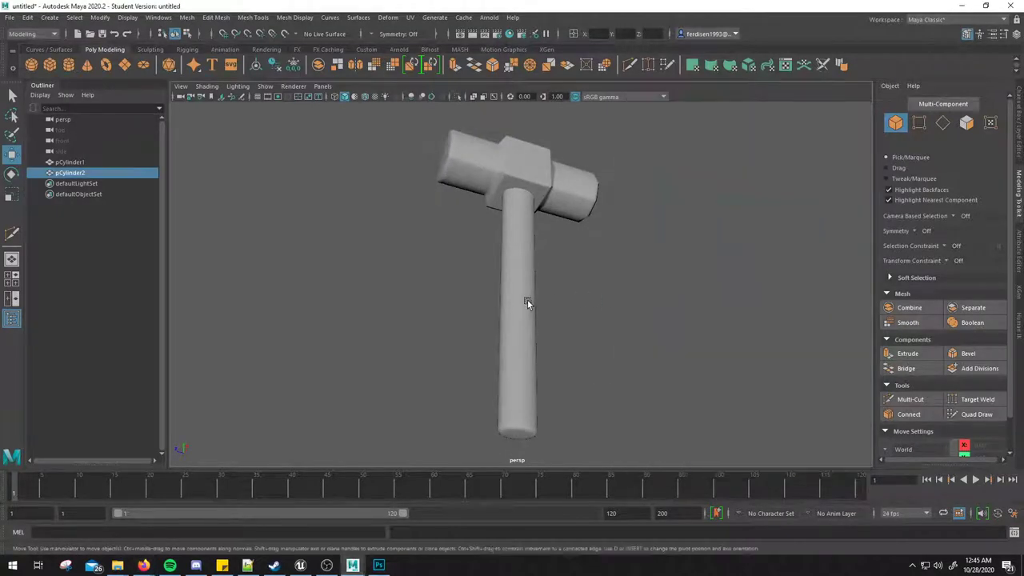
right_drag(528, 300, 469, 320)
drag(480, 364, 556, 448)
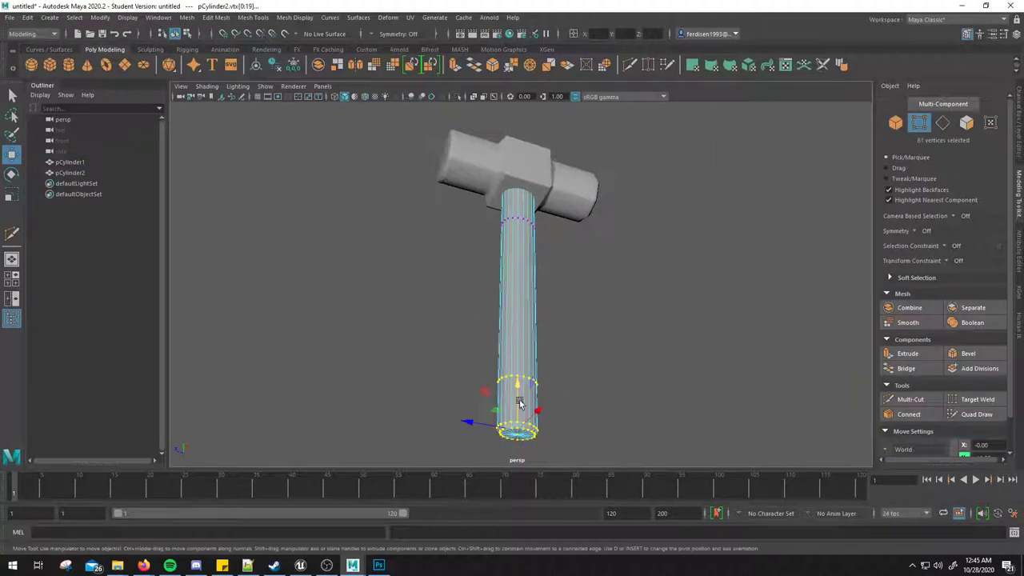
drag(519, 400, 516, 376)
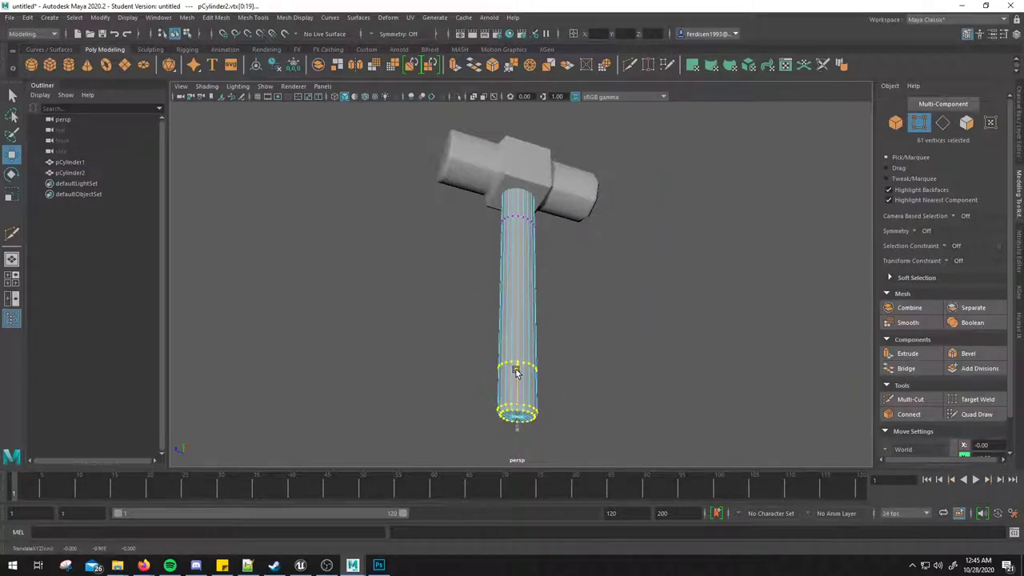
Step: Check the handle with the smooth preview toggled, then orbit to a straight front view
right_drag(521, 298, 570, 248)
click(568, 250)
click(517, 287)
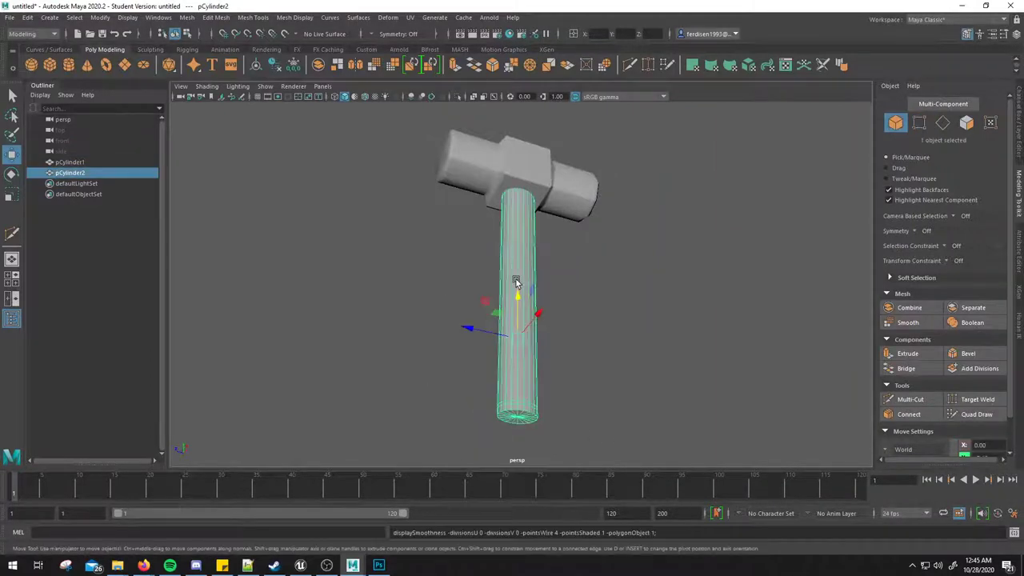
click(553, 371)
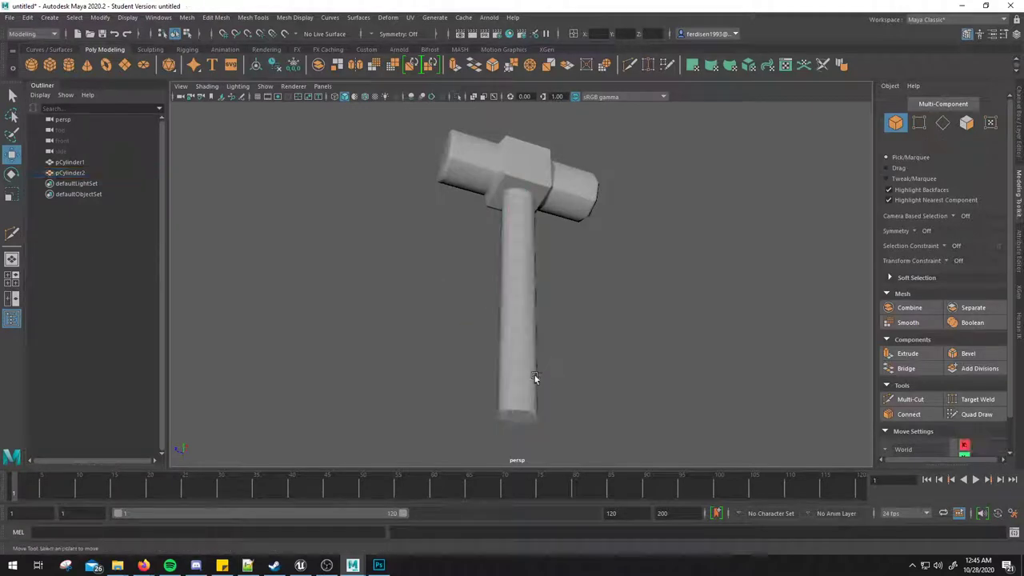
alt+drag(535, 375, 531, 331)
click(519, 327)
key(3)
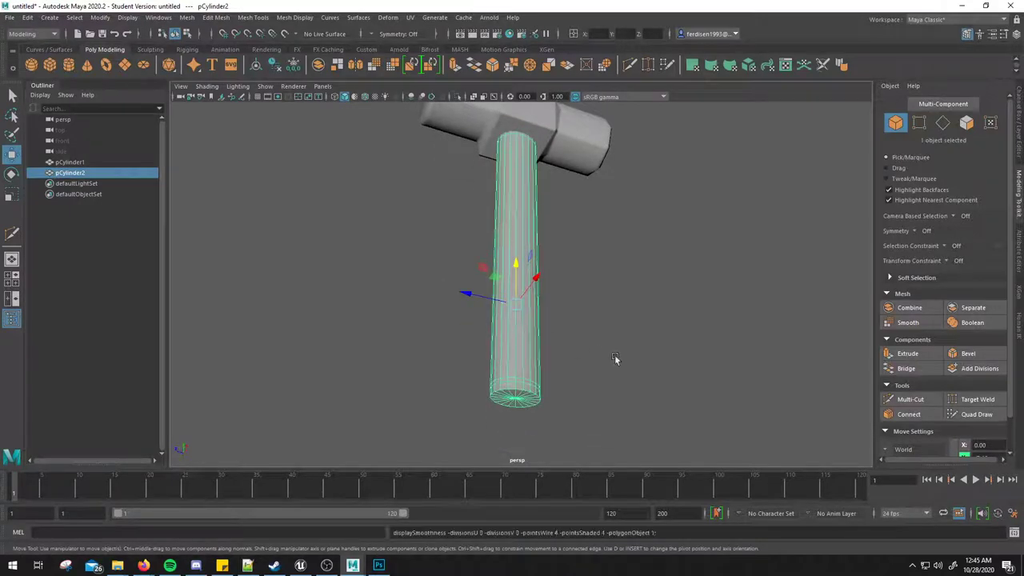
key(1)
click(615, 358)
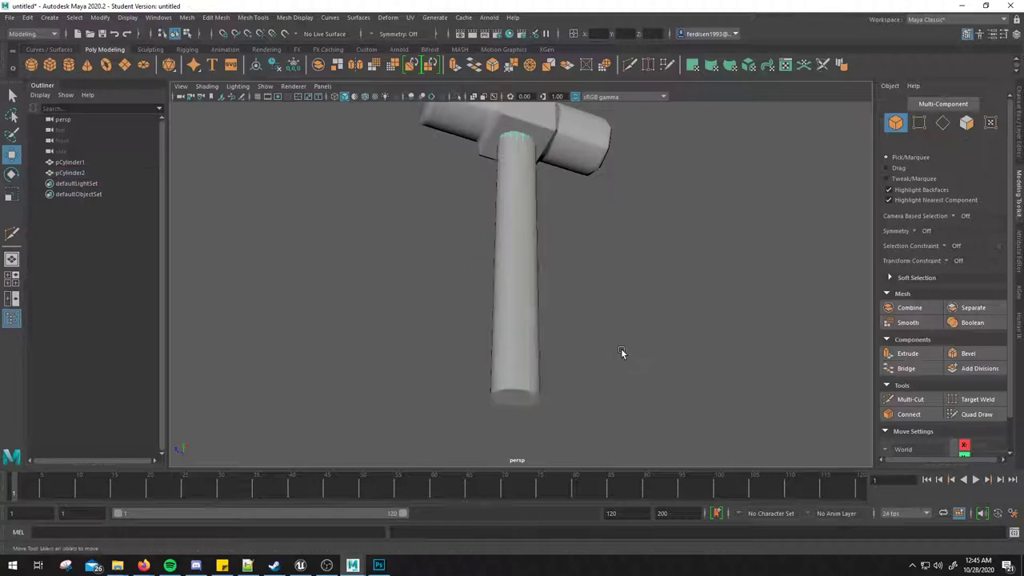
mouse_move(621, 348)
alt+mouse_down()
mouse_move(522, 358)
mouse_move(592, 372)
mouse_move(535, 358)
mouse_move(537, 313)
mouse_move(524, 296)
mouse_move(519, 321)
mouse_move(552, 381)
mouse_move(539, 328)
mouse_move(510, 310)
mouse_move(613, 350)
alt+mouse_up()
Step: Preview the handle smoothed and close the hammer reference photo window
click(519, 320)
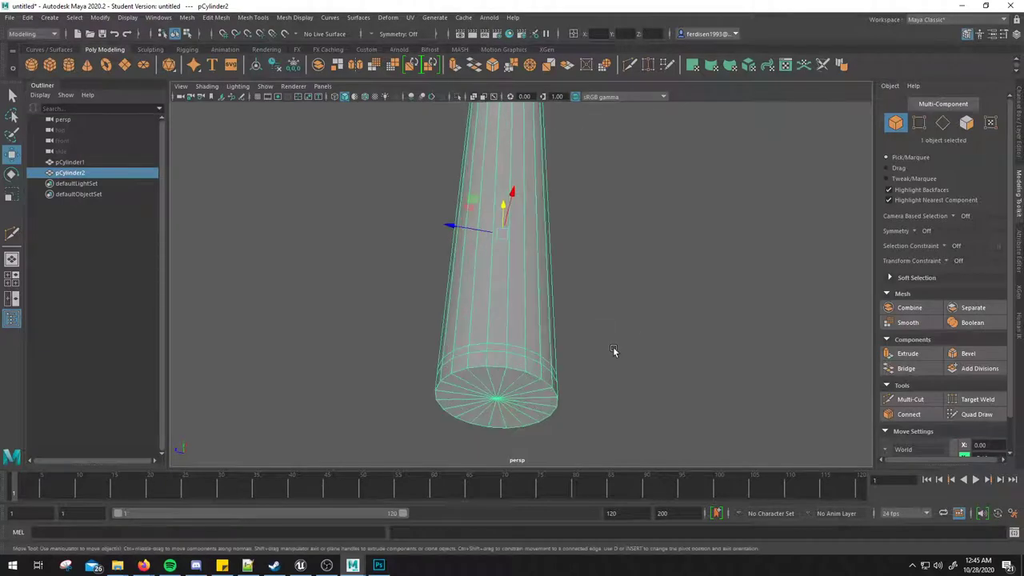
key(3)
key(alt+Tab)
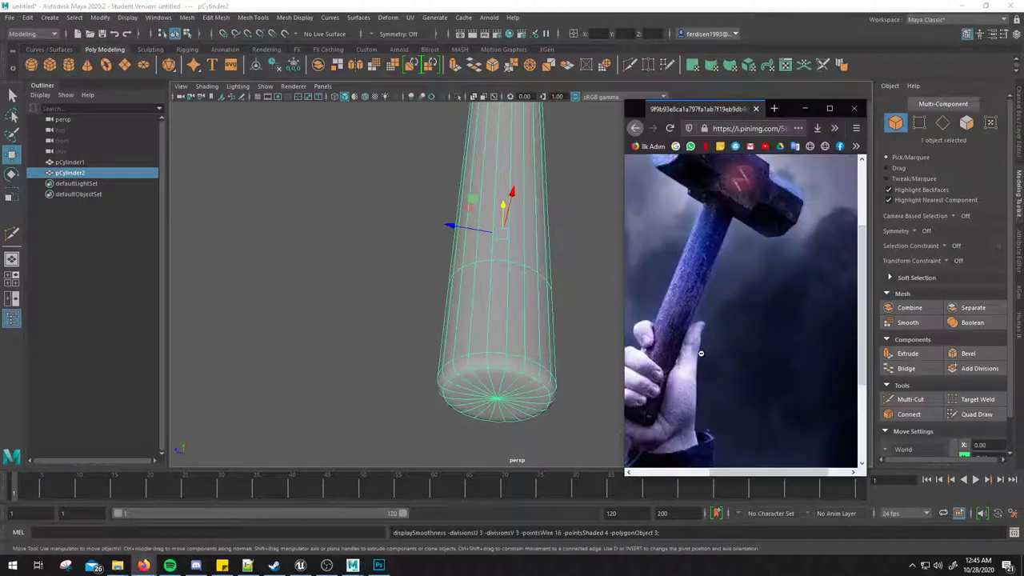
scroll(704, 392, down, 2)
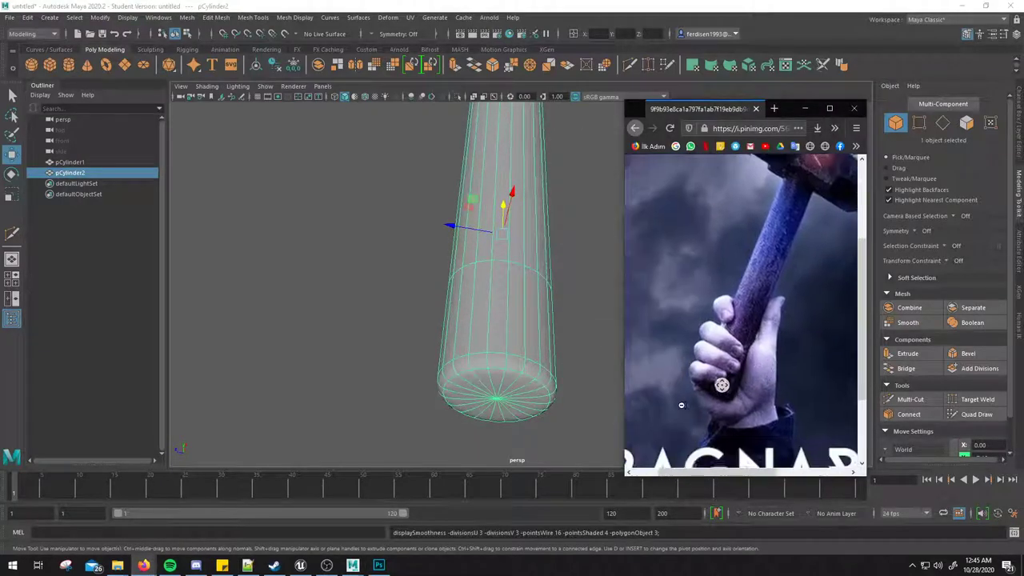
scroll(720, 376, down, 2)
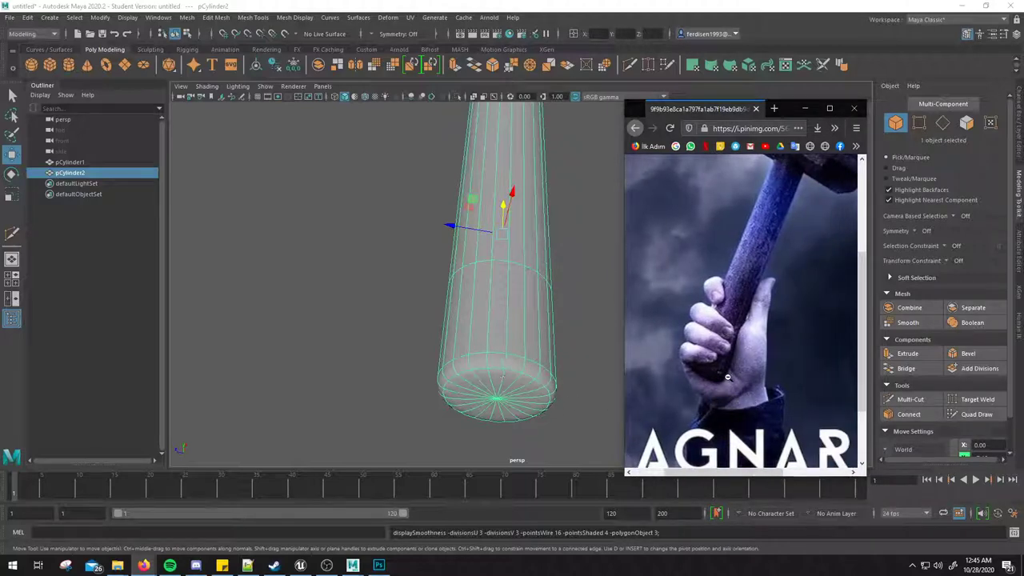
click(542, 351)
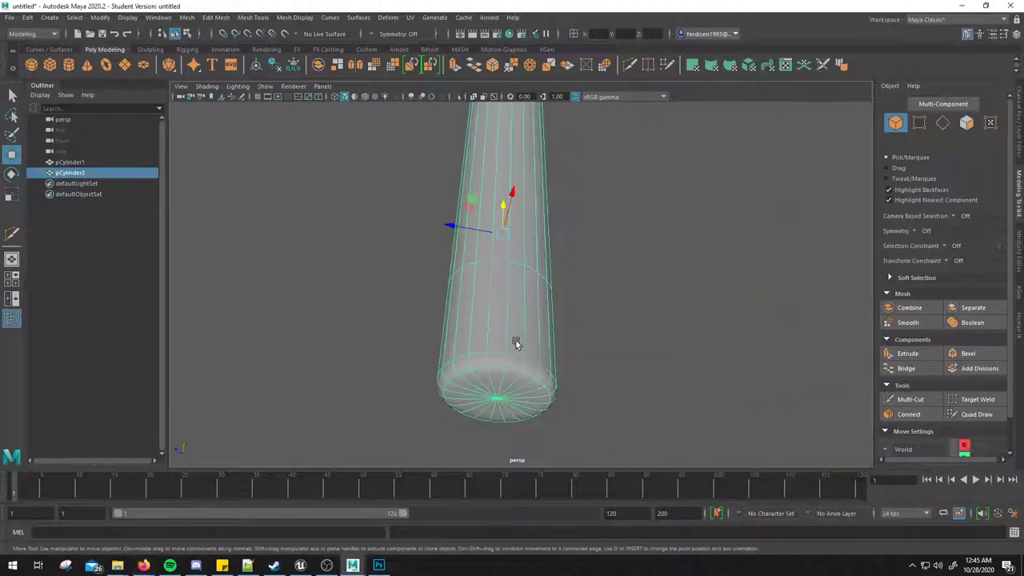
click(520, 362)
key(ctrl+z)
key(ctrl+z)
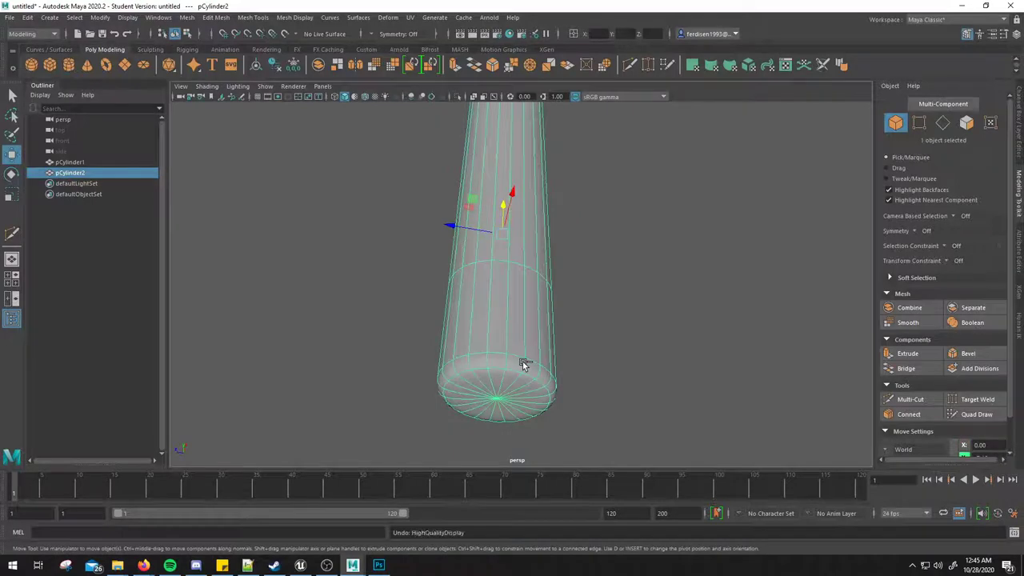
Step: Zoom onto the handle's bottom cap and select the 20-edge loop around its rim
scroll(521, 365, up, 1)
scroll(520, 364, up, 1)
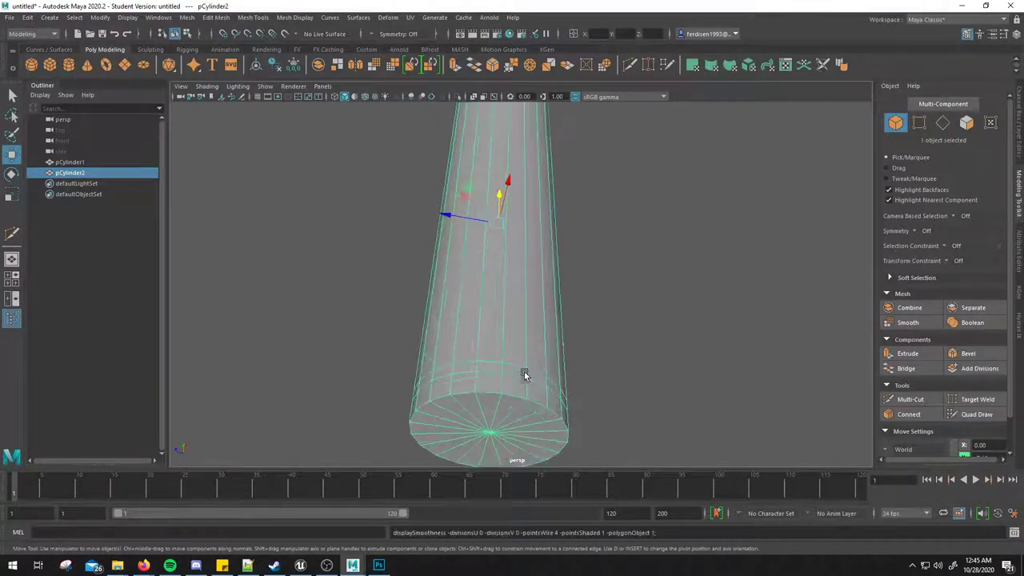
scroll(519, 361, up, 1)
scroll(516, 360, up, 2)
alt+drag(512, 360, 498, 349)
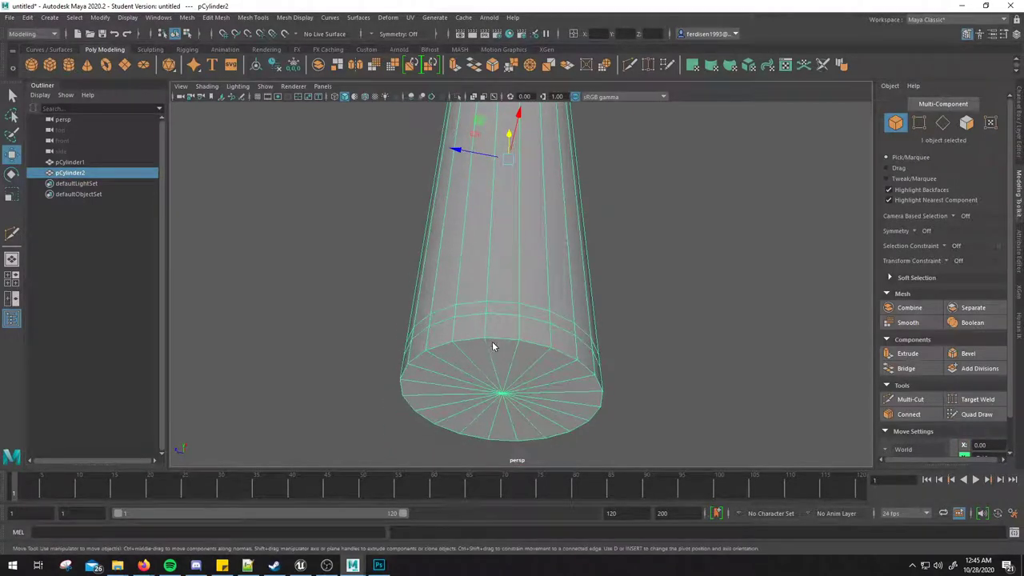
right_drag(492, 341, 492, 250)
double_click(501, 339)
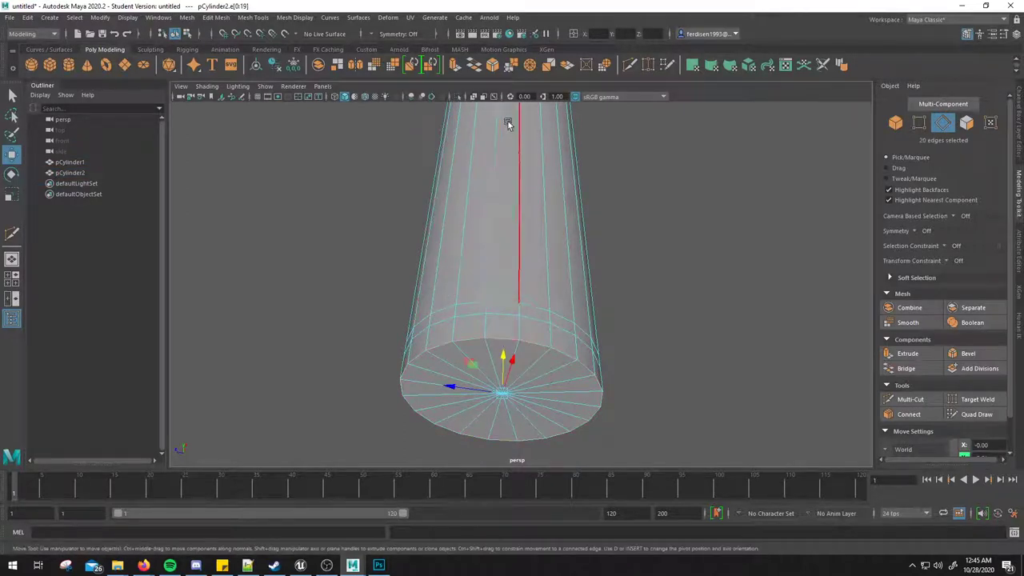
Step: Bevel the handle's bottom rim edges with a Fraction of 0.3
click(492, 64)
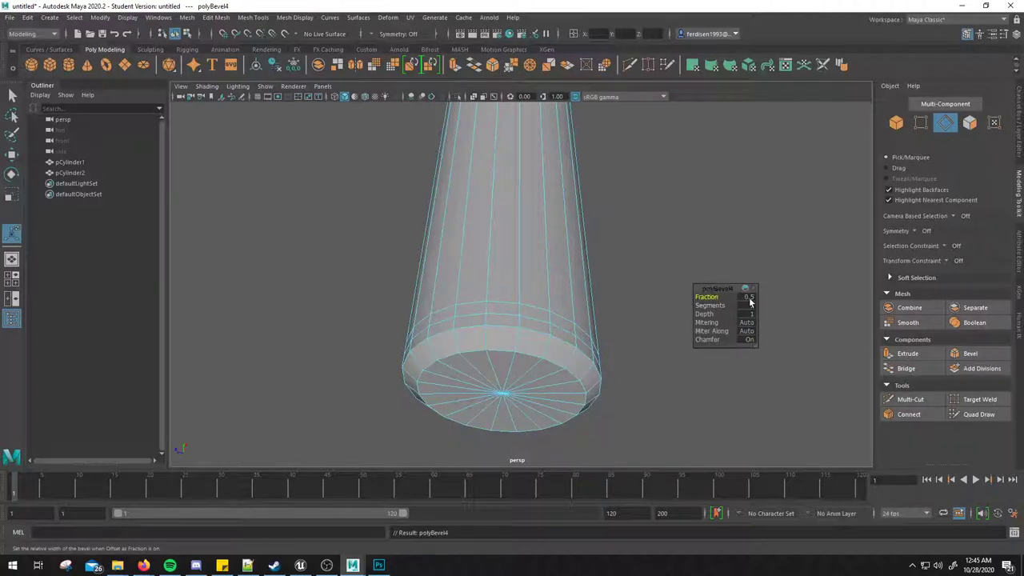
click(749, 298)
text(0.3)
key(Return)
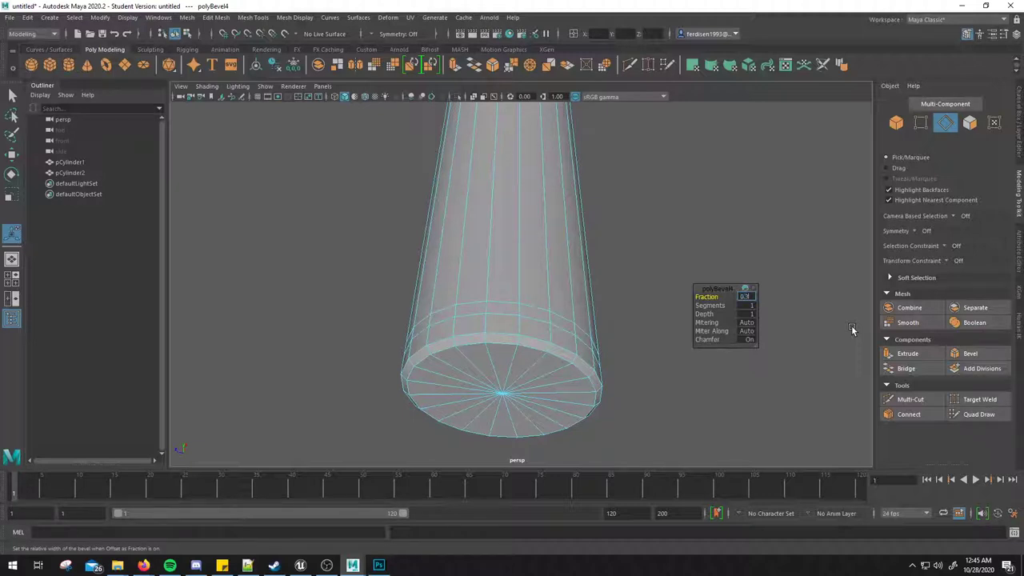
key(Return)
Step: Return to object mode, orbit out to show the hammer head, and reopen the reference photo
right_drag(549, 268, 548, 112)
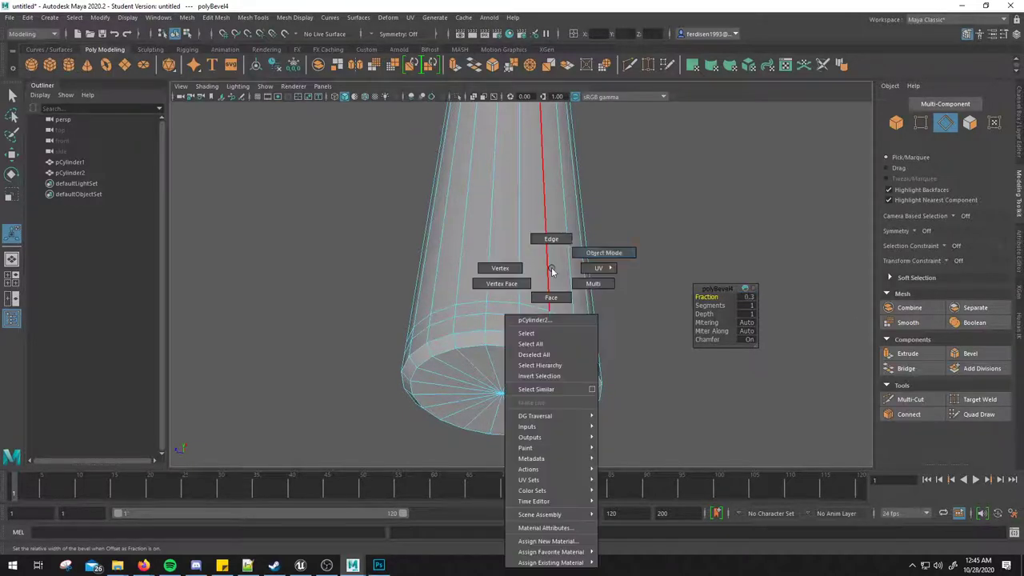
click(652, 278)
scroll(652, 278, down, 3)
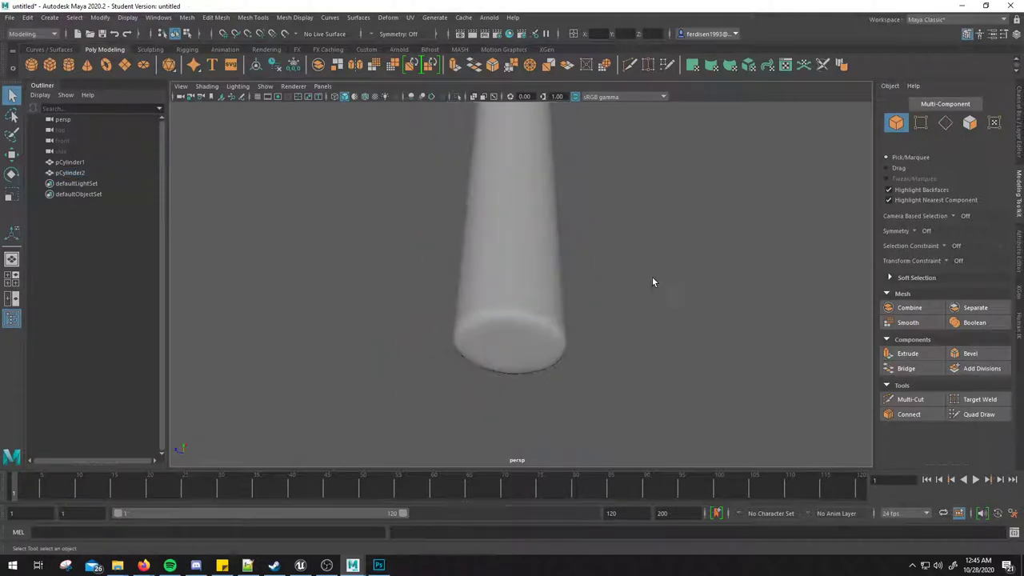
mouse_move(652, 277)
alt+mouse_down()
mouse_move(627, 312)
mouse_move(557, 322)
mouse_move(569, 372)
mouse_move(582, 339)
mouse_move(590, 350)
alt+mouse_up()
key(alt+Tab)
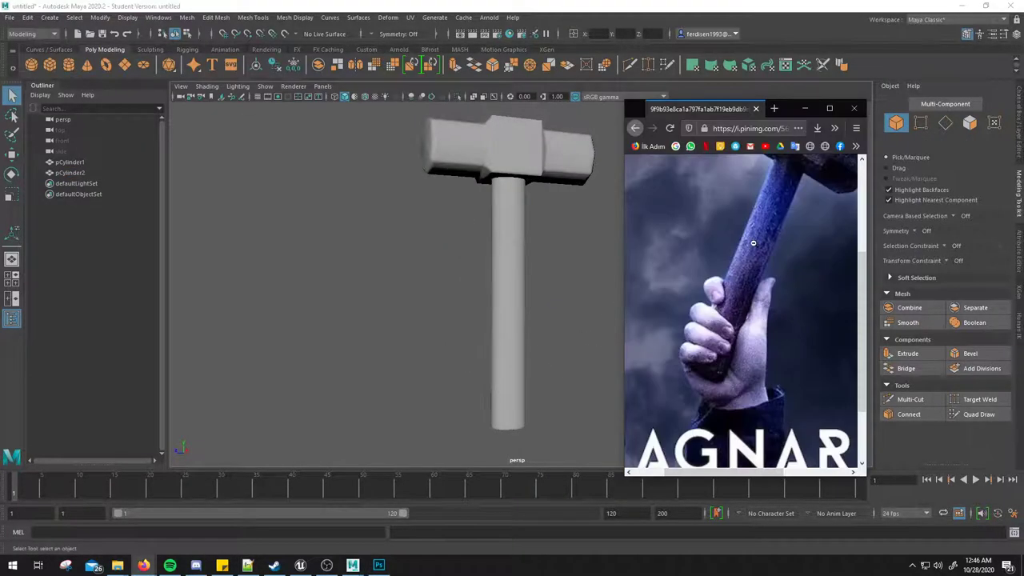
Step: Select the hammer head and turn on symmetry along Object Y
scroll(753, 243, up, 3)
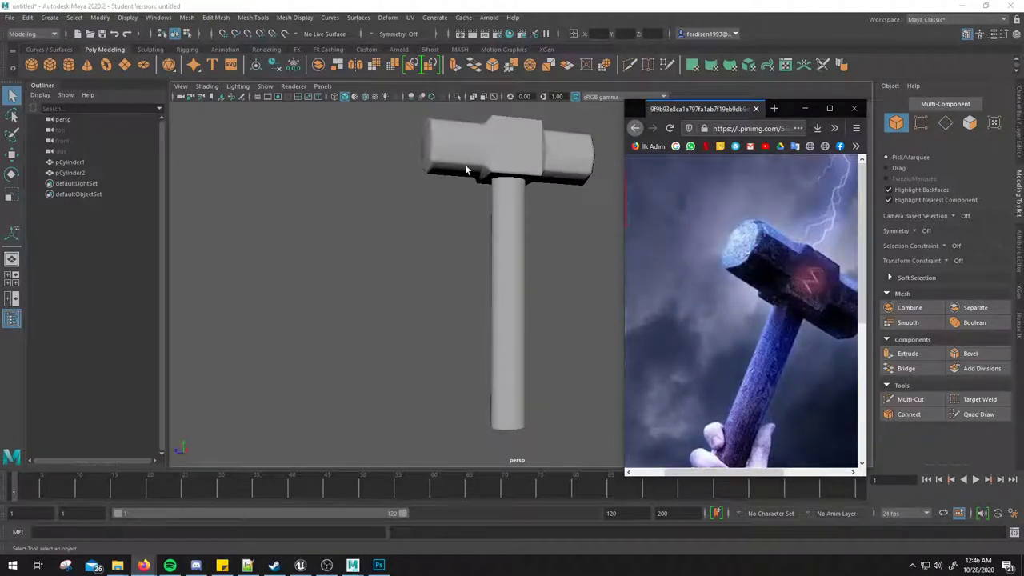
click(519, 162)
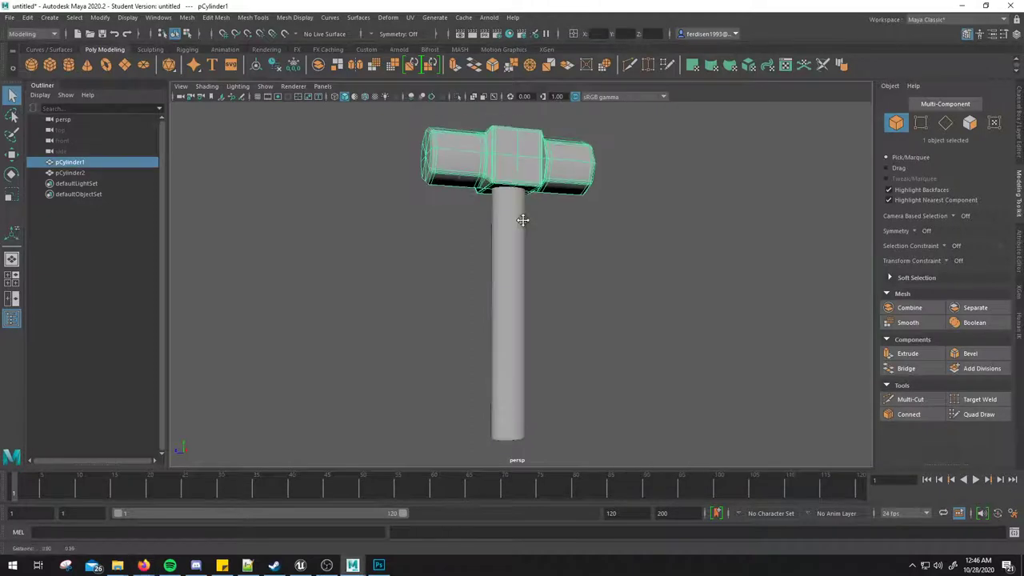
scroll(495, 254, up, 2)
mouse_move(494, 257)
alt+mouse_down()
mouse_move(418, 285)
mouse_move(485, 297)
mouse_move(475, 299)
alt+mouse_up()
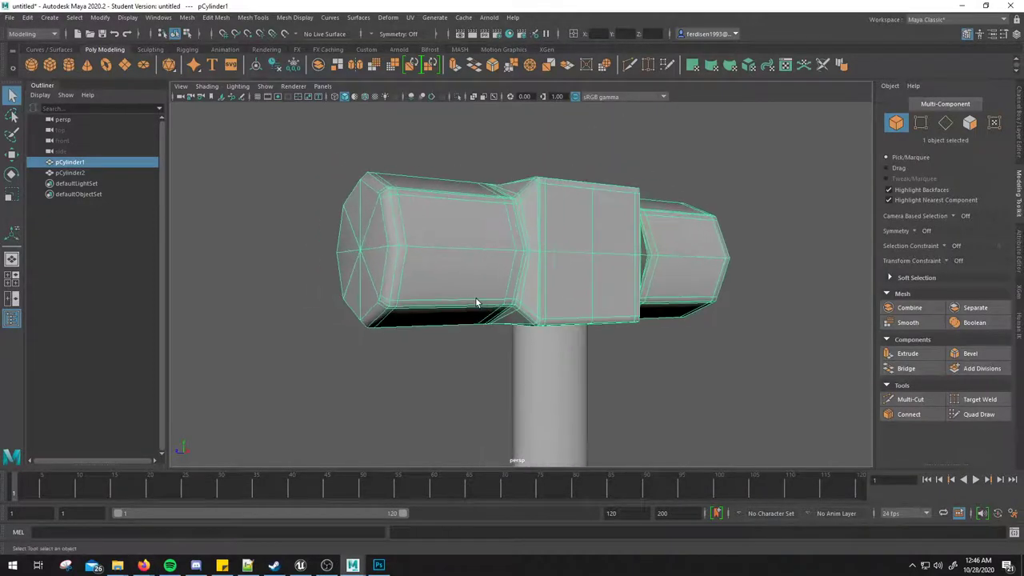
click(374, 36)
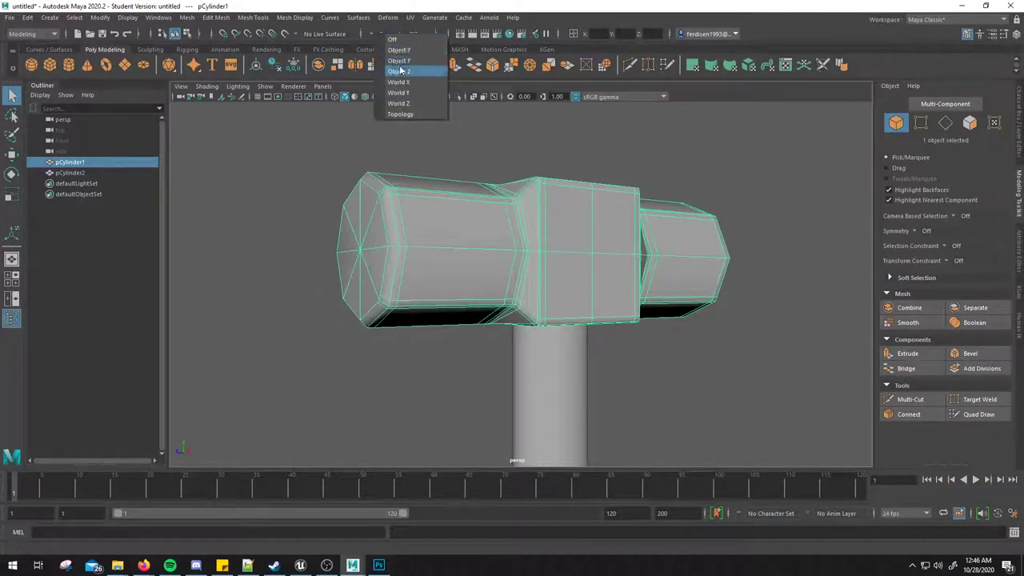
click(400, 64)
Step: Select two end-cap vertices on the hammer head for moving, then bring up the reference image
right_drag(368, 246, 319, 248)
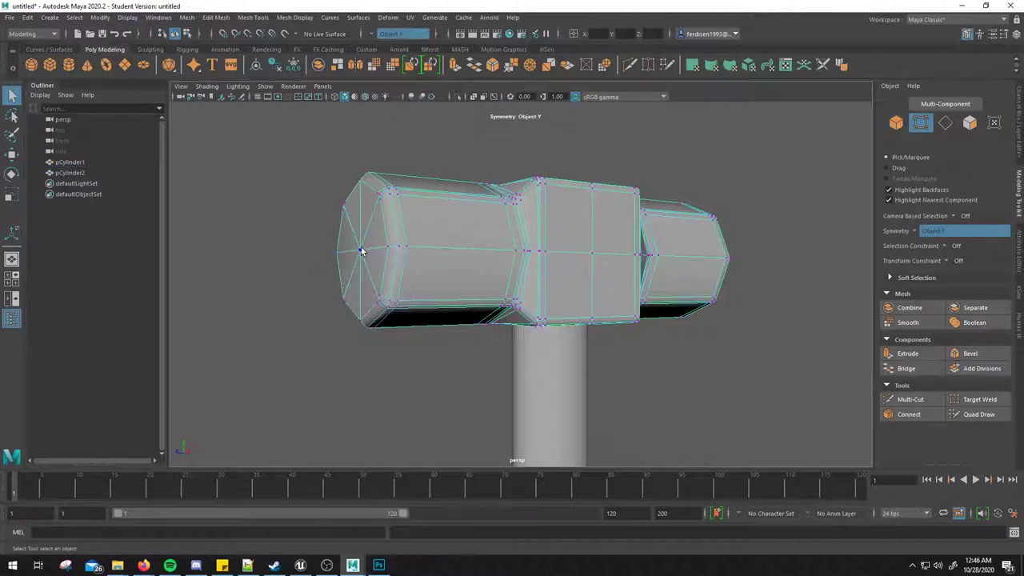
click(361, 249)
mouse_move(386, 293)
alt+mouse_down()
mouse_move(338, 284)
mouse_move(451, 281)
alt+mouse_up()
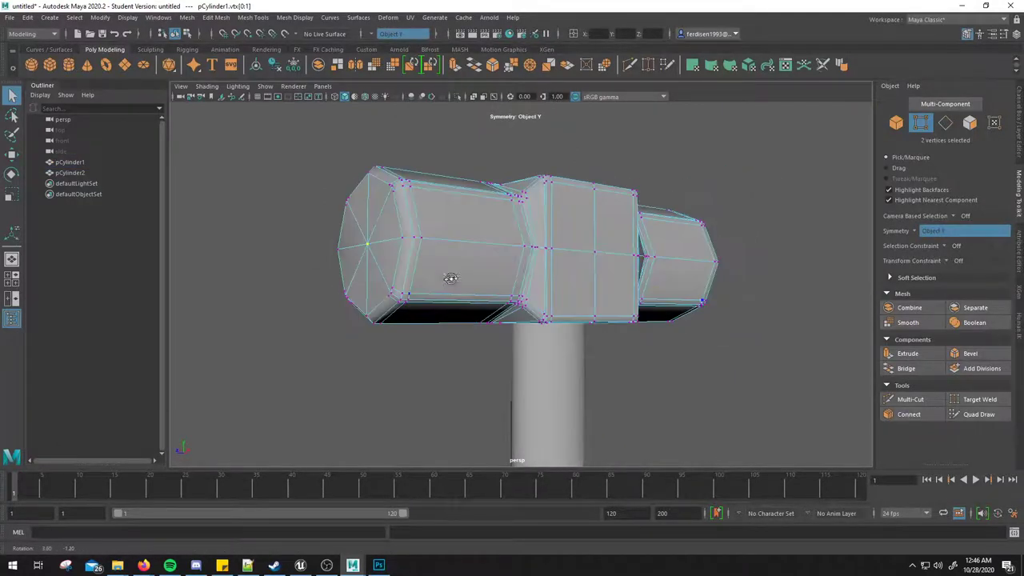
key(w)
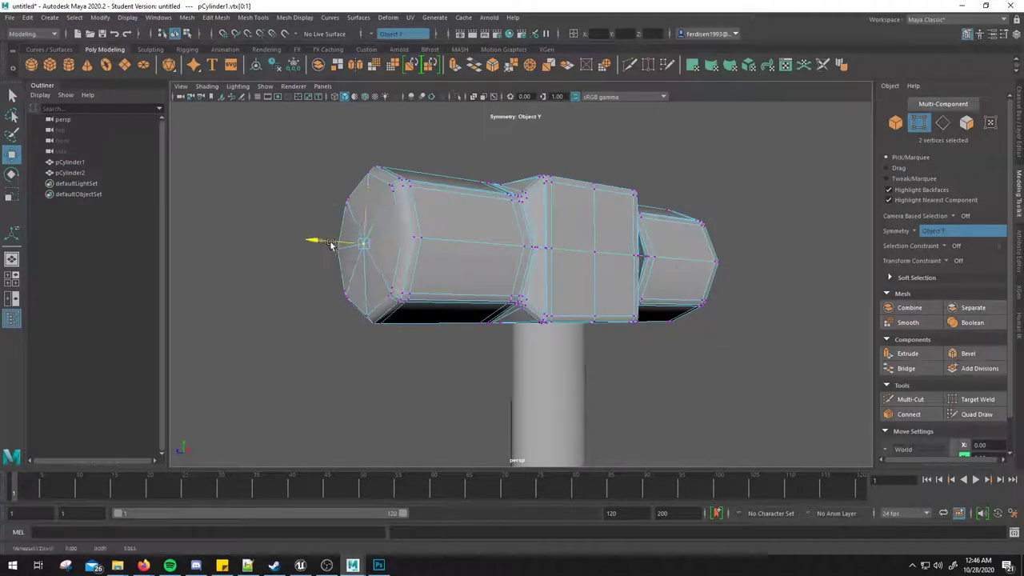
mouse_move(464, 290)
alt+mouse_down()
mouse_move(479, 304)
mouse_move(425, 293)
alt+mouse_up()
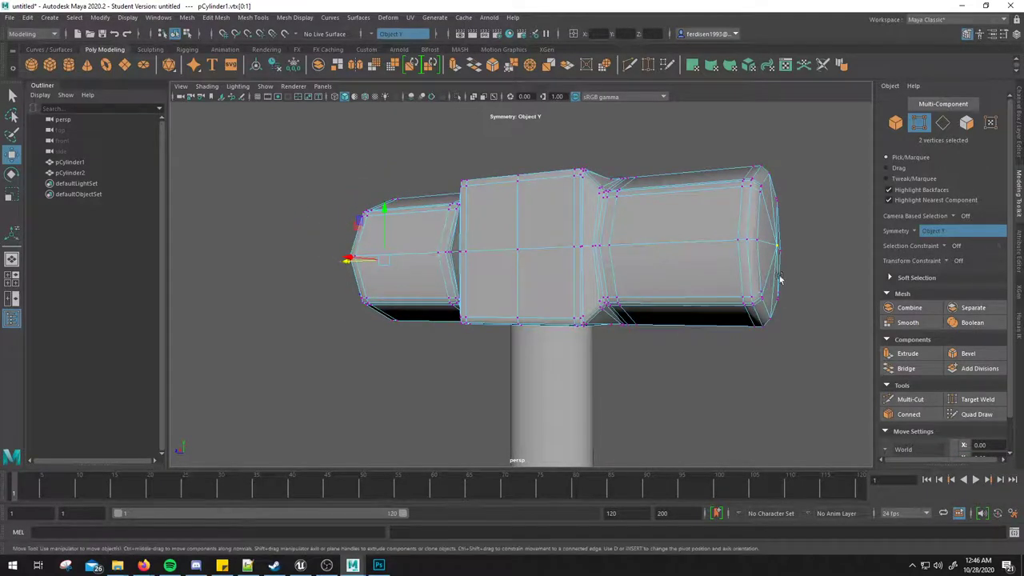
mouse_move(777, 281)
alt+mouse_down()
mouse_move(695, 284)
mouse_move(723, 288)
alt+mouse_up()
key(alt+Tab)
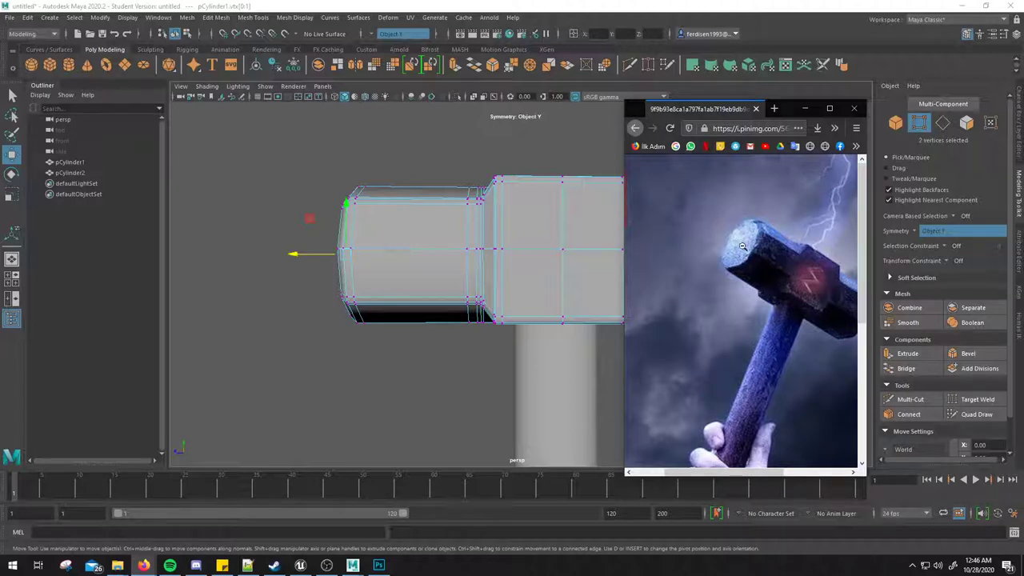
Step: Fit and zoom the reference image to compare it with the hammer model
click(755, 320)
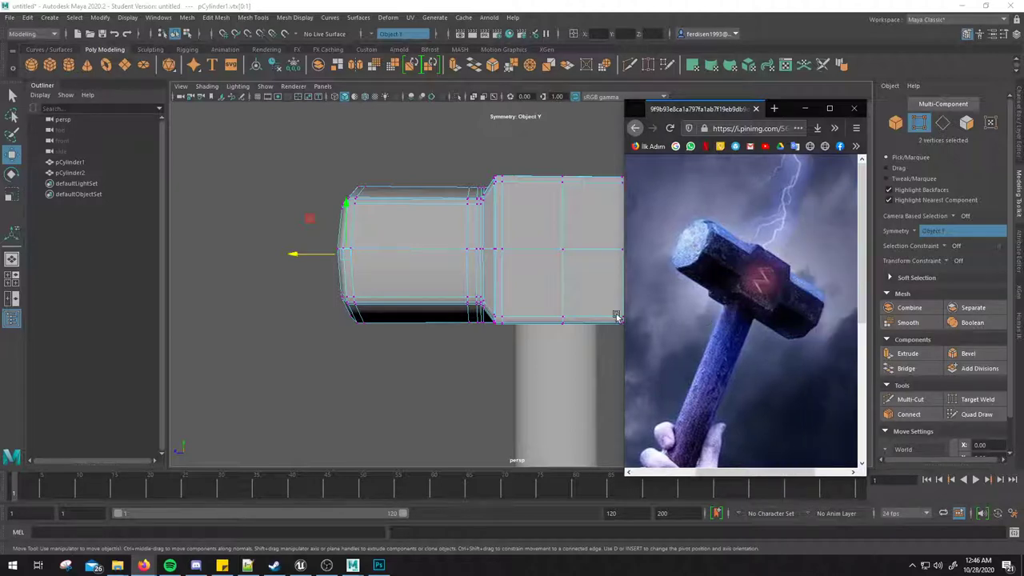
mouse_move(592, 312)
alt+mouse_down()
mouse_move(488, 299)
mouse_move(515, 274)
mouse_move(543, 216)
alt+mouse_up()
scroll(515, 274, down, 3)
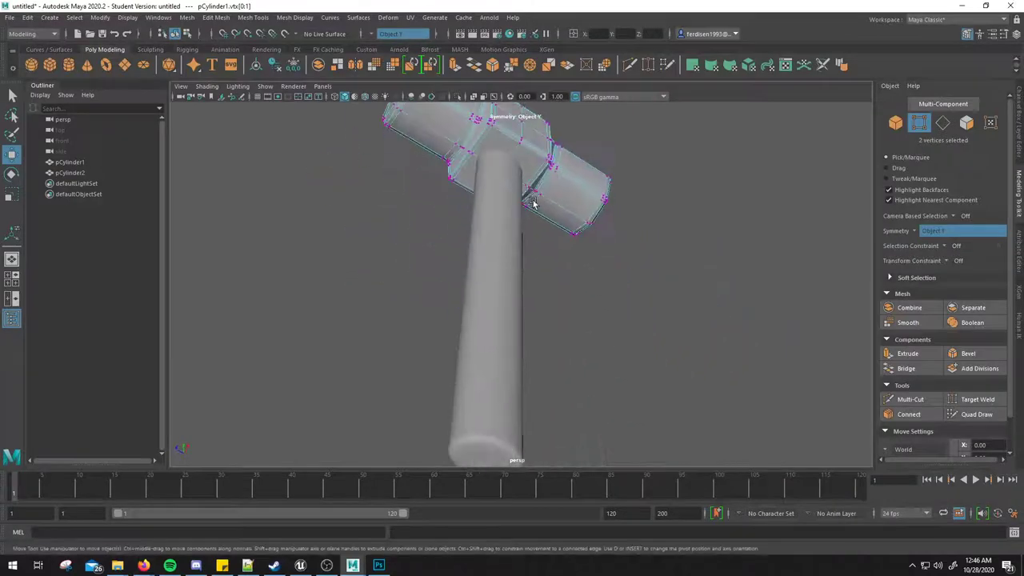
key(alt+Tab)
click(731, 297)
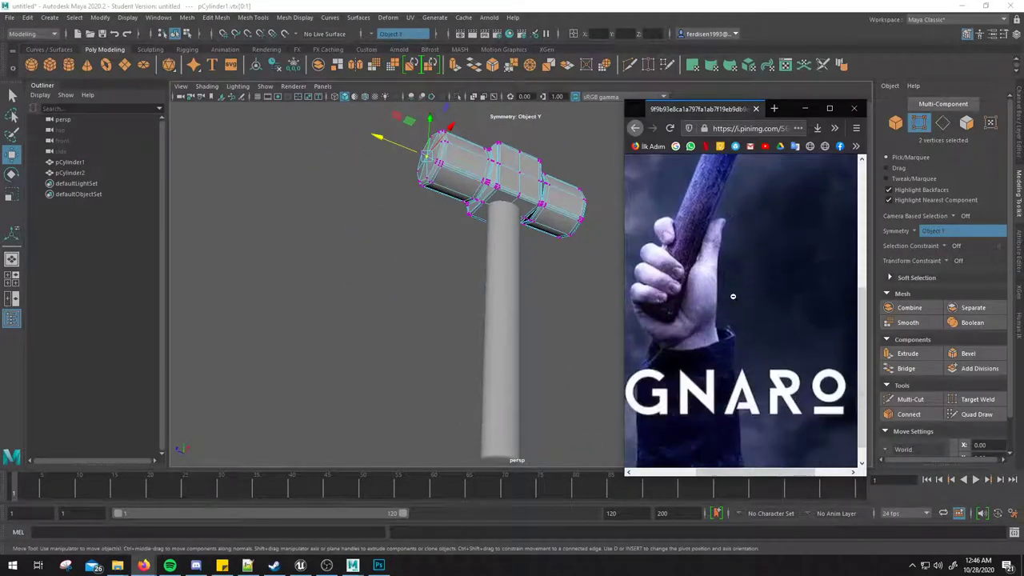
scroll(733, 296, up, 5)
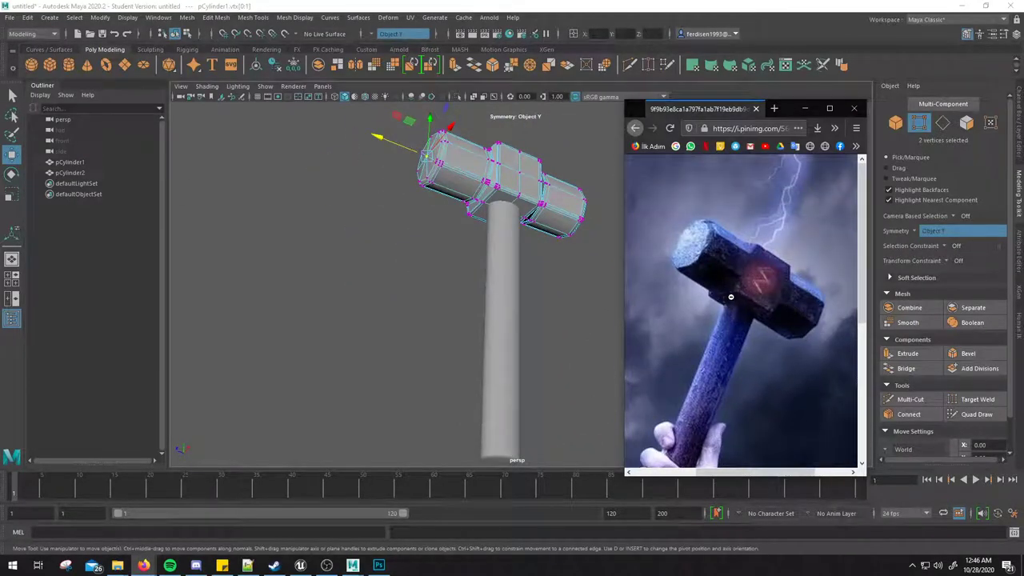
Step: Return to Maya in Object mode and frame the hammer head
key(alt+Tab)
key(F8)
scroll(512, 160, up, 3)
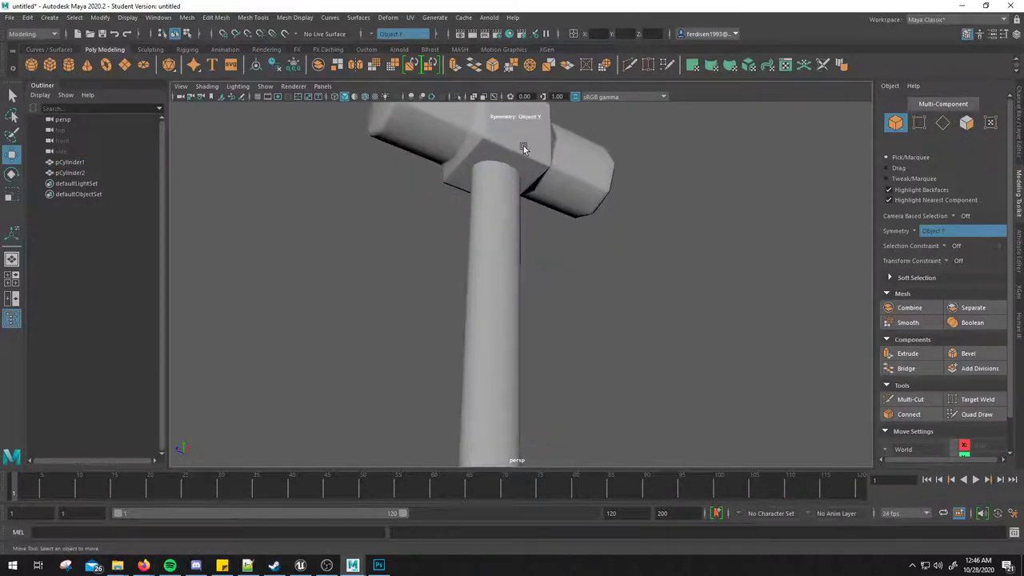
click(524, 148)
key(f)
alt+drag(549, 269, 572, 326)
scroll(569, 262, down, 2)
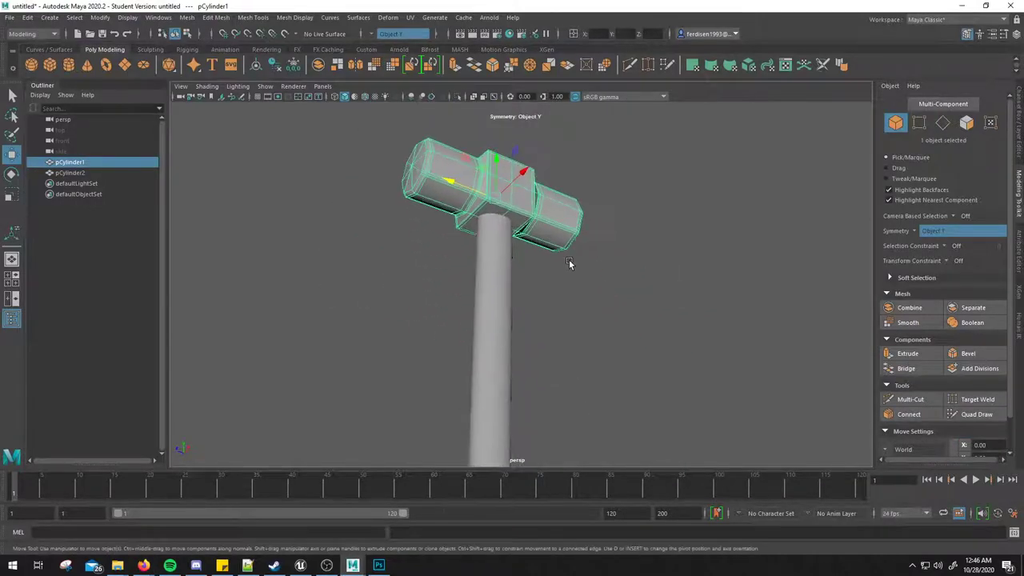
mouse_move(569, 259)
alt+mouse_down()
mouse_move(557, 290)
mouse_move(557, 233)
mouse_move(533, 258)
mouse_move(527, 248)
alt+mouse_up()
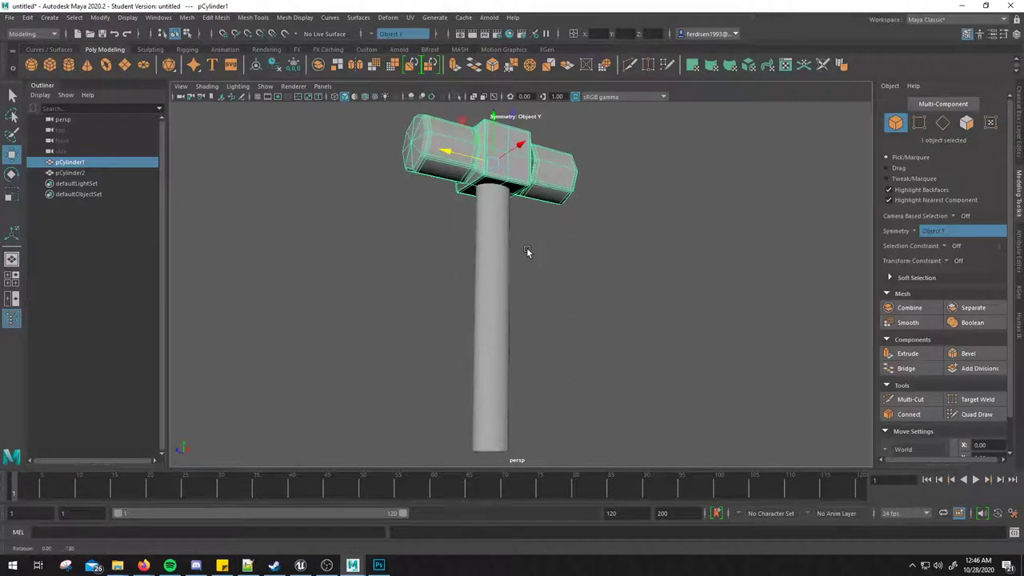
Step: Alternate selecting the handle and the hammer head as whole objects
click(486, 211)
click(572, 220)
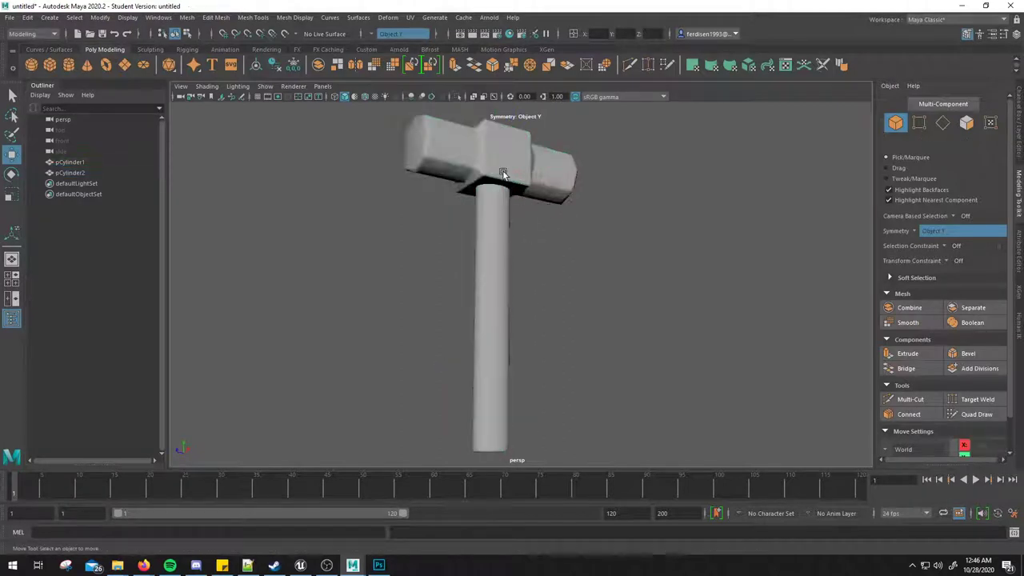
click(502, 174)
click(496, 220)
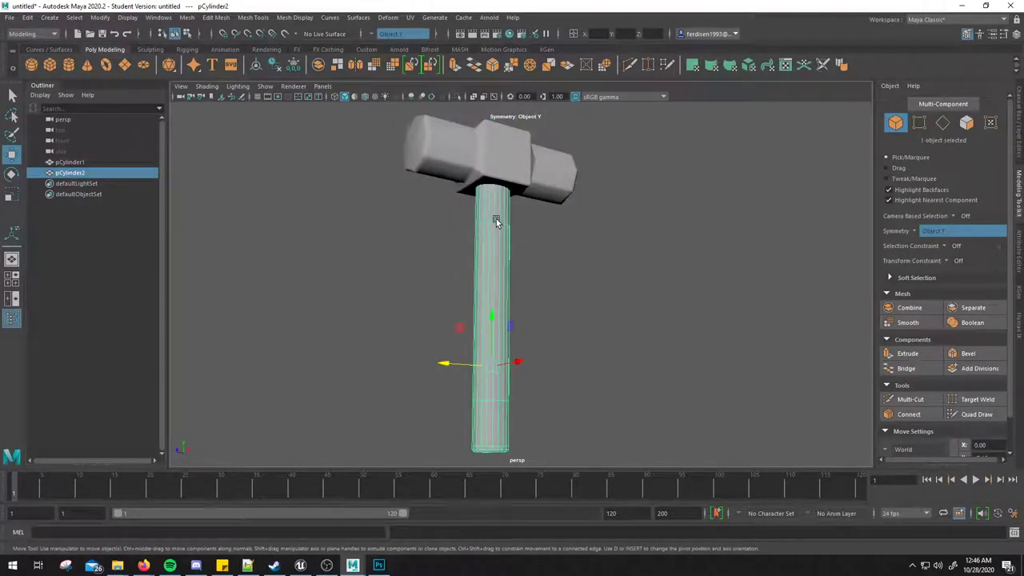
click(559, 220)
Step: Set the modelling Symmetry option to Off
click(510, 173)
alt+drag(509, 226, 540, 232)
click(534, 201)
click(404, 34)
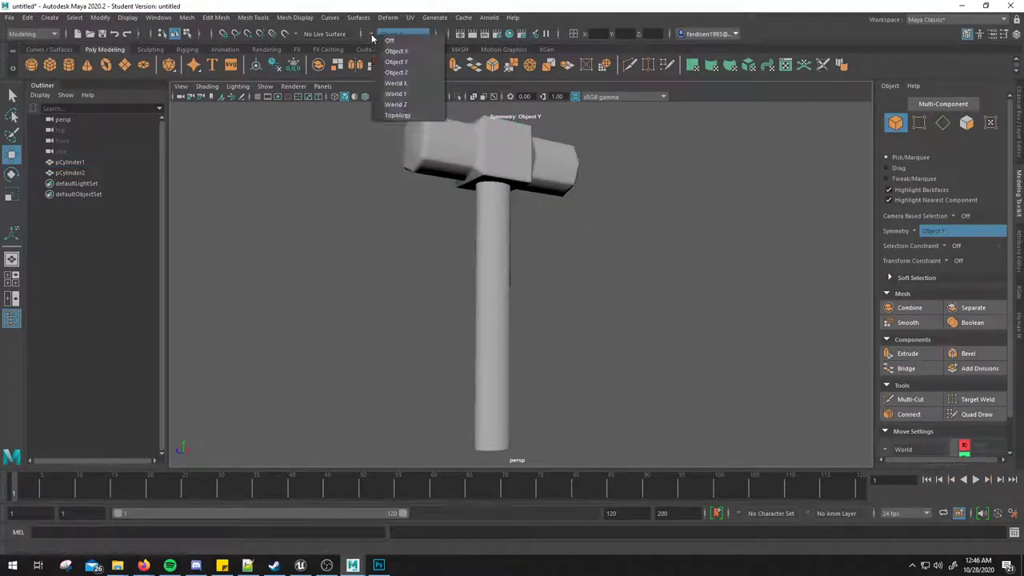
click(405, 42)
Step: Select the hammer head and handle in turn to check both objects
click(501, 163)
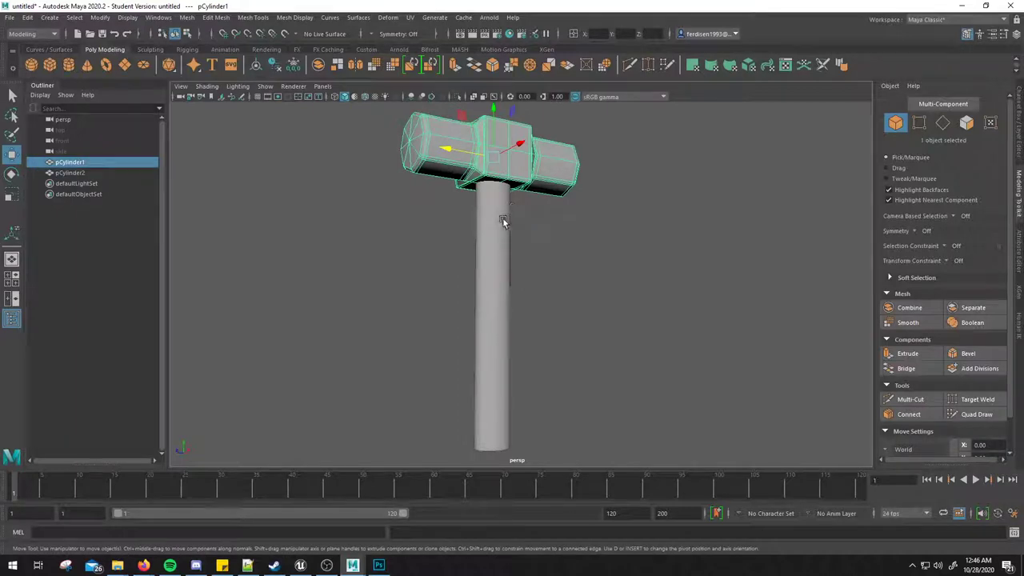
click(504, 220)
click(490, 168)
shift+click(493, 219)
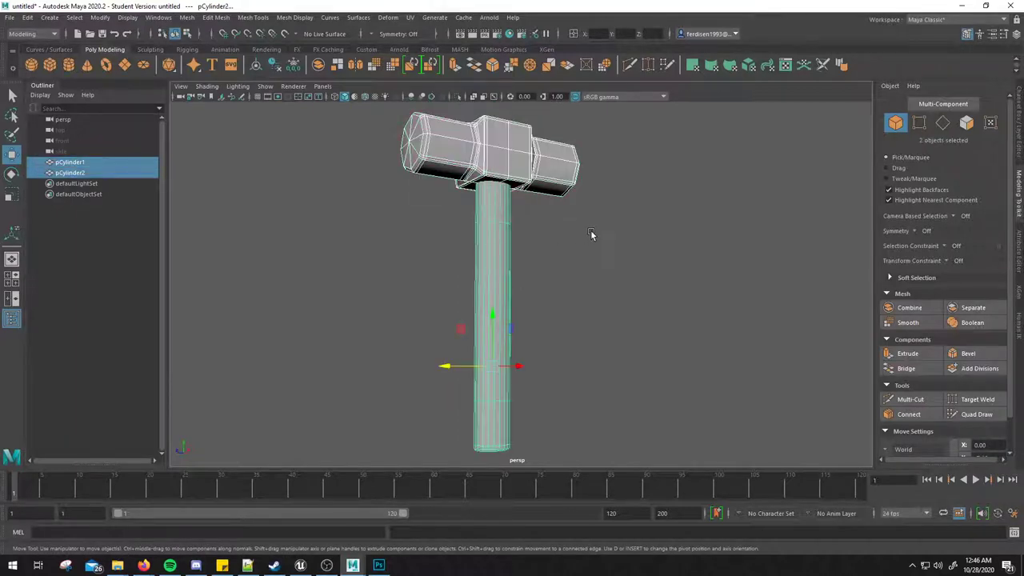
click(591, 235)
click(480, 152)
click(486, 214)
click(484, 150)
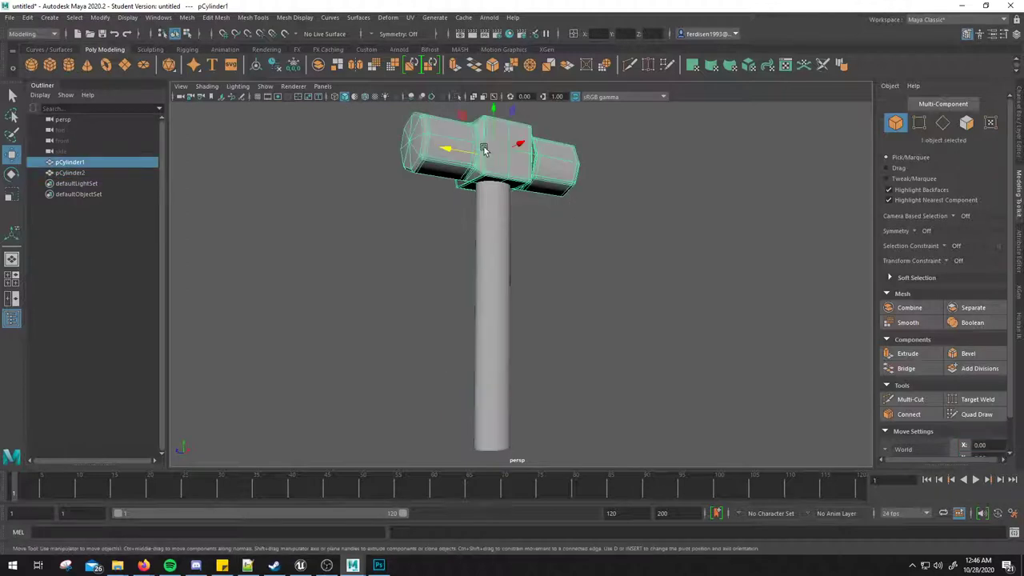
click(480, 210)
click(576, 240)
click(502, 152)
click(561, 213)
click(521, 166)
click(492, 206)
click(416, 145)
Step: Frame the whole hammer and marquee-select both head and handle
key(f)
scroll(590, 340, up, 5)
mouse_move(453, 309)
alt+mouse_down()
mouse_move(385, 266)
mouse_move(441, 263)
alt+mouse_up()
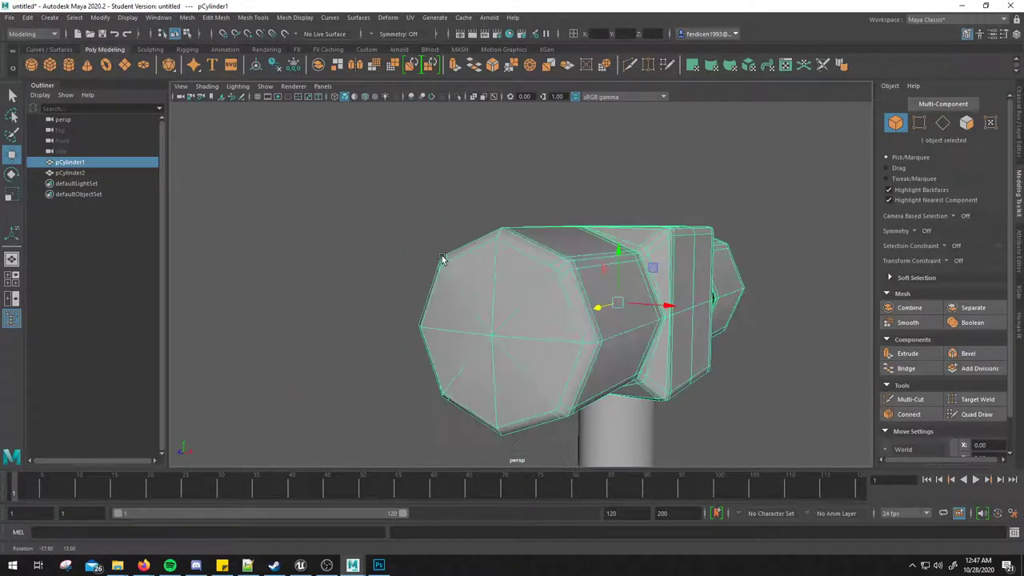
scroll(576, 273, down, 3)
scroll(640, 276, down, 3)
mouse_move(667, 217)
alt+mouse_down()
mouse_move(619, 264)
mouse_move(634, 240)
mouse_move(595, 255)
mouse_move(587, 243)
alt+mouse_up()
scroll(594, 254, down, 1)
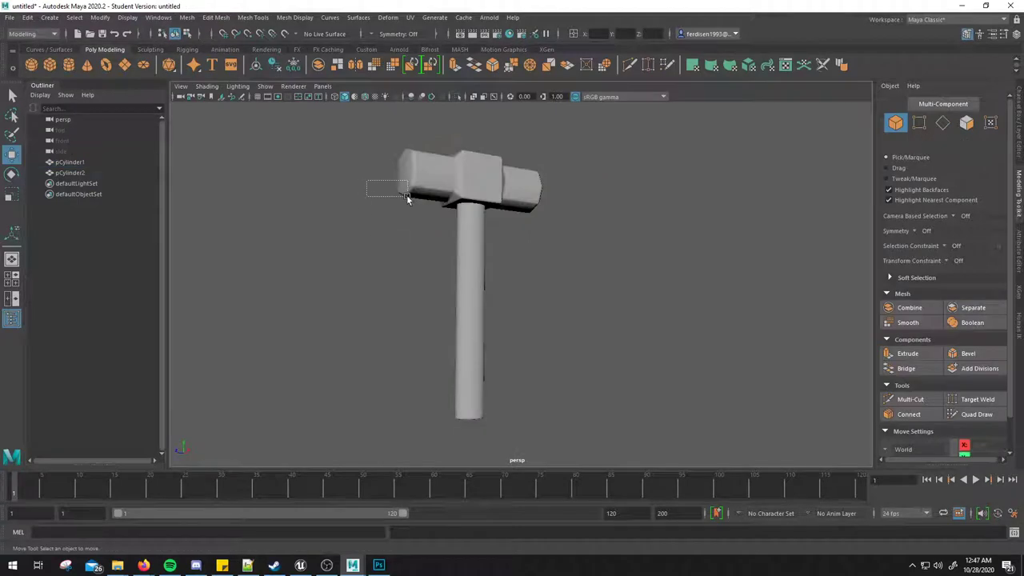
drag(406, 194, 549, 296)
Step: Select the head and handle together and show their channel values
click(547, 281)
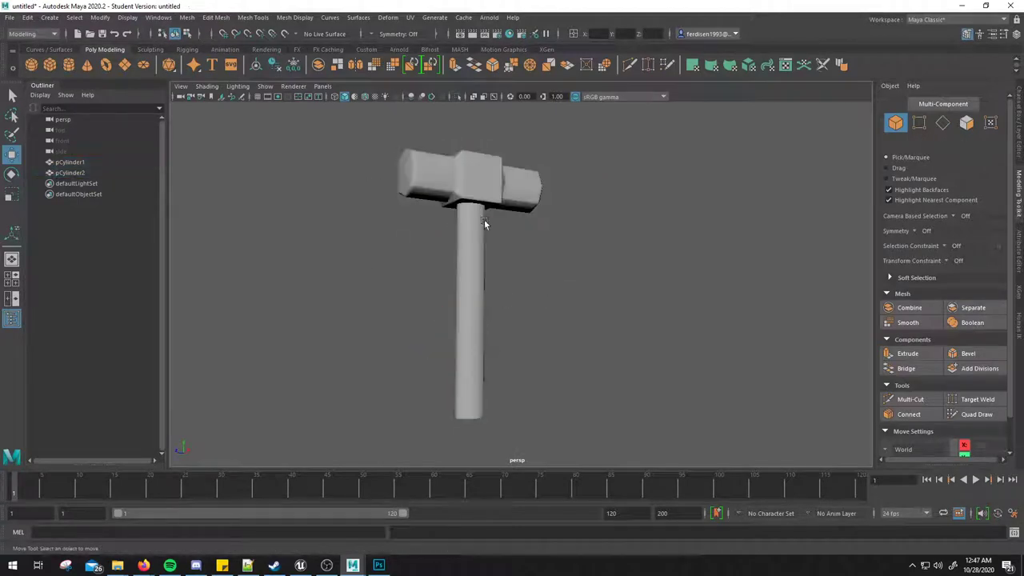
click(483, 196)
click(468, 247)
click(501, 243)
click(499, 176)
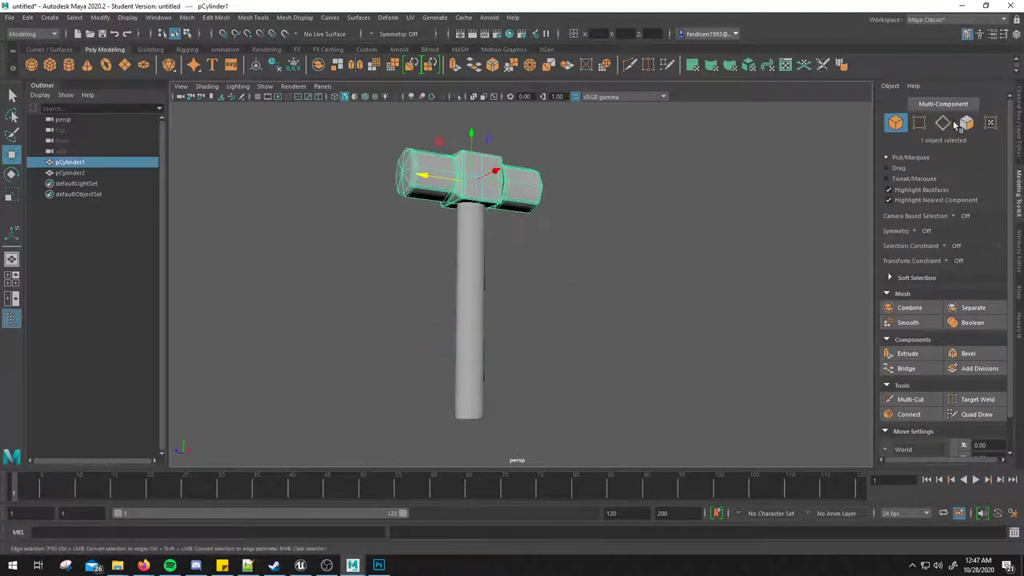
key(ctrl+a)
click(514, 204)
drag(514, 200, 495, 298)
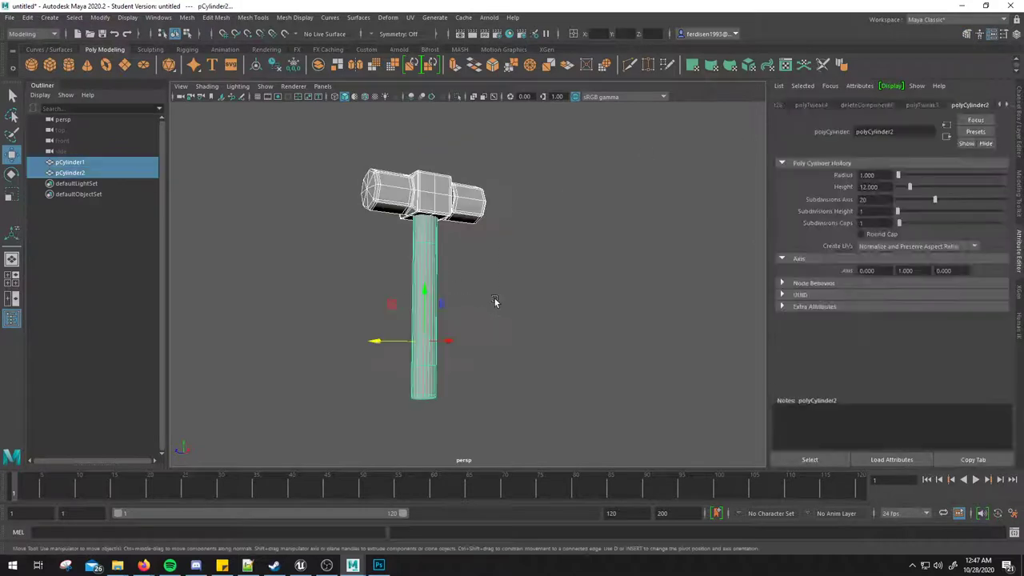
key(ctrl+a)
Step: Delete the construction history of both hammer pieces
click(922, 98)
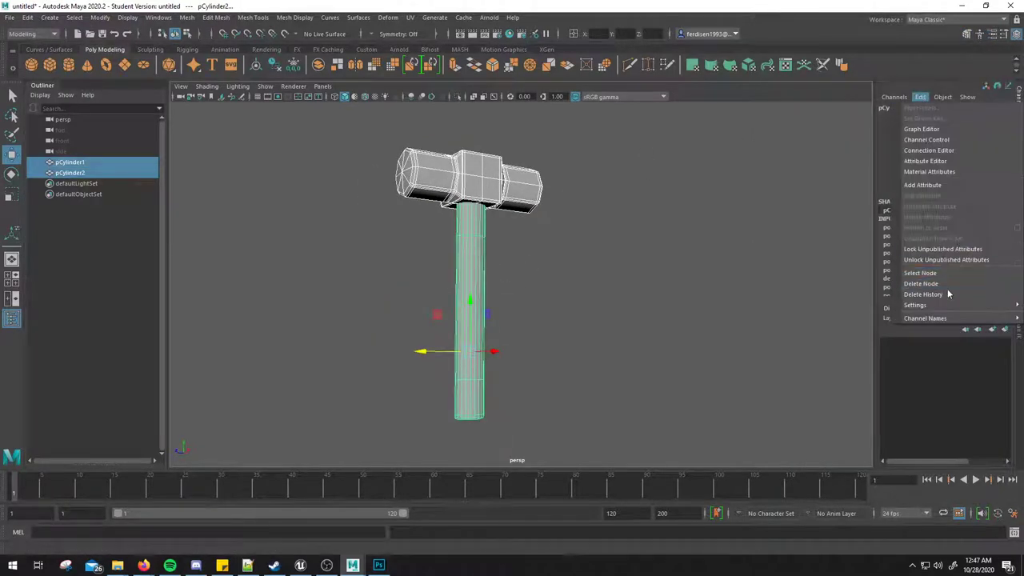
click(923, 99)
key(ctrl+a)
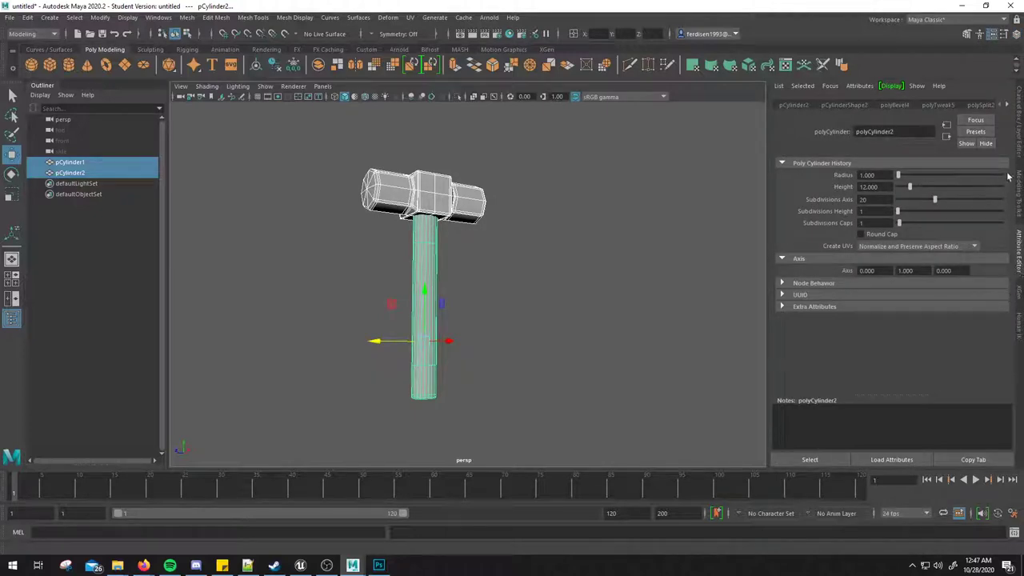
key(ctrl+a)
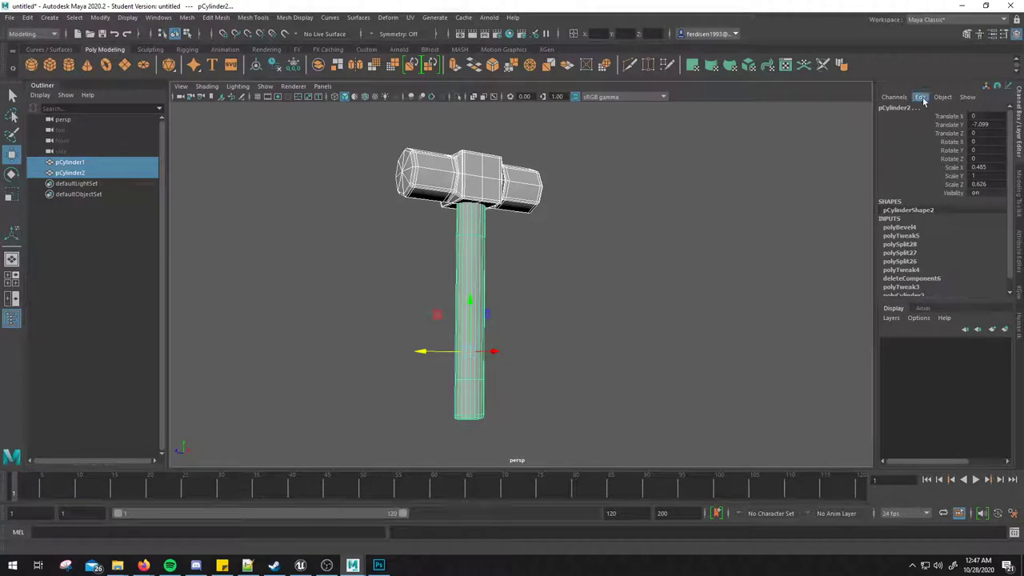
click(921, 97)
click(930, 294)
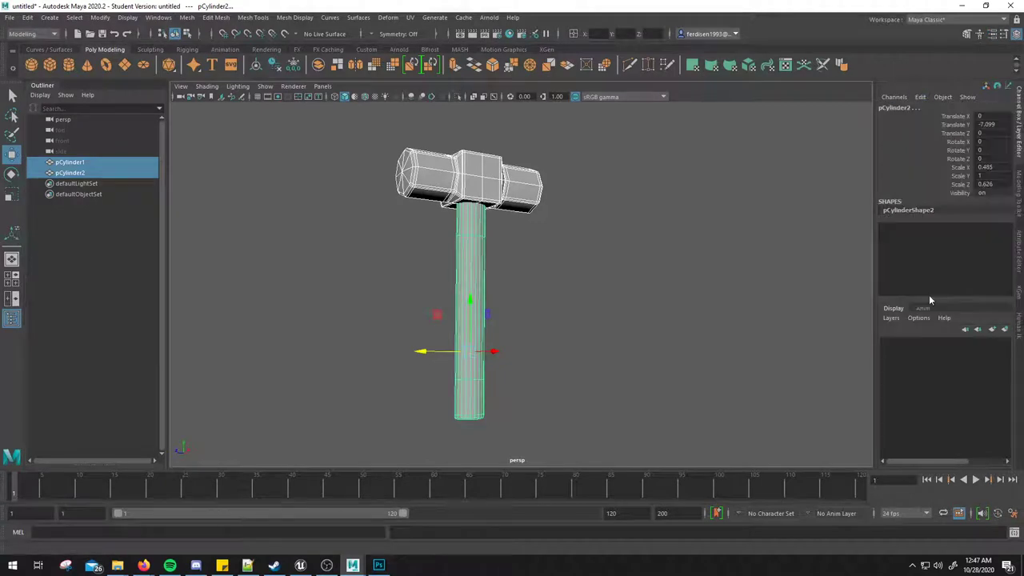
Step: Freeze transformations on the head and handle together
click(534, 250)
click(497, 180)
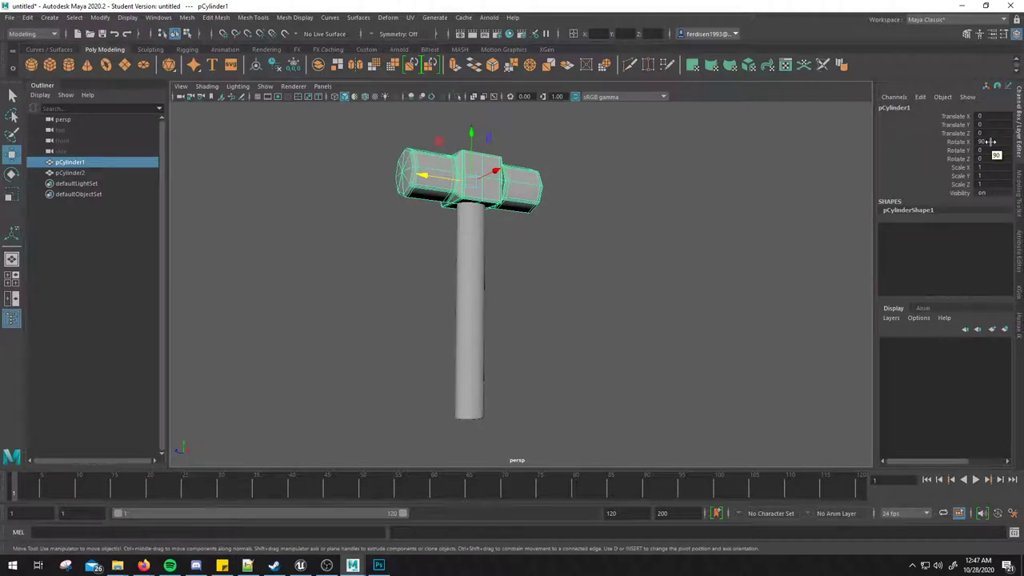
click(574, 265)
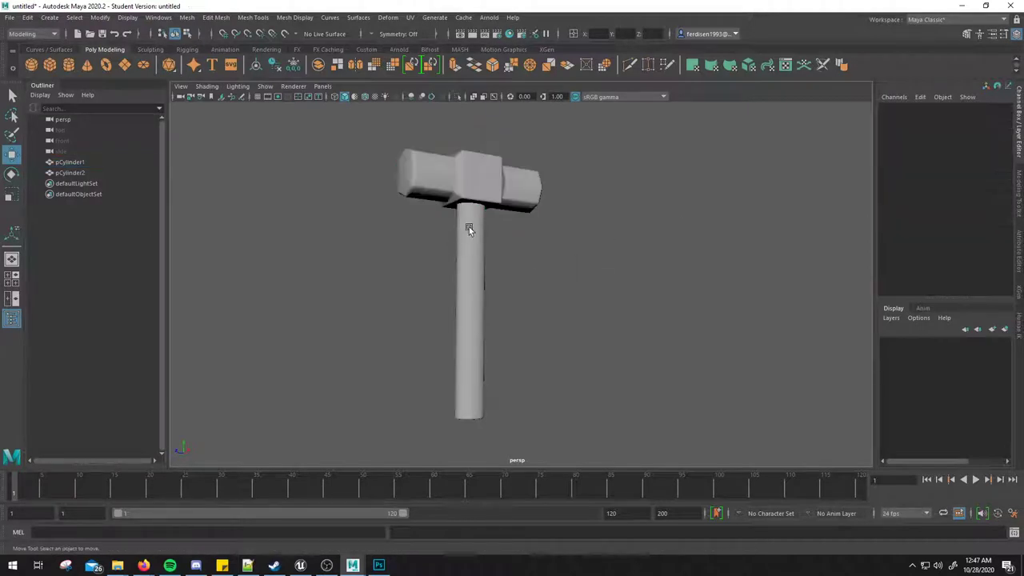
click(469, 227)
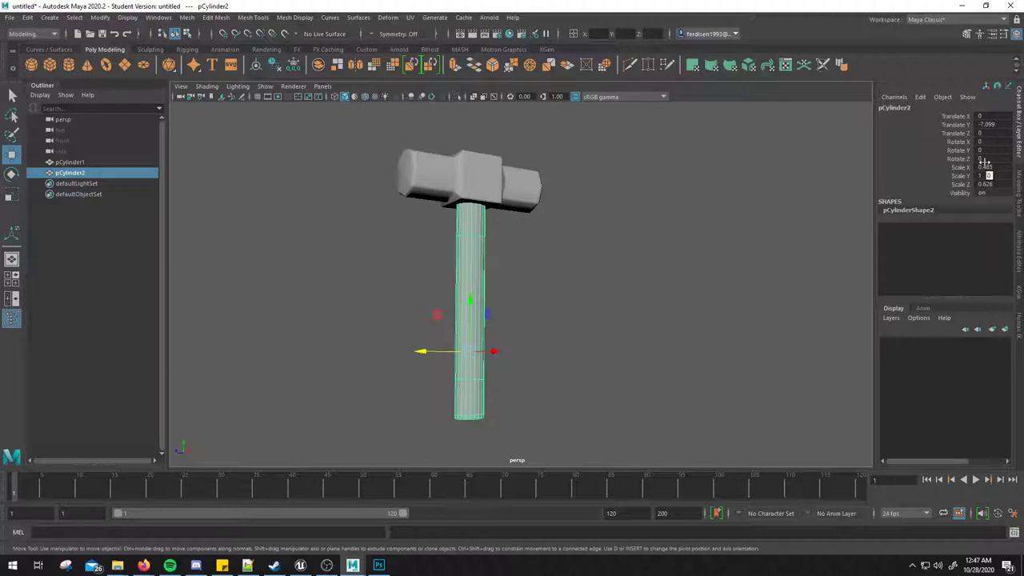
click(511, 168)
shift+click(474, 232)
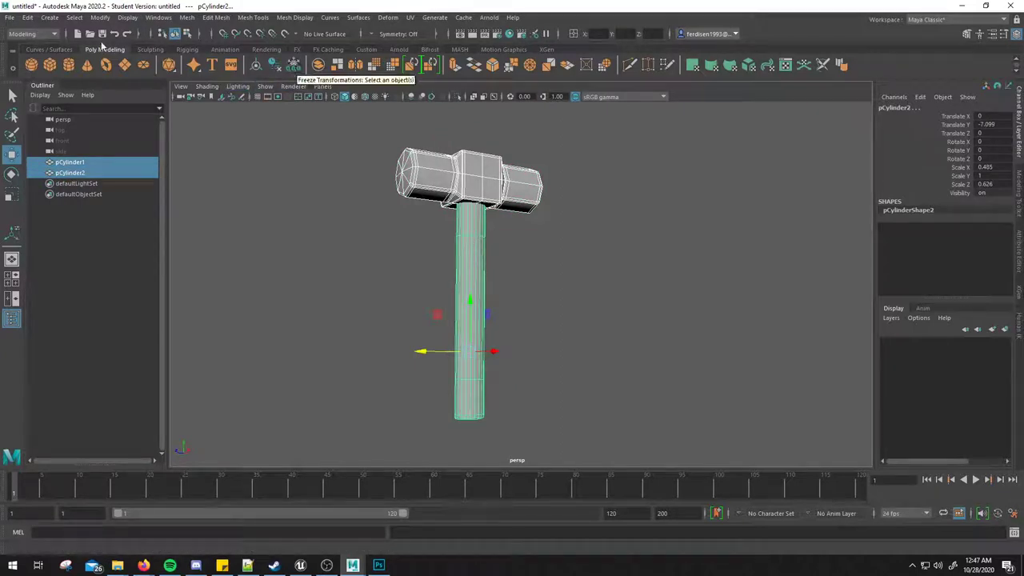
click(294, 64)
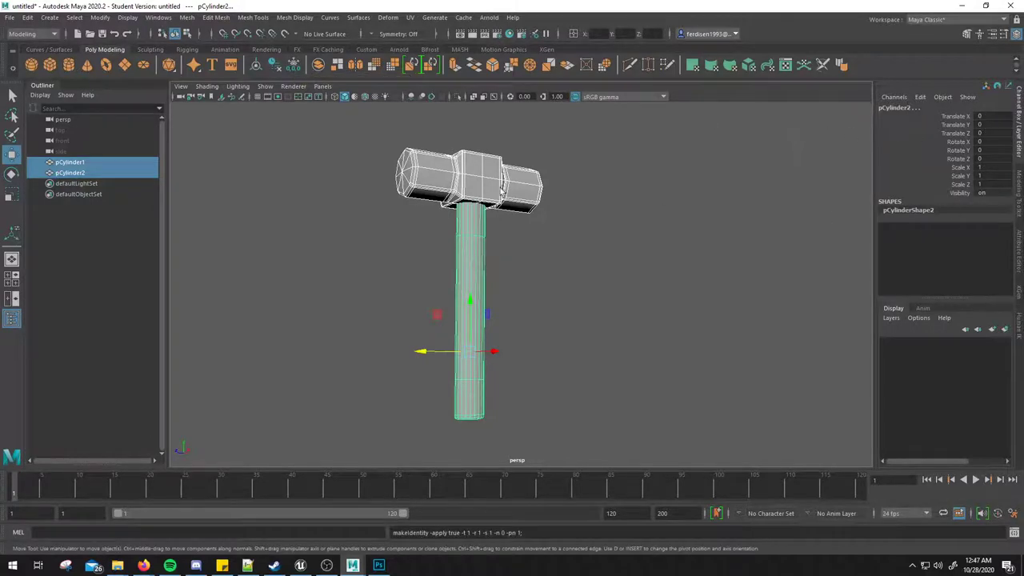
Step: Check the handle's and head's zeroed translate and rotate values
click(501, 190)
click(472, 226)
mouse_move(473, 226)
alt+mouse_down()
mouse_move(537, 237)
mouse_move(538, 220)
mouse_move(552, 269)
mouse_move(528, 240)
mouse_move(464, 211)
mouse_move(603, 258)
mouse_move(599, 291)
mouse_move(584, 272)
mouse_move(567, 292)
alt+mouse_up()
click(539, 221)
click(462, 175)
Step: Show the grid, switch to wireframe view and select the handle
click(258, 96)
scroll(582, 266, up, 5)
key(4)
click(485, 344)
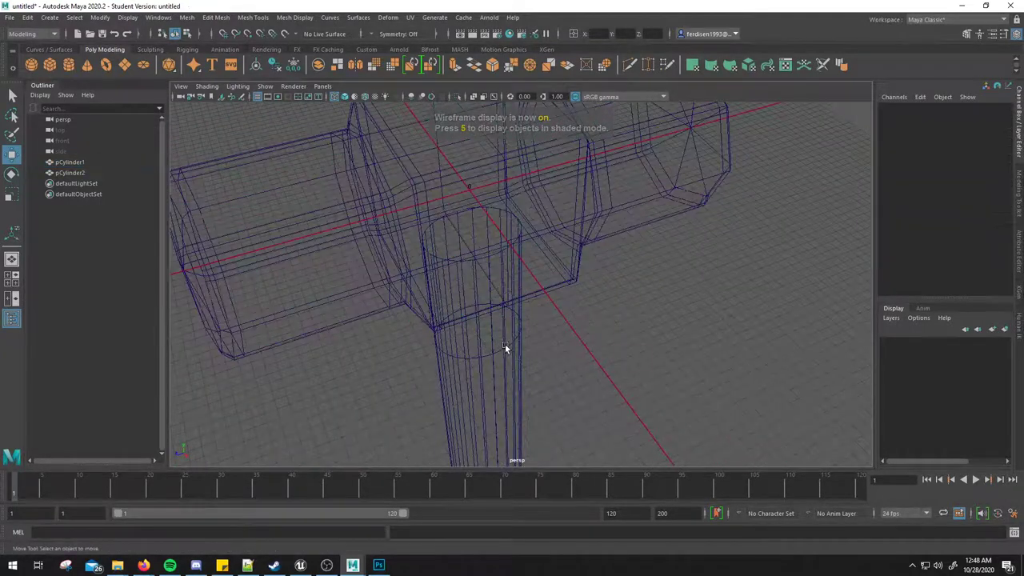
click(522, 335)
alt+drag(534, 330, 493, 317)
scroll(487, 306, up, 3)
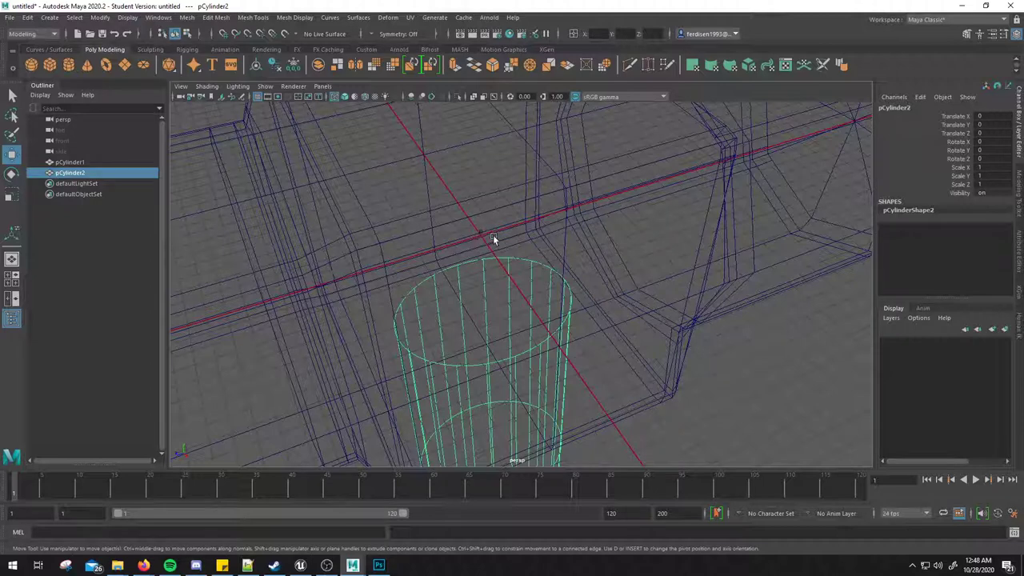
Step: Move the handle's pivot up into the head where the grid axes cross
key(d)
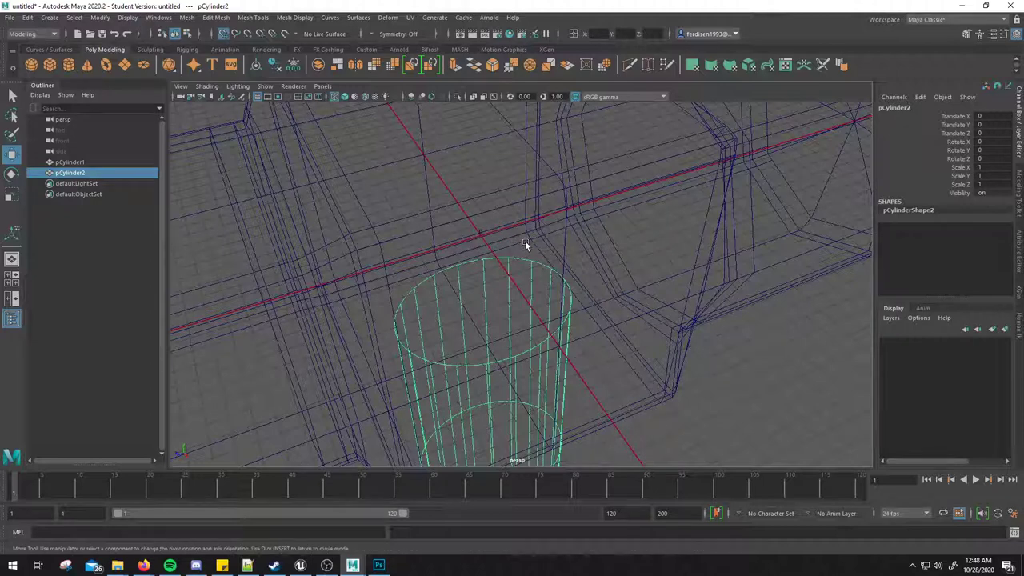
click(569, 211)
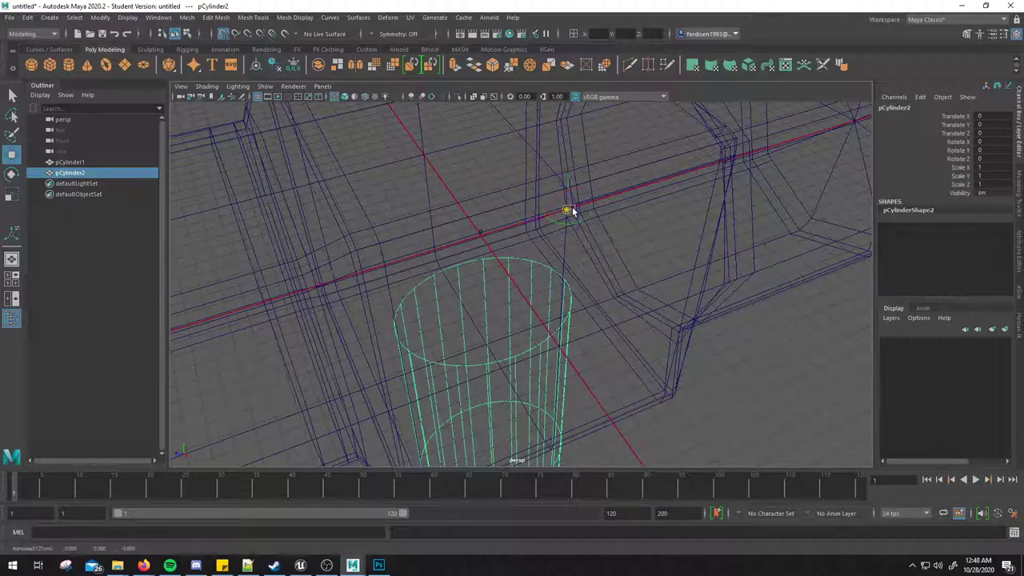
click(482, 230)
key(d)
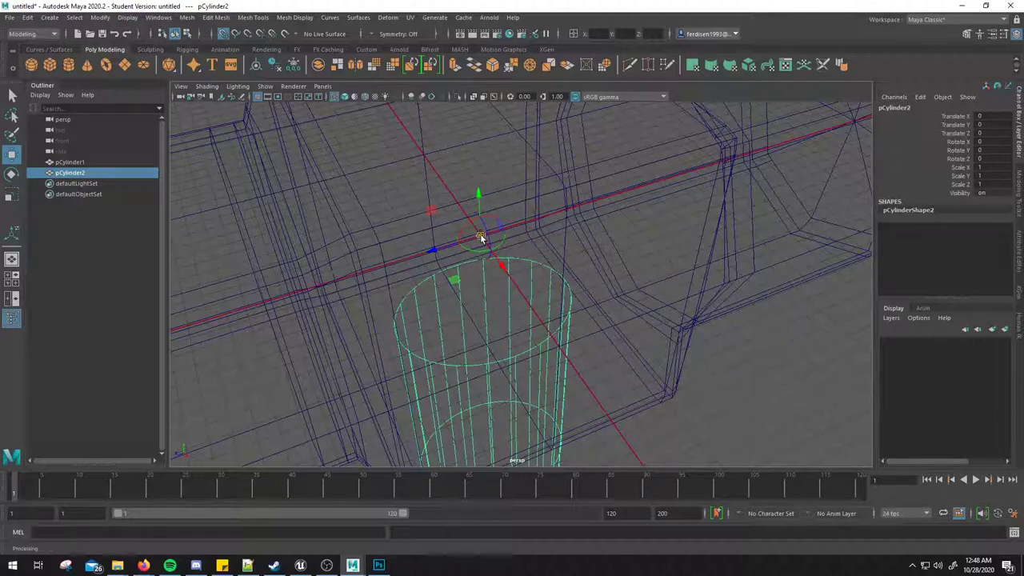
mouse_move(464, 229)
alt+mouse_down()
mouse_move(557, 313)
mouse_move(544, 298)
alt+mouse_up()
scroll(558, 313, down, 5)
Step: Try moving the head's pivot to its left side and tilting it, then undo
click(540, 195)
alt+drag(540, 195, 571, 282)
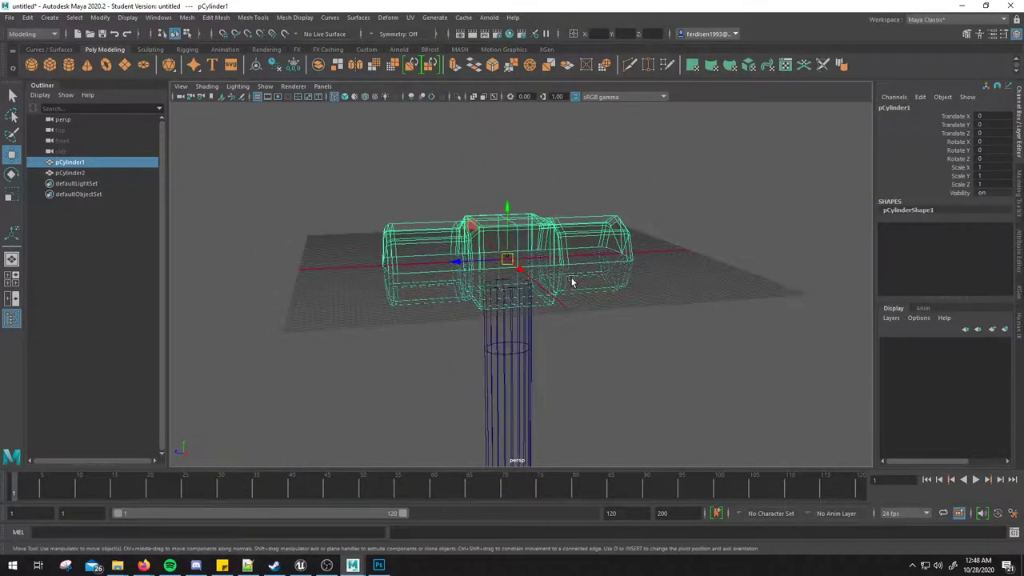
key(d)
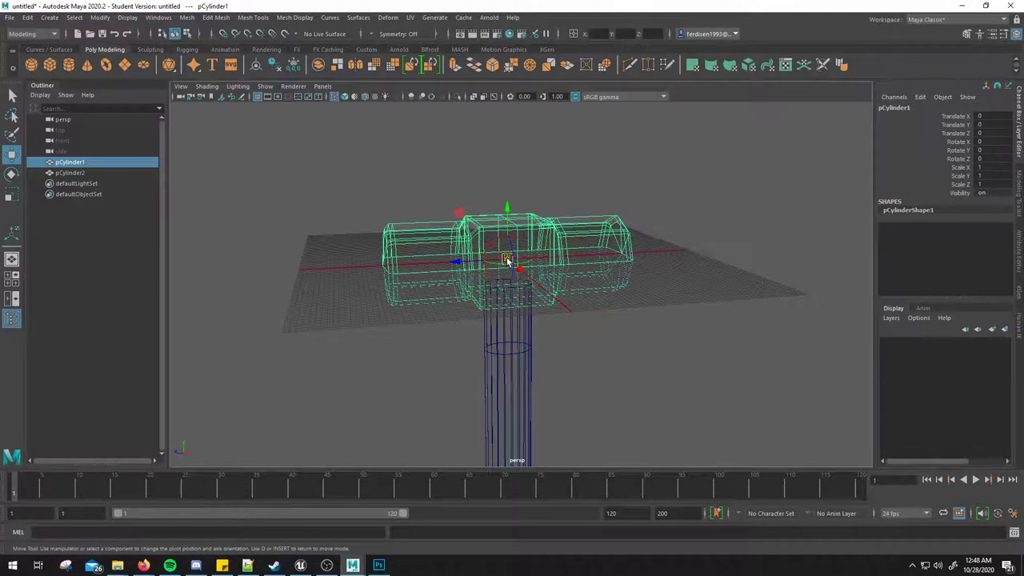
drag(456, 261, 297, 266)
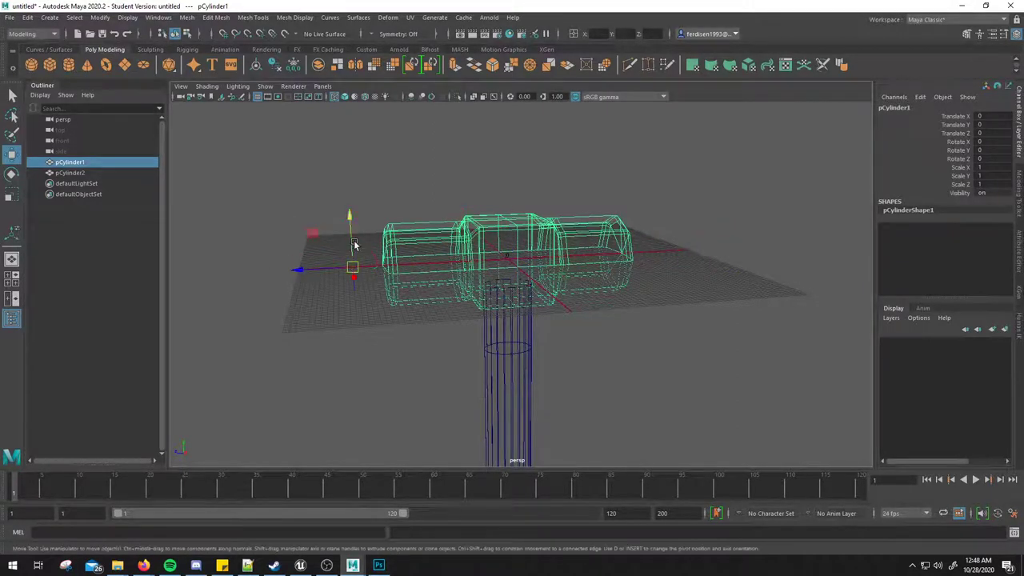
key(e)
mouse_move(377, 230)
mouse_down()
mouse_move(325, 204)
mouse_move(386, 230)
mouse_up()
key(ctrl+z)
key(ctrl+z)
Step: Turn on point snapping and reselect the handle and hammer head
scroll(608, 308, up, 2)
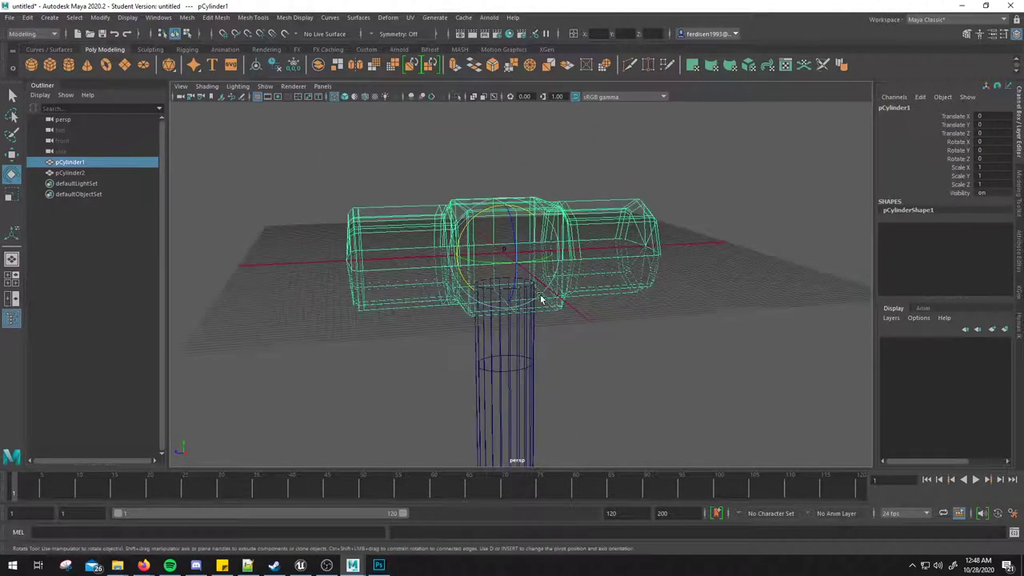
scroll(509, 356, up, 2)
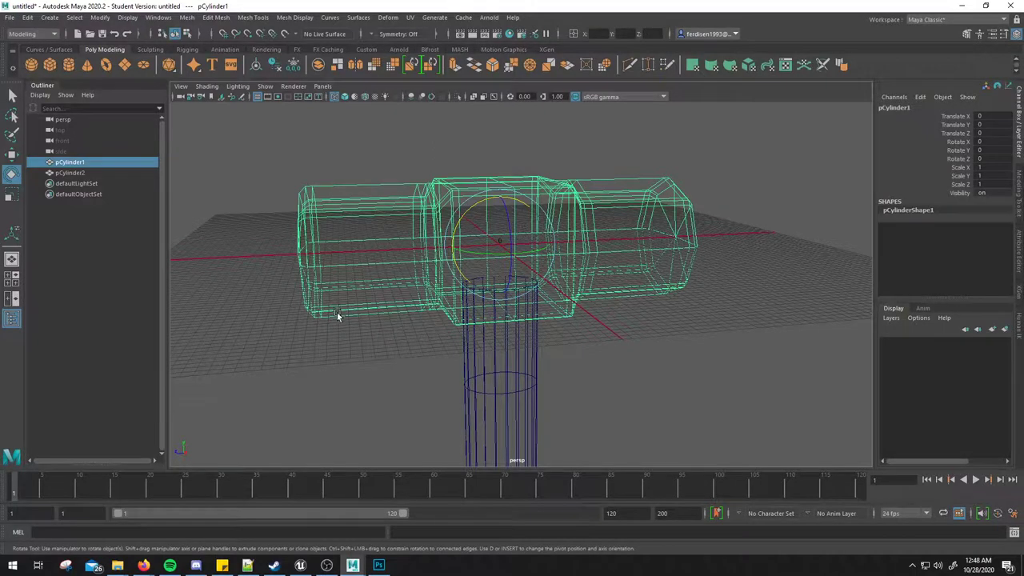
mouse_move(337, 311)
alt+mouse_down()
mouse_move(362, 327)
mouse_move(371, 288)
alt+mouse_up()
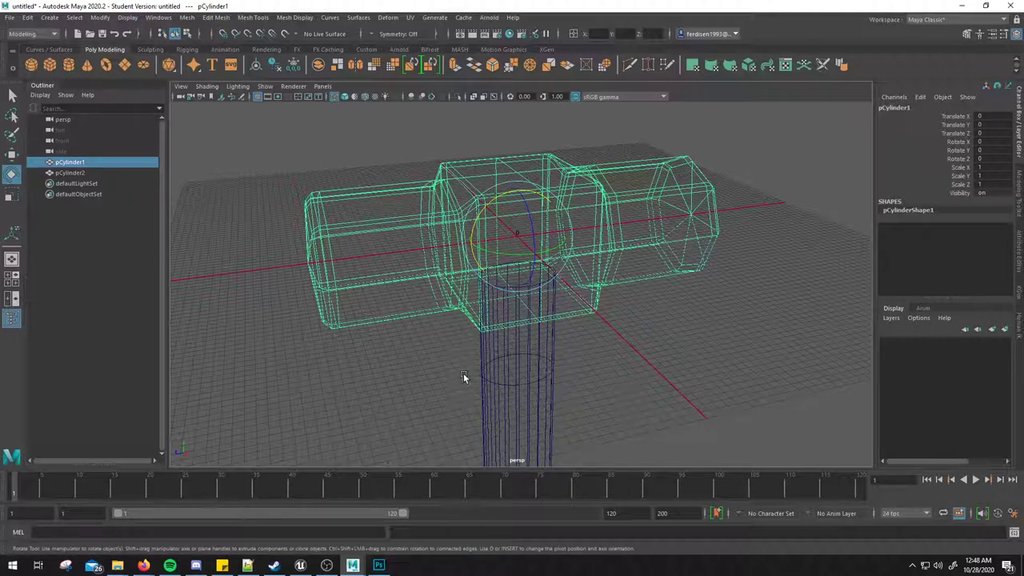
key(v)
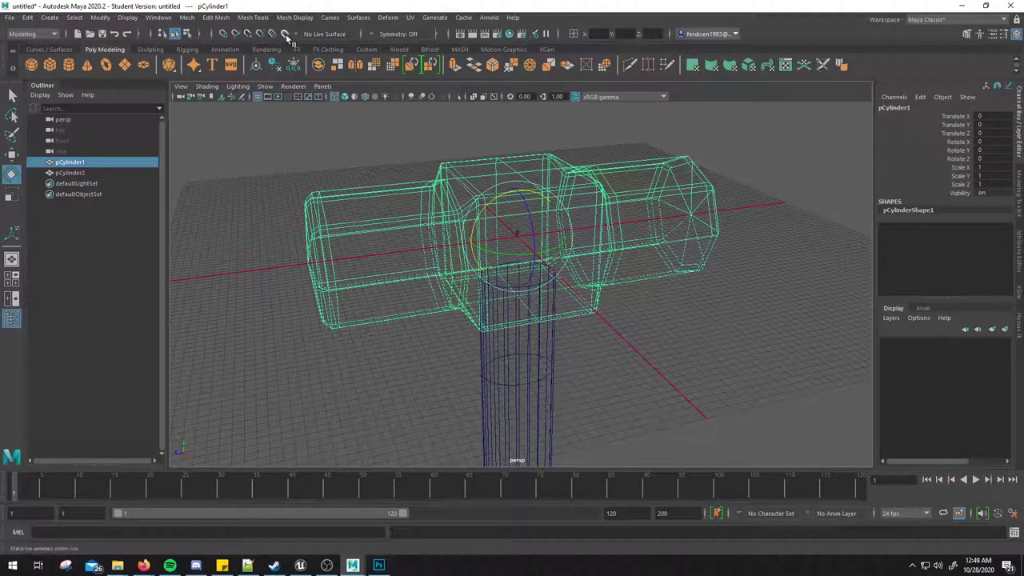
mouse_move(448, 354)
alt+mouse_down()
mouse_move(608, 377)
mouse_move(526, 327)
alt+mouse_up()
click(520, 328)
click(563, 212)
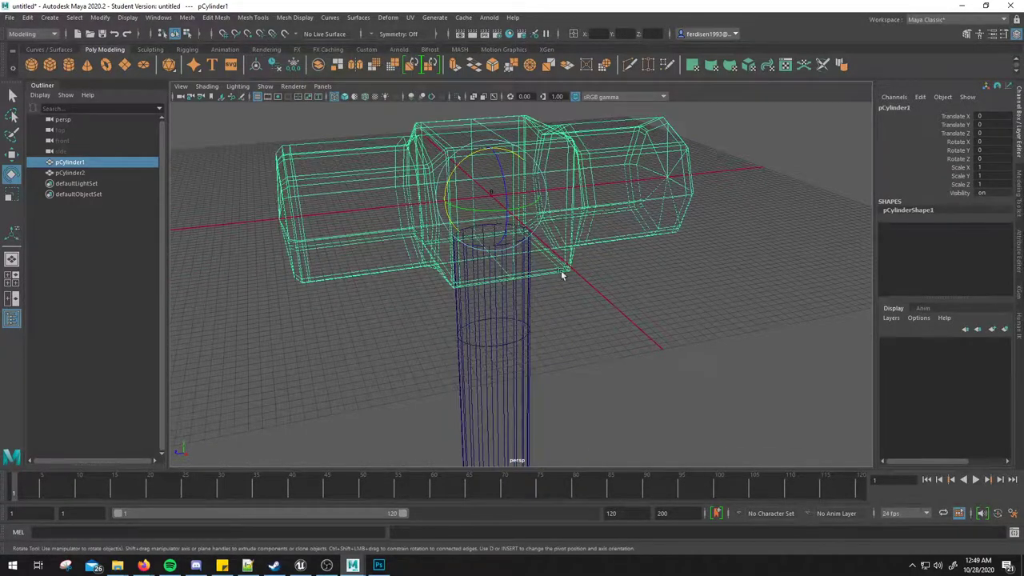
click(520, 330)
click(568, 217)
mouse_move(568, 218)
alt+mouse_down()
mouse_move(539, 337)
mouse_move(588, 345)
mouse_move(579, 366)
mouse_move(563, 349)
alt+mouse_up()
Step: Rename pCylinder1 to HammerHead in the Outliner
click(621, 348)
click(77, 163)
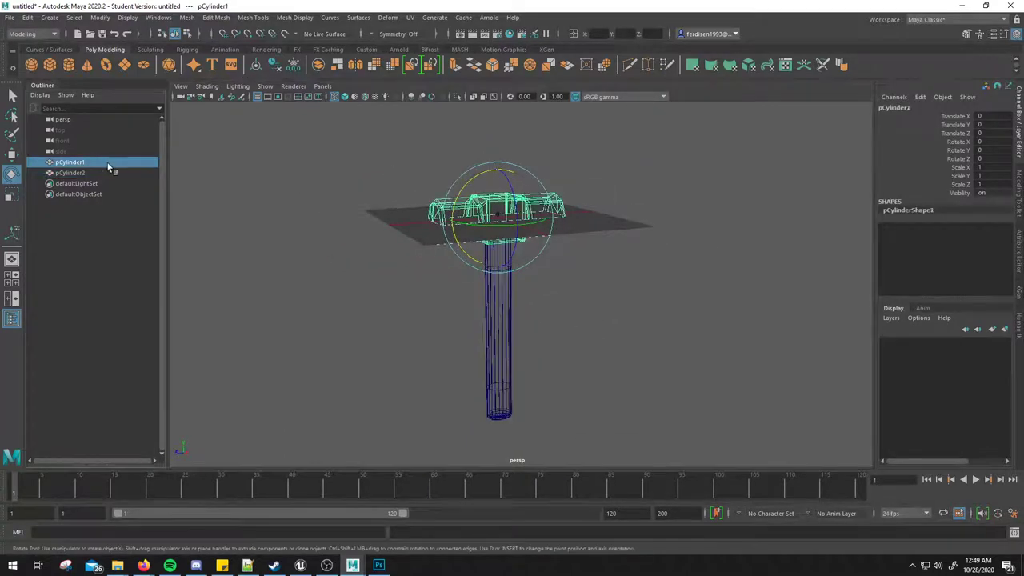
double_click(81, 164)
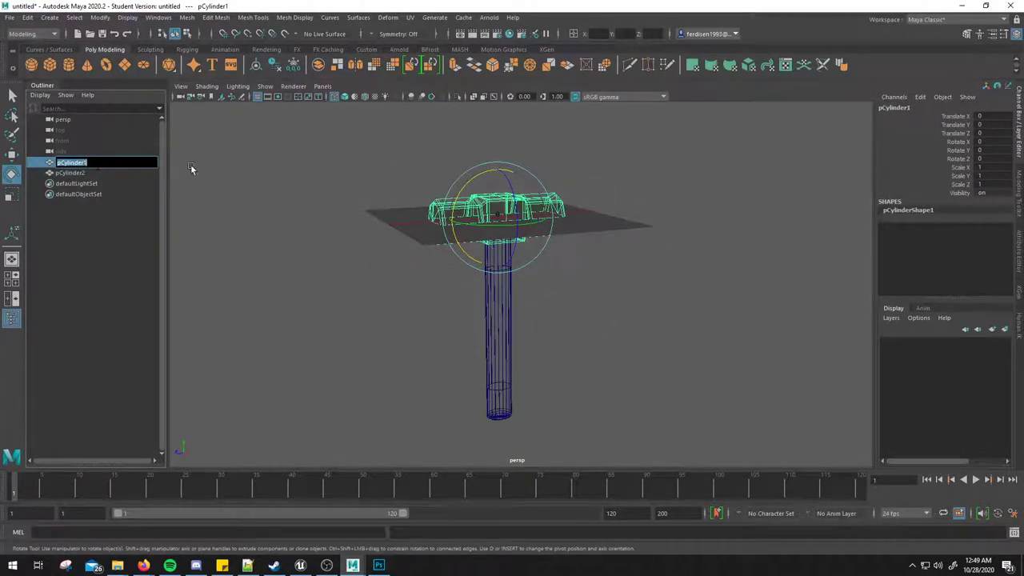
text(HammerHea)
text(d)
key(Return)
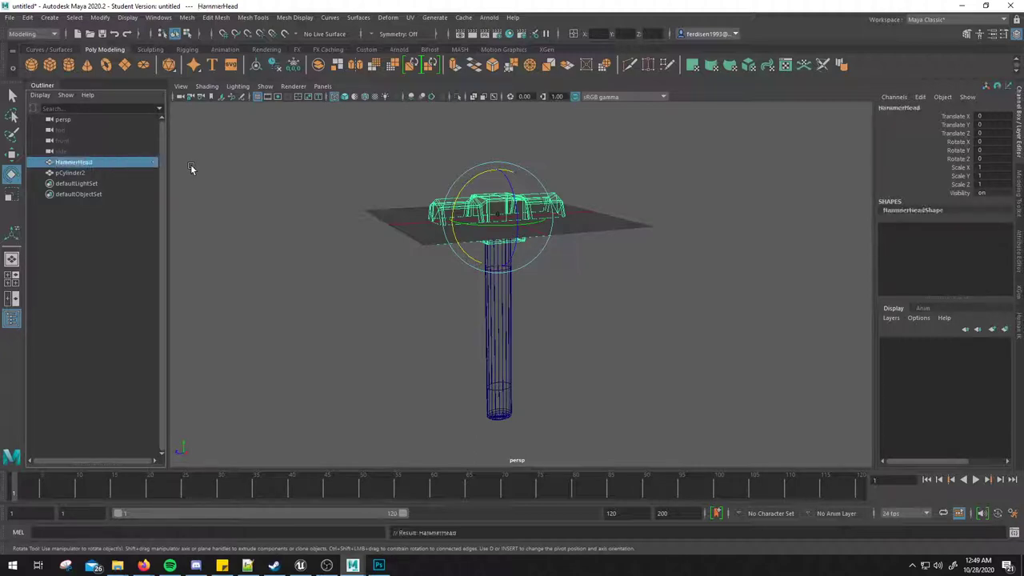
Step: Rename pCylinder2 to HammerWood and marquee-select both pieces
double_click(74, 173)
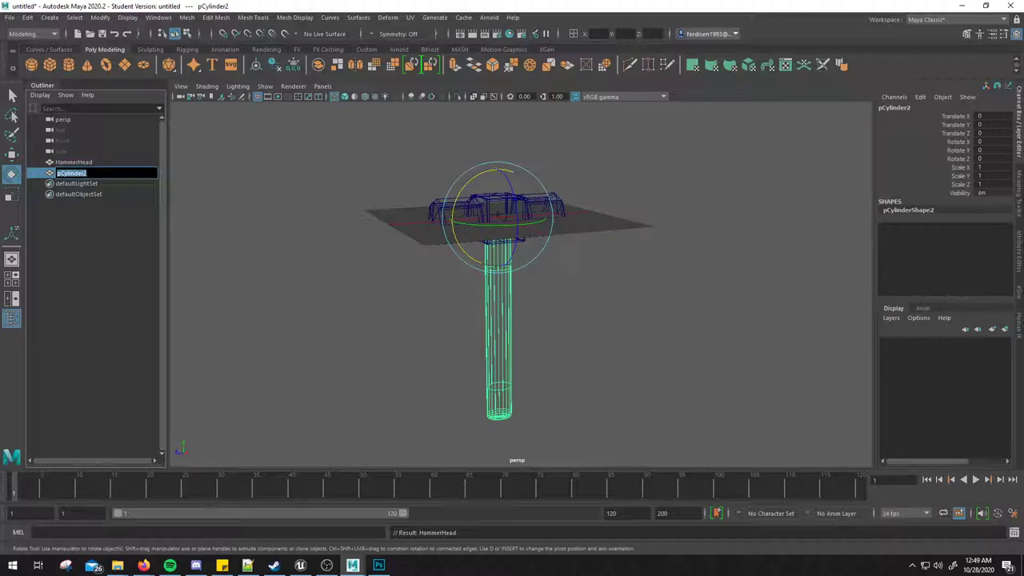
text(Hammer)
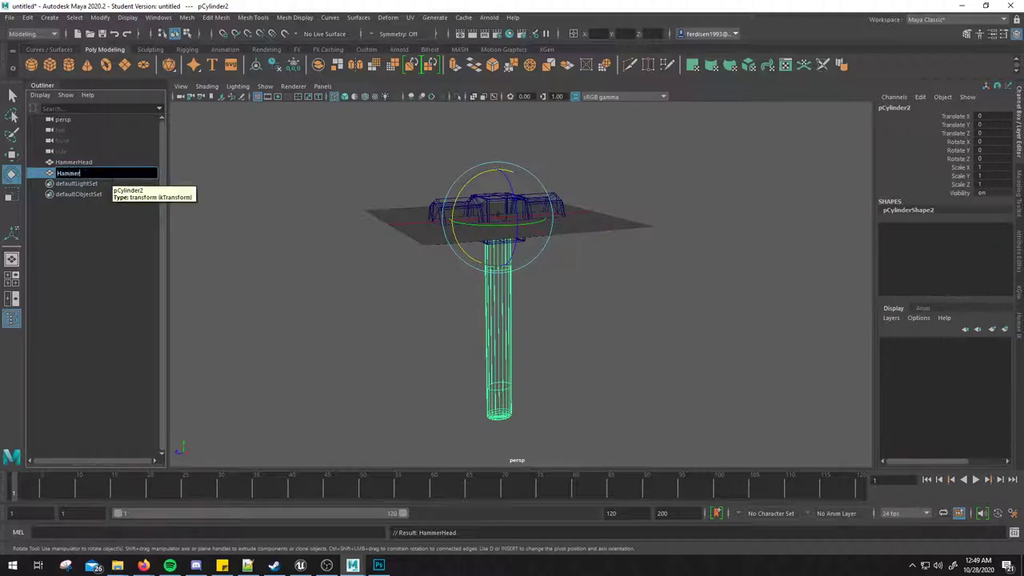
text(Wood)
key(Return)
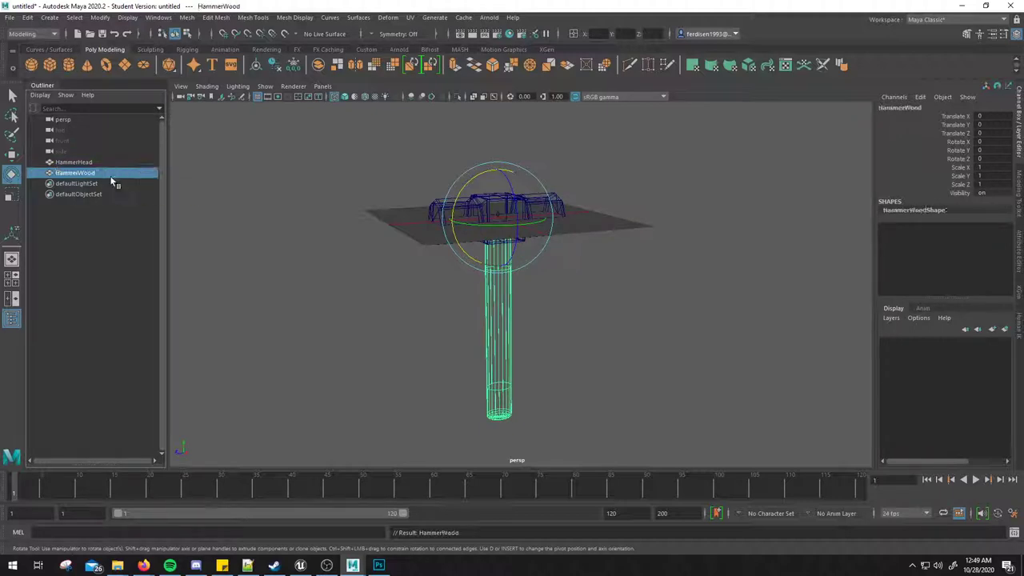
click(669, 254)
drag(392, 202, 552, 320)
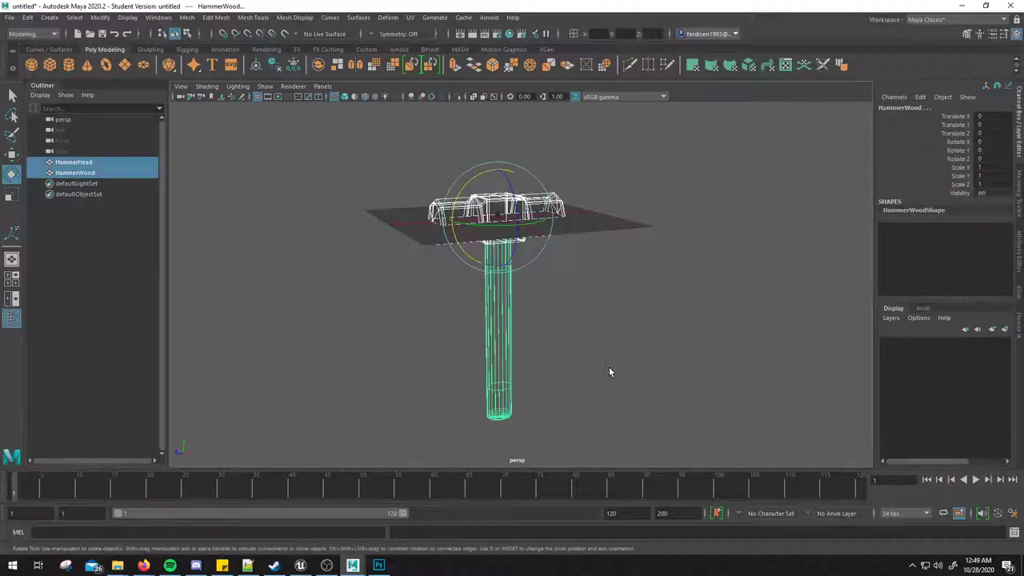
click(9, 17)
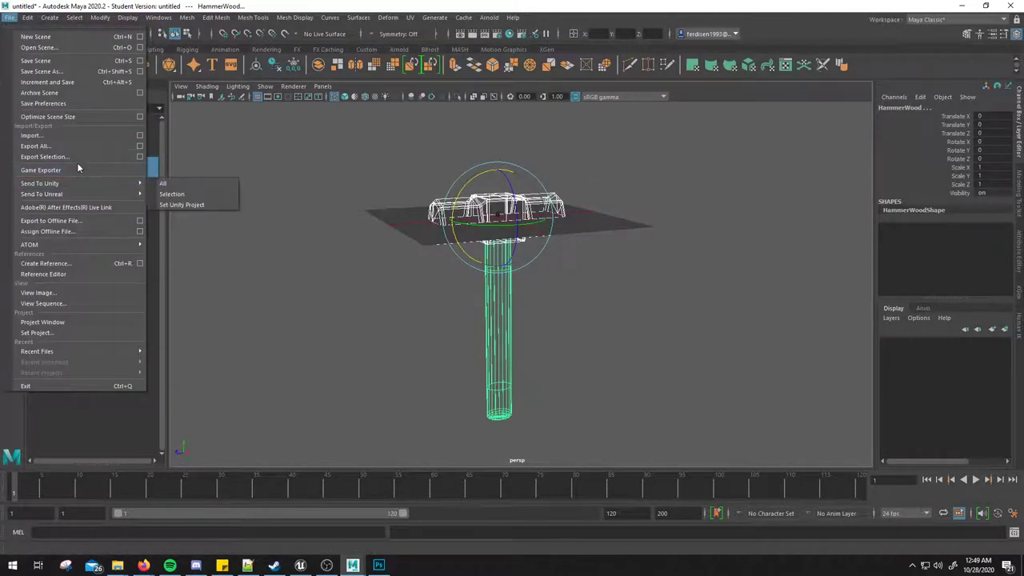
Step: Export the selection to the Desktop as ThorHammer.fbx, then minimise Maya
click(77, 162)
click(380, 136)
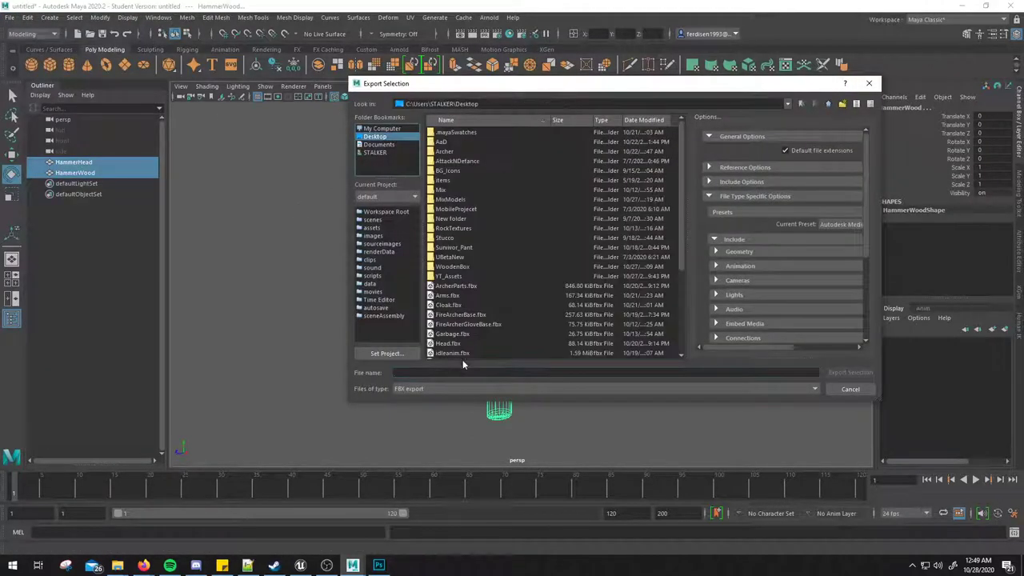
click(449, 372)
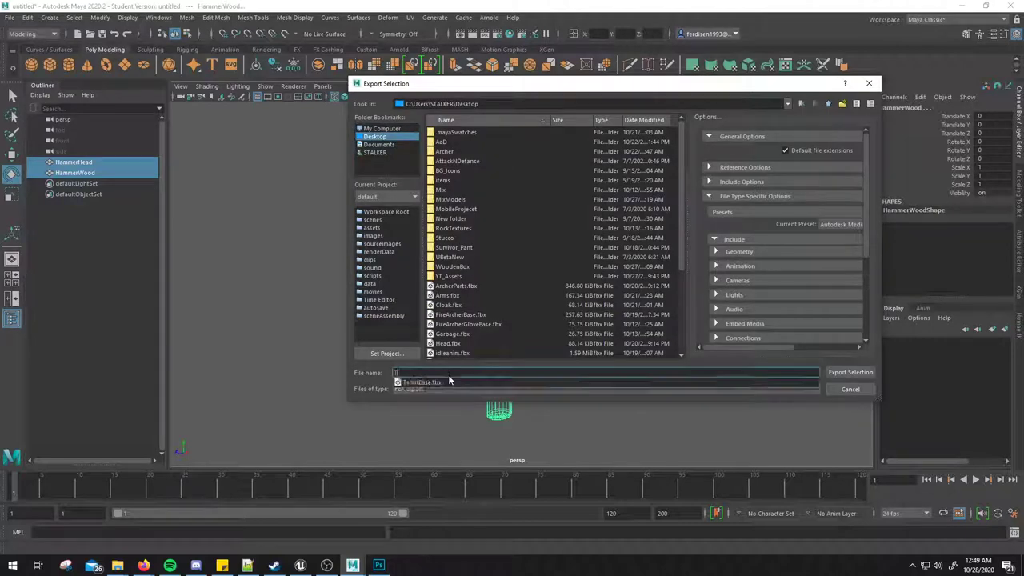
text(ThorHammer)
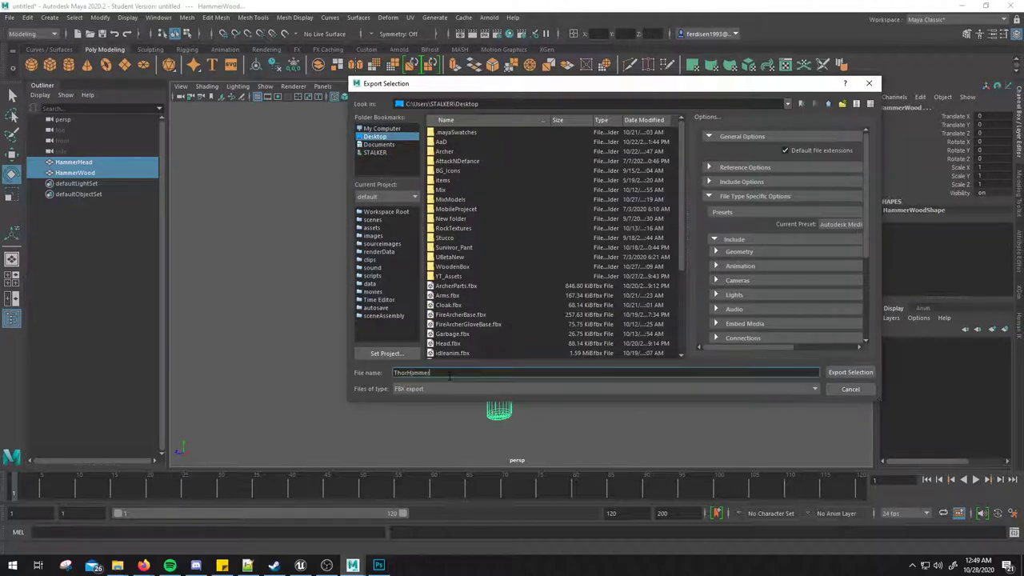
key(Return)
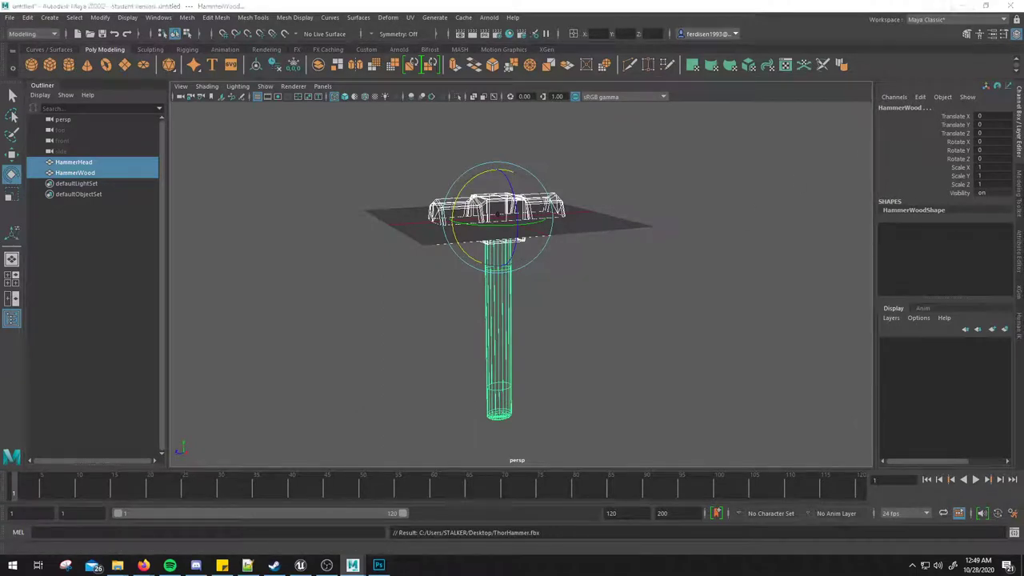
key(super)
key(super+d)
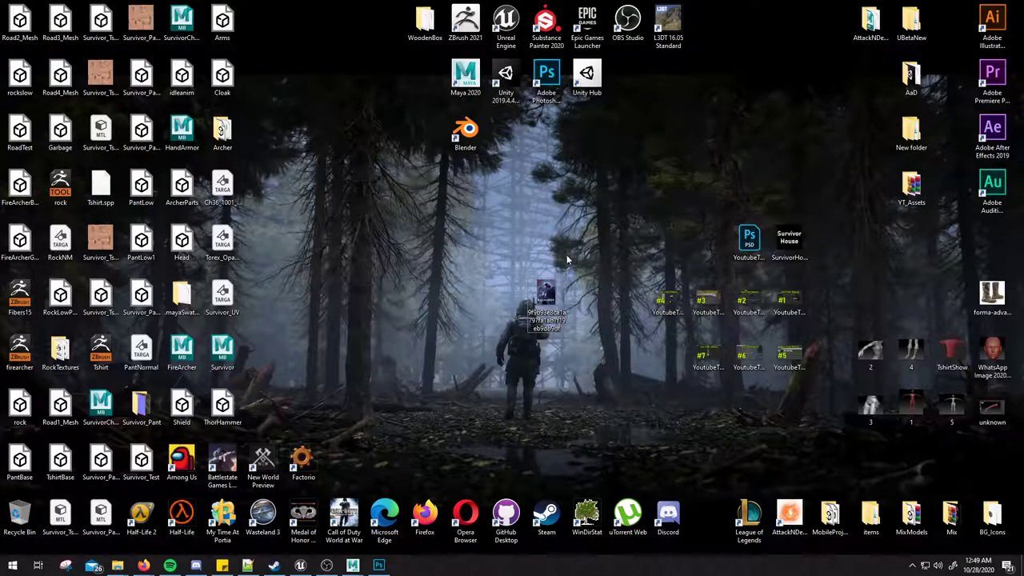
Step: Launch ZBrush 2021 from its desktop shortcut
double_click(467, 30)
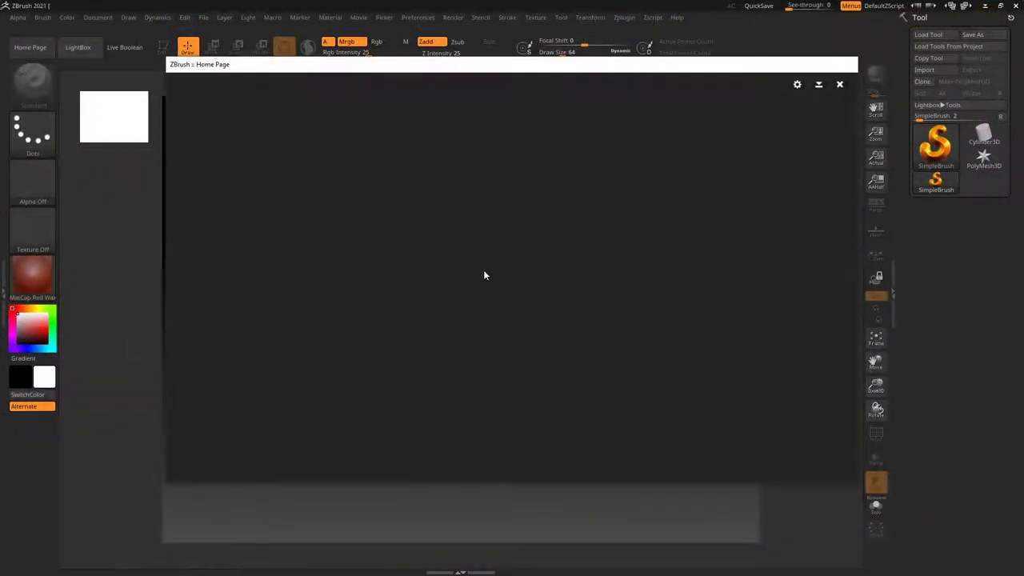
Step: Close the ZBrush Home Page to reveal the LightBox project folders
click(840, 84)
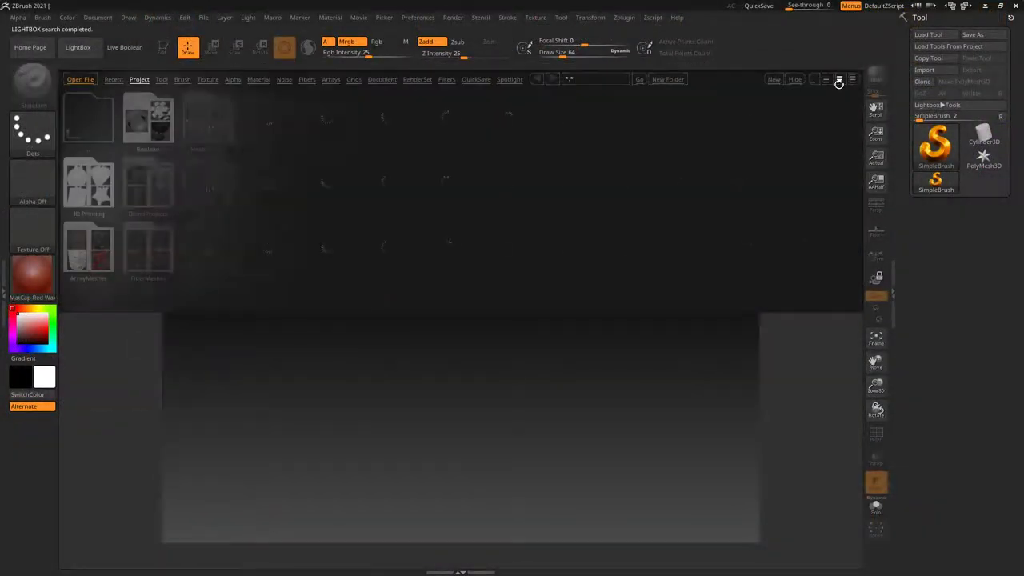
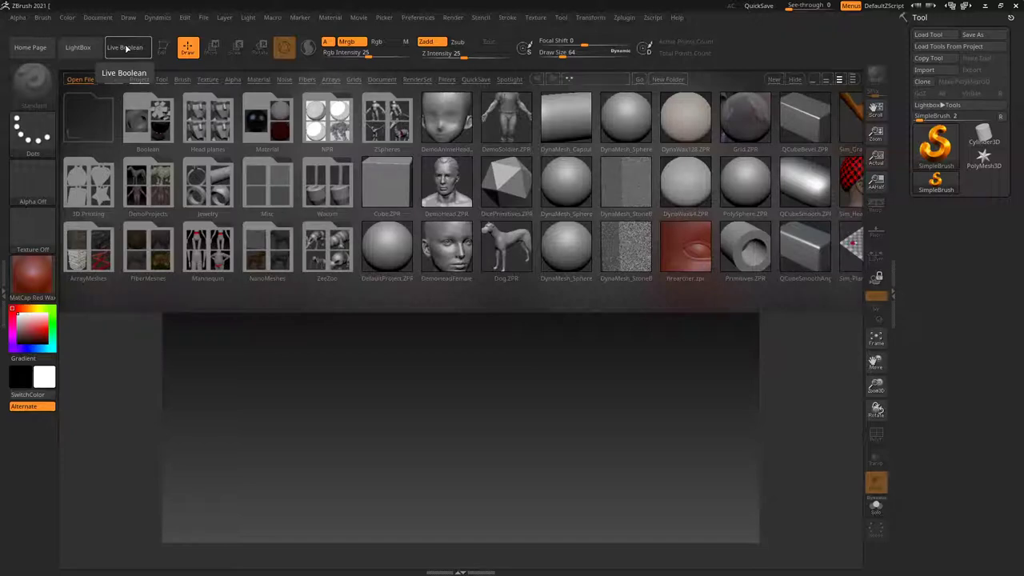
Step: Import ThorHammer from the Desktop with default FBX options as the HammerHead tool
click(77, 47)
click(941, 70)
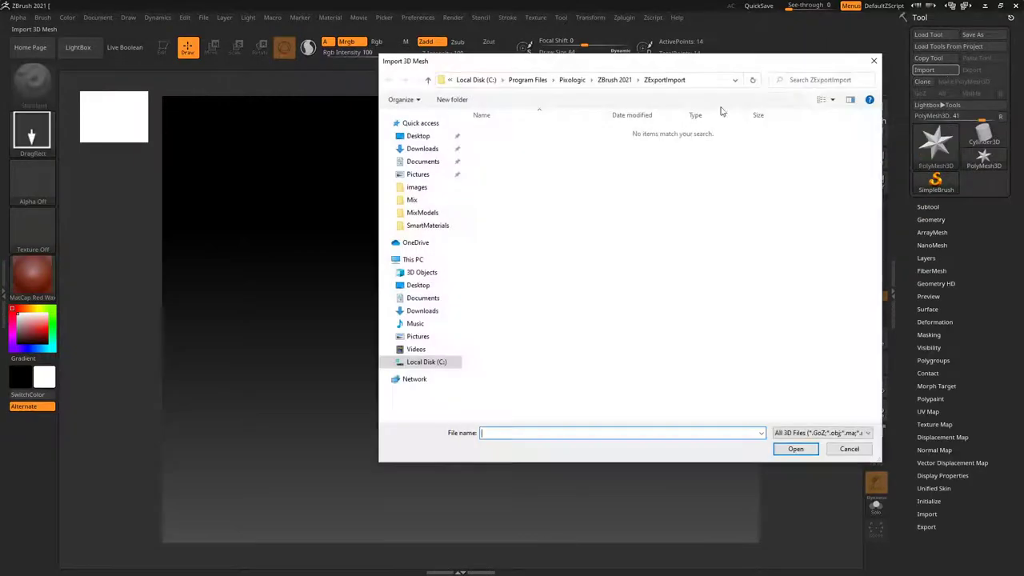
click(418, 136)
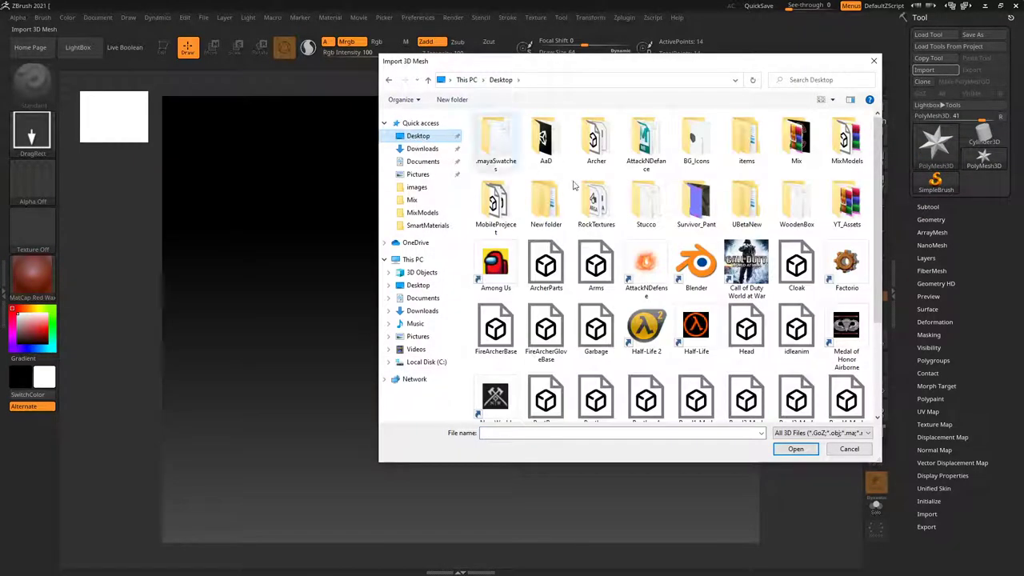
scroll(765, 307, down, 3)
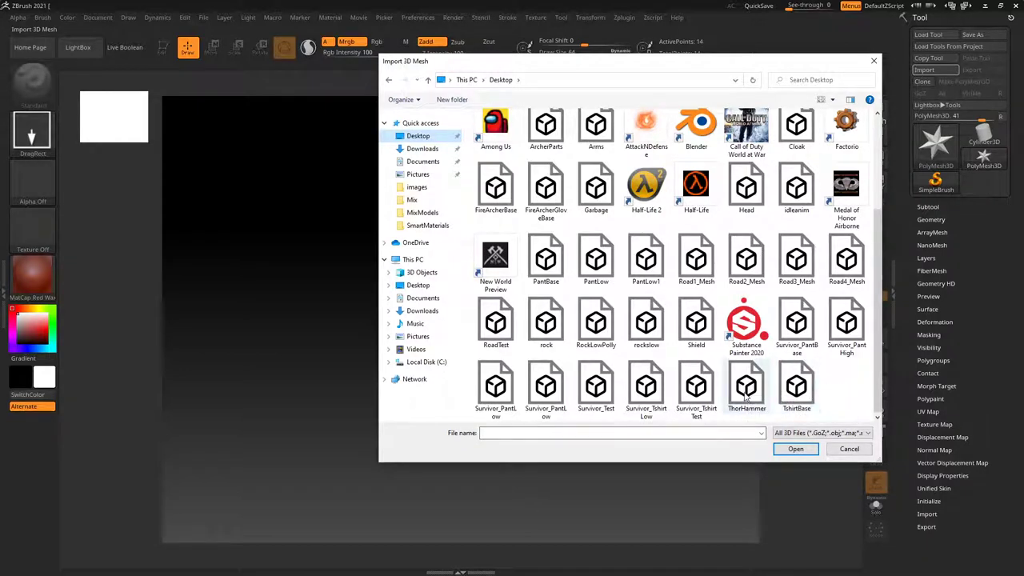
double_click(747, 388)
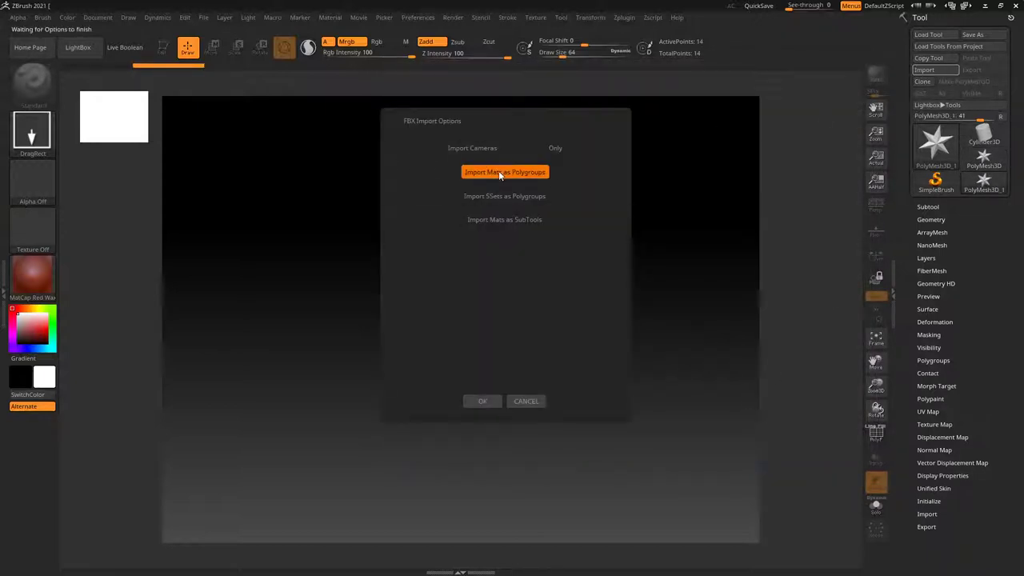
click(482, 401)
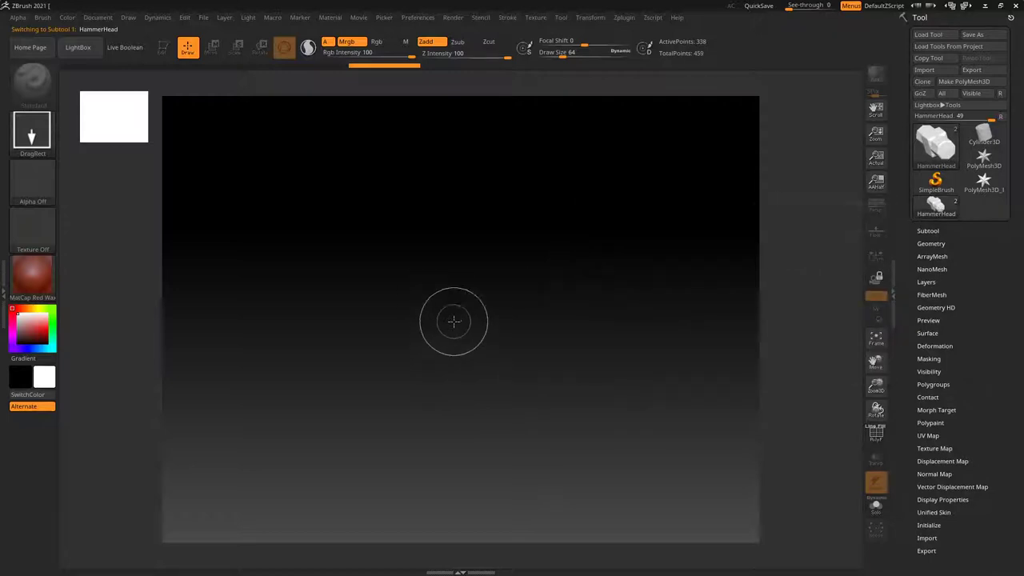
Step: Draw the HammerHead tool on the canvas in Edit mode, rotated to front and zoomed in
drag(459, 302, 457, 505)
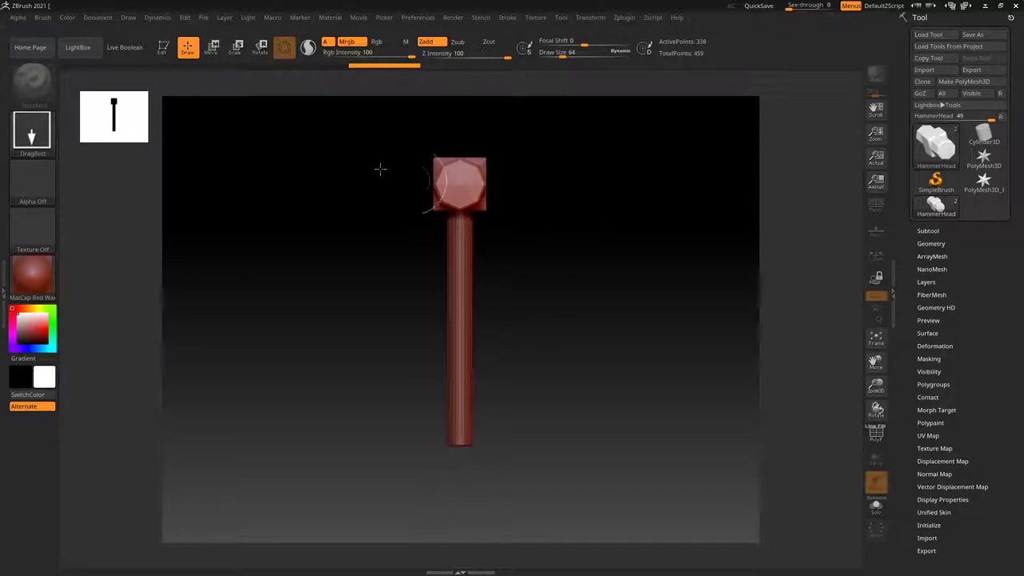
click(170, 57)
mouse_move(553, 256)
mouse_down()
mouse_move(565, 253)
mouse_move(521, 256)
mouse_move(589, 280)
mouse_move(537, 290)
mouse_up()
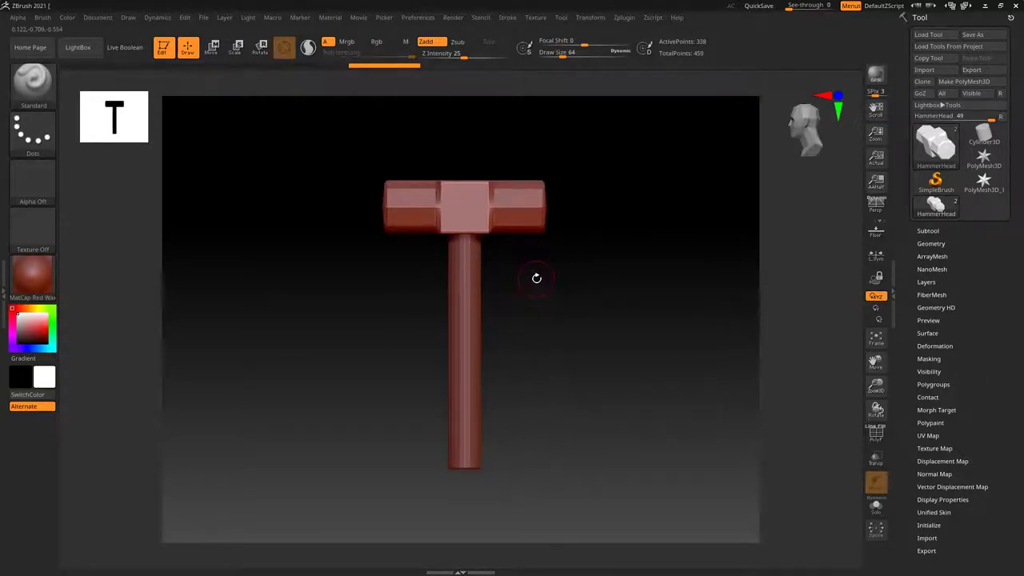
mouse_move(507, 320)
alt+mouse_down()
mouse_move(530, 325)
mouse_move(542, 280)
alt+mouse_up()
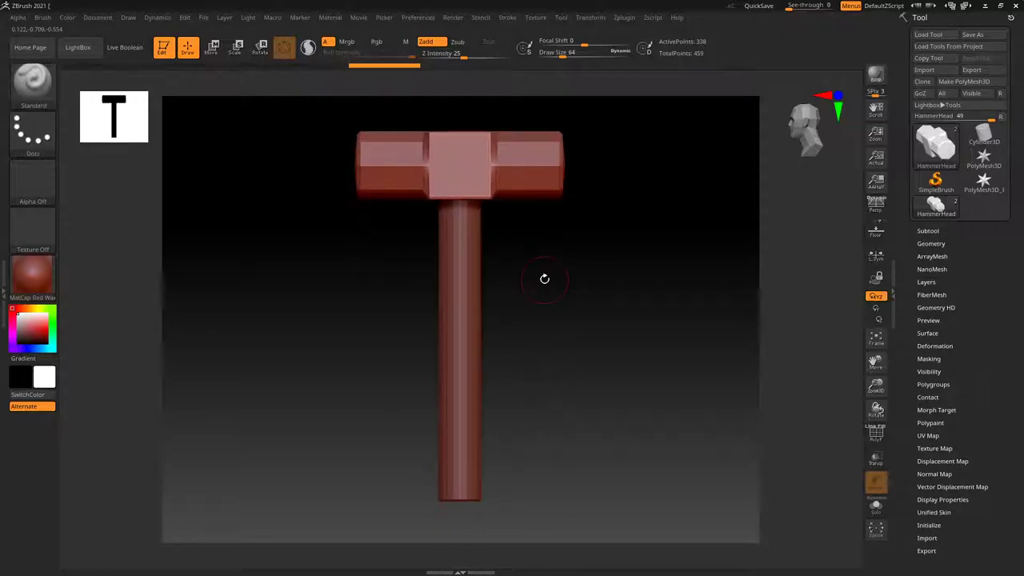
Step: Select the HammerWood handle subtool and divide it once
click(930, 230)
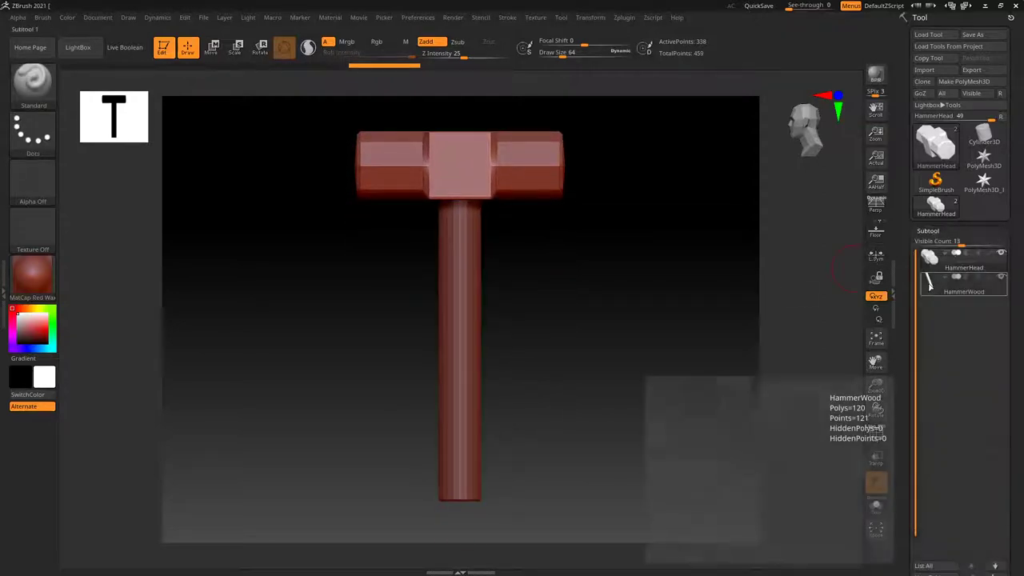
click(933, 282)
click(929, 231)
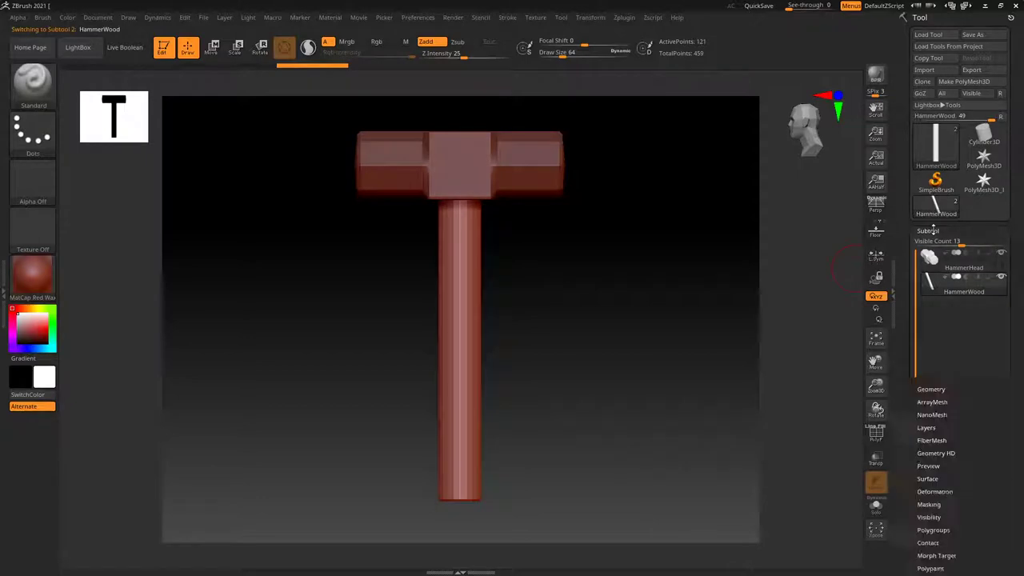
click(931, 243)
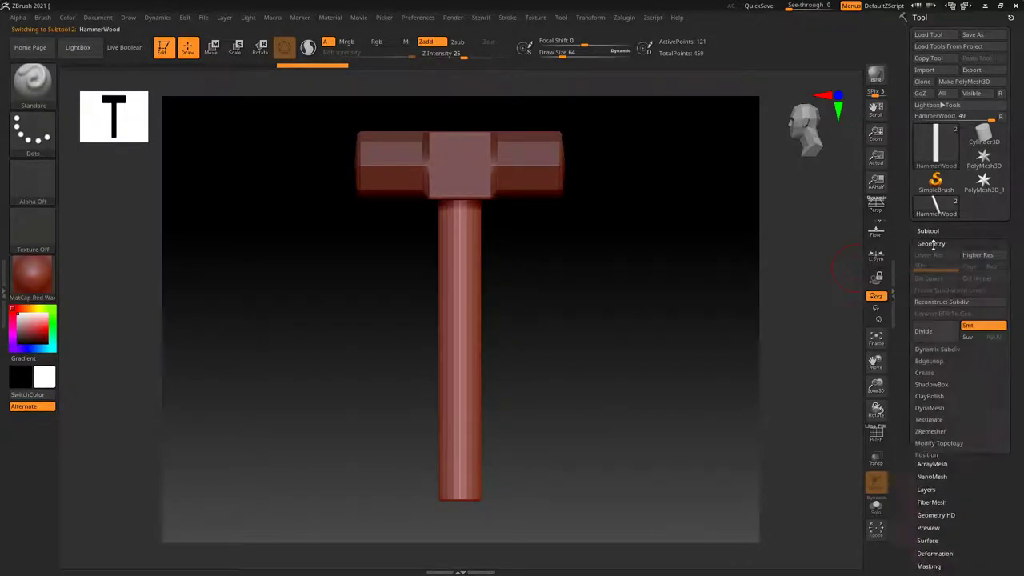
click(947, 336)
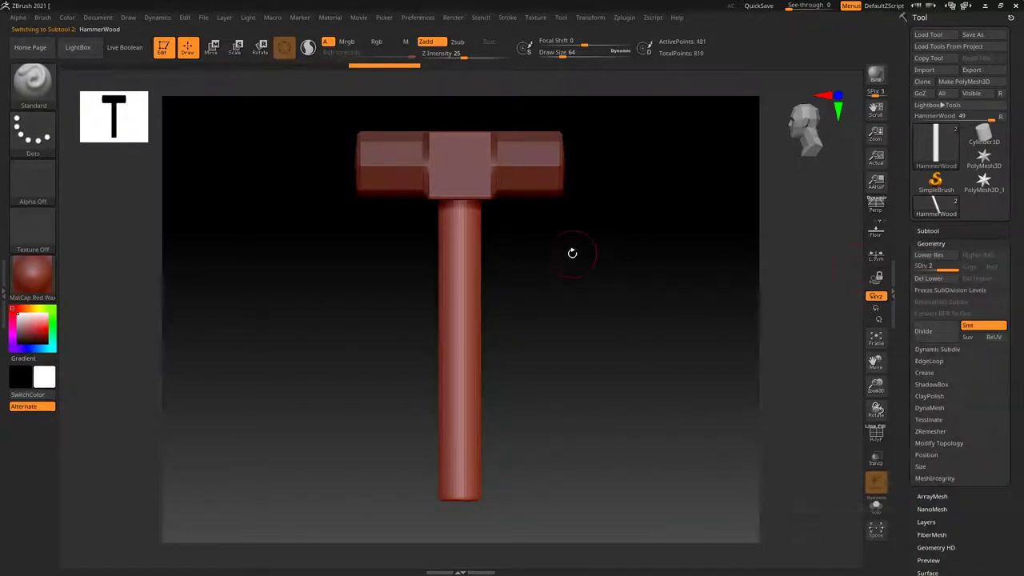
mouse_move(571, 235)
mouse_down()
mouse_move(556, 173)
mouse_move(578, 152)
mouse_move(556, 160)
mouse_move(570, 231)
mouse_up()
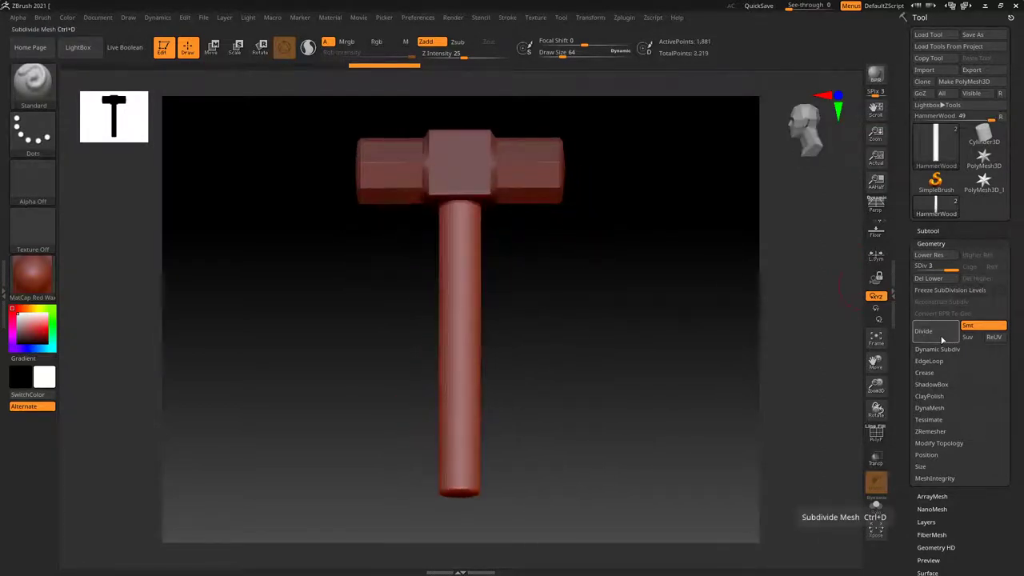
Step: Select the HammerHead subtool and divide it once, viewing its side faces
key(ctrl)
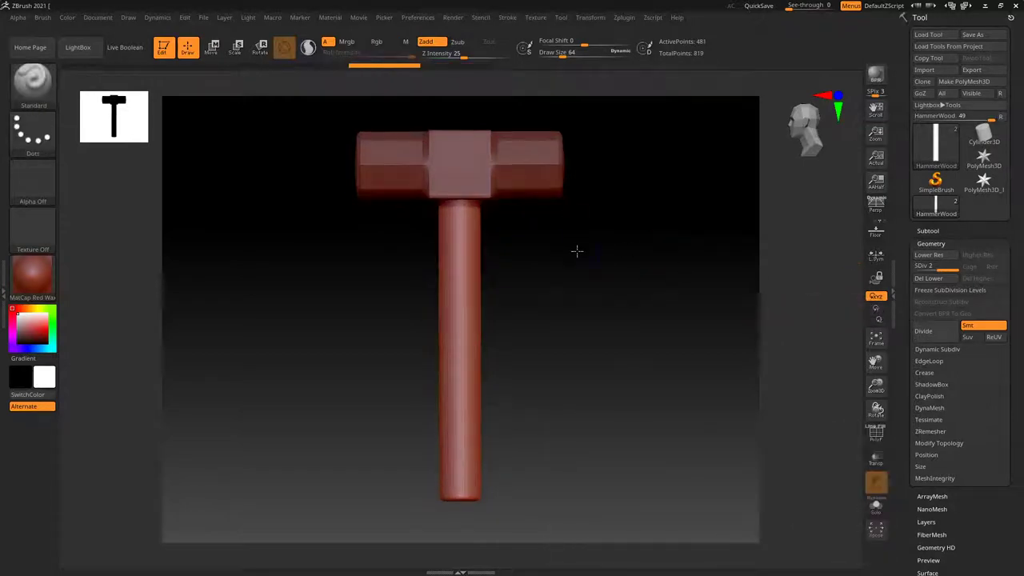
alt+click(540, 200)
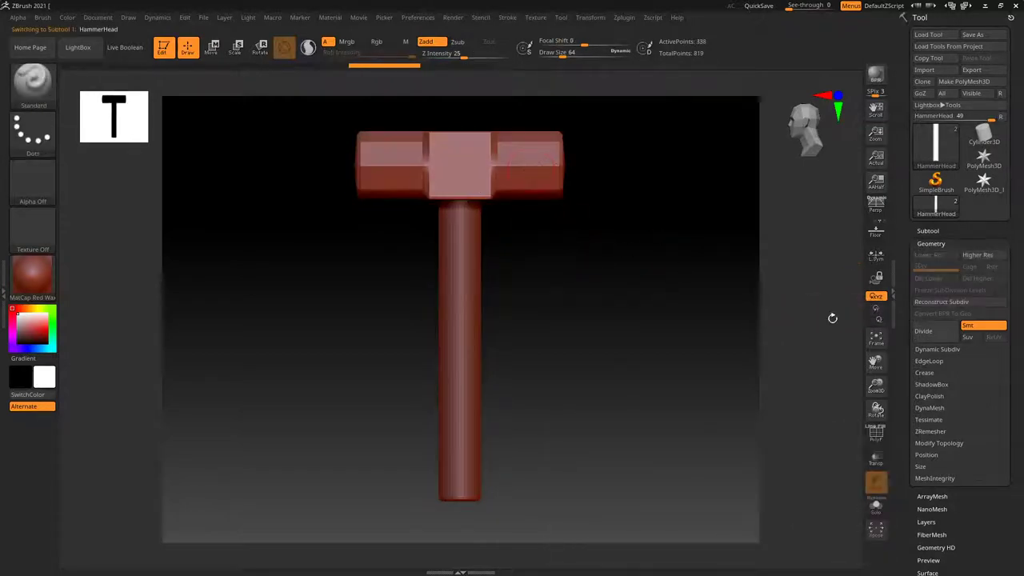
alt+click(475, 235)
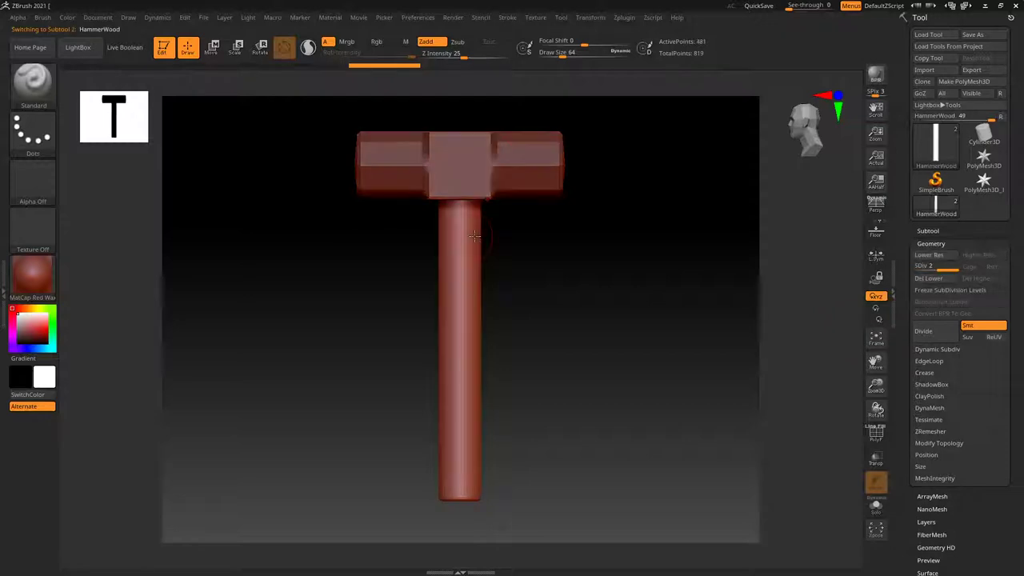
alt+click(531, 162)
alt+click(468, 210)
alt+click(538, 172)
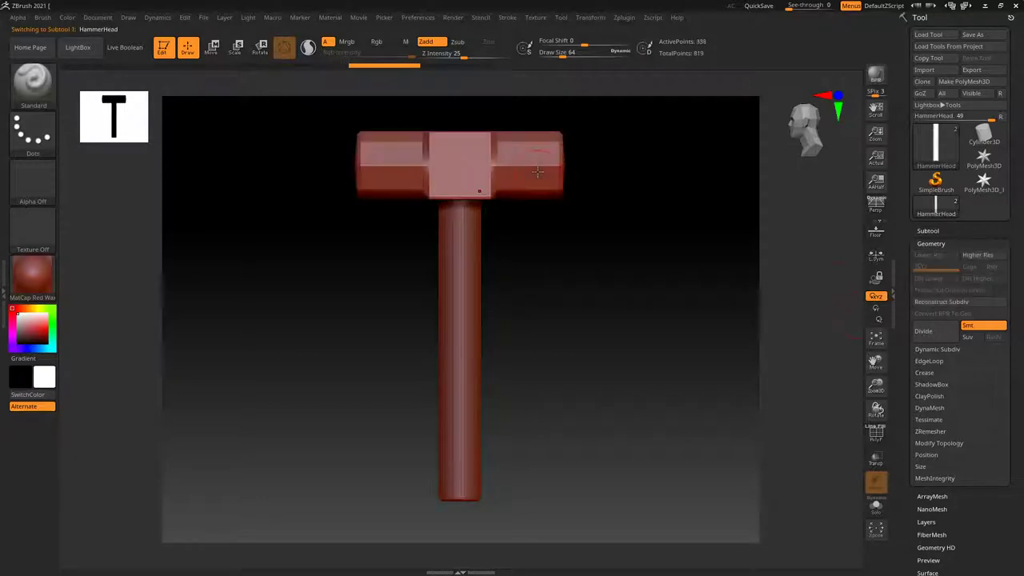
click(941, 334)
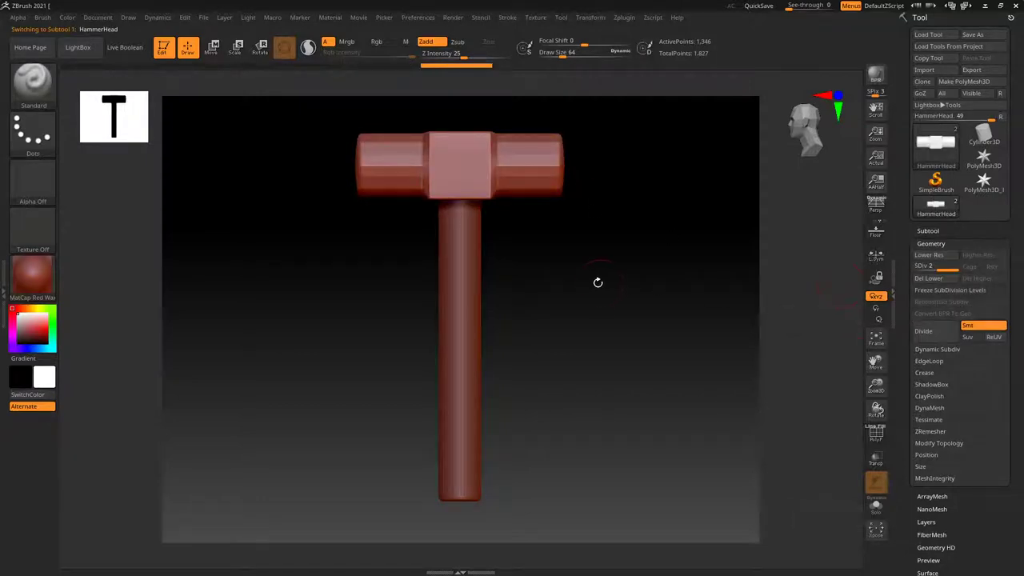
mouse_move(597, 281)
mouse_down()
mouse_move(601, 245)
mouse_move(568, 316)
mouse_move(594, 361)
mouse_move(589, 337)
mouse_move(607, 390)
mouse_up()
Step: Divide the hammer head to SDiv 5, test the SDiv slider, and turn on PolyF
click(931, 341)
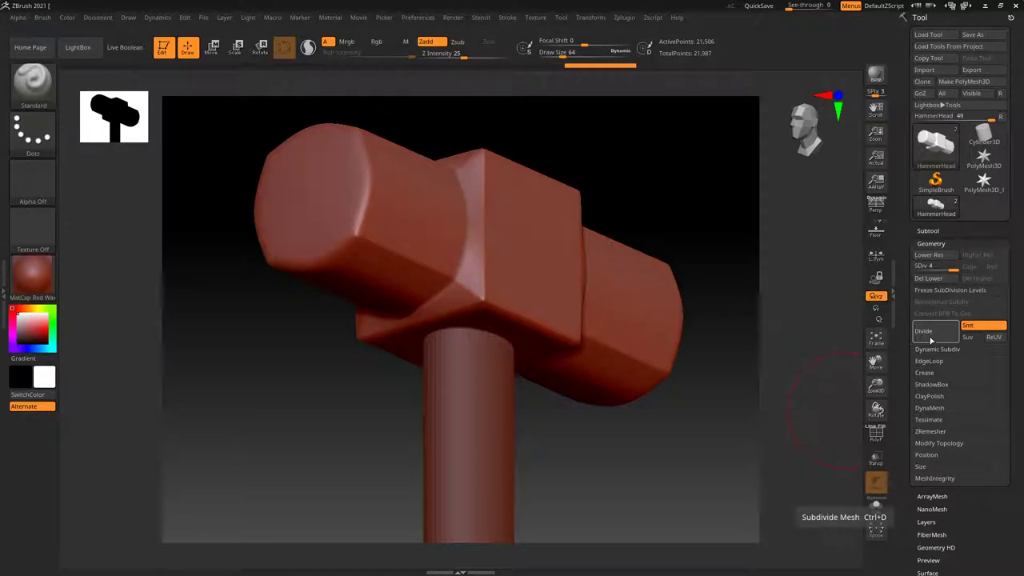
click(931, 340)
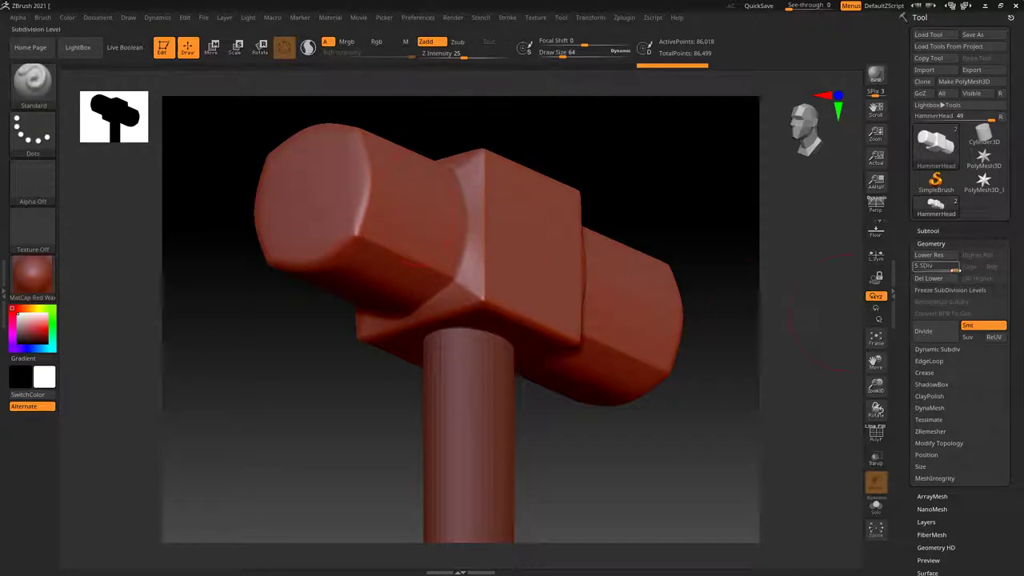
drag(954, 268, 888, 265)
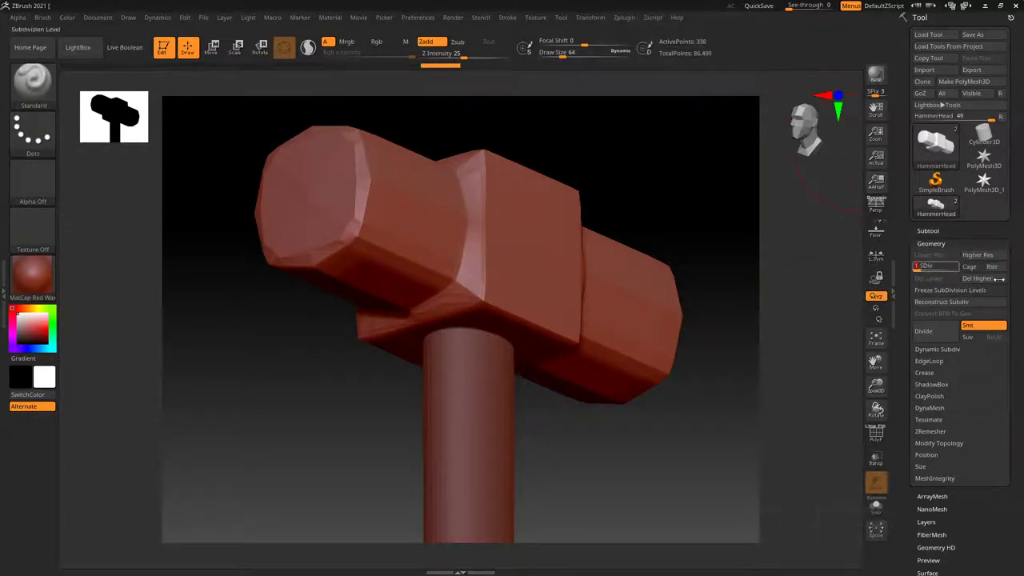
drag(922, 267, 959, 269)
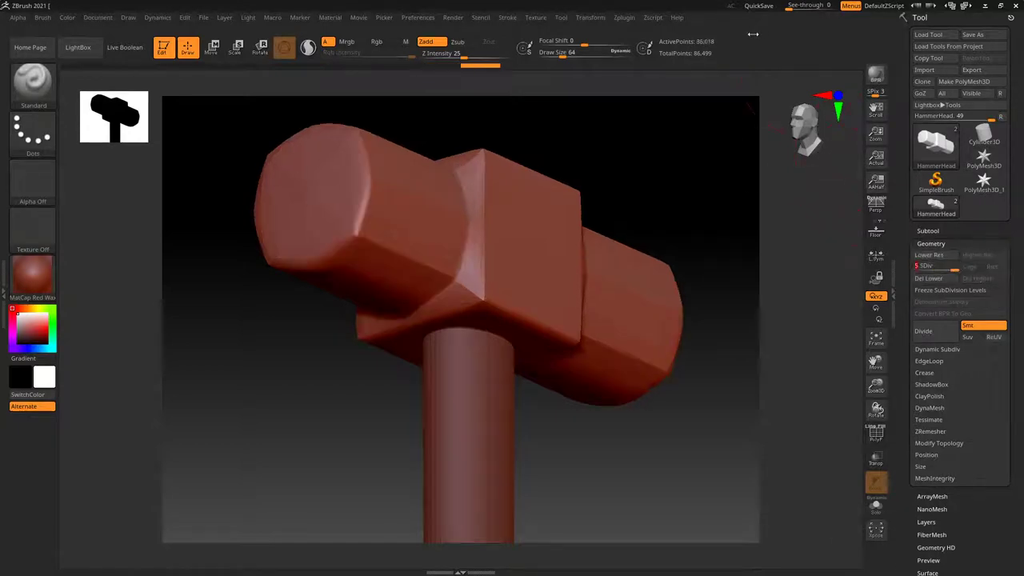
click(878, 436)
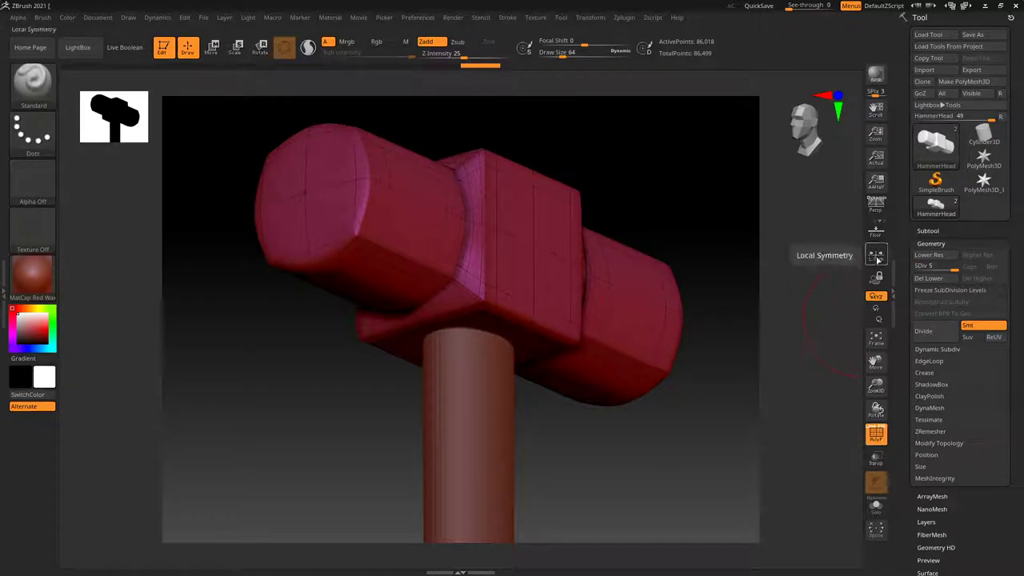
mouse_move(945, 268)
mouse_down()
mouse_move(925, 268)
mouse_move(954, 268)
mouse_up()
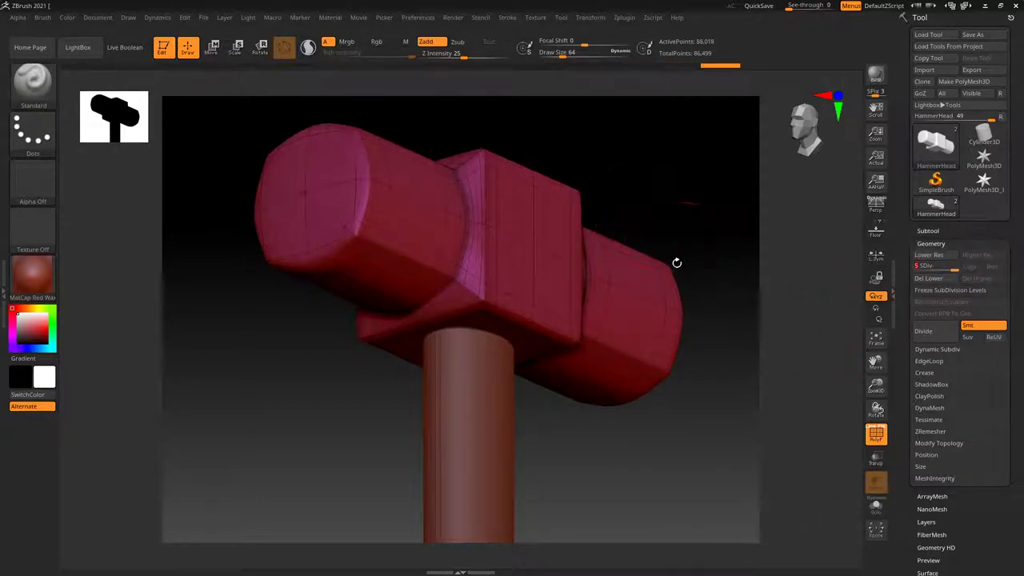
Step: Select the handle and divide it up to subdivision level 7
drag(659, 441, 659, 347)
alt+click(497, 331)
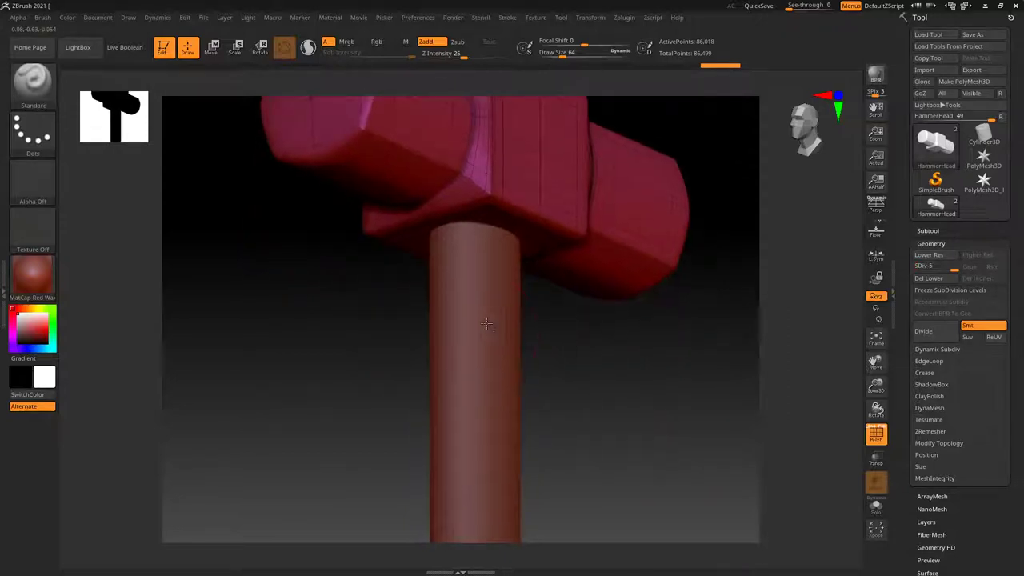
mouse_move(682, 418)
alt+mouse_down()
mouse_move(681, 264)
mouse_move(629, 293)
alt+mouse_up()
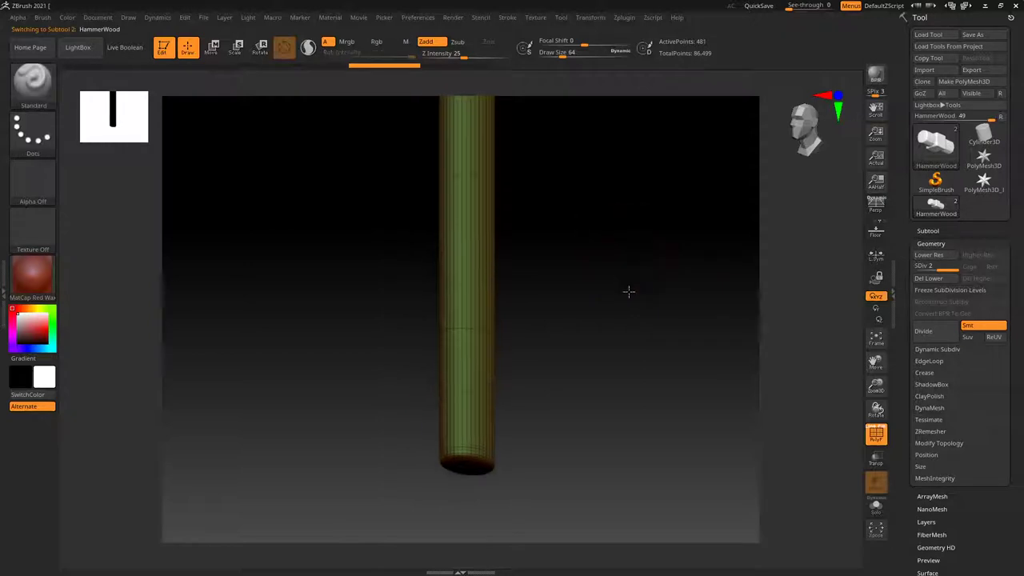
click(942, 337)
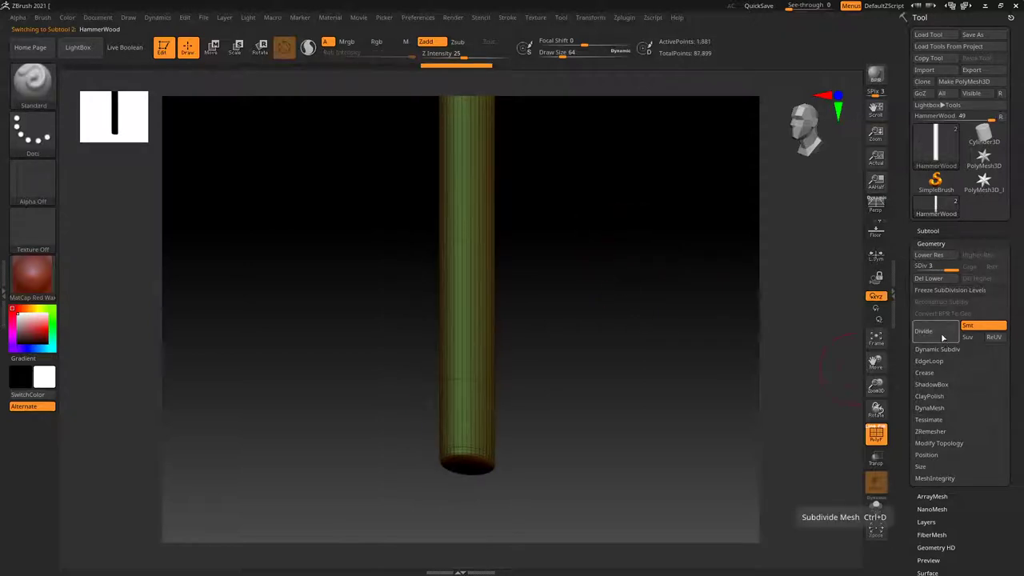
click(942, 336)
alt+drag(649, 274, 606, 384)
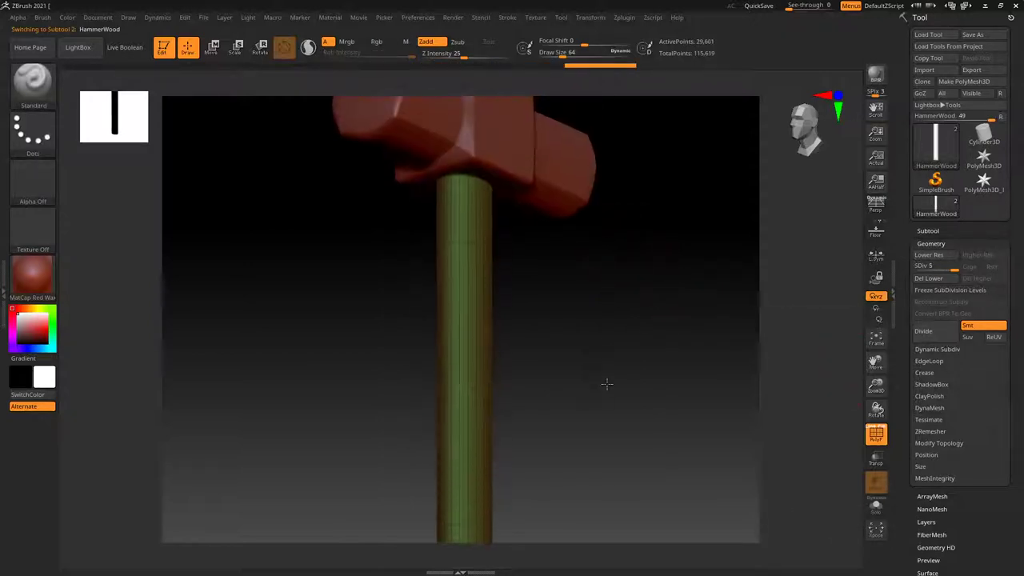
click(942, 337)
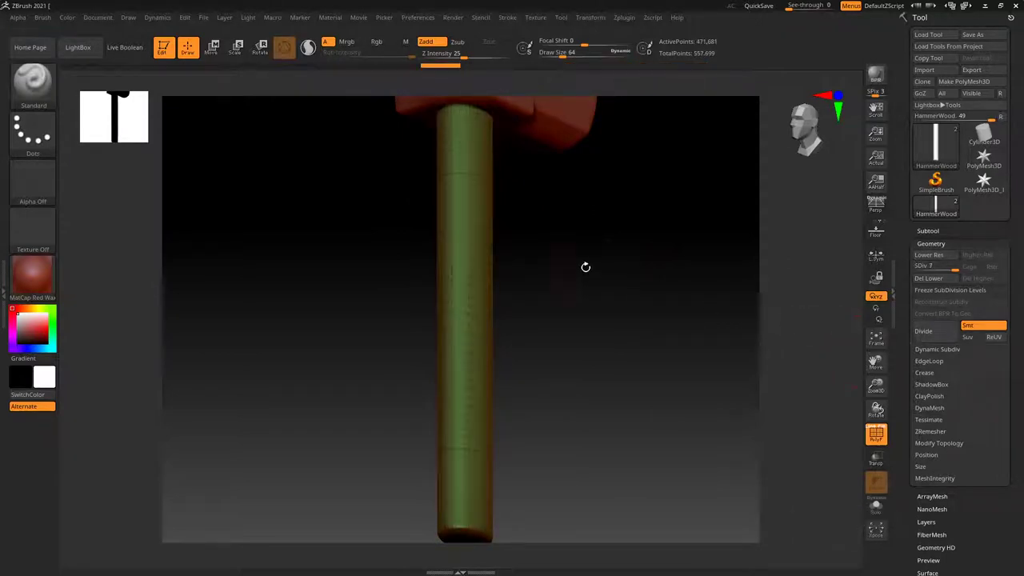
Step: Select the hammer head and divide it twice to subdivision level 7
mouse_move(585, 265)
mouse_down()
mouse_move(597, 377)
mouse_move(573, 355)
mouse_up()
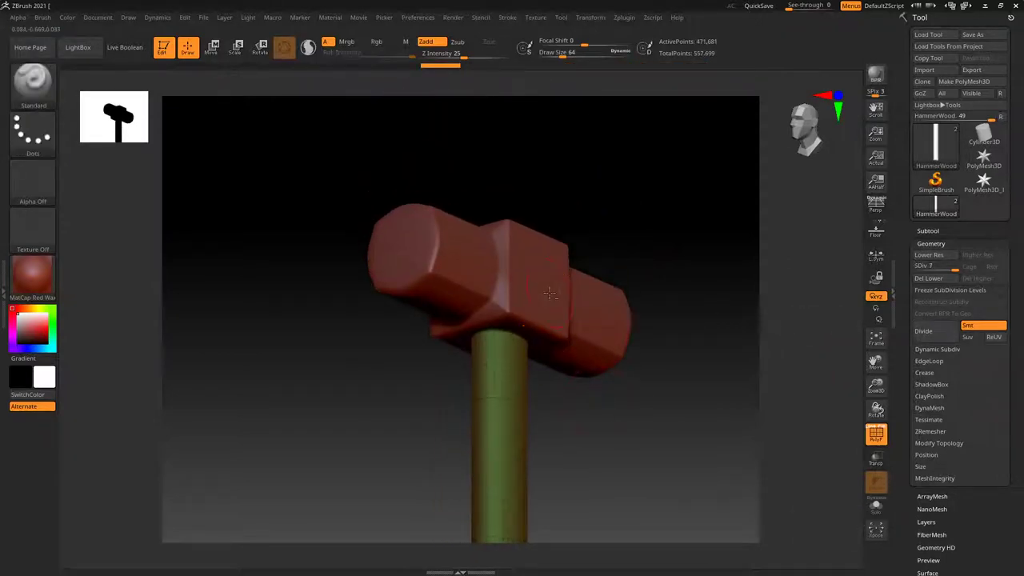
alt+click(550, 294)
click(936, 340)
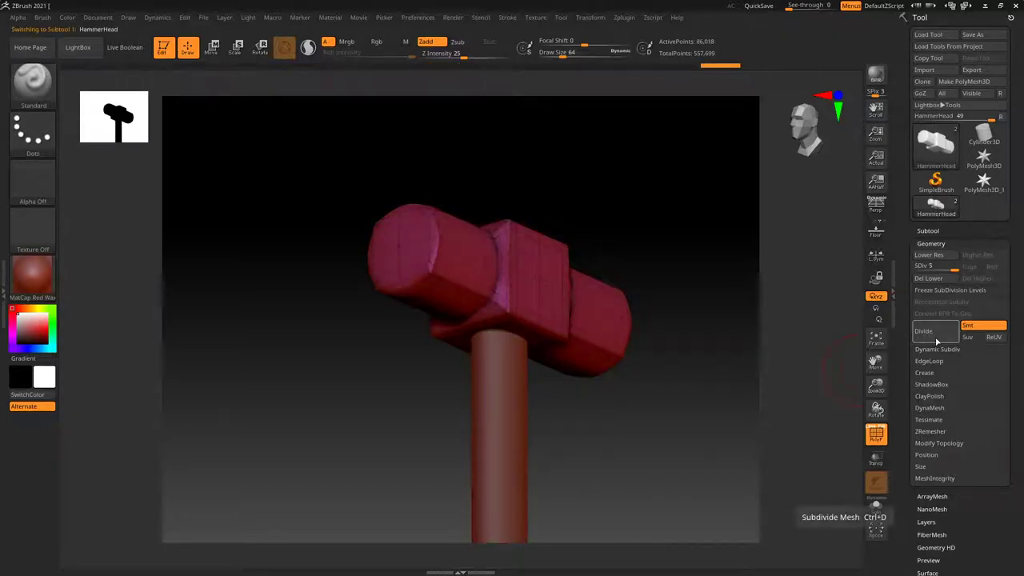
mouse_move(665, 320)
mouse_down()
mouse_move(672, 245)
mouse_move(528, 204)
mouse_move(608, 240)
mouse_up()
click(934, 336)
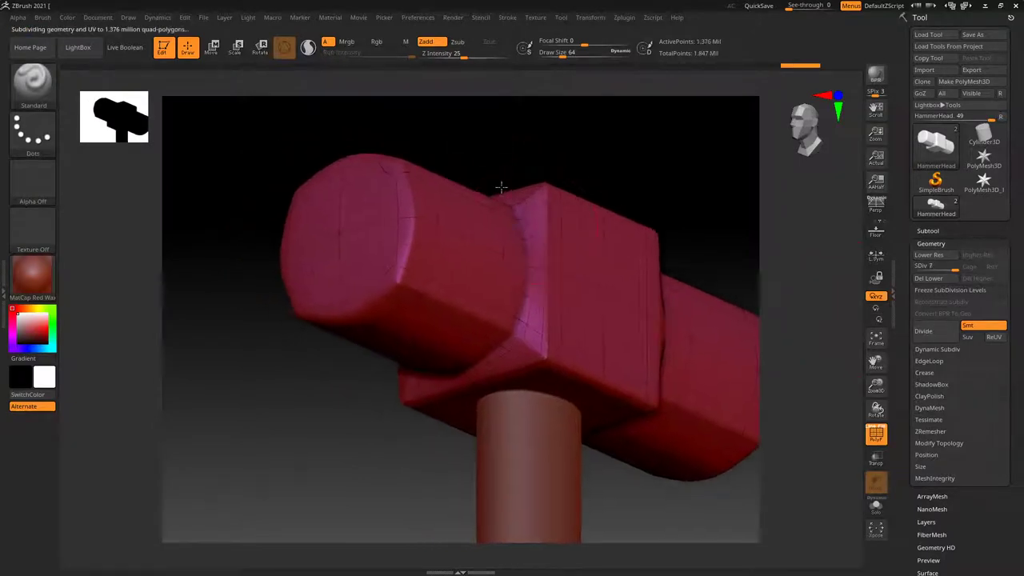
drag(501, 187, 617, 249)
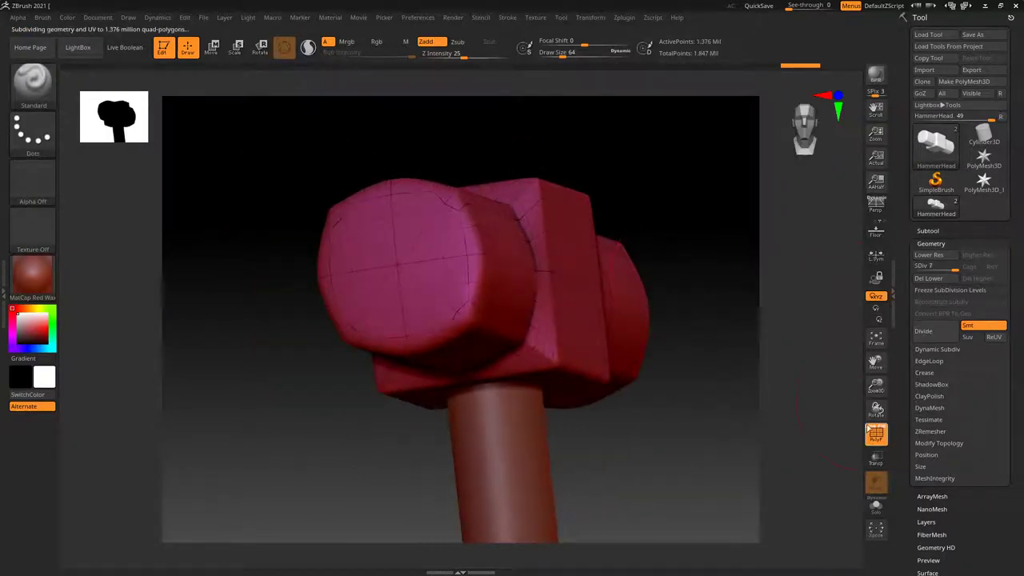
Step: Turn off PolyF and set the SDiv slider down to 1, then to 3
click(874, 434)
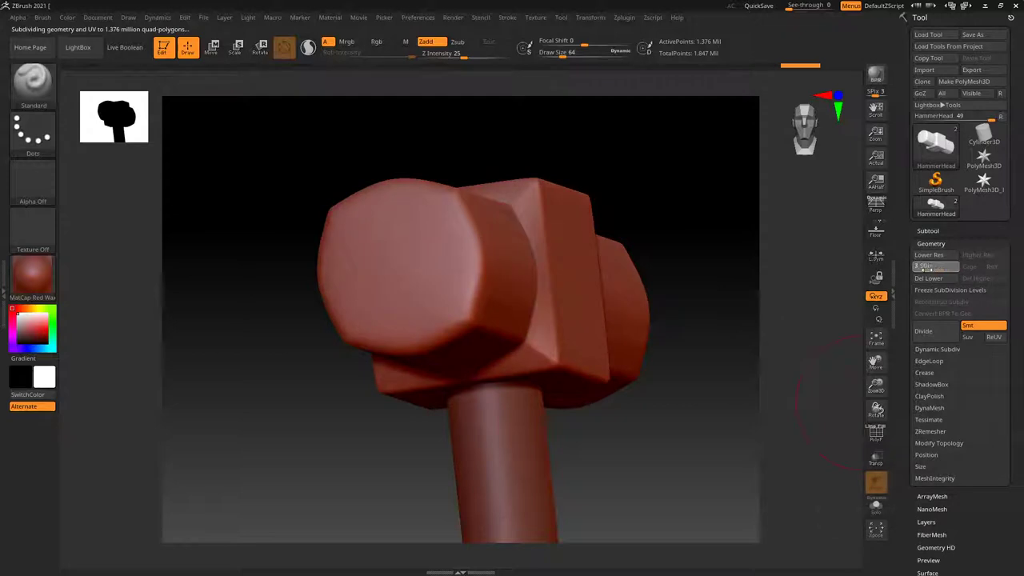
drag(924, 270, 916, 270)
drag(568, 282, 592, 276)
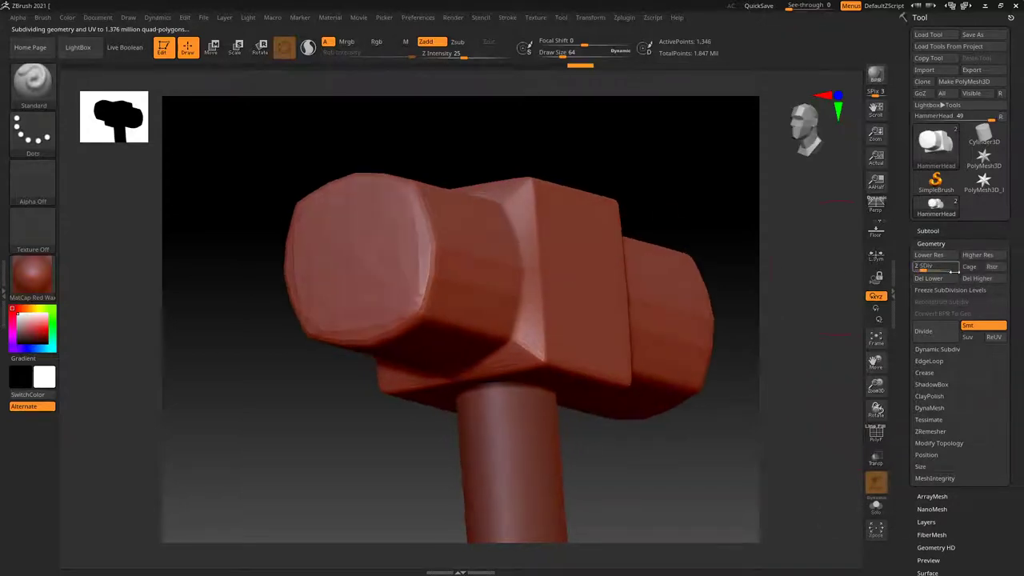
drag(924, 268, 931, 268)
mouse_move(768, 273)
mouse_down()
mouse_move(565, 280)
mouse_move(593, 268)
mouse_up()
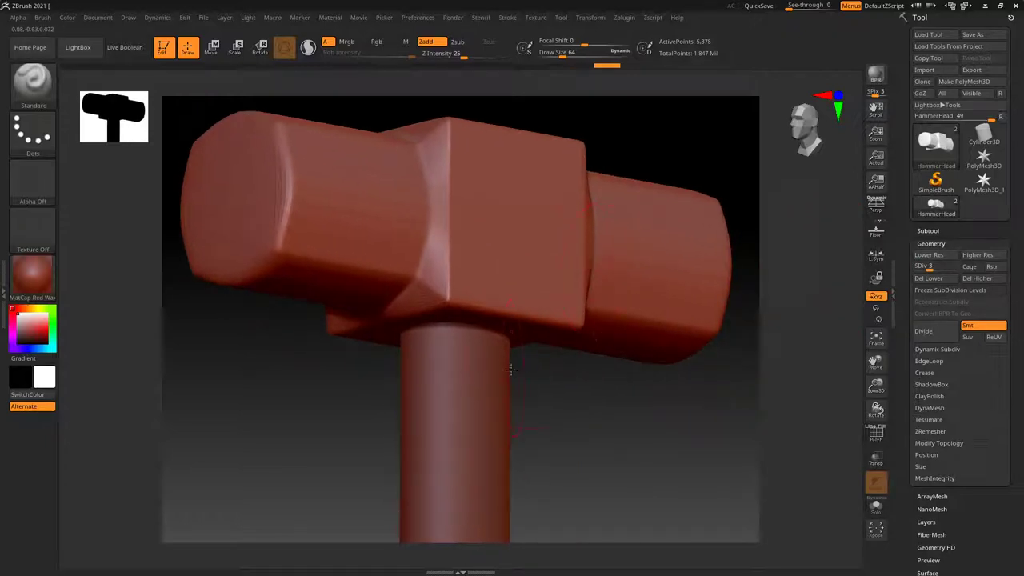
key(alt+Tab)
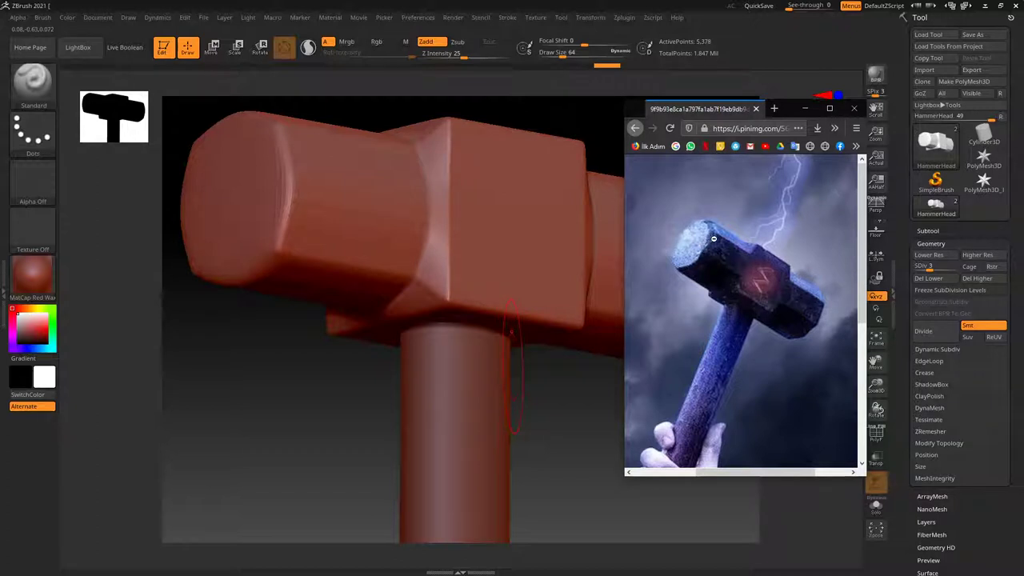
click(696, 10)
drag(640, 400, 593, 323)
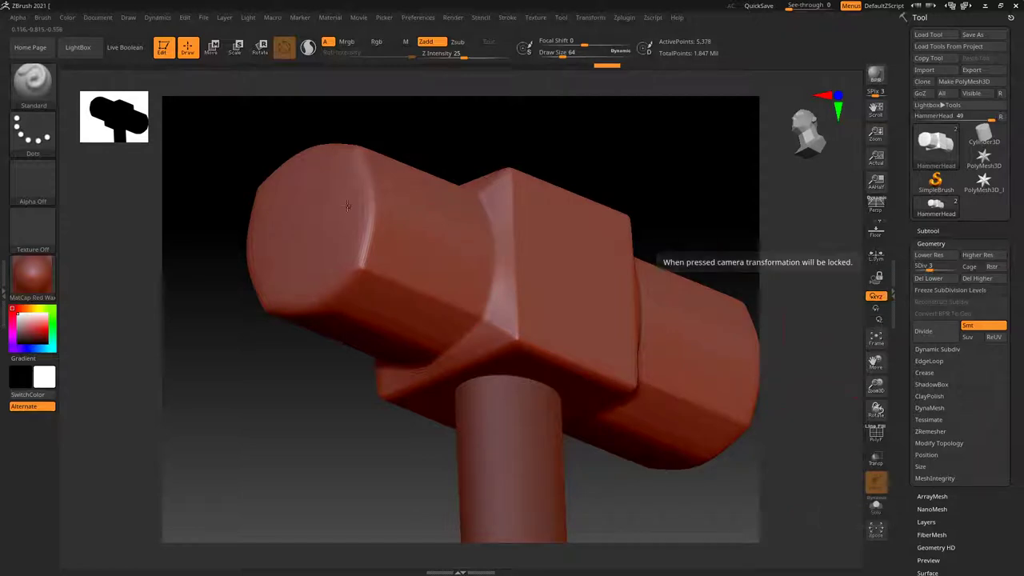
drag(801, 280, 401, 284)
Step: Switch to the DamStandard brush at Draw Size 19 and reopen the brush list
click(33, 80)
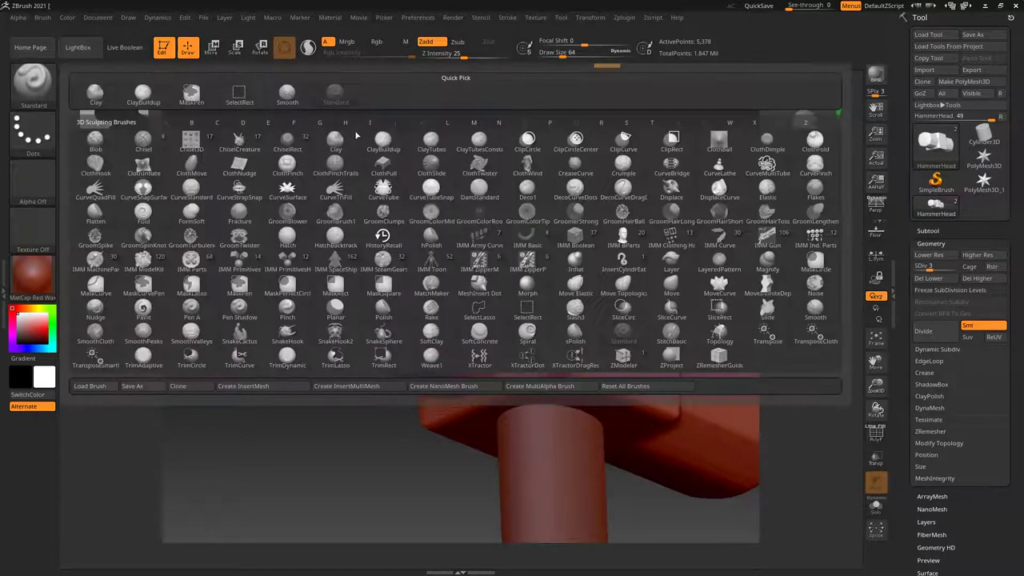
click(481, 195)
key(s)
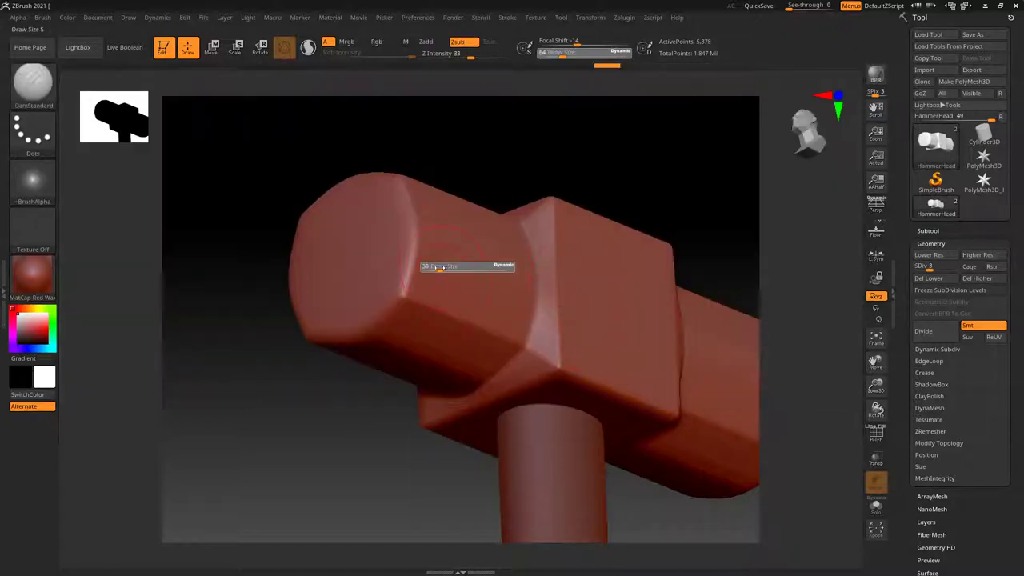
drag(444, 268, 428, 268)
drag(388, 232, 416, 268)
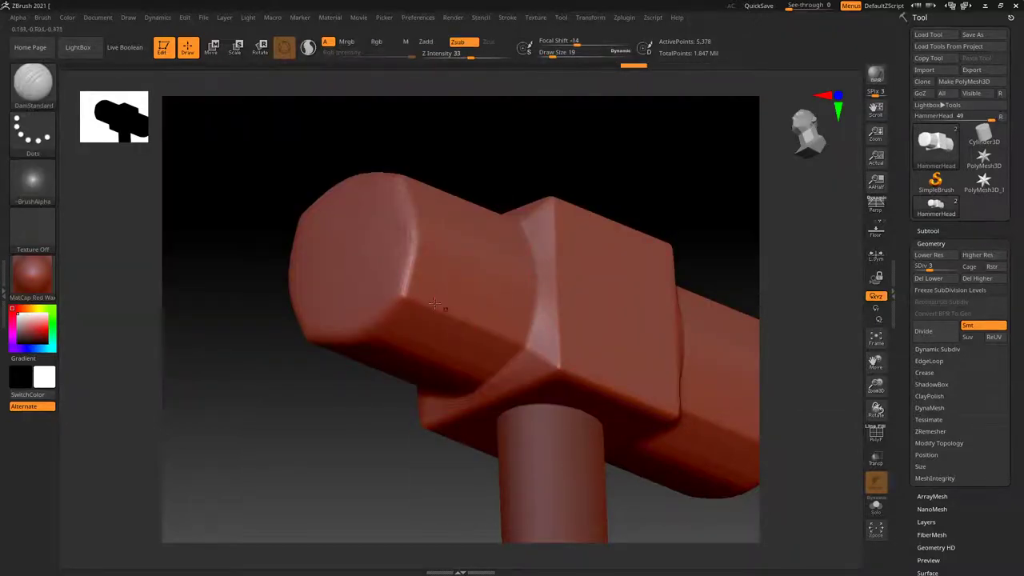
click(33, 80)
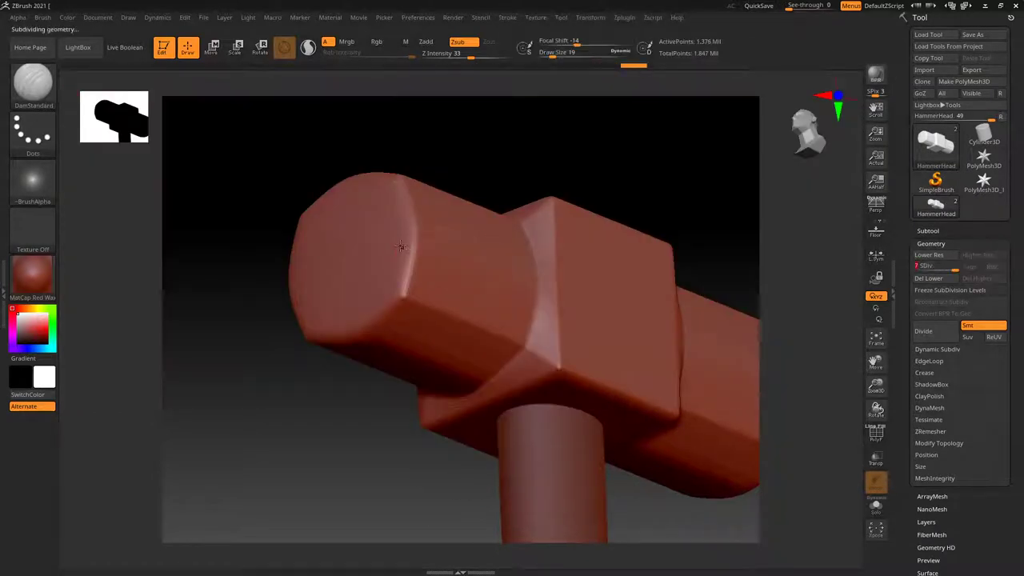
mouse_move(408, 247)
mouse_down()
mouse_move(485, 293)
mouse_move(738, 314)
mouse_up()
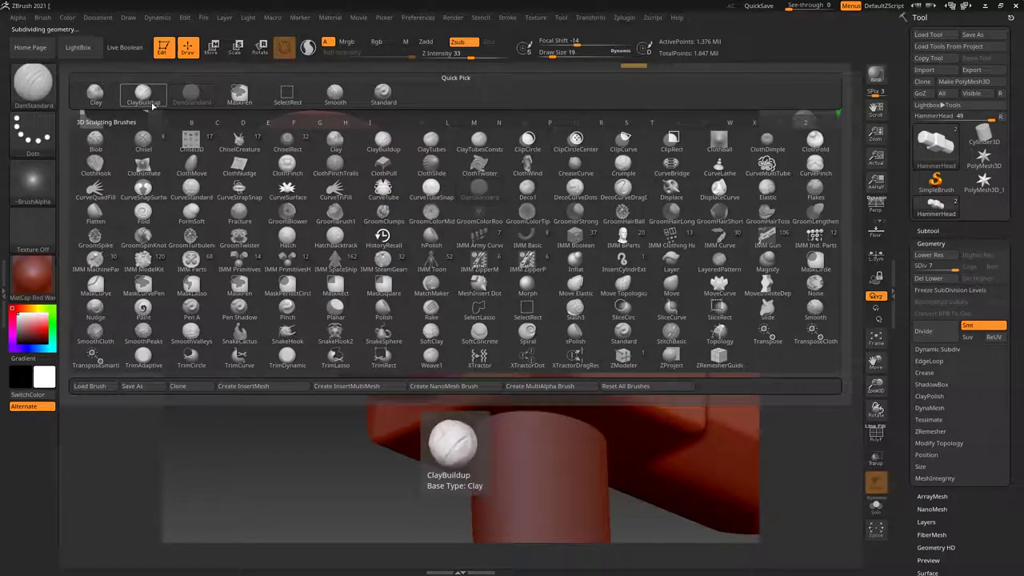
Step: Set up a Standard brush with Spray stroke, Alpha 32, and Z Intensity 5, undoing the test dab
click(384, 96)
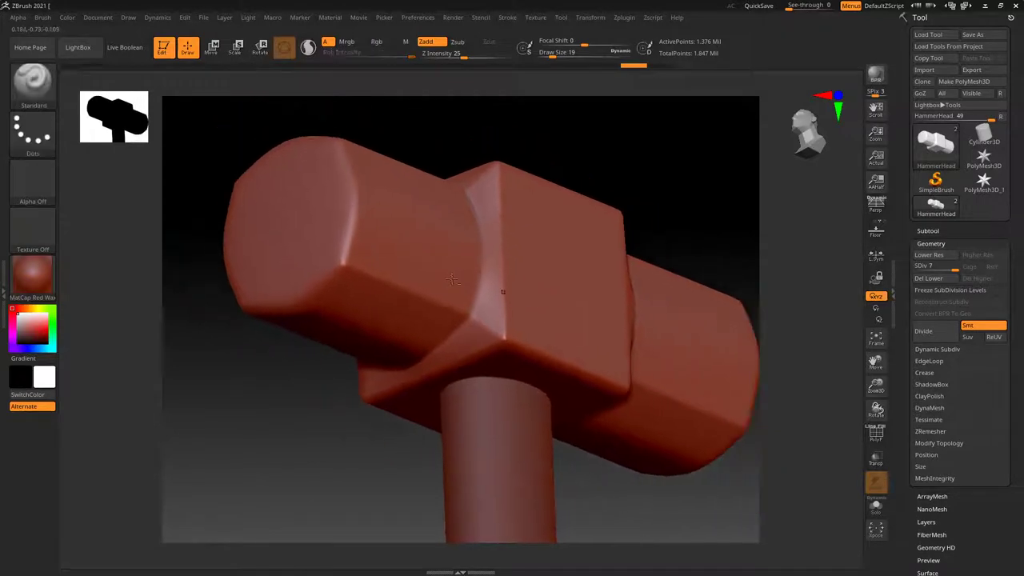
click(32, 132)
click(286, 142)
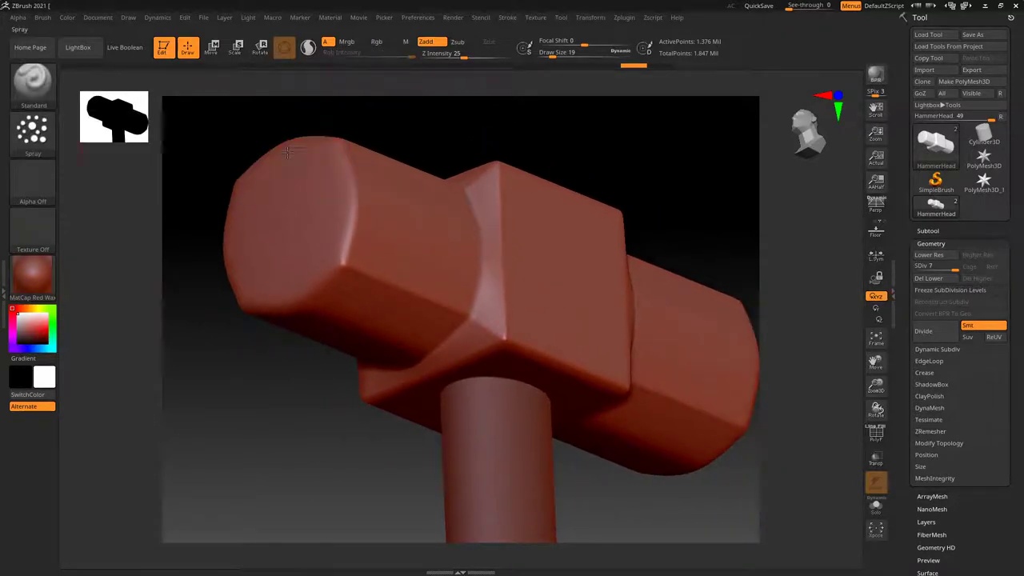
click(32, 181)
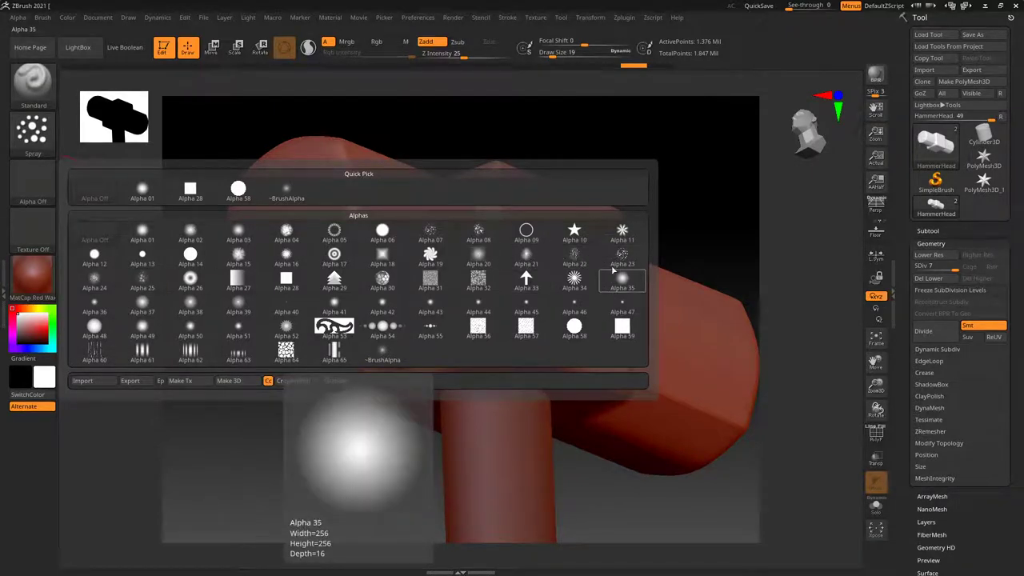
click(480, 282)
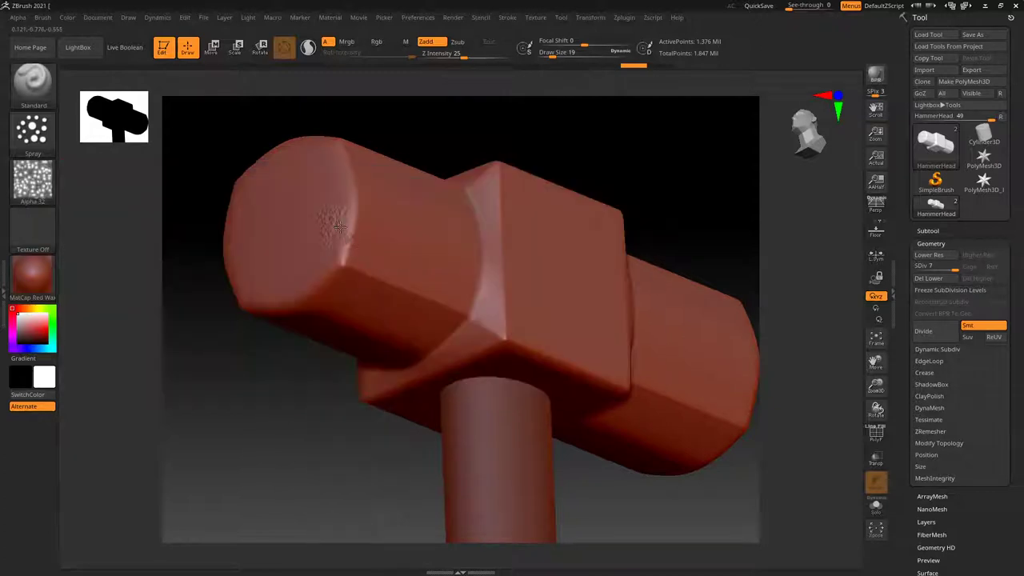
key(ctrl+z)
click(455, 56)
key(Return)
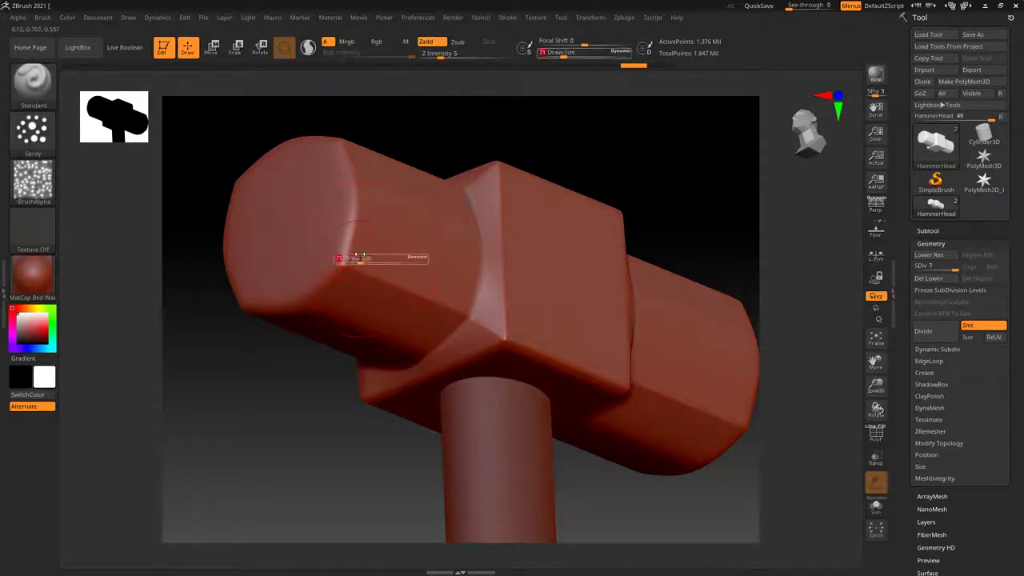
Step: Confirm Draw Size 71, then orbit and frame the hammer head's flat end face straight on
key(Escape)
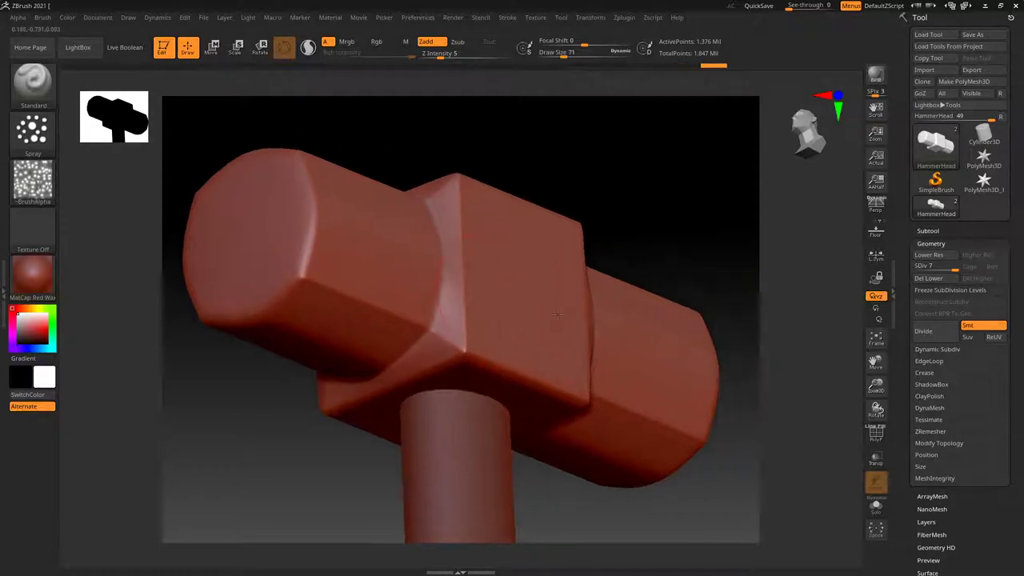
mouse_move(525, 290)
right_down()
mouse_move(567, 279)
mouse_move(506, 286)
right_up()
key(ctrl)
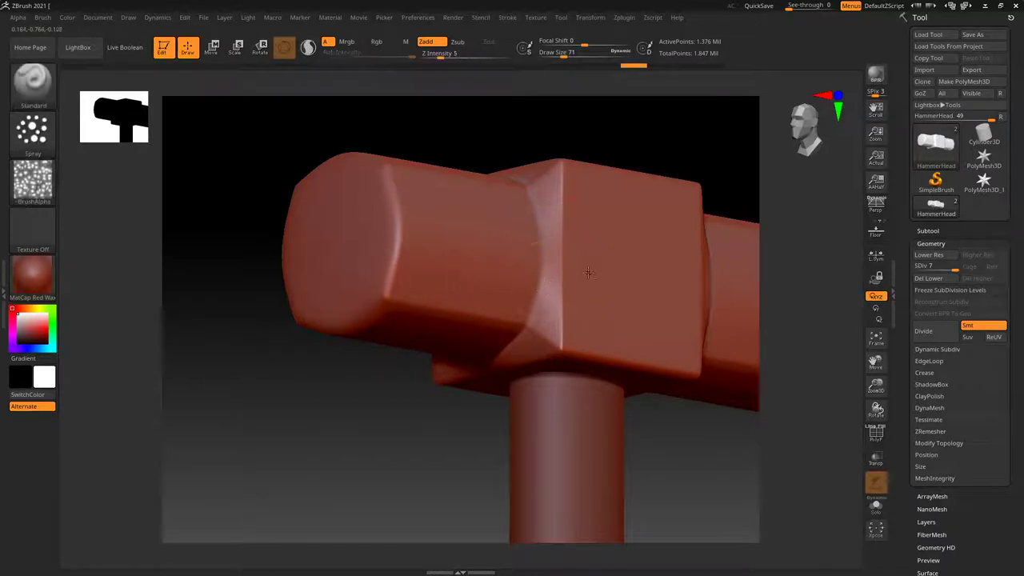
mouse_move(544, 282)
right_down()
mouse_move(590, 285)
mouse_move(481, 266)
right_up()
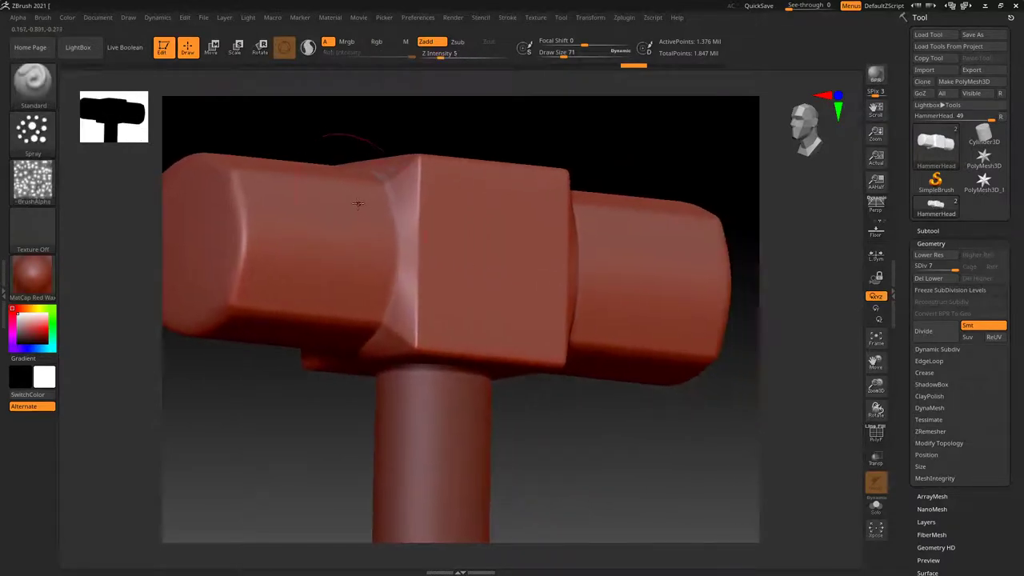
mouse_move(330, 311)
right_down()
mouse_move(320, 296)
mouse_move(336, 280)
mouse_move(326, 275)
mouse_move(382, 259)
mouse_move(353, 256)
mouse_move(315, 299)
mouse_move(406, 263)
mouse_move(386, 242)
right_up()
key(f)
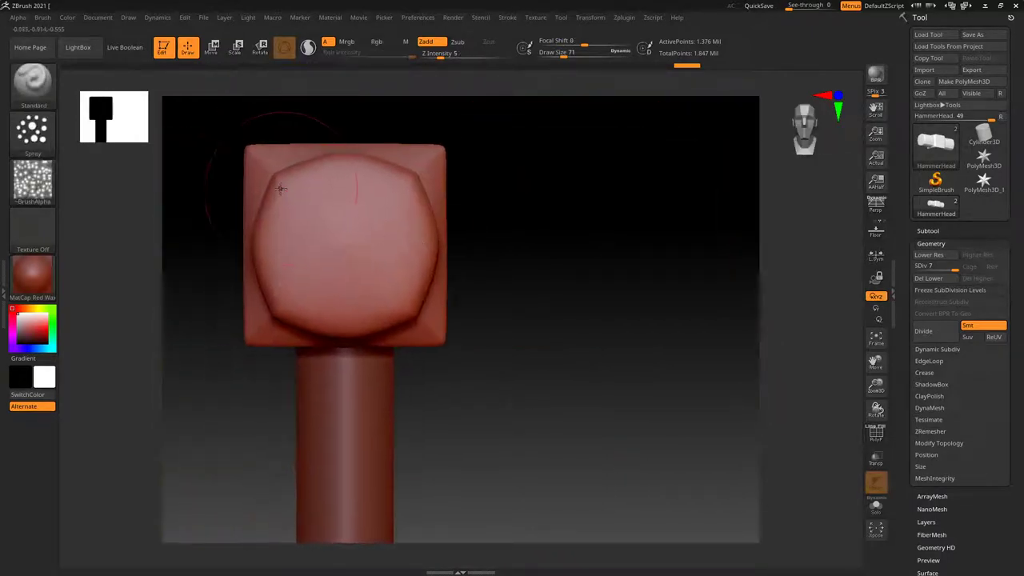
drag(212, 215, 278, 173)
Step: Drop the hammer to SDiv 1, inspect the faceted base mesh, and switch to Maya
click(916, 266)
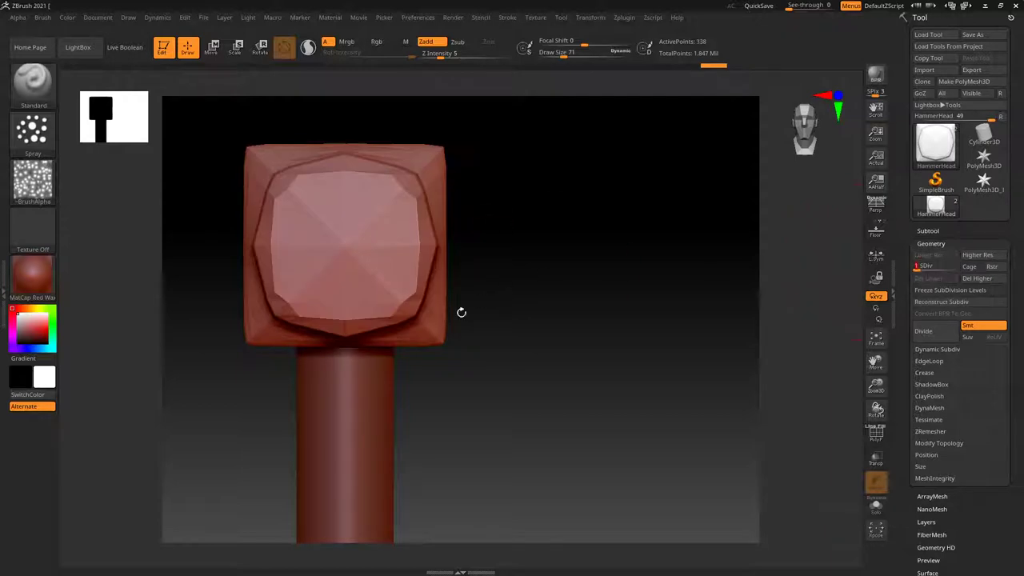
mouse_move(461, 312)
mouse_down()
mouse_move(419, 342)
mouse_move(417, 314)
mouse_up()
mouse_move(506, 237)
mouse_down()
mouse_move(497, 283)
mouse_move(480, 292)
mouse_up()
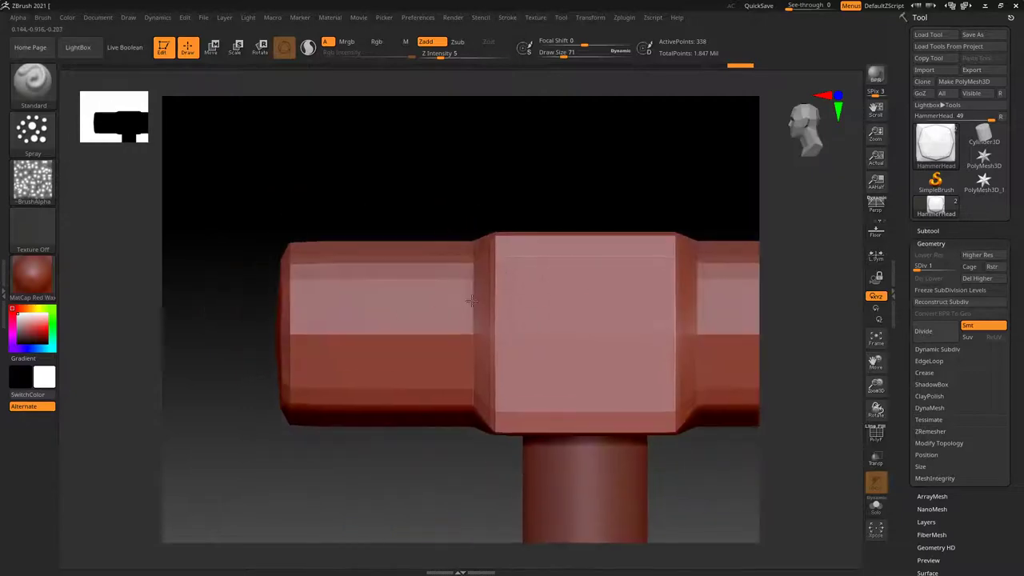
key(alt+Tab)
Step: Select the HammerHead mesh, frame it, and display it shaded
scroll(437, 265, up, 2)
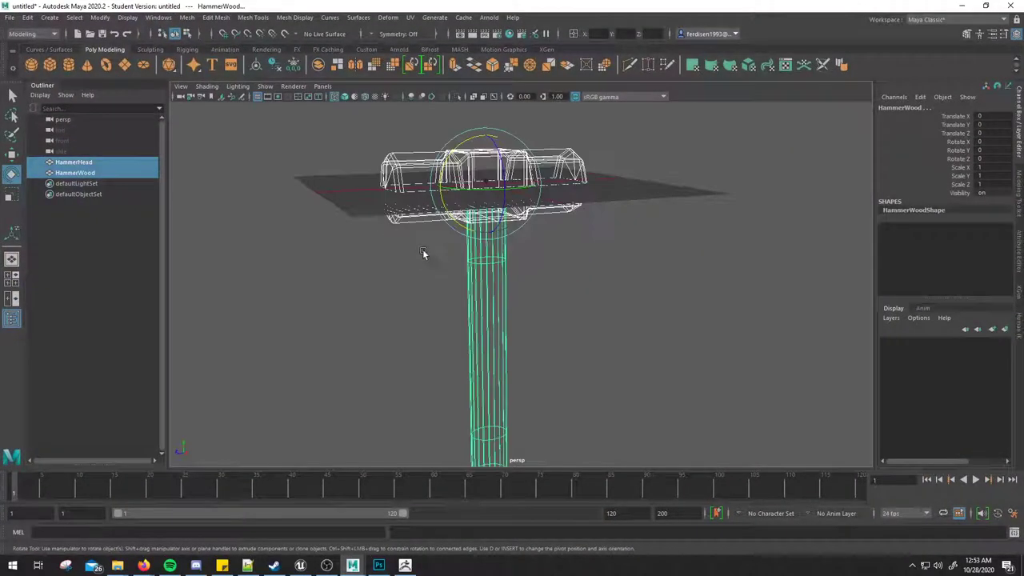
click(437, 220)
key(f)
mouse_move(370, 315)
alt+mouse_down()
mouse_move(400, 311)
mouse_move(432, 231)
mouse_move(437, 258)
mouse_move(446, 221)
mouse_move(433, 259)
mouse_move(445, 279)
mouse_move(437, 216)
alt+mouse_up()
key(5)
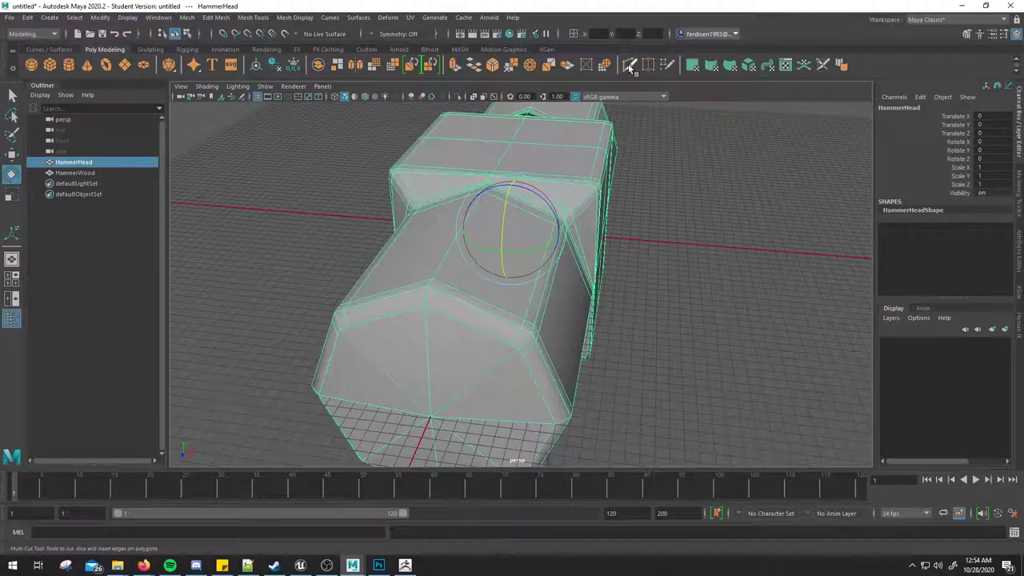
Step: Activate the edge-cutting tool with Object X symmetry
click(631, 67)
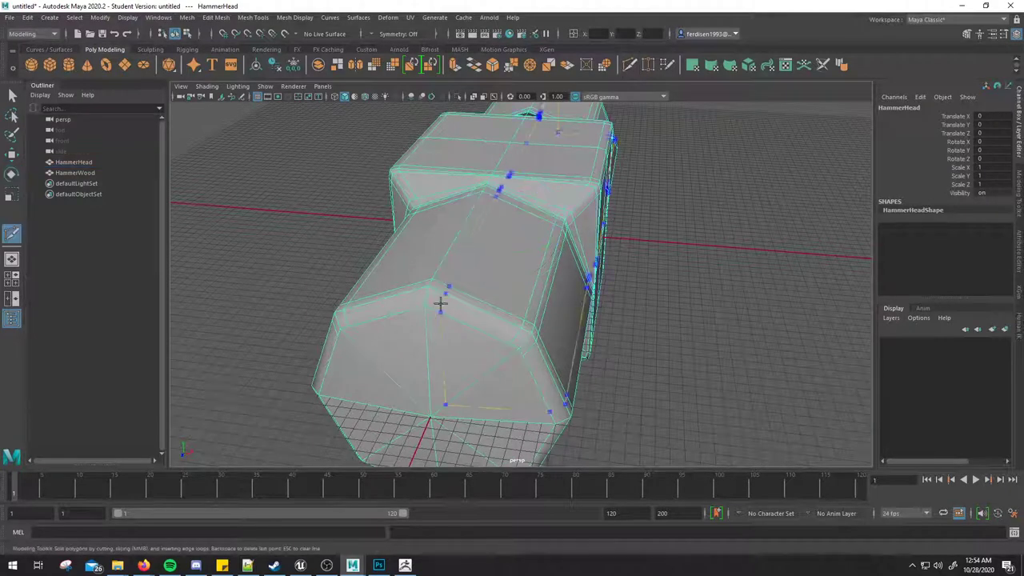
click(372, 35)
click(392, 50)
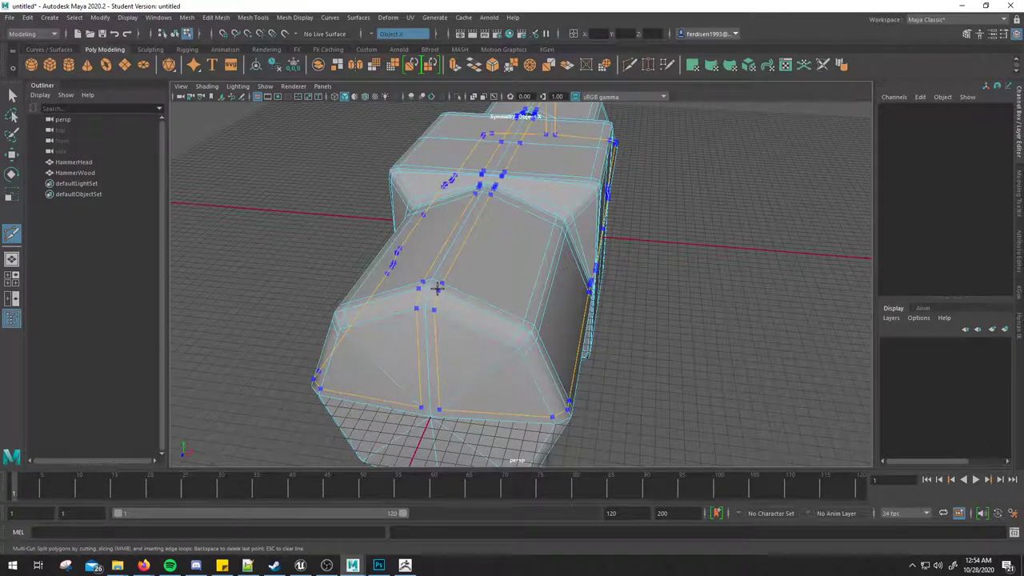
alt+drag(438, 289, 408, 264)
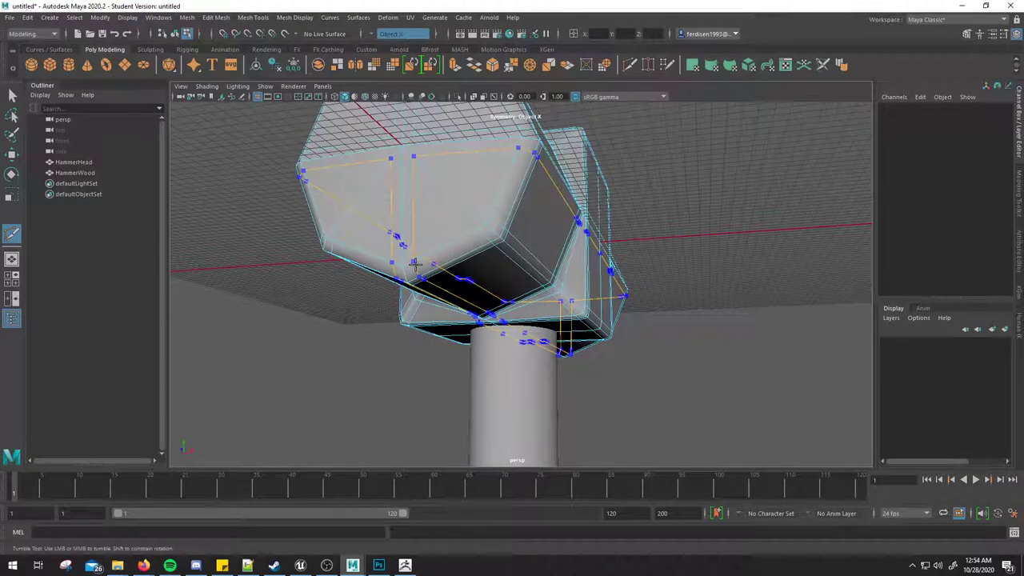
alt+drag(461, 222, 450, 235)
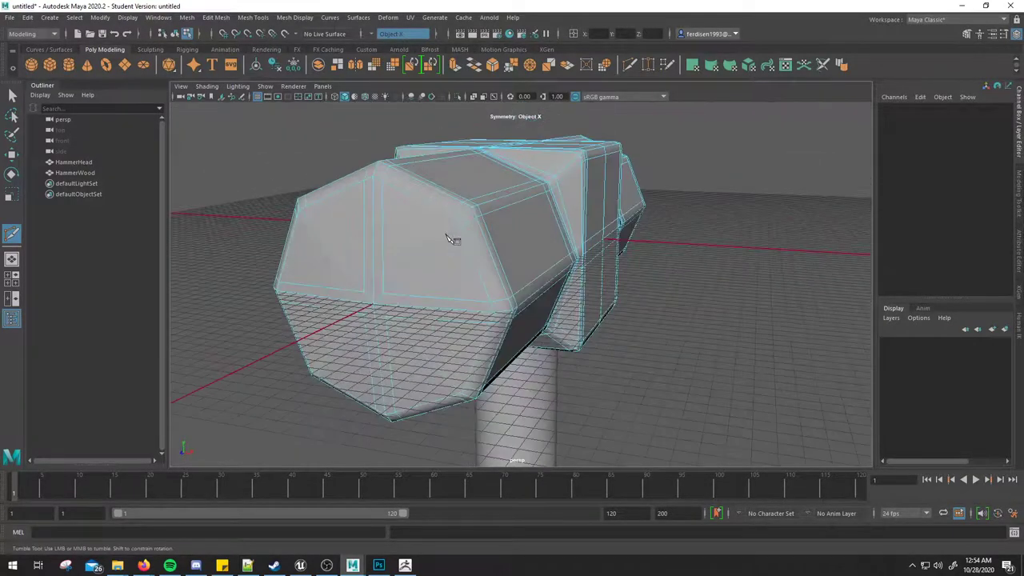
Step: Switch to the Move tool and tumble to look up at the hammer head from the front
key(w)
right_drag(502, 196, 549, 172)
mouse_move(596, 282)
alt+mouse_down()
mouse_move(462, 304)
mouse_move(503, 299)
mouse_move(507, 309)
mouse_move(501, 299)
mouse_move(473, 307)
mouse_move(494, 300)
mouse_move(507, 194)
alt+mouse_up()
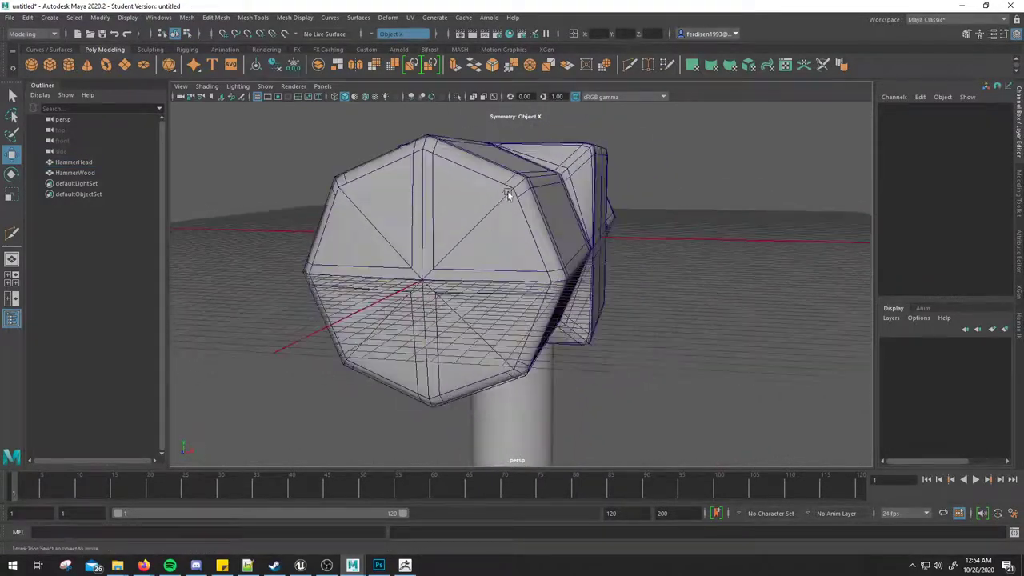
mouse_move(486, 387)
alt+mouse_down()
mouse_move(501, 344)
mouse_move(480, 325)
alt+mouse_up()
Step: Select both the HammerHead and HammerWood meshes in Maya
click(405, 292)
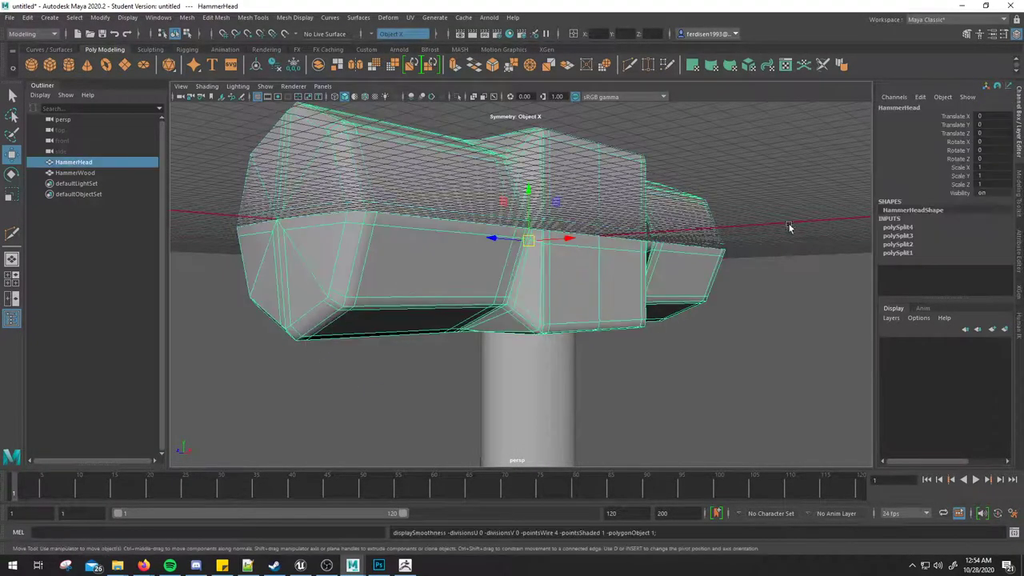
drag(772, 244, 464, 430)
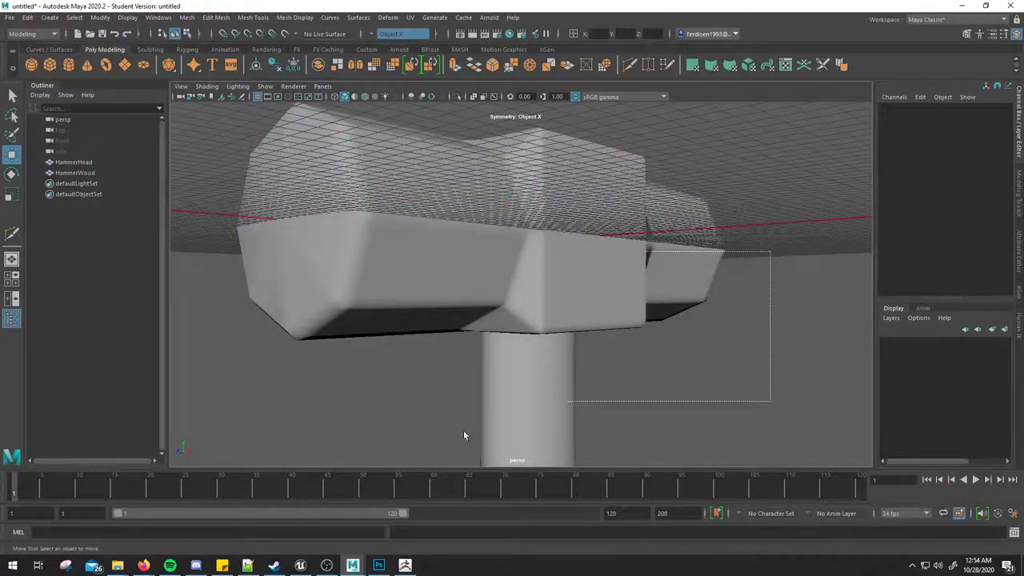
click(920, 97)
click(928, 292)
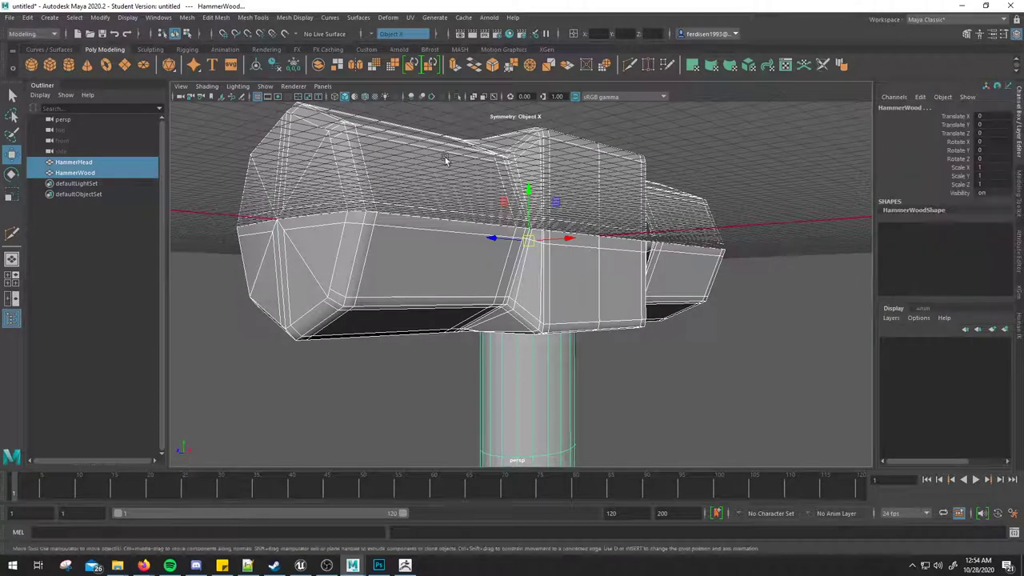
click(222, 197)
click(353, 187)
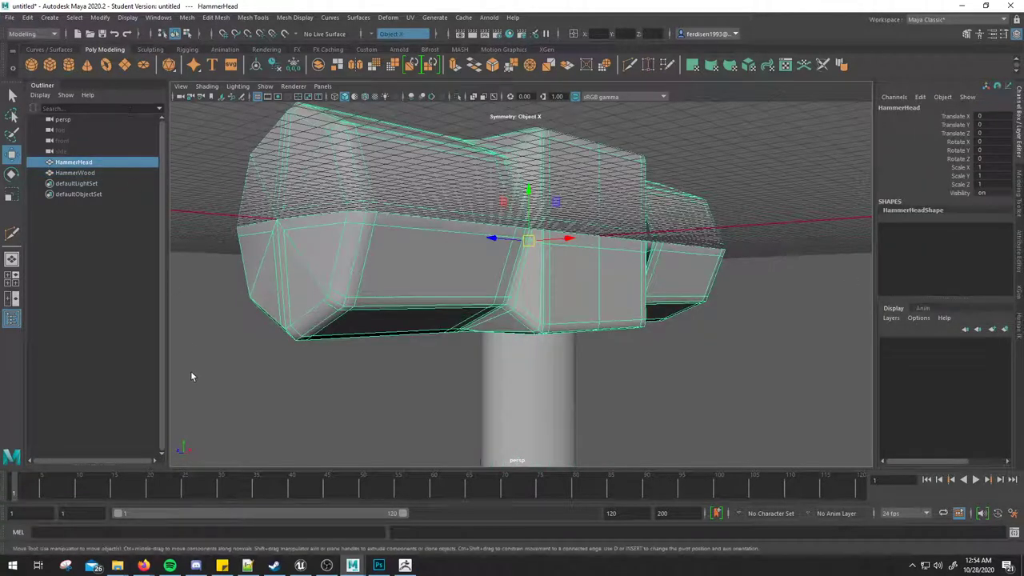
click(528, 392)
Step: Export the selection over ThorHammer.fbx on the Desktop, replacing it, and return to ZBrush
click(11, 18)
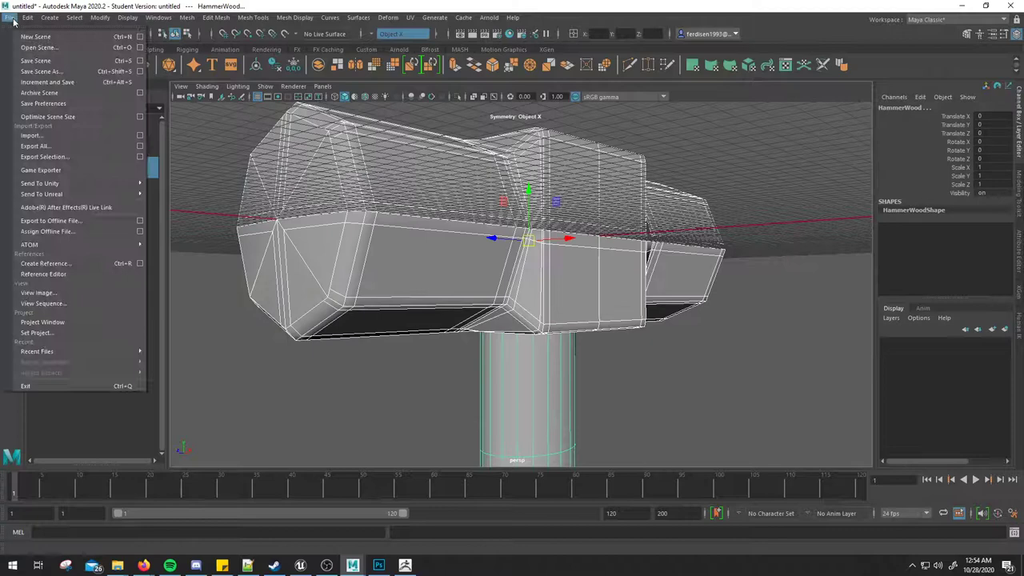
click(44, 157)
scroll(492, 331, down, 1)
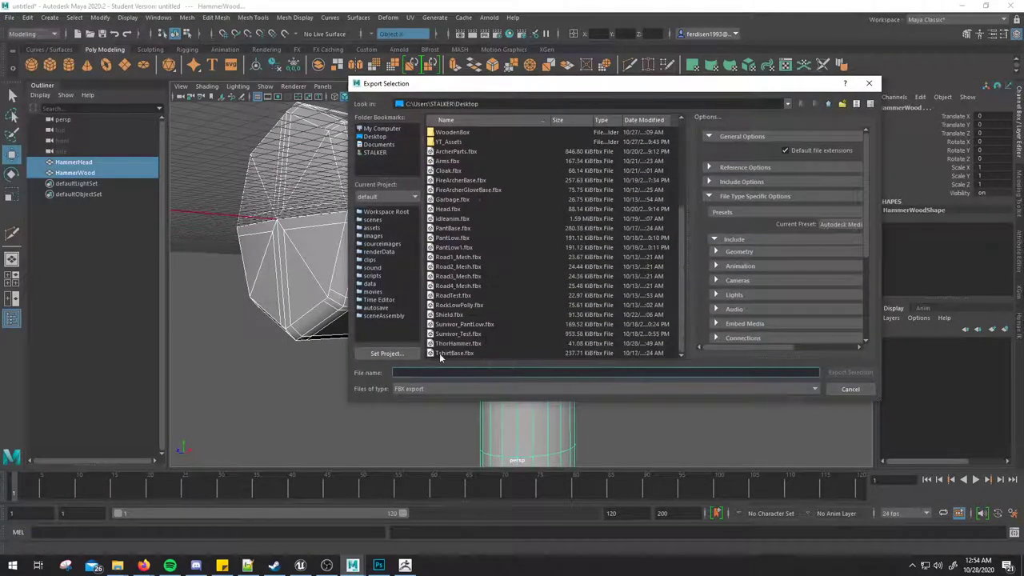
double_click(458, 344)
click(592, 258)
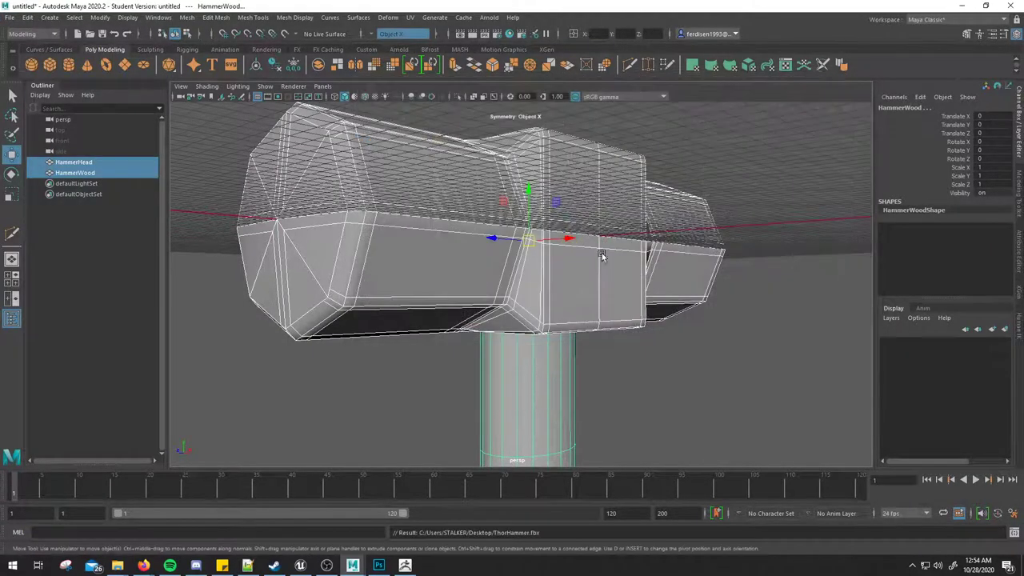
key(alt+Tab)
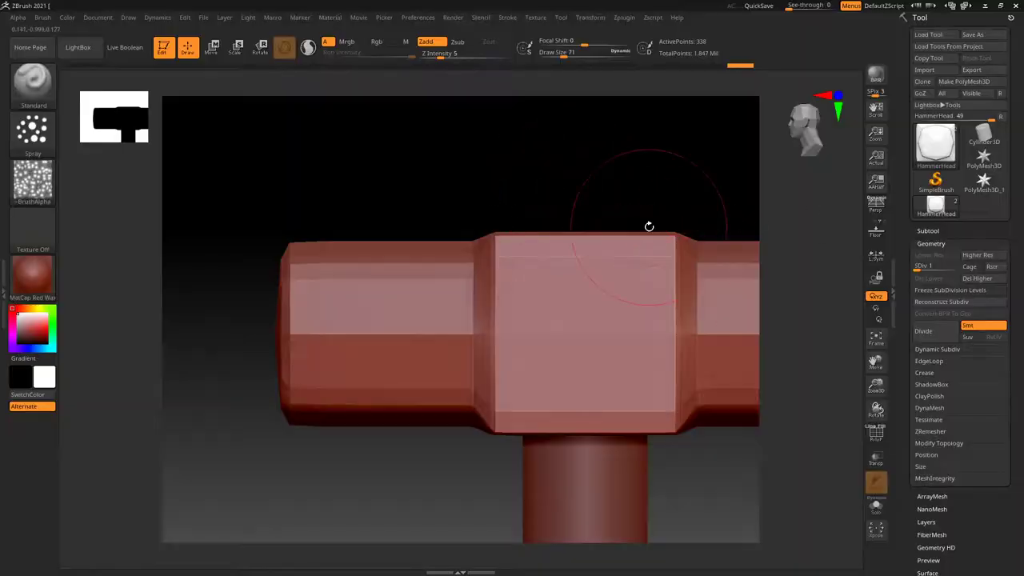
Step: Import the exported hammer FBX into the current tool with default import options
drag(646, 227, 609, 173)
click(924, 70)
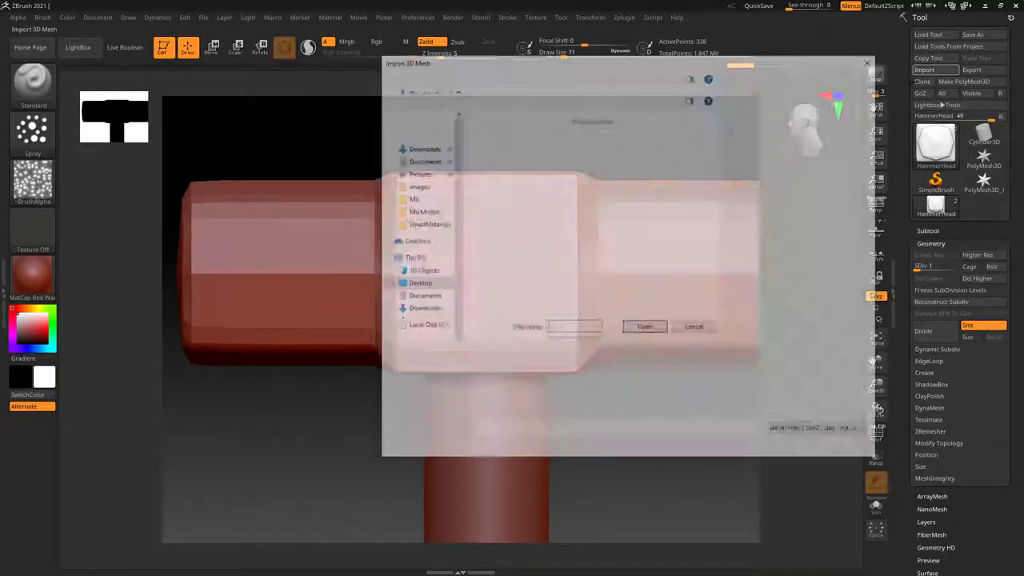
scroll(564, 362, down, 2)
double_click(755, 320)
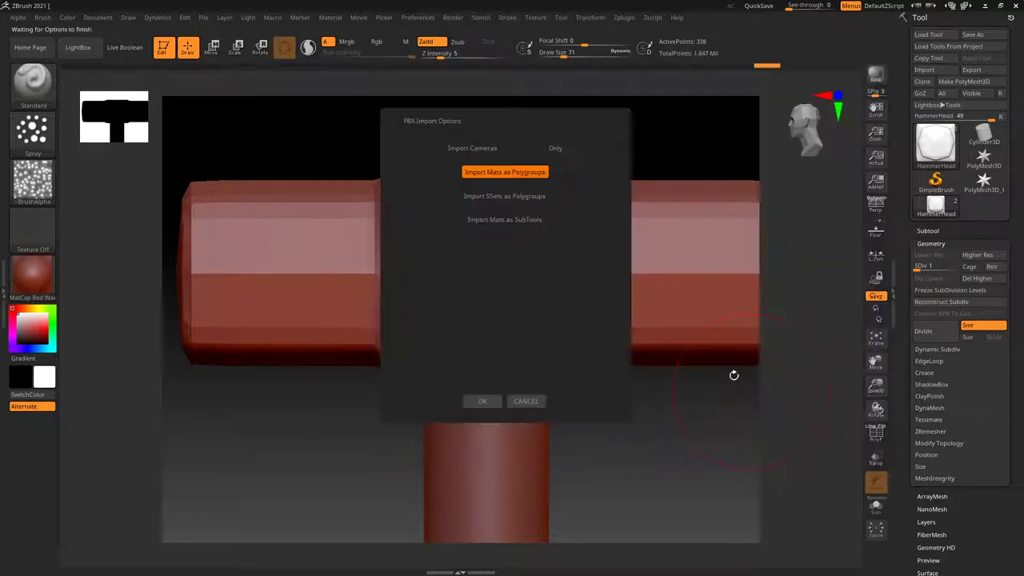
click(484, 401)
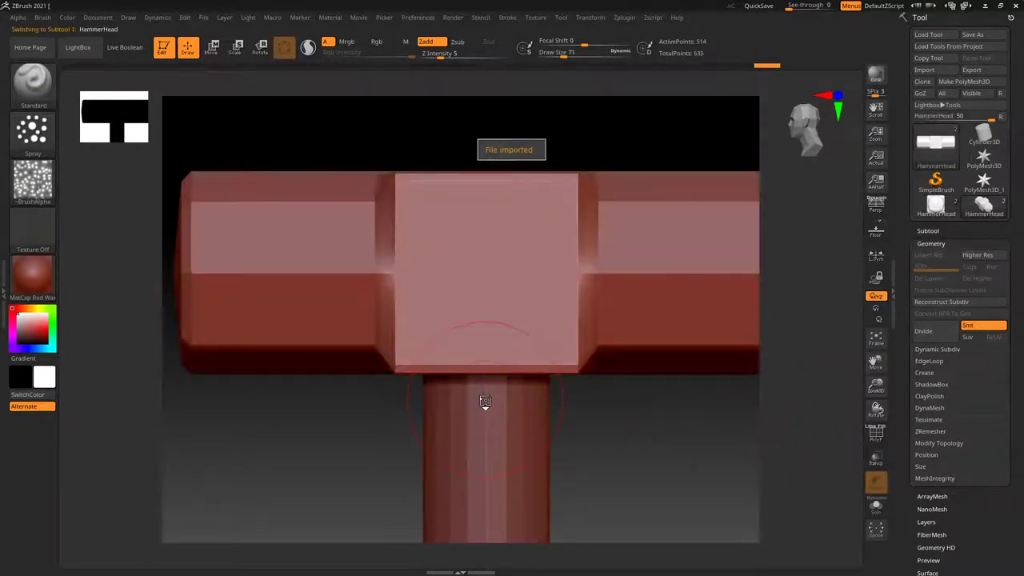
Step: Check the Subtool list and Geometry settings, then angle the view on the hammer
click(928, 231)
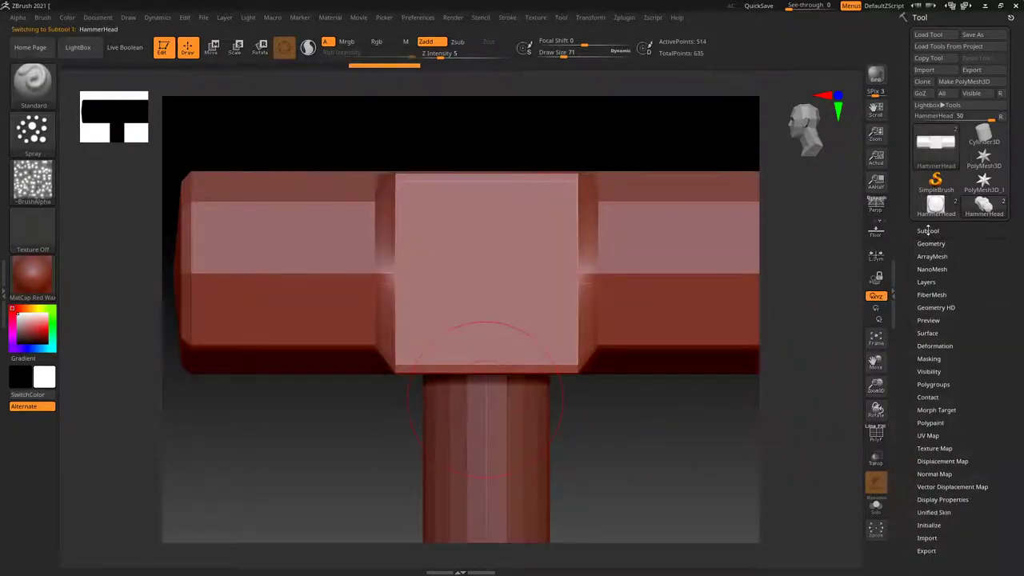
click(936, 231)
click(932, 241)
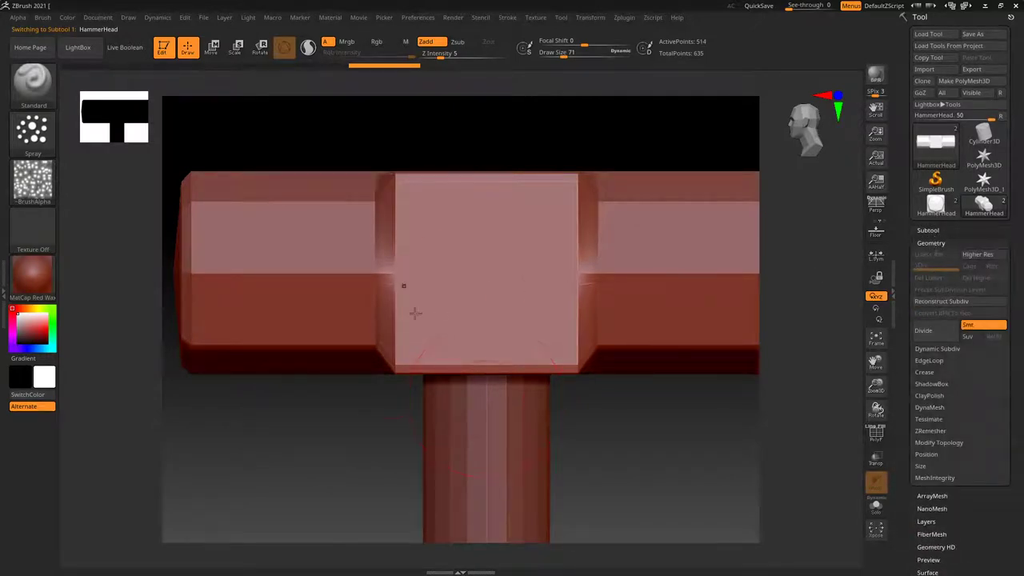
mouse_move(358, 402)
mouse_down()
mouse_move(389, 389)
mouse_move(437, 317)
mouse_move(766, 347)
mouse_up()
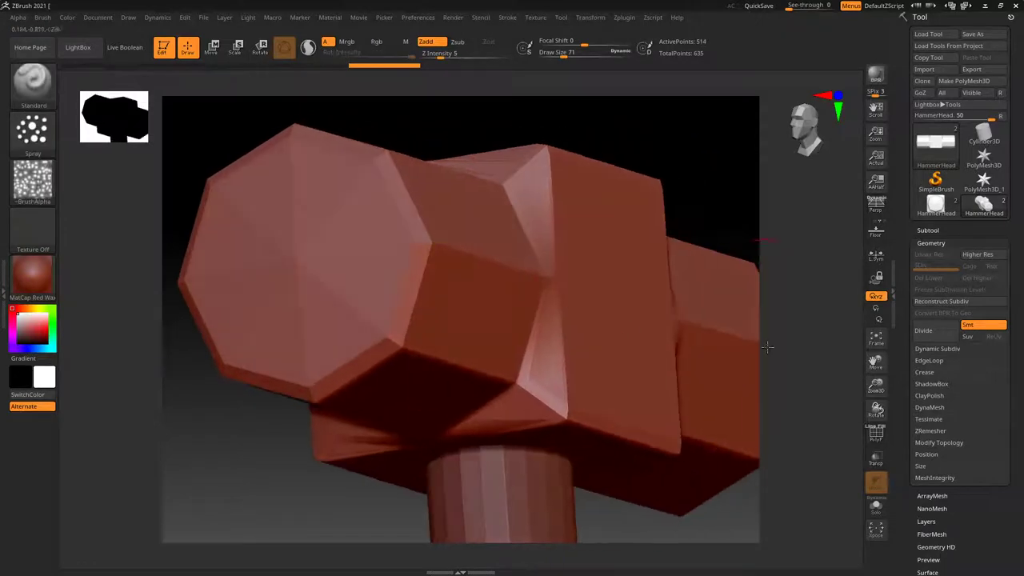
Step: Divide the hammer mesh up to subdivision level 7, about 2.1 million points
click(935, 334)
click(935, 334)
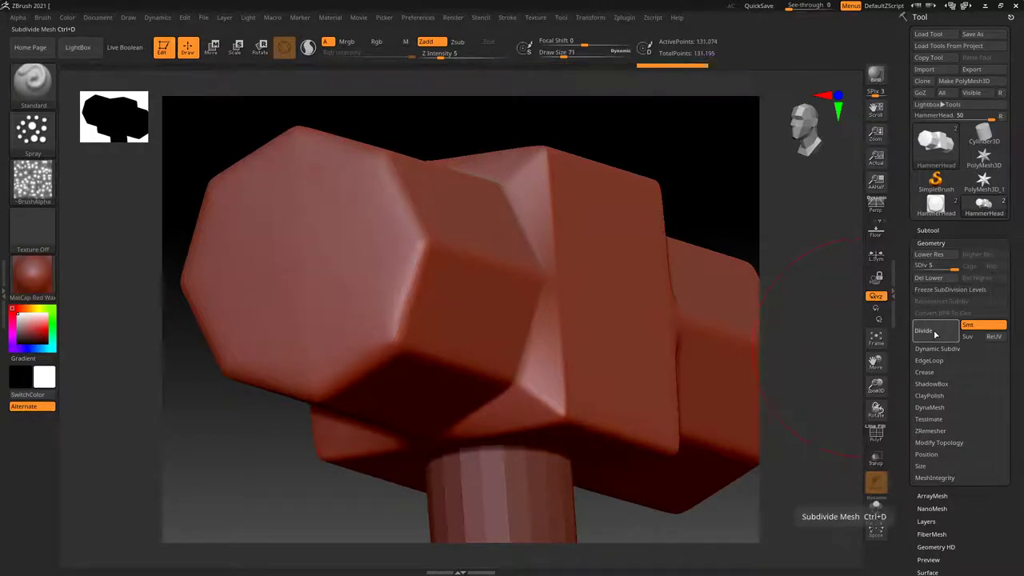
mouse_move(800, 312)
mouse_down()
mouse_move(491, 293)
mouse_move(926, 335)
mouse_up()
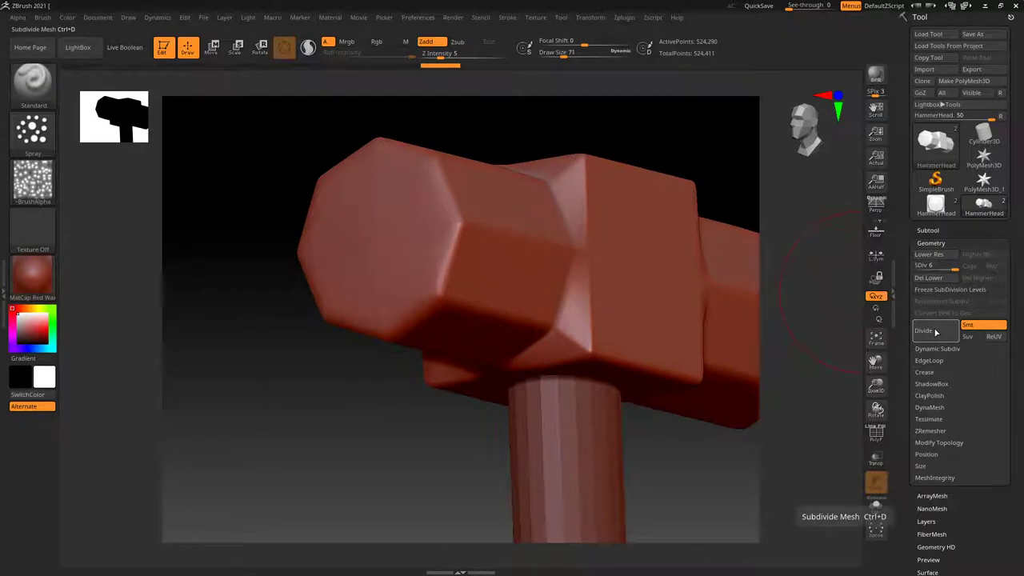
click(936, 332)
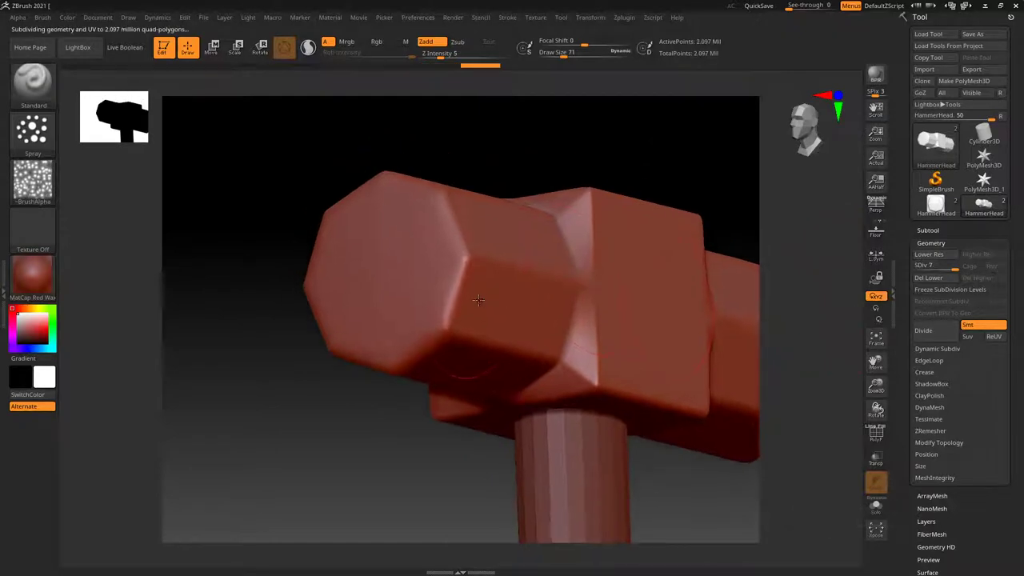
mouse_move(481, 301)
mouse_down()
mouse_move(440, 298)
mouse_move(515, 304)
mouse_up()
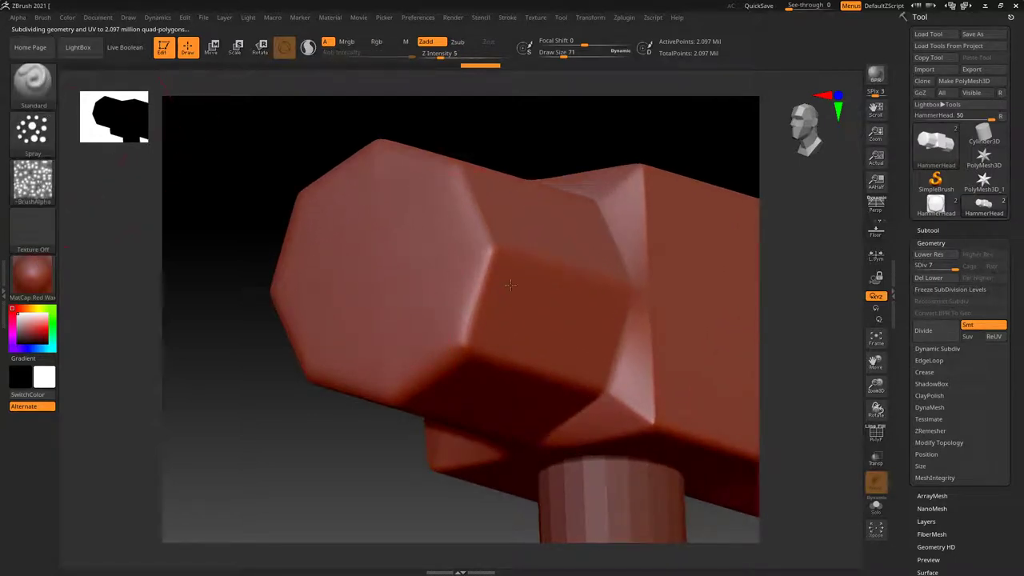
right_drag(400, 208, 415, 273)
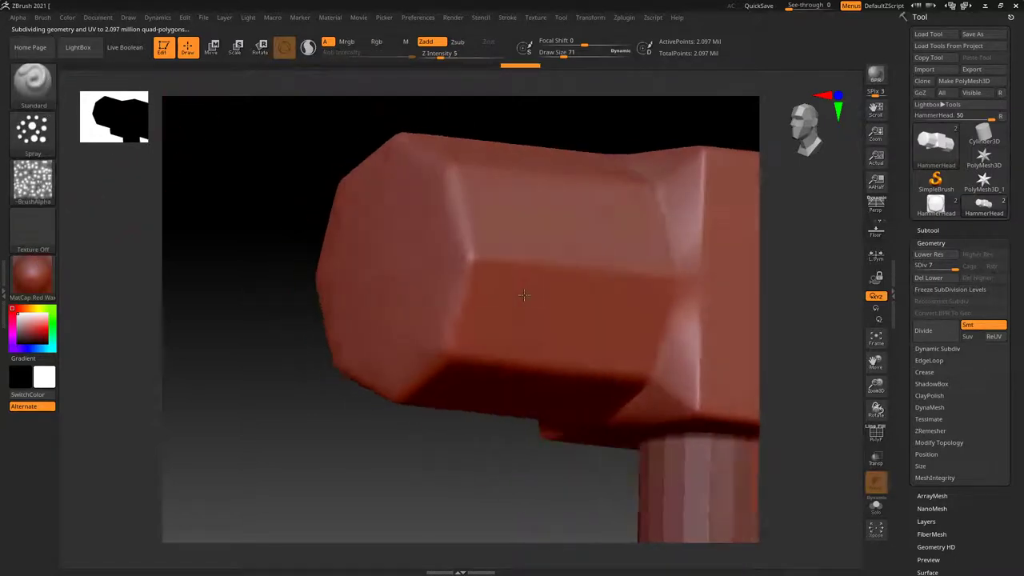
Step: Apply the grey BasicMaterial and zoom in close on the centre block
click(29, 282)
click(141, 452)
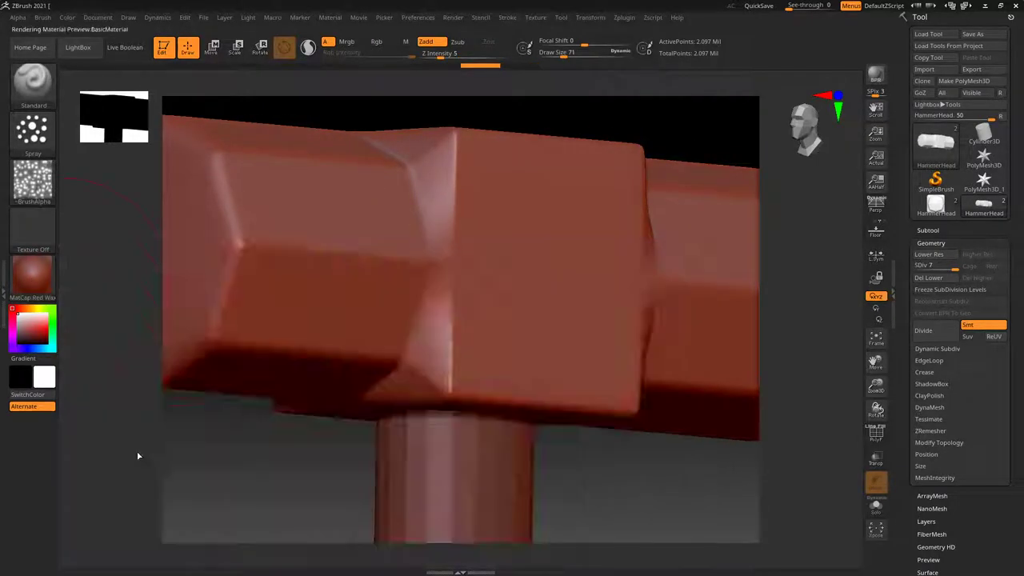
mouse_move(355, 309)
right_down()
mouse_move(407, 293)
mouse_move(439, 301)
right_up()
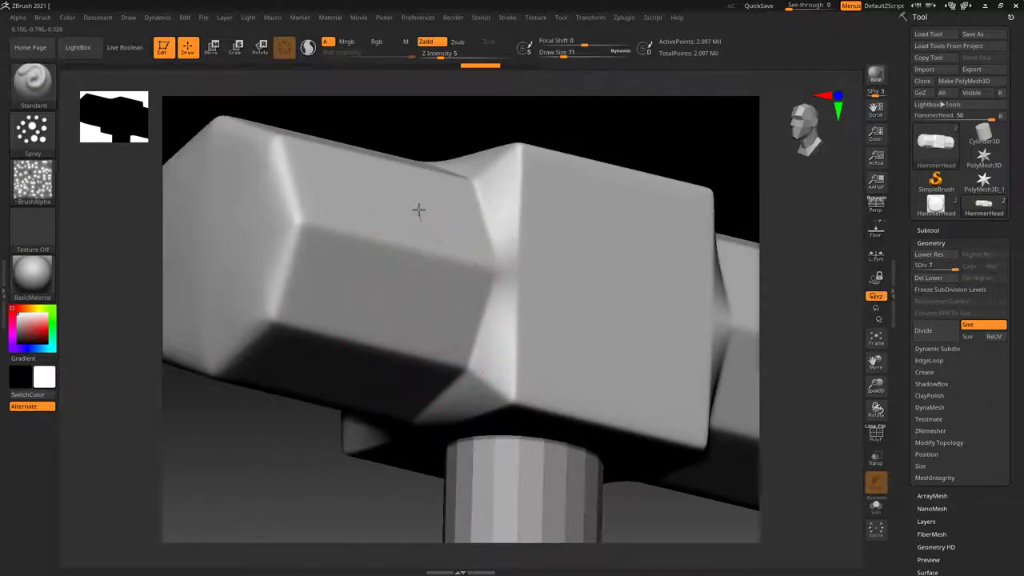
mouse_move(503, 236)
right_down()
mouse_move(512, 283)
mouse_move(536, 256)
mouse_move(525, 279)
mouse_move(475, 284)
right_up()
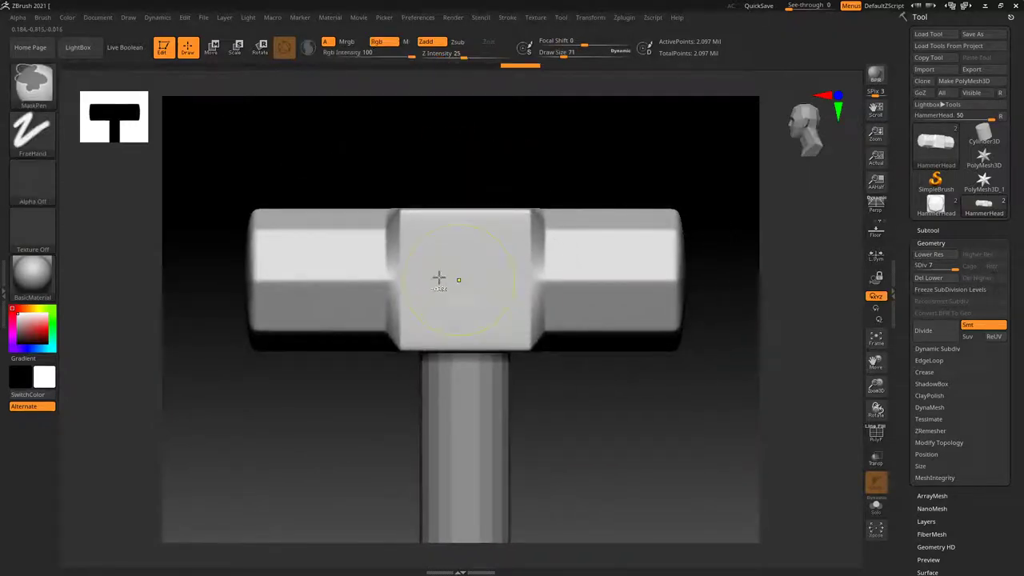
key(ctrl+z)
key(ctrl+shift+z)
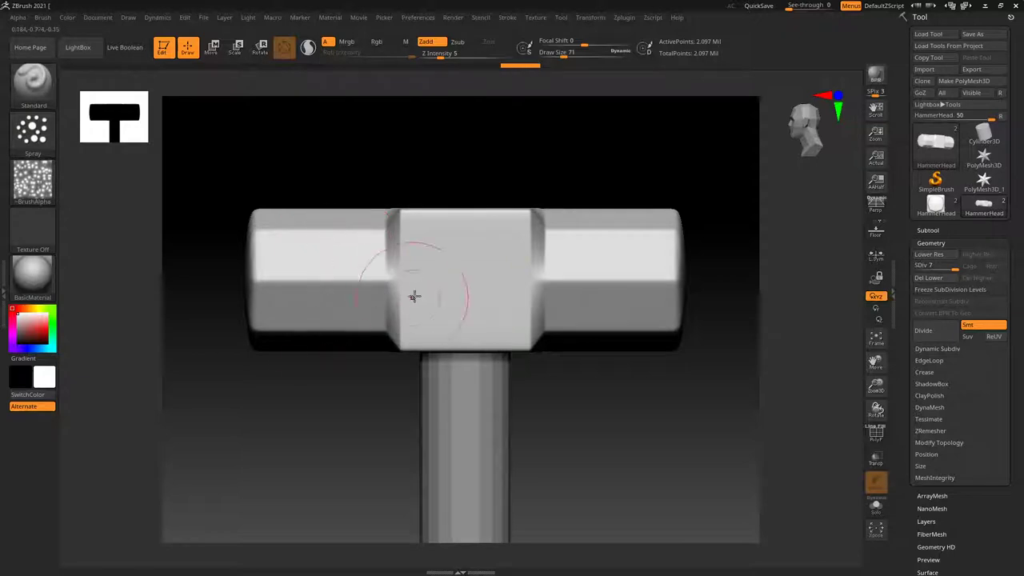
mouse_move(633, 229)
right_down()
mouse_move(601, 263)
mouse_move(620, 194)
mouse_move(556, 231)
right_up()
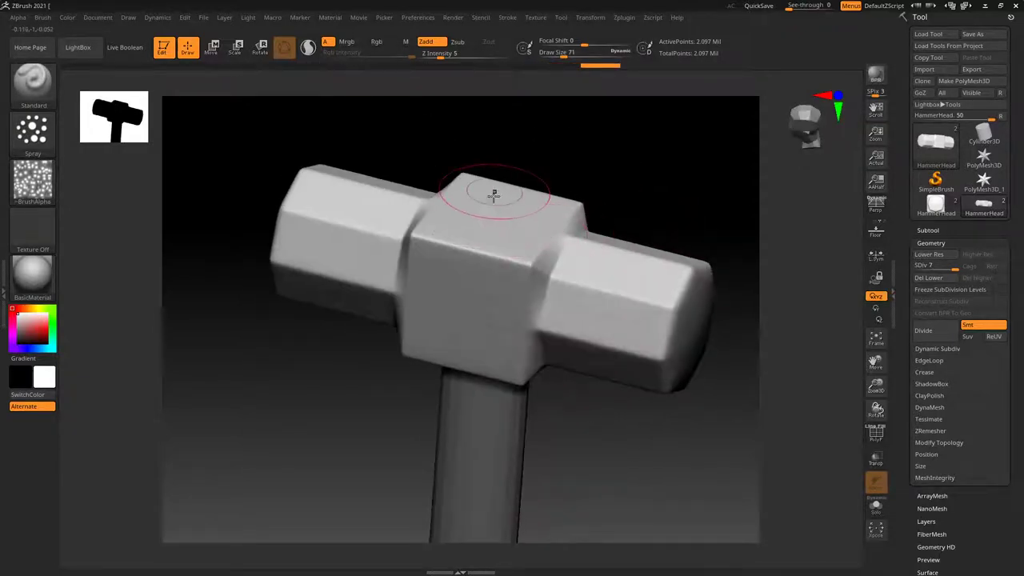
drag(485, 224, 483, 234)
right_drag(454, 280, 475, 267)
key(ctrl)
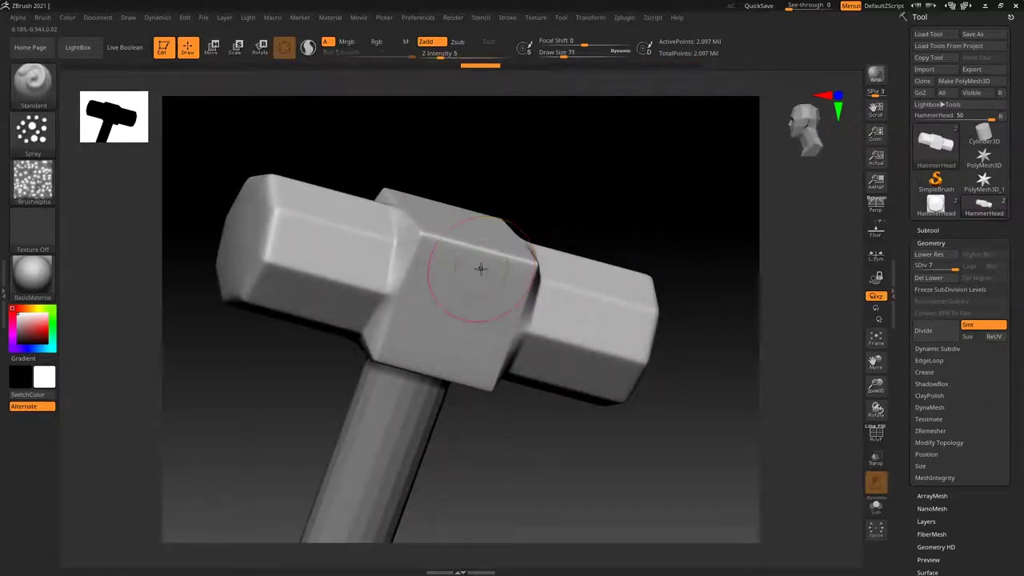
mouse_move(481, 265)
right_down()
mouse_move(471, 252)
mouse_move(425, 307)
mouse_move(456, 327)
right_up()
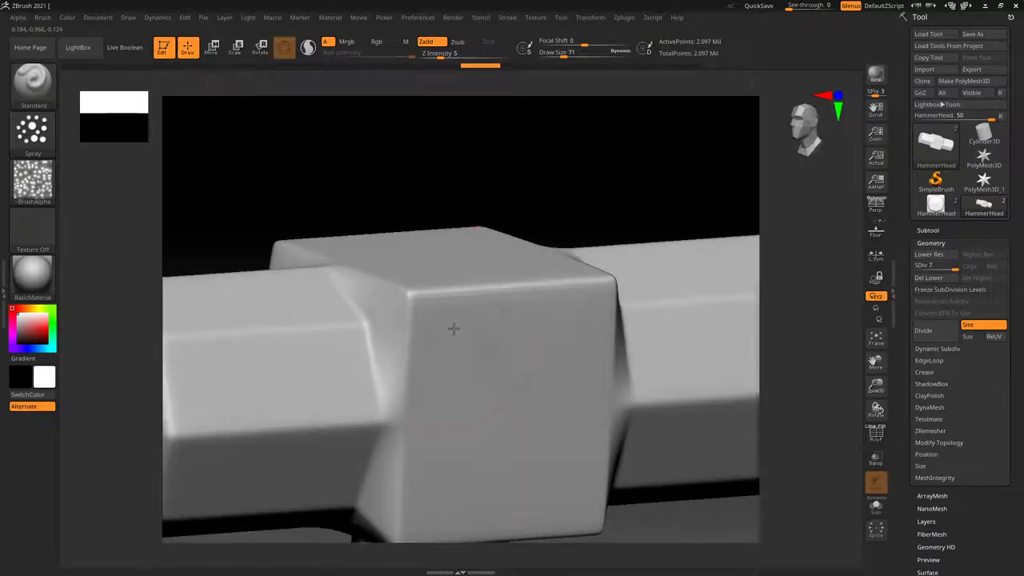
Step: Switch to the Flatten brush and set its Draw Size to 25
click(32, 80)
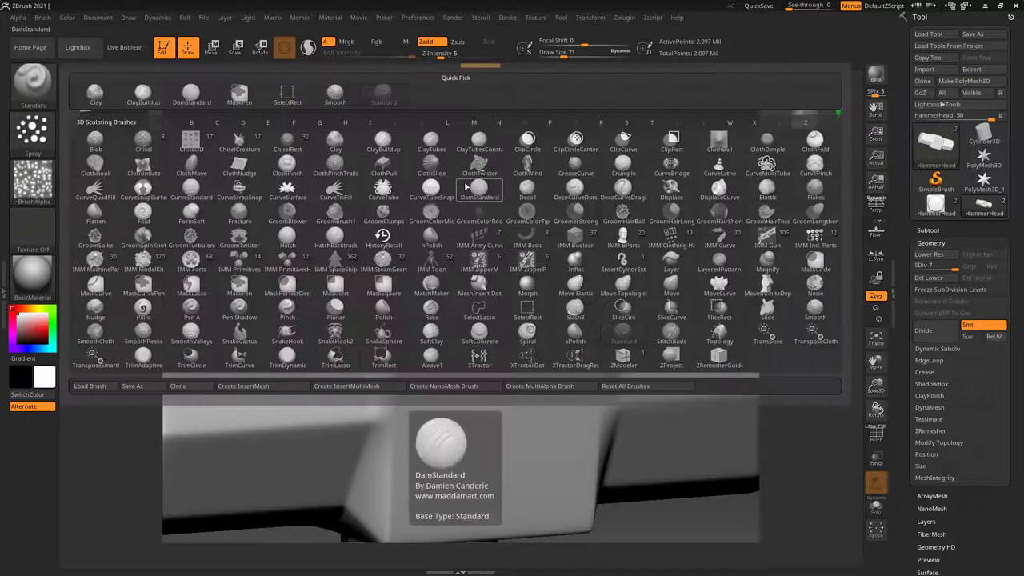
key(f)
key(l)
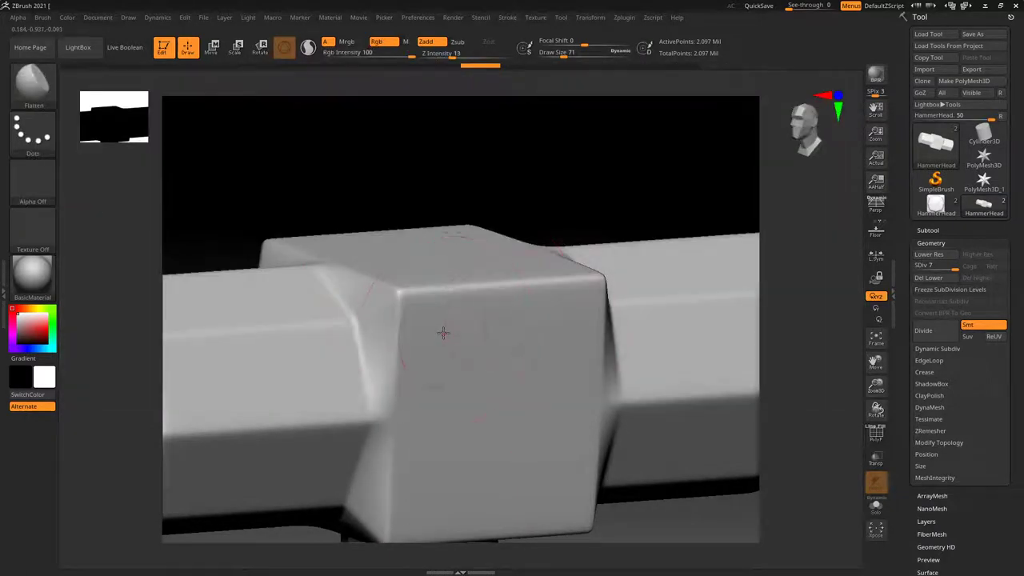
right_drag(441, 333, 412, 316)
key(s)
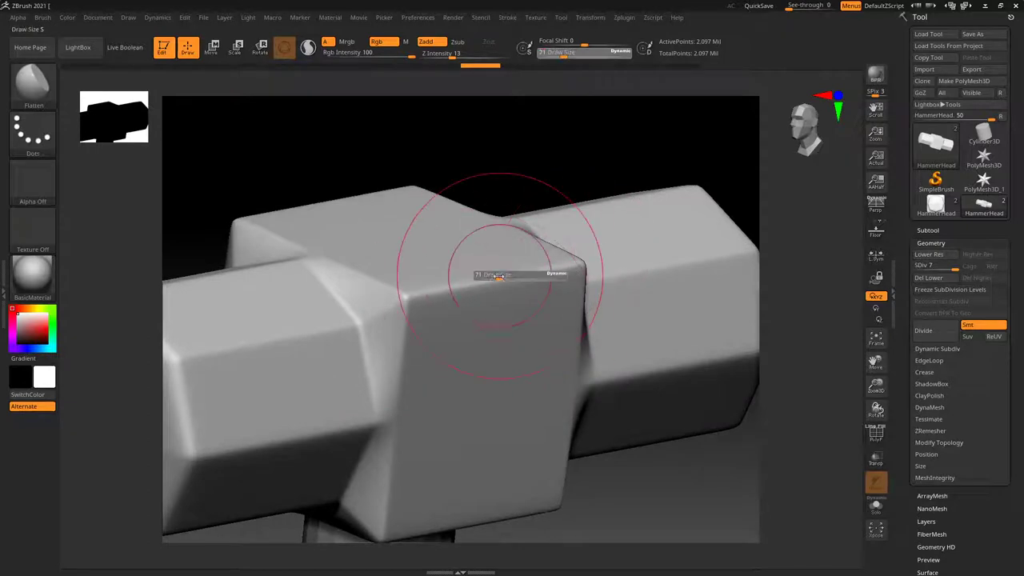
drag(498, 276, 477, 277)
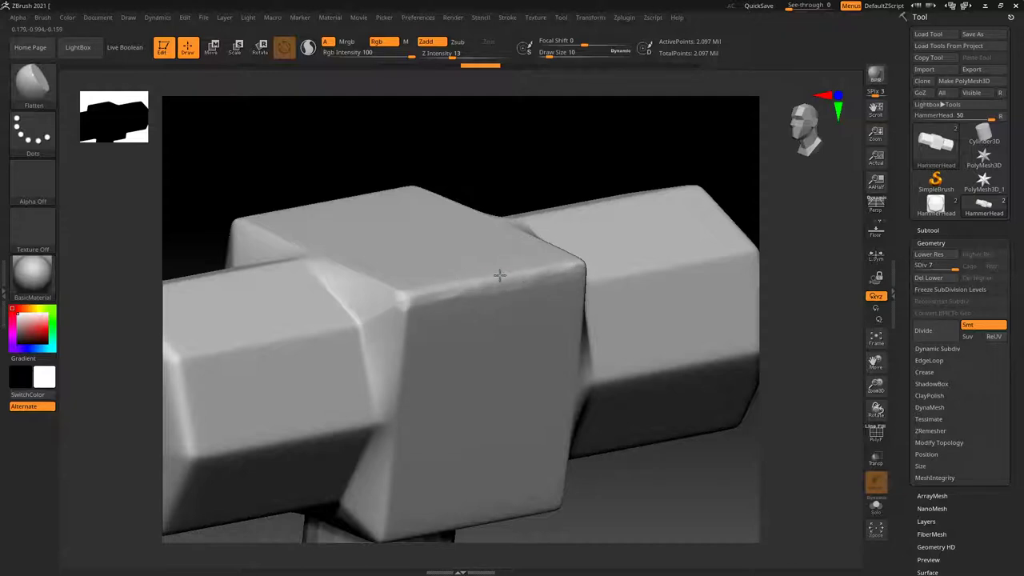
right_drag(560, 315, 497, 307)
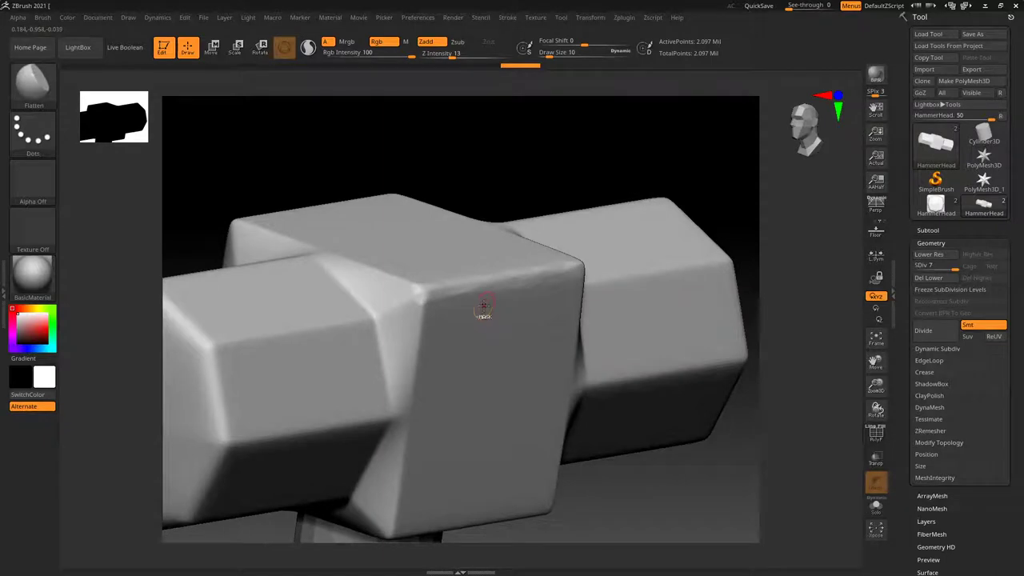
key(ctrl)
key(s)
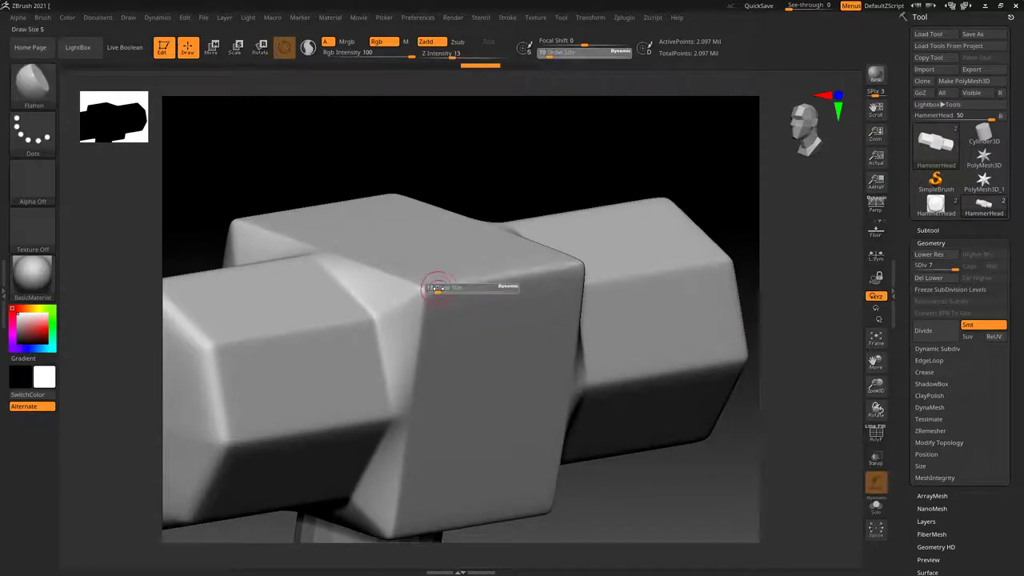
mouse_move(442, 289)
mouse_down()
mouse_move(469, 285)
mouse_move(408, 276)
mouse_move(424, 283)
mouse_up()
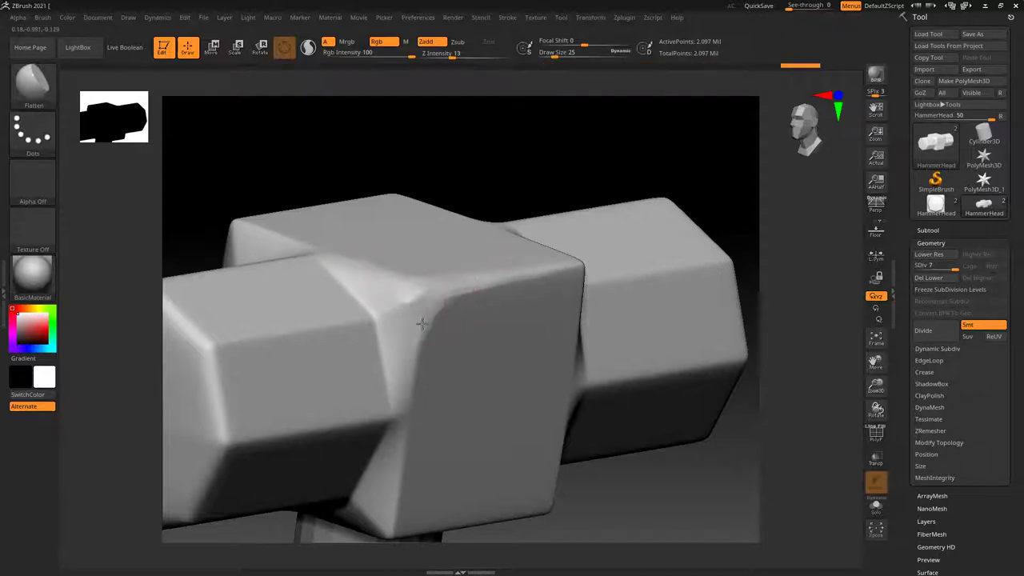
Step: Smooth the corner where the blocks meet and the bevel edges of the head
mouse_move(422, 323)
mouse_down()
mouse_move(406, 302)
mouse_move(409, 368)
mouse_up()
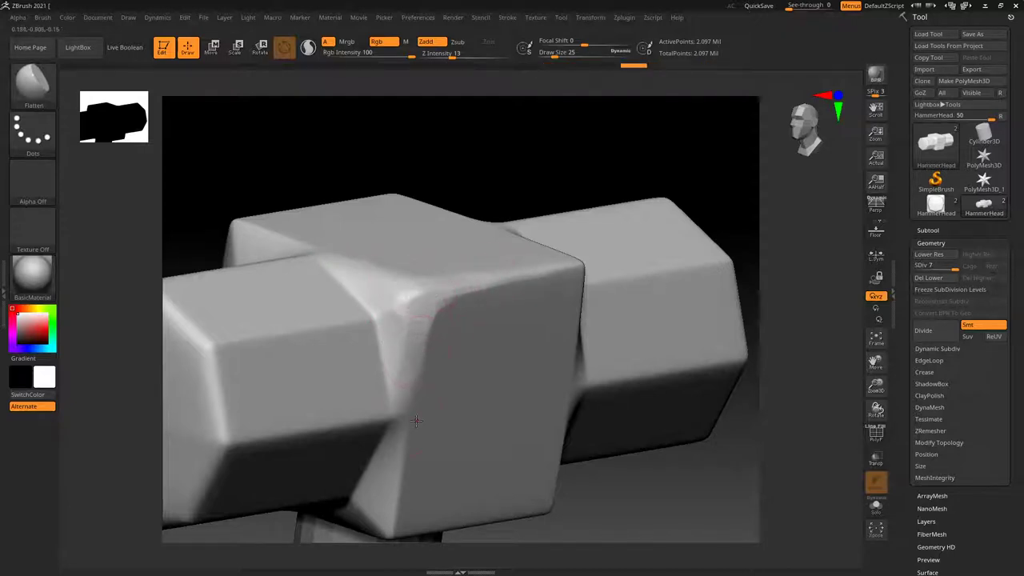
drag(443, 306, 423, 354)
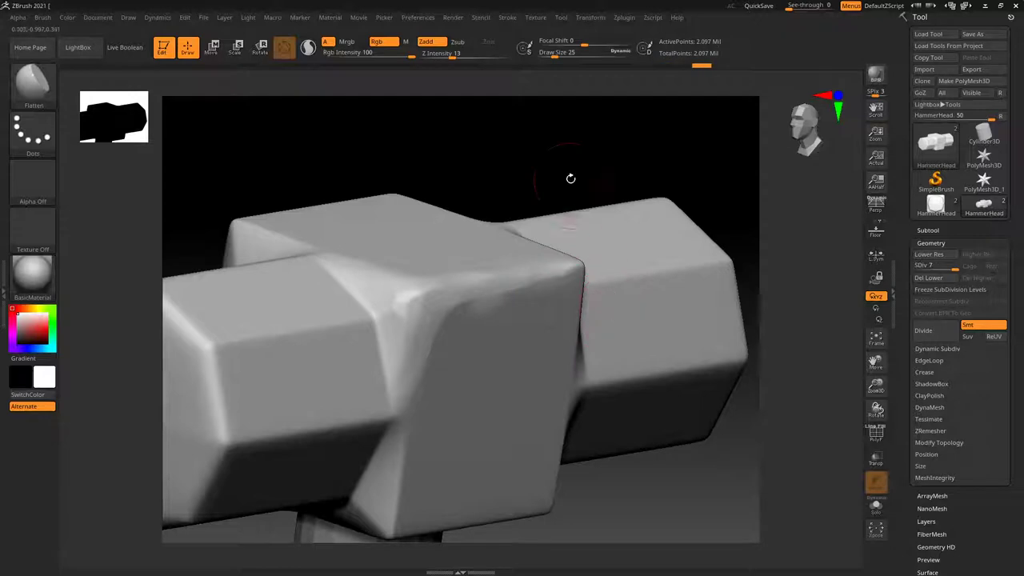
mouse_move(570, 177)
mouse_down()
mouse_move(531, 181)
mouse_move(541, 256)
mouse_move(528, 292)
mouse_move(542, 300)
mouse_move(464, 282)
mouse_move(481, 285)
mouse_up()
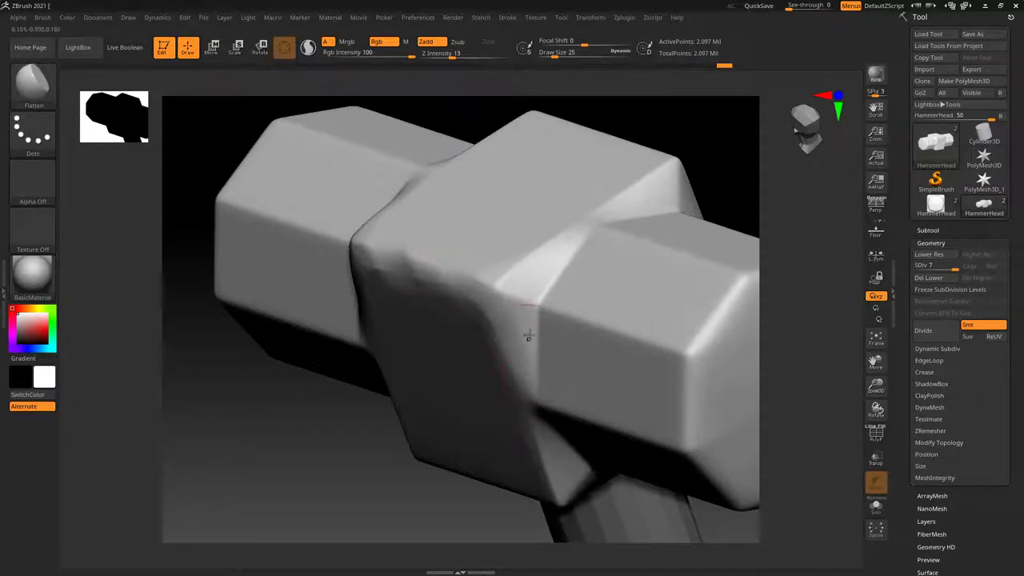
drag(515, 266, 632, 194)
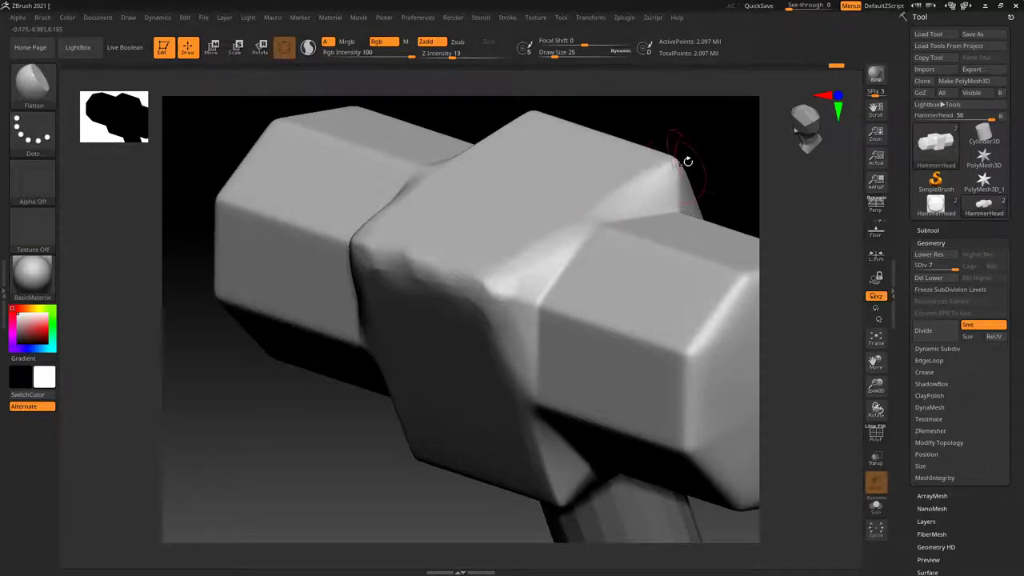
mouse_move(685, 160)
mouse_down()
mouse_move(573, 167)
mouse_move(659, 210)
mouse_move(638, 217)
mouse_move(549, 377)
mouse_move(636, 386)
mouse_move(608, 439)
mouse_move(583, 299)
mouse_move(516, 468)
mouse_move(521, 300)
mouse_move(523, 403)
mouse_move(617, 304)
mouse_up()
mouse_move(519, 405)
alt+mouse_down()
mouse_move(494, 286)
mouse_move(466, 343)
mouse_move(473, 319)
mouse_move(556, 389)
mouse_move(488, 360)
mouse_move(468, 375)
mouse_move(403, 312)
mouse_move(565, 291)
alt+mouse_up()
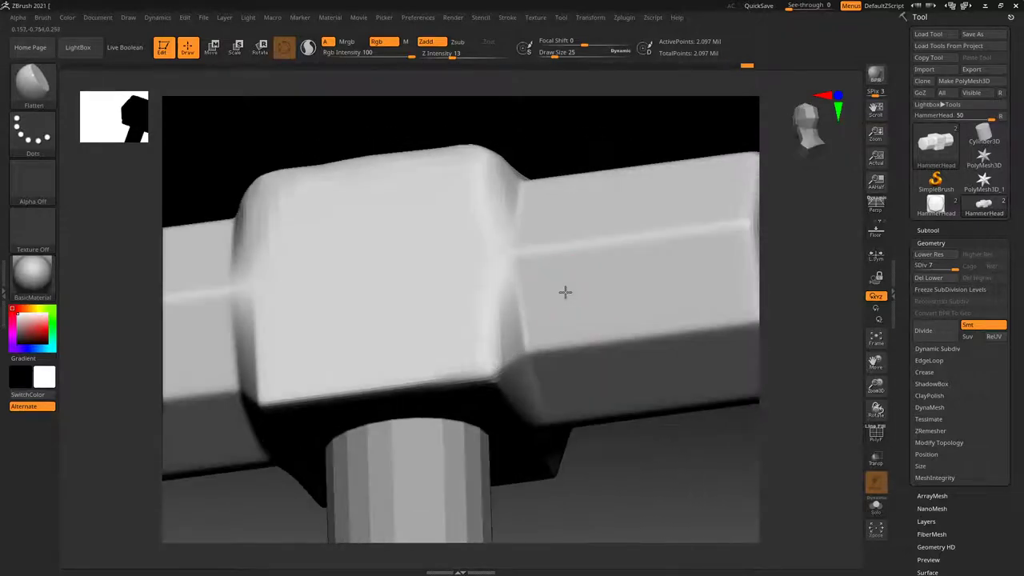
Step: Smooth the head's creases near its upper face and along its lower edge
right_drag(533, 369, 521, 335)
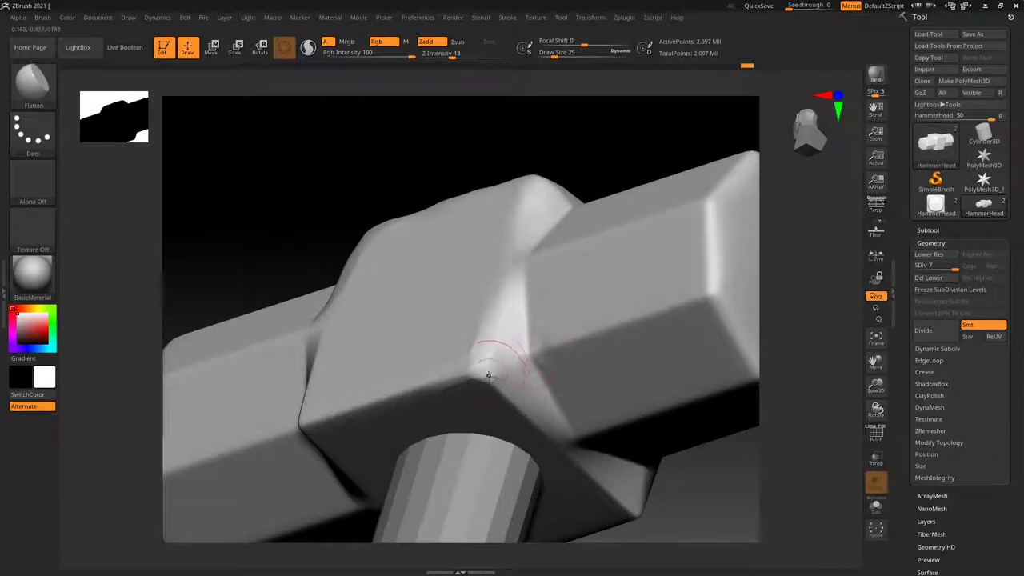
mouse_move(488, 375)
shift+mouse_down()
mouse_move(487, 392)
mouse_move(480, 374)
mouse_move(464, 373)
mouse_move(312, 419)
mouse_move(384, 423)
mouse_move(434, 395)
shift+mouse_up()
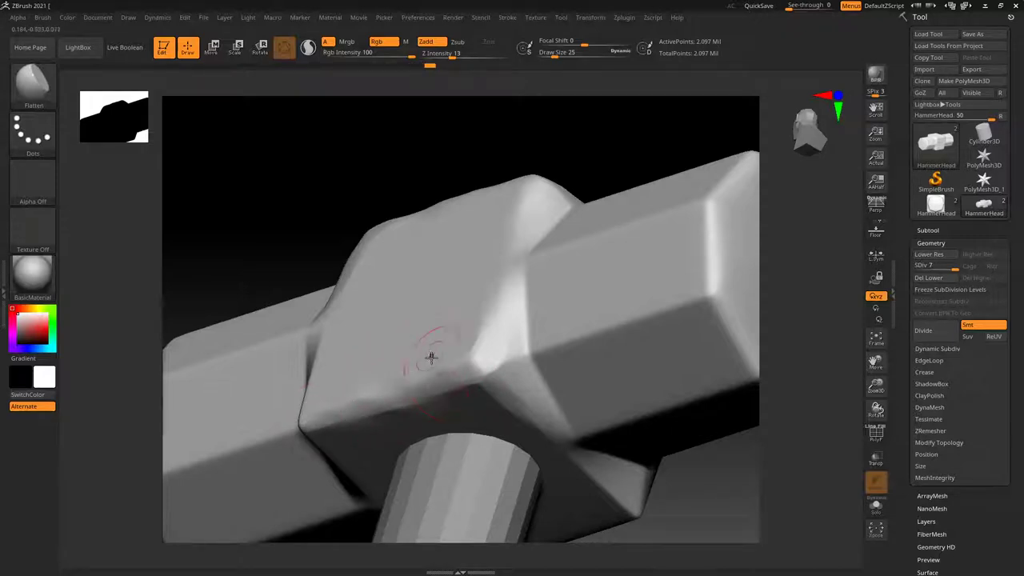
mouse_move(491, 383)
mouse_down()
mouse_move(481, 355)
mouse_move(497, 402)
mouse_up()
right_drag(541, 397, 453, 379)
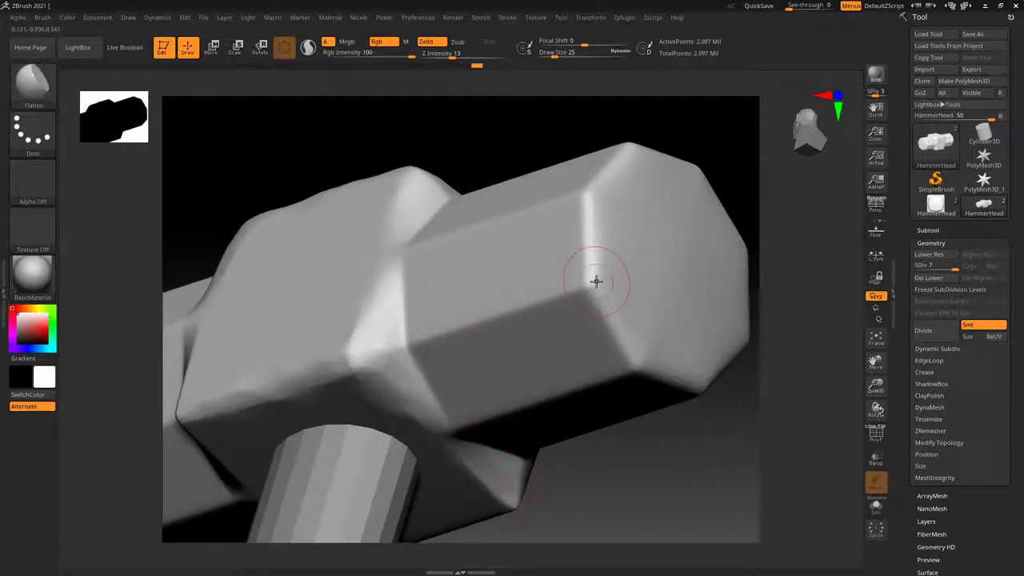
drag(587, 286, 507, 300)
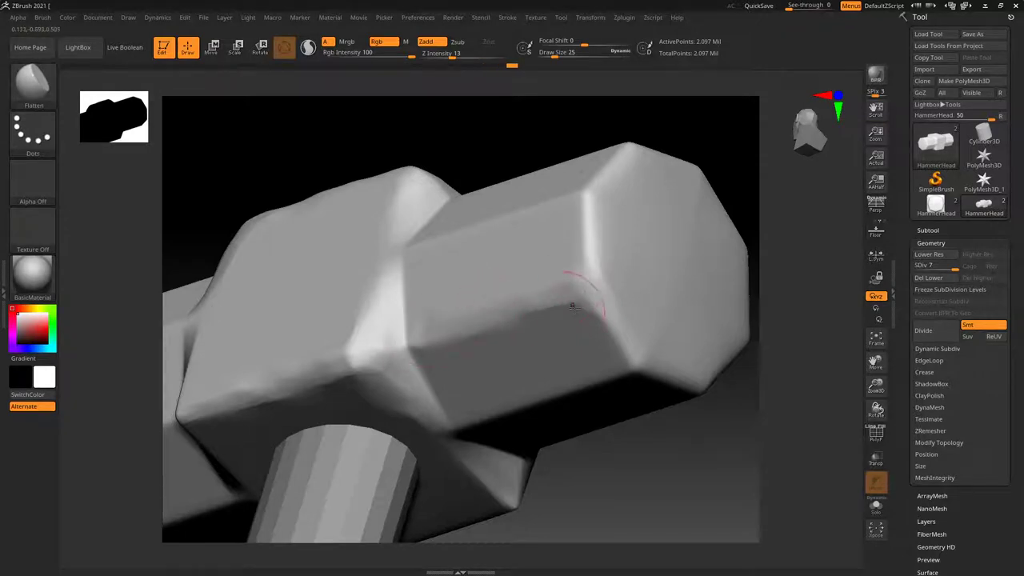
drag(573, 307, 628, 378)
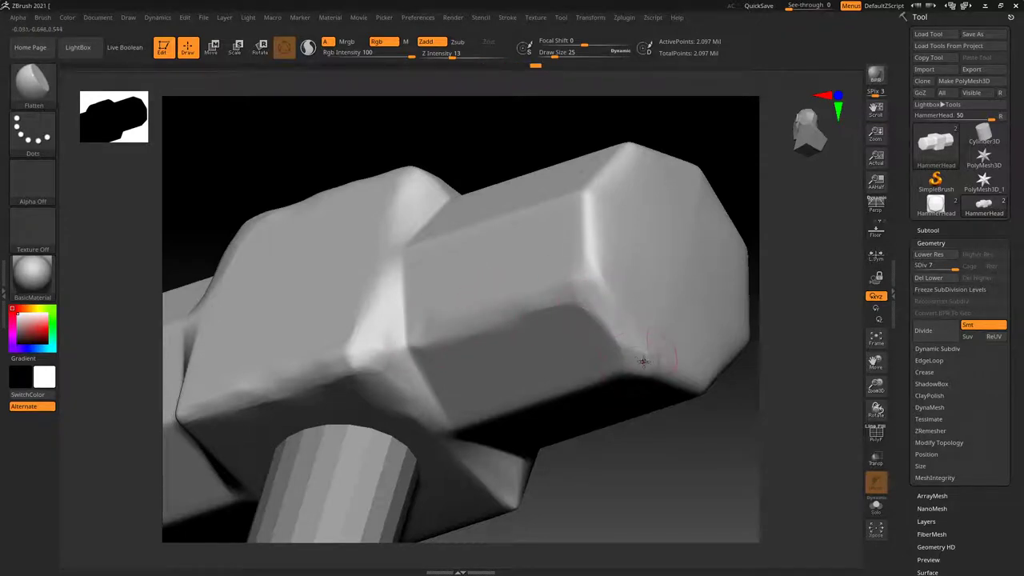
right_drag(643, 361, 611, 347)
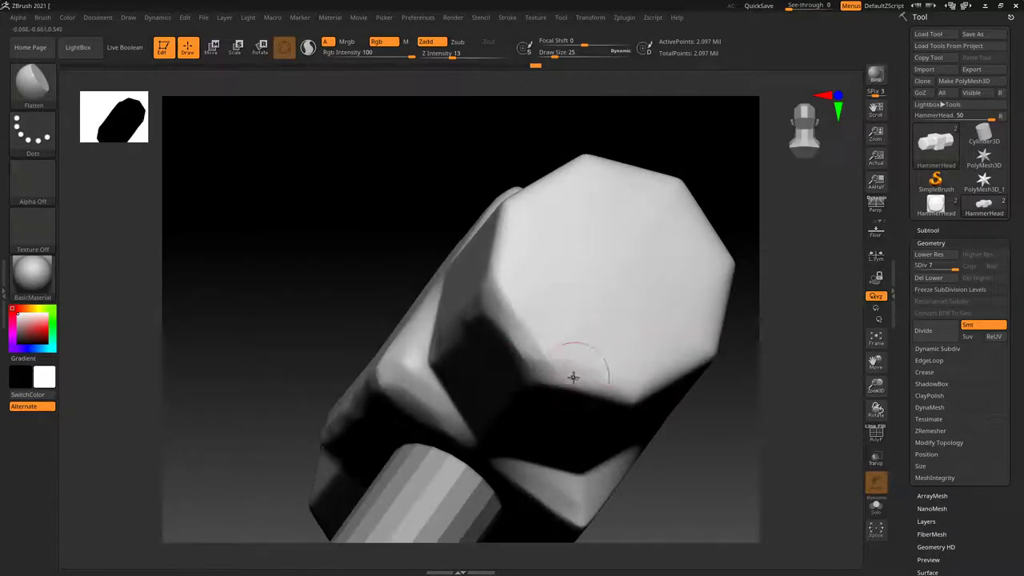
Step: Flatten the lower edges and corners of the octagonal striking end
drag(573, 377, 526, 355)
drag(610, 345, 640, 404)
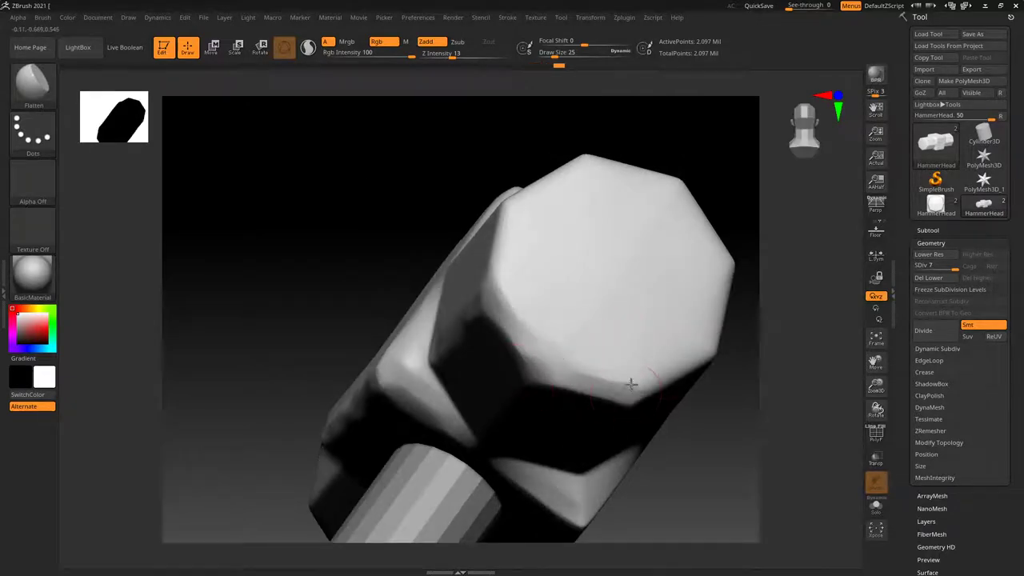
mouse_move(657, 361)
right_down()
mouse_move(652, 343)
mouse_move(549, 350)
right_up()
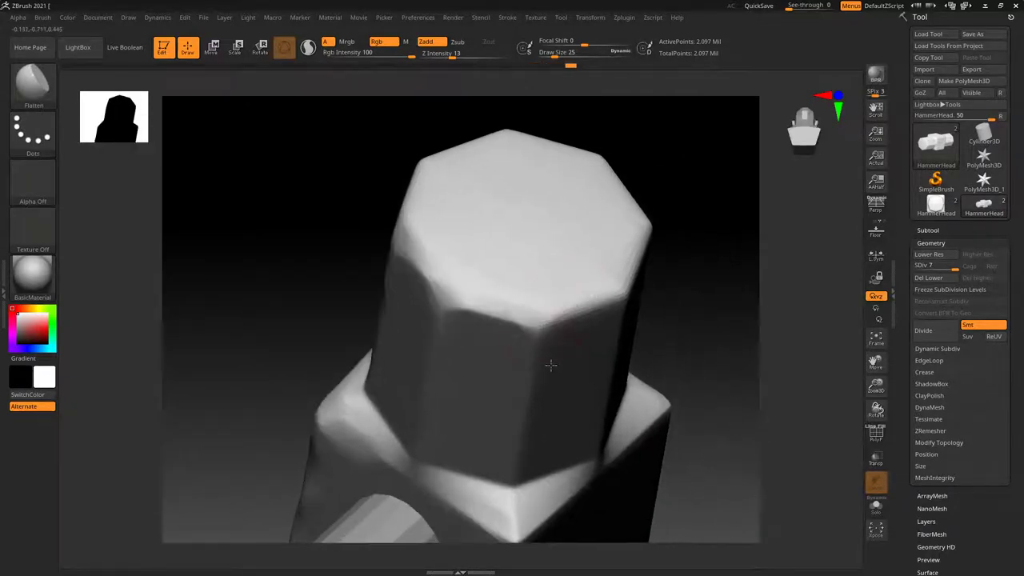
mouse_move(550, 365)
mouse_down()
mouse_move(528, 320)
mouse_move(471, 308)
mouse_up()
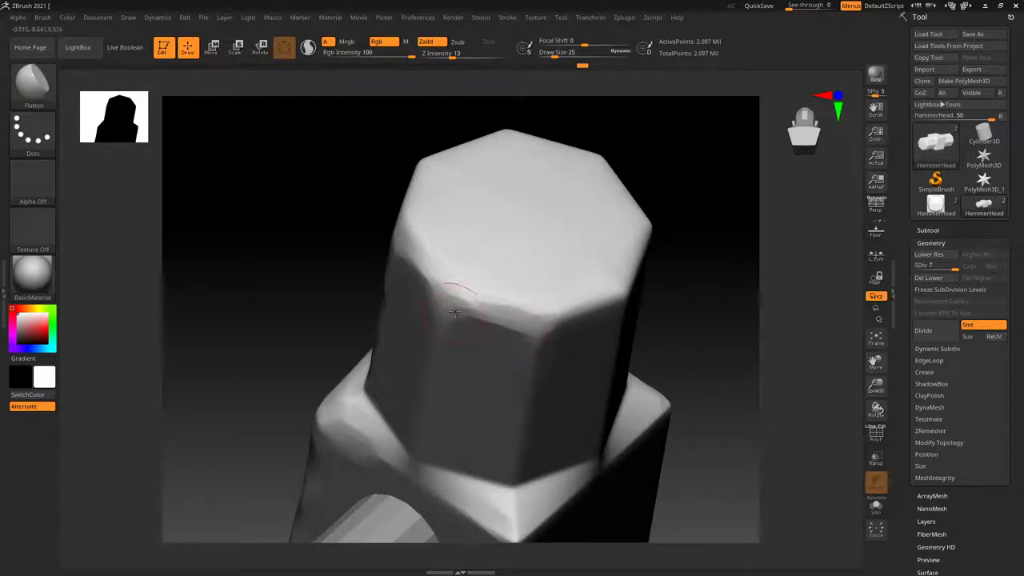
right_drag(575, 348, 466, 300)
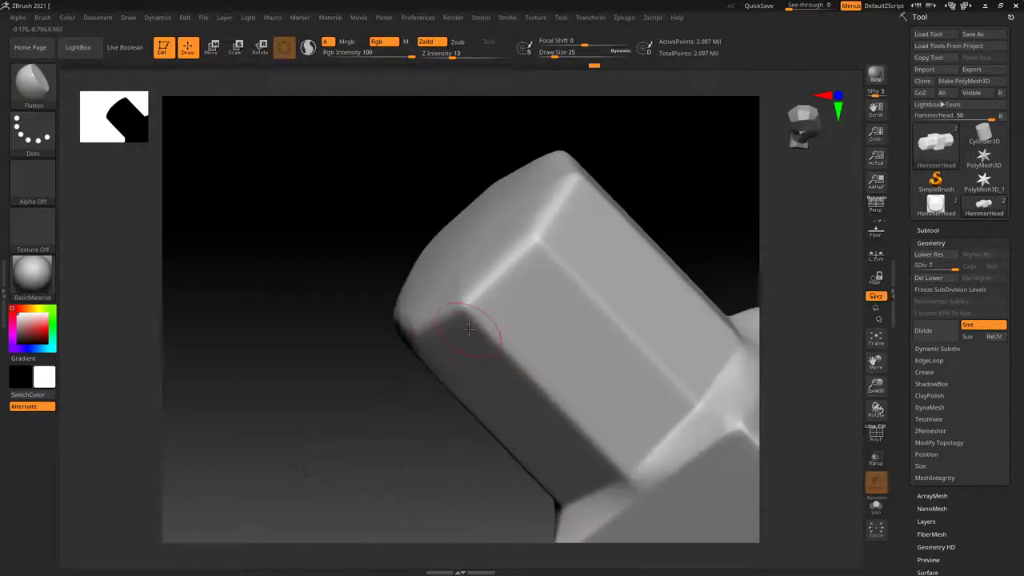
drag(466, 300, 365, 286)
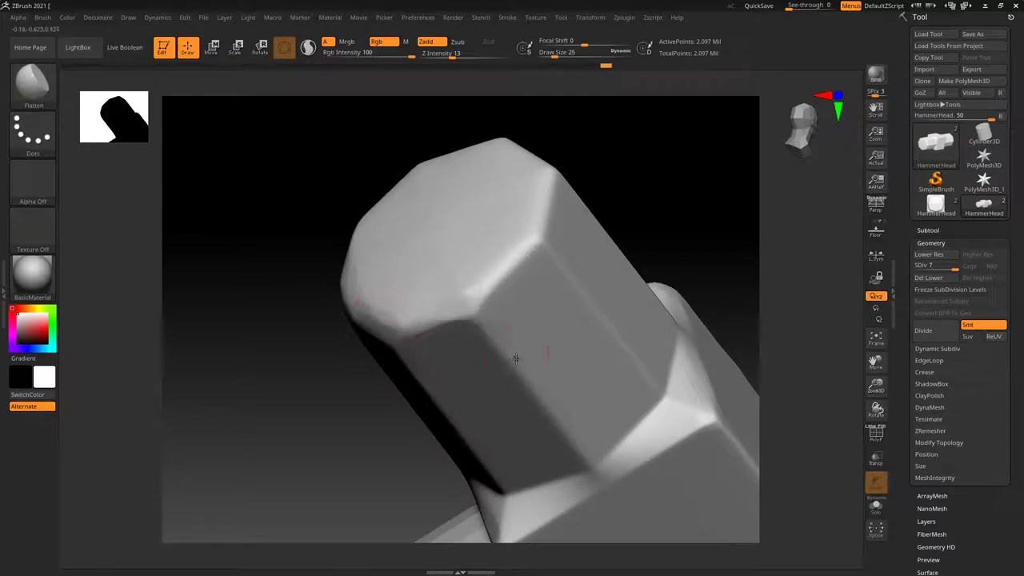
mouse_move(515, 359)
mouse_down()
mouse_move(457, 293)
mouse_move(537, 232)
mouse_move(464, 280)
mouse_move(536, 236)
mouse_move(491, 263)
mouse_move(589, 311)
mouse_up()
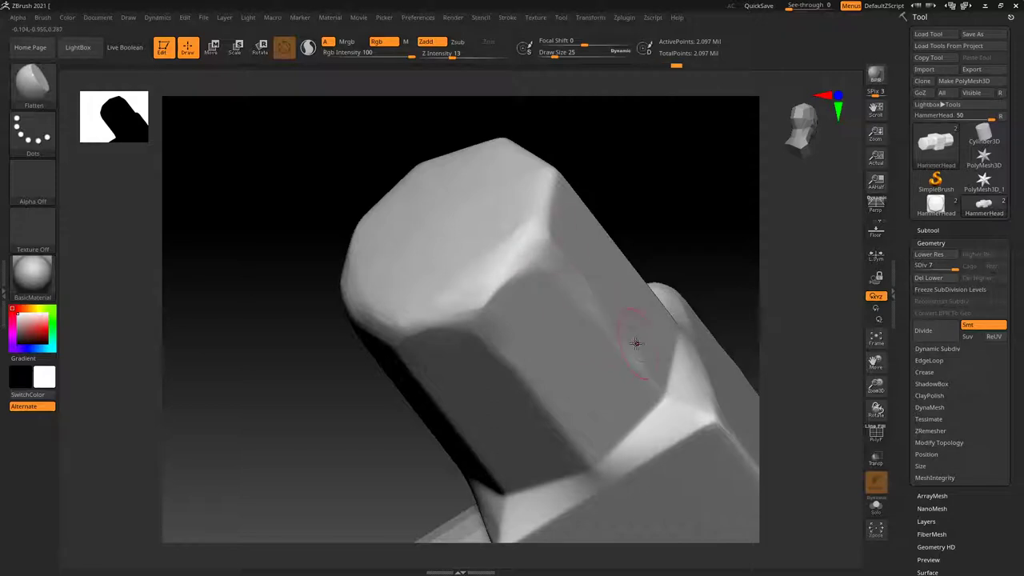
drag(636, 344, 526, 267)
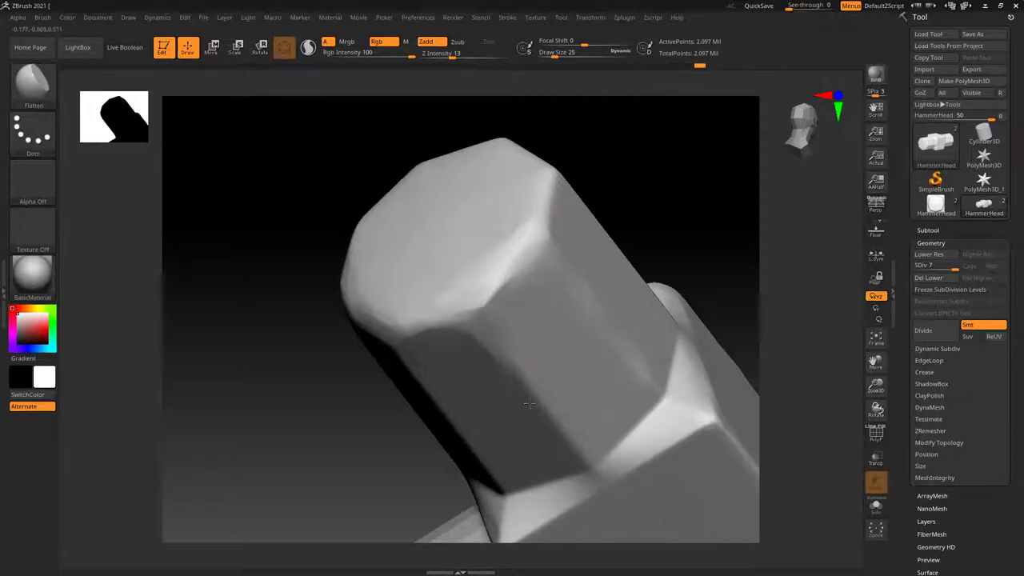
drag(529, 405, 476, 293)
drag(416, 340, 518, 283)
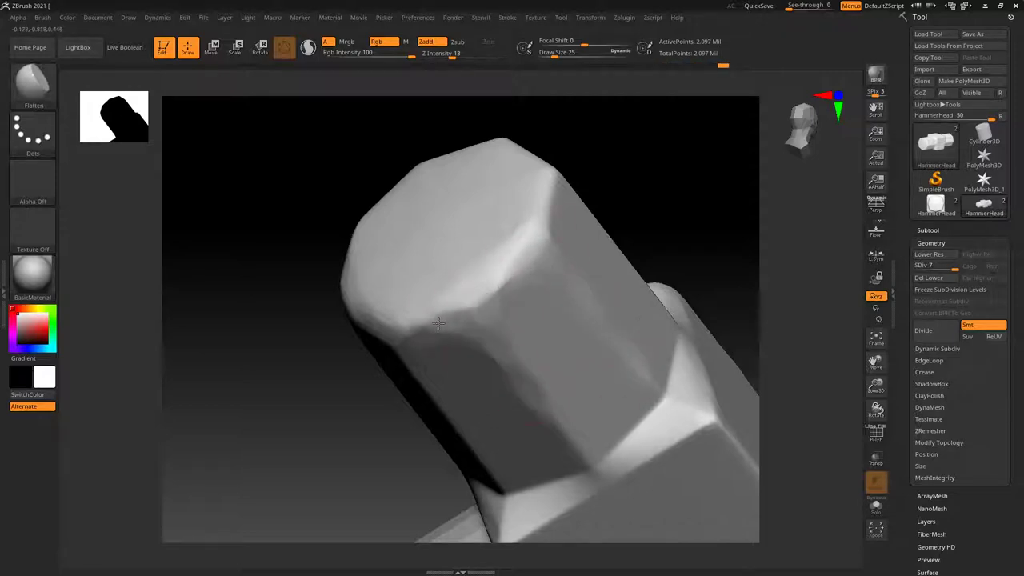
Step: Turn the head sideways and flatten the front facet edges near the end face
mouse_move(588, 296)
right_down()
mouse_move(603, 299)
mouse_move(541, 277)
mouse_move(530, 311)
mouse_move(397, 331)
right_up()
drag(377, 298, 526, 347)
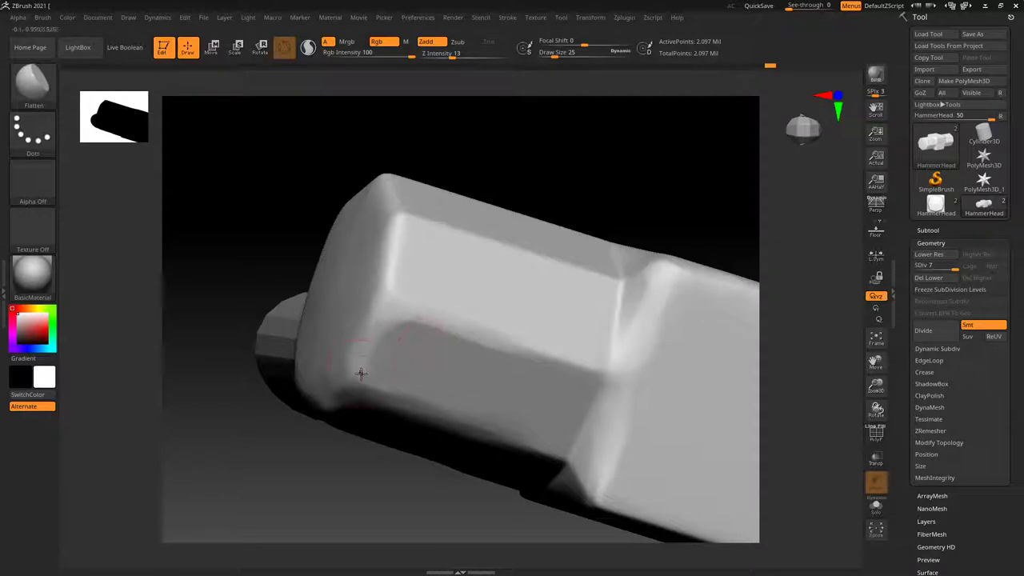
mouse_move(371, 333)
mouse_down()
mouse_move(435, 315)
mouse_move(485, 284)
mouse_move(518, 362)
mouse_up()
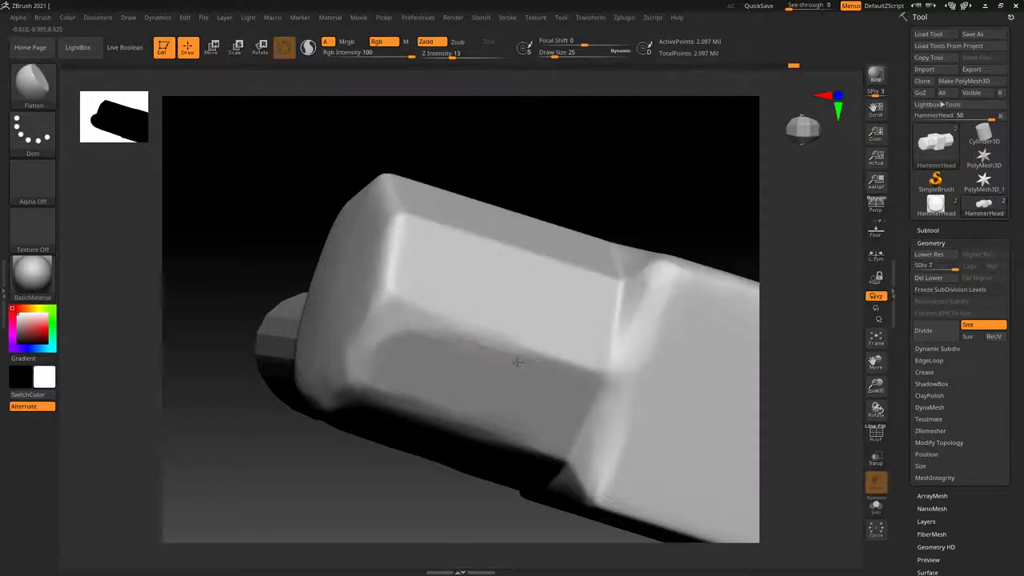
drag(590, 336, 425, 306)
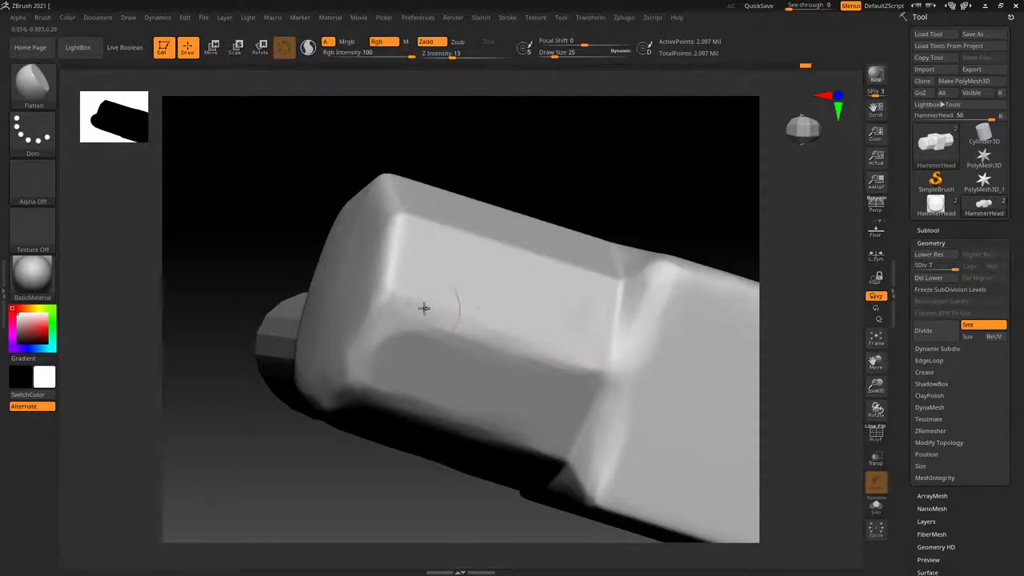
mouse_move(425, 307)
right_down()
mouse_move(451, 302)
mouse_move(485, 269)
mouse_move(491, 334)
right_up()
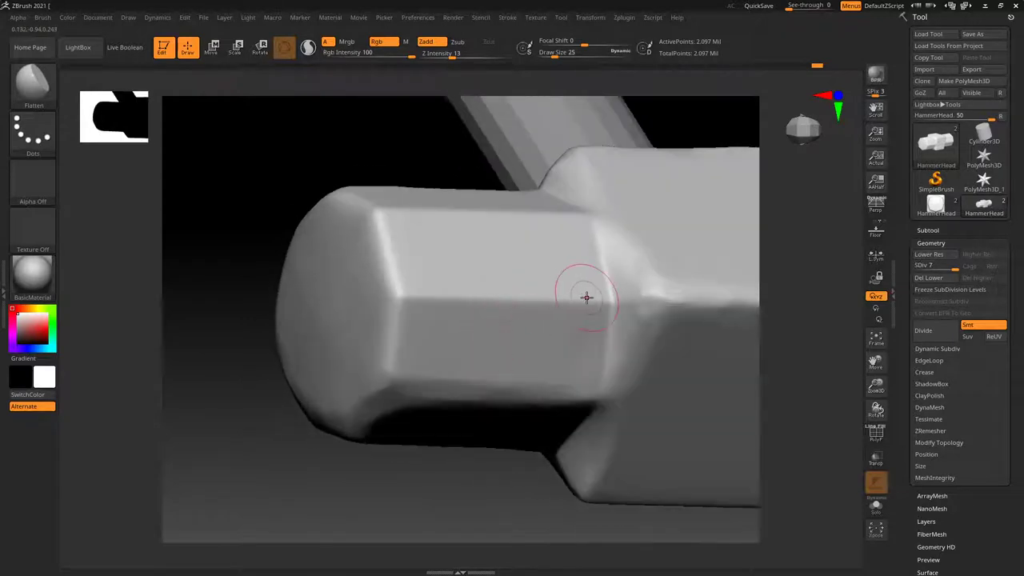
mouse_move(587, 295)
mouse_down()
mouse_move(451, 299)
mouse_move(377, 253)
mouse_move(402, 344)
mouse_up()
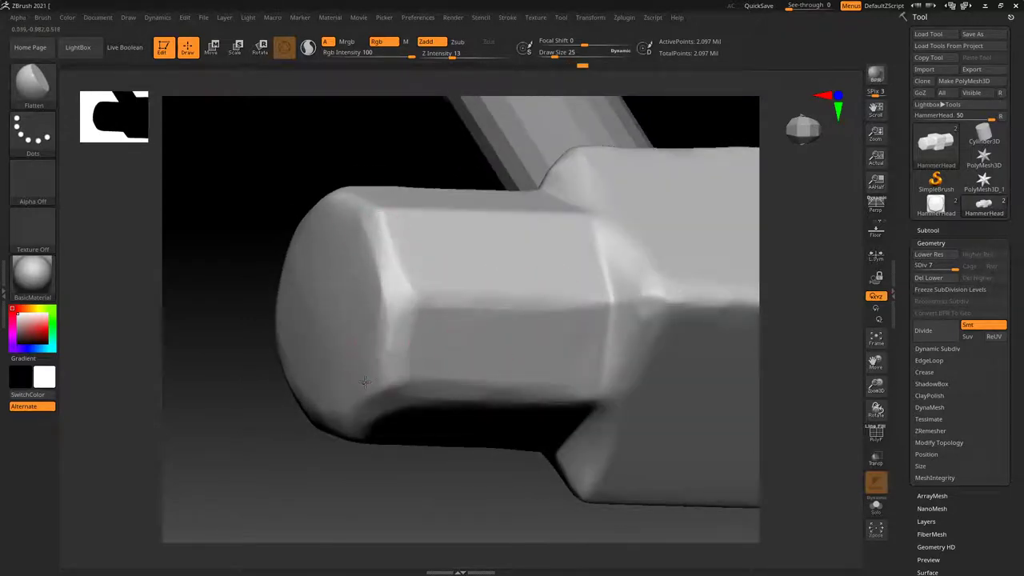
mouse_move(406, 338)
right_down()
mouse_move(425, 338)
mouse_move(421, 315)
right_up()
shift+drag(388, 258, 334, 244)
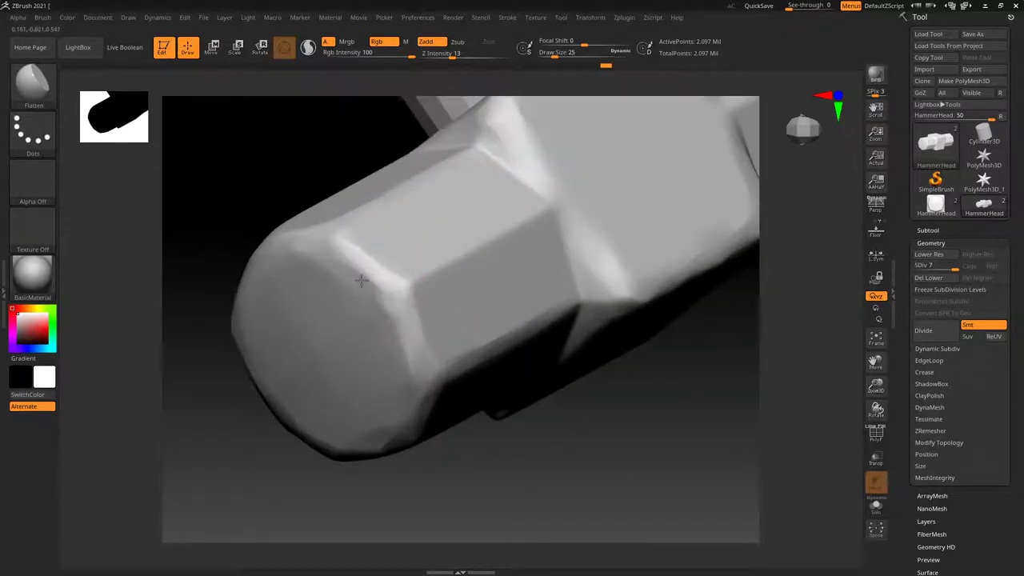
mouse_move(425, 192)
shift+mouse_down()
mouse_move(430, 276)
mouse_move(354, 270)
shift+mouse_up()
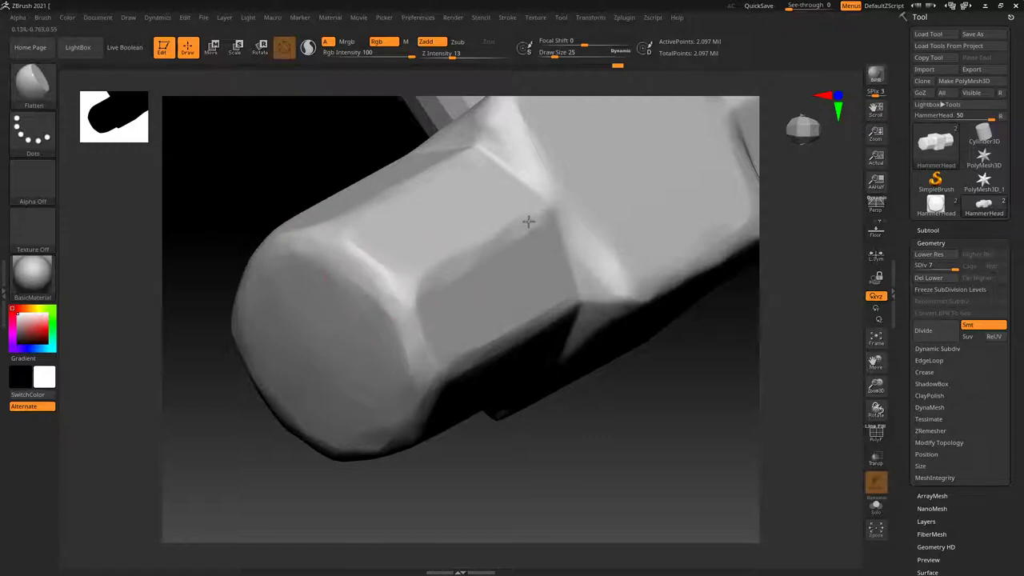
shift+drag(433, 272, 409, 286)
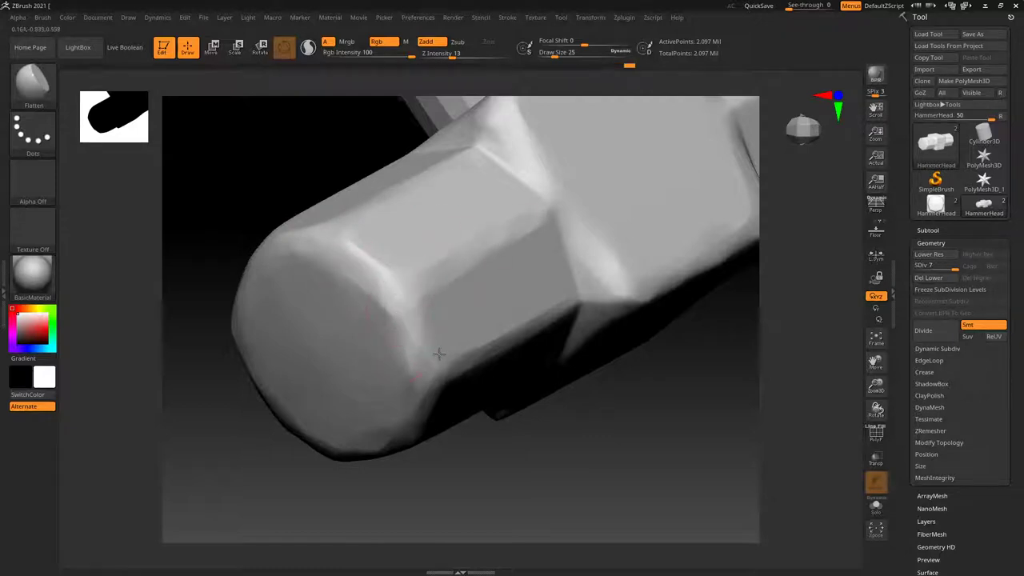
Step: Orbit around the whole hammer and flatten a small area of the face
right_drag(454, 377, 469, 331)
mouse_move(405, 343)
right_down()
mouse_move(321, 286)
mouse_move(375, 327)
mouse_move(416, 313)
mouse_move(500, 320)
mouse_move(545, 295)
mouse_move(411, 316)
mouse_move(455, 290)
mouse_move(451, 304)
mouse_move(561, 231)
right_up()
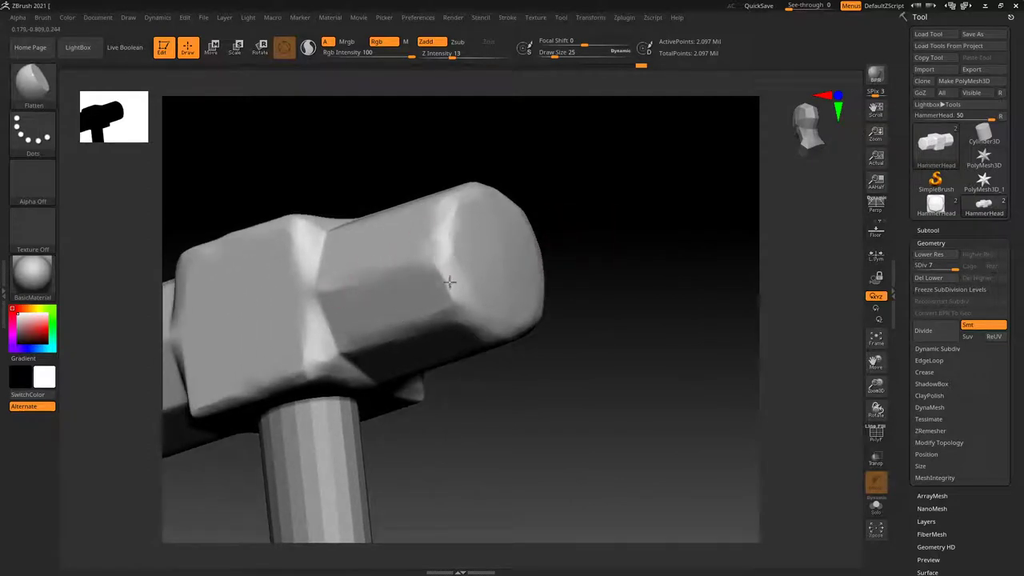
right_drag(542, 314, 478, 296)
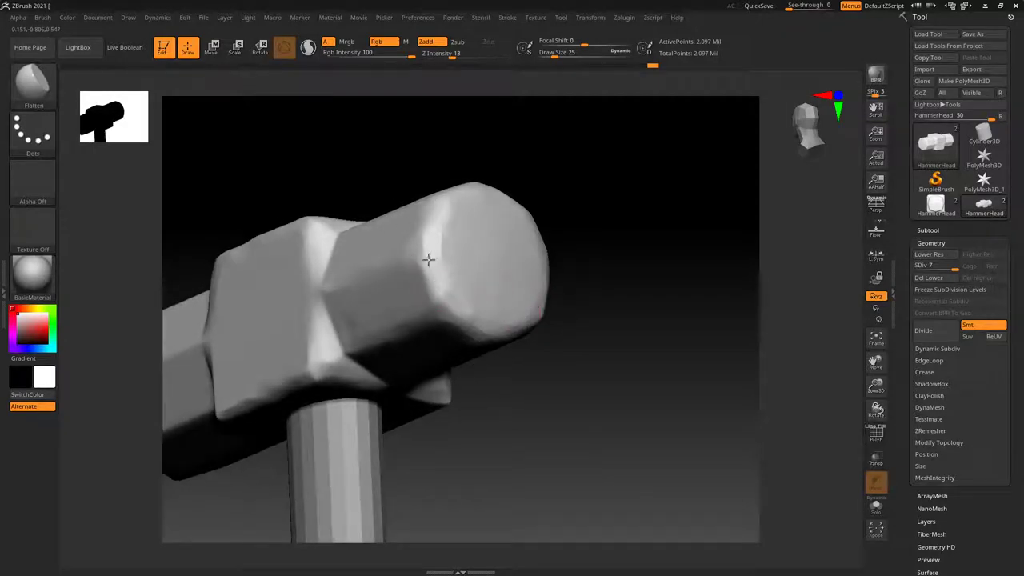
mouse_move(460, 346)
right_down()
mouse_move(496, 373)
mouse_move(455, 365)
mouse_move(496, 436)
mouse_move(551, 314)
right_up()
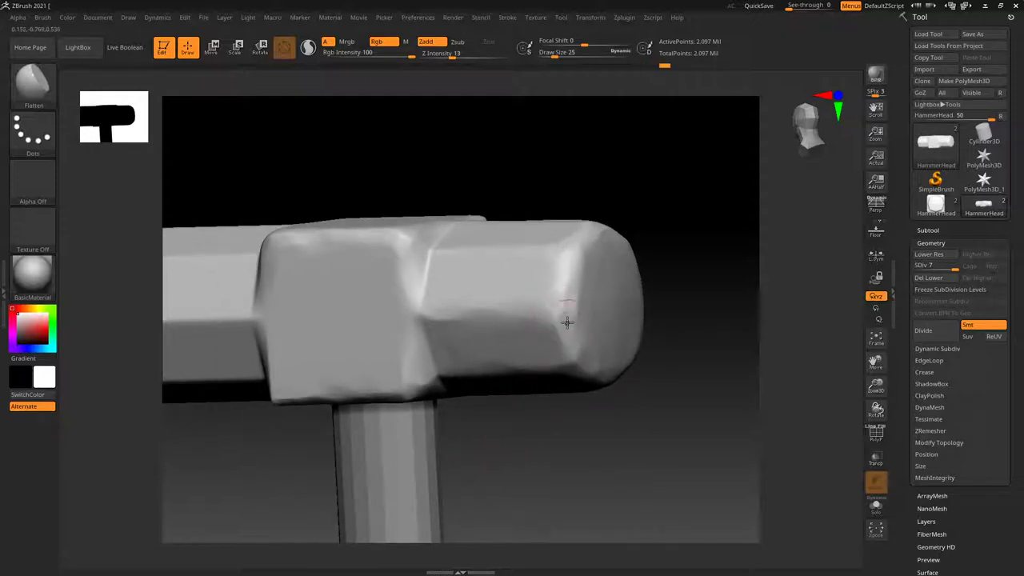
mouse_move(607, 409)
right_down()
mouse_move(430, 379)
mouse_move(508, 387)
right_up()
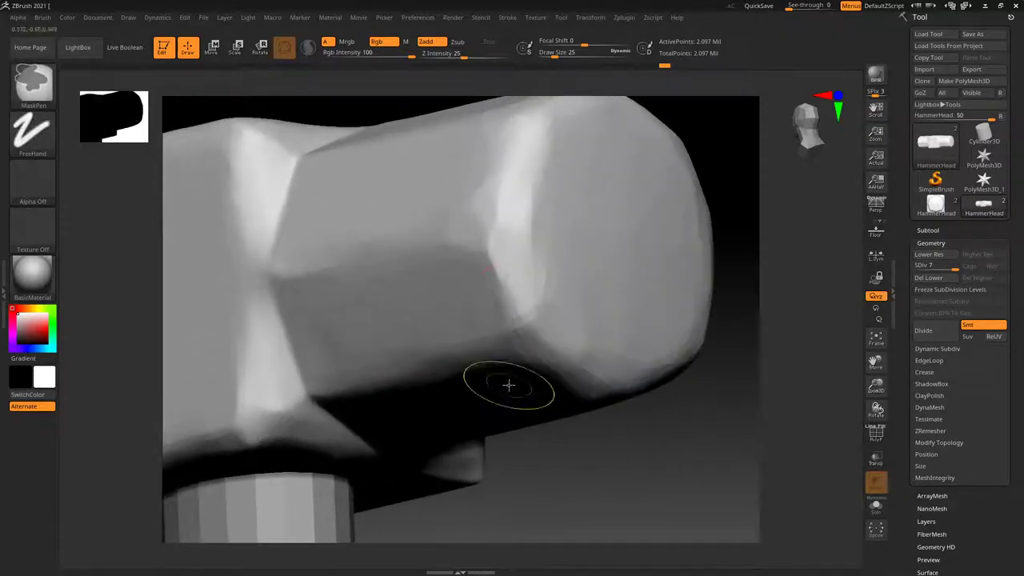
drag(518, 325, 522, 324)
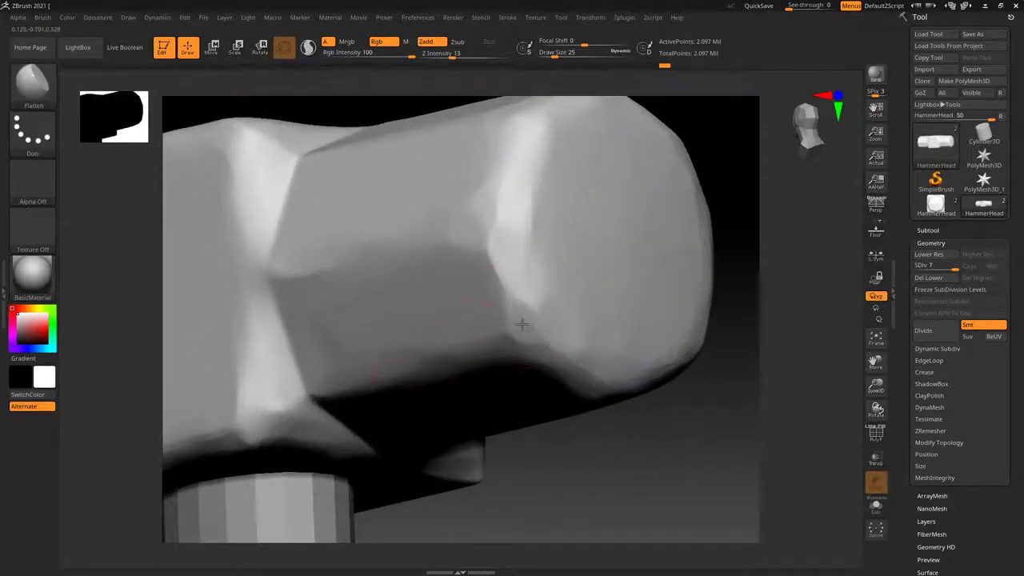
right_drag(631, 366, 535, 320)
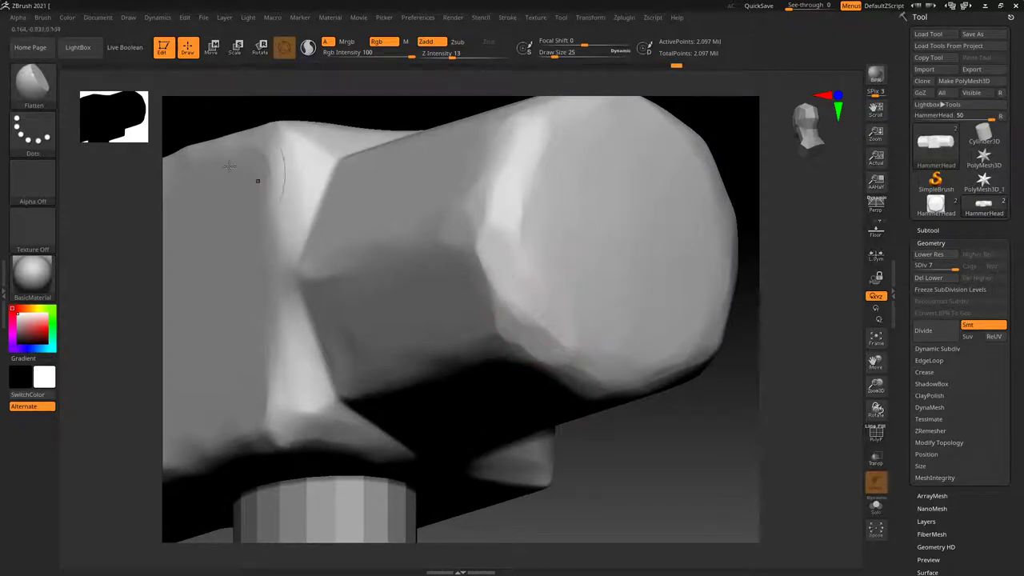
Step: Set the brush to Spray stroke with the speckled Alpha 23 at Draw Size 56
click(32, 132)
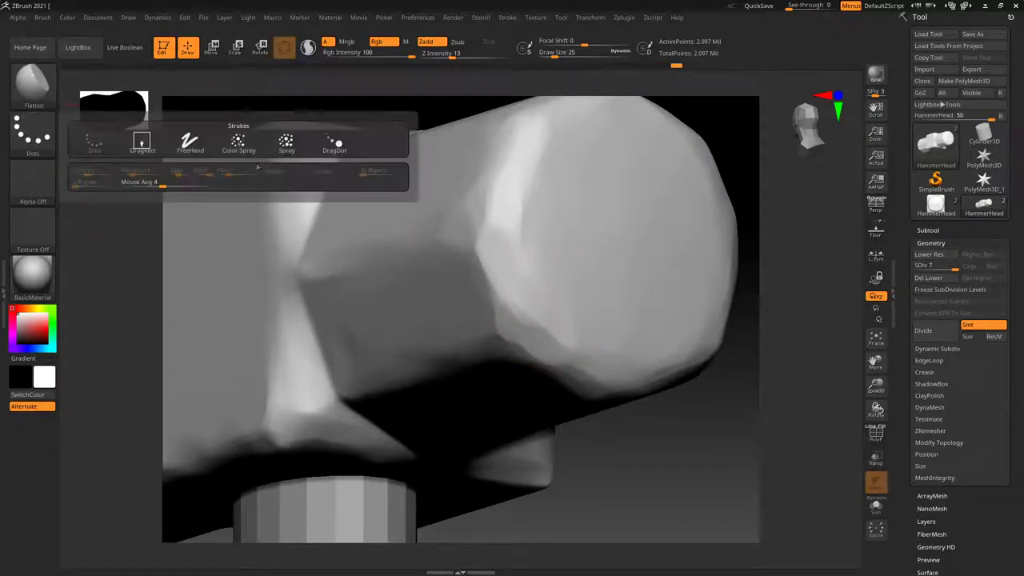
click(286, 143)
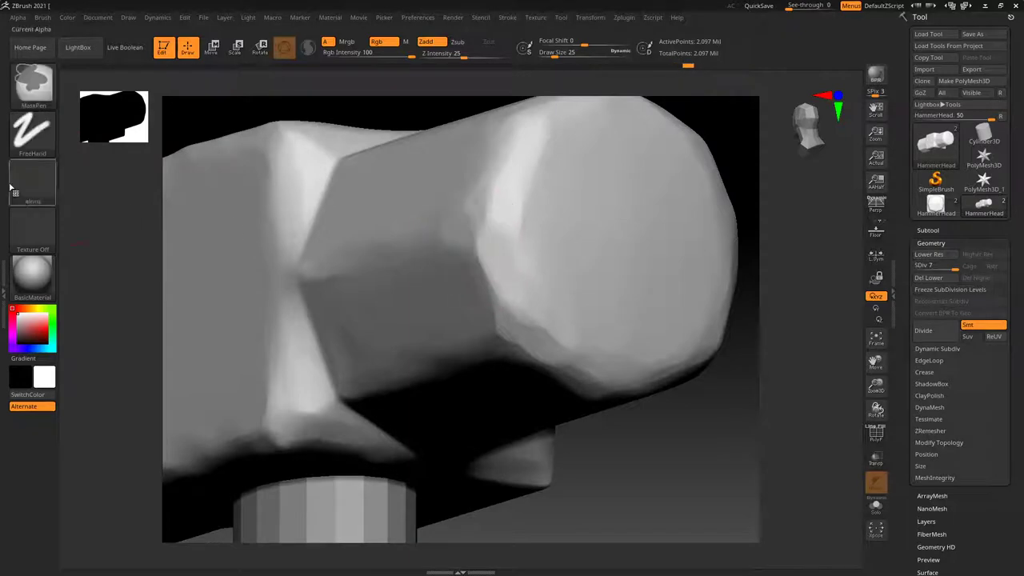
click(34, 192)
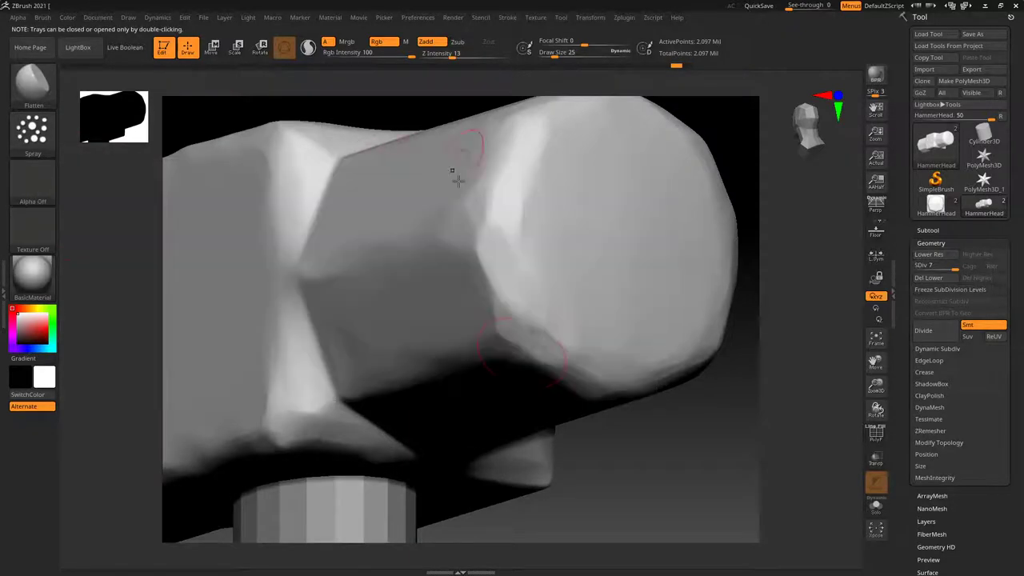
click(52, 185)
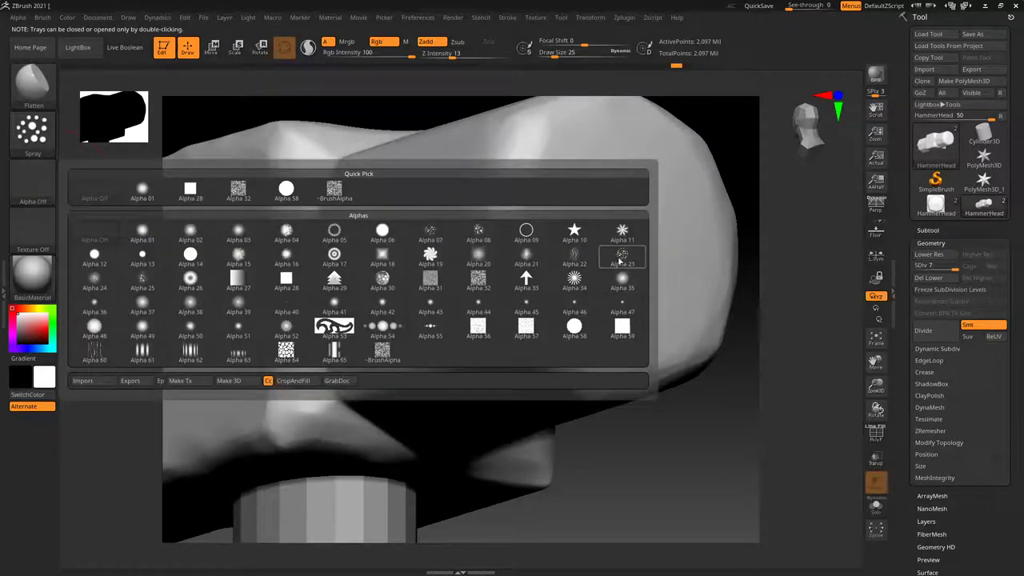
click(621, 261)
key(s)
drag(480, 234, 512, 234)
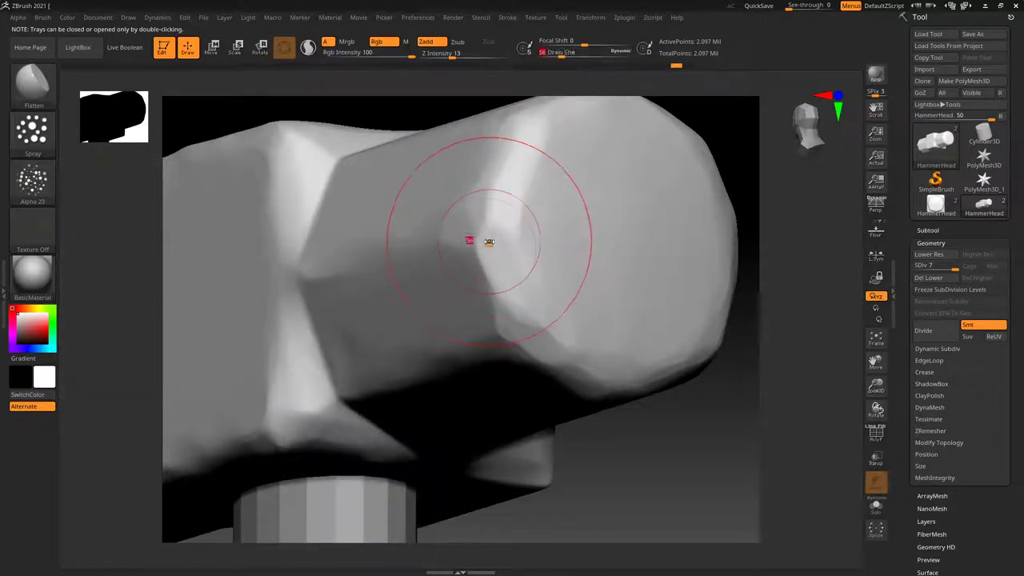
Step: Test two pitting strokes on the face, undo them, and adjust the spray Placement Variance
drag(504, 160, 484, 230)
key(ctrl+z)
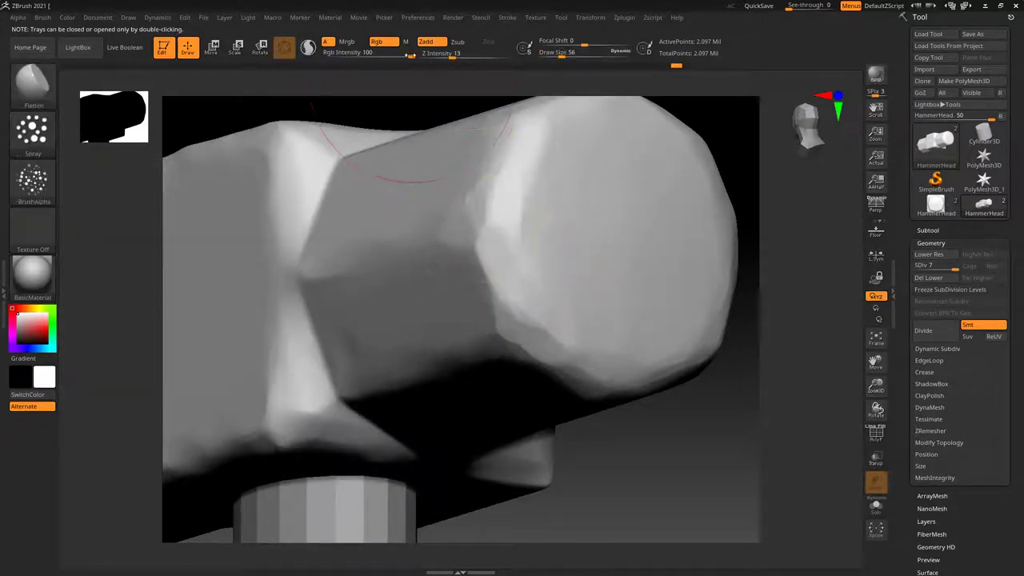
drag(496, 268, 480, 232)
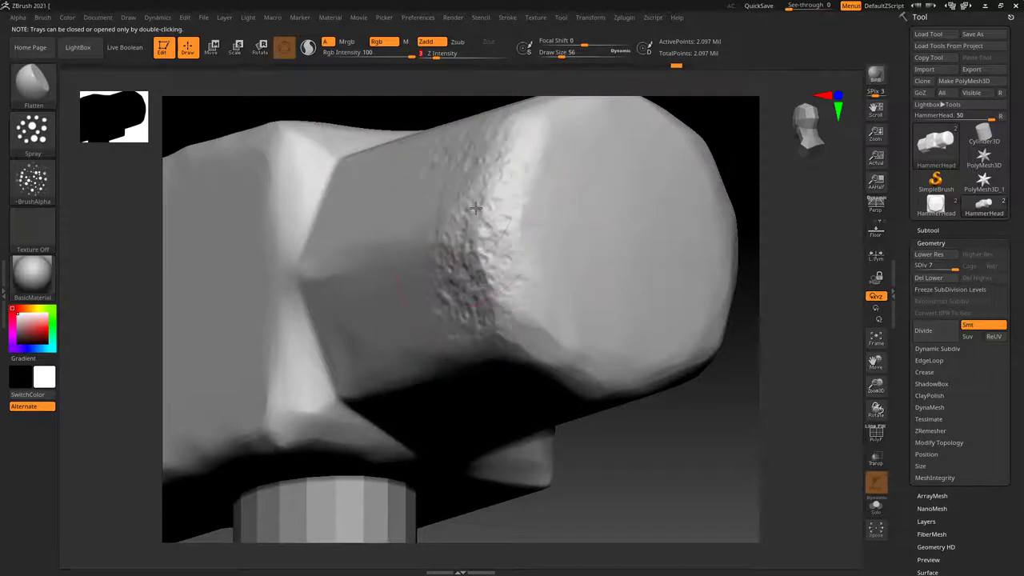
key(ctrl+z)
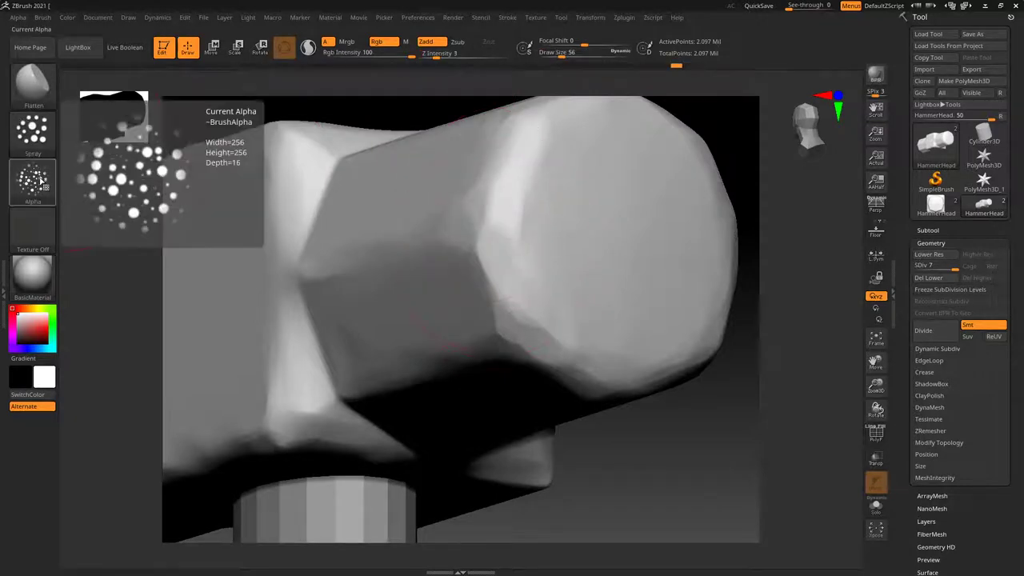
click(32, 183)
click(32, 132)
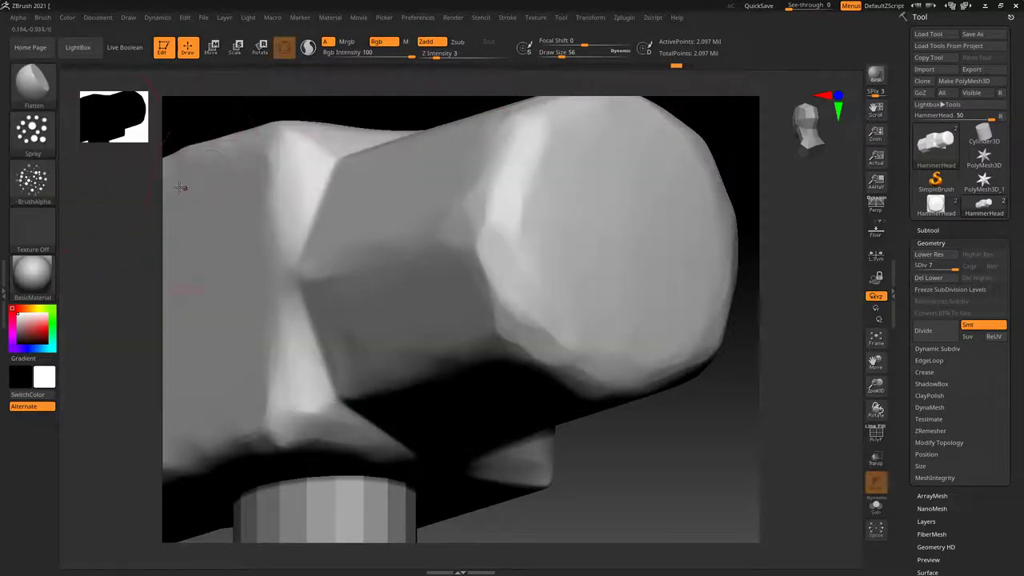
click(32, 132)
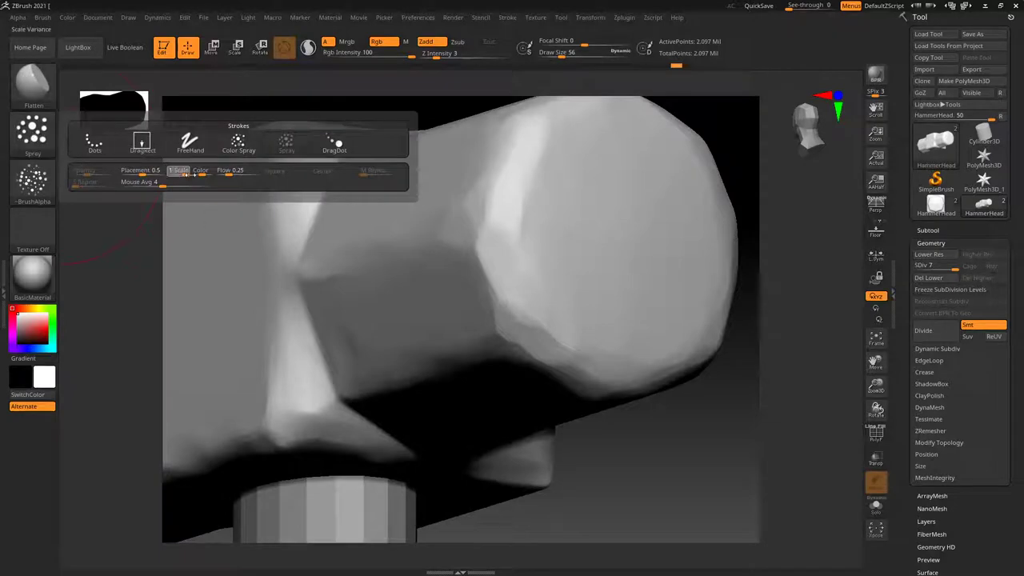
click(32, 132)
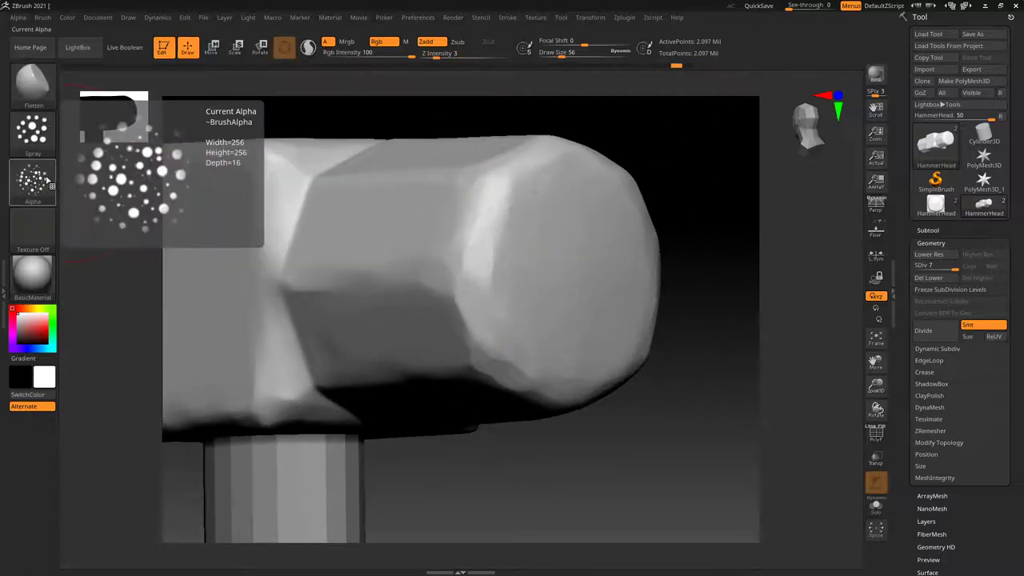
Step: Try Alpha 25 and Alpha 23 at Draw Size 239, undoing the cratered texture
click(32, 179)
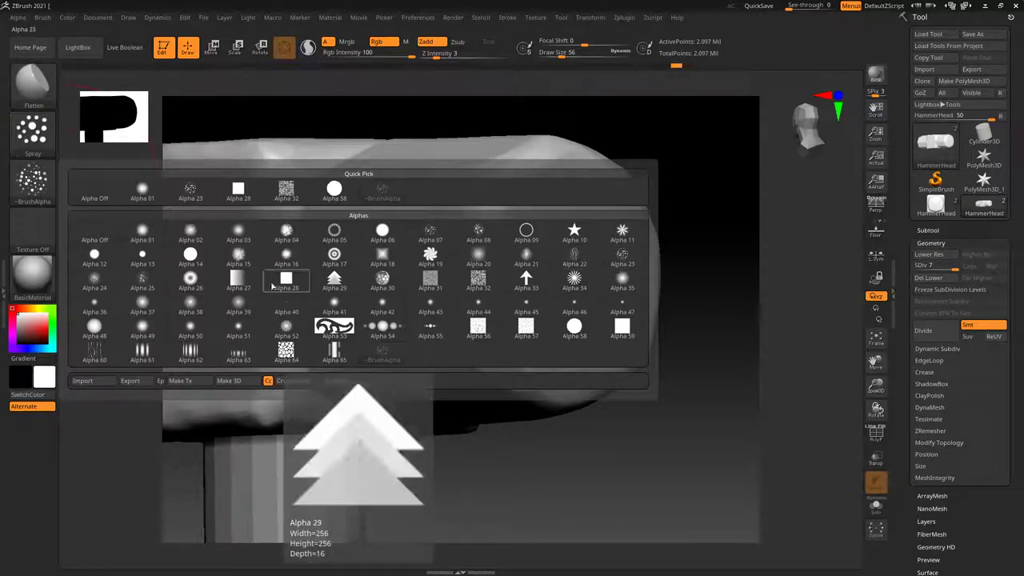
click(142, 278)
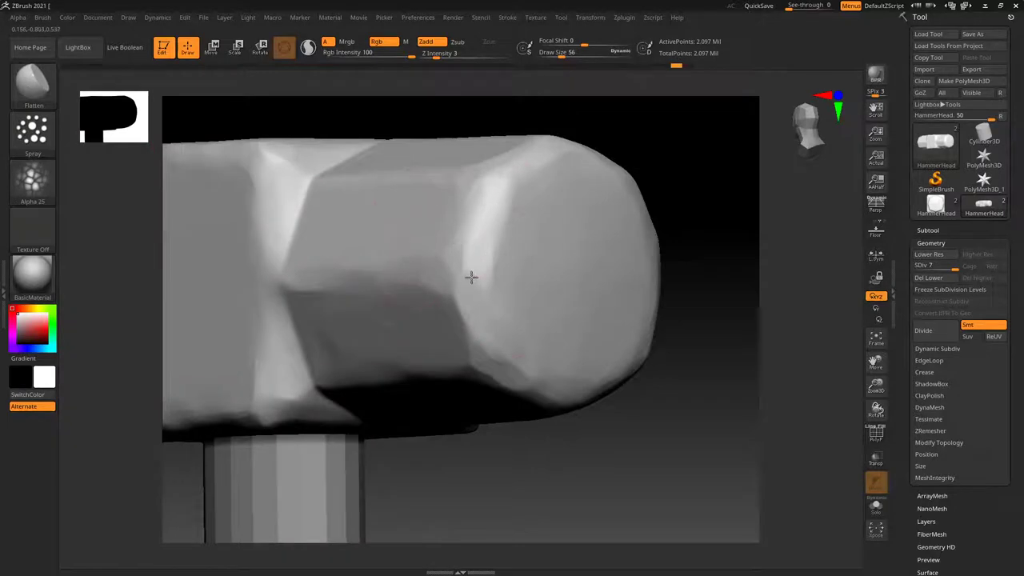
right_drag(471, 277, 480, 288)
key(space)
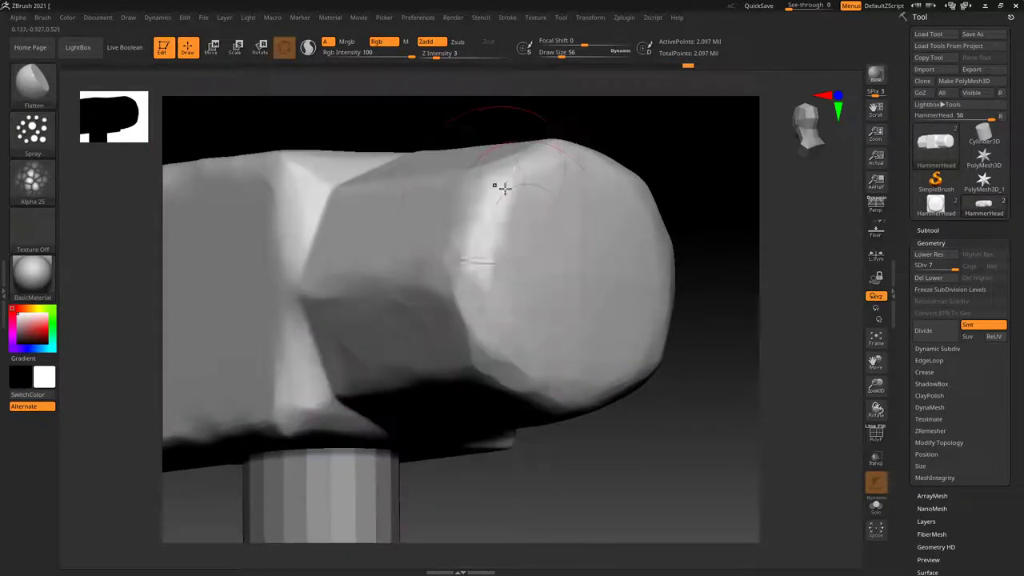
click(32, 180)
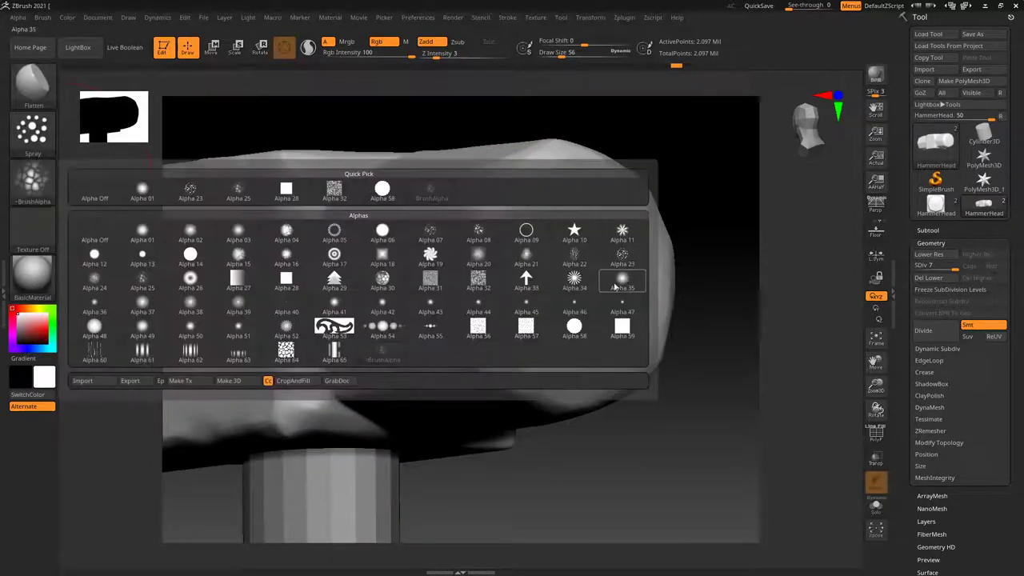
click(623, 260)
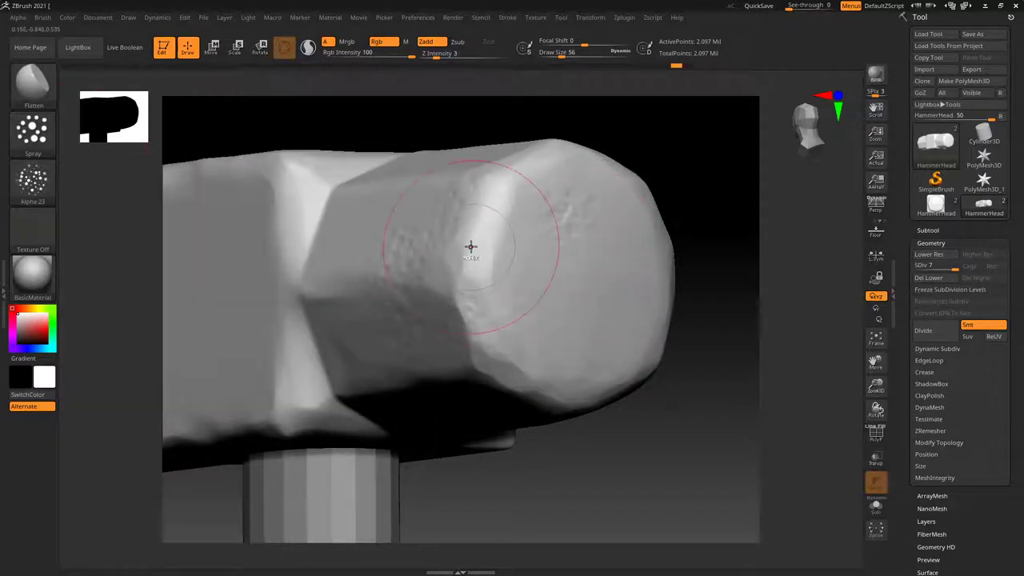
key(s)
drag(457, 259, 464, 238)
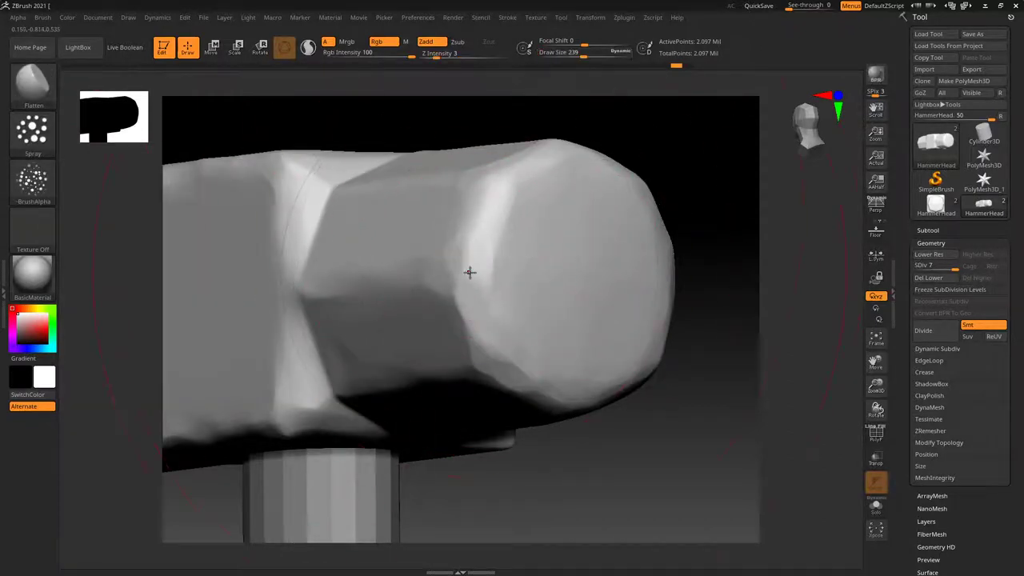
key(ctrl+shift+z)
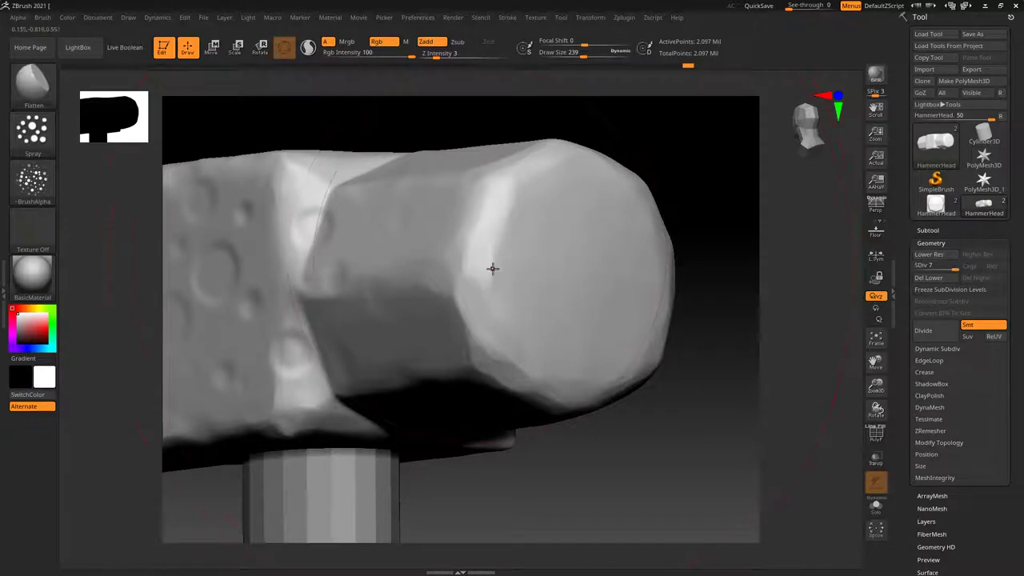
key(ctrl+z)
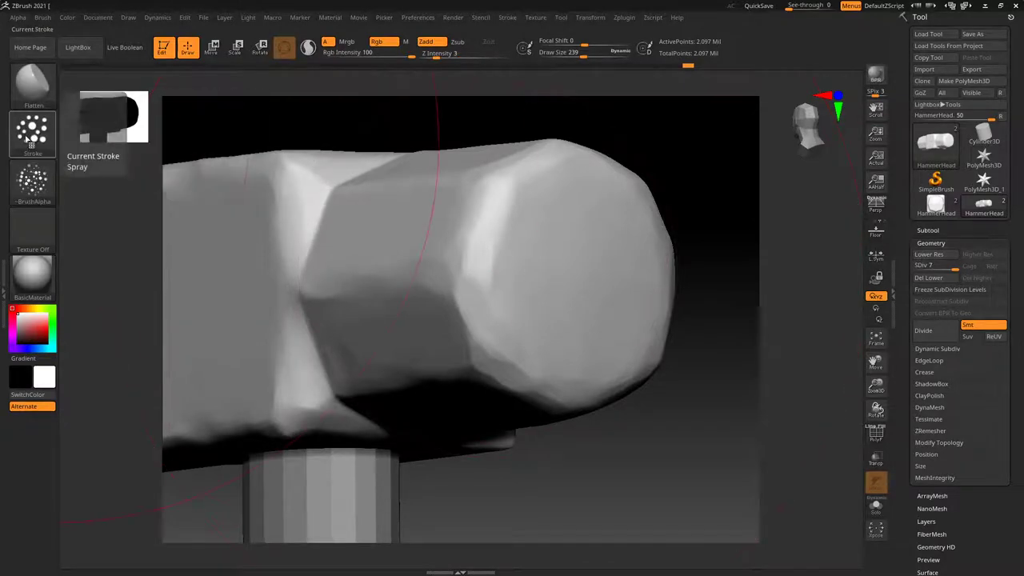
Step: Set the brush to Dots stroke, Alpha 01, Draw Size 27 and Z Intensity 30
click(29, 137)
click(88, 143)
click(31, 183)
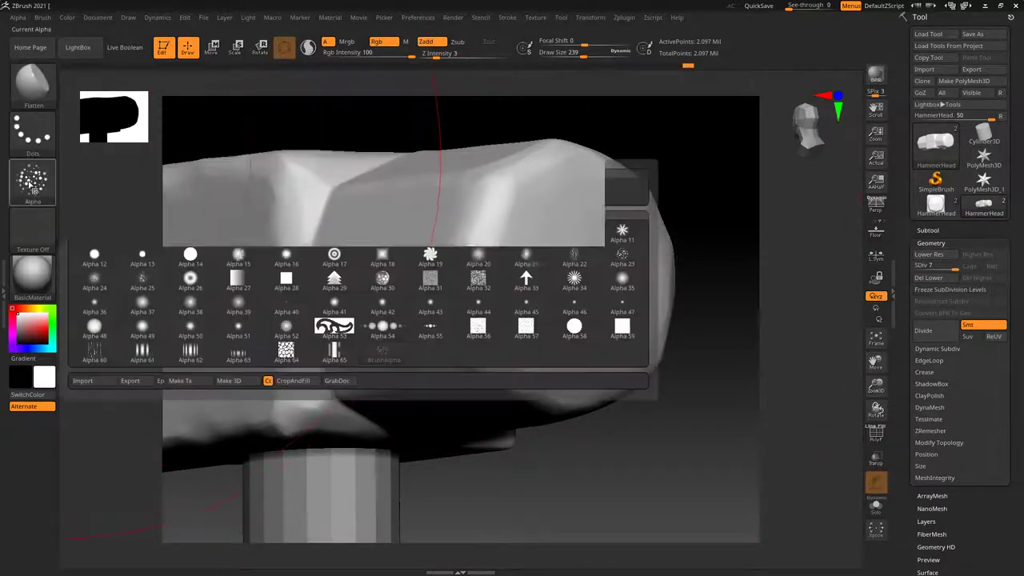
click(142, 192)
key(s)
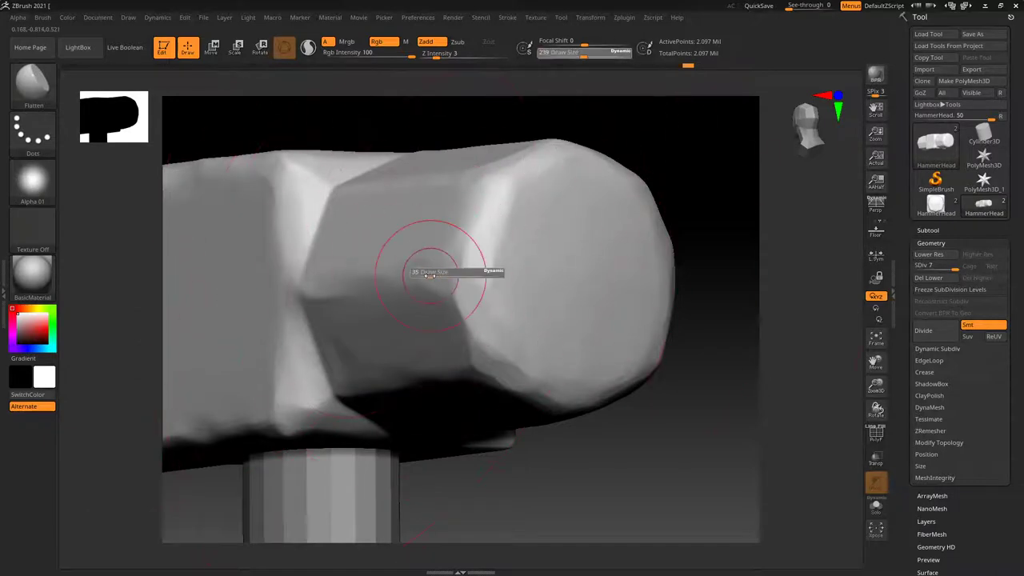
click(430, 275)
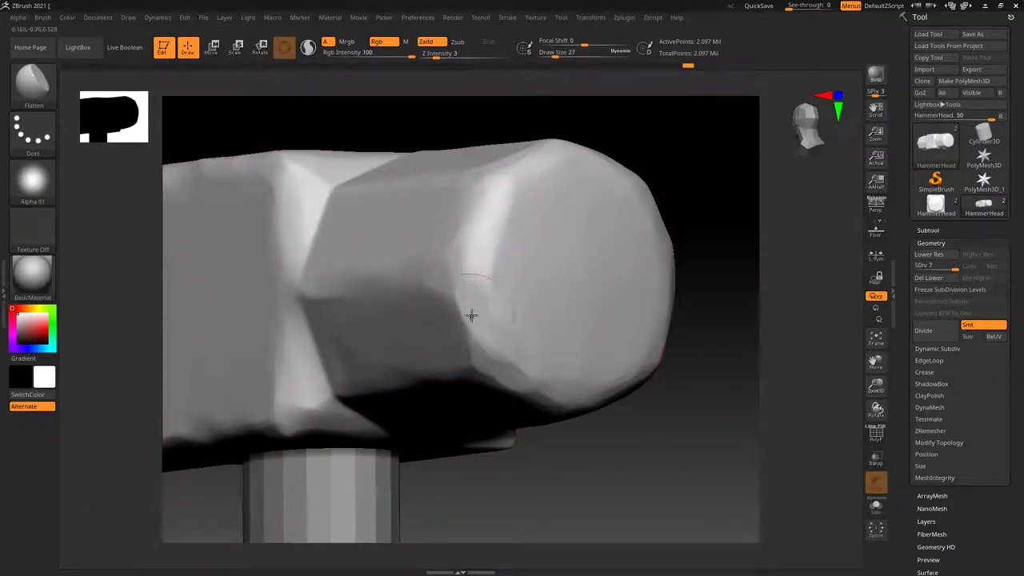
drag(458, 60, 469, 58)
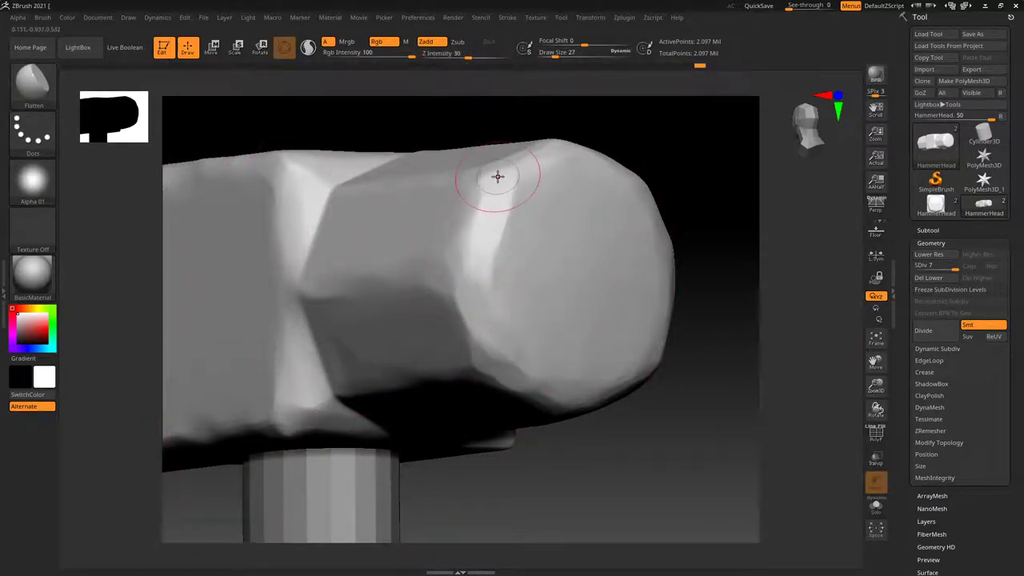
Step: Lightly flatten the upper edge and striking face of the hammer head
drag(506, 228, 494, 229)
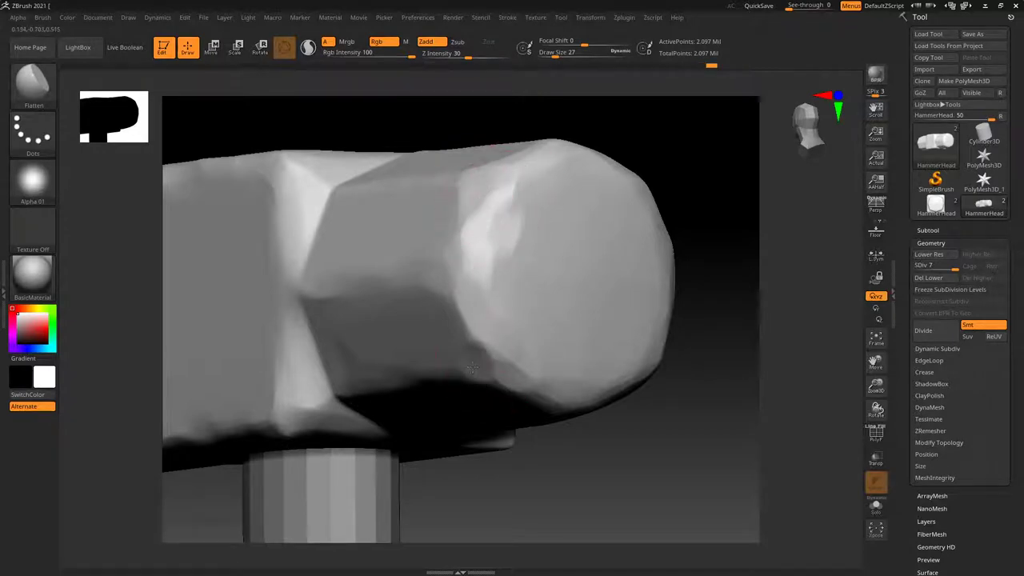
mouse_move(606, 356)
right_down()
mouse_move(611, 322)
mouse_move(514, 285)
right_up()
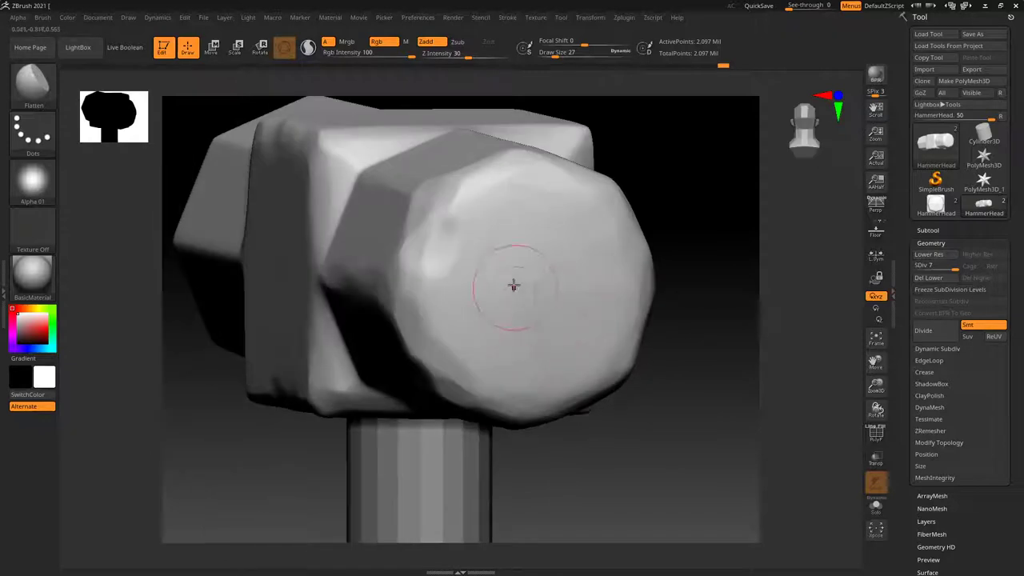
mouse_move(464, 226)
mouse_down()
mouse_move(457, 199)
mouse_move(467, 176)
mouse_up()
mouse_move(489, 232)
right_down()
mouse_move(485, 247)
mouse_move(524, 263)
right_up()
Step: Pick the Move brush, turn local symmetry off, and check the Transform symmetry settings
click(33, 80)
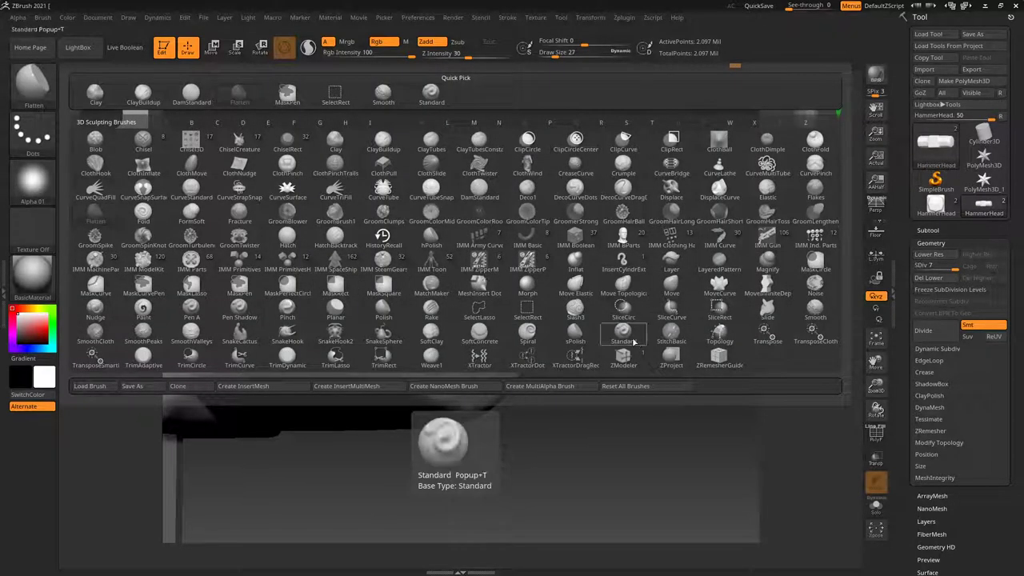
click(669, 289)
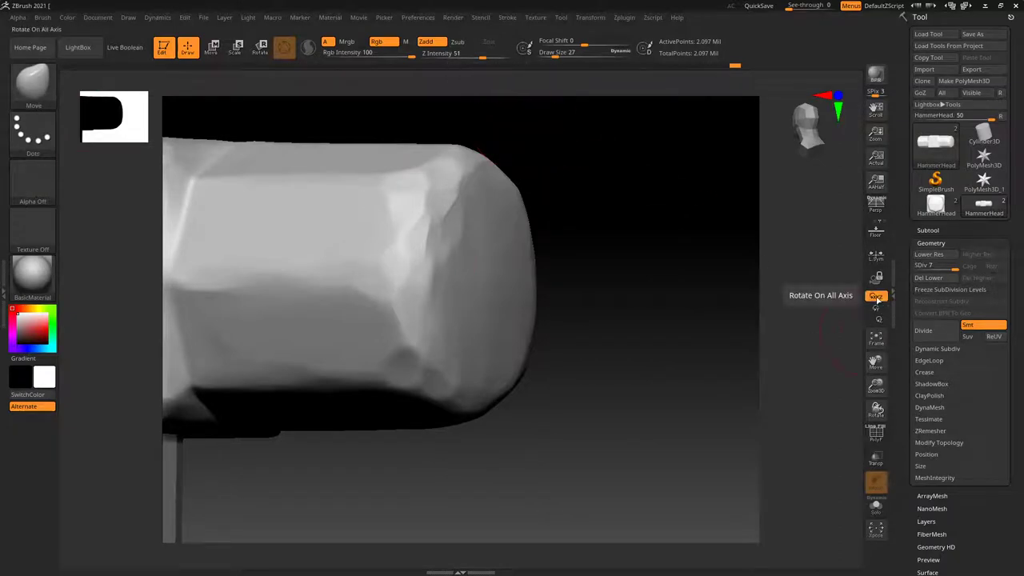
click(877, 257)
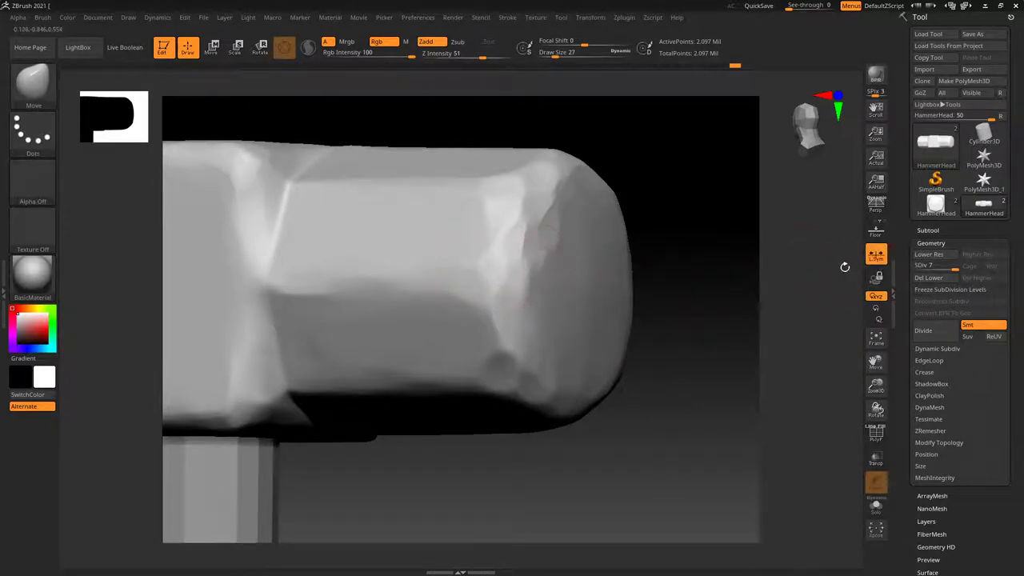
click(877, 255)
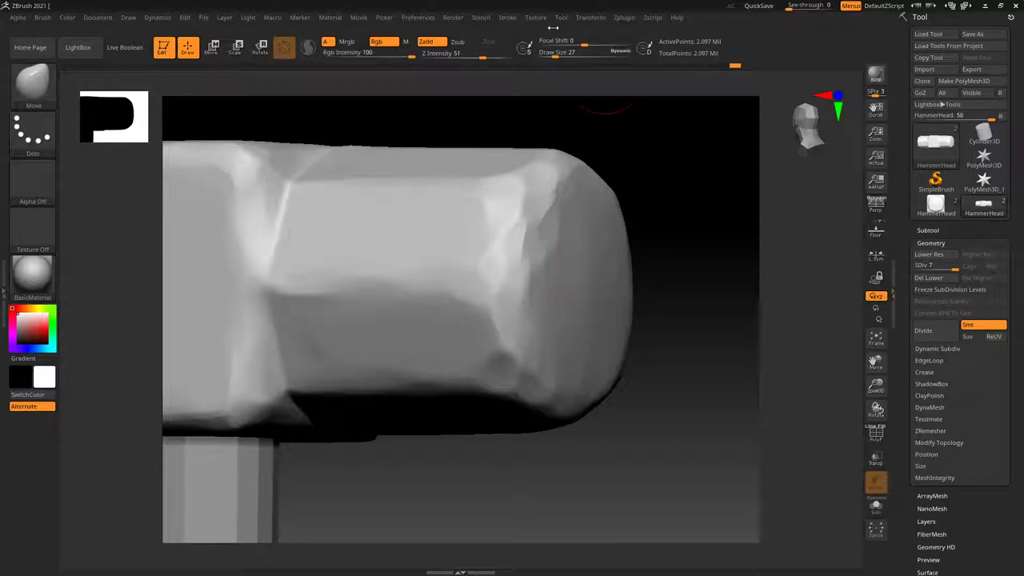
click(588, 20)
click(589, 17)
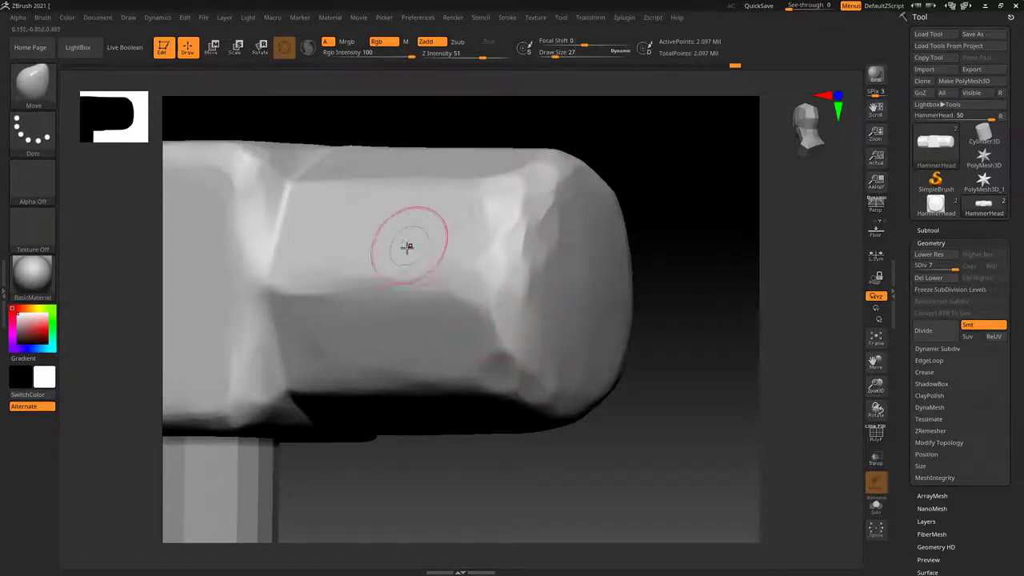
Step: Enlarge the brush to about 108 and push the hammer head's right edge outward
key(f)
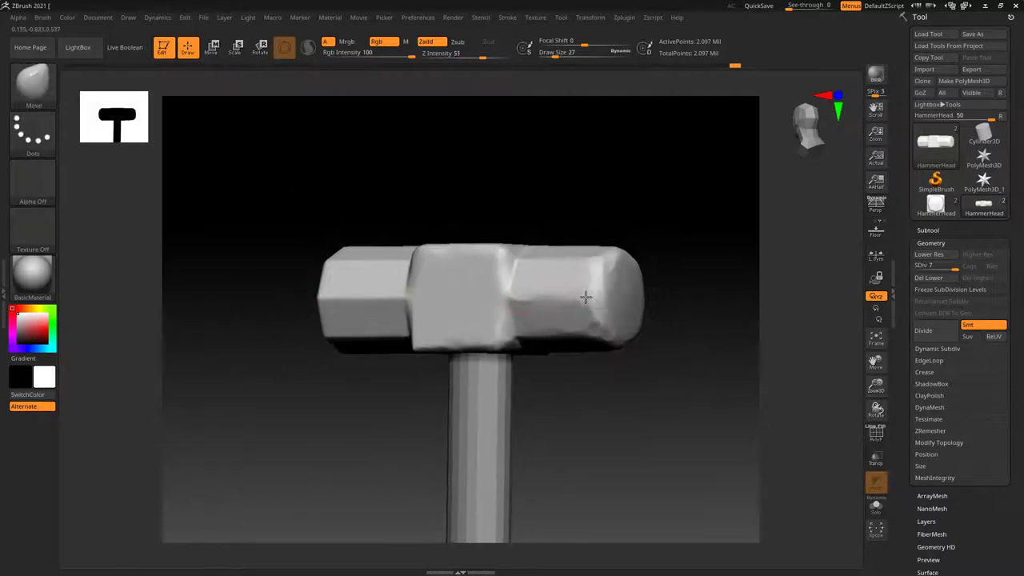
mouse_move(586, 297)
right_down()
mouse_move(517, 320)
mouse_move(533, 323)
right_up()
key(s)
drag(521, 313, 547, 314)
mouse_move(547, 315)
shift+right_down()
mouse_move(561, 220)
mouse_move(554, 264)
mouse_move(480, 308)
mouse_move(533, 284)
shift+right_up()
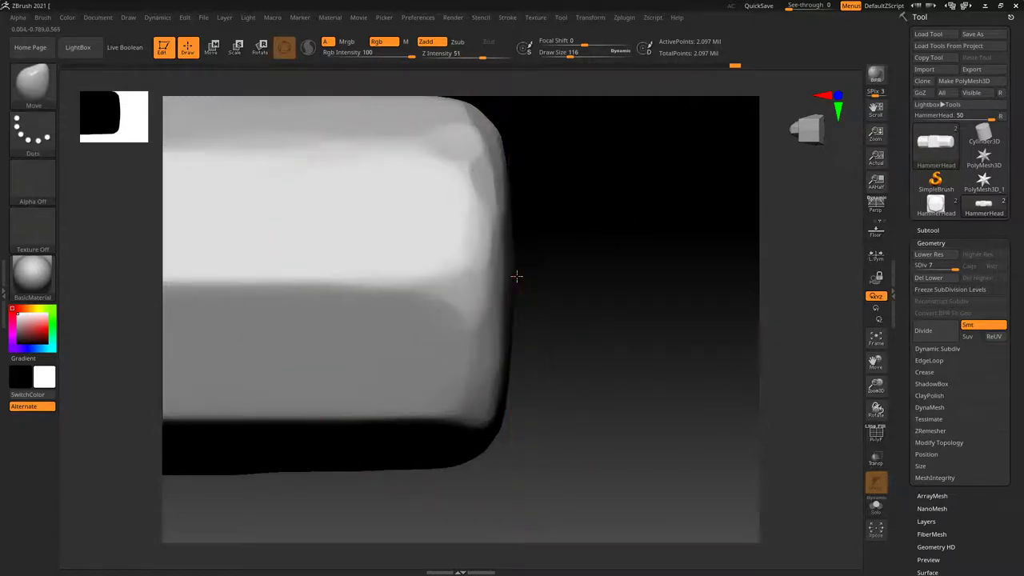
mouse_move(526, 276)
mouse_down()
mouse_move(556, 292)
mouse_move(423, 291)
mouse_up()
Step: Switch to a smaller Flatten brush and flatten the top bump and right-edge facets
drag(448, 245, 424, 241)
key(b)
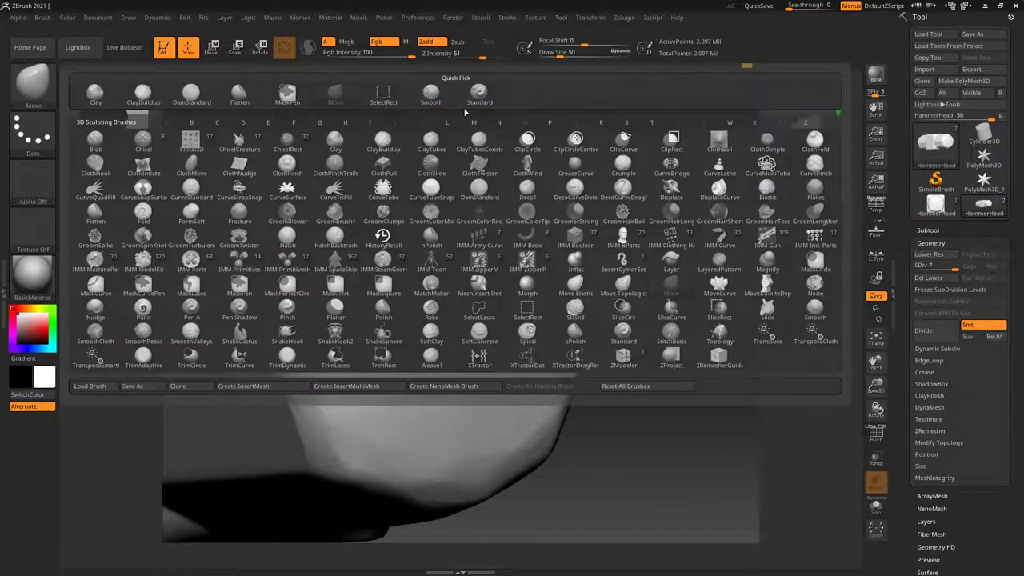
click(240, 95)
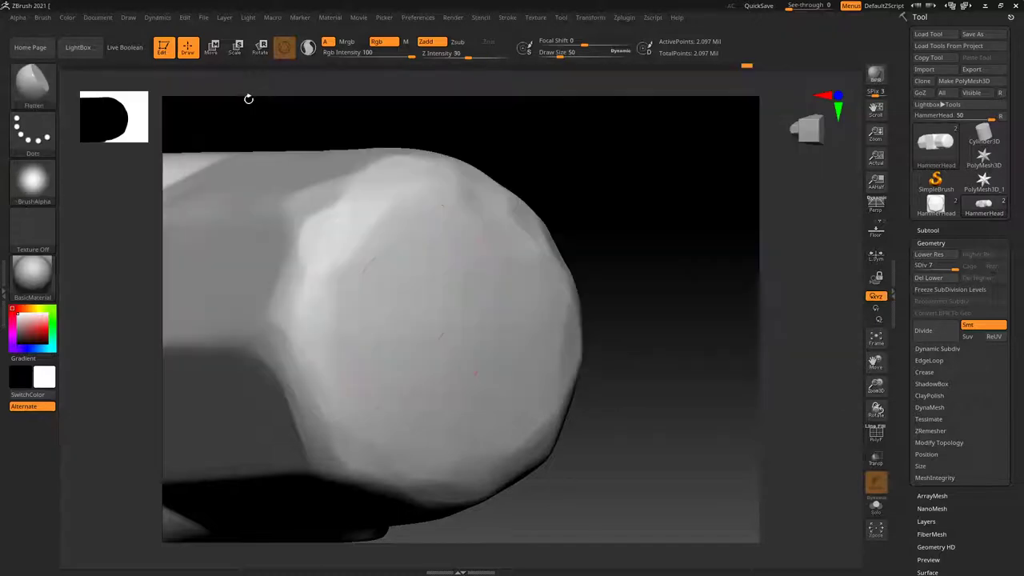
key(s)
drag(404, 277, 415, 278)
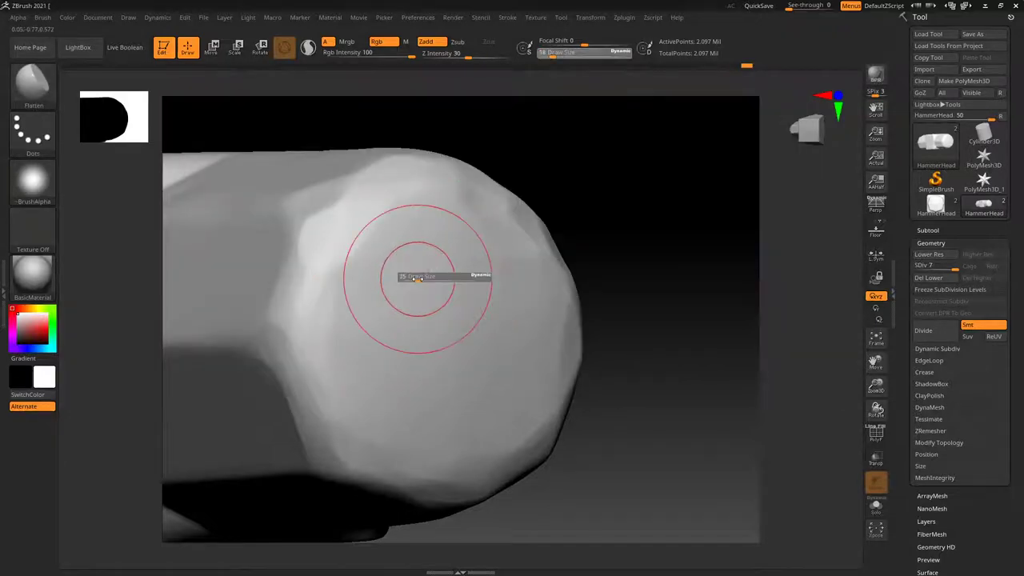
key(ctrl)
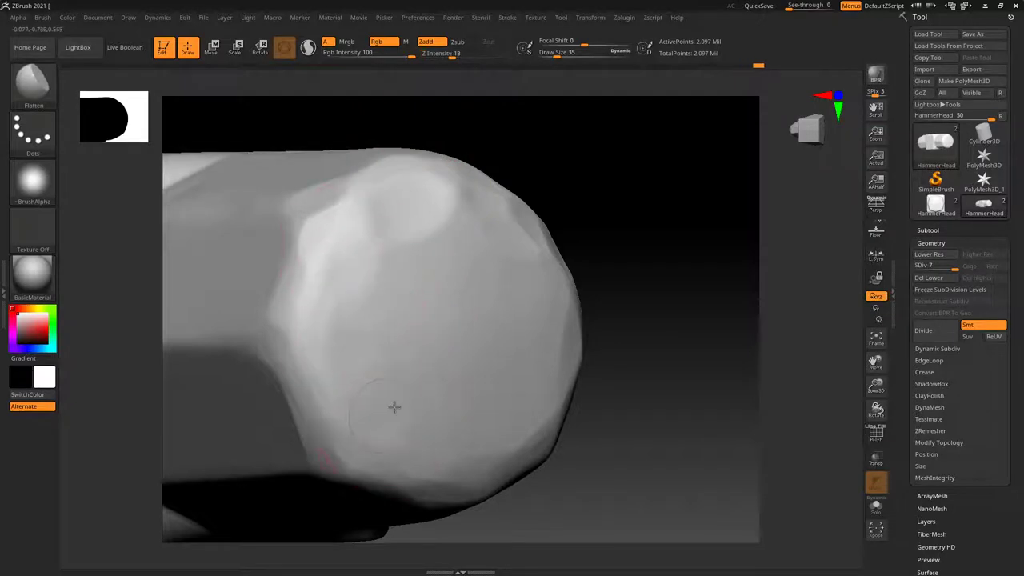
mouse_move(384, 211)
mouse_down()
mouse_move(443, 281)
mouse_move(468, 234)
mouse_up()
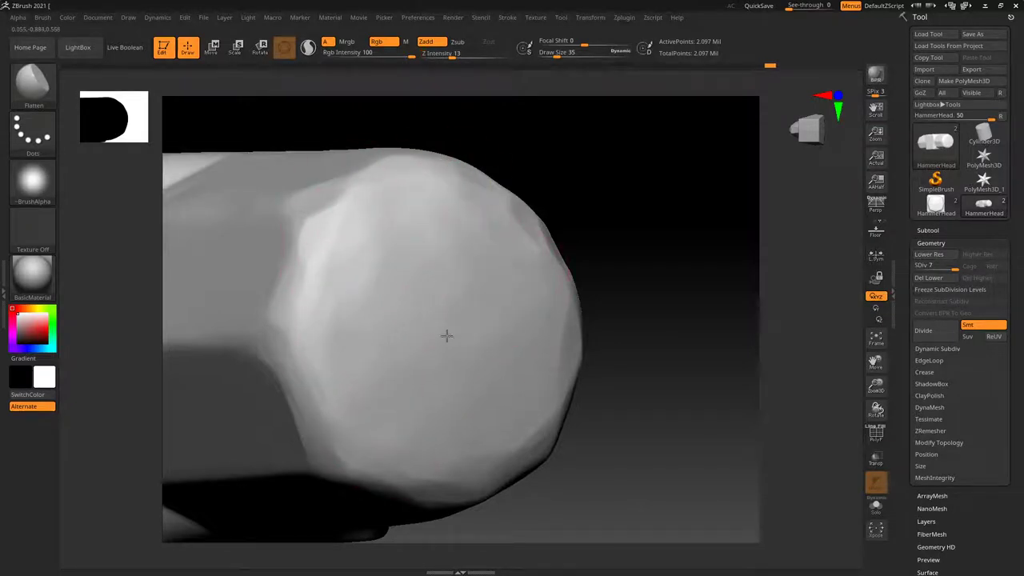
mouse_move(549, 374)
mouse_down()
mouse_move(533, 258)
mouse_move(542, 302)
mouse_up()
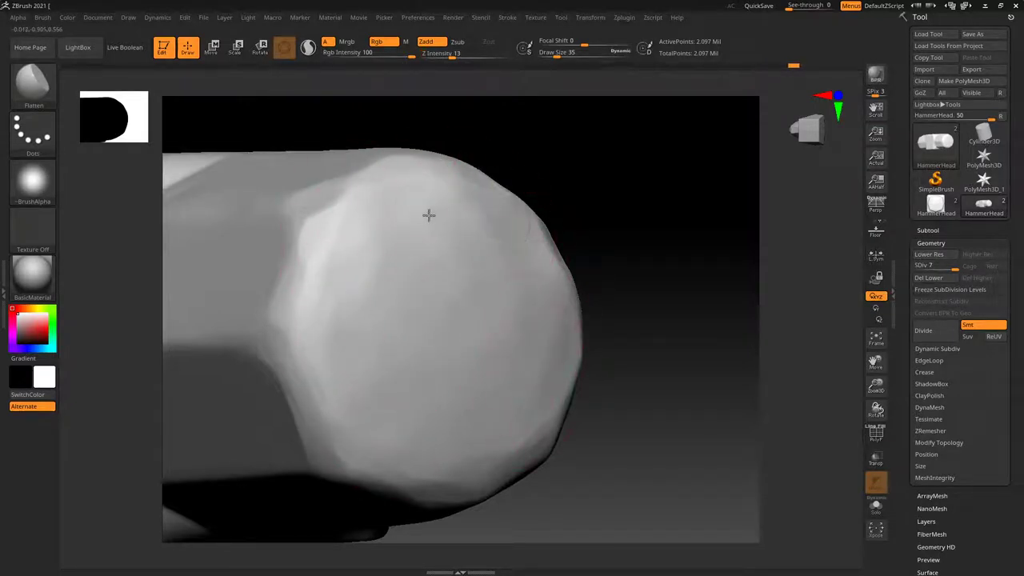
Step: Flatten and smooth the bevel at the head's right end
key(f)
drag(533, 359, 571, 434)
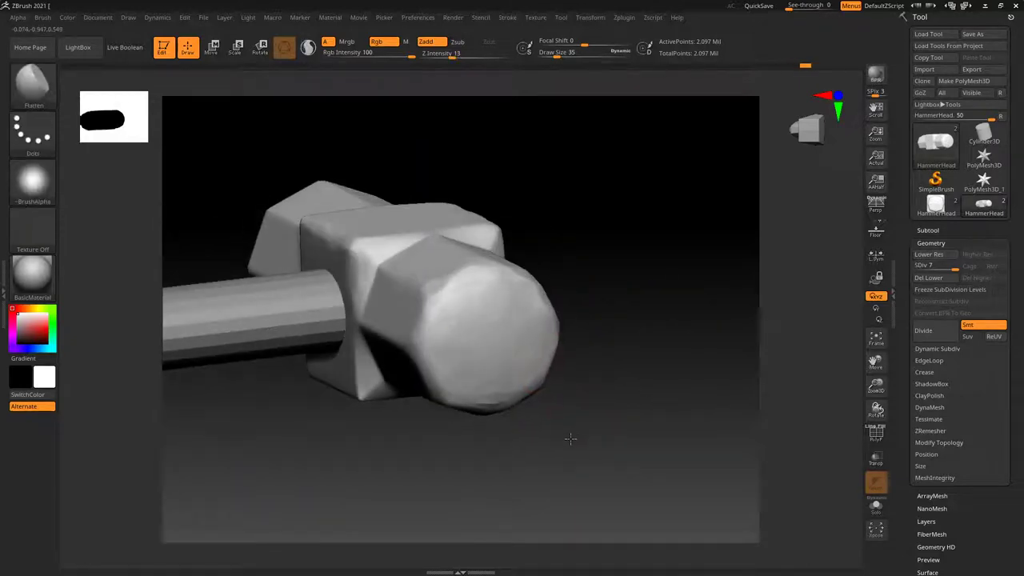
mouse_move(561, 476)
mouse_down()
mouse_move(593, 432)
mouse_move(468, 455)
mouse_move(427, 417)
mouse_move(425, 373)
mouse_move(487, 336)
mouse_move(365, 320)
mouse_move(401, 293)
mouse_move(456, 283)
mouse_up()
drag(604, 299, 519, 361)
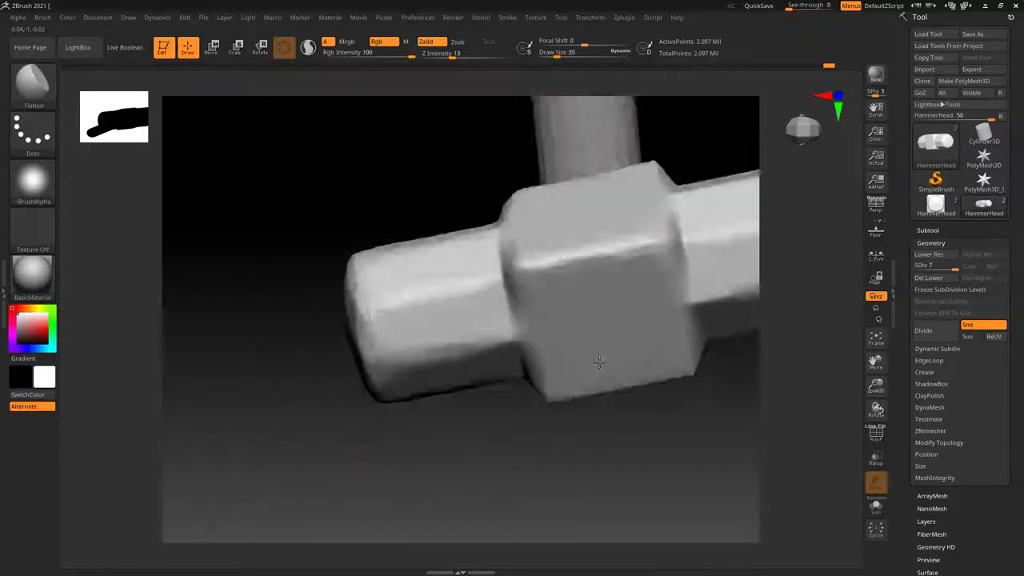
right_drag(451, 297, 430, 242)
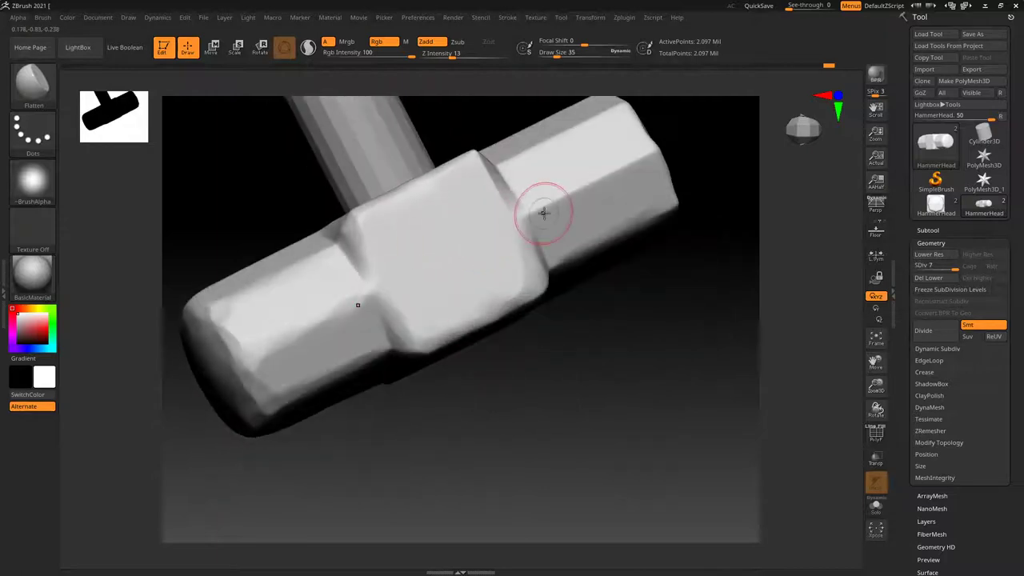
right_drag(567, 176, 539, 280)
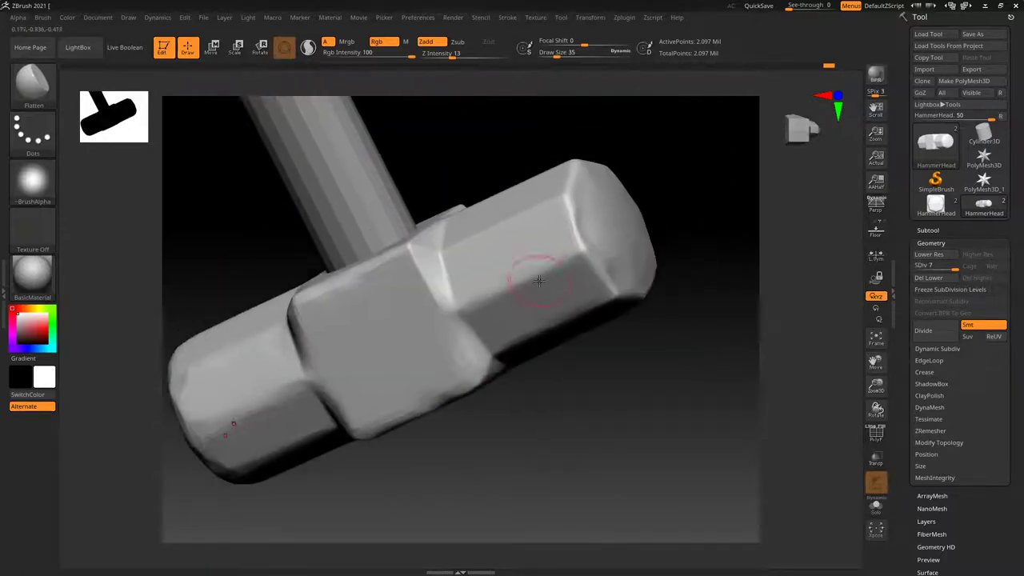
mouse_move(576, 237)
mouse_down()
mouse_move(560, 183)
mouse_move(604, 276)
mouse_move(632, 277)
mouse_up()
mouse_move(597, 235)
mouse_down()
mouse_move(565, 266)
mouse_move(606, 206)
mouse_up()
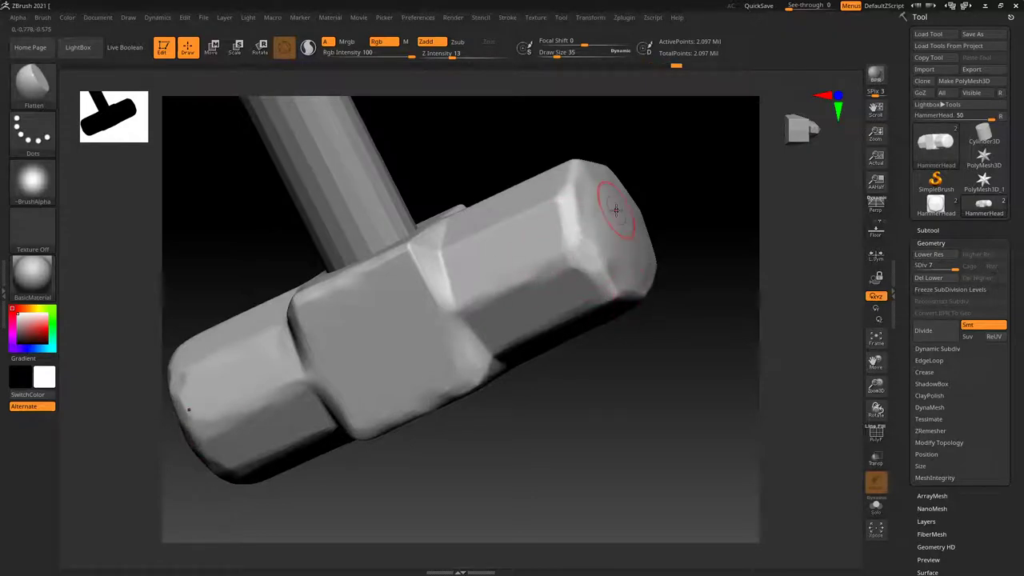
mouse_move(606, 206)
right_down()
mouse_move(592, 288)
mouse_move(537, 336)
mouse_move(507, 347)
mouse_move(604, 375)
right_up()
Step: Soften the middle and right-end bevel edges and the faceted end area
drag(579, 366, 506, 356)
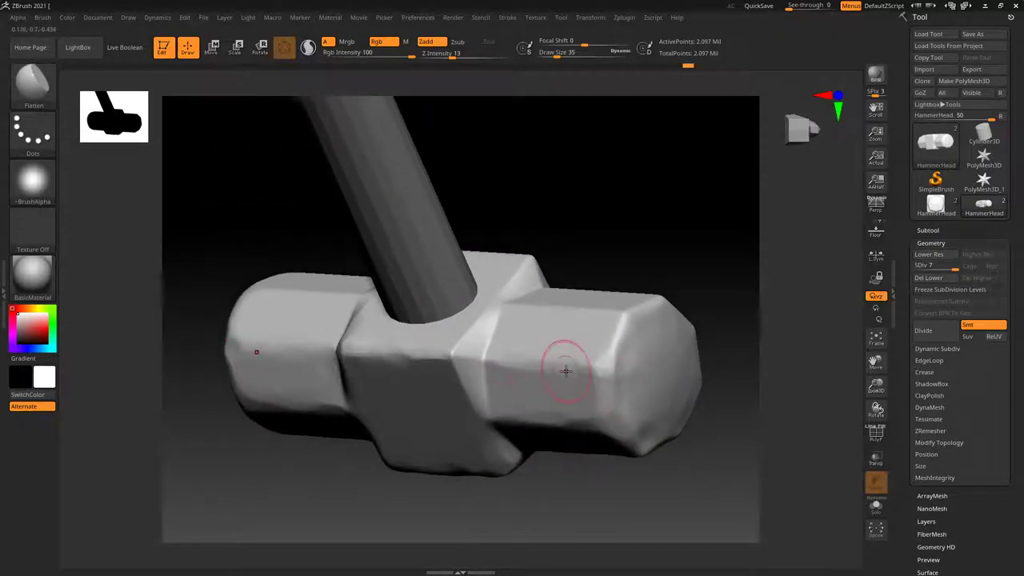
drag(612, 377, 636, 320)
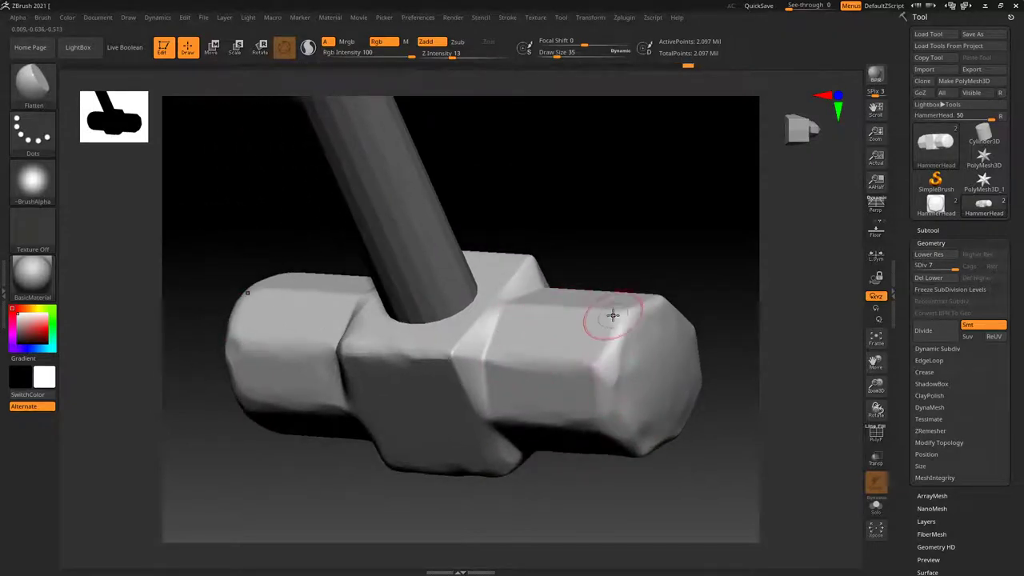
right_drag(603, 303, 613, 331)
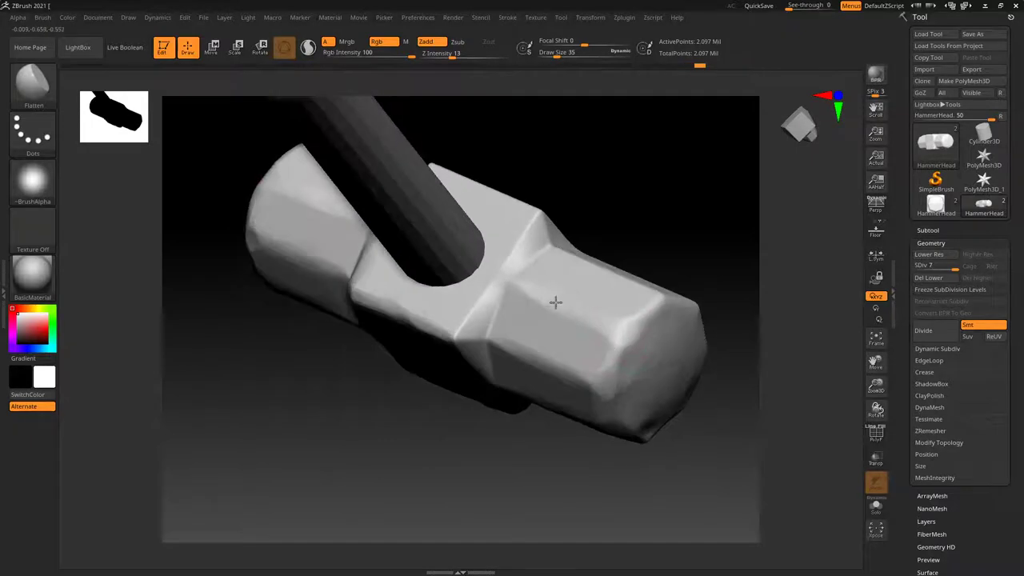
mouse_move(555, 302)
mouse_down()
mouse_move(588, 316)
mouse_move(651, 300)
mouse_up()
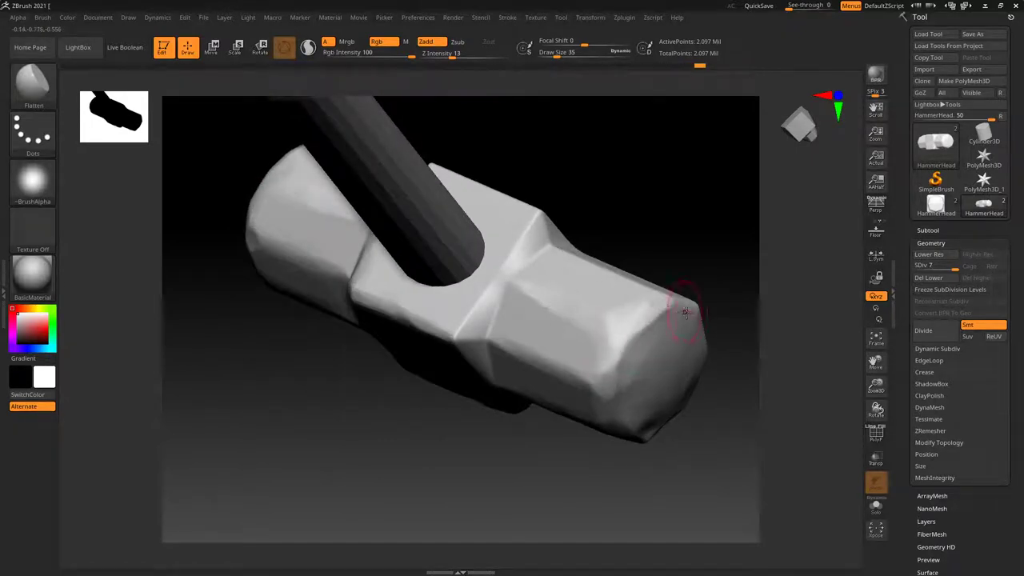
right_drag(686, 312, 586, 365)
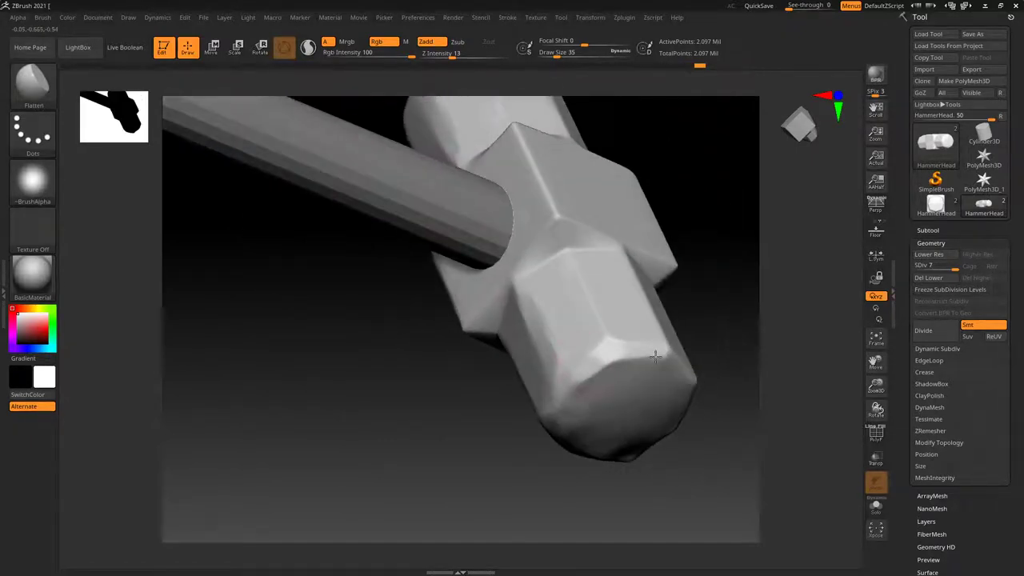
drag(654, 355, 602, 337)
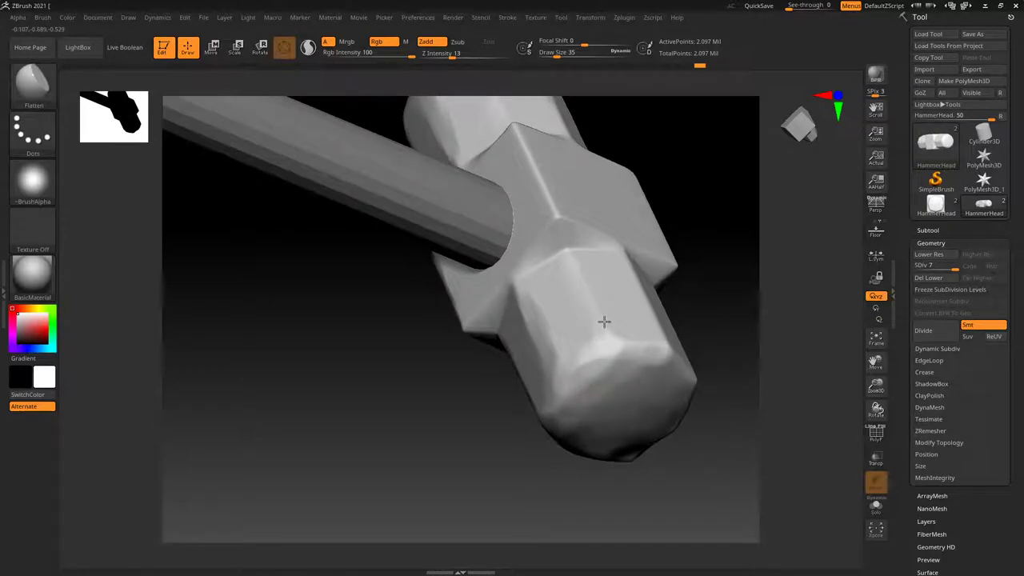
right_drag(569, 392, 589, 349)
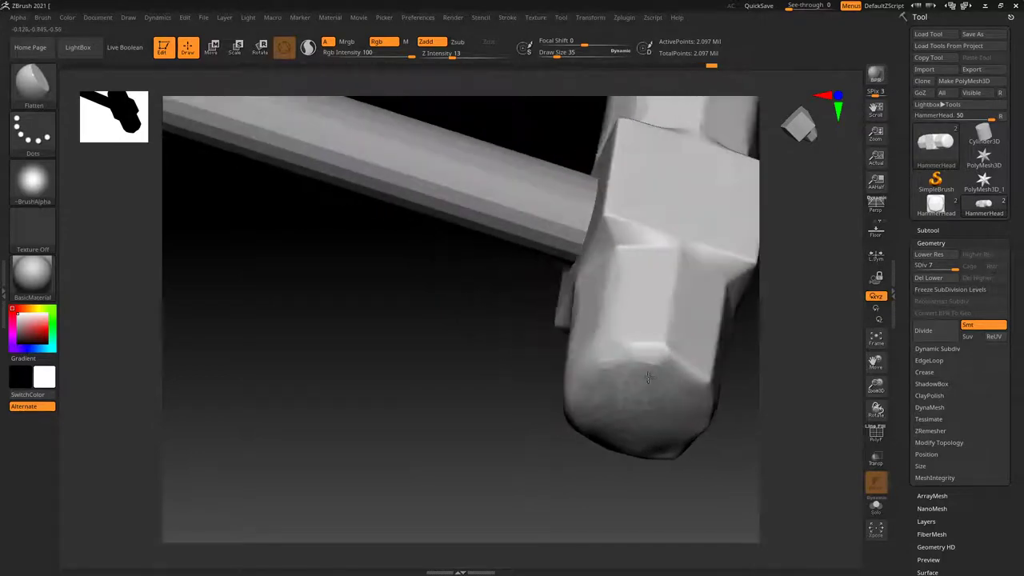
shift+drag(584, 351, 569, 362)
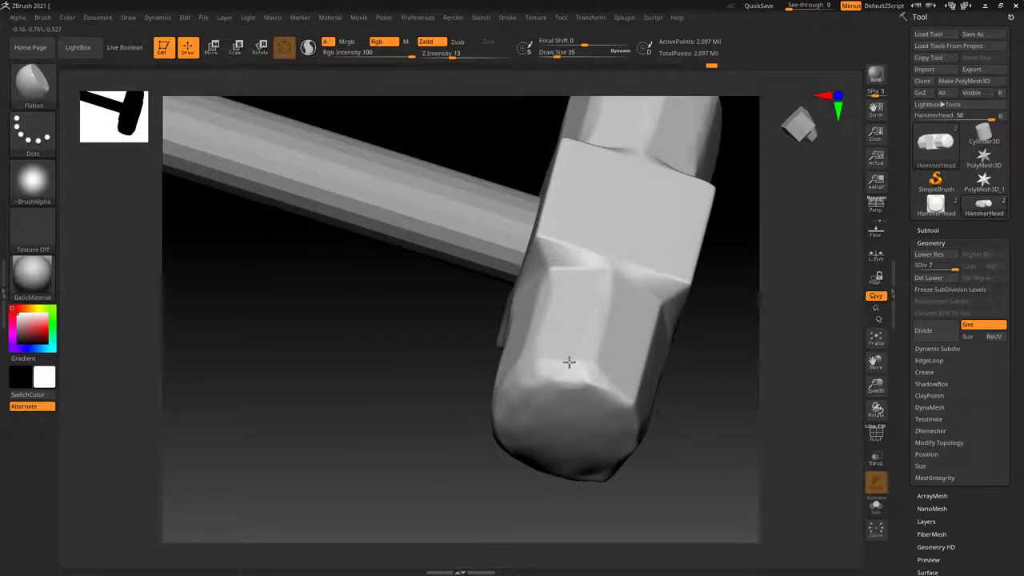
Step: Flatten the head from its tip toward the collar, including the collar crease
mouse_move(599, 389)
right_down()
mouse_move(647, 419)
mouse_move(544, 442)
right_up()
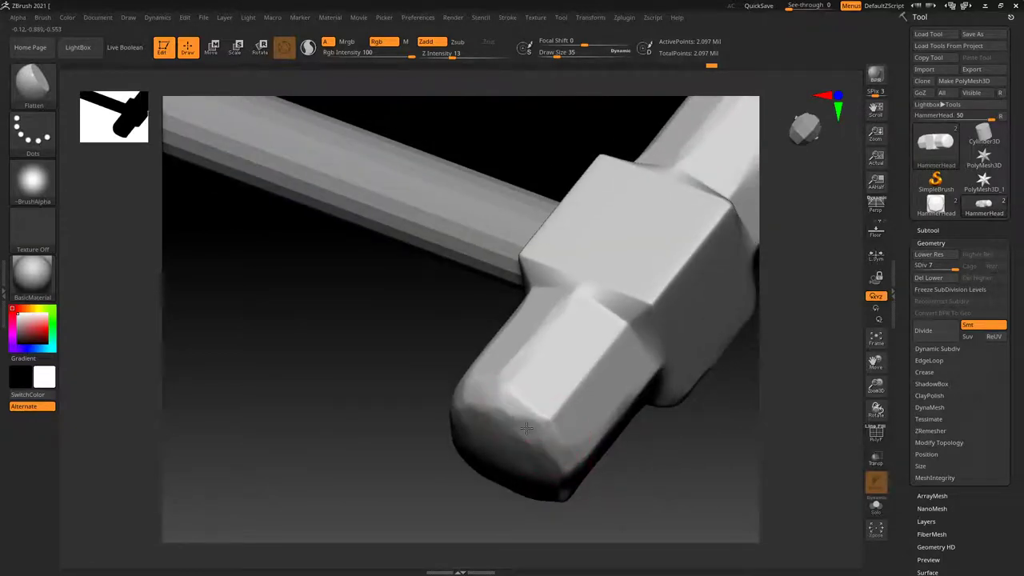
shift+drag(550, 422, 610, 341)
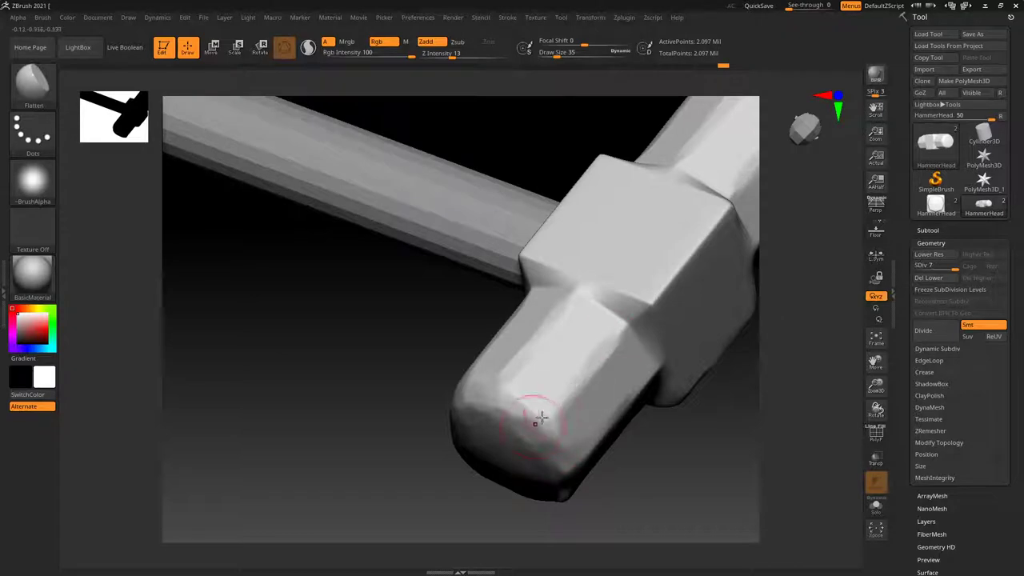
shift+drag(541, 418, 606, 354)
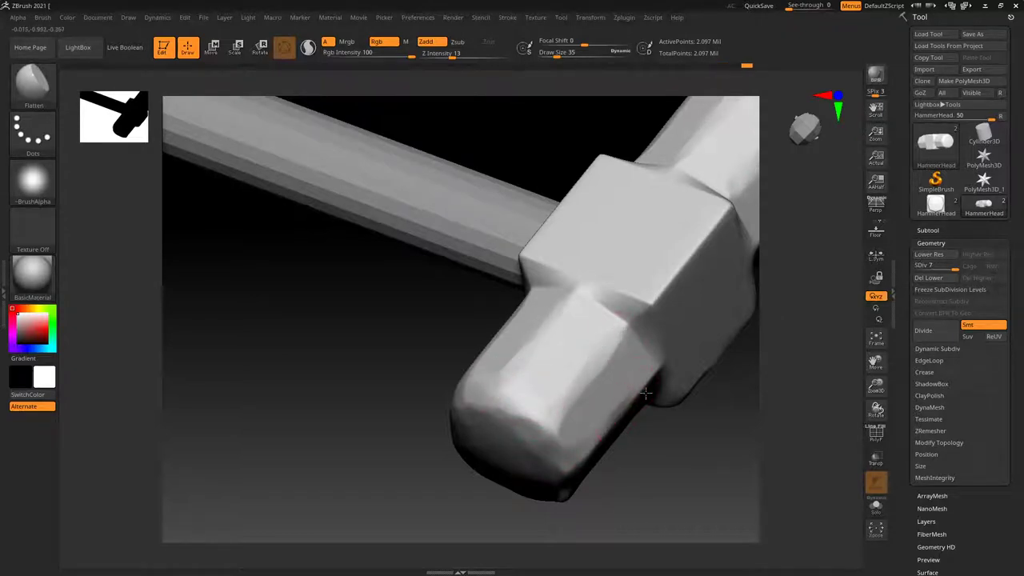
mouse_move(631, 373)
right_down()
mouse_move(638, 355)
mouse_move(530, 338)
right_up()
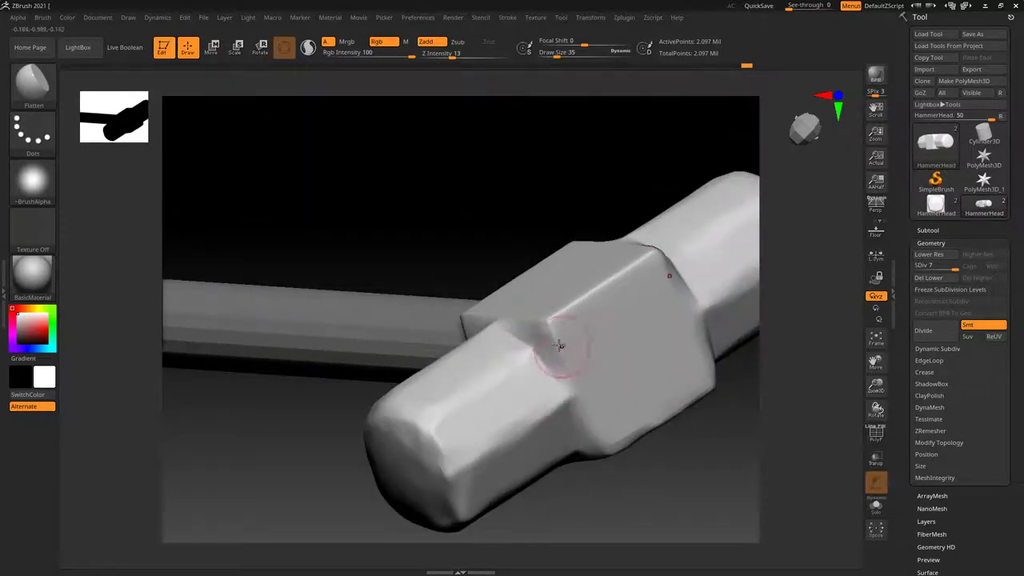
mouse_move(568, 358)
shift+mouse_down()
mouse_move(540, 316)
mouse_move(632, 280)
shift+mouse_up()
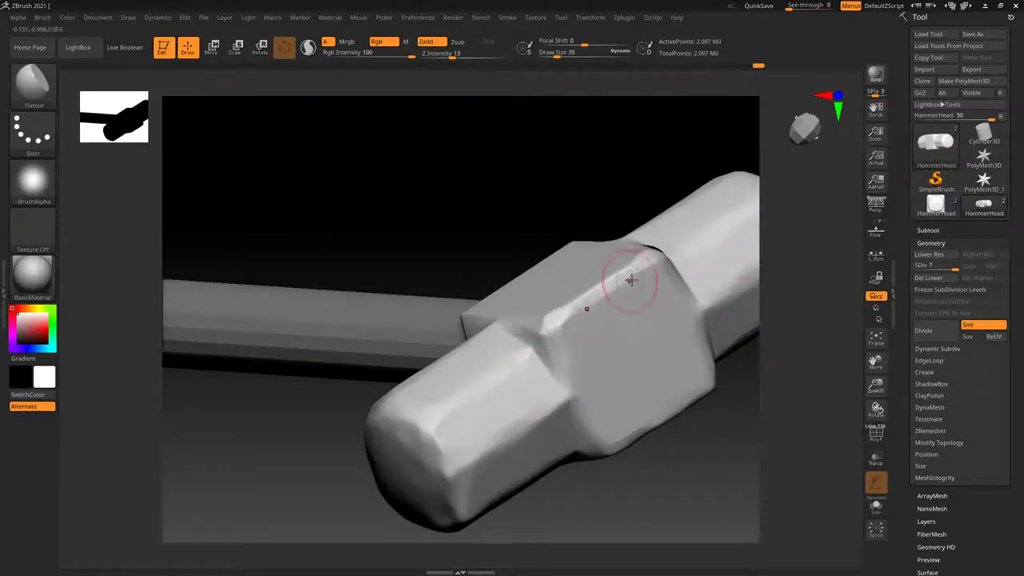
Step: Flatten the surface where the handle meets the head, then zoom in close
right_drag(640, 301, 651, 293)
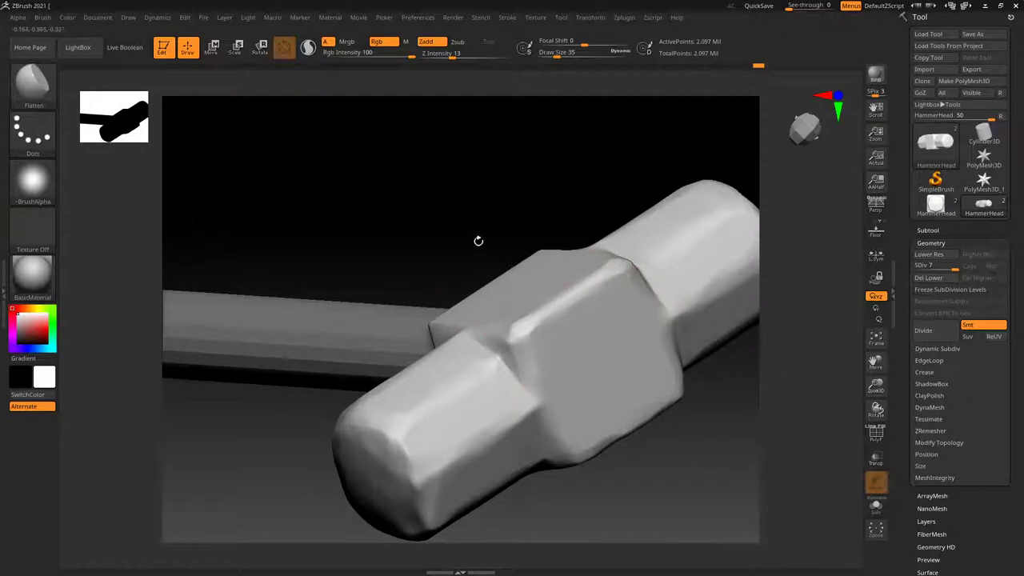
right_drag(524, 308, 525, 302)
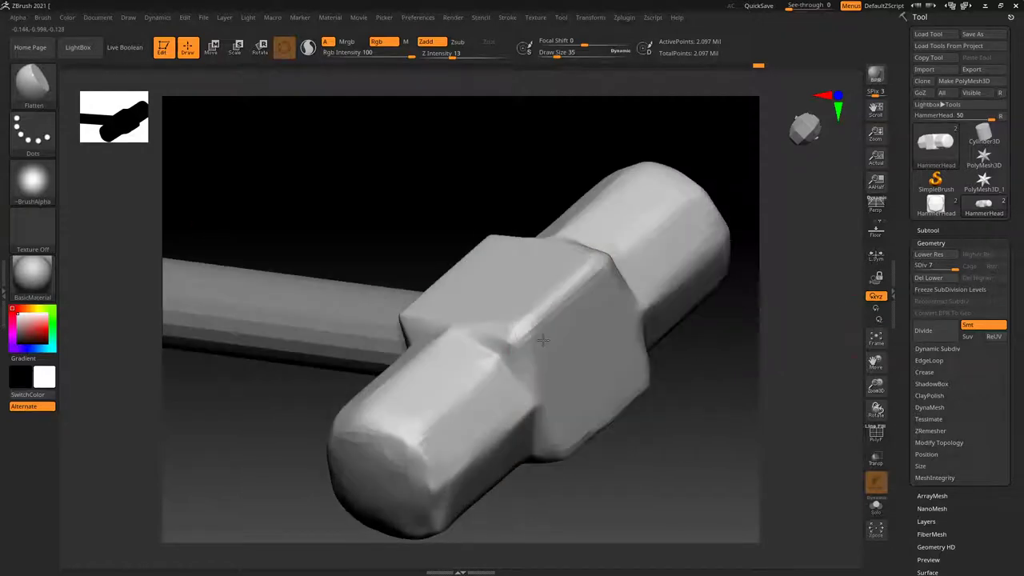
mouse_move(480, 370)
right_down()
mouse_move(560, 343)
mouse_move(470, 325)
right_up()
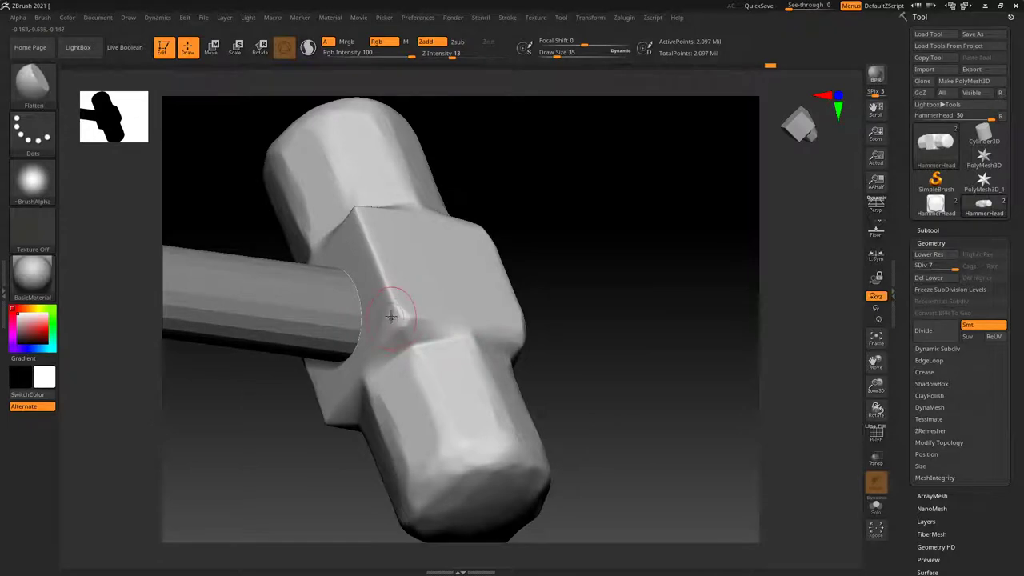
mouse_move(391, 317)
mouse_down()
mouse_move(375, 268)
mouse_move(397, 317)
mouse_up()
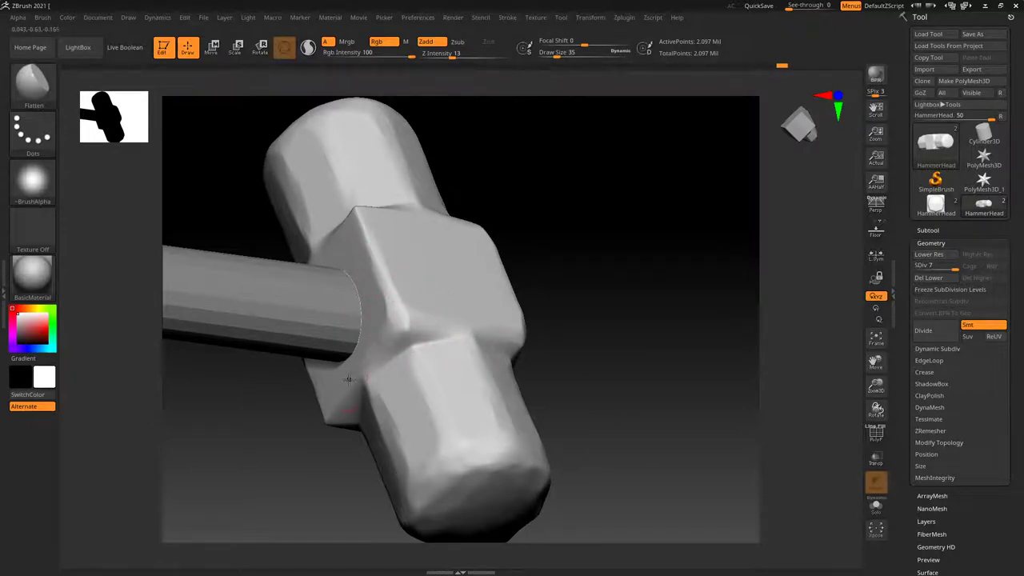
mouse_move(348, 380)
right_down()
mouse_move(353, 368)
mouse_move(467, 341)
mouse_move(418, 300)
mouse_move(592, 248)
right_up()
Step: Drop the mesh to SDiv 1, then return to the highest subdivision level
drag(952, 268, 916, 269)
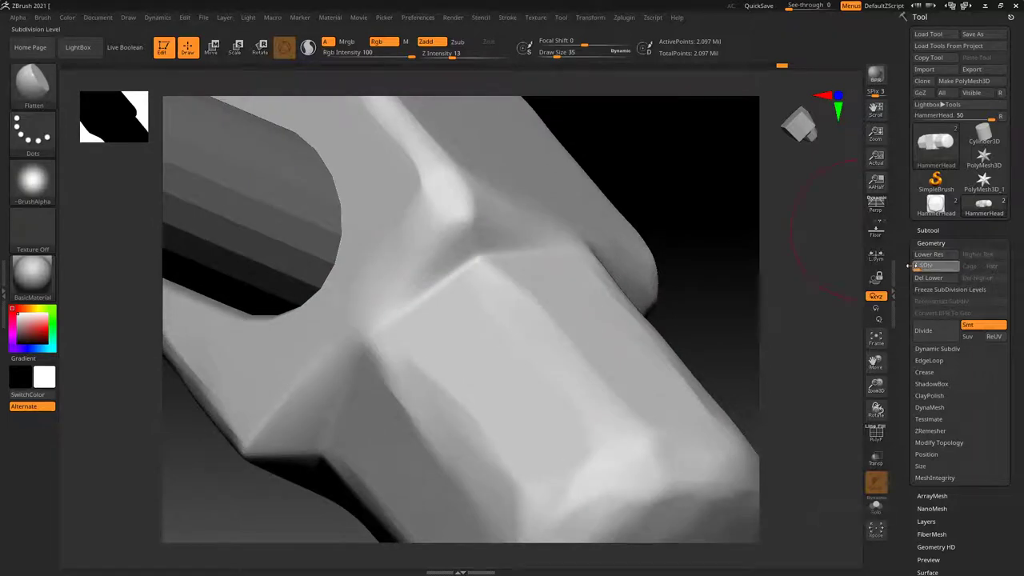
mouse_move(434, 229)
right_down()
mouse_move(563, 283)
mouse_move(566, 331)
mouse_move(561, 297)
mouse_move(469, 339)
mouse_move(430, 384)
mouse_move(814, 339)
right_up()
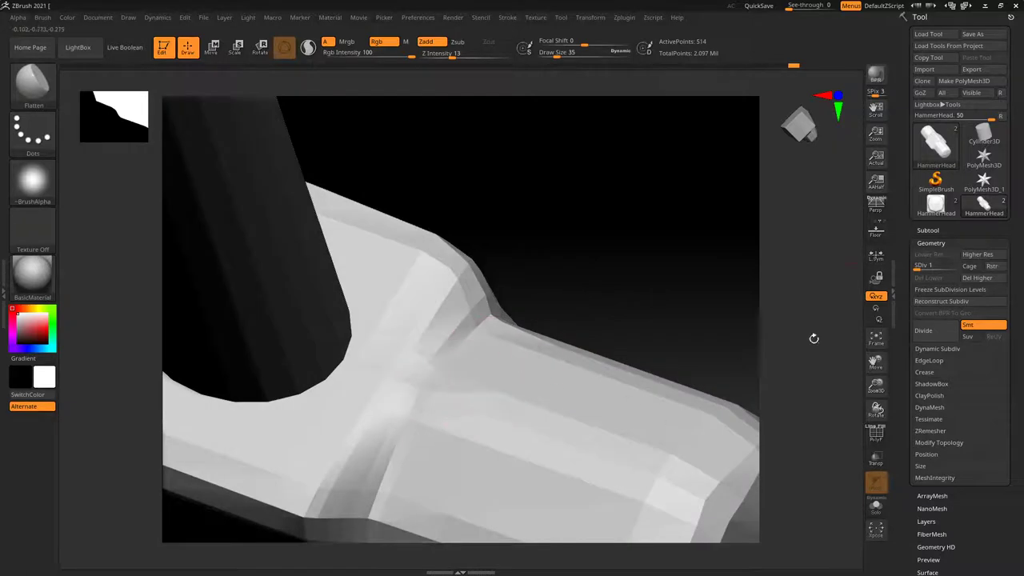
key(d)
key(d)
key(d)
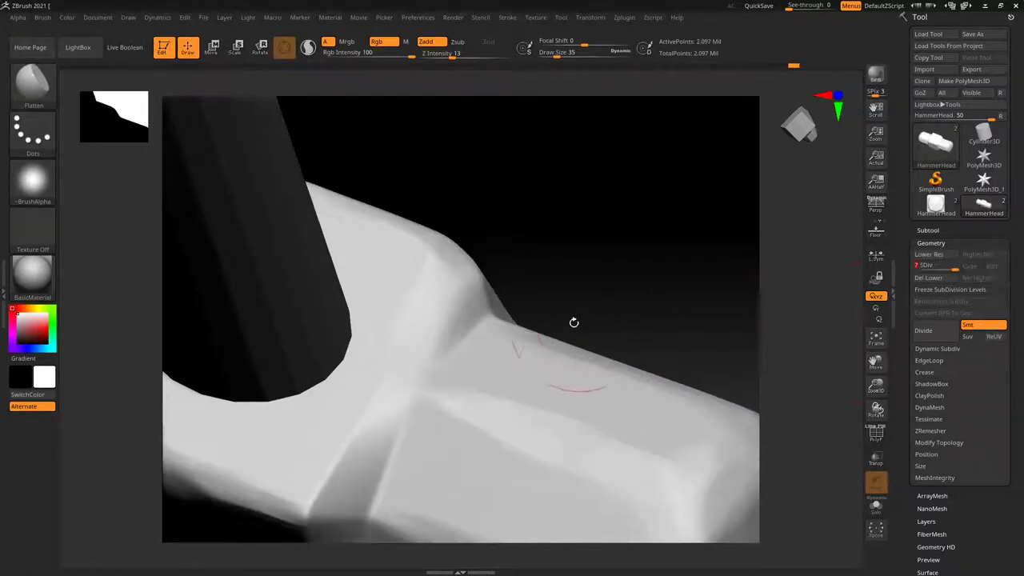
Step: Smooth the sharp bevel edges at the block's corner and along its left edge
right_drag(572, 322, 504, 265)
mouse_move(393, 293)
right_down()
mouse_move(331, 417)
mouse_move(455, 332)
mouse_move(485, 293)
right_up()
shift+drag(488, 264, 504, 344)
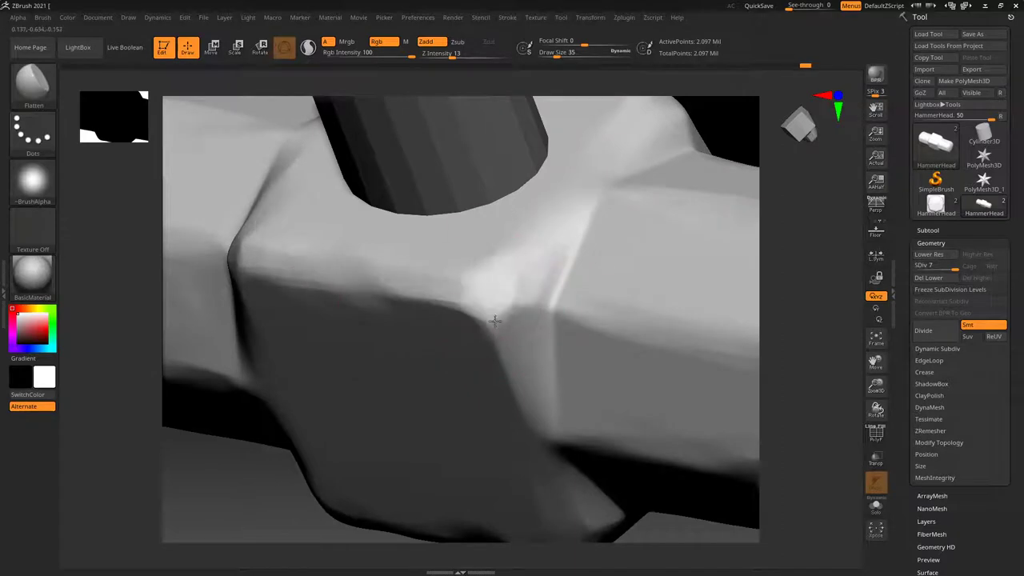
shift+drag(444, 275, 304, 284)
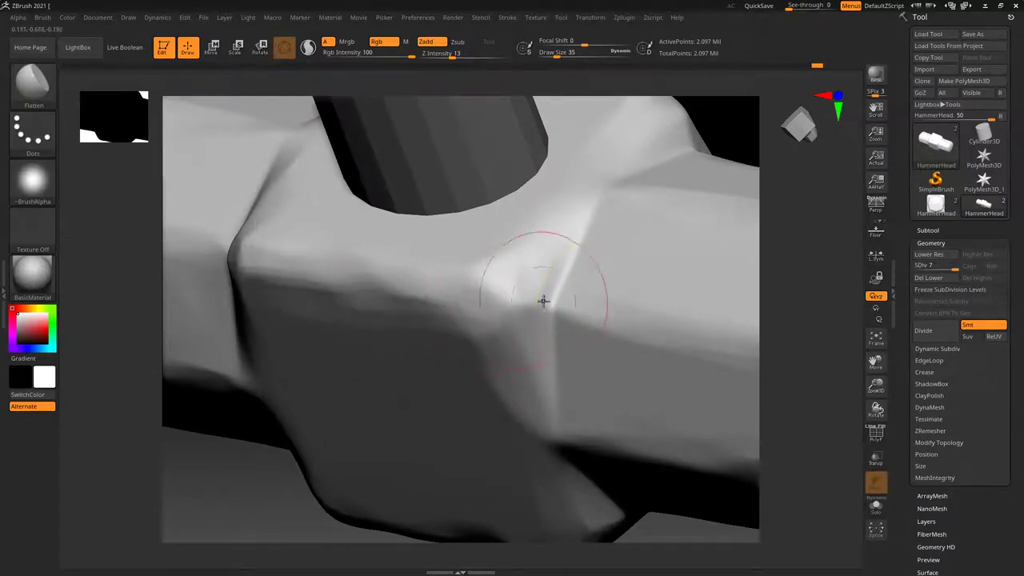
mouse_move(542, 297)
alt+right_down()
mouse_move(498, 304)
mouse_move(592, 276)
mouse_move(578, 254)
mouse_move(464, 304)
mouse_move(464, 332)
alt+right_up()
mouse_move(434, 393)
alt+right_down()
mouse_move(421, 397)
mouse_move(432, 275)
mouse_move(517, 384)
mouse_move(536, 330)
mouse_move(528, 355)
mouse_move(526, 280)
alt+right_up()
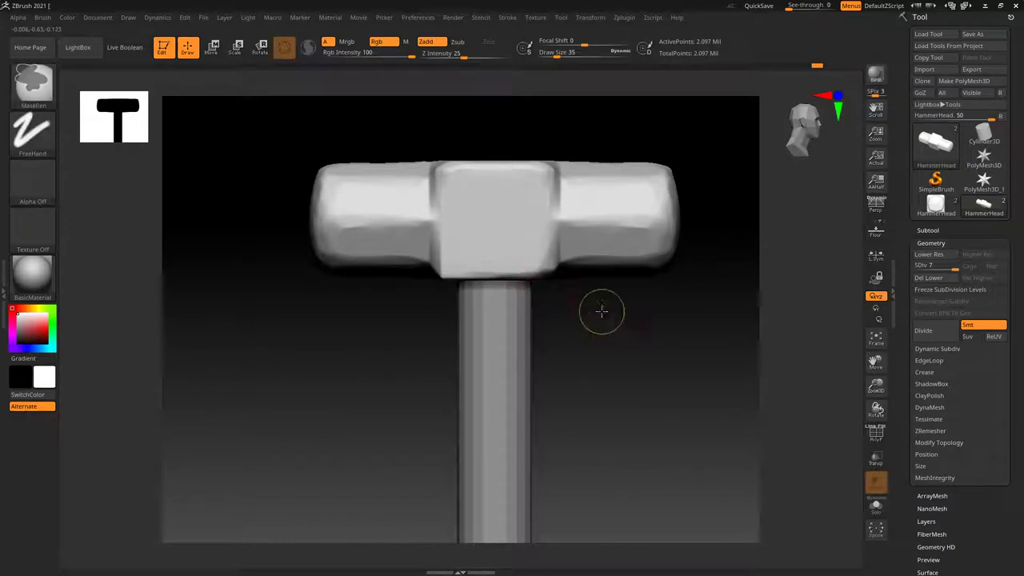
Step: Flatten the lower and top edges of the hammer's central block
mouse_move(600, 309)
alt+right_down()
mouse_move(562, 309)
mouse_move(520, 379)
mouse_move(488, 304)
mouse_move(489, 270)
alt+right_up()
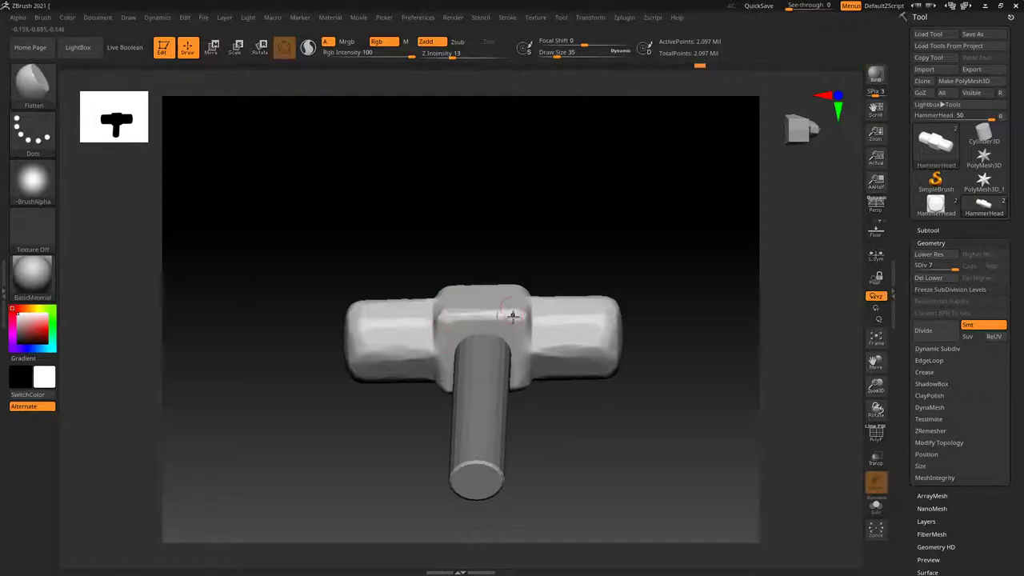
mouse_move(512, 314)
right_down()
mouse_move(427, 373)
mouse_move(442, 456)
right_up()
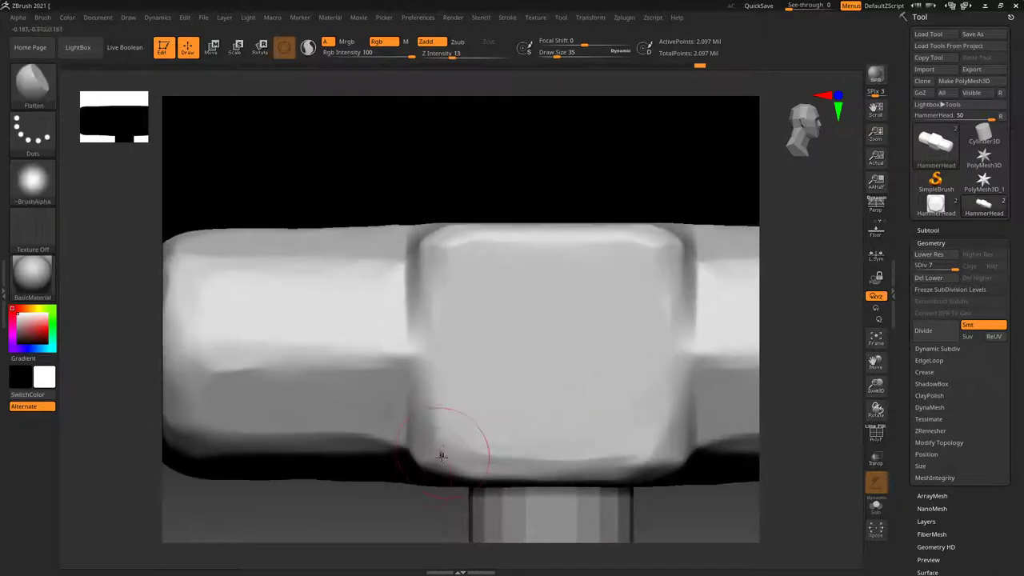
drag(442, 456, 583, 448)
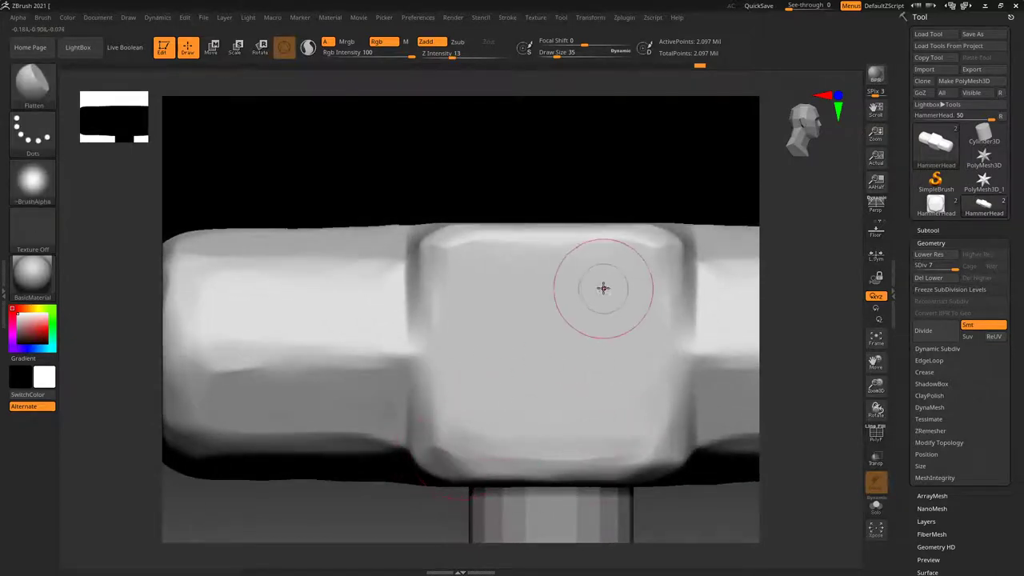
mouse_move(466, 265)
mouse_down()
mouse_move(489, 245)
mouse_move(466, 257)
mouse_move(524, 271)
mouse_up()
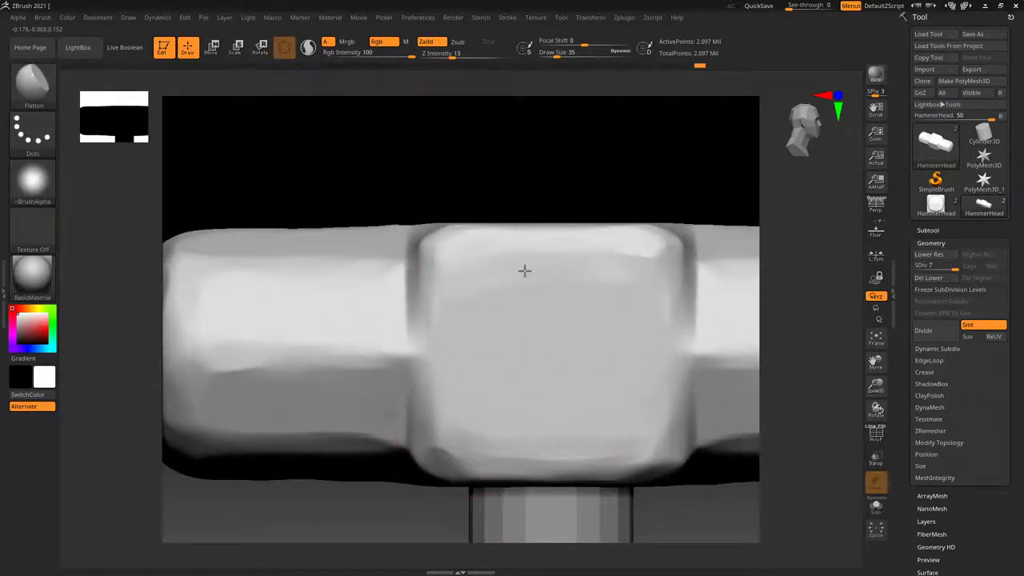
Step: Reduce the brush Draw Size to 16 and turn the hammer back front-on
key(s)
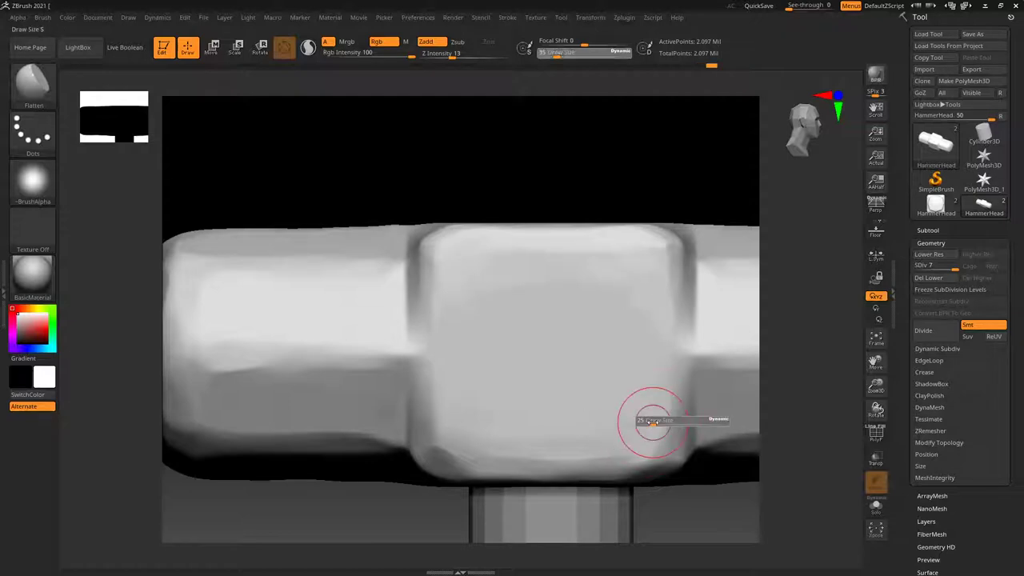
drag(645, 428, 669, 337)
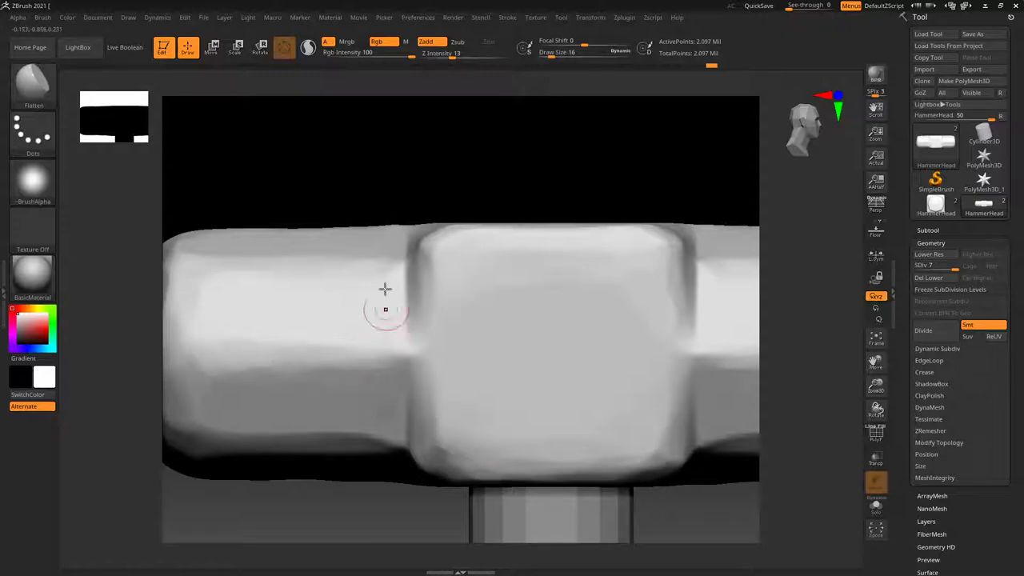
mouse_move(385, 288)
right_down()
mouse_move(525, 299)
mouse_move(525, 361)
mouse_move(491, 361)
right_up()
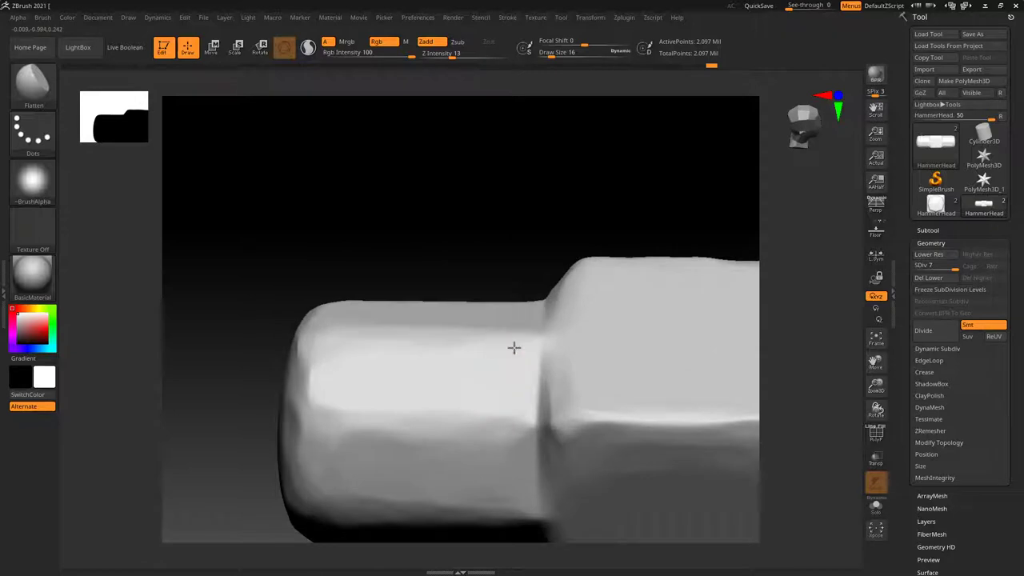
mouse_move(581, 325)
right_down()
mouse_move(595, 357)
mouse_move(542, 345)
mouse_move(491, 297)
mouse_move(492, 377)
right_up()
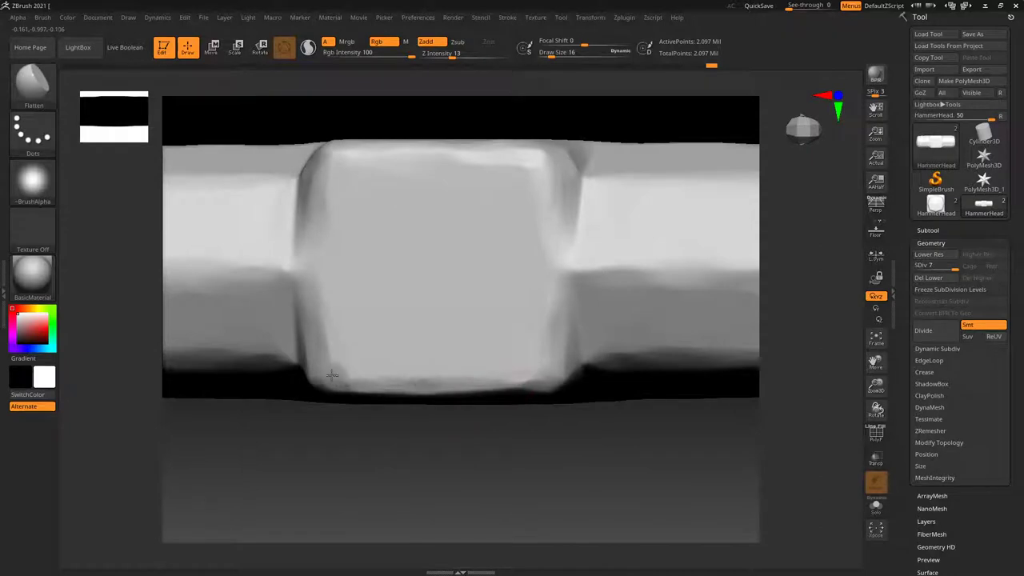
mouse_move(332, 375)
right_down()
mouse_move(409, 355)
mouse_move(446, 414)
mouse_move(487, 435)
mouse_move(470, 344)
right_up()
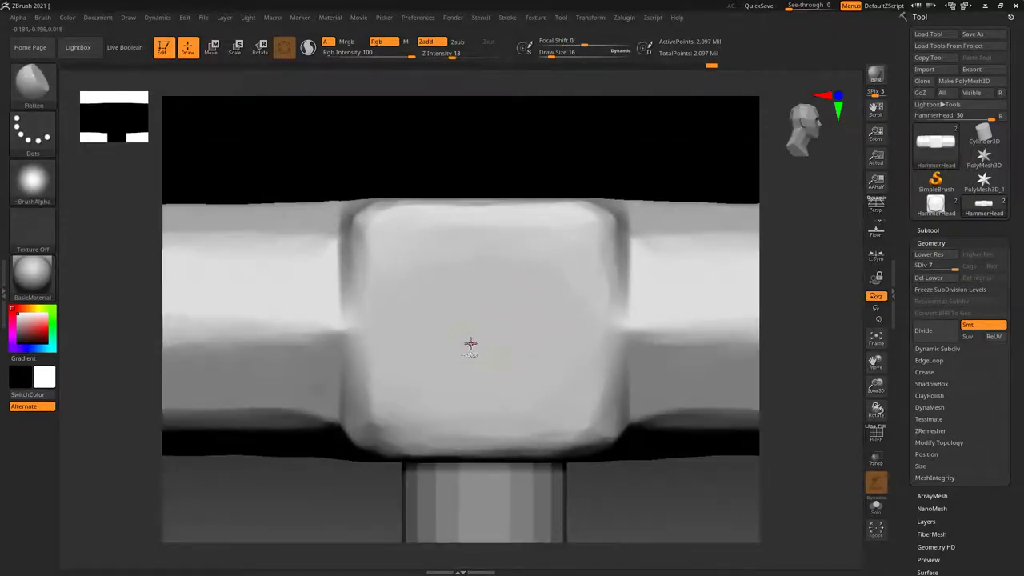
Step: Switch to the Standard brush with Spray stroke and the speckled Alpha 04
click(32, 80)
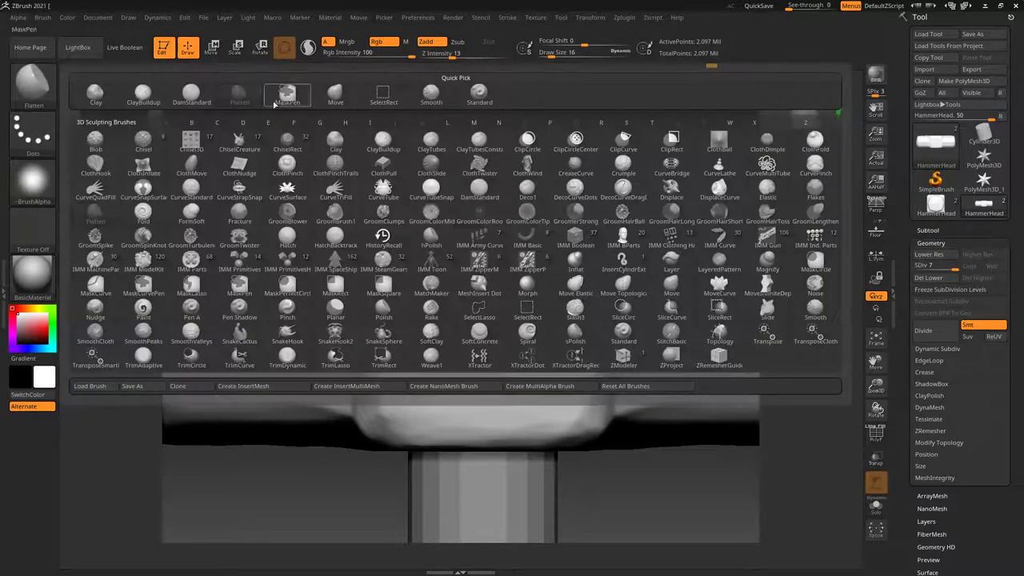
click(478, 96)
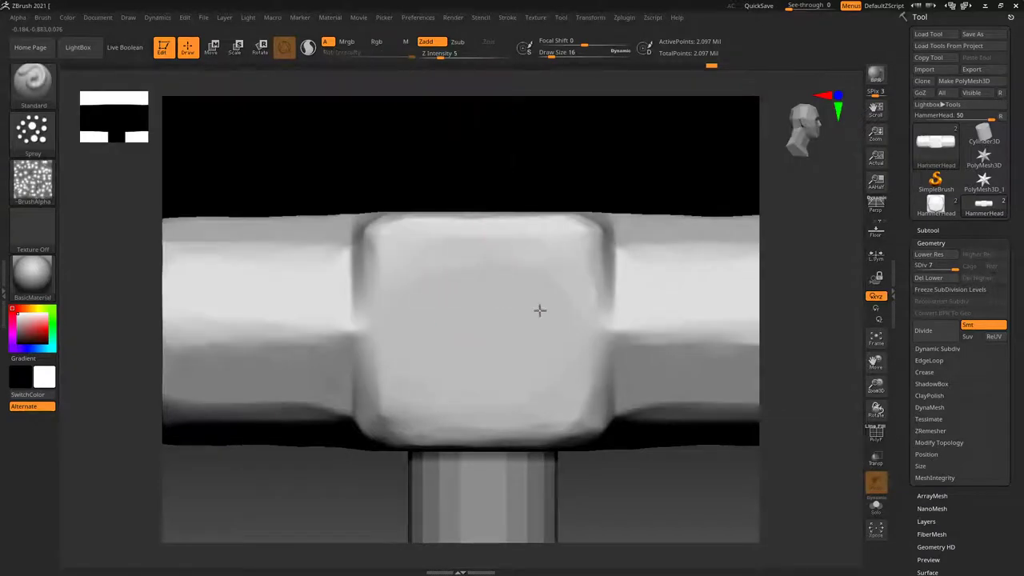
mouse_move(487, 376)
right_down()
mouse_move(536, 302)
mouse_move(560, 288)
right_up()
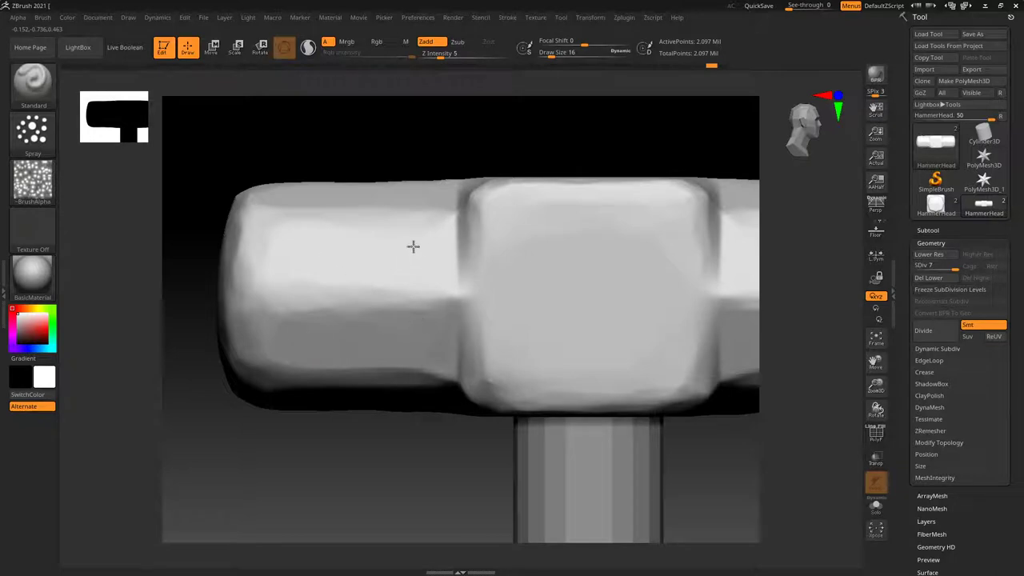
alt+right_drag(537, 322, 406, 321)
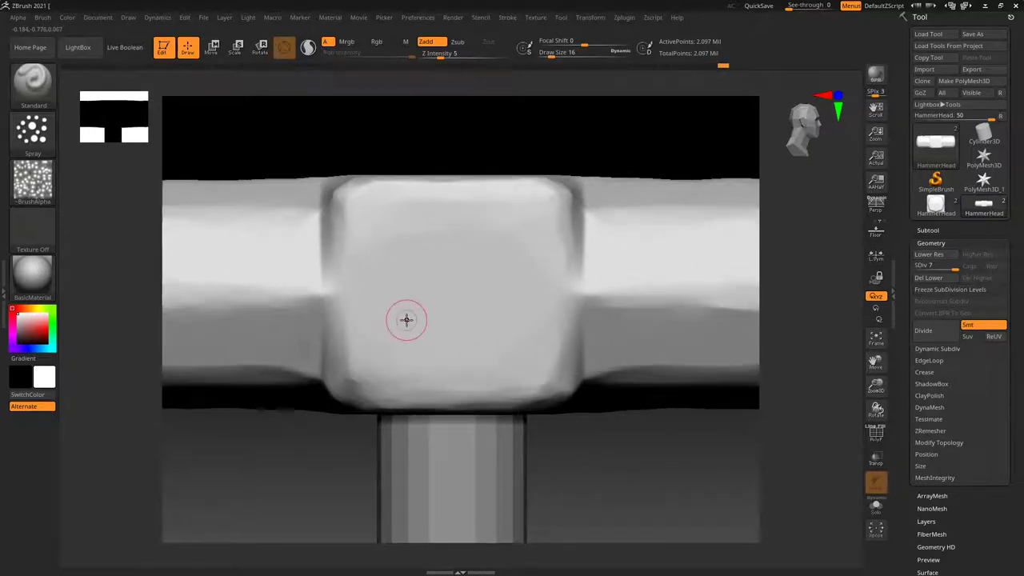
click(31, 132)
click(26, 138)
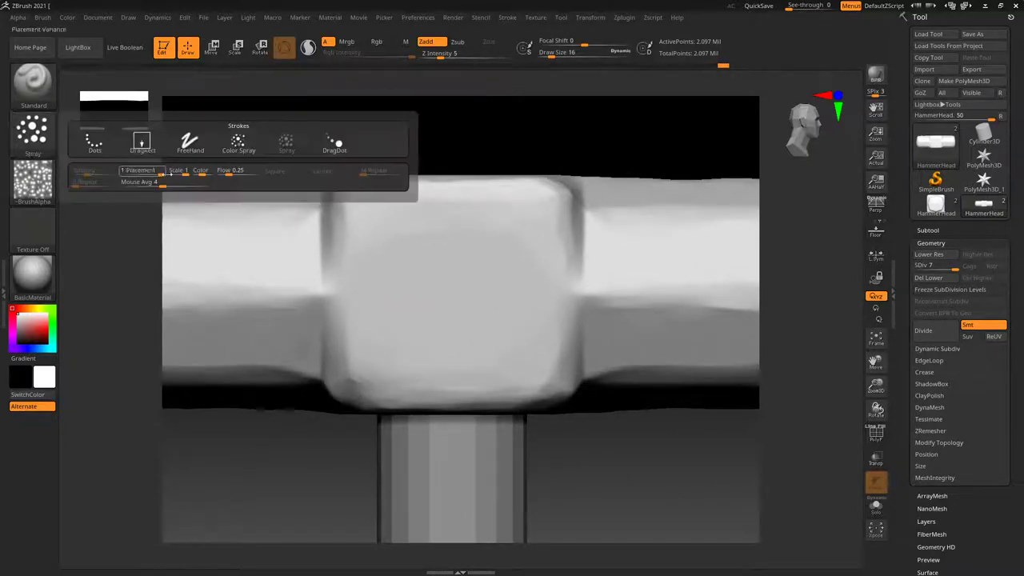
click(32, 80)
click(35, 186)
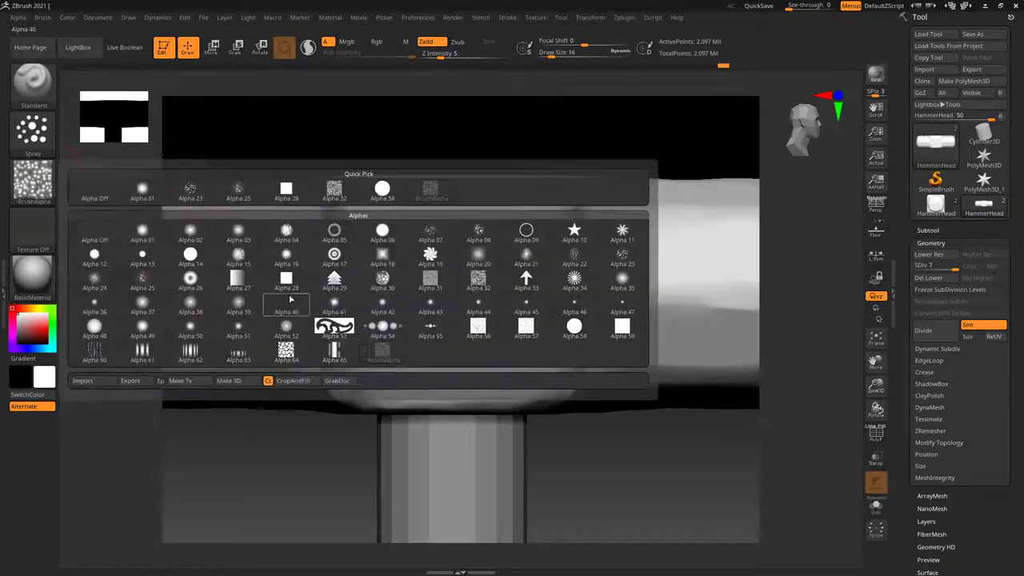
mouse_move(287, 257)
click(288, 233)
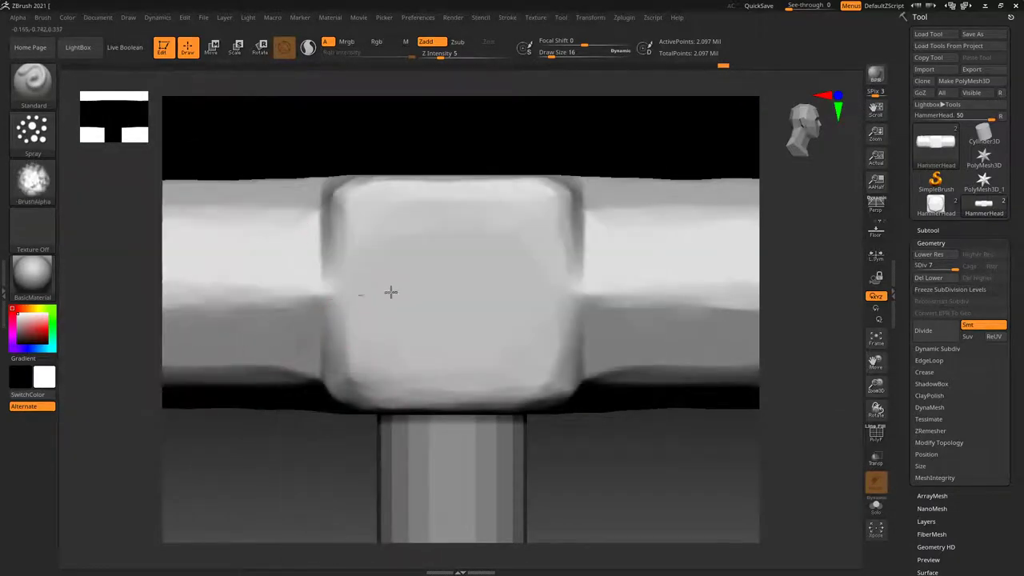
Step: Set Draw Size 29 and Z Intensity 12, then spray rough texture across the head
key(s)
mouse_move(448, 301)
mouse_down()
mouse_move(480, 301)
mouse_move(422, 302)
mouse_up()
key(s)
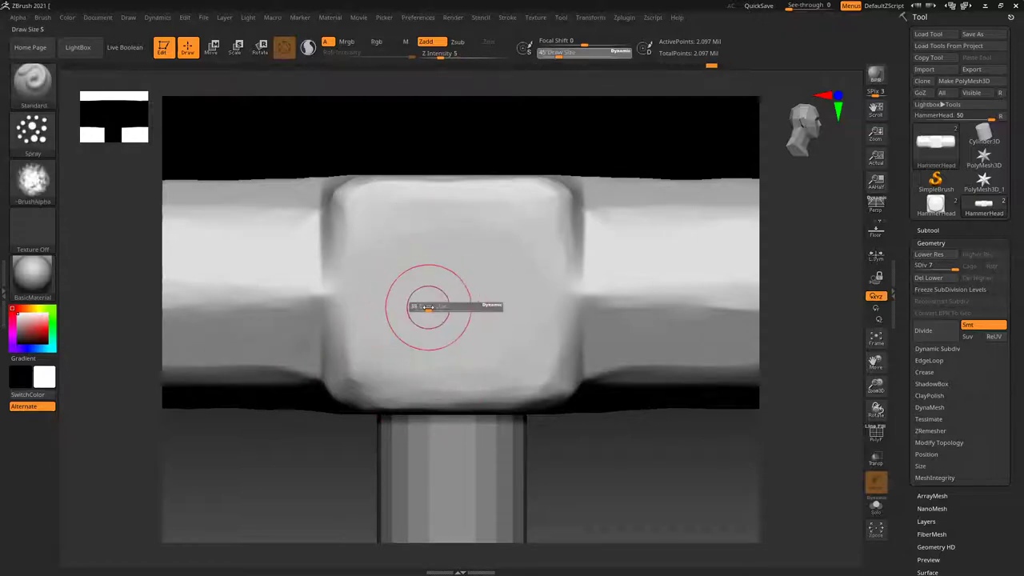
drag(443, 56, 455, 56)
drag(435, 293, 388, 378)
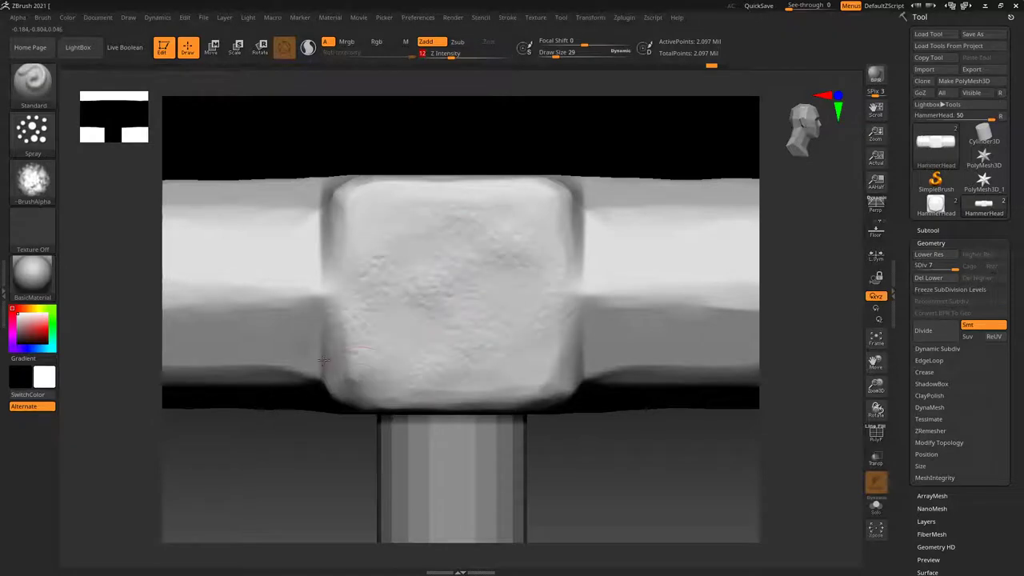
Step: Zoom and rotate to inspect the textured head, ending on a straight side view
mouse_move(388, 378)
ctrl+right_down()
mouse_move(466, 275)
mouse_move(425, 333)
mouse_move(372, 323)
mouse_move(407, 322)
ctrl+right_up()
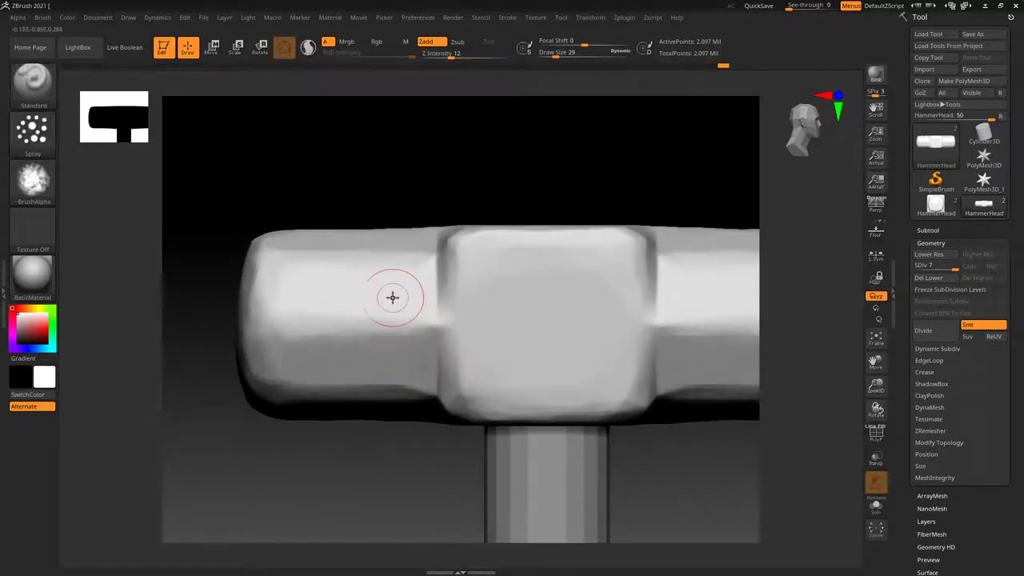
mouse_move(382, 304)
ctrl+right_down()
mouse_move(373, 313)
mouse_move(391, 315)
mouse_move(325, 295)
ctrl+right_up()
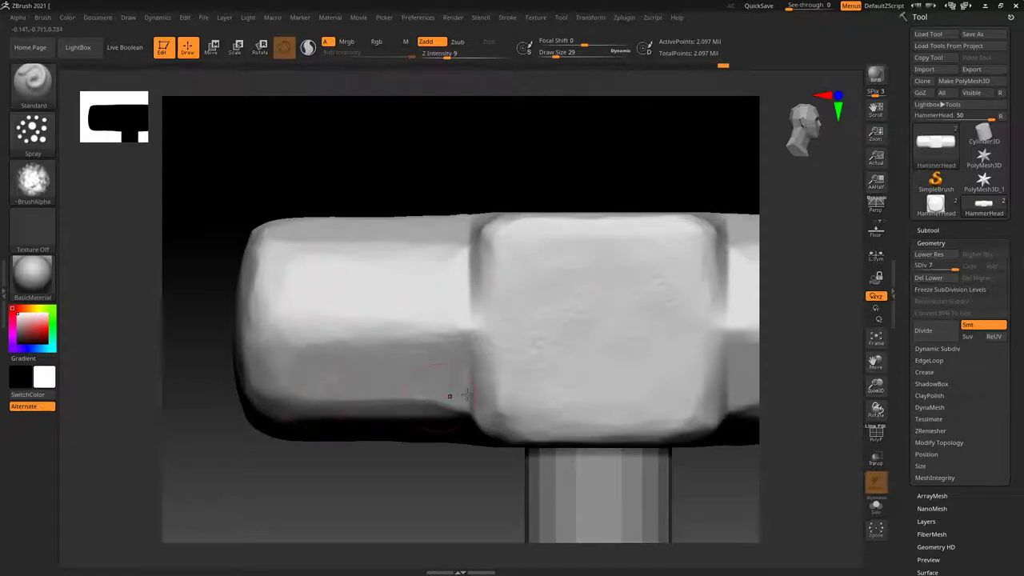
ctrl+right_drag(450, 396, 414, 355)
ctrl+right_drag(581, 350, 347, 359)
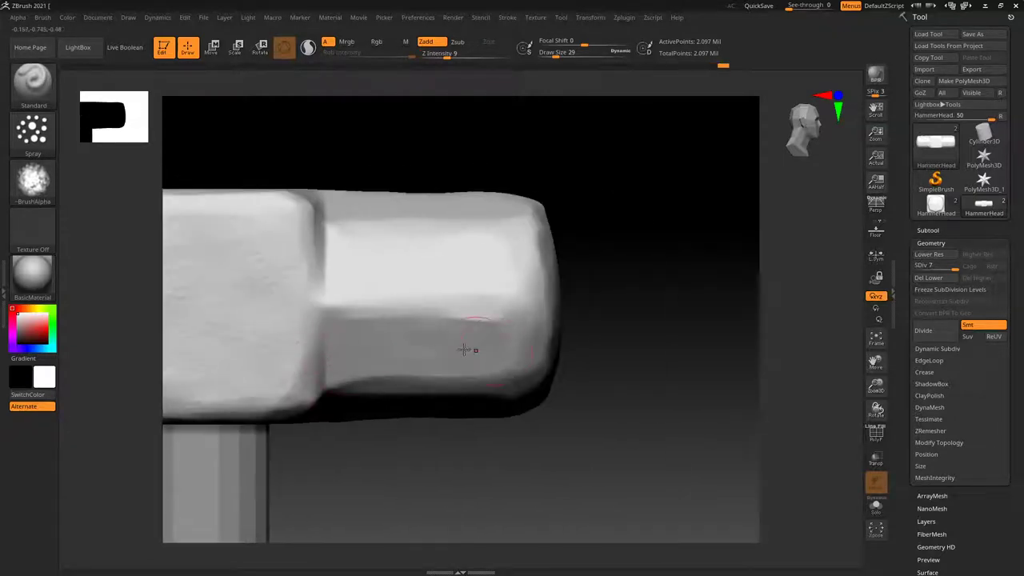
mouse_move(482, 236)
right_down()
mouse_move(457, 283)
mouse_move(389, 275)
mouse_move(583, 320)
mouse_move(503, 309)
right_up()
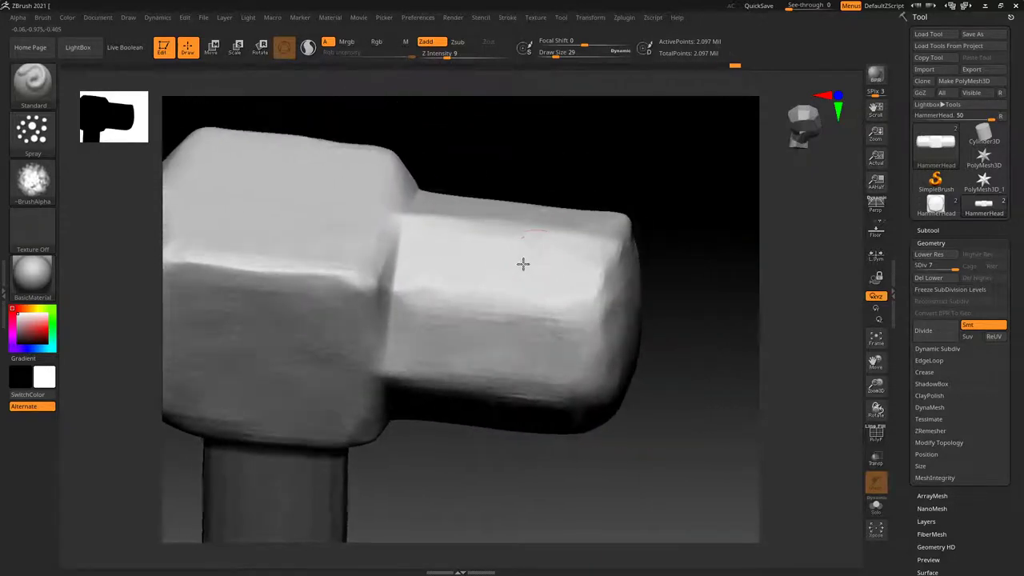
mouse_move(523, 264)
right_down()
mouse_move(491, 312)
mouse_move(448, 265)
mouse_move(552, 263)
right_up()
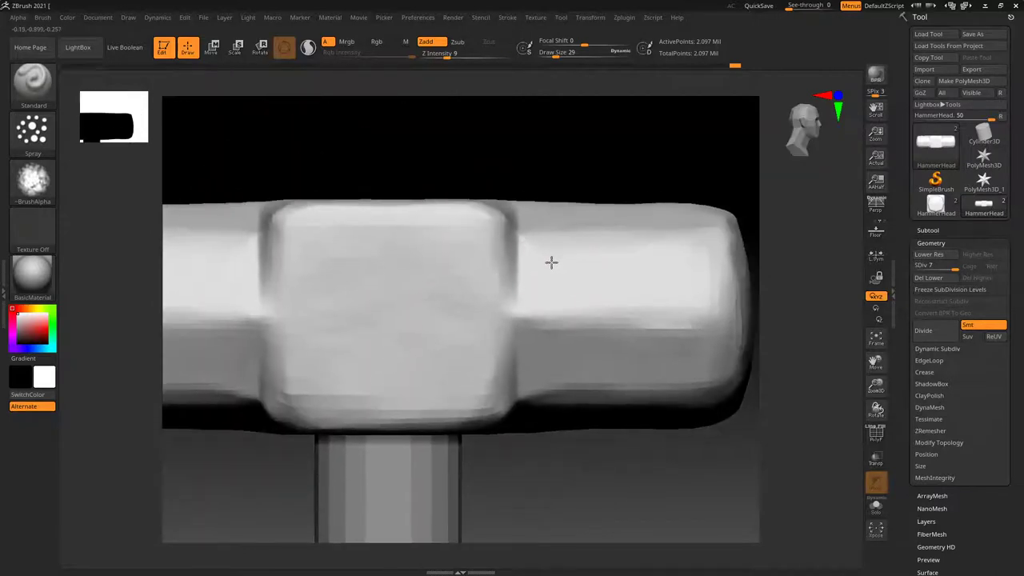
Step: Apply the MatCap Red Wax material to the hammer
click(32, 276)
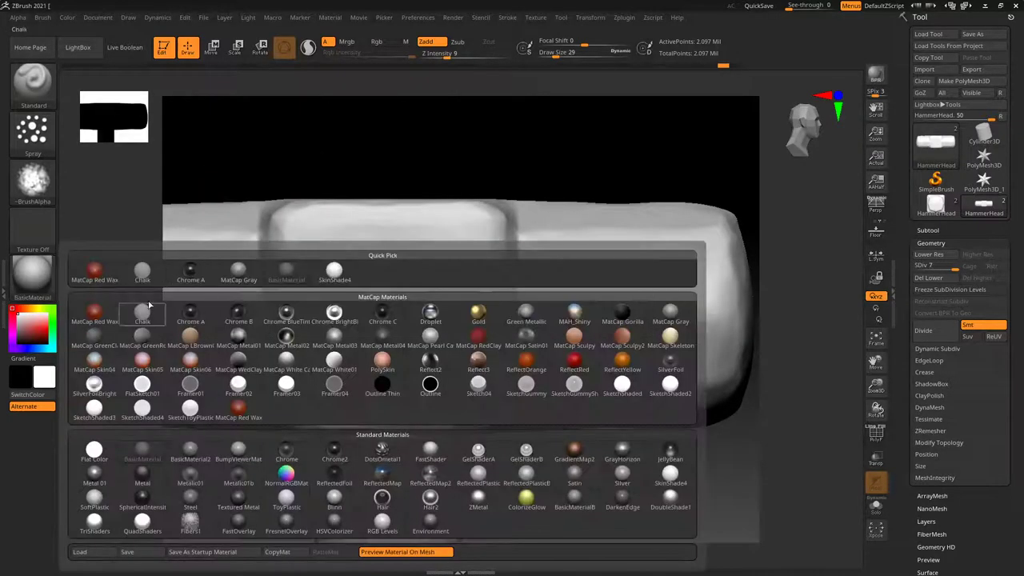
click(94, 272)
shift+right_drag(480, 326, 591, 349)
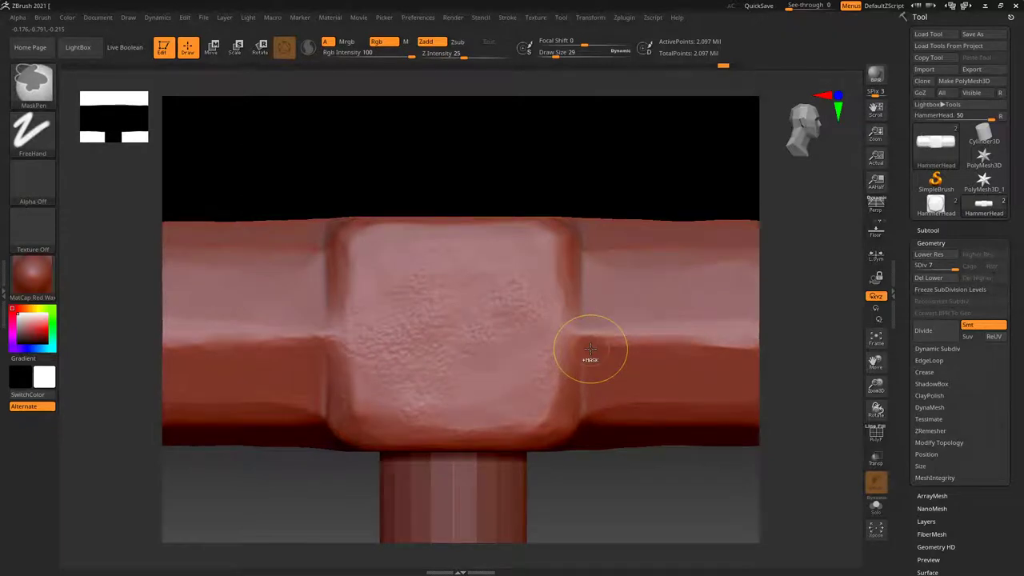
Step: Subdivide the hammer one more level to SDiv 8
key(ctrl+d)
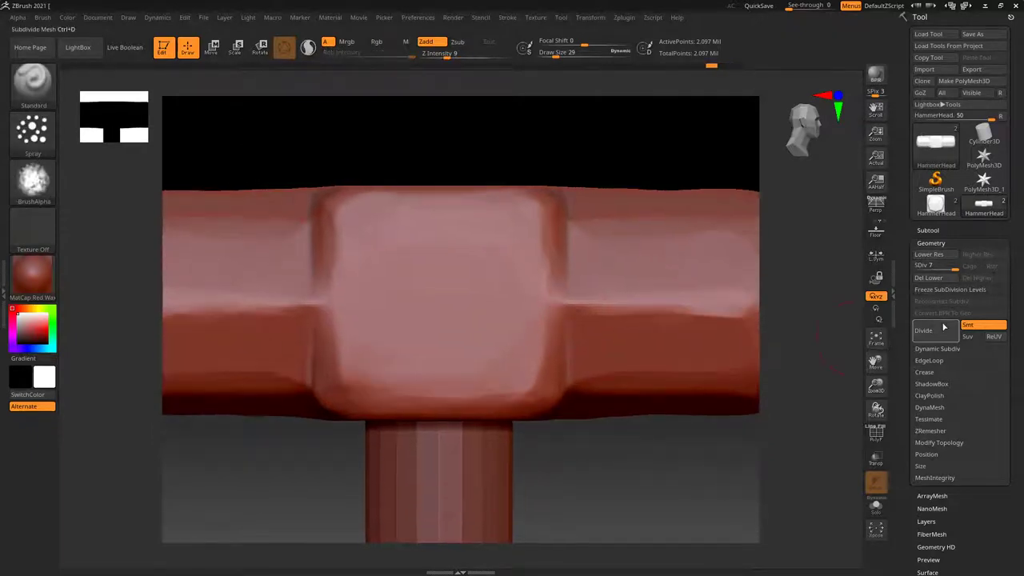
click(920, 330)
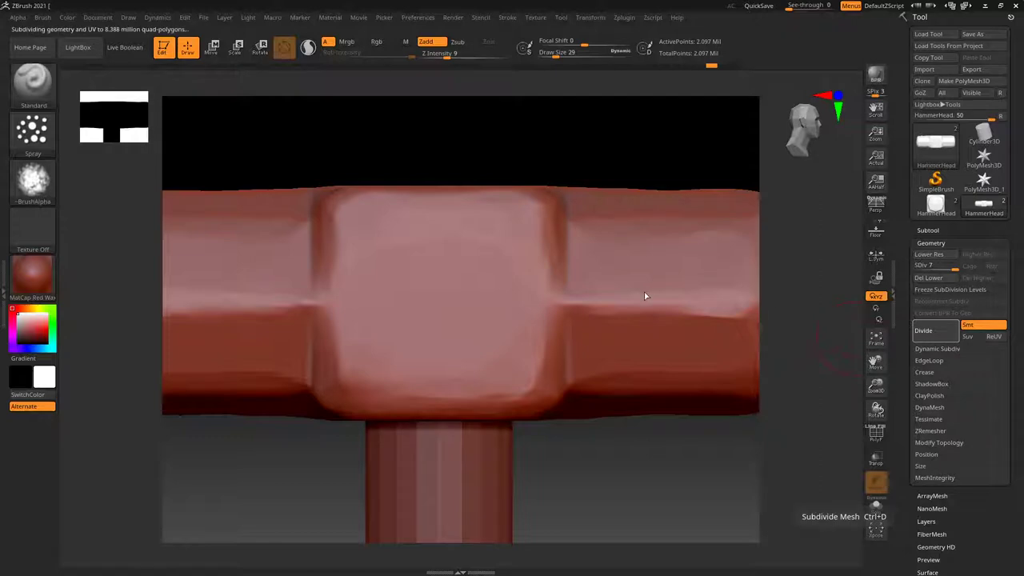
right_drag(647, 293, 475, 300)
Step: Shrink the brush to Draw Size 19 and orbit around the head's end and top
key(bracketleft)
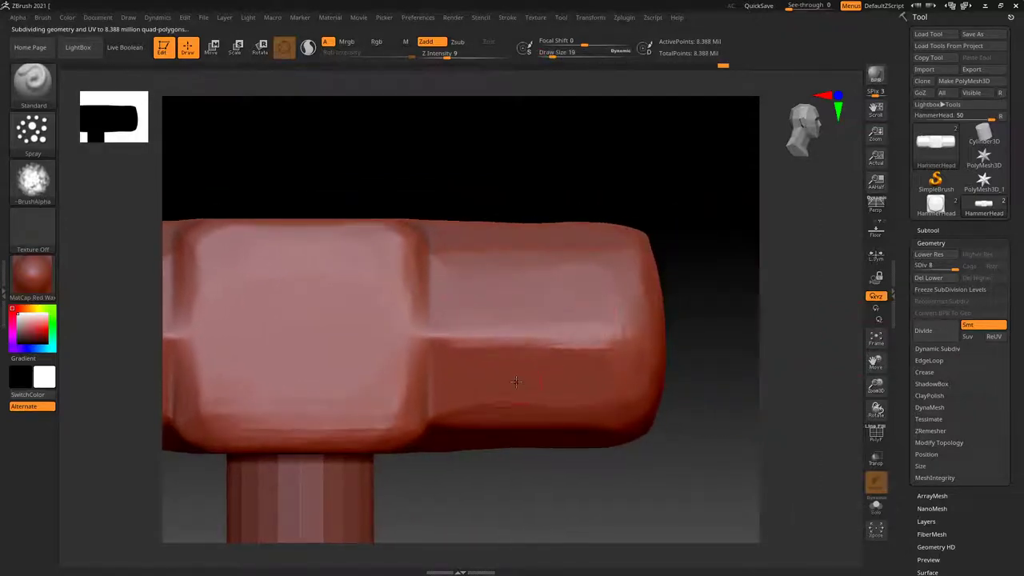
right_drag(590, 309, 478, 337)
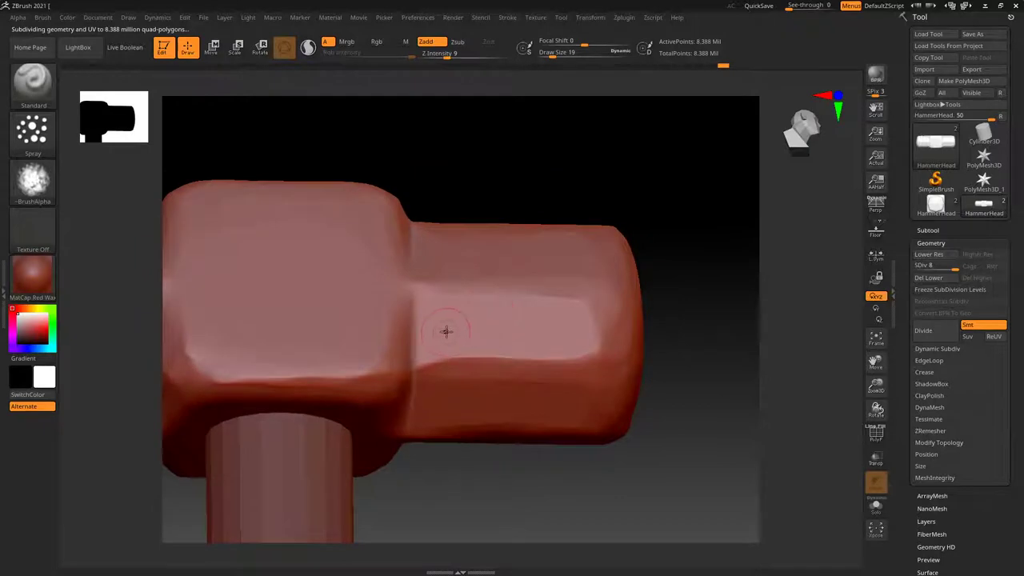
key(s)
key(s)
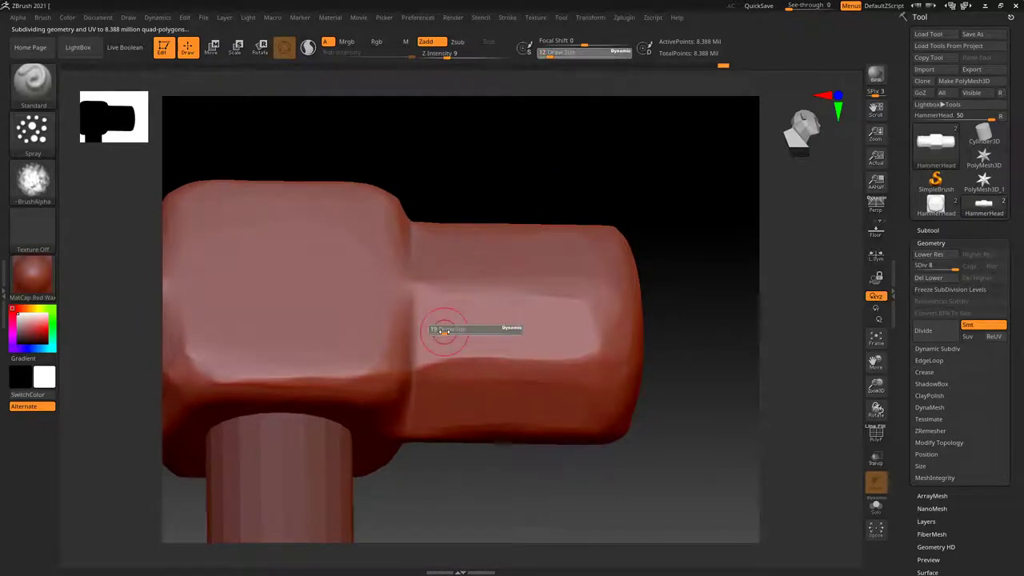
mouse_move(556, 349)
right_down()
mouse_move(507, 318)
mouse_move(464, 400)
right_up()
right_drag(541, 418, 472, 445)
mouse_move(546, 453)
right_down()
mouse_move(536, 437)
mouse_move(456, 402)
right_up()
right_drag(555, 417, 465, 347)
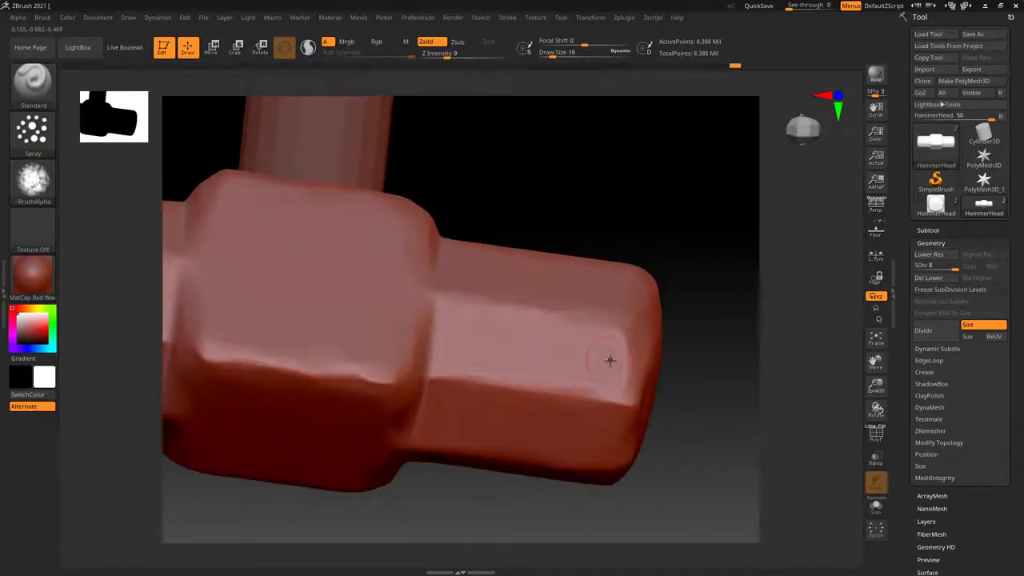
Step: Check the Alpha list without changing it, then orbit to face the head-handle junction
click(32, 183)
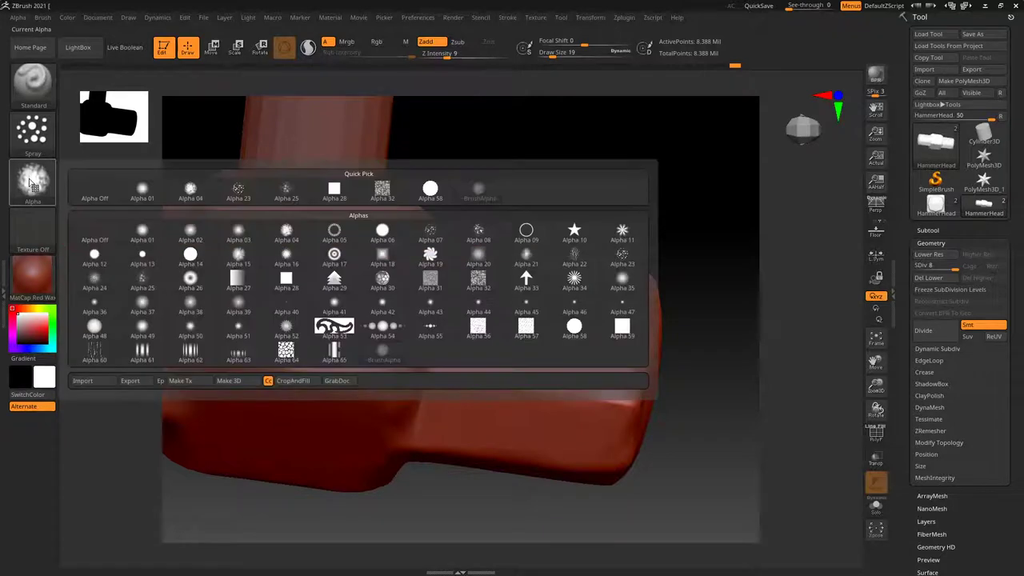
click(32, 128)
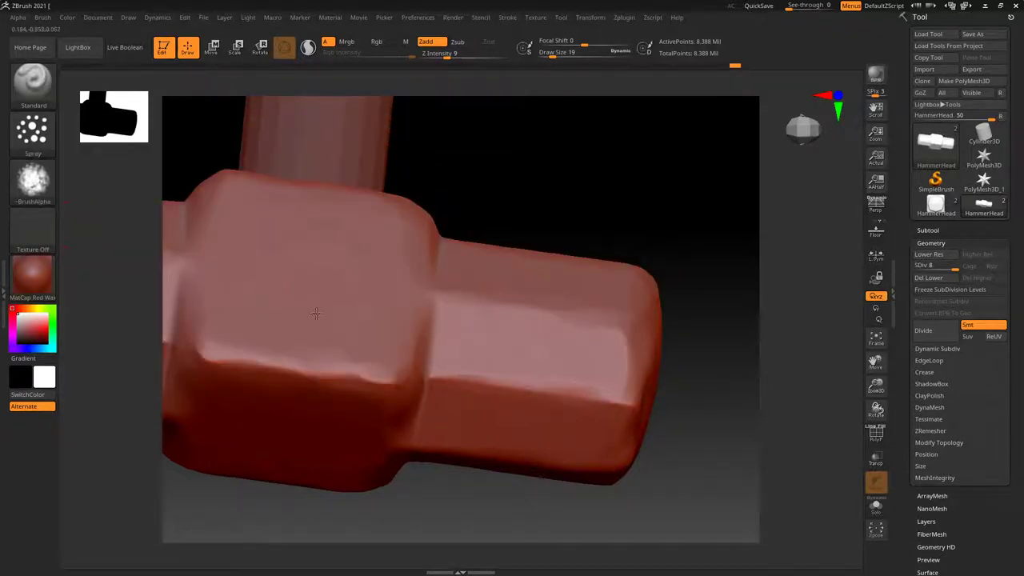
key(shift)
key(ctrl)
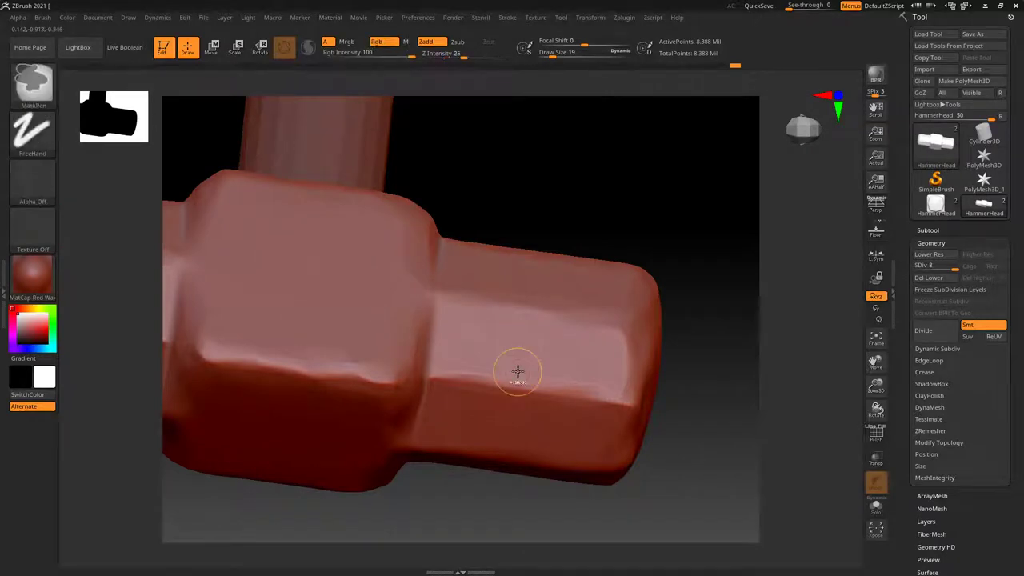
right_drag(527, 298, 506, 333)
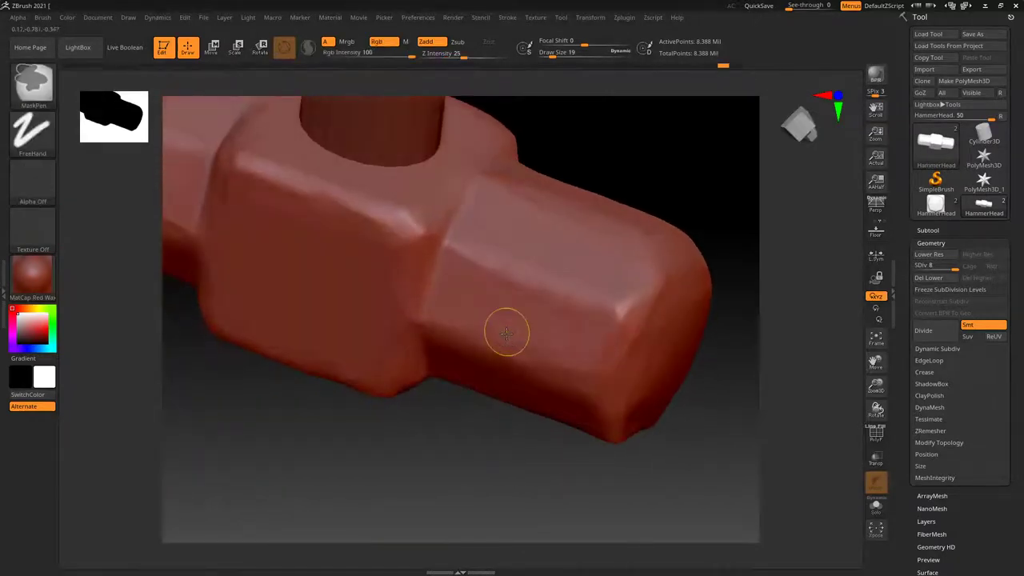
mouse_move(504, 232)
right_down()
mouse_move(442, 298)
mouse_move(549, 285)
mouse_move(403, 344)
mouse_move(481, 352)
right_up()
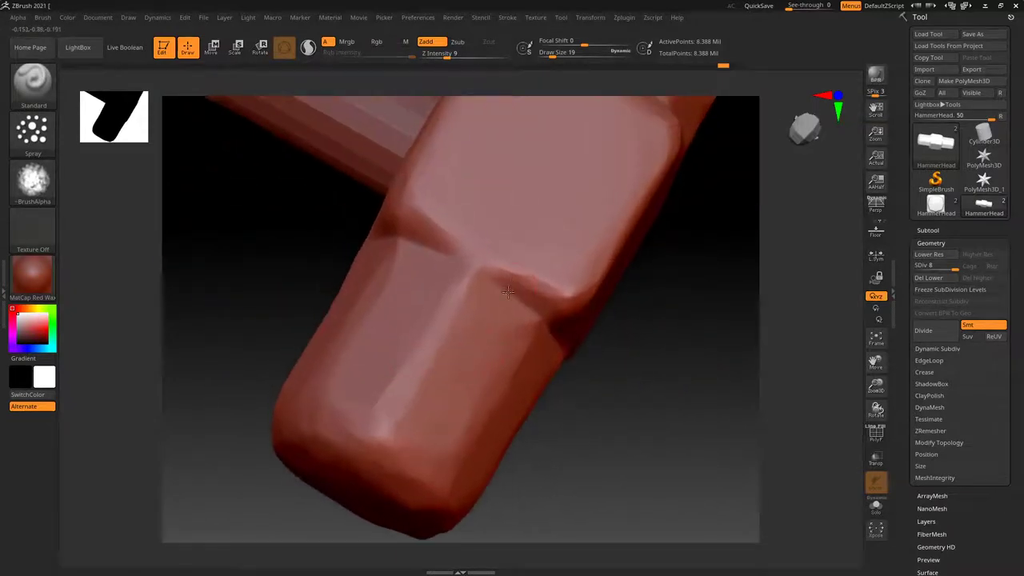
right_drag(508, 292, 417, 319)
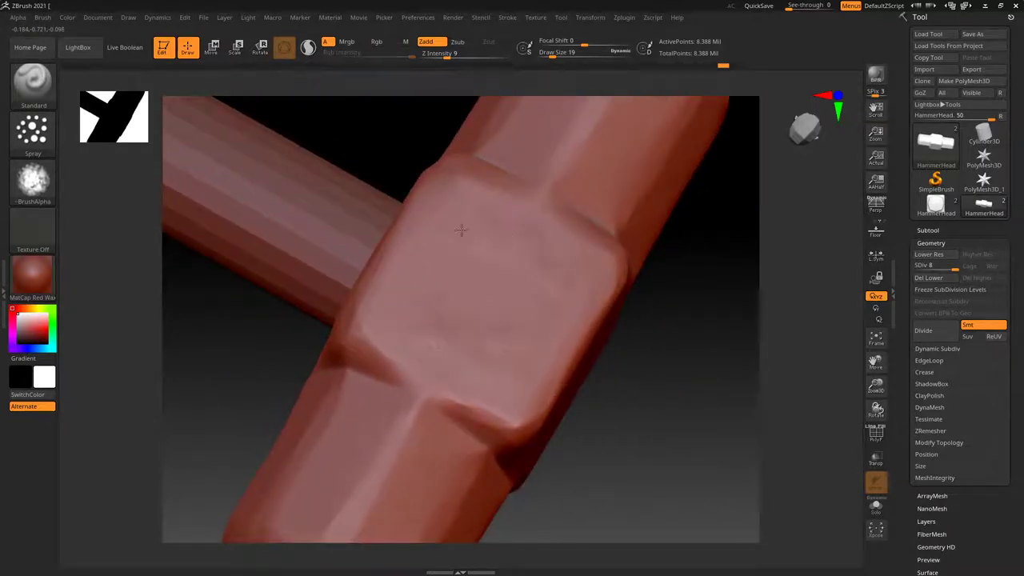
Step: Set Draw Size 50 with s50, turn the head's end toward the viewer, then reduce Draw Size to 15
text(s)
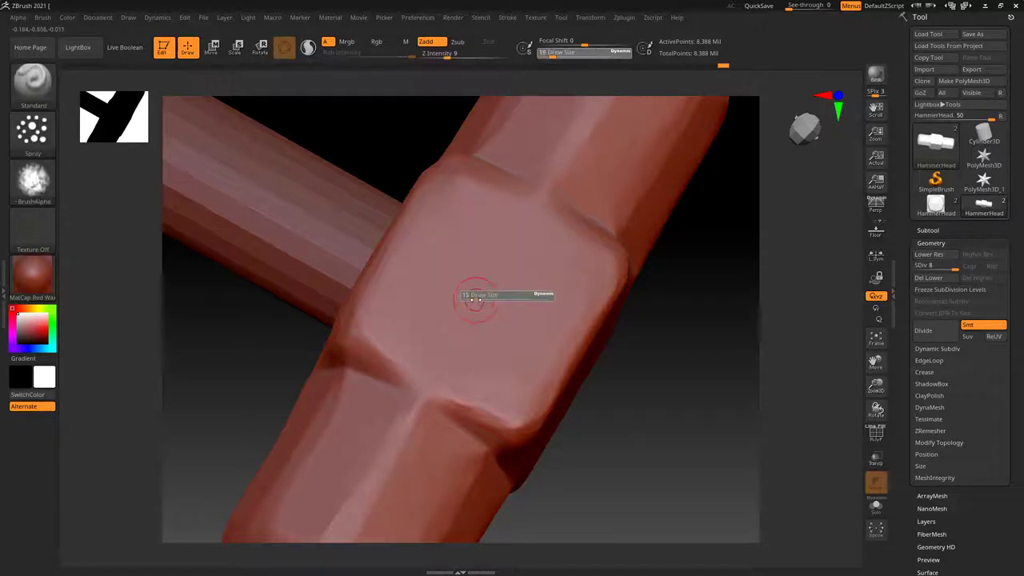
text(50)
key(Return)
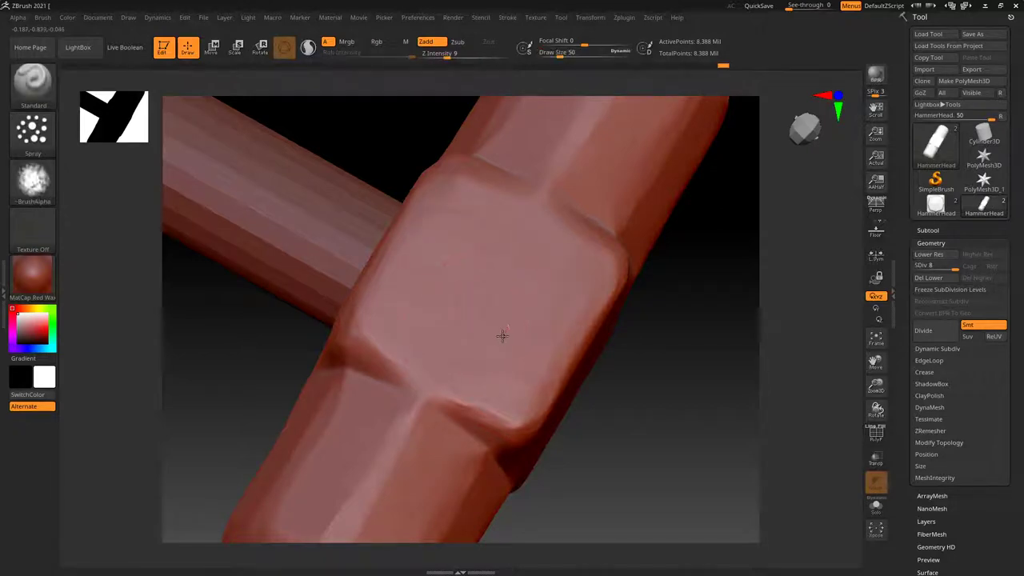
right_drag(505, 358, 465, 329)
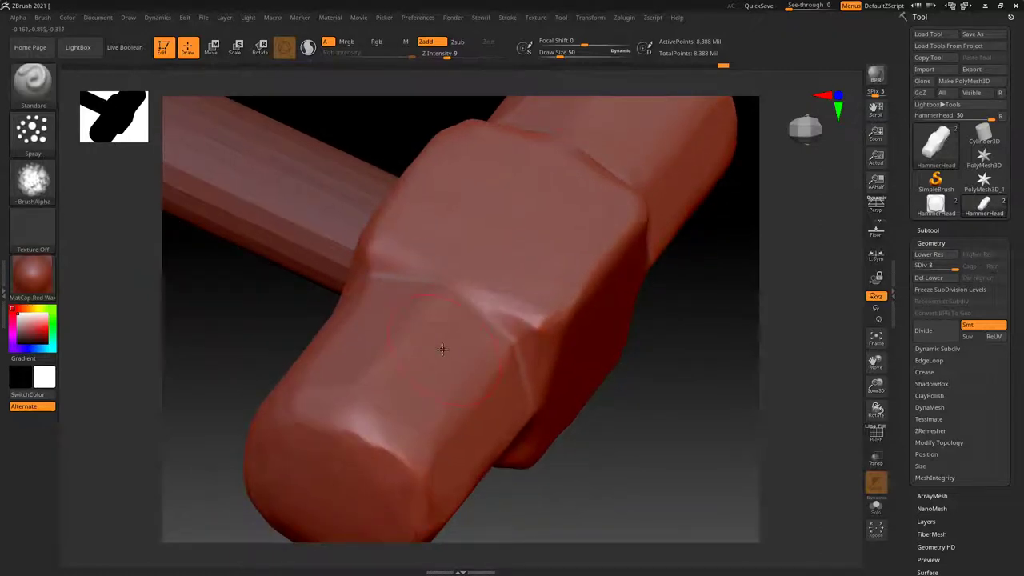
key(ctrl)
right_drag(425, 329, 408, 341)
key(ctrl)
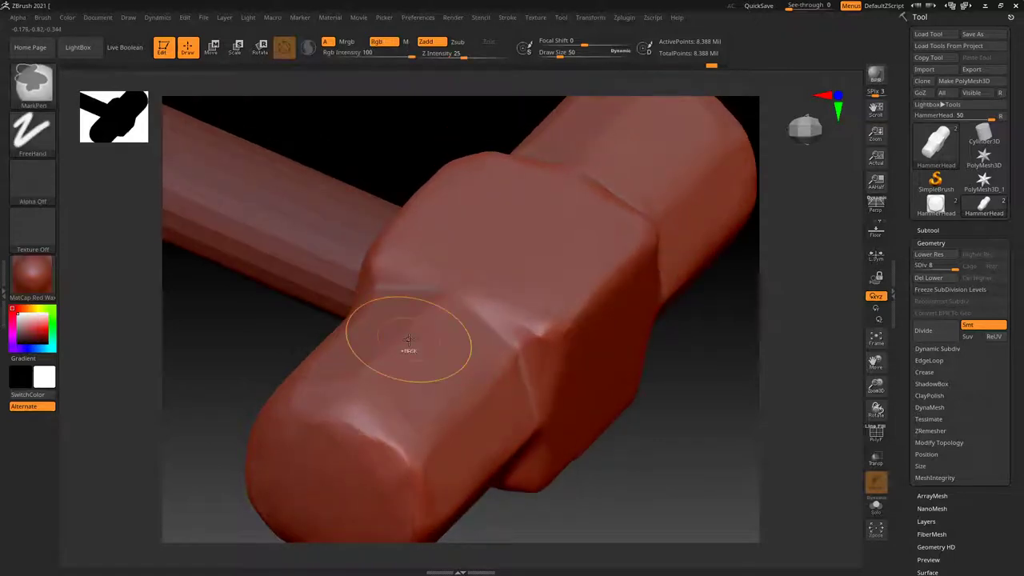
key(s)
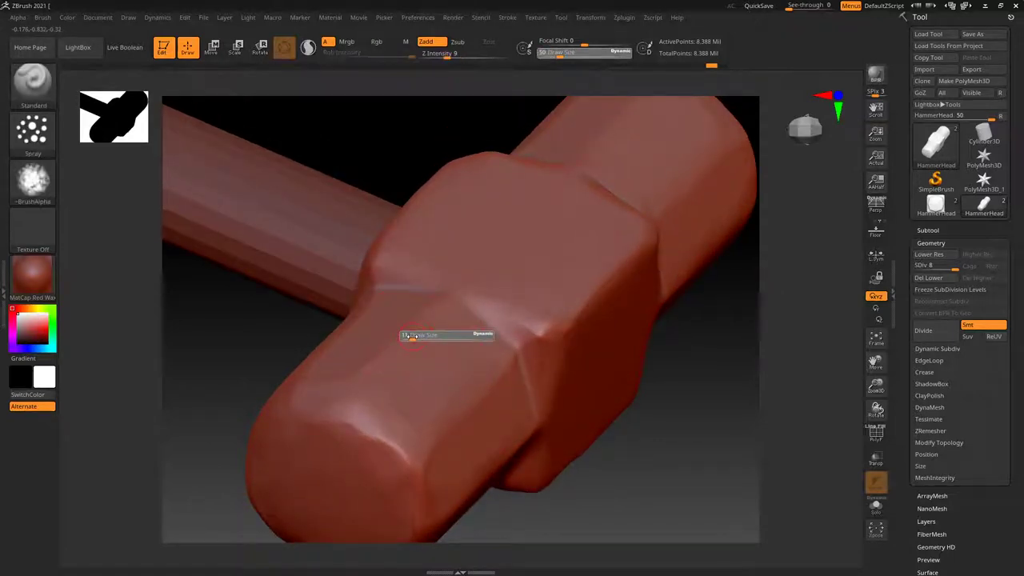
right_drag(446, 318, 469, 275)
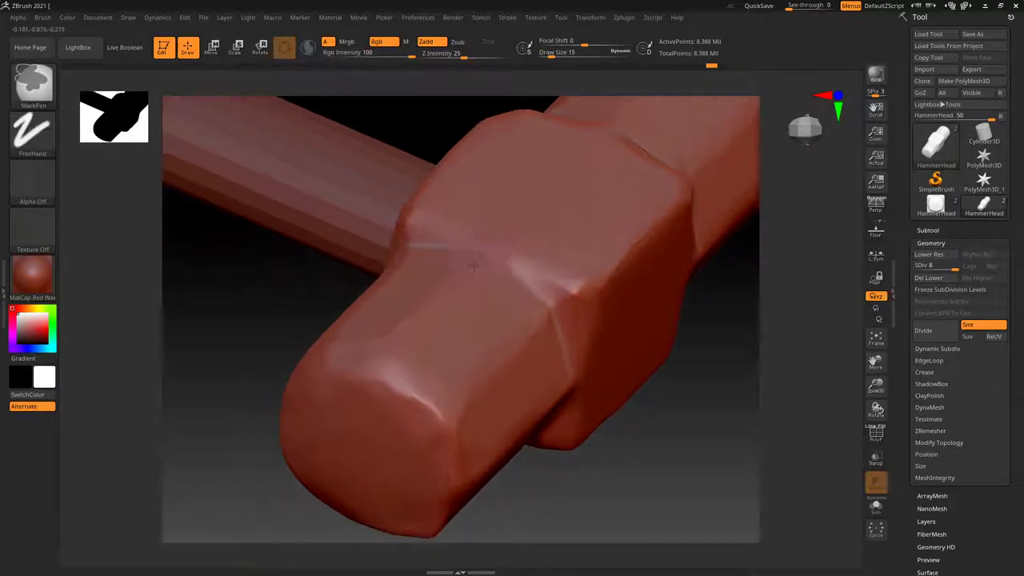
Step: Mask a square on the end face plus lines along the top edge and down the side
mouse_move(484, 258)
ctrl+mouse_down()
mouse_move(398, 337)
mouse_move(428, 382)
mouse_move(452, 408)
mouse_move(538, 330)
ctrl+mouse_up()
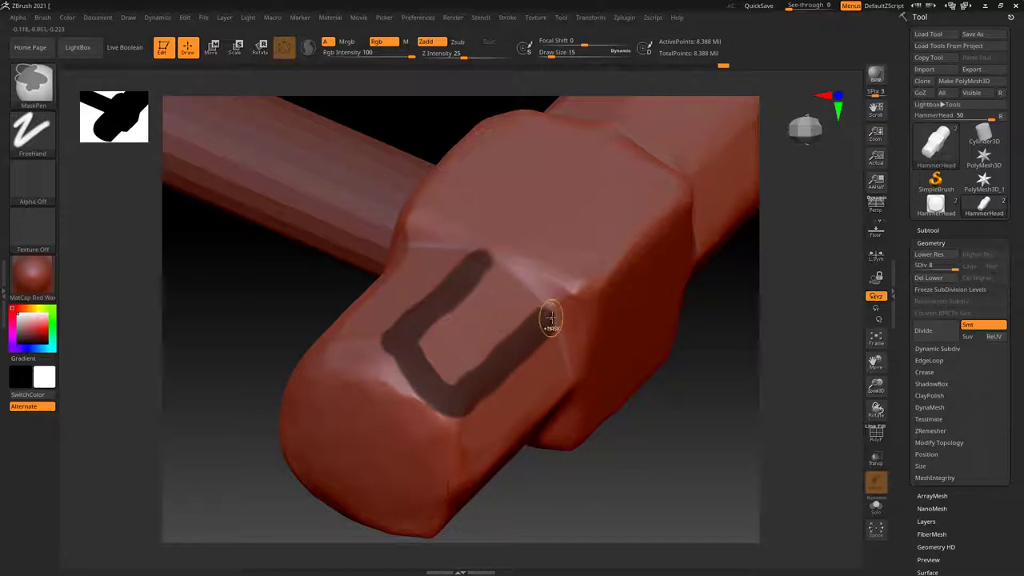
mouse_move(560, 297)
ctrl+mouse_down()
mouse_move(569, 289)
mouse_move(498, 253)
ctrl+mouse_up()
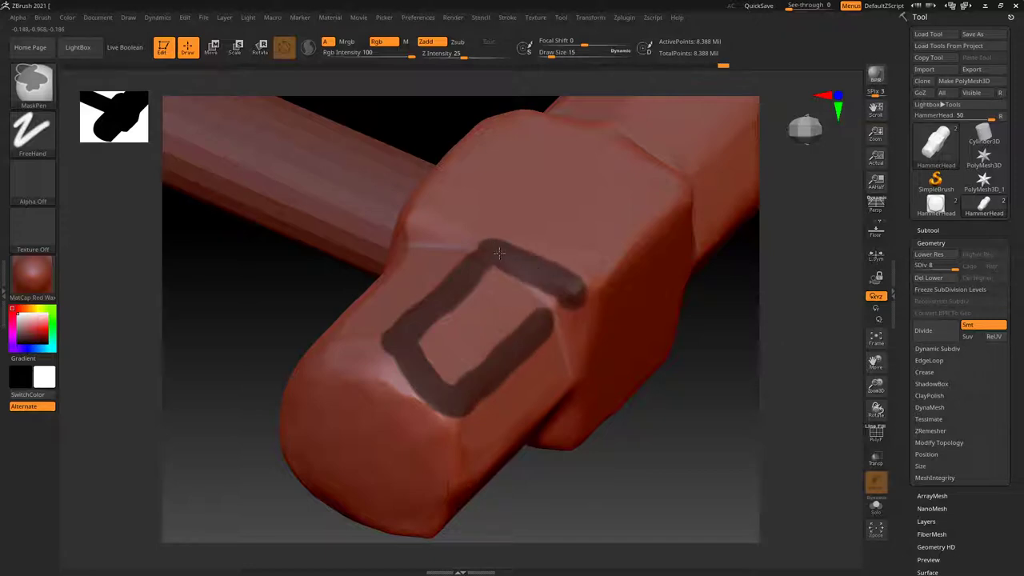
mouse_move(575, 280)
ctrl+mouse_down()
mouse_move(626, 250)
mouse_move(681, 194)
ctrl+mouse_up()
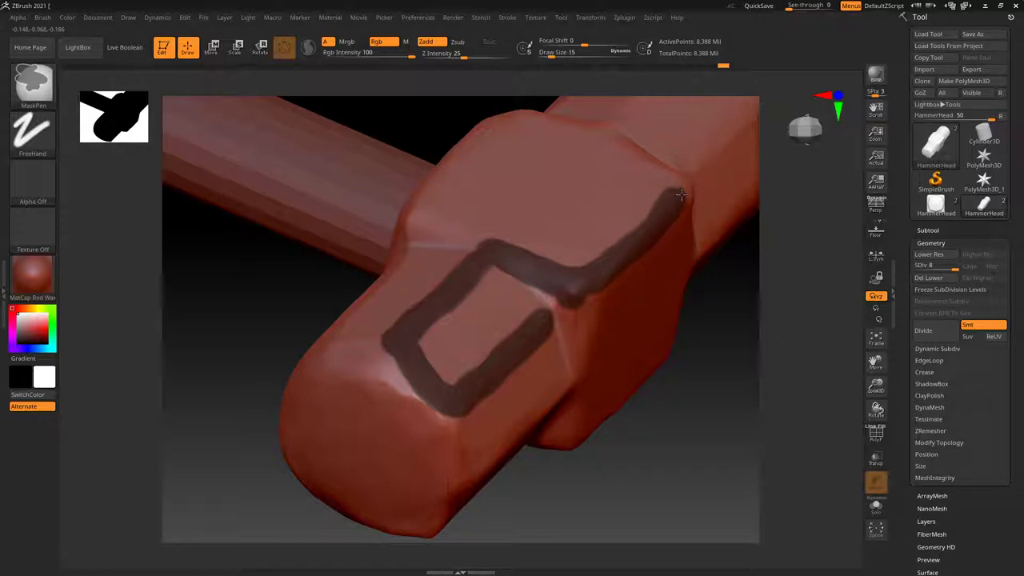
ctrl+drag(588, 305, 580, 358)
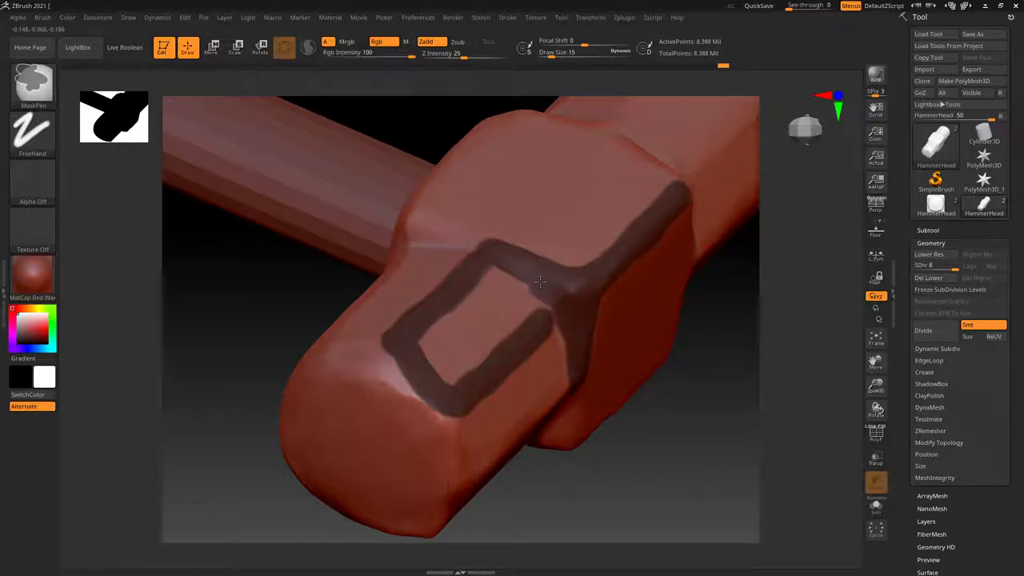
Step: Blur the mask lines to soften their edges and bring up the Transform menu
right_drag(541, 281, 518, 267)
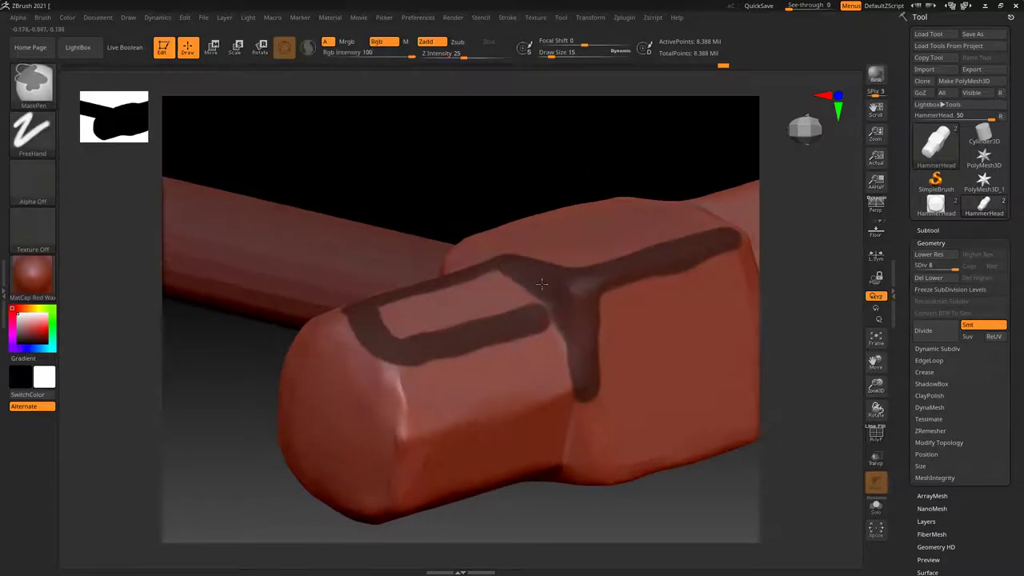
ctrl+click(573, 333)
click(596, 17)
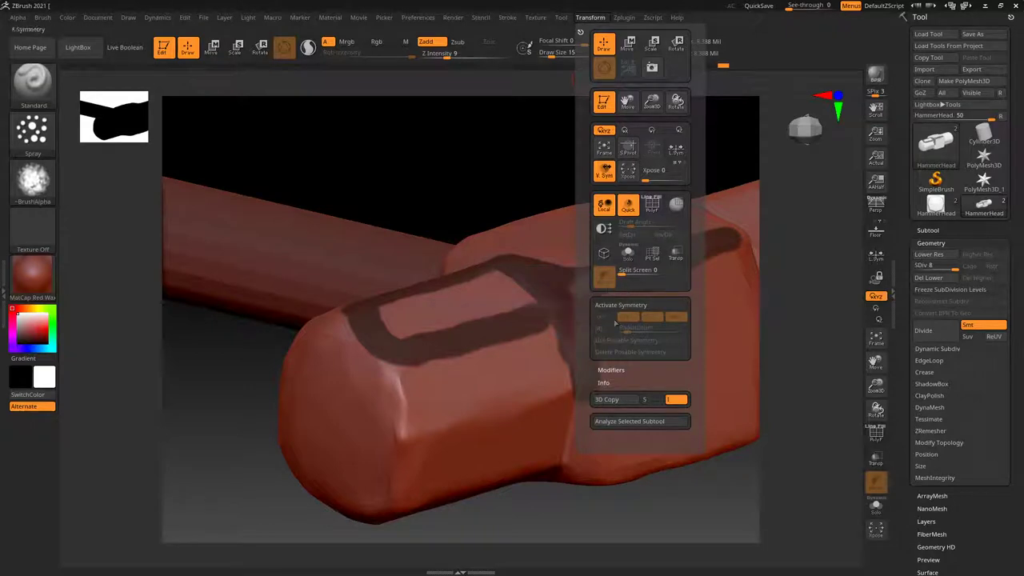
Step: Turn on mirrored symmetry and choose its axis
click(617, 312)
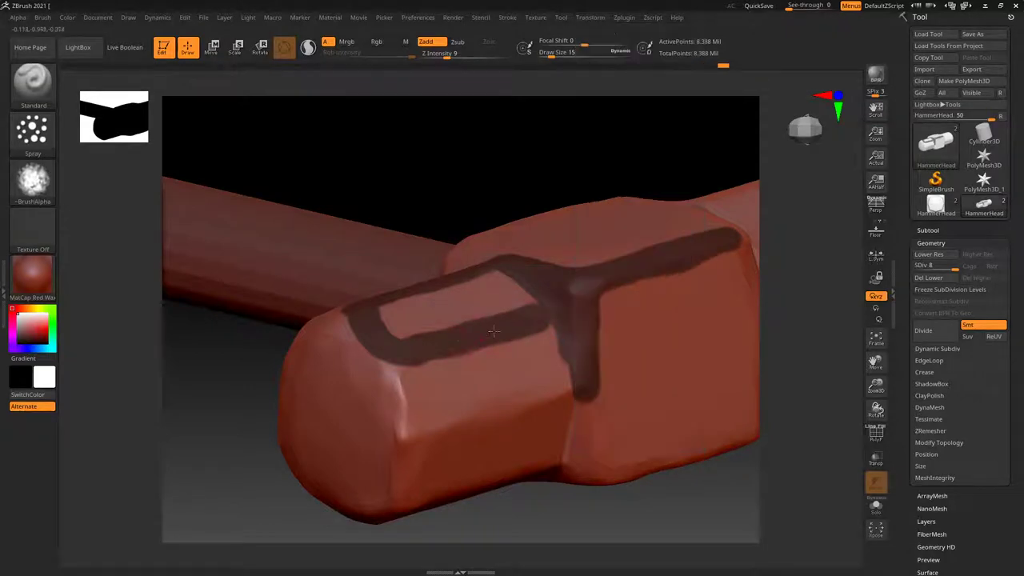
drag(474, 327, 494, 289)
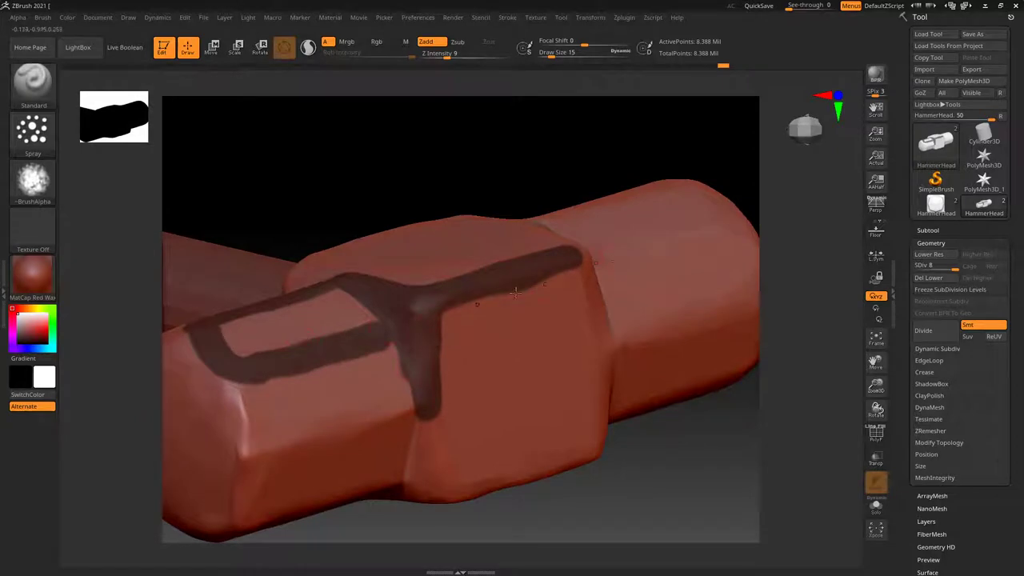
drag(374, 402, 443, 334)
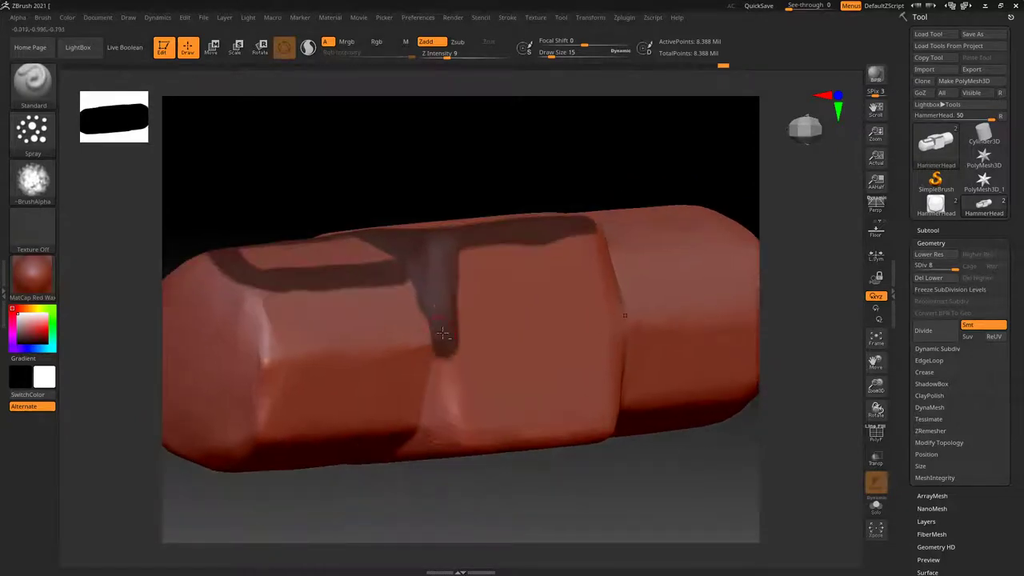
click(589, 17)
click(588, 19)
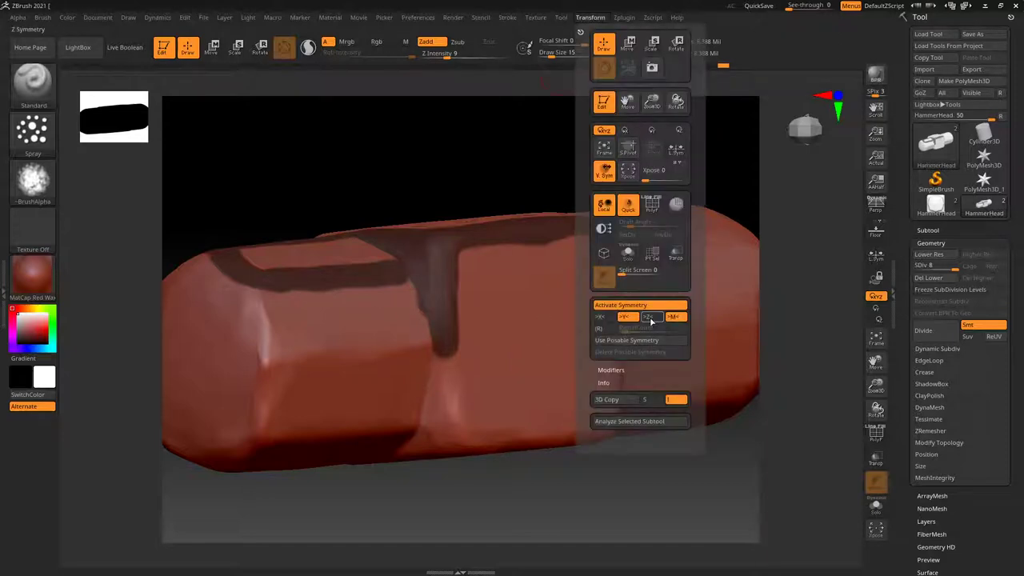
Step: Mask a line along the hammer head's bottom and left bevelled edges
right_drag(384, 403, 519, 305)
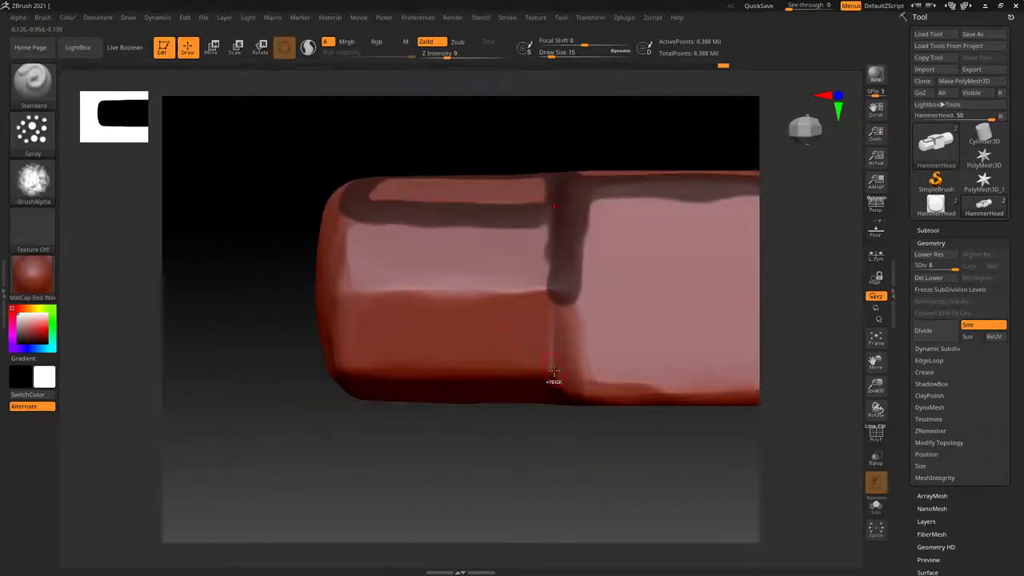
mouse_move(554, 371)
ctrl+mouse_down()
mouse_move(354, 370)
mouse_move(343, 325)
mouse_move(385, 293)
mouse_move(528, 293)
mouse_move(556, 300)
mouse_move(553, 359)
mouse_move(571, 305)
ctrl+mouse_up()
mouse_move(573, 382)
mouse_down()
mouse_move(408, 366)
mouse_move(375, 274)
mouse_move(518, 306)
mouse_move(369, 311)
mouse_move(522, 297)
mouse_move(510, 327)
mouse_move(396, 300)
mouse_move(303, 297)
mouse_move(315, 230)
mouse_up()
Step: Mask outlines along the sides, bottom and middle of the raised central block
ctrl+drag(310, 289, 291, 174)
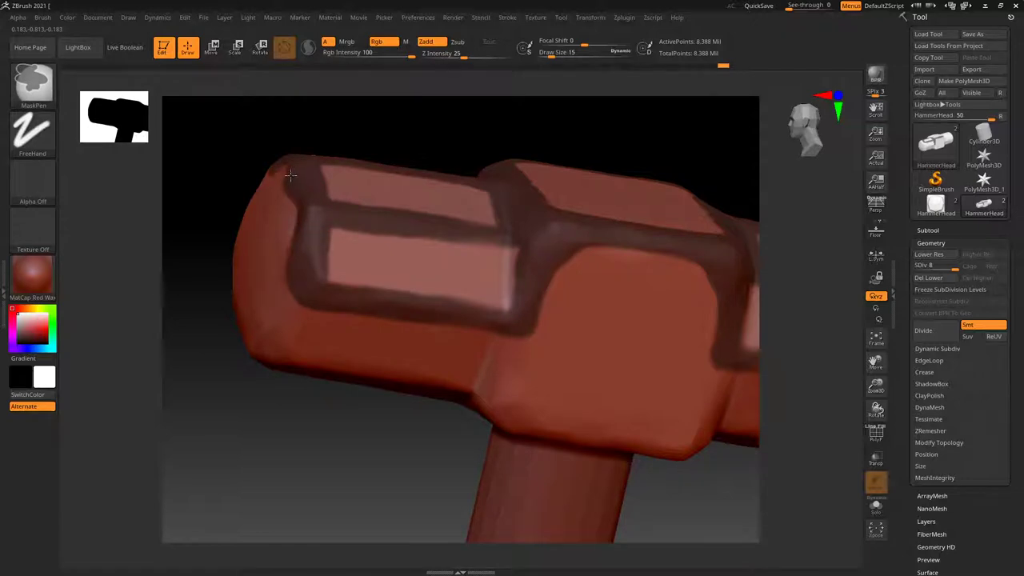
mouse_move(303, 257)
ctrl+mouse_down()
mouse_move(297, 314)
mouse_move(276, 361)
mouse_move(344, 372)
mouse_move(432, 328)
ctrl+mouse_up()
mouse_move(272, 261)
ctrl+mouse_down()
mouse_move(467, 343)
mouse_move(339, 267)
ctrl+mouse_up()
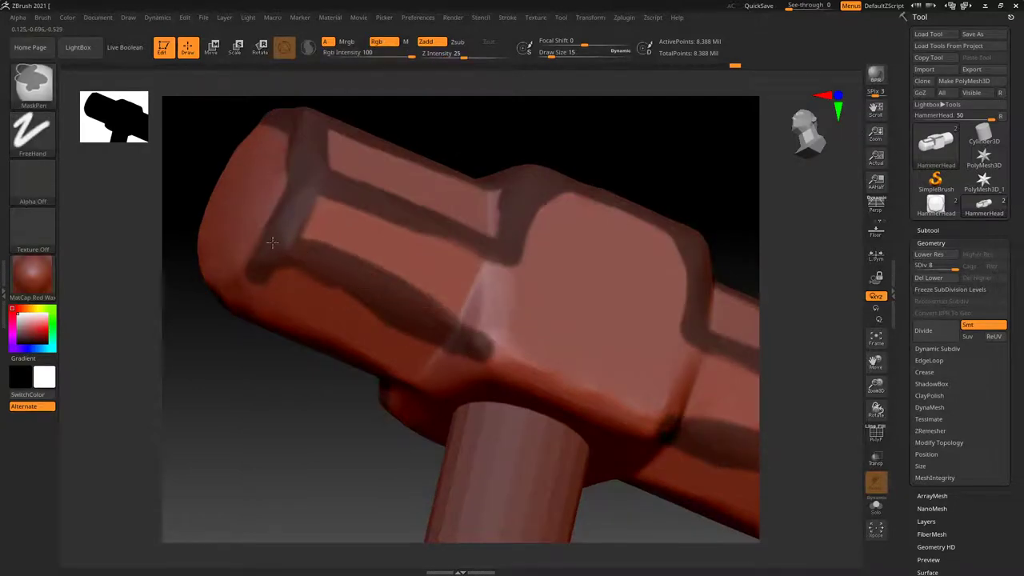
mouse_move(456, 328)
ctrl+mouse_down()
mouse_move(494, 264)
mouse_move(508, 356)
mouse_move(576, 396)
mouse_move(507, 353)
ctrl+mouse_up()
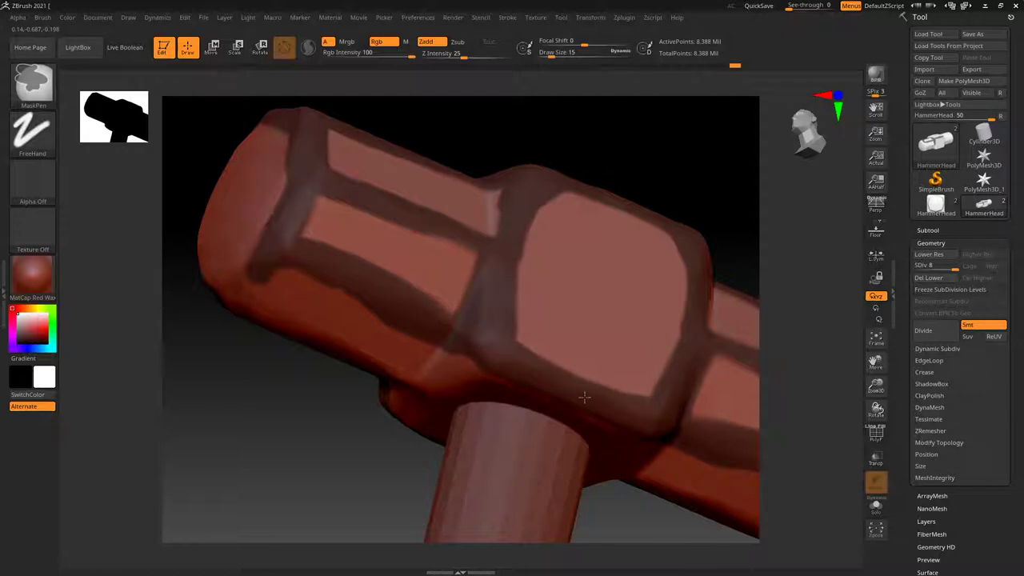
Step: Mask lines down from the end cap's edge and around the head's lower ring
mouse_move(584, 397)
mouse_down()
mouse_move(372, 210)
mouse_move(378, 240)
mouse_move(324, 266)
mouse_up()
mouse_move(382, 244)
ctrl+mouse_down()
mouse_move(412, 324)
mouse_move(453, 388)
ctrl+mouse_up()
mouse_move(208, 480)
mouse_down()
mouse_move(526, 368)
mouse_move(532, 392)
mouse_move(412, 445)
mouse_up()
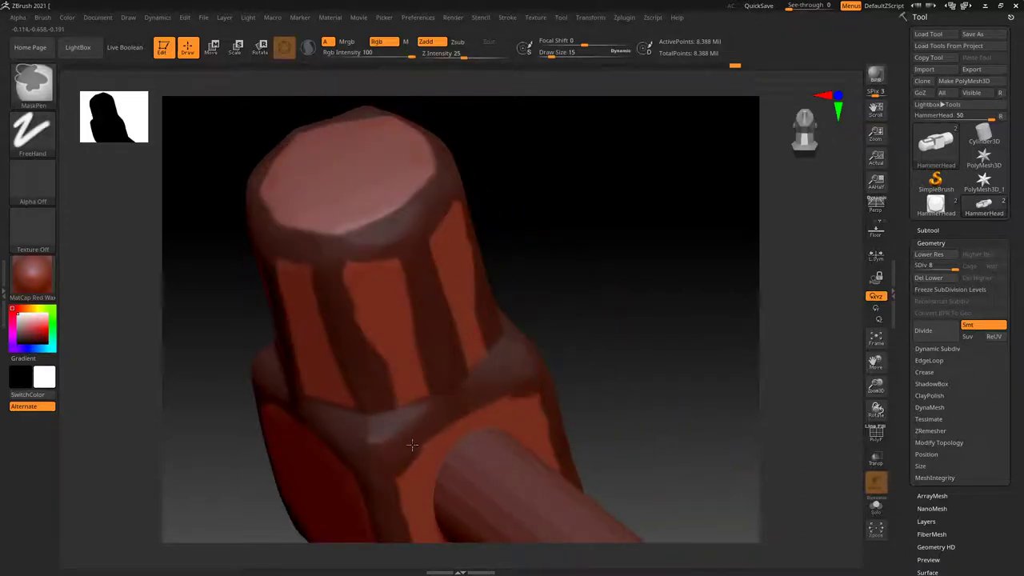
mouse_move(379, 485)
mouse_down()
mouse_move(514, 231)
mouse_move(462, 315)
mouse_move(496, 257)
mouse_up()
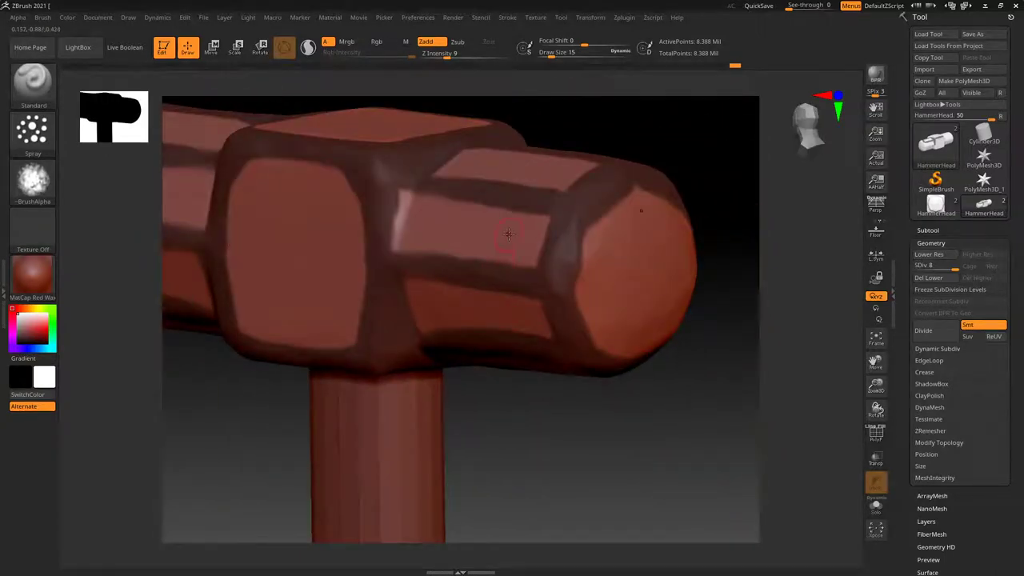
key(ctrl)
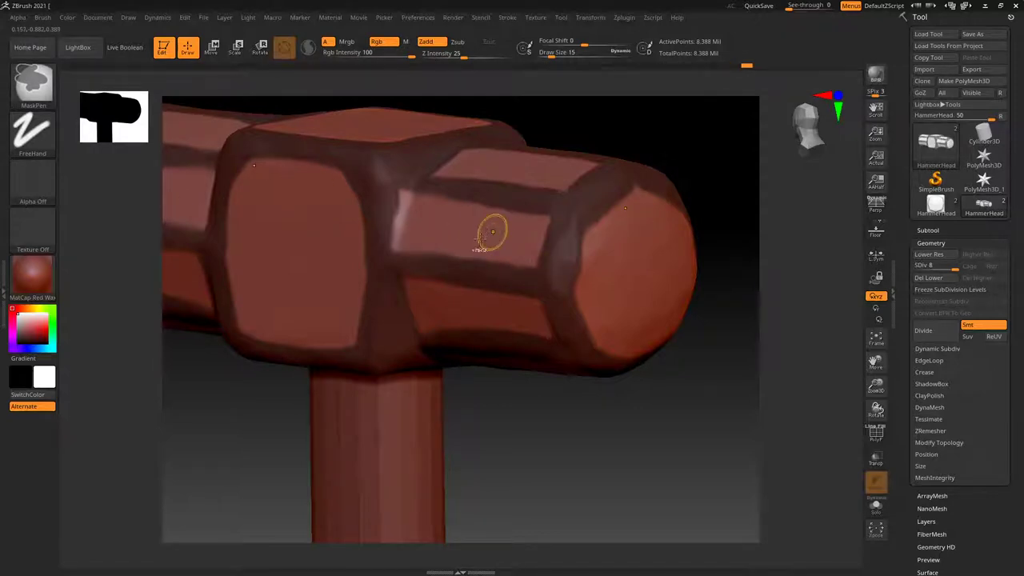
right_drag(492, 232, 523, 299)
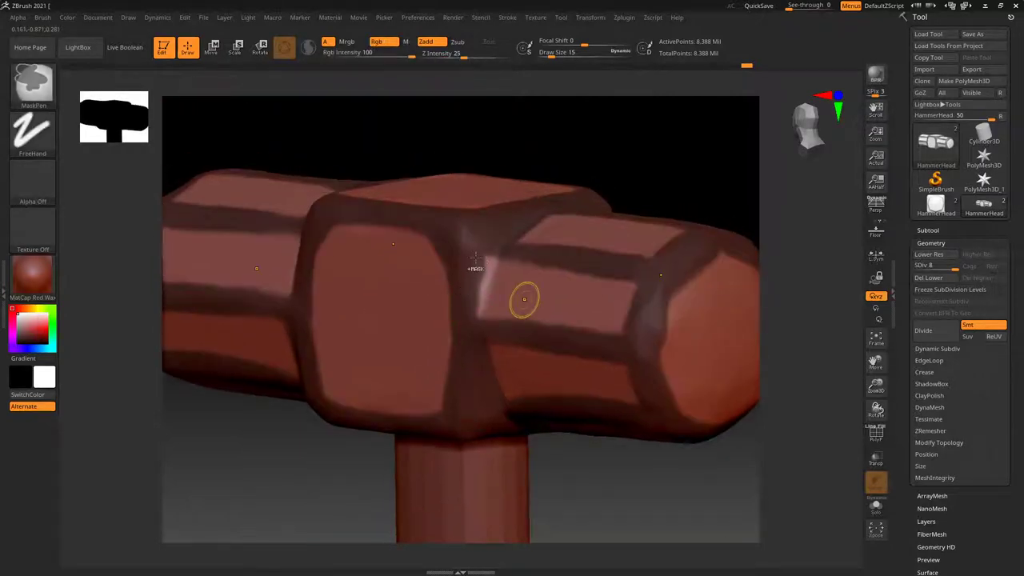
key(ctrl)
Step: Smooth the head's grooves and front face, then set Z Intensity to 3
shift+drag(476, 258, 506, 279)
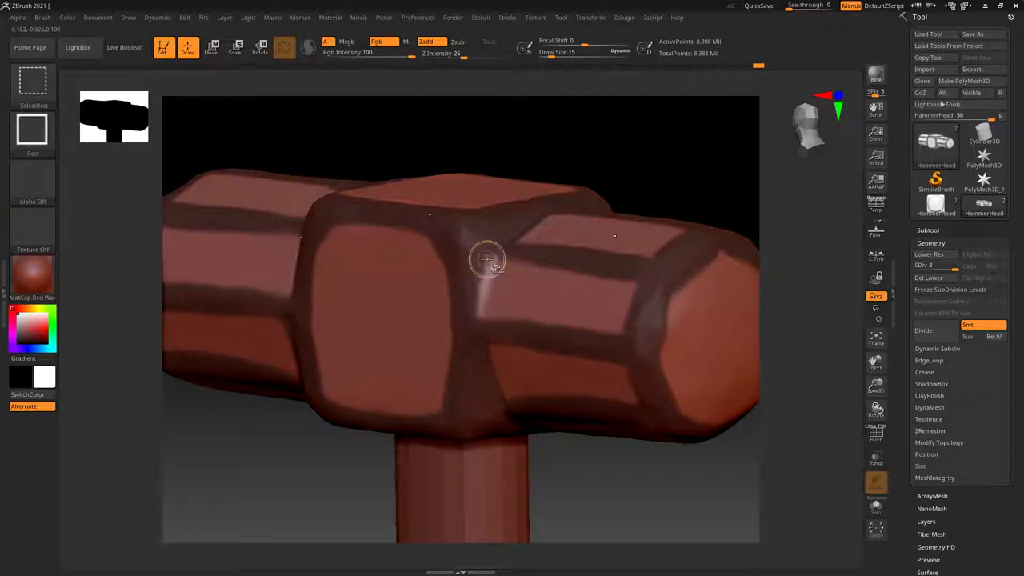
right_drag(506, 280, 165, 132)
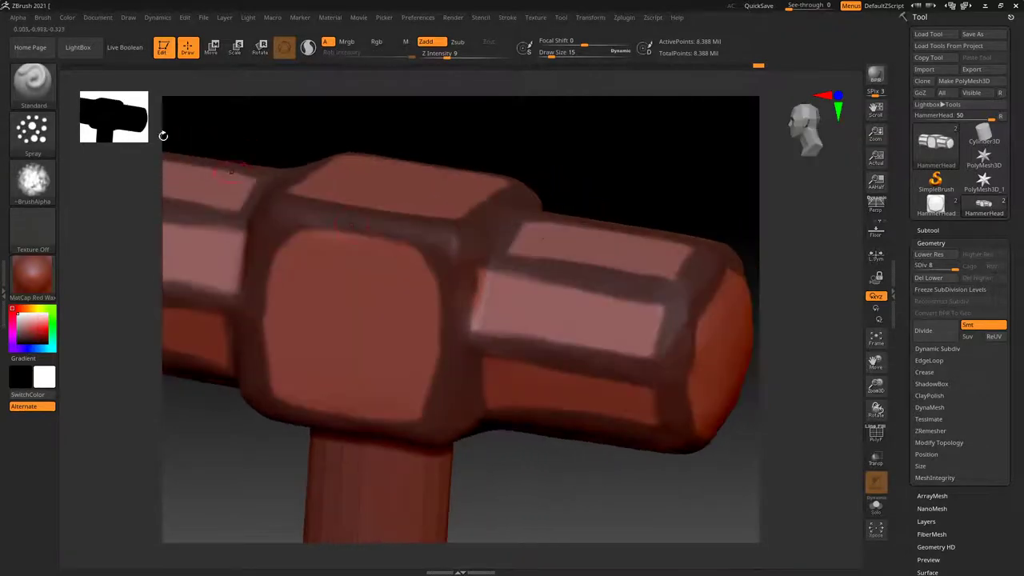
right_drag(333, 293, 399, 313)
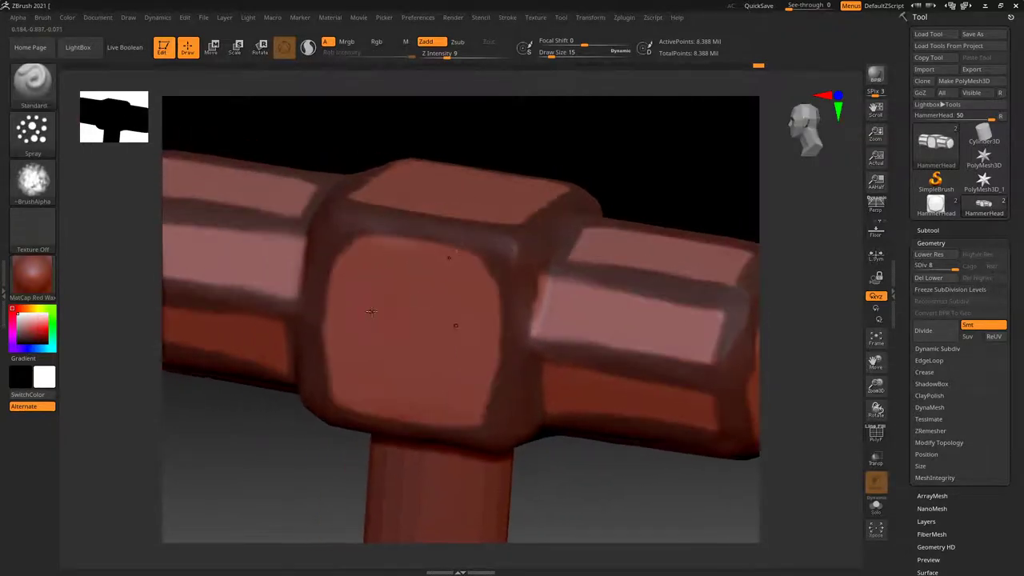
shift+drag(392, 272, 380, 255)
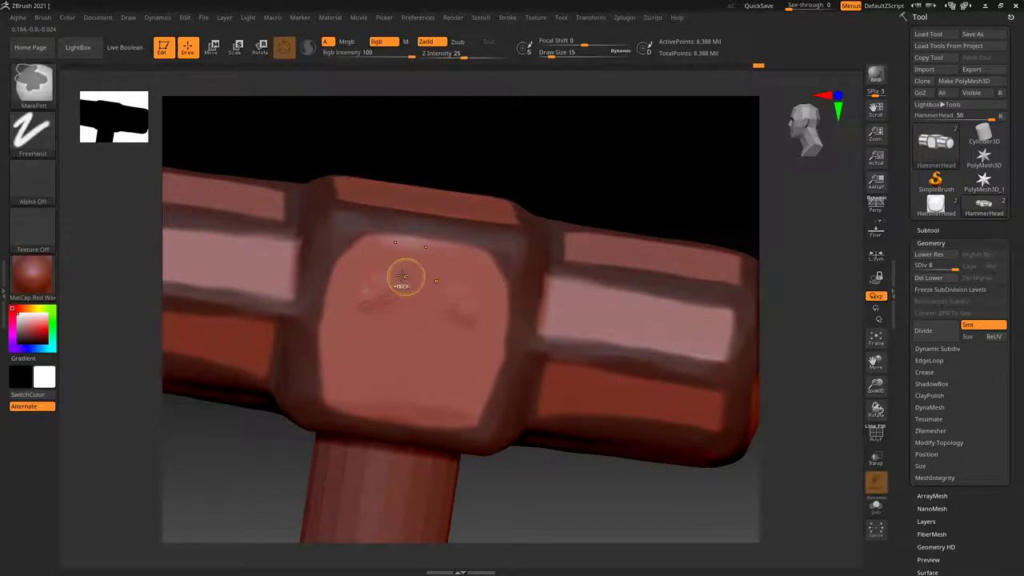
click(444, 53)
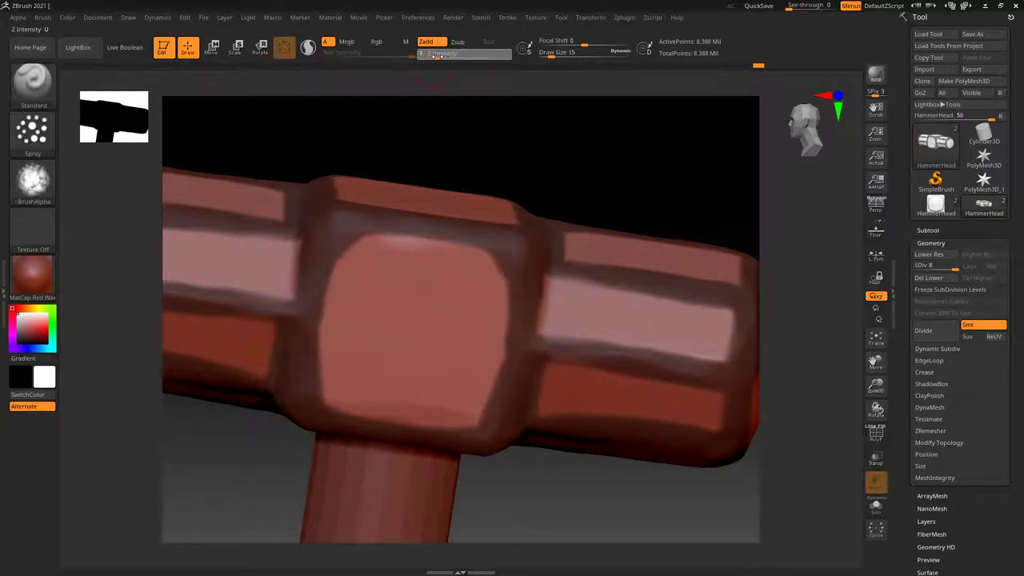
key(Return)
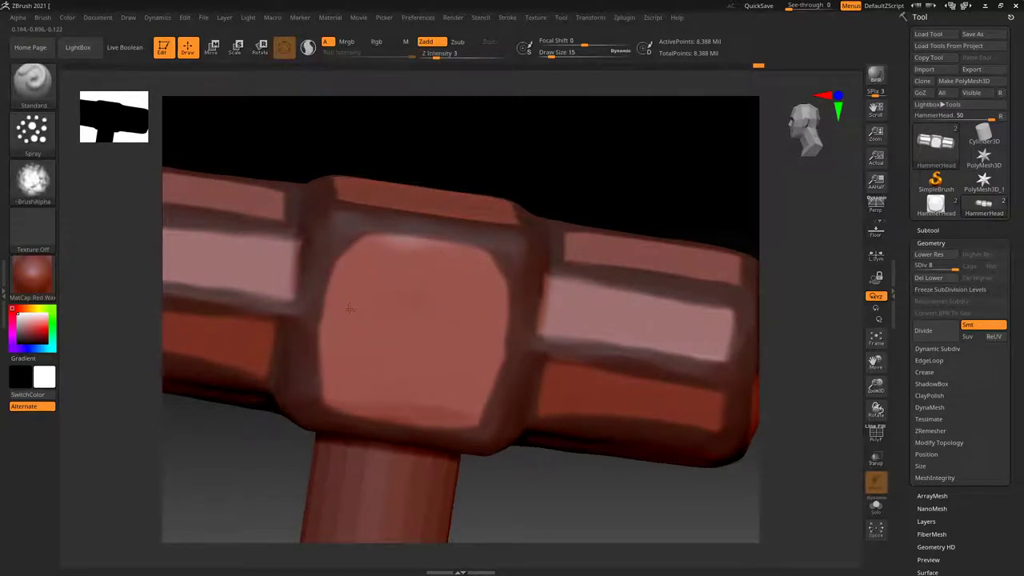
Step: Lightly sculpt the unmasked head faces at draw size 33 and Z Intensity 6, then invert the mask
mouse_move(393, 343)
mouse_down()
mouse_move(412, 292)
mouse_move(387, 288)
mouse_up()
key(s)
shift+drag(476, 333, 518, 270)
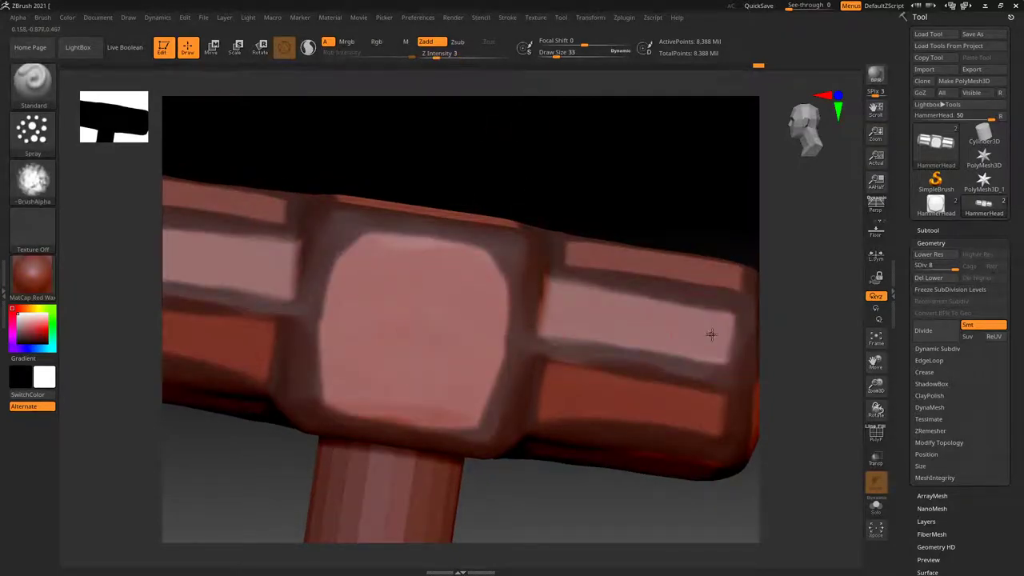
mouse_move(610, 305)
right_down()
mouse_move(355, 321)
mouse_move(426, 332)
right_up()
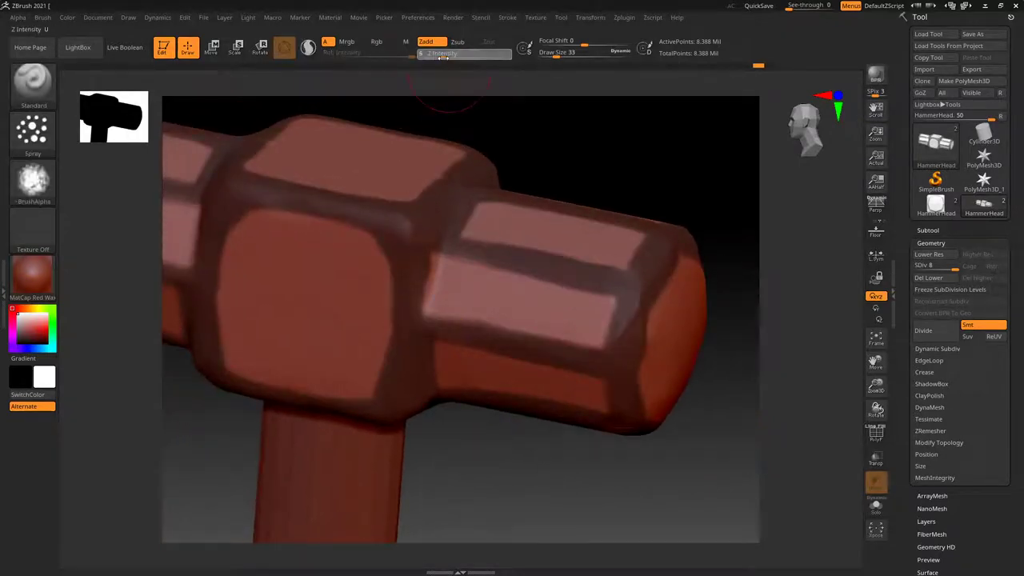
drag(442, 56, 448, 56)
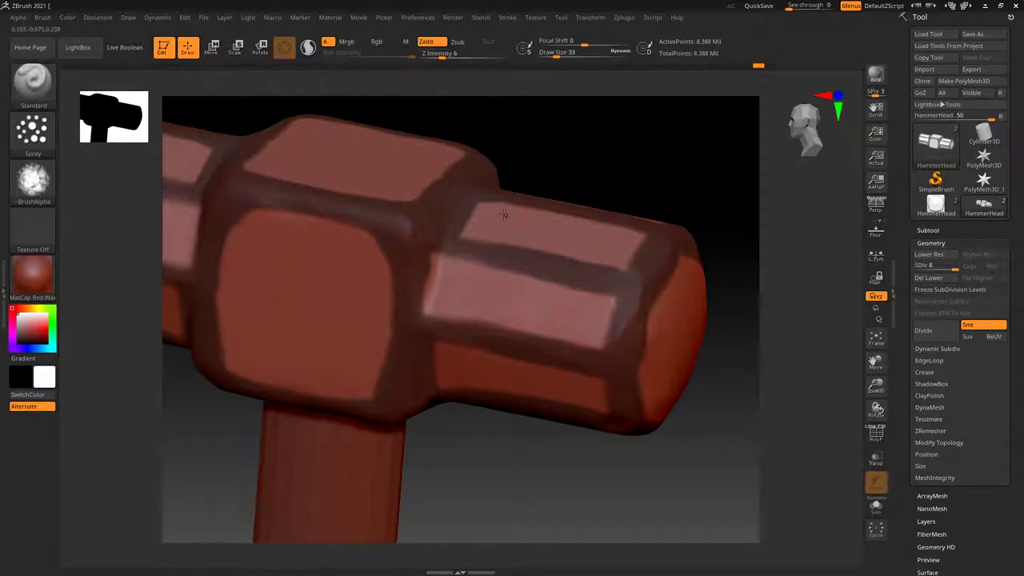
right_drag(480, 400, 519, 353)
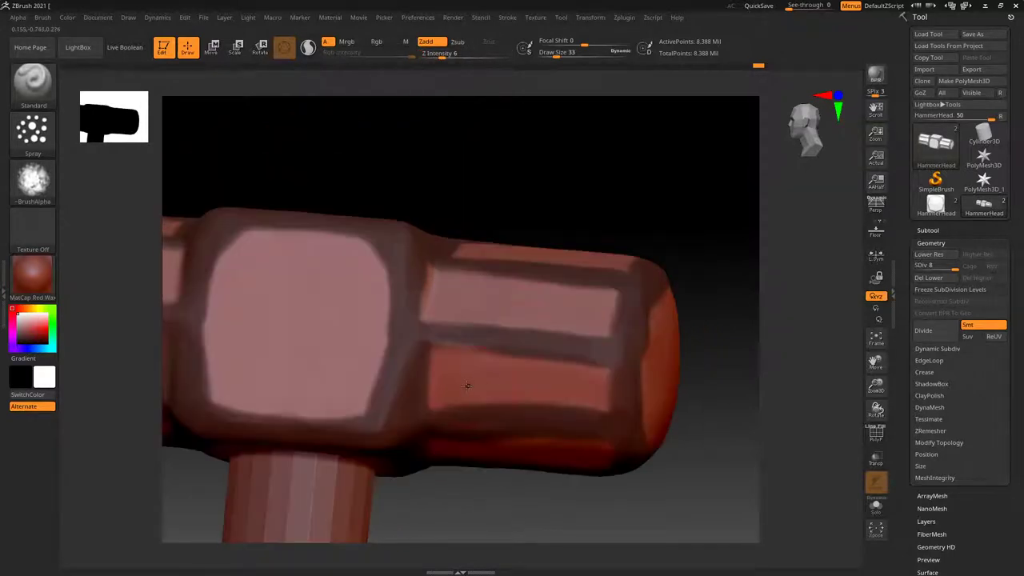
drag(589, 400, 513, 418)
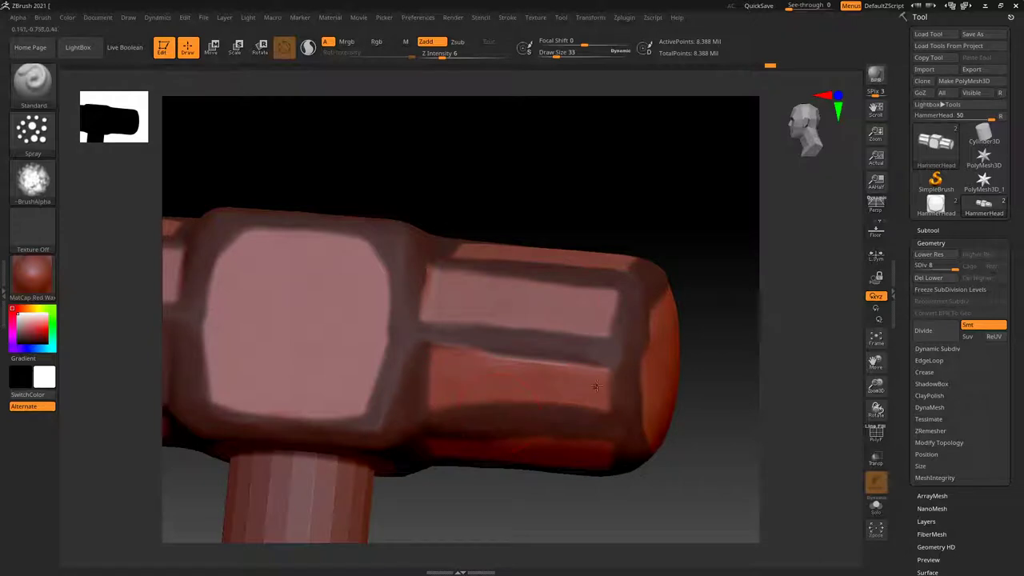
ctrl+click(674, 197)
Step: Invert the mask back and clear it from the hammer
ctrl+click(673, 194)
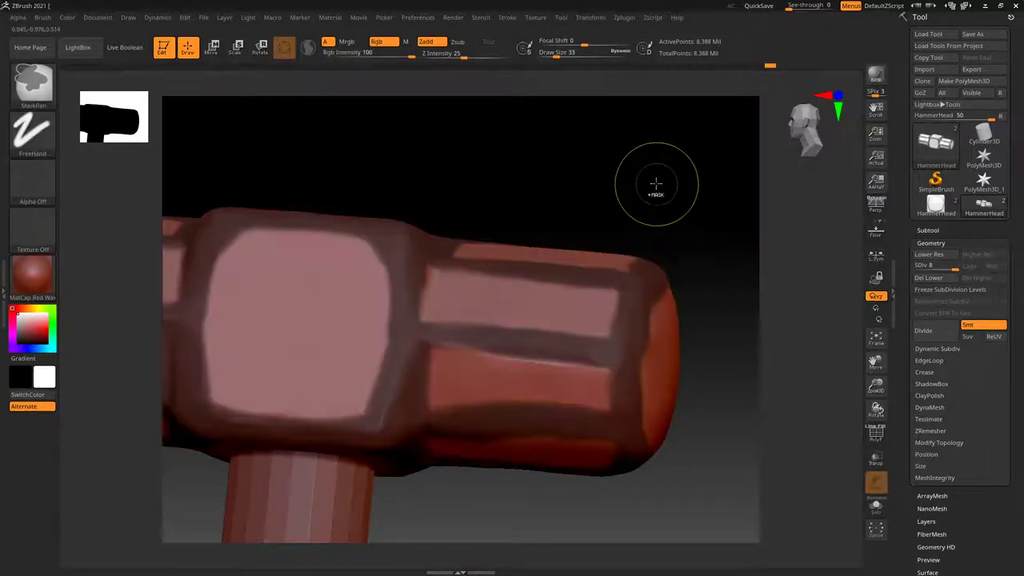
ctrl+drag(656, 183, 682, 209)
right_drag(672, 222, 656, 227)
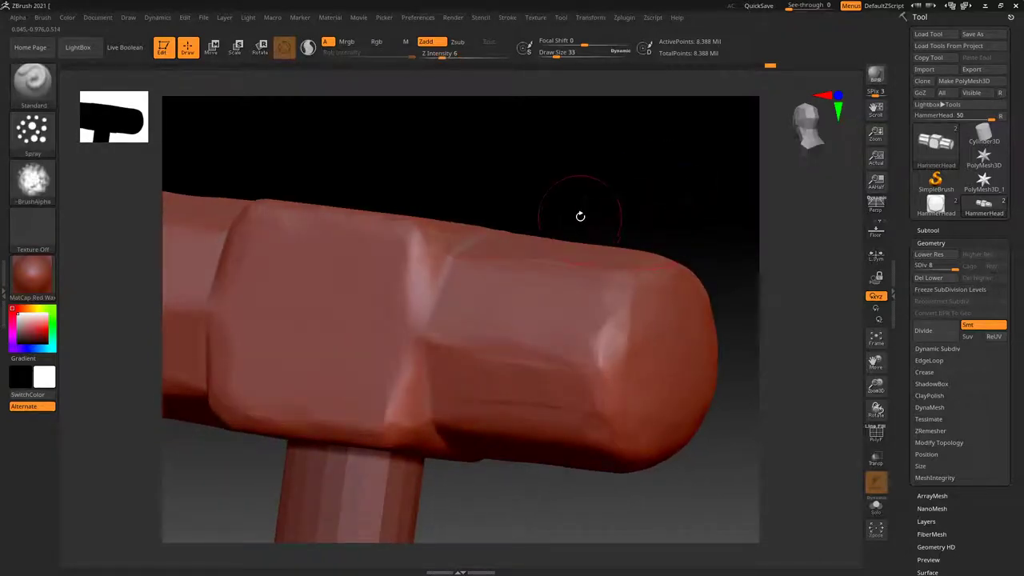
mouse_move(581, 215)
right_down()
mouse_move(586, 253)
mouse_move(563, 299)
right_up()
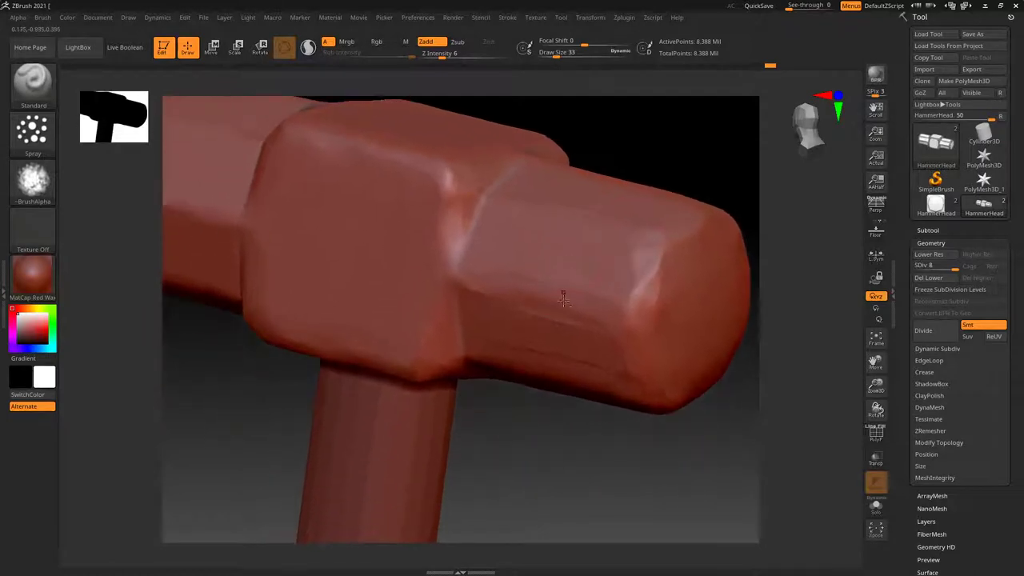
Step: Smooth the hammer head's end and re-mask its bevelled edges
key(shift)
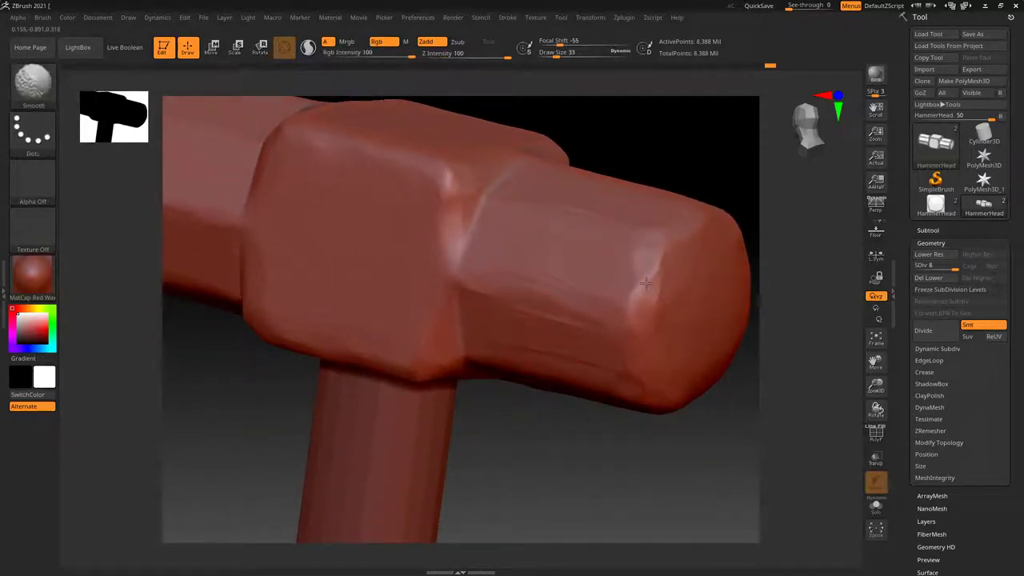
right_drag(602, 330, 622, 309)
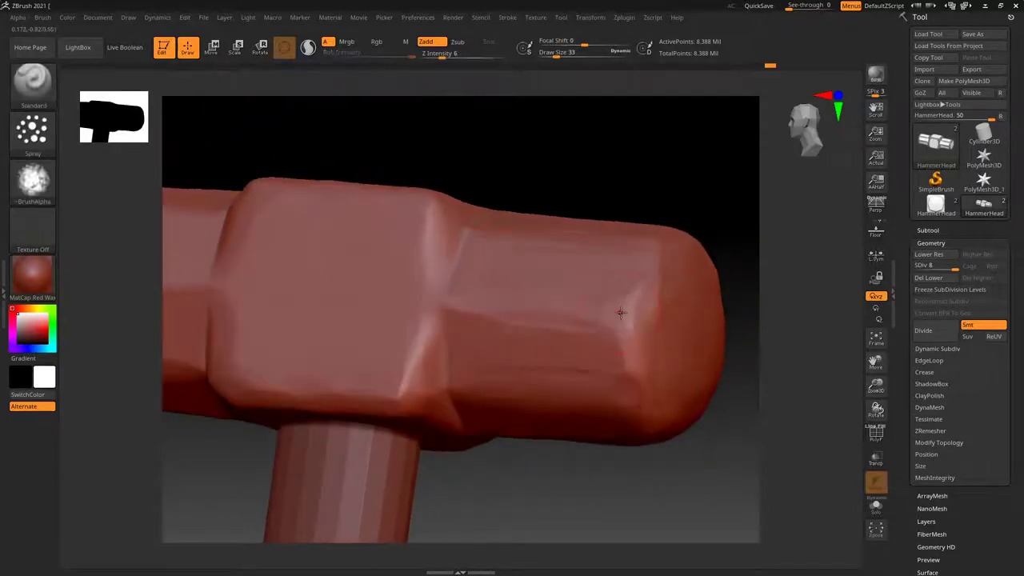
ctrl+click(588, 356)
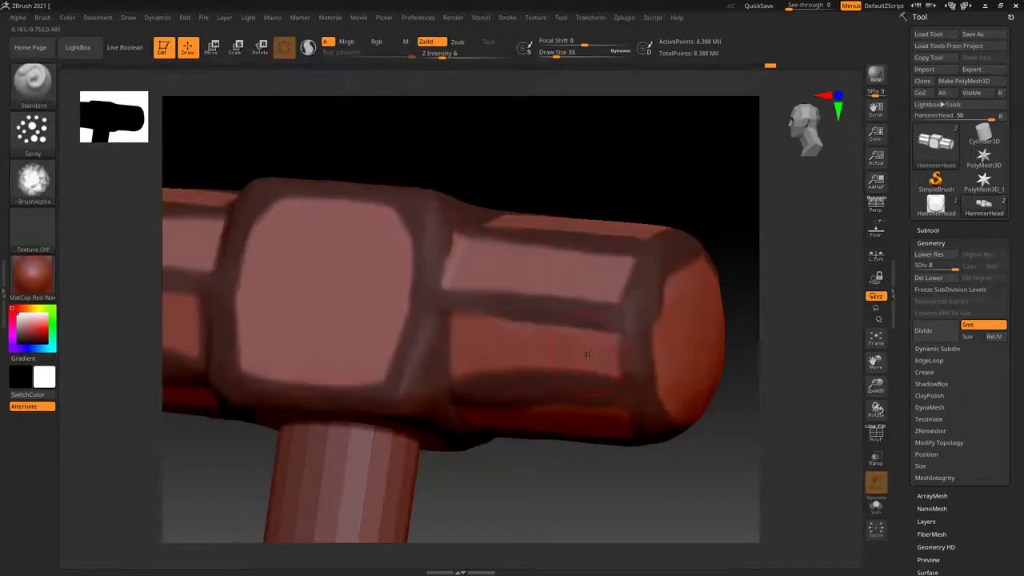
mouse_move(587, 356)
right_down()
mouse_move(565, 399)
mouse_move(464, 350)
right_up()
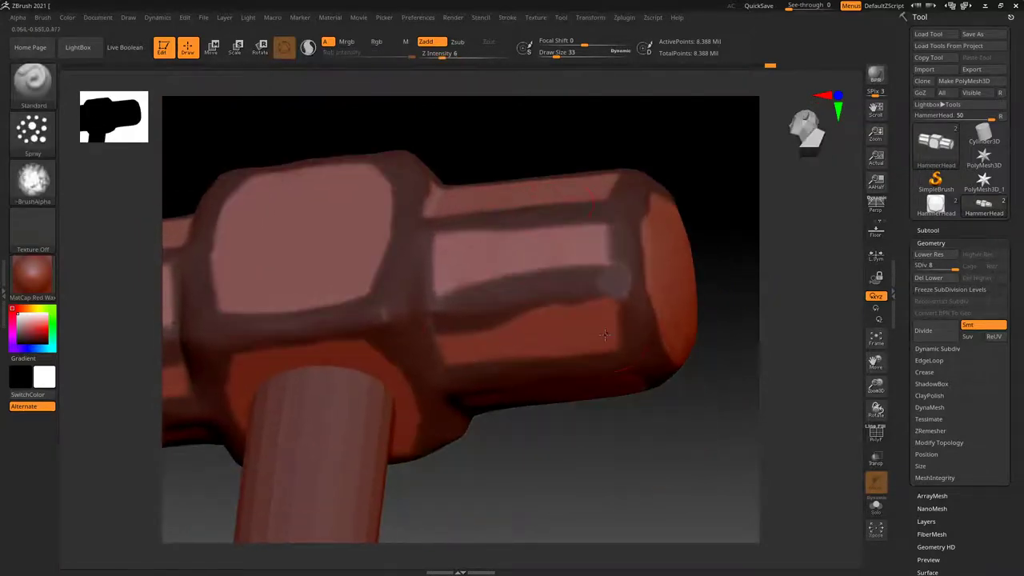
mouse_move(605, 335)
right_down()
mouse_move(542, 304)
mouse_move(557, 229)
right_up()
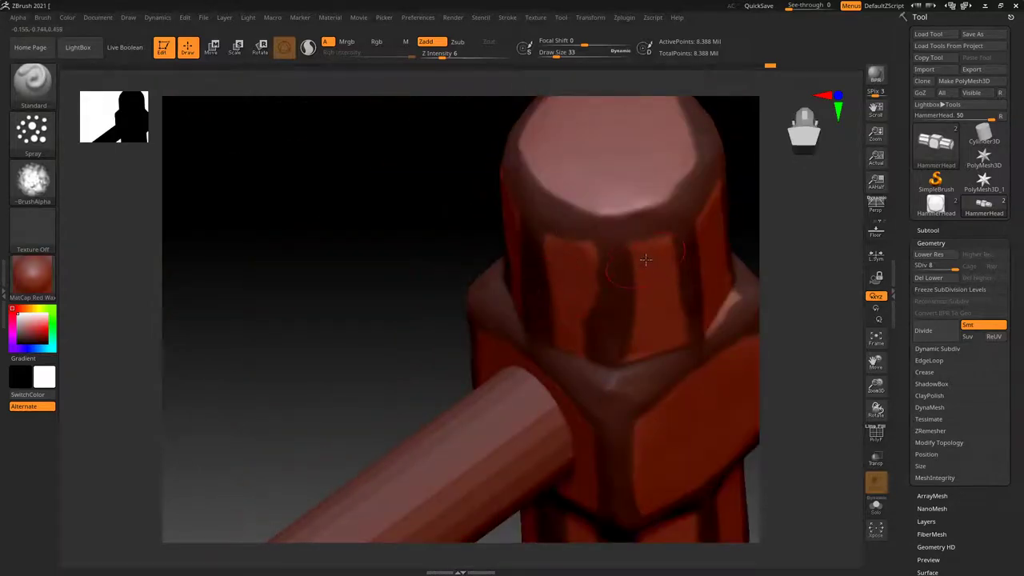
drag(442, 52, 420, 53)
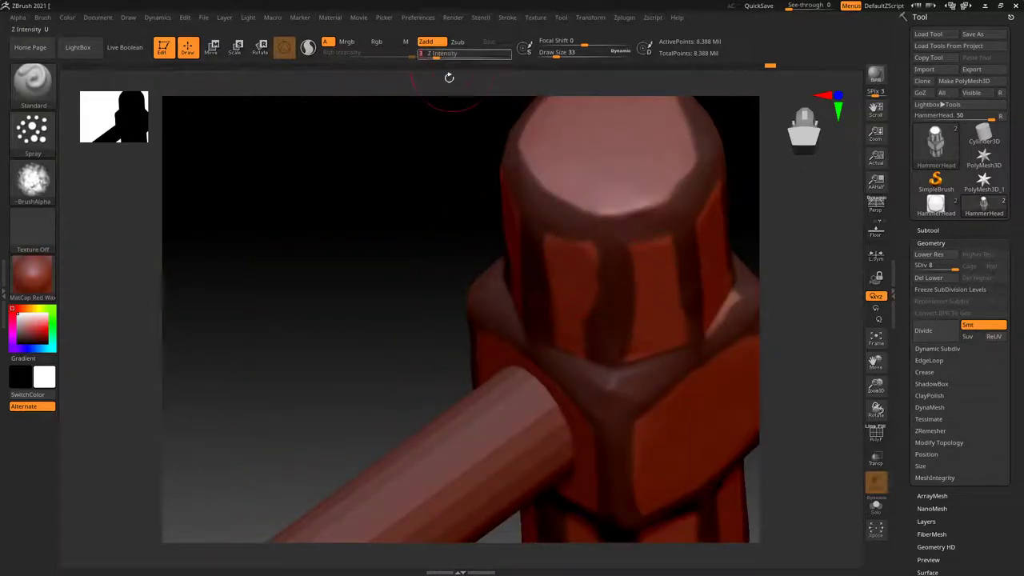
mouse_move(641, 264)
right_down()
mouse_move(601, 375)
mouse_move(604, 337)
mouse_move(582, 366)
right_up()
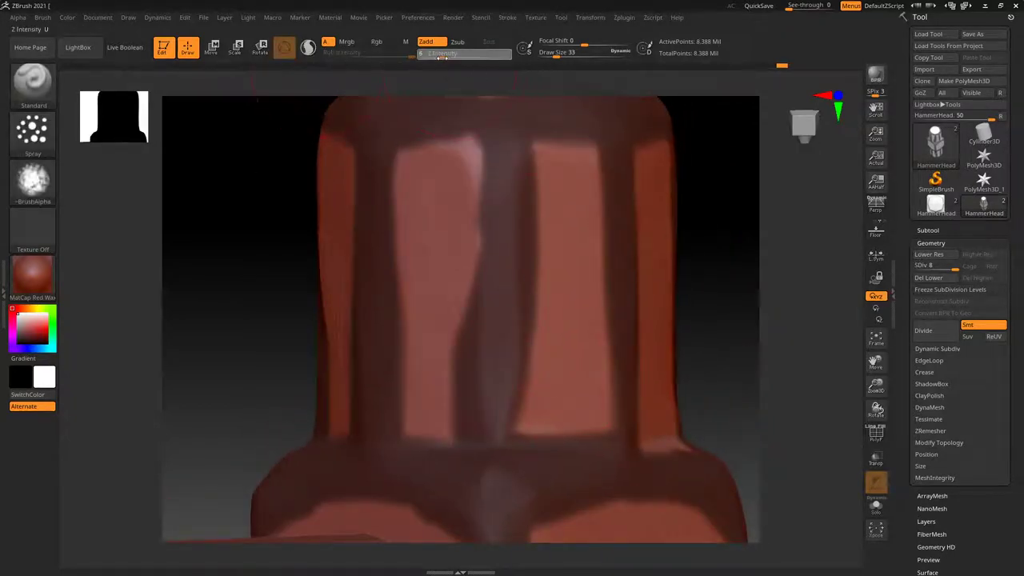
mouse_move(562, 382)
right_down()
mouse_move(595, 362)
mouse_move(600, 197)
right_up()
right_drag(633, 414, 440, 360)
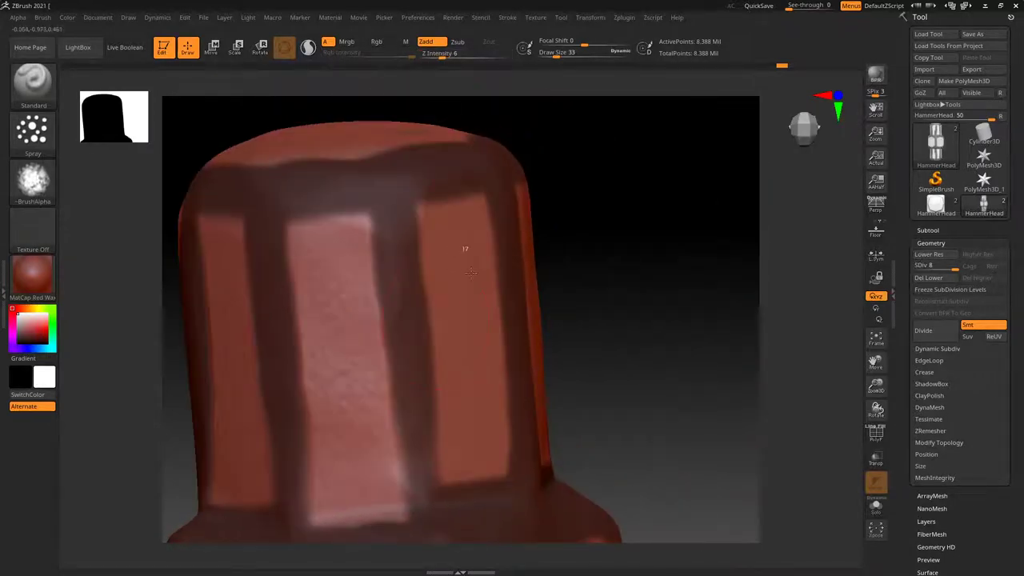
mouse_move(576, 388)
right_down()
mouse_move(531, 389)
mouse_move(491, 174)
mouse_move(528, 332)
right_up()
key(b)
key(s)
key(t)
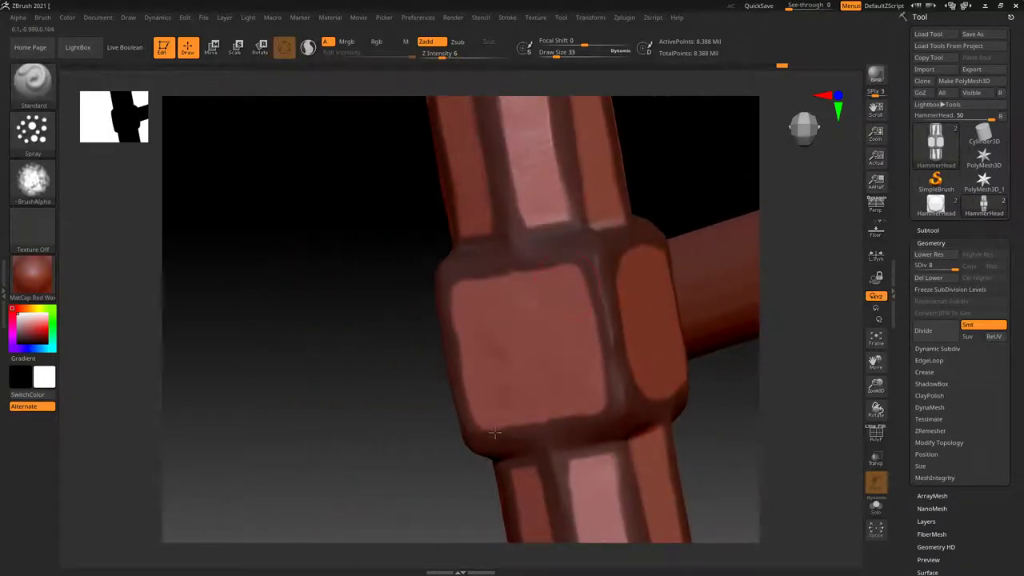
right_drag(557, 292, 565, 293)
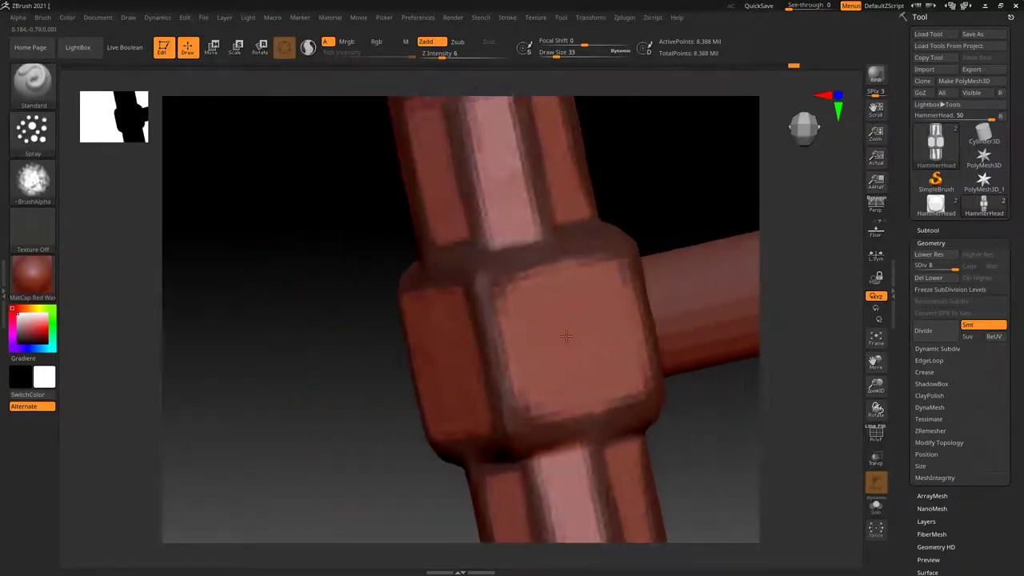
right_drag(543, 408, 496, 291)
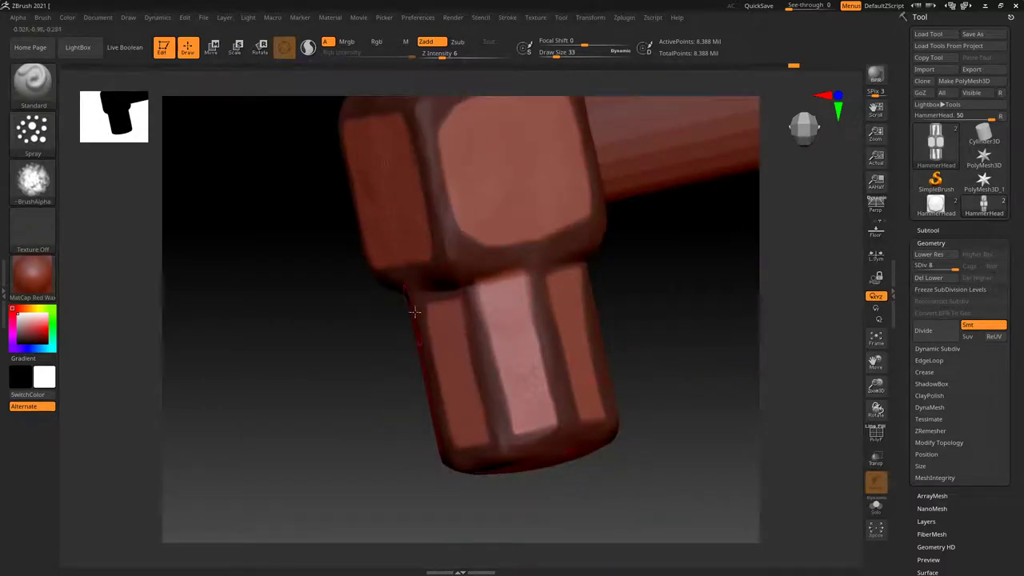
right_drag(446, 428, 491, 377)
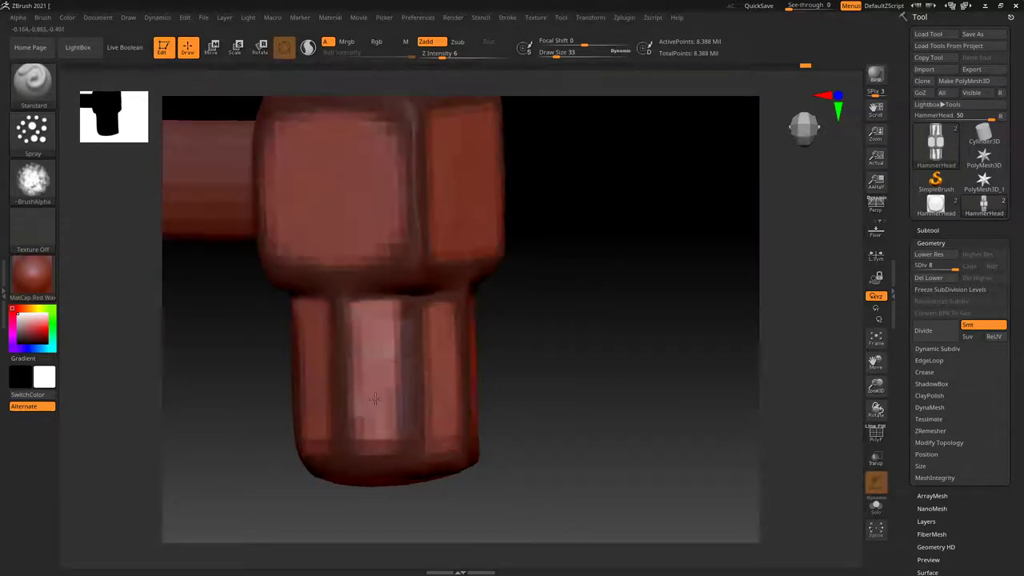
right_drag(368, 433, 391, 306)
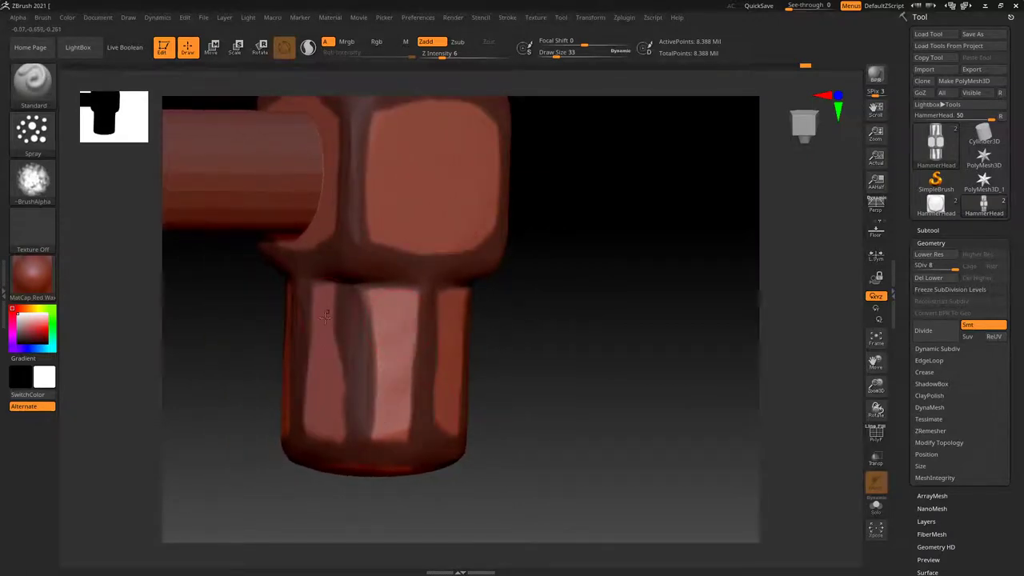
right_drag(324, 316, 423, 338)
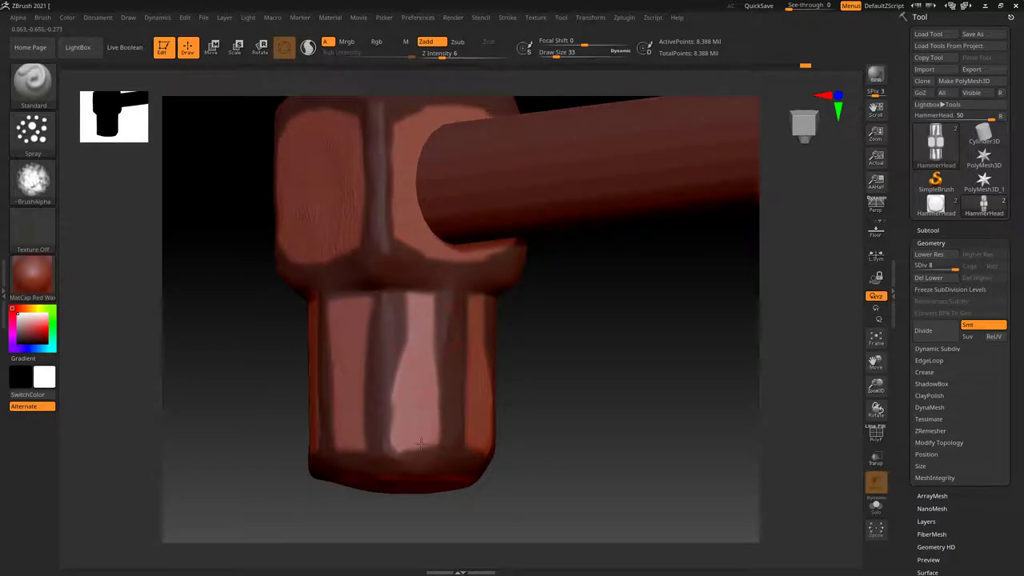
right_drag(420, 440, 412, 285)
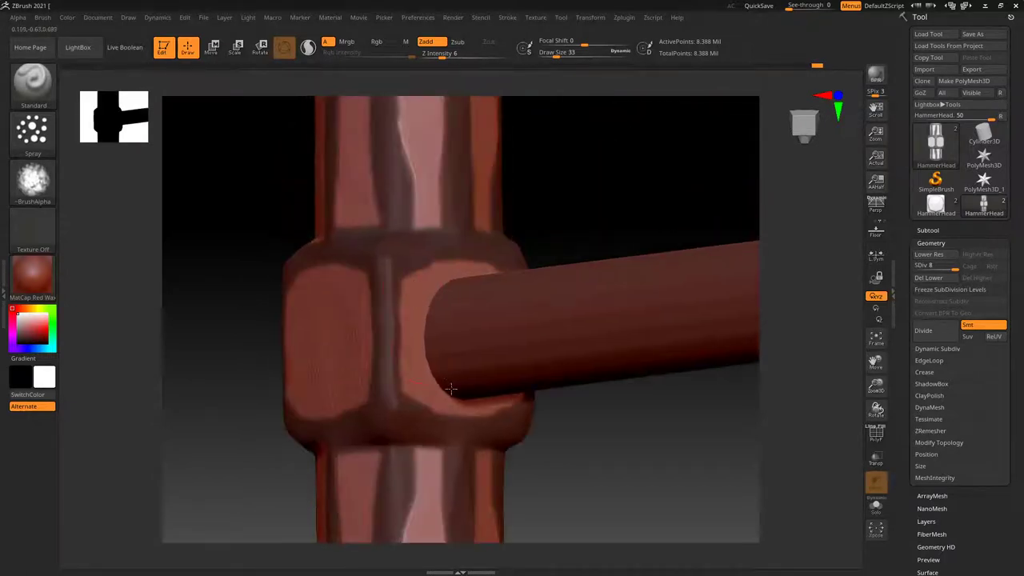
mouse_move(514, 405)
right_down()
mouse_move(519, 318)
mouse_move(553, 336)
right_up()
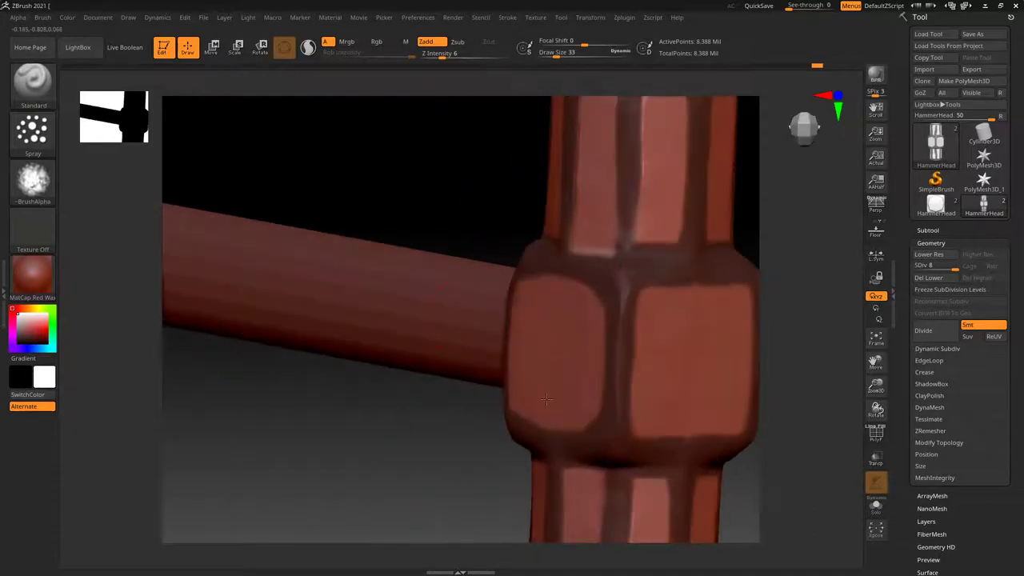
right_drag(641, 387, 565, 397)
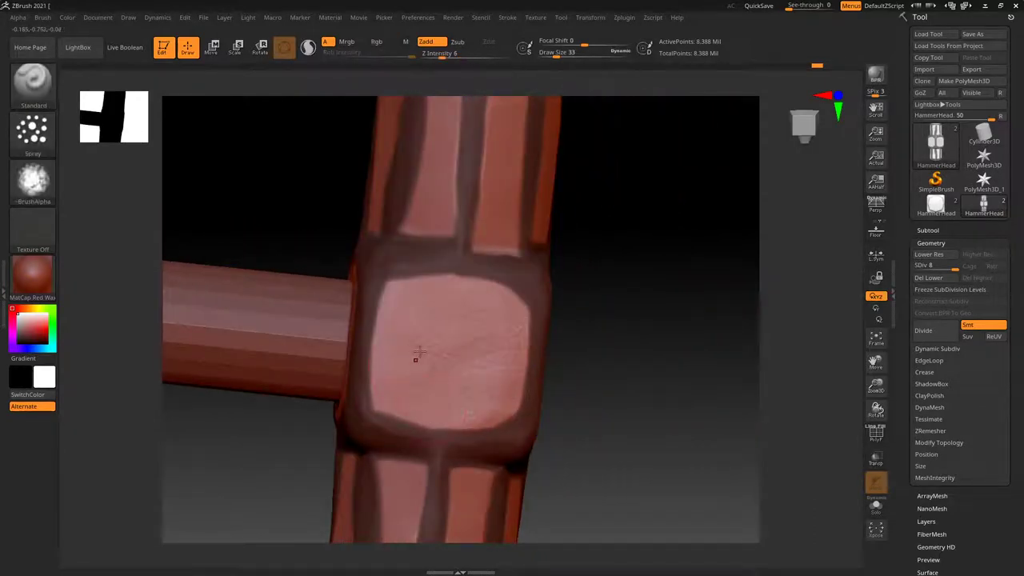
key(ctrl)
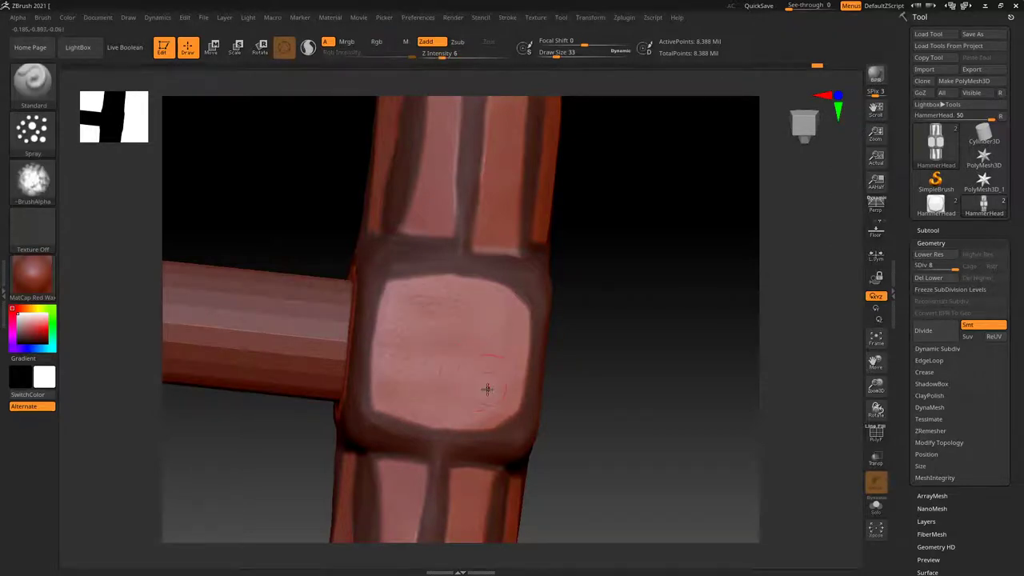
mouse_move(485, 389)
right_down()
mouse_move(532, 370)
mouse_move(555, 384)
mouse_move(667, 374)
mouse_move(525, 413)
mouse_move(594, 254)
mouse_move(541, 376)
mouse_move(507, 385)
mouse_move(566, 426)
mouse_move(586, 410)
mouse_move(522, 400)
mouse_move(528, 376)
right_up()
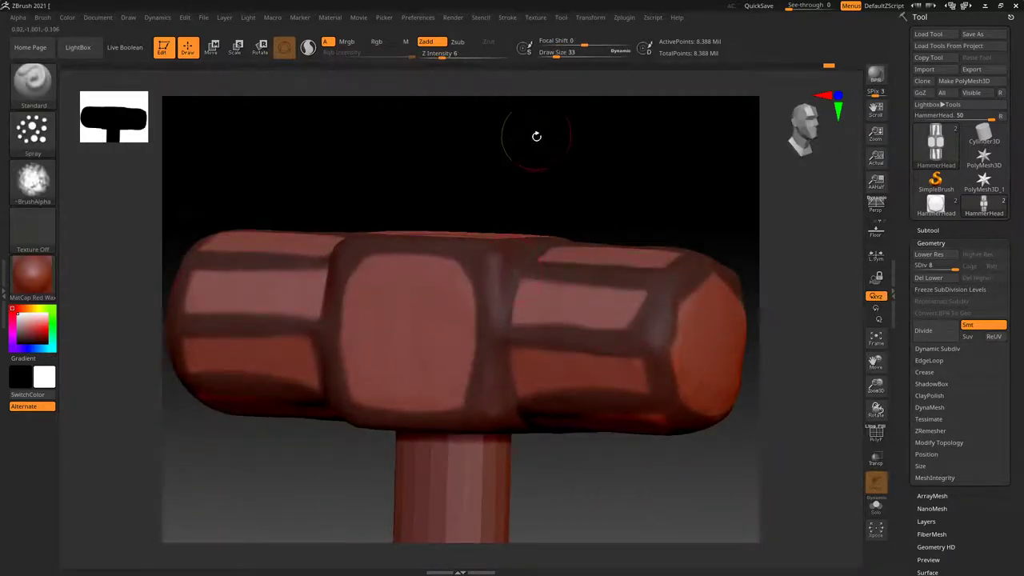
key(ctrl)
Step: Clear the hammer head's mask and step it down to subdivision level 6
ctrl+drag(536, 142, 593, 182)
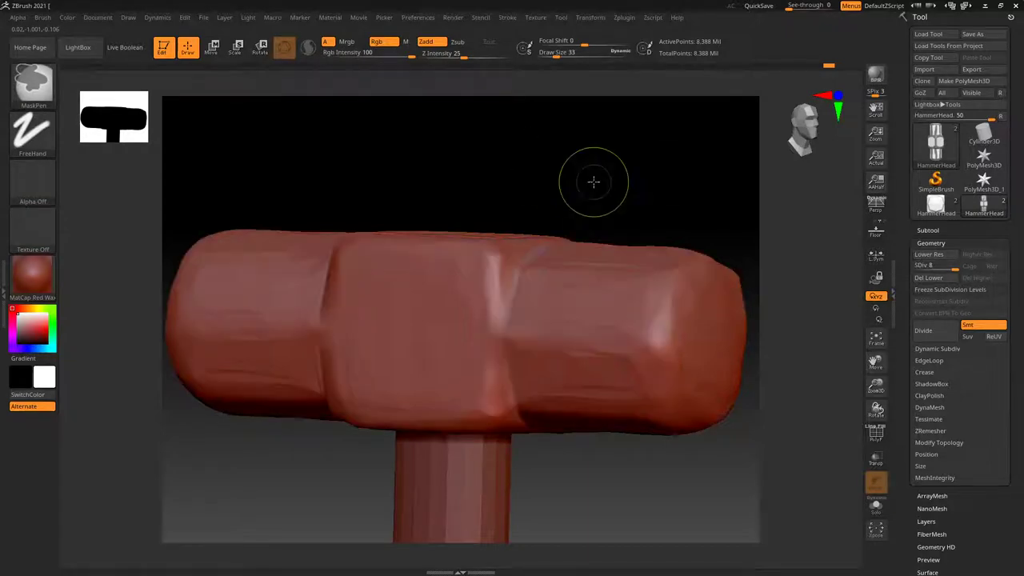
mouse_move(554, 264)
right_down()
mouse_move(606, 281)
mouse_move(542, 279)
right_up()
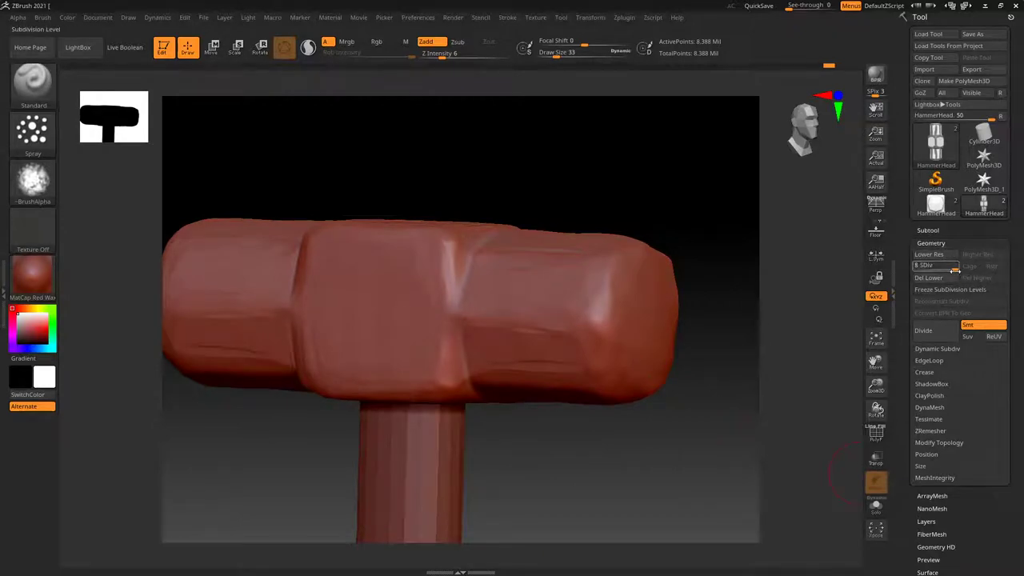
drag(941, 269, 927, 269)
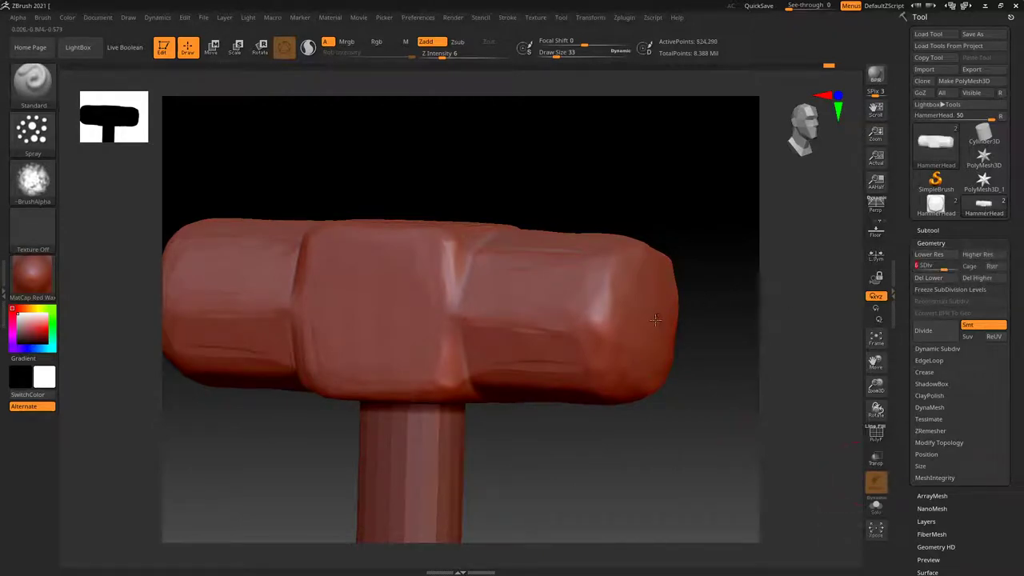
alt+right_drag(556, 362, 565, 338)
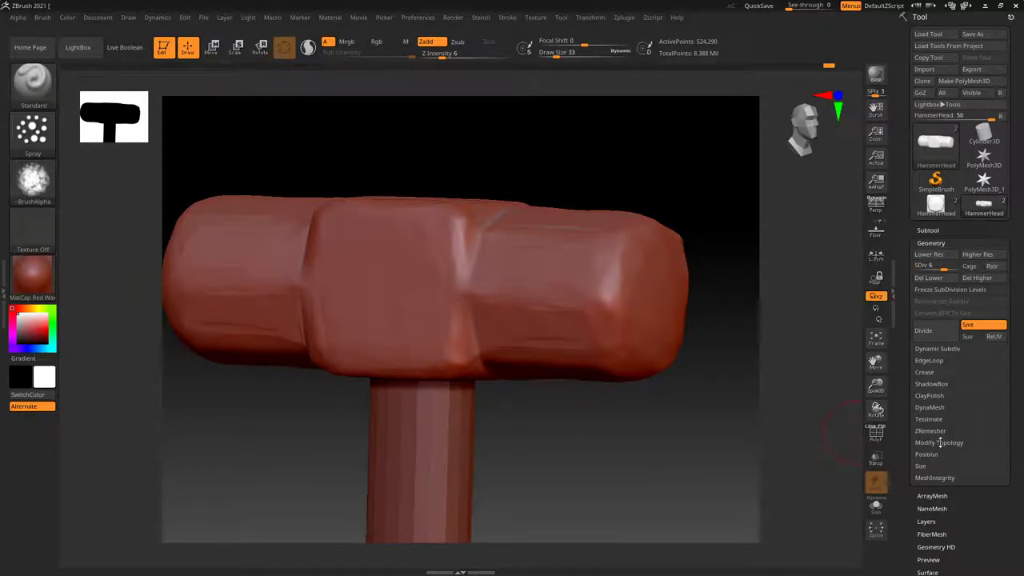
Step: Smooth the head's overall shape with Deformation Smooth at 73
click(940, 442)
mouse_move(1012, 464)
mouse_down()
mouse_move(1012, 370)
mouse_move(992, 339)
mouse_up()
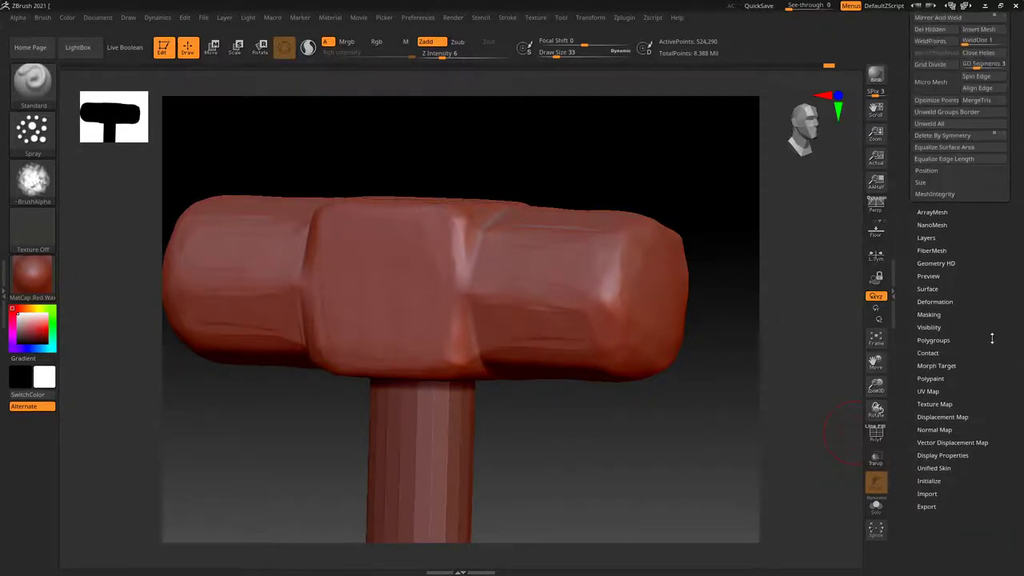
click(934, 302)
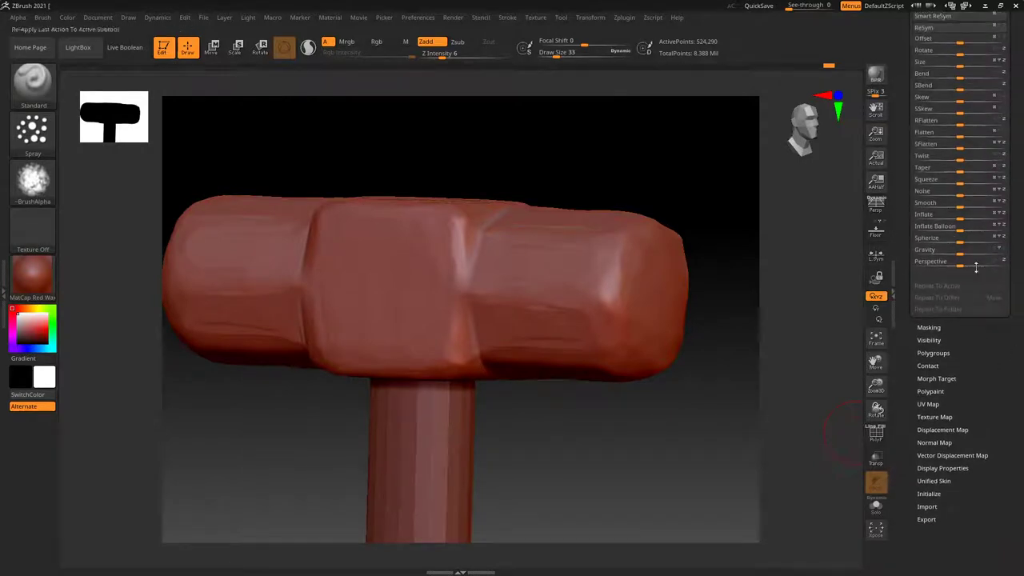
drag(960, 206, 973, 208)
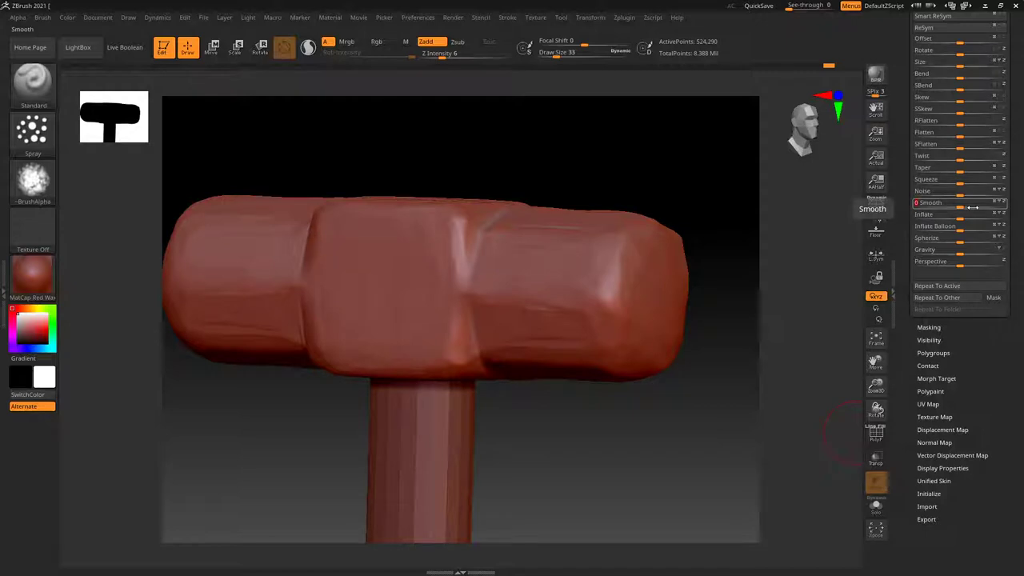
drag(962, 207, 994, 207)
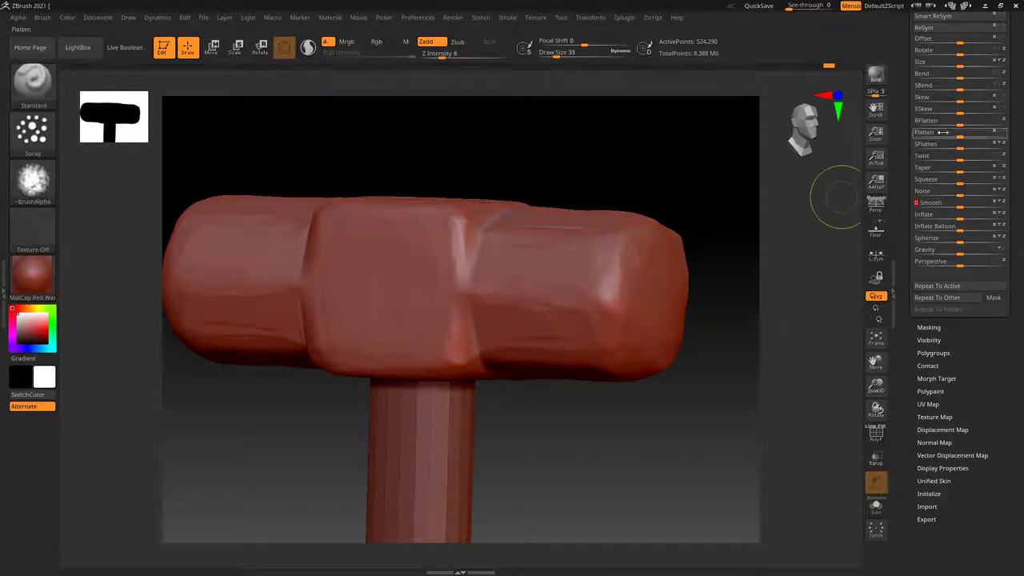
Step: Raise the hammer head back to subdivision level 8
scroll(938, 148, up, 8)
scroll(933, 163, up, 1)
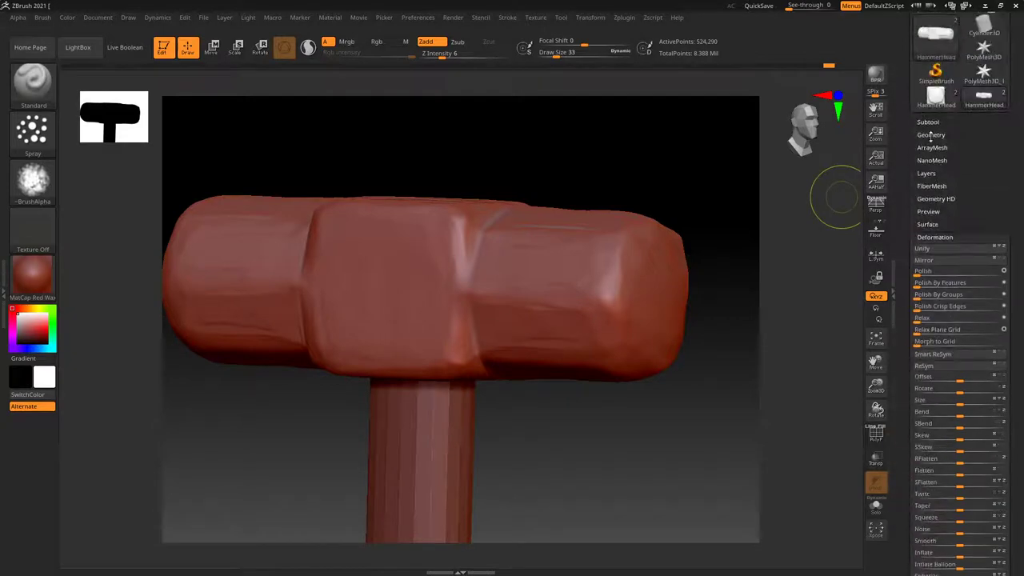
click(931, 136)
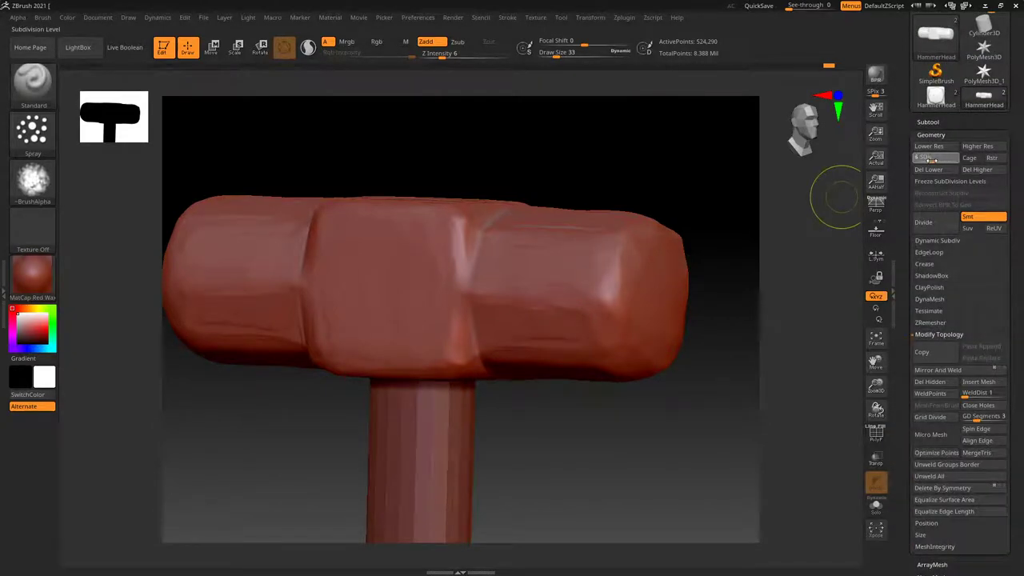
click(932, 160)
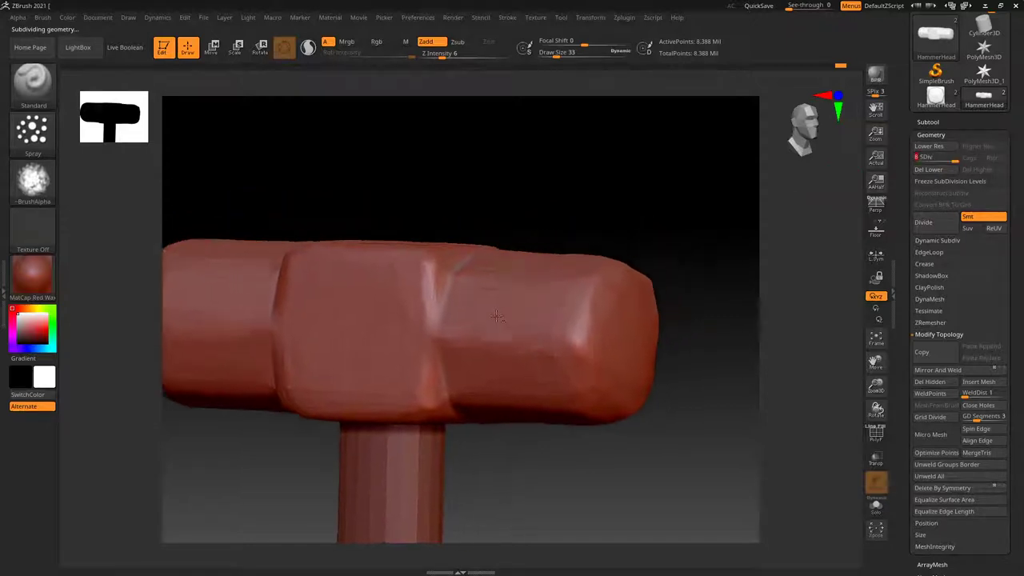
alt+drag(597, 262, 502, 320)
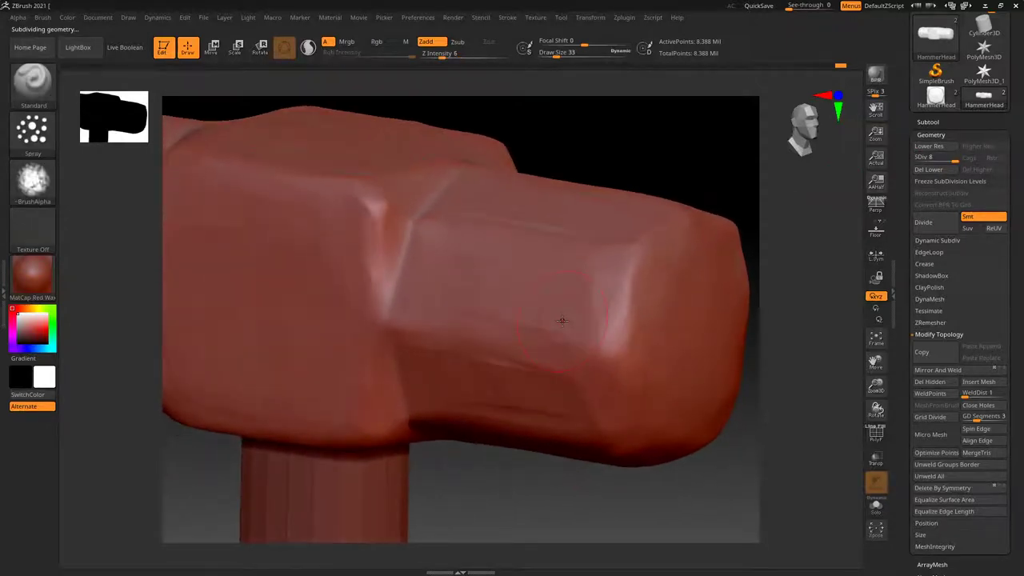
Step: Pick the Flatten brush at size 21 and flatten the crease near the head's right end
click(33, 84)
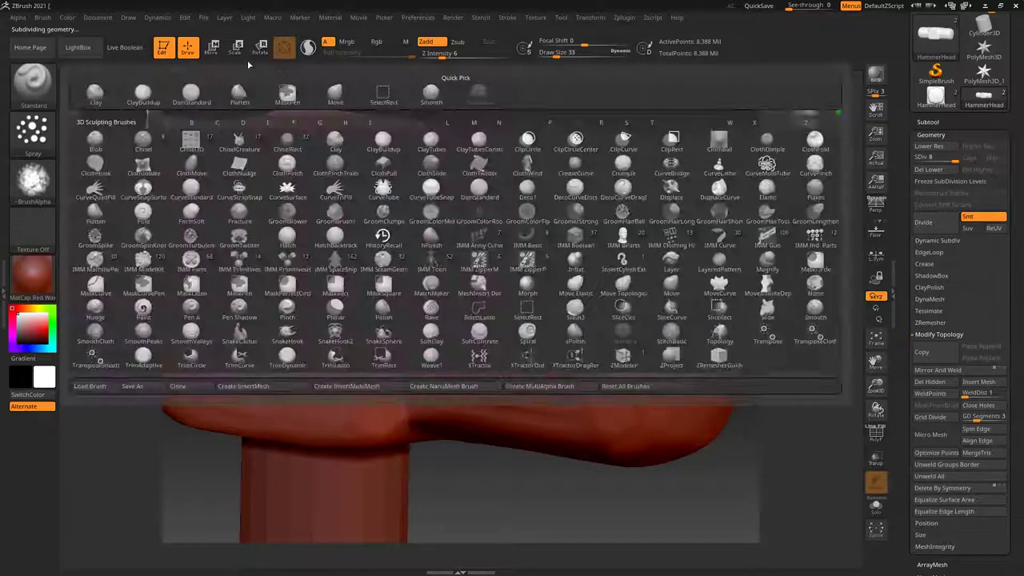
click(34, 84)
click(239, 92)
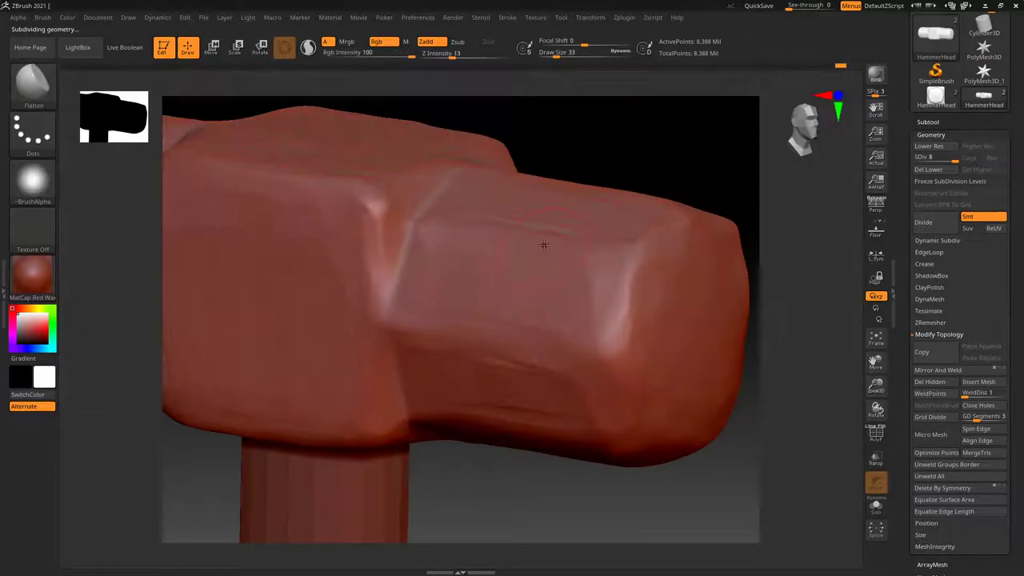
key(s)
drag(546, 250, 545, 252)
drag(639, 249, 599, 348)
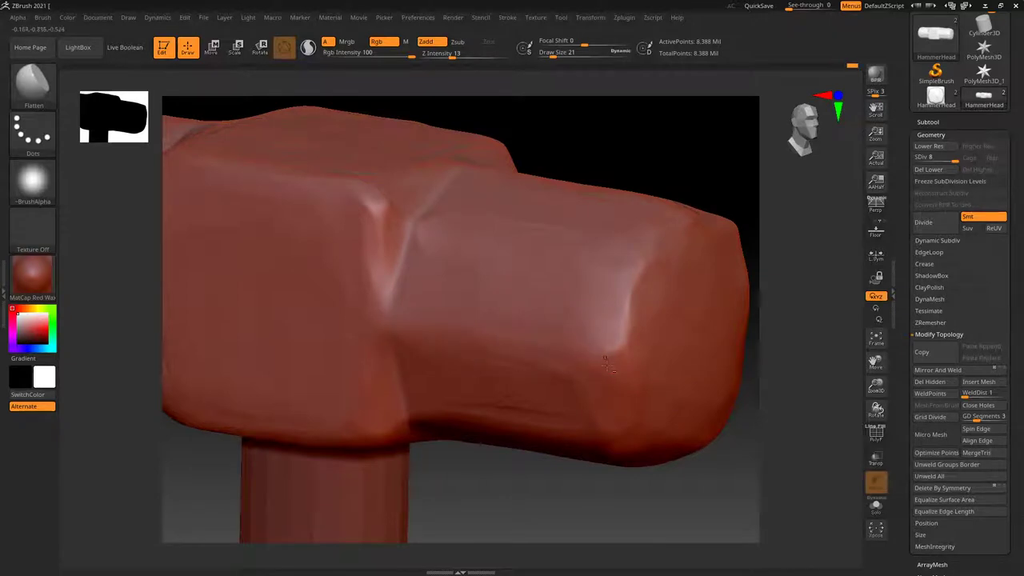
Step: Soften the bright edge highlights along the hammer head's bevelled corners
drag(536, 487, 560, 293)
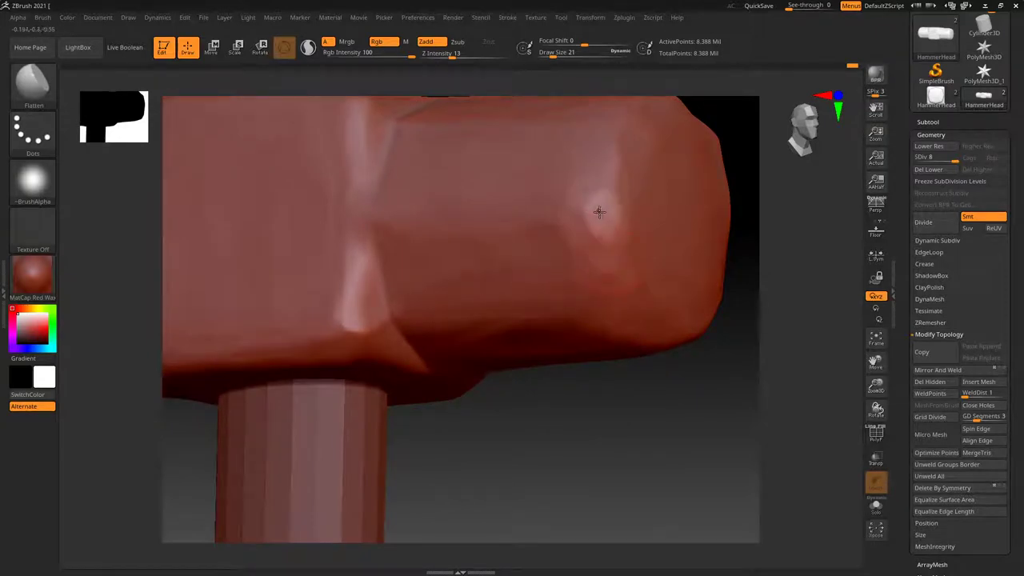
drag(632, 352, 553, 286)
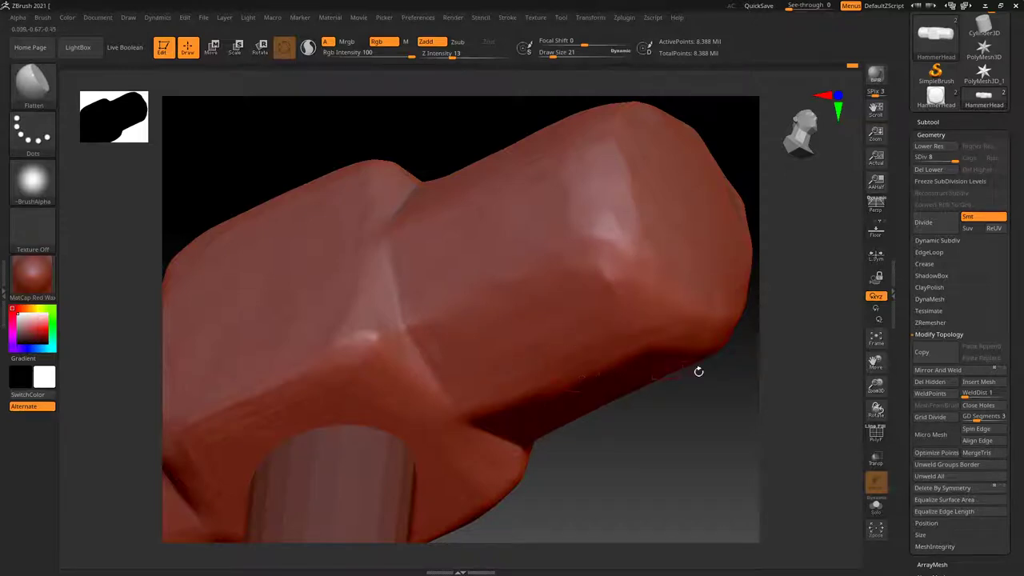
mouse_move(697, 369)
mouse_down()
mouse_move(577, 357)
mouse_move(658, 284)
mouse_up()
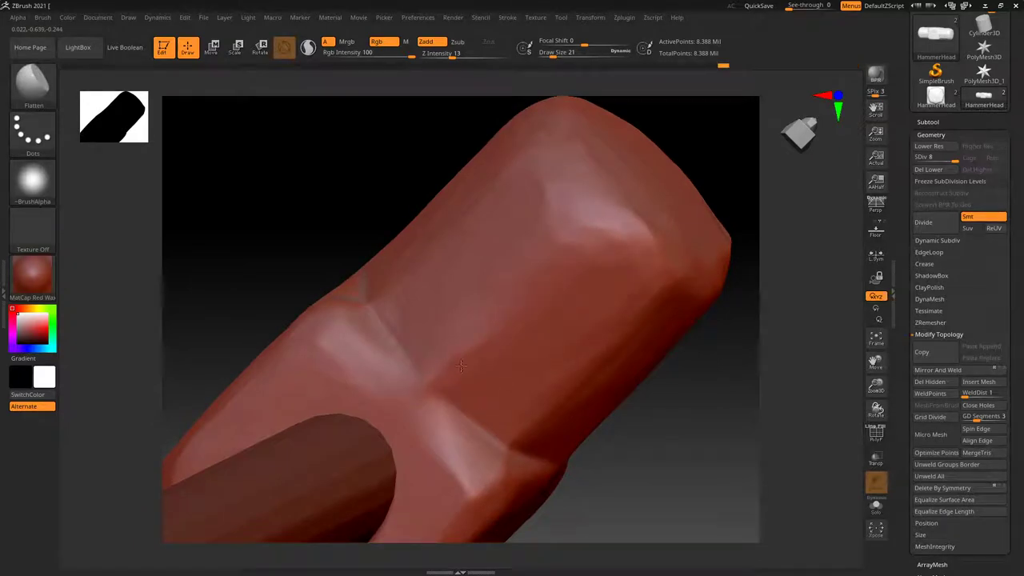
mouse_move(645, 423)
mouse_down()
mouse_move(667, 429)
mouse_move(565, 384)
mouse_up()
right_drag(451, 384, 469, 299)
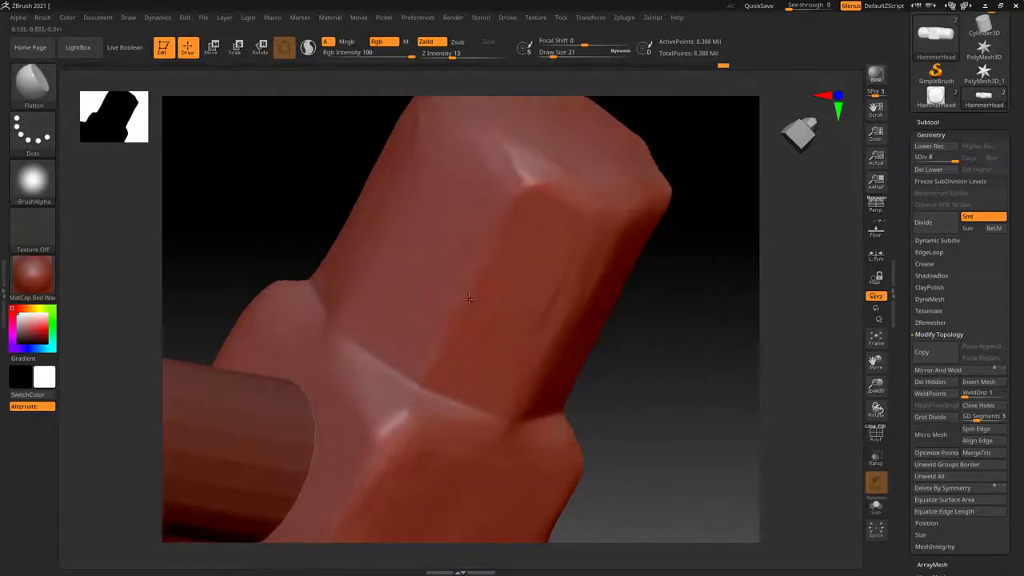
drag(511, 198, 532, 175)
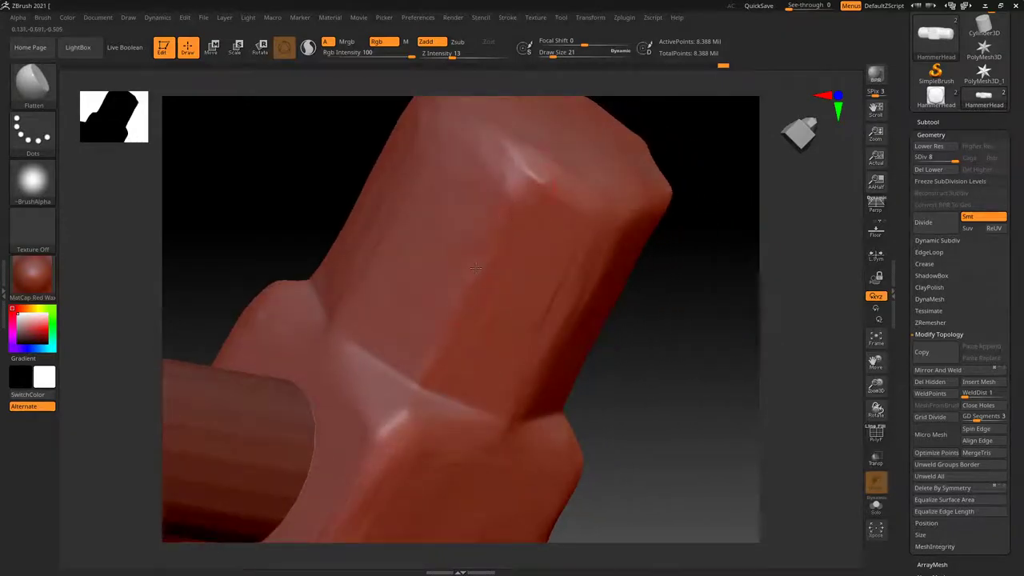
mouse_move(540, 184)
mouse_down()
mouse_move(534, 204)
mouse_move(617, 208)
mouse_up()
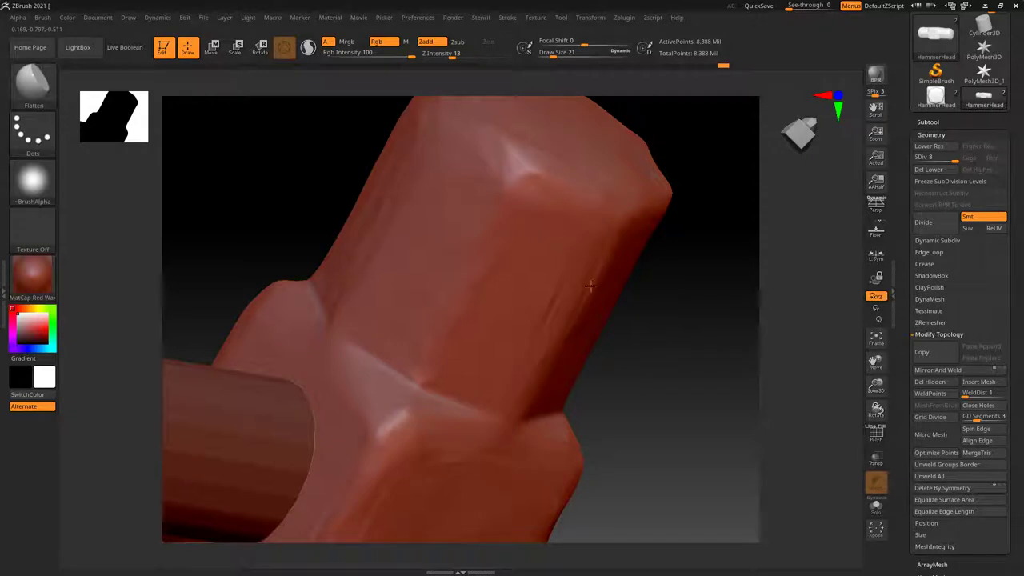
mouse_move(565, 338)
mouse_down()
mouse_move(569, 300)
mouse_move(471, 296)
mouse_up()
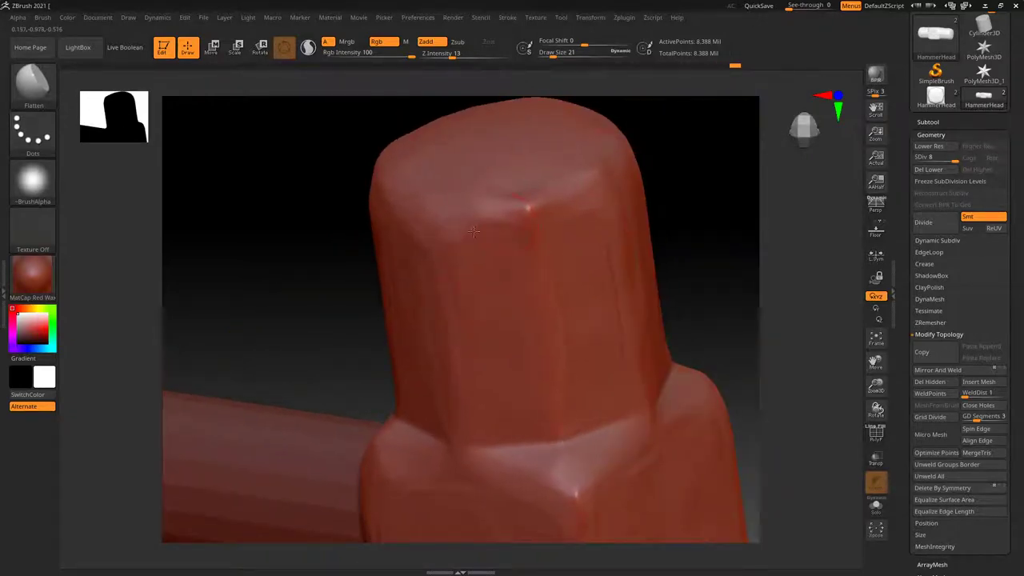
mouse_move(536, 200)
mouse_down()
mouse_move(557, 221)
mouse_move(533, 208)
mouse_up()
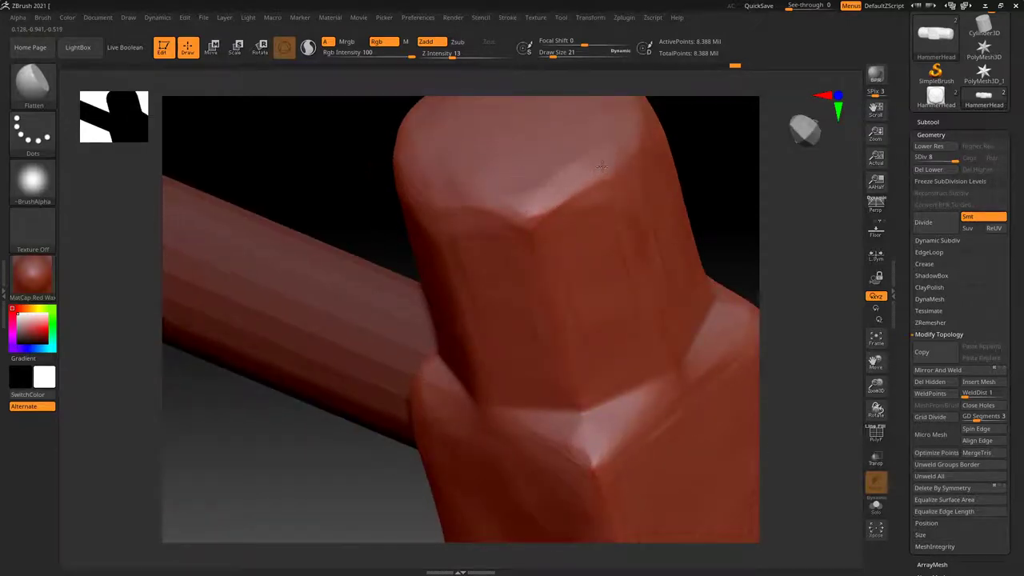
Step: Smooth the sharp ridge on the head's top edge, then orbit around the head–handle joint to review
mouse_move(503, 170)
shift+mouse_down()
mouse_move(541, 208)
mouse_move(576, 200)
mouse_move(529, 222)
shift+mouse_up()
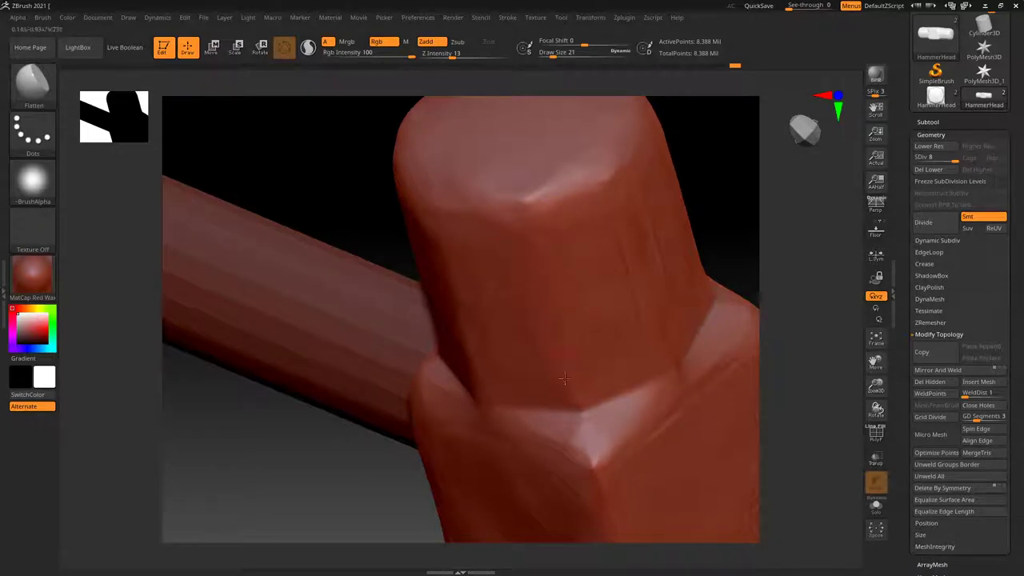
mouse_move(635, 313)
alt+right_down()
mouse_move(591, 330)
mouse_move(504, 248)
alt+right_up()
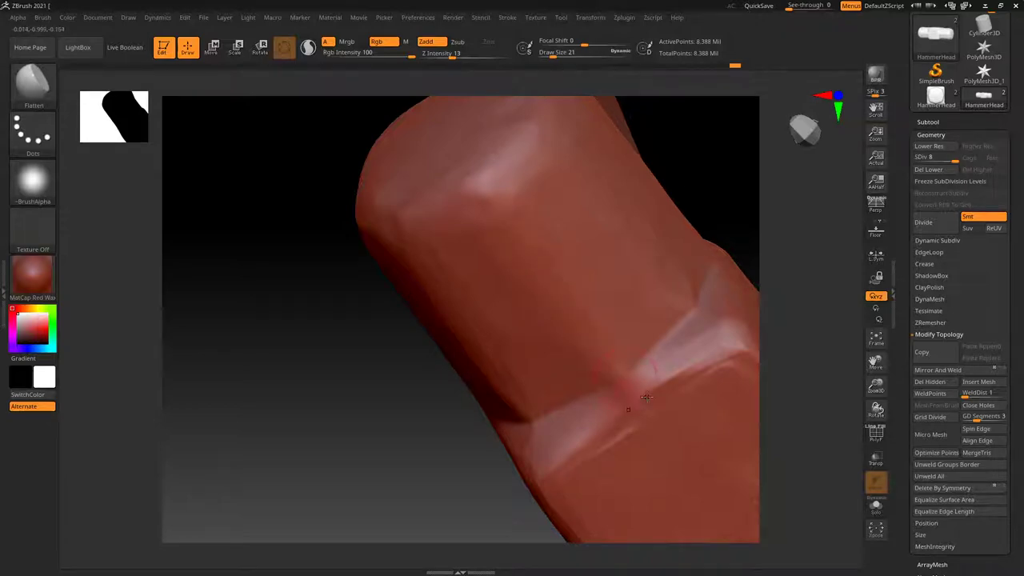
drag(646, 397, 485, 319)
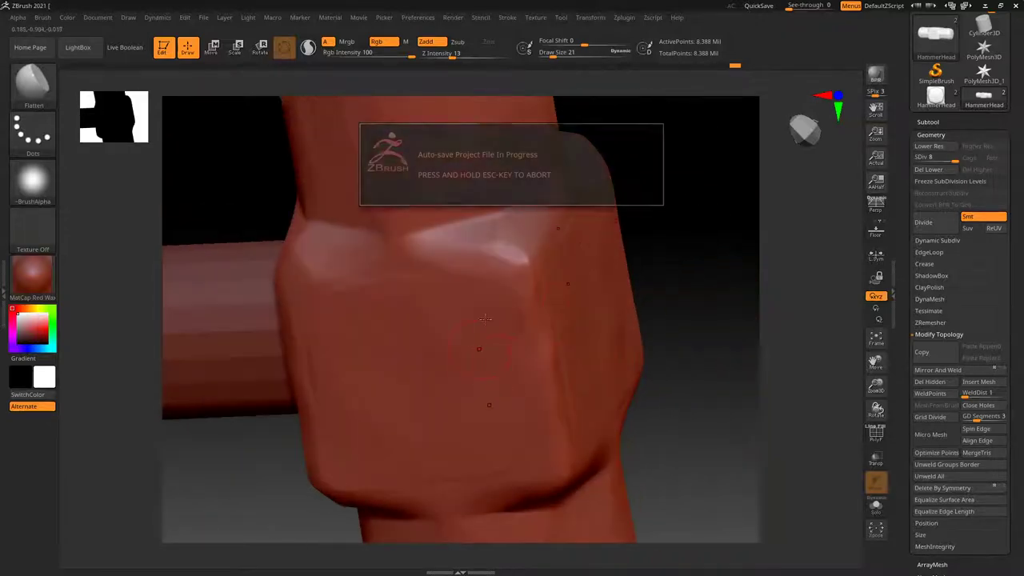
drag(429, 209, 495, 261)
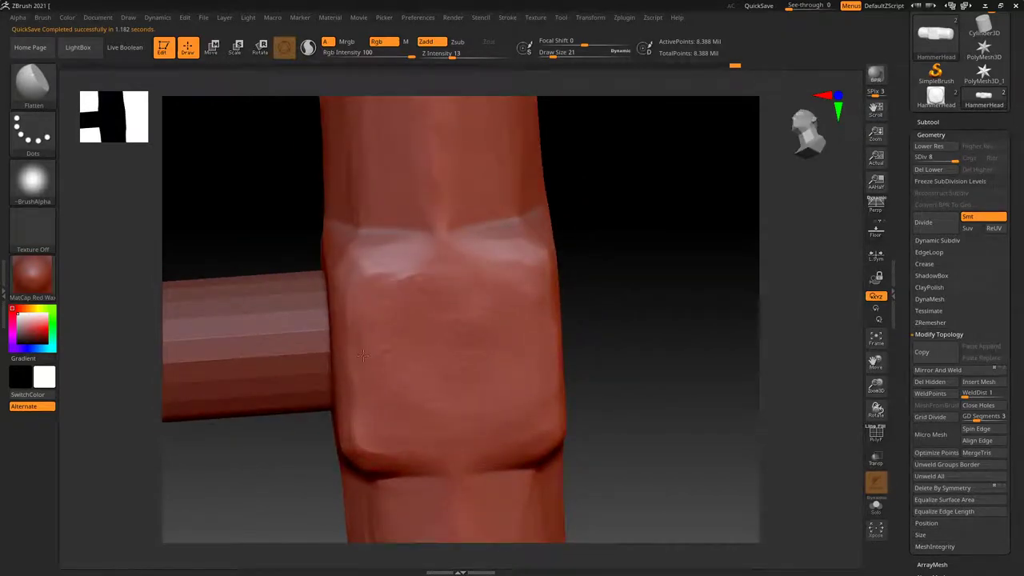
mouse_move(351, 317)
right_down()
mouse_move(412, 336)
mouse_move(457, 304)
mouse_move(404, 253)
right_up()
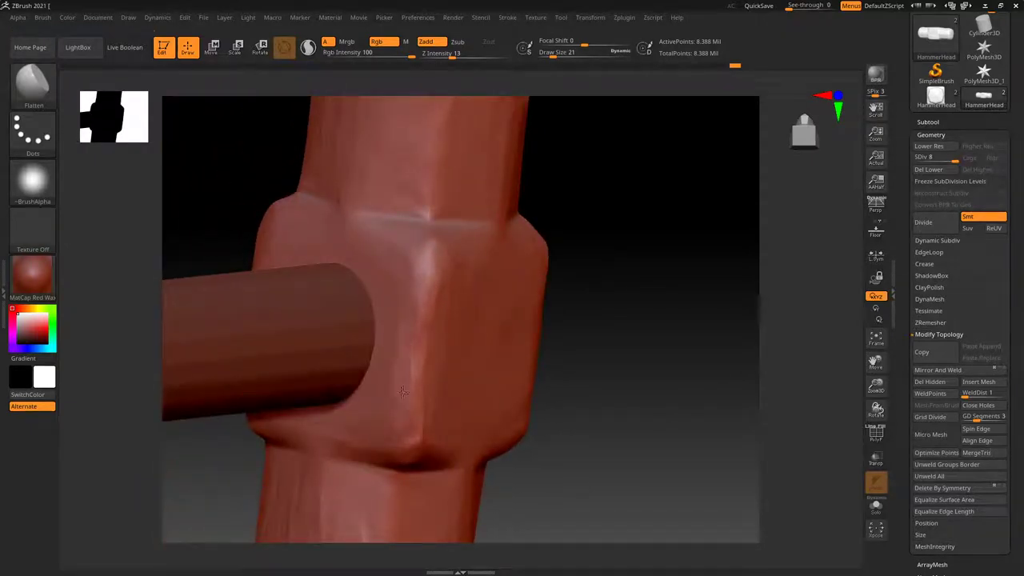
right_drag(414, 378, 478, 365)
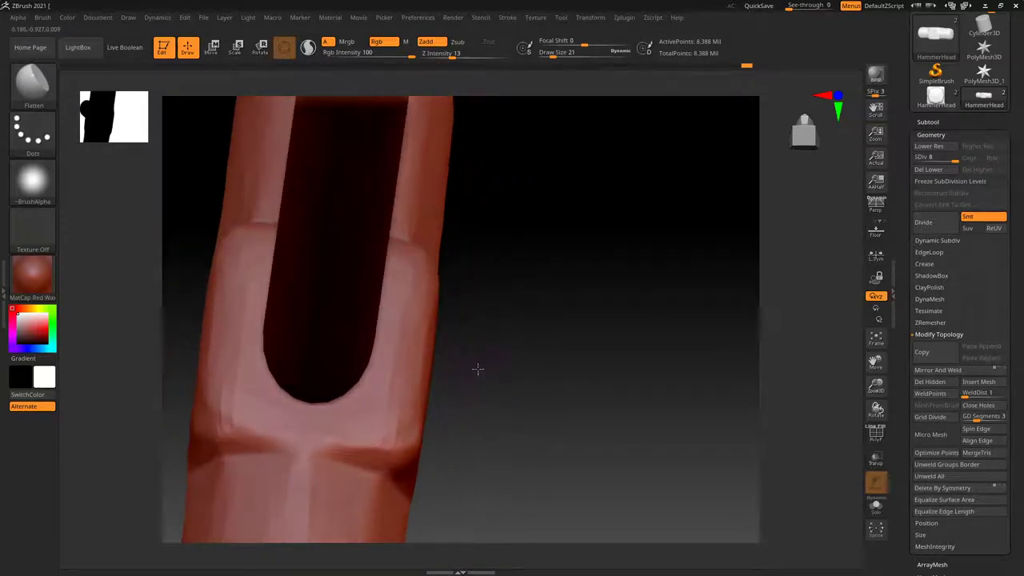
mouse_move(479, 411)
right_down()
mouse_move(569, 359)
mouse_move(521, 351)
right_up()
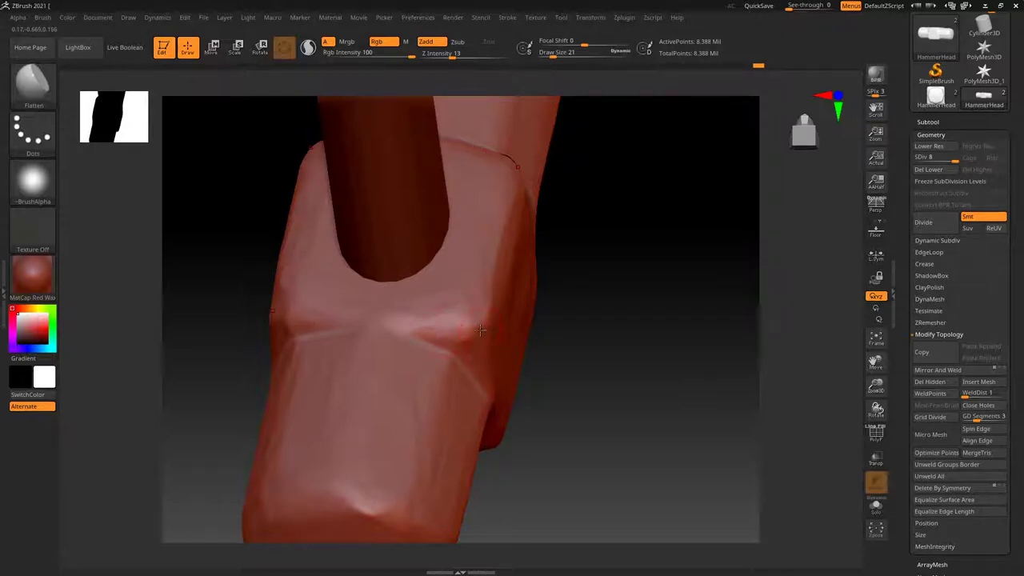
mouse_move(481, 329)
right_down()
mouse_move(607, 381)
mouse_move(607, 366)
mouse_move(566, 415)
mouse_move(601, 336)
mouse_move(586, 331)
mouse_move(617, 313)
mouse_move(581, 344)
mouse_move(613, 325)
mouse_move(581, 329)
right_up()
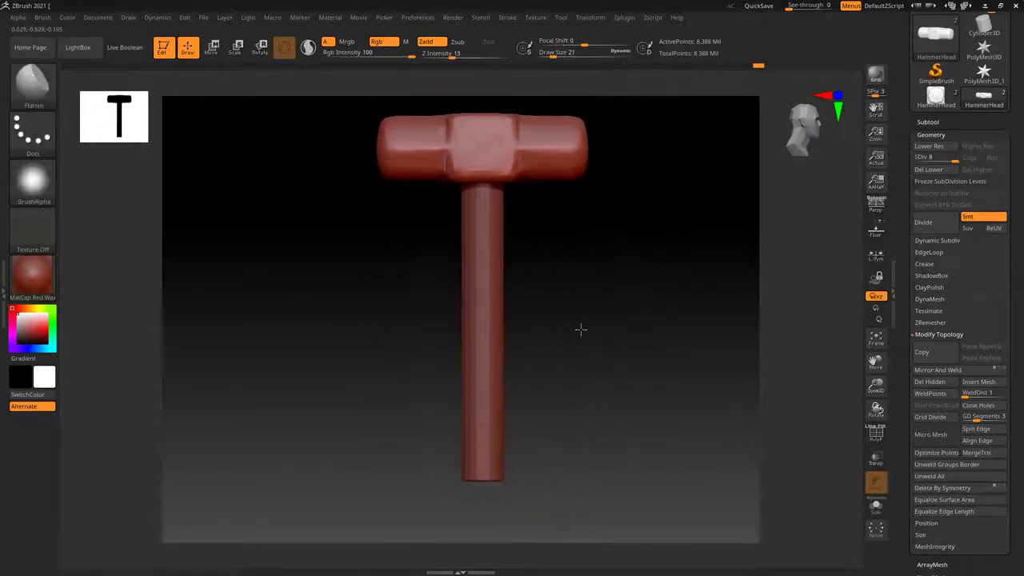
Step: Select the HammerWood handle as the active subtool
click(931, 135)
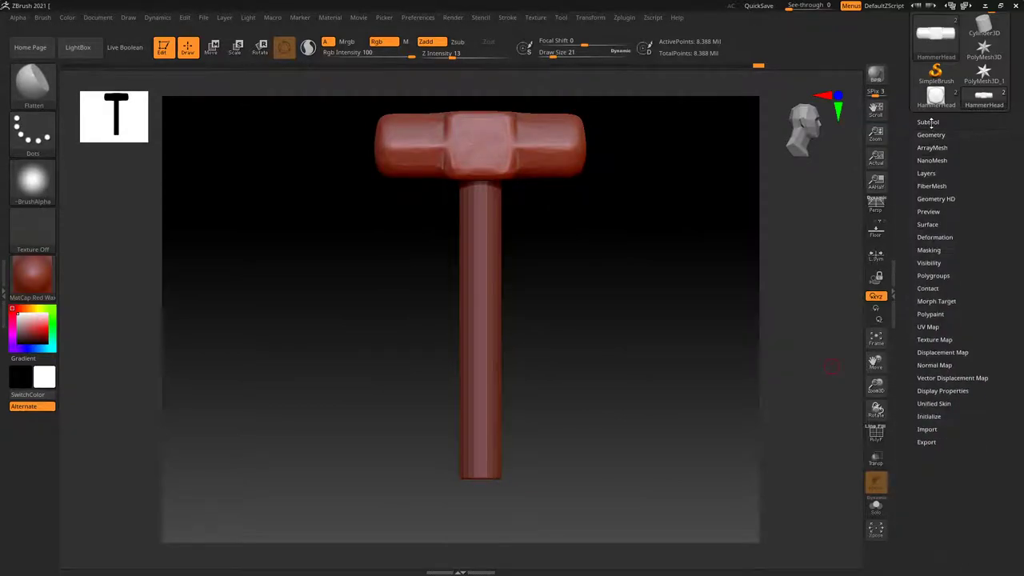
click(928, 122)
click(942, 180)
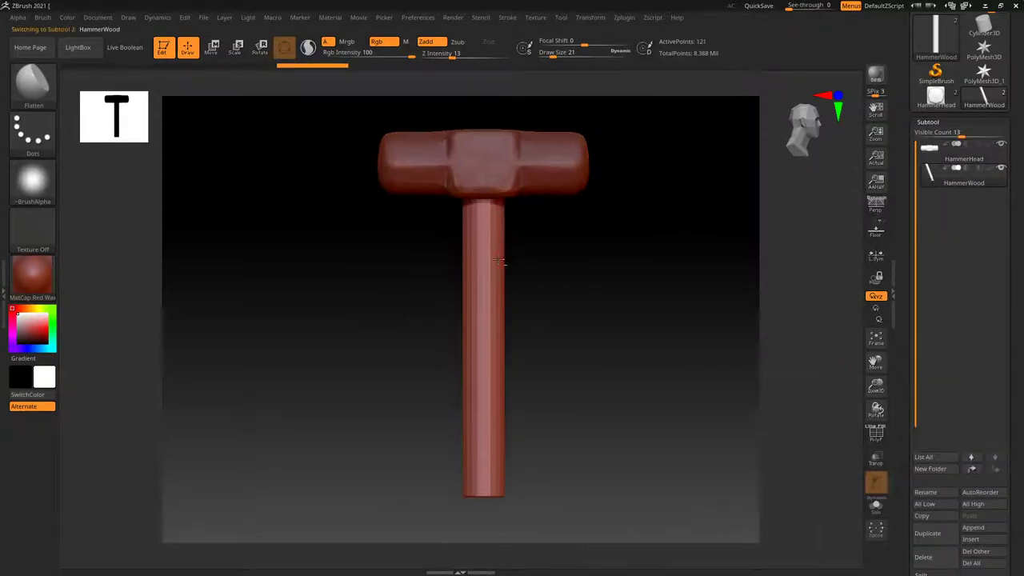
Step: Divide the handle up to SDiv 8, about 1.885 million points
click(928, 121)
click(931, 134)
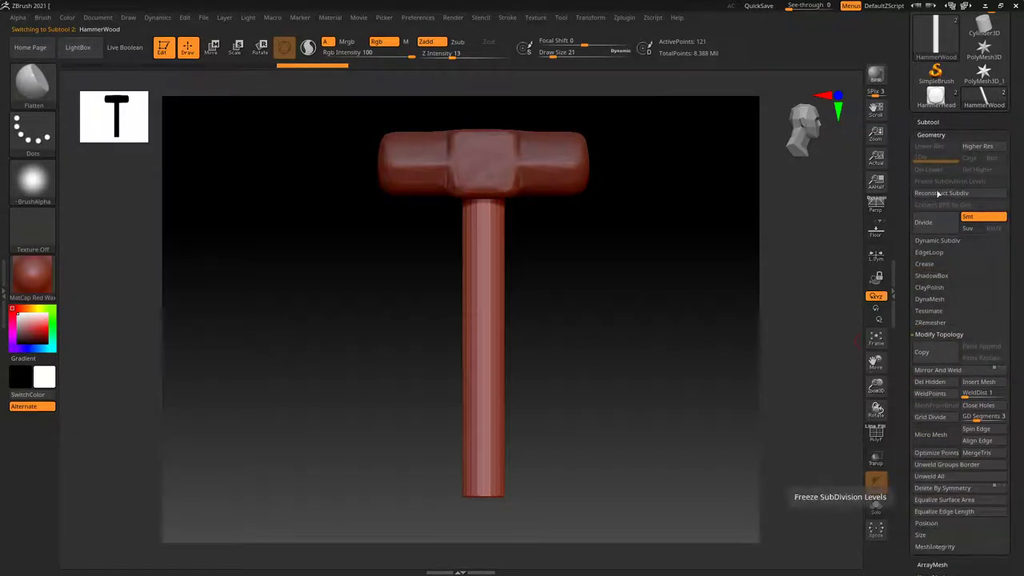
click(938, 222)
click(938, 222)
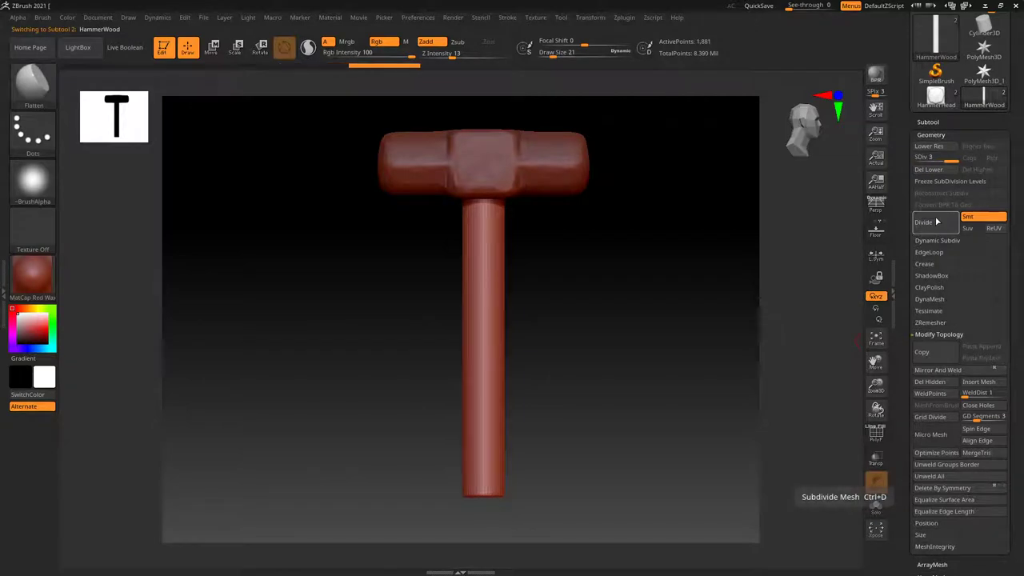
click(938, 221)
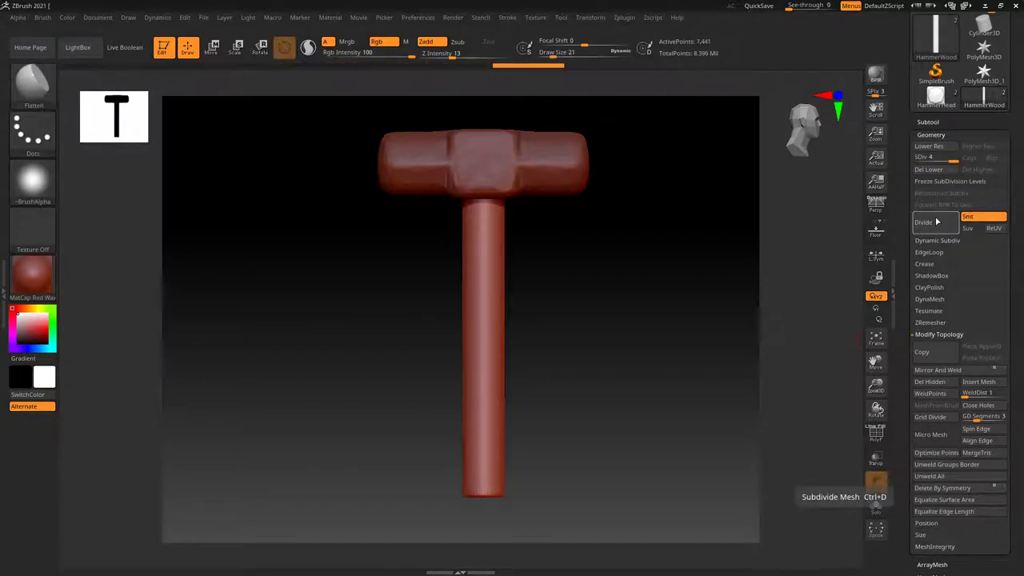
click(938, 221)
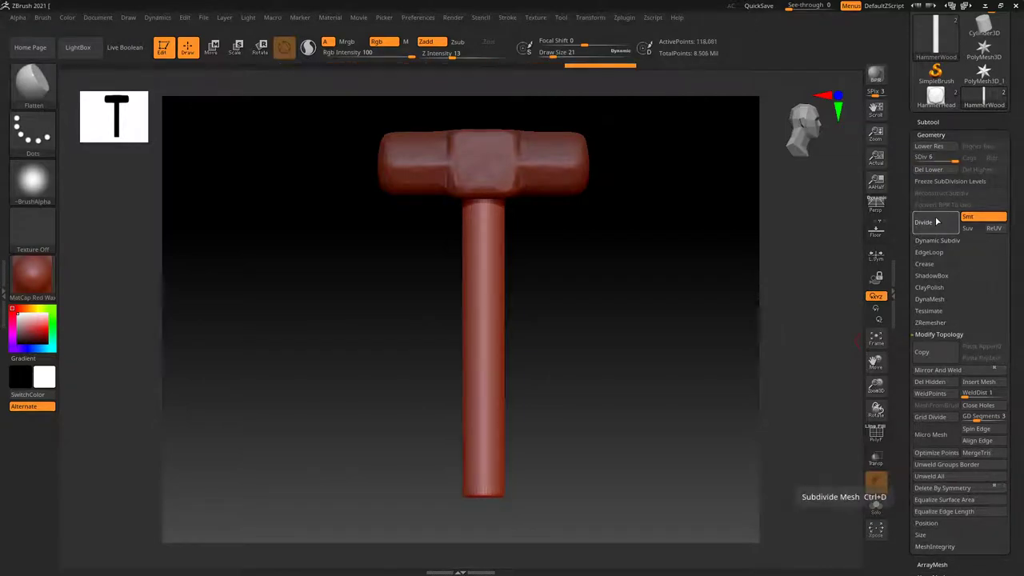
click(938, 222)
click(938, 222)
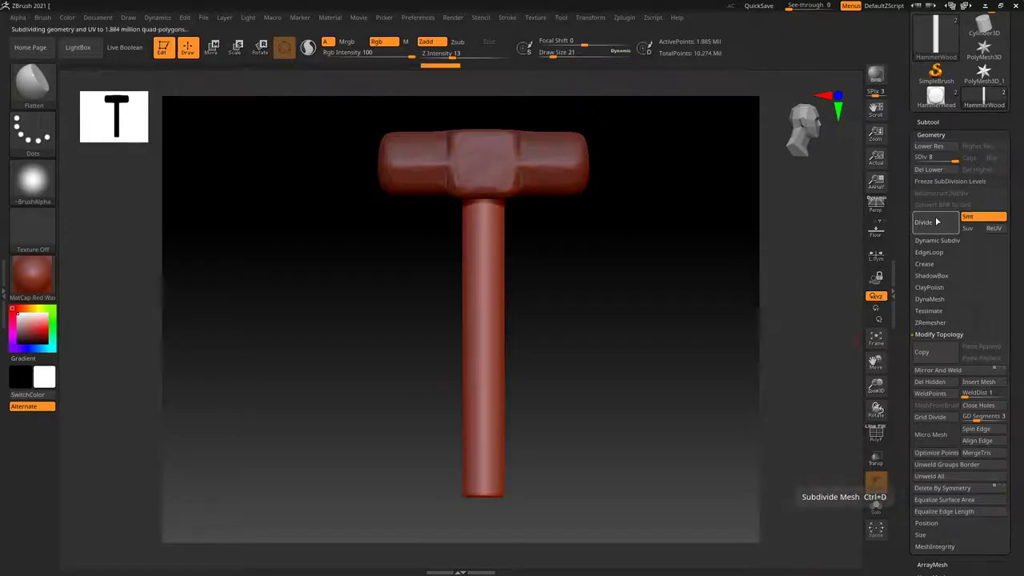
alt+drag(487, 218, 356, 274)
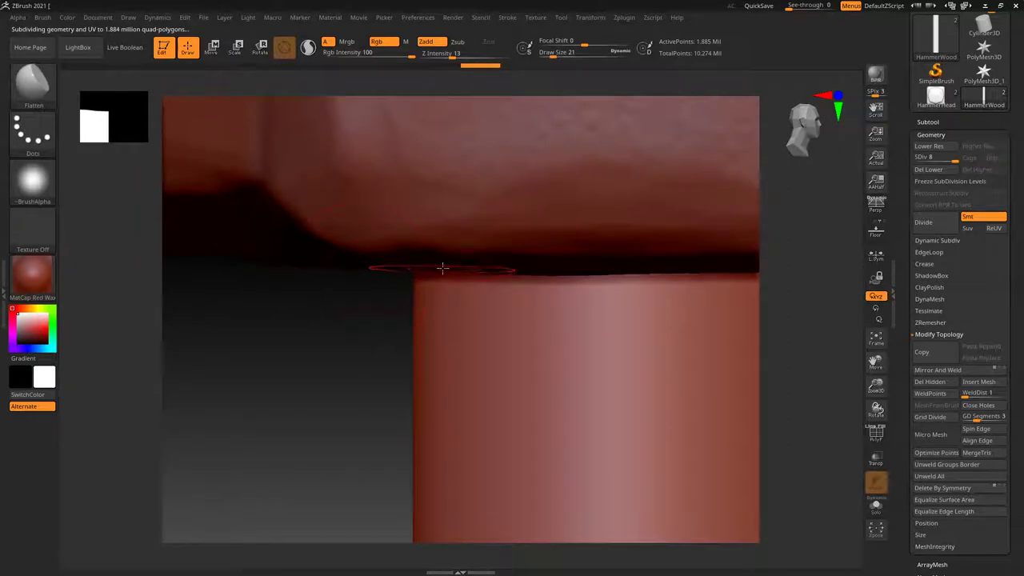
right_drag(446, 278, 559, 284)
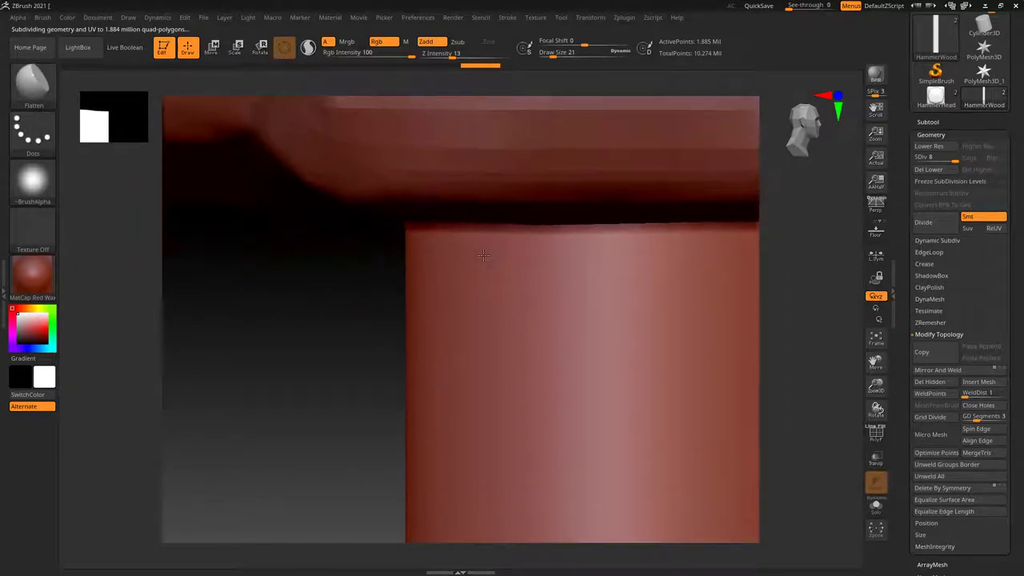
alt+drag(734, 372, 490, 325)
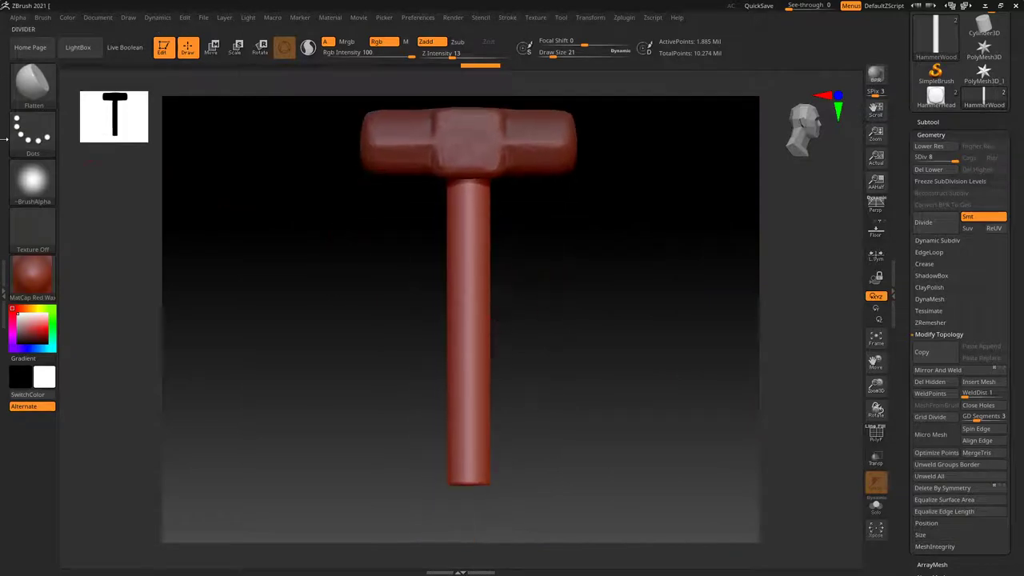
Step: Switch to the DamStandard brush
click(14, 103)
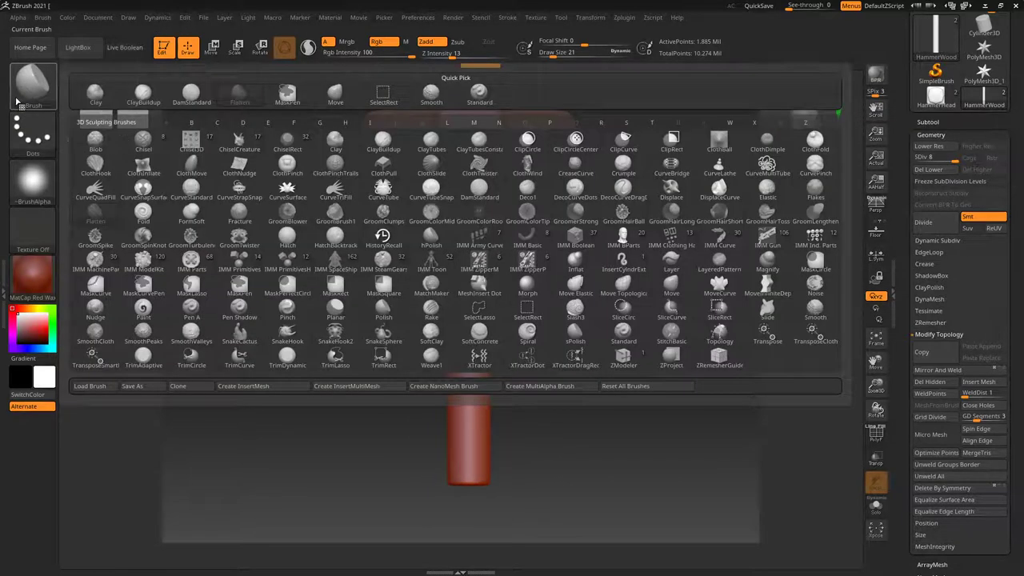
click(29, 150)
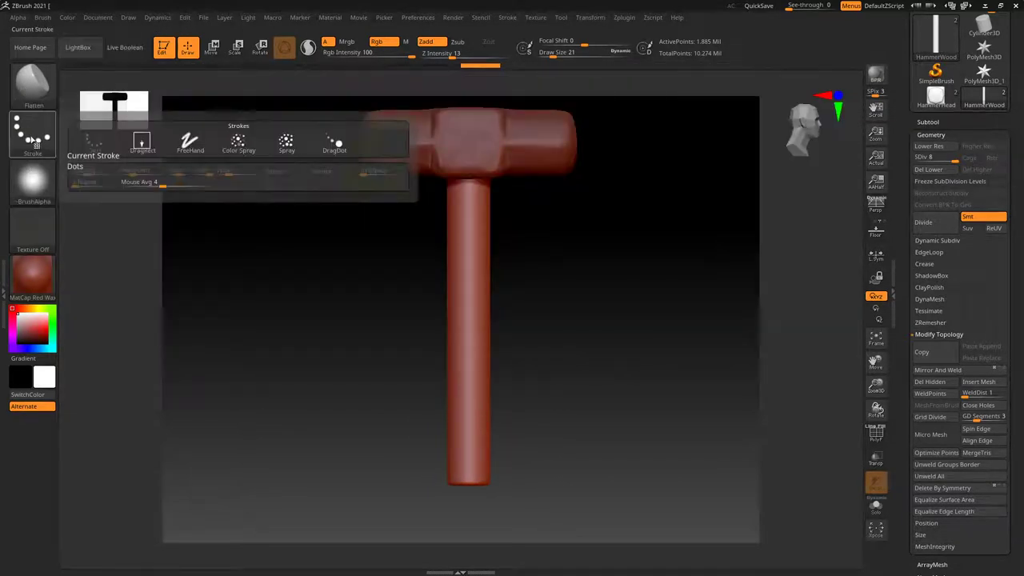
click(33, 79)
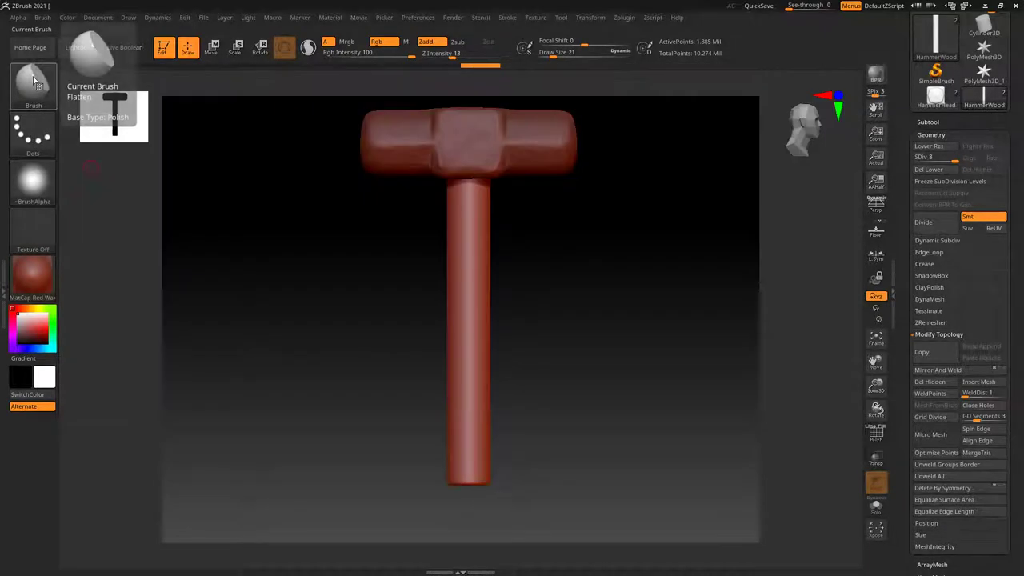
click(36, 82)
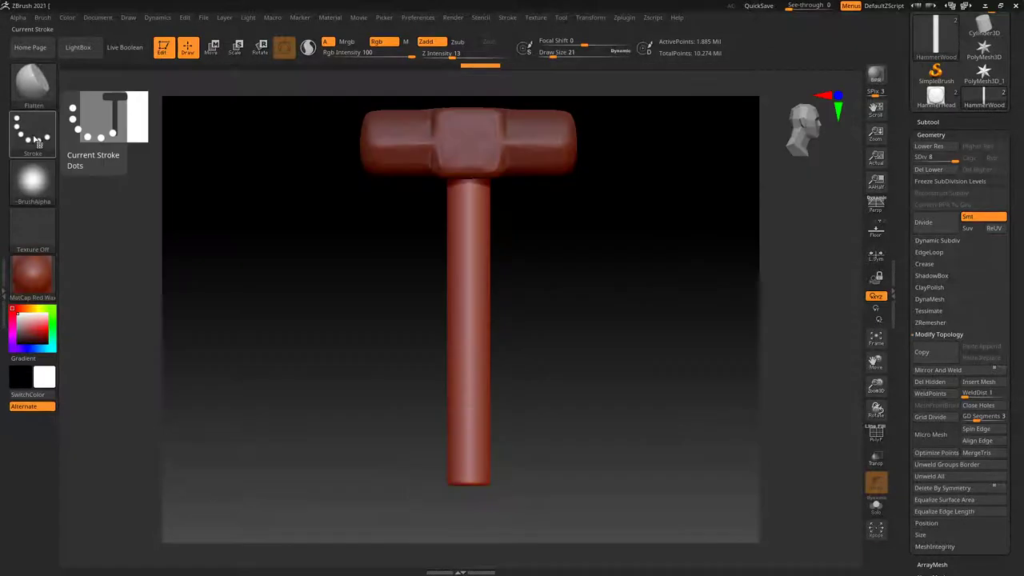
click(32, 81)
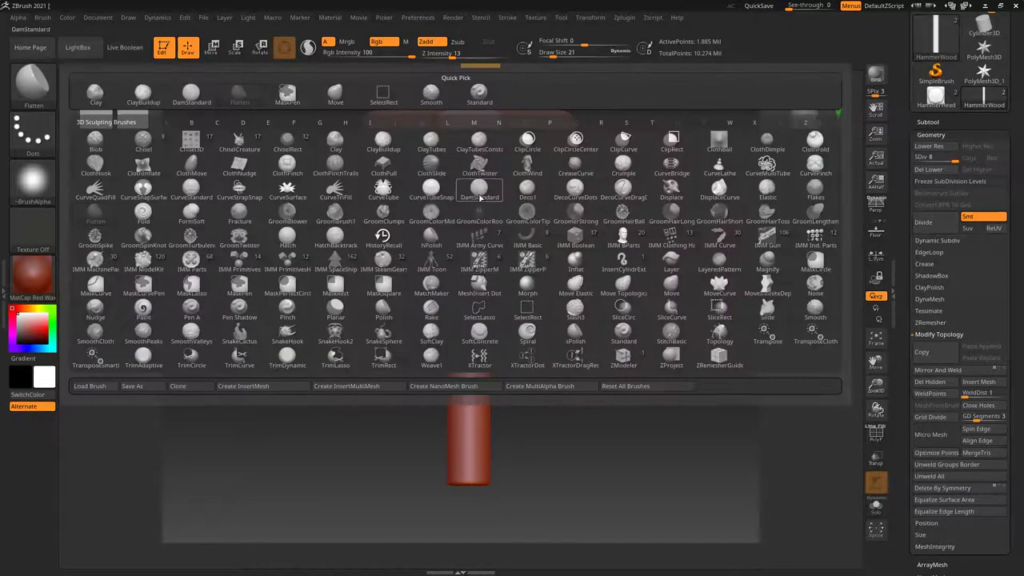
click(480, 197)
Step: Use a Spray stroke with the vertical-lines Alpha 60 to paint grain down the handle
click(32, 132)
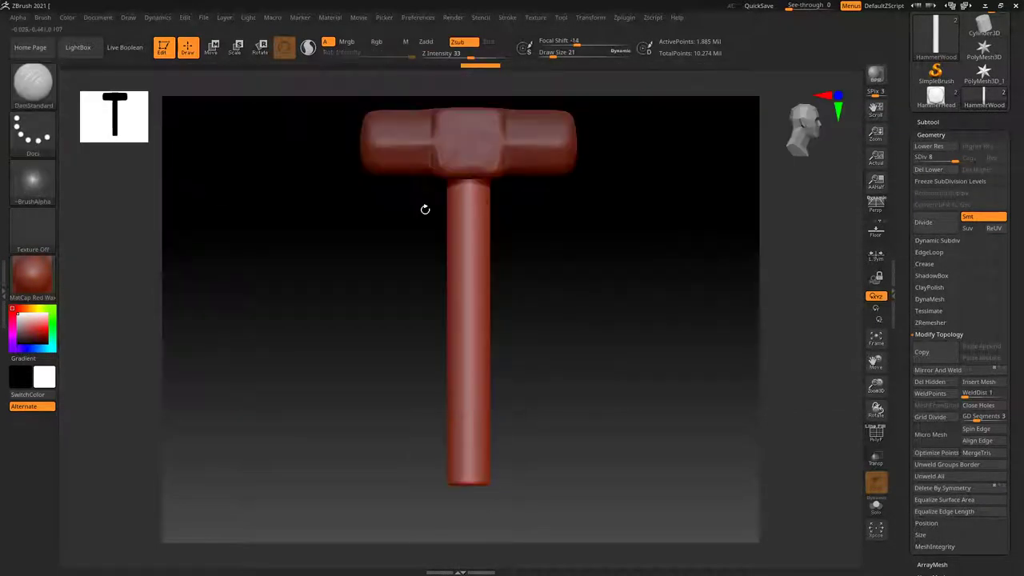
click(32, 132)
click(293, 146)
click(32, 182)
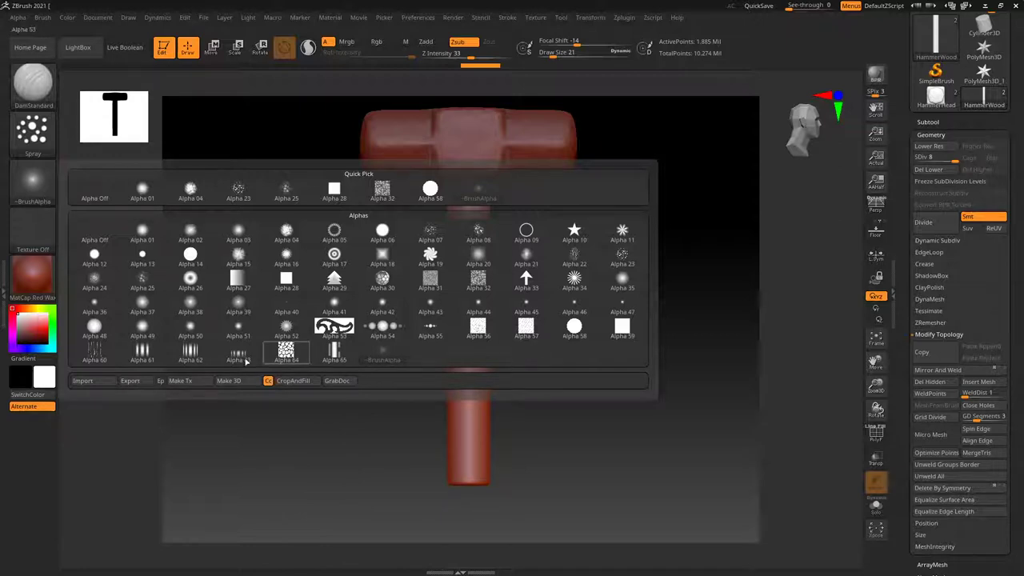
click(95, 352)
drag(462, 221, 467, 344)
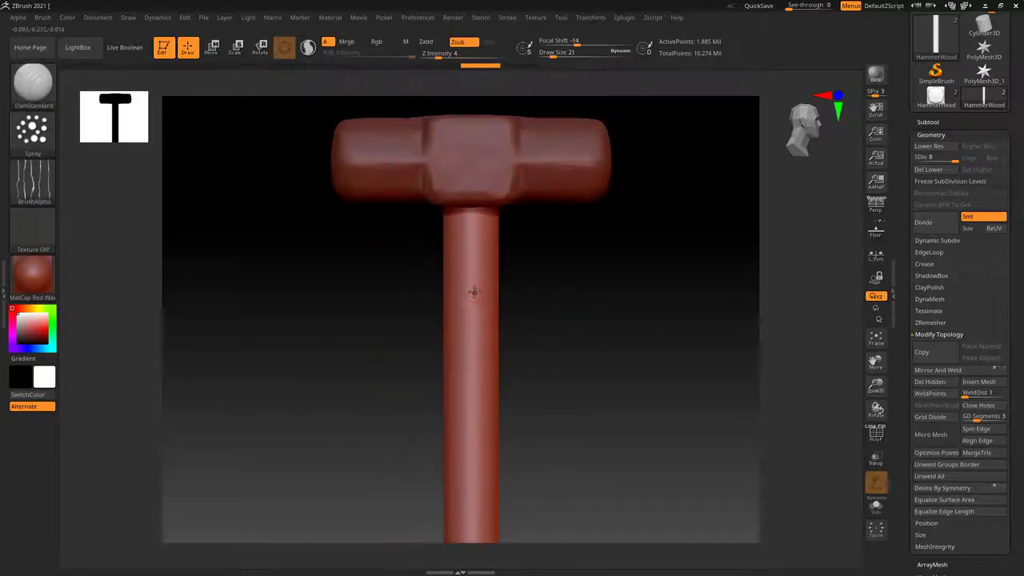
Step: Set the brush draw size to 112 and Z Intensity to 1
key(s)
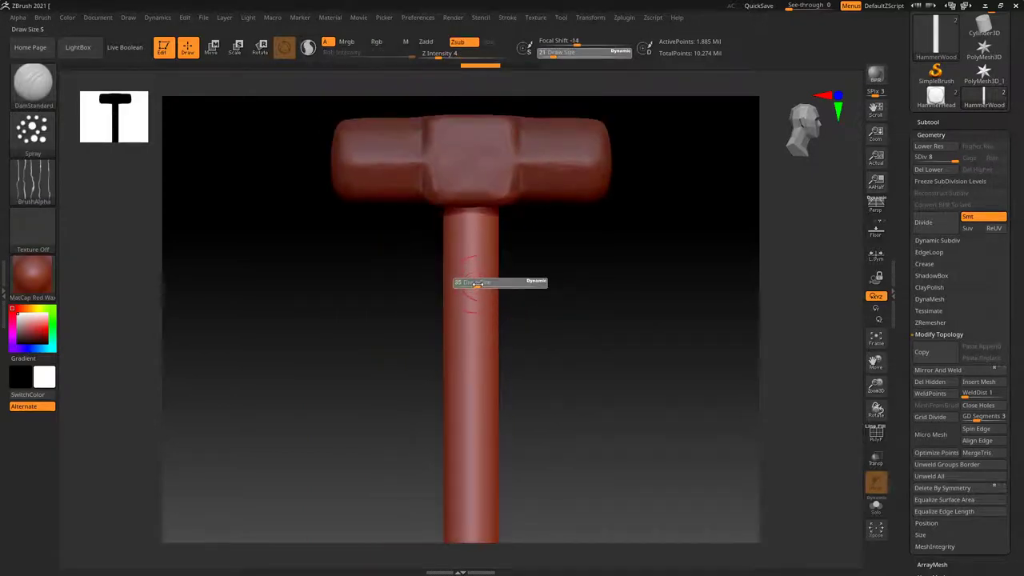
drag(478, 283, 490, 283)
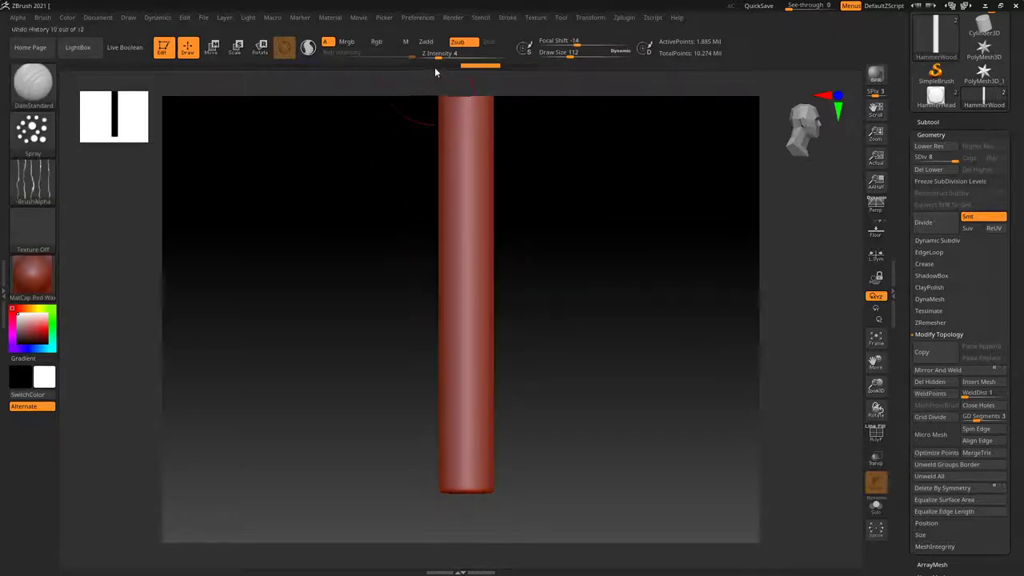
drag(433, 56, 429, 56)
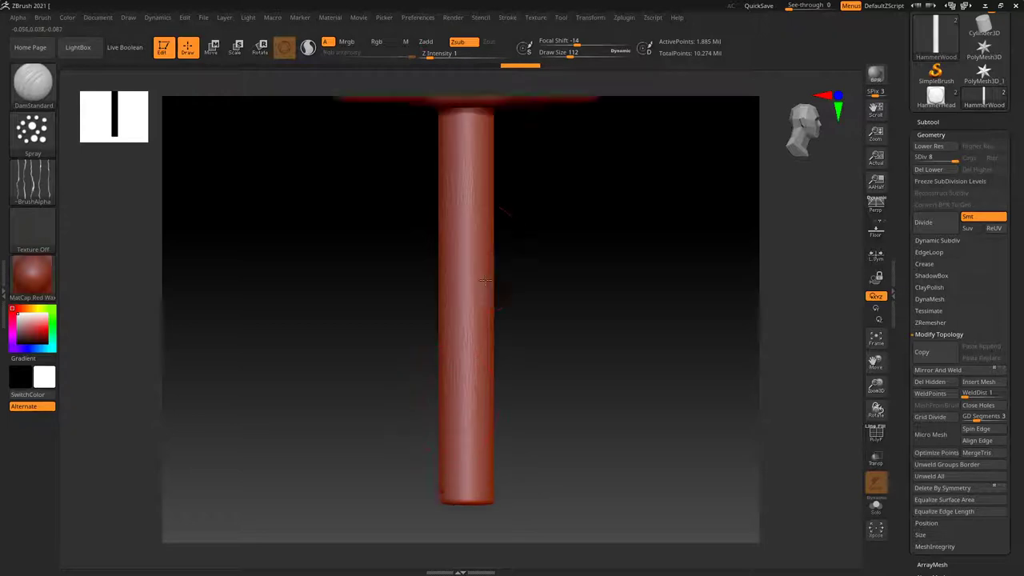
Step: Solo the handle to inspect its grain from several angles, then show the whole hammer again
click(876, 506)
mouse_move(487, 286)
mouse_down()
mouse_move(443, 304)
mouse_move(484, 309)
mouse_move(441, 262)
mouse_up()
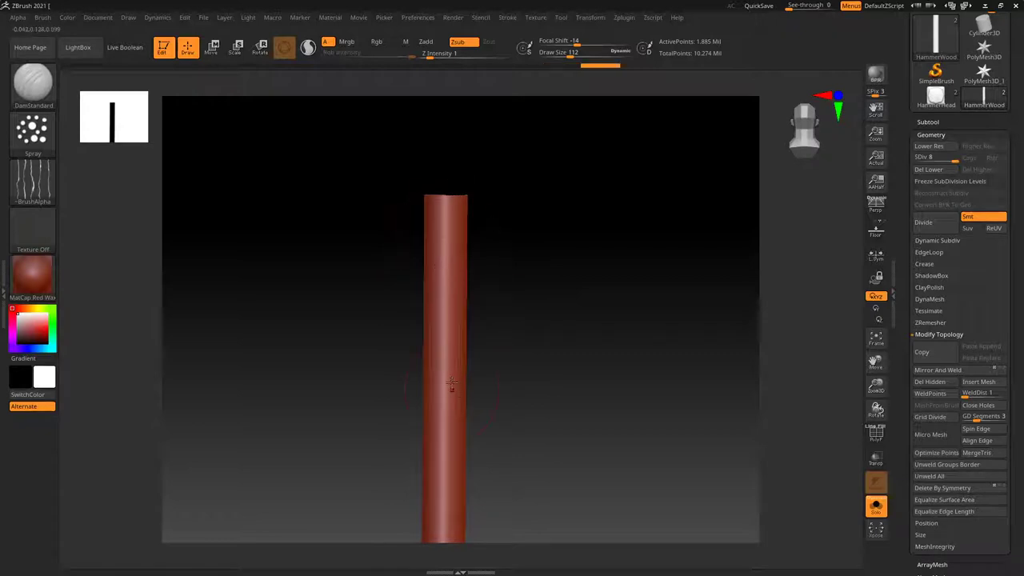
alt+right_drag(444, 359, 442, 226)
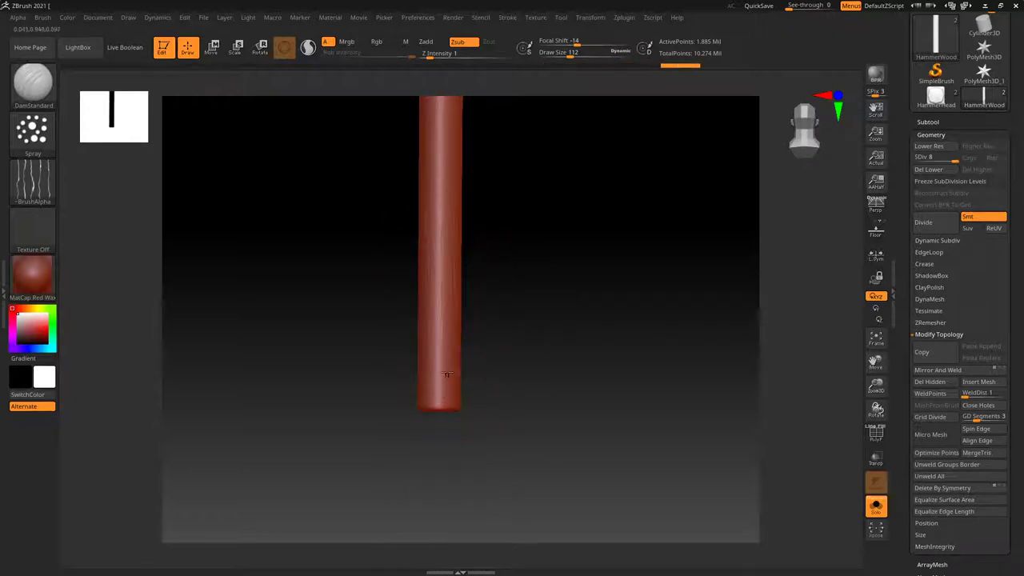
drag(402, 371, 422, 347)
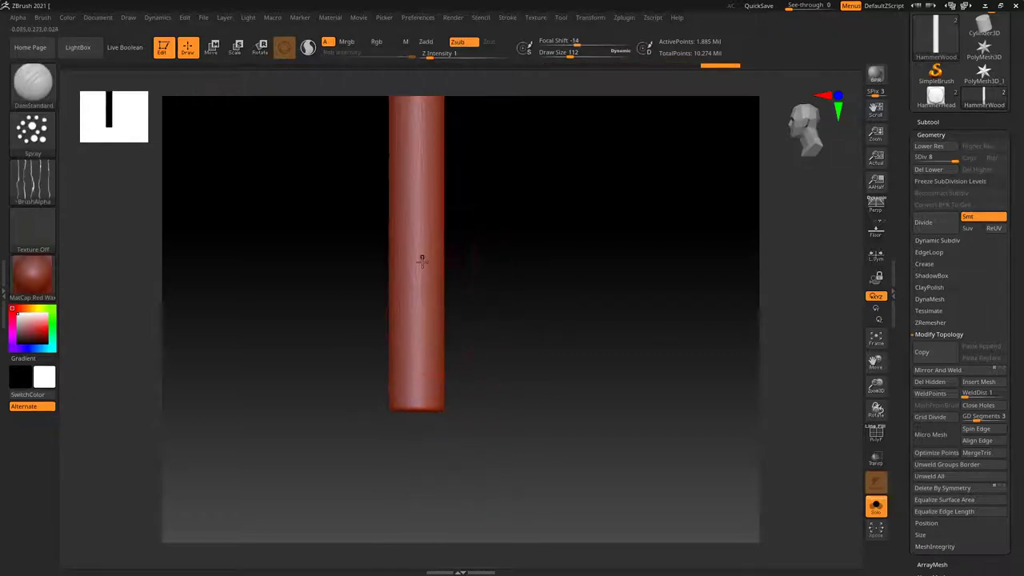
right_drag(413, 403, 420, 309)
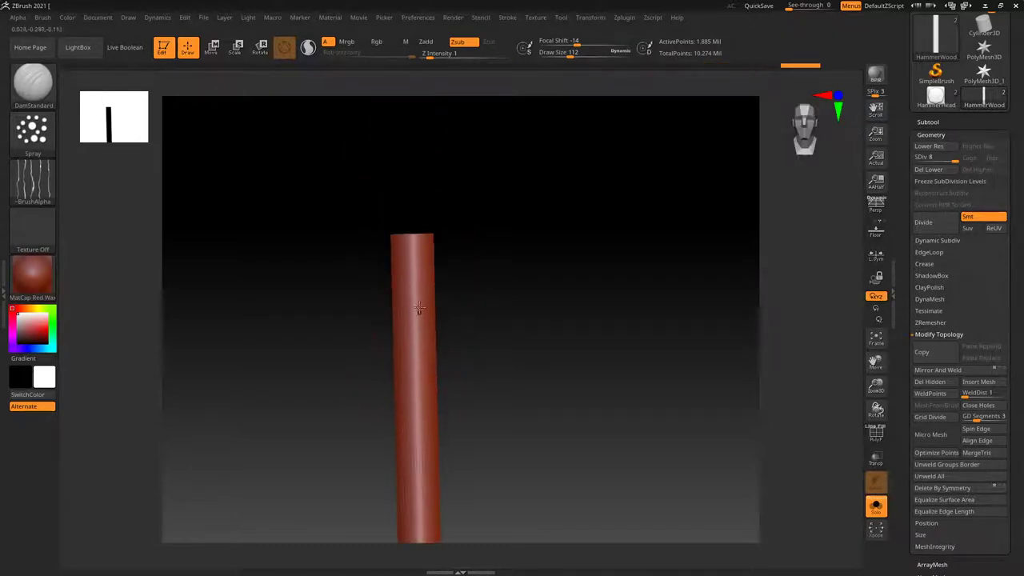
mouse_move(404, 383)
right_down()
mouse_move(453, 400)
mouse_move(510, 352)
mouse_move(509, 282)
mouse_move(531, 299)
mouse_move(435, 292)
right_up()
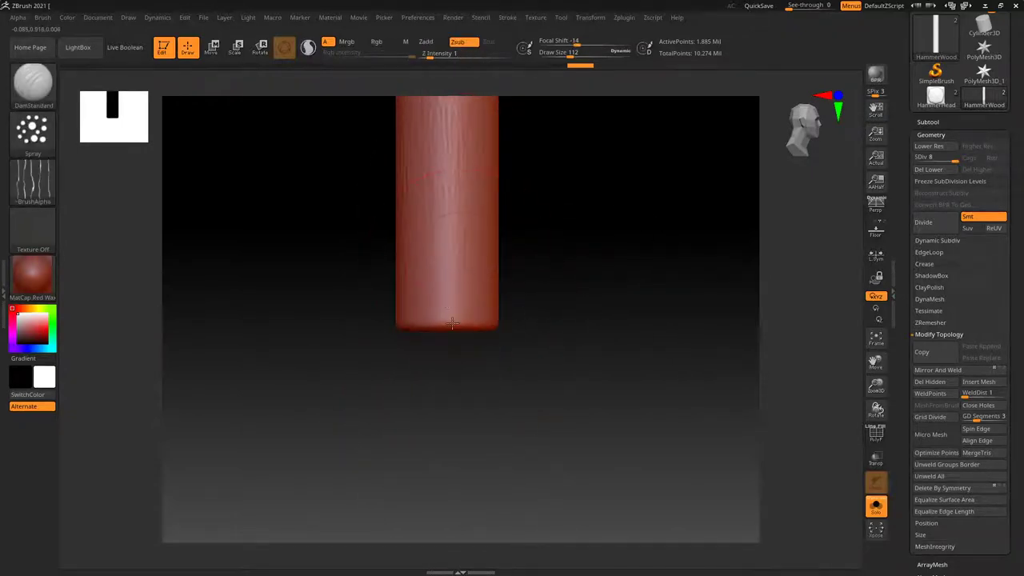
mouse_move(521, 221)
alt+right_down()
mouse_move(585, 290)
mouse_move(481, 259)
mouse_move(529, 288)
alt+right_up()
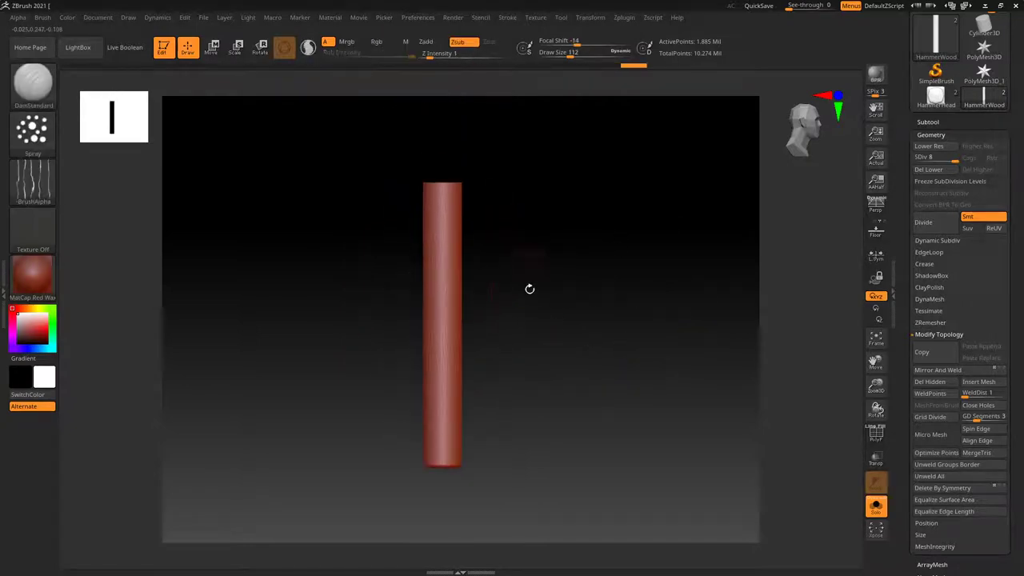
click(48, 87)
click(876, 506)
drag(614, 290, 608, 290)
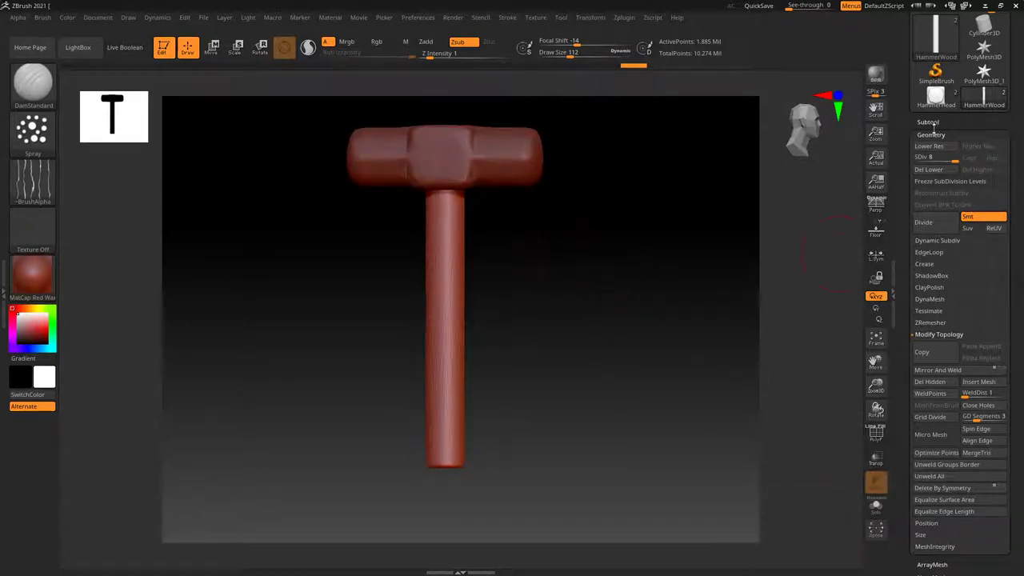
Step: Make HammerHead the active subtool in the Subtool list
mouse_move(577, 304)
mouse_down()
mouse_move(523, 357)
mouse_move(507, 320)
mouse_move(508, 331)
mouse_up()
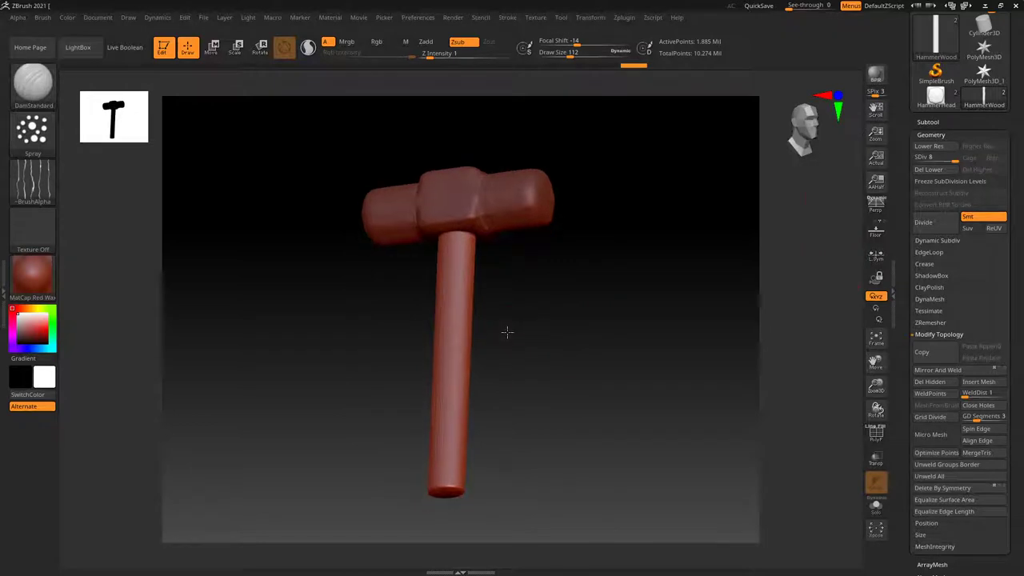
click(929, 124)
click(933, 149)
click(930, 123)
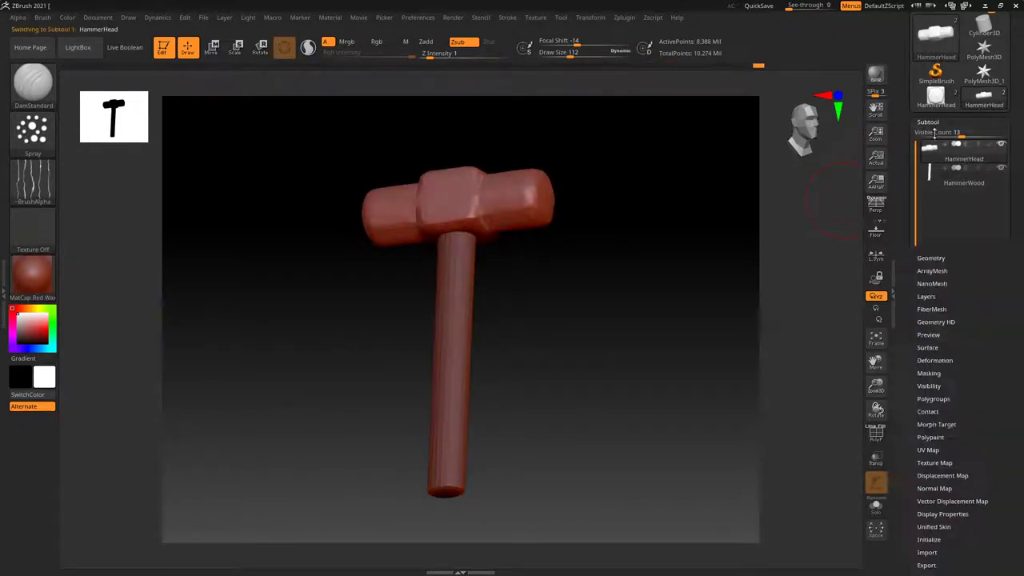
Step: Drop the hammer head to subdivision level 1
click(931, 134)
click(928, 146)
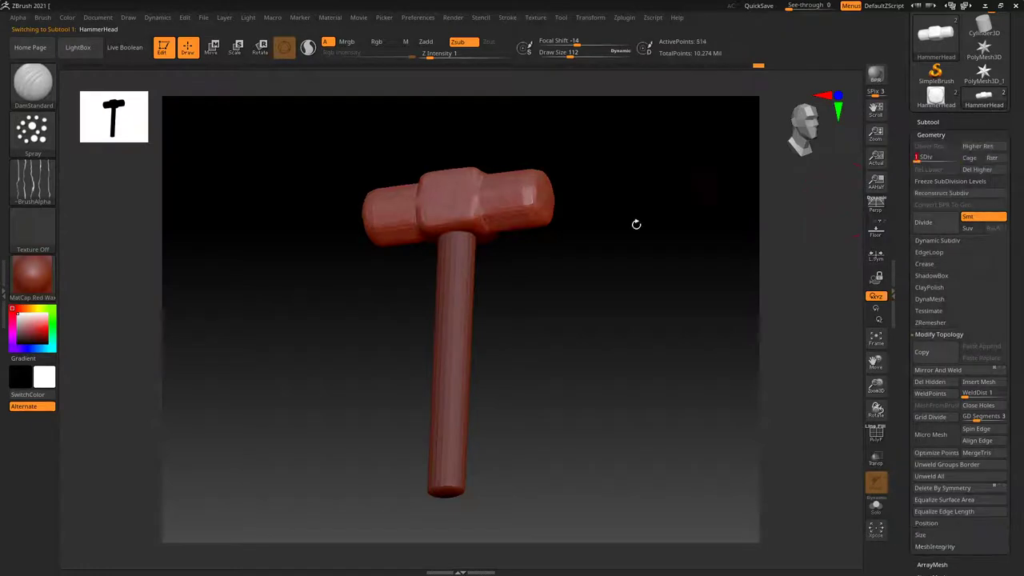
mouse_move(636, 222)
mouse_down()
mouse_move(496, 278)
mouse_move(547, 265)
mouse_move(517, 284)
mouse_move(476, 270)
mouse_up()
mouse_move(530, 296)
mouse_down()
mouse_move(531, 275)
mouse_move(563, 305)
mouse_up()
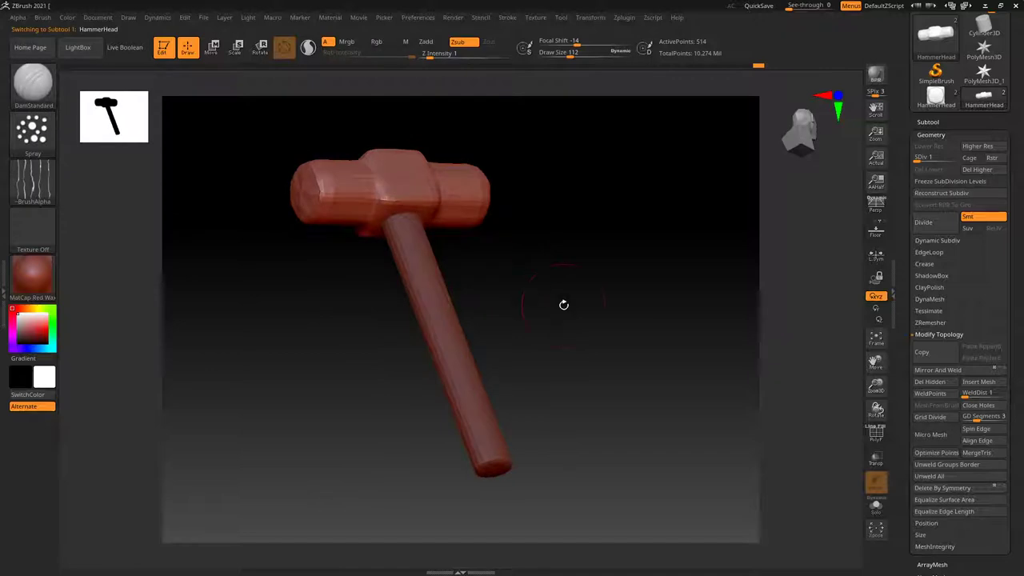
Step: Toggle transparency on and off, then bring the Subtool list back up
click(875, 463)
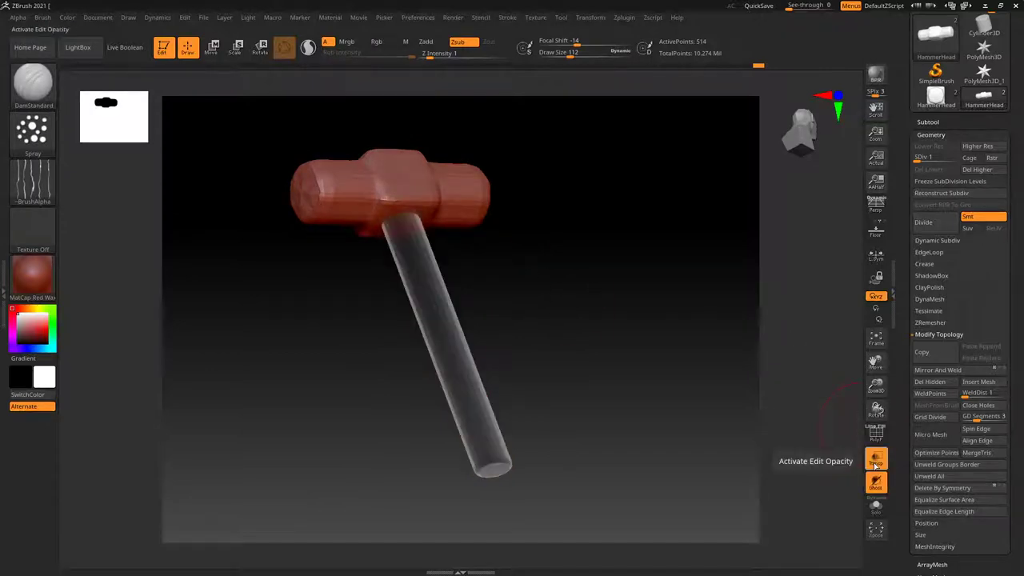
click(875, 463)
mouse_move(520, 271)
mouse_down()
mouse_move(544, 222)
mouse_move(549, 246)
mouse_up()
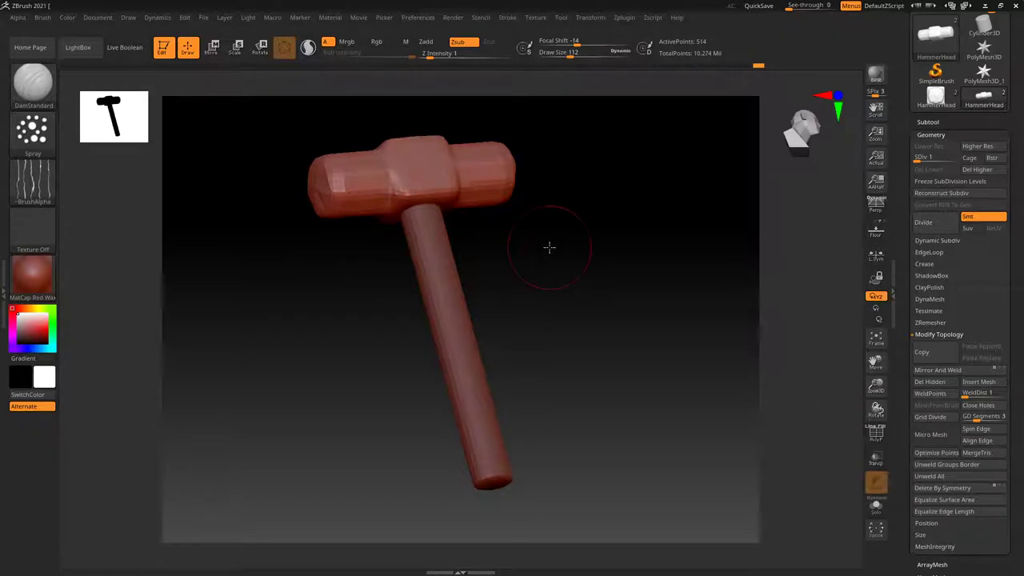
click(932, 134)
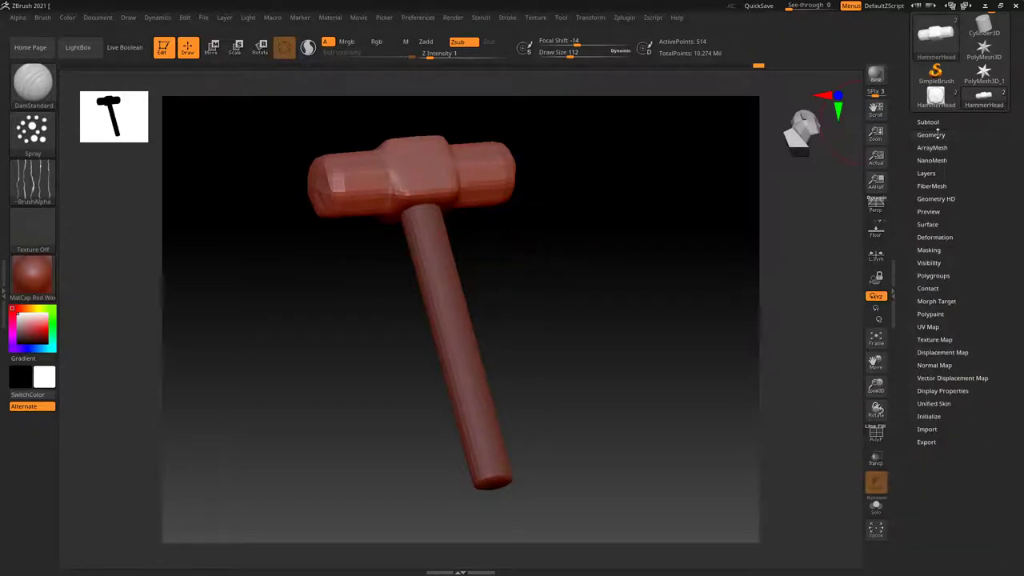
click(929, 121)
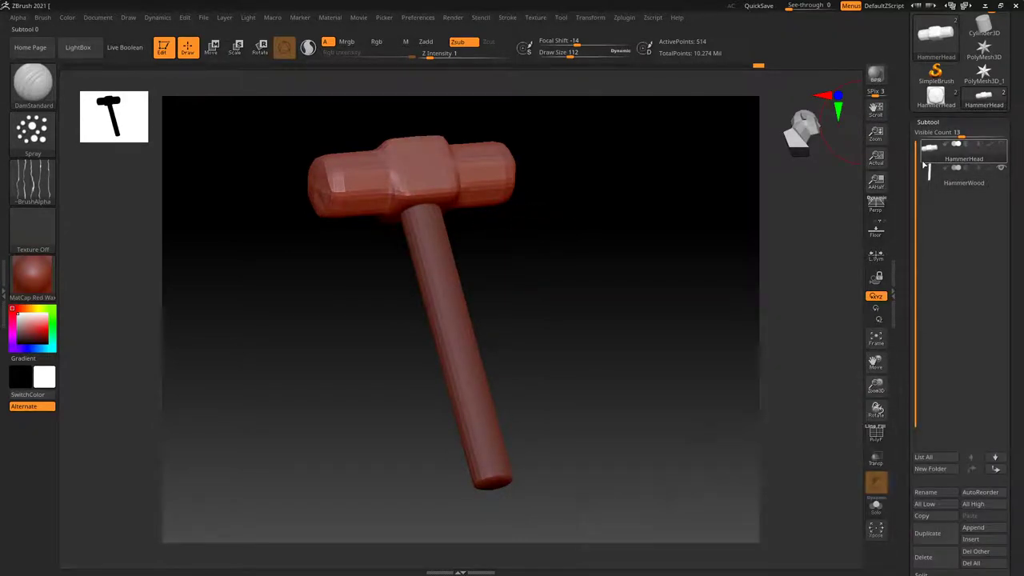
scroll(1022, 142, up, 3)
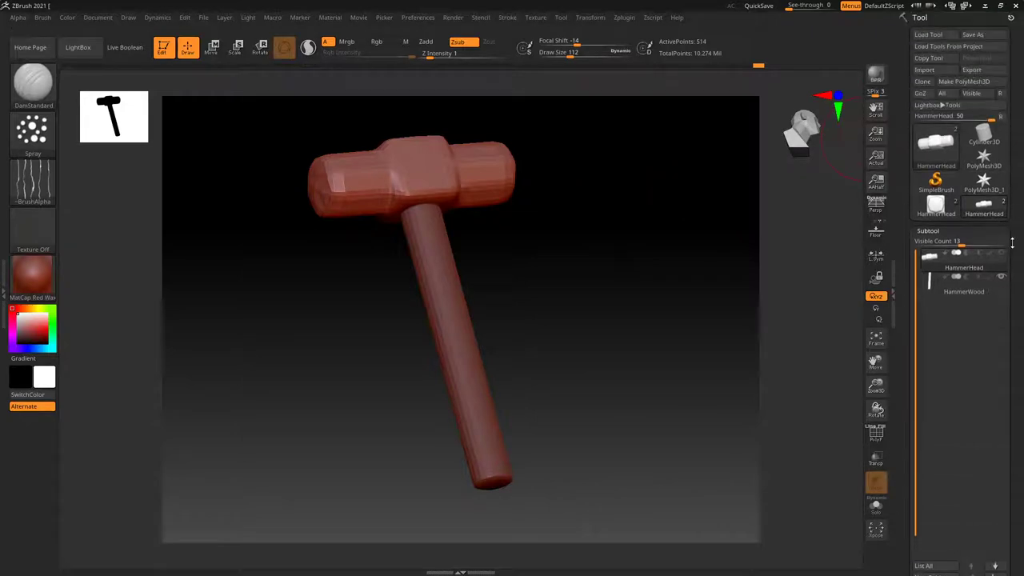
Step: Export HammerHead to the Desktop as HammerHeadLow.obj
click(972, 70)
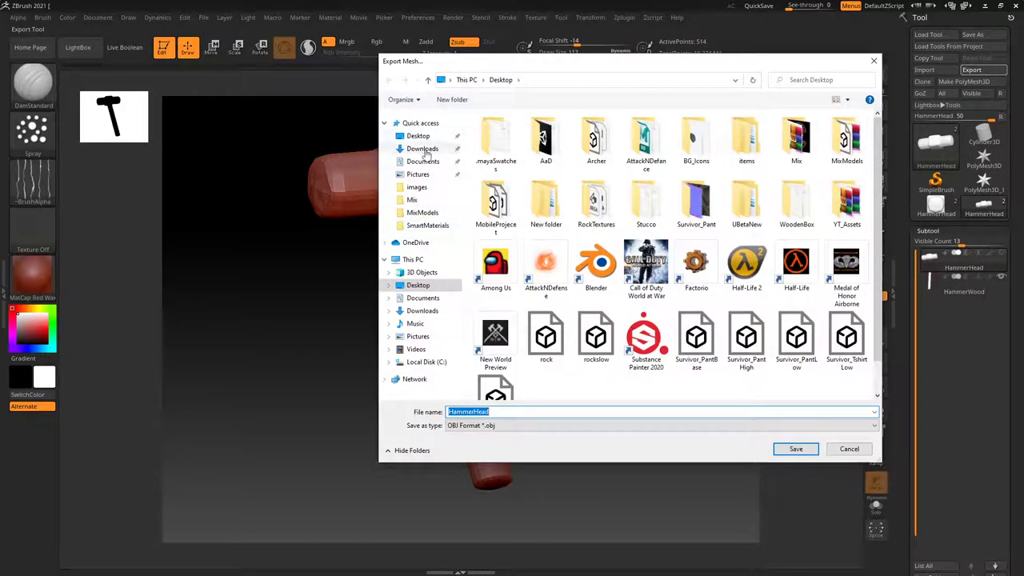
click(418, 136)
click(519, 411)
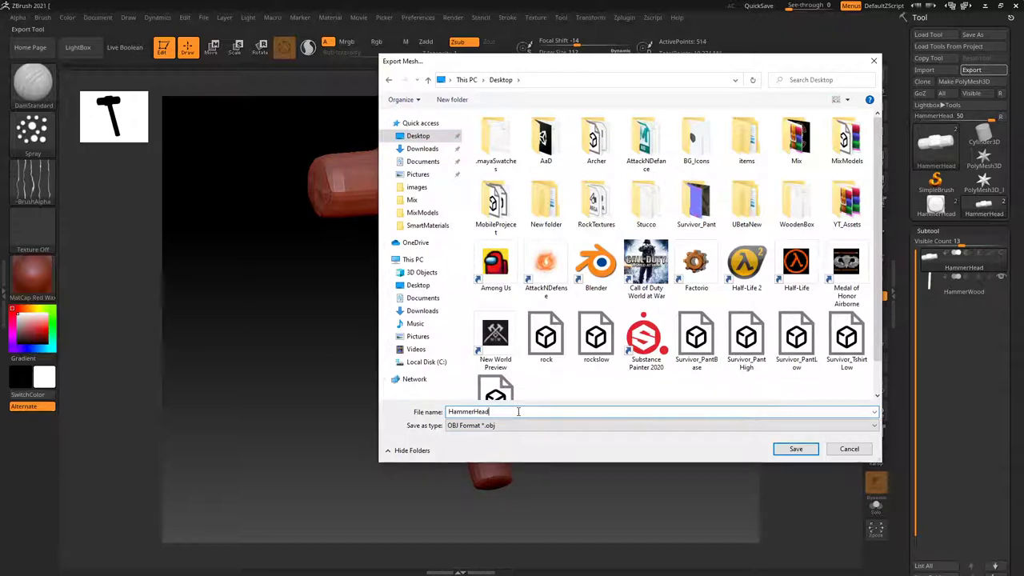
key(Return)
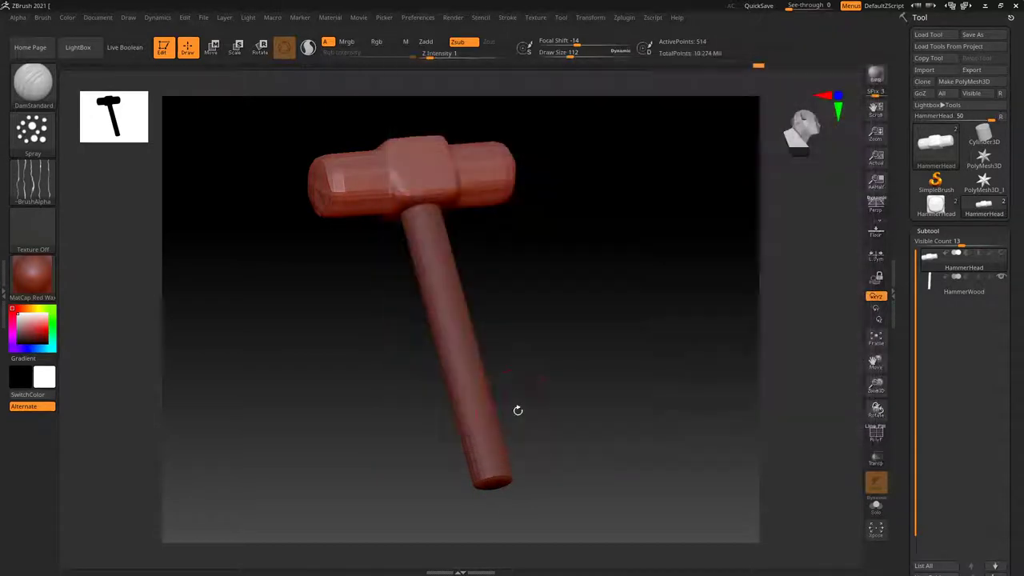
Step: Export the HammerWood subtool as HammerWoodLow.obj, then reselect HammerHead
click(937, 287)
click(981, 75)
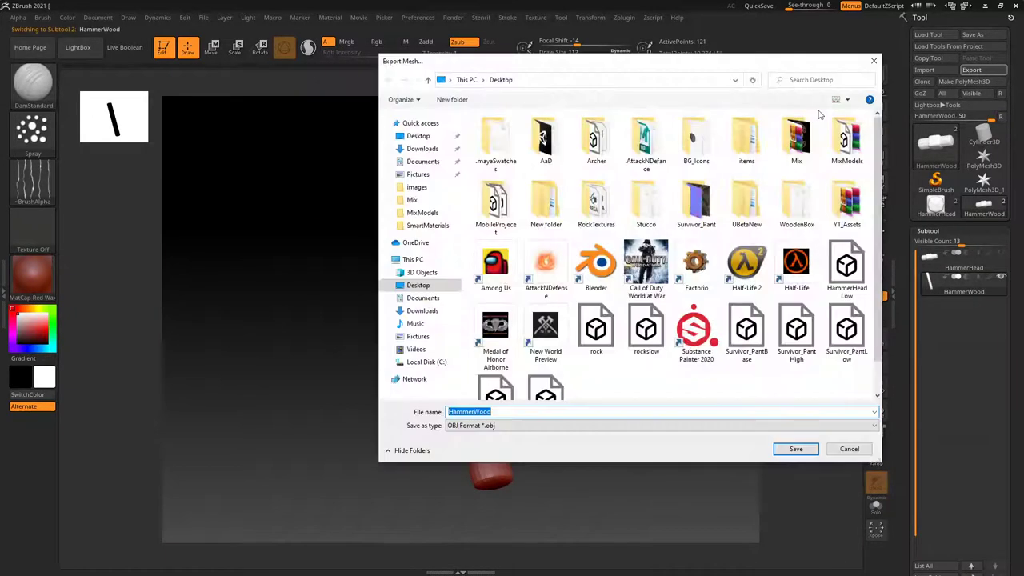
click(520, 412)
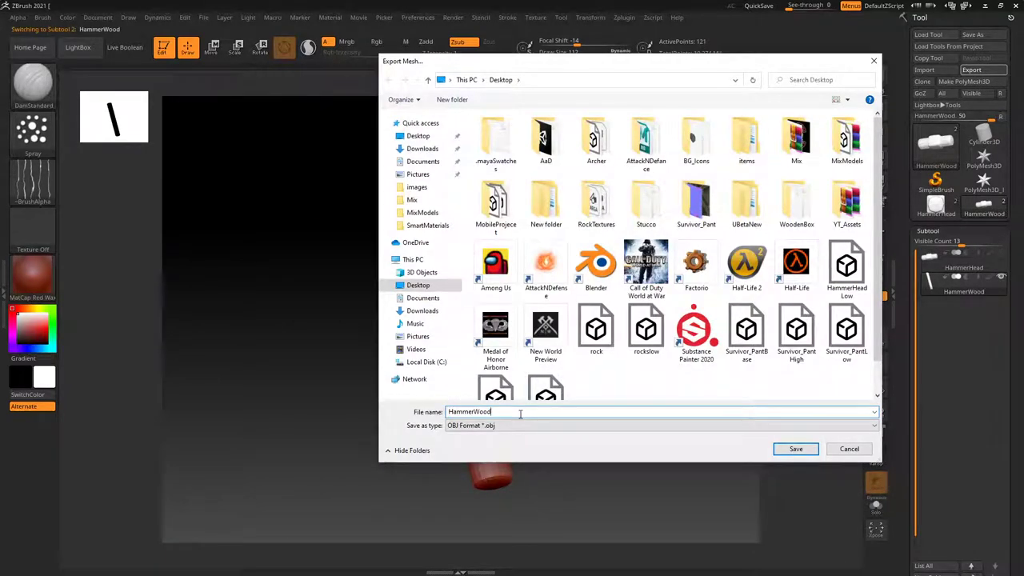
key(Return)
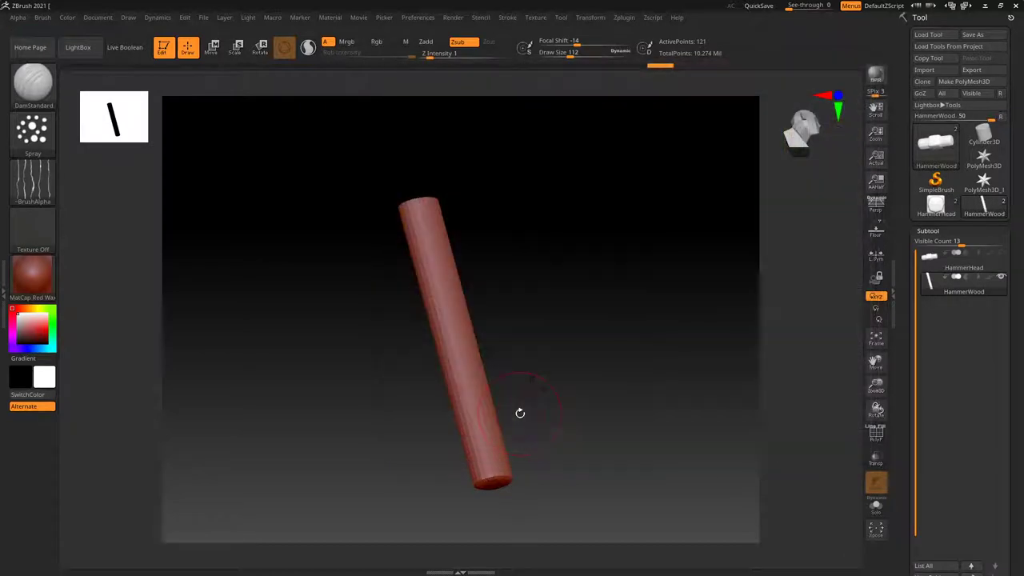
click(960, 260)
Step: Raise the hammer head to its highest subdivision level
click(928, 231)
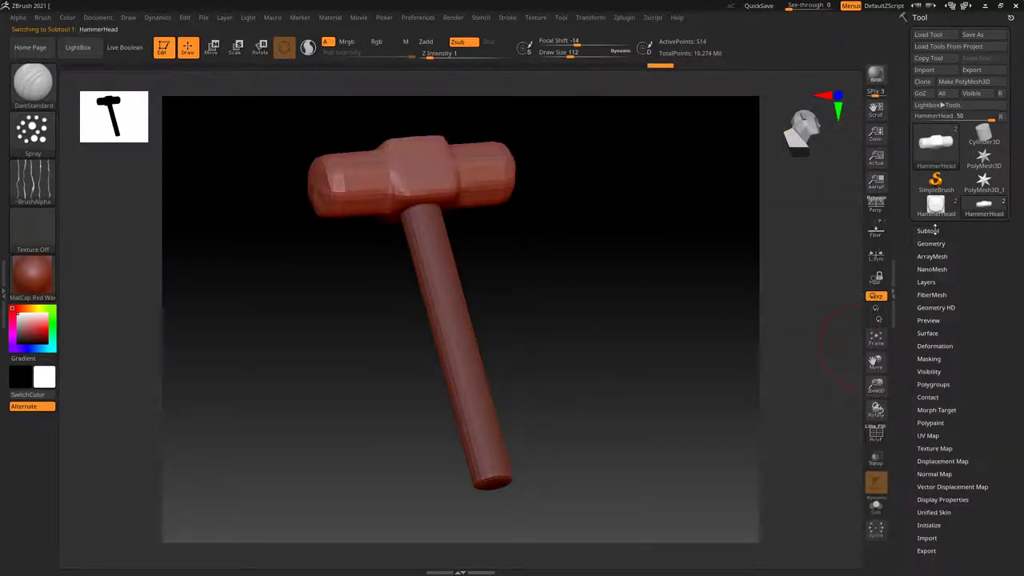
click(932, 244)
drag(918, 271, 970, 269)
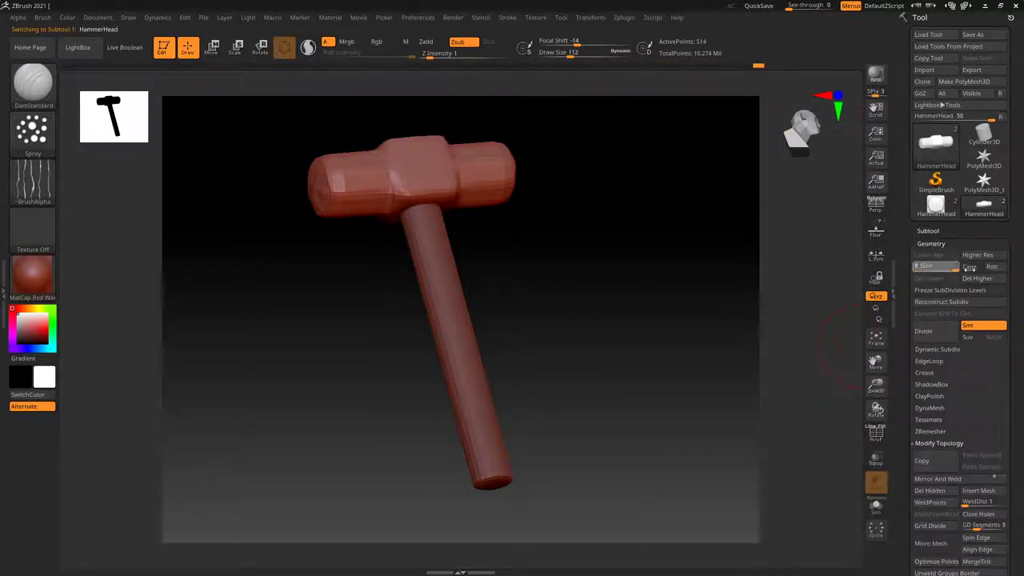
click(931, 244)
click(930, 232)
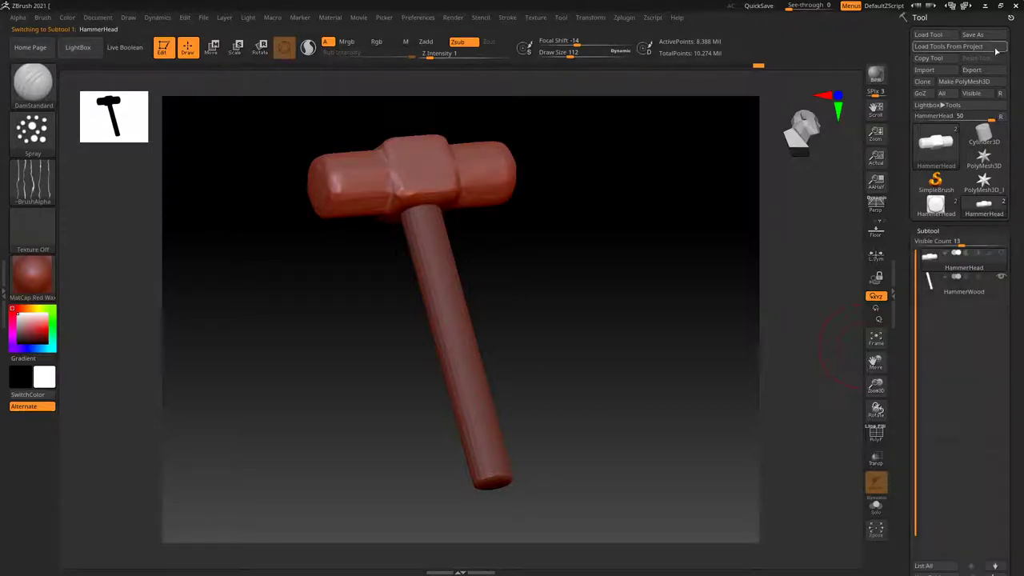
Step: Export the subdivided hammer head as HammerHeadHigh.obj
click(972, 70)
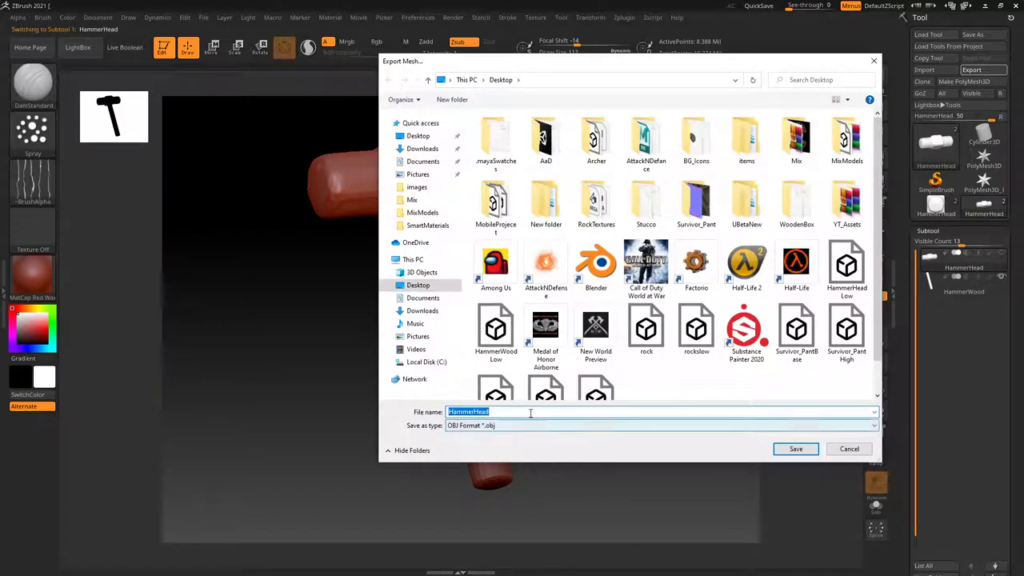
click(530, 413)
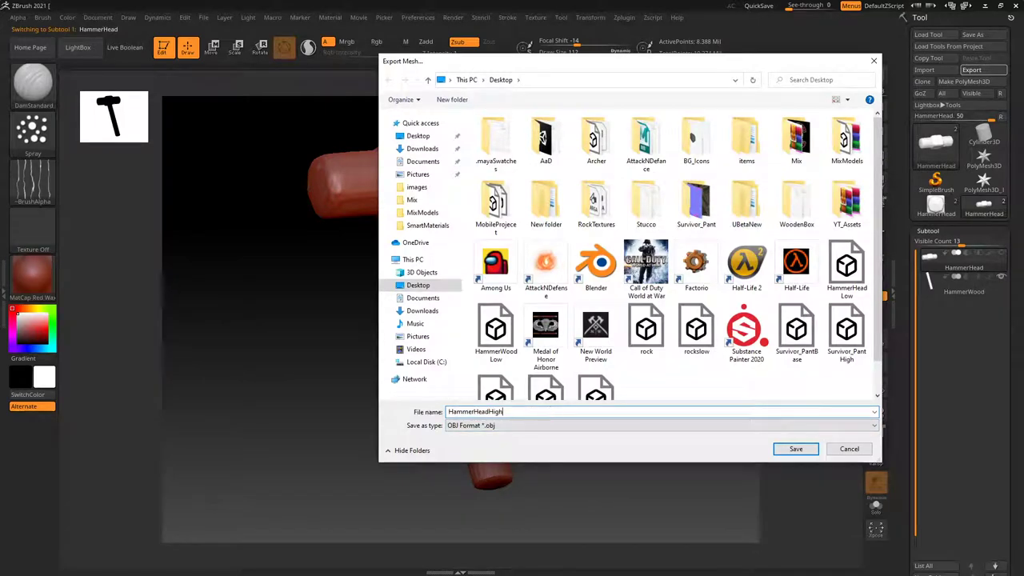
key(Return)
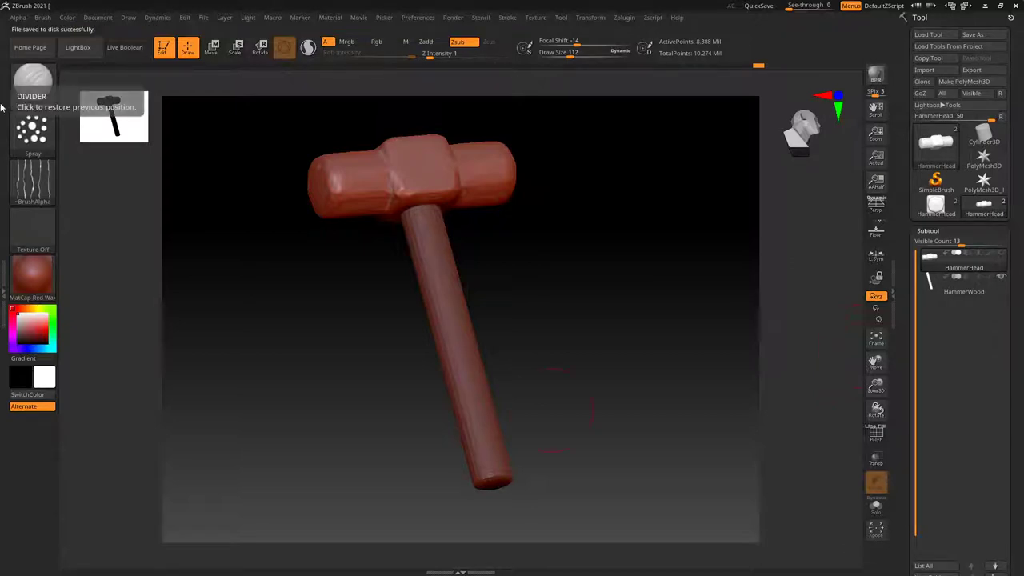
Step: Lower the hammer head to subdivision level 7 and frame it in view
click(930, 230)
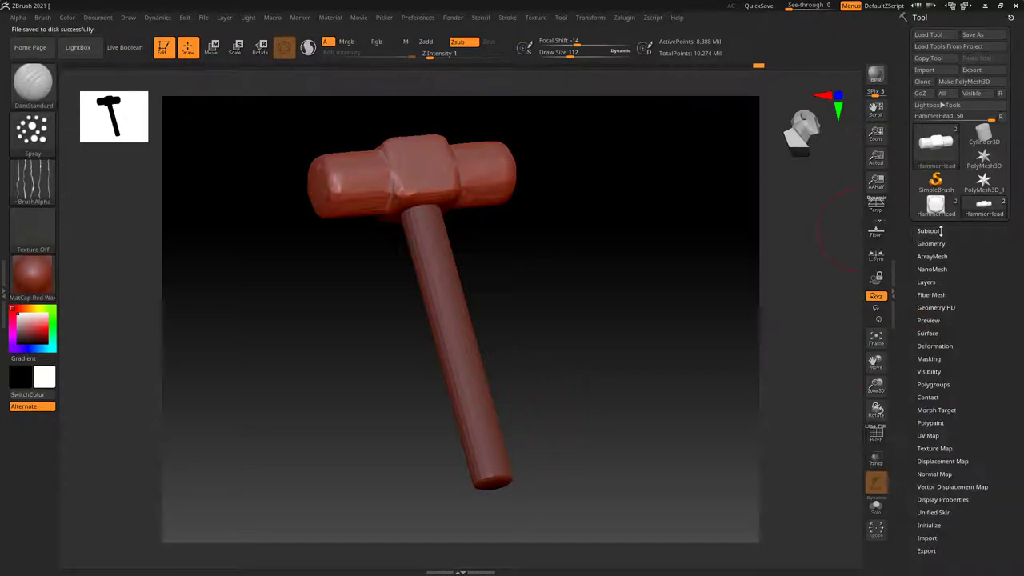
click(932, 243)
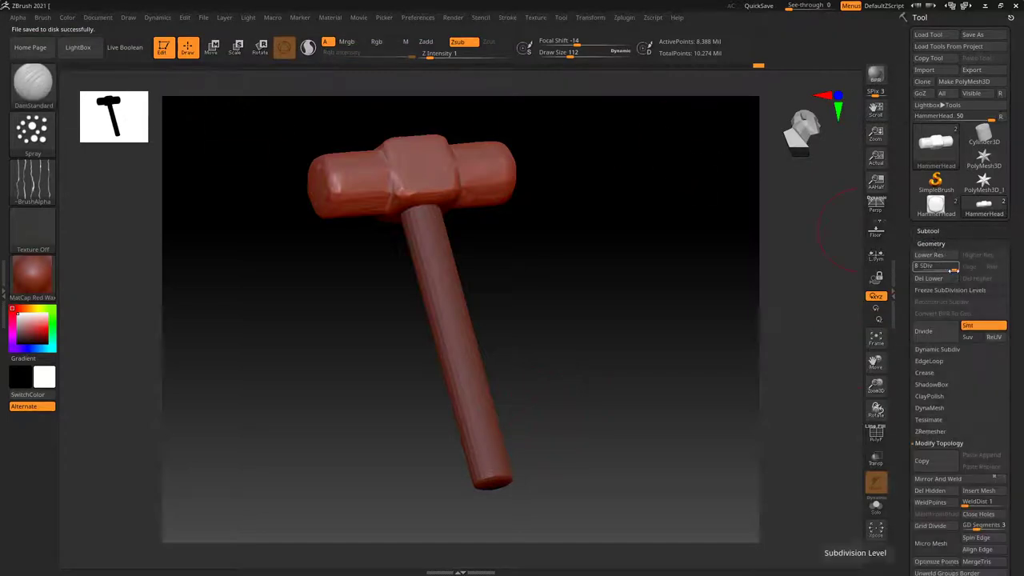
click(951, 269)
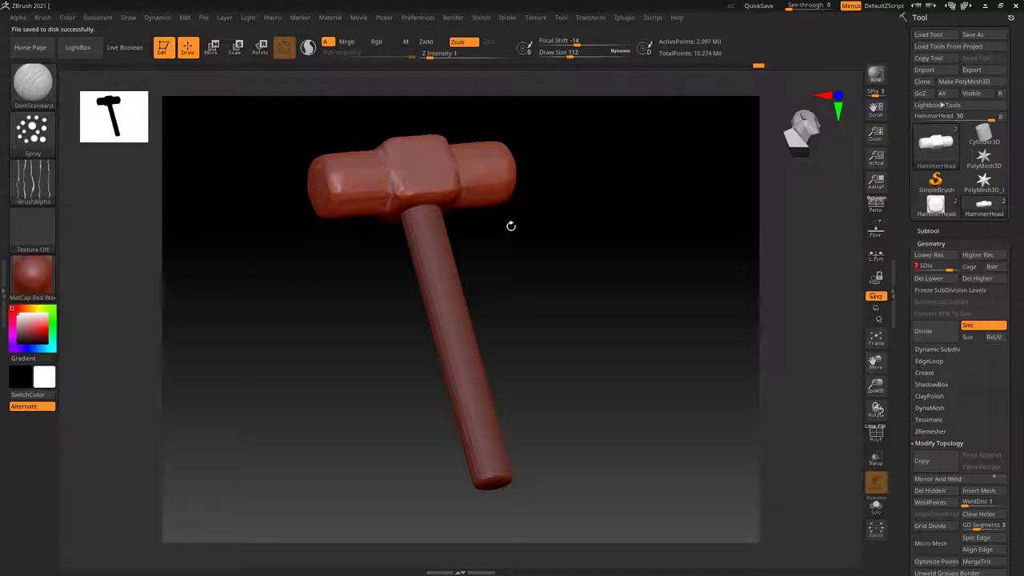
mouse_move(396, 231)
mouse_down()
mouse_move(359, 269)
mouse_move(361, 350)
mouse_move(289, 234)
mouse_up()
key(f)
drag(393, 398, 397, 437)
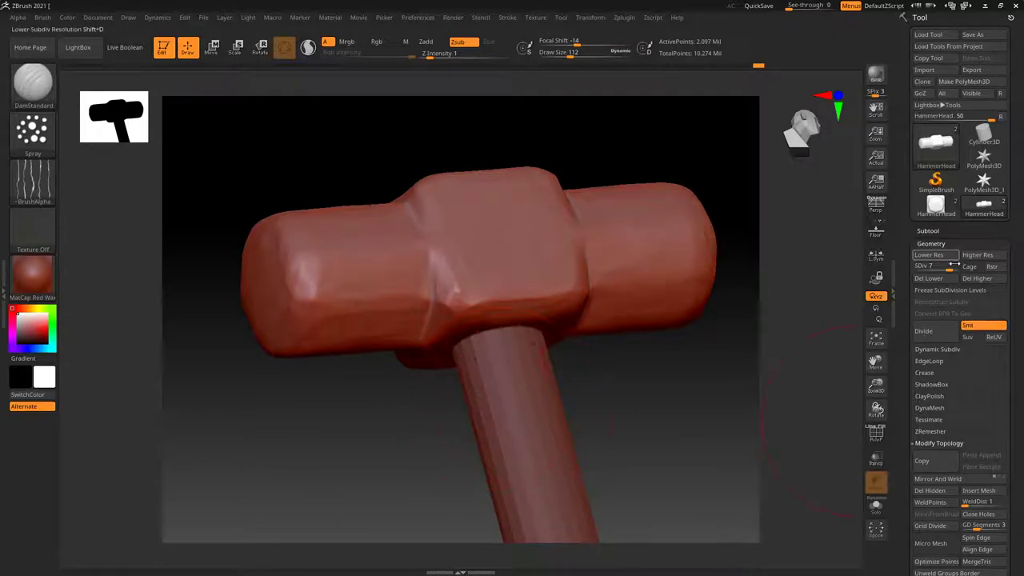
Step: Re-export the head as HammerHeadHigh.obj, overwriting the existing file
click(930, 231)
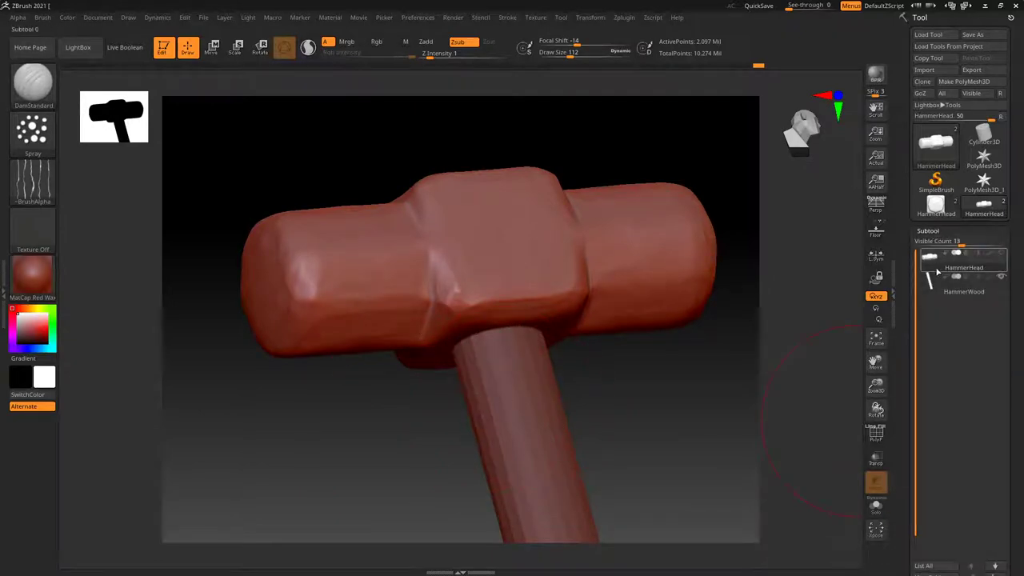
click(980, 73)
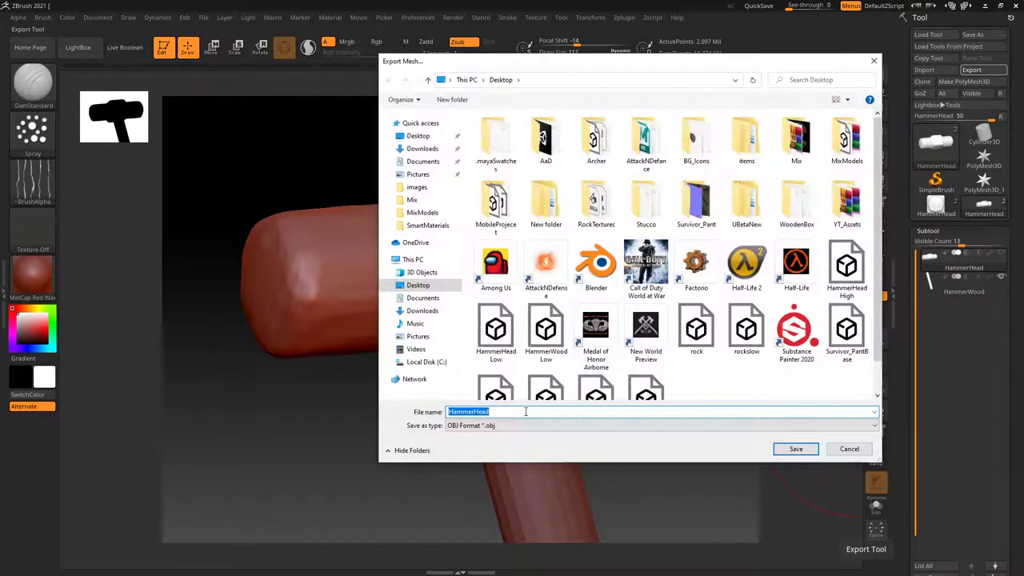
click(521, 413)
text(High)
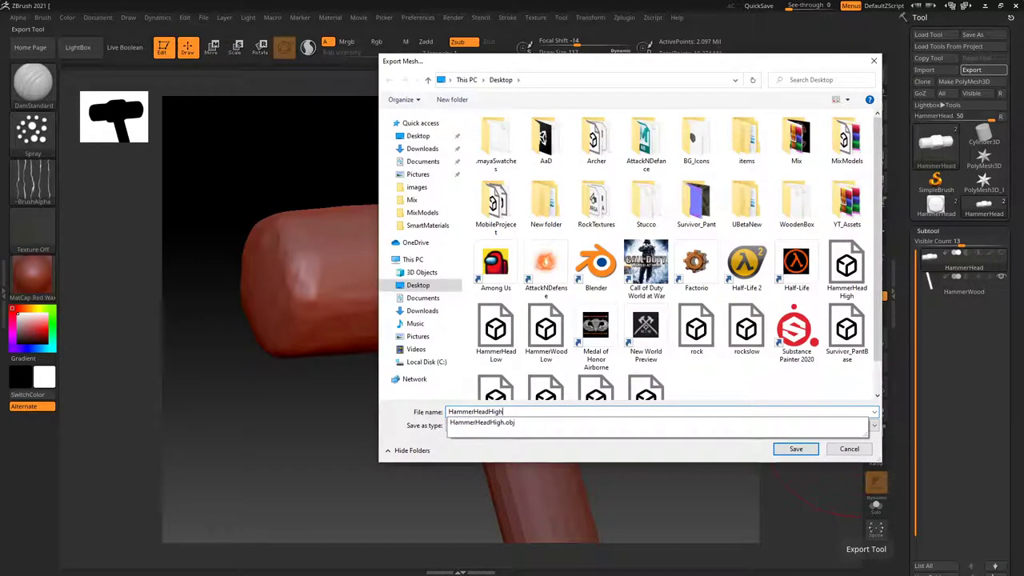
key(Return)
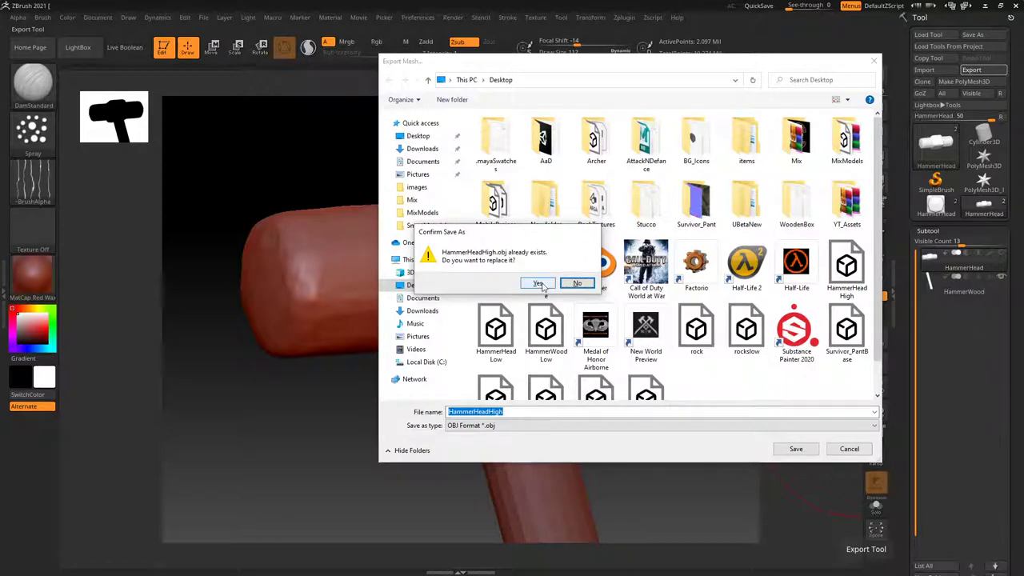
click(539, 284)
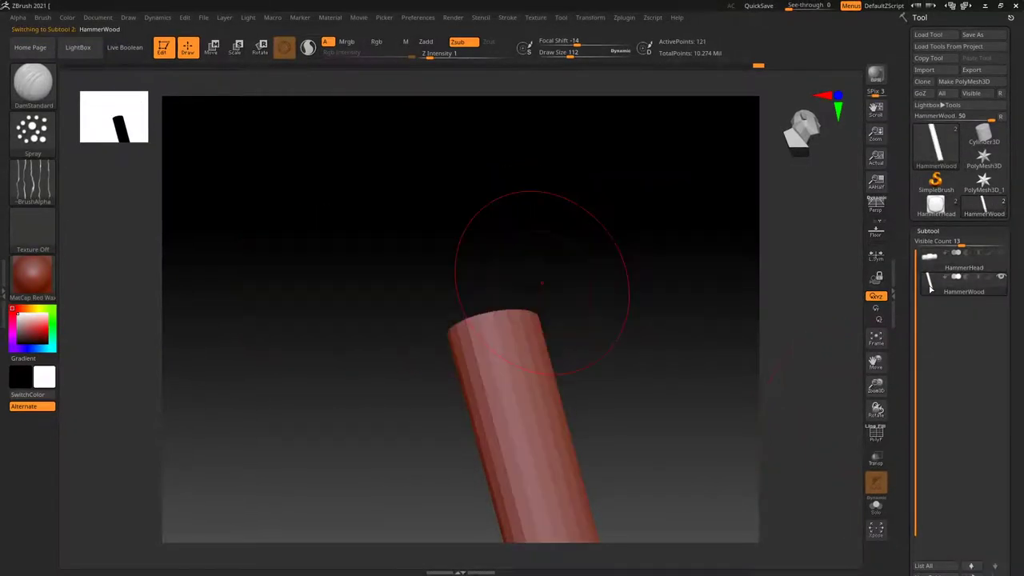
Step: Select the HammerWood subtool and show its Geometry subdivision settings
click(932, 284)
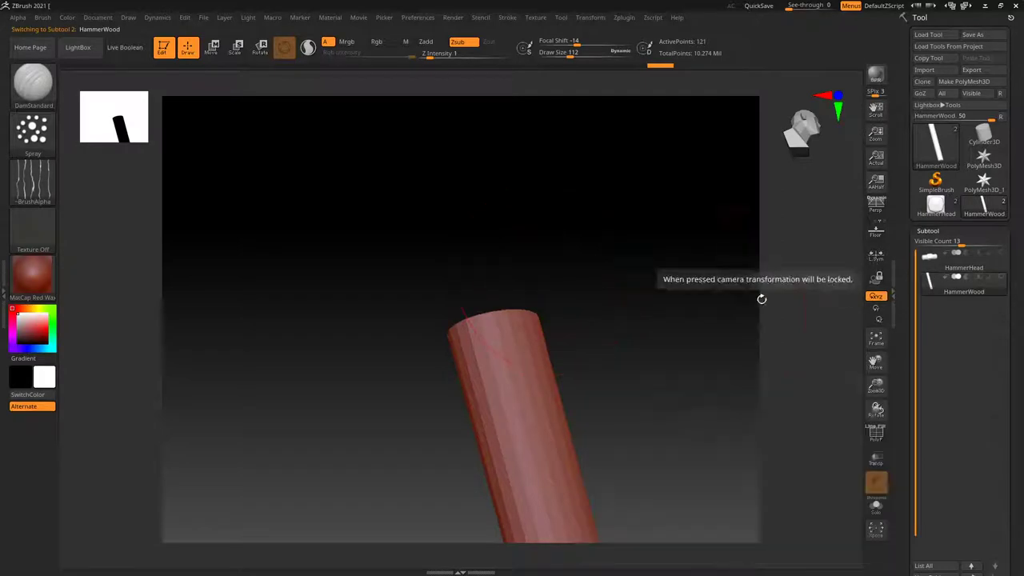
click(943, 230)
click(943, 231)
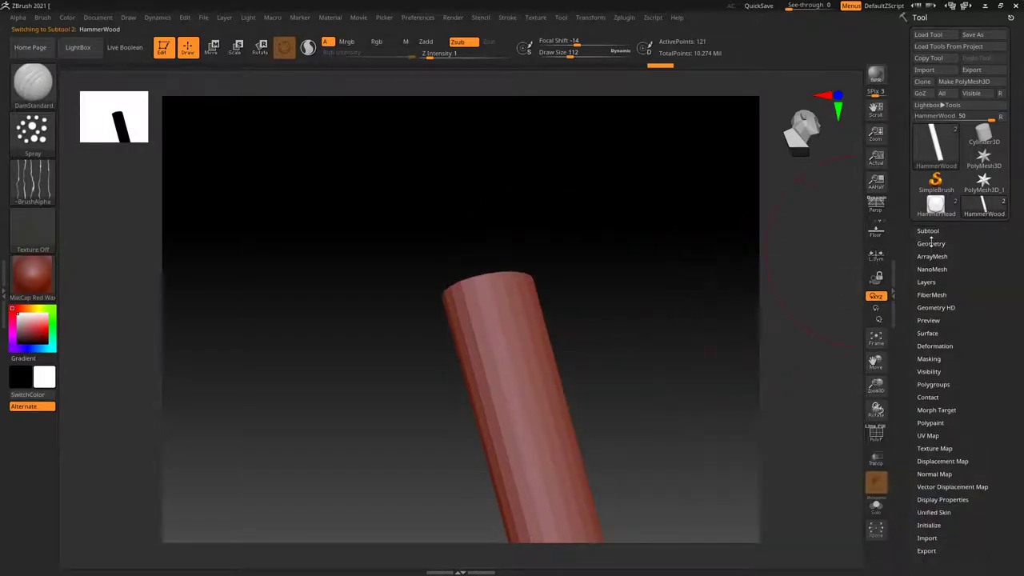
click(930, 244)
Step: Export the level-8 handle as HammerWoodHigh.obj, then switch to Maya to view the hammer
click(963, 268)
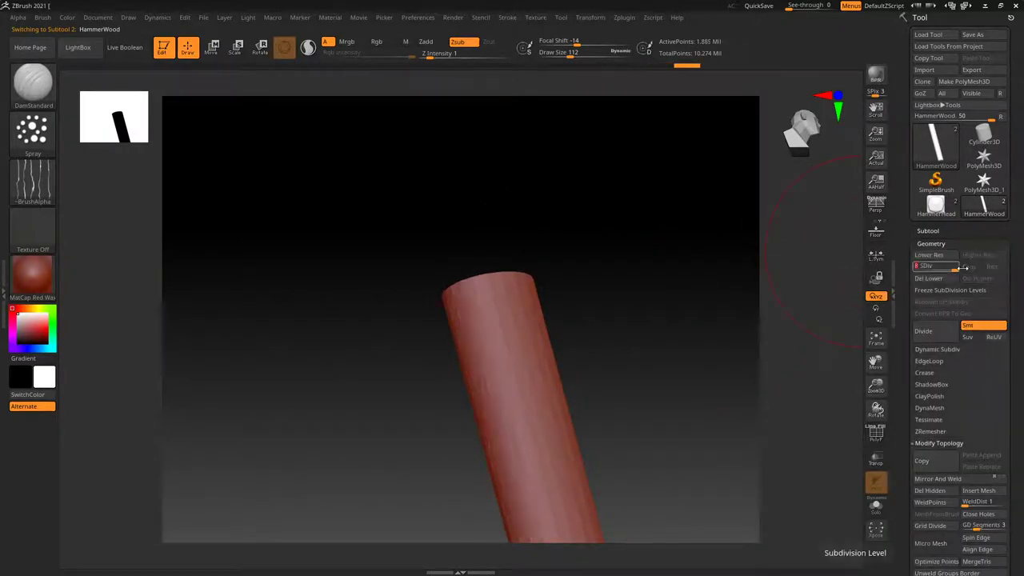
alt+drag(641, 320, 633, 213)
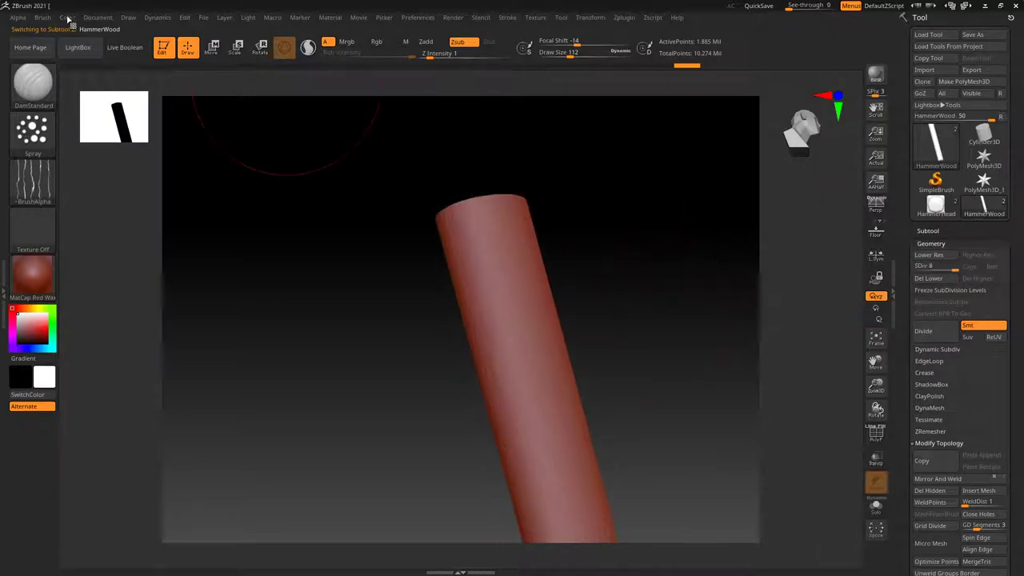
click(971, 69)
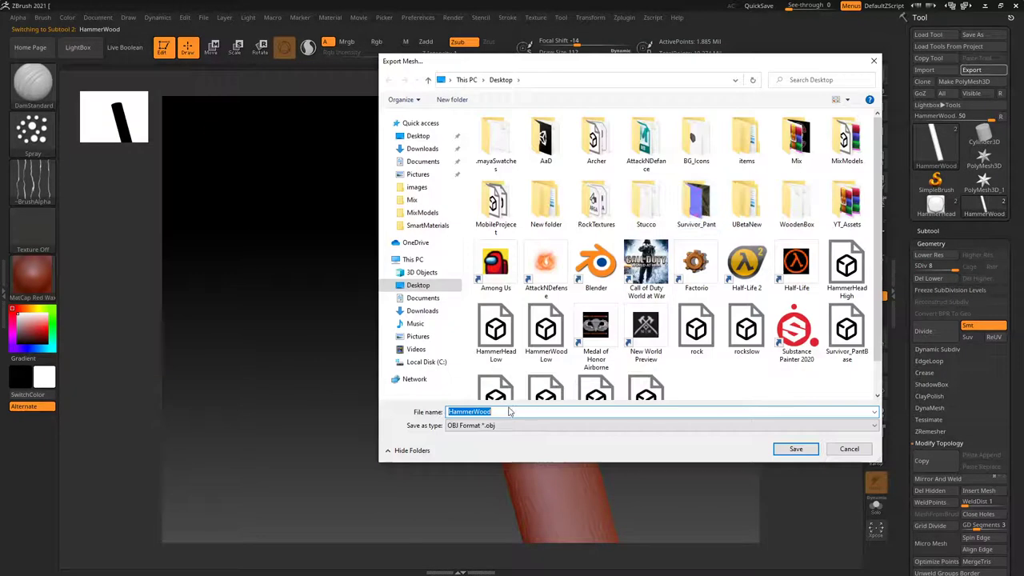
click(512, 412)
text(High)
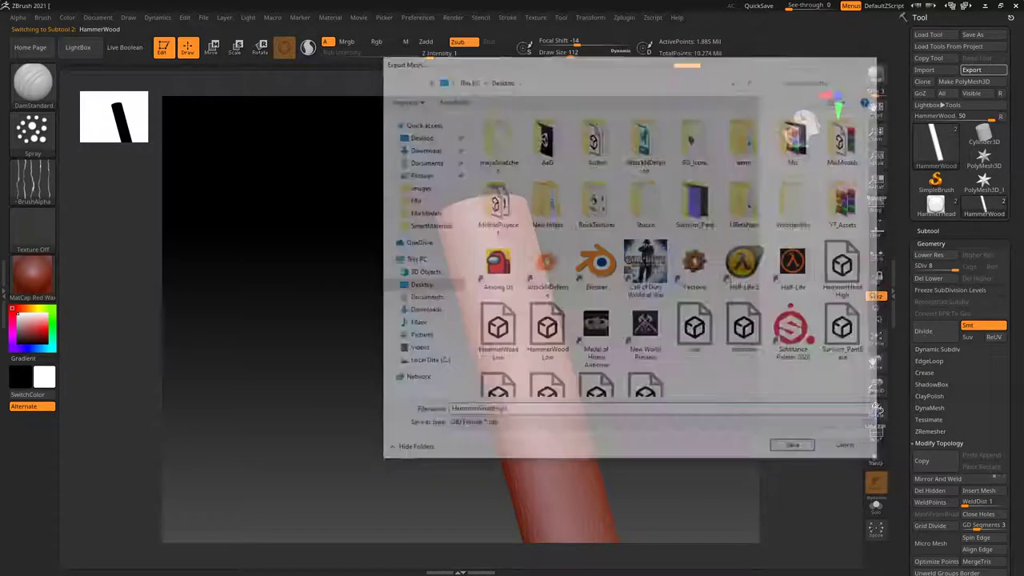
key(Return)
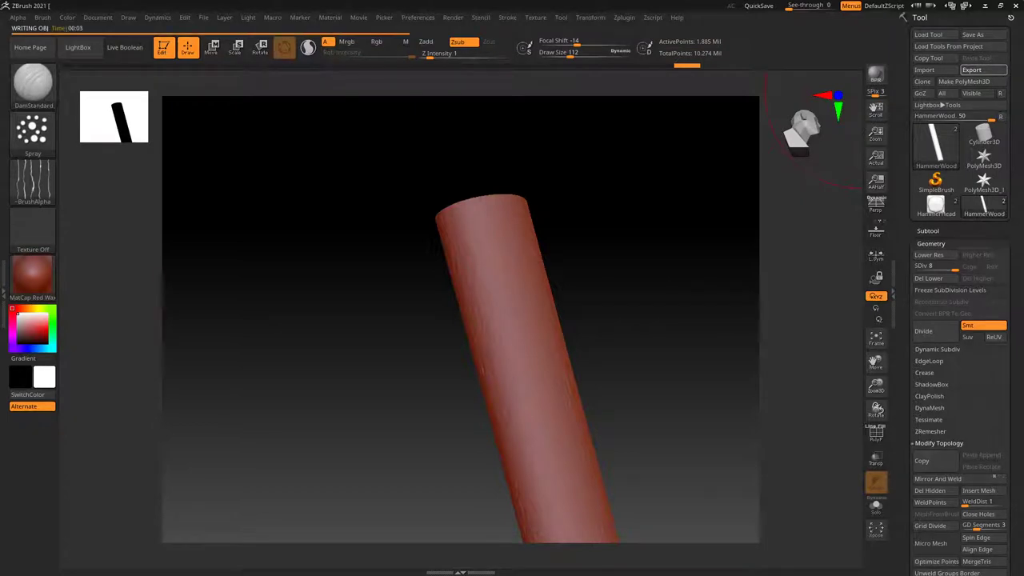
click(985, 6)
mouse_move(618, 292)
alt+mouse_down()
mouse_move(583, 314)
mouse_move(526, 272)
mouse_move(635, 271)
mouse_move(560, 278)
alt+mouse_up()
Step: Delete the old hammer parts and turn symmetry off
drag(651, 189, 418, 354)
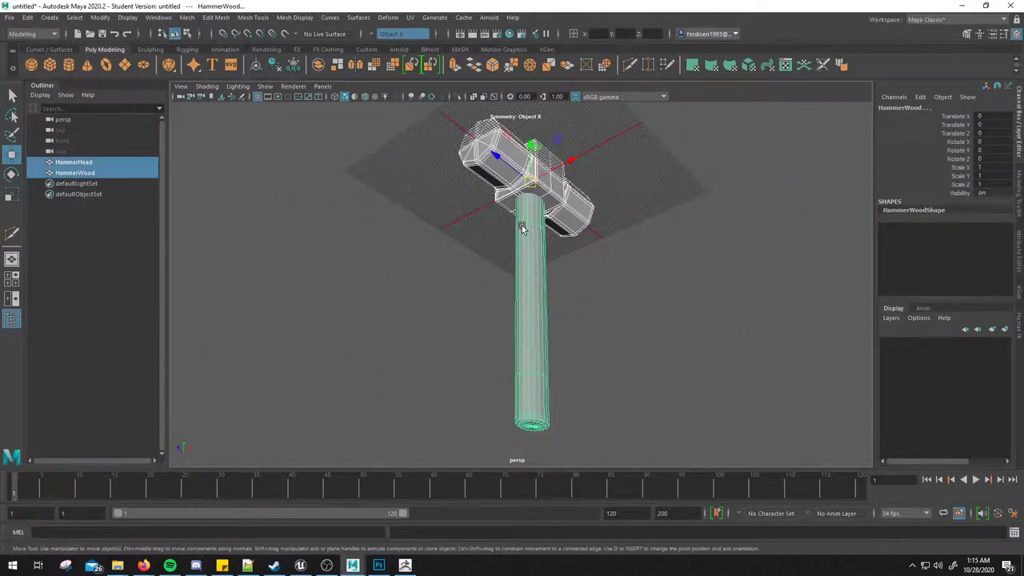
key(Delete)
click(400, 34)
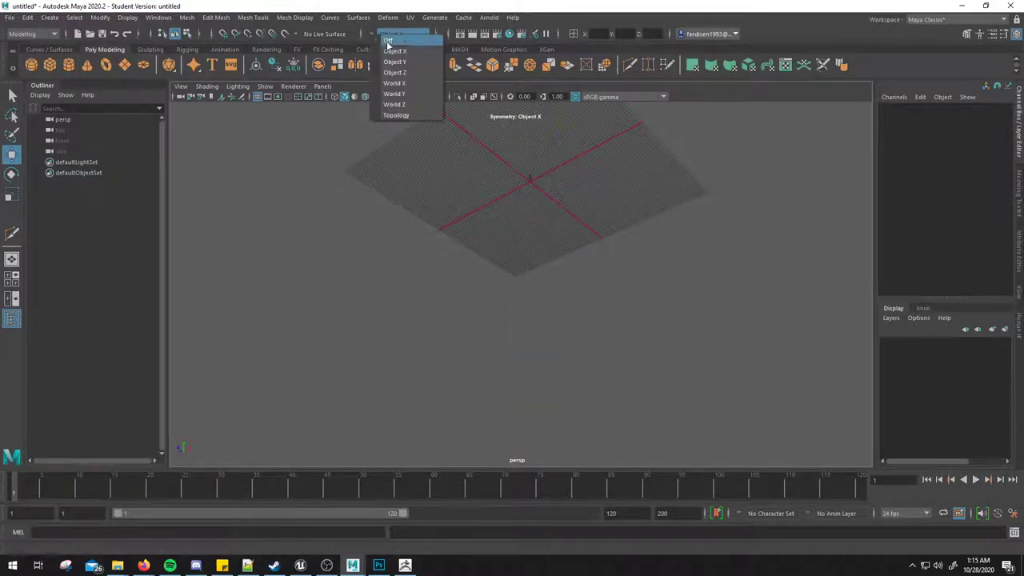
click(392, 44)
Step: Open Maya's Import browser, dismissing a leftover ZBrush export window along the way
click(10, 17)
click(36, 135)
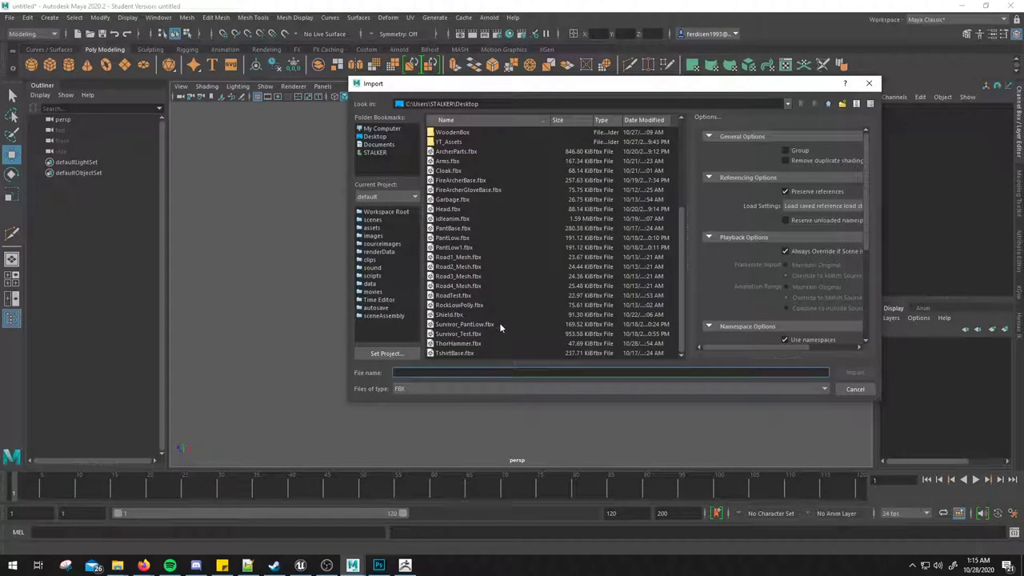
scroll(500, 327, up, 2)
scroll(499, 322, up, 2)
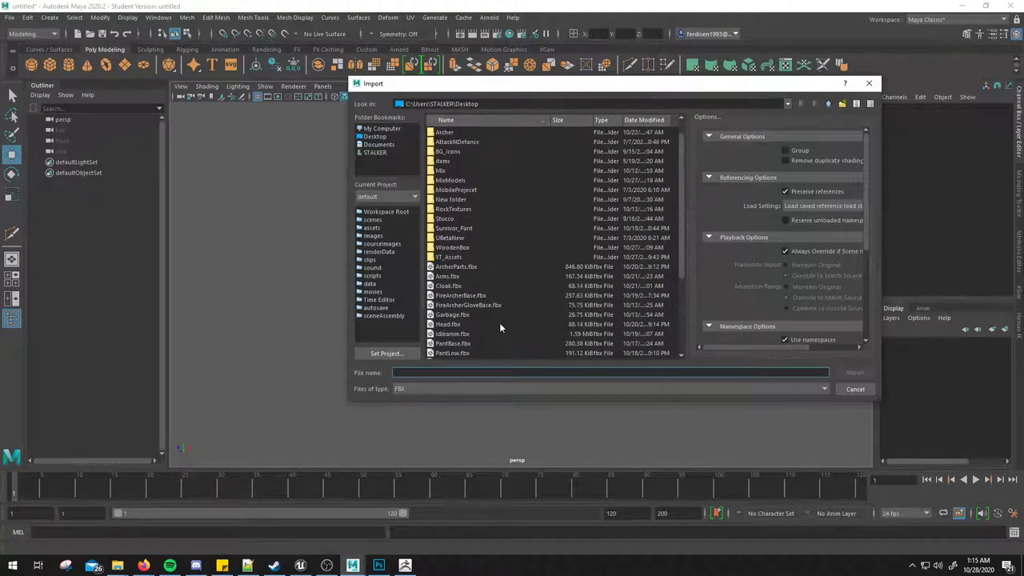
scroll(499, 323, up, 1)
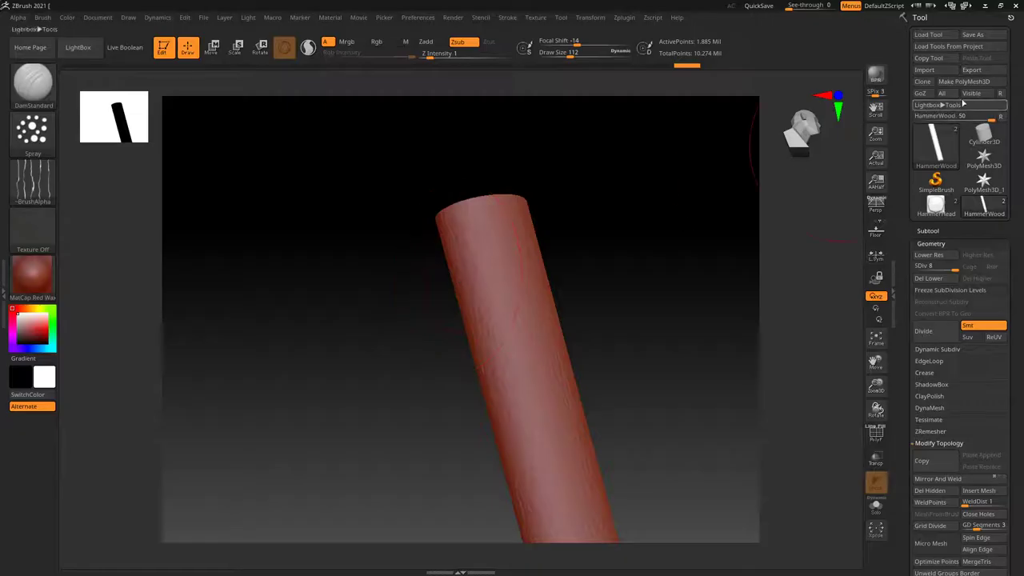
click(971, 69)
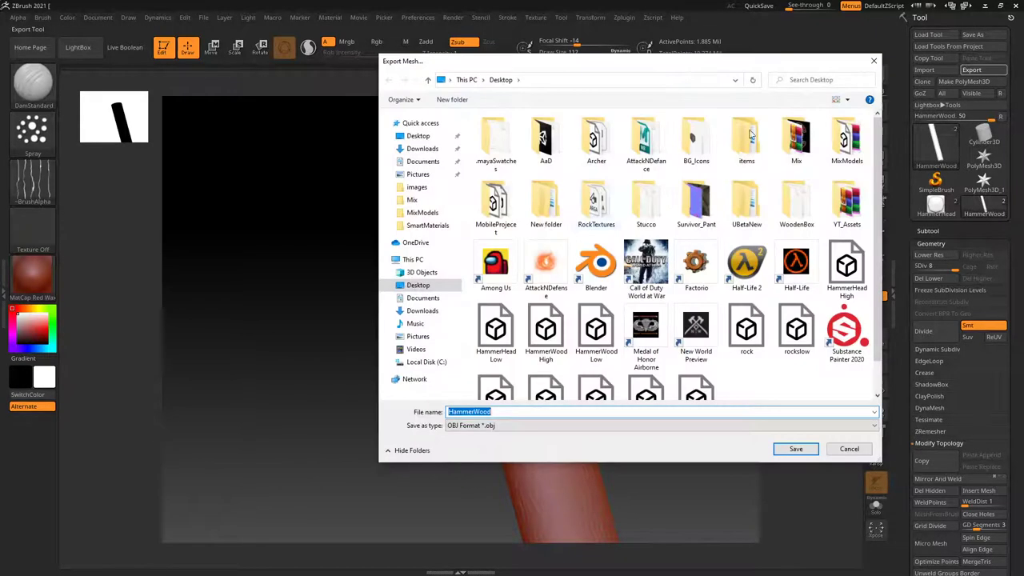
key(Return)
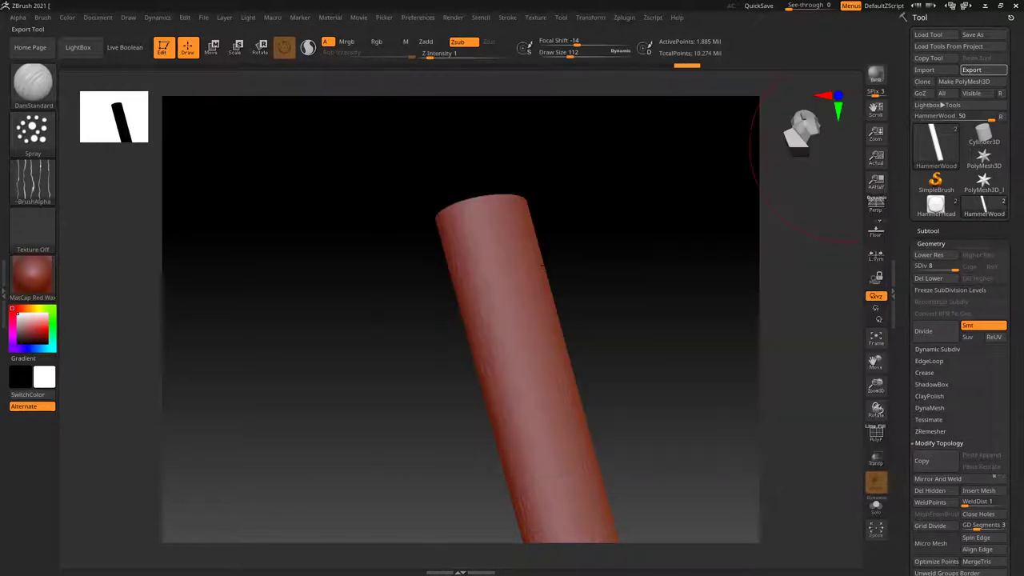
key(alt+Tab)
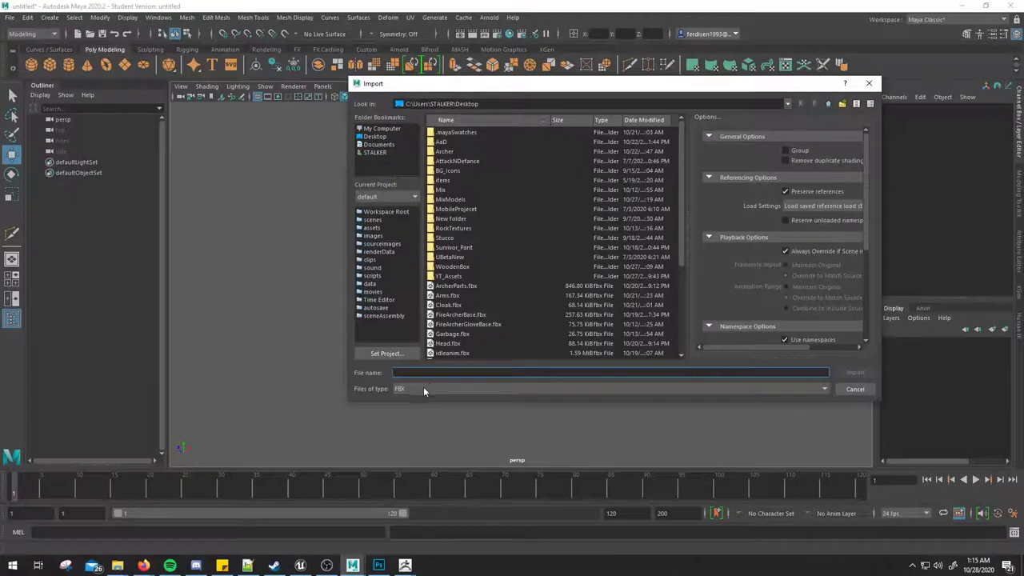
Step: Filter the browser to OBJ files and import HammerHeadHigh.obj
click(423, 390)
scroll(460, 442, up, 2)
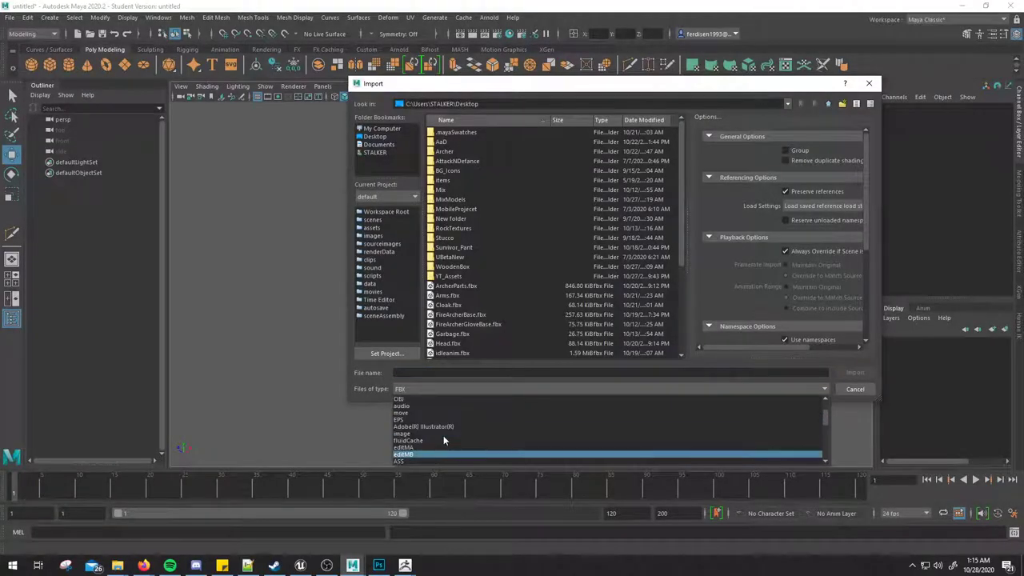
click(411, 425)
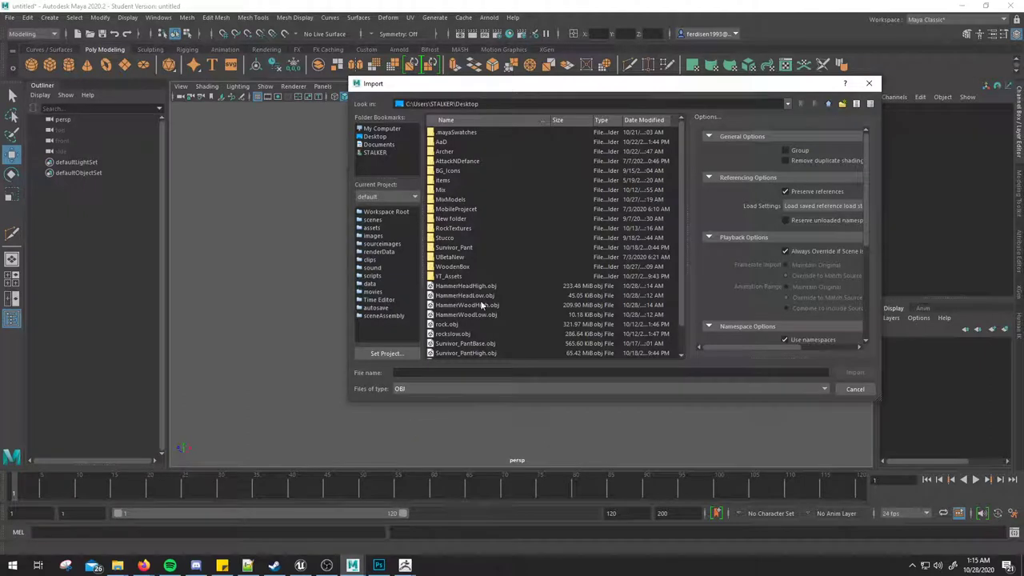
click(473, 290)
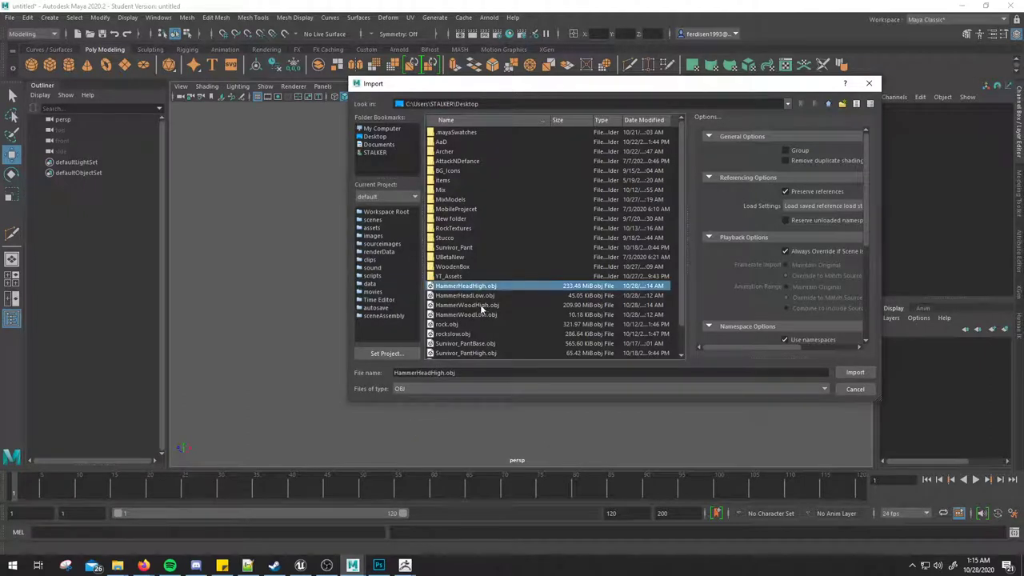
click(485, 316)
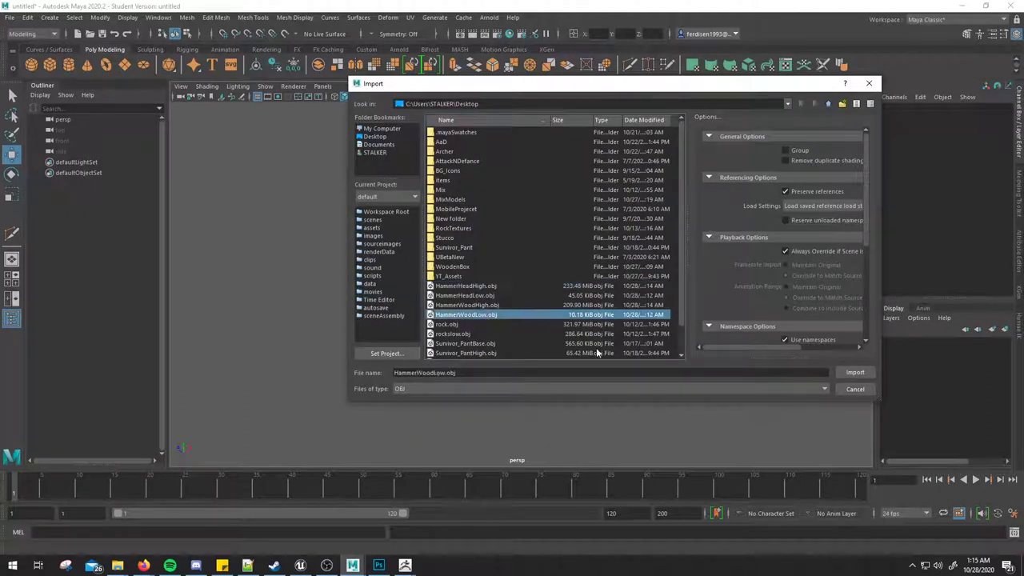
double_click(494, 286)
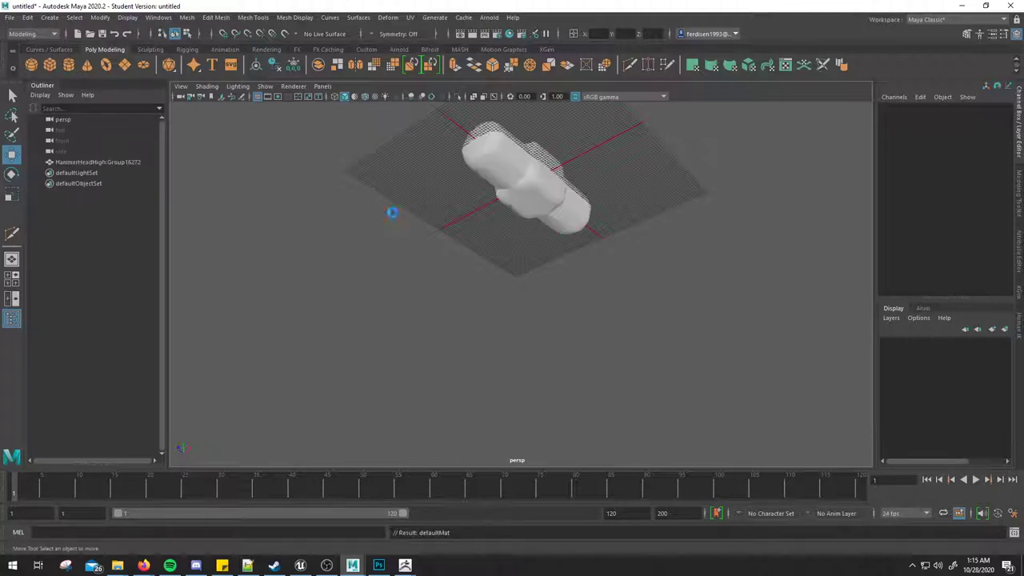
Step: Import HammerHeadLow.obj, HammerWoodHigh.obj and HammerWoodLow.obj from the Desktop
scroll(522, 252, up, 3)
scroll(522, 252, down, 2)
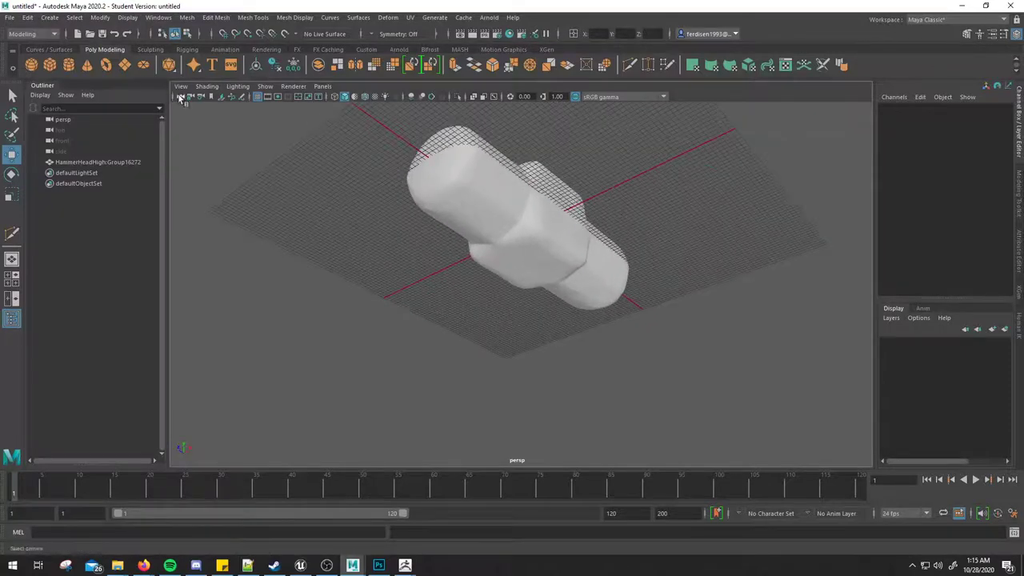
click(10, 17)
click(32, 135)
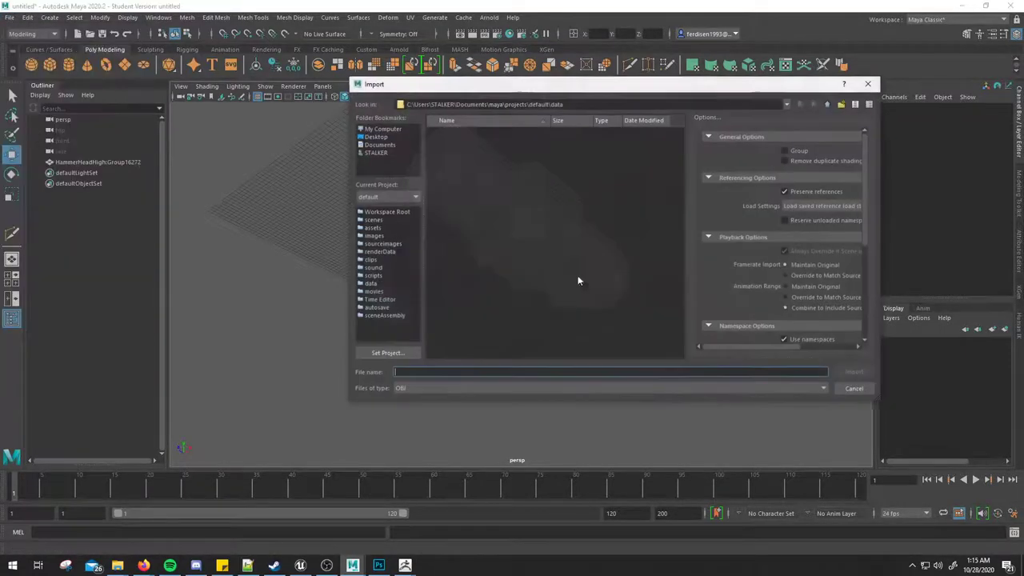
click(374, 137)
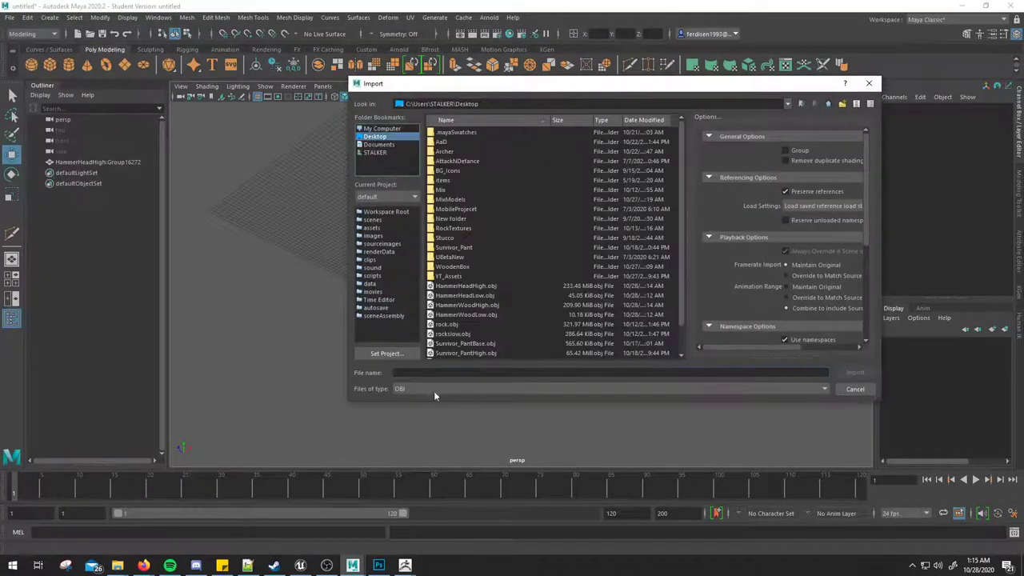
double_click(472, 295)
click(10, 16)
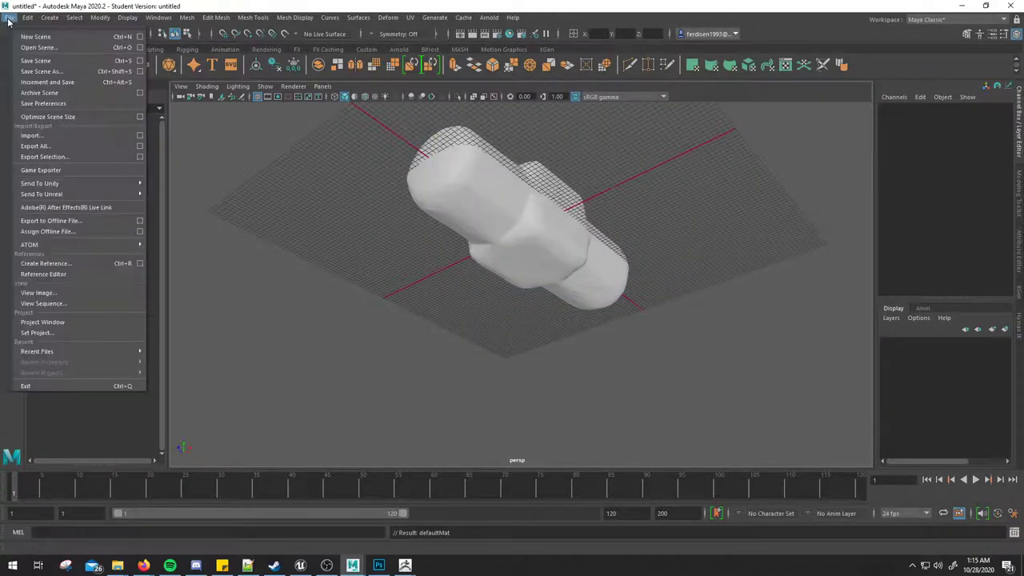
click(72, 139)
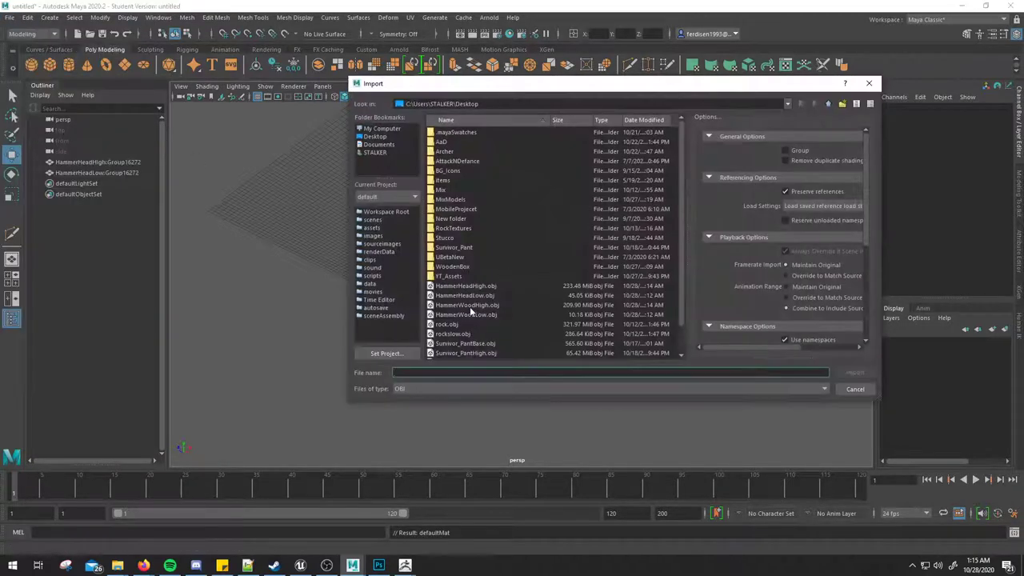
double_click(469, 307)
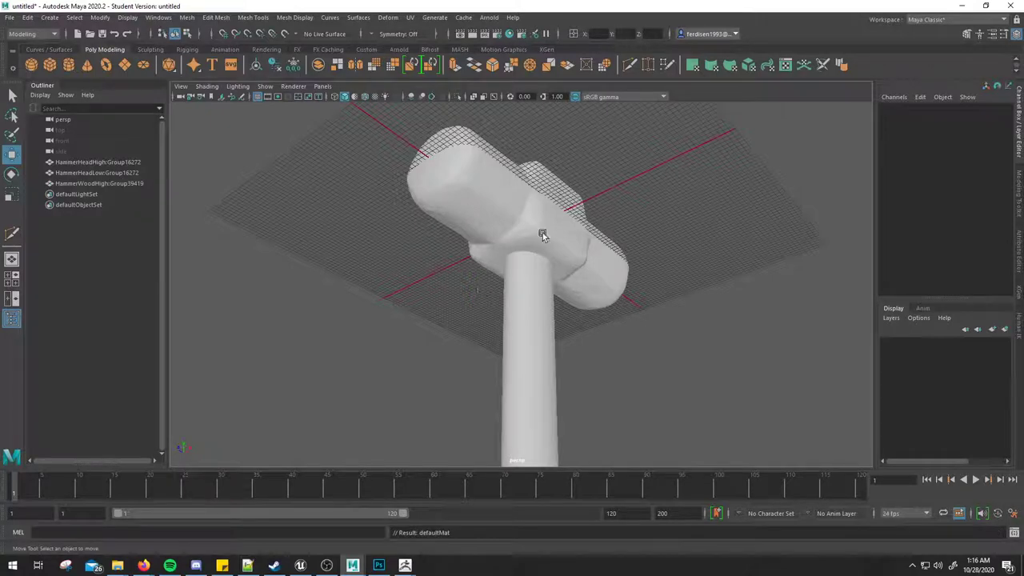
click(8, 17)
click(32, 136)
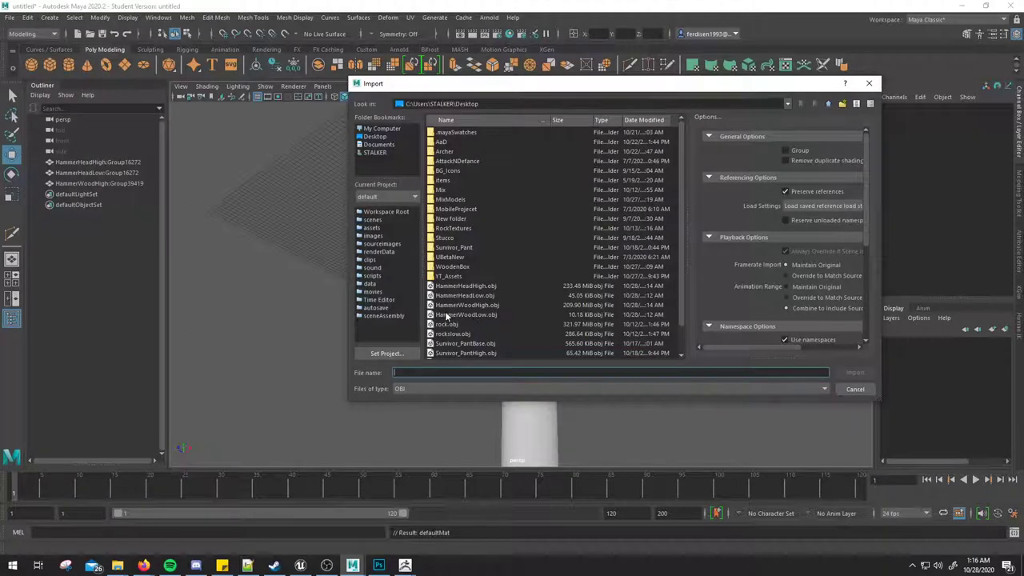
double_click(461, 315)
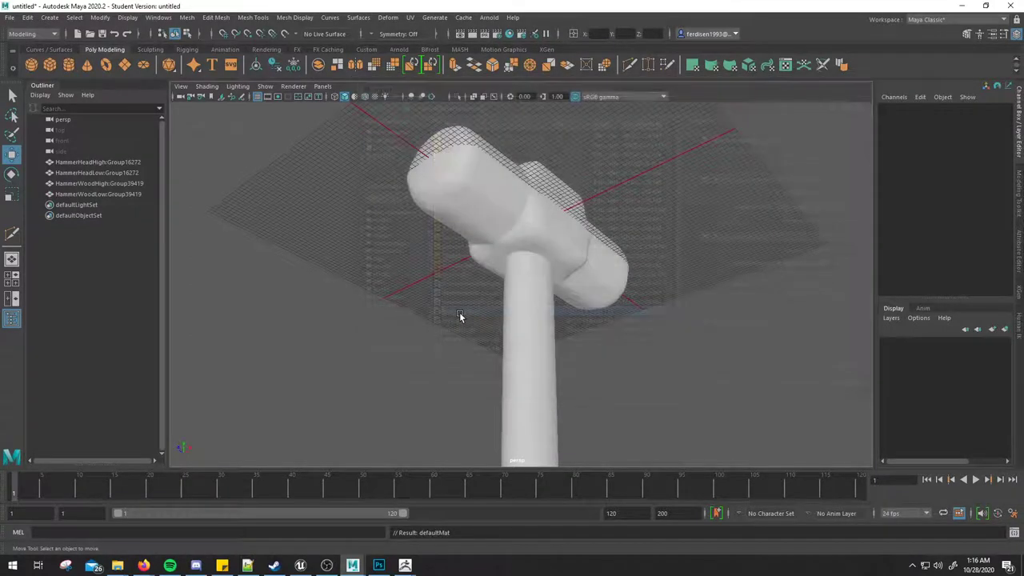
Step: Put the high-poly head and handle on a new layer1 and hide it
click(102, 194)
key(Up)
key(Up)
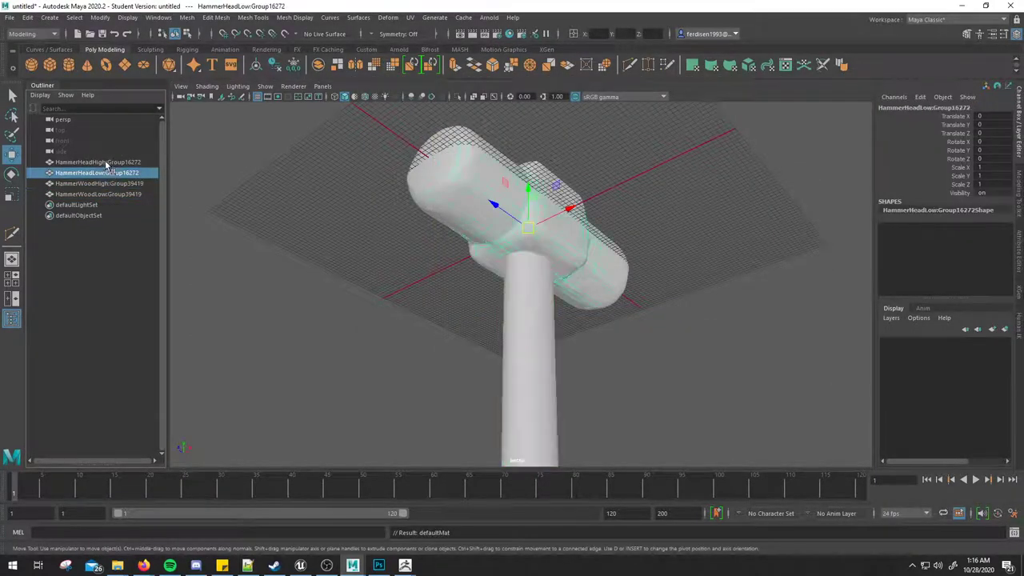
key(Up)
mouse_move(408, 293)
alt+mouse_down()
mouse_move(699, 331)
mouse_move(681, 277)
mouse_move(592, 310)
alt+mouse_up()
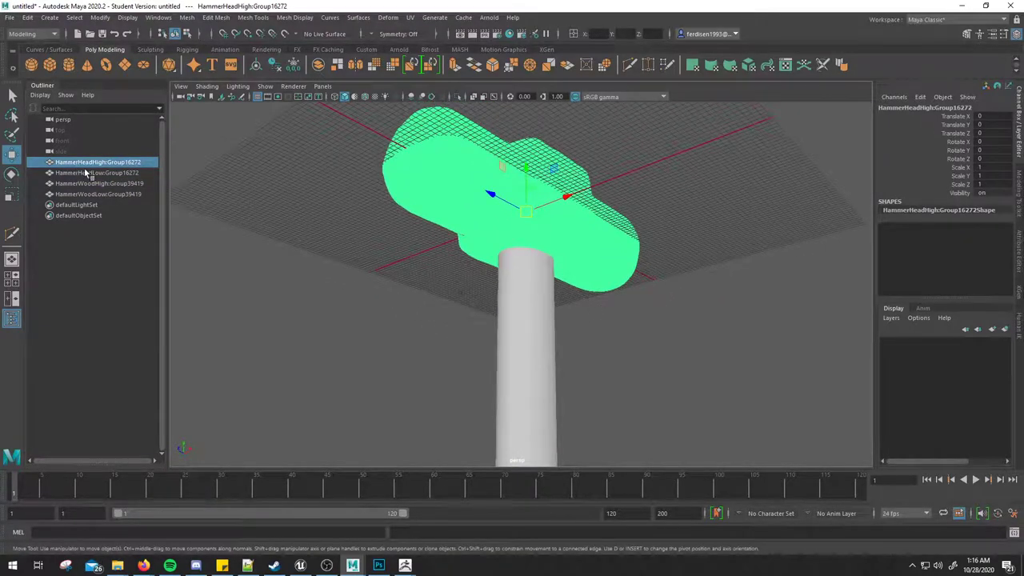
ctrl+click(93, 184)
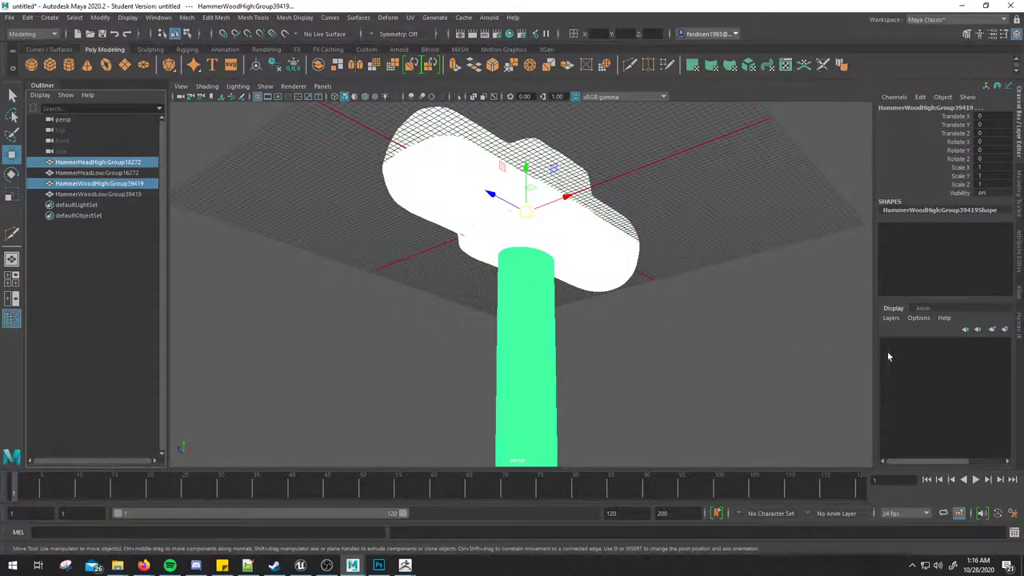
click(1005, 329)
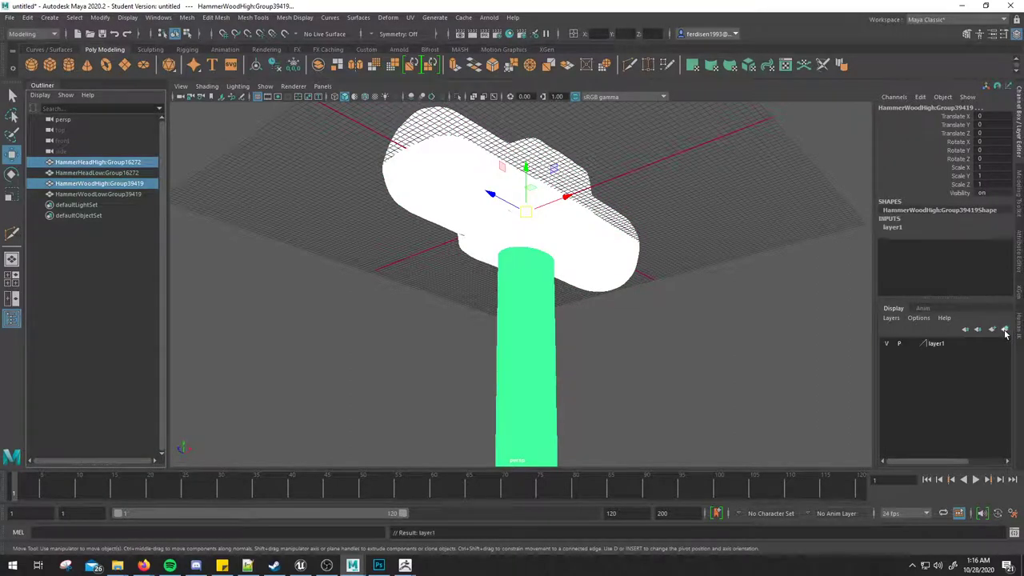
click(890, 346)
Step: Soften the edges of the low-poly head and handle
click(659, 302)
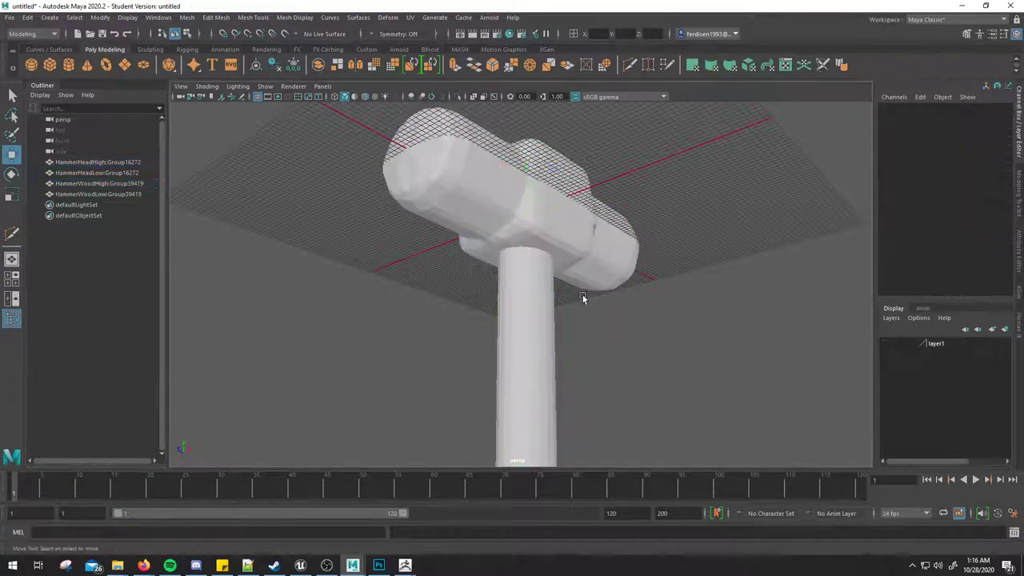
click(539, 232)
shift+click(524, 323)
alt+drag(524, 323, 472, 272)
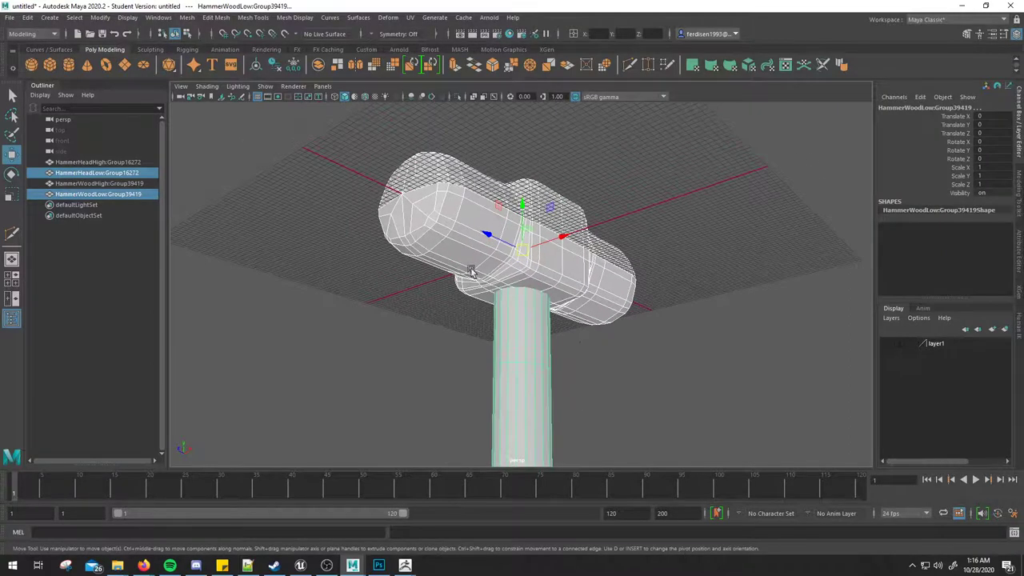
click(334, 20)
mouse_move(294, 18)
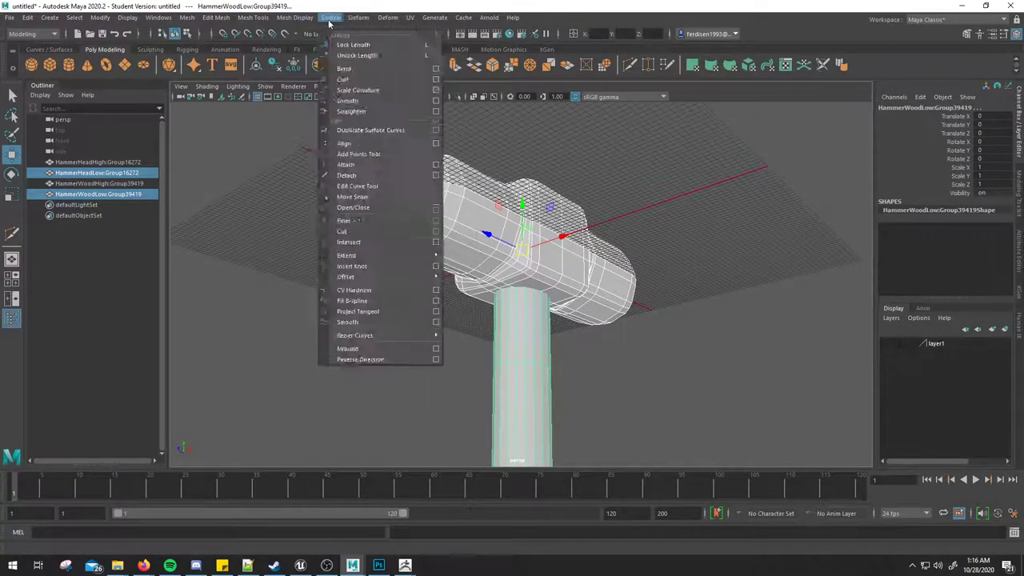
click(309, 111)
click(699, 174)
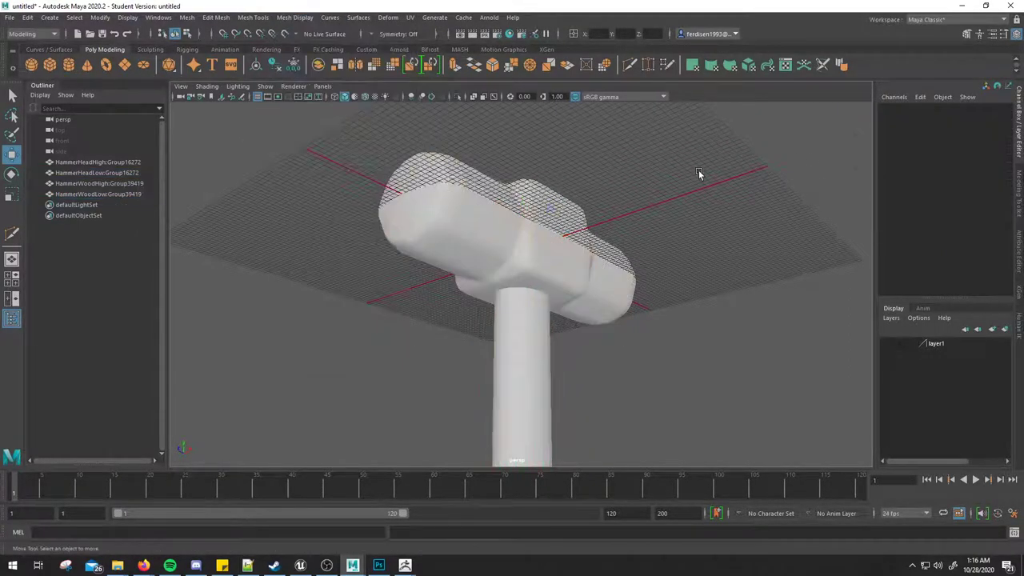
Step: Hide the ground grid and orbit to view the handle upright
alt+drag(585, 251, 583, 264)
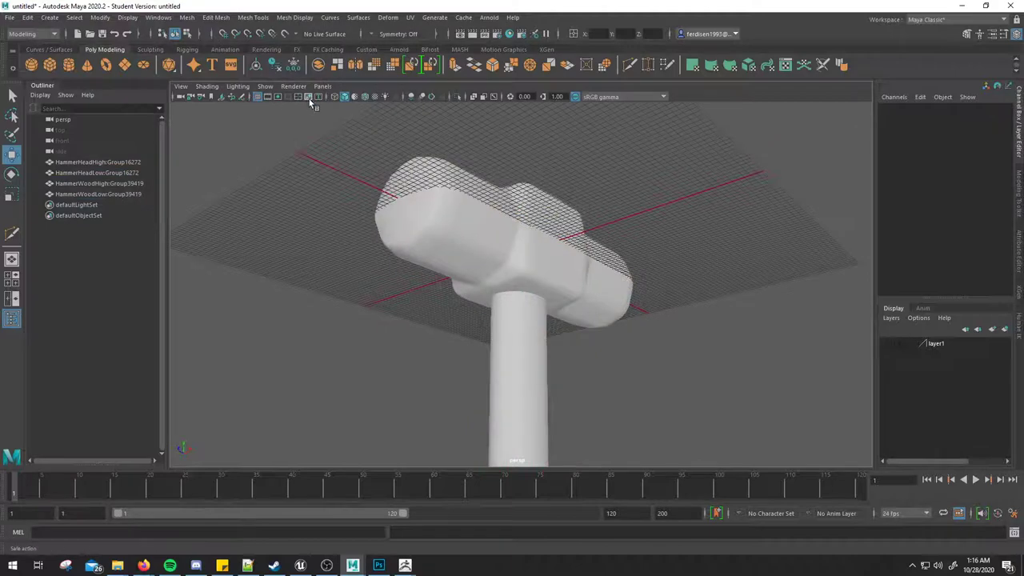
click(256, 96)
mouse_move(618, 323)
alt+mouse_down()
mouse_move(638, 324)
mouse_move(636, 207)
mouse_move(649, 228)
mouse_move(614, 271)
alt+mouse_up()
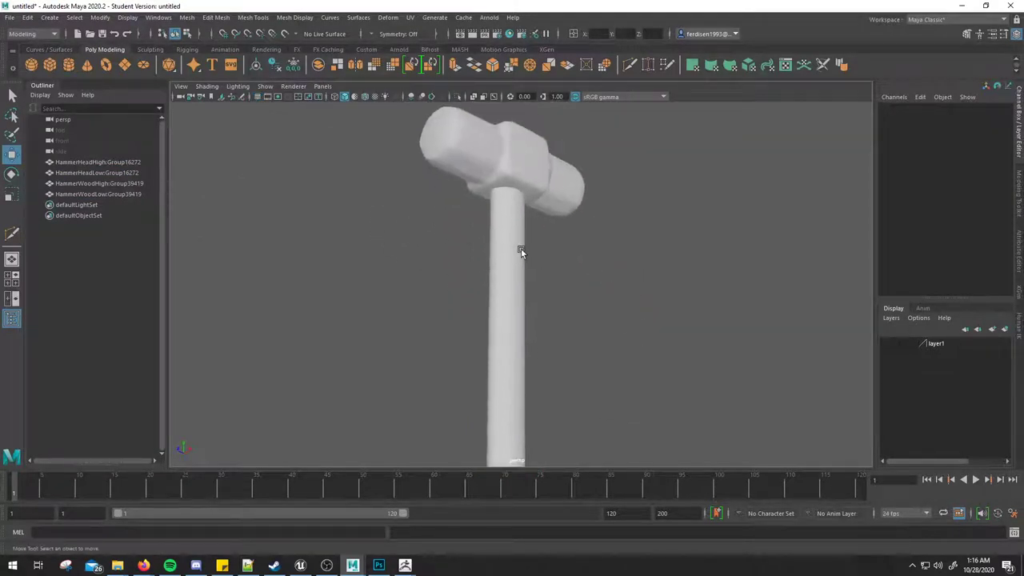
click(520, 250)
mouse_move(520, 249)
alt+mouse_down()
mouse_move(579, 275)
mouse_move(555, 289)
mouse_move(558, 307)
alt+mouse_up()
click(550, 207)
mouse_move(550, 207)
alt+mouse_down()
mouse_move(573, 366)
mouse_move(606, 254)
mouse_move(628, 322)
mouse_move(582, 290)
mouse_move(542, 222)
mouse_move(454, 268)
alt+mouse_up()
Step: Select the head and handle in turn while inspecting the hammer from several angles
scroll(573, 363, up, 3)
click(605, 254)
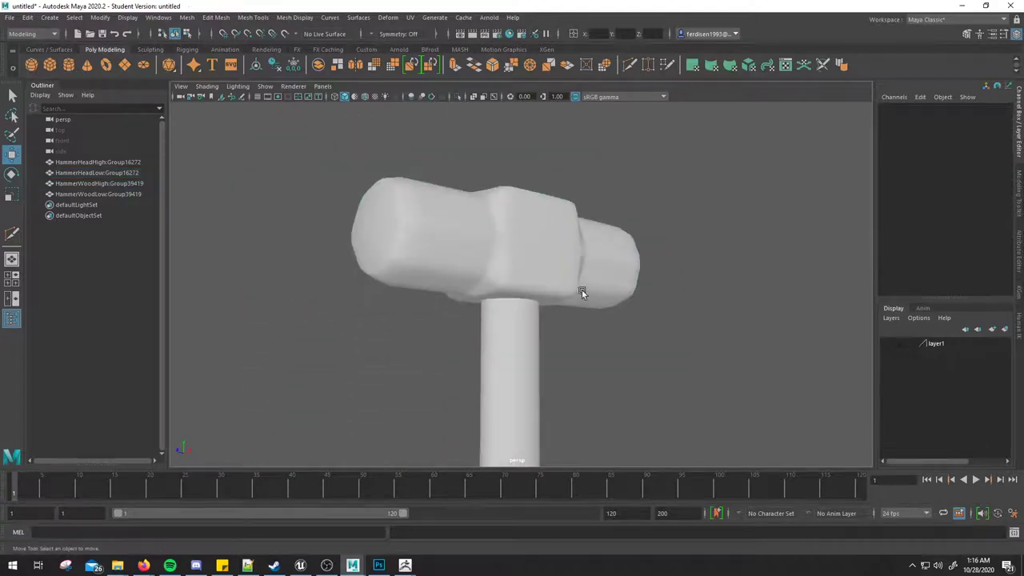
click(582, 290)
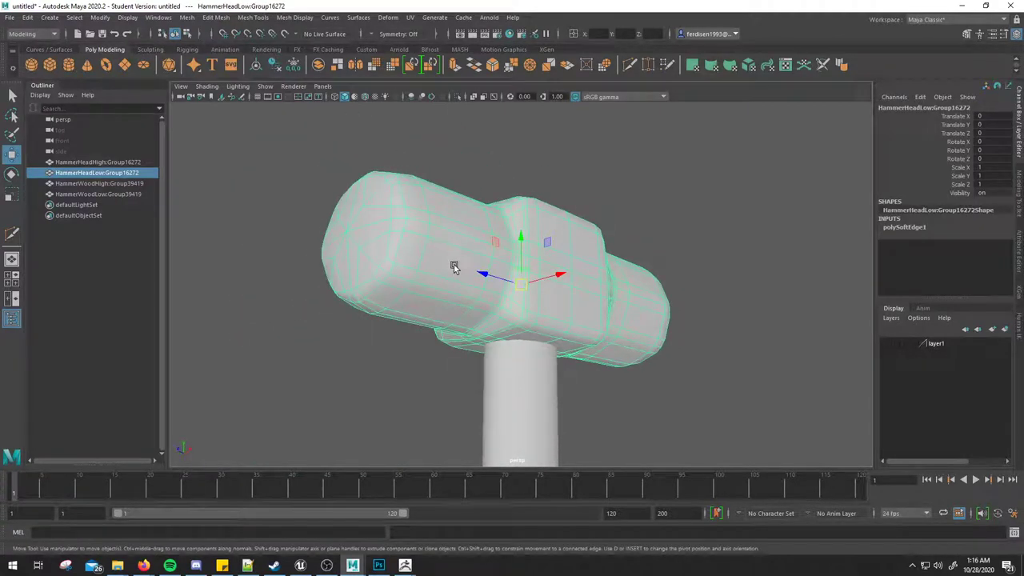
mouse_move(602, 238)
alt+mouse_down()
mouse_move(665, 232)
mouse_move(590, 347)
mouse_move(617, 237)
mouse_move(641, 224)
mouse_move(598, 262)
alt+mouse_up()
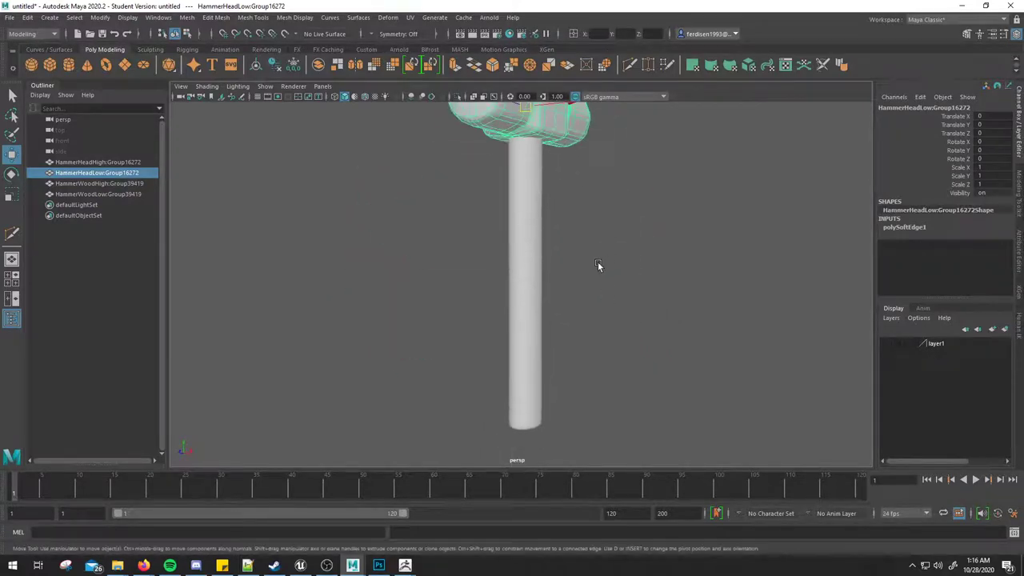
click(519, 193)
mouse_move(520, 193)
alt+mouse_down()
mouse_move(592, 231)
mouse_move(531, 225)
mouse_move(552, 213)
alt+mouse_up()
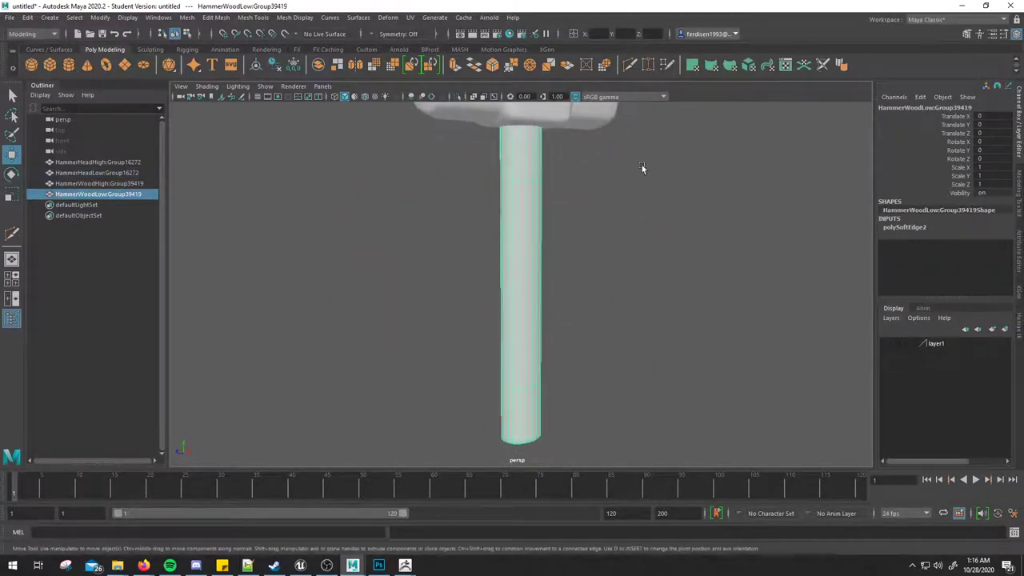
click(788, 70)
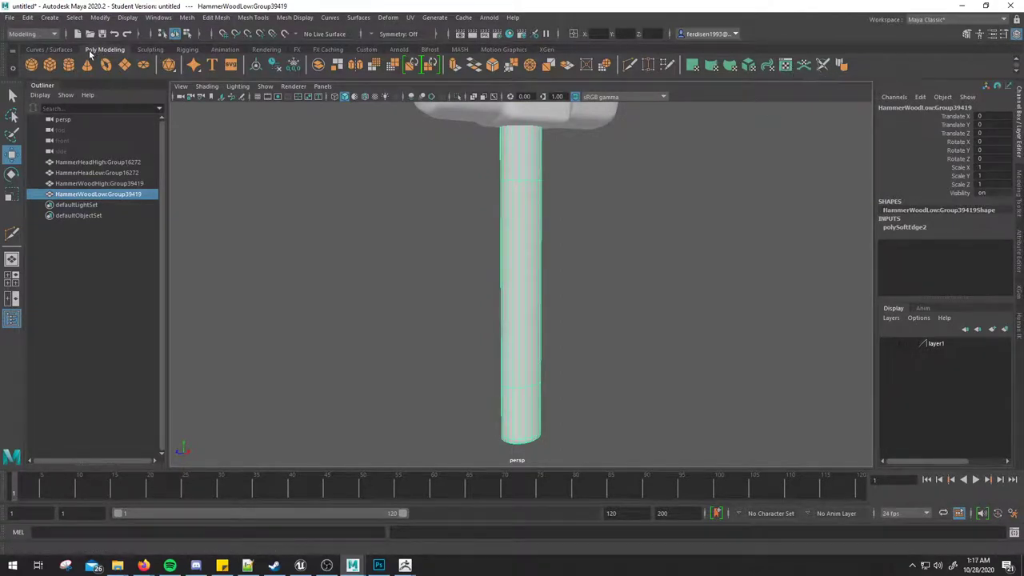
Step: Open the UV Editor beside the viewport and select the head and handle to see their UVs
click(786, 65)
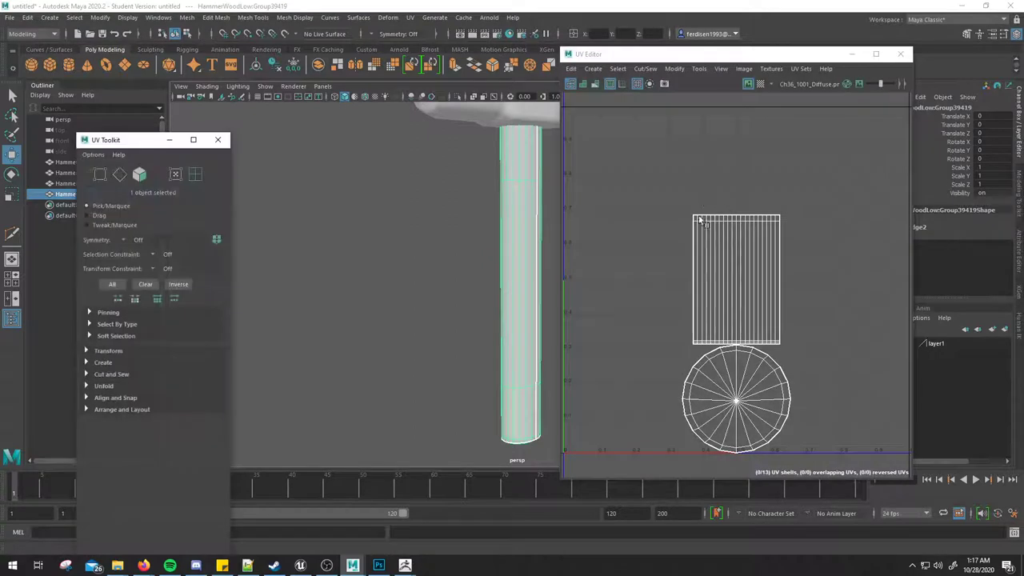
drag(698, 51, 791, 105)
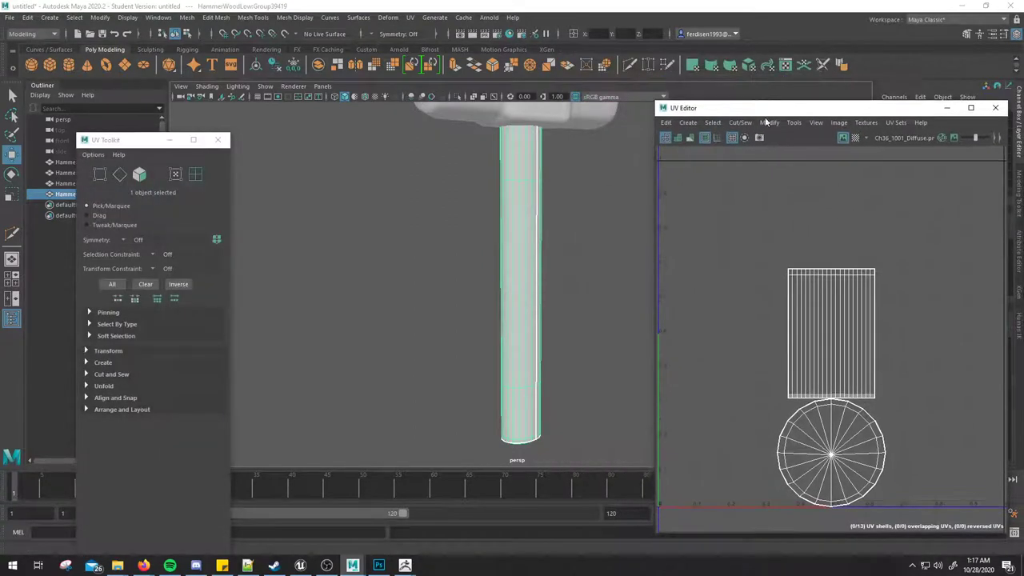
alt+drag(532, 220, 549, 173)
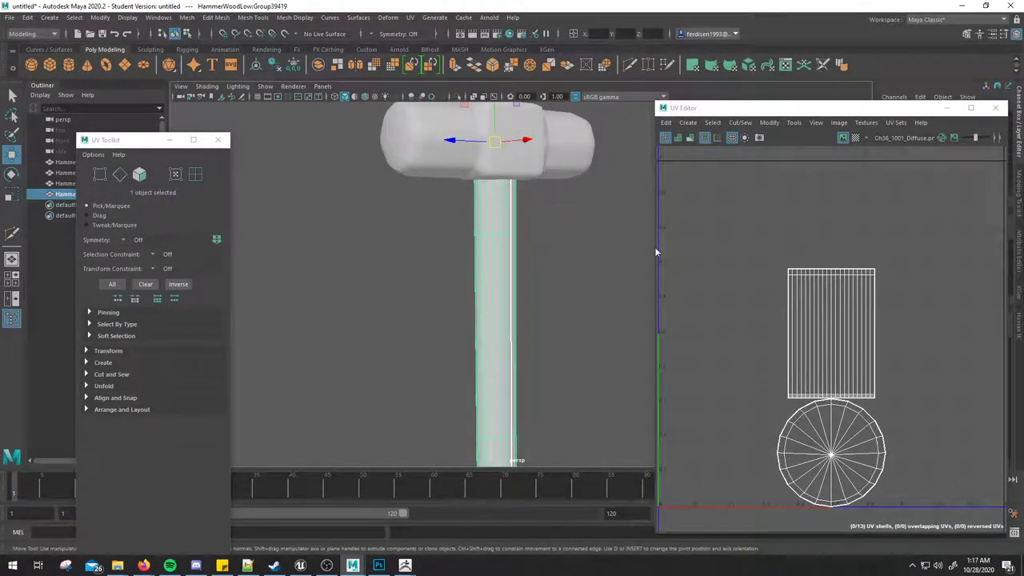
click(558, 154)
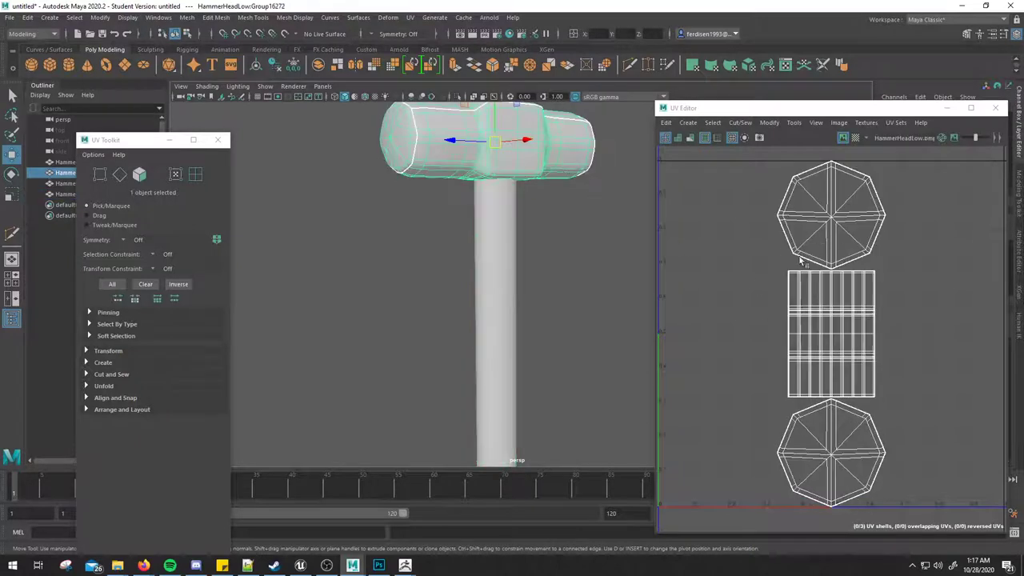
click(504, 298)
mouse_move(546, 325)
alt+mouse_down()
mouse_move(450, 303)
mouse_move(473, 300)
alt+mouse_up()
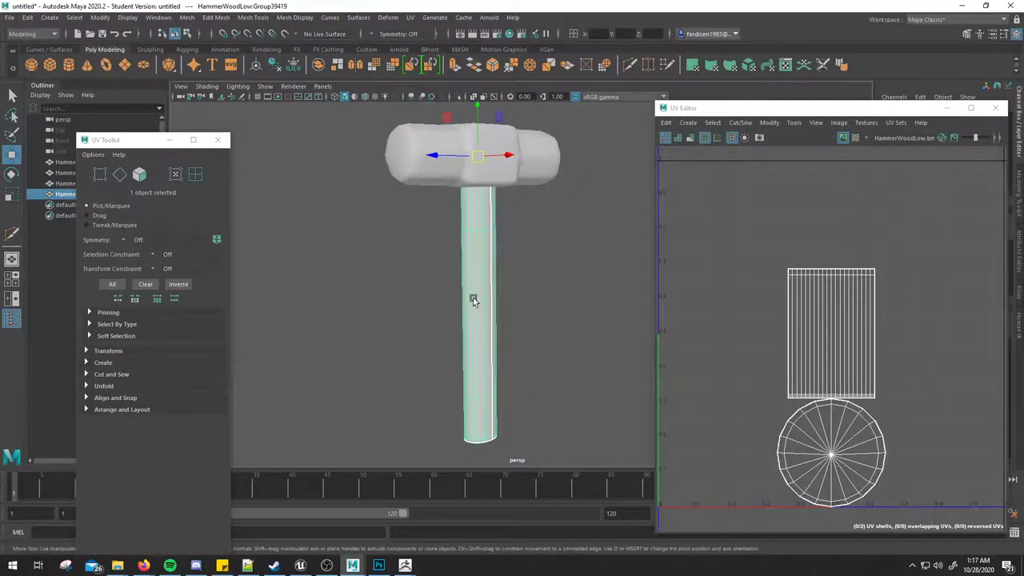
Step: Apply camera-based UV projection to the handle and then the hammer head
click(410, 16)
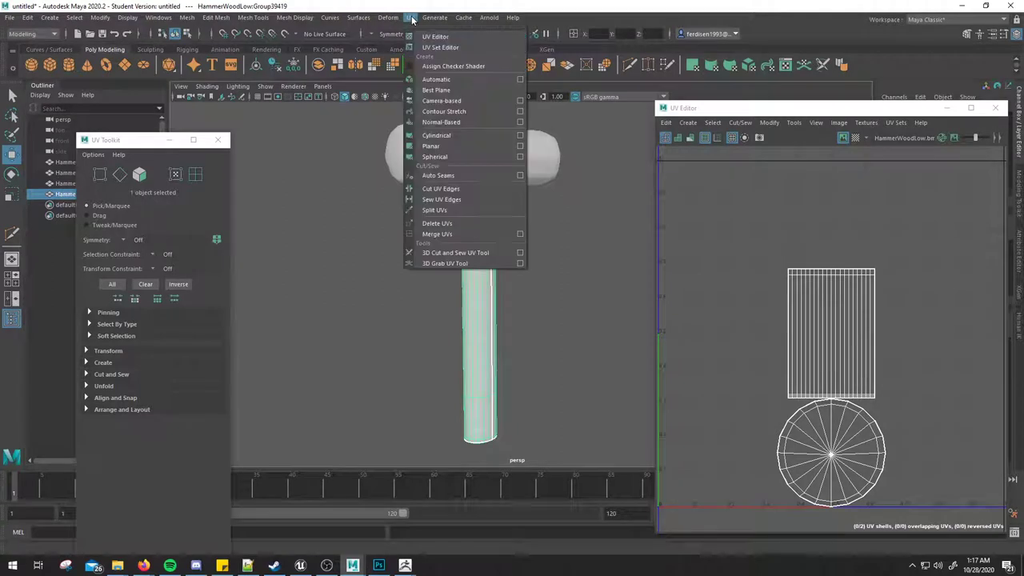
click(447, 103)
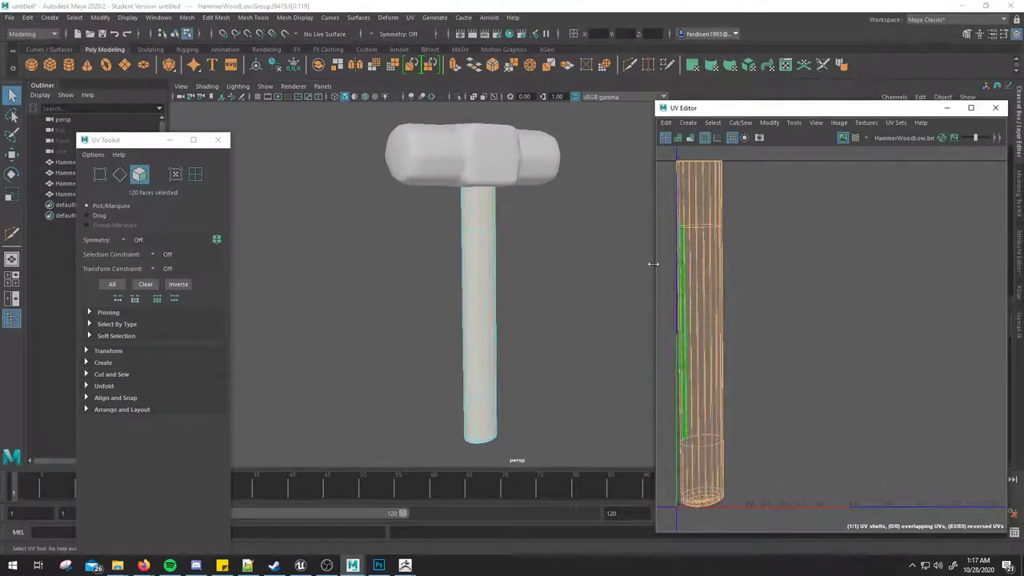
right_drag(531, 163, 577, 144)
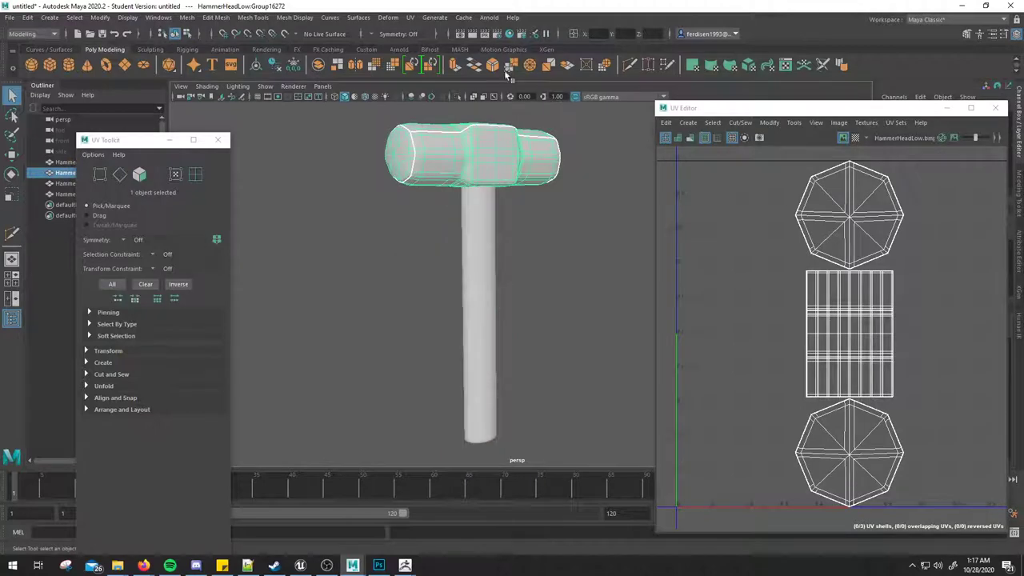
click(409, 17)
click(440, 104)
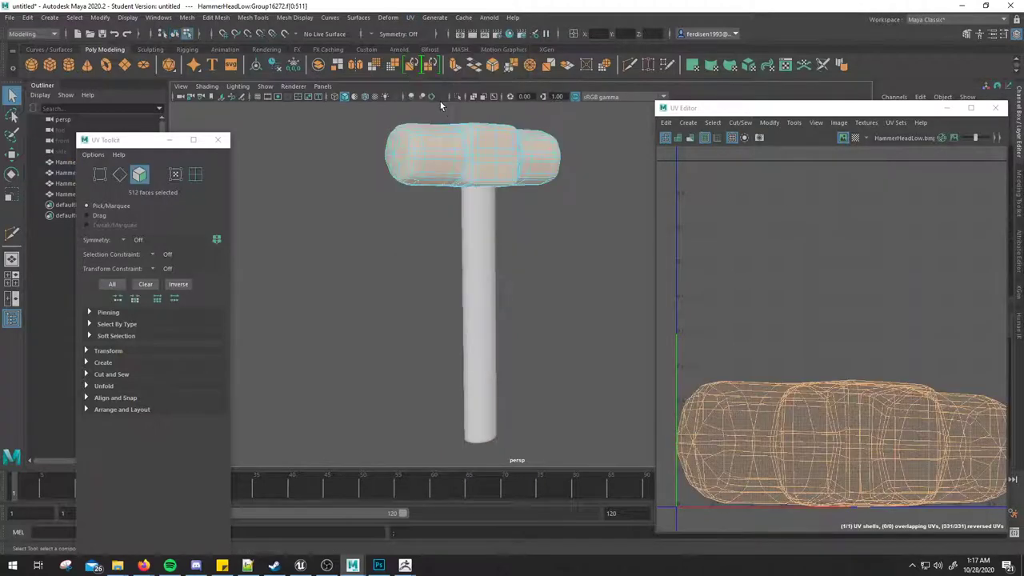
right_drag(532, 149, 603, 125)
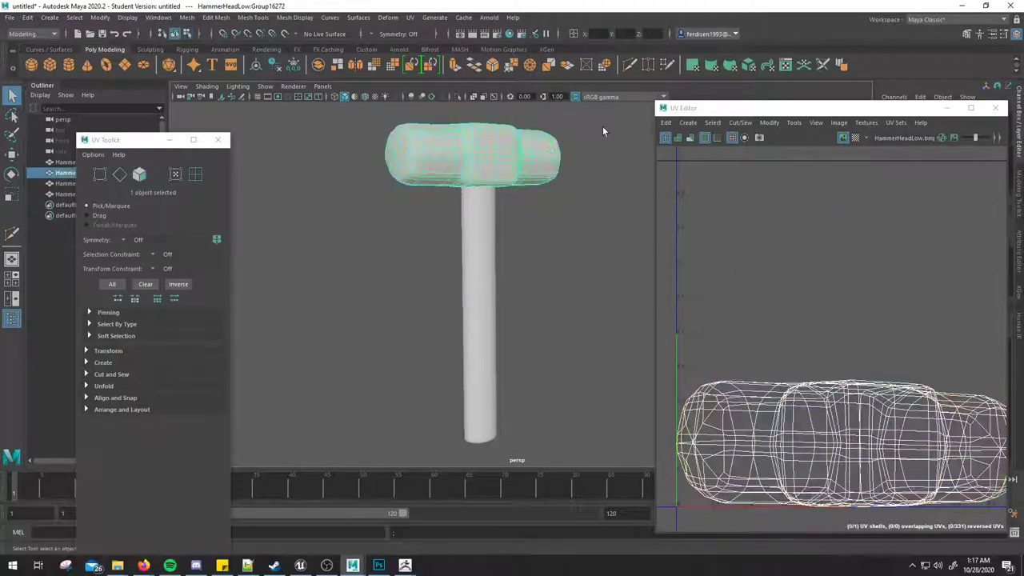
Step: Select the hammer handle and frame it in the view
click(473, 223)
key(f)
mouse_move(473, 229)
alt+mouse_down()
mouse_move(497, 304)
mouse_move(429, 245)
mouse_move(450, 274)
mouse_move(499, 270)
alt+mouse_up()
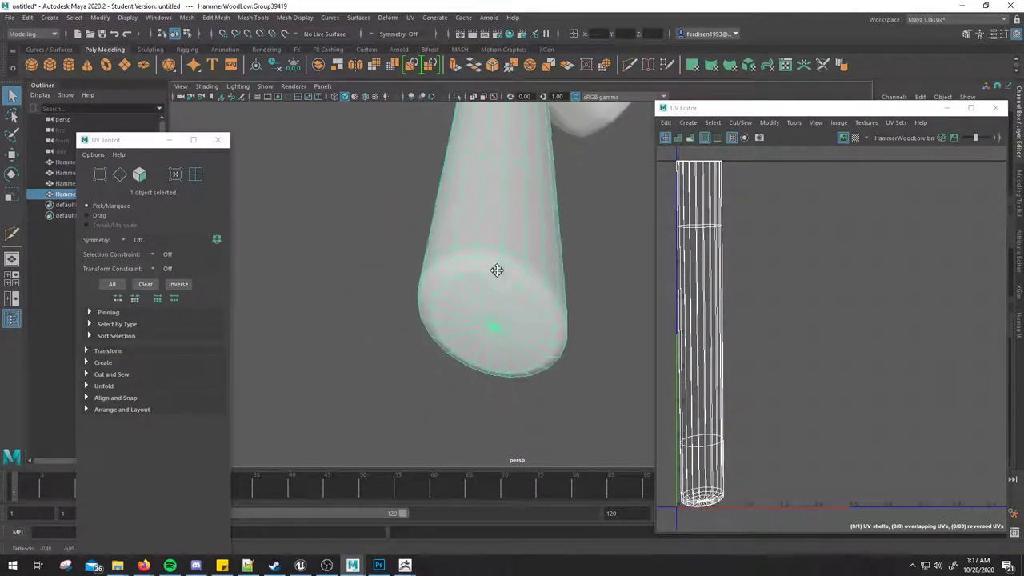
Step: Select the handle's end-cap edge loop and one lengthwise side edge, then cut the UVs along them
right_click(496, 223)
right_drag(497, 223, 496, 192)
double_click(497, 255)
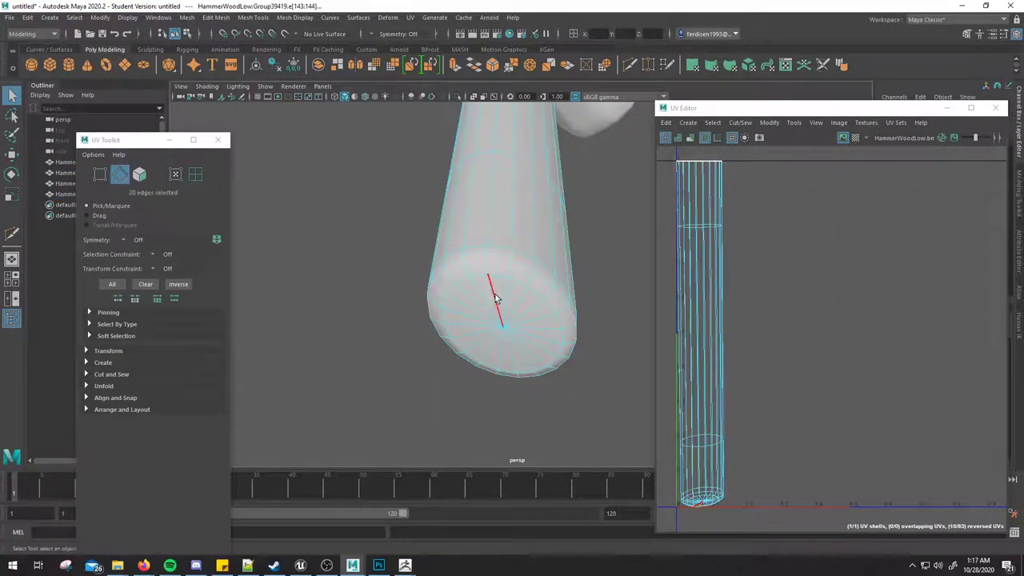
mouse_move(492, 293)
alt+mouse_down()
mouse_move(484, 252)
mouse_move(594, 316)
mouse_move(508, 307)
mouse_move(521, 298)
mouse_move(509, 336)
mouse_move(468, 329)
alt+mouse_up()
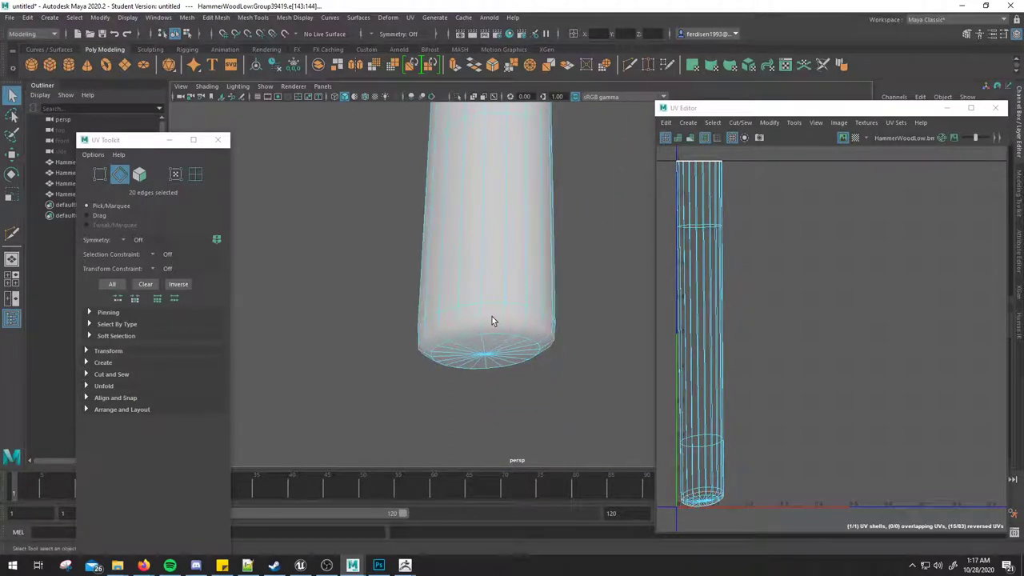
click(448, 296)
mouse_move(464, 300)
alt+mouse_down()
mouse_move(418, 290)
mouse_move(411, 274)
mouse_move(448, 313)
mouse_move(467, 260)
mouse_move(492, 313)
alt+mouse_up()
mouse_move(486, 228)
alt+mouse_down()
mouse_move(508, 165)
mouse_move(534, 221)
alt+mouse_up()
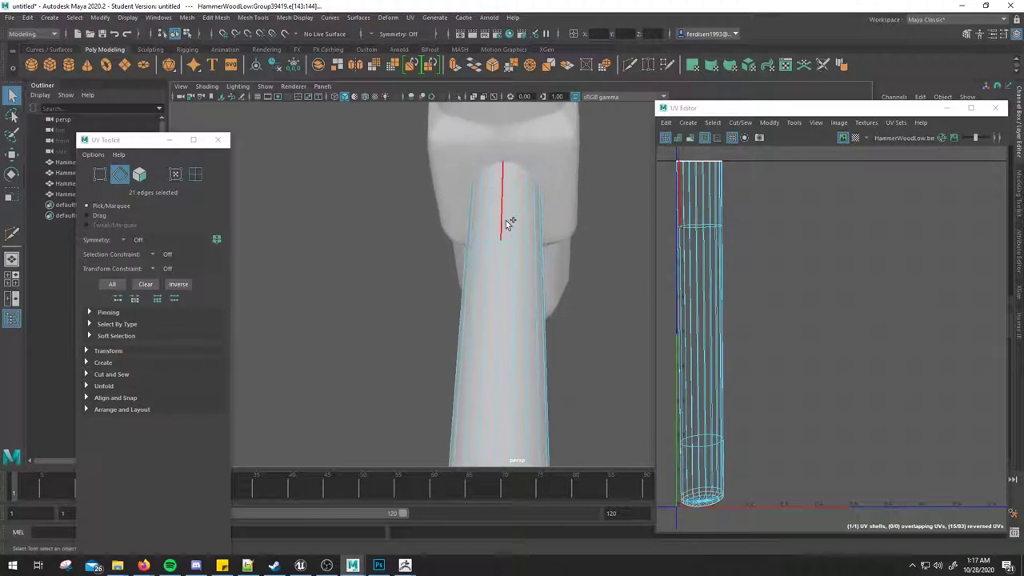
mouse_move(560, 264)
alt+mouse_down()
mouse_move(512, 233)
mouse_move(540, 355)
mouse_move(547, 226)
mouse_move(531, 327)
mouse_move(543, 313)
alt+mouse_up()
click(740, 123)
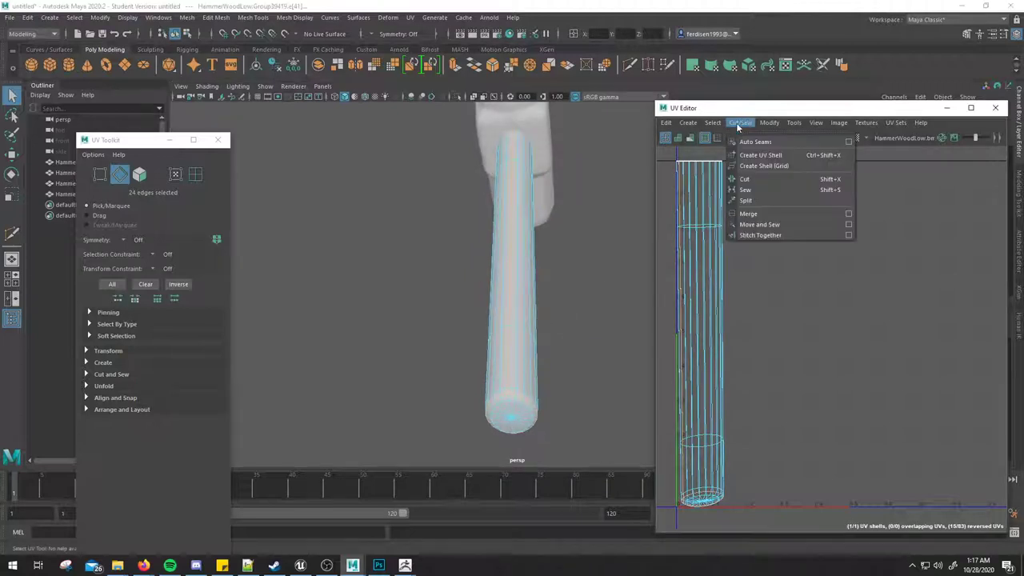
click(752, 180)
Step: Move the handle's side shell, unfold it into a flat strip and rotate it upright
right_drag(704, 262, 724, 228)
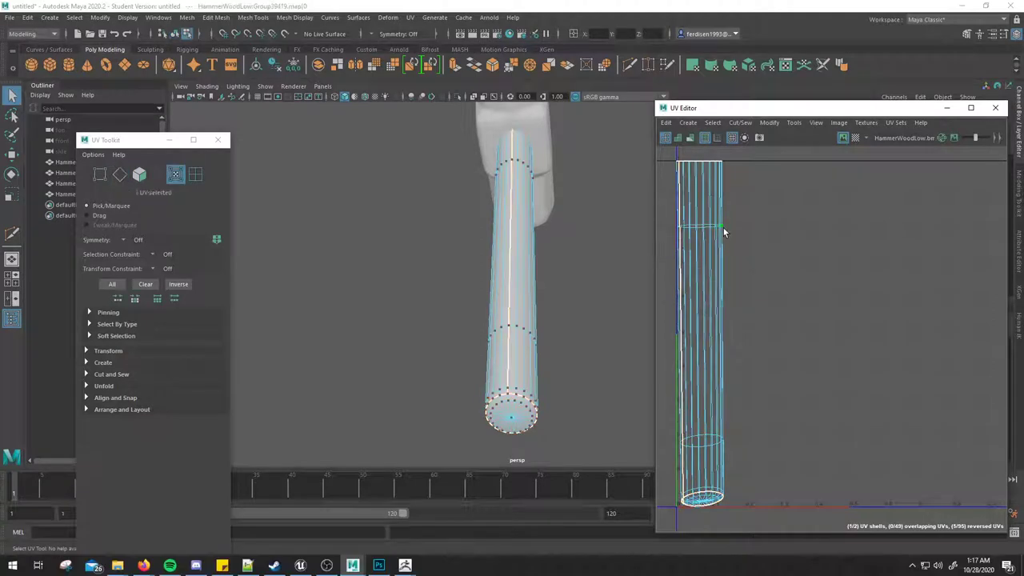
key(w)
middle_drag(710, 330, 776, 305)
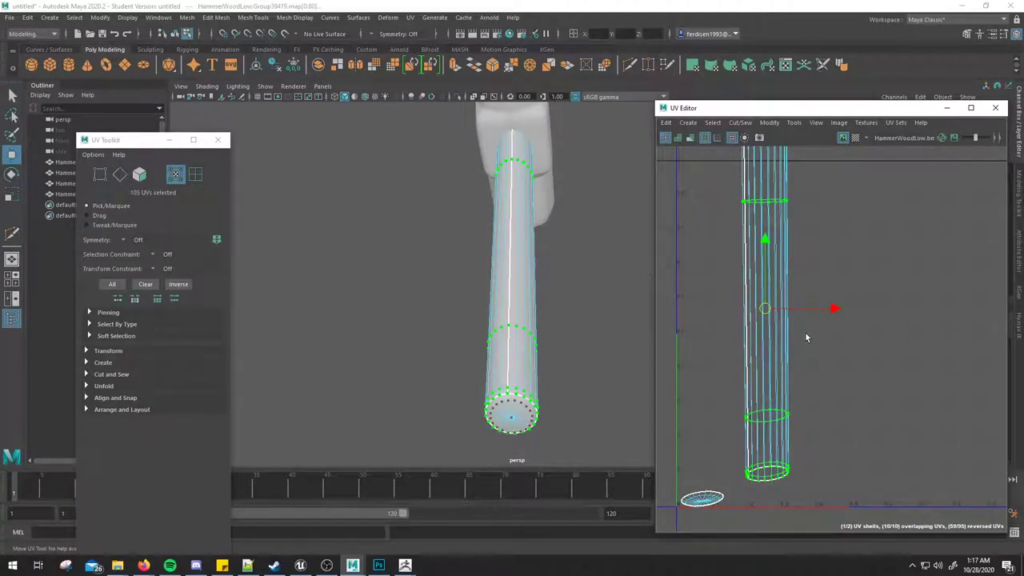
alt+middle_drag(835, 308, 847, 304)
click(771, 125)
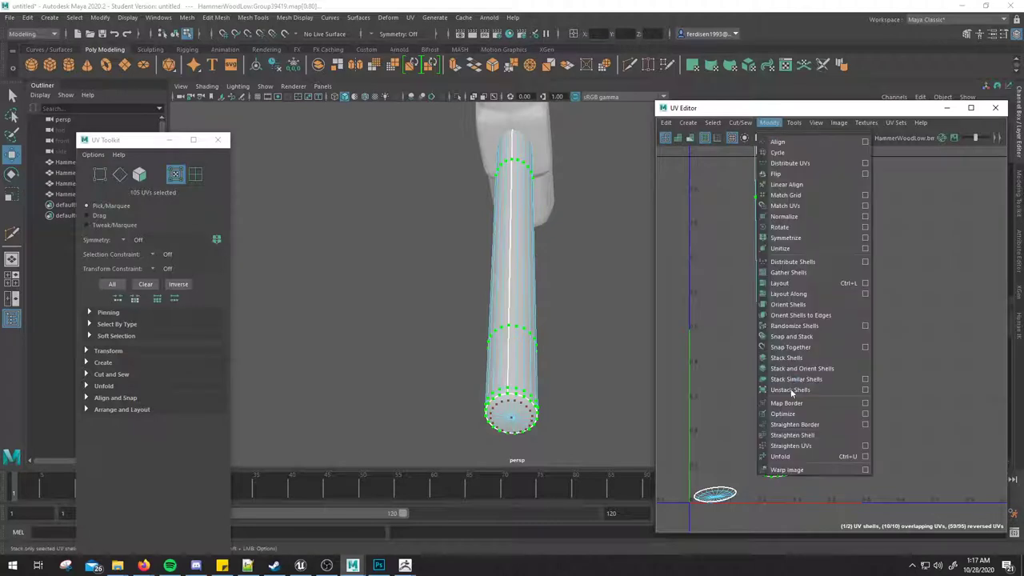
click(790, 457)
key(e)
mouse_move(867, 367)
middle_down()
mouse_move(900, 332)
mouse_move(901, 305)
mouse_move(873, 302)
mouse_move(894, 319)
middle_up()
key(w)
key(e)
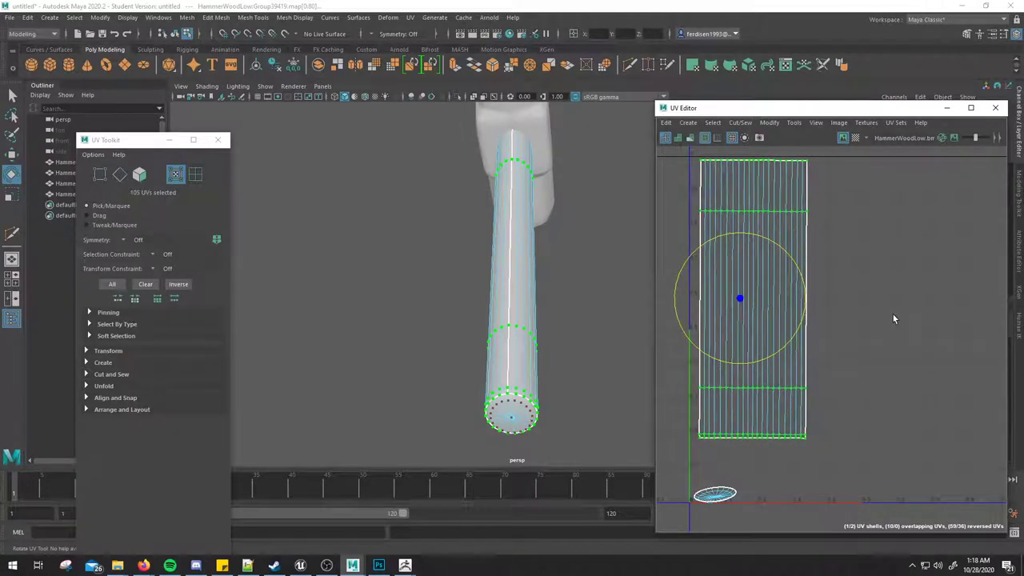
Step: Move and slightly enlarge the round end-cap shell so it sits just below the handle strip
click(714, 496)
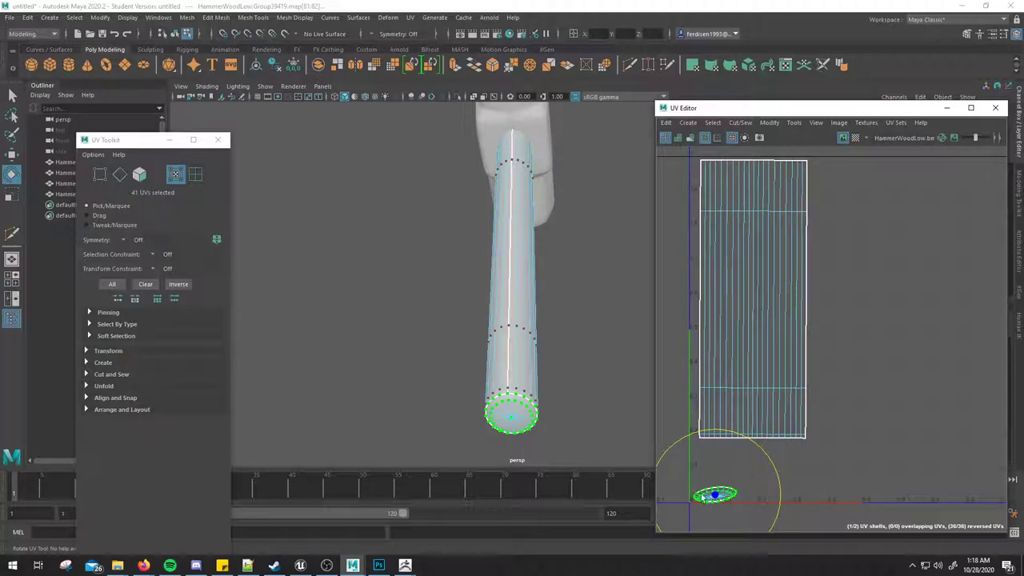
key(w)
mouse_move(825, 424)
middle_down()
mouse_move(843, 428)
mouse_move(848, 397)
middle_up()
scroll(754, 481, up, 2)
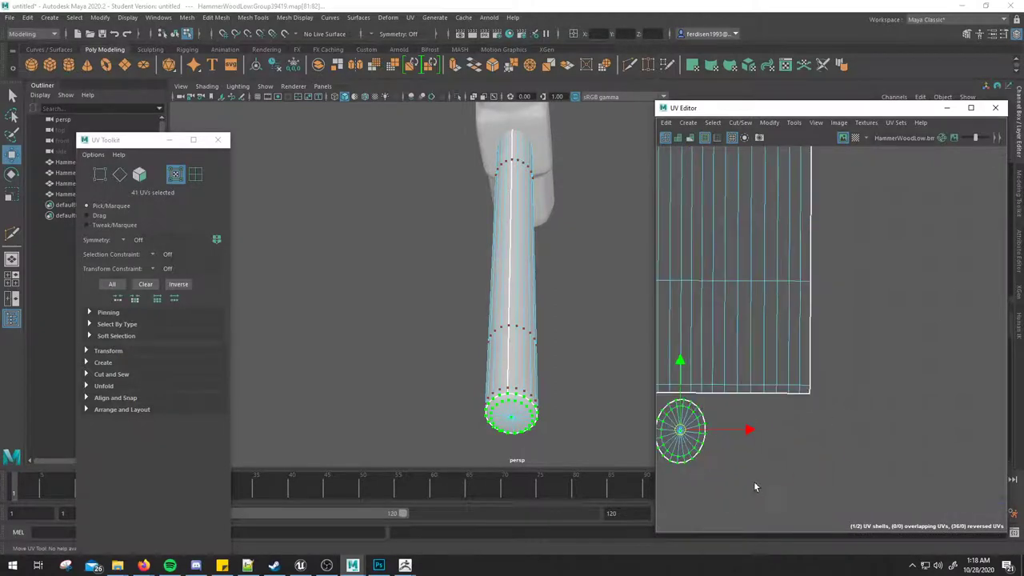
scroll(785, 440, up, 2)
scroll(812, 402, up, 2)
mouse_move(895, 407)
middle_down()
mouse_move(874, 389)
mouse_move(892, 398)
mouse_move(897, 438)
middle_up()
key(r)
key(w)
key(r)
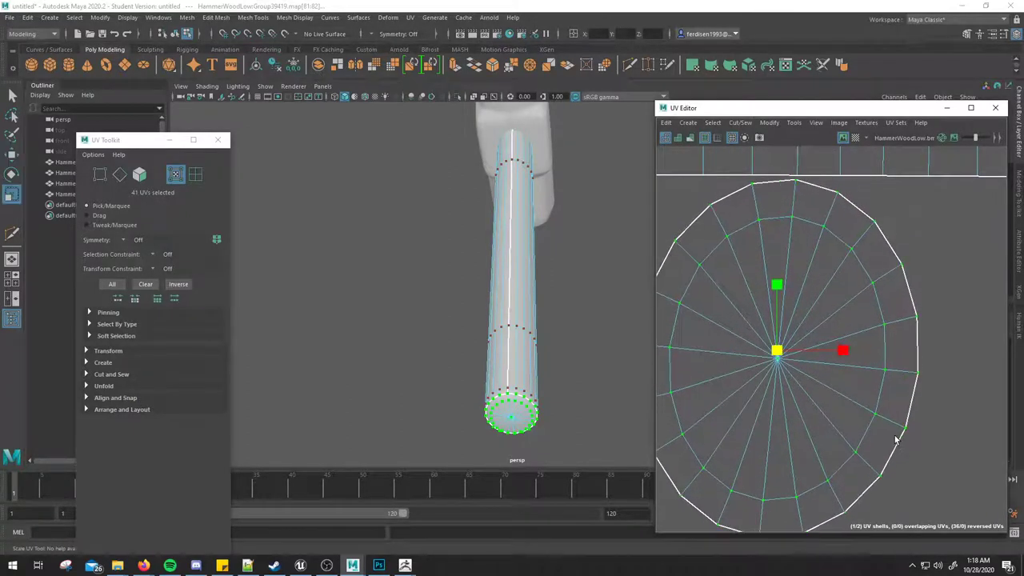
scroll(895, 390, down, 5)
key(w)
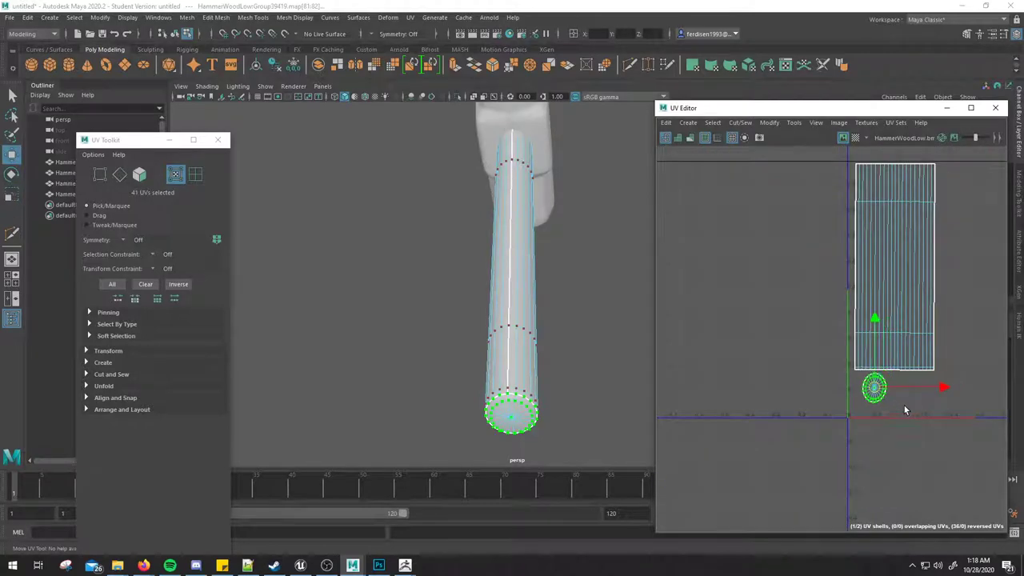
alt+middle_drag(808, 303, 781, 327)
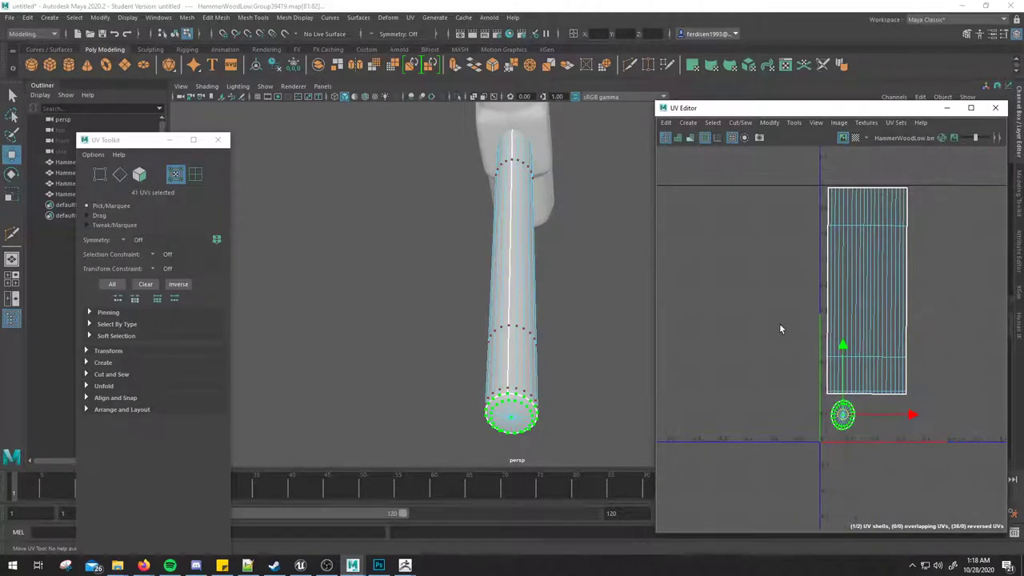
Step: Select the hammer head object and orbit to a level side view of it
key(F8)
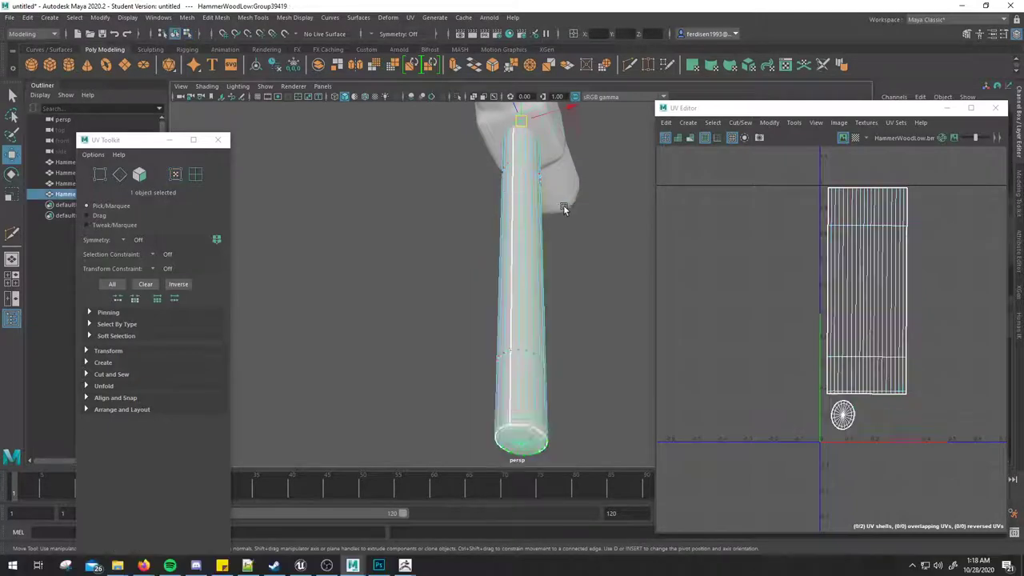
click(564, 205)
alt+drag(576, 214, 489, 218)
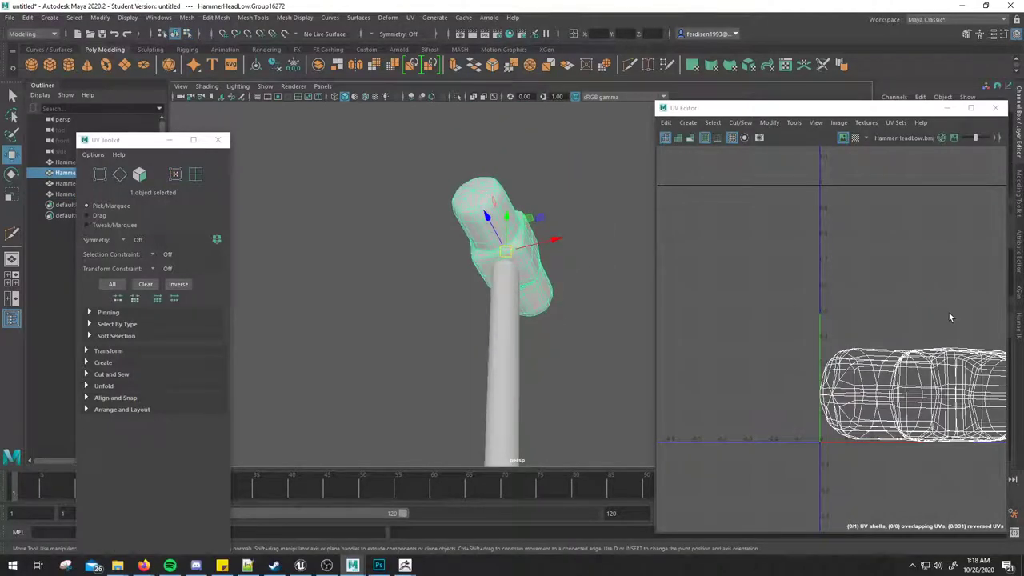
alt+drag(606, 288, 526, 212)
alt+right_drag(526, 213, 524, 276)
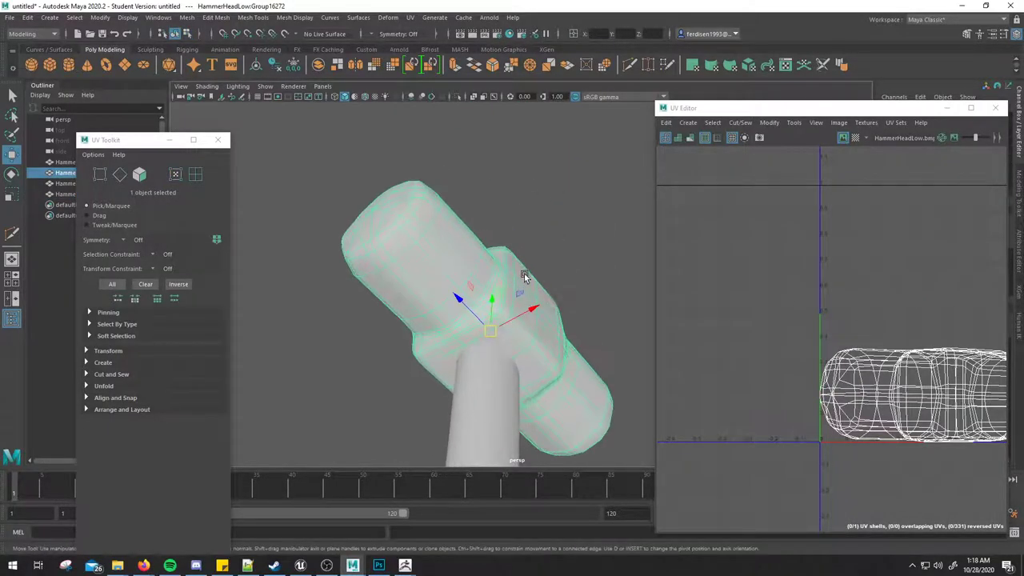
mouse_move(524, 276)
alt+mouse_down()
mouse_move(423, 217)
mouse_move(406, 189)
mouse_move(406, 238)
mouse_move(447, 211)
alt+mouse_up()
alt+middle_drag(497, 202, 487, 242)
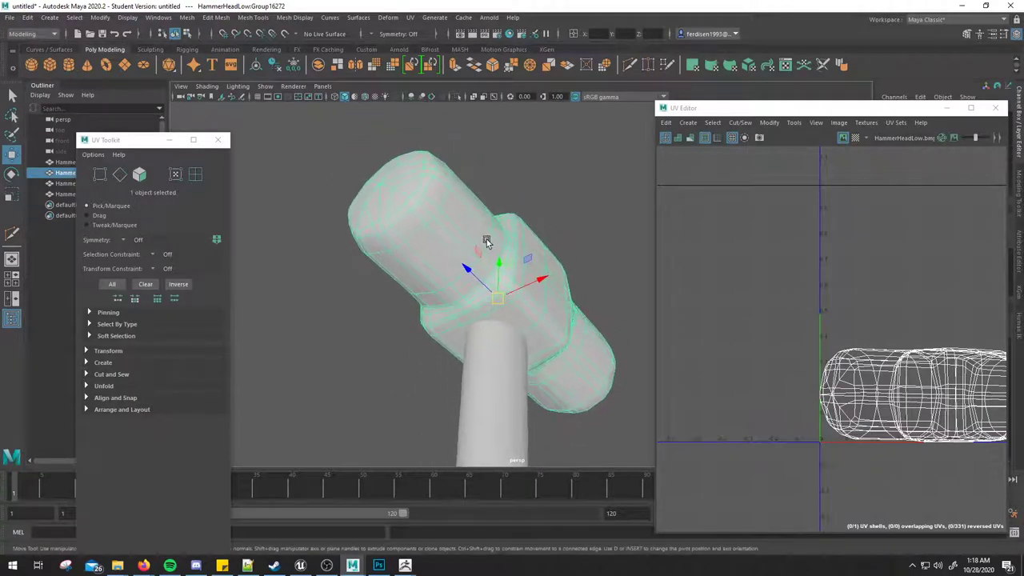
mouse_move(468, 253)
alt+mouse_down()
mouse_move(501, 229)
mouse_move(482, 247)
mouse_move(487, 361)
mouse_move(471, 368)
mouse_move(451, 327)
mouse_move(464, 194)
mouse_move(536, 240)
alt+mouse_up()
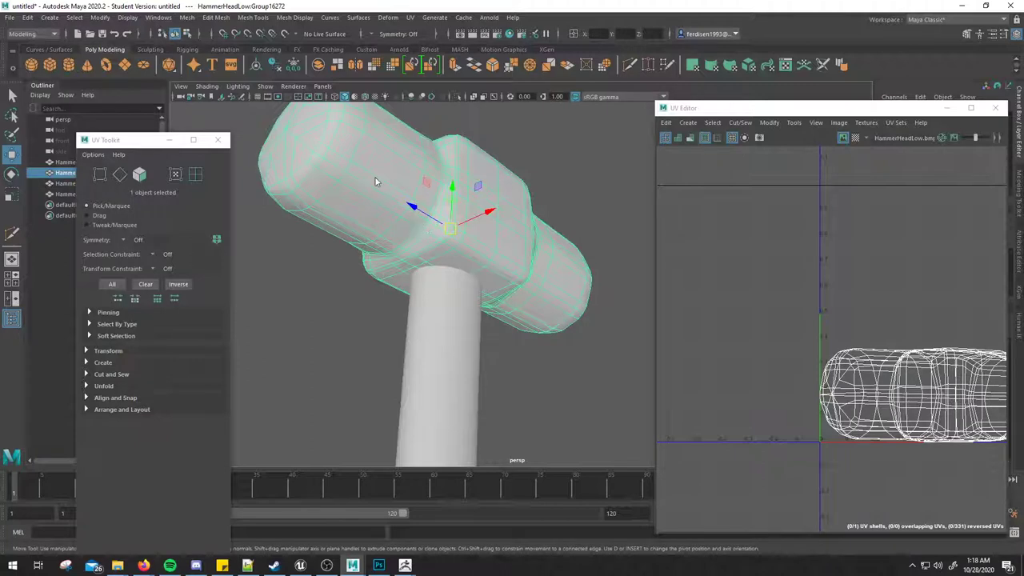
Step: In edge mode, select edge loops around the hammer head's ends as seams
right_drag(375, 181, 312, 153)
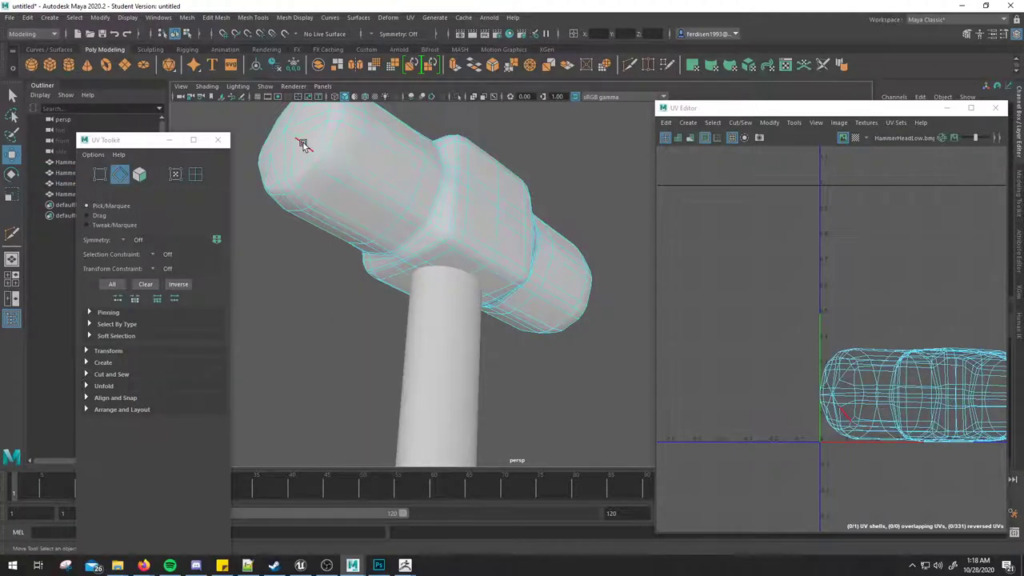
double_click(303, 142)
mouse_move(304, 142)
alt+mouse_down()
mouse_move(392, 270)
mouse_move(347, 256)
mouse_move(391, 274)
mouse_move(392, 241)
mouse_move(421, 293)
mouse_move(464, 231)
mouse_move(437, 312)
alt+mouse_up()
double_click(392, 242)
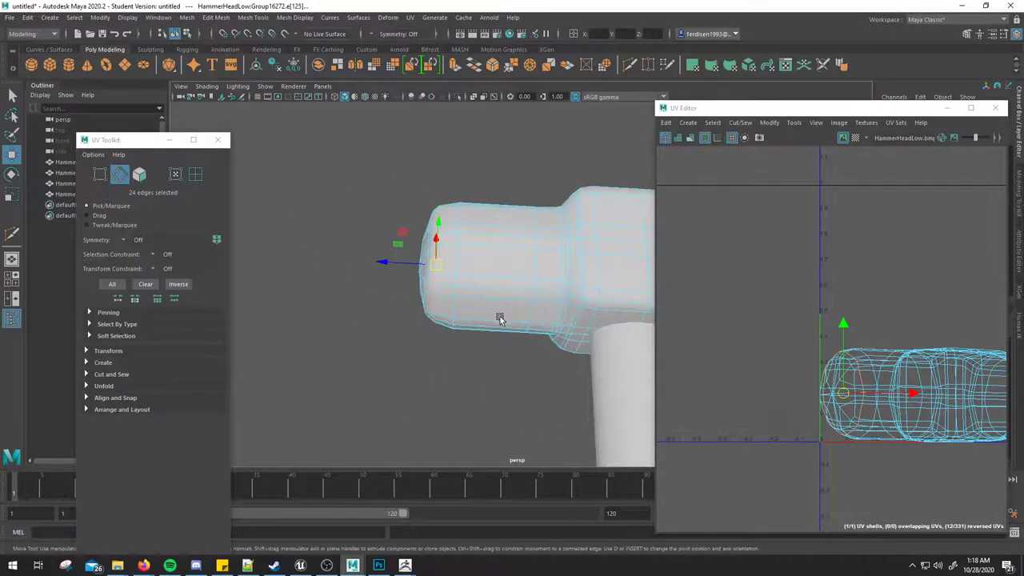
mouse_move(498, 315)
alt+mouse_down()
mouse_move(421, 293)
mouse_move(373, 313)
mouse_move(554, 307)
mouse_move(512, 308)
mouse_move(530, 304)
alt+mouse_up()
shift+double_click(595, 273)
mouse_move(595, 272)
alt+mouse_down()
mouse_move(487, 290)
mouse_move(521, 290)
mouse_move(530, 259)
mouse_move(528, 284)
mouse_move(613, 264)
mouse_move(560, 277)
mouse_move(569, 276)
mouse_move(473, 275)
mouse_move(505, 258)
mouse_move(424, 293)
mouse_move(476, 327)
mouse_move(435, 318)
alt+mouse_up()
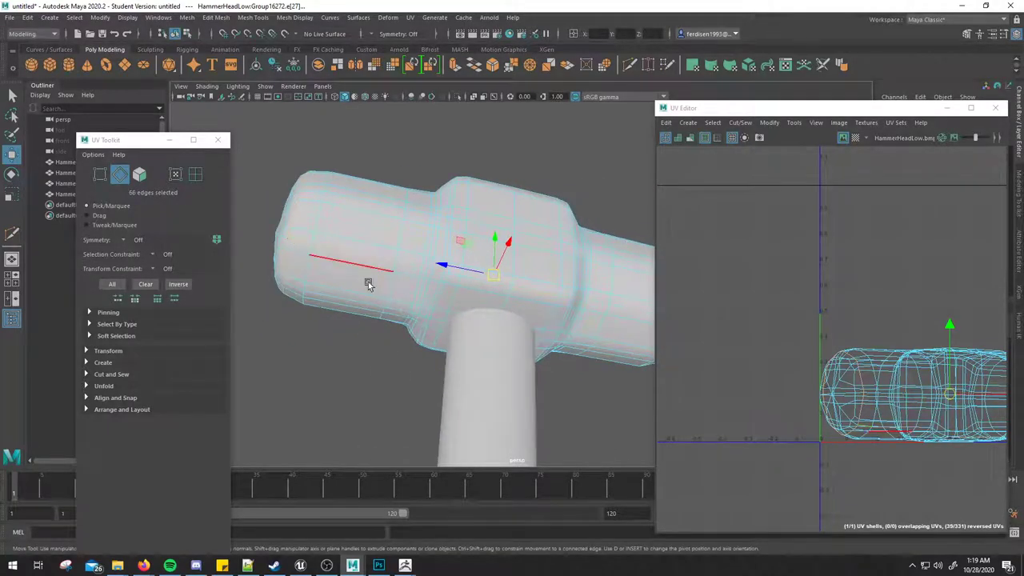
Step: Add lengthwise seam edges and one more loop to reach 120 seam edges on the head
mouse_move(368, 285)
alt+mouse_down()
mouse_move(372, 158)
mouse_move(405, 284)
mouse_move(384, 229)
mouse_move(345, 293)
alt+mouse_up()
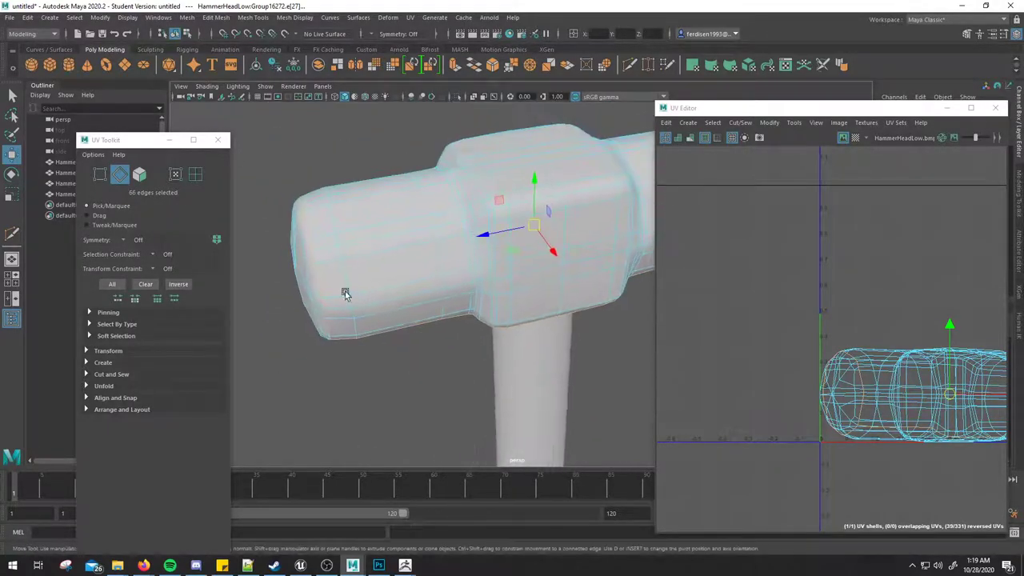
shift+click(331, 253)
mouse_move(332, 253)
alt+mouse_down()
mouse_move(342, 274)
mouse_move(521, 237)
mouse_move(490, 242)
mouse_move(517, 174)
mouse_move(508, 376)
alt+mouse_up()
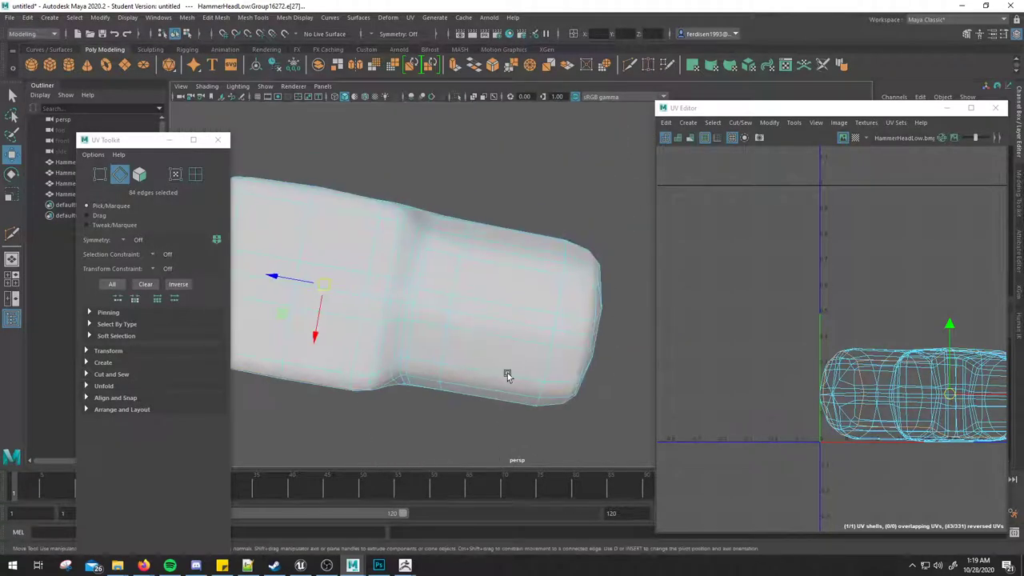
shift+click(574, 267)
mouse_move(574, 266)
alt+mouse_down()
mouse_move(632, 338)
mouse_move(446, 327)
mouse_move(439, 363)
alt+mouse_up()
shift+double_click(357, 282)
mouse_move(381, 272)
alt+mouse_down()
mouse_move(419, 285)
mouse_move(430, 382)
mouse_move(382, 330)
alt+mouse_up()
shift+click(355, 309)
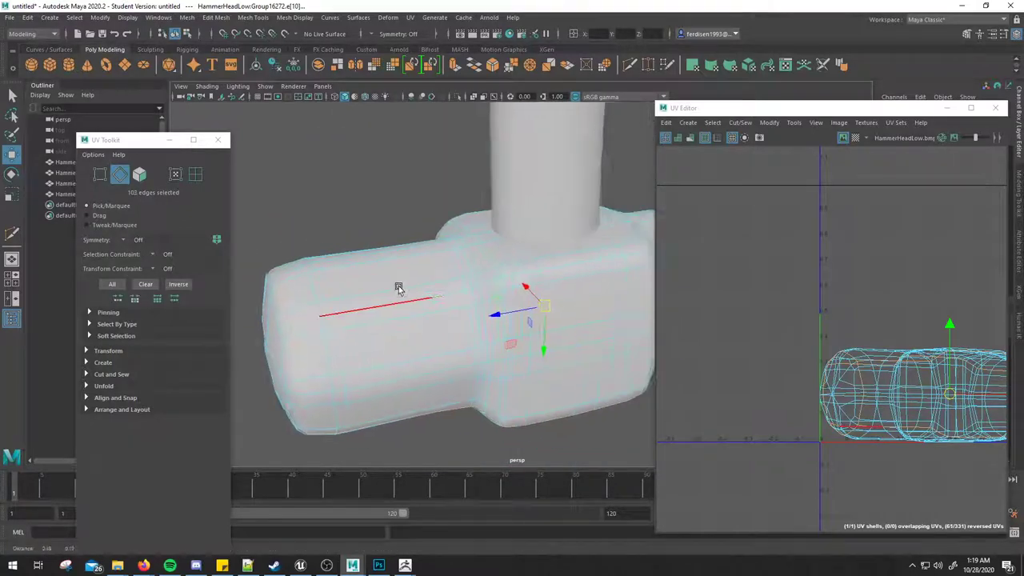
mouse_move(398, 285)
alt+mouse_down()
mouse_move(457, 251)
mouse_move(366, 268)
alt+mouse_up()
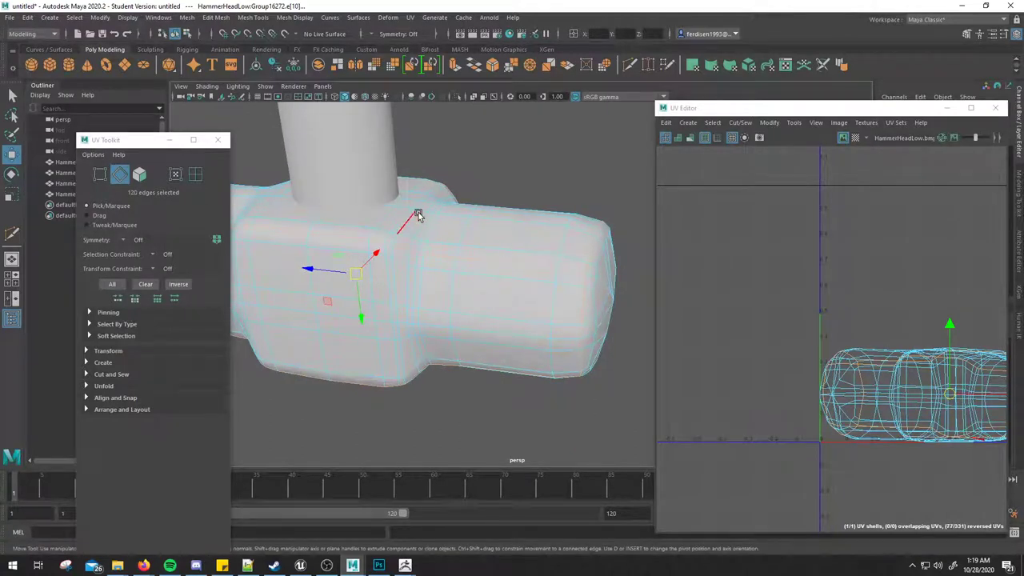
mouse_move(606, 323)
alt+mouse_down()
mouse_move(480, 355)
mouse_move(462, 224)
mouse_move(444, 304)
mouse_move(421, 335)
mouse_move(480, 343)
mouse_move(485, 293)
alt+mouse_up()
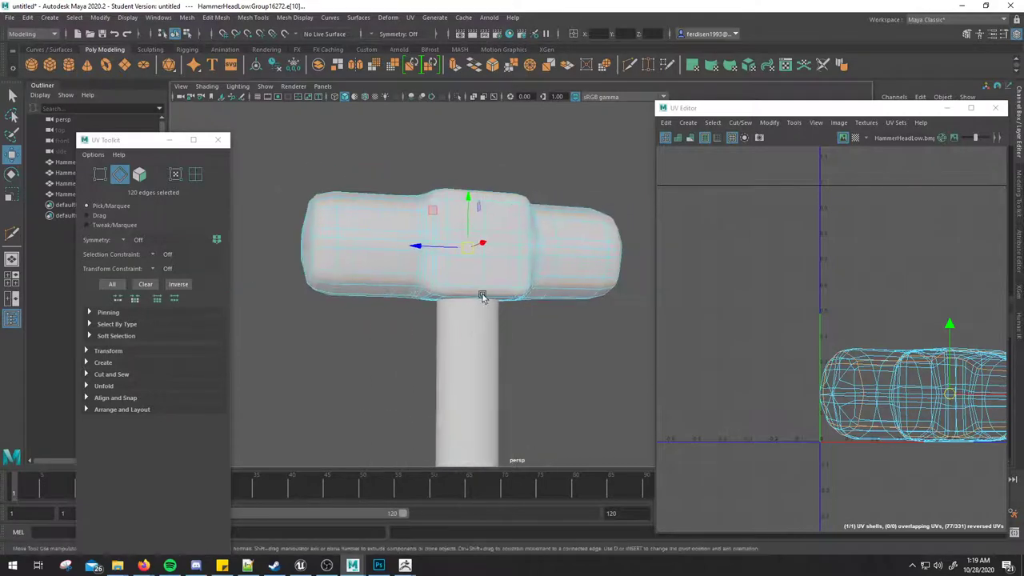
click(740, 122)
Step: Cut the head UVs along the seams and spread the overlapping shells apart vertically
click(747, 179)
key(f)
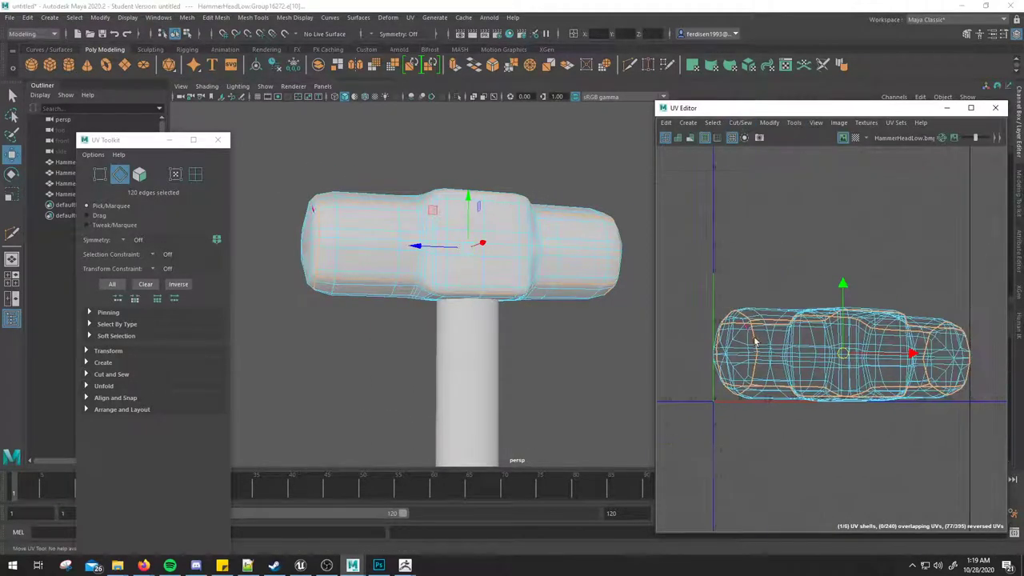
right_drag(780, 324, 806, 323)
double_click(813, 320)
drag(815, 362, 813, 229)
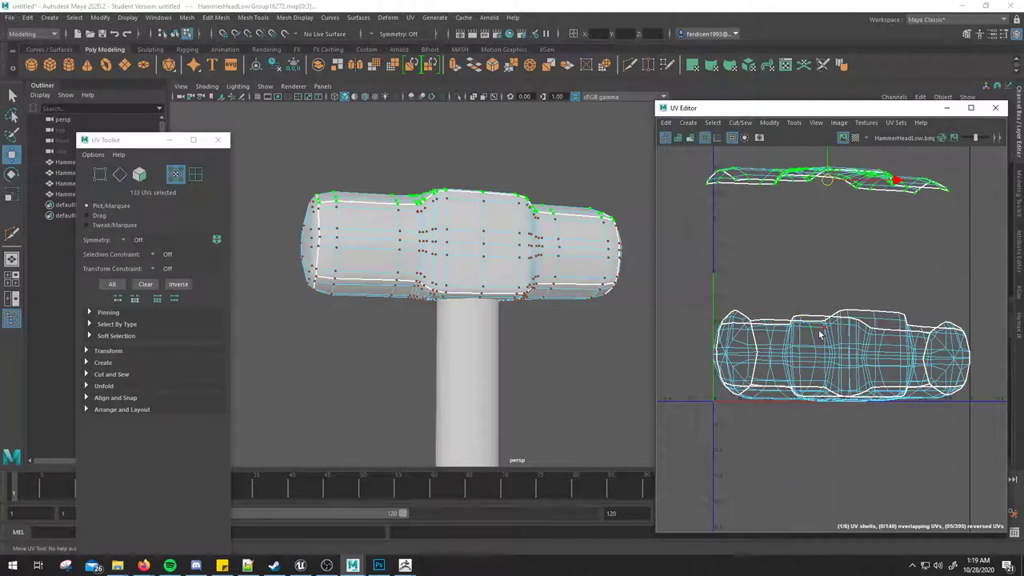
drag(819, 363, 790, 257)
double_click(807, 356)
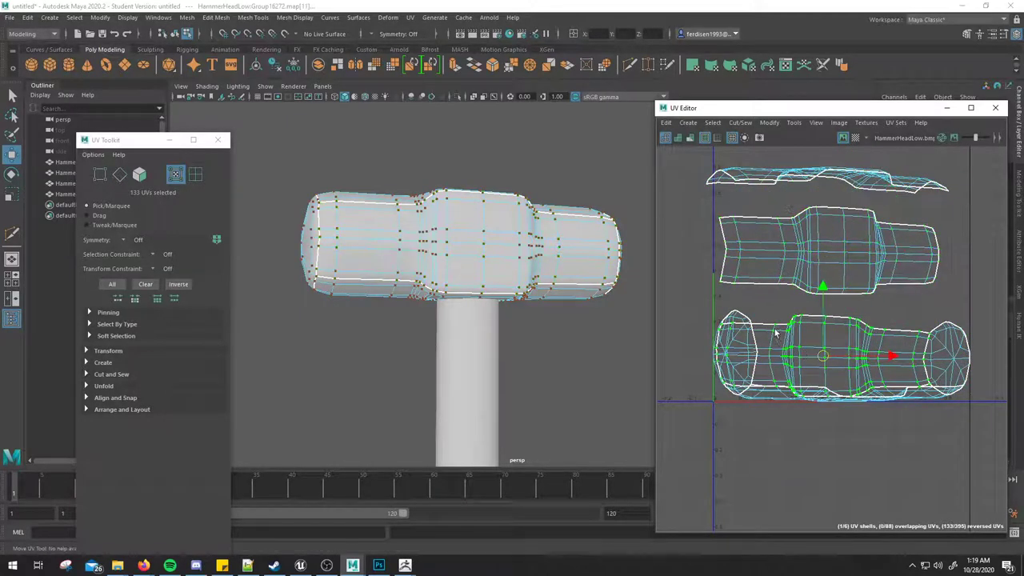
drag(784, 321, 780, 440)
double_click(789, 392)
drag(789, 392, 848, 412)
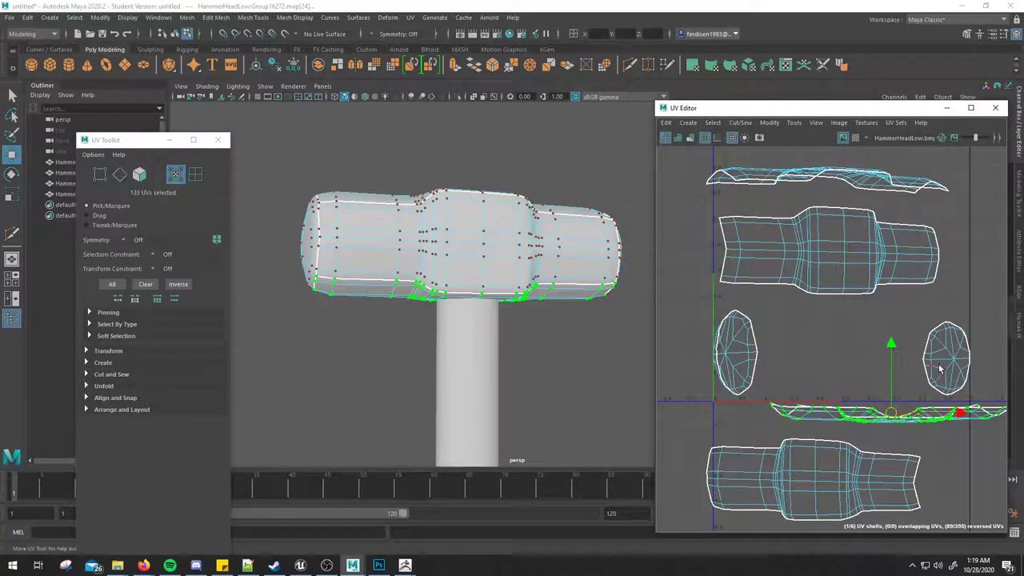
key(a)
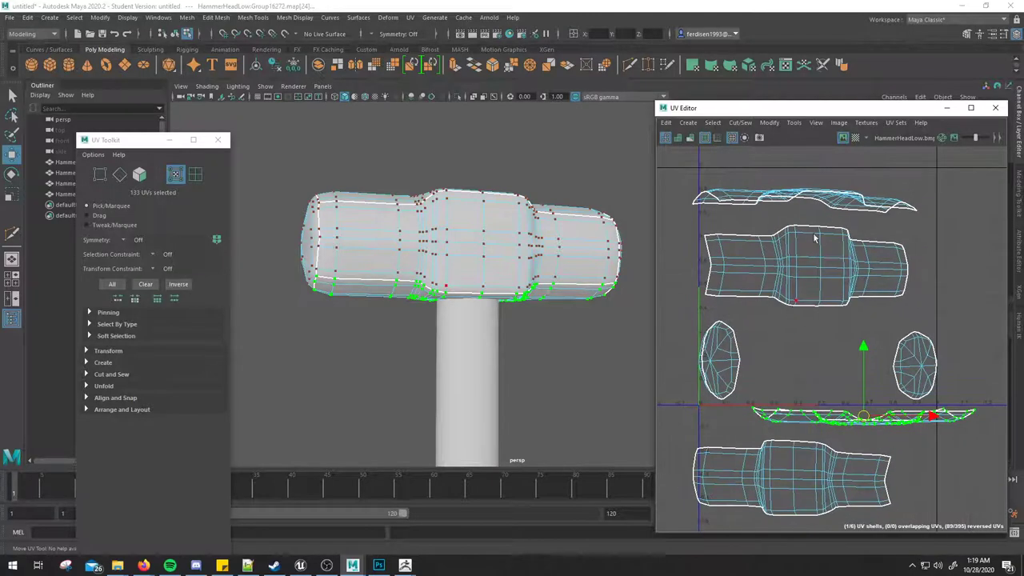
Step: Unfold the top strip shell, rotate it horizontal and check it with the checker texture
double_click(808, 196)
click(769, 124)
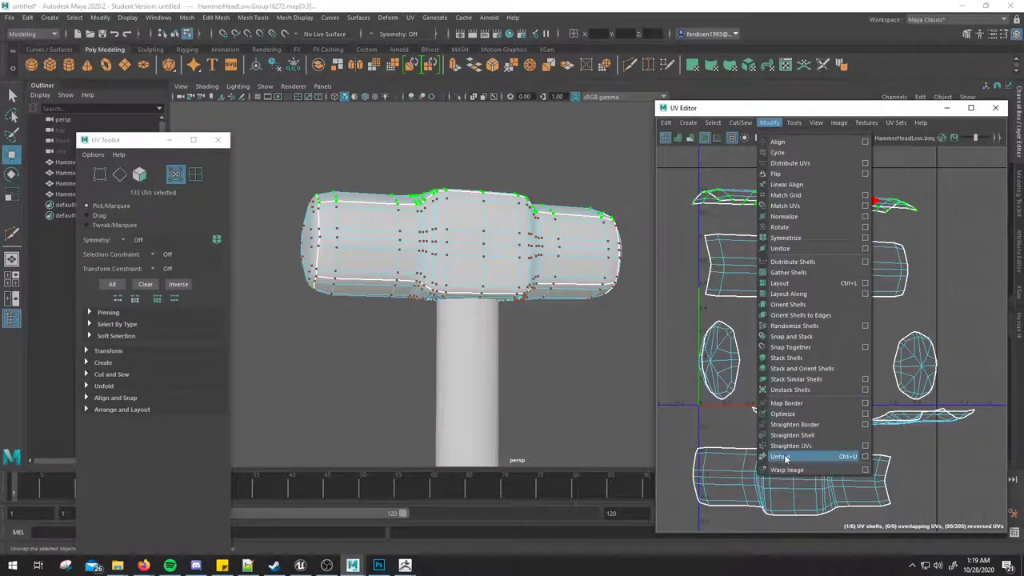
click(808, 456)
drag(928, 261, 894, 447)
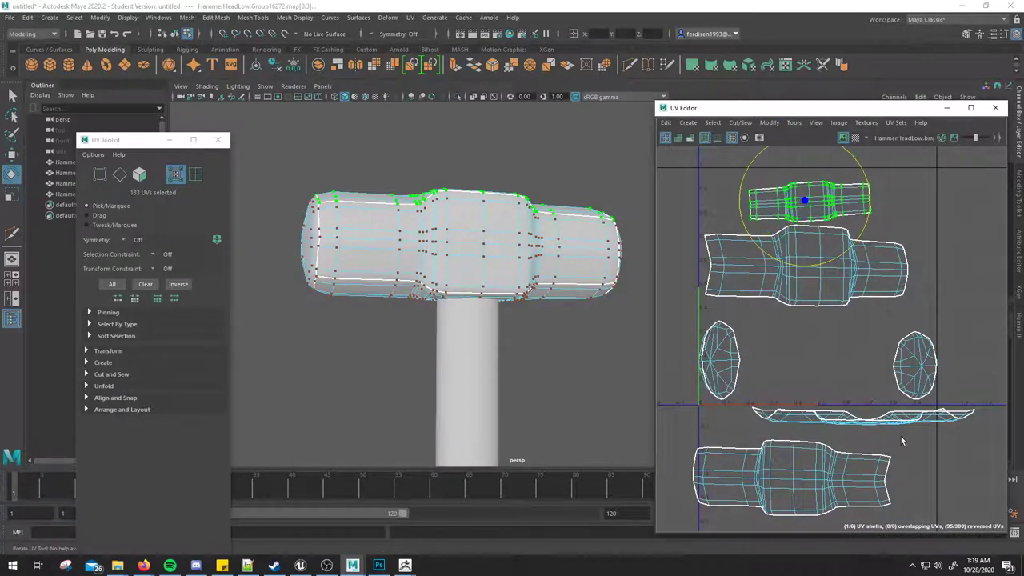
click(855, 138)
scroll(409, 264, up, 3)
alt+drag(409, 264, 481, 276)
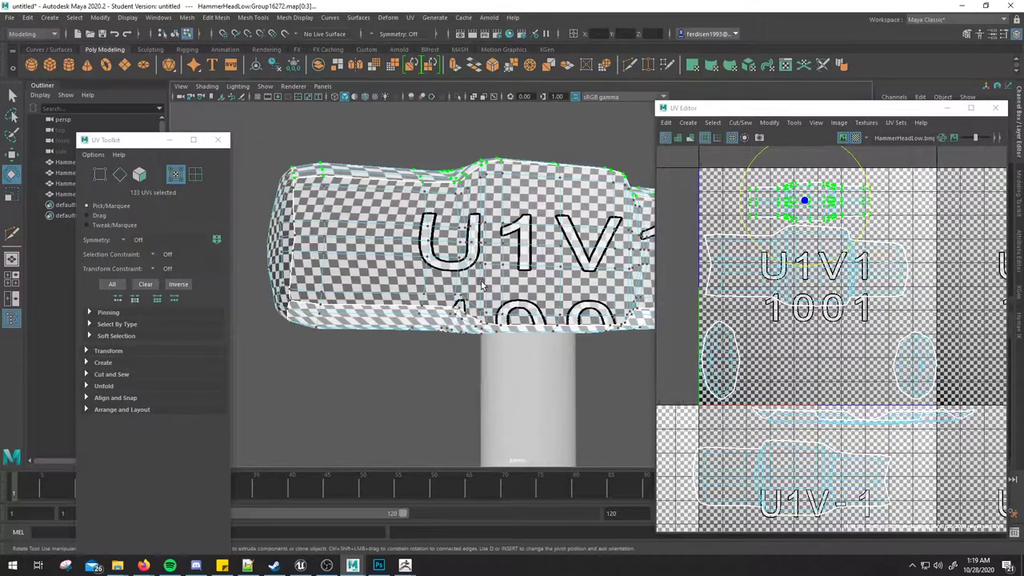
scroll(481, 276, up, 2)
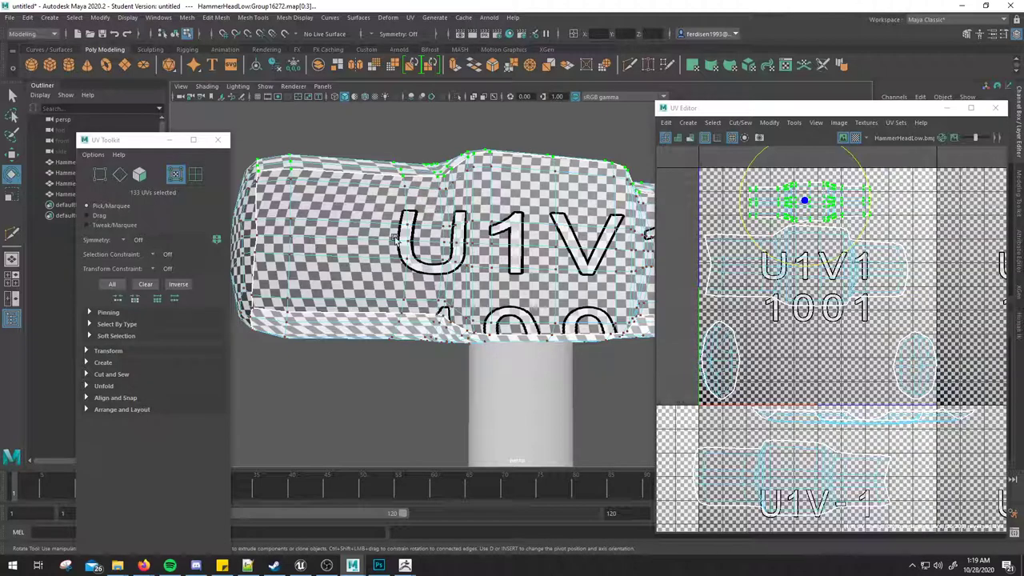
scroll(826, 160, down, 2)
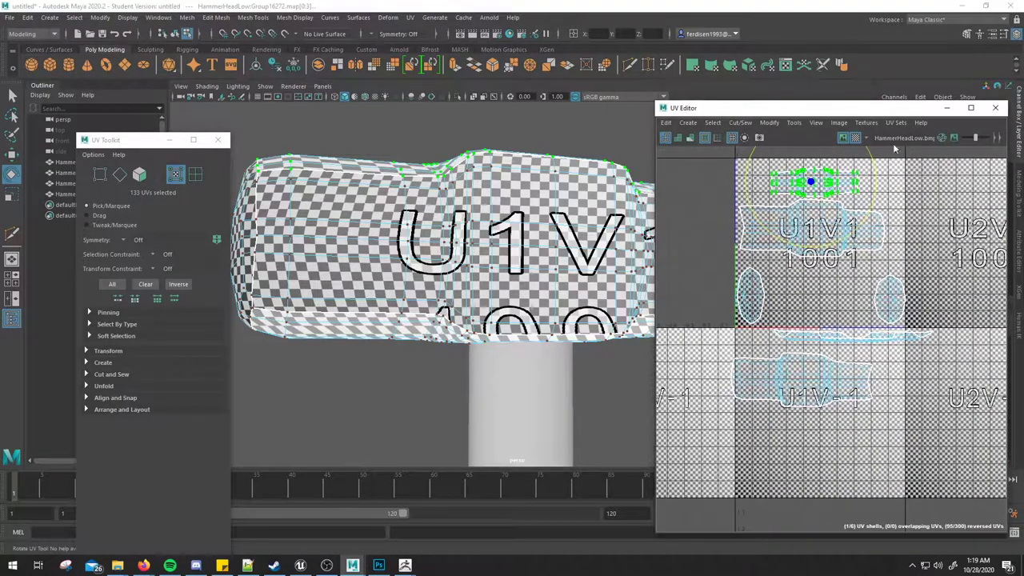
click(856, 138)
alt+middle_drag(844, 265, 828, 286)
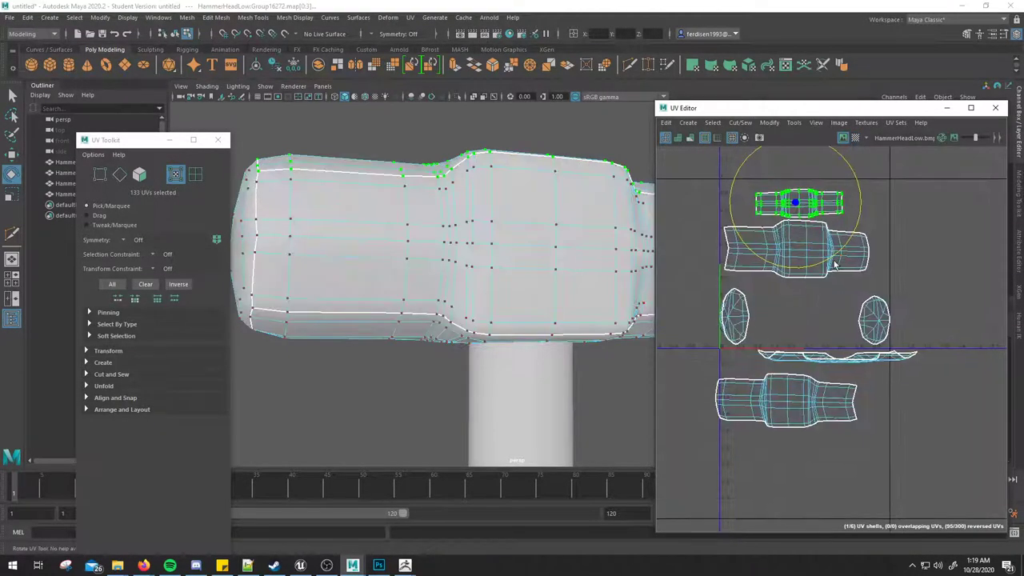
Step: Unfold both end-cap shells and the flat strip shell with Ctrl+U
click(835, 264)
click(880, 330)
key(ctrl+u)
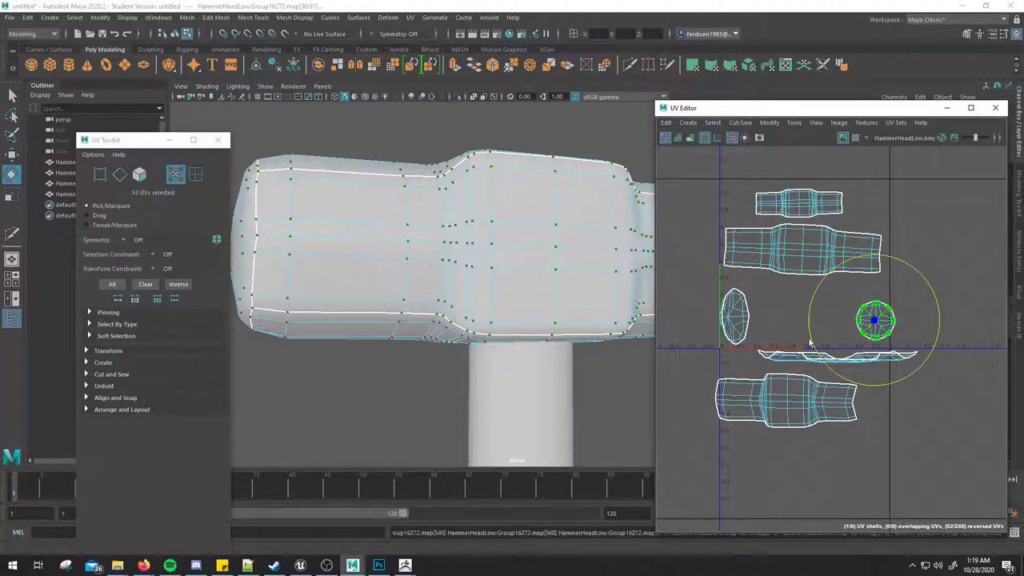
click(735, 318)
key(ctrl+u)
click(809, 398)
drag(810, 397, 800, 421)
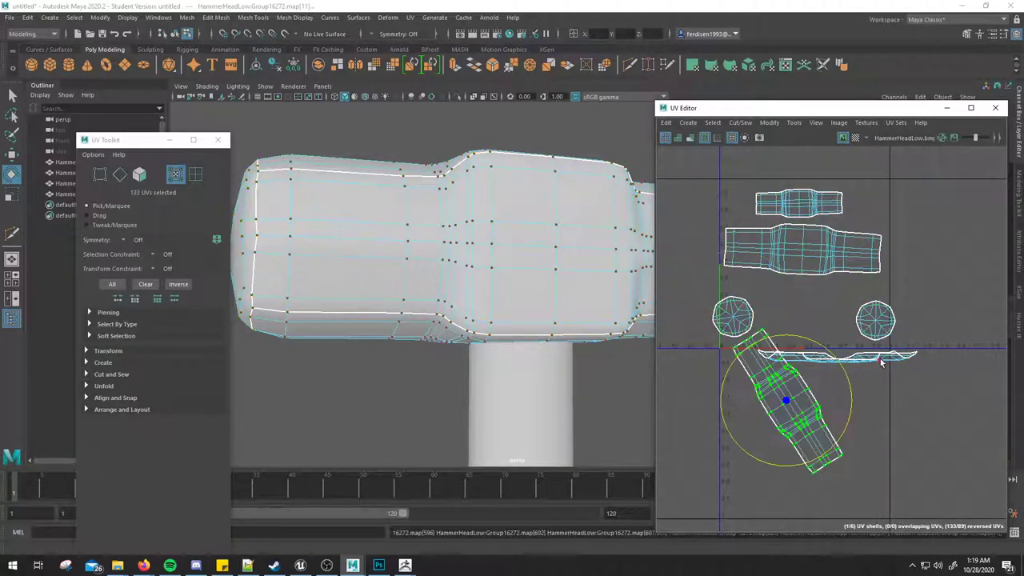
click(873, 354)
key(ctrl+u)
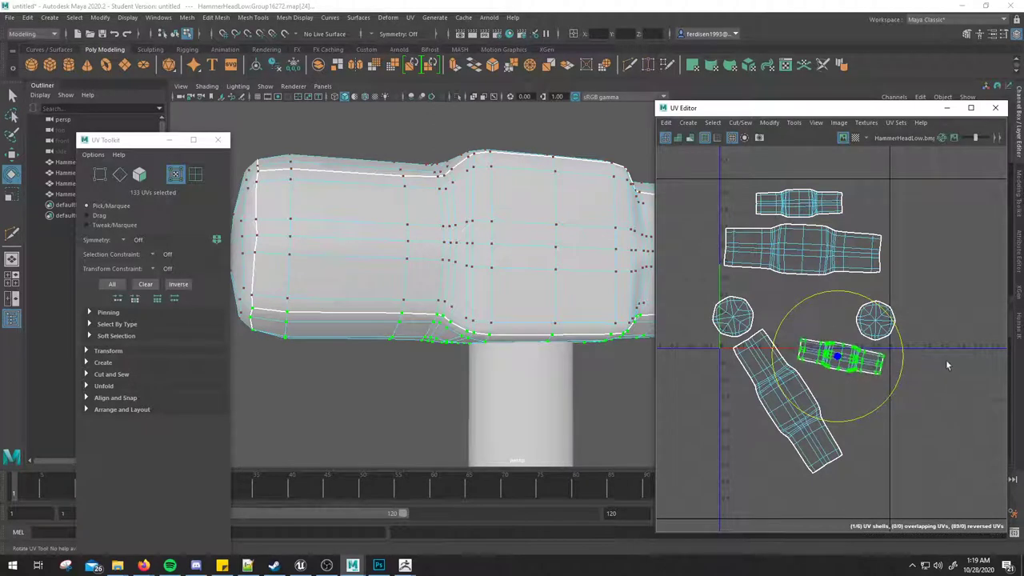
Step: Scale the small strip shell and move it down onto the end-cap row
key(w)
mouse_move(945, 401)
middle_down()
mouse_move(906, 292)
mouse_move(936, 320)
middle_up()
key(e)
key(r)
key(w)
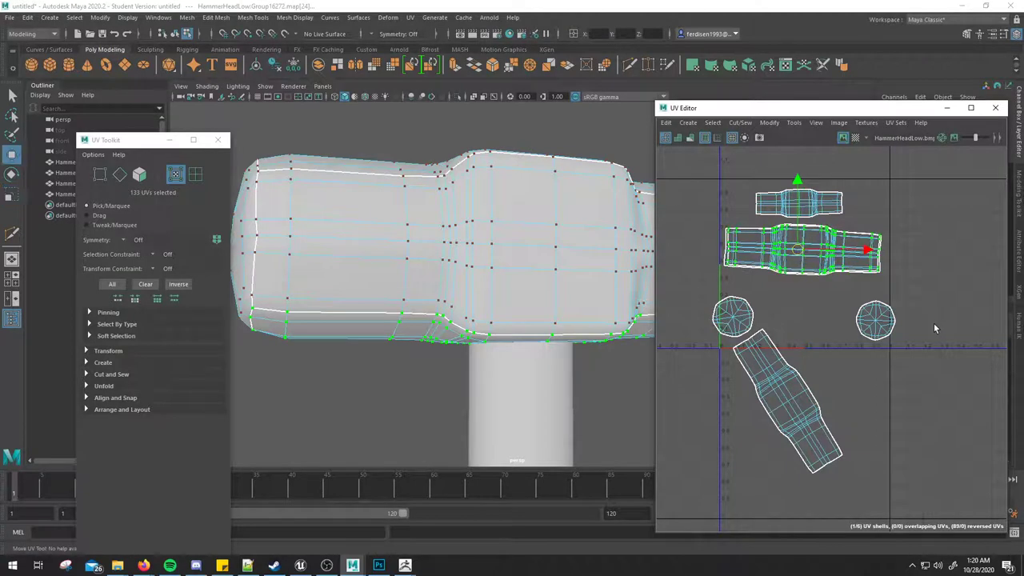
key(r)
key(w)
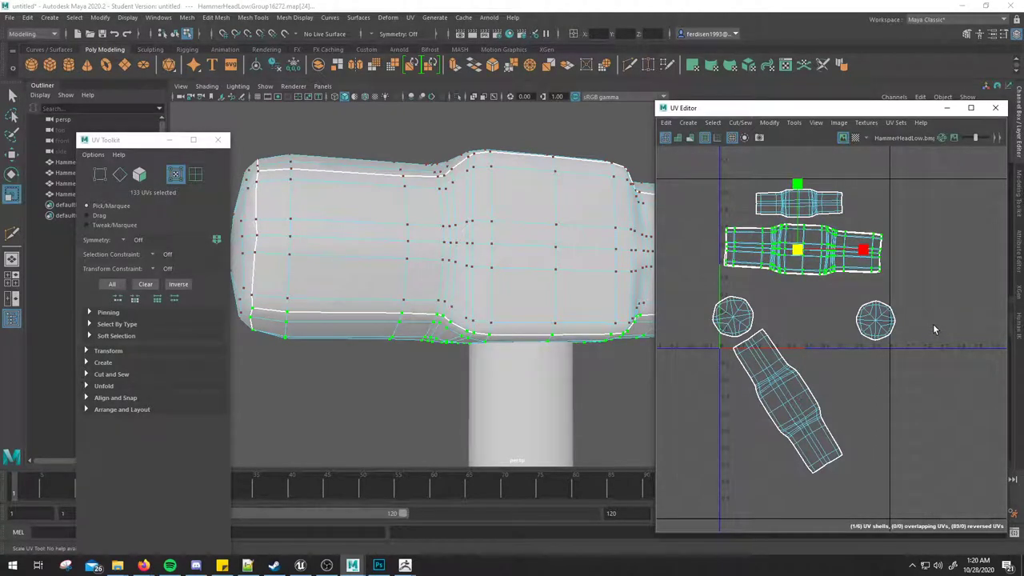
middle_drag(933, 323, 929, 376)
Step: Scale the small top strip shell to match and move it above the others
click(801, 204)
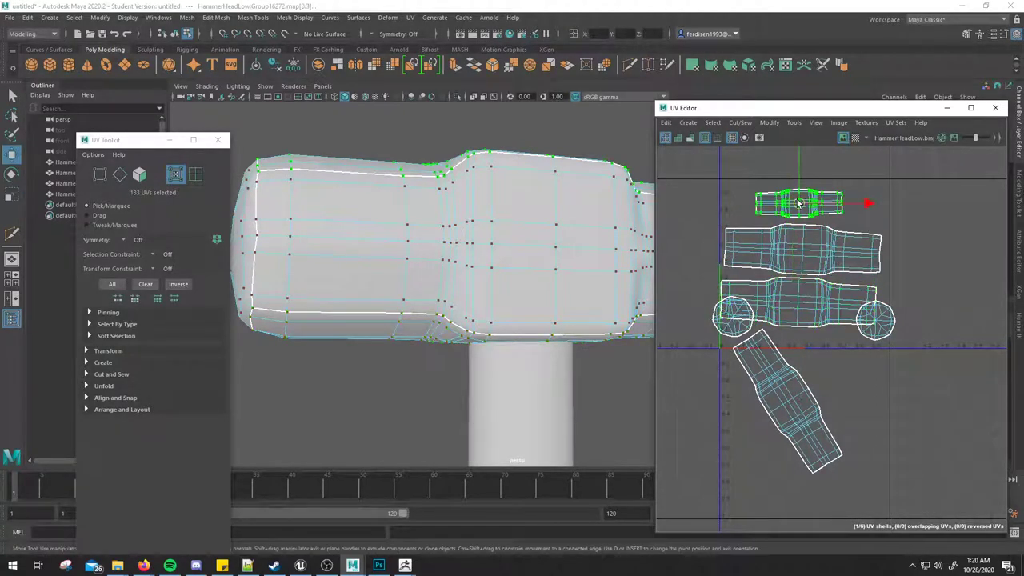
mouse_move(864, 263)
middle_down()
mouse_move(863, 309)
mouse_move(945, 314)
middle_up()
key(e)
key(r)
key(w)
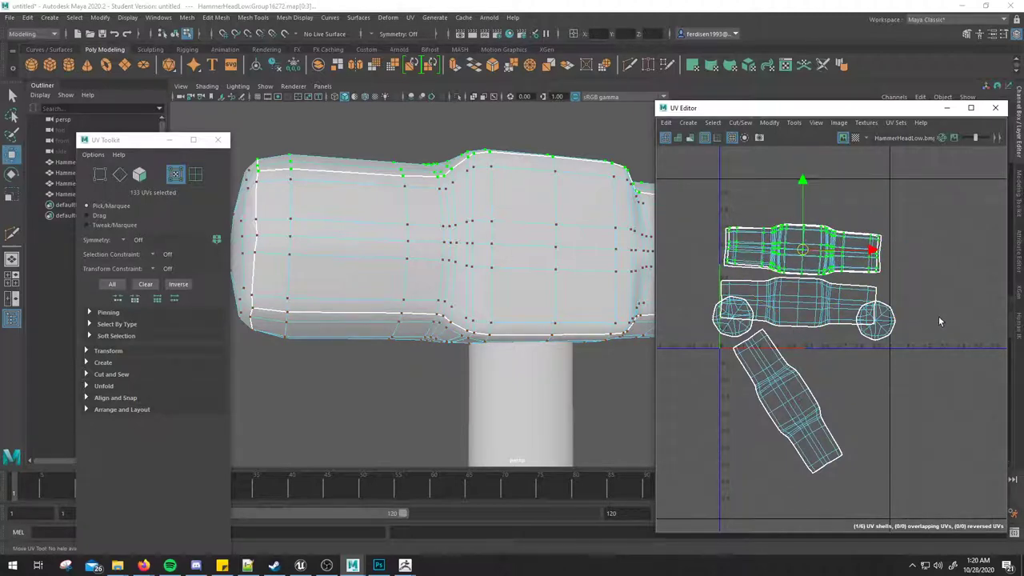
key(e)
key(r)
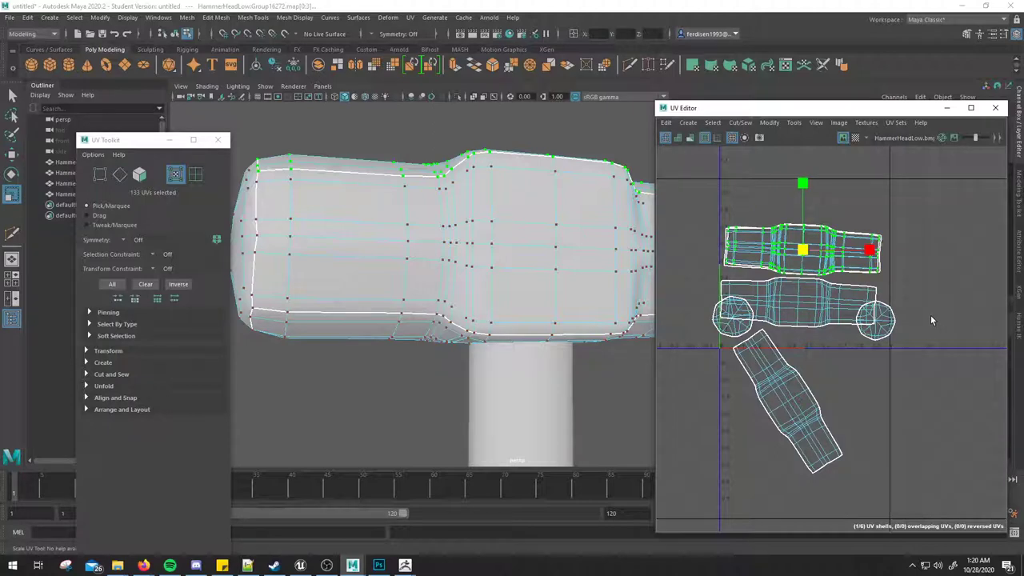
key(w)
middle_drag(839, 366, 847, 314)
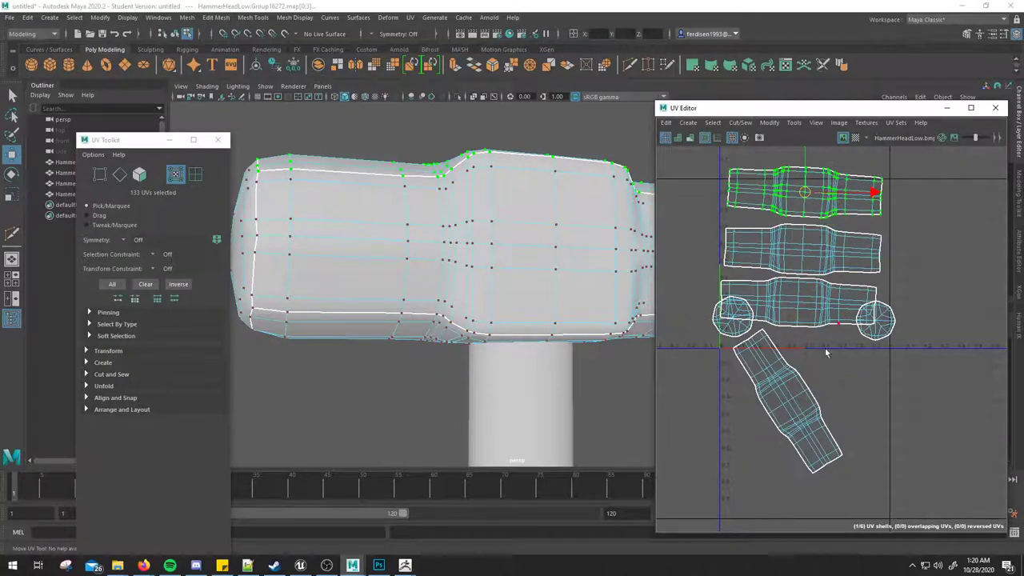
Step: Move the diagonal shell up to the top row and rotate it horizontal
click(792, 400)
double_click(792, 400)
drag(791, 400, 804, 192)
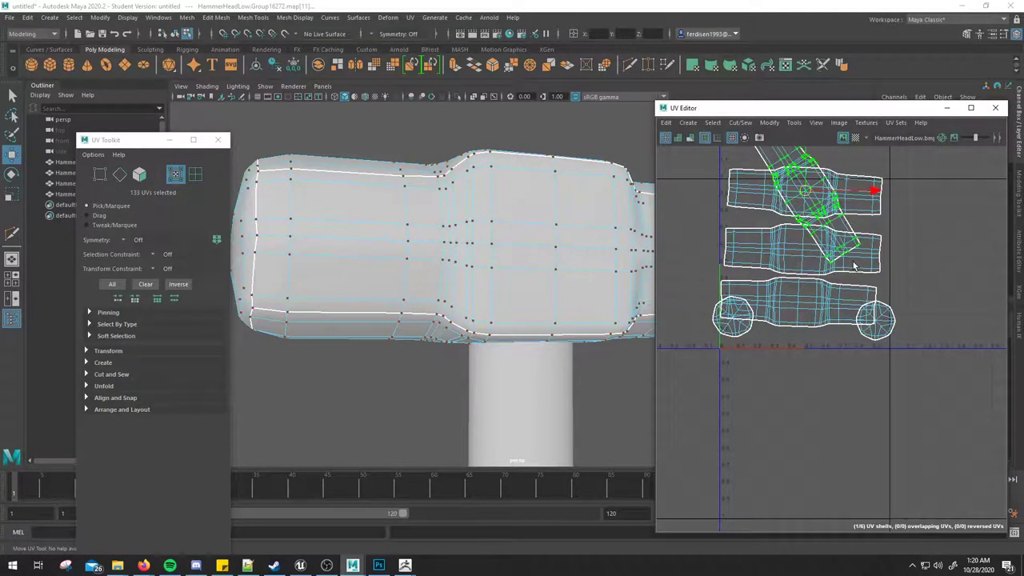
key(e)
middle_drag(886, 347, 906, 203)
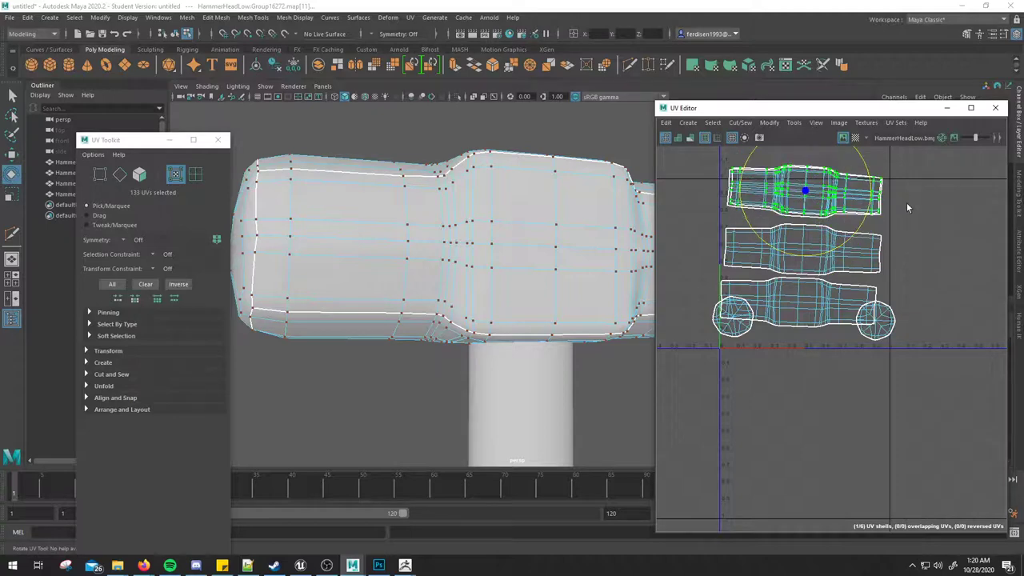
key(r)
key(w)
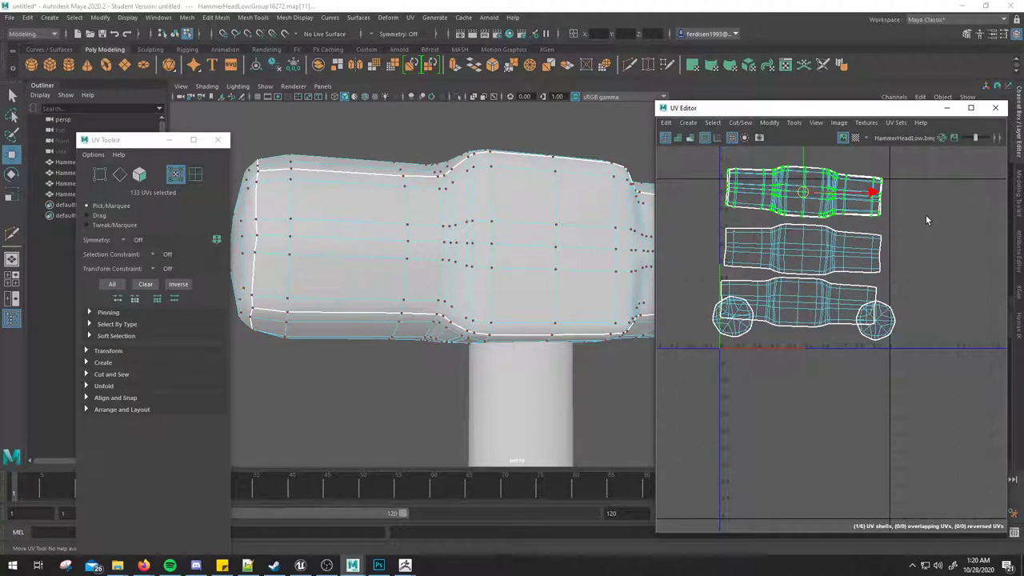
Step: Place both circular end-cap shells side by side below the strips and raise the top strip
double_click(741, 328)
middle_drag(749, 344, 767, 393)
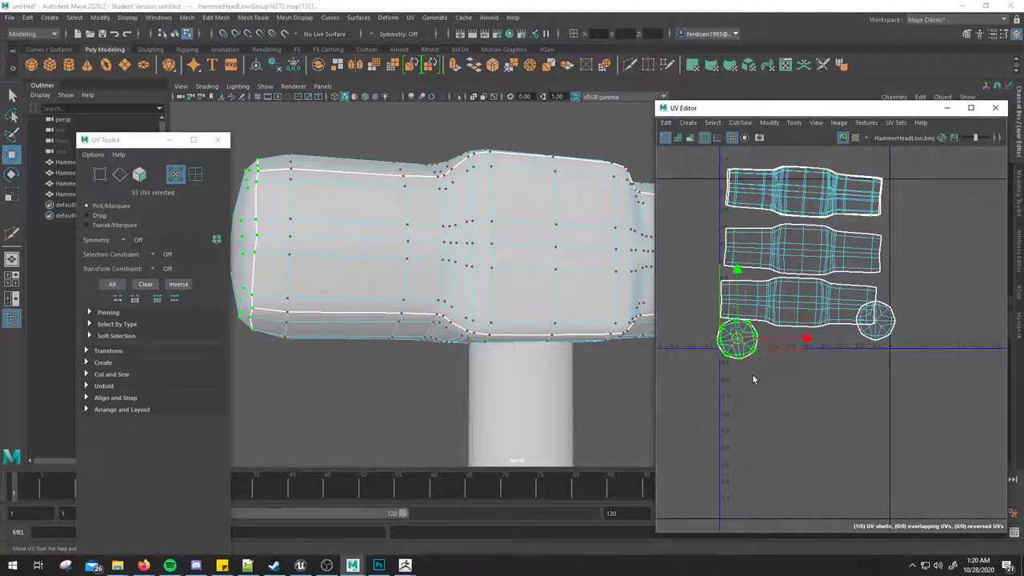
double_click(879, 332)
mouse_move(843, 374)
middle_down()
mouse_move(808, 394)
mouse_move(747, 397)
mouse_move(747, 432)
middle_up()
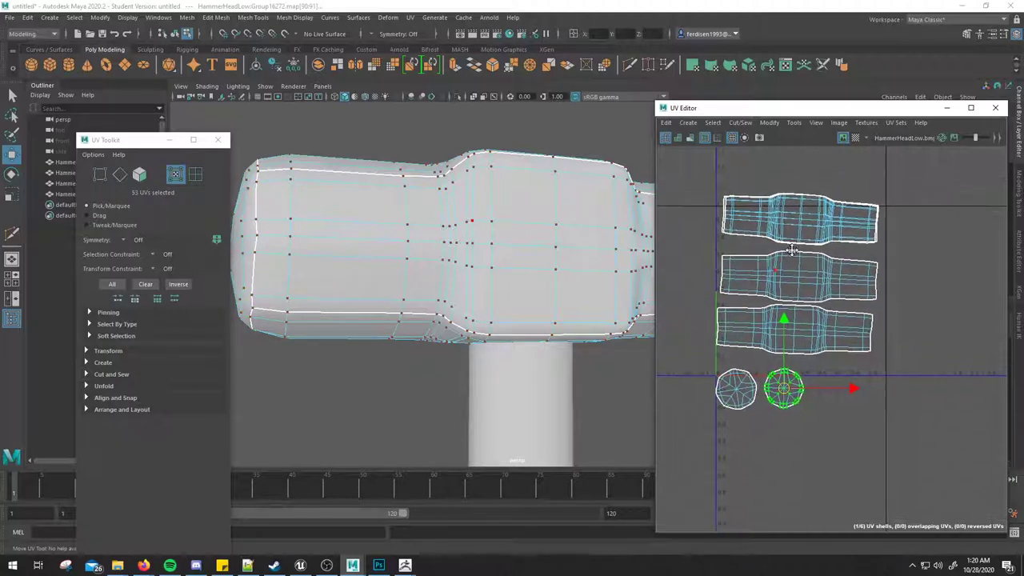
double_click(801, 237)
middle_drag(801, 237, 805, 223)
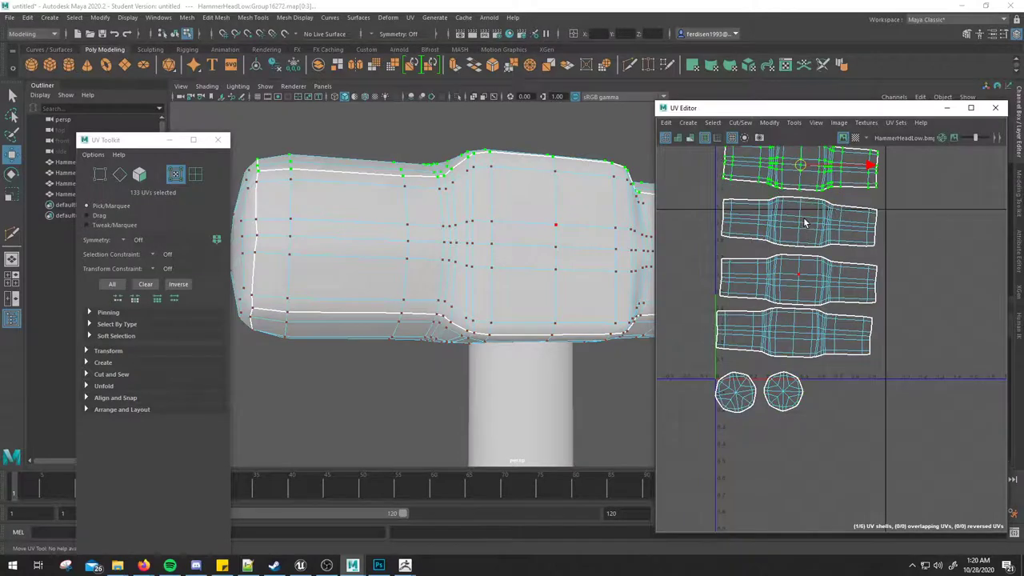
right_drag(583, 259, 610, 231)
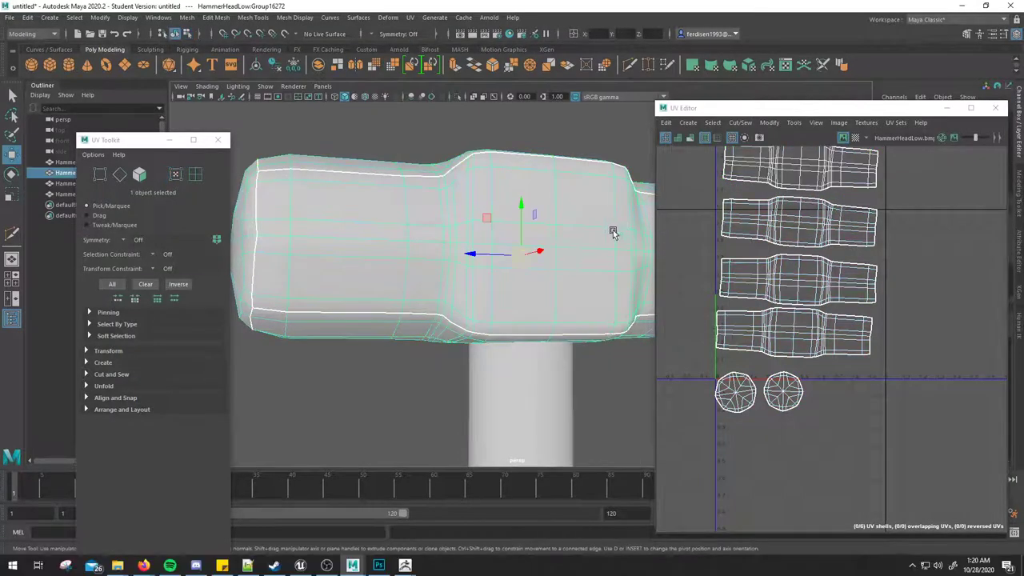
Step: Select the handle plus all the hammer head's strip and end-cap UV shells
scroll(515, 392, down, 2)
shift+click(520, 391)
scroll(806, 241, down, 2)
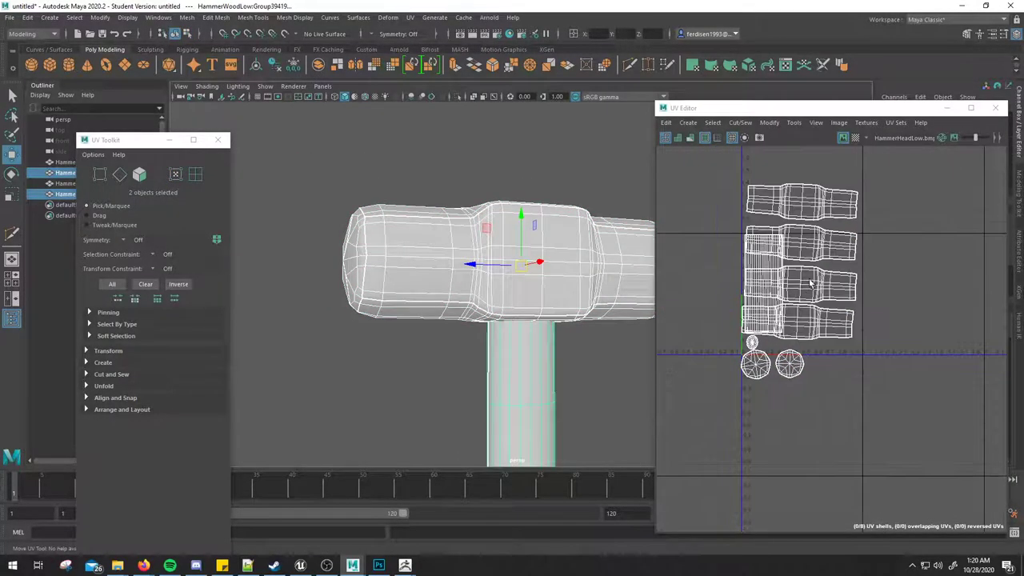
right_drag(806, 241, 847, 234)
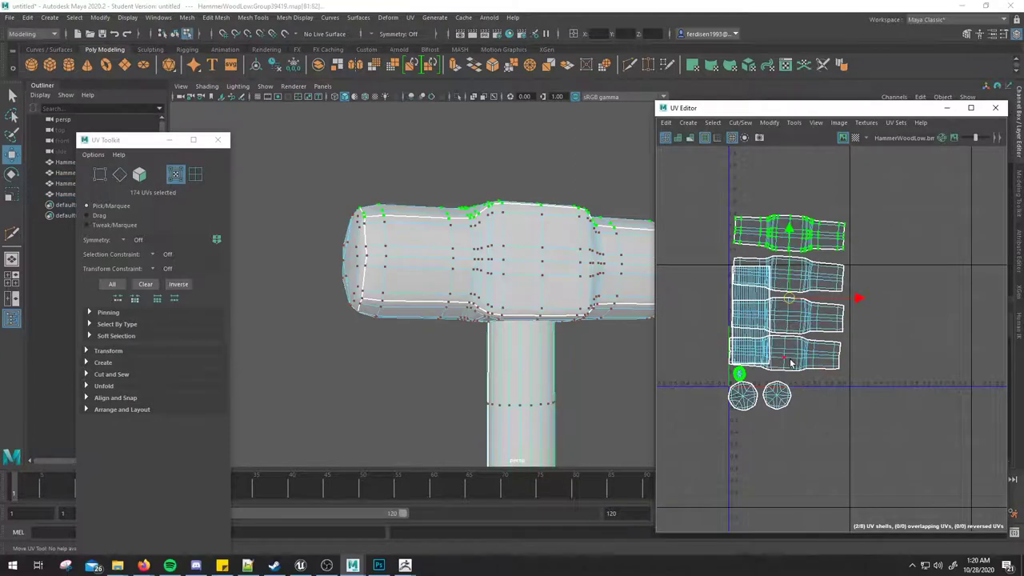
shift+click(790, 362)
shift+click(803, 321)
shift+click(816, 279)
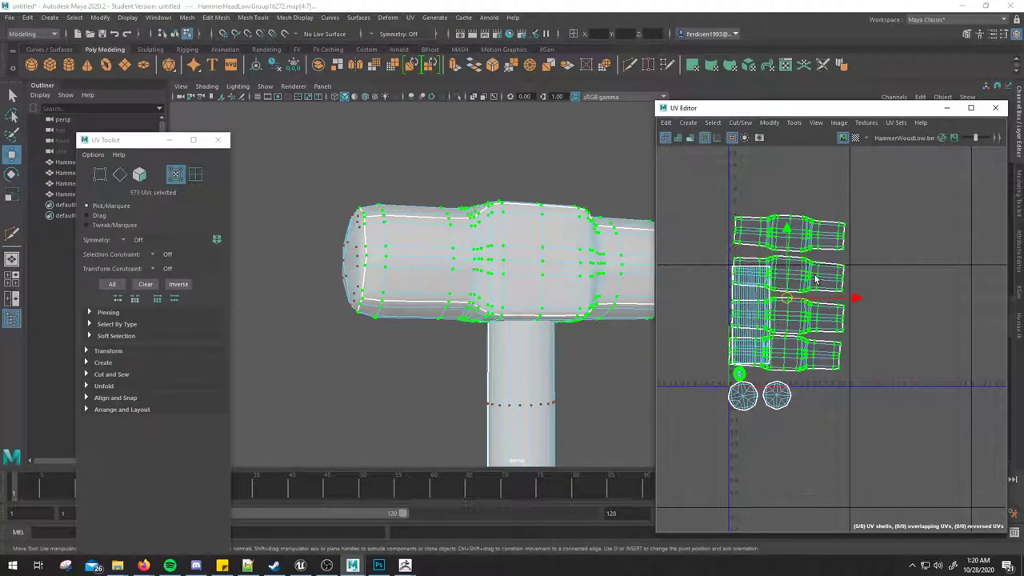
click(794, 358)
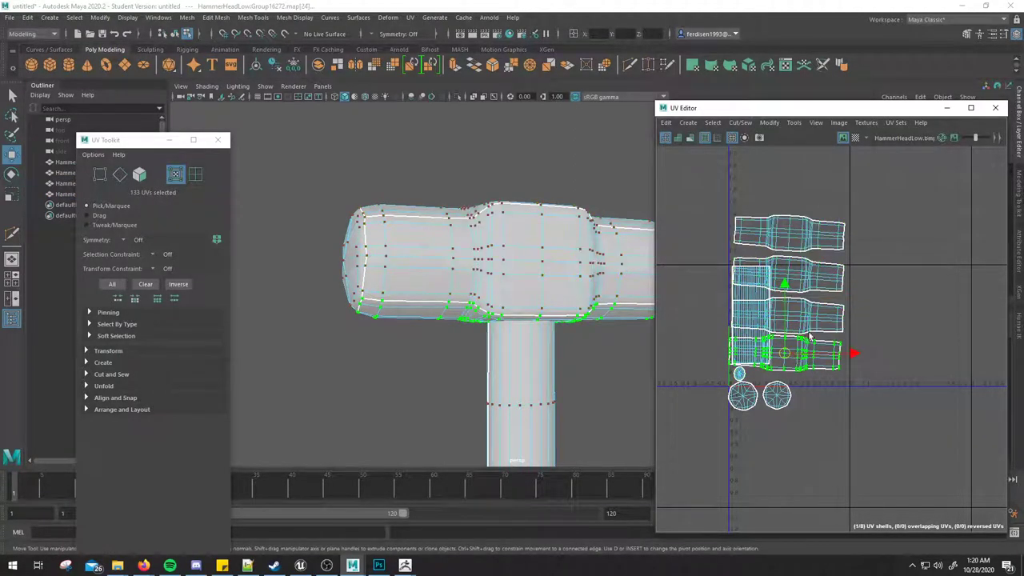
shift+click(814, 298)
shift+click(808, 276)
shift+click(809, 232)
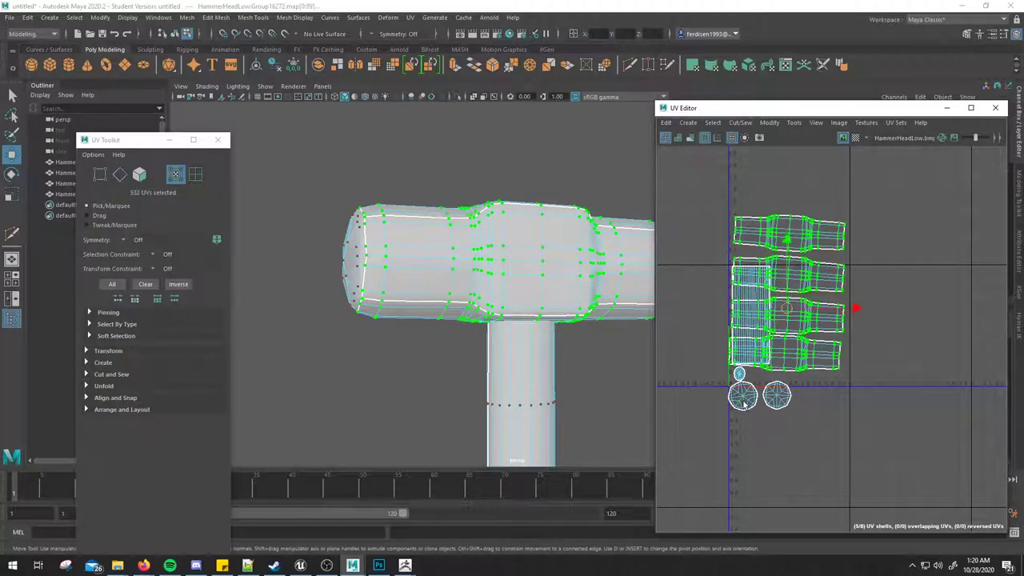
shift+click(743, 396)
shift+click(780, 401)
Step: Shrink the head shells into a block beside the handle strip and show the checker texture
shift+right_drag(888, 417, 855, 425)
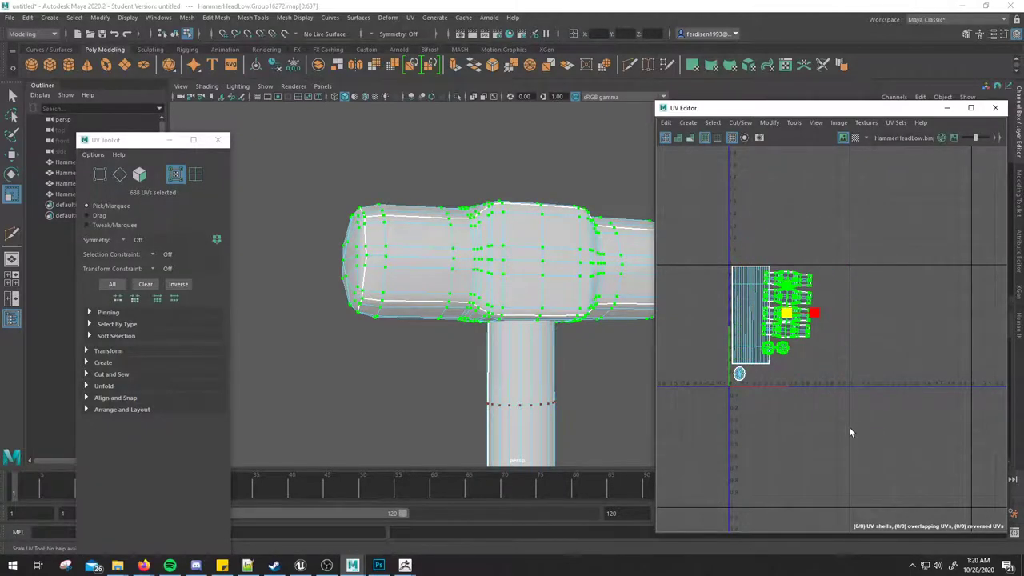
key(e)
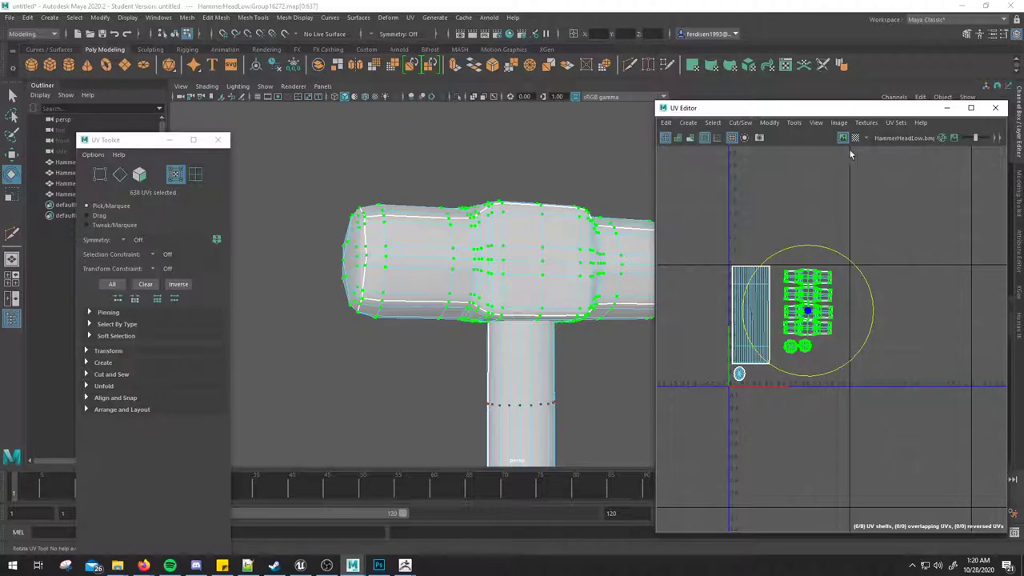
click(855, 138)
alt+drag(527, 368, 516, 346)
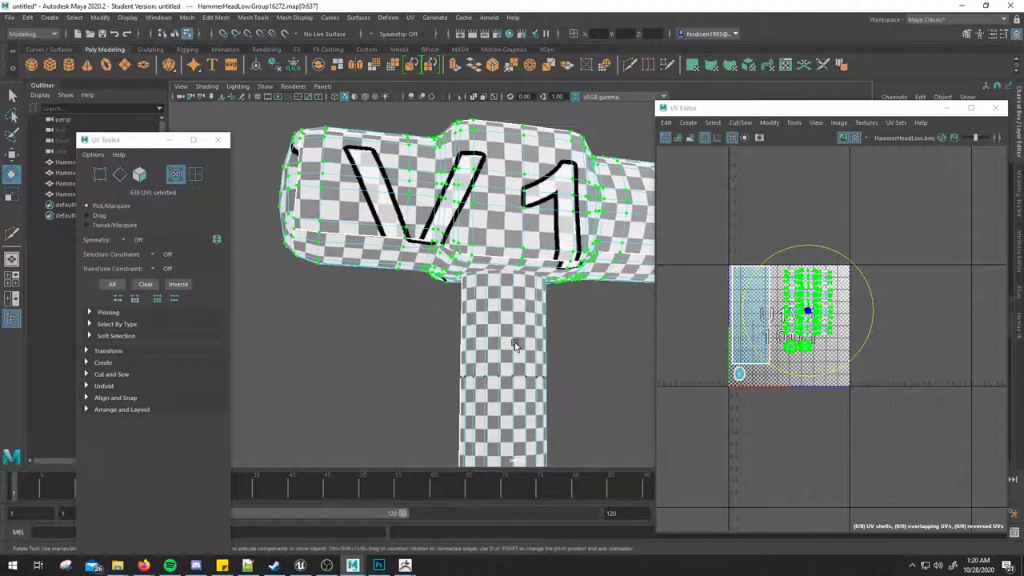
Step: Scale up the selected hammer head UV shells inside the 0–1 space
key(r)
mouse_move(832, 430)
middle_down()
mouse_move(870, 434)
mouse_move(844, 438)
middle_up()
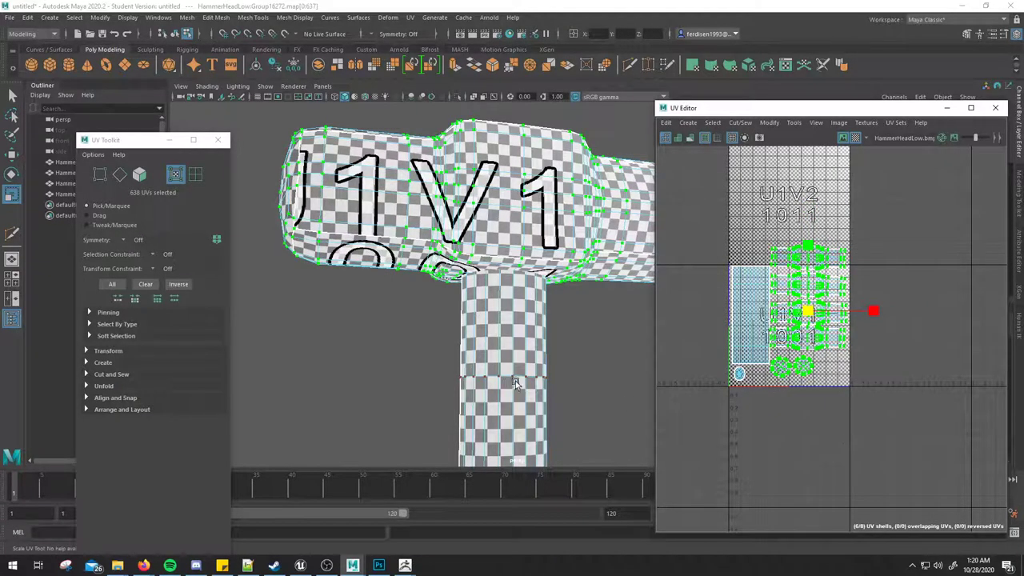
mouse_move(516, 381)
alt+mouse_down()
mouse_move(483, 330)
mouse_move(504, 321)
alt+mouse_up()
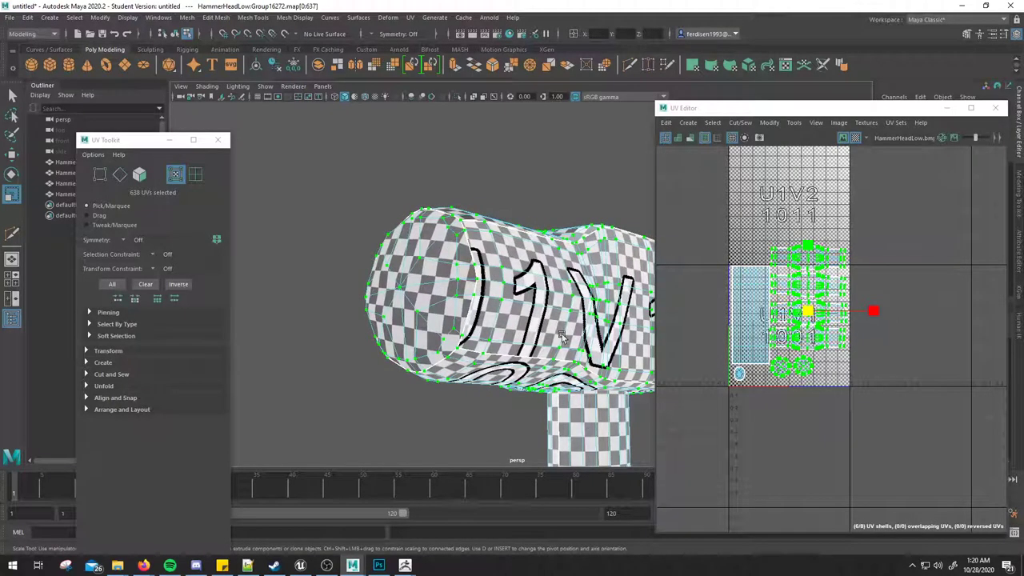
Step: Select the small round cap shells and resize them
click(805, 370)
key(shift+period)
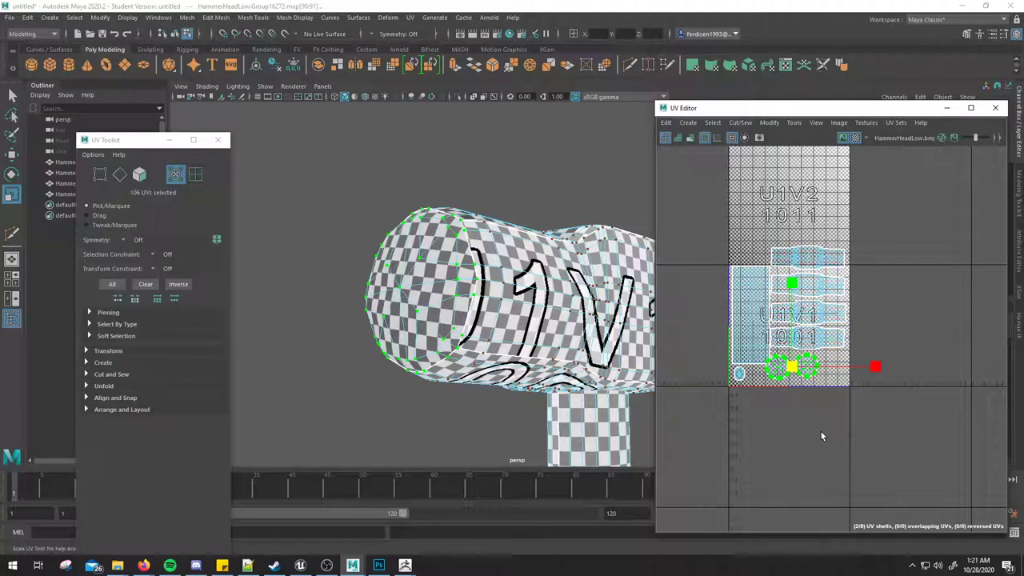
key(minus)
key(minus)
alt+middle_drag(775, 390, 763, 406)
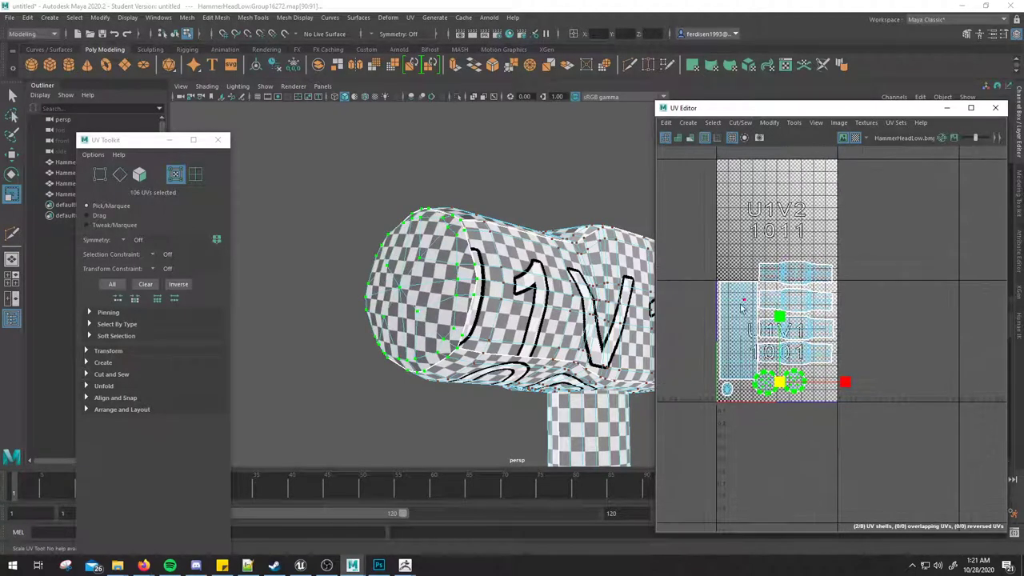
Step: Select all the hammer UVs and turn off the Checkered Tiles texture
right_drag(740, 304, 732, 270)
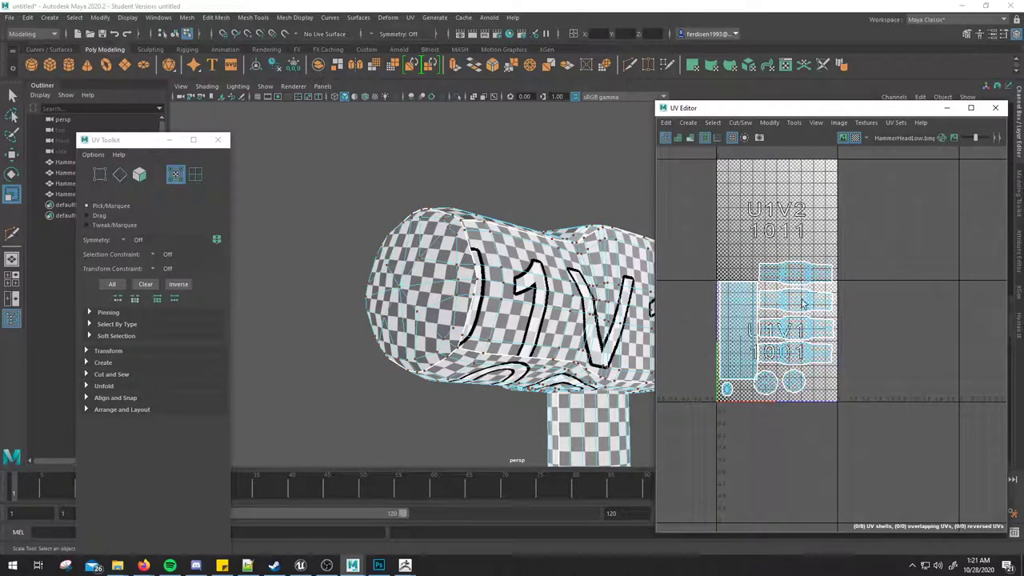
drag(680, 240, 865, 448)
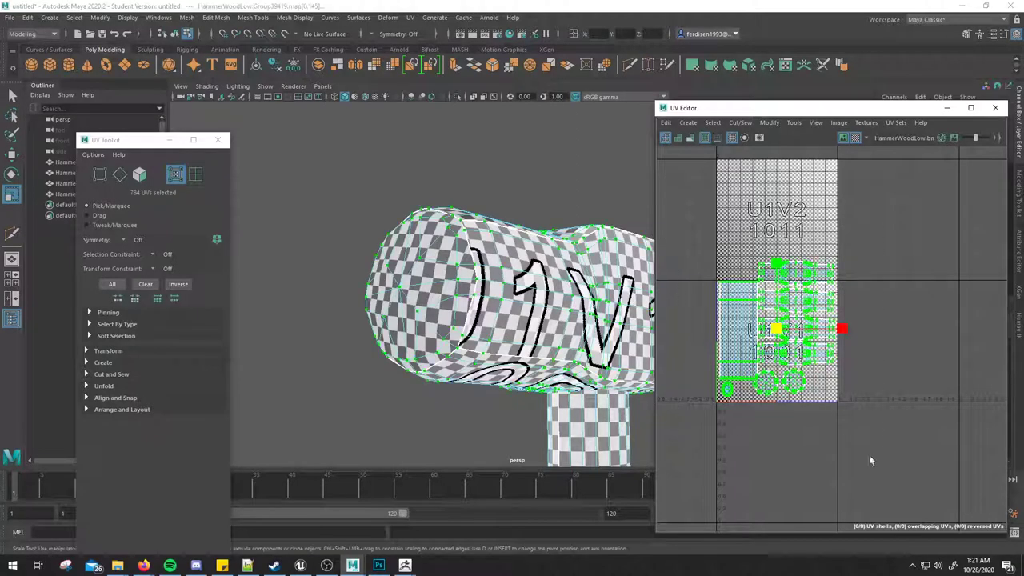
click(855, 137)
Step: Run Modify > Layout on all hammer UV shells and zoom in to check the result
scroll(764, 381, up, 3)
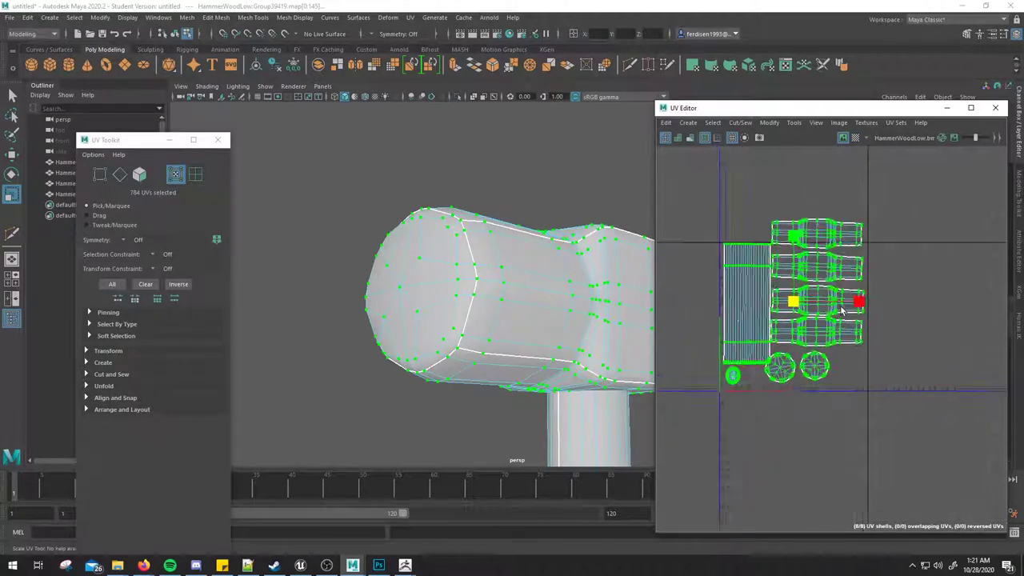
click(770, 123)
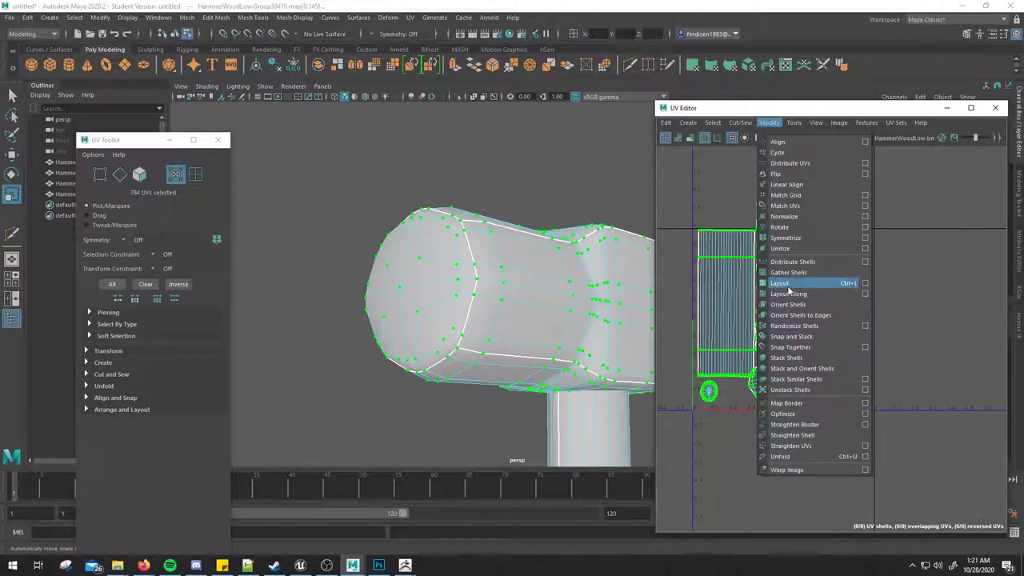
click(788, 288)
scroll(788, 292, up, 1)
scroll(829, 308, up, 1)
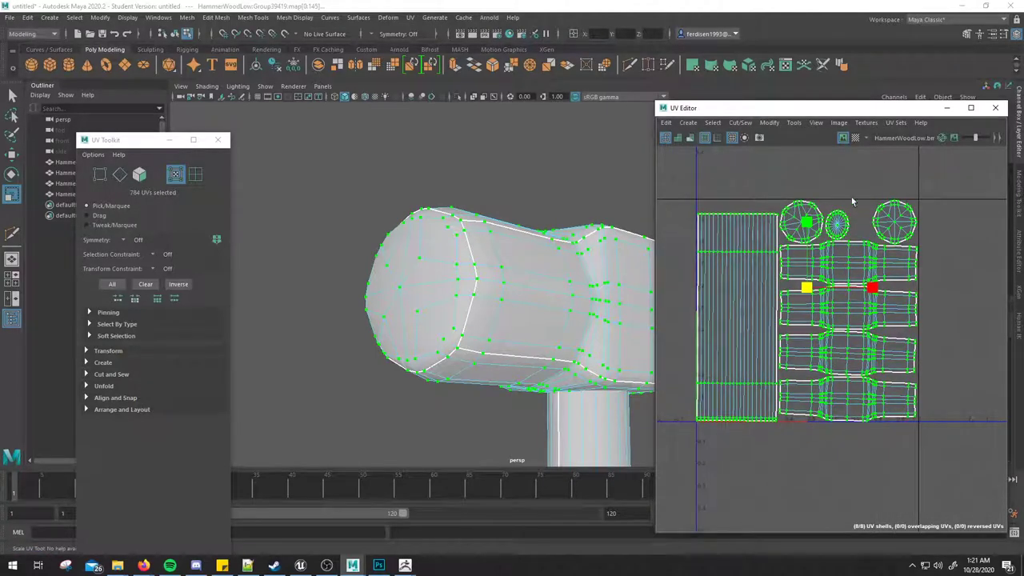
scroll(790, 336, up, 1)
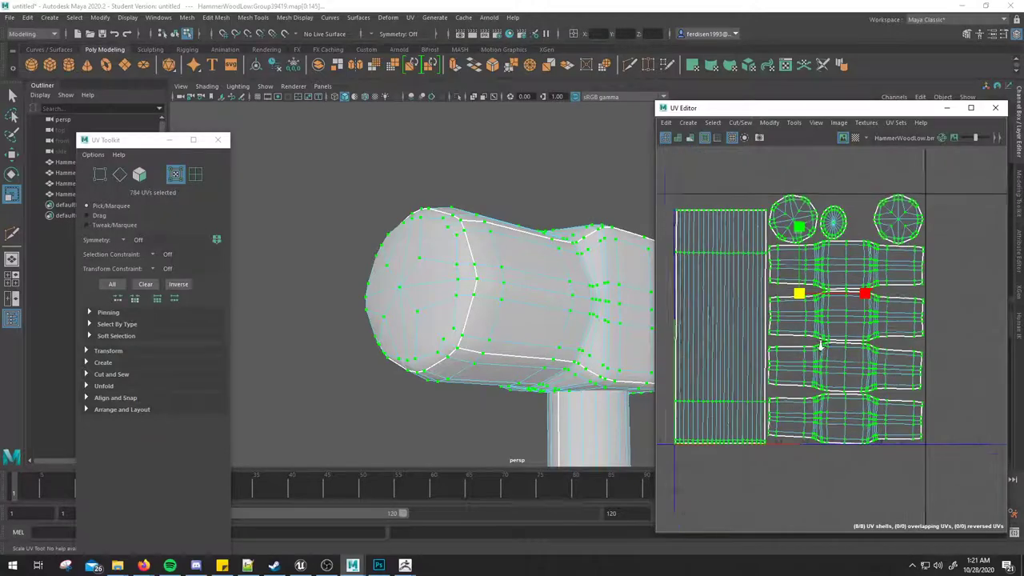
scroll(800, 296, up, 1)
scroll(742, 331, up, 1)
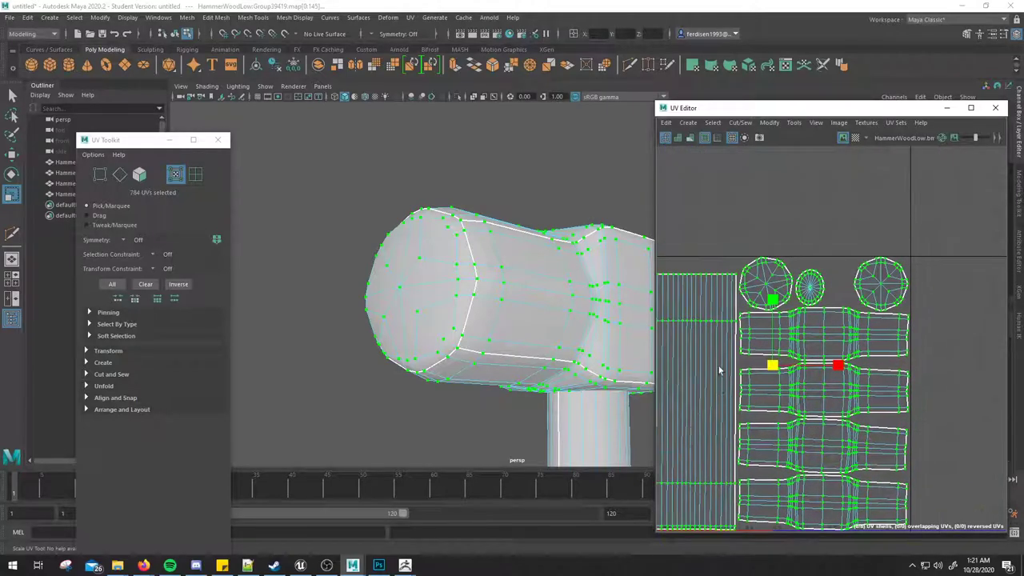
scroll(791, 258, up, 1)
scroll(840, 225, down, 1)
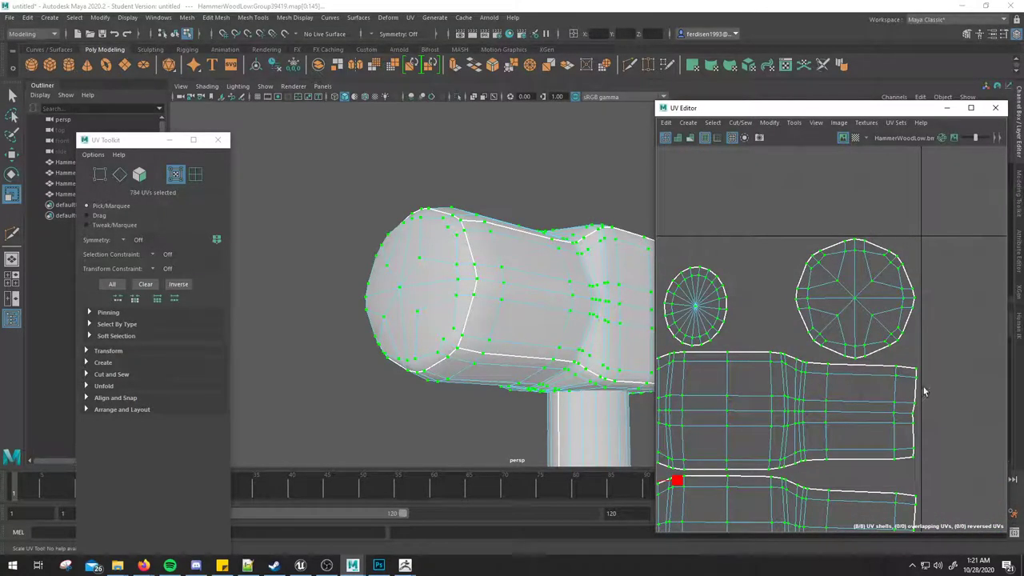
scroll(928, 232, up, 1)
scroll(864, 268, down, 1)
scroll(864, 268, down, 1)
scroll(889, 332, down, 1)
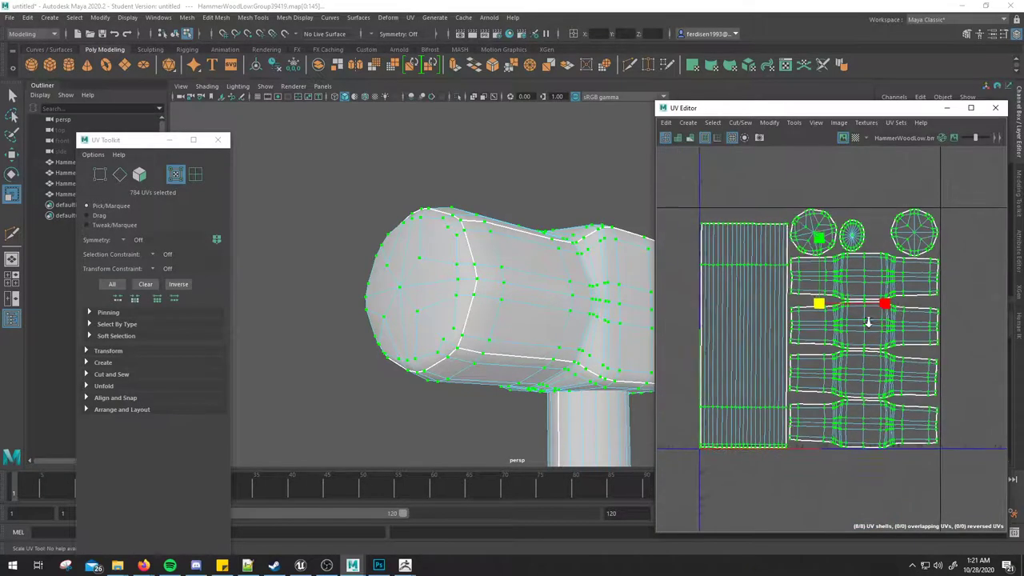
scroll(888, 333, down, 1)
Step: Switch back to Object mode and select the hammer handle
right_drag(471, 266, 526, 229)
mouse_move(526, 229)
alt+mouse_down()
mouse_move(531, 285)
mouse_move(514, 232)
mouse_move(526, 262)
alt+mouse_up()
click(512, 252)
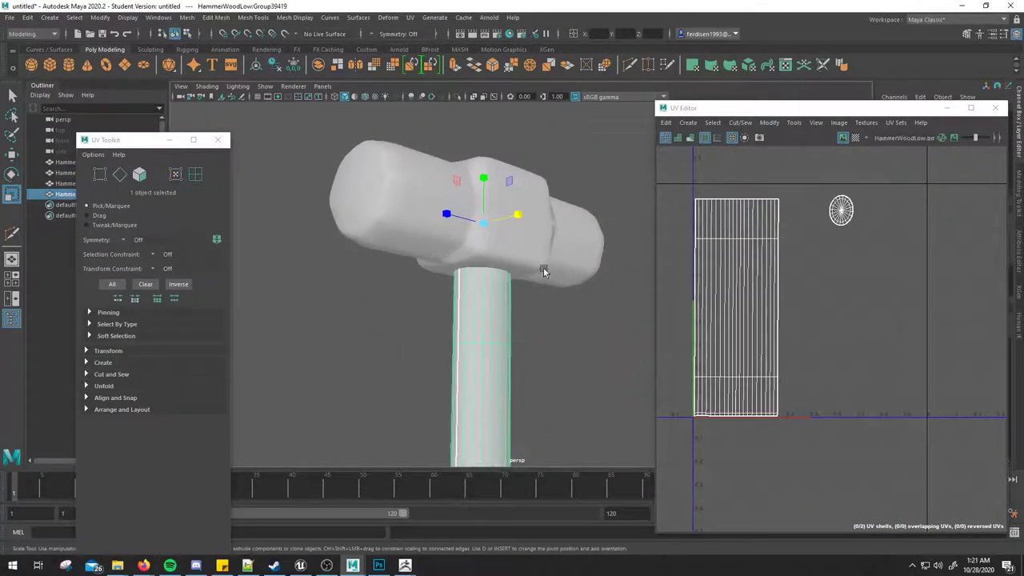
Step: Check the head and handle selections, then close the UV Editor
scroll(543, 267, down, 2)
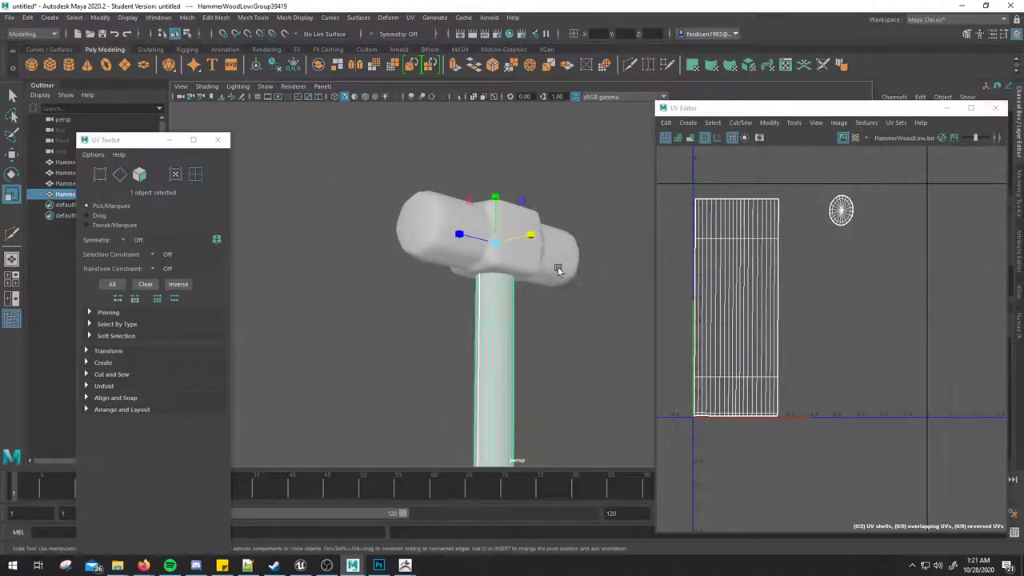
click(529, 268)
click(505, 353)
click(995, 108)
Step: Select all four hammer meshes and delete their construction history
alt+middle_drag(603, 300, 688, 238)
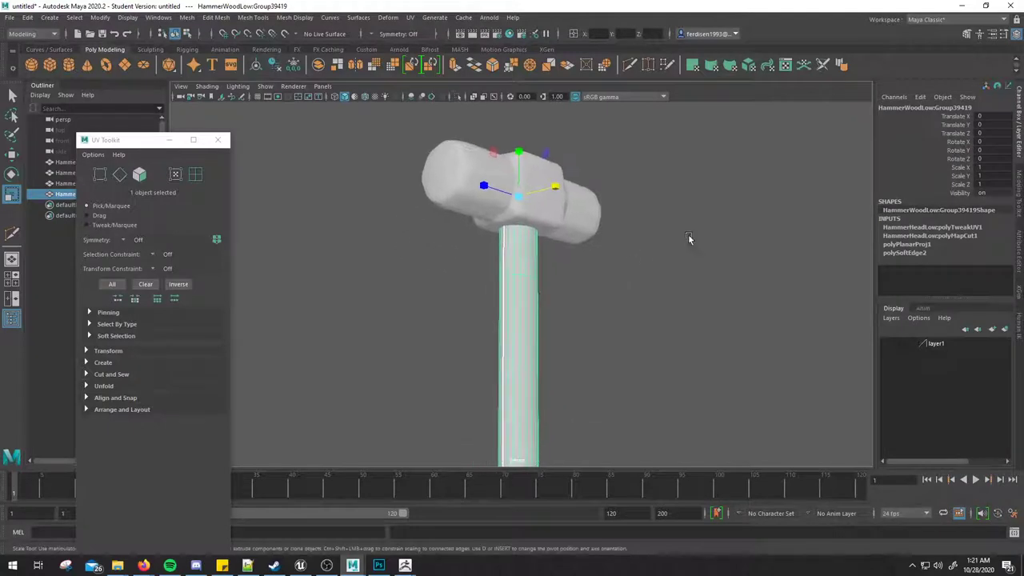
click(659, 243)
drag(707, 210, 480, 264)
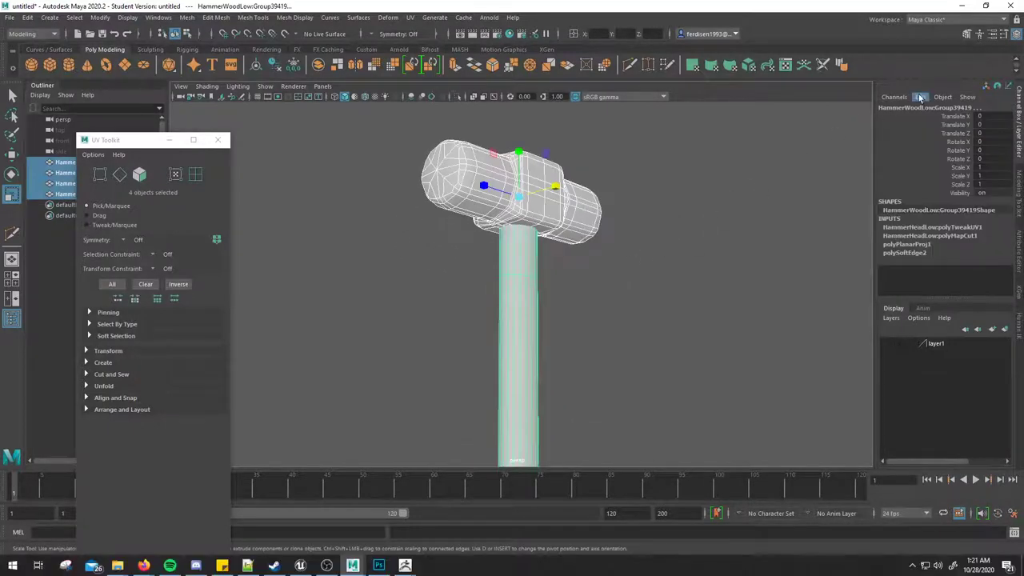
click(920, 97)
click(923, 294)
click(662, 212)
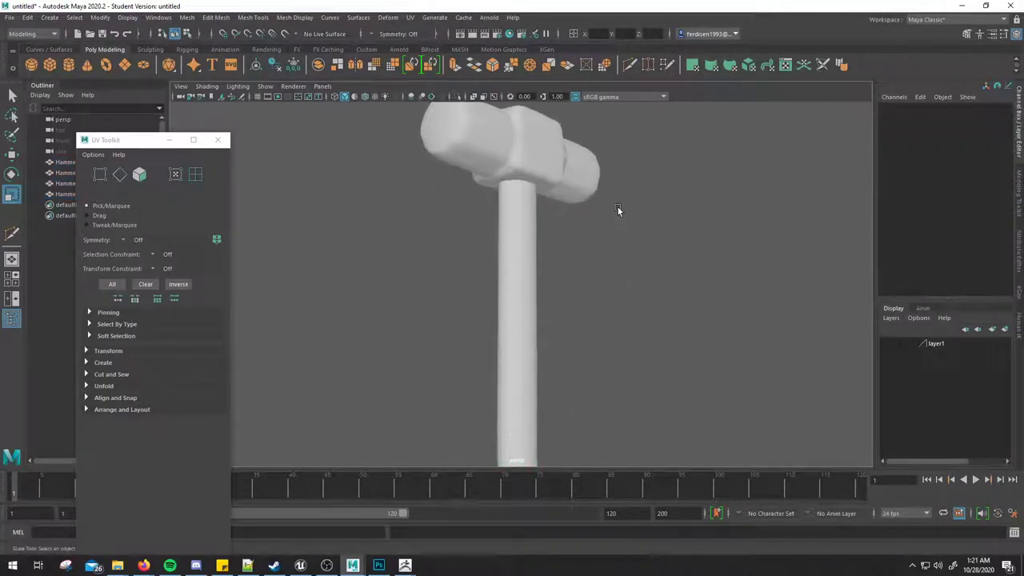
Step: Close the UV Toolkit and open Lighting/Shading > Transfer Maps from the Rendering menu set
click(217, 140)
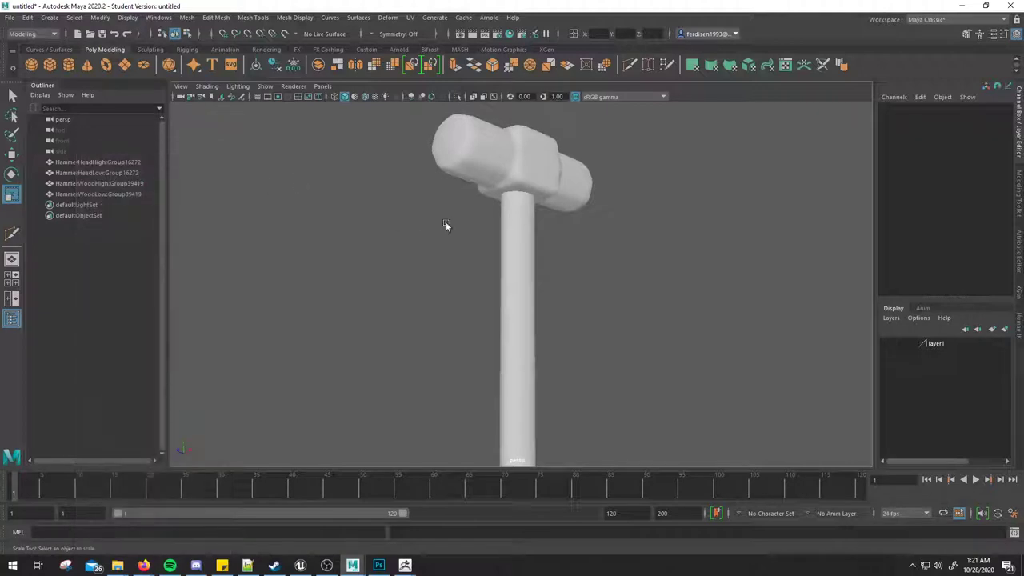
alt+middle_drag(445, 221, 412, 228)
click(30, 35)
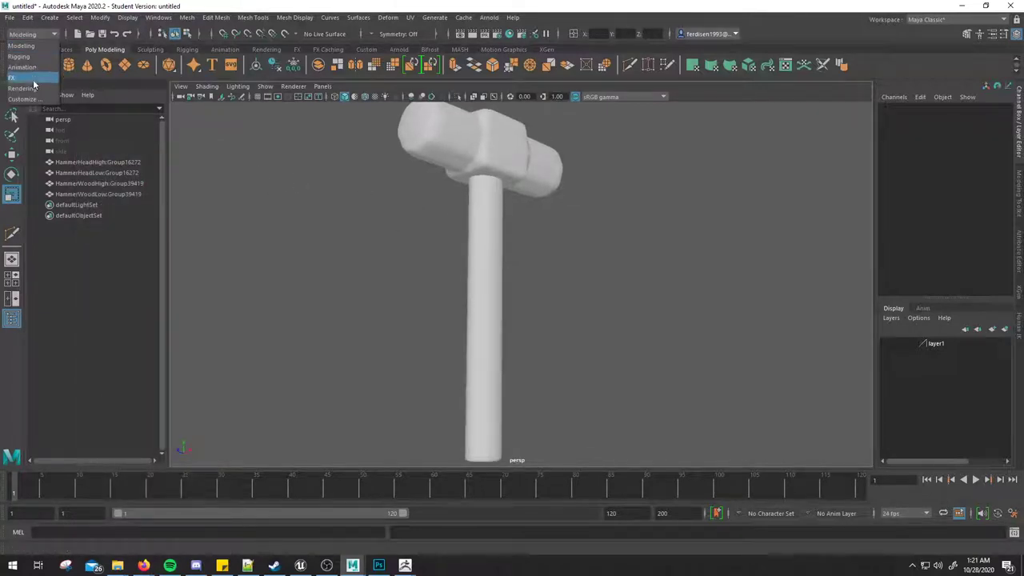
click(22, 89)
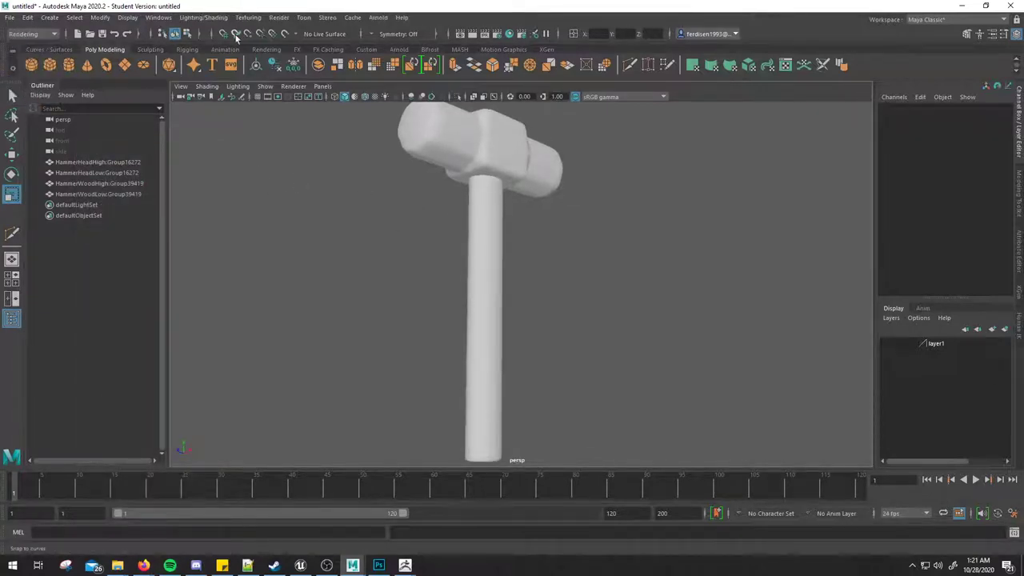
click(192, 19)
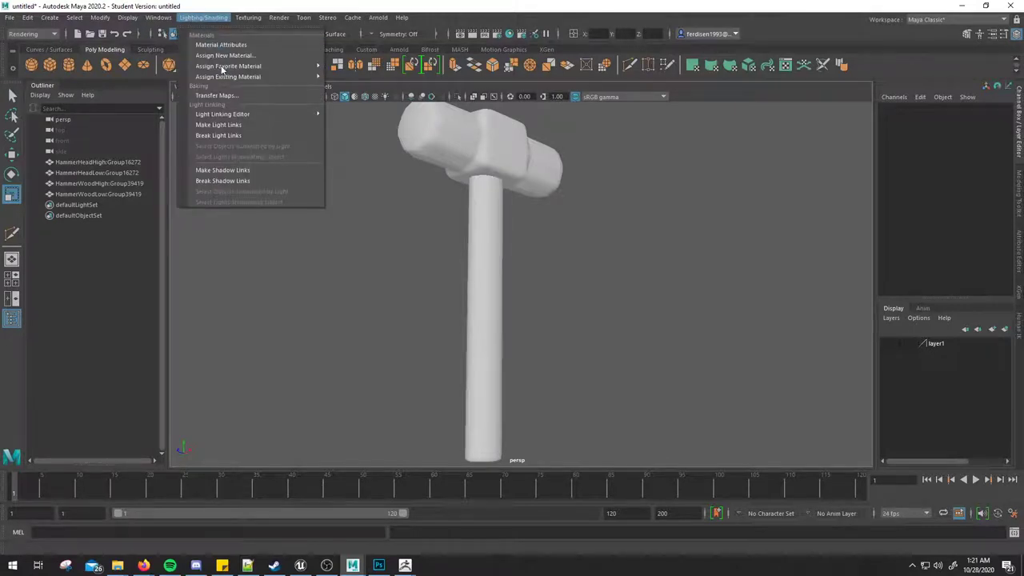
click(218, 99)
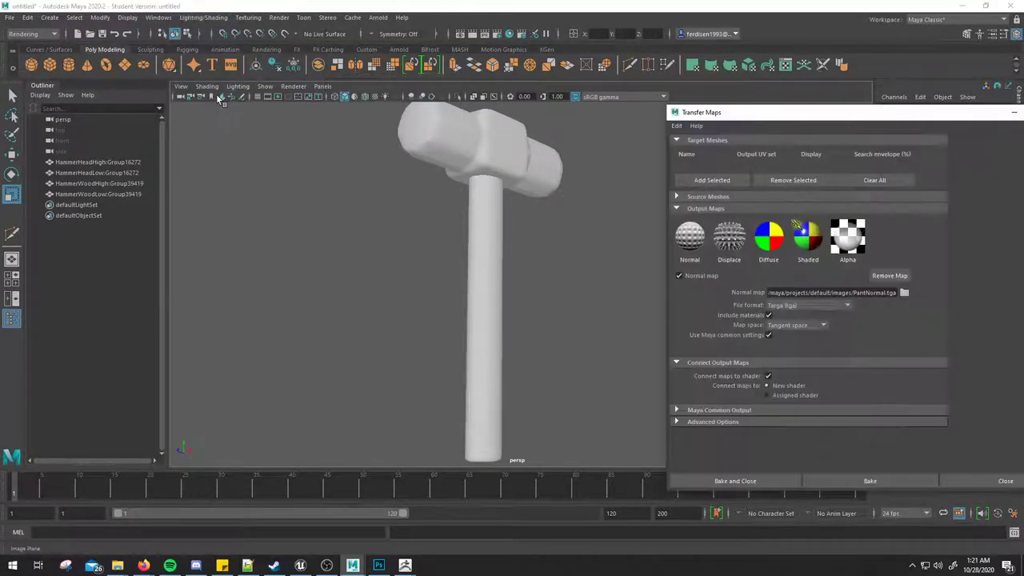
Step: Reposition the Transfer Maps window and expand its source meshes section
drag(745, 117, 733, 104)
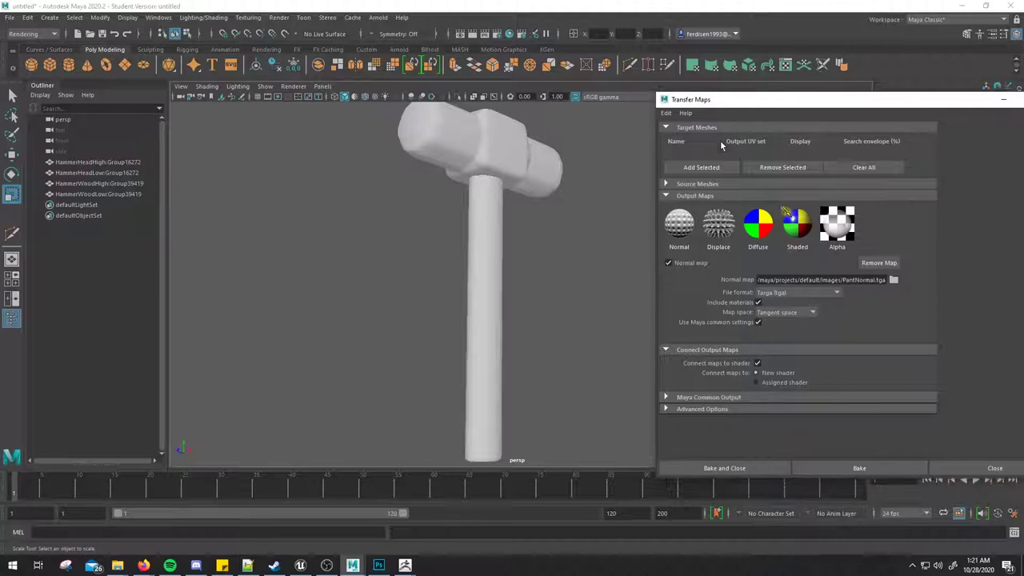
click(665, 184)
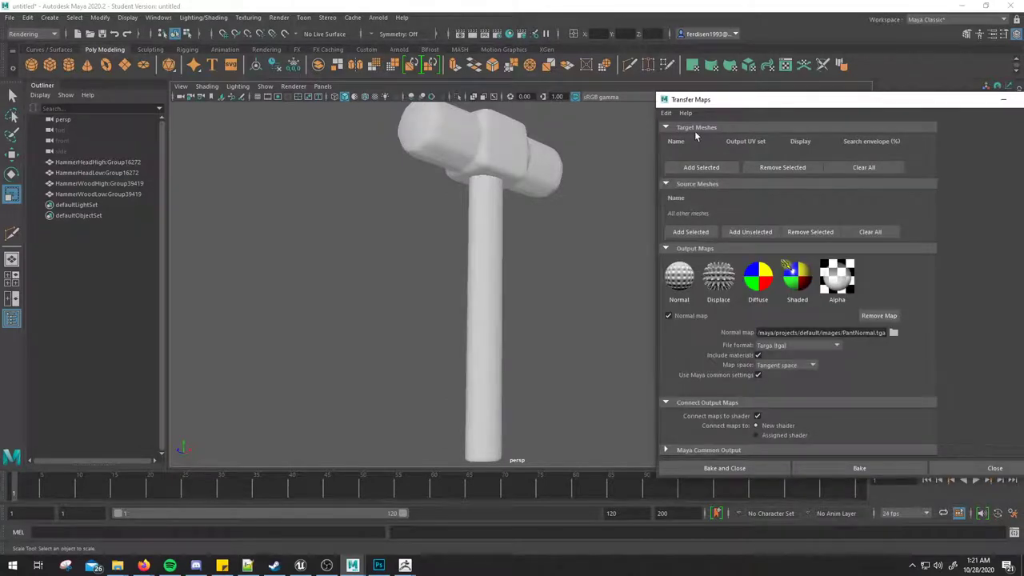
drag(705, 102, 704, 93)
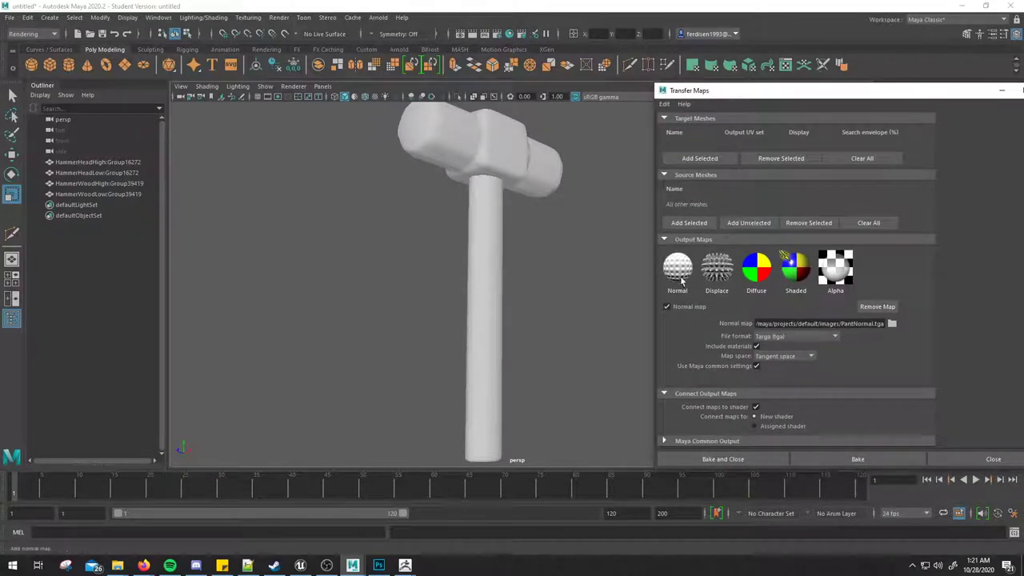
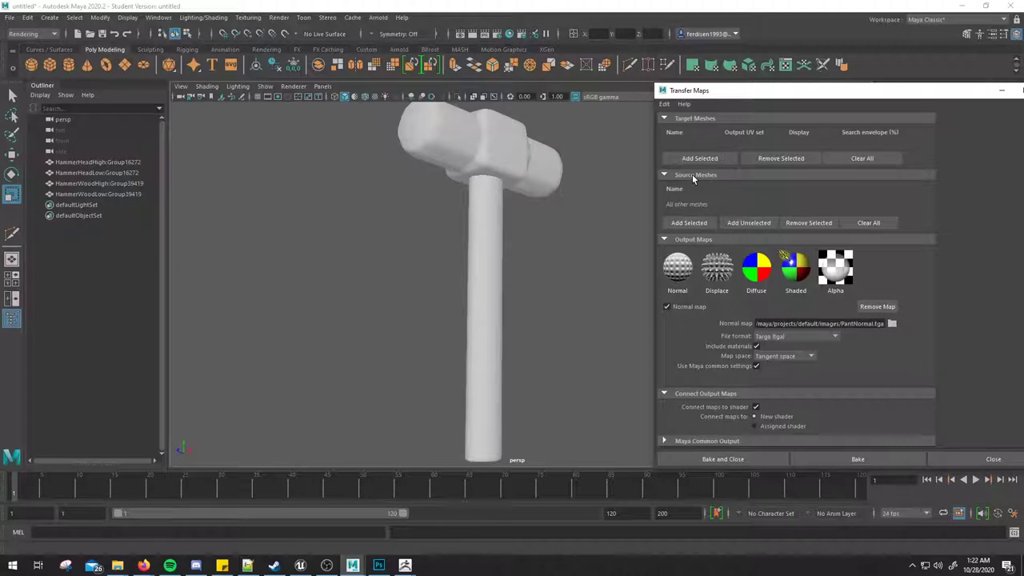
Step: Add HammerHeadLow as a bake target and HammerHeadHigh as a bake source
click(98, 172)
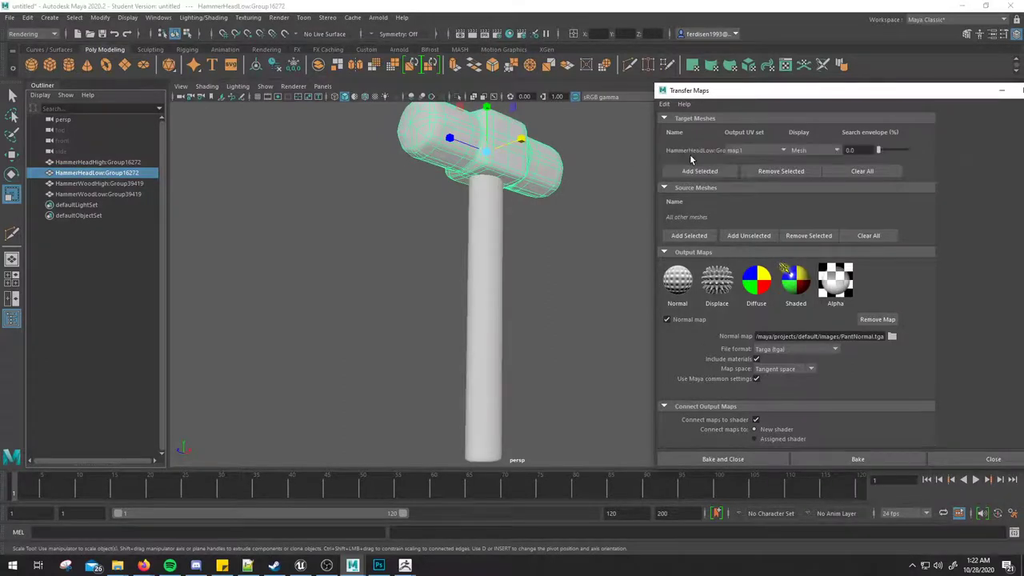
click(691, 158)
click(101, 161)
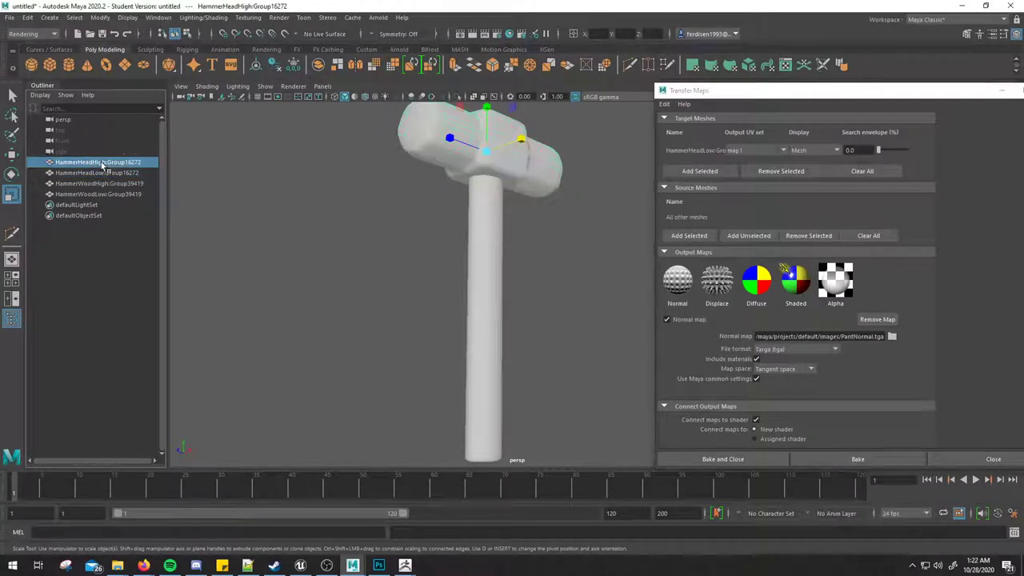
click(688, 235)
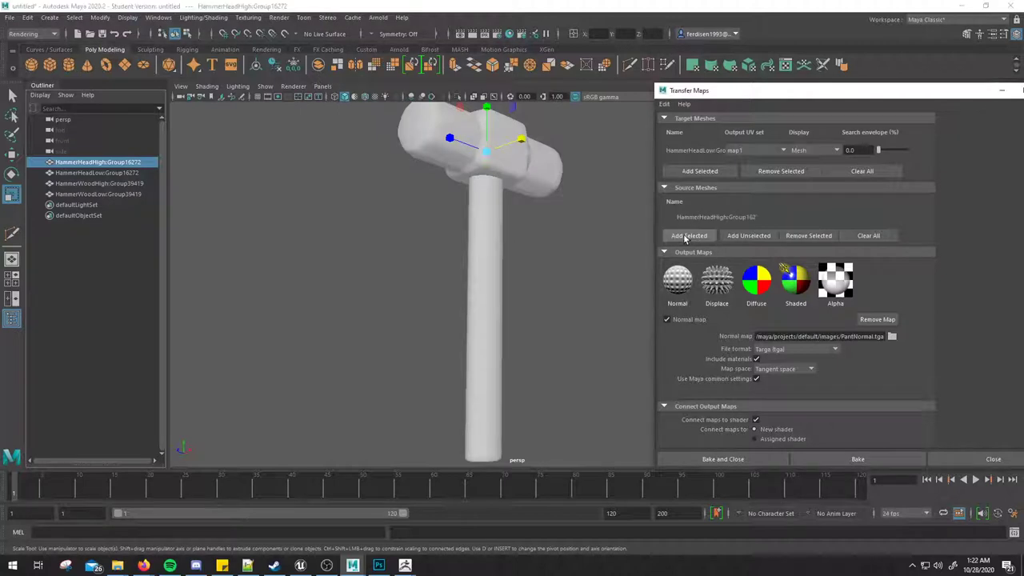
Step: Add HammerWoodLow as a second target and HammerWoodHigh as a second source
click(95, 184)
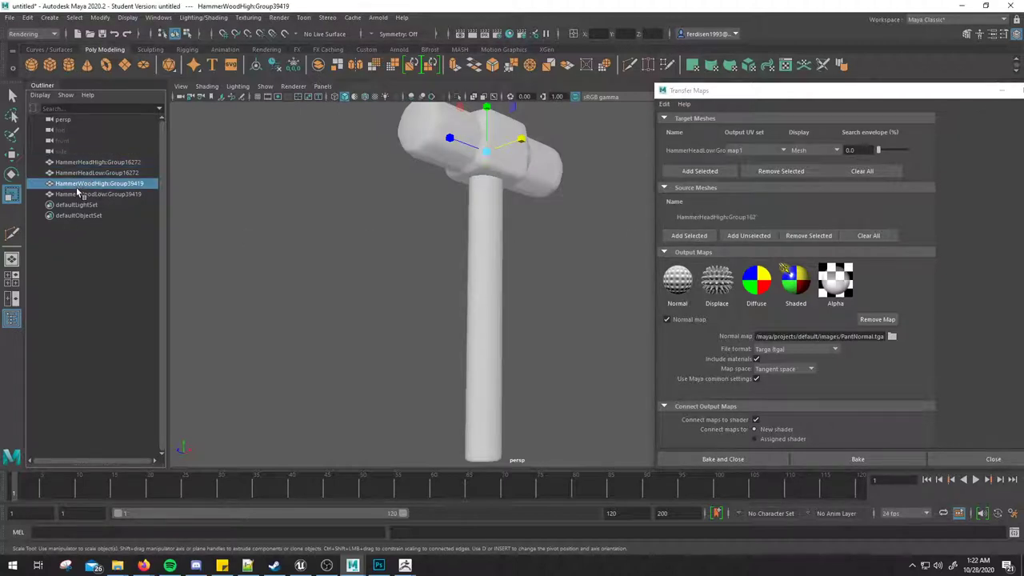
click(70, 194)
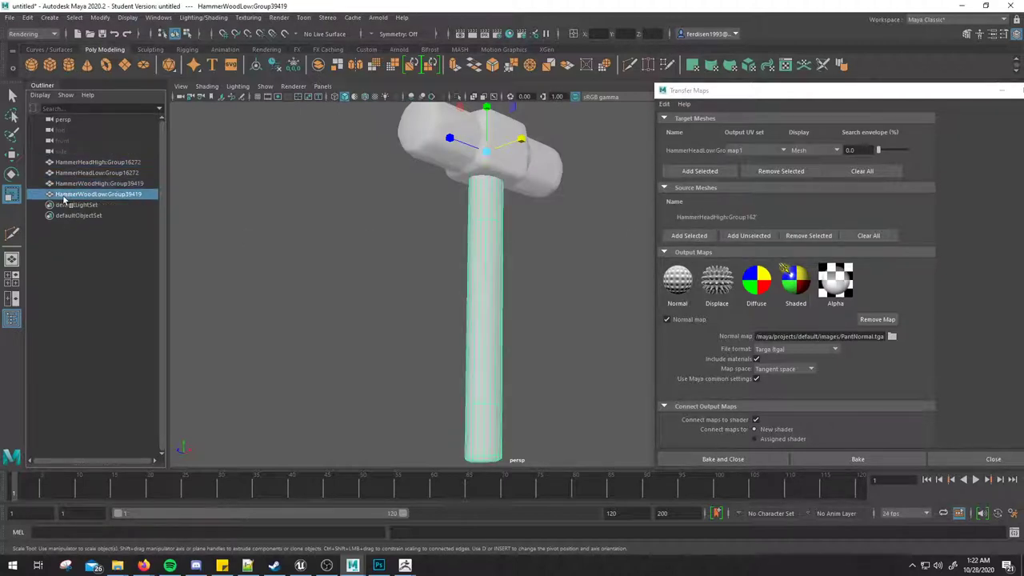
click(700, 171)
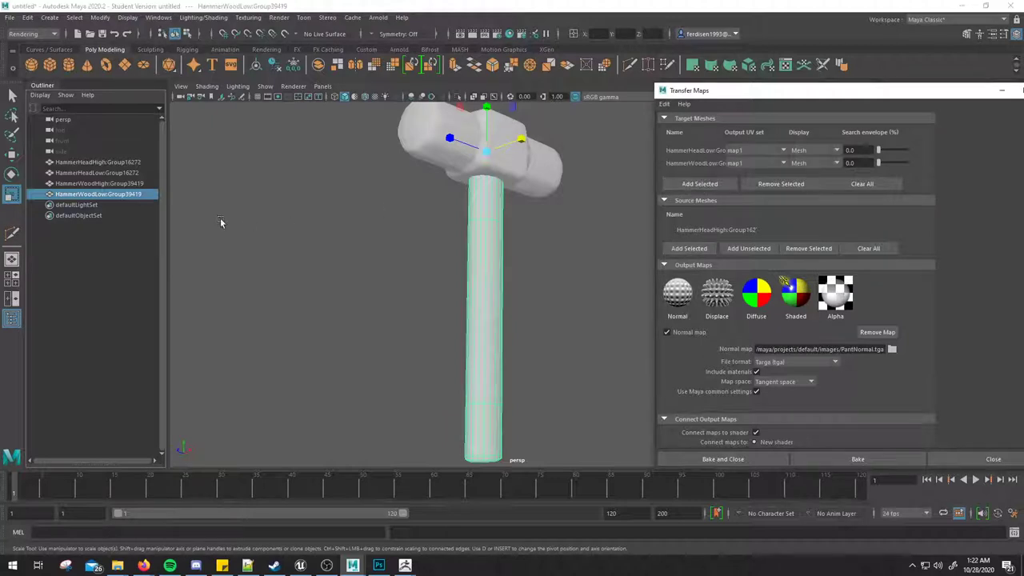
click(99, 185)
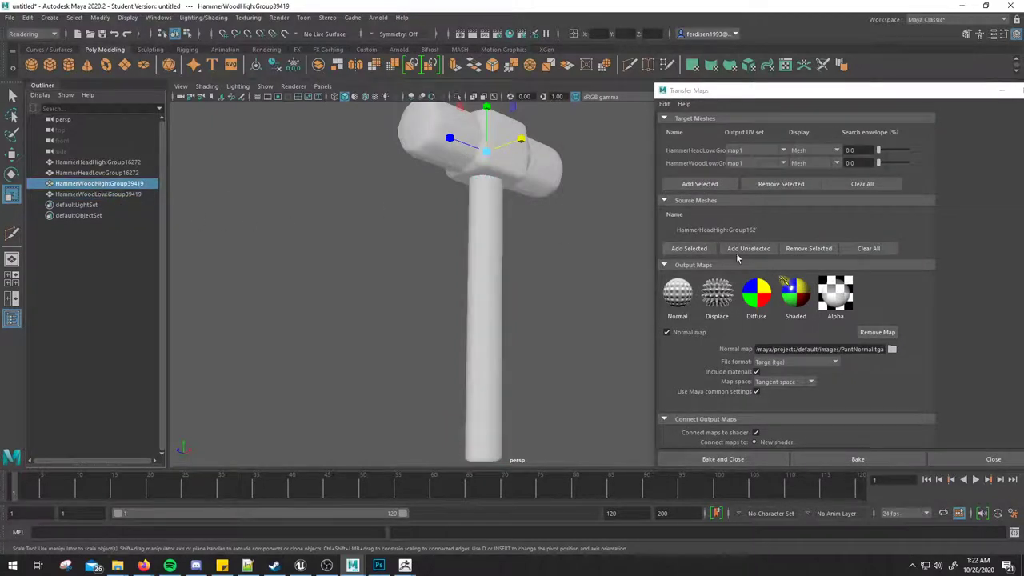
click(692, 248)
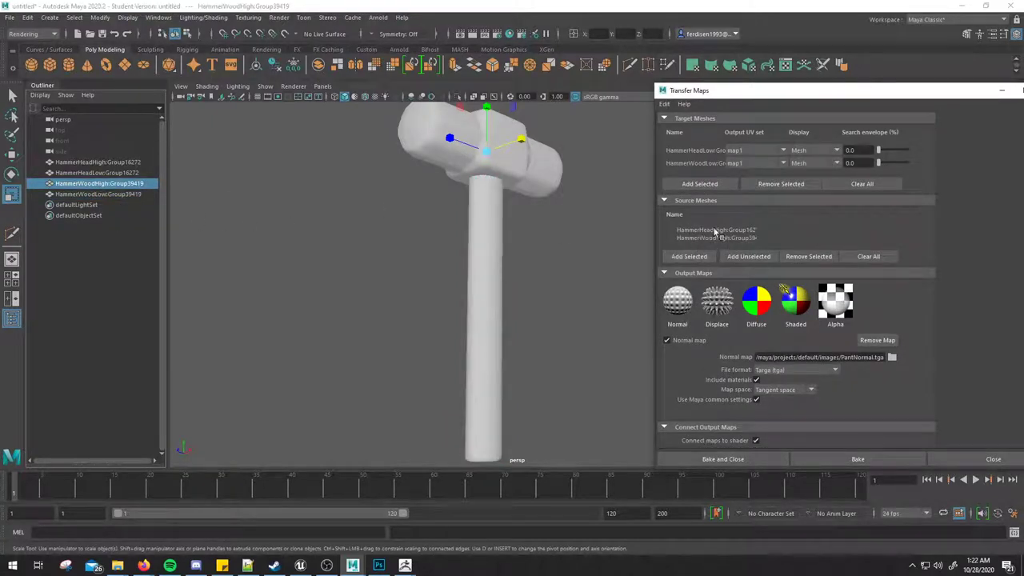
scroll(905, 340, down, 2)
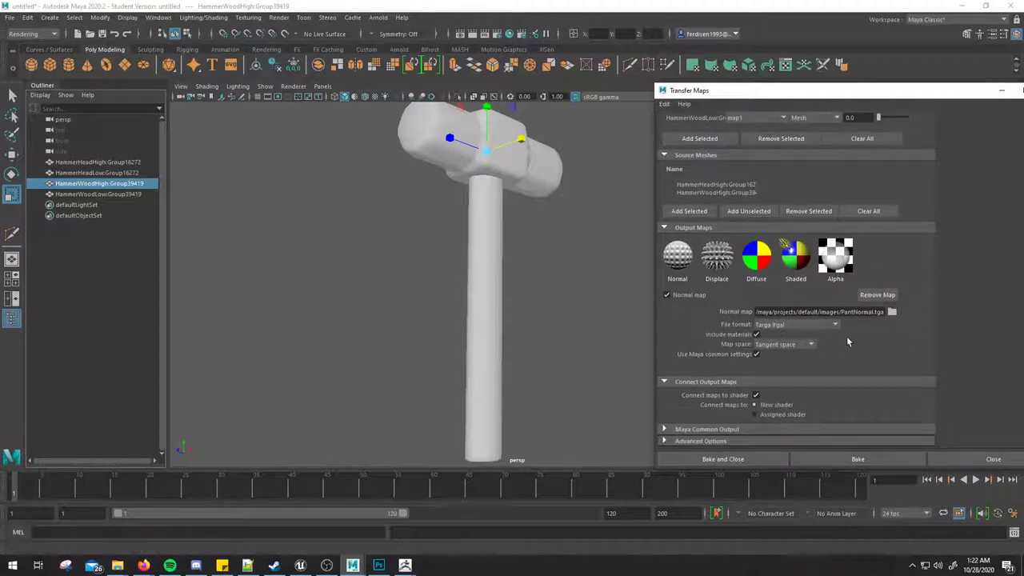
Step: Set the normal map output file to HammerNormalMap.tga (Targa) on the Desktop
click(773, 350)
click(775, 347)
click(841, 313)
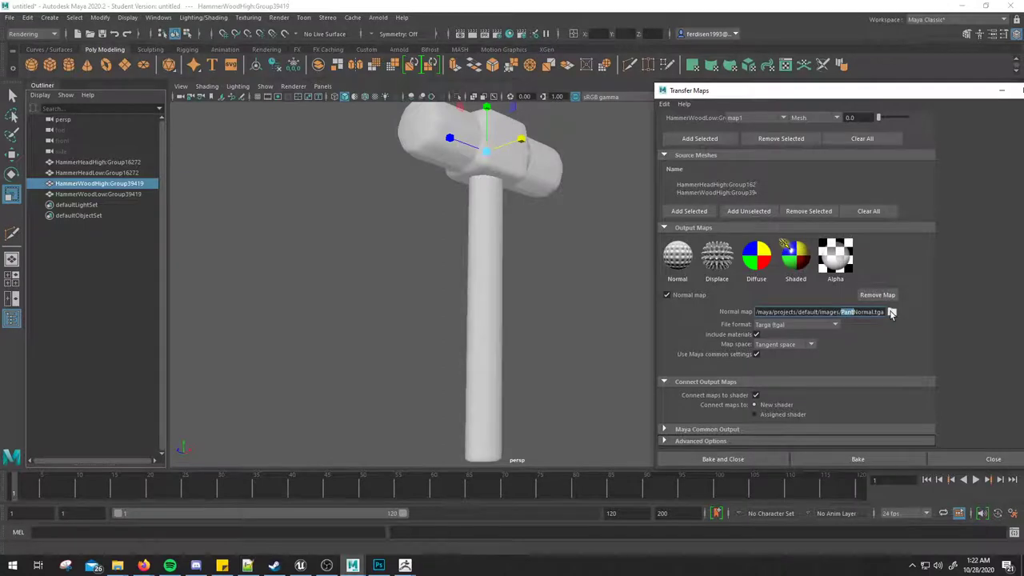
click(892, 312)
click(465, 372)
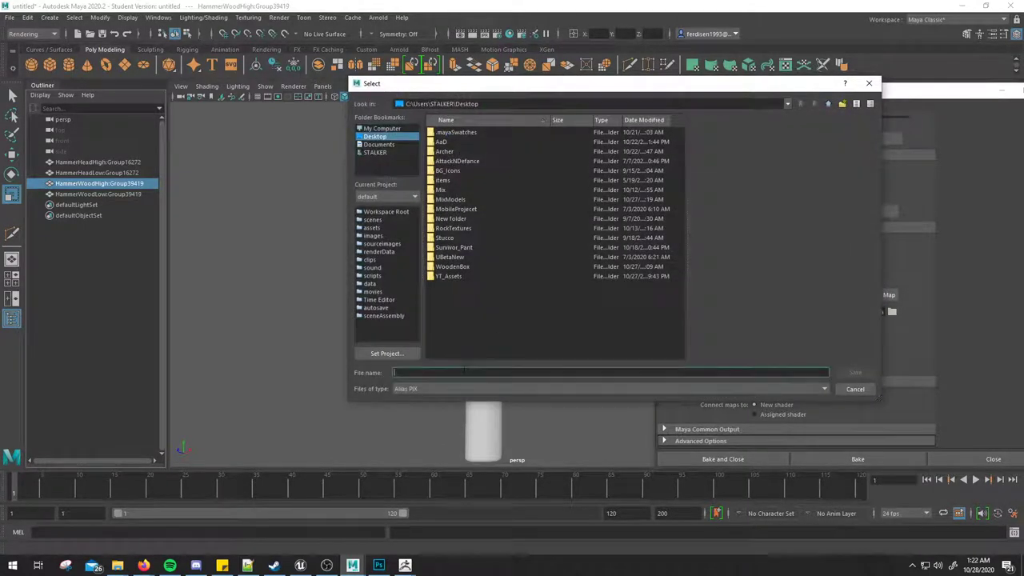
text(HammerNormalMap)
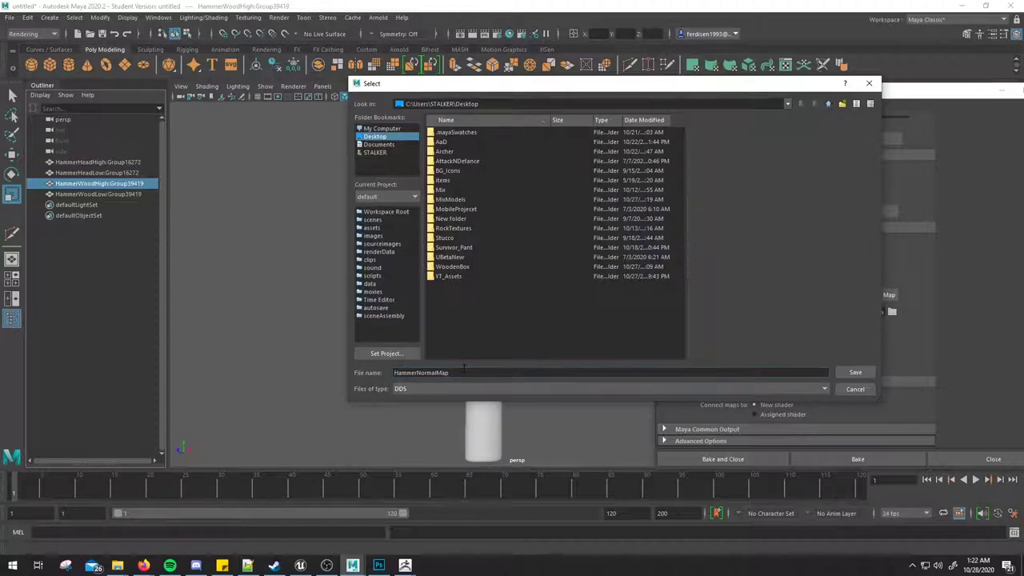
key(Down)
key(Down)
key(Down)
key(Down)
key(Down)
key(Down)
key(Down)
key(Down)
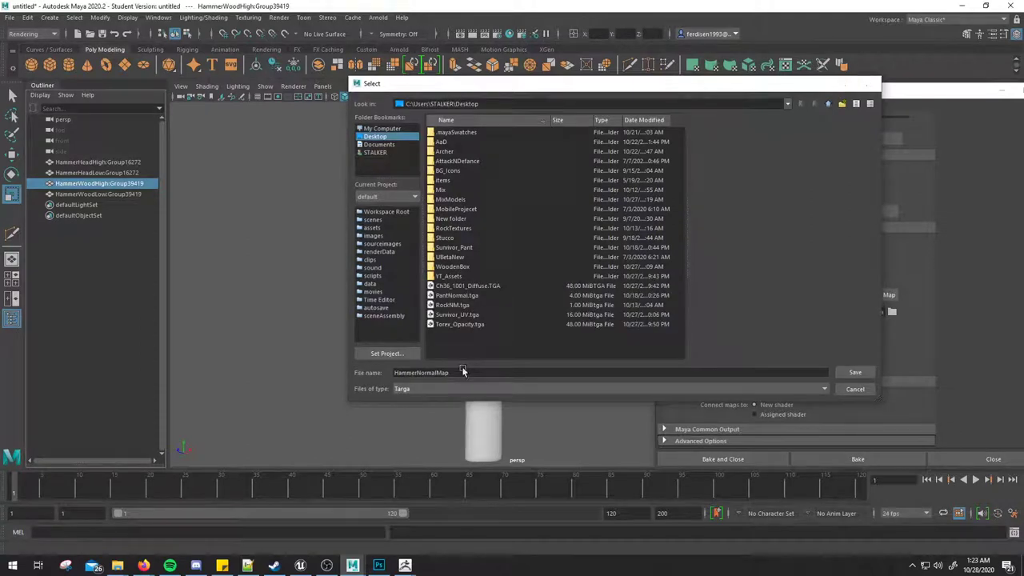
key(Return)
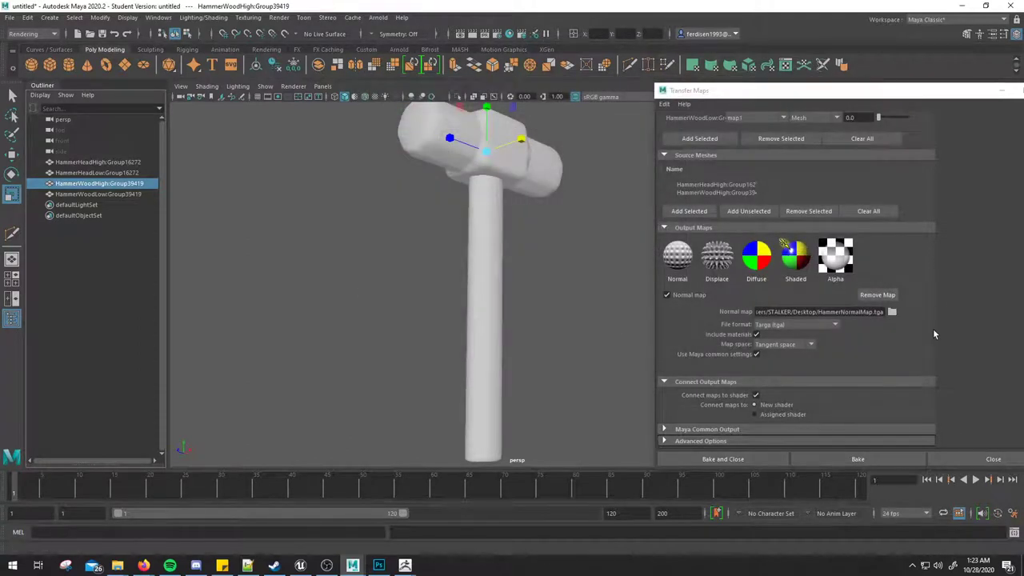
Step: Expand Maya Common Output to review the 1024 × 1024 output settings
drag(899, 90, 850, 61)
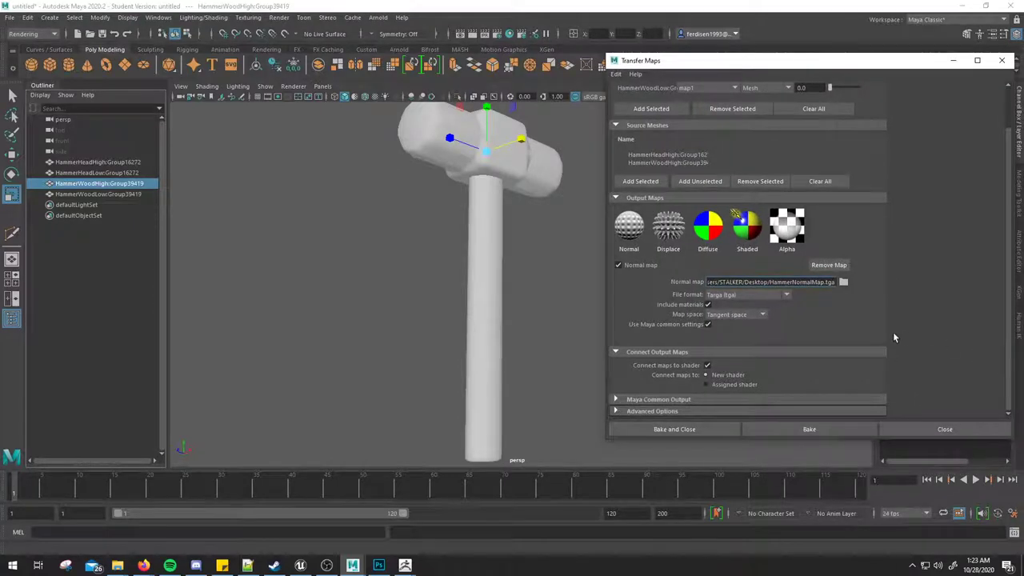
click(640, 399)
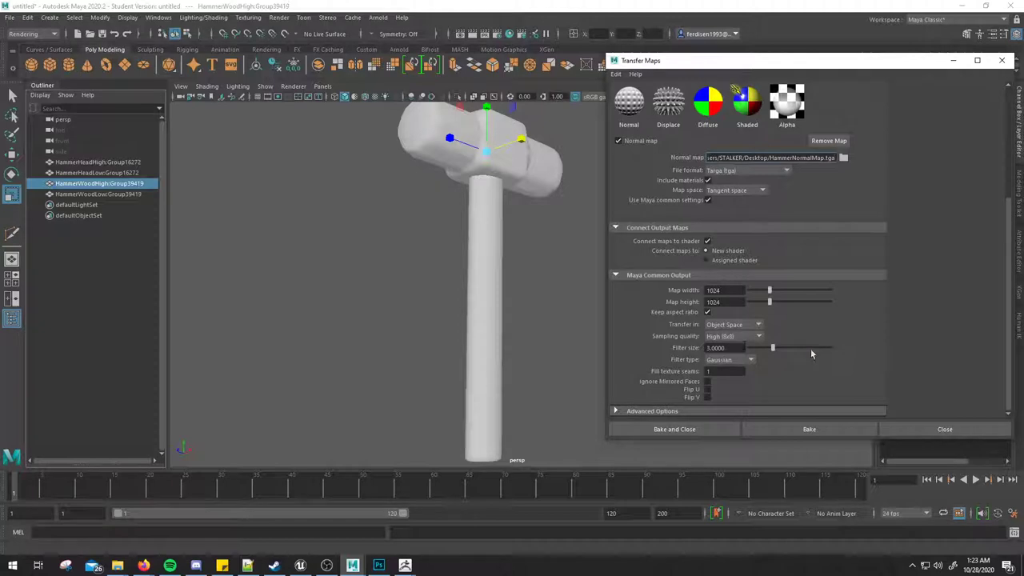
scroll(877, 310, up, 3)
scroll(865, 300, up, 1)
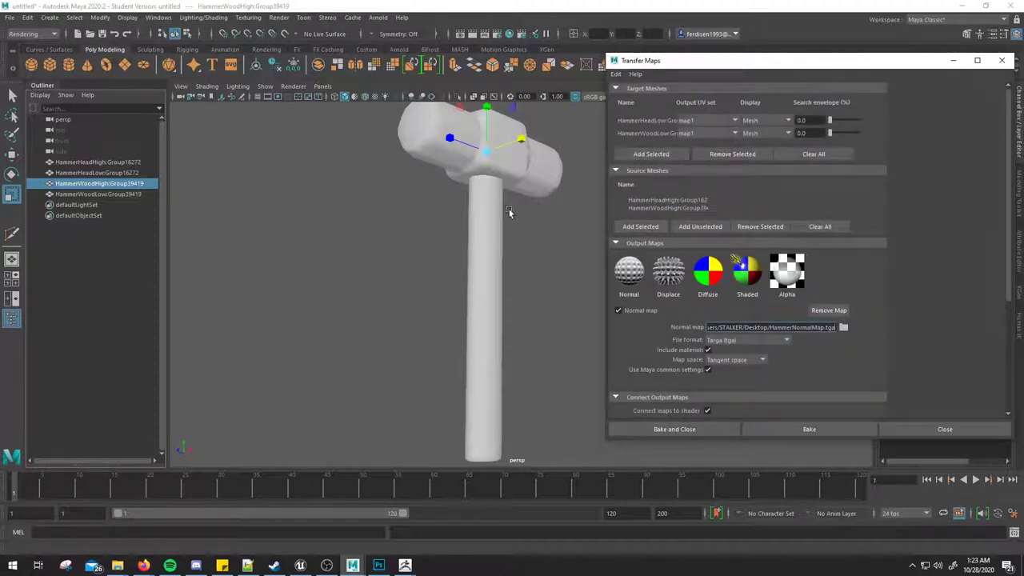
scroll(927, 197, down, 5)
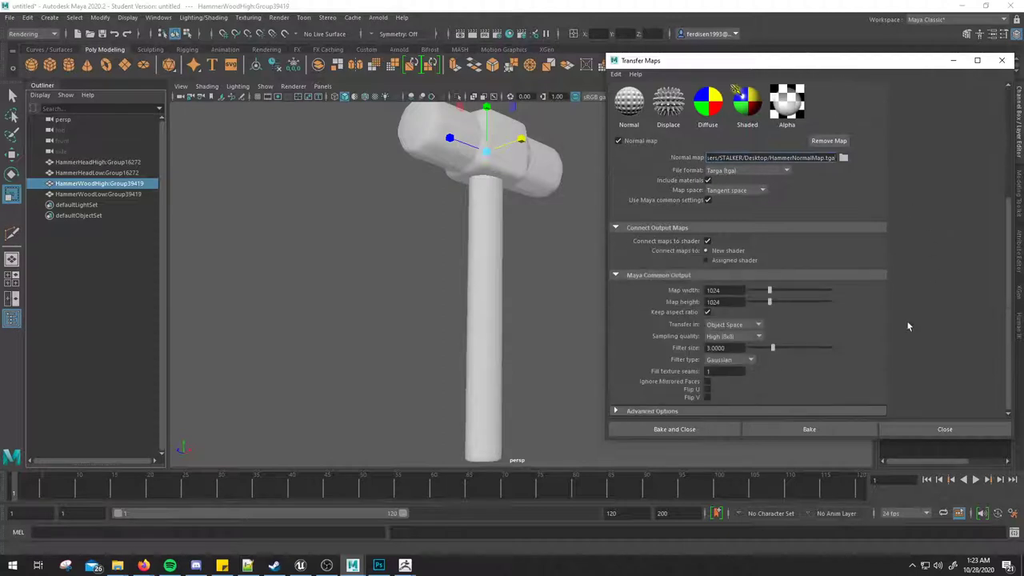
Step: Bake the normal map from HammerHeadHigh and HammerWoodHigh onto the low-poly head and handle
click(813, 431)
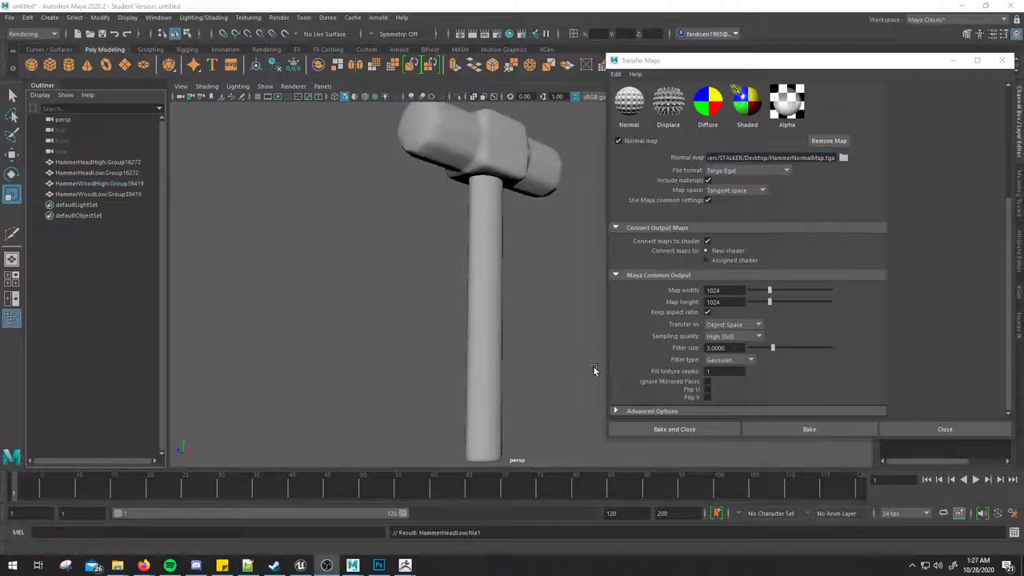
Step: Switch the viewport to textured shaded display with Wireframe on Shaded enabled
mouse_move(522, 232)
alt+mouse_down()
mouse_move(531, 223)
mouse_move(505, 231)
mouse_move(523, 242)
mouse_move(470, 294)
mouse_move(445, 263)
mouse_move(497, 325)
mouse_move(450, 315)
mouse_move(490, 298)
mouse_move(495, 280)
mouse_move(446, 263)
alt+mouse_up()
key(5)
key(6)
key(6)
click(445, 272)
click(304, 160)
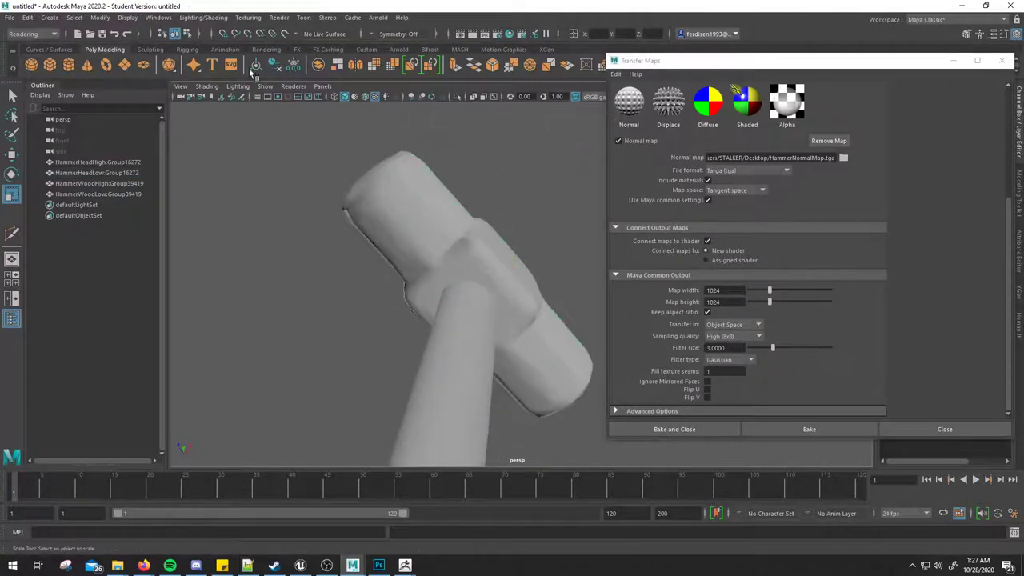
Step: Zoom in on the hammer head from a new angle and select the low-poly head
click(366, 97)
alt+drag(418, 167, 416, 228)
mouse_move(416, 228)
alt+right_down()
mouse_move(409, 238)
mouse_move(457, 237)
alt+right_up()
mouse_move(457, 237)
alt+mouse_down()
mouse_move(324, 212)
mouse_move(355, 221)
mouse_move(362, 201)
mouse_move(381, 200)
mouse_move(375, 238)
mouse_move(338, 244)
mouse_move(289, 229)
alt+mouse_up()
alt+right_drag(288, 229, 373, 243)
alt+drag(373, 243, 315, 230)
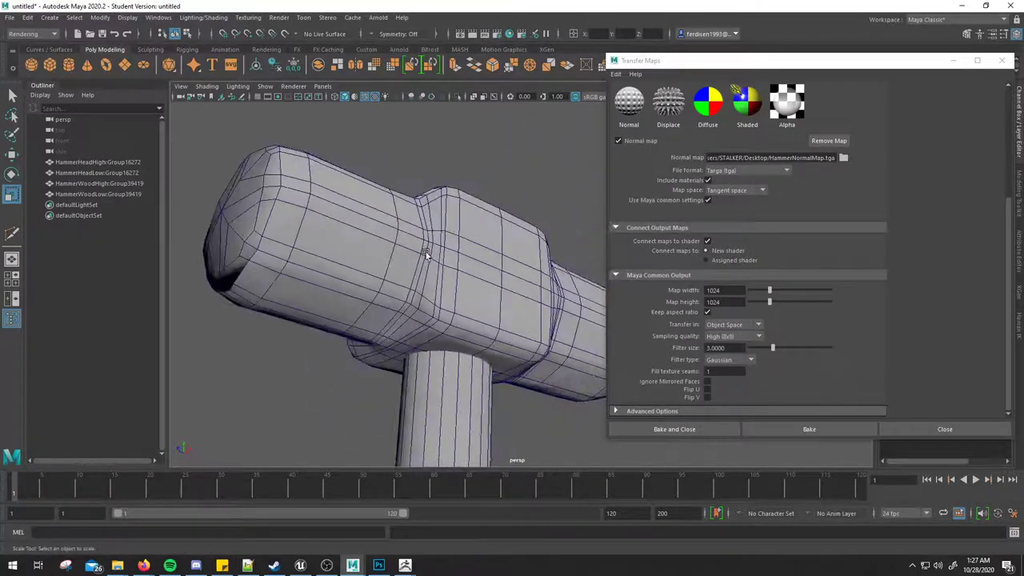
click(428, 253)
drag(715, 68, 536, 86)
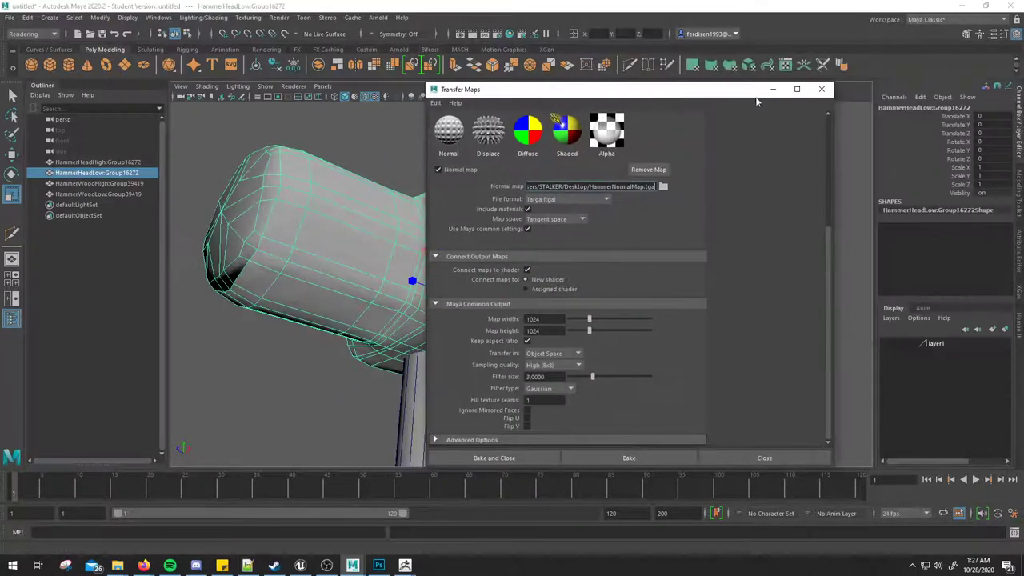
click(765, 457)
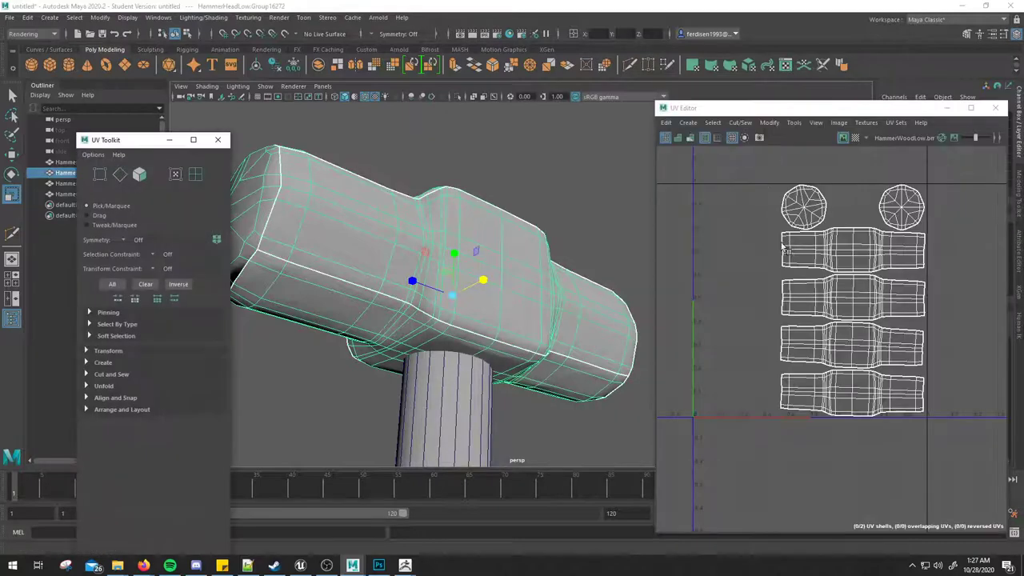
click(881, 160)
click(996, 108)
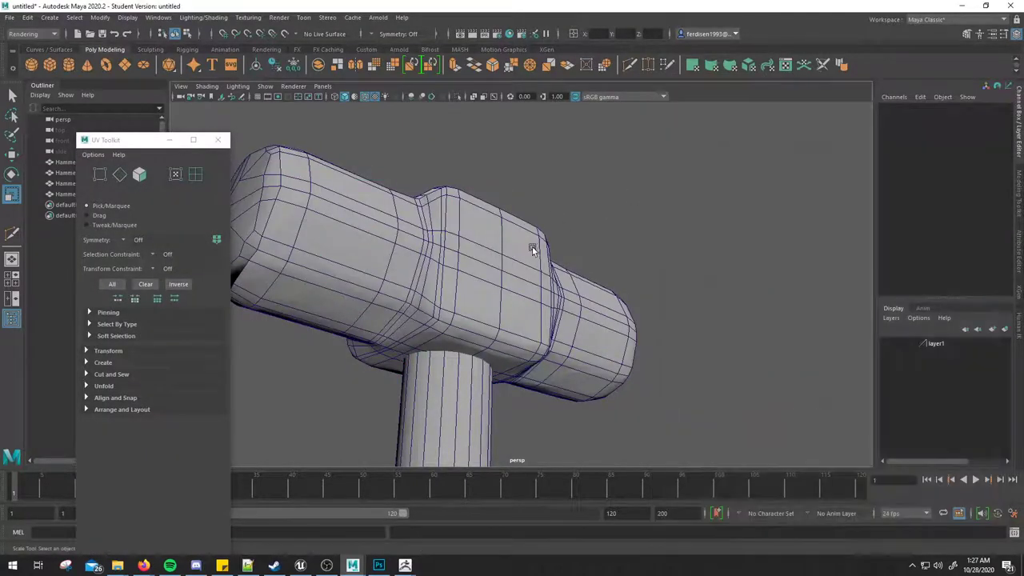
click(523, 243)
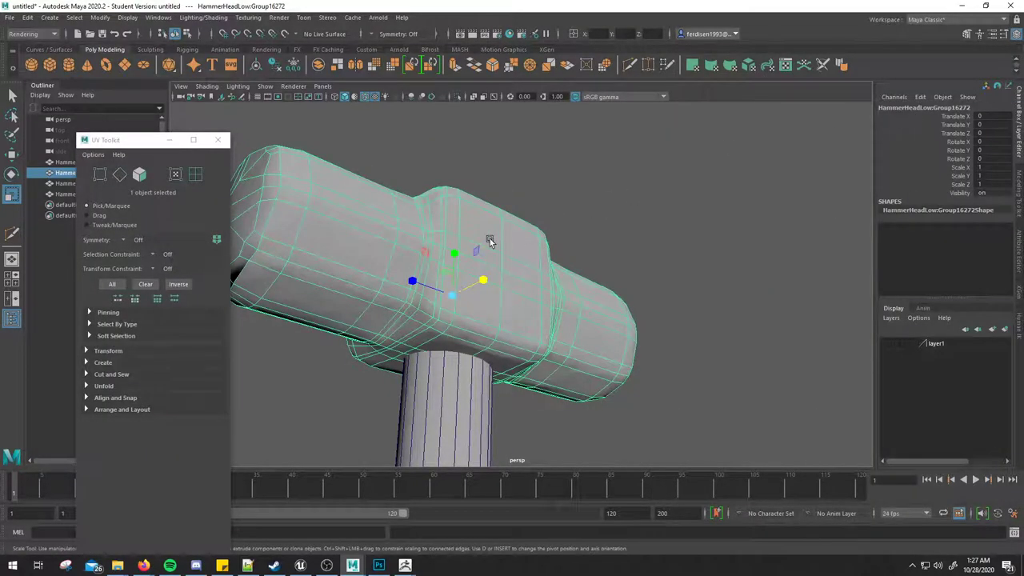
alt+drag(487, 238, 682, 172)
key(ctrl+a)
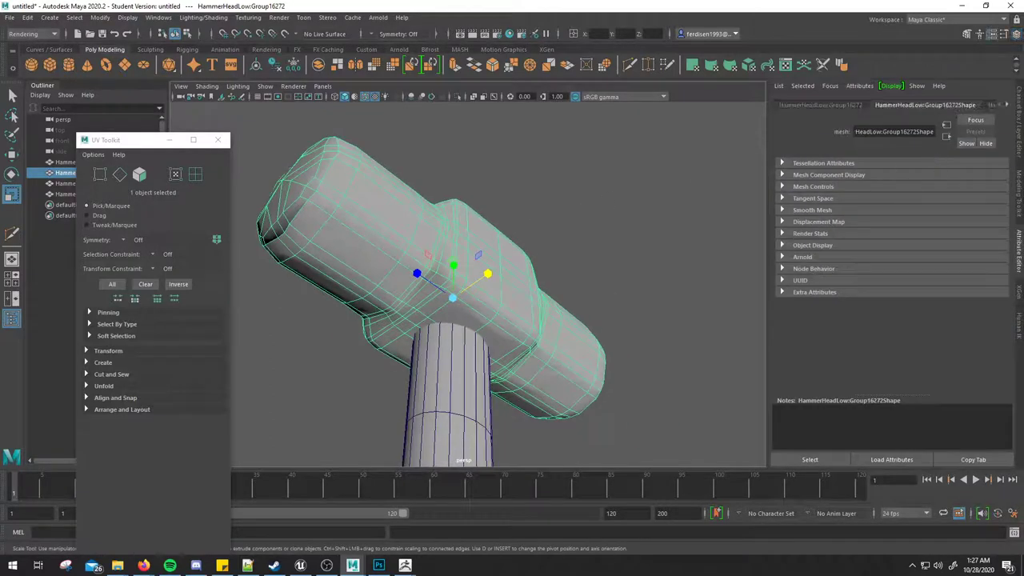
click(999, 105)
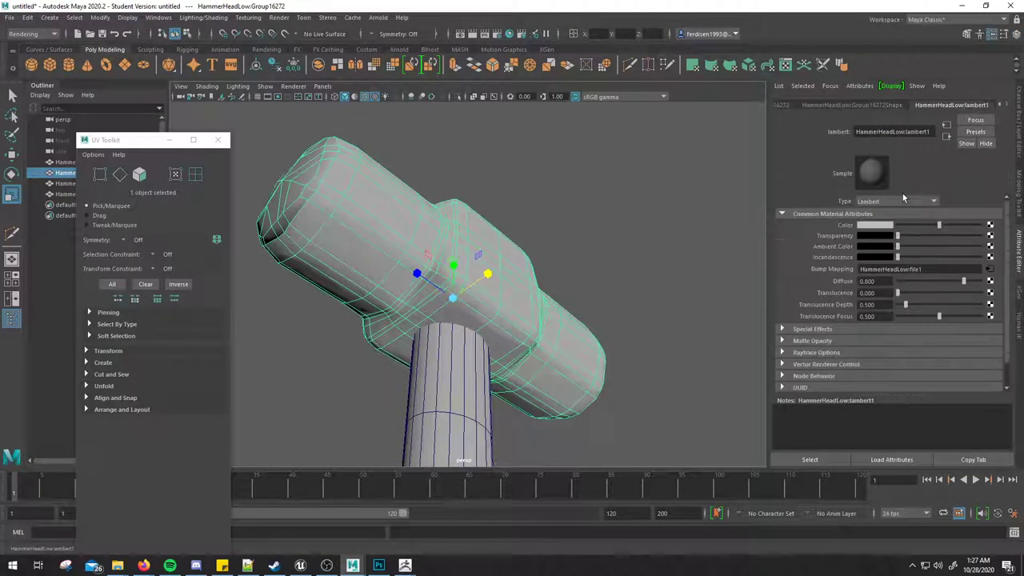
right_click(871, 270)
click(878, 275)
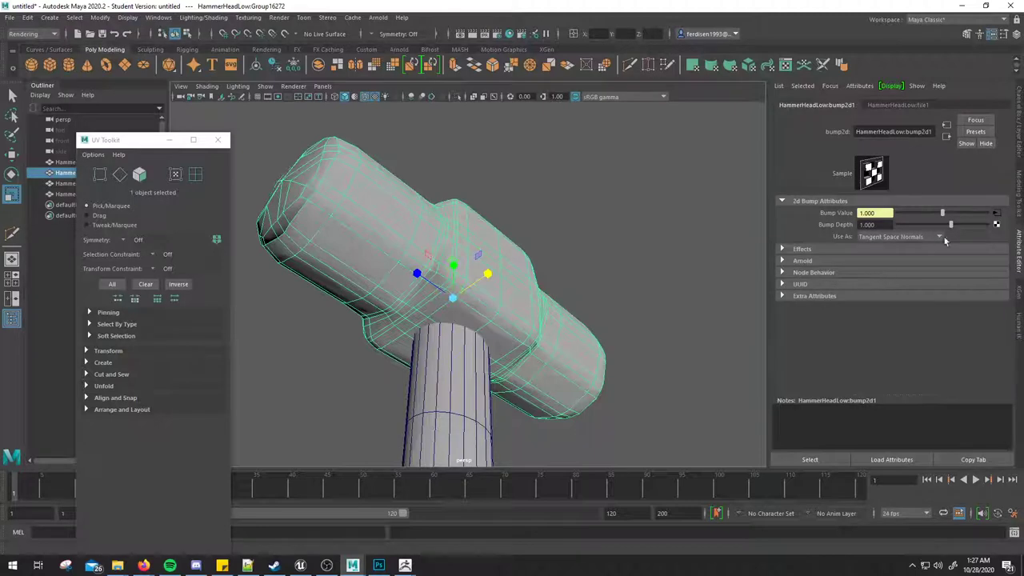
click(997, 216)
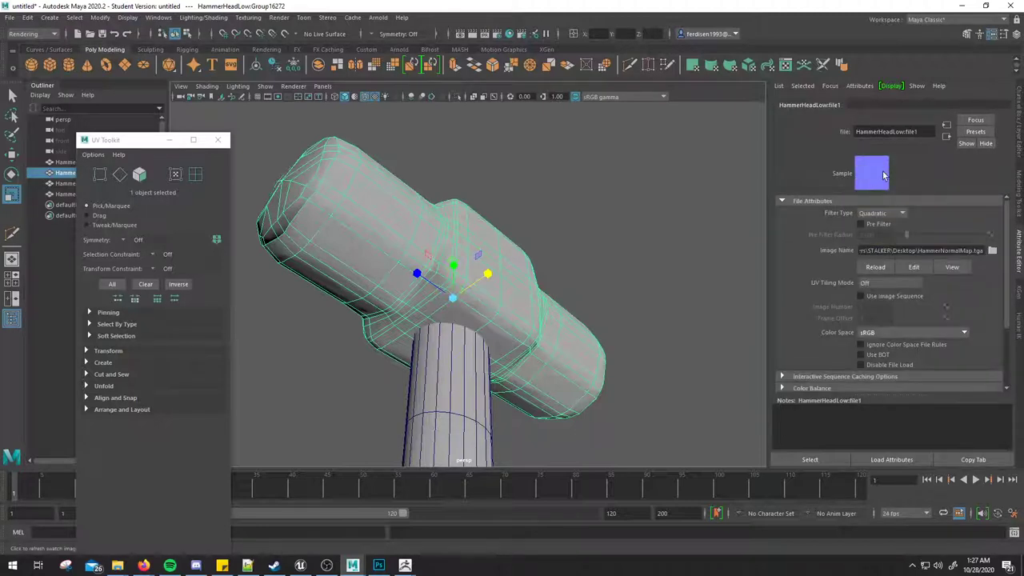
click(541, 188)
alt+drag(541, 187, 590, 304)
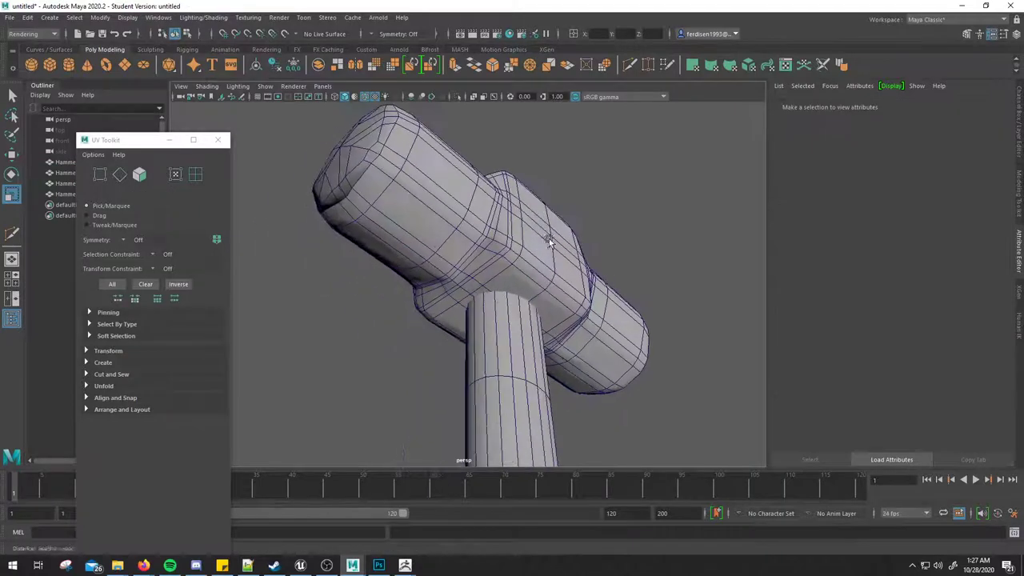
scroll(589, 304, down, 3)
scroll(573, 233, down, 2)
alt+drag(574, 233, 558, 286)
alt+middle_drag(558, 286, 558, 241)
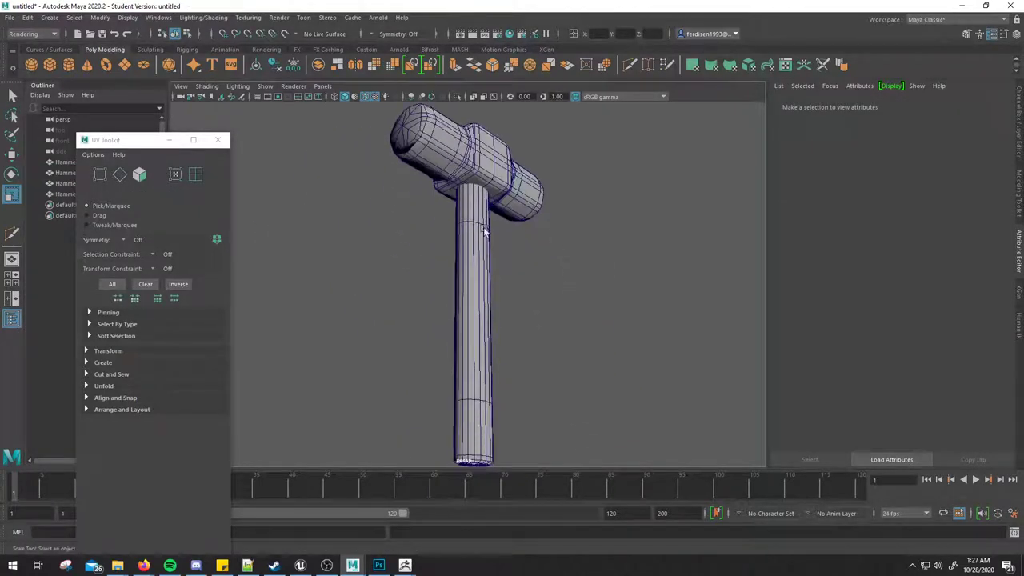
Step: Select both low-poly meshes and inspect their UV layout in the UV Editor
click(218, 140)
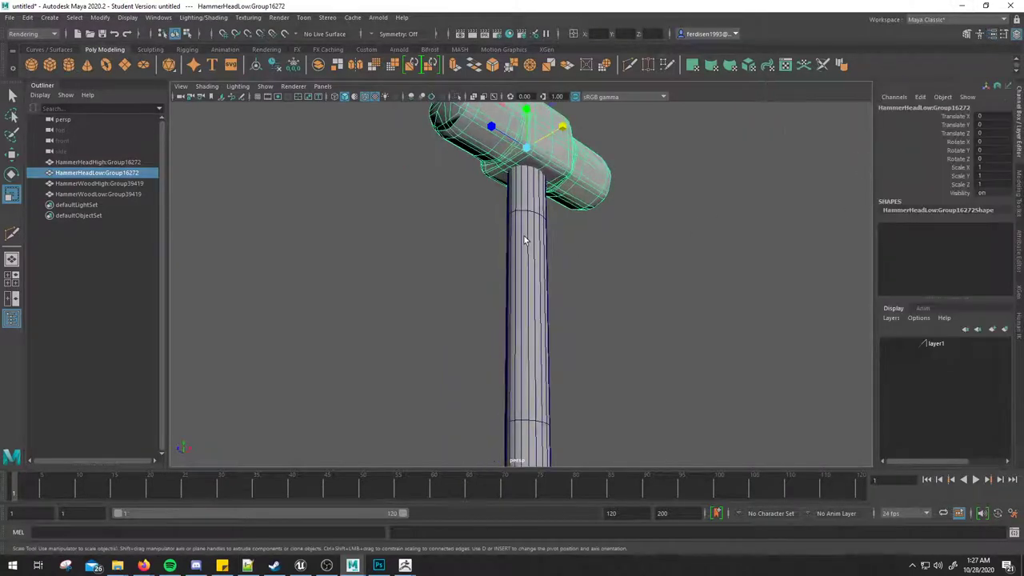
click(524, 237)
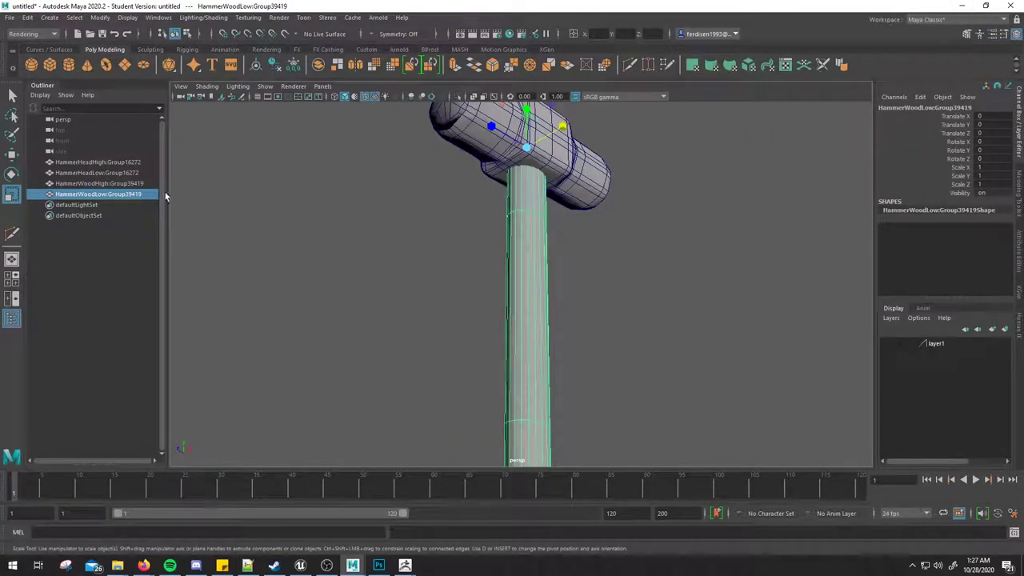
alt+drag(576, 186, 582, 206)
shift+click(582, 207)
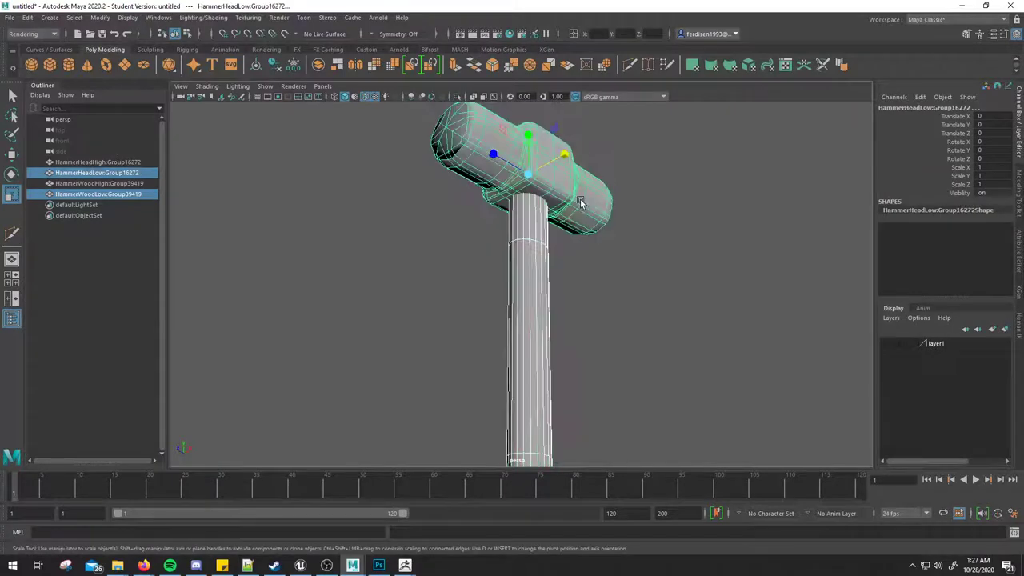
click(785, 64)
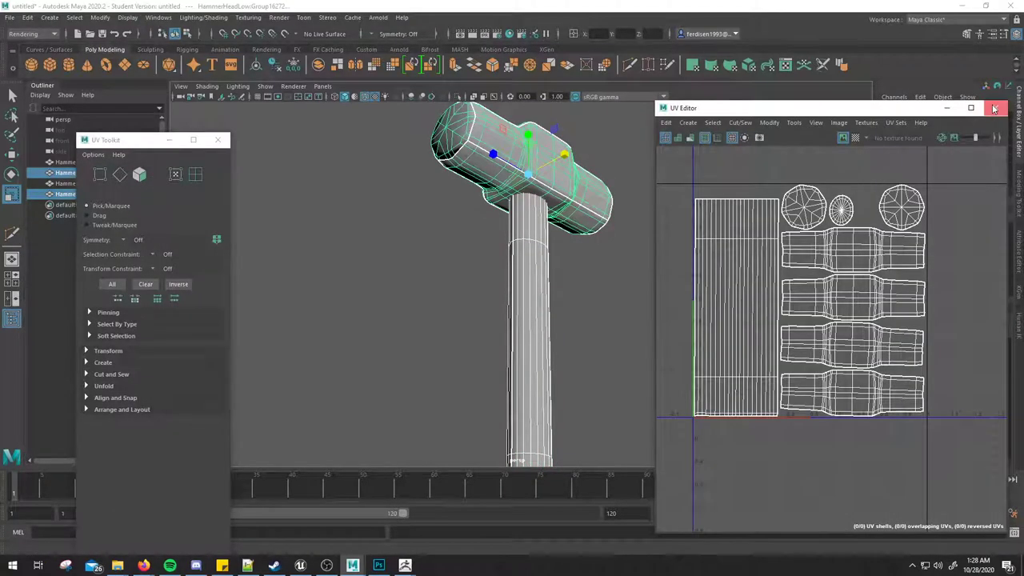
click(995, 107)
click(218, 140)
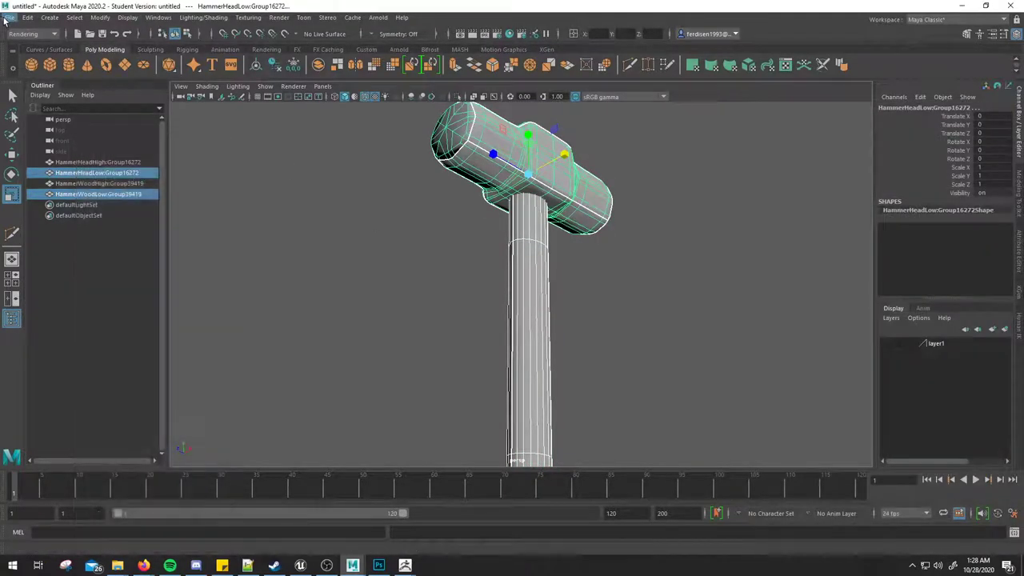
Step: Save the scene to the Desktop as ThorHammerSource.mb, accepting the student version warning
click(9, 17)
click(49, 72)
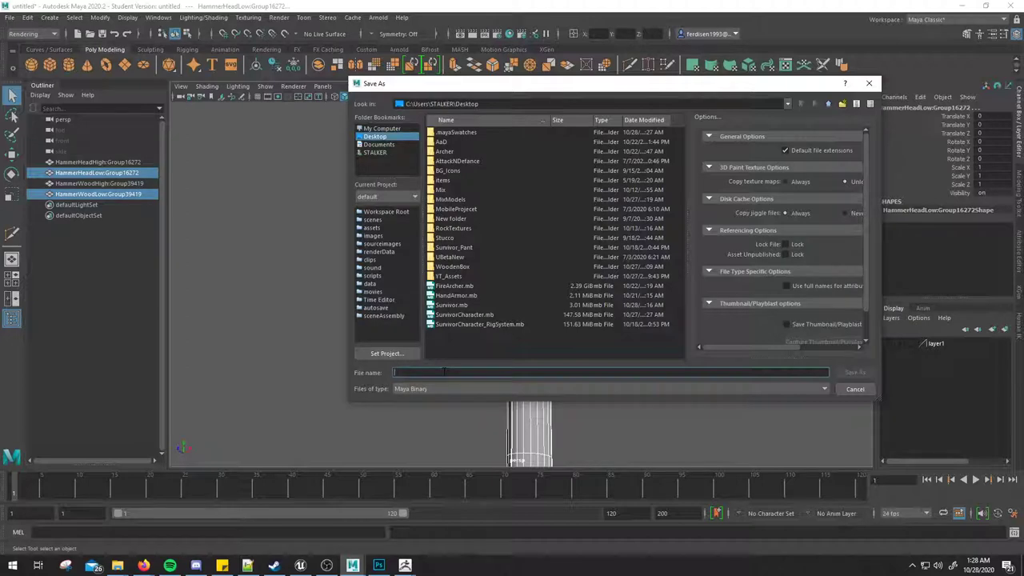
text(T)
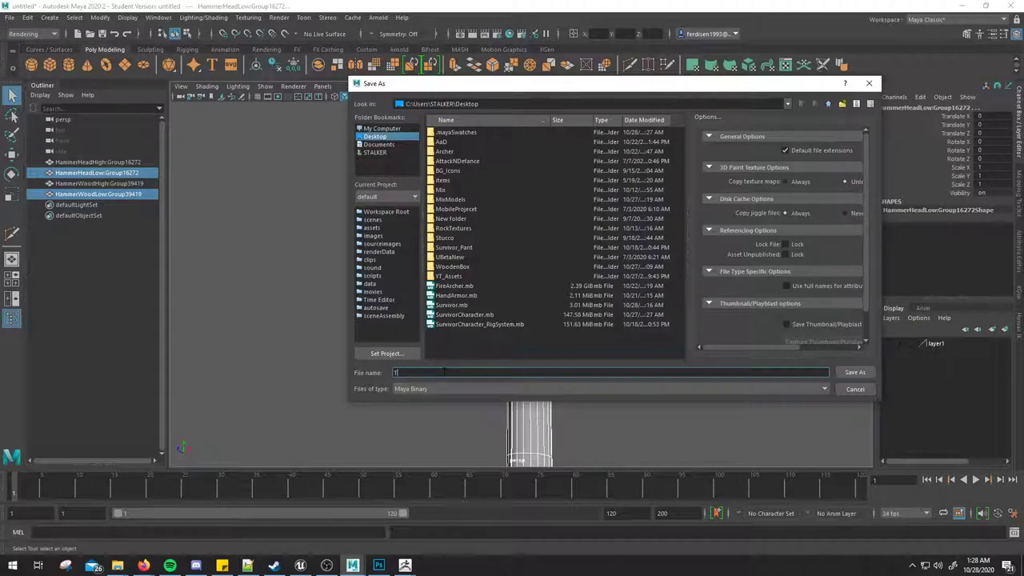
text(horHammerSource)
key(Return)
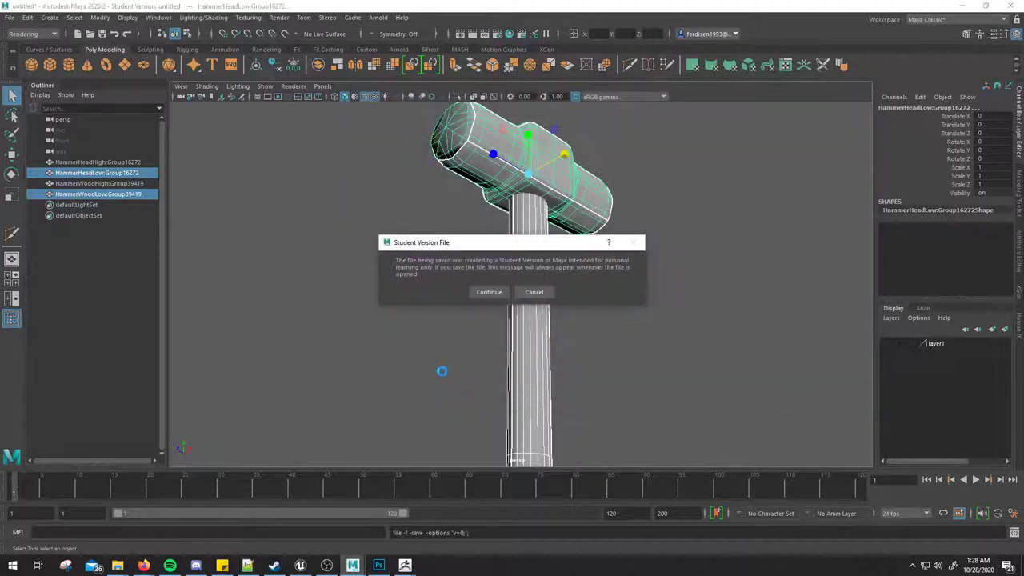
click(488, 292)
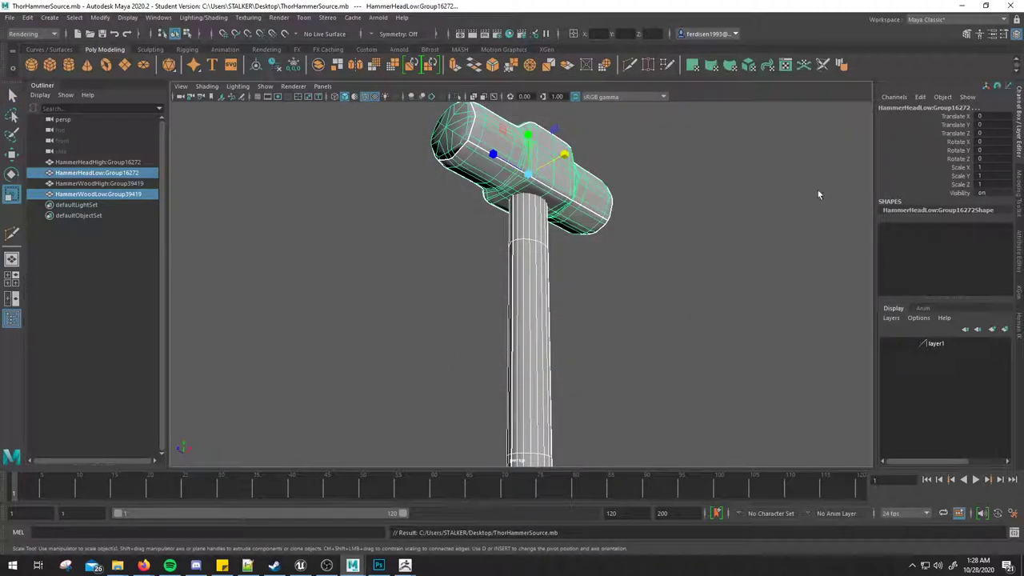
click(120, 162)
Step: Delete the high-poly meshes, combine the low-poly head and handle, and delete history
ctrl+click(122, 184)
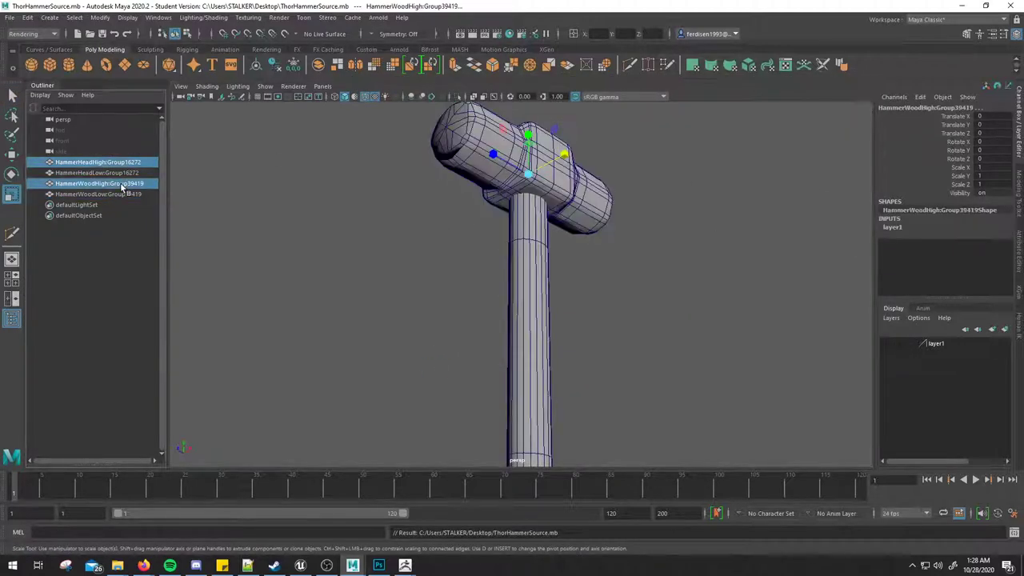
key(Delete)
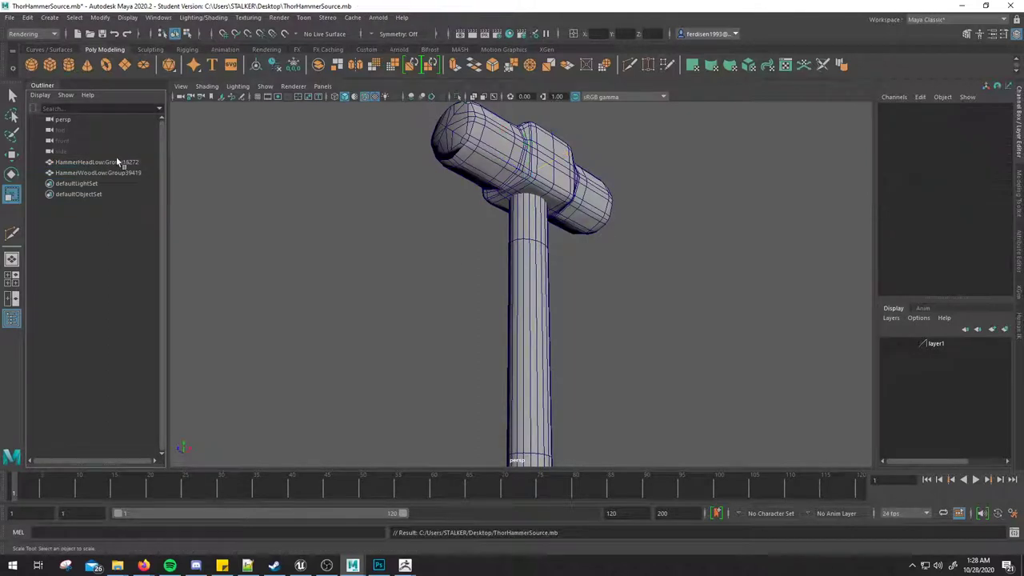
click(109, 161)
ctrl+click(111, 173)
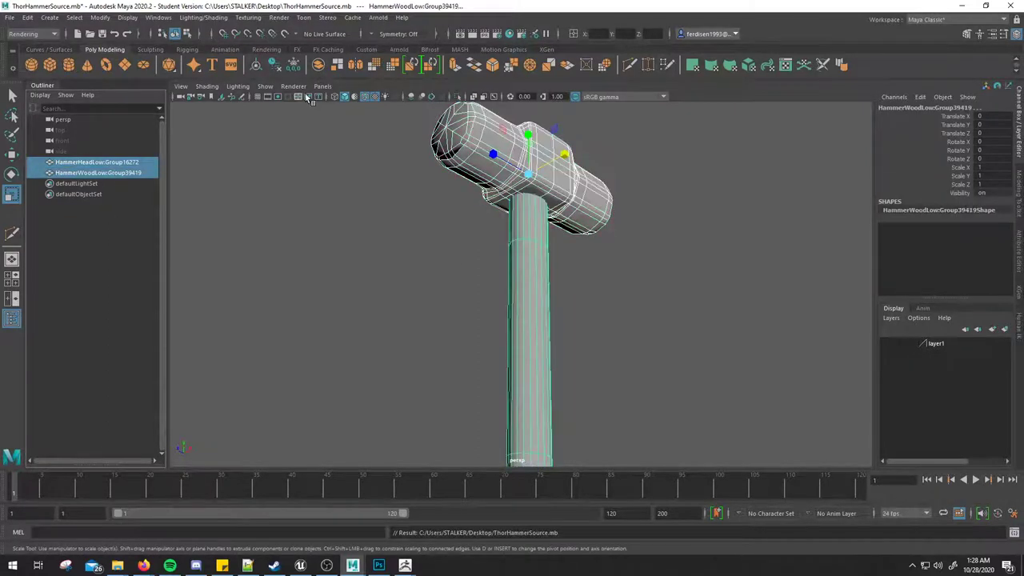
click(337, 65)
click(921, 97)
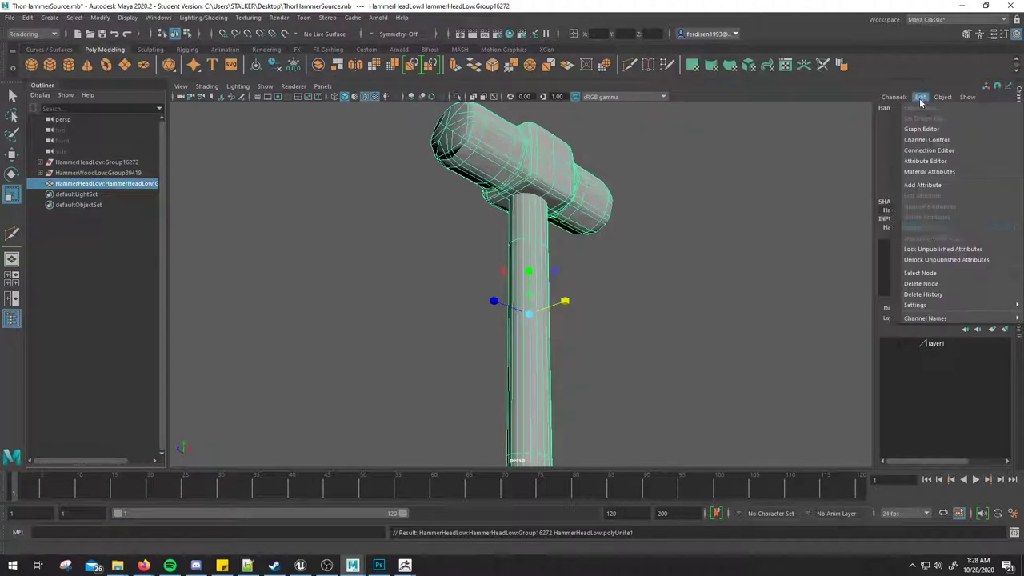
click(931, 294)
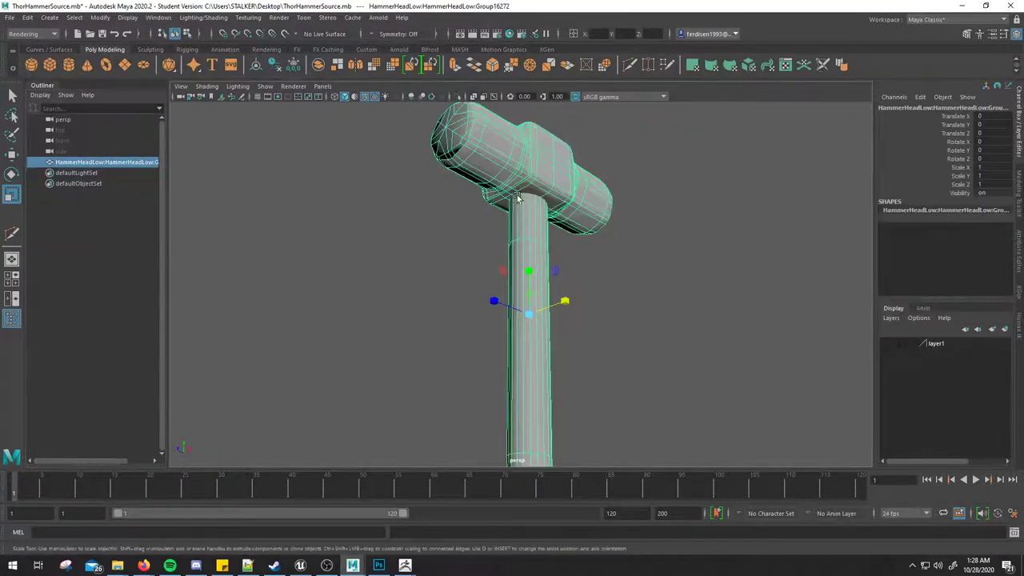
Step: Rename the combined mesh to Hammer
double_click(931, 108)
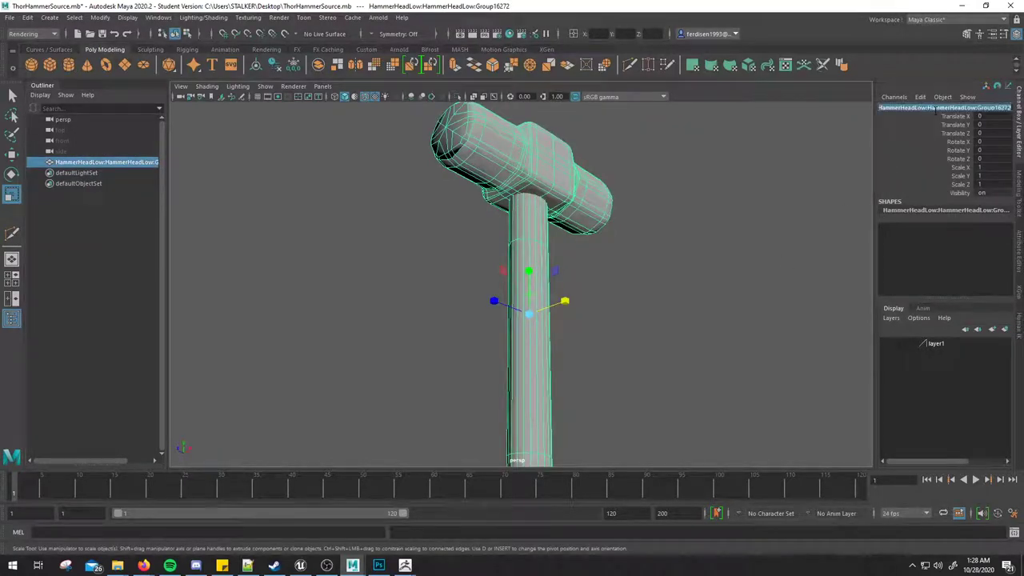
text(Hammer)
key(Return)
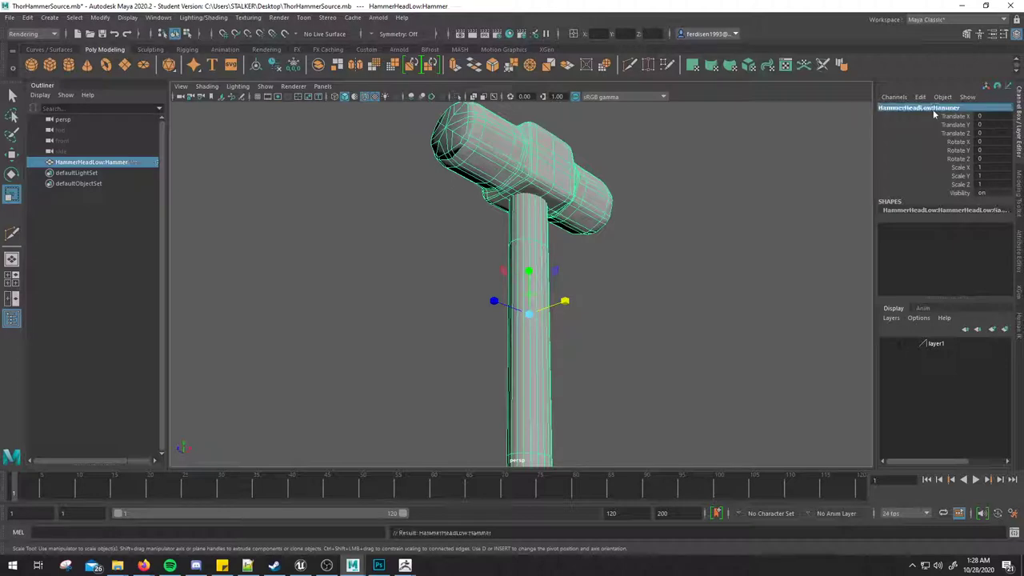
click(638, 260)
mouse_move(637, 260)
alt+mouse_down()
mouse_move(608, 268)
mouse_move(582, 236)
alt+mouse_up()
click(583, 235)
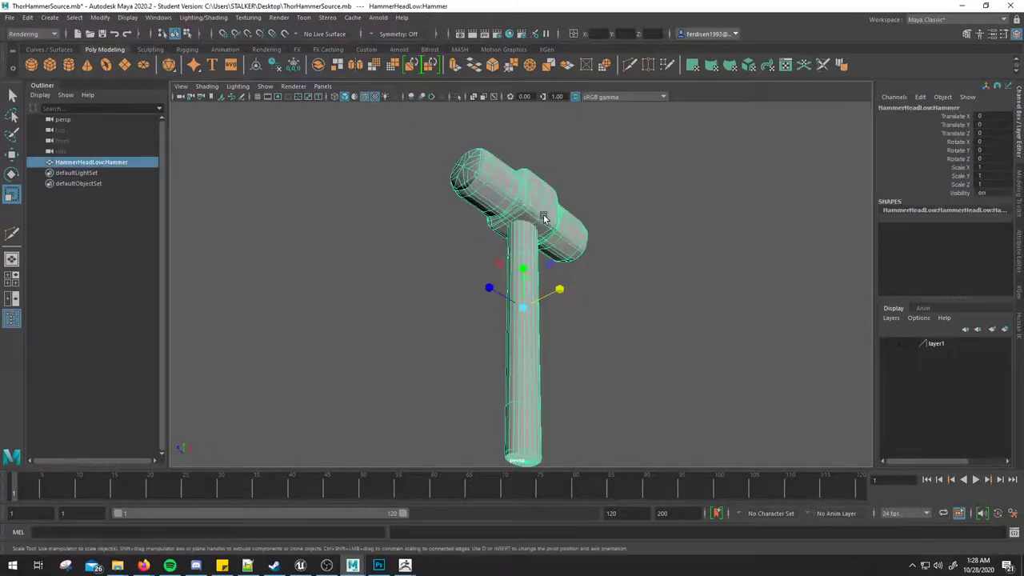
Step: Delete the display layer layer1
double_click(923, 344)
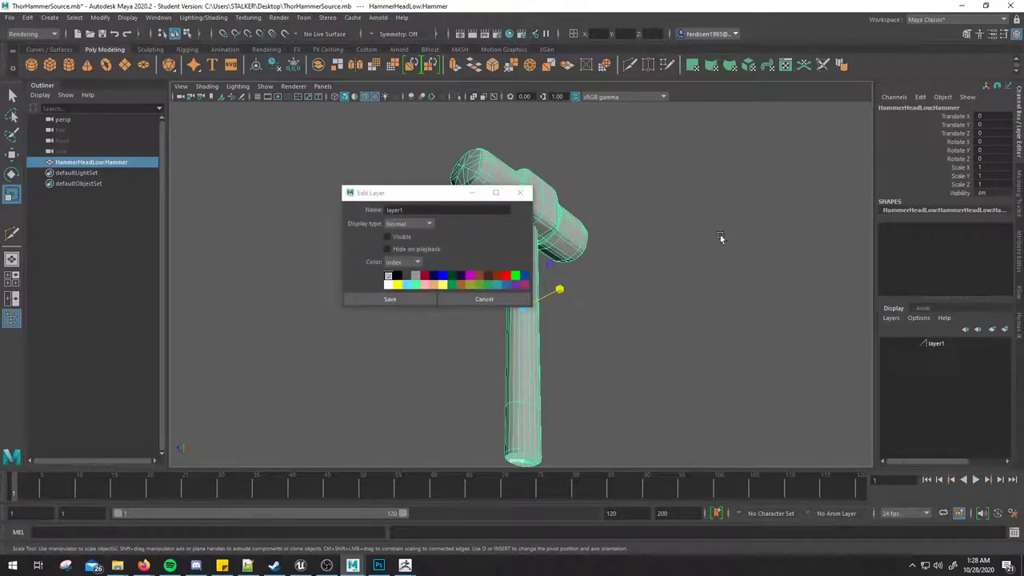
click(521, 194)
right_click(952, 349)
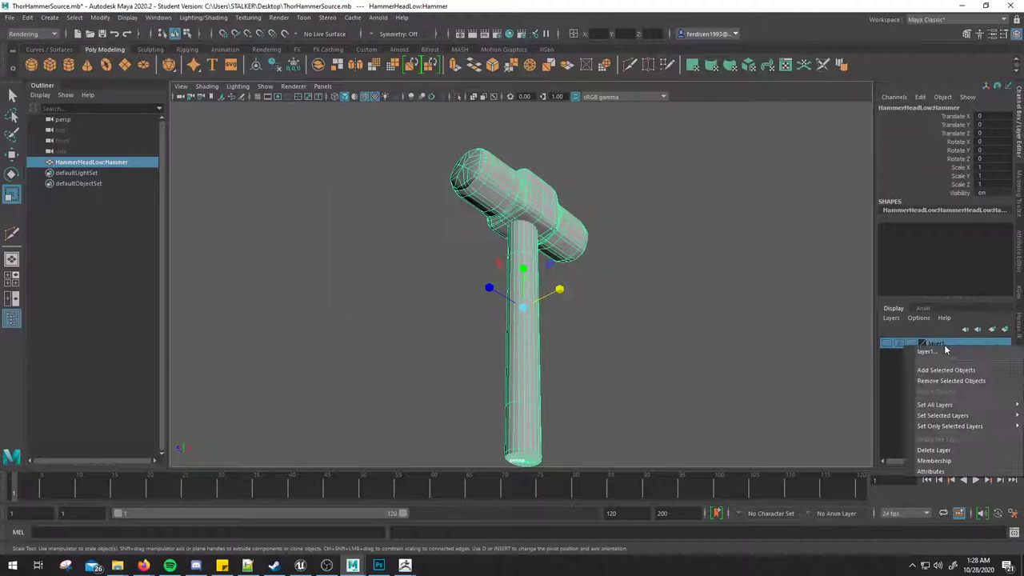
click(921, 450)
Step: Rename the combined mesh to HammerHeadLow1
double_click(938, 107)
text(qf)
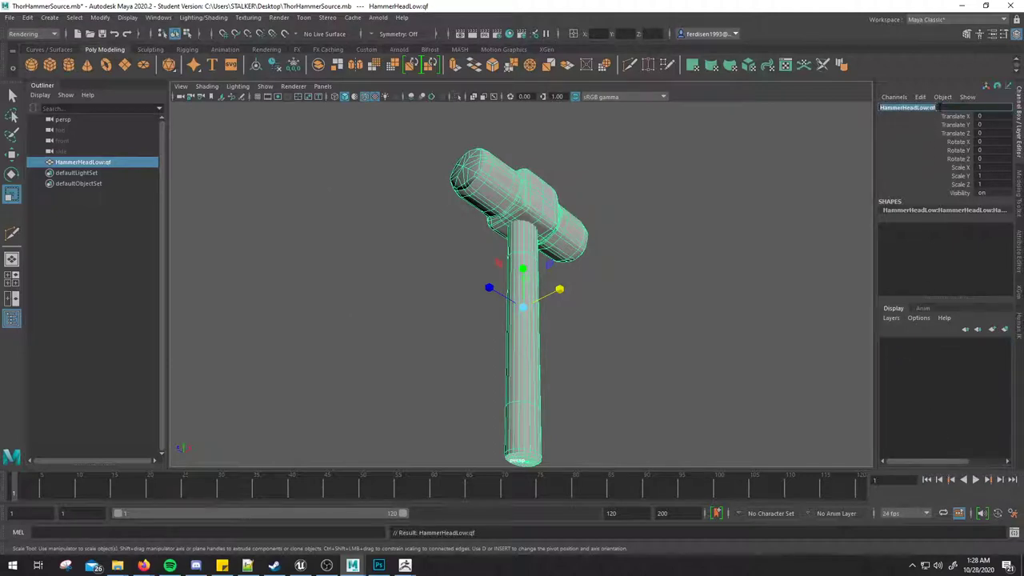
click(938, 108)
text(HammerHeadLow1)
key(Return)
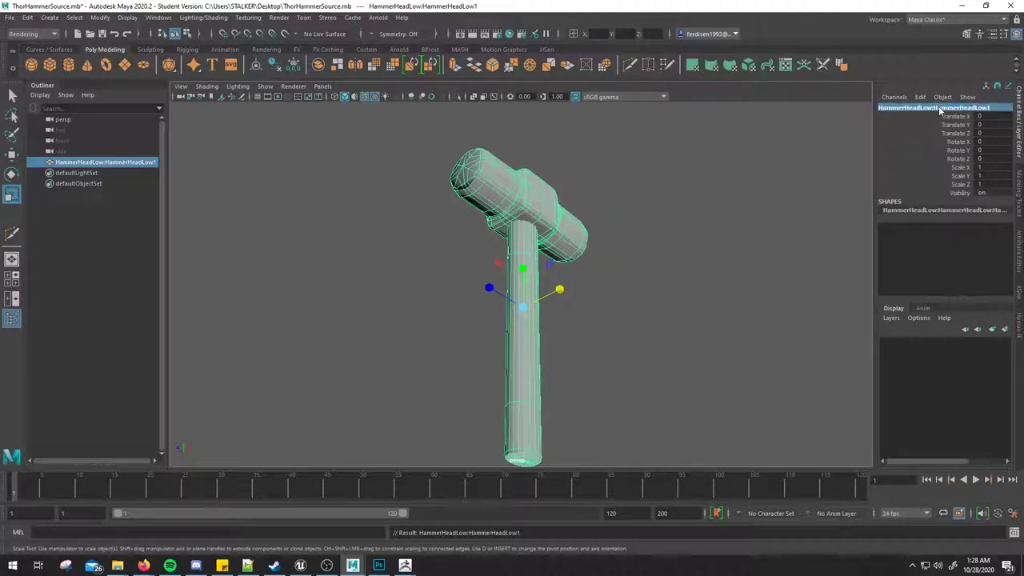
click(601, 219)
click(515, 206)
mouse_move(515, 207)
alt+mouse_down()
mouse_move(565, 222)
mouse_move(693, 169)
mouse_move(560, 192)
alt+mouse_up()
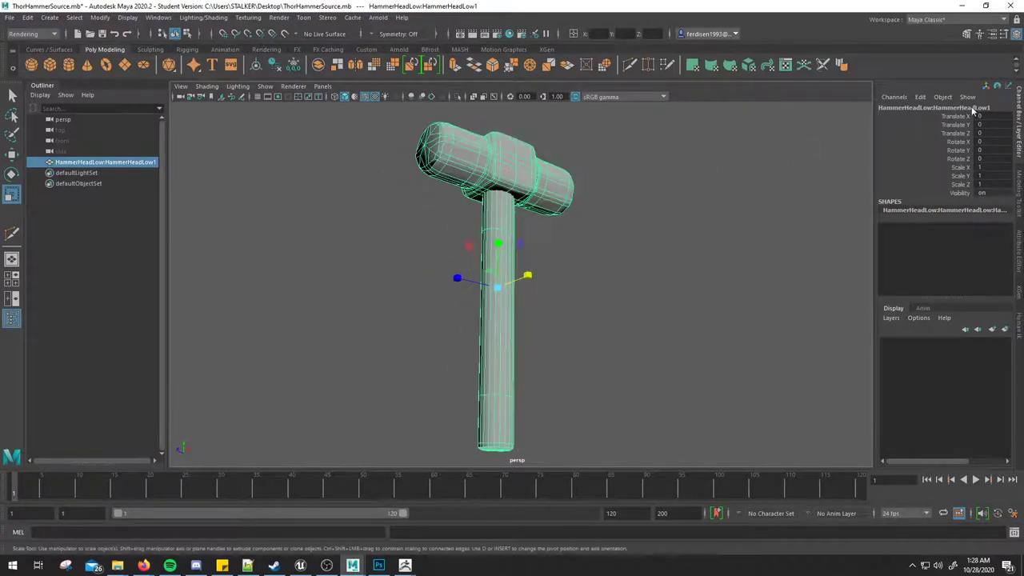
Step: Export the selected hammer to the Desktop as Hammer.fbx, then minimize Maya
click(8, 17)
click(48, 156)
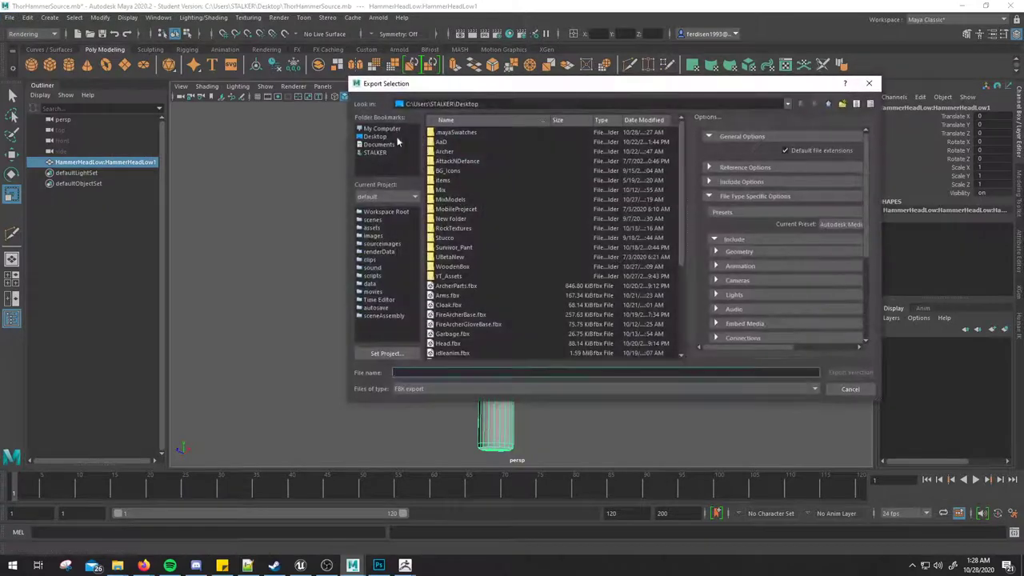
text(Ha)
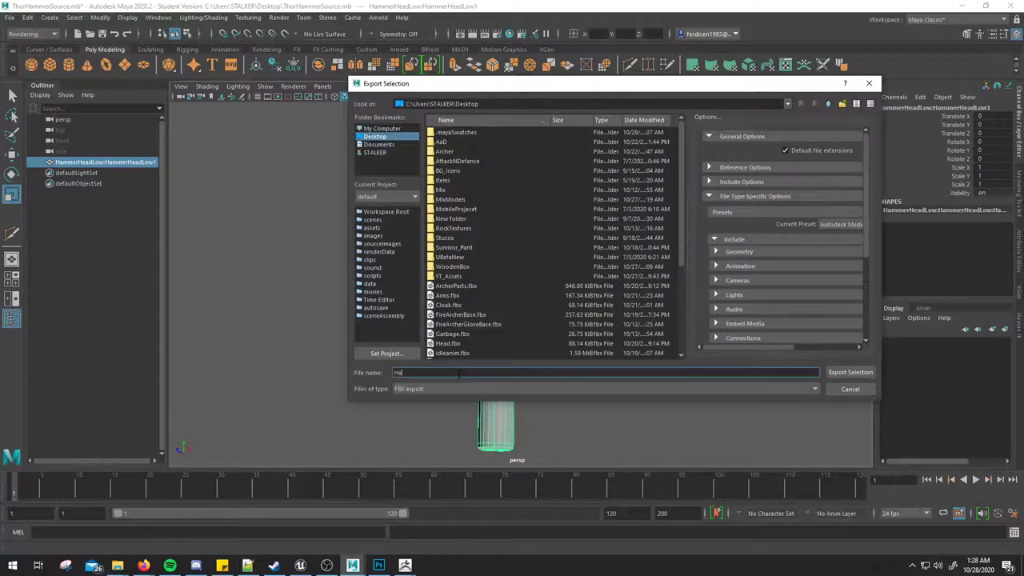
text(mmer)
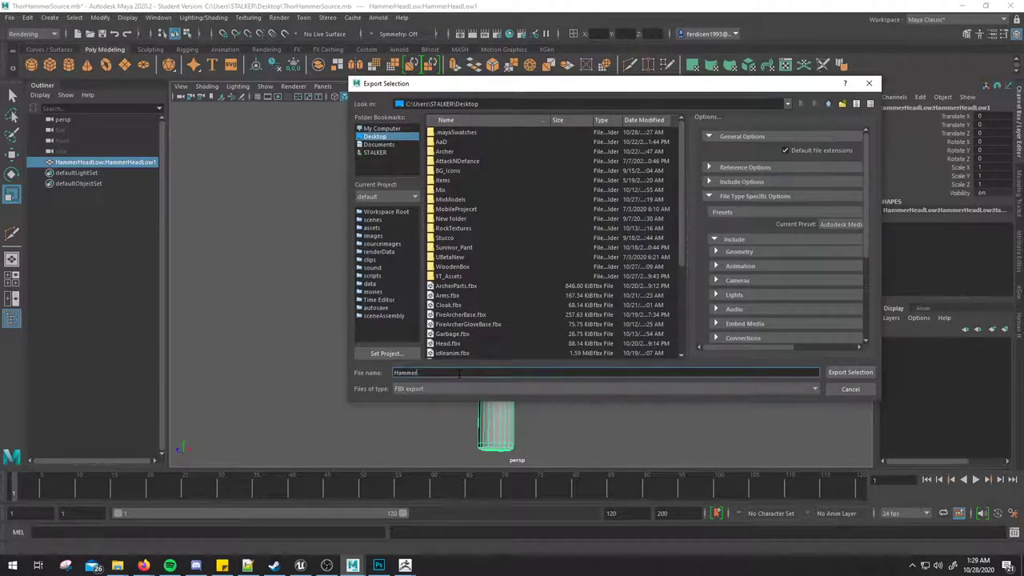
key(Return)
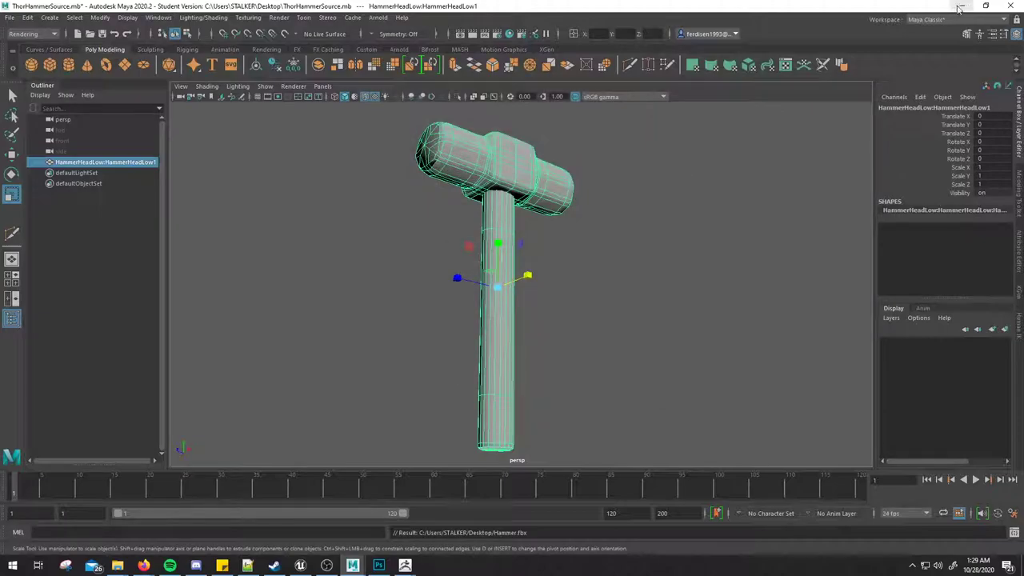
click(960, 8)
key(super+d)
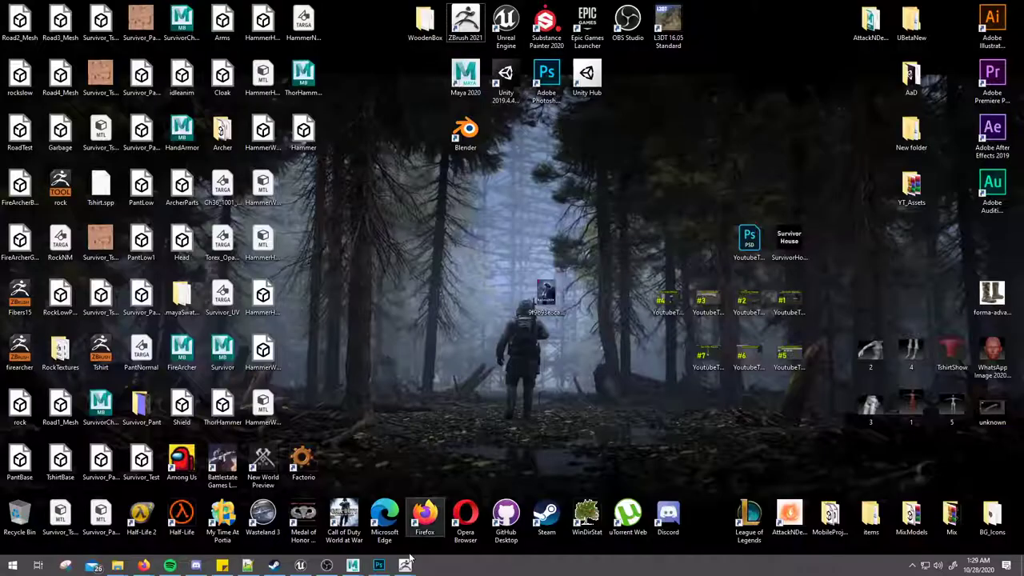
Step: Bring back the main ZBrush window, check LightBox quick-saves, and stand the handle upright
click(405, 565)
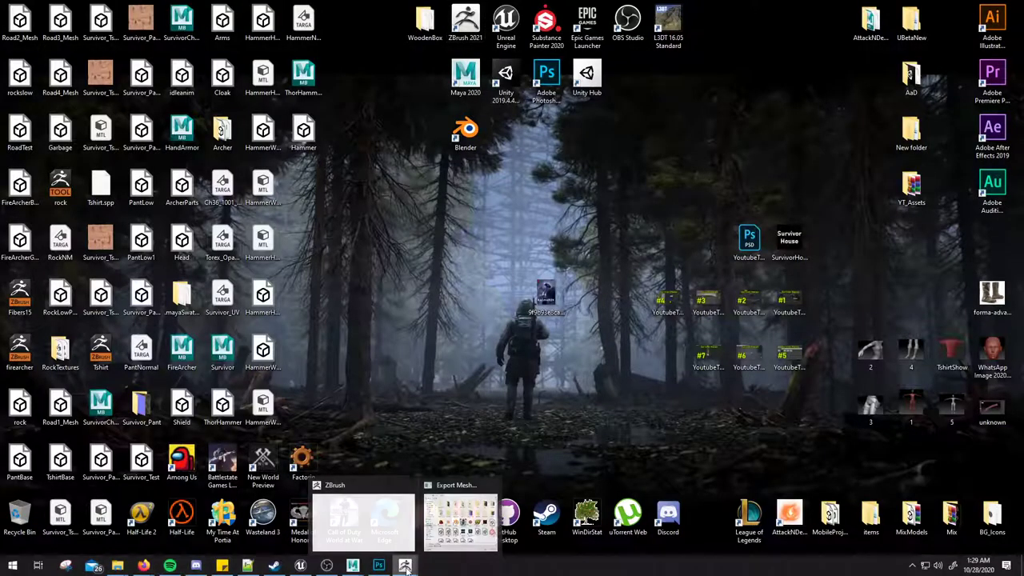
click(344, 519)
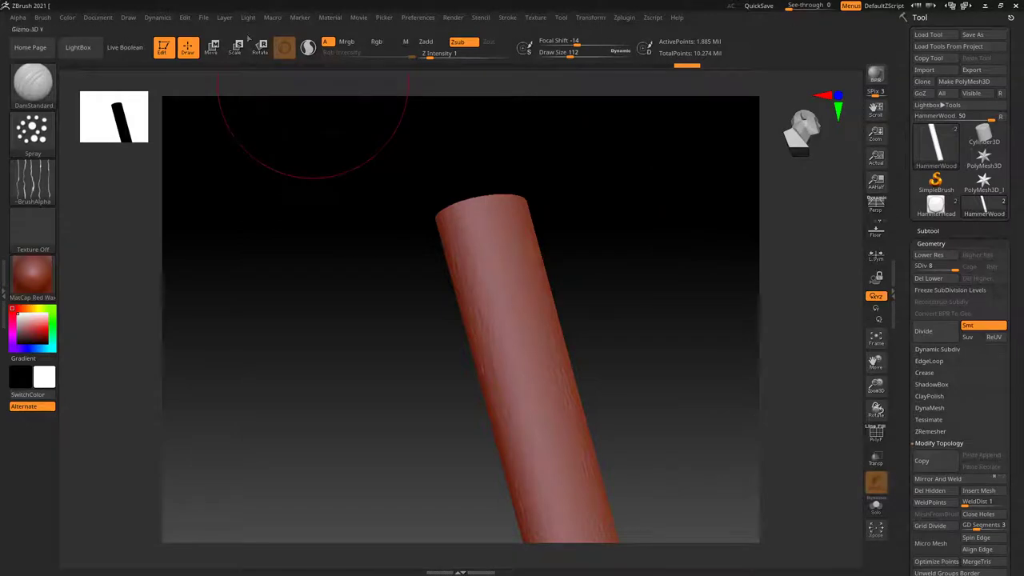
click(79, 48)
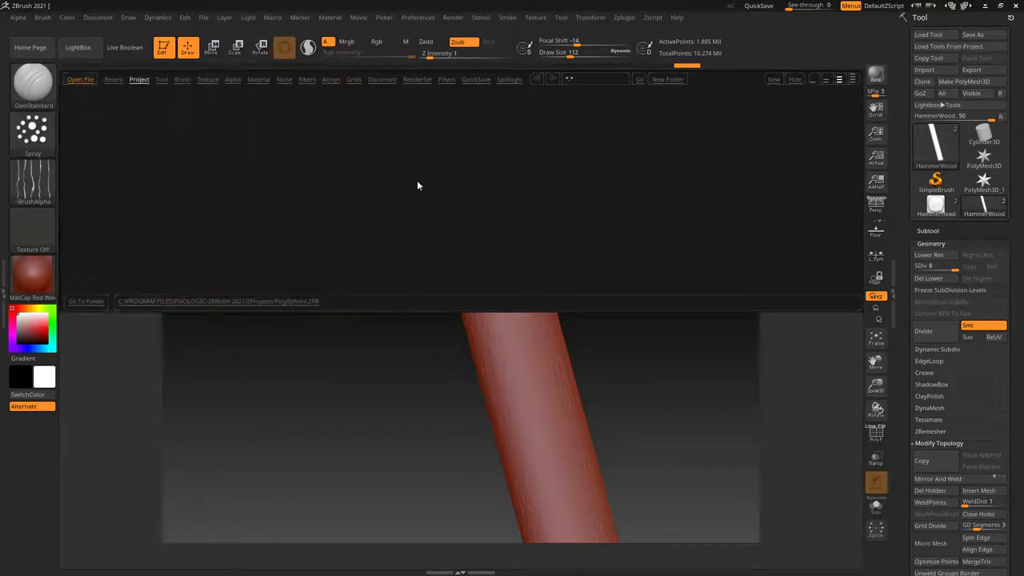
click(476, 79)
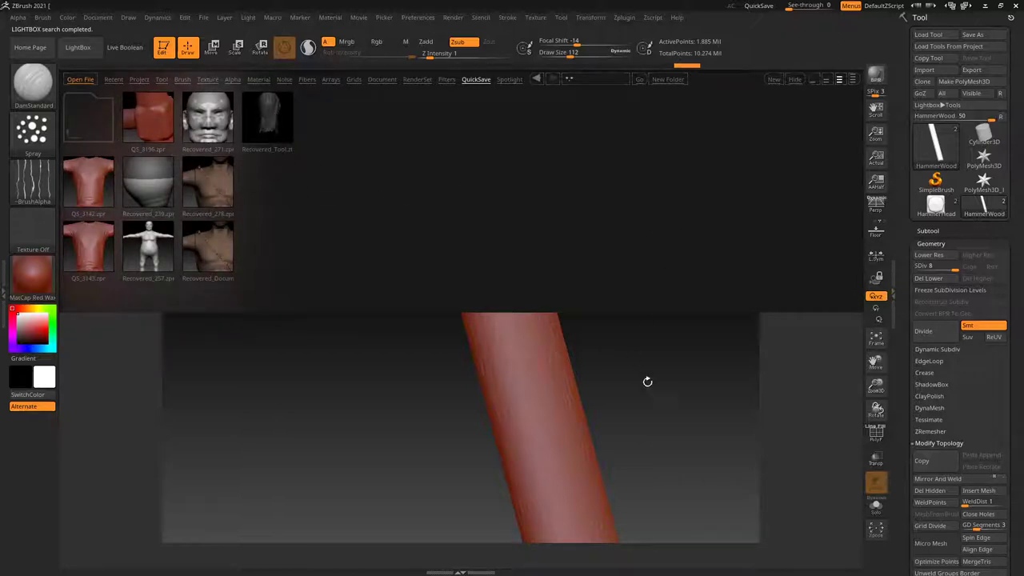
drag(647, 382, 702, 368)
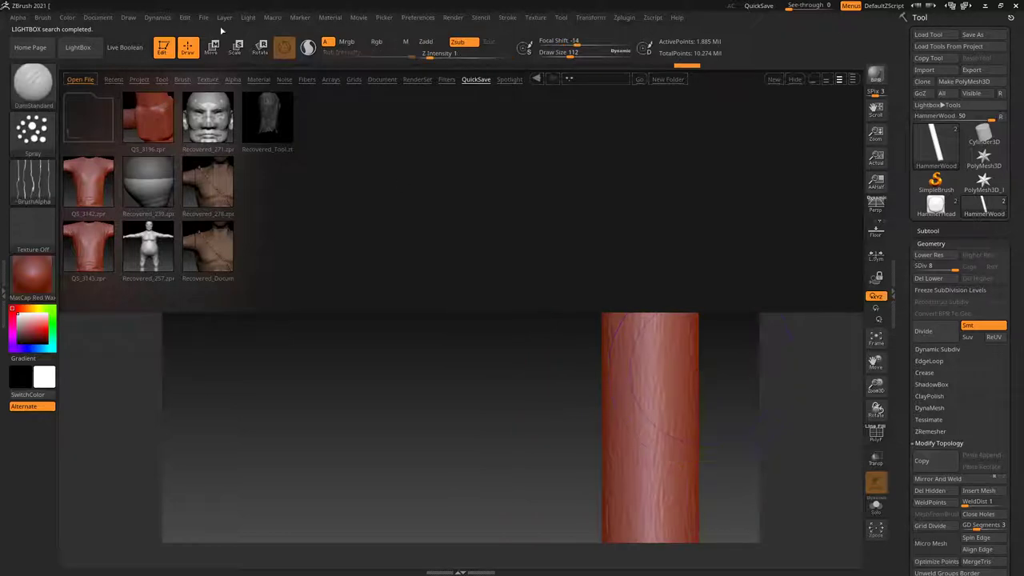
Step: Save the tool to the Desktop with a name ending in 'Wood', then quit ZBrush without saving
click(97, 17)
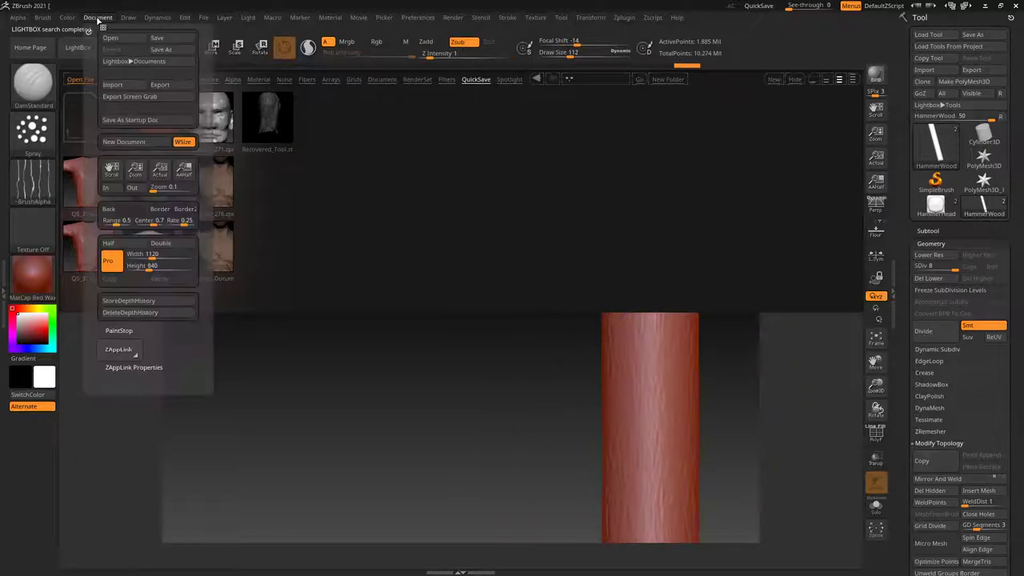
click(165, 42)
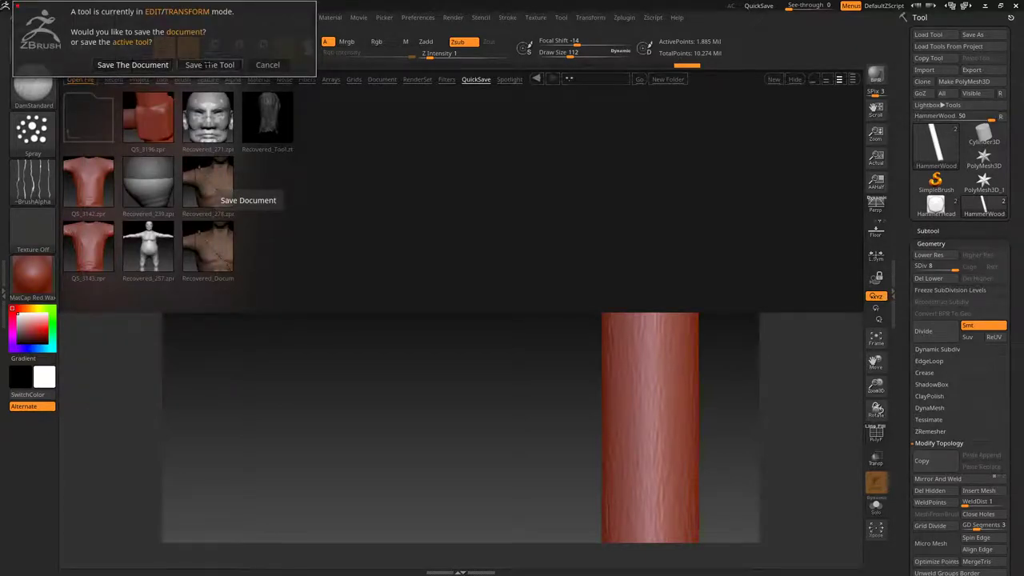
click(208, 64)
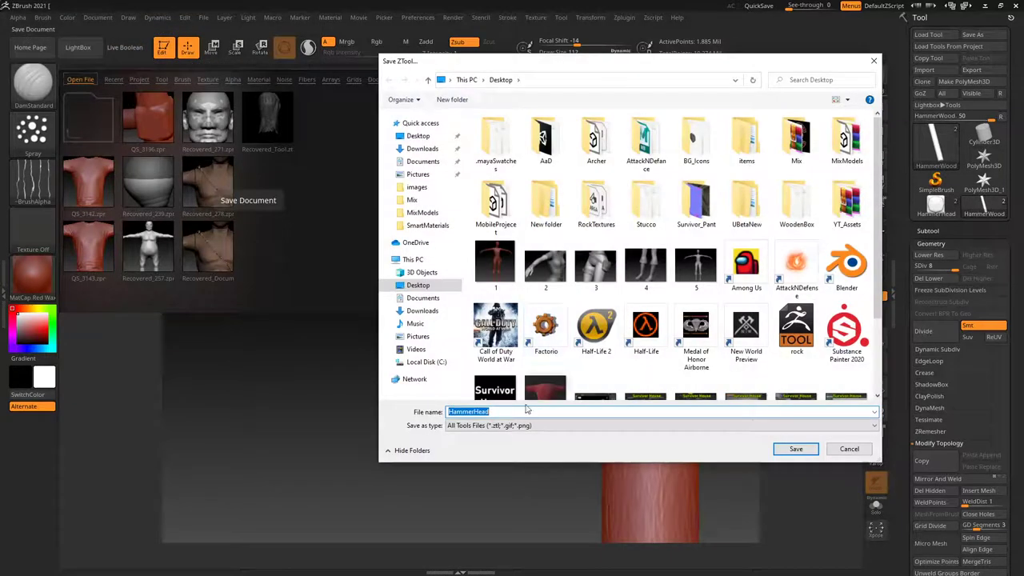
click(417, 135)
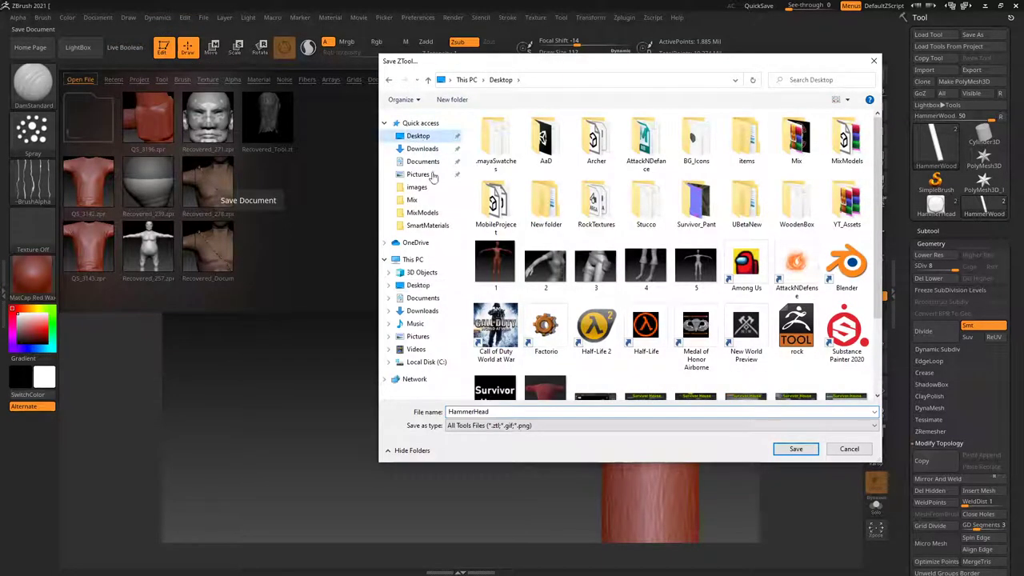
click(539, 411)
key(BackSpace)
key(BackSpace)
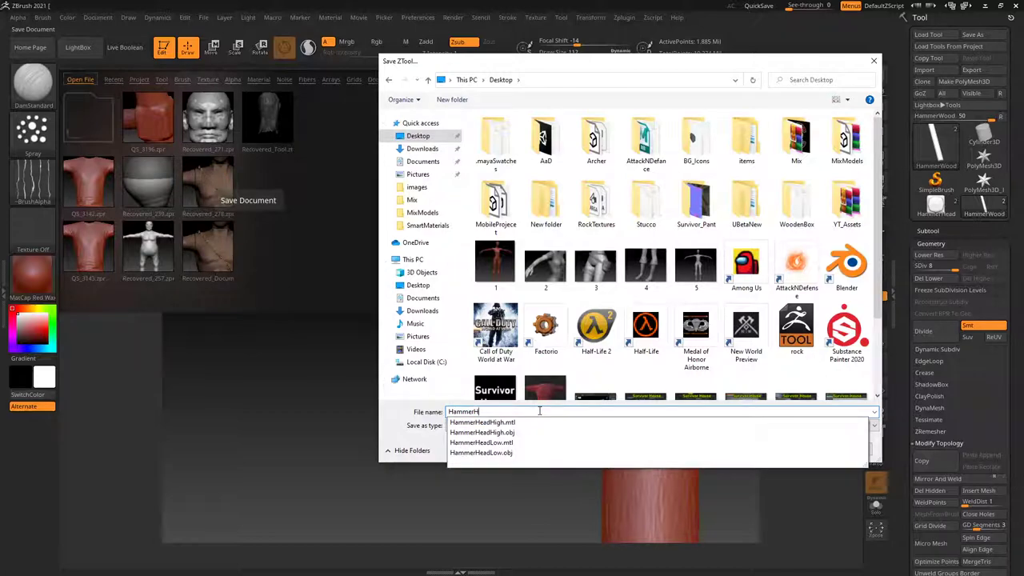
key(BackSpace)
text(Wood)
key(Return)
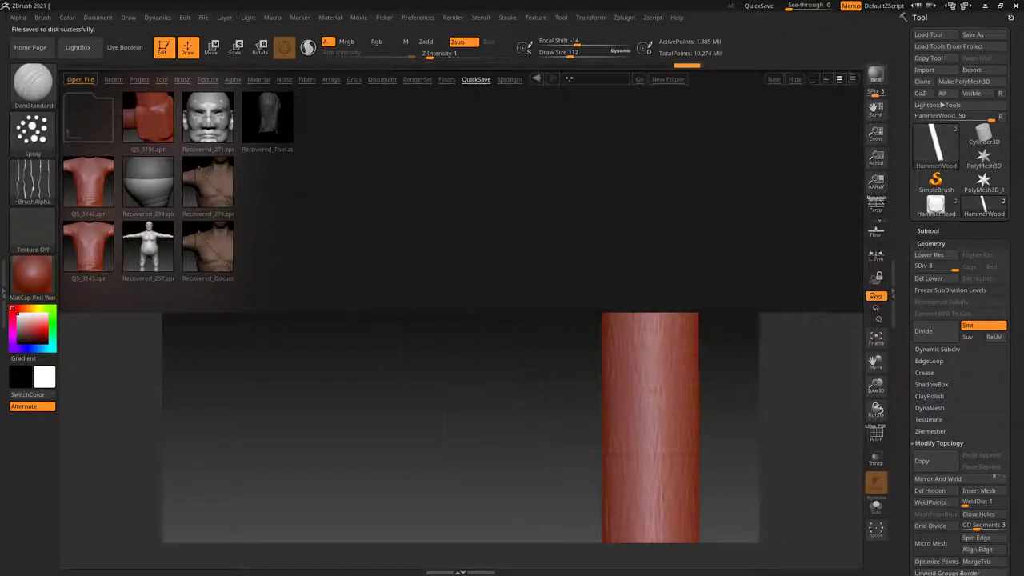
click(1016, 6)
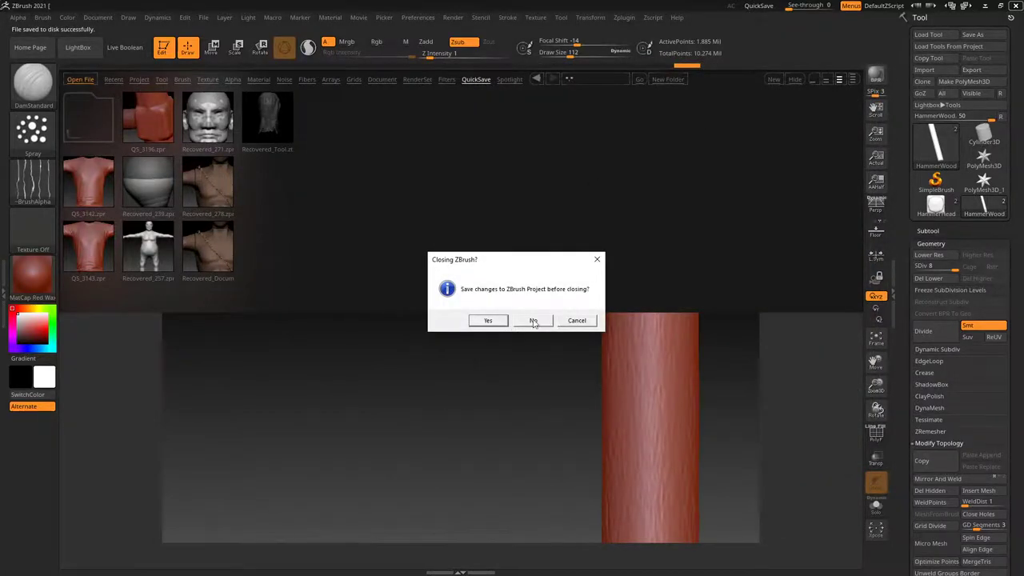
click(534, 321)
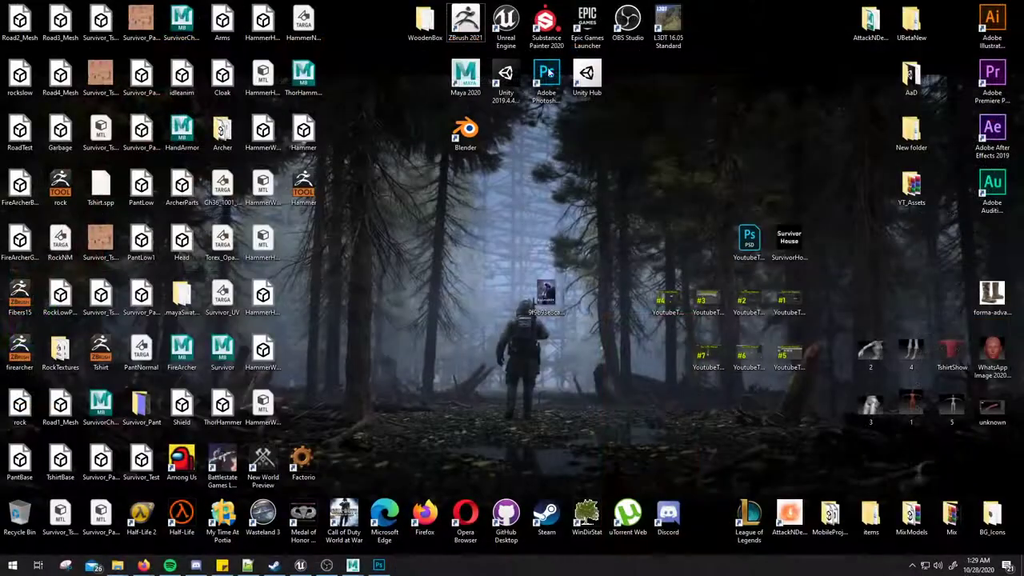
Step: Launch Substance Painter and start a new project from Hammer.fbx at 1024 resolution
double_click(546, 23)
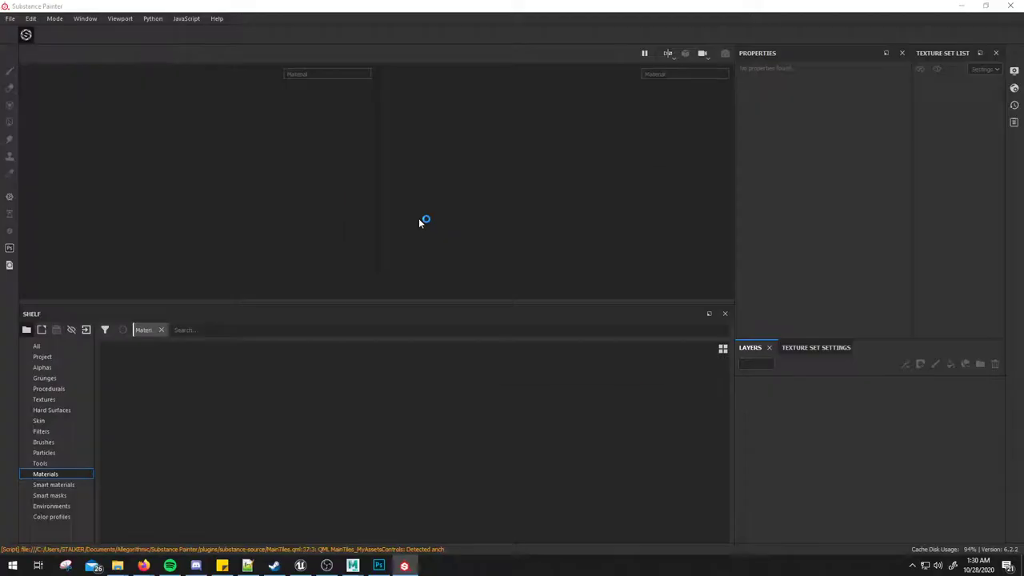
click(641, 369)
click(10, 18)
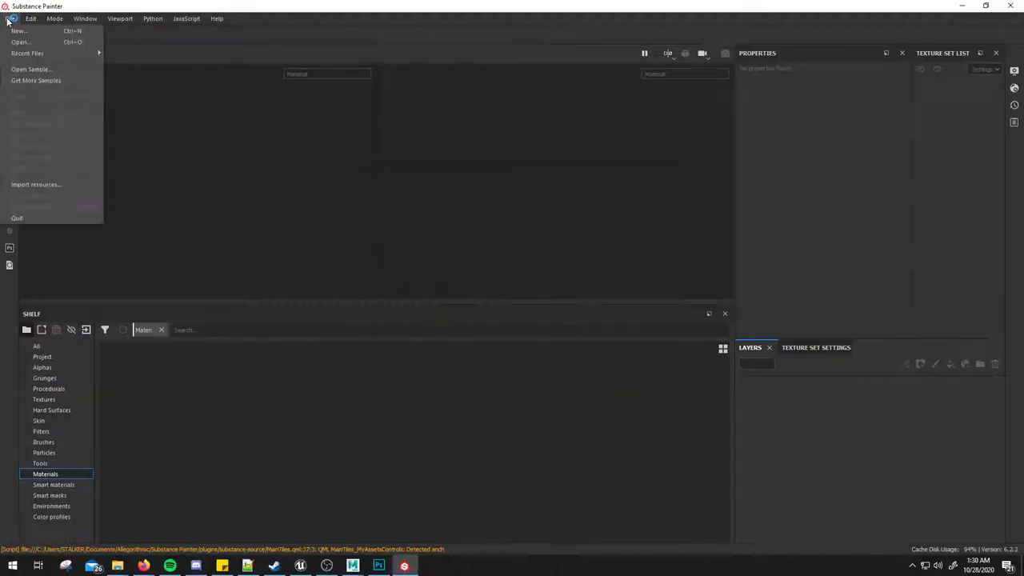
click(35, 29)
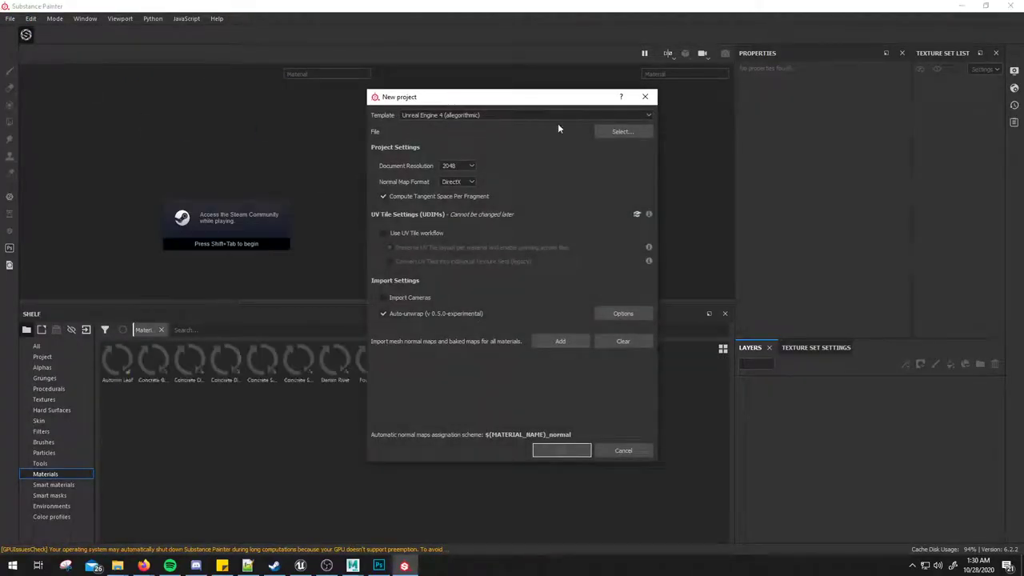
click(617, 132)
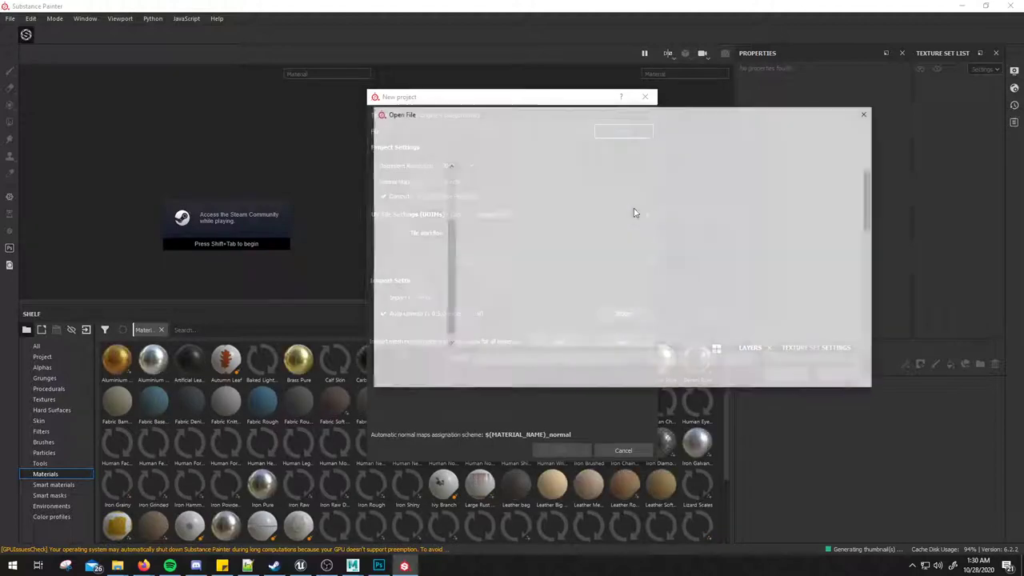
scroll(419, 231, up, 2)
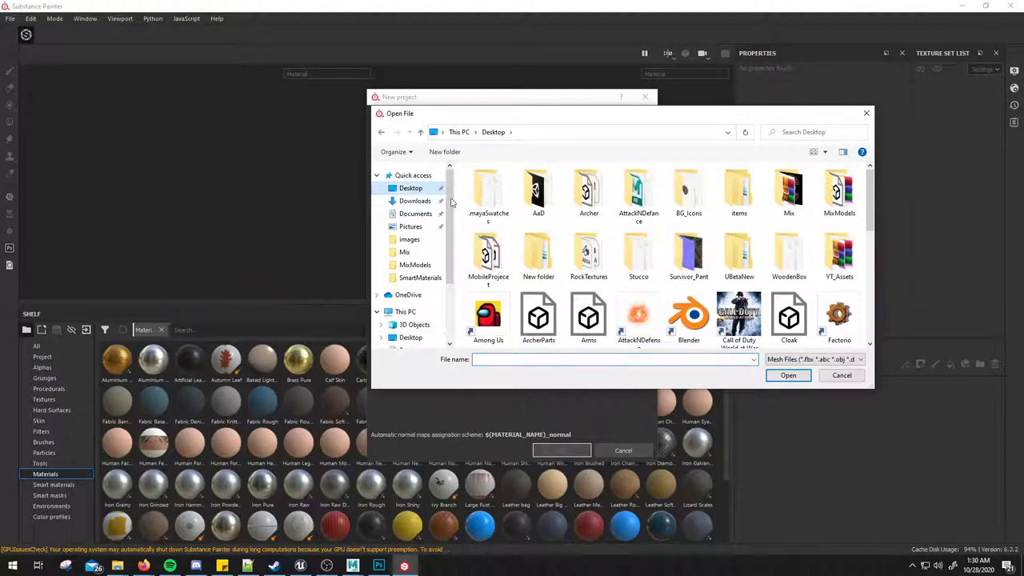
scroll(686, 251, down, 5)
click(638, 188)
double_click(739, 188)
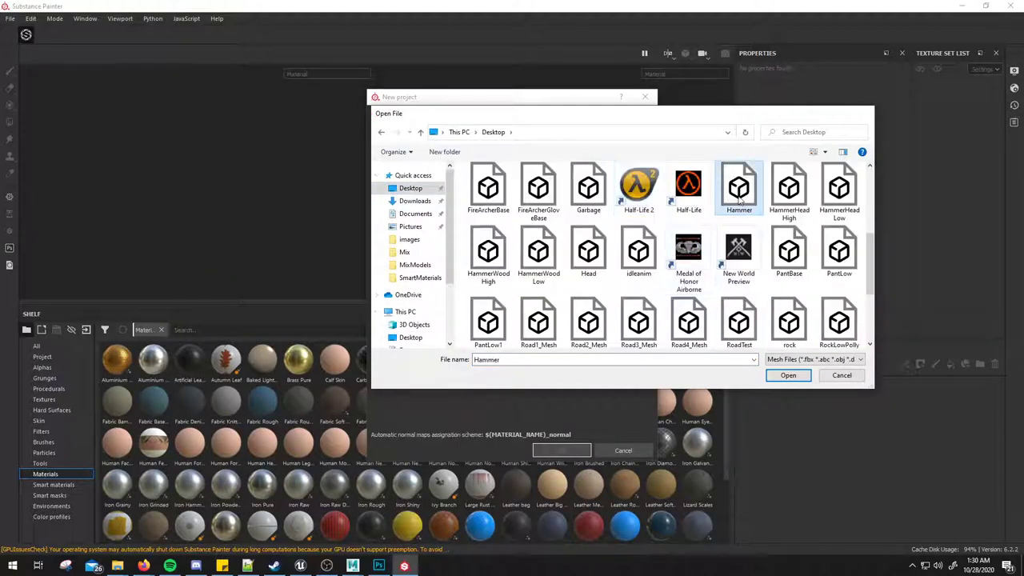
click(452, 166)
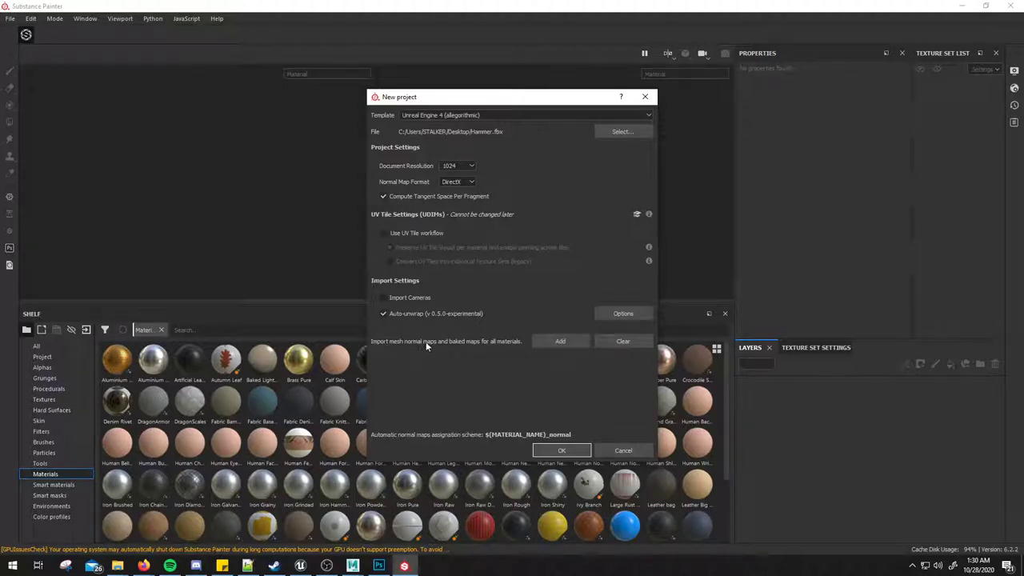
Step: Import HammerNormalMap.tga as a baked map and create the project
click(584, 341)
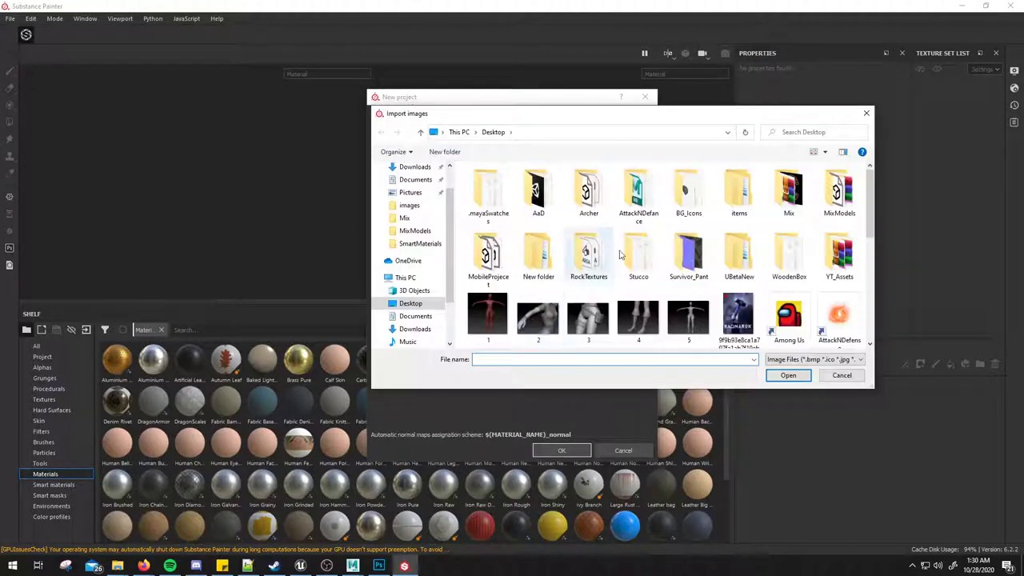
scroll(623, 256, down, 2)
scroll(626, 260, down, 2)
scroll(632, 264, up, 2)
scroll(636, 268, down, 3)
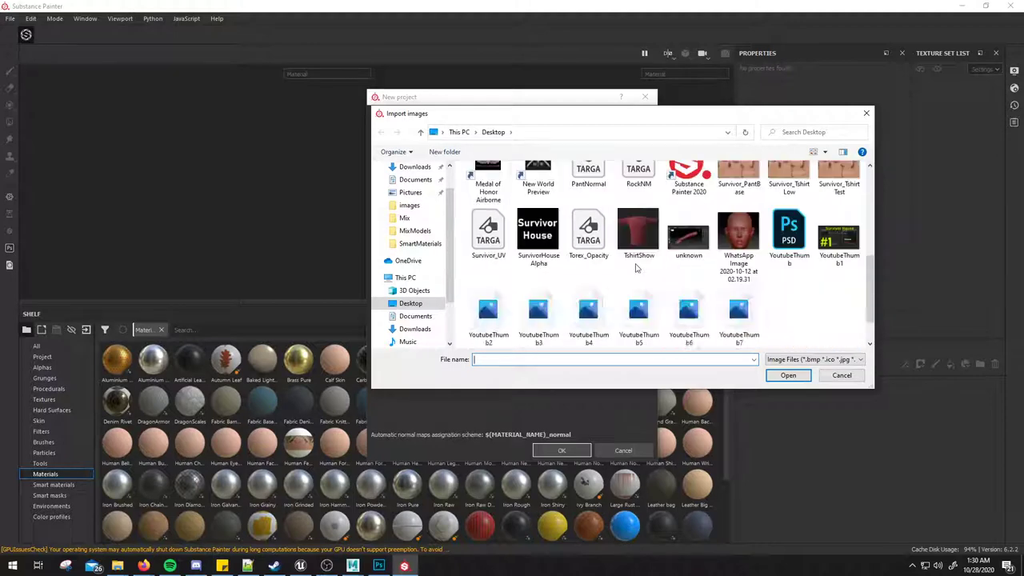
scroll(637, 268, up, 1)
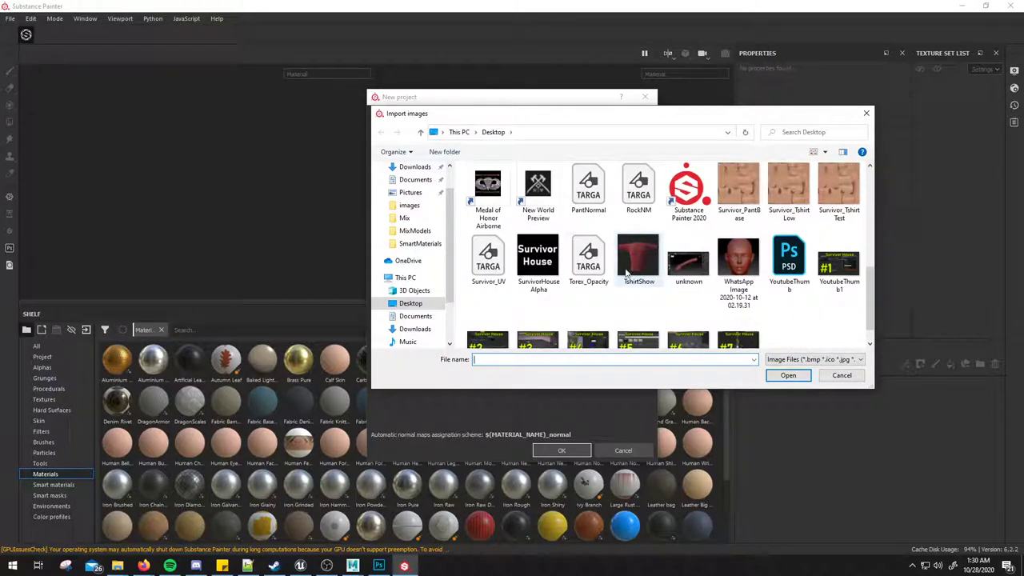
scroll(648, 267, up, 2)
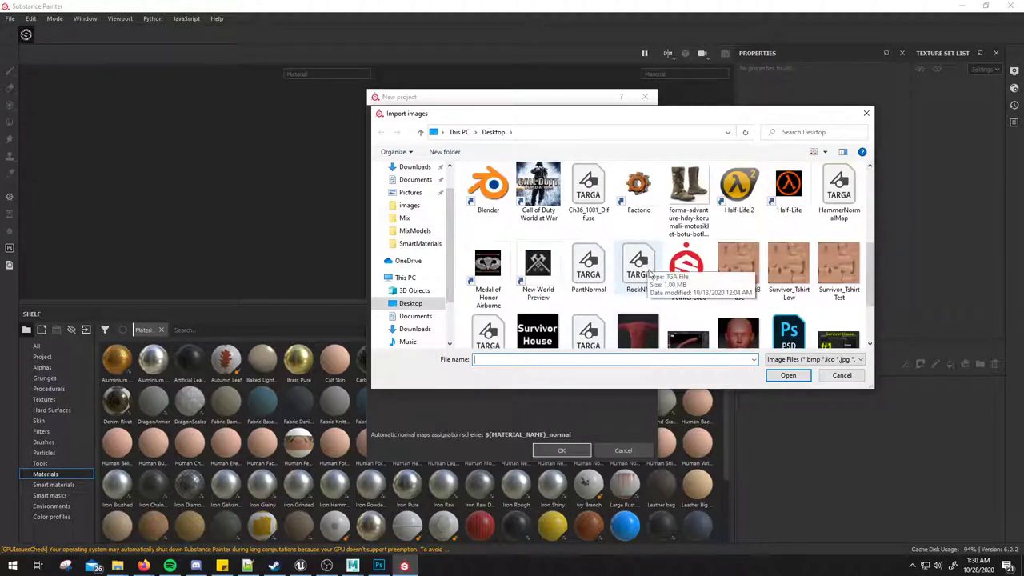
click(839, 198)
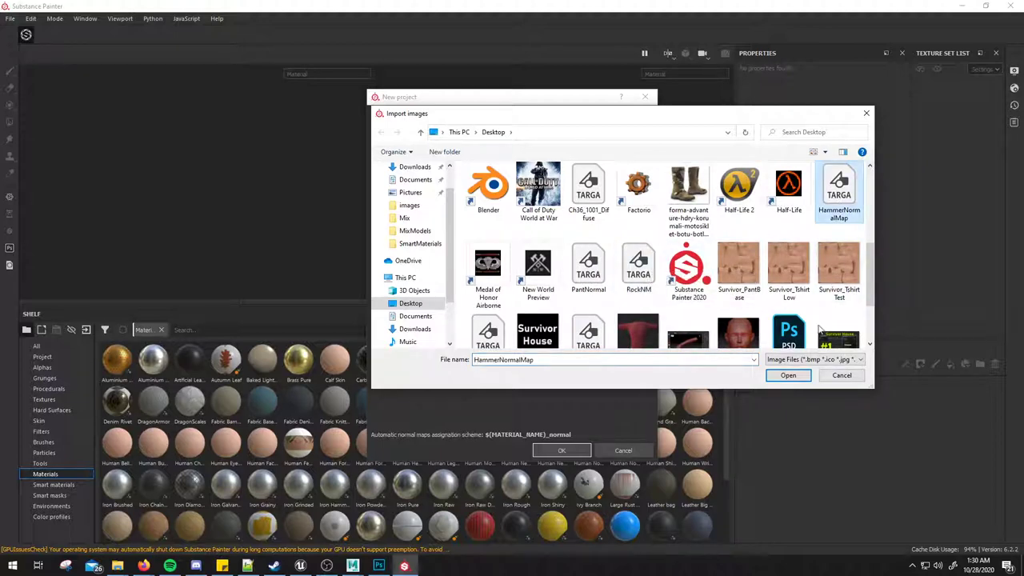
click(786, 376)
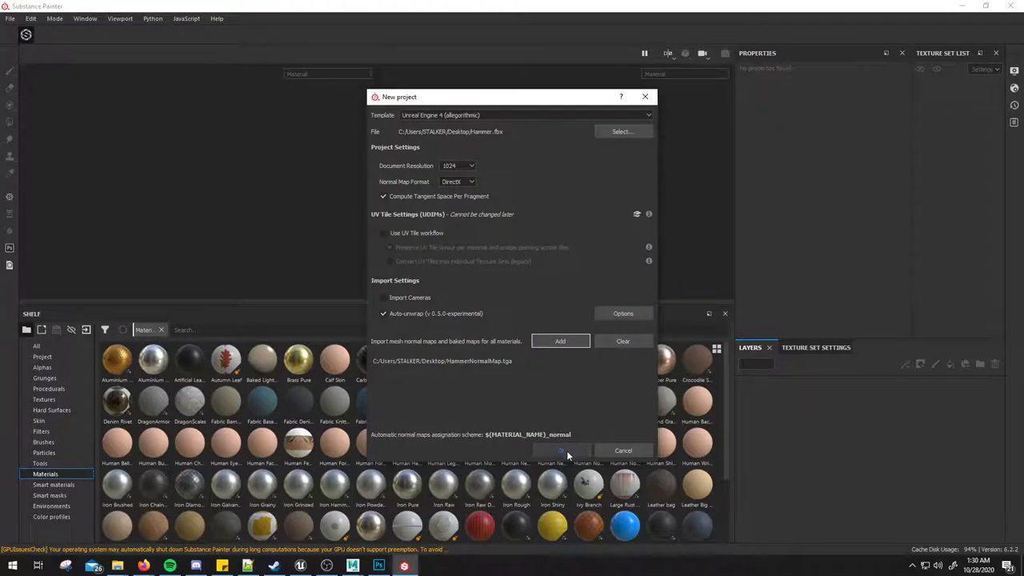
click(565, 453)
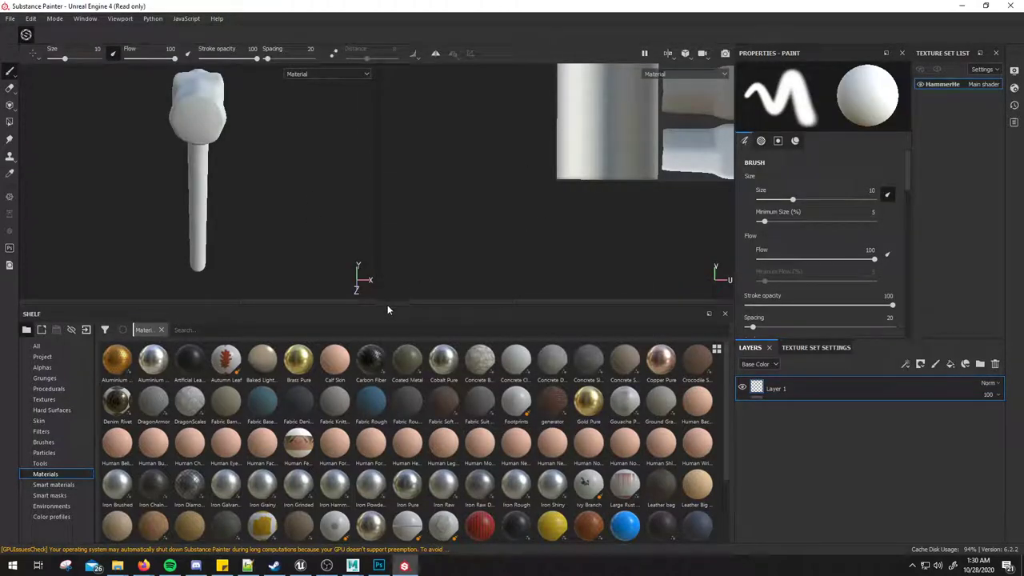
Step: Enlarge the 3D view, orbit the hammer to a side view, and show Texture Set Settings
drag(388, 305, 388, 407)
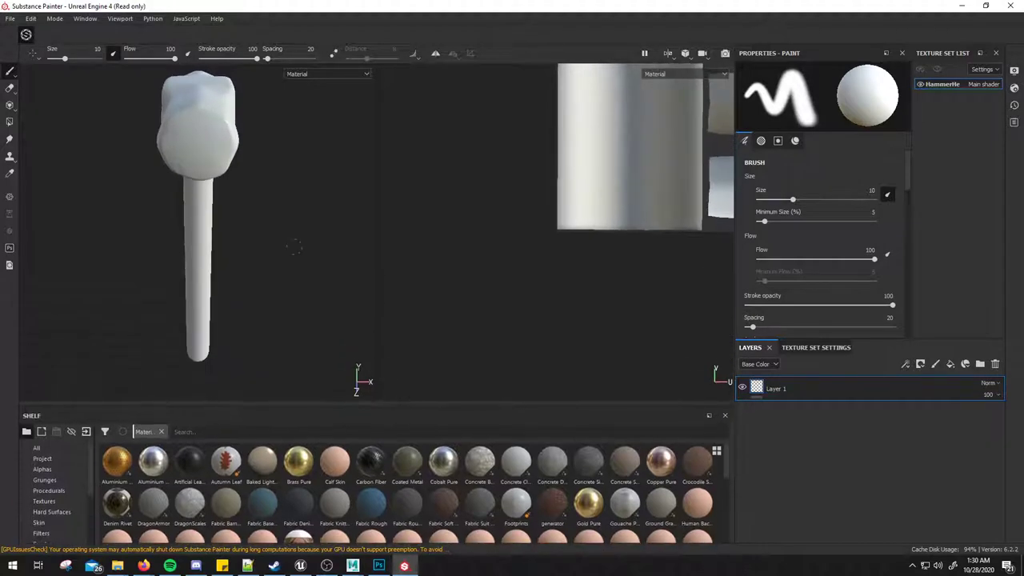
right_click(279, 209)
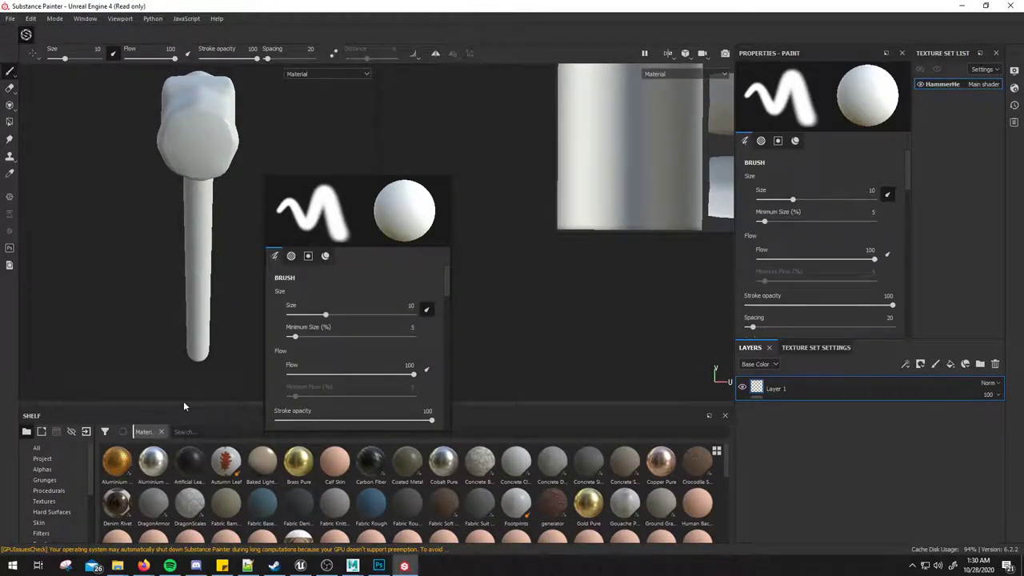
right_click(228, 381)
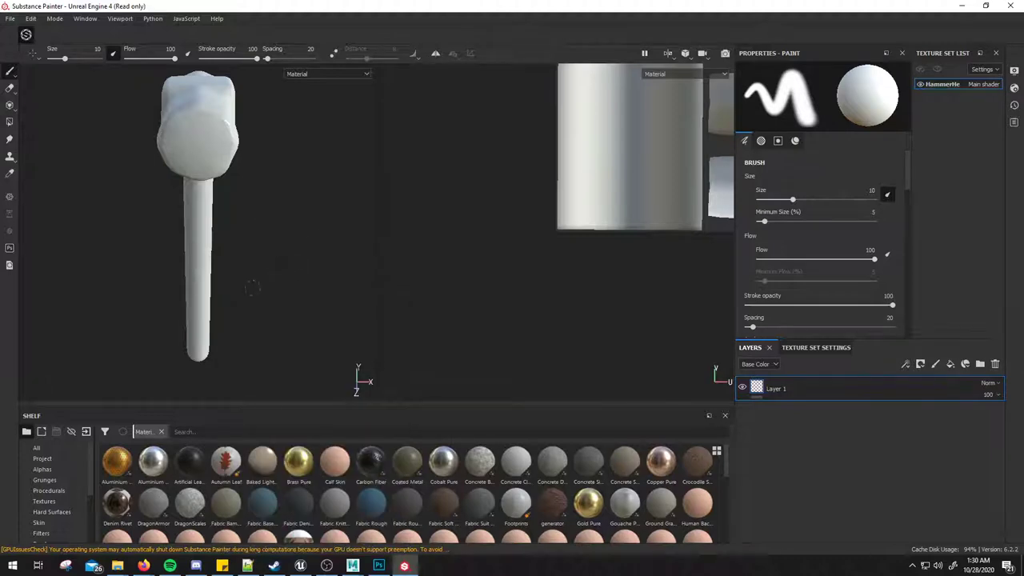
mouse_move(251, 288)
alt+mouse_down()
mouse_move(339, 252)
mouse_move(257, 250)
mouse_move(257, 228)
alt+mouse_up()
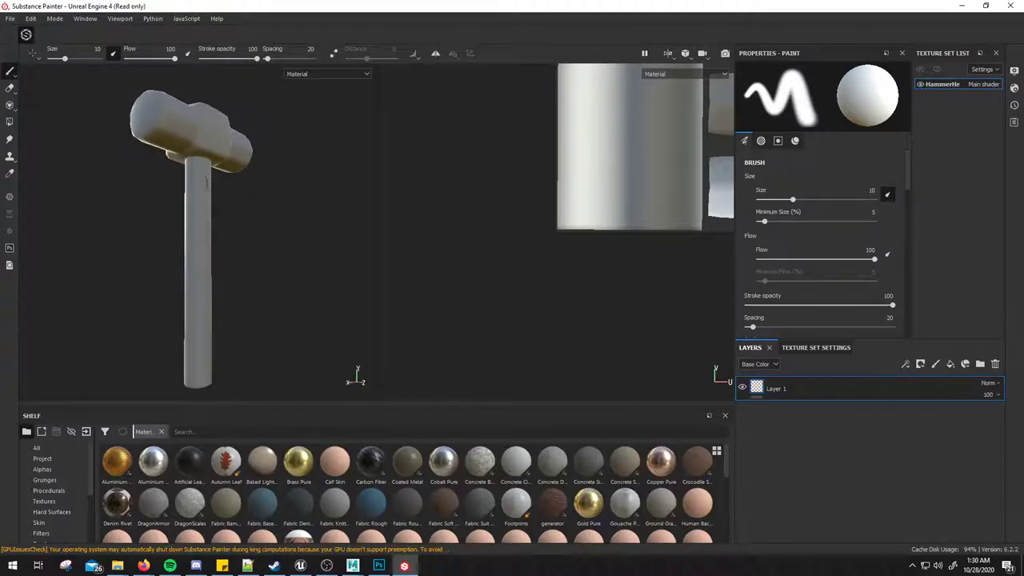
click(9, 121)
click(9, 72)
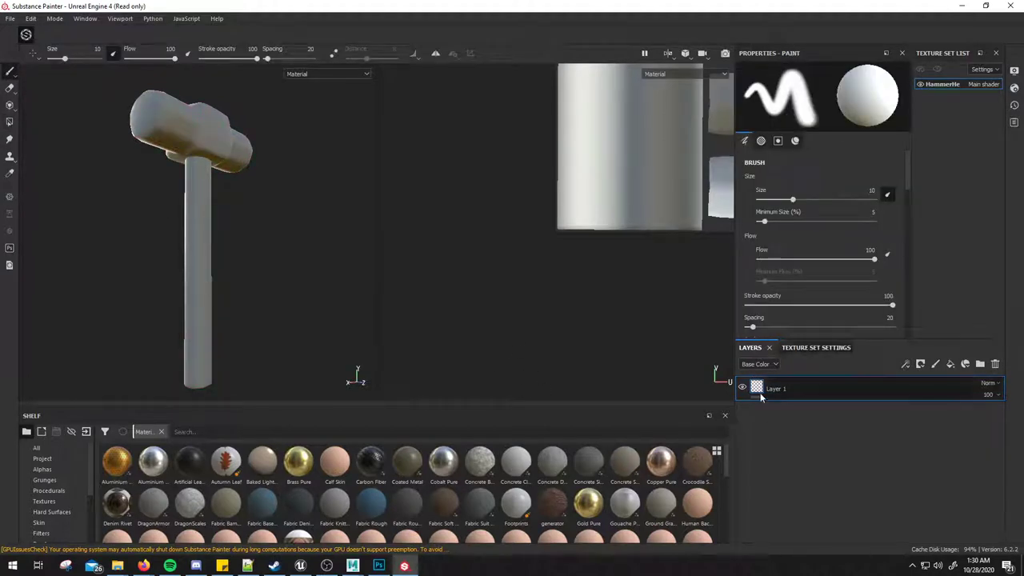
click(790, 352)
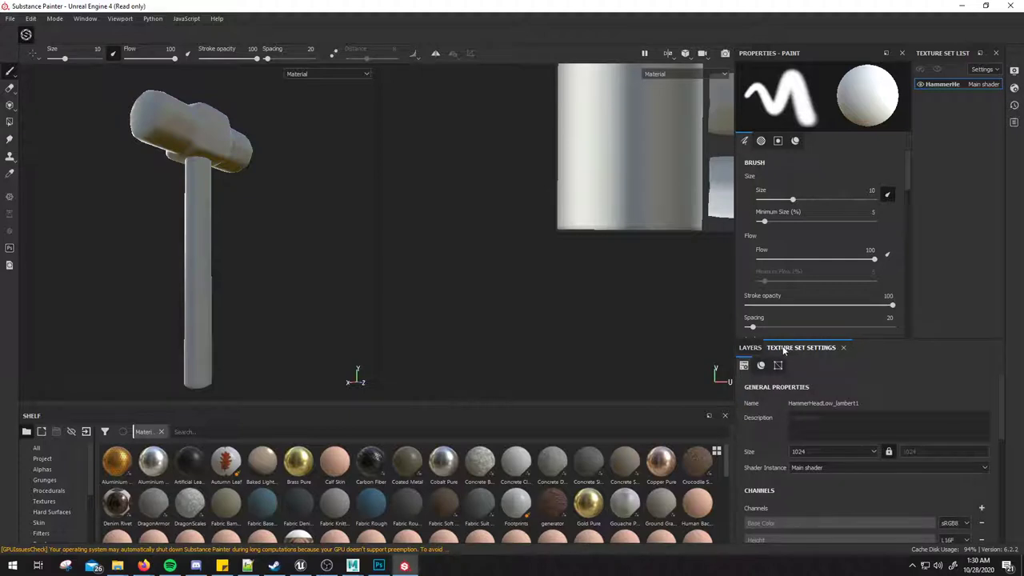
Step: Assign HammerNormalMap as the Normal mesh map in Texture Set Settings
drag(893, 338, 908, 157)
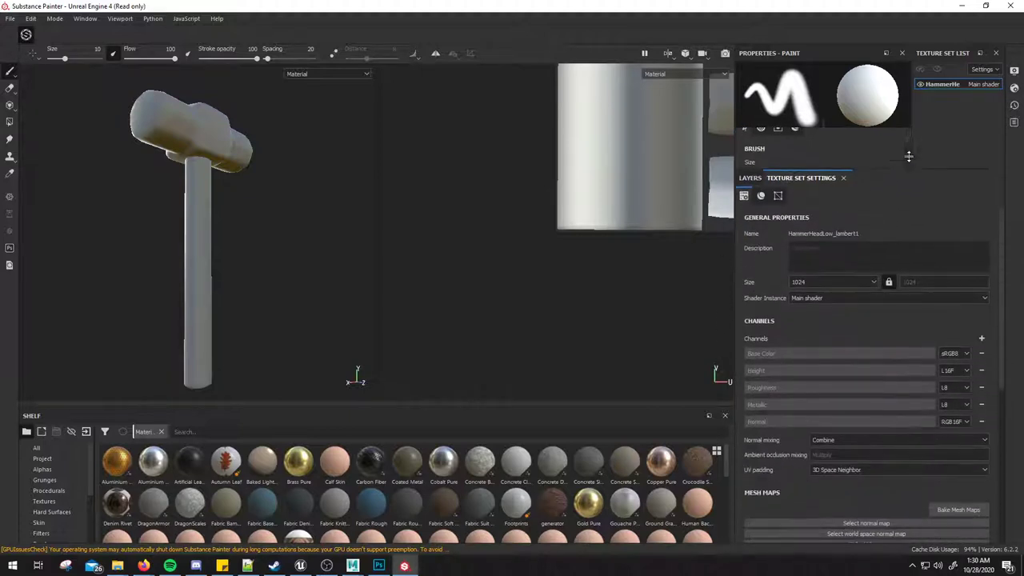
click(862, 525)
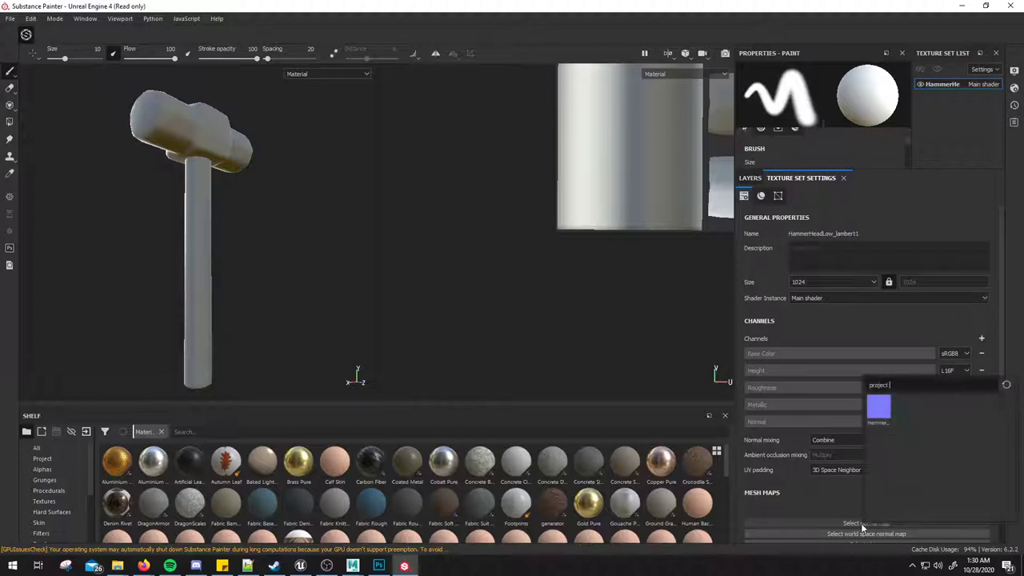
click(882, 408)
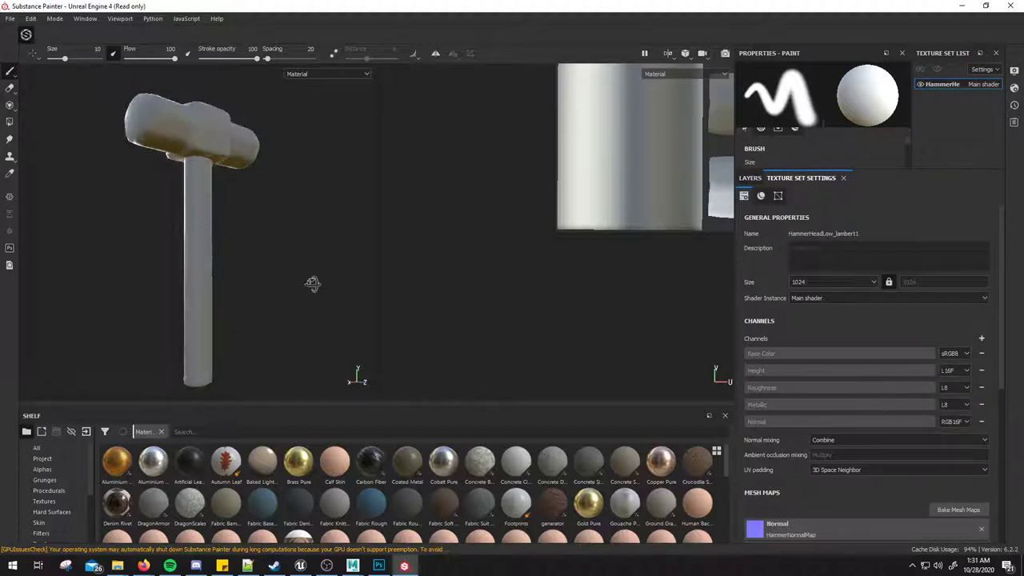
Step: Orbit, pan and zoom around the hammer to inspect the normal detail, including the head's underside
mouse_move(279, 266)
alt+mouse_down()
mouse_move(390, 248)
mouse_move(250, 213)
mouse_move(272, 289)
alt+mouse_up()
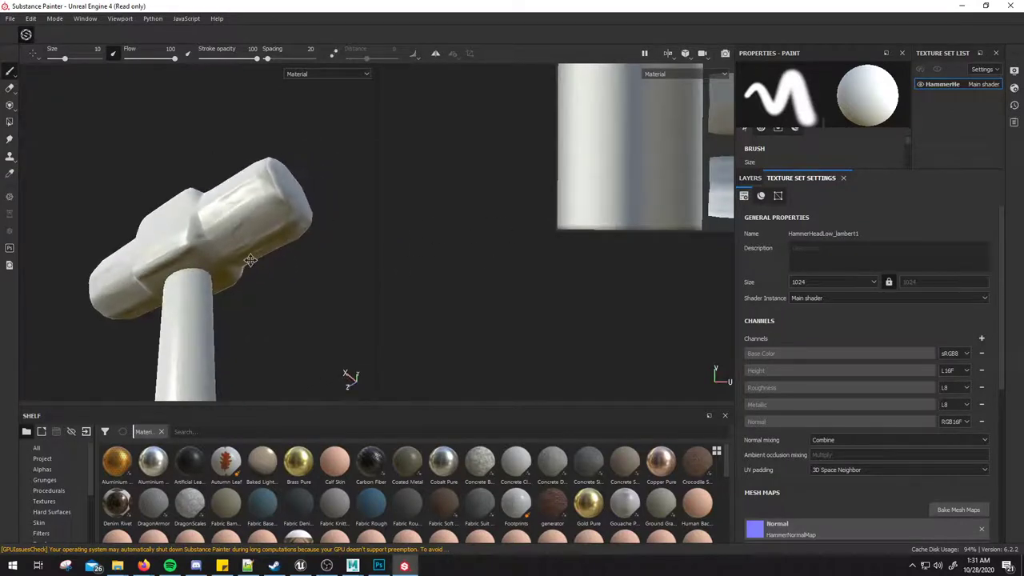
mouse_move(280, 304)
shift+right_down()
mouse_move(305, 306)
mouse_move(279, 309)
shift+right_up()
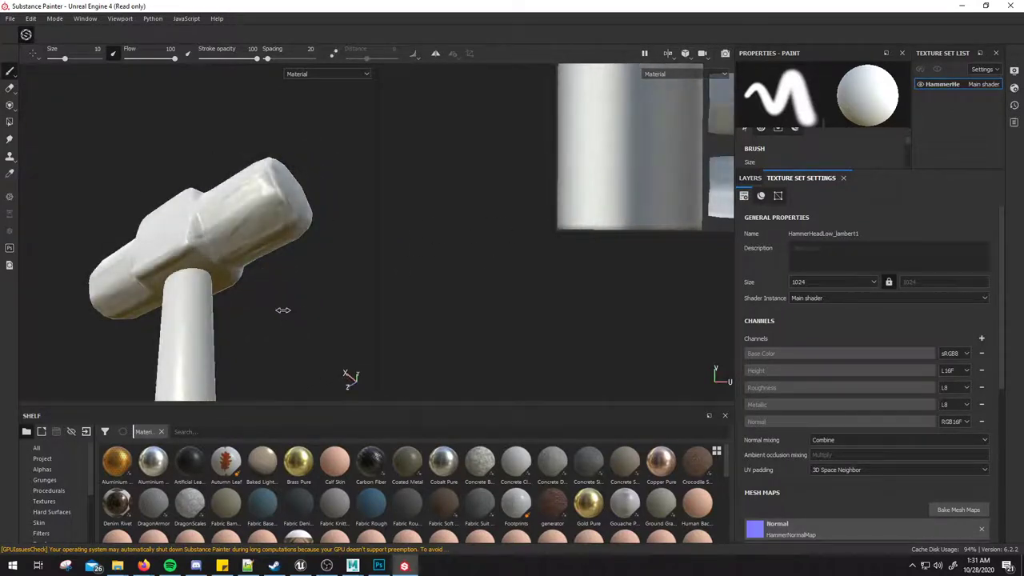
alt+drag(276, 308, 288, 322)
alt+middle_drag(288, 323, 258, 199)
scroll(258, 200, up, 3)
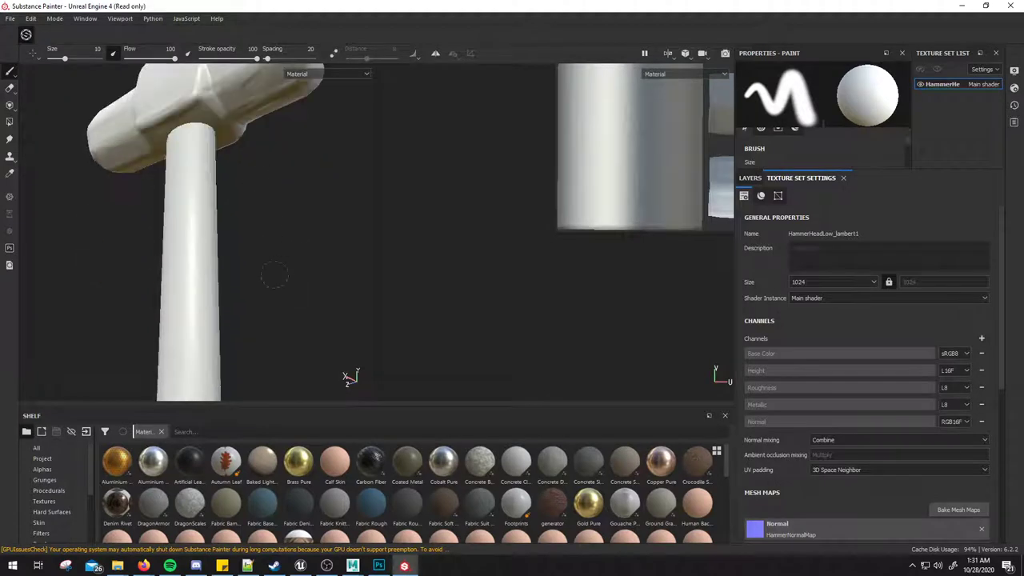
alt+drag(370, 275, 213, 290)
scroll(151, 274, down, 3)
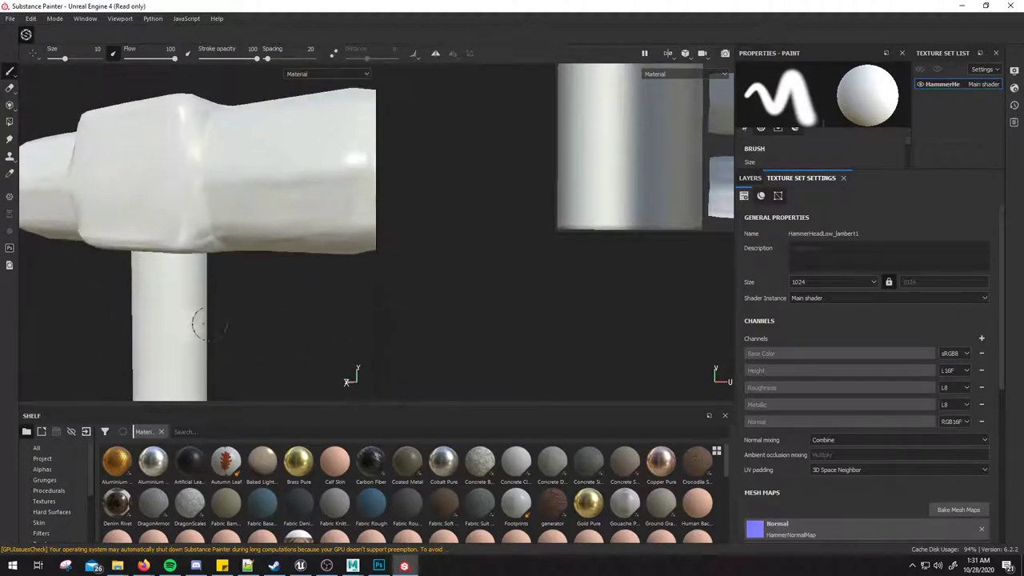
mouse_move(150, 274)
alt+mouse_down()
mouse_move(235, 248)
mouse_move(264, 256)
alt+mouse_up()
scroll(236, 248, down, 3)
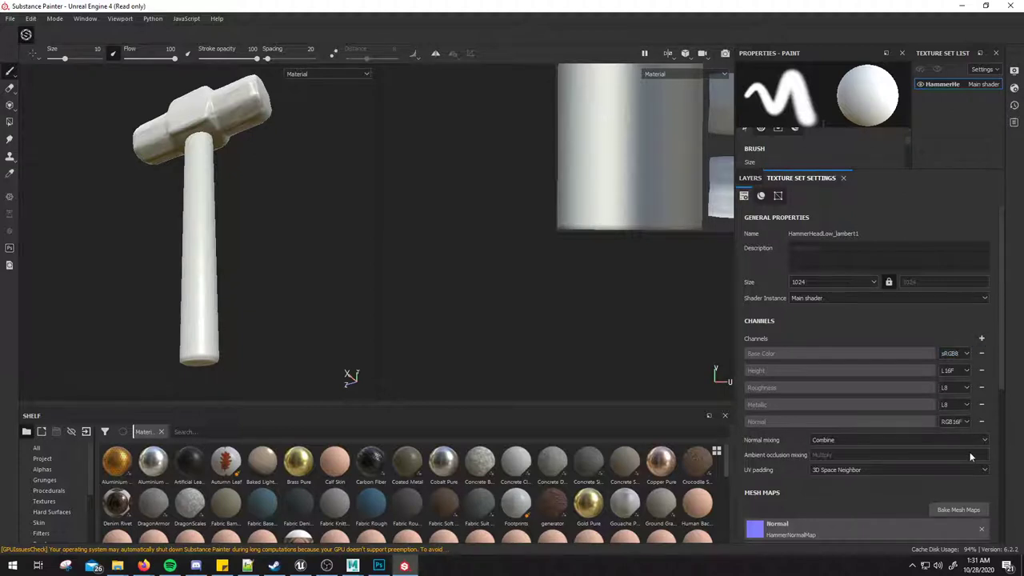
Step: Add an Emissive channel, then bake the selected mesh maps at 1024 output size
click(981, 340)
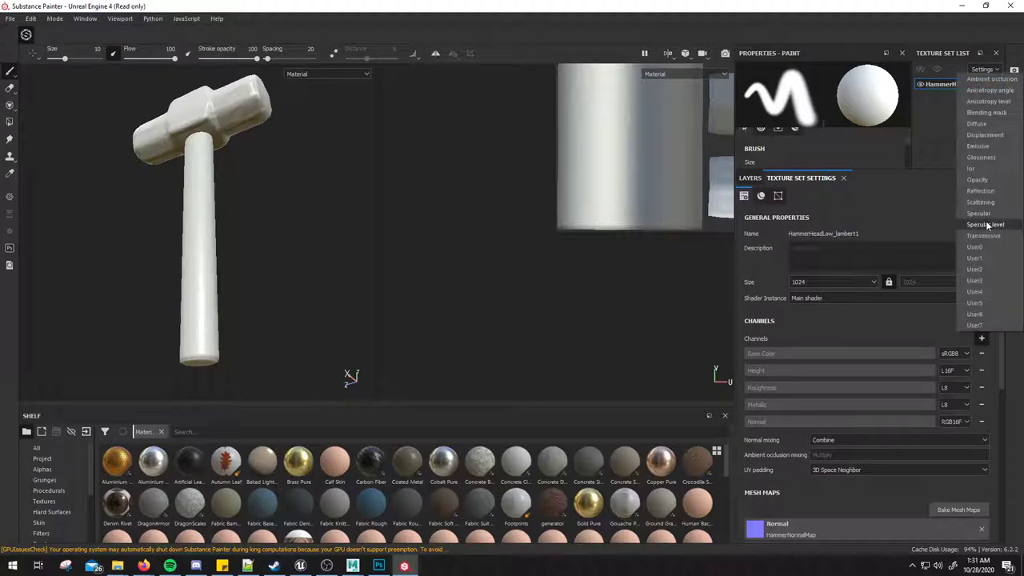
click(979, 147)
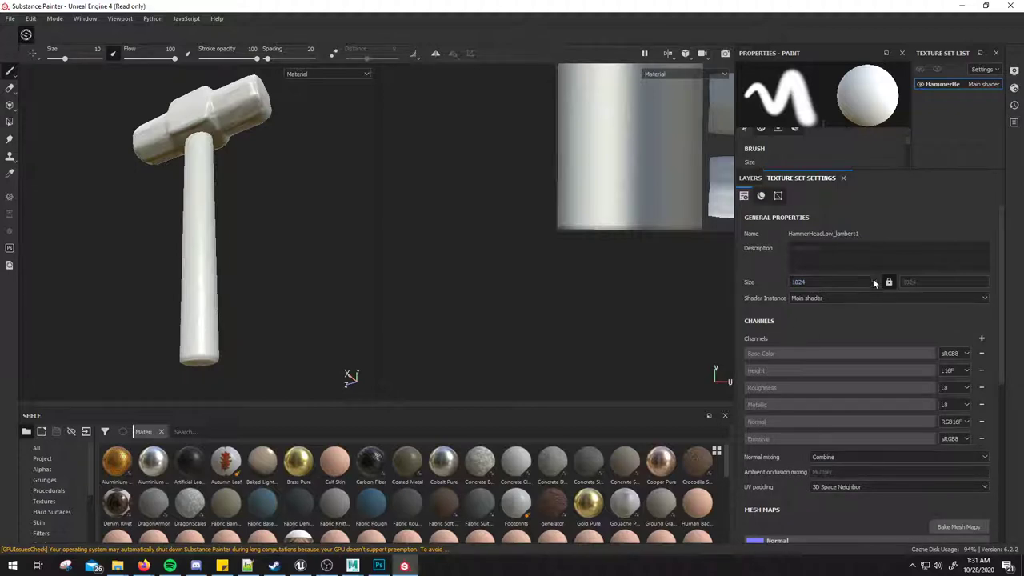
click(947, 530)
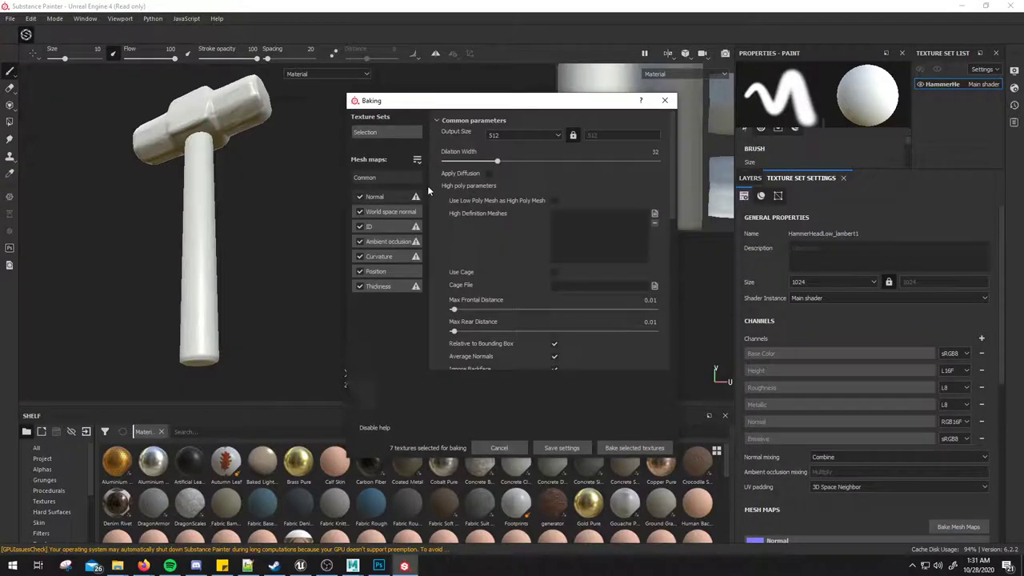
click(504, 135)
click(496, 180)
click(641, 451)
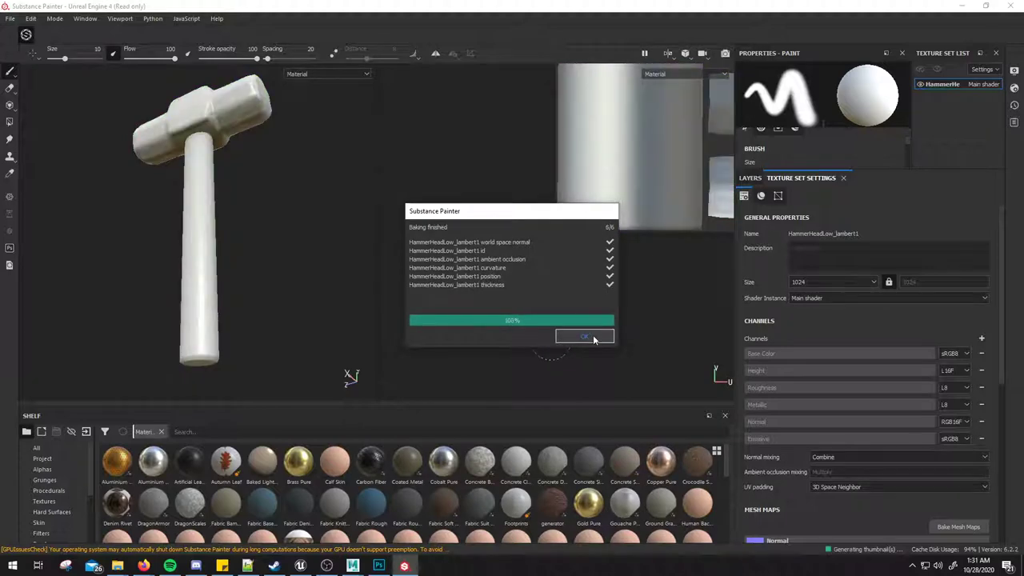
Step: Close the bake report and orbit the hammer to a low angled view of the baked result
click(585, 337)
right_click(301, 180)
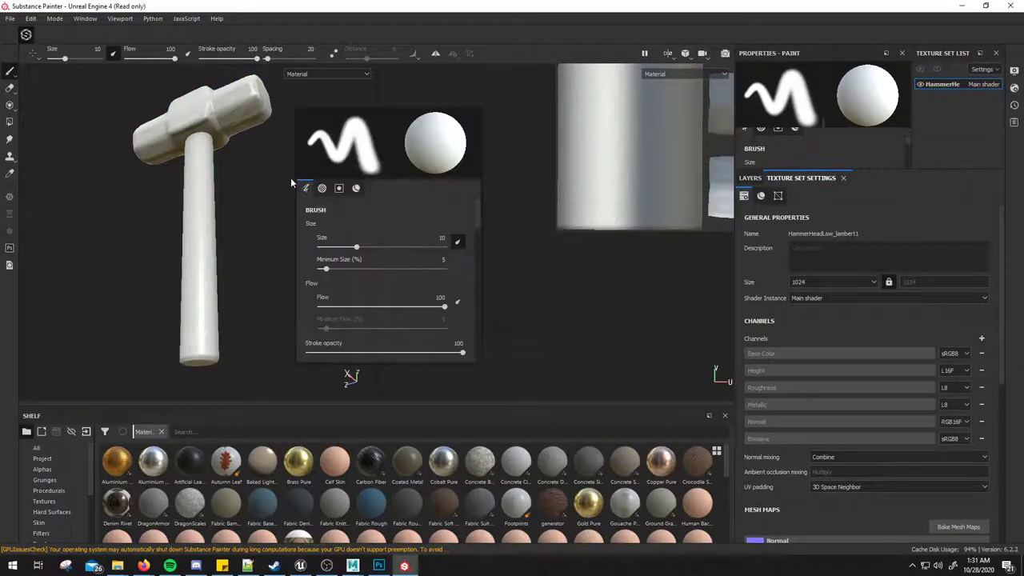
mouse_move(288, 172)
alt+mouse_down()
mouse_move(260, 149)
mouse_move(290, 235)
mouse_move(271, 232)
alt+mouse_up()
mouse_move(239, 228)
shift+right_down()
mouse_move(368, 224)
mouse_move(343, 228)
shift+right_up()
mouse_move(343, 228)
alt+mouse_down()
mouse_move(247, 201)
mouse_move(256, 160)
mouse_move(272, 191)
alt+mouse_up()
Step: Show the layer stack, enlarge the shelf and filter Smart materials by 'metal'
click(750, 177)
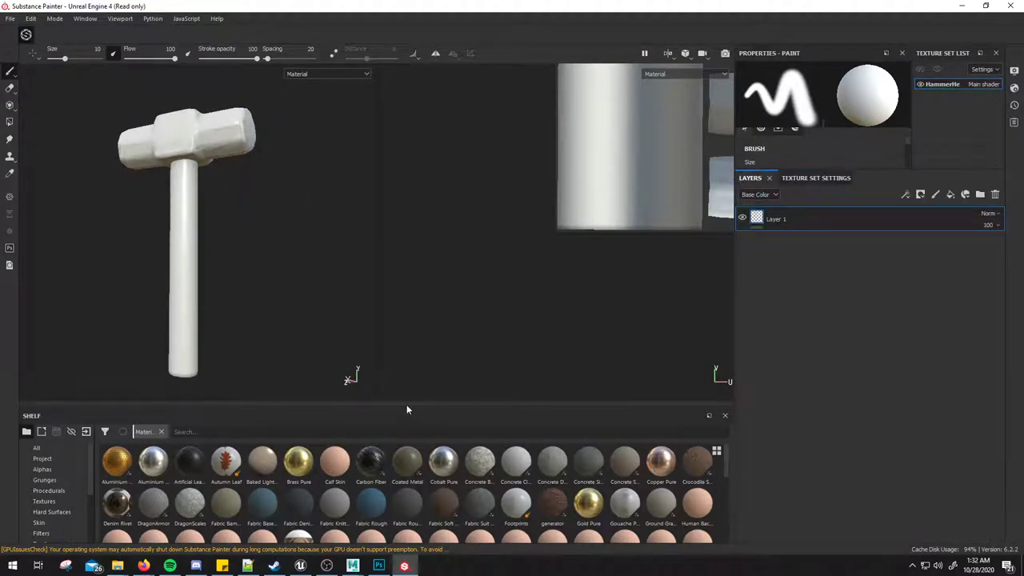
drag(406, 405, 407, 270)
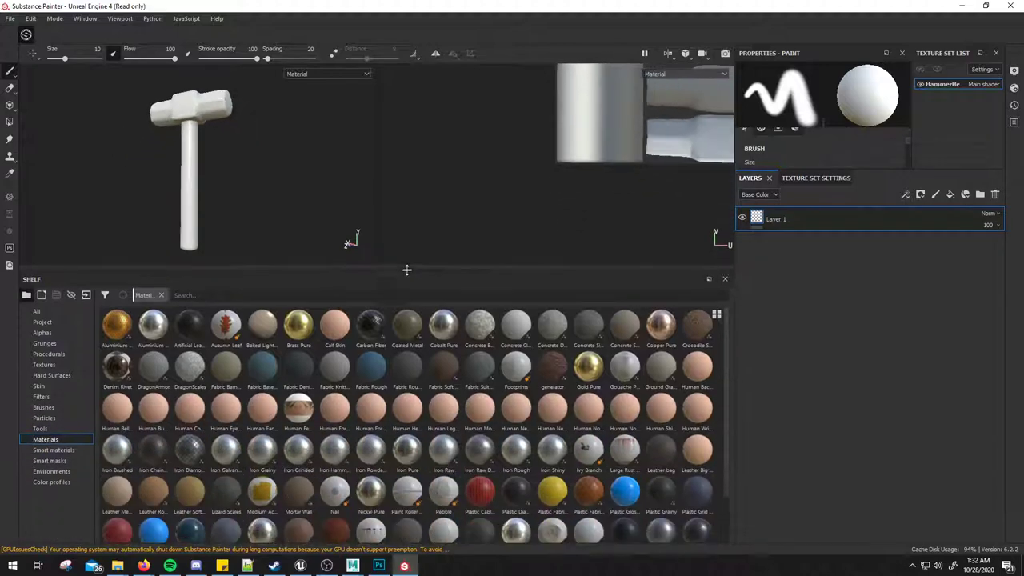
click(55, 448)
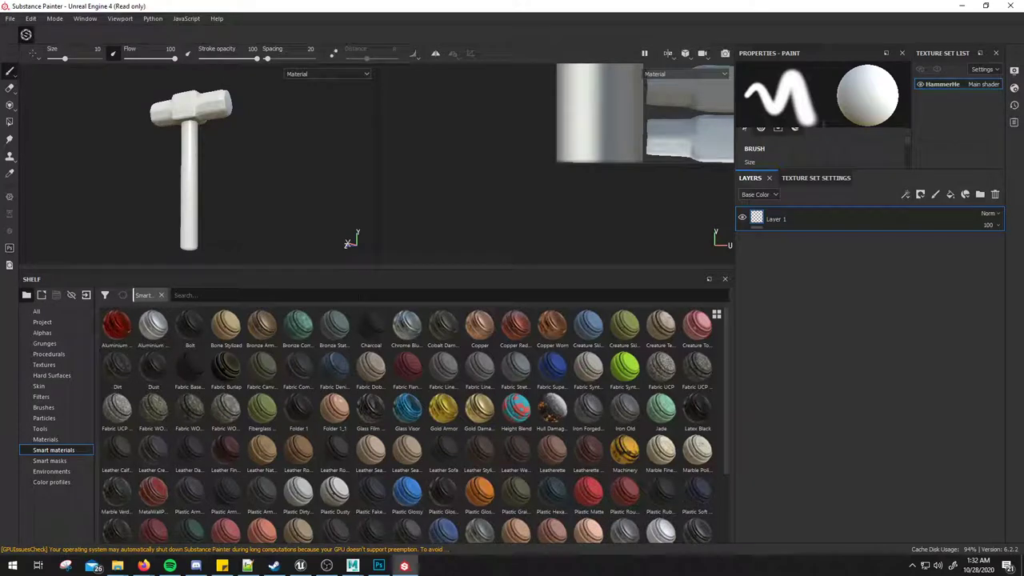
text(metal)
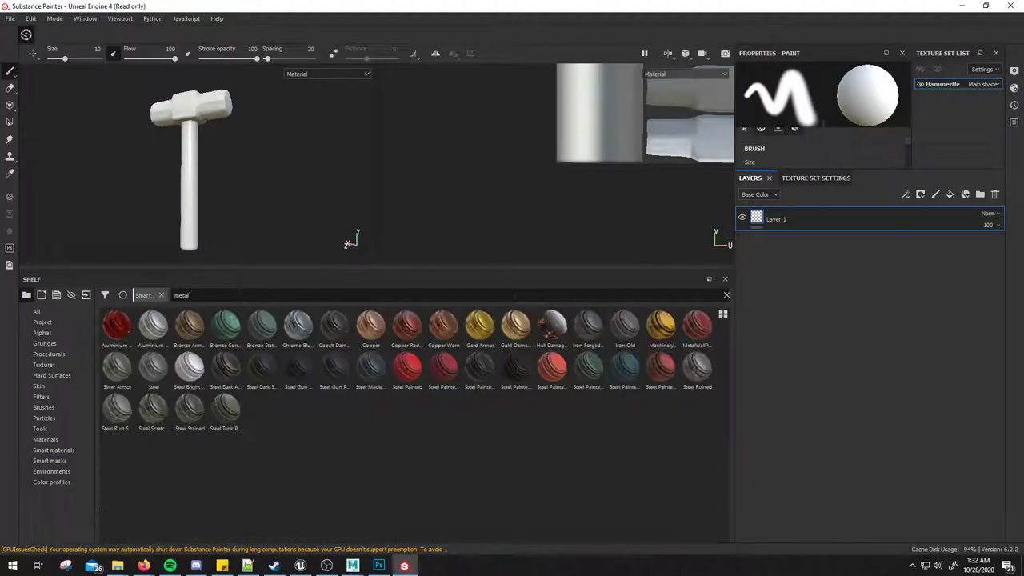
mouse_move(226, 368)
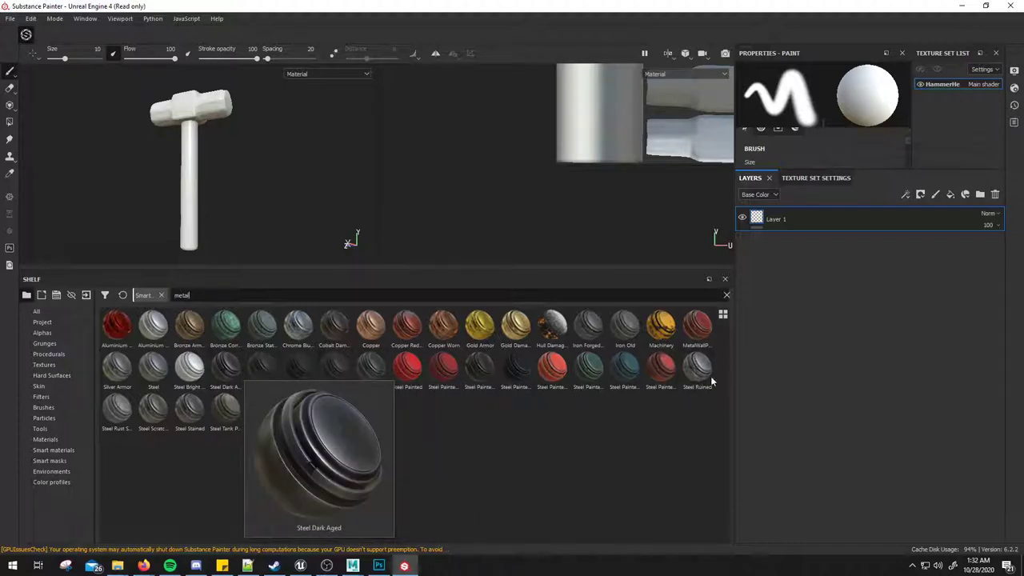
Step: Apply the Iron Old smart material to the hammer and view it in a 3D-only layout
drag(628, 332, 837, 216)
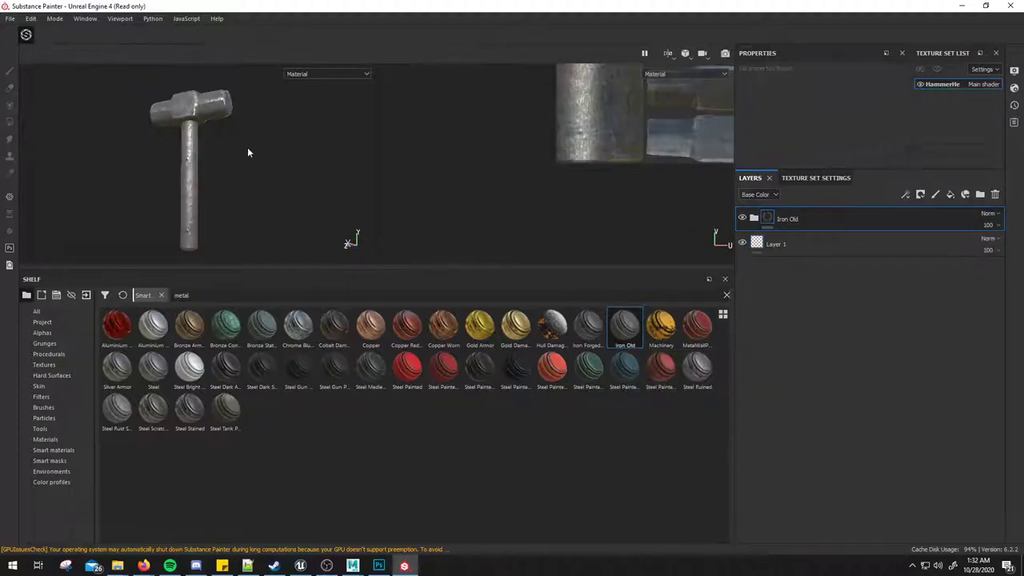
alt+middle_drag(248, 152, 238, 182)
scroll(237, 182, up, 3)
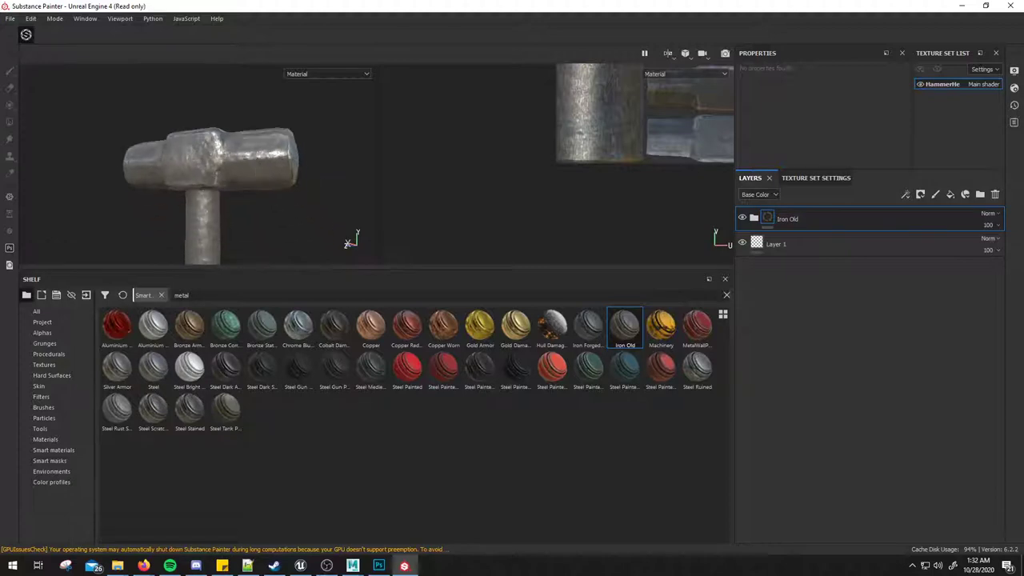
key(F2)
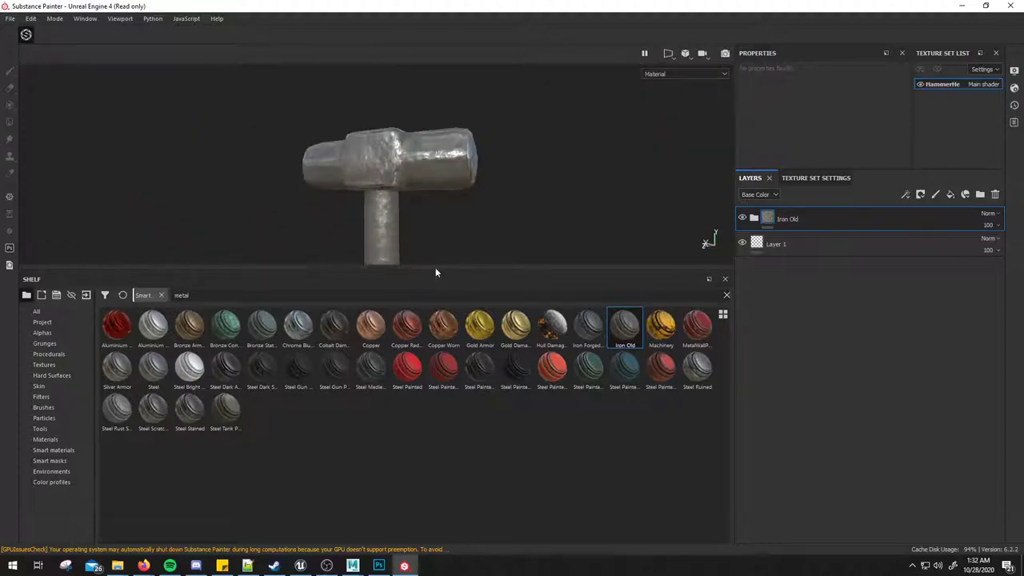
drag(435, 273, 455, 474)
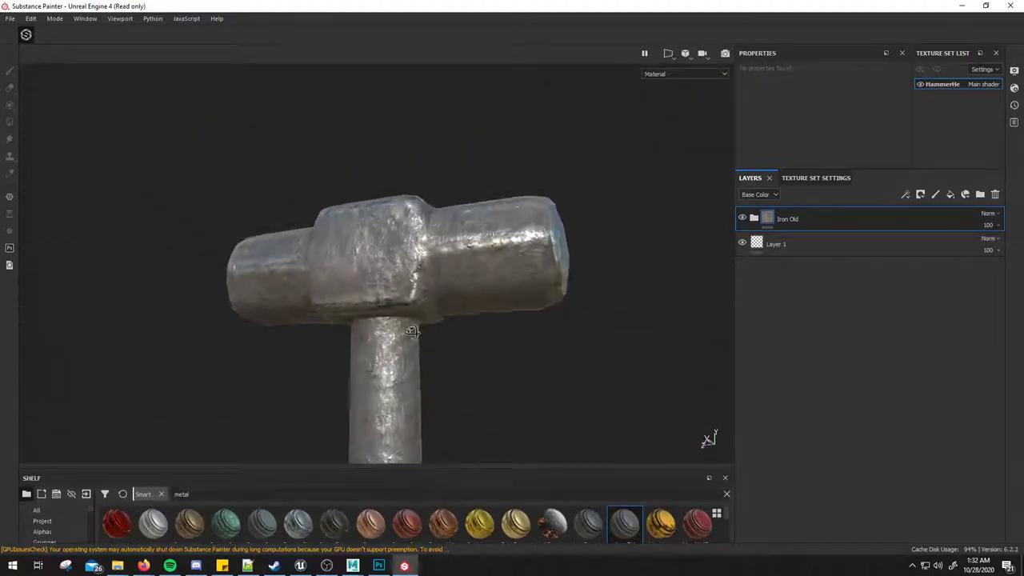
mouse_move(412, 331)
alt+mouse_down()
mouse_move(423, 300)
mouse_move(531, 321)
mouse_move(455, 309)
mouse_move(400, 364)
mouse_move(434, 344)
alt+mouse_up()
mouse_move(434, 343)
shift+right_down()
mouse_move(485, 393)
mouse_move(590, 402)
mouse_move(572, 403)
shift+right_up()
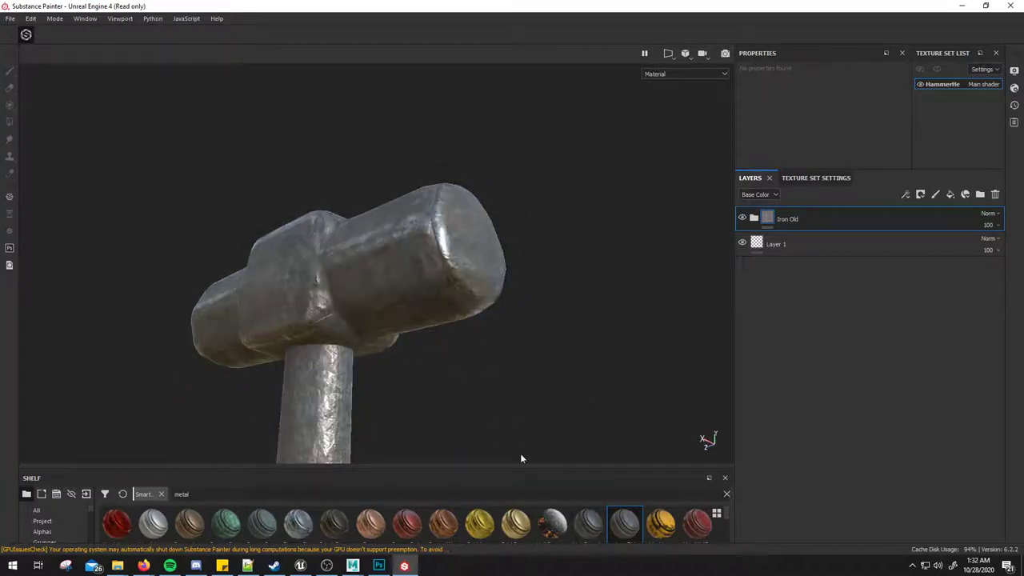
Step: Stack the Iron Forged Old smart material as a new layer above Iron Old
mouse_move(521, 459)
alt+mouse_down()
mouse_move(389, 293)
mouse_move(355, 338)
mouse_move(473, 381)
mouse_move(506, 469)
mouse_move(524, 337)
alt+mouse_up()
drag(586, 391, 788, 214)
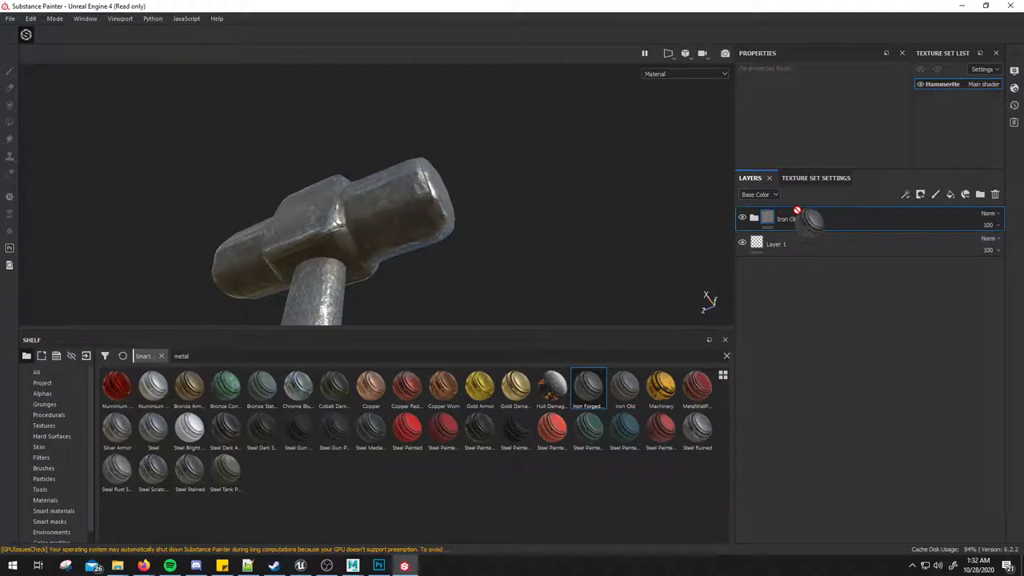
mouse_move(460, 212)
alt+mouse_down()
mouse_move(414, 233)
mouse_move(499, 270)
mouse_move(382, 211)
mouse_move(313, 270)
mouse_move(407, 263)
mouse_move(427, 205)
alt+mouse_up()
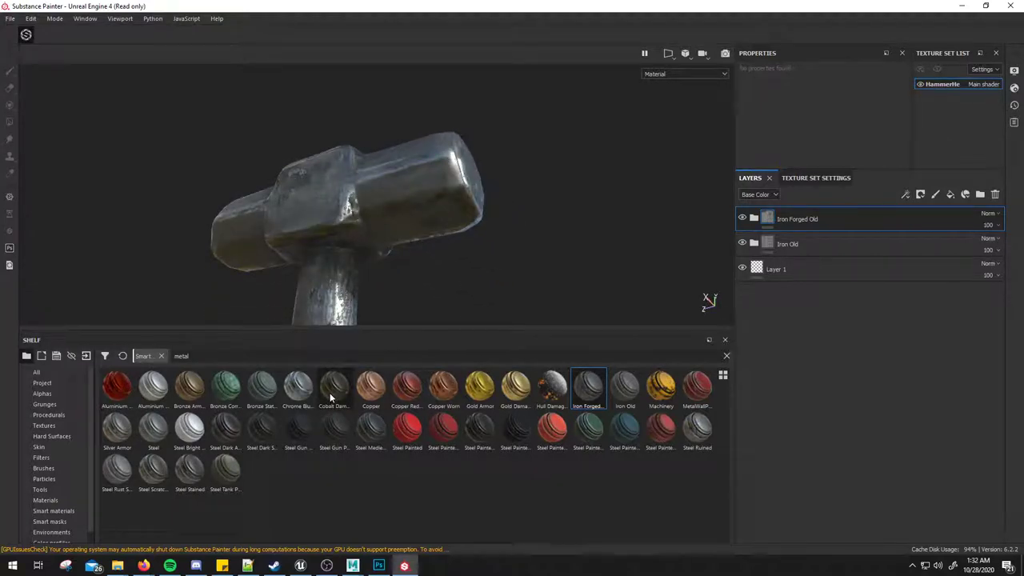
mouse_move(117, 472)
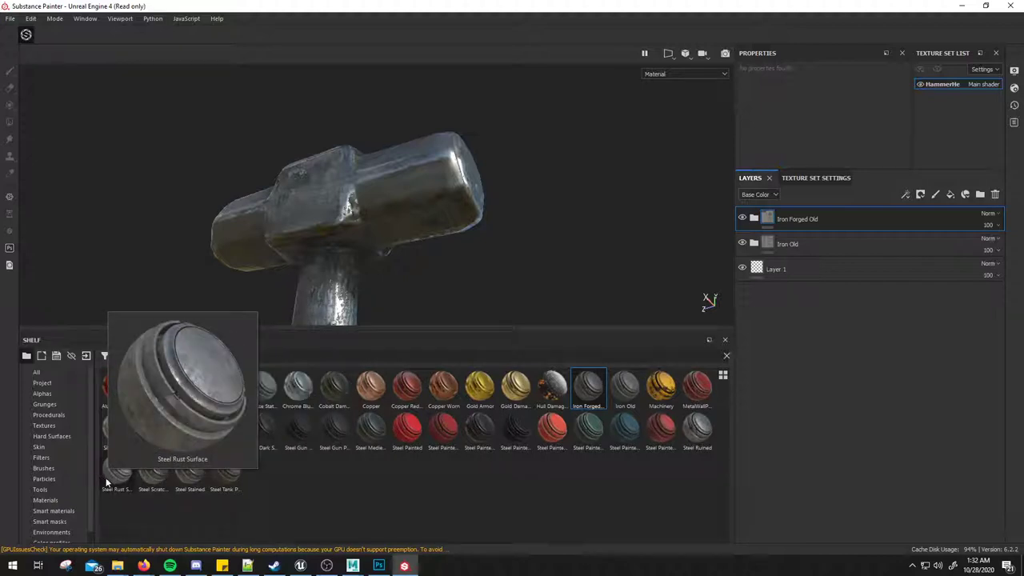
Step: Try the Steel Rust Surface material, then undo it along with the Iron Forged Old layer
drag(112, 472, 795, 207)
mouse_move(413, 192)
alt+mouse_down()
mouse_move(432, 170)
mouse_move(502, 283)
mouse_move(464, 184)
mouse_move(258, 215)
mouse_move(240, 162)
mouse_move(288, 155)
mouse_move(340, 232)
mouse_move(464, 269)
mouse_move(362, 213)
alt+mouse_up()
key(ctrl+z)
key(ctrl+z)
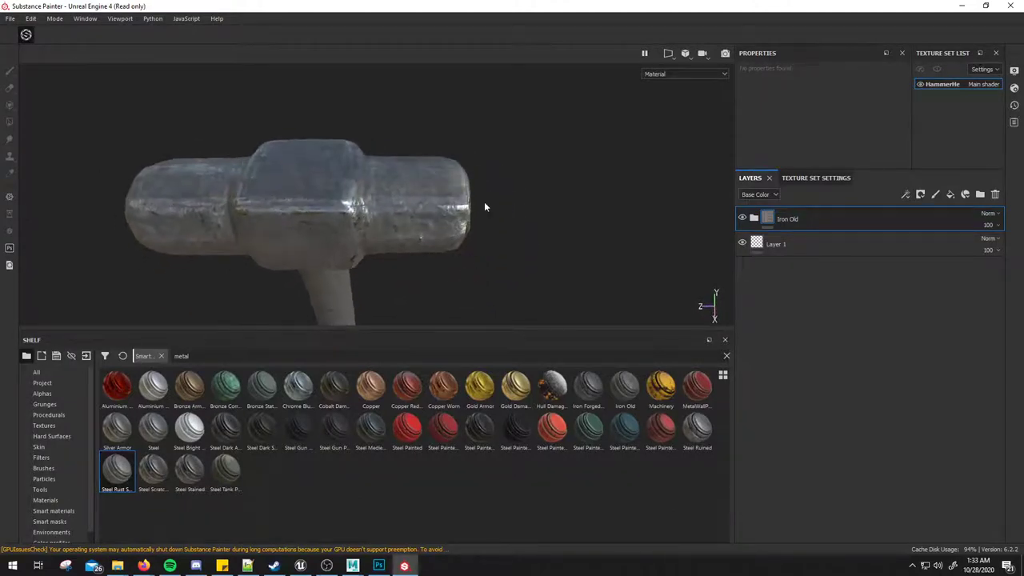
Step: Compare Iron Old's Iron and Edges sublayers, then hide Iron Old to show the bare white hammer
click(757, 221)
click(743, 284)
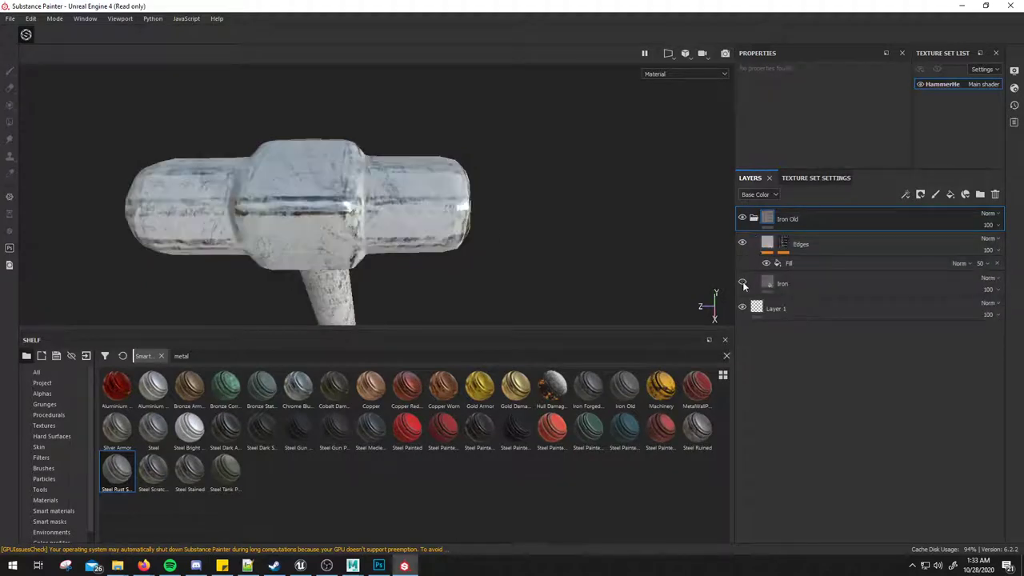
click(742, 284)
click(743, 244)
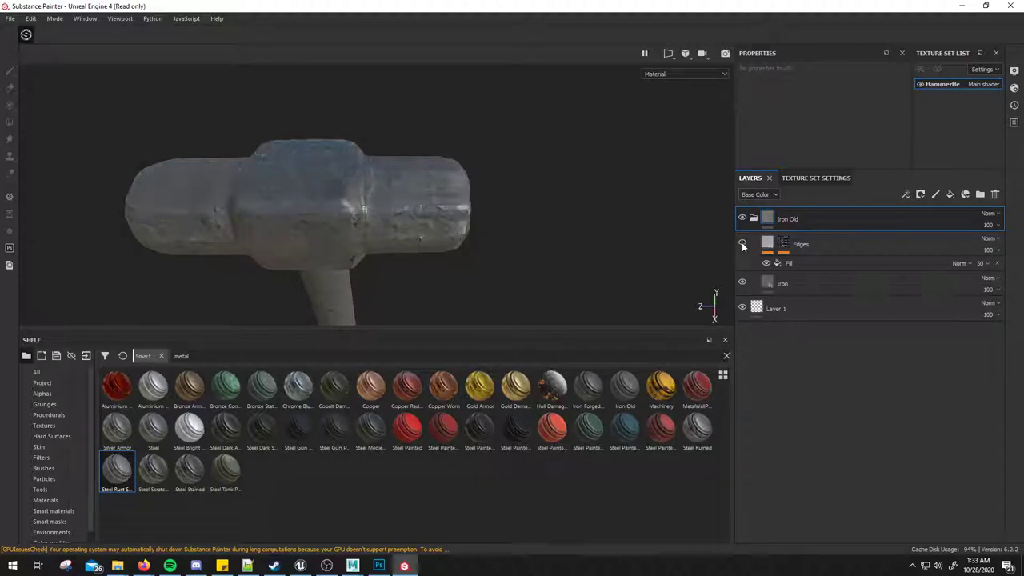
click(743, 244)
mouse_move(511, 265)
alt+mouse_down()
mouse_move(253, 168)
mouse_move(452, 231)
alt+mouse_up()
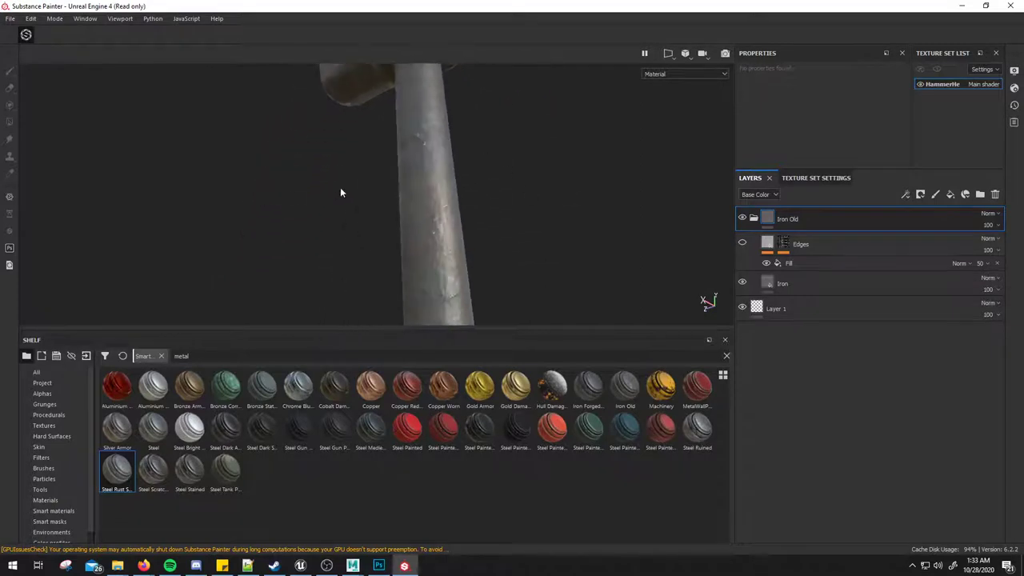
mouse_move(452, 231)
alt+mouse_down()
mouse_move(542, 157)
mouse_move(450, 165)
alt+mouse_up()
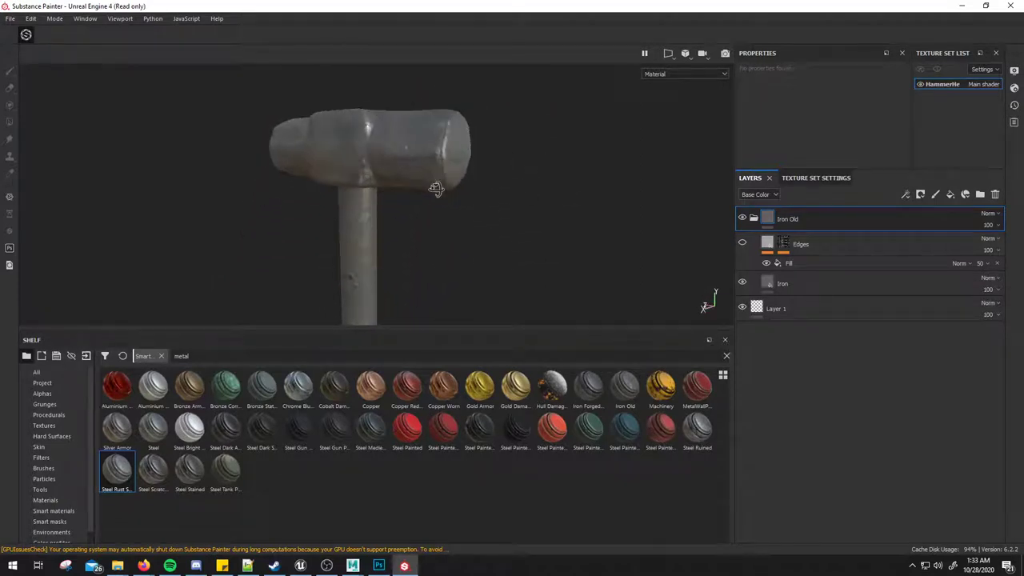
click(742, 218)
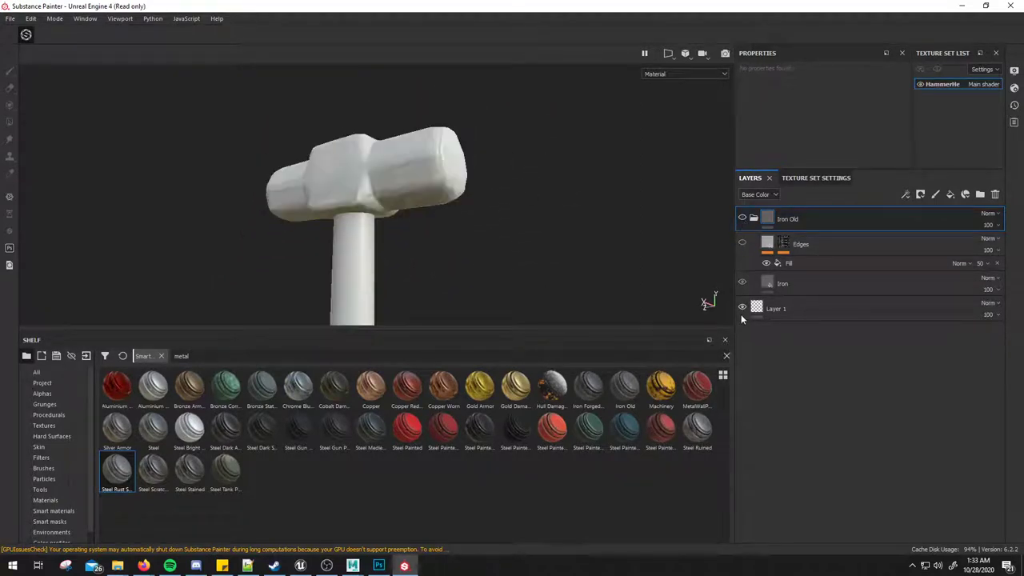
click(192, 356)
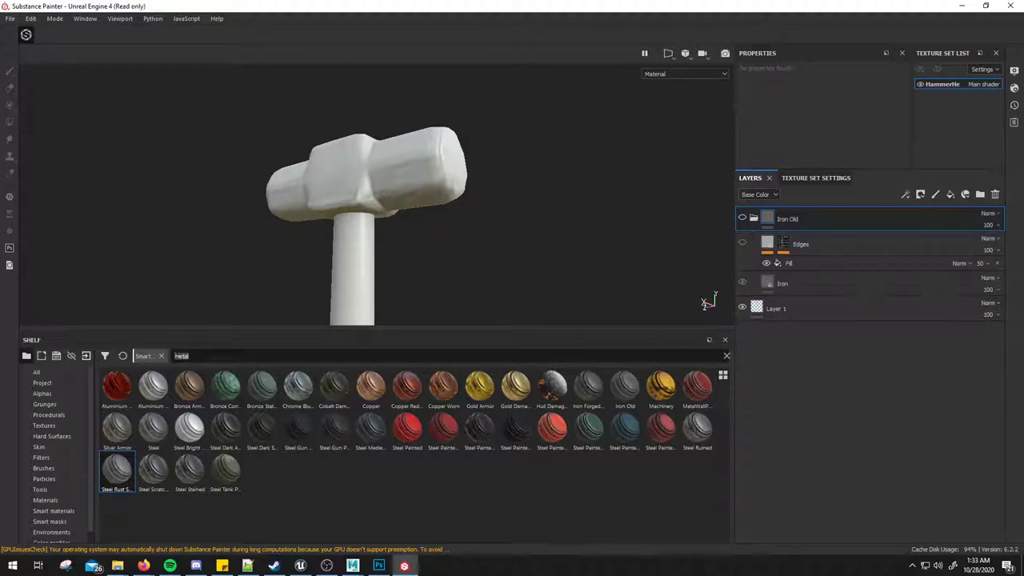
Step: Filter the shelf by 'wood' and trial Wood Ship Hull Old and Wood Ship Hull Nordic, undoing each
text(wood)
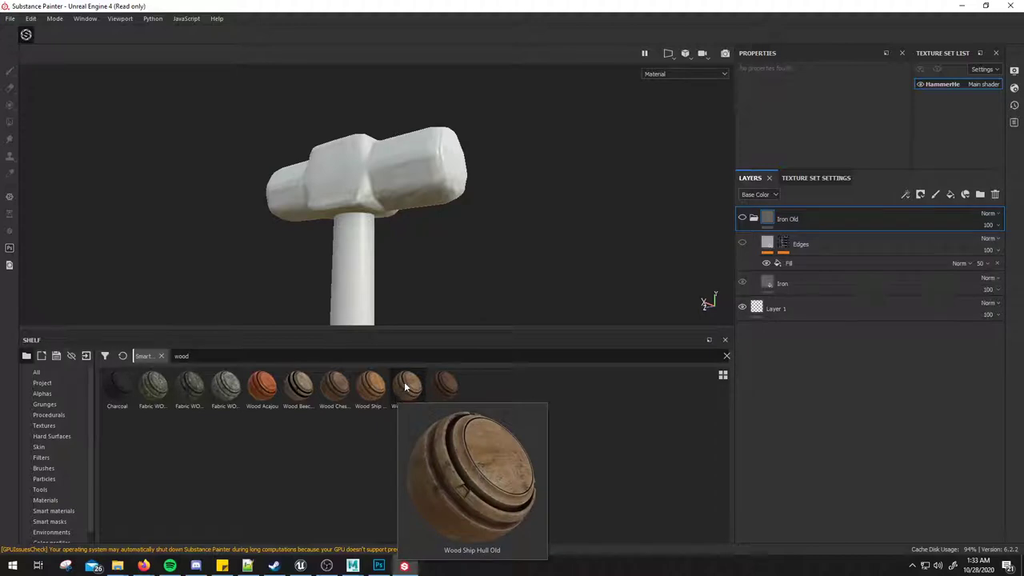
mouse_move(396, 393)
mouse_down()
mouse_move(803, 276)
mouse_move(792, 303)
mouse_up()
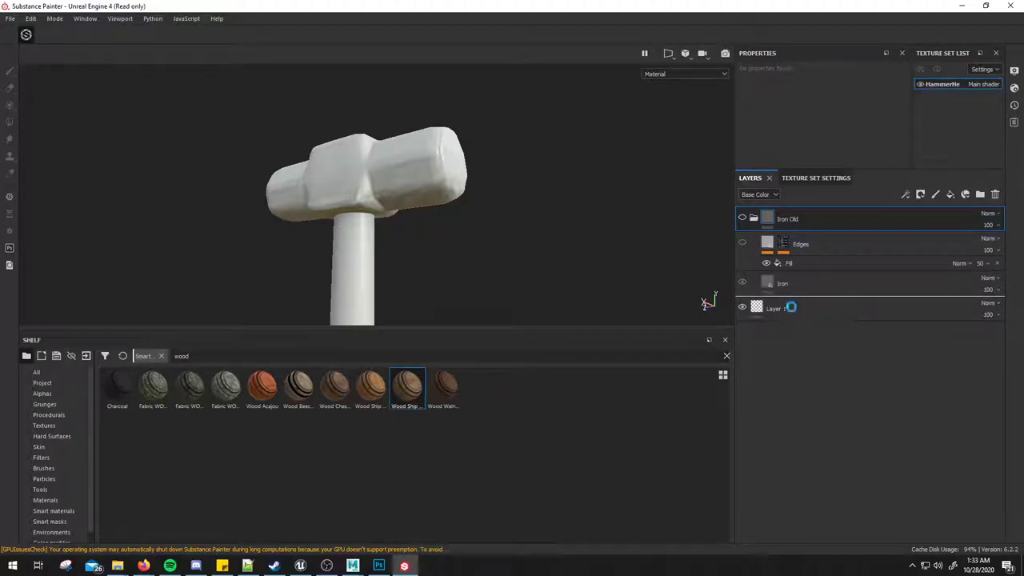
mouse_move(330, 264)
alt+mouse_down()
mouse_move(408, 69)
mouse_move(316, 198)
mouse_move(393, 201)
mouse_move(368, 224)
alt+mouse_up()
key(ctrl+z)
drag(370, 388, 788, 303)
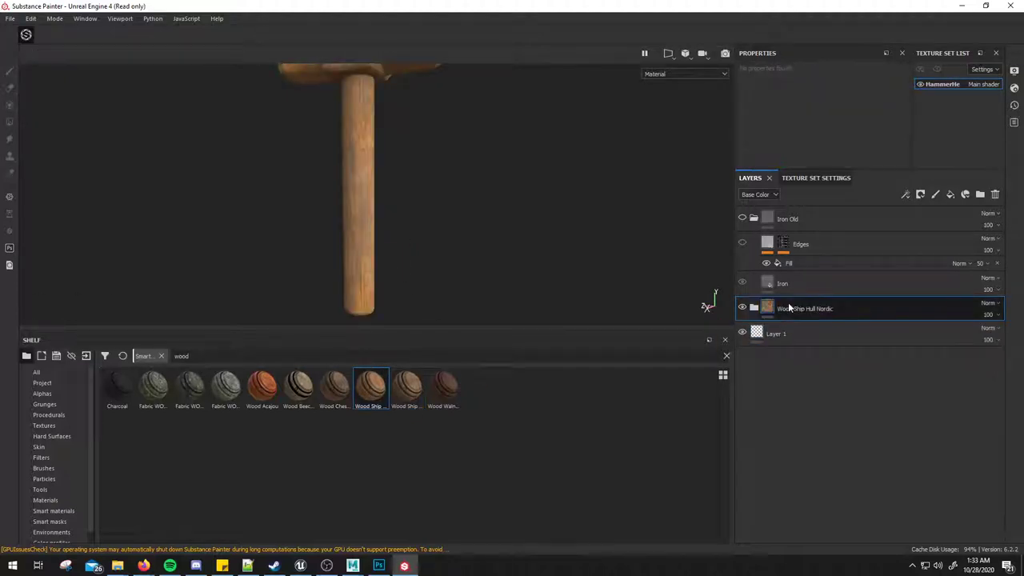
alt+drag(488, 187, 331, 201)
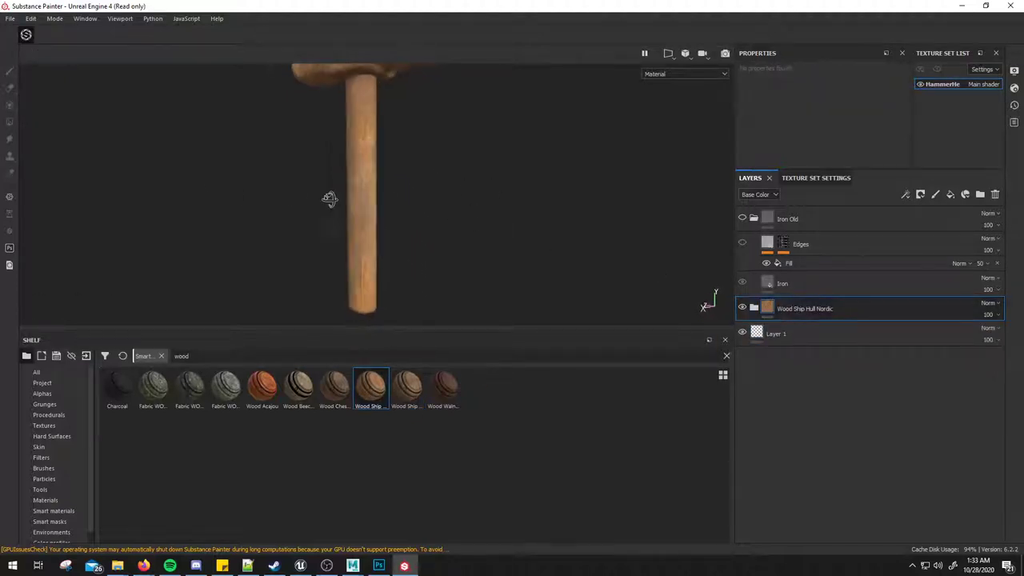
key(ctrl+z)
Step: Trial Wood Walnut and Wood Chest Stylized, then keep a Wood Ship Hull Nordic layer
drag(441, 388, 829, 306)
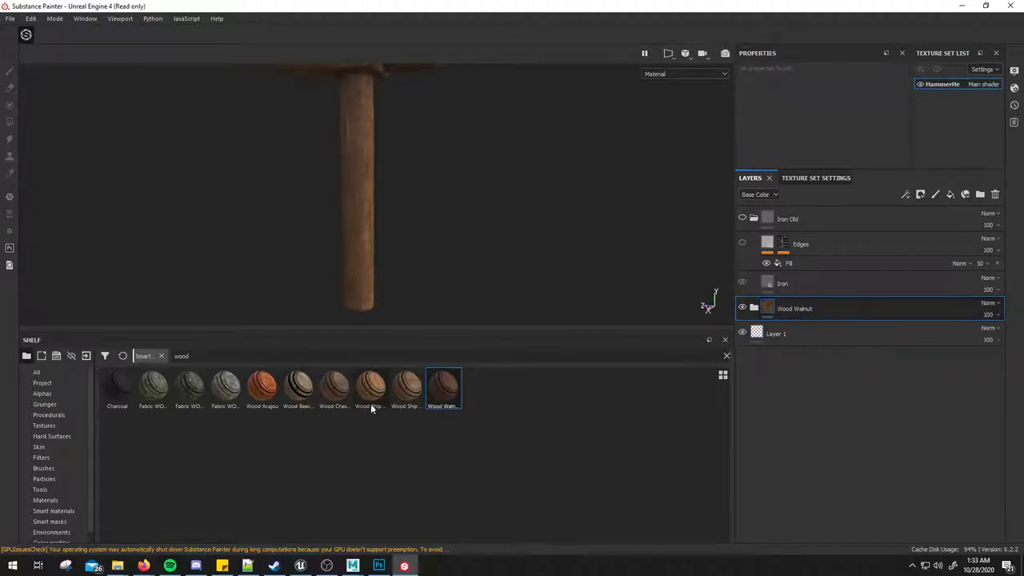
key(ctrl+z)
mouse_move(337, 388)
mouse_down()
mouse_move(655, 346)
mouse_move(798, 303)
mouse_up()
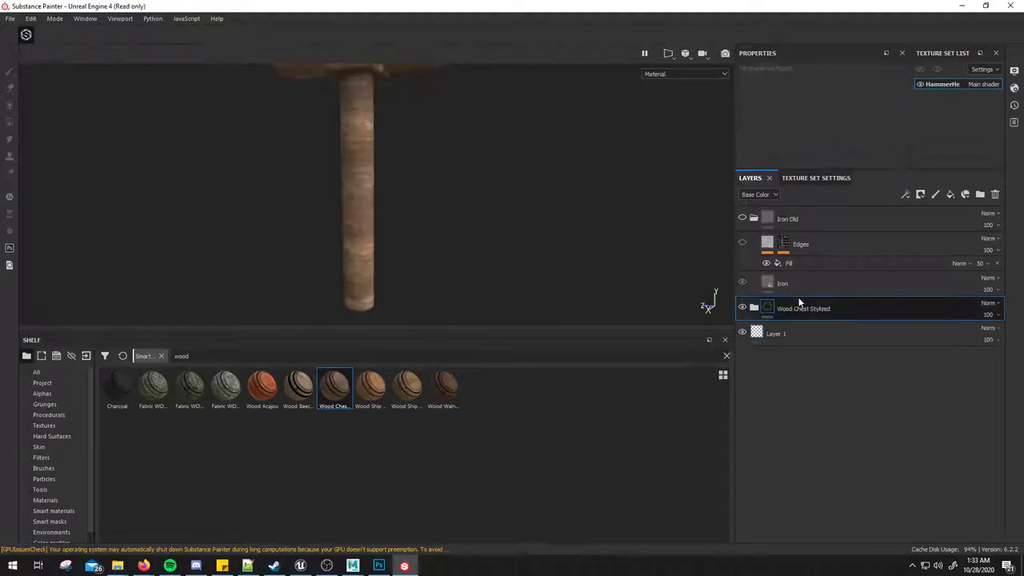
key(ctrl+z)
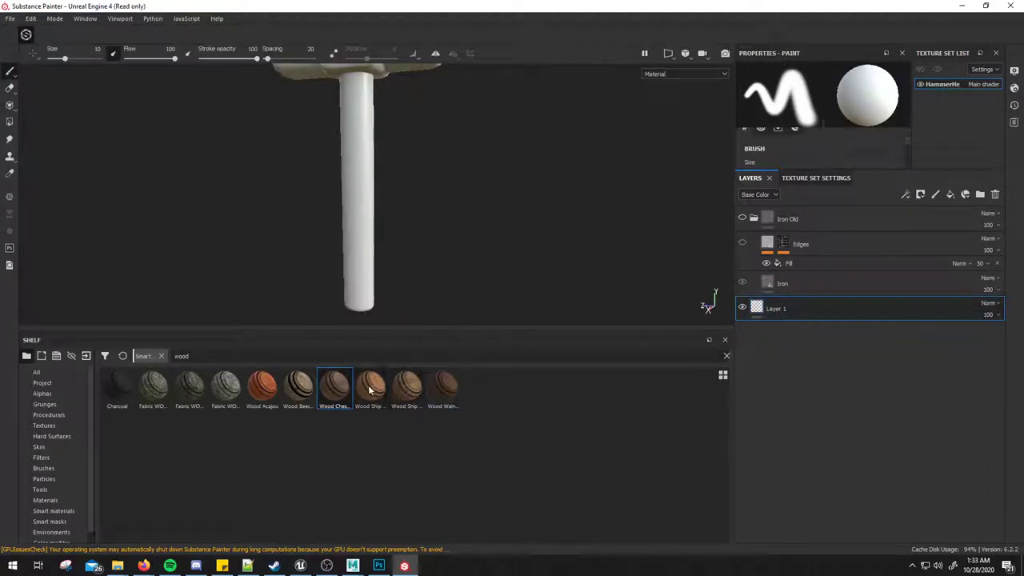
drag(370, 387, 812, 297)
Step: Add a Wood Walnut layer and compare it against Wood Ship Hull Nordic by toggling visibility
drag(458, 387, 799, 320)
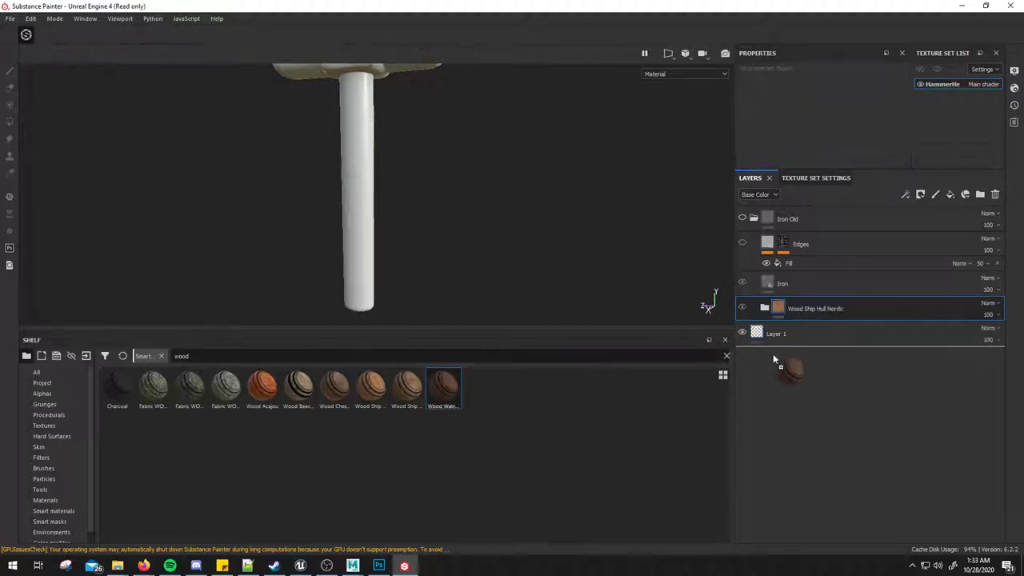
click(743, 309)
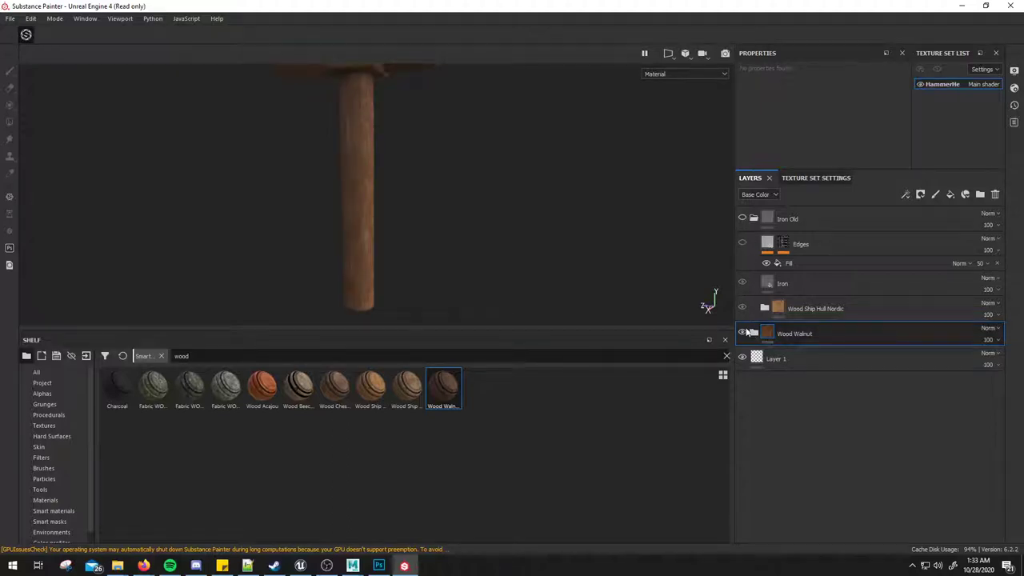
click(742, 334)
click(743, 333)
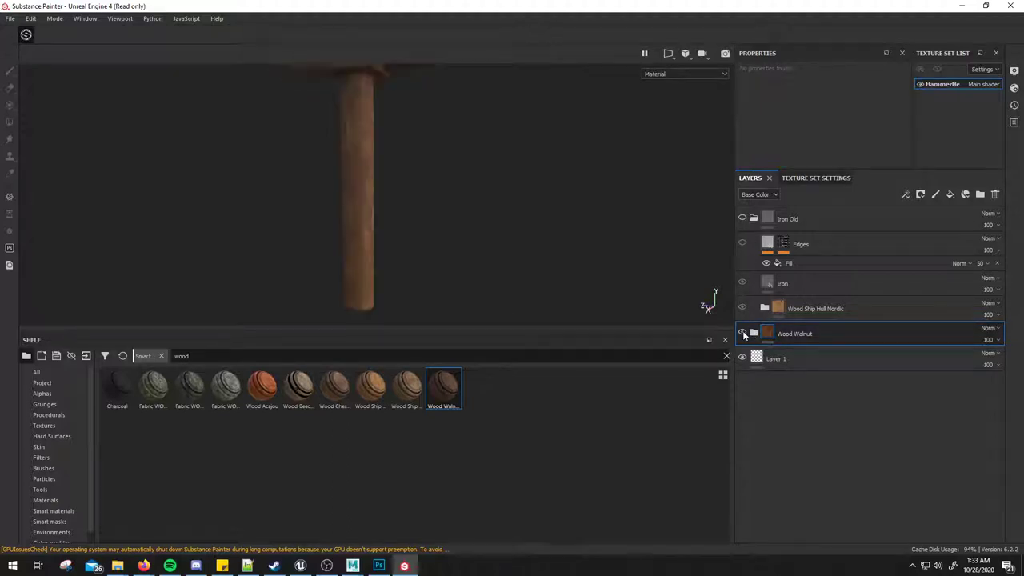
Step: Place Wood Ship Hull Nordic above Wood Walnut and orbit to view the whole hammer
click(756, 333)
click(757, 333)
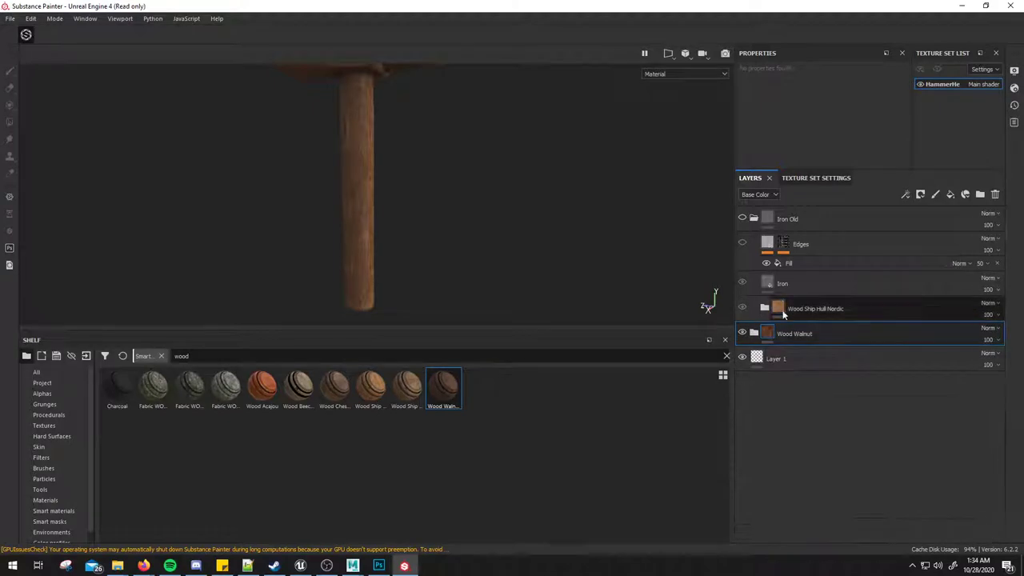
drag(792, 309, 788, 320)
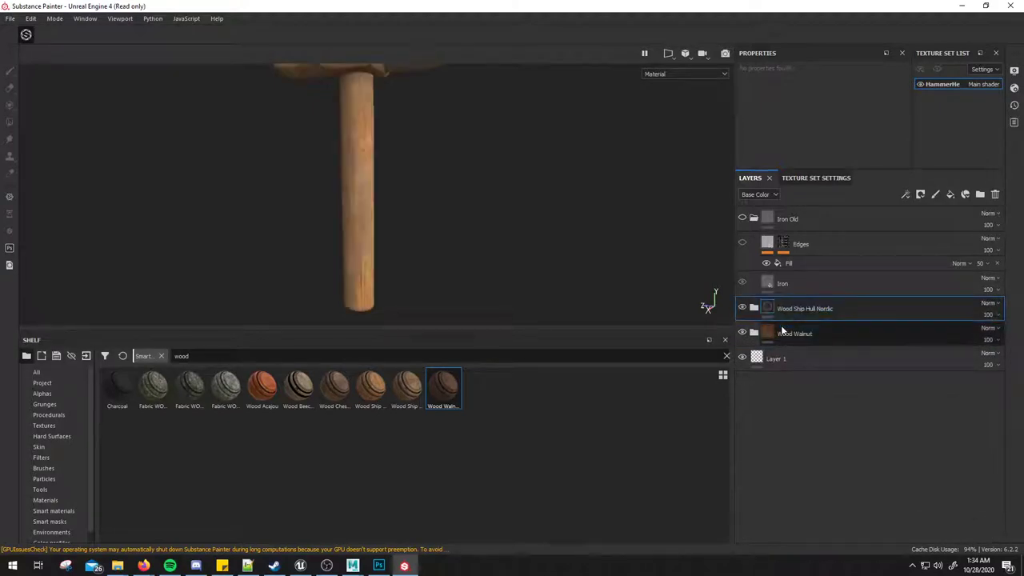
click(743, 309)
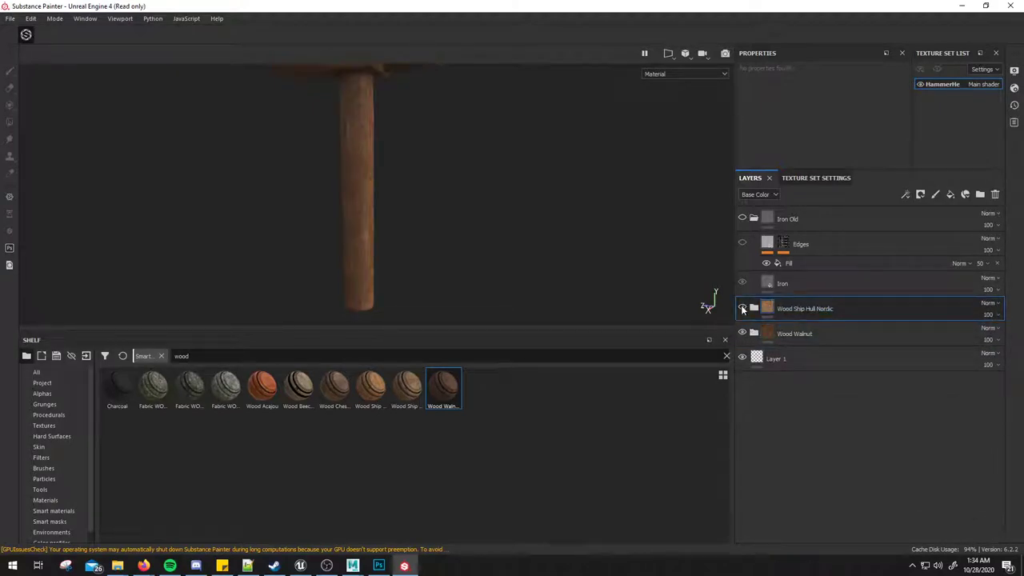
click(743, 310)
mouse_move(637, 307)
alt+mouse_down()
mouse_move(523, 222)
mouse_move(382, 229)
mouse_move(470, 225)
alt+mouse_up()
mouse_move(483, 169)
alt+mouse_down()
mouse_move(471, 205)
mouse_move(384, 203)
mouse_move(398, 91)
alt+mouse_up()
Step: Switch to the 2D/3D split view and add a black mask to Wood Ship Hull Nordic
key(F1)
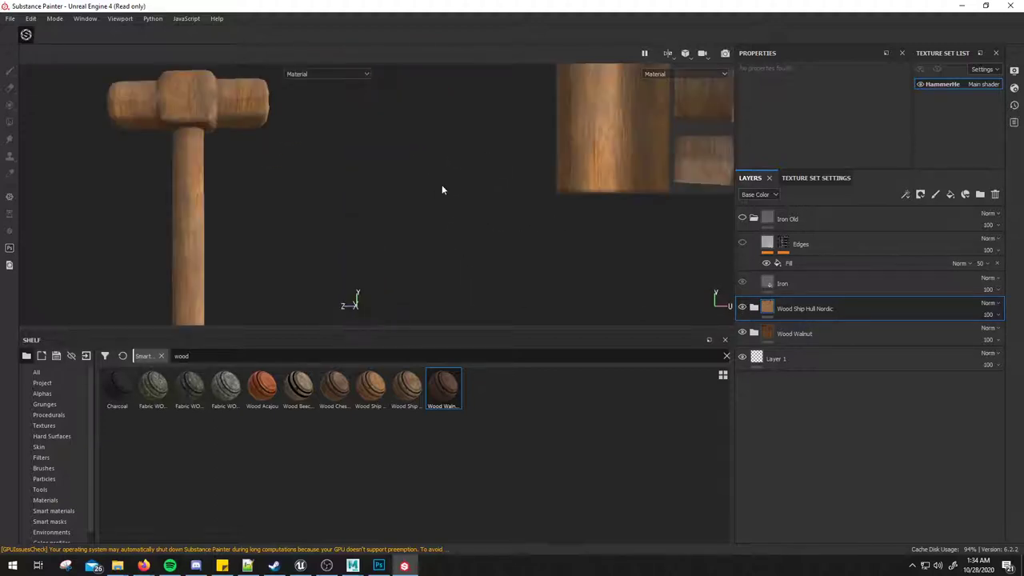
scroll(617, 169, down, 2)
scroll(557, 160, down, 2)
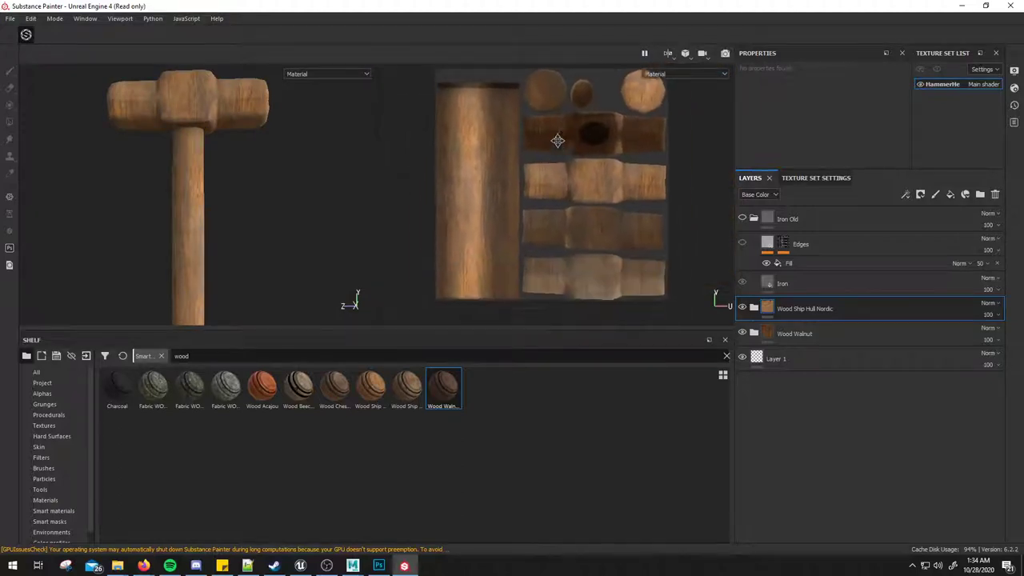
double_click(797, 311)
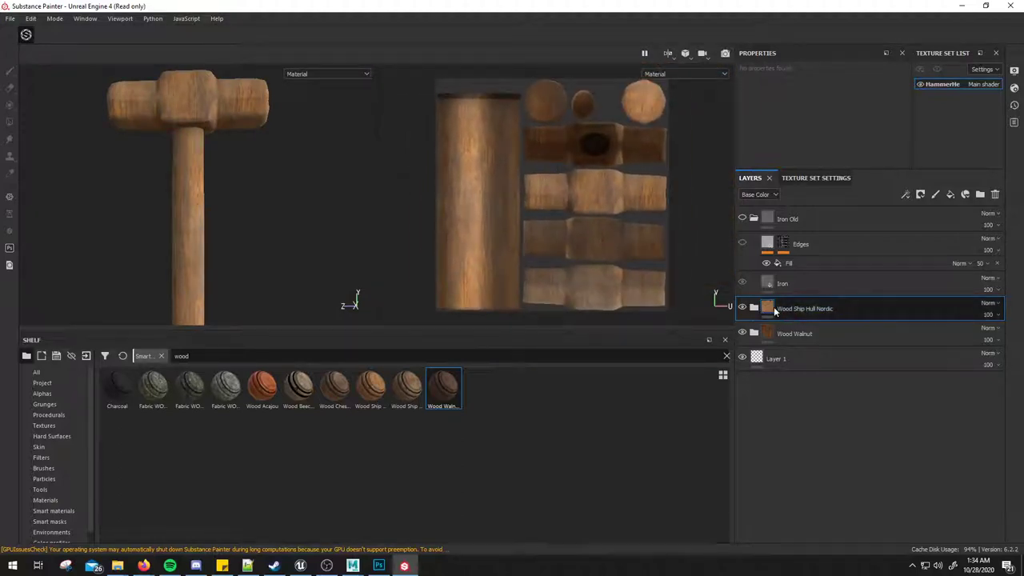
right_click(797, 309)
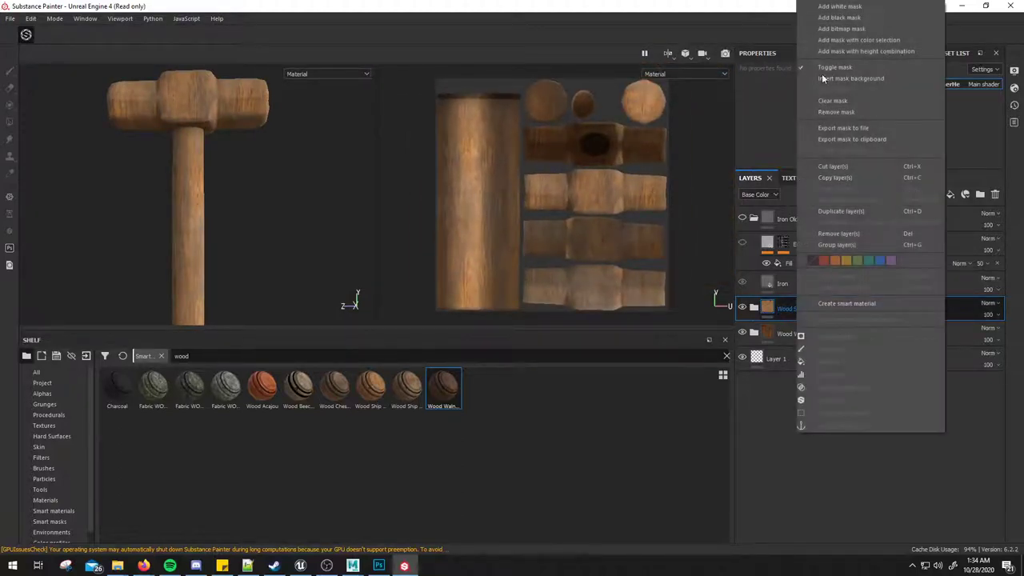
click(850, 17)
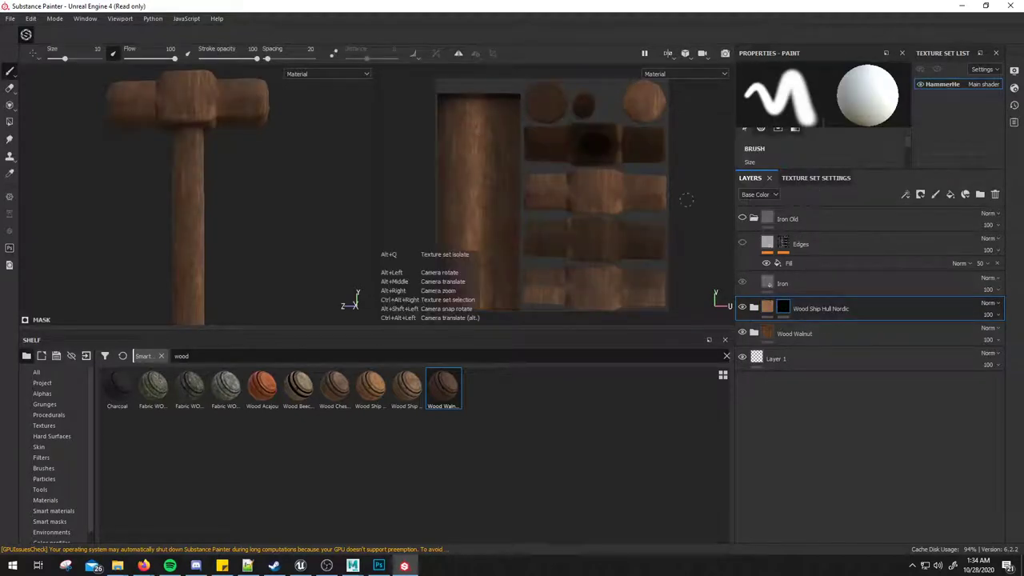
Step: Use Polygon Fill to fill the handle's UV faces into the mask
middle_drag(712, 202, 712, 189)
click(10, 122)
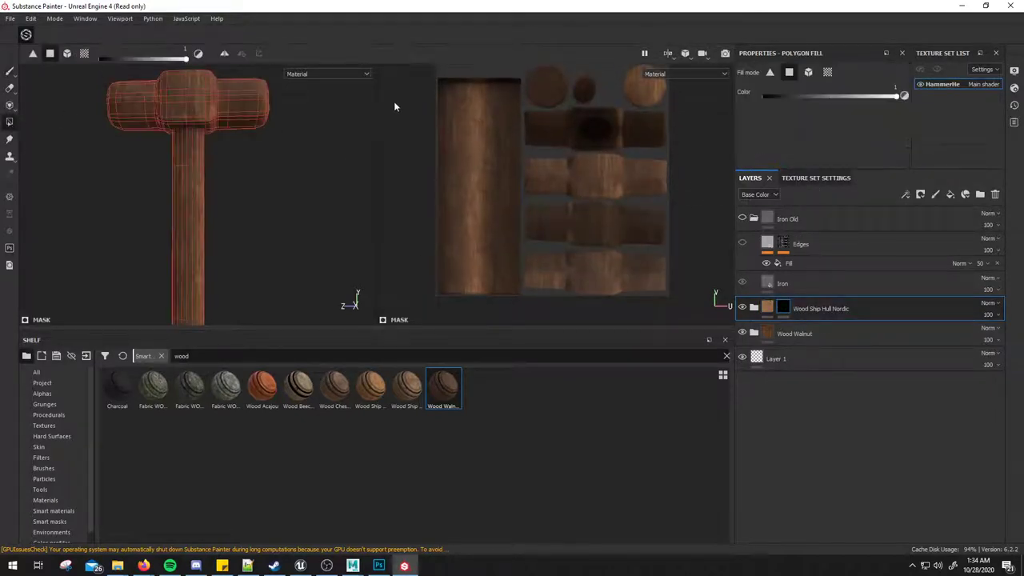
drag(431, 68, 518, 334)
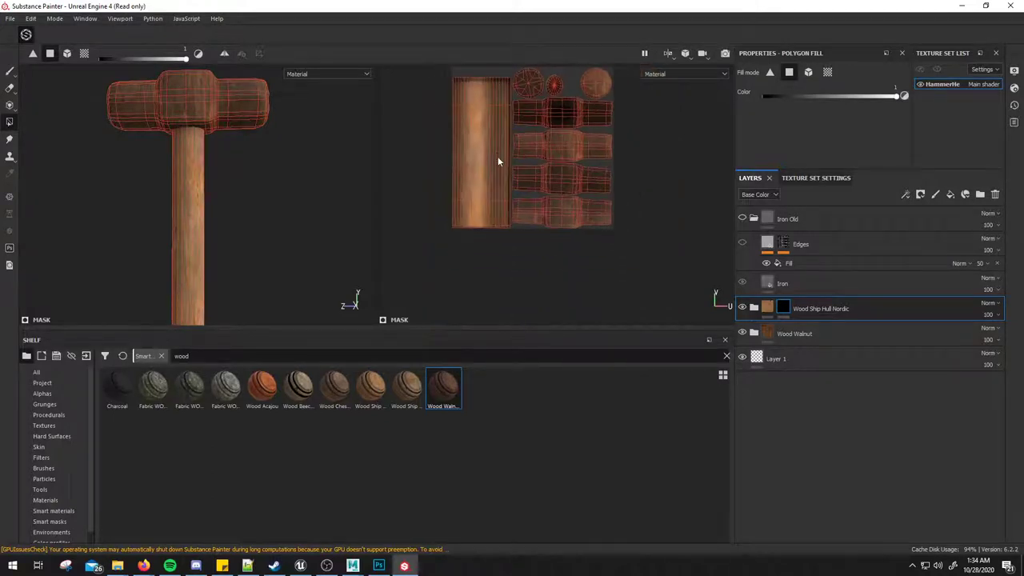
scroll(498, 156, up, 3)
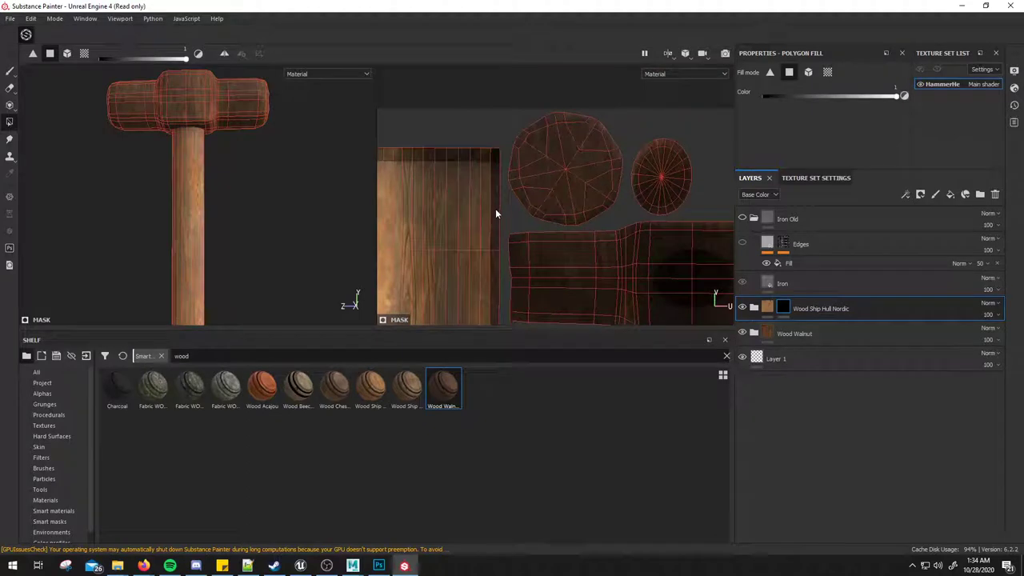
right_click(495, 208)
click(496, 127)
Step: Fill the handle's oval end cap into the mask and check the handle end in 3D
scroll(512, 240, up, 2)
middle_drag(524, 189, 531, 153)
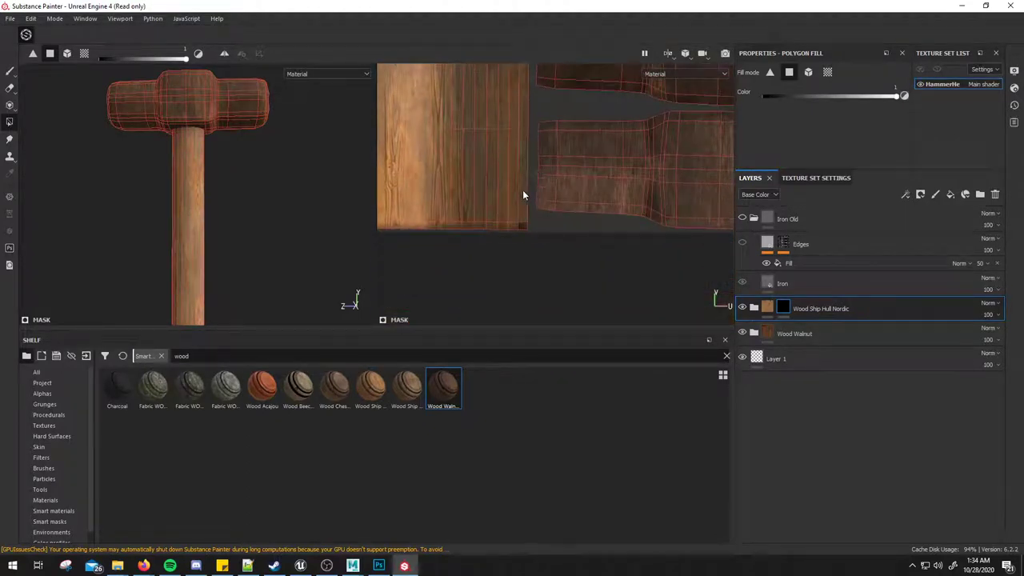
mouse_move(522, 230)
middle_down()
mouse_move(503, 270)
mouse_move(515, 211)
middle_up()
scroll(615, 170, up, 1)
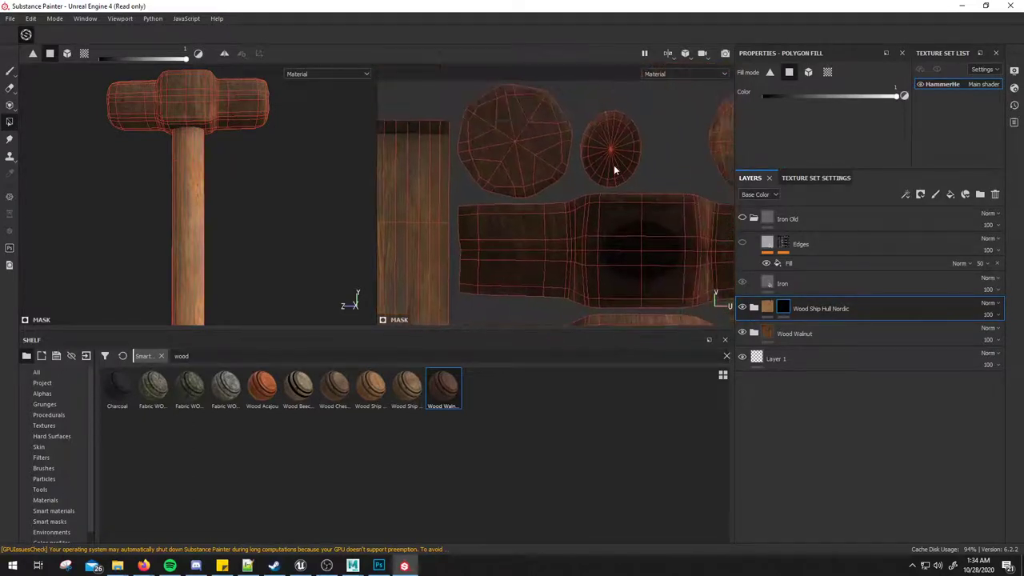
mouse_move(275, 245)
alt+mouse_down()
mouse_move(211, 210)
mouse_move(262, 244)
mouse_move(229, 199)
mouse_move(151, 251)
mouse_move(204, 268)
mouse_move(238, 234)
alt+mouse_up()
click(631, 174)
scroll(219, 194, up, 3)
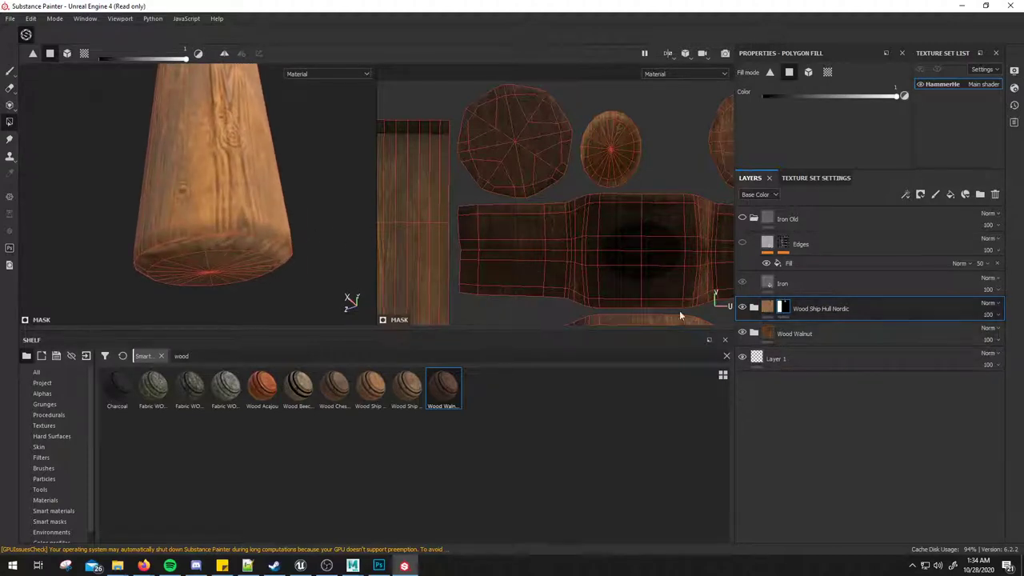
mouse_move(237, 195)
alt+mouse_down()
mouse_move(257, 221)
mouse_move(203, 162)
mouse_move(237, 217)
mouse_move(268, 169)
mouse_move(261, 162)
mouse_move(229, 208)
mouse_move(208, 217)
mouse_move(258, 178)
mouse_move(256, 192)
mouse_move(238, 166)
mouse_move(225, 202)
alt+mouse_up()
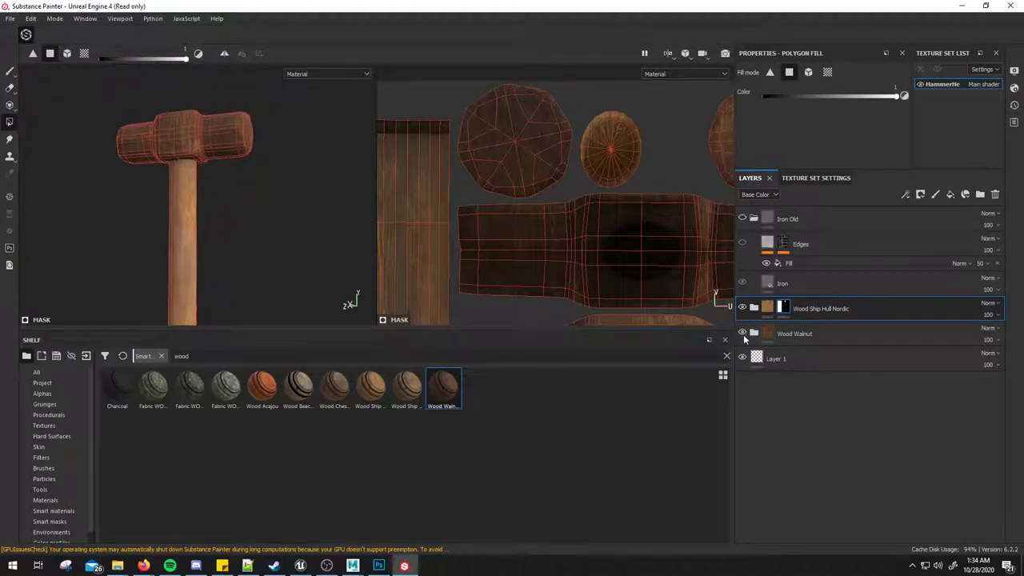
Step: Hide Wood Walnut, show Iron Old and move it below Wood Ship Hull Nordic in single 3D view
click(743, 334)
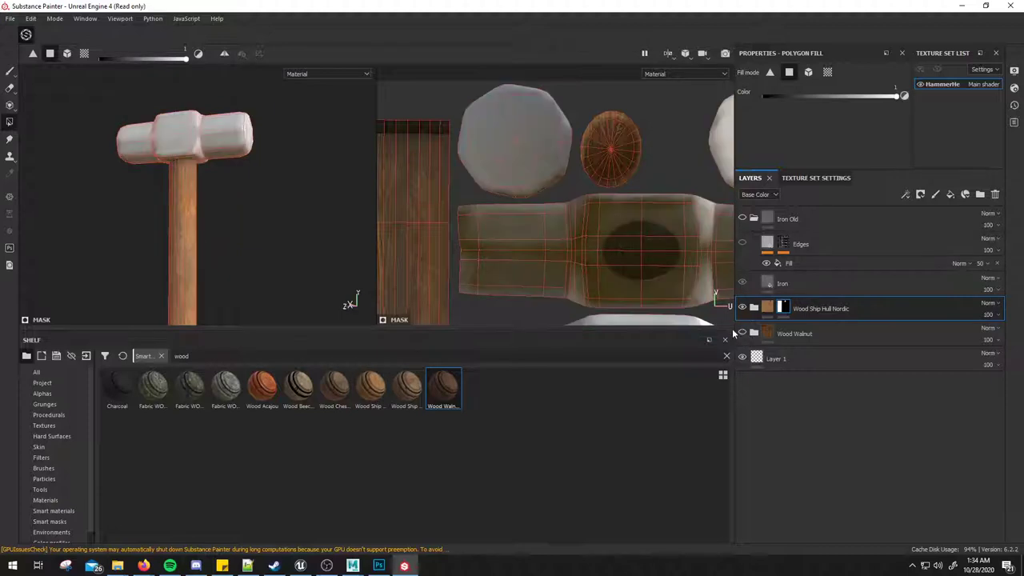
click(742, 219)
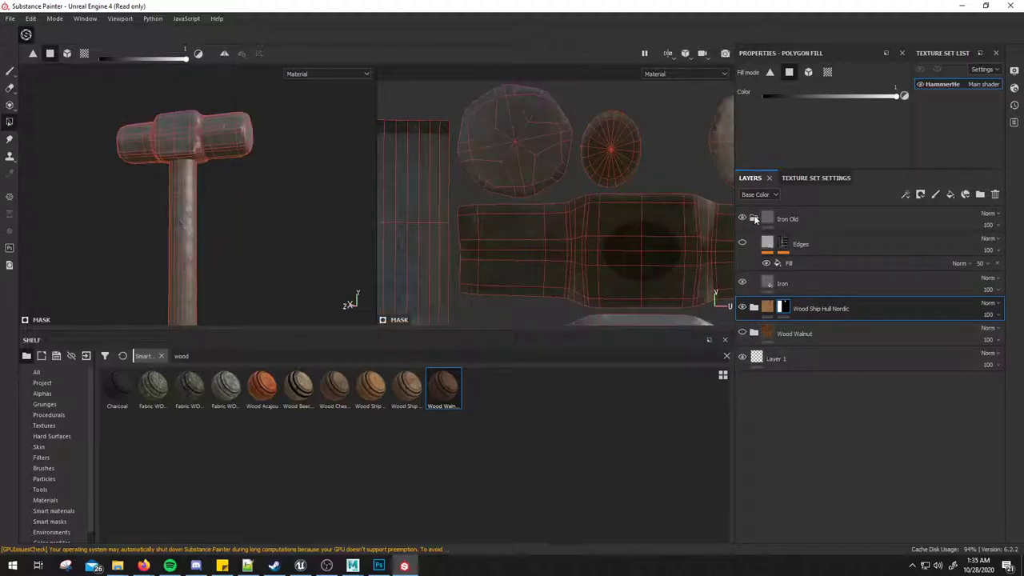
click(754, 218)
drag(808, 219, 803, 252)
mouse_move(290, 249)
alt+mouse_down()
mouse_move(193, 183)
mouse_move(235, 197)
alt+mouse_up()
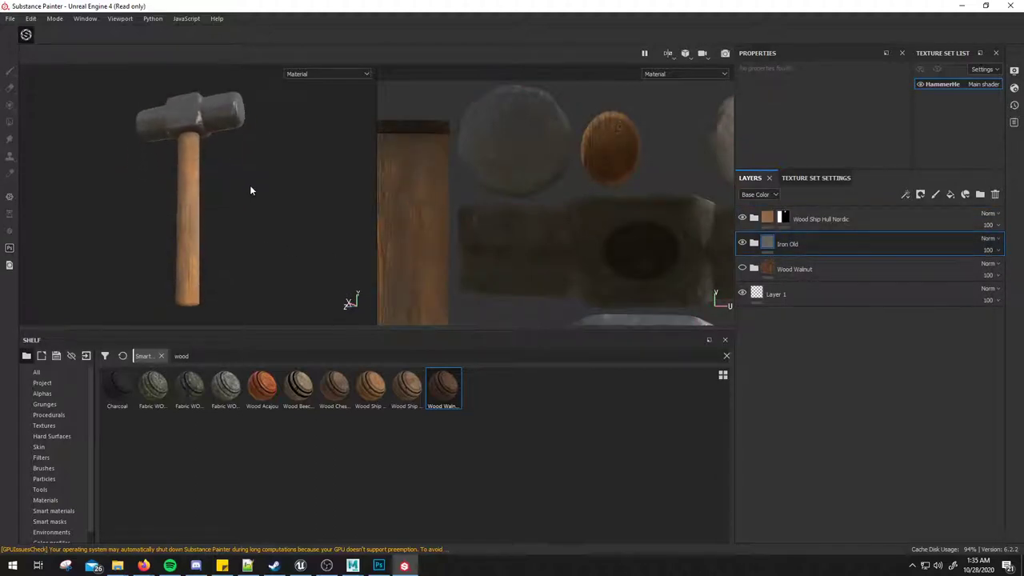
key(F2)
drag(371, 329, 373, 478)
mouse_move(395, 288)
alt+mouse_down()
mouse_move(379, 269)
mouse_move(606, 248)
mouse_move(394, 257)
mouse_move(419, 263)
mouse_move(445, 222)
mouse_move(403, 249)
mouse_move(434, 190)
mouse_move(409, 240)
mouse_move(379, 199)
alt+mouse_up()
Step: Expand Iron Old, compare the Iron sublayer on and off, and turn the Edges layer on
click(754, 244)
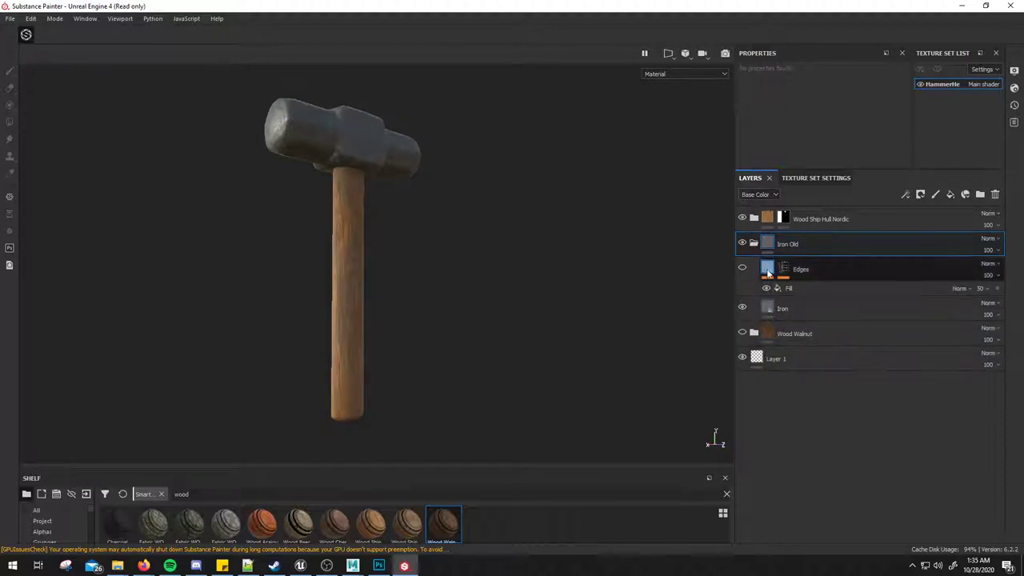
click(742, 308)
click(742, 309)
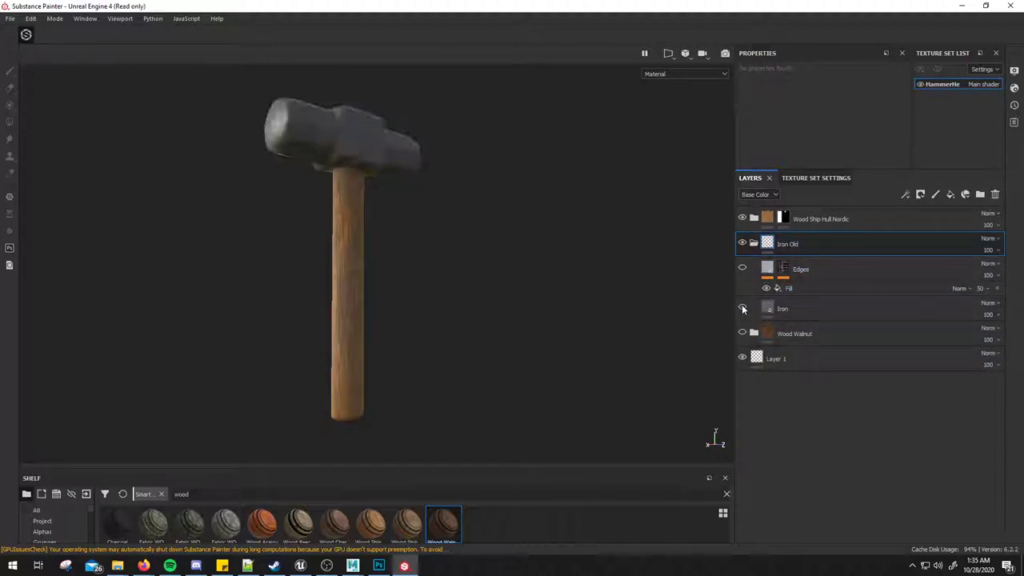
click(742, 309)
click(742, 309)
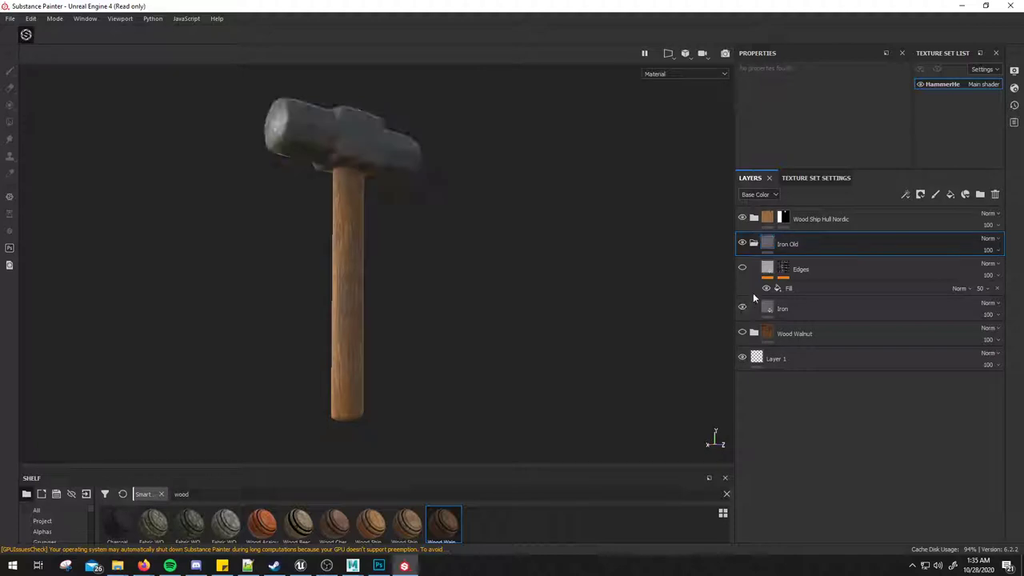
click(806, 310)
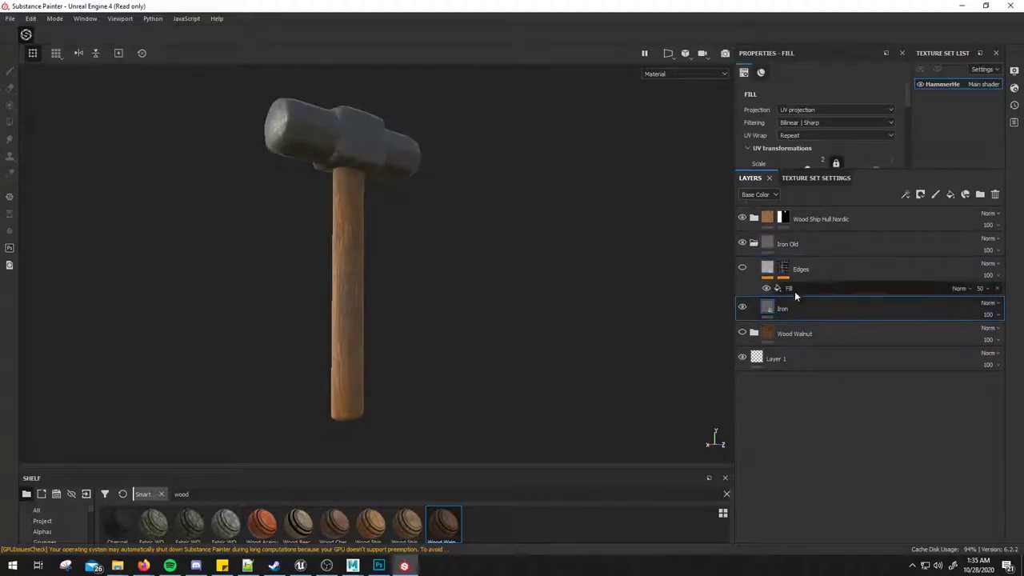
click(801, 288)
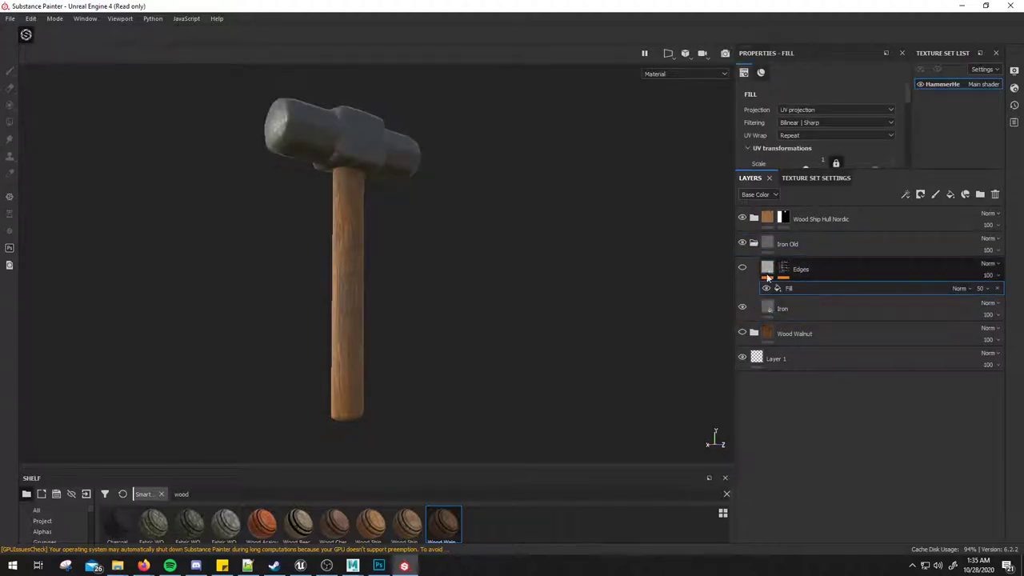
click(743, 269)
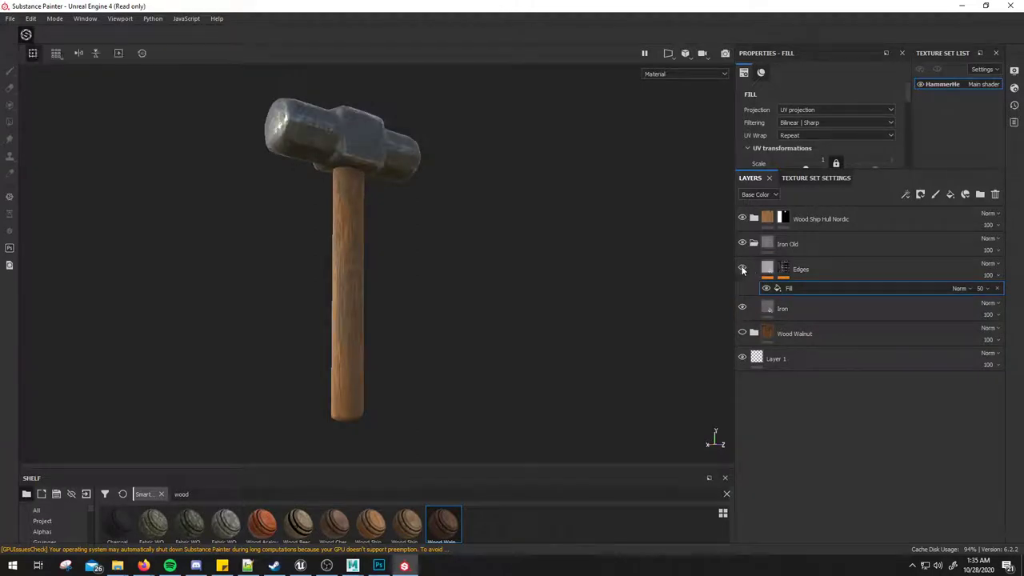
Step: Orbit and zoom to inspect edge wear on the head's round striking face
mouse_move(192, 264)
alt+mouse_down()
mouse_move(272, 320)
mouse_move(461, 305)
mouse_move(483, 238)
alt+mouse_up()
alt+drag(387, 267, 448, 320)
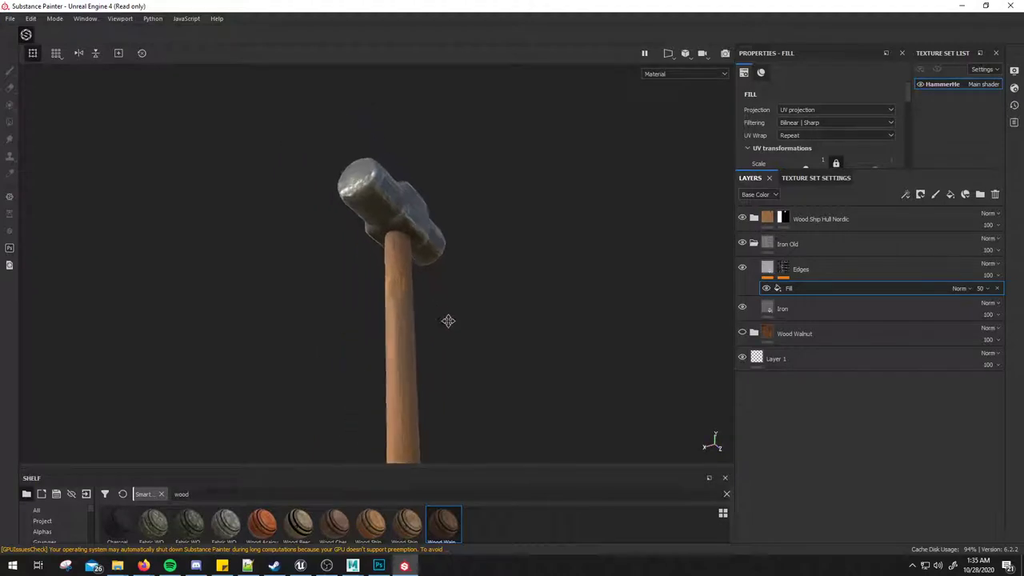
scroll(374, 263, down, 1)
scroll(383, 229, up, 3)
scroll(409, 225, up, 3)
mouse_move(409, 225)
alt+mouse_down()
mouse_move(427, 293)
mouse_move(350, 274)
mouse_move(514, 263)
mouse_move(393, 275)
alt+mouse_up()
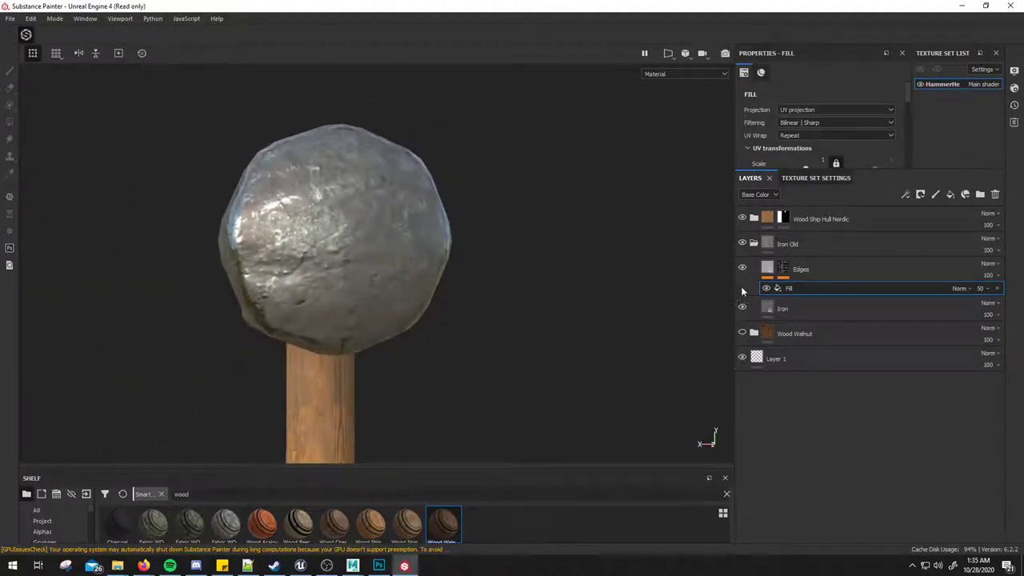
Step: Select the Edges layer's mask, switch to brush painting and adjust the brush properties
click(783, 269)
key(4)
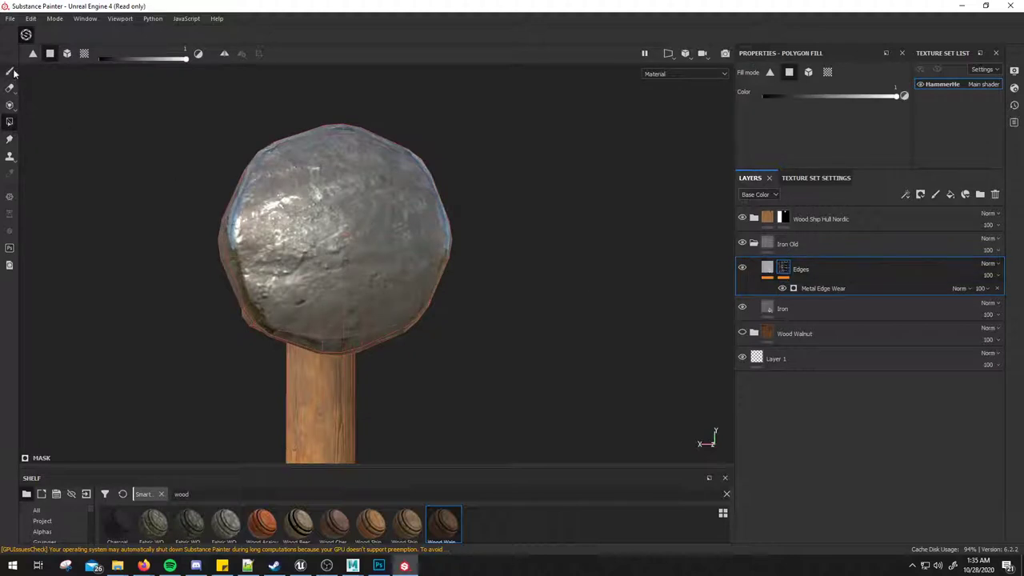
click(11, 71)
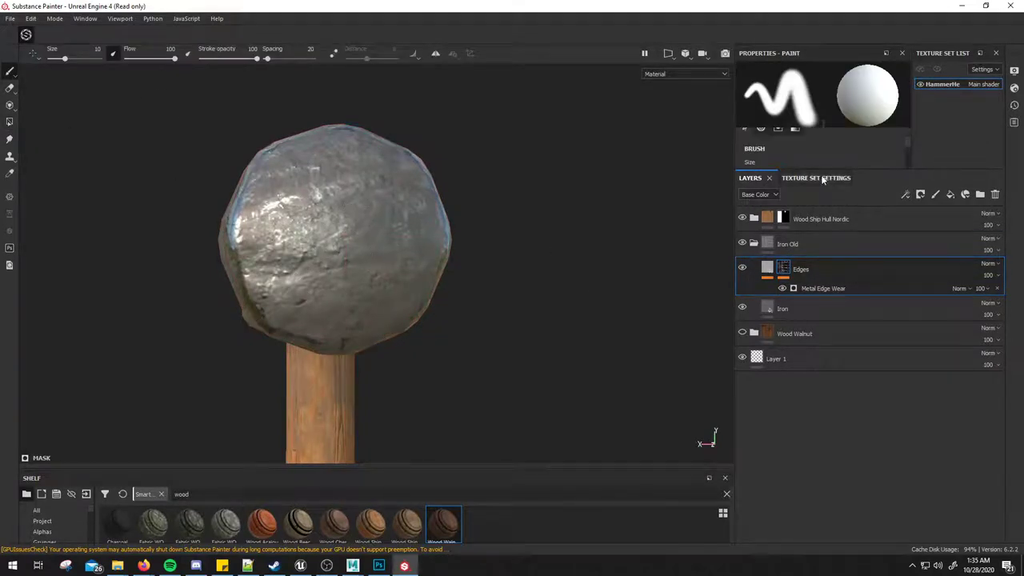
scroll(812, 170, down, 3)
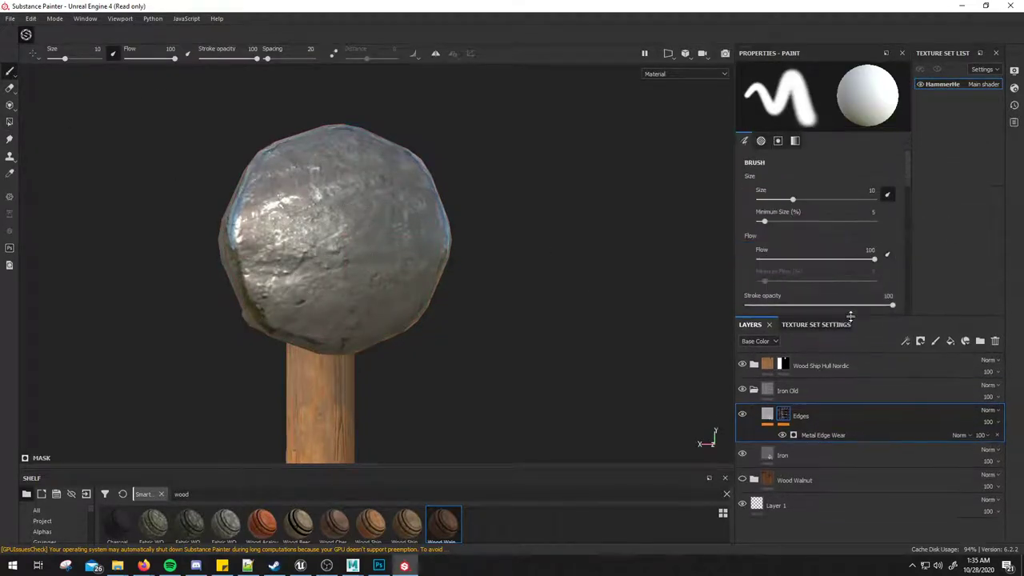
scroll(824, 192, down, 3)
scroll(834, 223, down, 3)
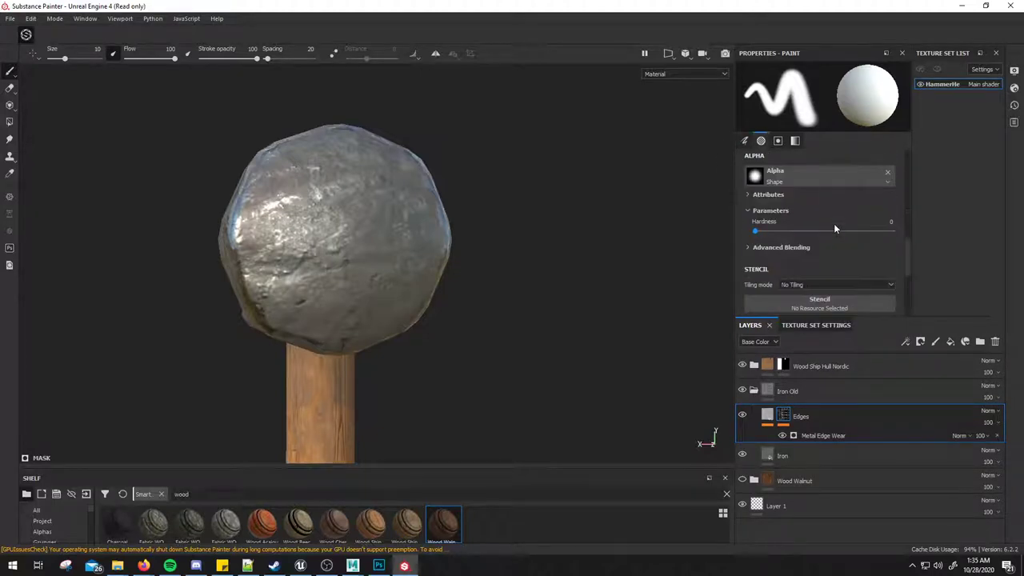
scroll(834, 225, down, 3)
scroll(849, 236, down, 2)
scroll(857, 241, up, 1)
drag(890, 276, 746, 275)
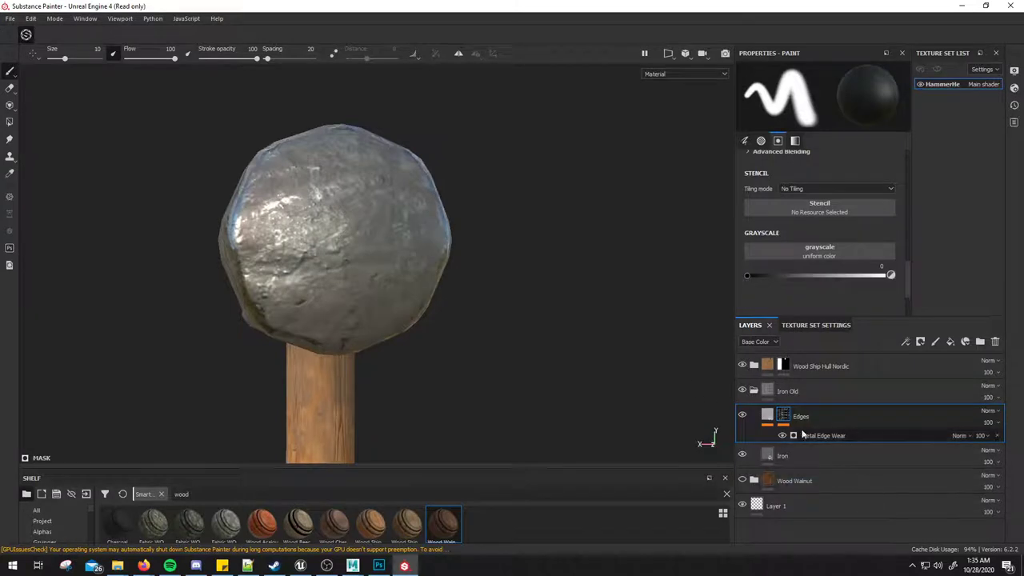
Step: Compare the Metal Edge Wear generator and Edges layer on and off; set brush grayscale to white
click(825, 437)
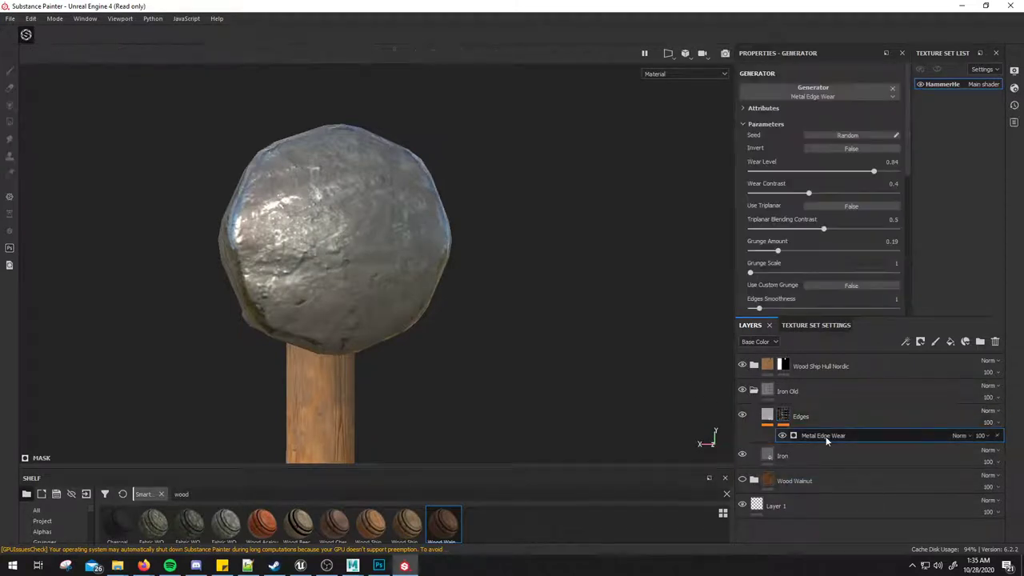
click(782, 436)
click(783, 436)
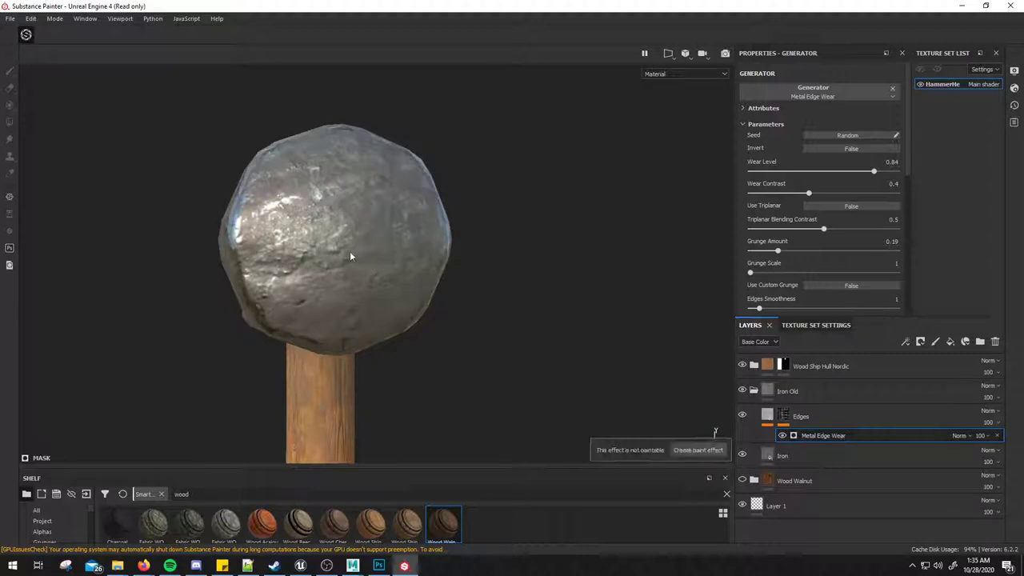
click(800, 417)
click(743, 416)
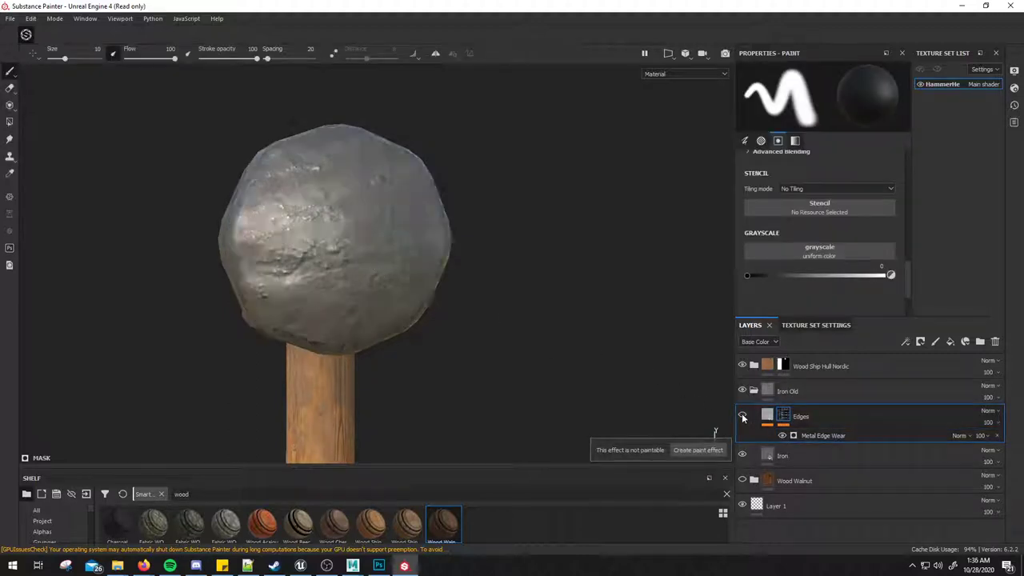
click(743, 415)
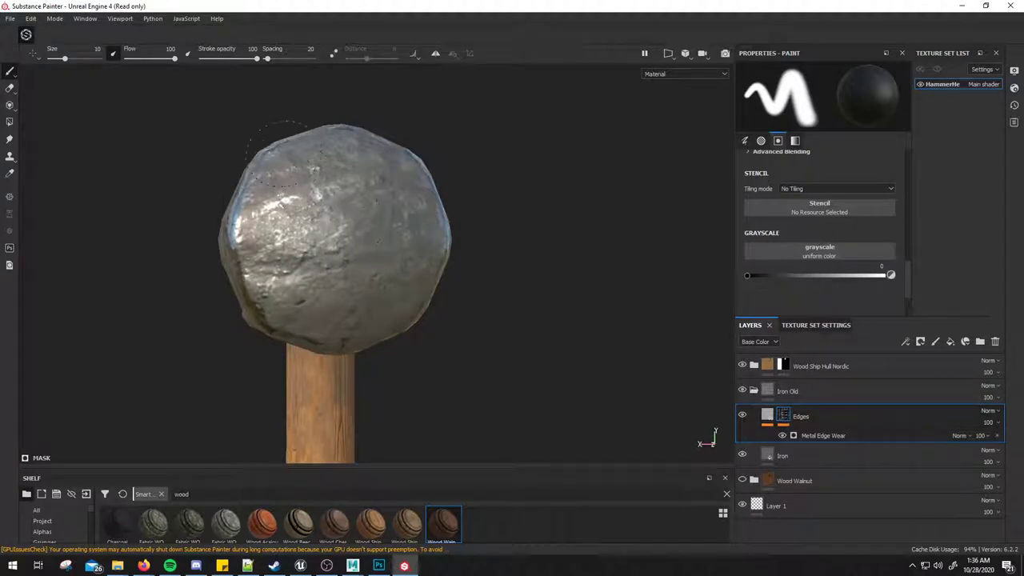
drag(766, 276, 897, 280)
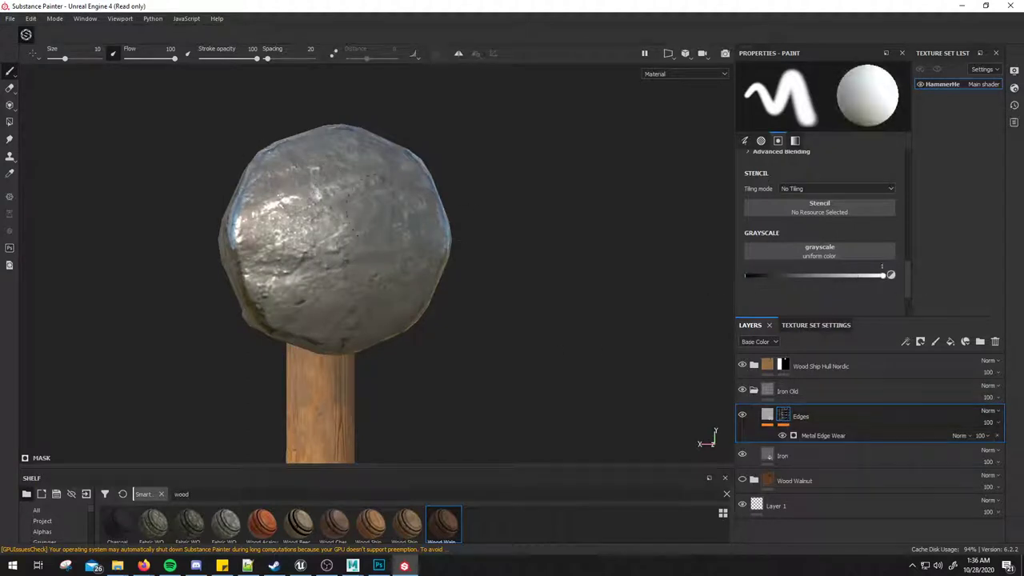
Step: Hide the Edges layer to remove the bright highlights and collapse the Iron Old group
mouse_move(316, 228)
alt+mouse_down()
mouse_move(387, 299)
mouse_move(433, 264)
mouse_move(387, 300)
alt+mouse_up()
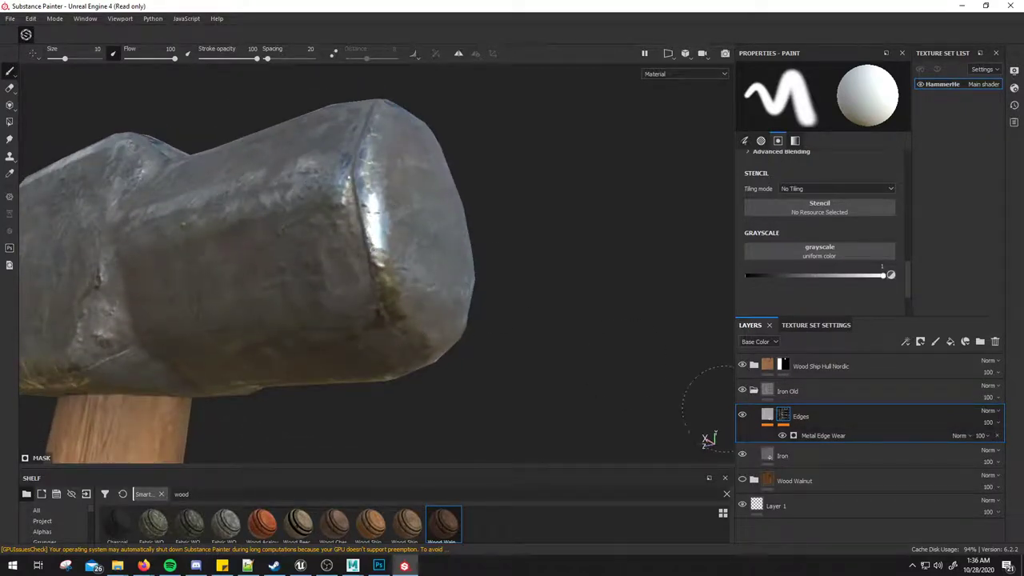
click(742, 416)
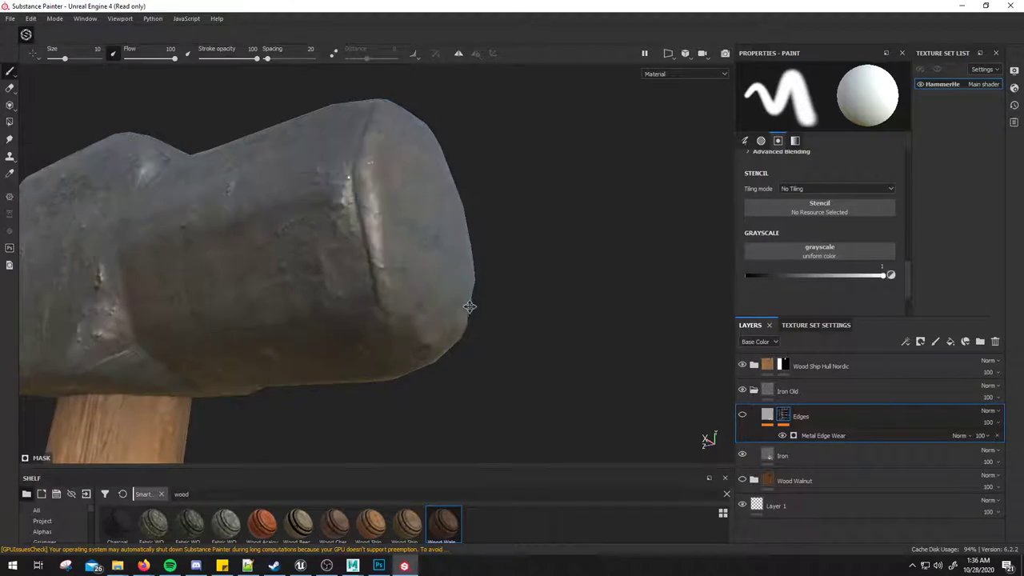
alt+drag(470, 306, 480, 285)
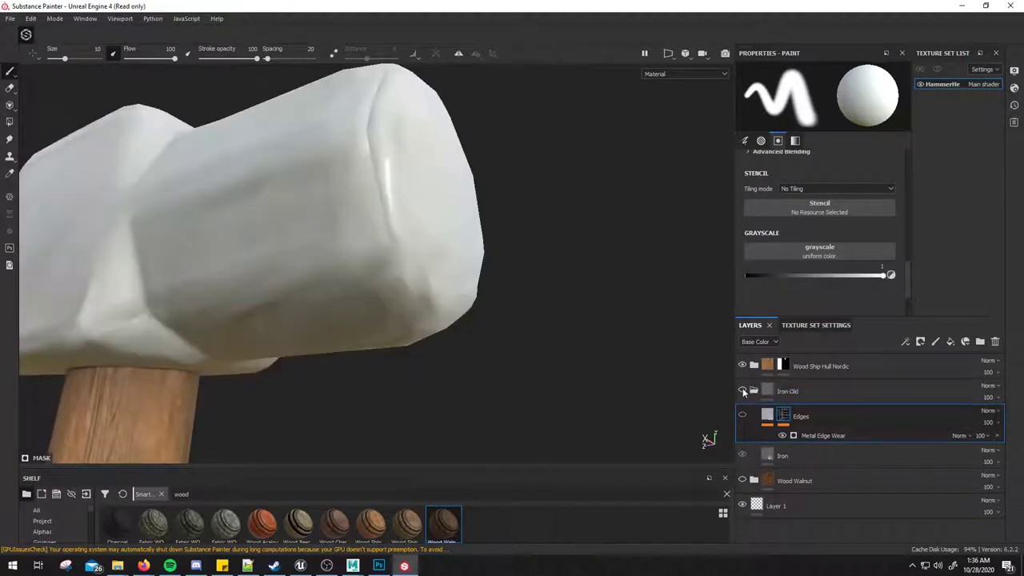
click(753, 391)
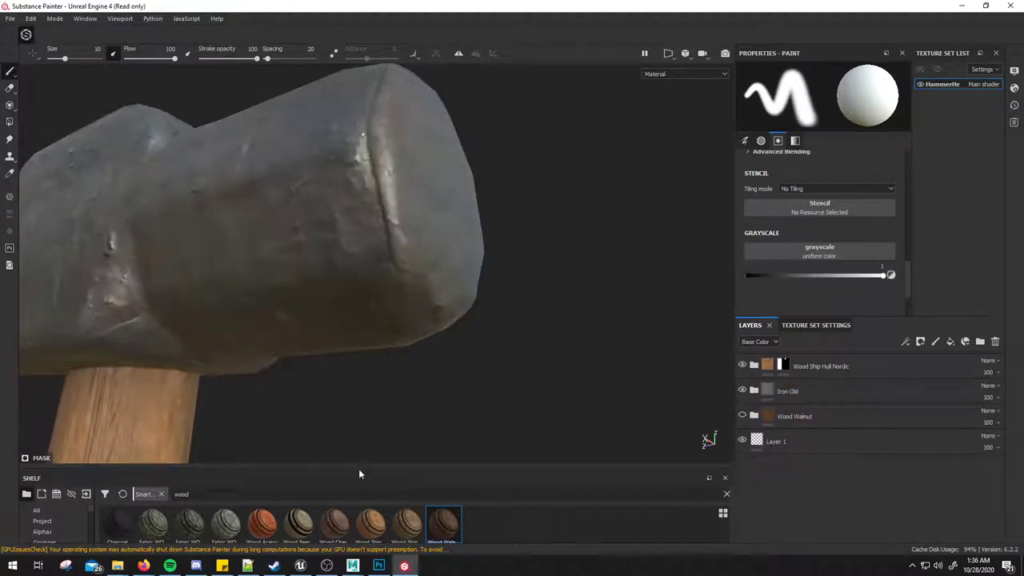
drag(359, 472, 238, 284)
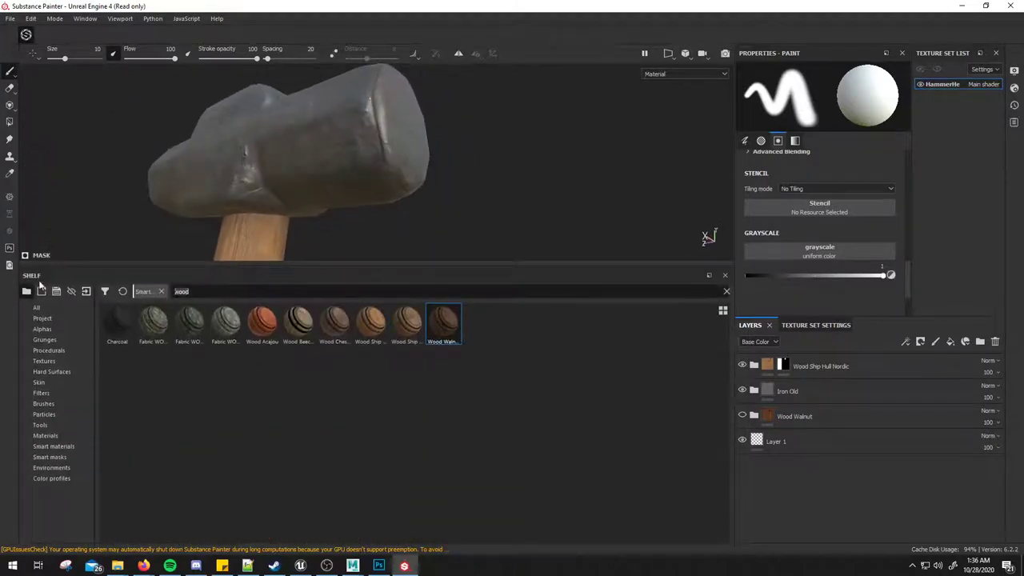
text(medi)
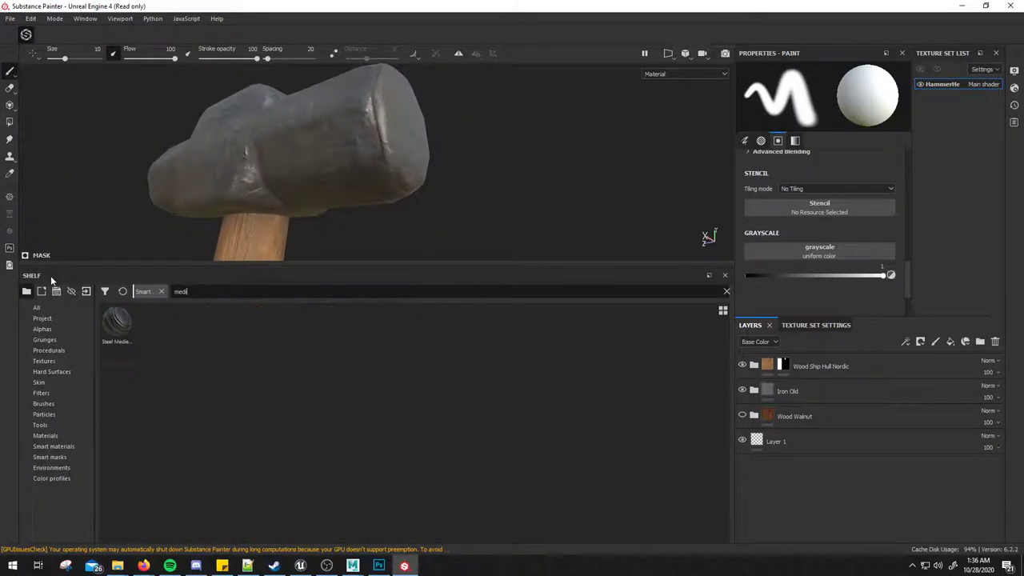
drag(117, 324, 800, 354)
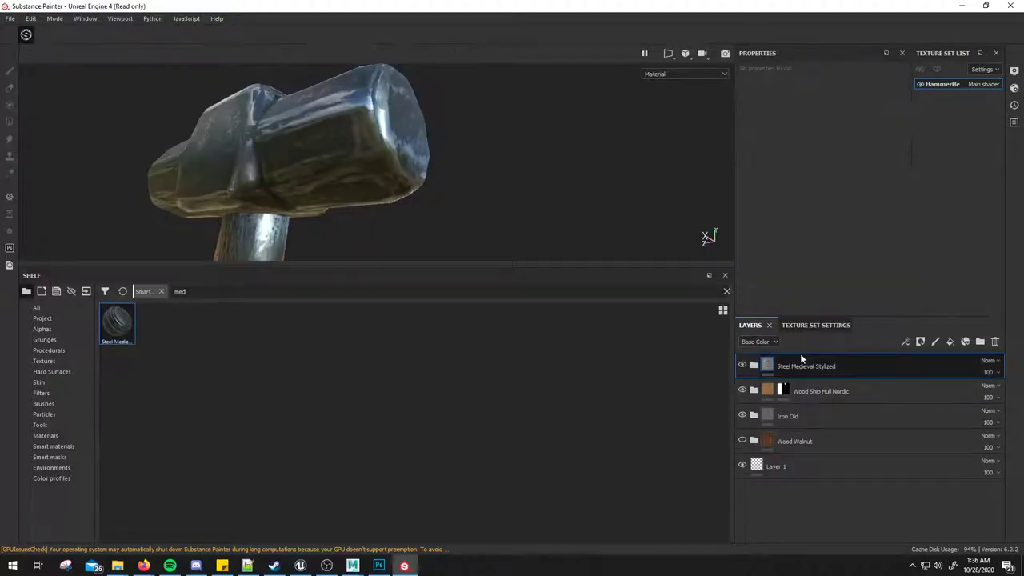
mouse_move(320, 160)
alt+mouse_down()
mouse_move(312, 199)
mouse_move(361, 174)
alt+mouse_up()
key(ctrl+z)
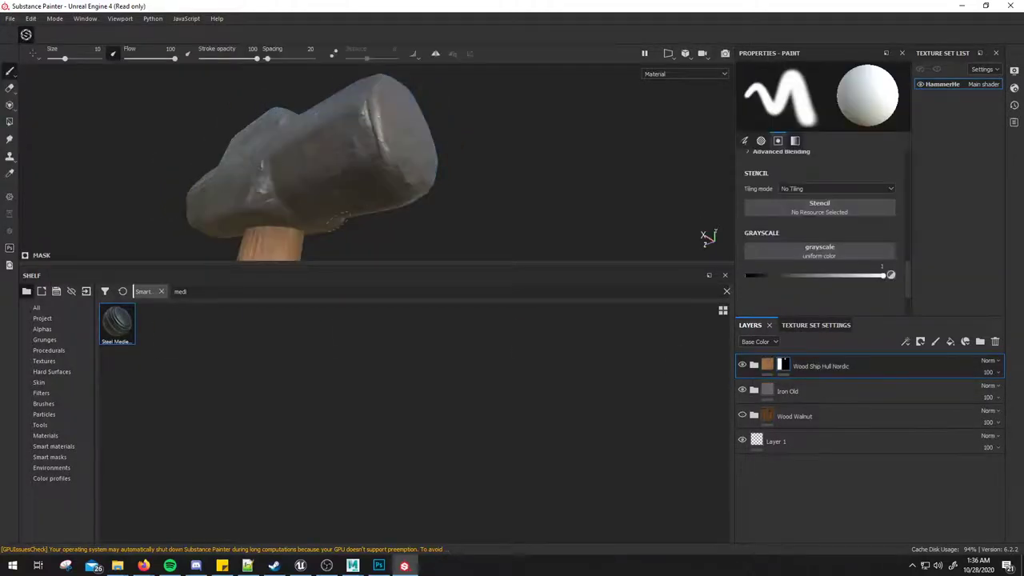
double_click(180, 291)
text(me)
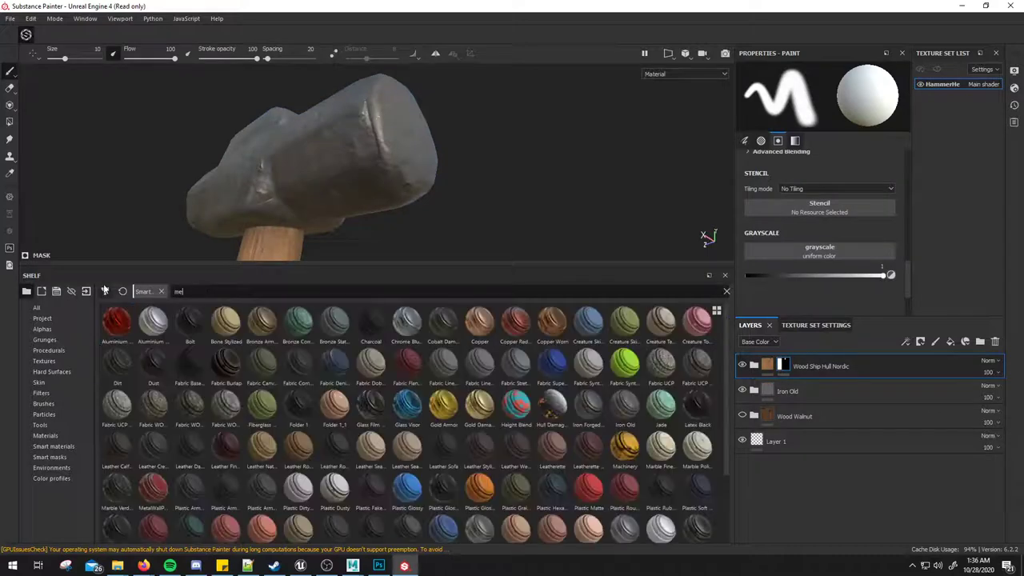
text(tal)
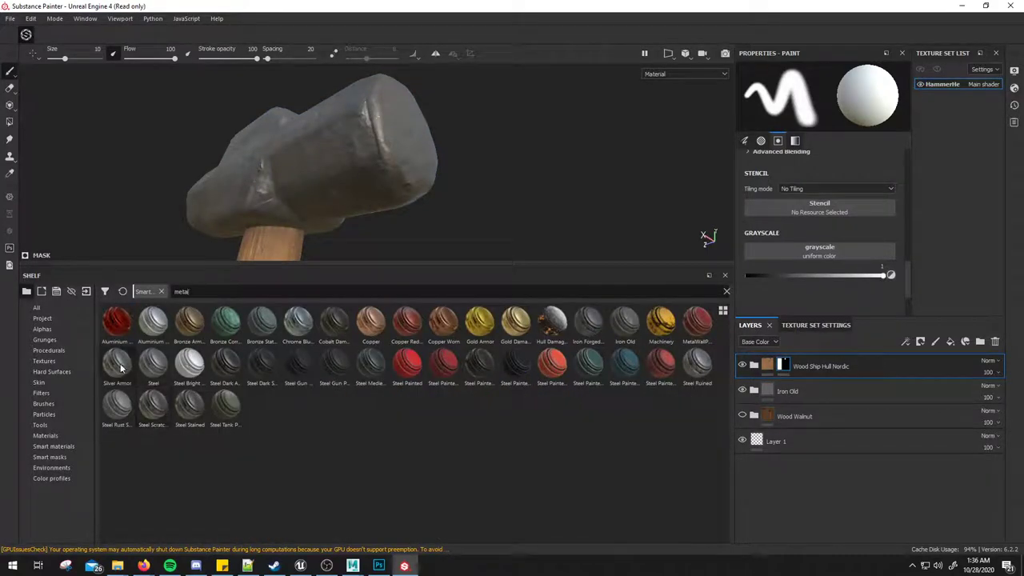
drag(195, 408, 796, 358)
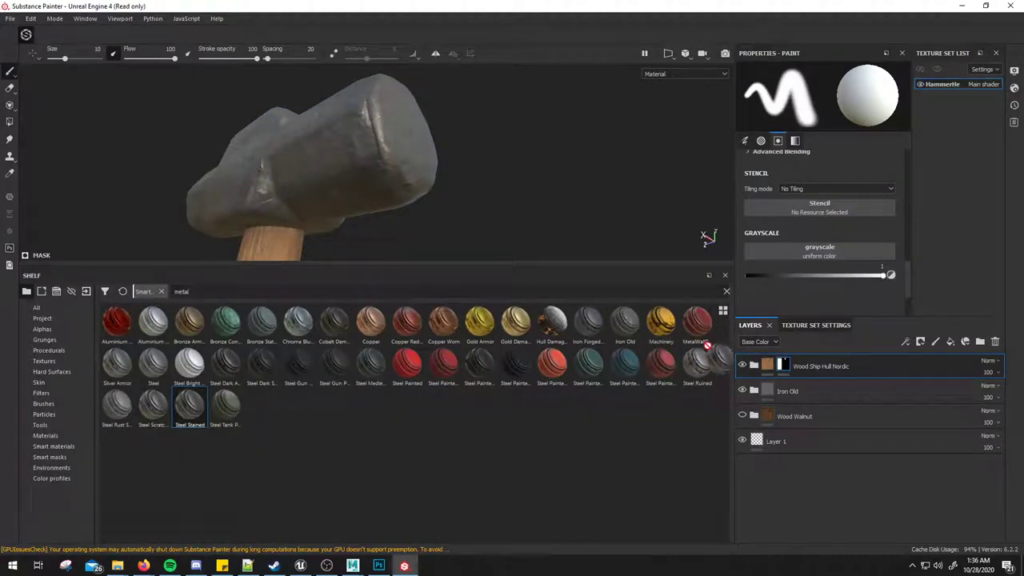
key(ctrl+z)
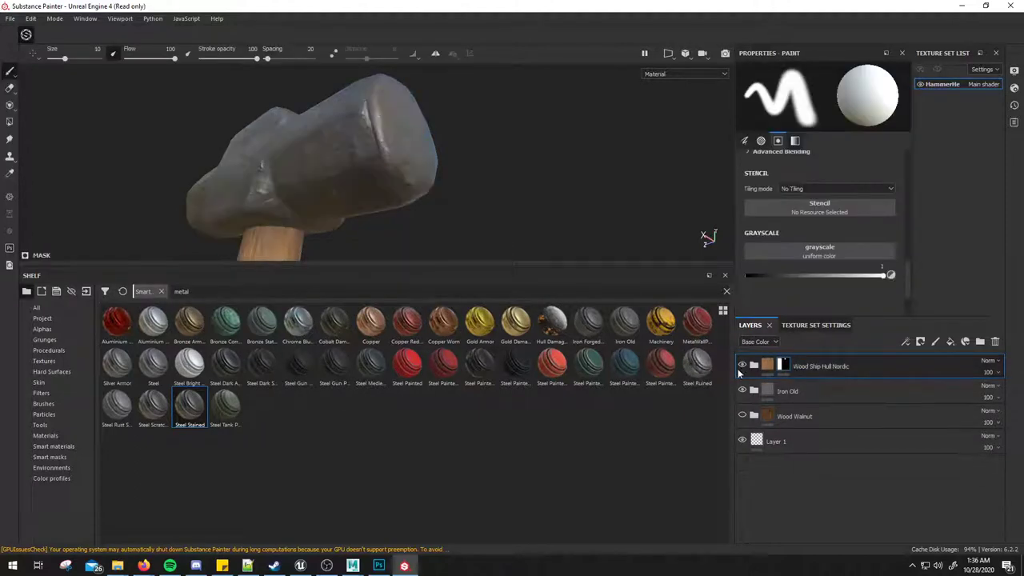
drag(697, 365, 816, 360)
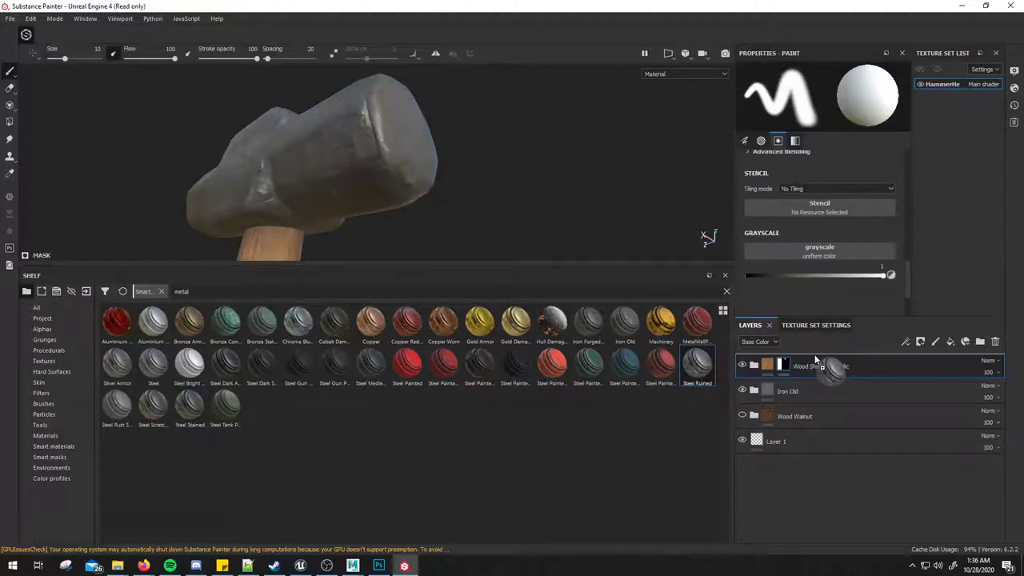
key(ctrl+z)
drag(590, 328, 791, 359)
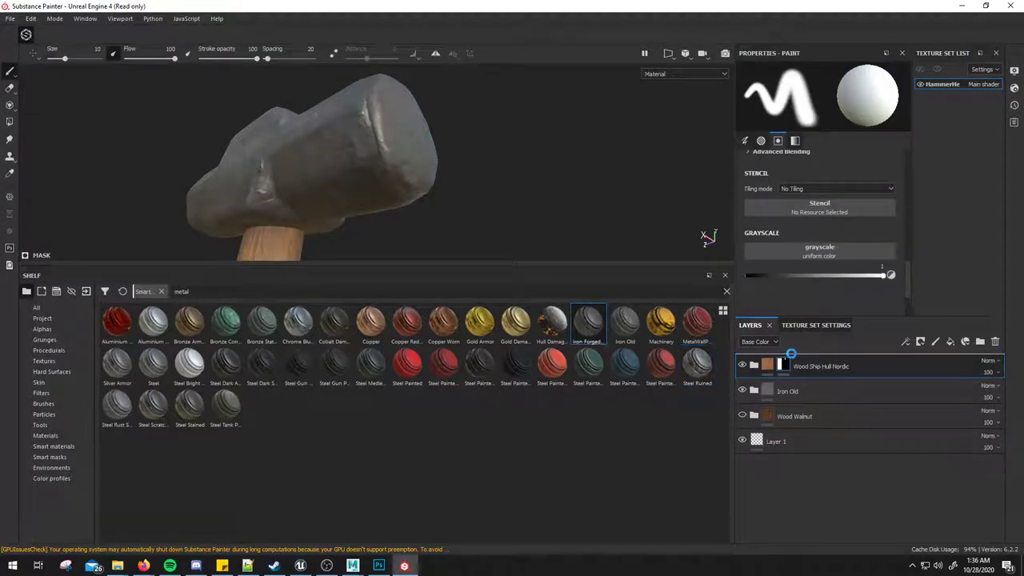
key(ctrl+z)
drag(625, 324, 787, 360)
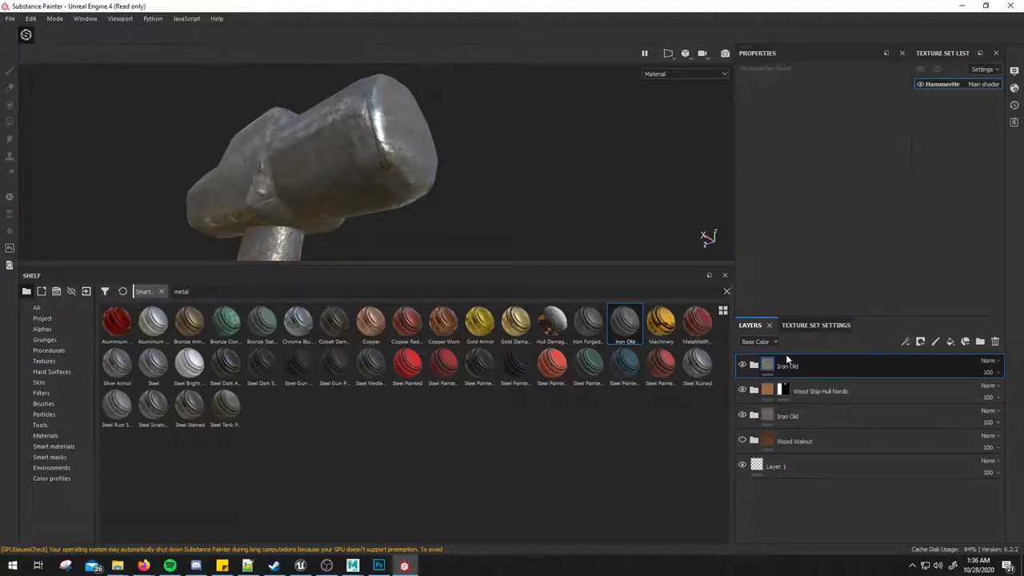
key(ctrl+z)
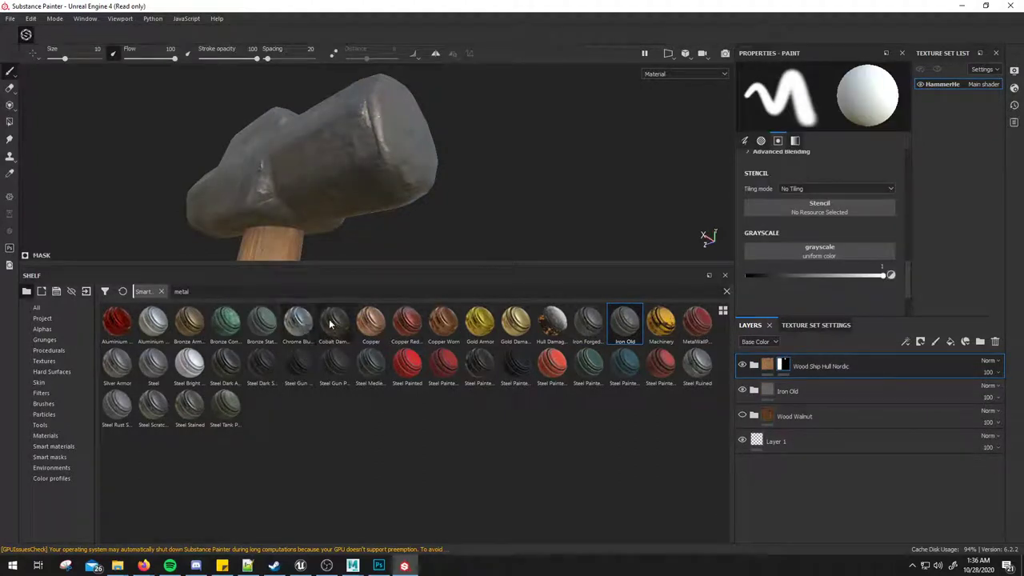
drag(332, 323, 797, 360)
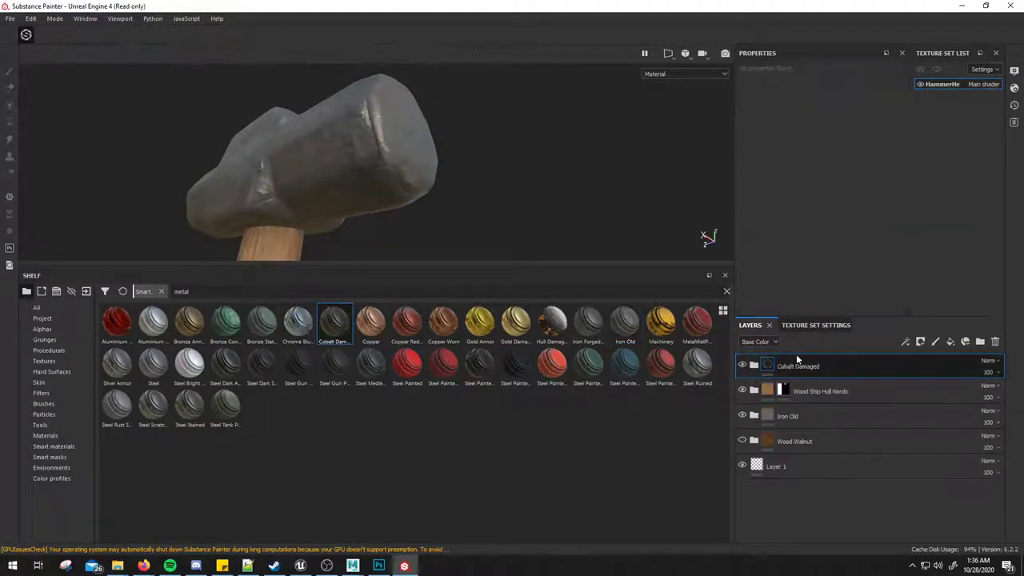
key(ctrl+z)
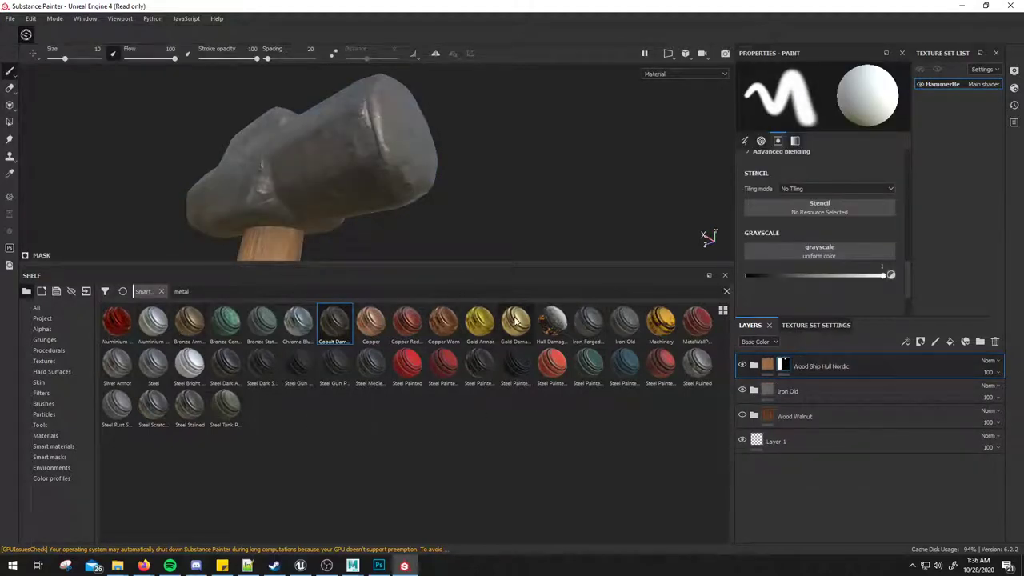
drag(553, 323, 802, 362)
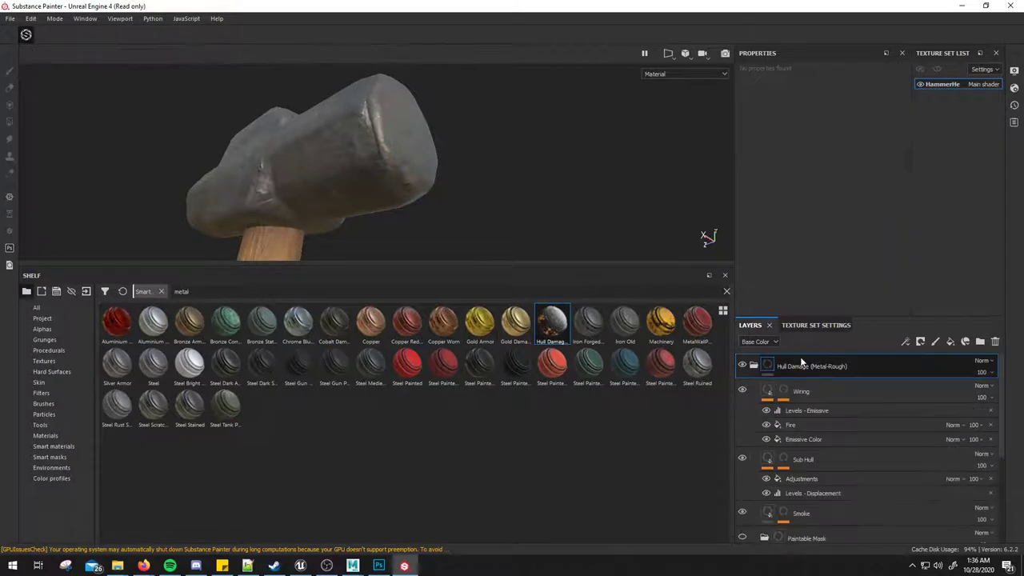
key(ctrl+z)
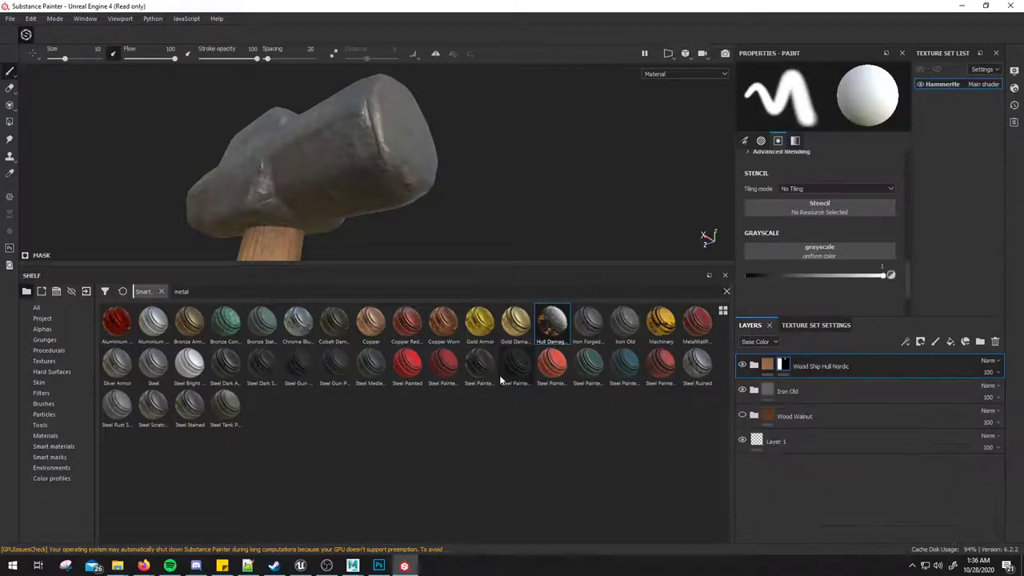
mouse_move(481, 364)
mouse_down()
mouse_move(833, 366)
mouse_move(816, 352)
mouse_up()
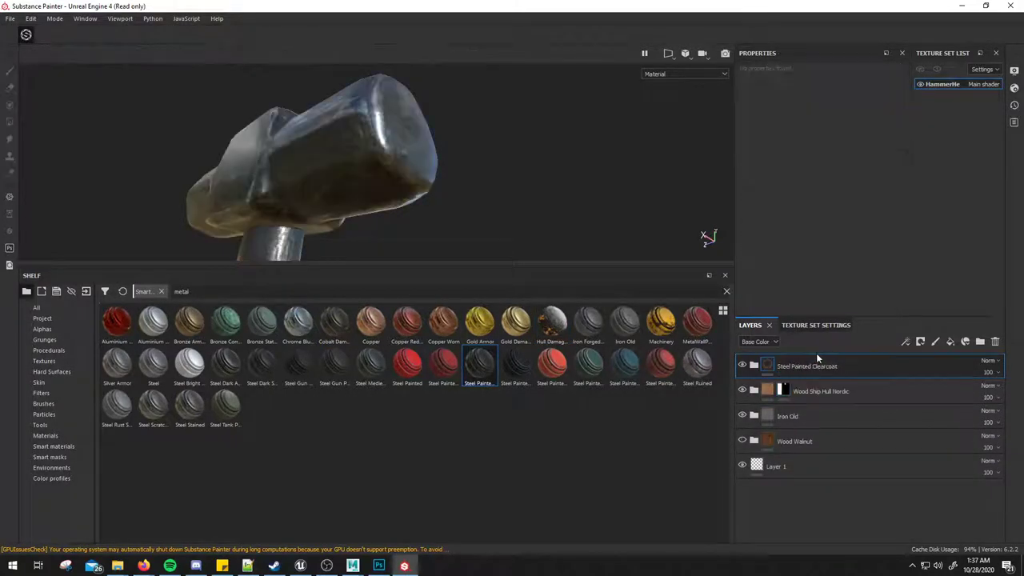
key(ctrl+z)
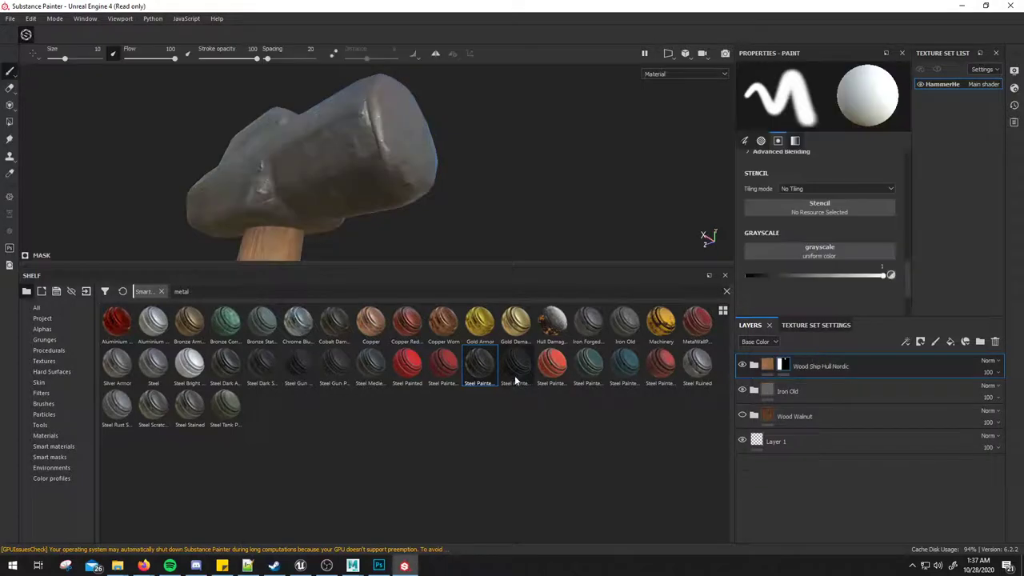
drag(518, 367, 804, 361)
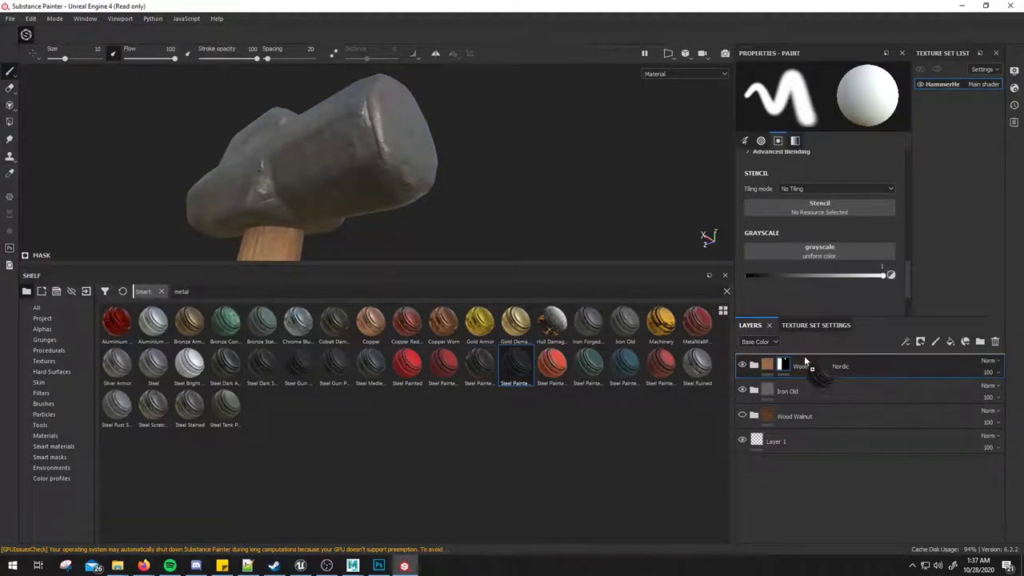
key(ctrl+z)
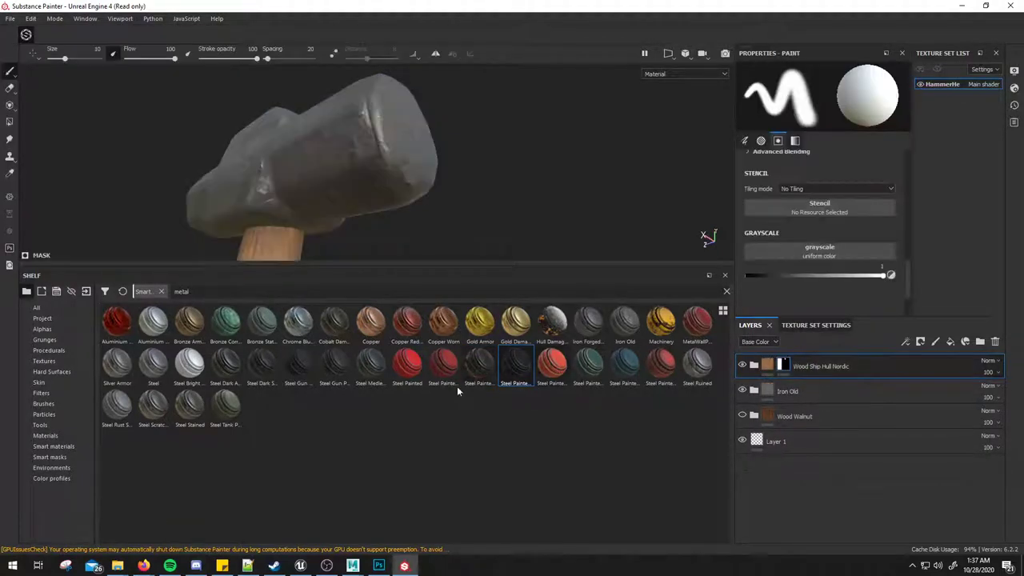
drag(228, 366, 815, 362)
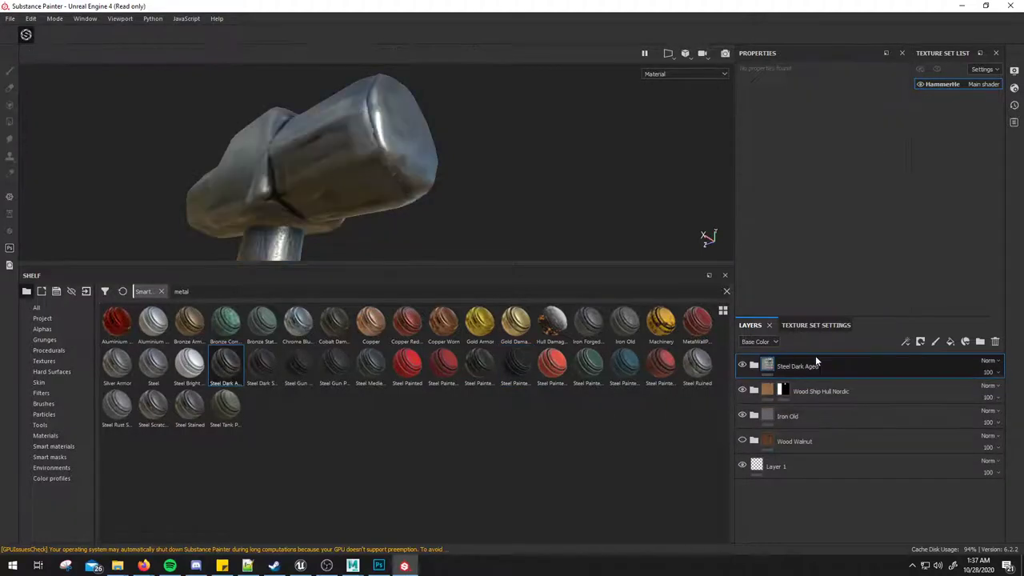
key(ctrl+z)
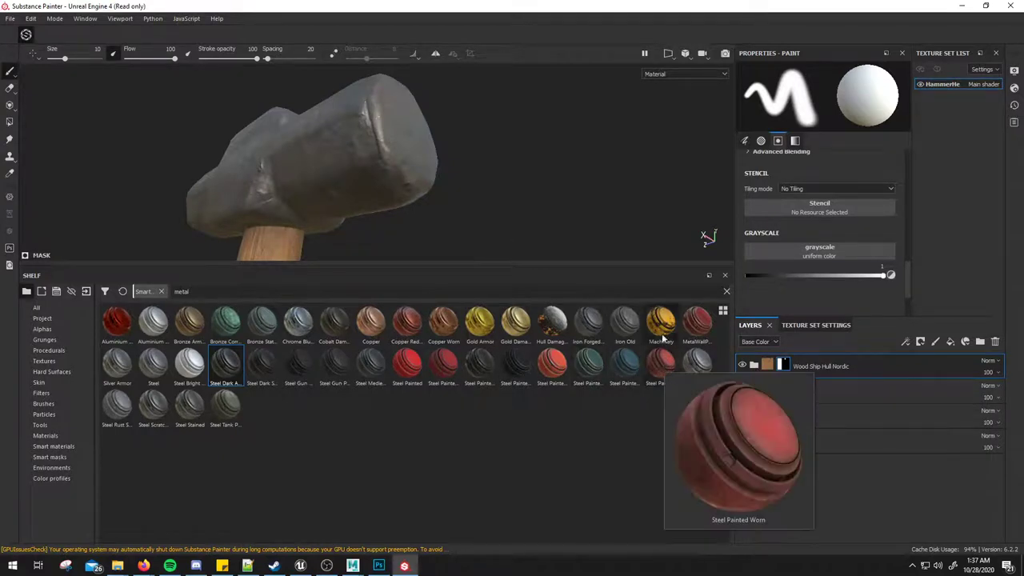
drag(661, 321, 866, 360)
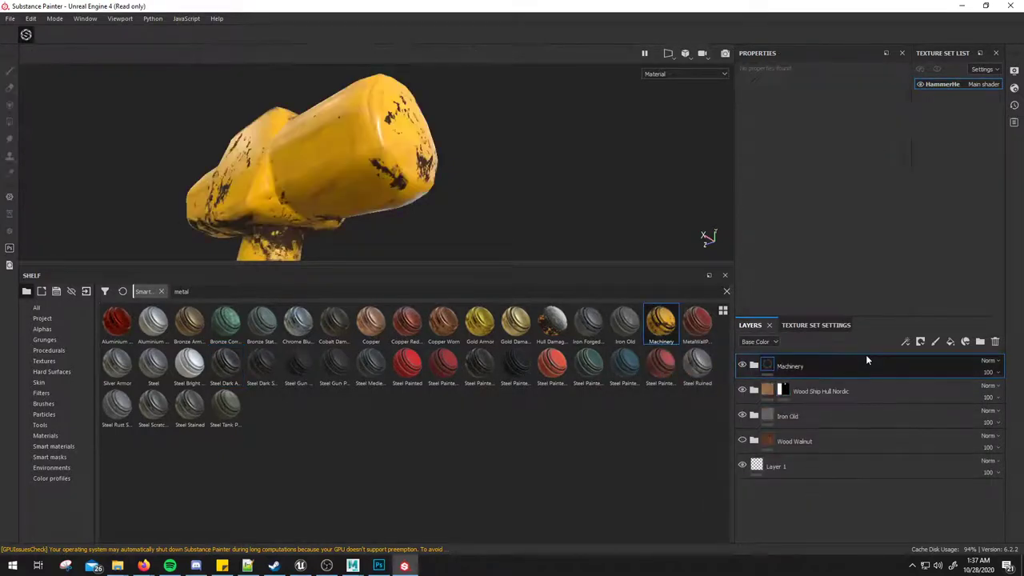
key(ctrl+z)
mouse_move(264, 152)
alt+mouse_down()
mouse_move(352, 146)
mouse_move(296, 152)
alt+mouse_up()
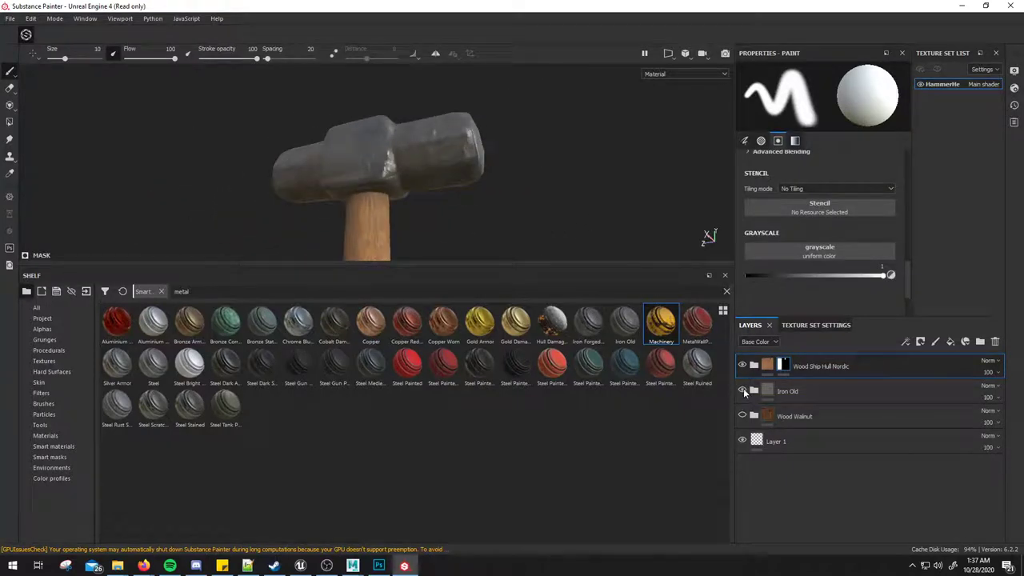
Step: Turn on the Edges layer inside Iron Old and orbit the view to face the handle end
click(756, 391)
click(743, 416)
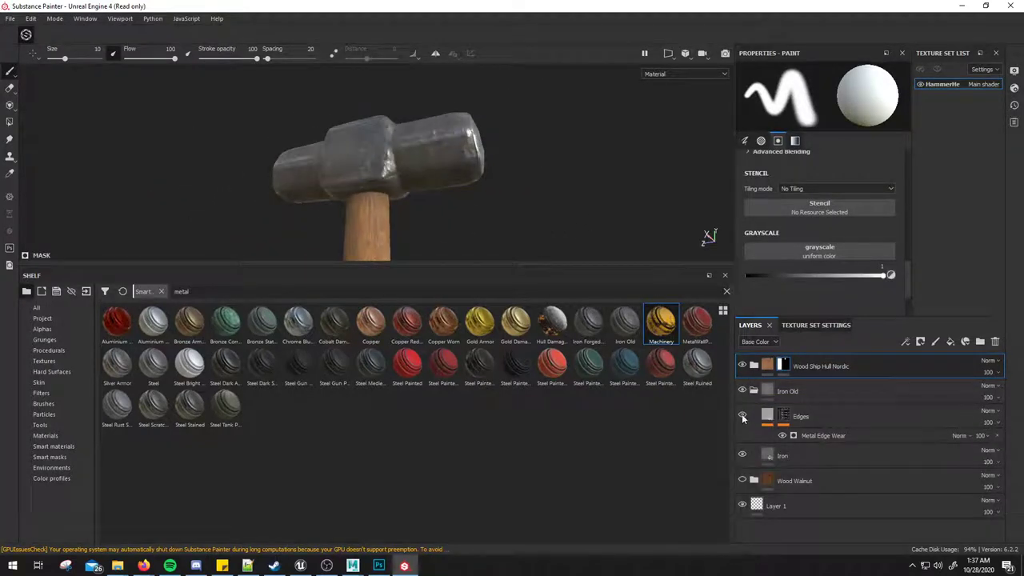
mouse_move(540, 203)
alt+mouse_down()
mouse_move(372, 199)
mouse_move(400, 160)
alt+mouse_up()
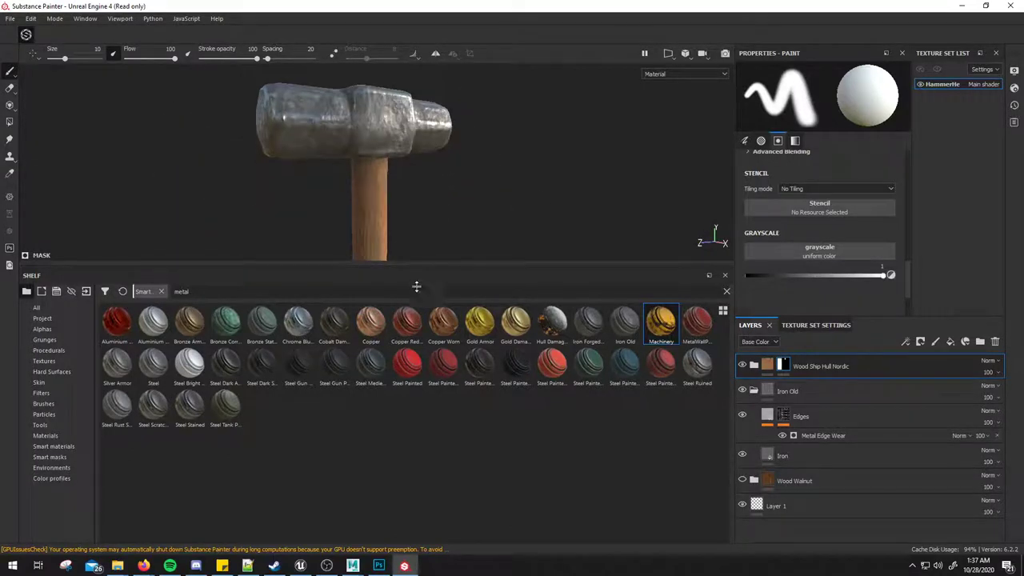
drag(416, 286, 432, 543)
mouse_move(498, 349)
alt+right_down()
mouse_move(450, 277)
mouse_move(270, 293)
alt+right_up()
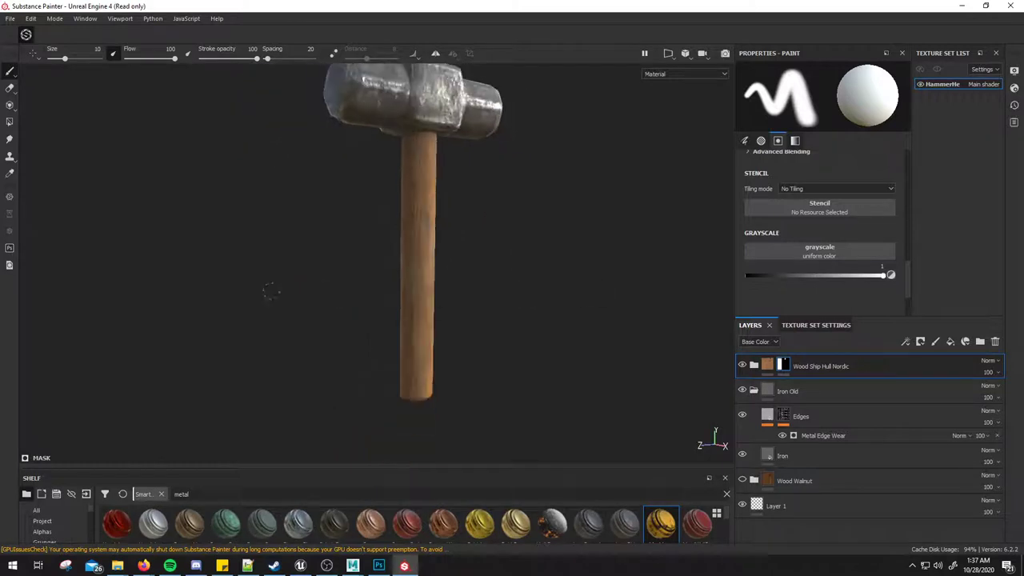
mouse_move(270, 292)
alt+mouse_down()
mouse_move(552, 261)
mouse_move(557, 290)
mouse_move(441, 293)
alt+mouse_up()
mouse_move(599, 293)
alt+mouse_down()
mouse_move(389, 303)
mouse_move(632, 321)
mouse_move(589, 319)
alt+mouse_up()
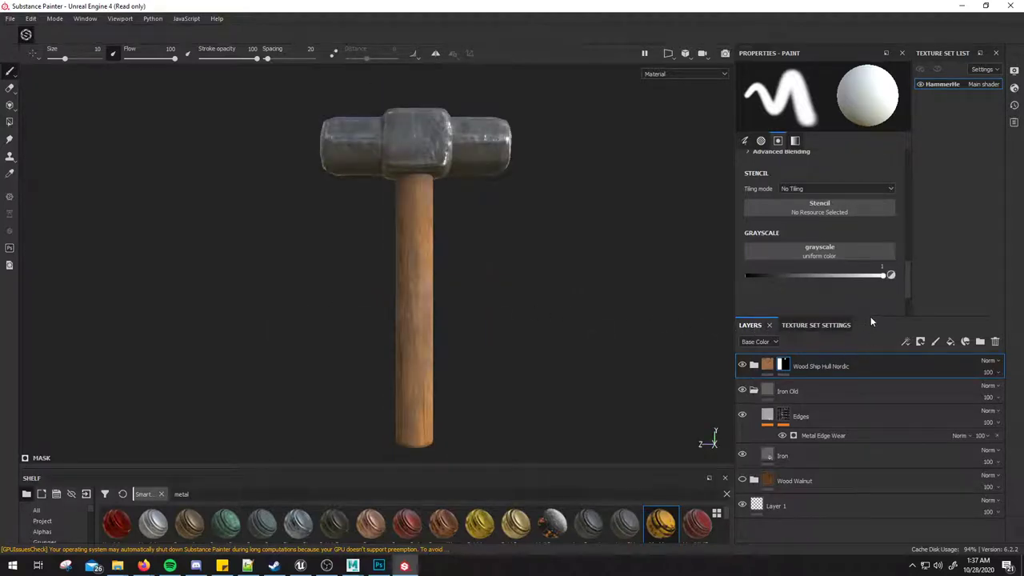
mouse_move(456, 274)
alt+mouse_down()
mouse_move(453, 229)
mouse_move(425, 256)
mouse_move(517, 311)
mouse_move(381, 300)
mouse_move(385, 323)
mouse_move(528, 309)
mouse_move(393, 305)
mouse_move(424, 306)
alt+mouse_up()
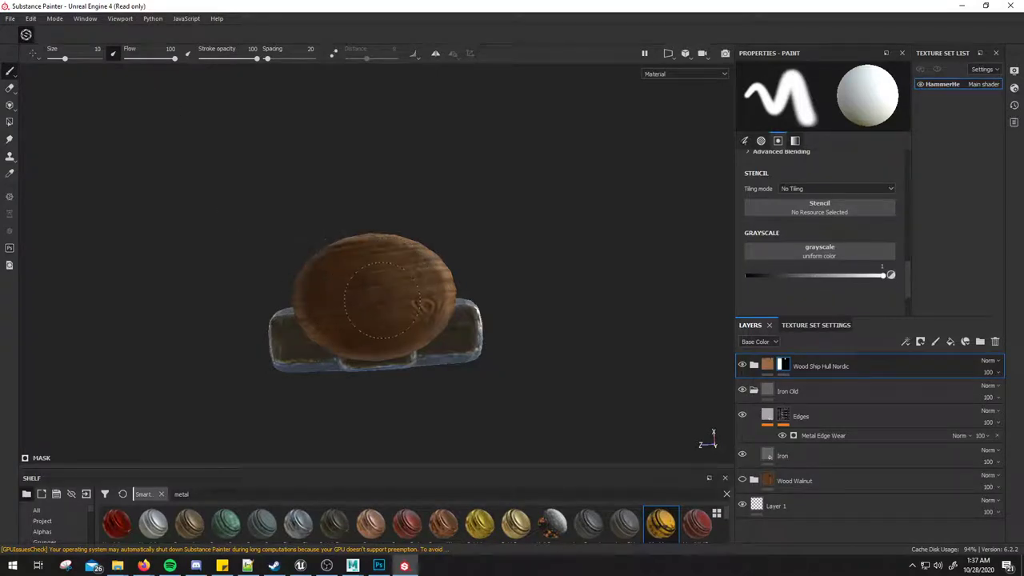
Step: Shrink the brush to about 2.39 and add a new paint layer on top
ctrl+right_drag(380, 300, 381, 292)
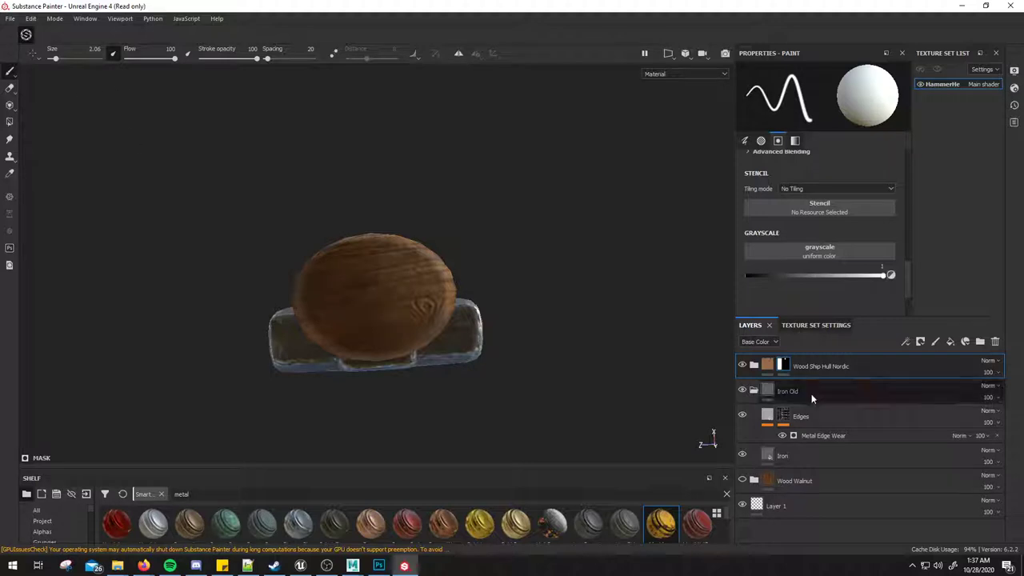
click(936, 342)
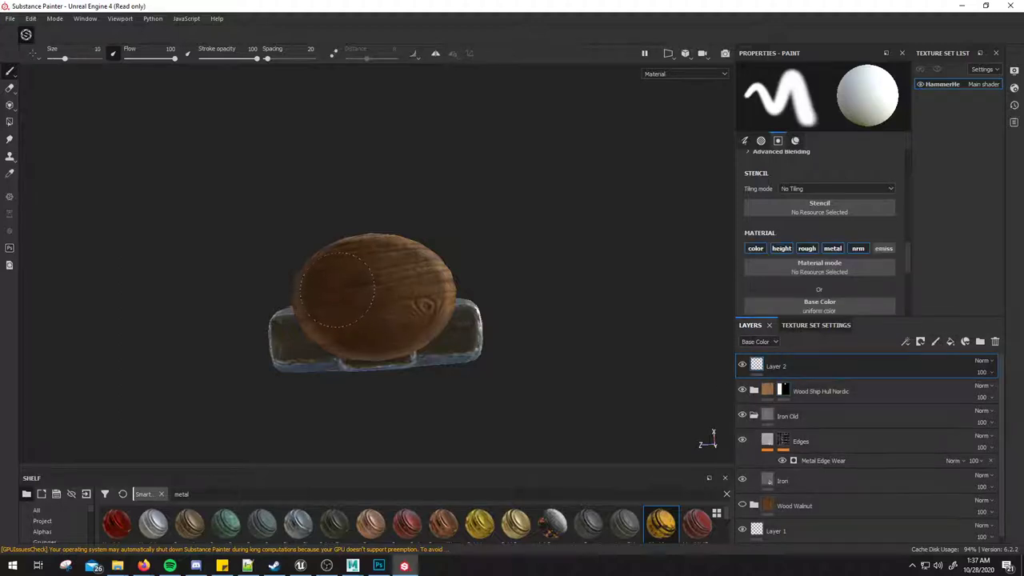
drag(336, 288, 432, 297)
ctrl+right_drag(361, 296, 336, 296)
Step: Try test W strokes on the handle end, undo them, and enable the nrm channel
mouse_move(320, 278)
mouse_down()
mouse_move(369, 328)
mouse_move(394, 322)
mouse_move(418, 263)
mouse_up()
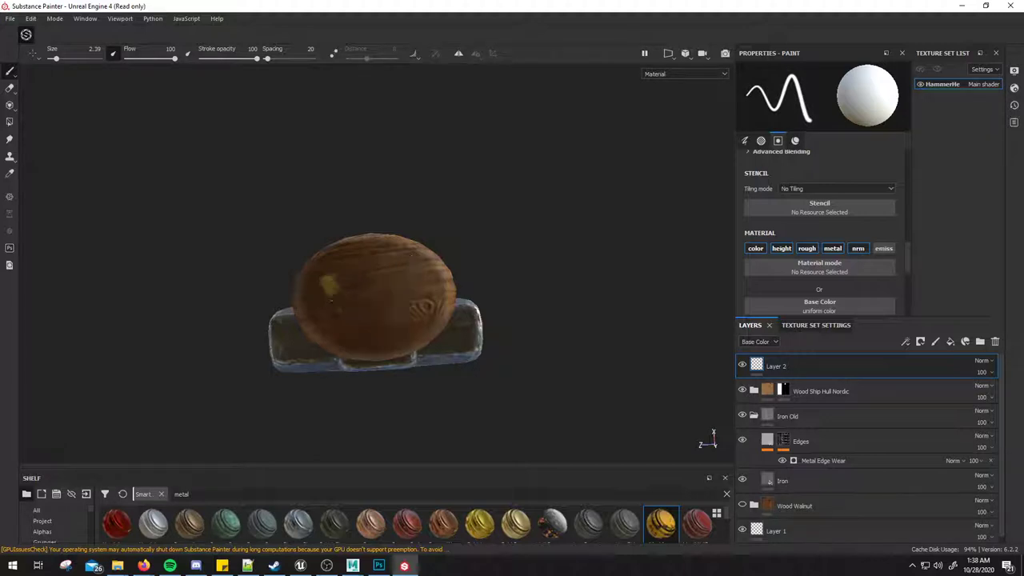
mouse_move(329, 282)
mouse_down()
mouse_move(376, 276)
mouse_move(407, 297)
mouse_move(428, 269)
mouse_up()
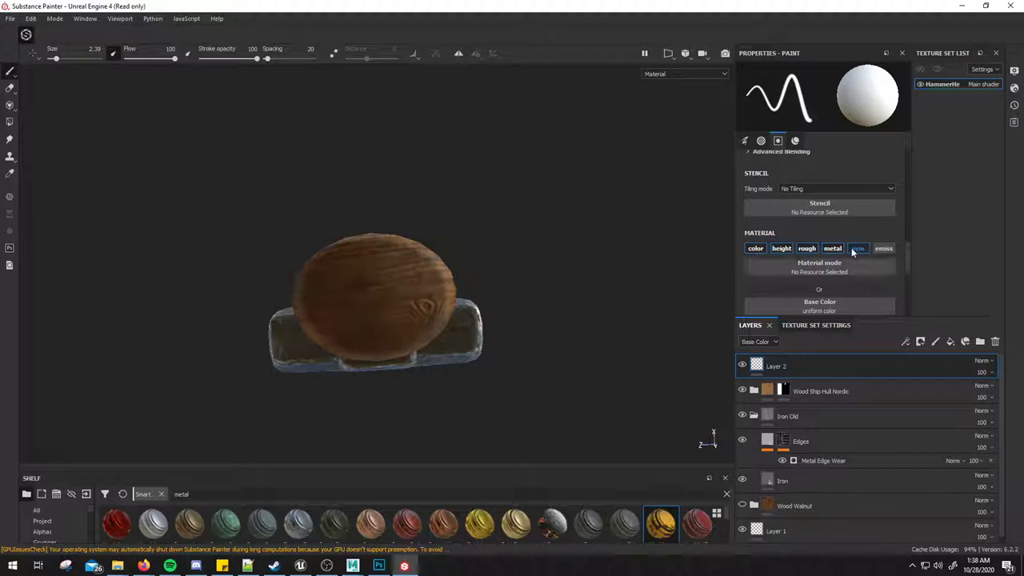
drag(300, 286, 377, 307)
key(ctrl+z)
click(858, 249)
scroll(870, 258, down, 2)
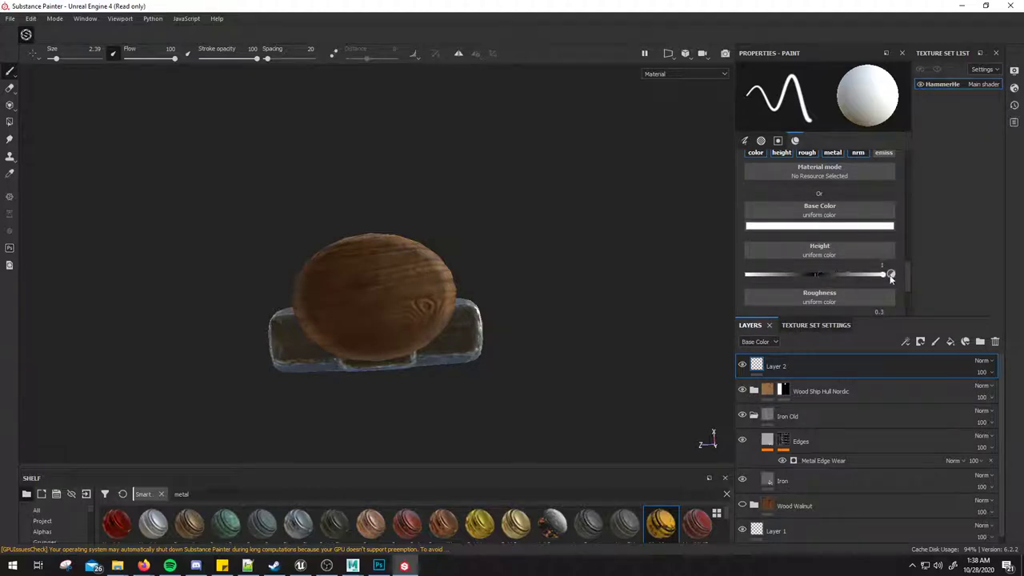
Step: Set the brush height to 0.1832 after trying -0.28, undoing each test W
drag(326, 277, 416, 276)
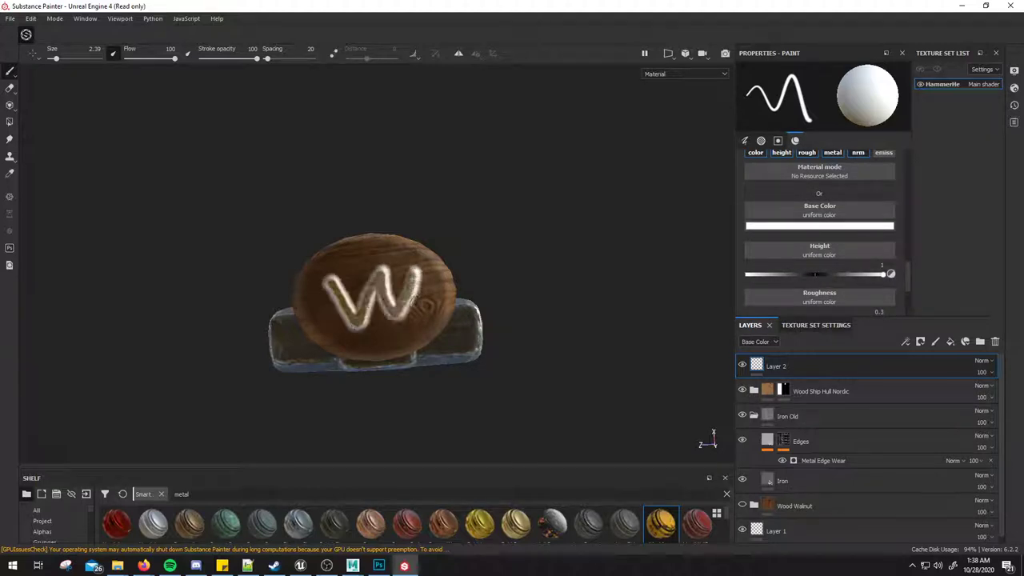
key(ctrl+z)
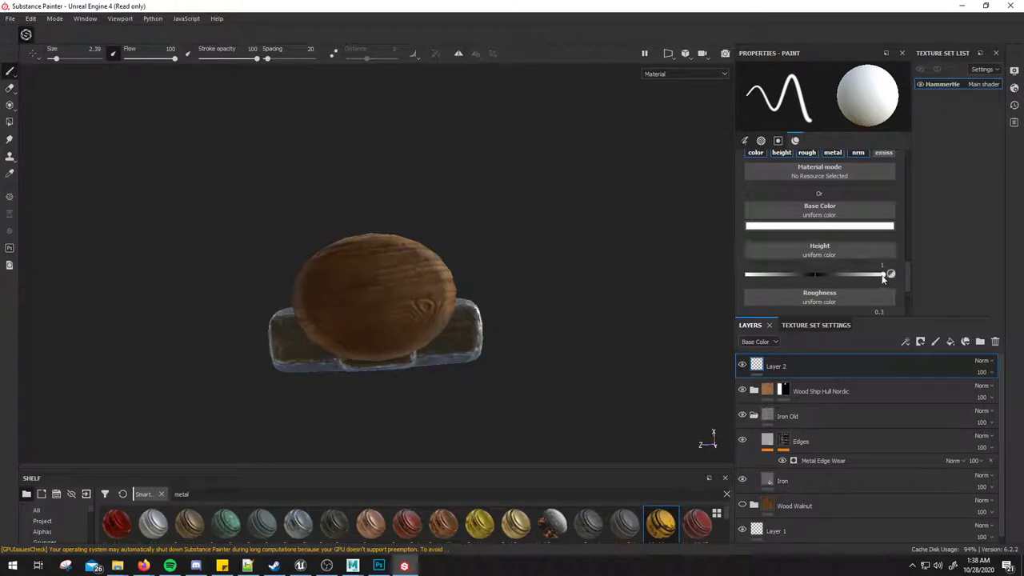
drag(799, 273, 795, 274)
mouse_move(320, 284)
mouse_down()
mouse_move(360, 304)
mouse_move(432, 297)
mouse_up()
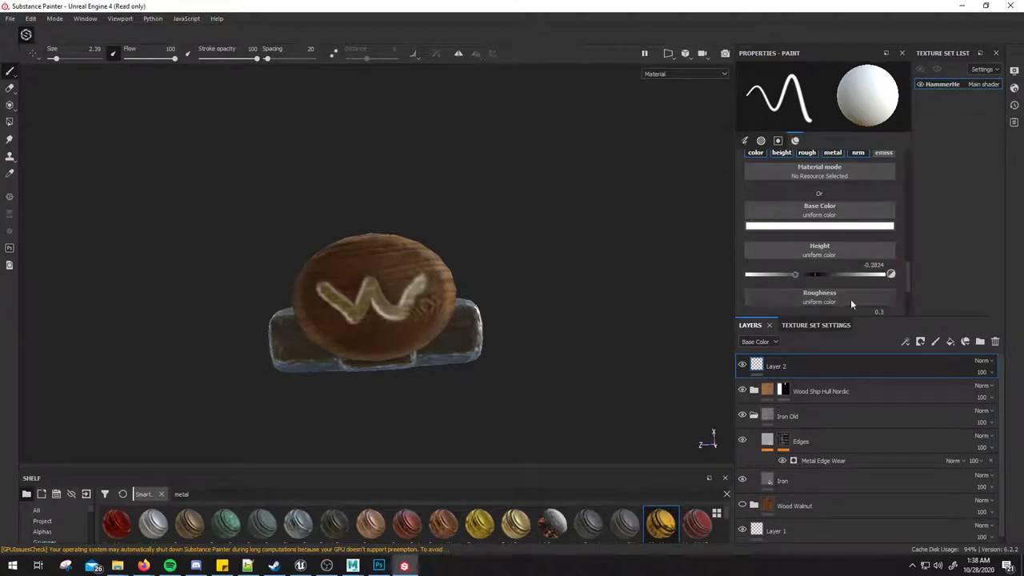
key(ctrl+z)
click(828, 274)
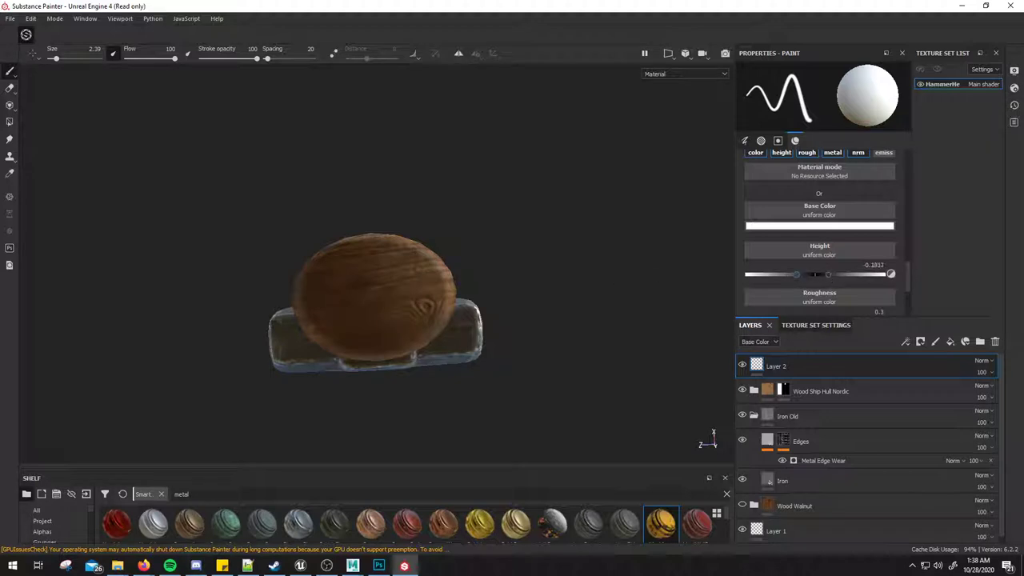
drag(322, 282, 412, 304)
key(ctrl+z)
Step: Set the brush base colour to pure red and undo a test W stroke
click(821, 226)
drag(879, 277, 914, 231)
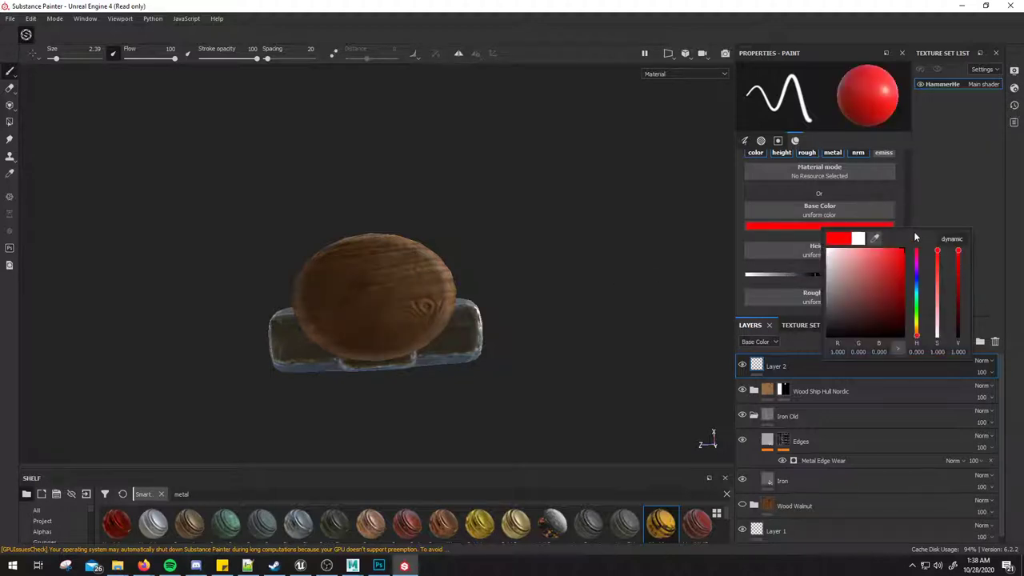
mouse_move(320, 282)
mouse_down()
mouse_move(376, 307)
mouse_move(423, 268)
mouse_up()
key(ctrl+z)
Step: Set the brush's Emissive colour to full red (S=1, V=1)
scroll(841, 240, down, 3)
scroll(841, 240, down, 2)
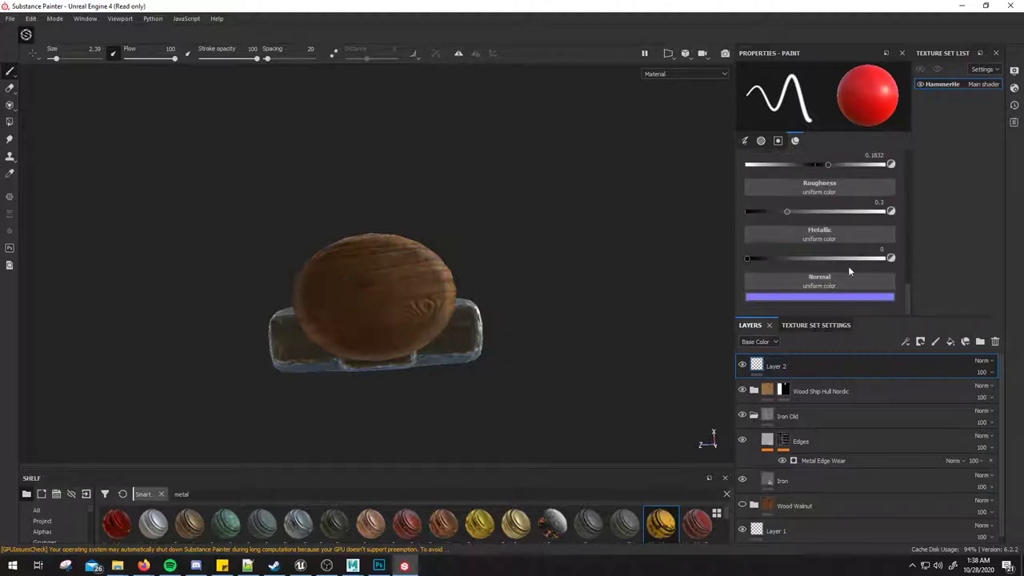
scroll(852, 258, up, 3)
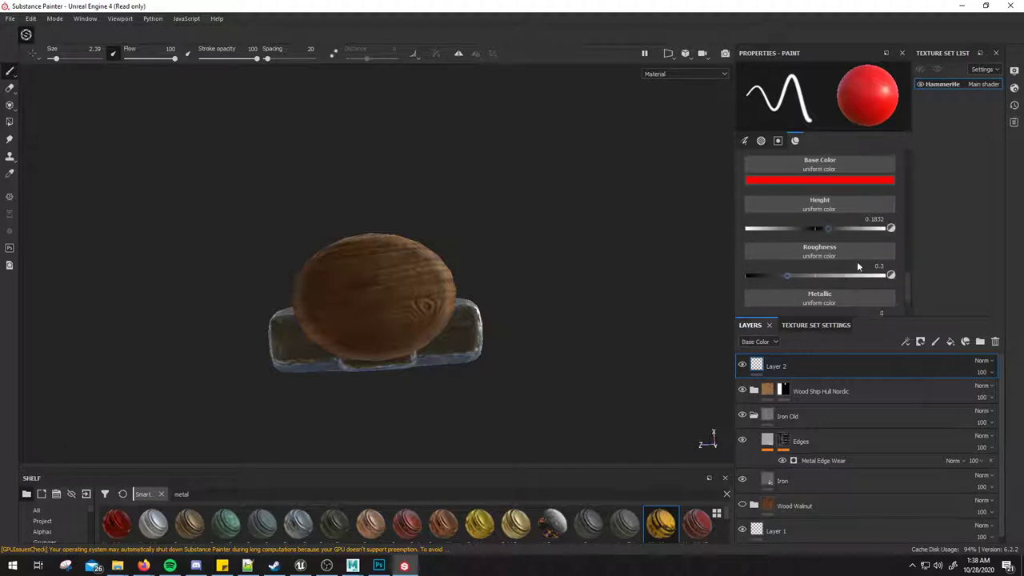
scroll(846, 258, up, 2)
scroll(845, 258, up, 2)
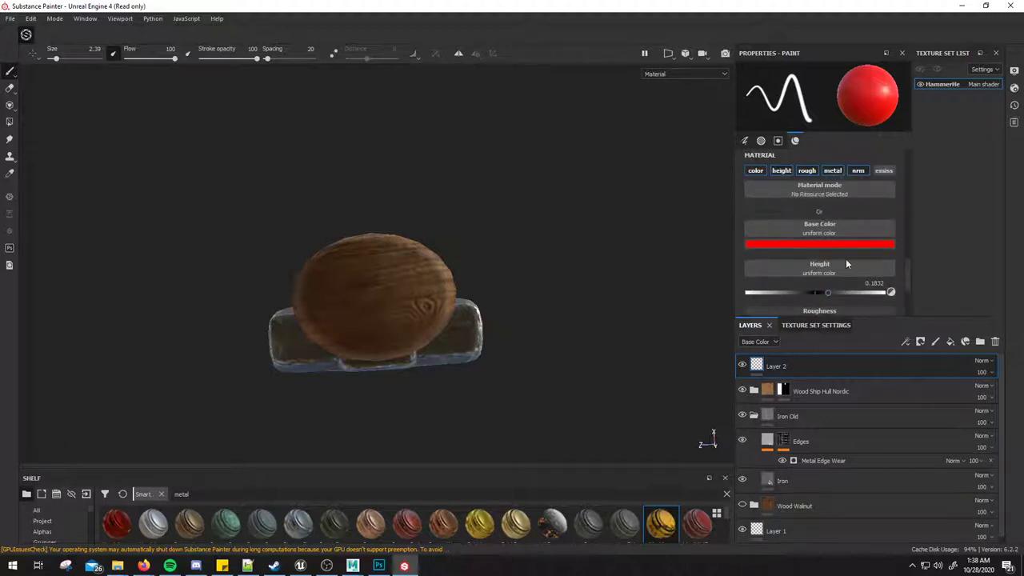
scroll(880, 180, down, 3)
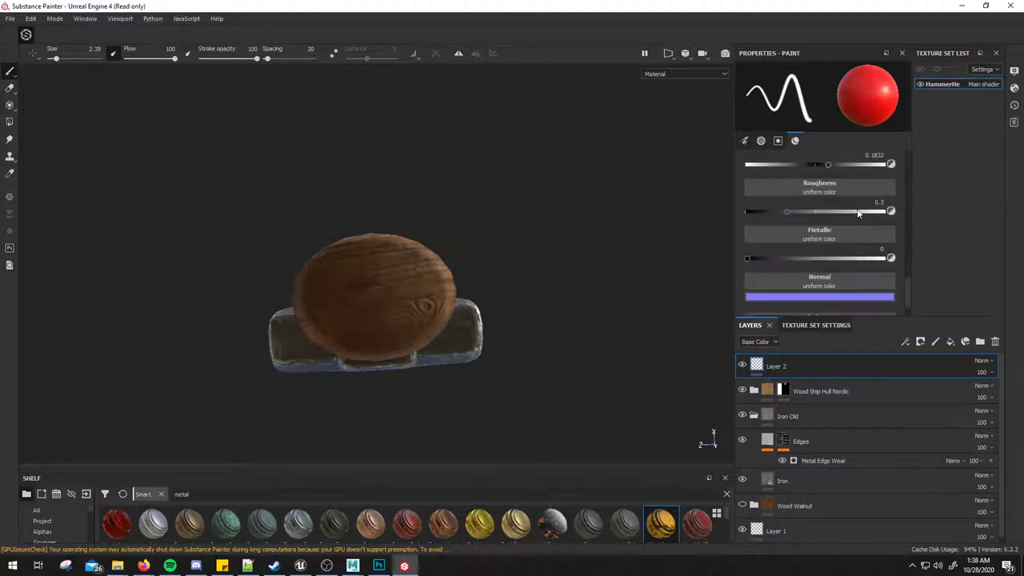
click(818, 297)
click(900, 322)
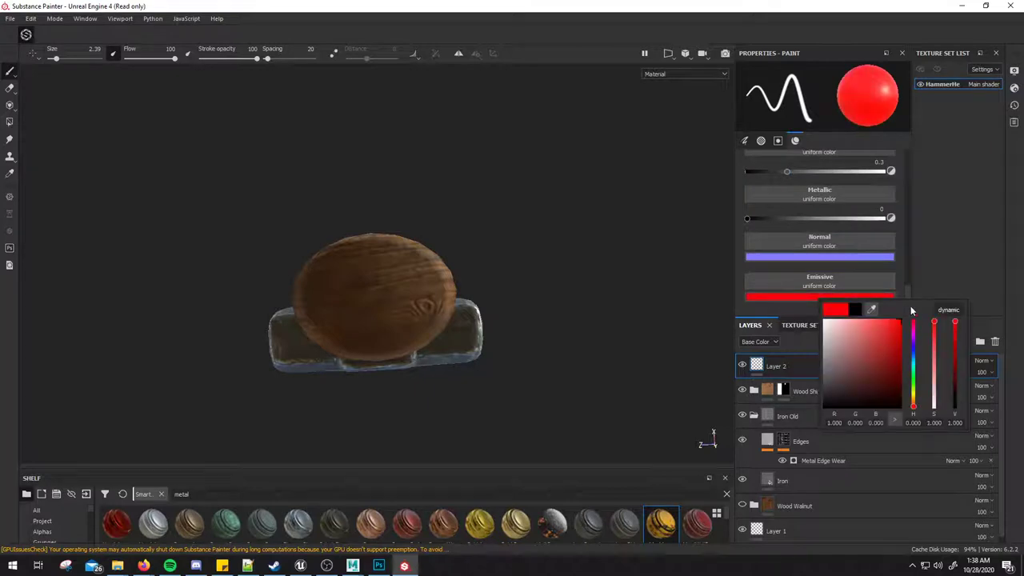
click(912, 251)
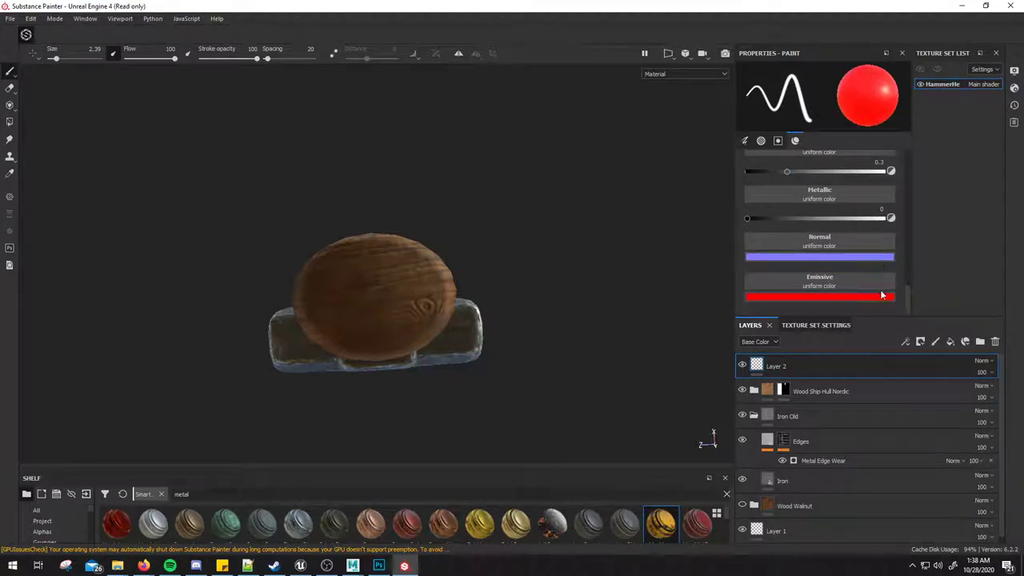
Step: Set the base colour back to white and undo a test W stroke
mouse_move(909, 291)
mouse_down()
mouse_move(906, 263)
mouse_move(826, 218)
mouse_up()
click(840, 207)
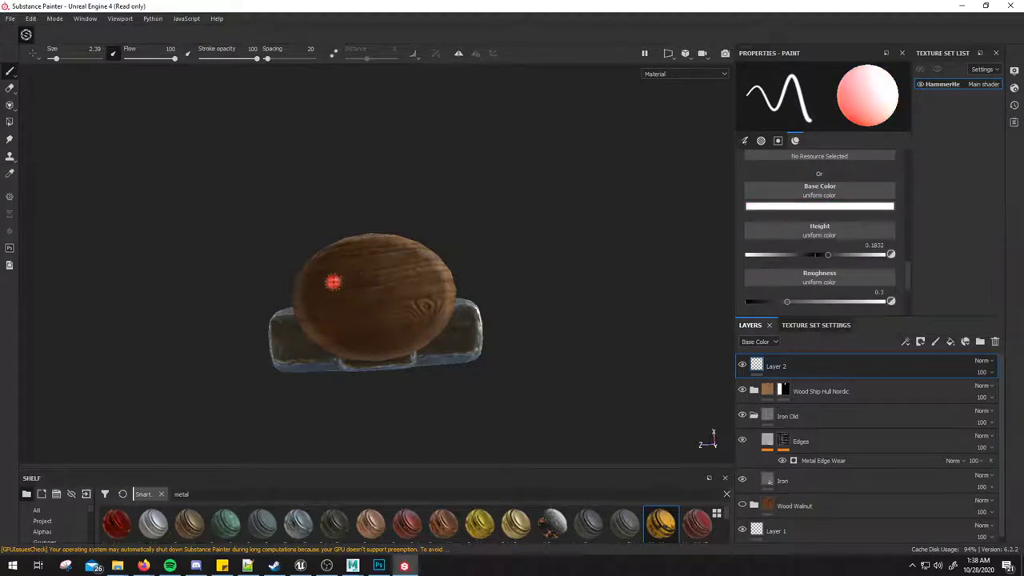
mouse_move(323, 288)
mouse_down()
mouse_move(376, 316)
mouse_move(412, 276)
mouse_up()
key(ctrl+z)
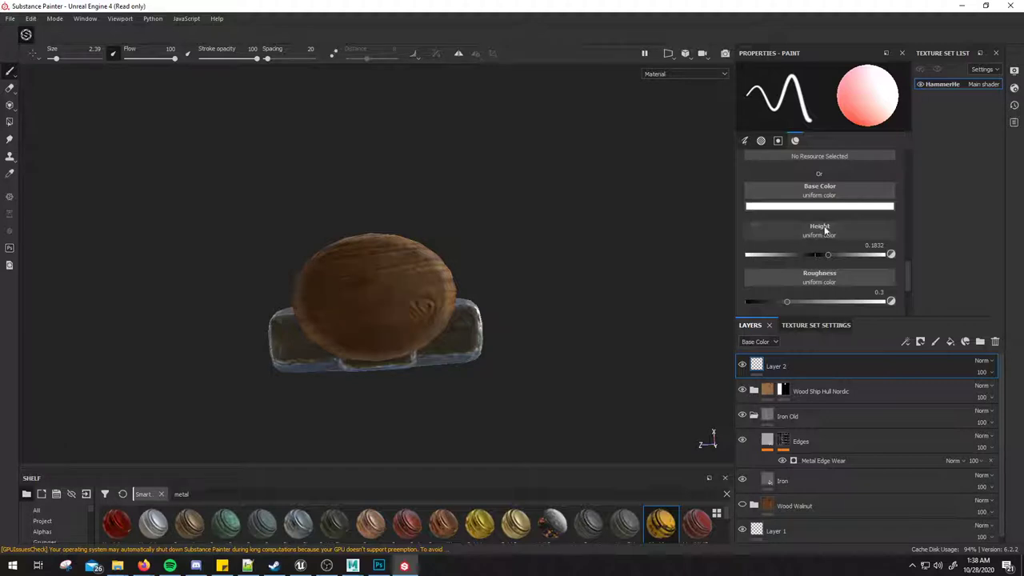
Step: Set the base colour to red, then darken it to dark red, undoing test Ws
click(838, 206)
drag(899, 237, 913, 207)
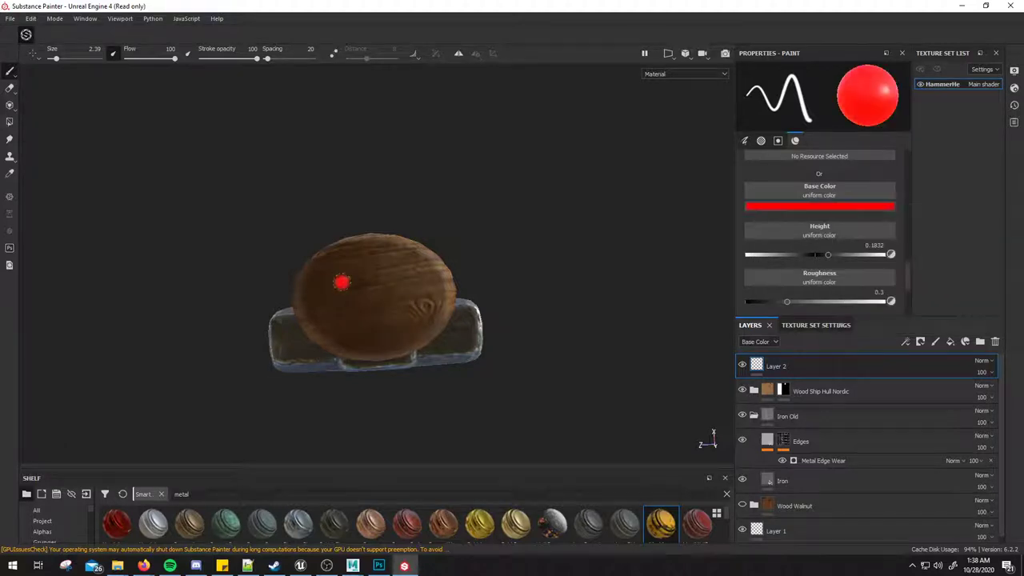
drag(332, 273, 412, 278)
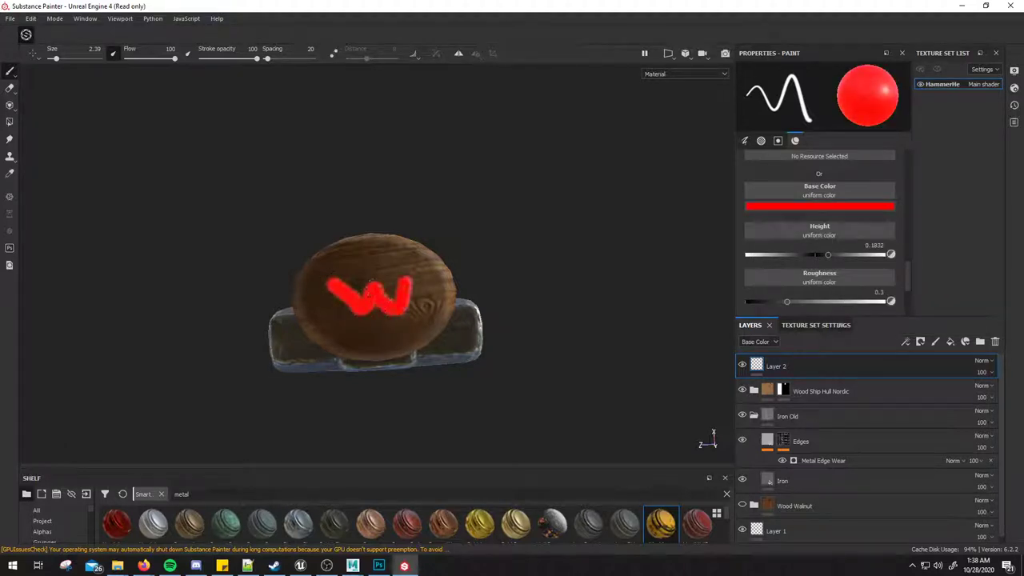
key(ctrl+z)
click(837, 206)
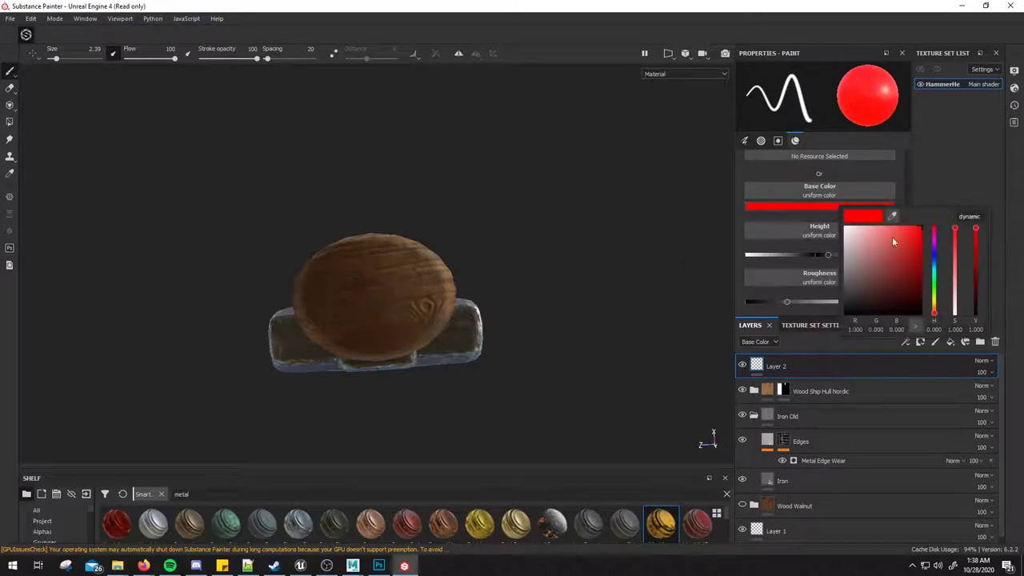
drag(975, 242, 974, 266)
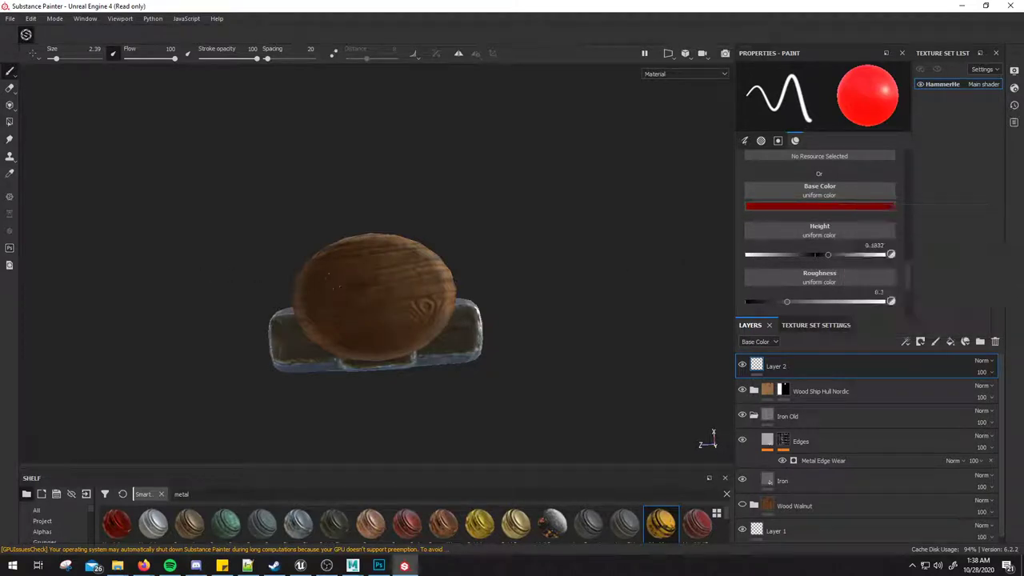
mouse_move(332, 280)
mouse_down()
mouse_move(361, 308)
mouse_move(376, 277)
mouse_move(422, 289)
mouse_move(523, 291)
mouse_move(606, 274)
mouse_move(458, 381)
mouse_up()
key(ctrl+z)
Step: Paint the zigzag W stroke across the handle end after undoing earlier attempts
mouse_move(309, 255)
mouse_down()
mouse_move(330, 278)
mouse_move(312, 295)
mouse_move(336, 329)
mouse_up()
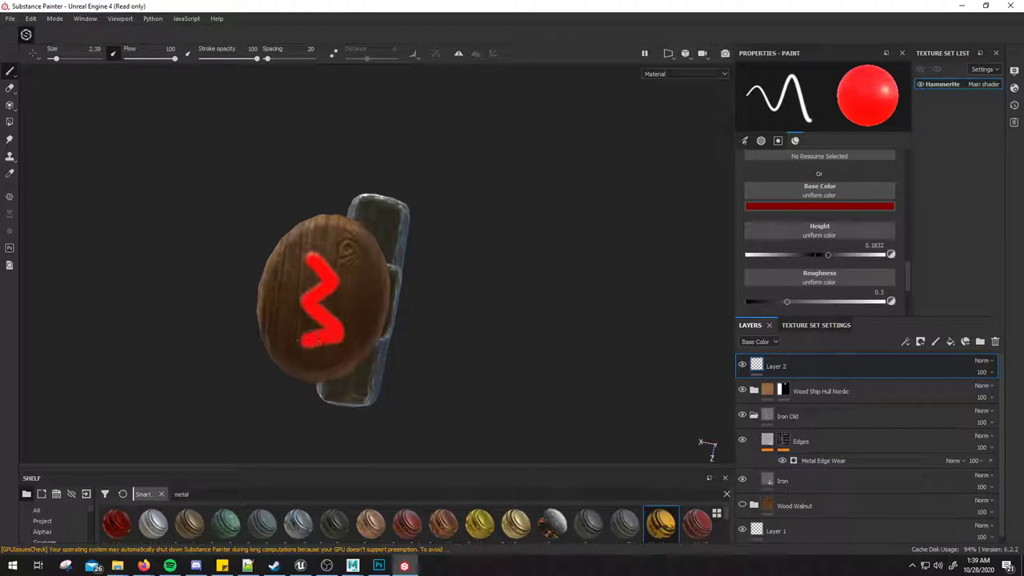
key(ctrl+z)
mouse_move(304, 263)
mouse_down()
mouse_move(328, 329)
mouse_move(298, 349)
mouse_up()
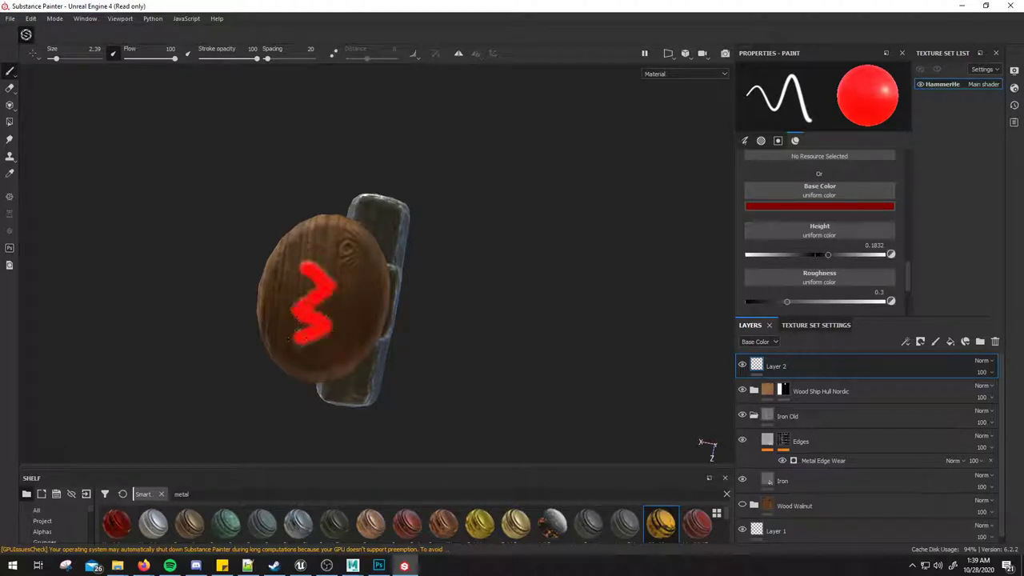
key(ctrl+z)
mouse_move(305, 257)
mouse_down()
mouse_move(338, 276)
mouse_move(321, 328)
mouse_move(296, 336)
mouse_move(405, 292)
mouse_move(396, 318)
mouse_move(104, 297)
mouse_move(304, 259)
mouse_move(428, 305)
mouse_move(464, 332)
mouse_up()
Step: Set the paint's roughness to about 0.67 and metallic to 0.6145
scroll(842, 265, down, 2)
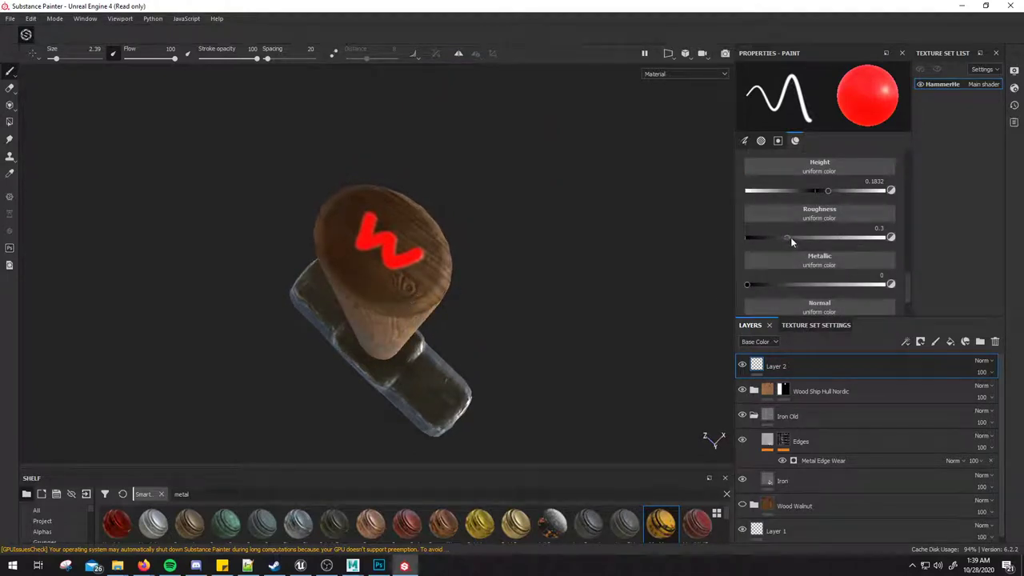
mouse_move(791, 236)
mouse_down()
mouse_move(859, 242)
mouse_move(810, 243)
mouse_up()
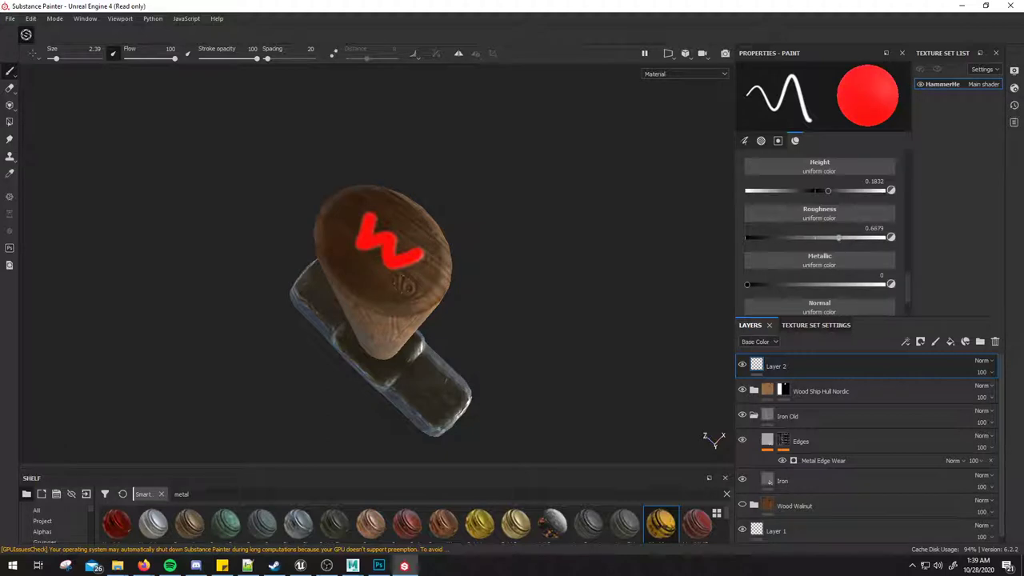
scroll(784, 234, down, 2)
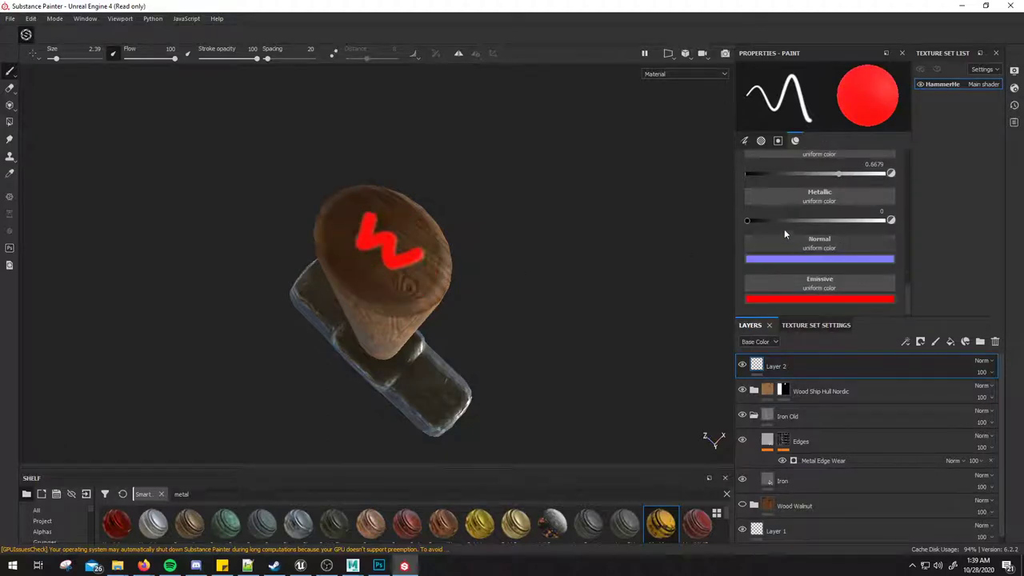
drag(770, 220, 830, 221)
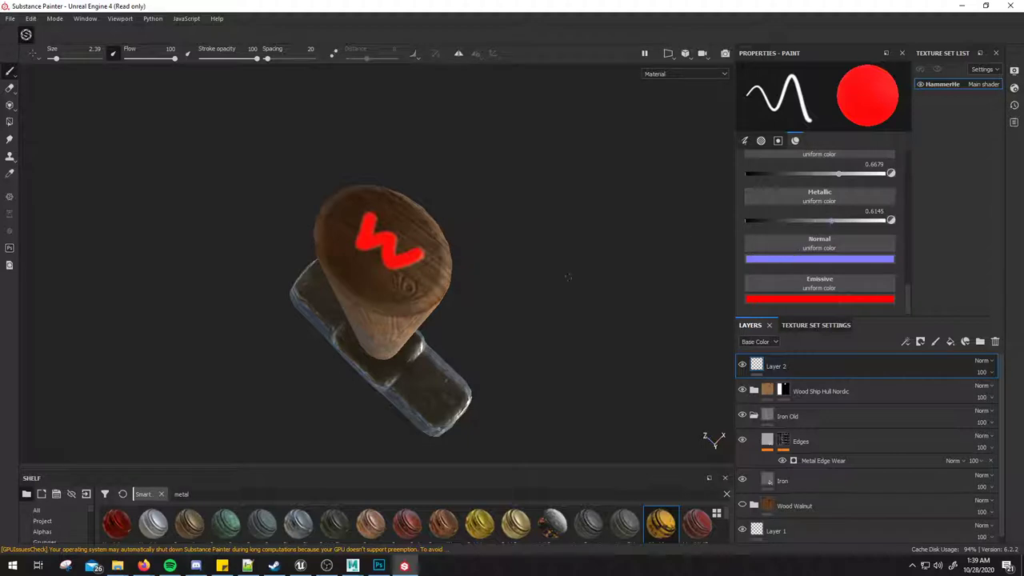
Step: Orbit down onto the handle end and paint a red W there
alt+drag(431, 286, 476, 261)
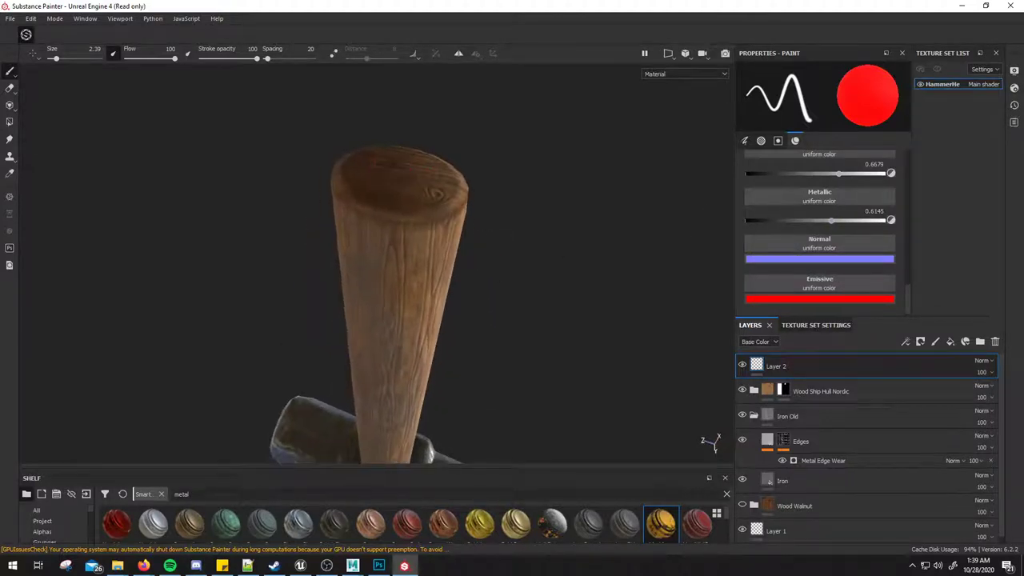
alt+drag(475, 261, 583, 246)
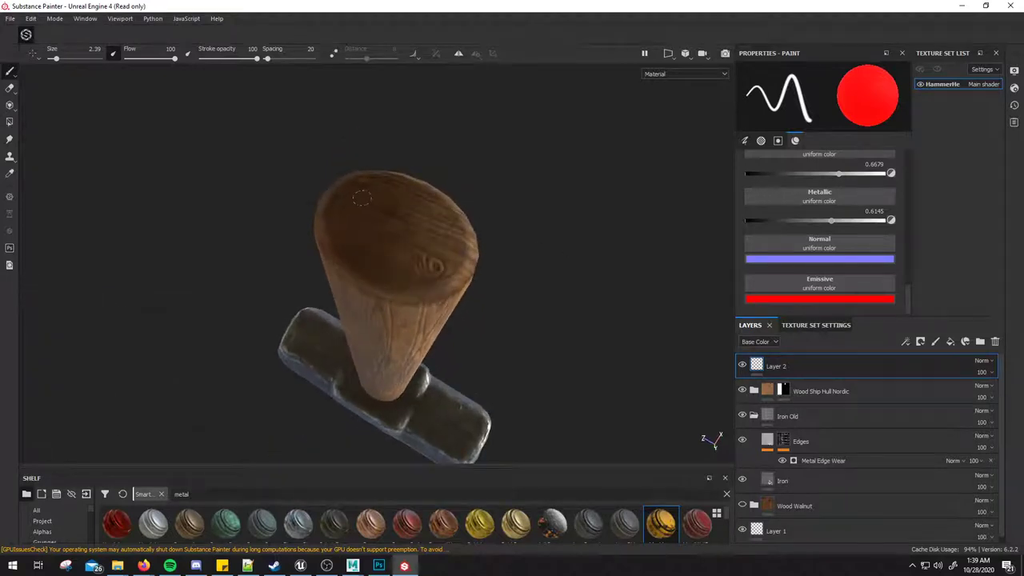
mouse_move(362, 199)
mouse_down()
mouse_move(432, 228)
mouse_move(365, 299)
mouse_move(547, 350)
mouse_up()
Step: Replace the freehand W with a W built from straight-line segments
right_click(543, 286)
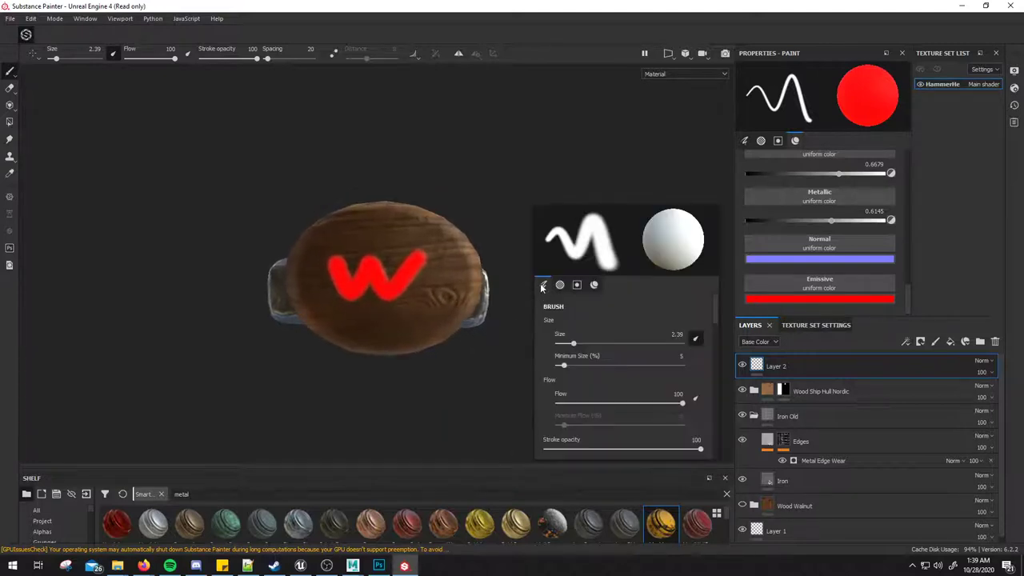
alt+drag(521, 165, 522, 180)
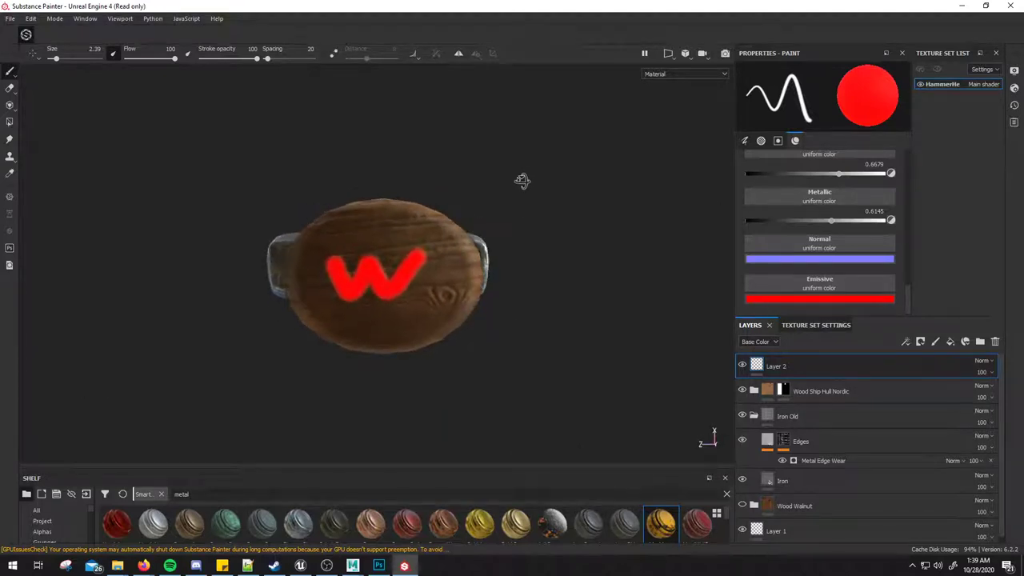
key(ctrl+z)
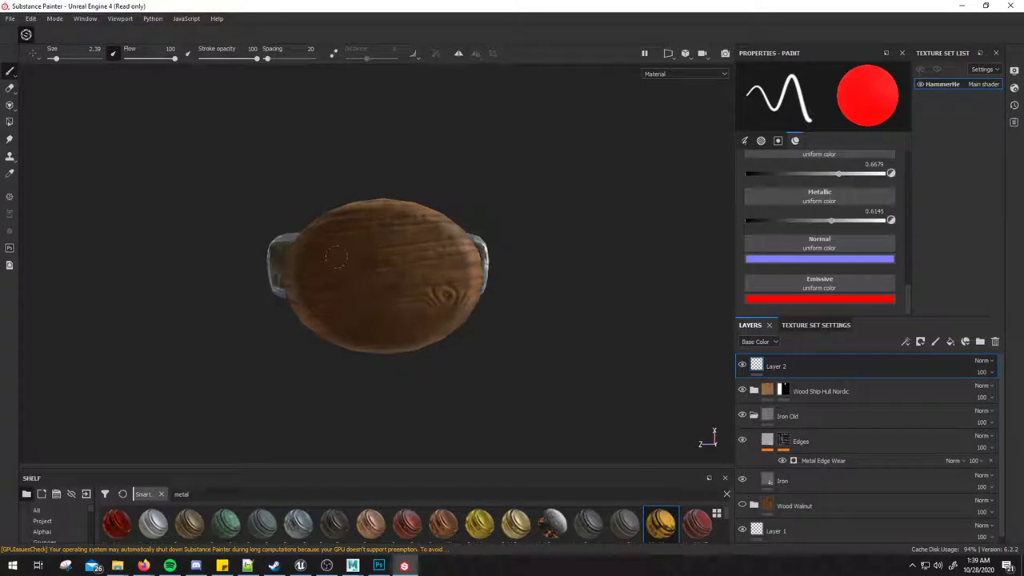
shift+click(369, 306)
shift+click(400, 251)
shift+click(416, 303)
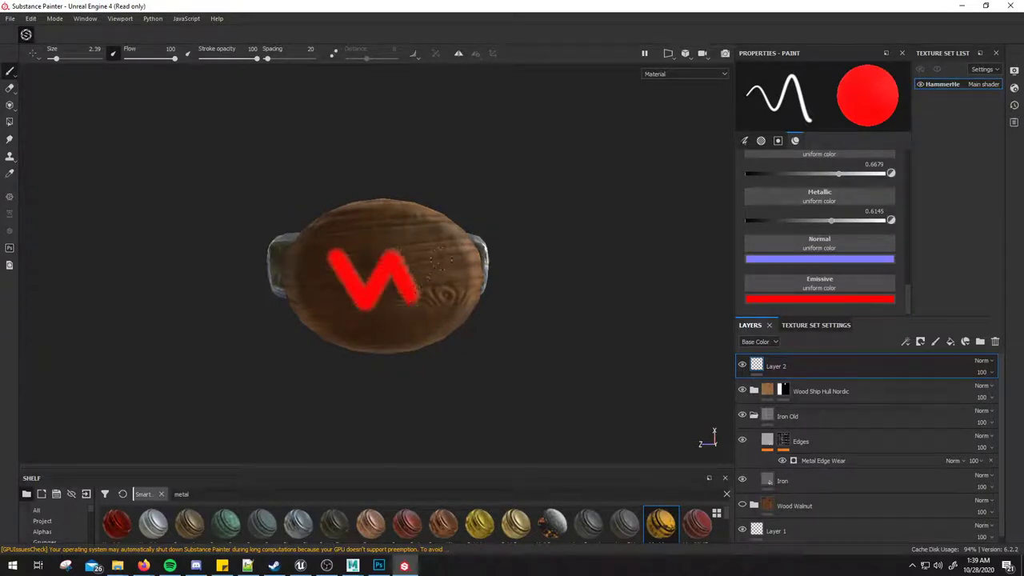
shift+click(439, 258)
mouse_move(441, 257)
ctrl+right_down()
mouse_move(425, 257)
mouse_move(525, 282)
ctrl+right_up()
Step: Remove the stray strokes above the W and orbit to see the whole hammer
drag(347, 233, 364, 240)
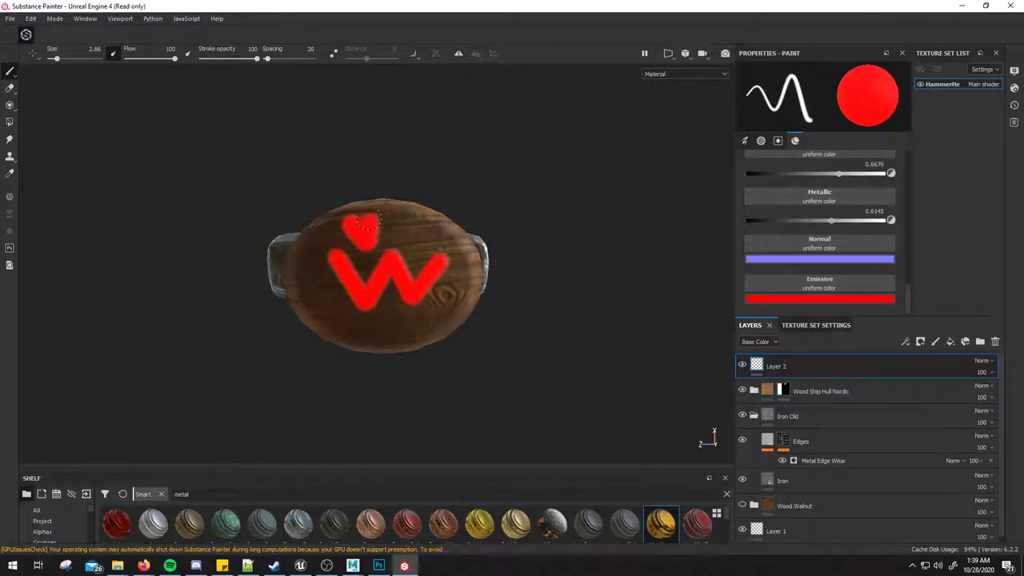
key(ctrl+z)
ctrl+right_drag(376, 227, 357, 225)
mouse_move(352, 219)
mouse_down()
mouse_move(370, 259)
mouse_move(411, 224)
mouse_up()
key(ctrl+z)
alt+drag(645, 292, 336, 217)
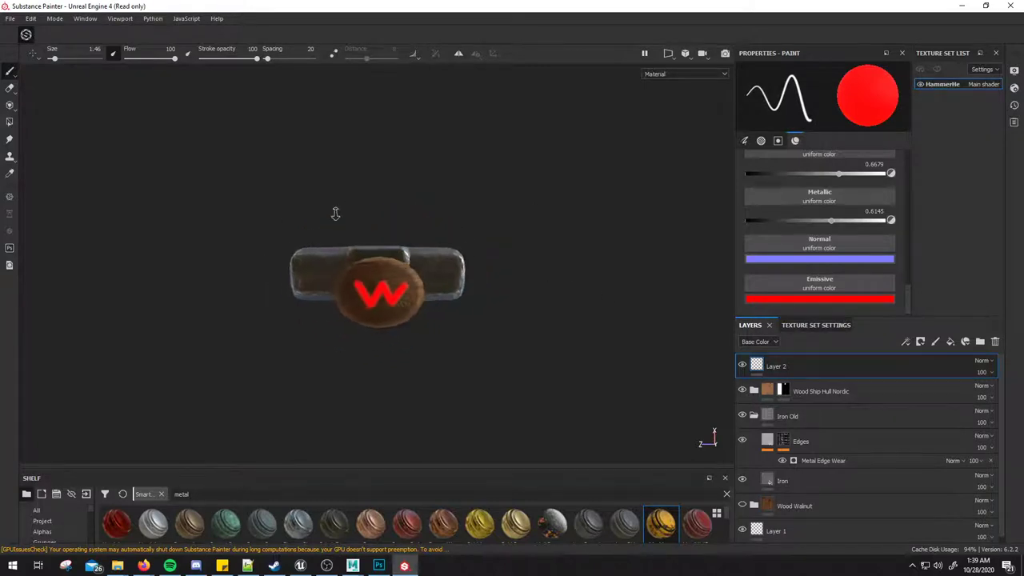
scroll(336, 217, down, 3)
mouse_move(407, 242)
alt+mouse_down()
mouse_move(458, 202)
mouse_move(697, 228)
alt+mouse_up()
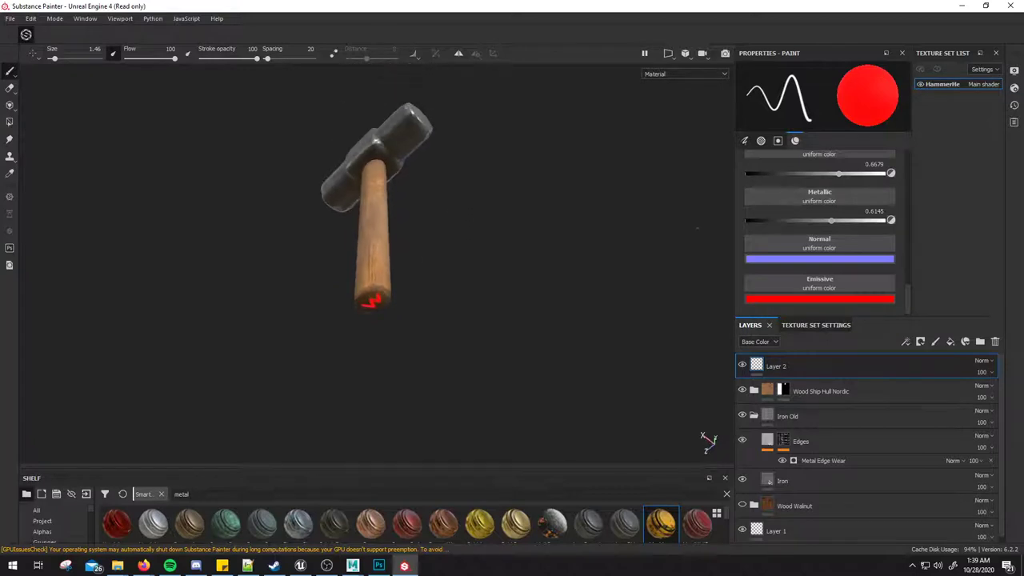
Step: Try Multiply blending on Layer 2, revert it to Normal, and open the File menu
alt+drag(469, 225, 489, 250)
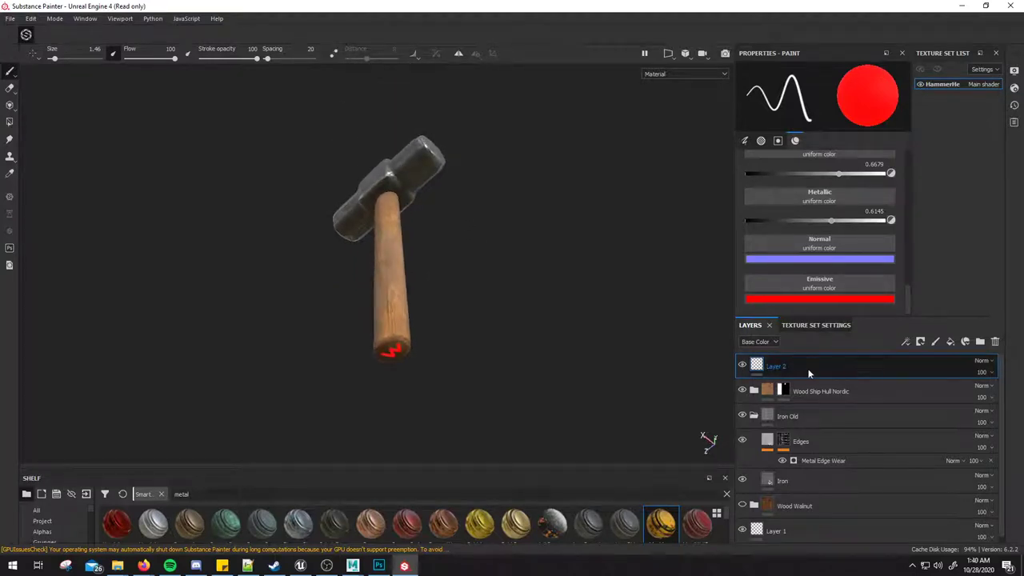
mouse_move(608, 304)
alt+mouse_down()
mouse_move(656, 320)
mouse_move(688, 312)
alt+mouse_up()
scroll(688, 312, up, 5)
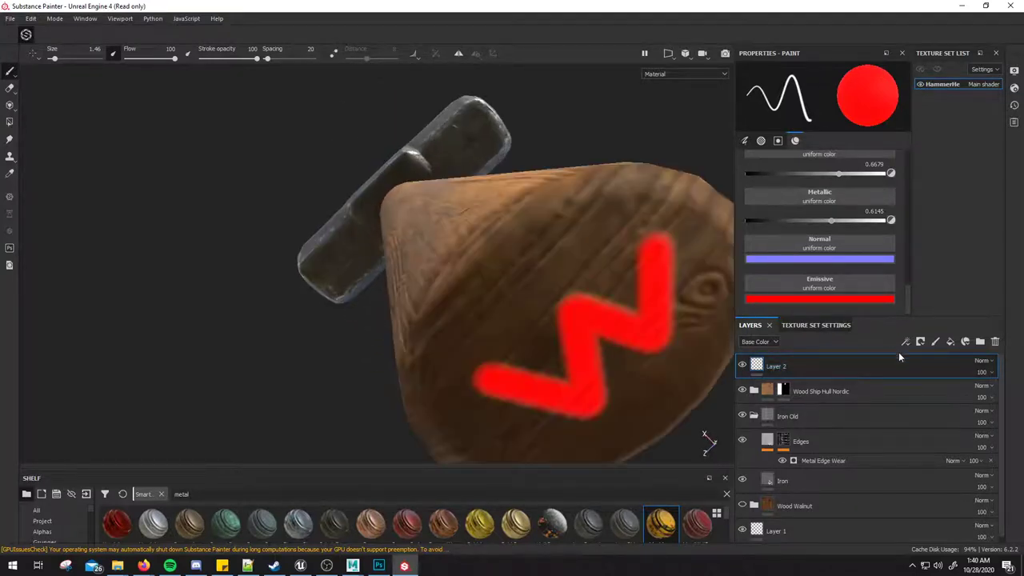
click(984, 361)
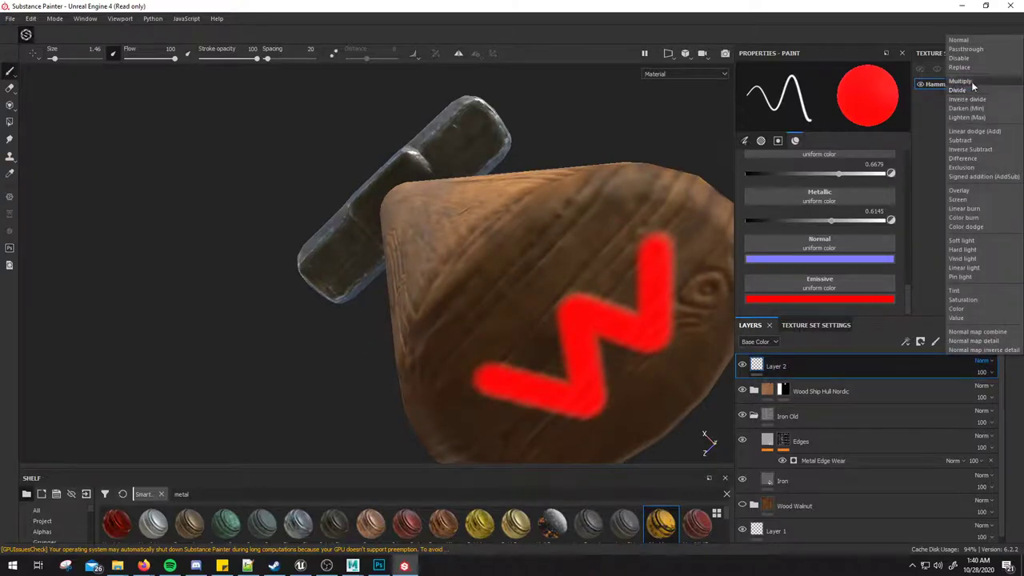
click(972, 82)
click(989, 365)
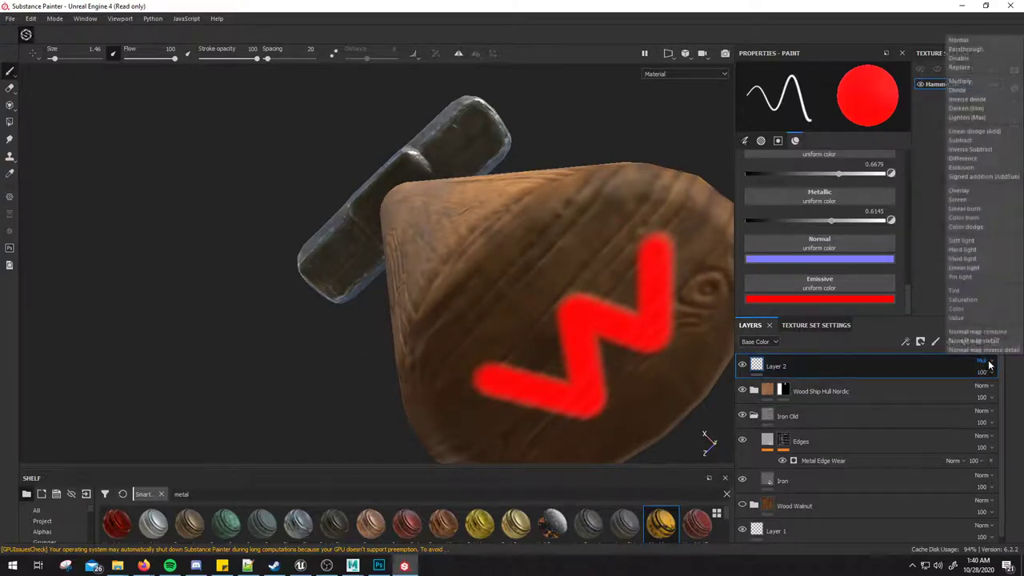
click(973, 42)
mouse_move(582, 254)
alt+mouse_down()
mouse_move(446, 279)
mouse_move(456, 295)
mouse_move(343, 268)
mouse_move(357, 331)
mouse_move(418, 366)
mouse_move(507, 350)
mouse_move(568, 265)
mouse_move(443, 236)
mouse_move(236, 279)
mouse_move(522, 286)
mouse_move(500, 255)
alt+mouse_up()
click(2, 17)
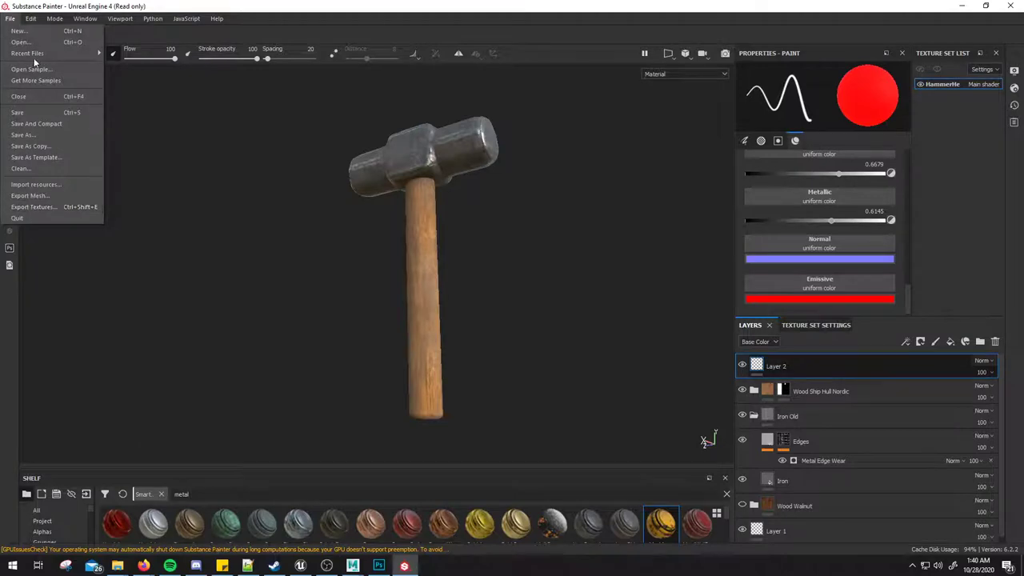
Step: Save the hammer texturing project as Hammer.spp on the Desktop
click(18, 112)
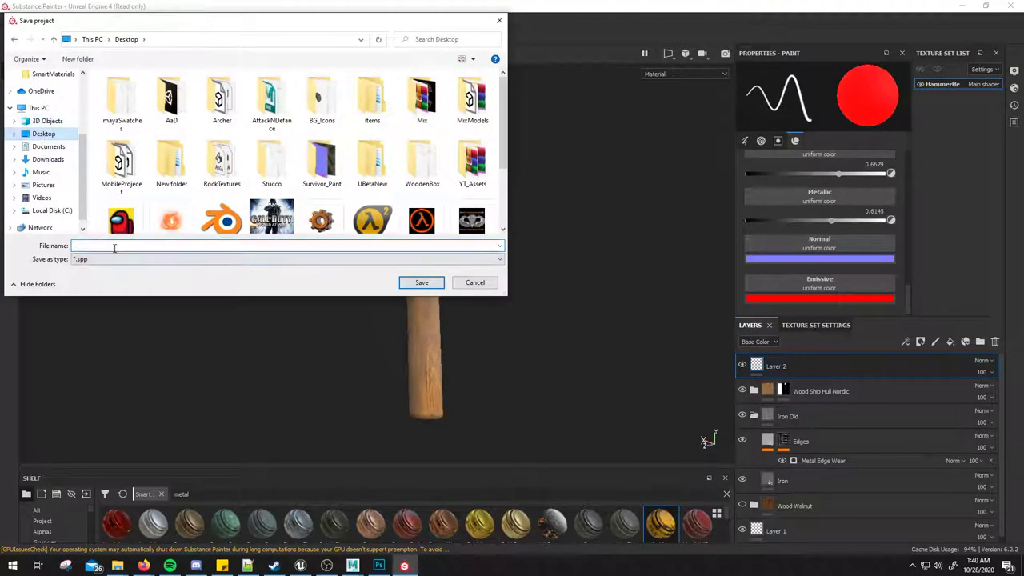
text(Hammer)
key(Return)
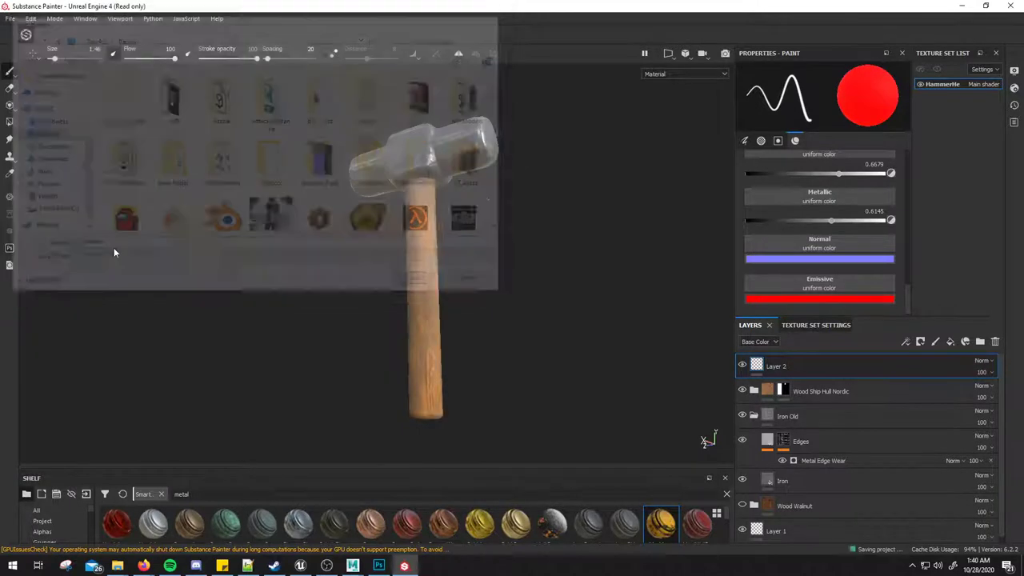
Step: Set the texture export output directory to a new Desktop\Hammer folder
click(9, 18)
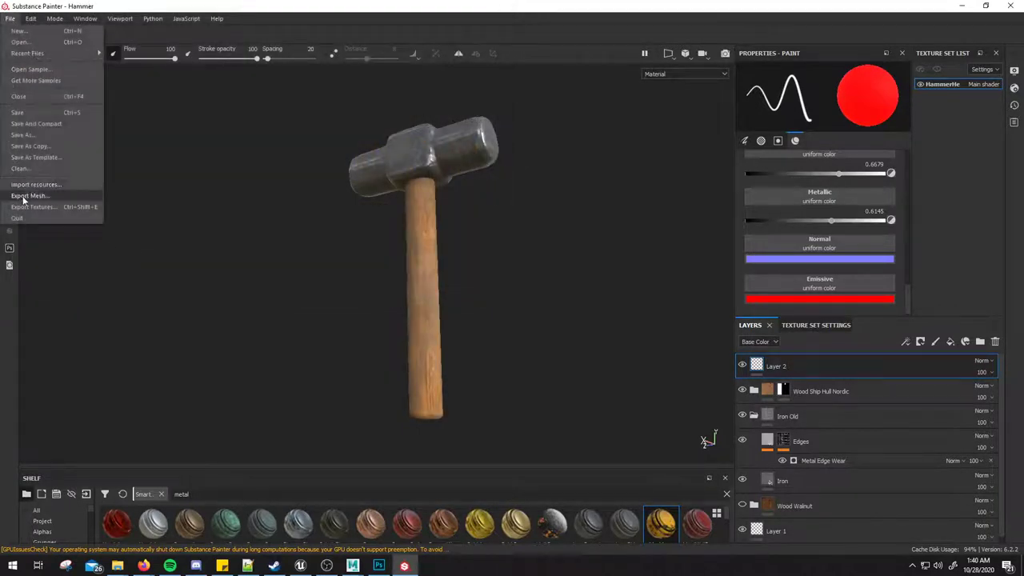
click(24, 200)
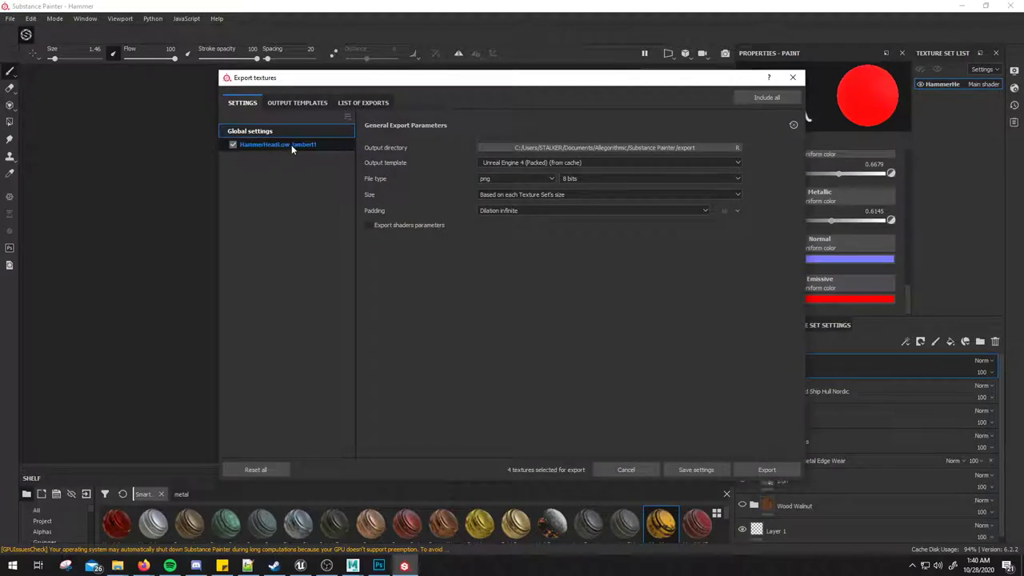
click(675, 149)
click(661, 149)
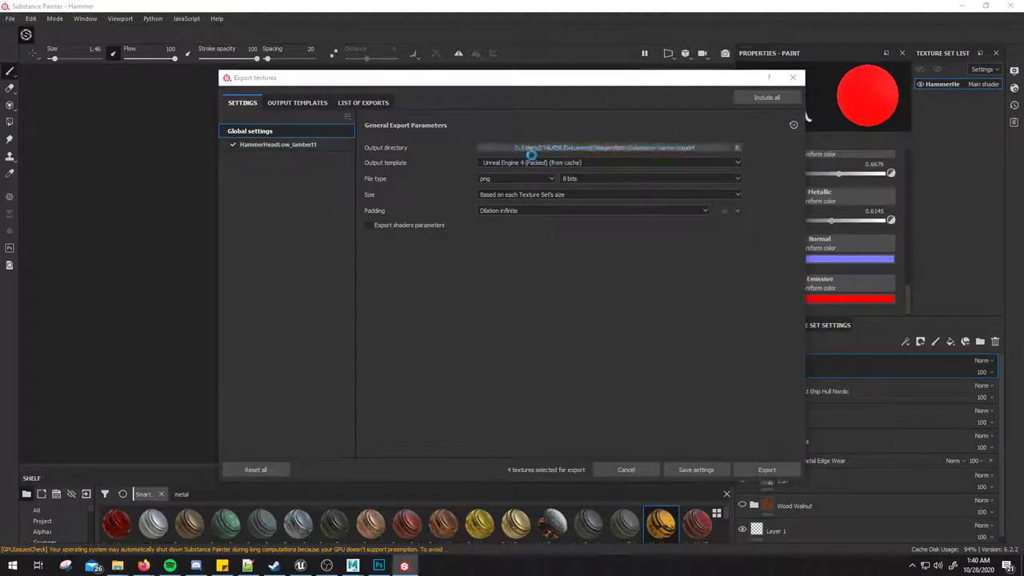
click(256, 233)
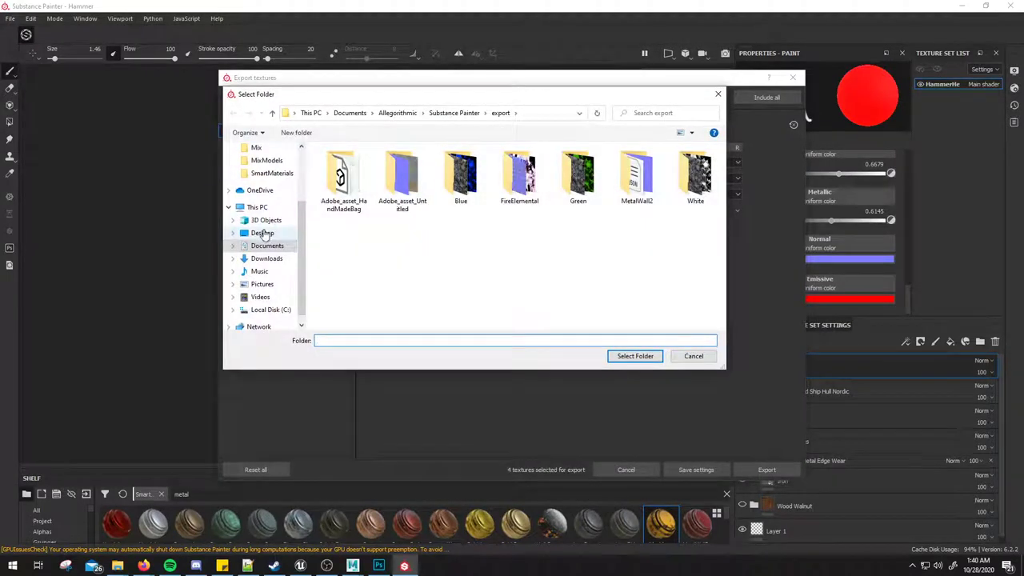
click(296, 133)
text(Hammer)
key(Return)
key(Return)
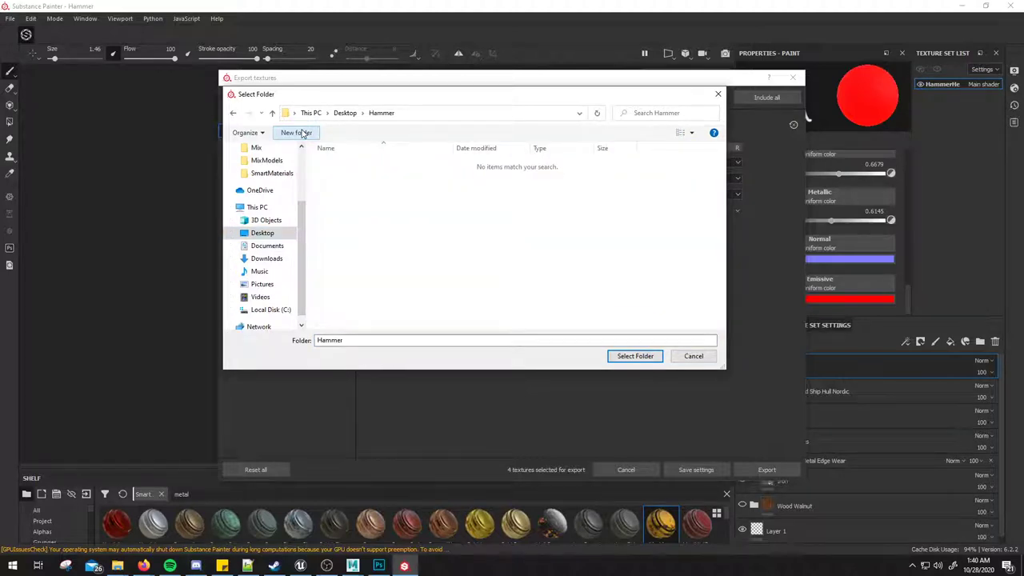
click(636, 357)
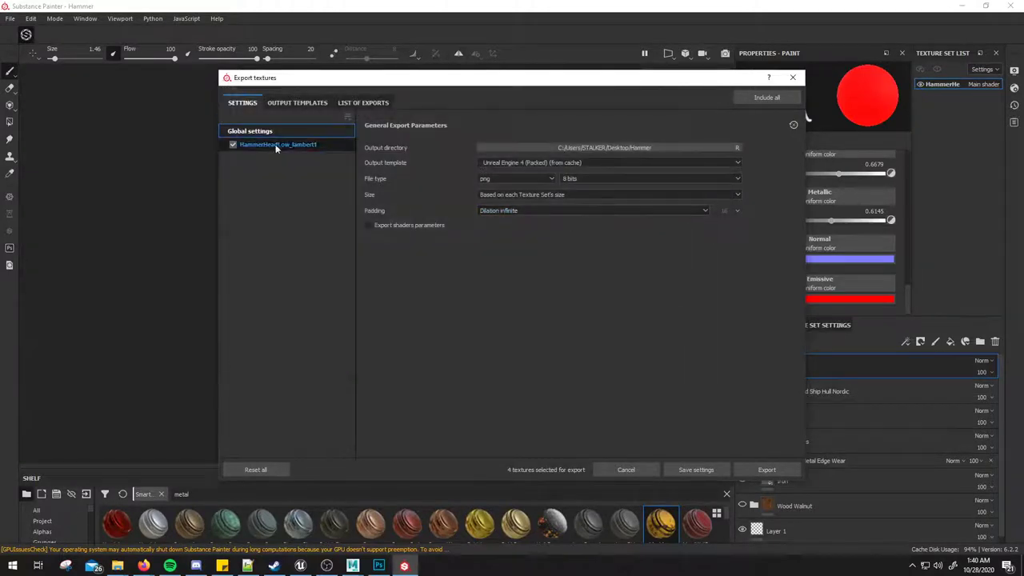
Step: Export the four hammer textures as targa files and check them in the output folder
click(527, 179)
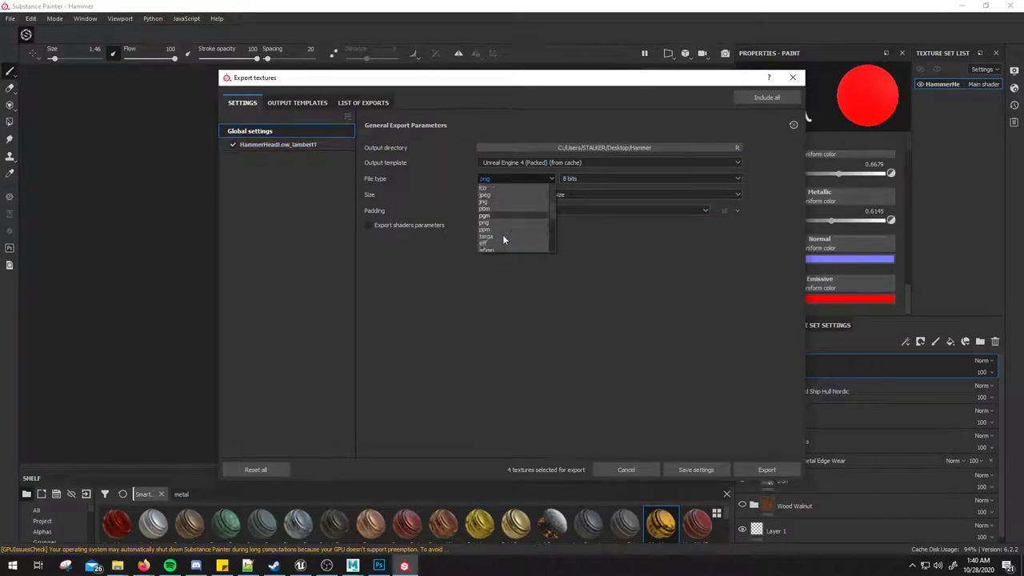
click(498, 216)
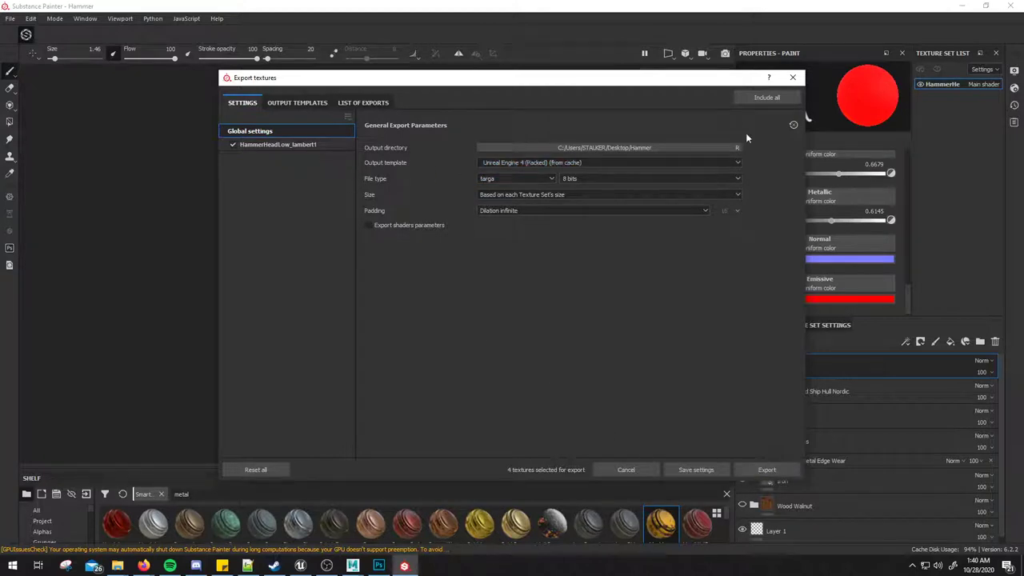
click(767, 471)
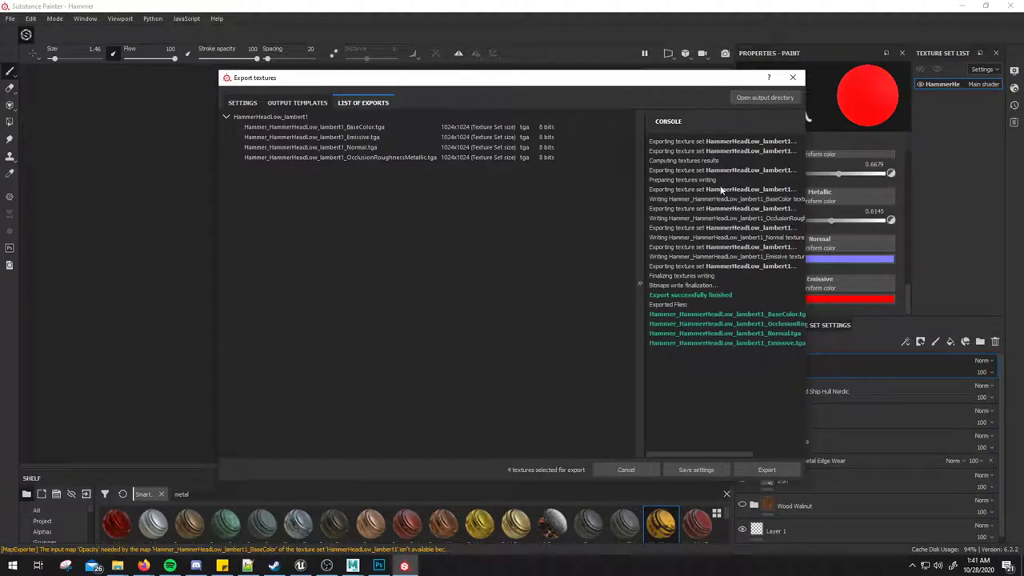
click(768, 102)
drag(256, 347, 506, 223)
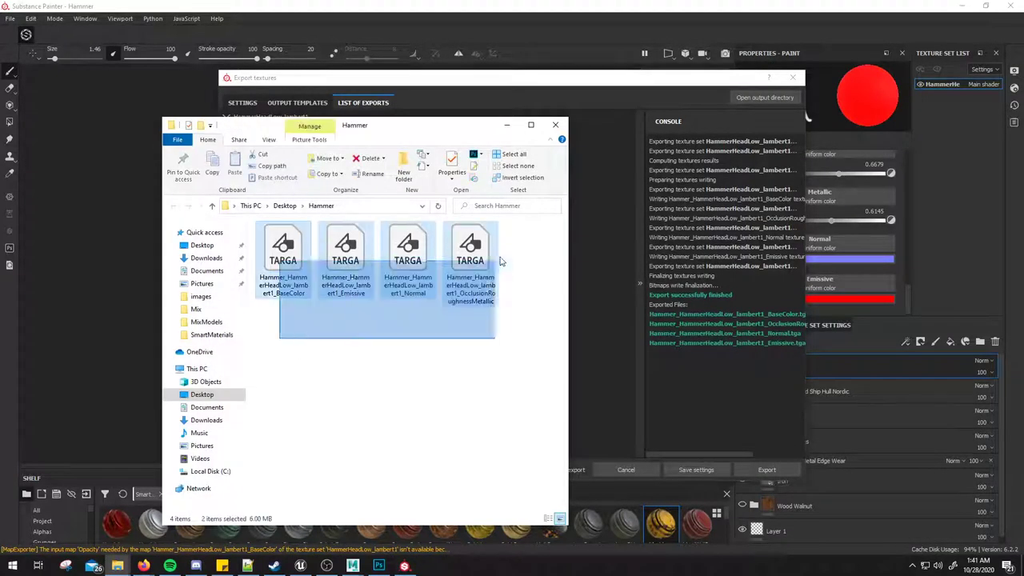
click(508, 127)
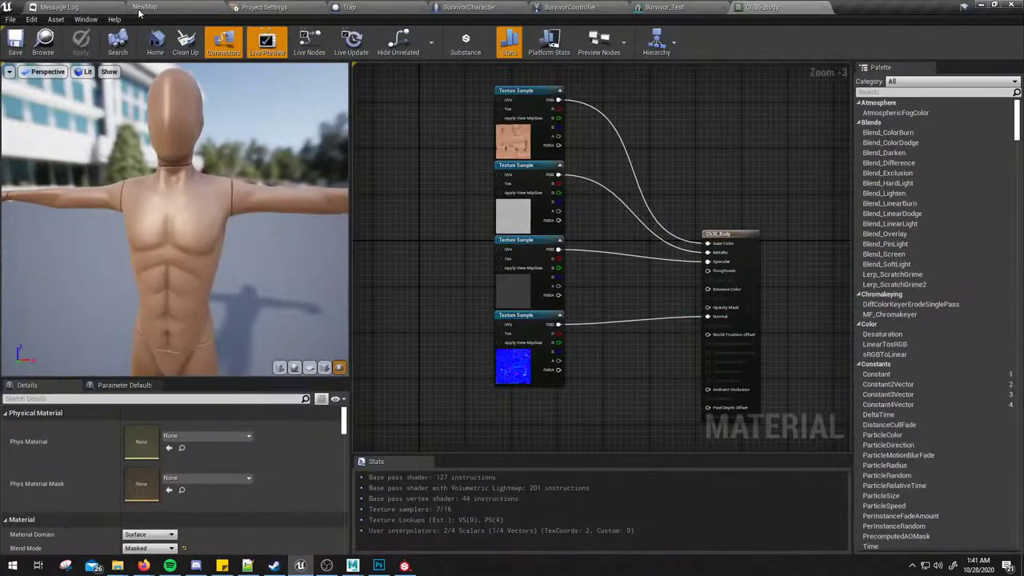
Step: Create and open a new Hammer folder under Content in the Content Browser
click(145, 7)
click(380, 384)
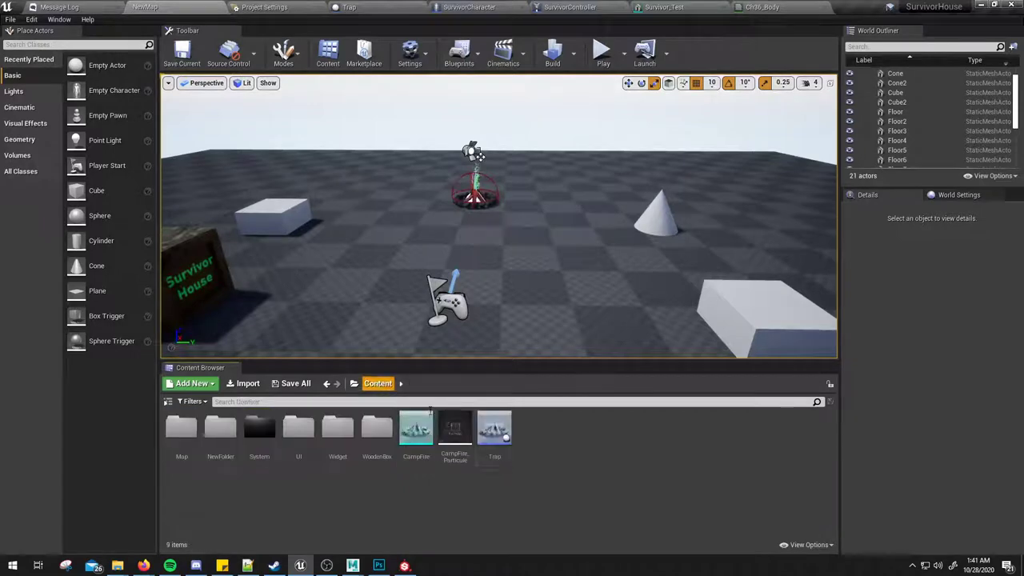
right_click(553, 436)
click(601, 80)
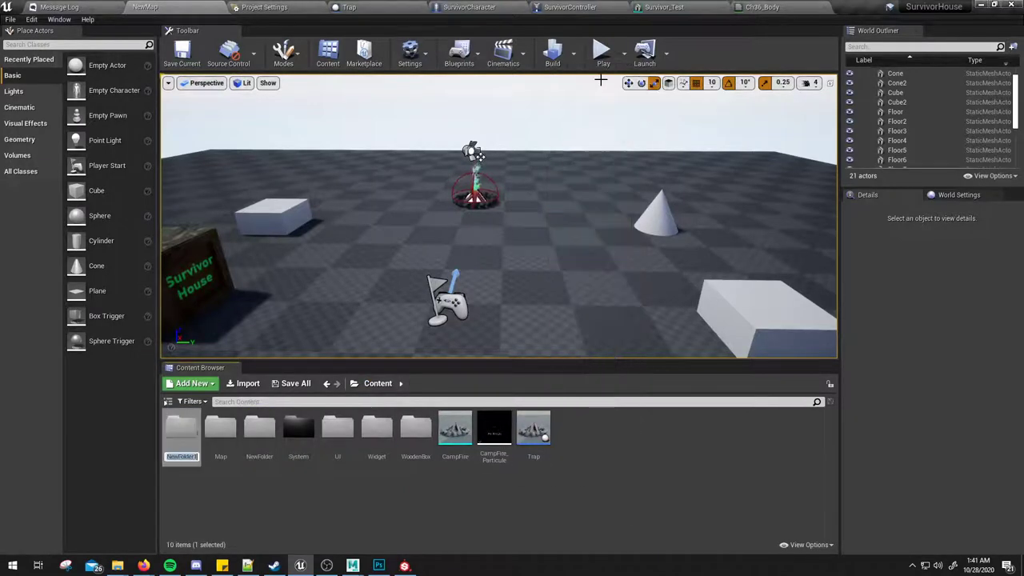
text(Hammer)
key(Return)
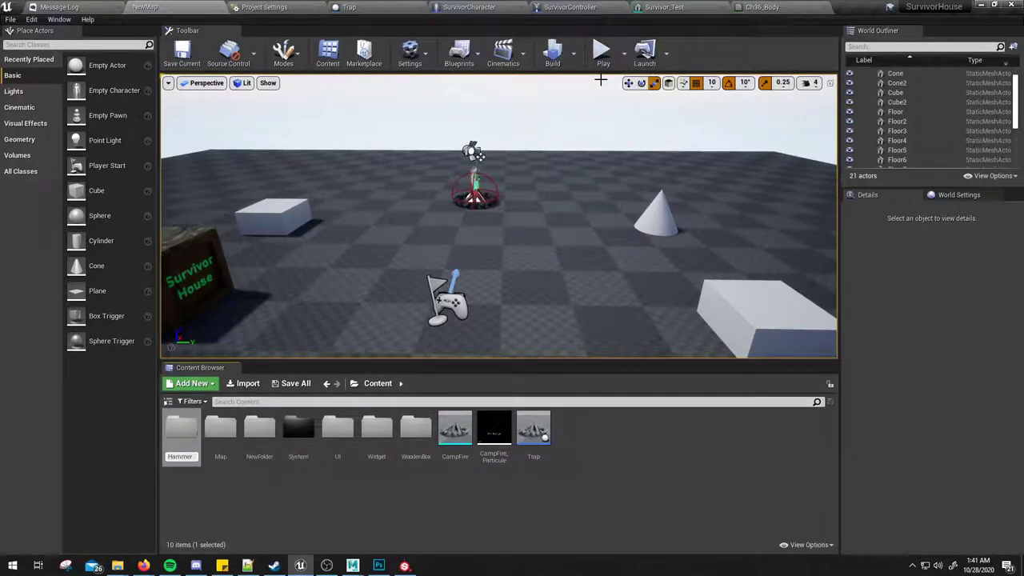
key(Return)
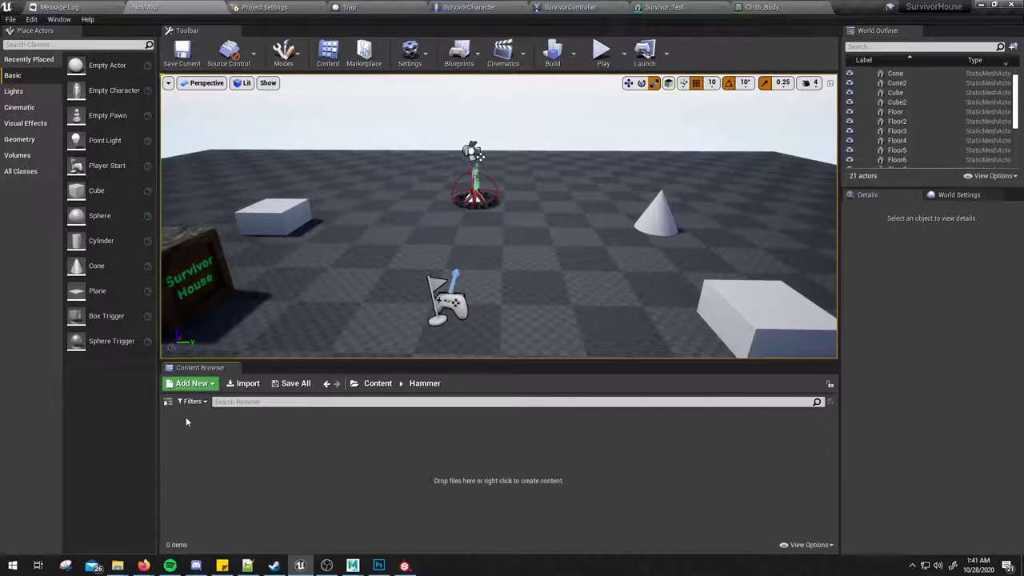
Step: Import the Hammer FBX mesh and its four TGA textures into Content/Hammer
click(244, 383)
scroll(272, 192, down, 5)
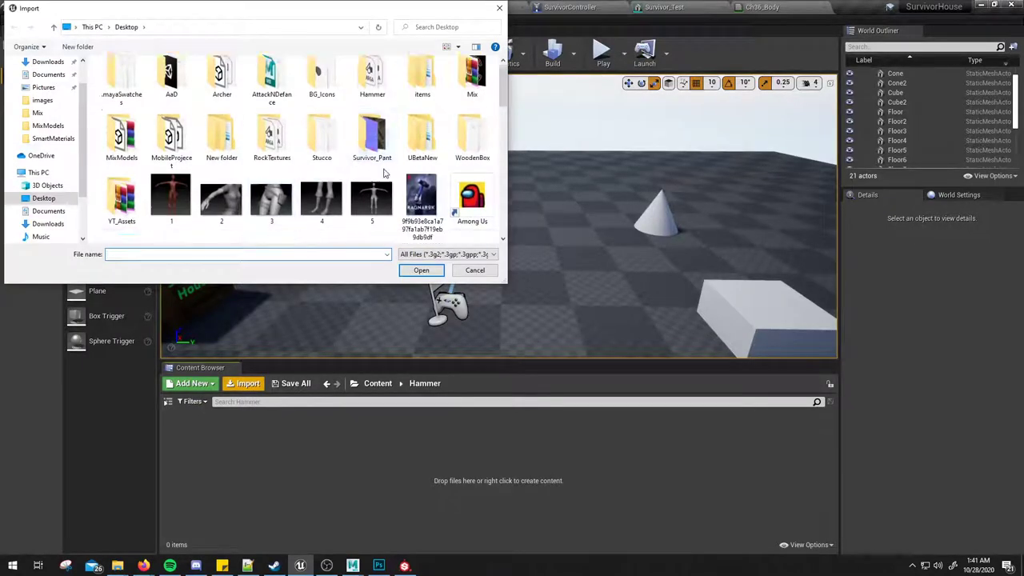
click(372, 192)
click(432, 205)
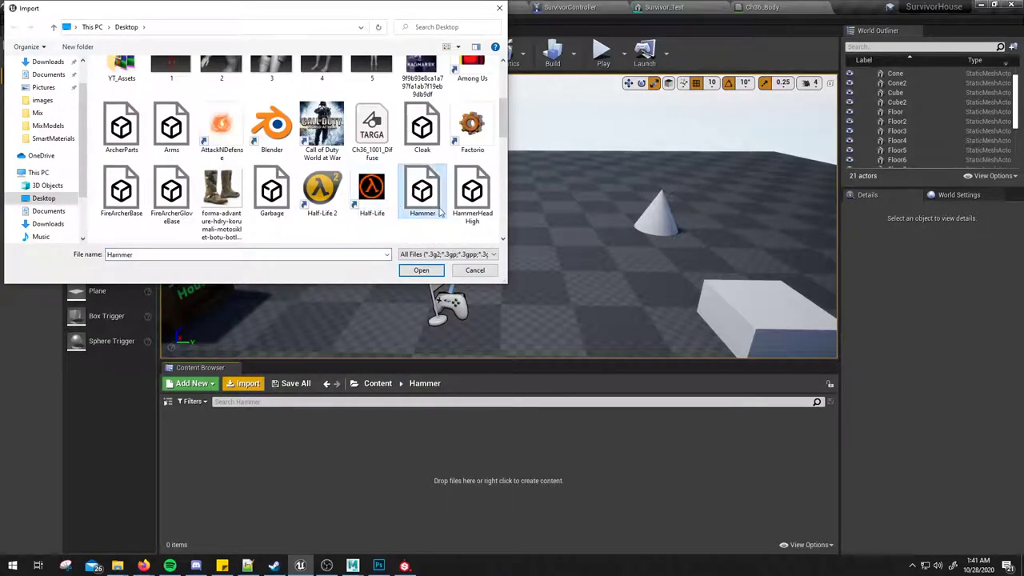
scroll(437, 212, up, 2)
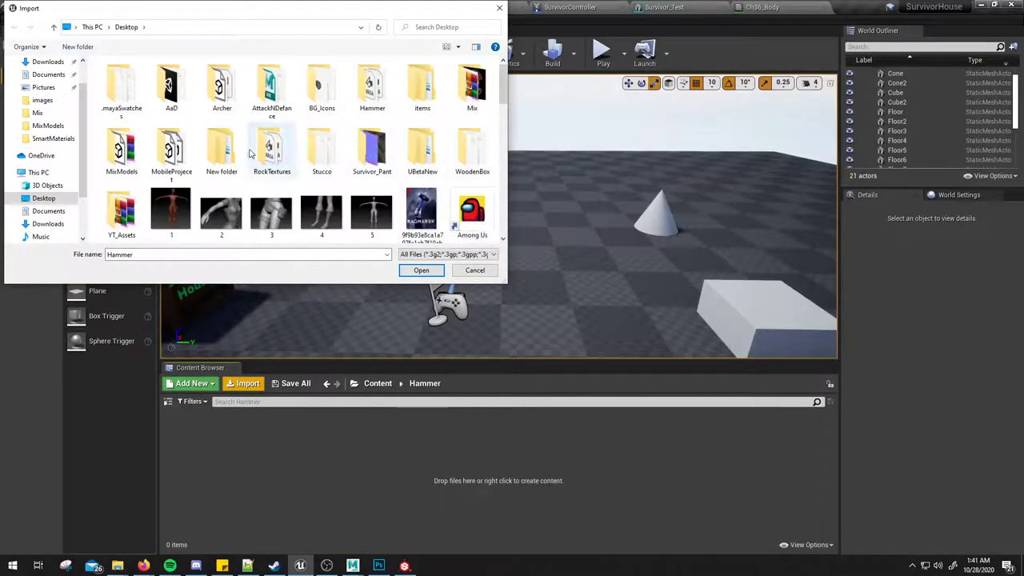
double_click(372, 86)
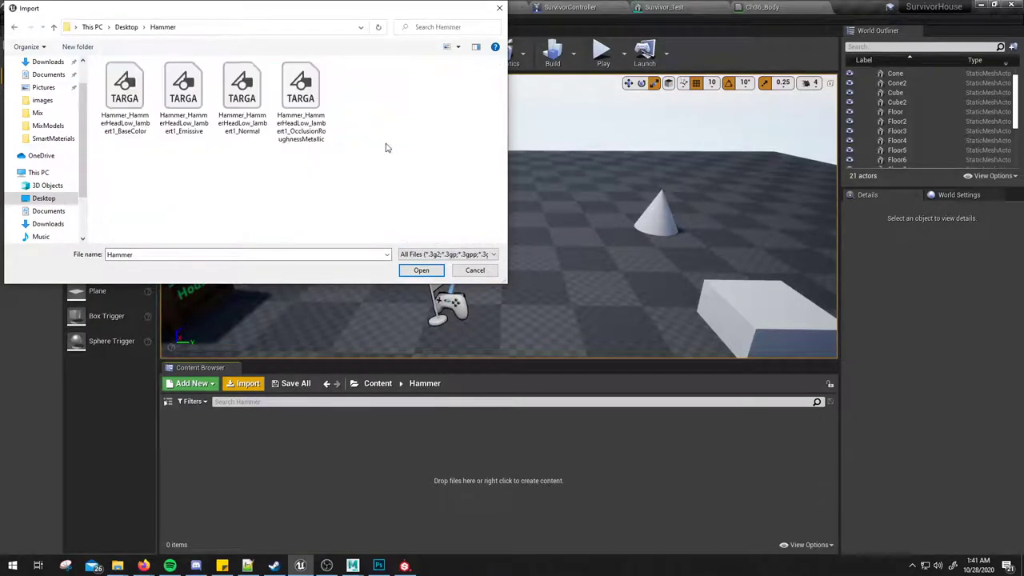
key(ctrl+a)
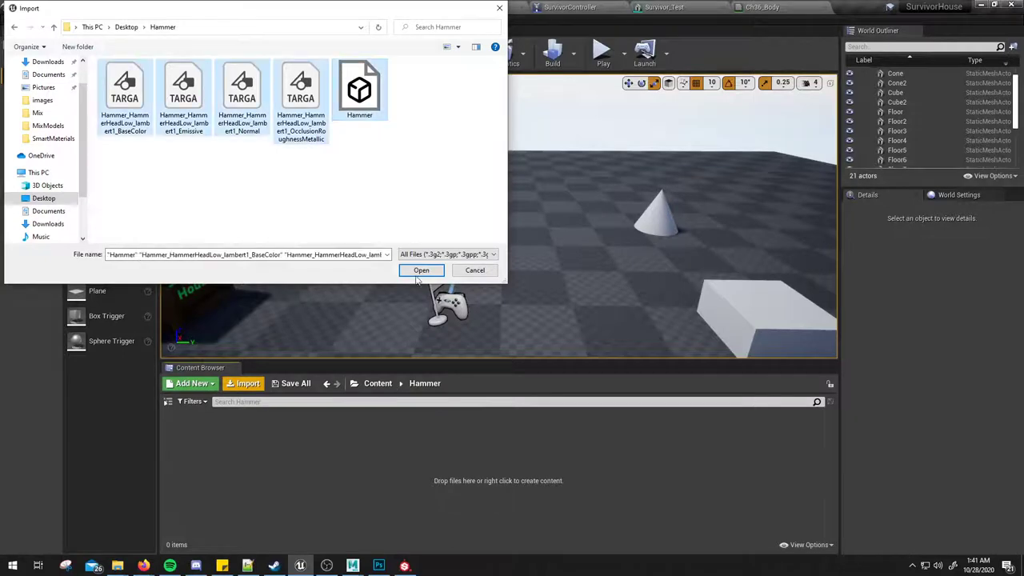
click(420, 271)
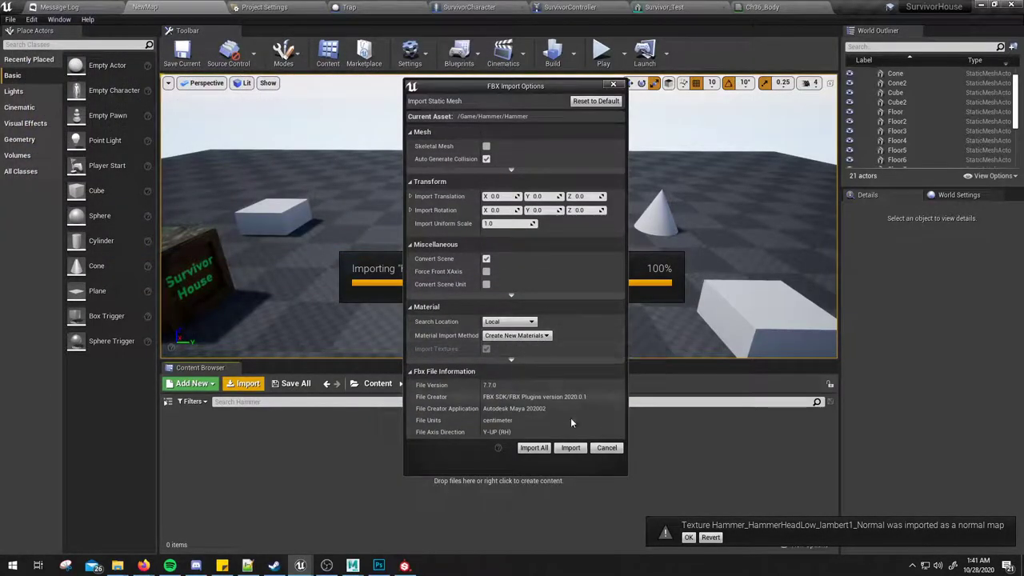
click(571, 451)
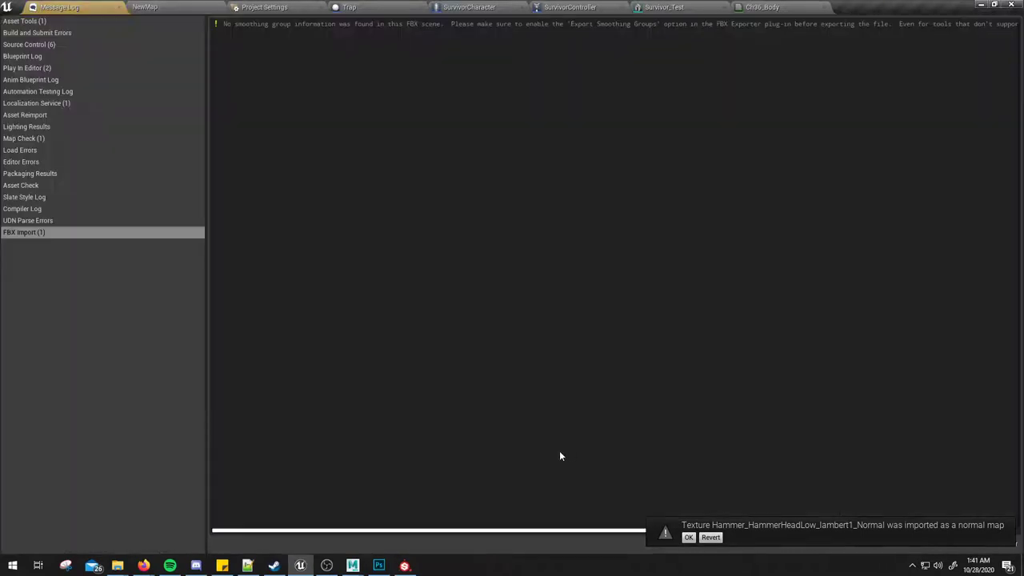
Step: Place the Hammer mesh in the level and rotate it to lie on its side
click(177, 10)
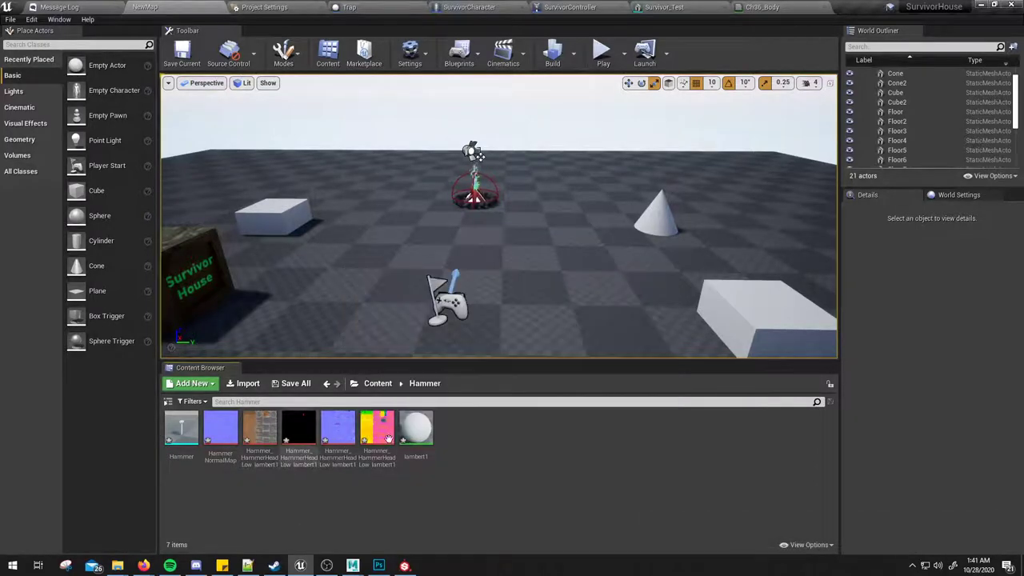
mouse_move(182, 428)
mouse_down()
mouse_move(534, 274)
mouse_move(517, 309)
mouse_up()
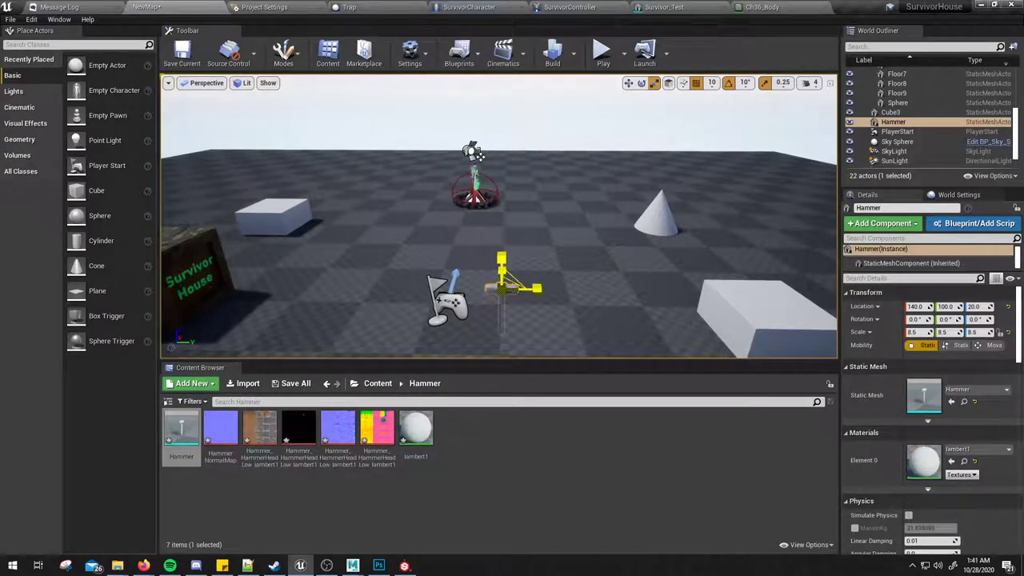
key(f)
mouse_move(536, 309)
alt+mouse_down()
mouse_move(560, 264)
mouse_move(552, 240)
alt+mouse_up()
key(e)
mouse_move(557, 178)
mouse_down()
mouse_move(528, 236)
mouse_move(495, 158)
mouse_move(501, 136)
mouse_up()
key(w)
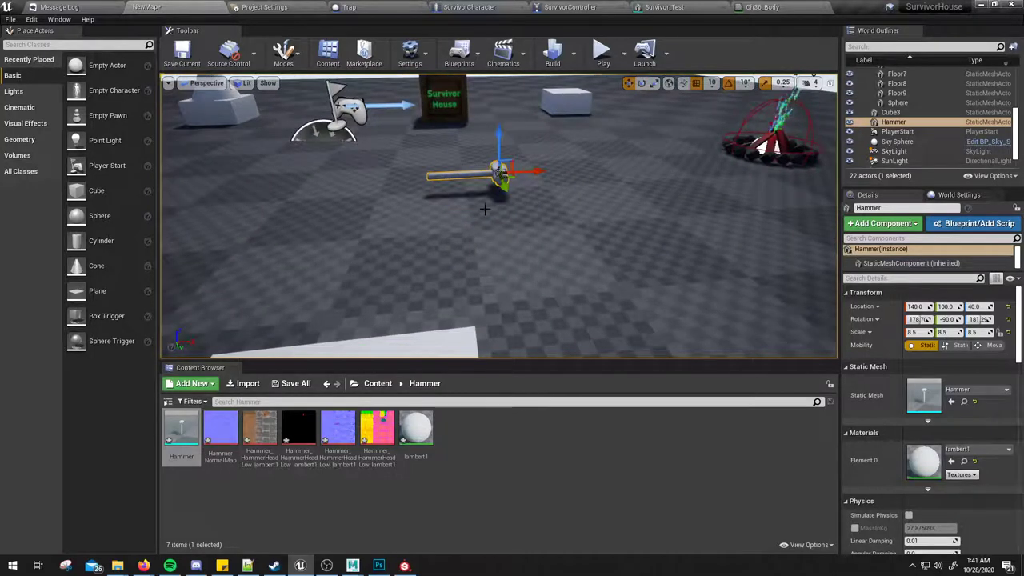
alt+drag(484, 209, 488, 240)
Step: Test the level in Play mode, then delete the hammer actor from the level
click(602, 52)
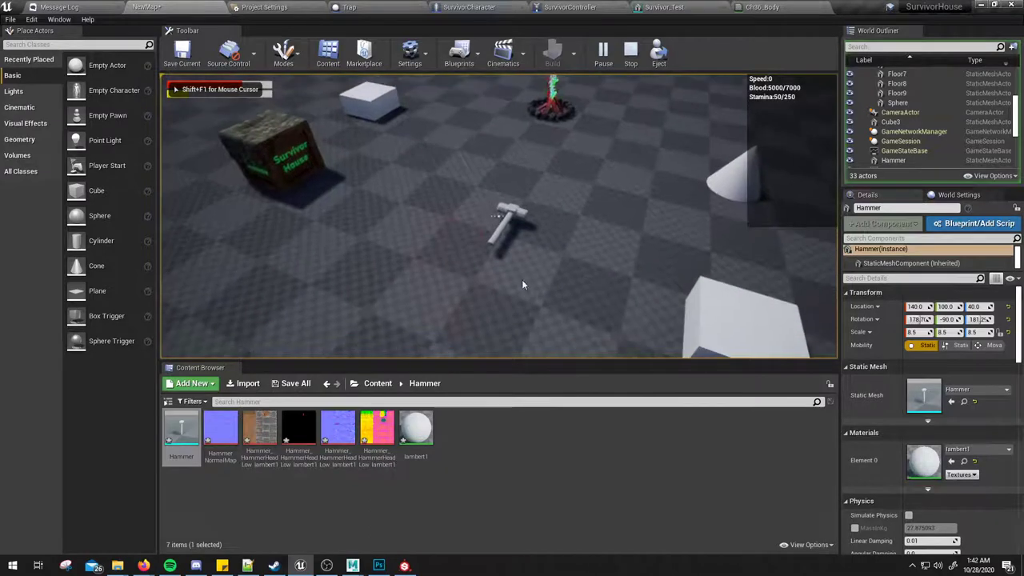
key(Escape)
right_drag(544, 267, 473, 230)
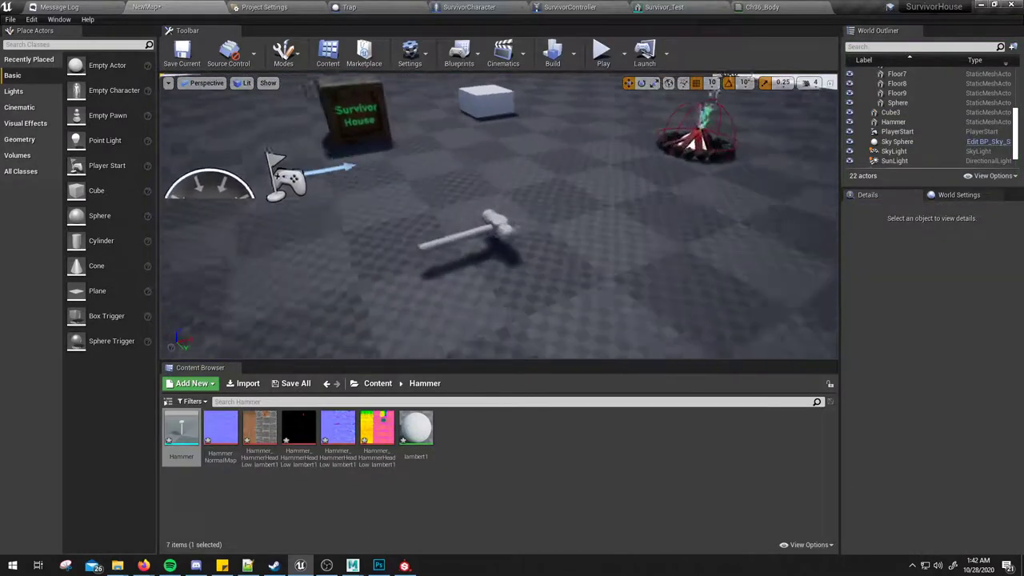
click(474, 231)
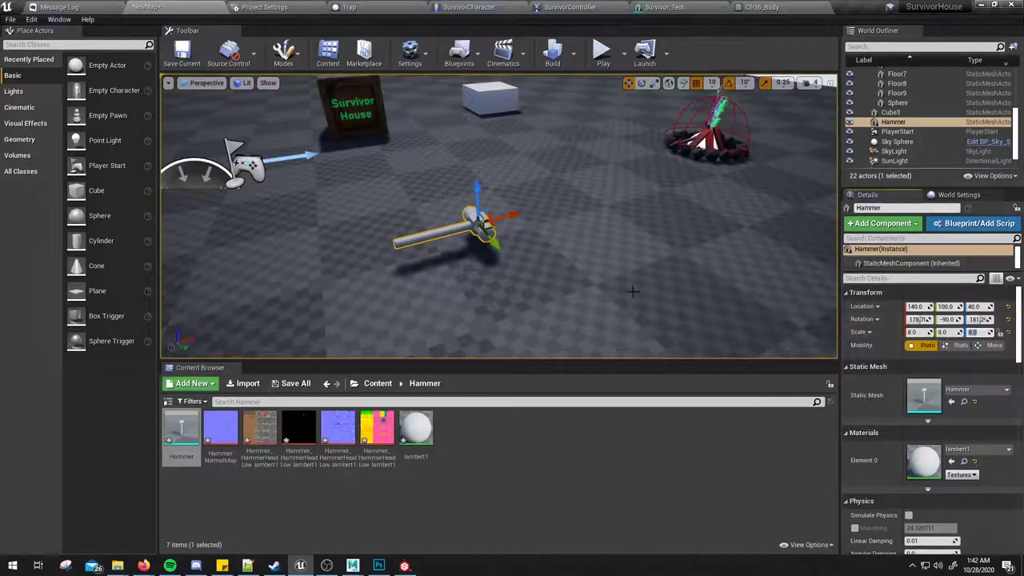
right_drag(632, 292, 583, 300)
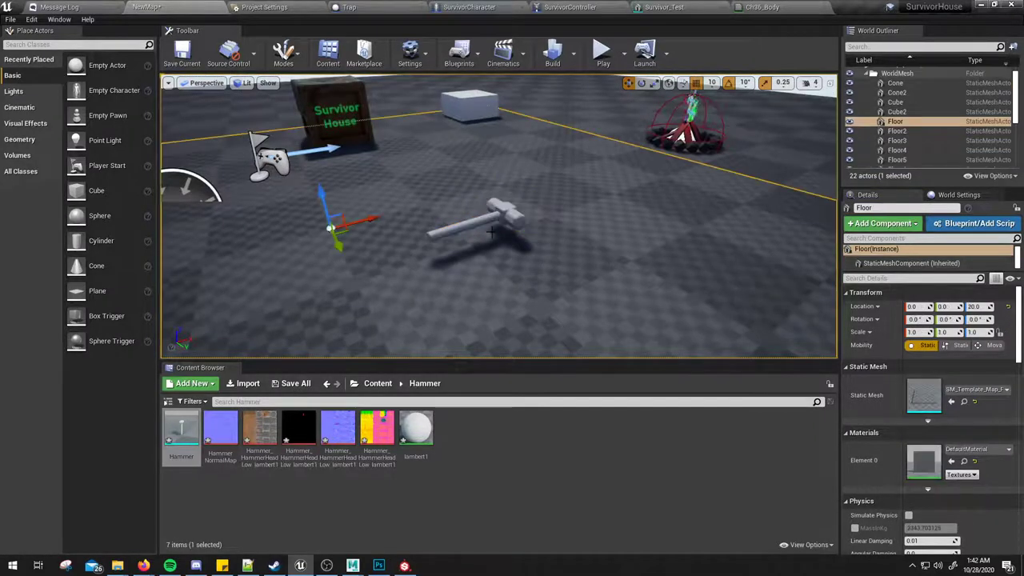
key(Delete)
Step: Reimport the Hammer mesh with Import Uniform Scale 8 in the Static Mesh Editor
double_click(175, 440)
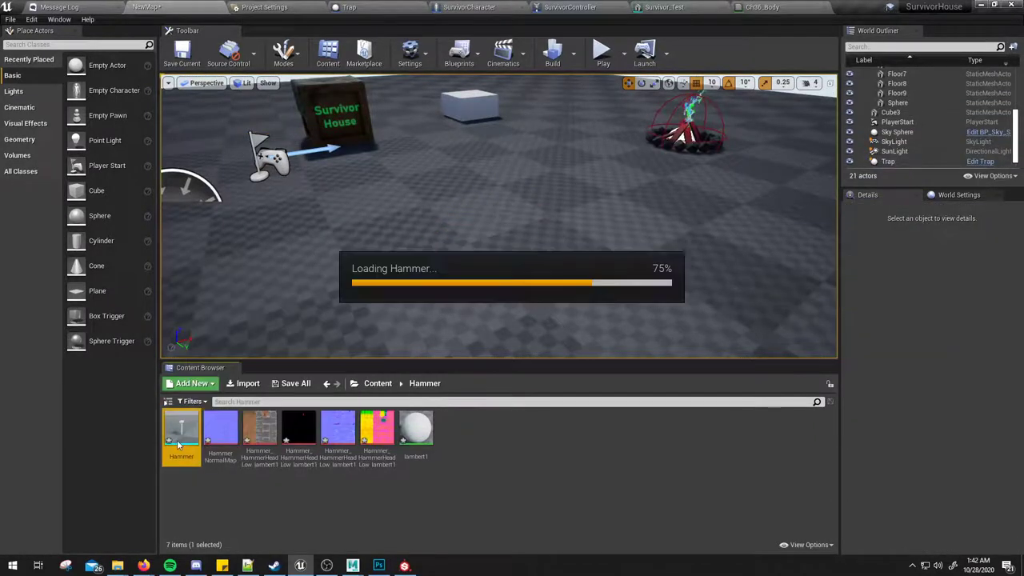
scroll(781, 293, down, 3)
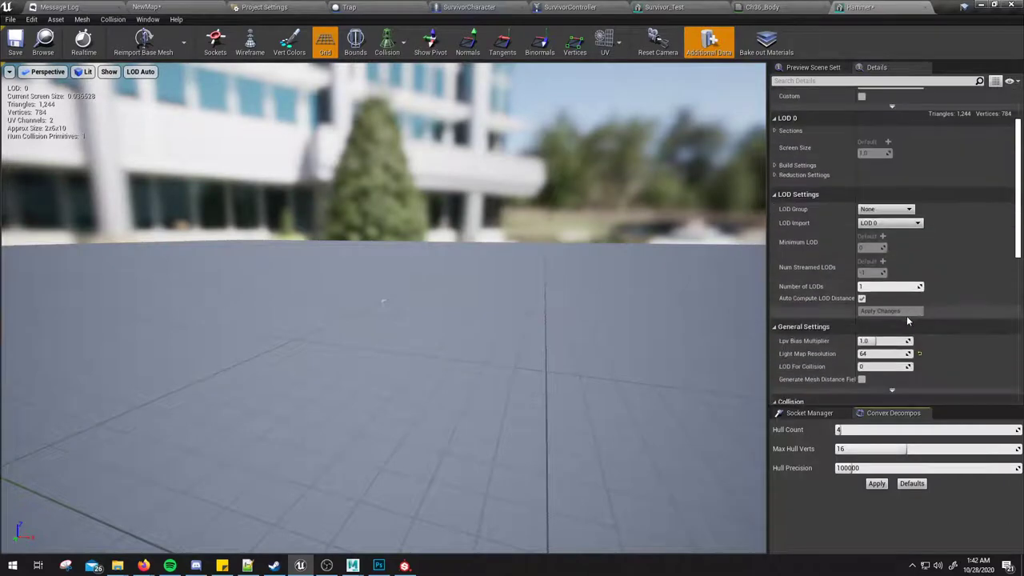
scroll(907, 315, down, 3)
scroll(888, 296, down, 3)
scroll(880, 279, down, 3)
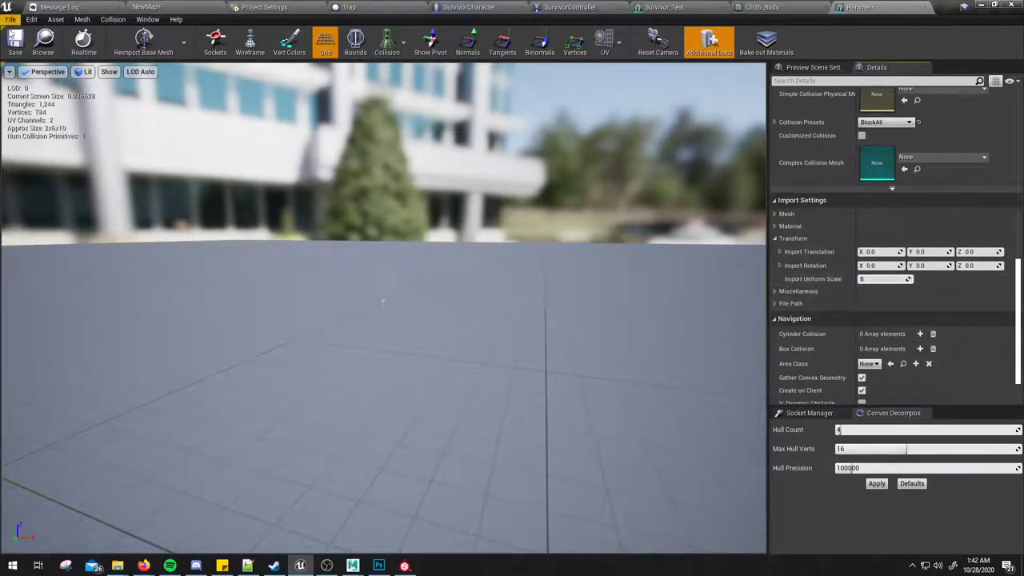
click(143, 40)
mouse_move(389, 373)
mouse_down()
mouse_move(519, 352)
mouse_move(480, 336)
mouse_up()
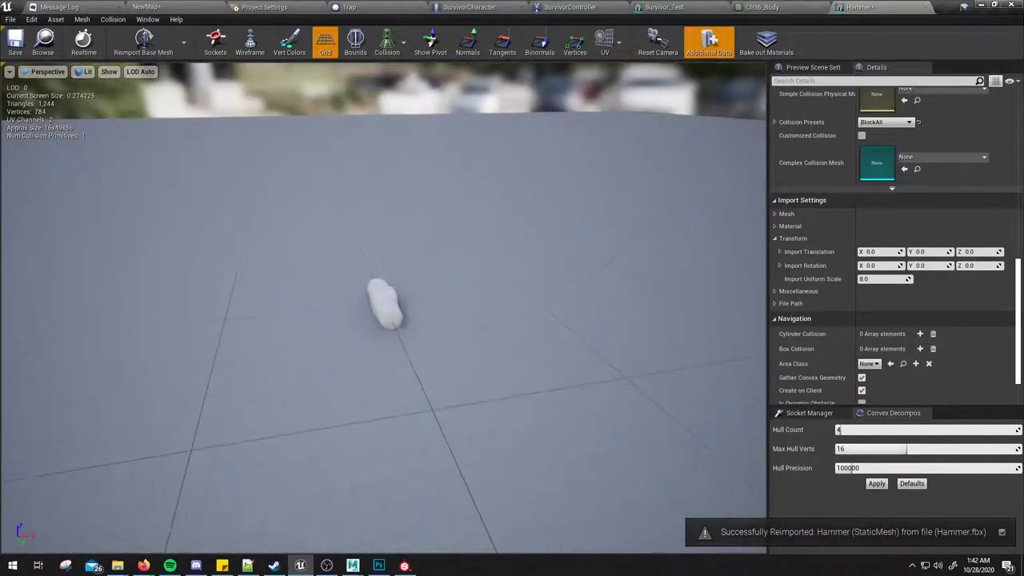
Step: Place the rescaled hammer in the level, rotated on its side and raised to height 40
click(147, 6)
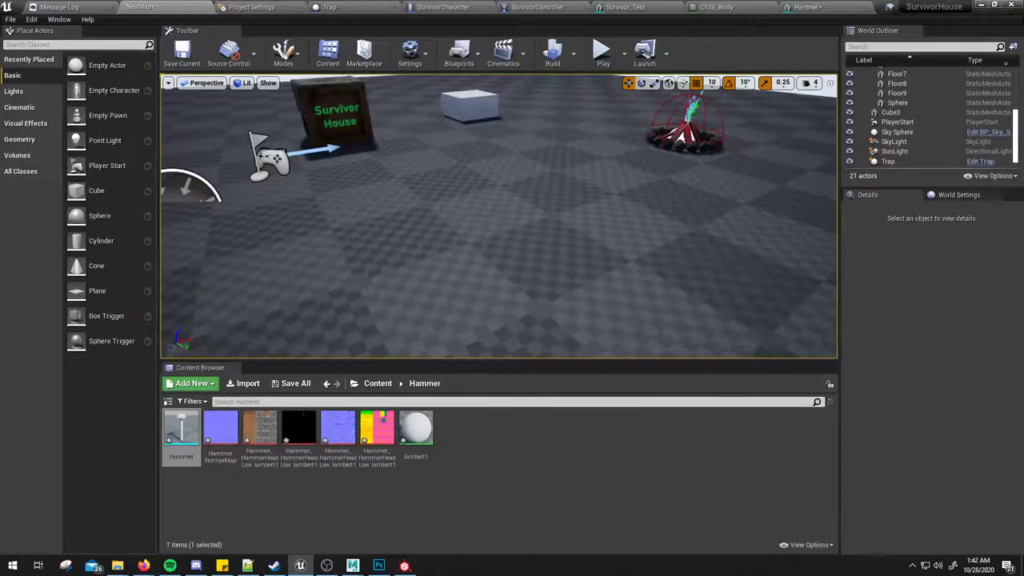
drag(761, 80, 760, 80)
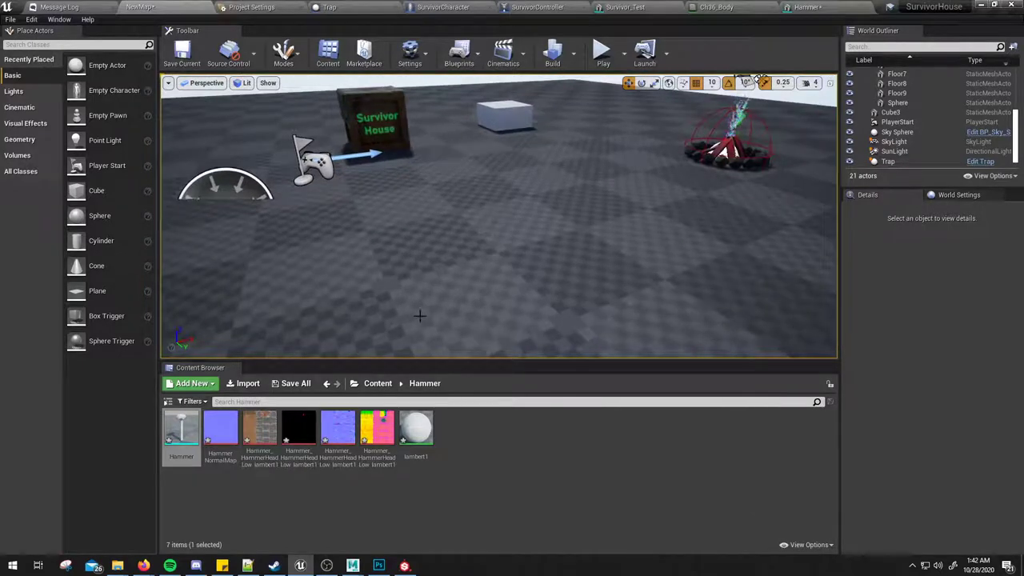
mouse_move(185, 426)
mouse_down()
mouse_move(520, 202)
mouse_move(518, 218)
mouse_up()
key(e)
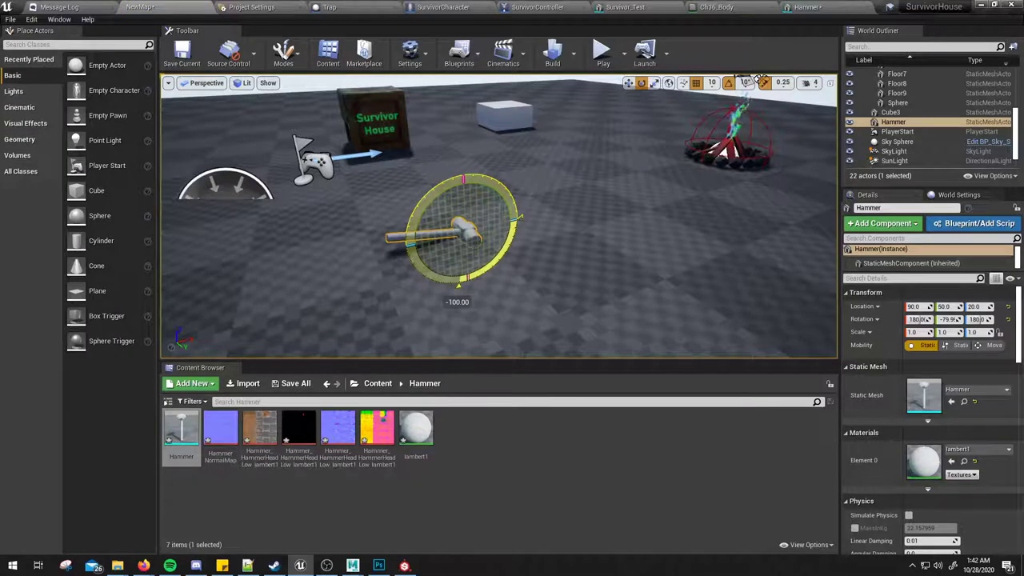
key(w)
drag(463, 196, 463, 180)
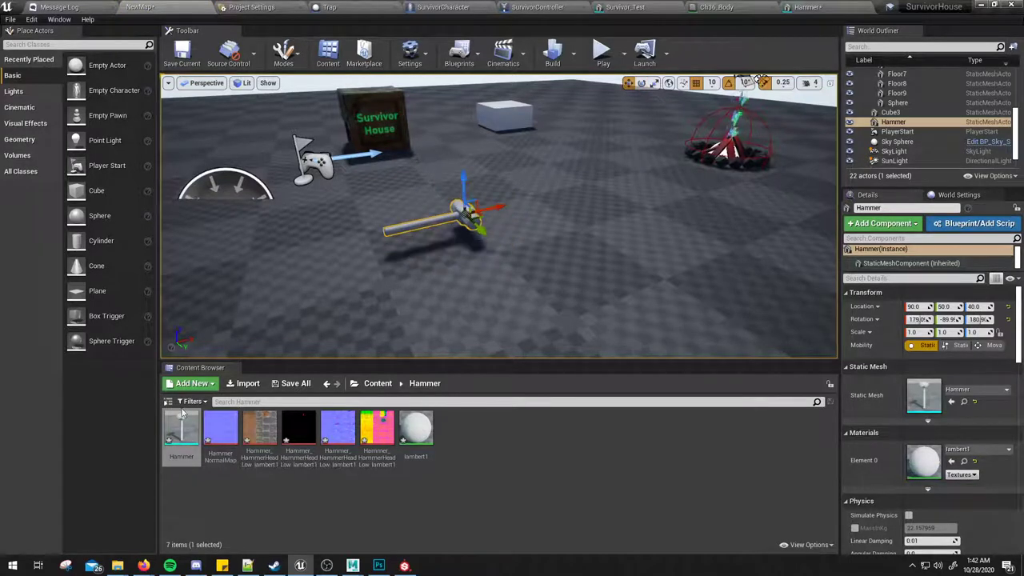
Step: Open lambert1 and preview it on the Hammer mesh
double_click(430, 430)
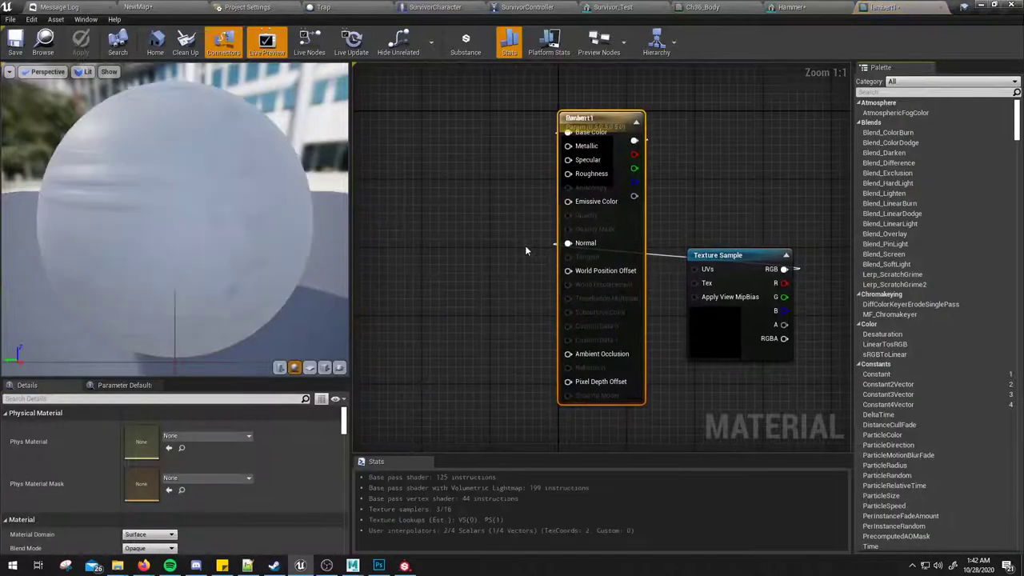
click(339, 369)
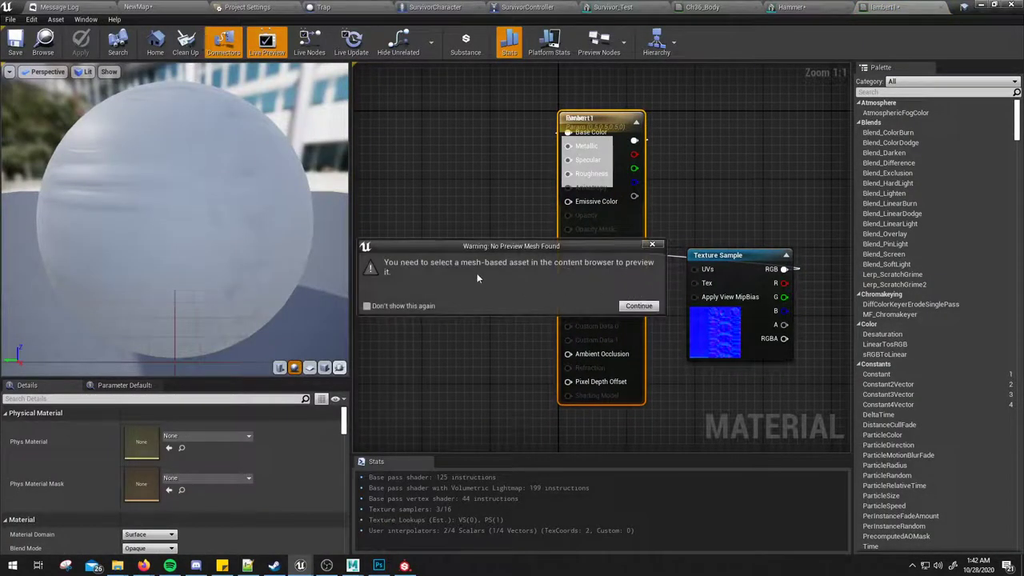
click(639, 306)
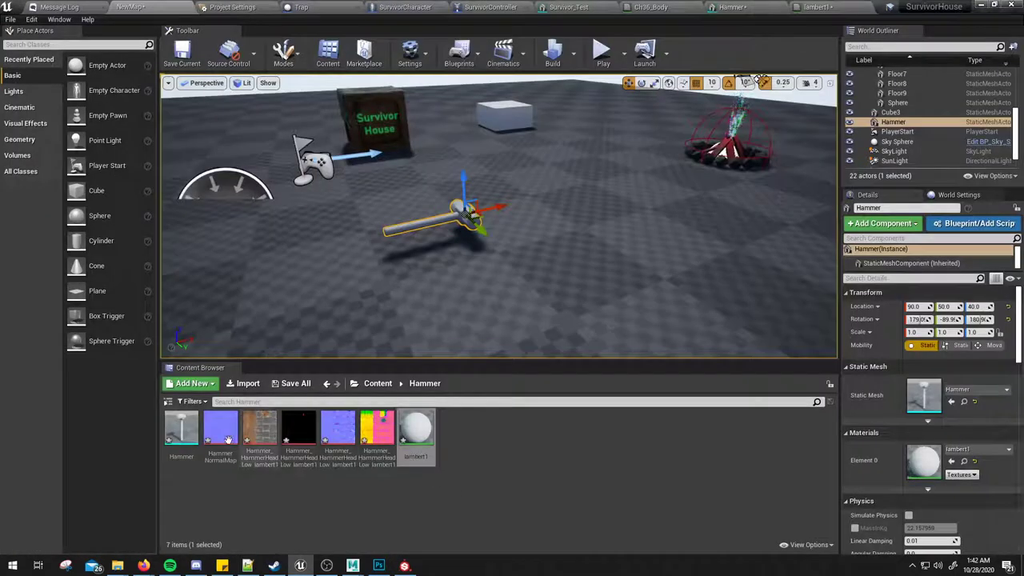
click(810, 9)
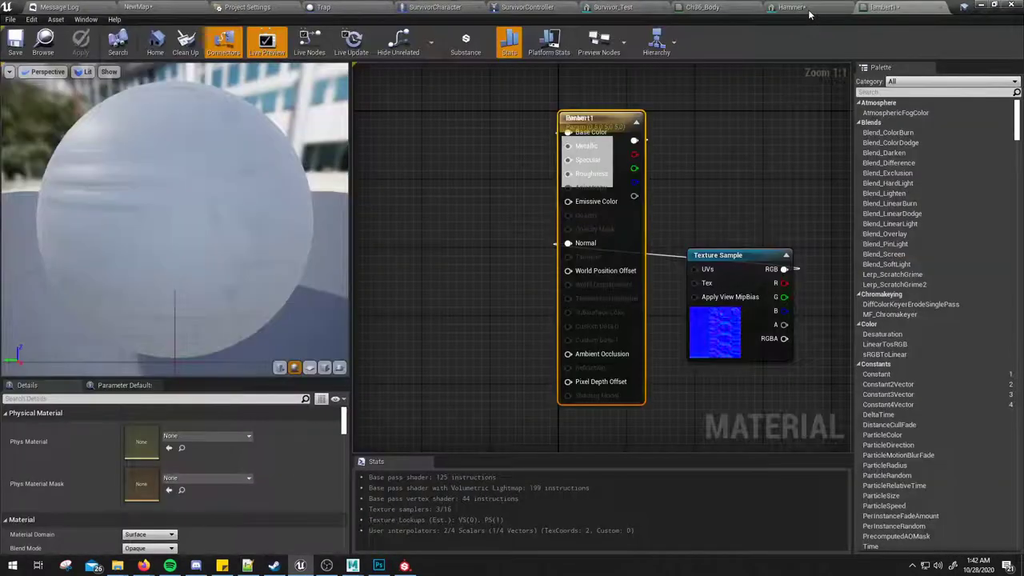
click(339, 368)
scroll(160, 272, up, 3)
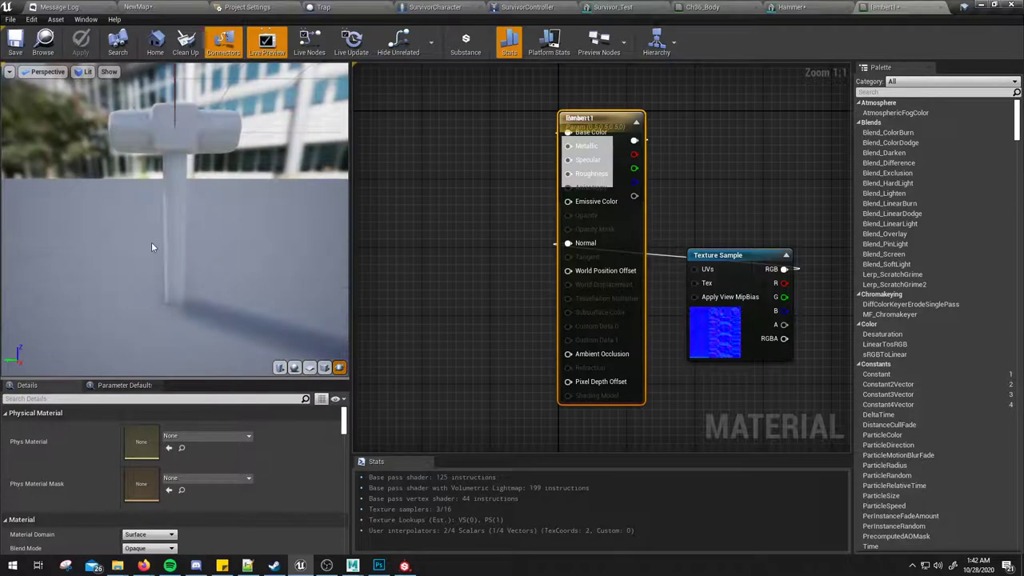
mouse_move(152, 243)
mouse_down()
mouse_move(184, 280)
mouse_move(176, 240)
mouse_up()
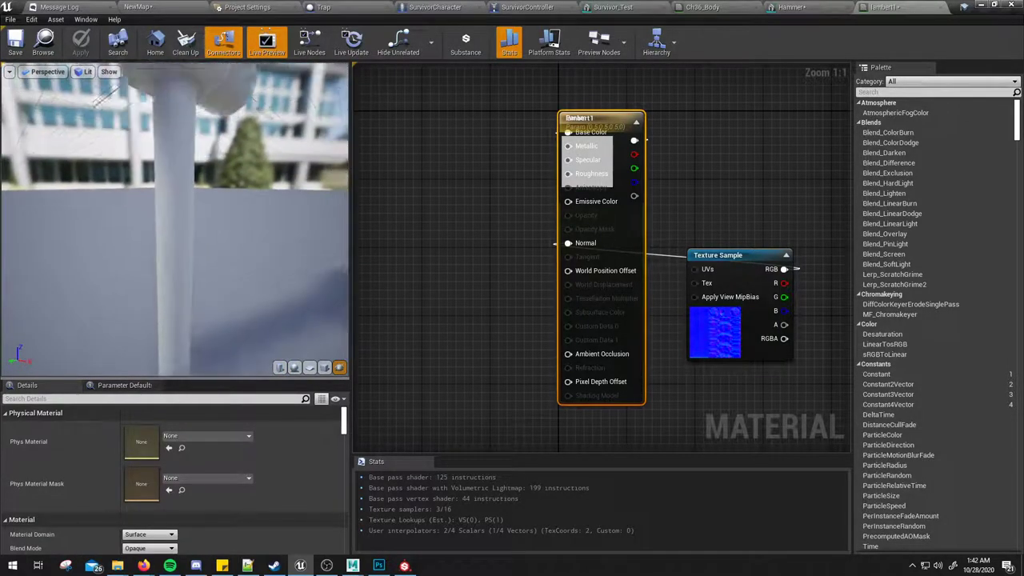
Step: Rearrange the lambert1 nodes and delete the Param colour node feeding Base Color
drag(749, 322, 403, 297)
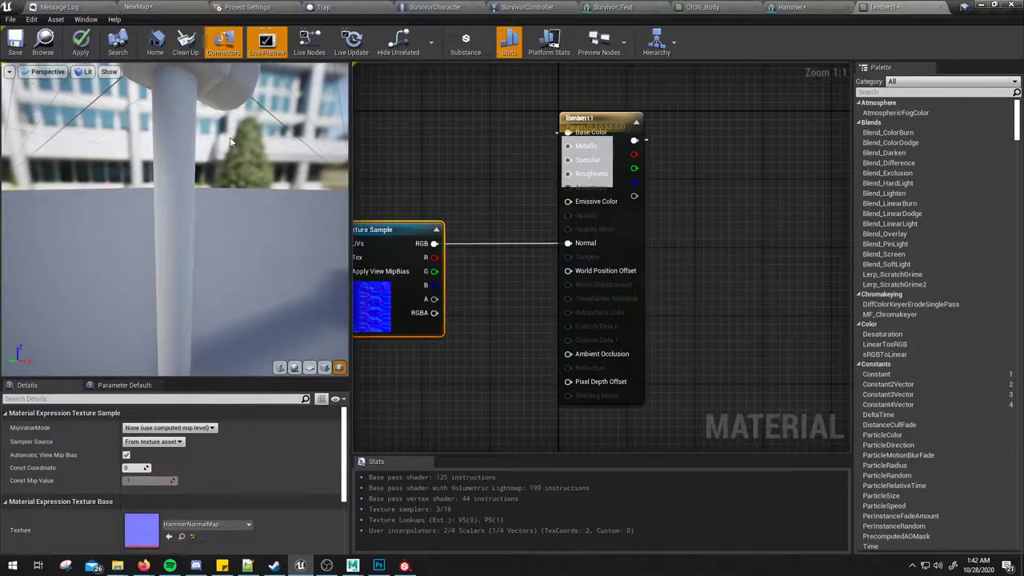
drag(230, 142, 259, 155)
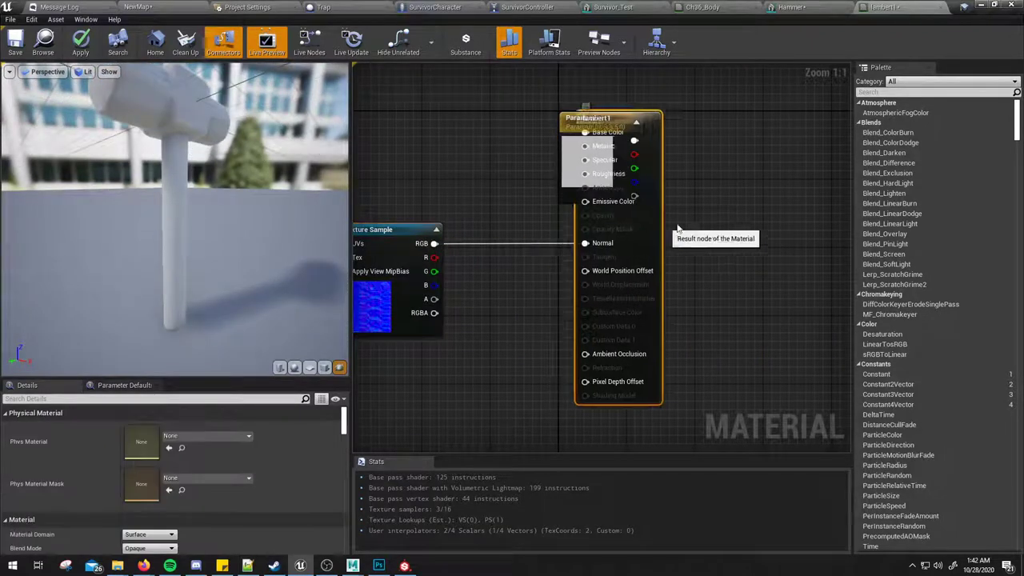
drag(606, 224, 726, 216)
drag(602, 165, 459, 150)
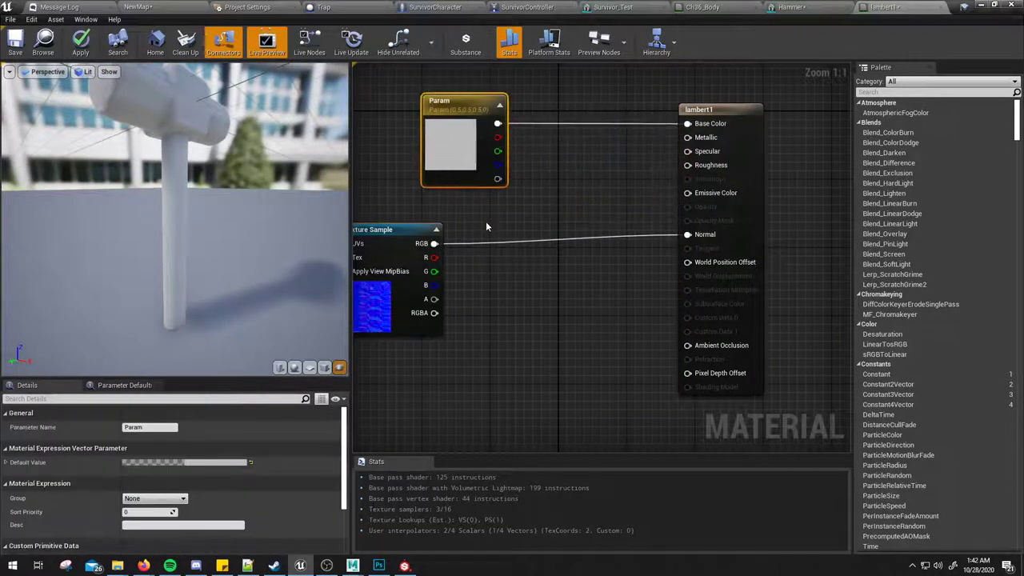
key(Delete)
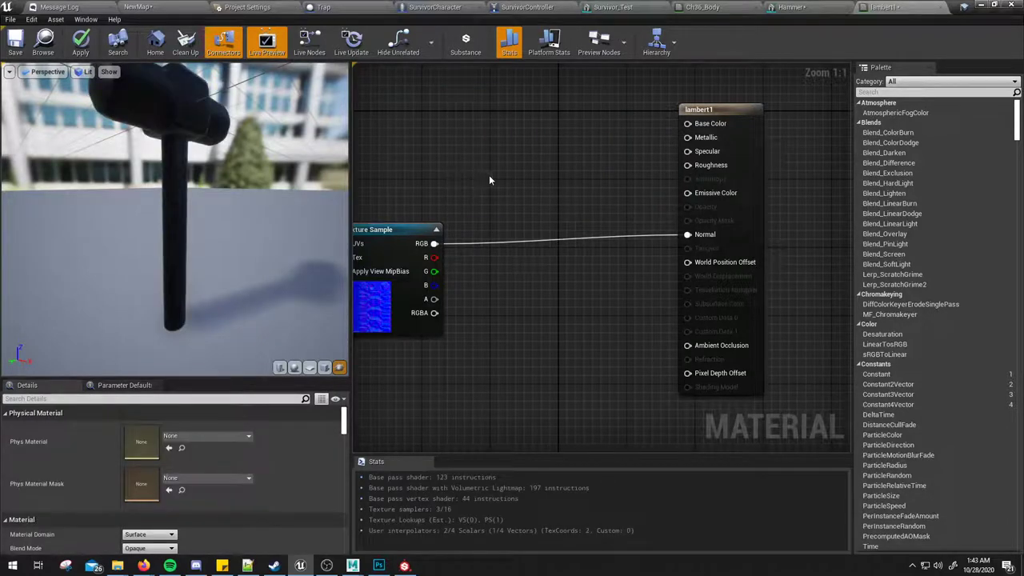
click(179, 5)
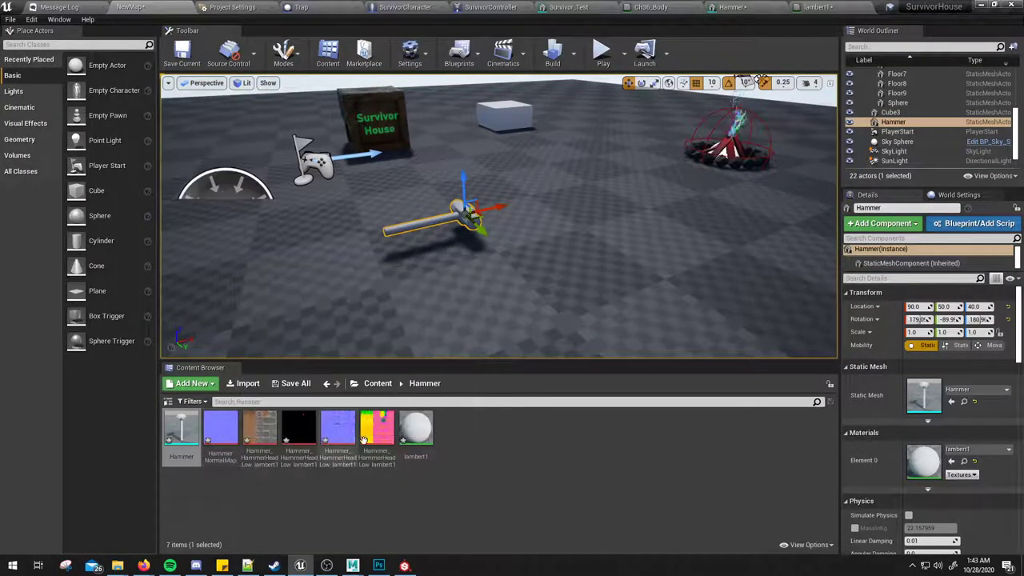
Step: Add the four HammerHead textures to lambert1 and delete the old HammerNormalMap node
click(337, 428)
shift+click(260, 428)
ctrl+click(380, 432)
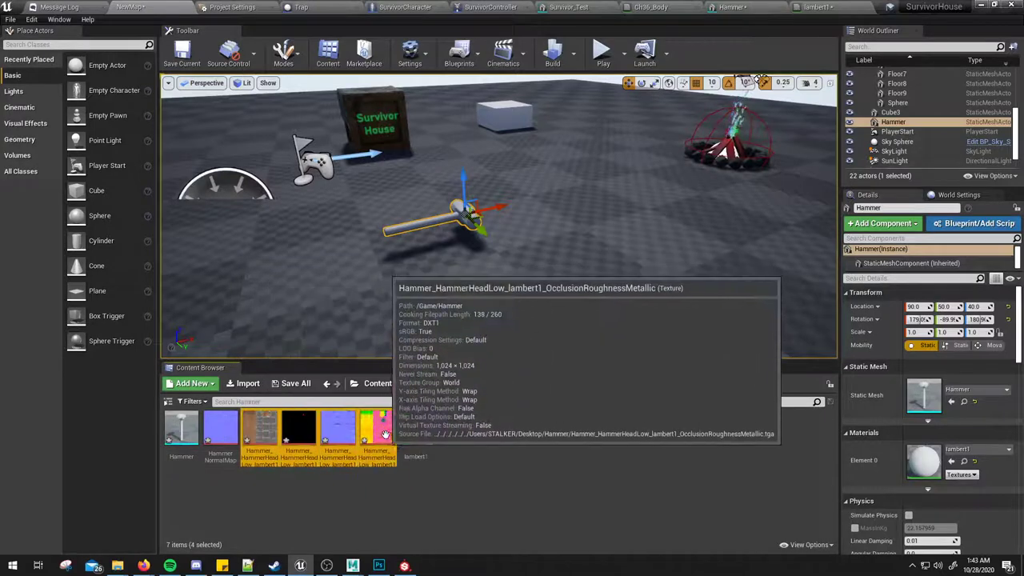
mouse_move(385, 435)
mouse_down()
mouse_move(567, 362)
mouse_move(444, 140)
mouse_up()
click(445, 356)
click(388, 332)
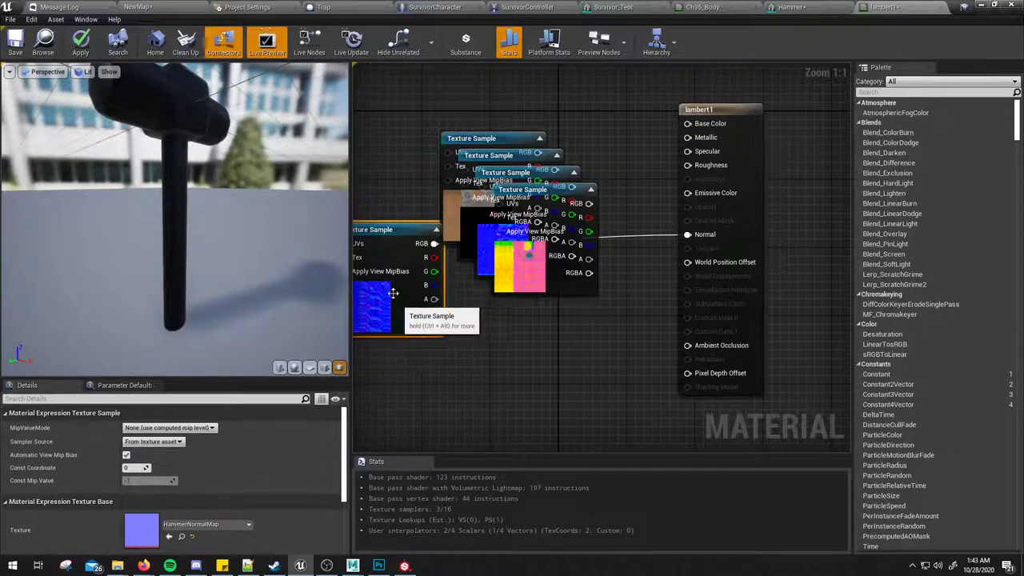
mouse_move(381, 323)
mouse_down()
mouse_move(417, 373)
mouse_move(500, 400)
mouse_up()
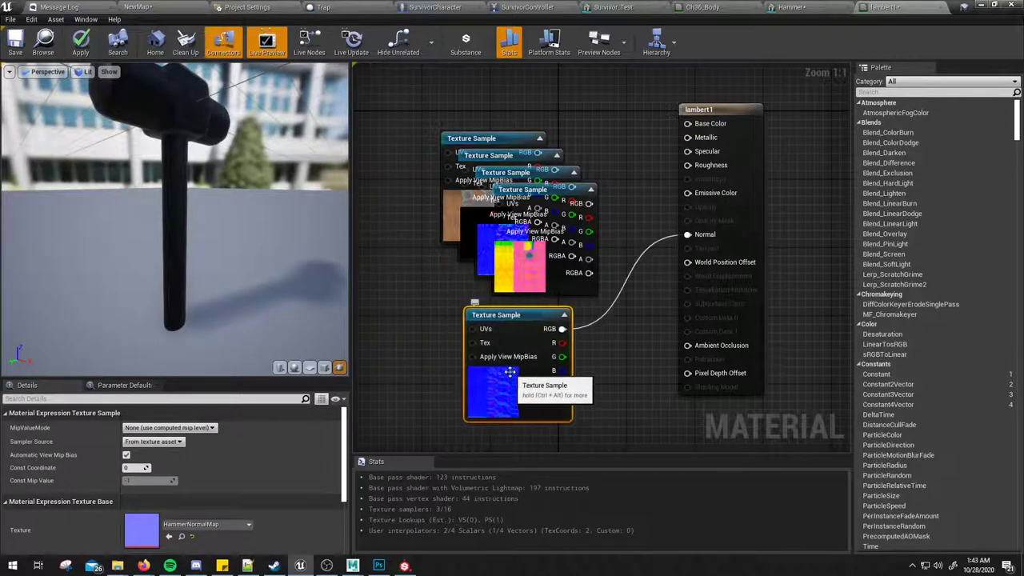
key(Delete)
Step: Wire the new normal texture to Normal and the base colour texture to Base Color
mouse_move(524, 234)
mouse_down()
mouse_move(493, 336)
mouse_move(446, 368)
mouse_up()
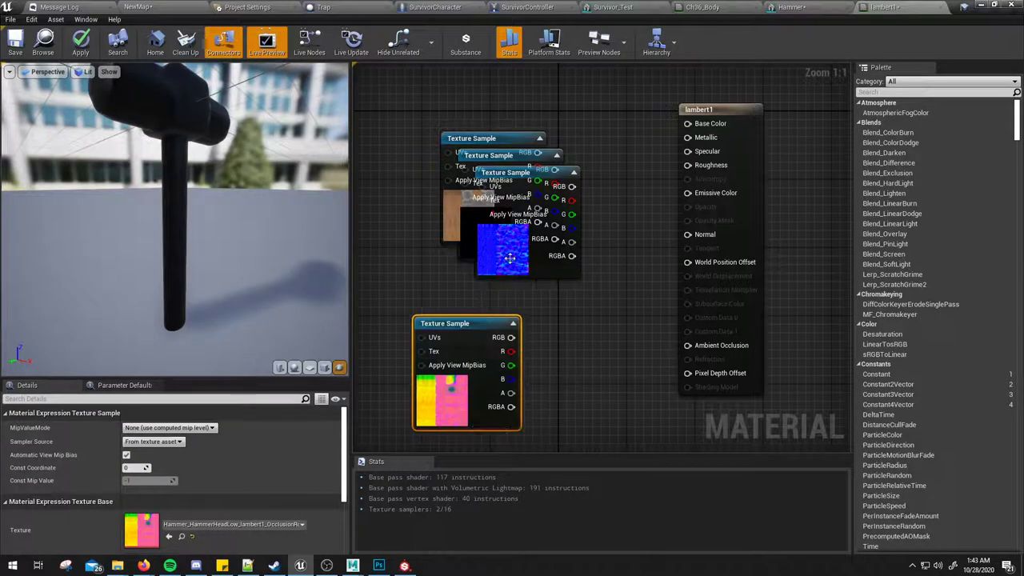
drag(516, 254, 583, 355)
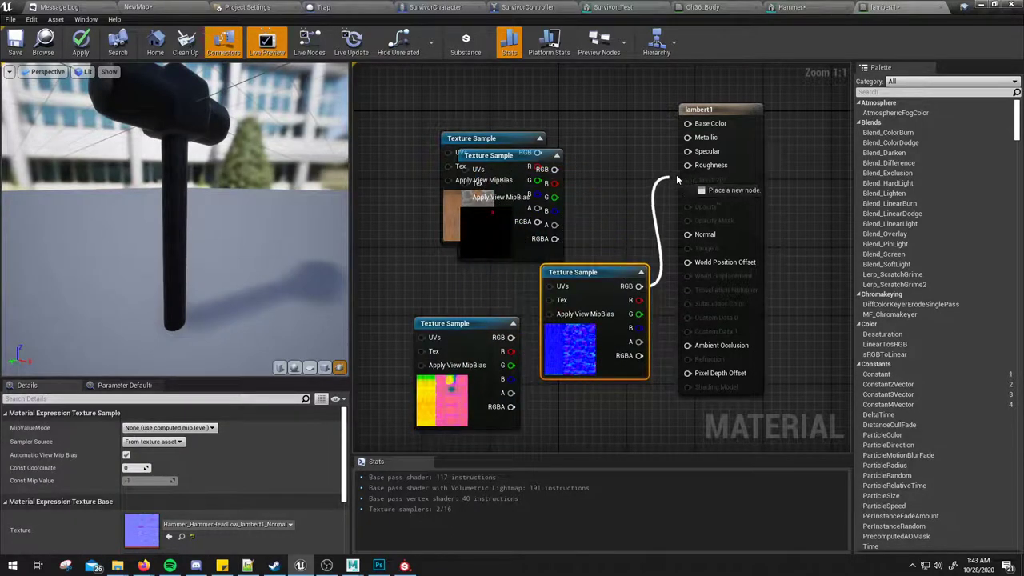
drag(694, 236, 690, 234)
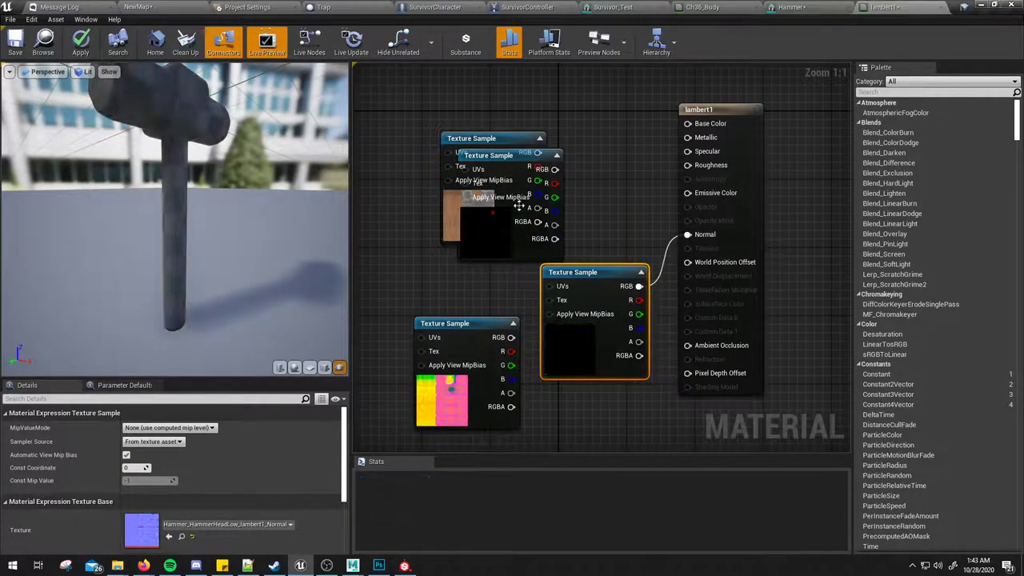
drag(444, 224, 391, 160)
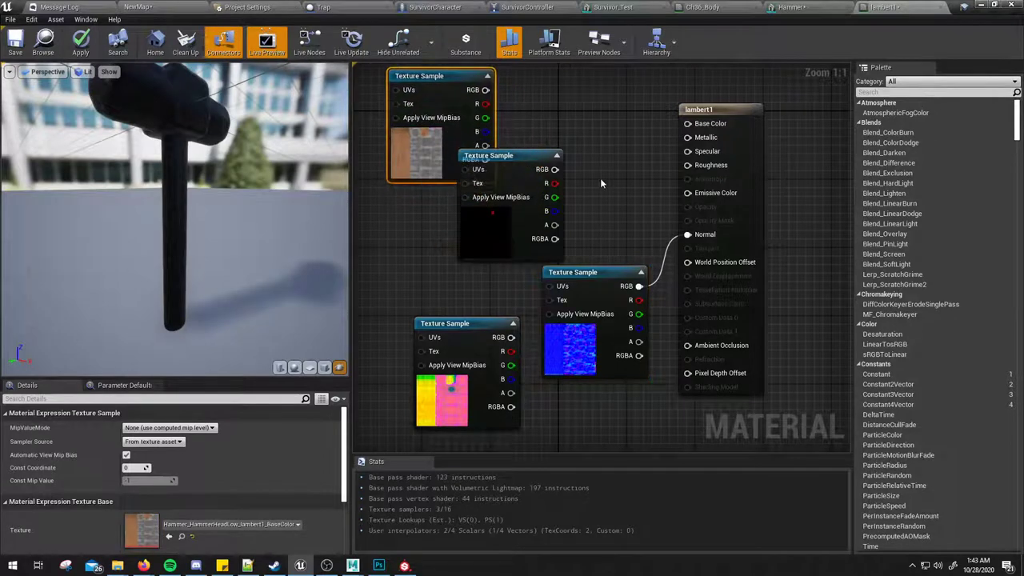
right_drag(523, 118, 539, 152)
drag(707, 163, 705, 159)
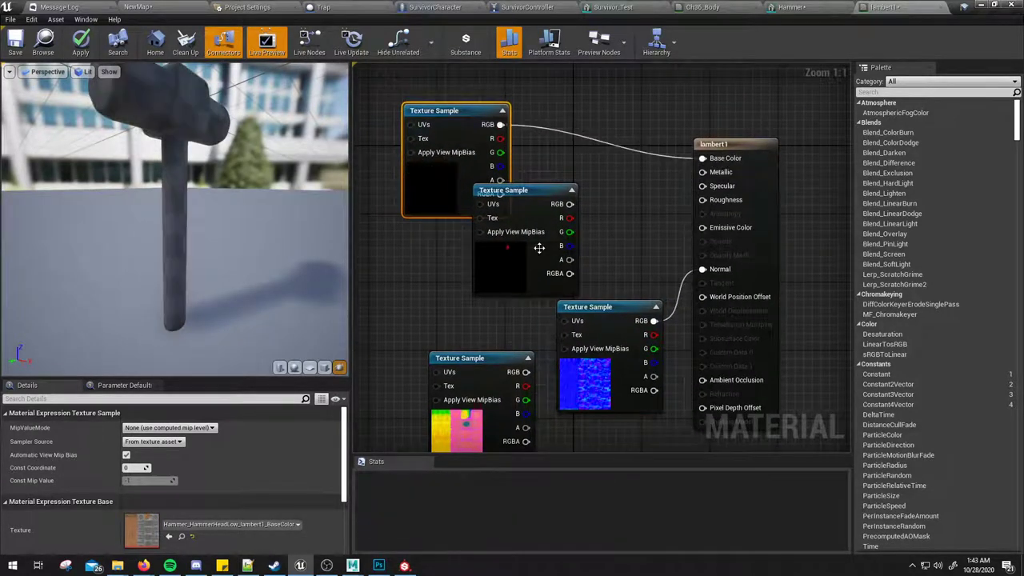
drag(522, 264, 461, 296)
right_drag(556, 273, 564, 222)
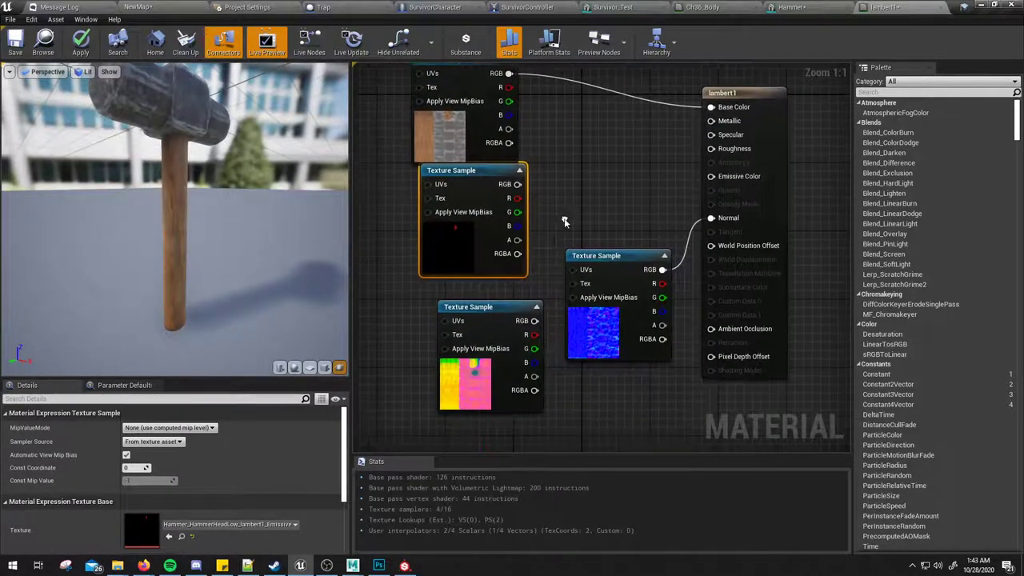
Step: Wire the packed texture's channels to Ambient Occlusion, Roughness and Metallic
click(502, 360)
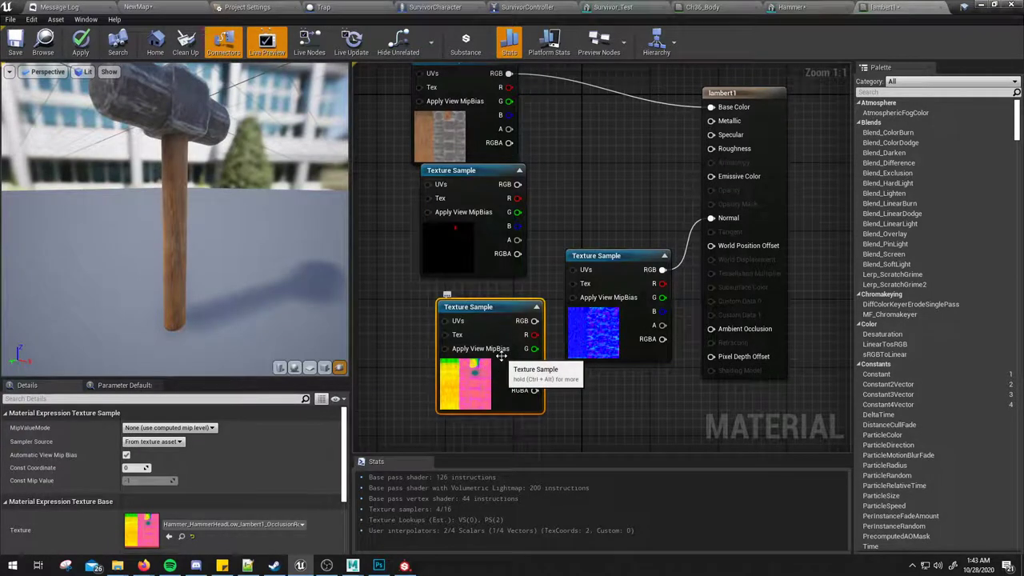
mouse_move(534, 335)
mouse_down()
mouse_move(727, 137)
mouse_move(573, 238)
mouse_up()
mouse_move(714, 189)
mouse_down()
mouse_move(712, 340)
mouse_move(712, 329)
mouse_up()
drag(535, 335, 711, 148)
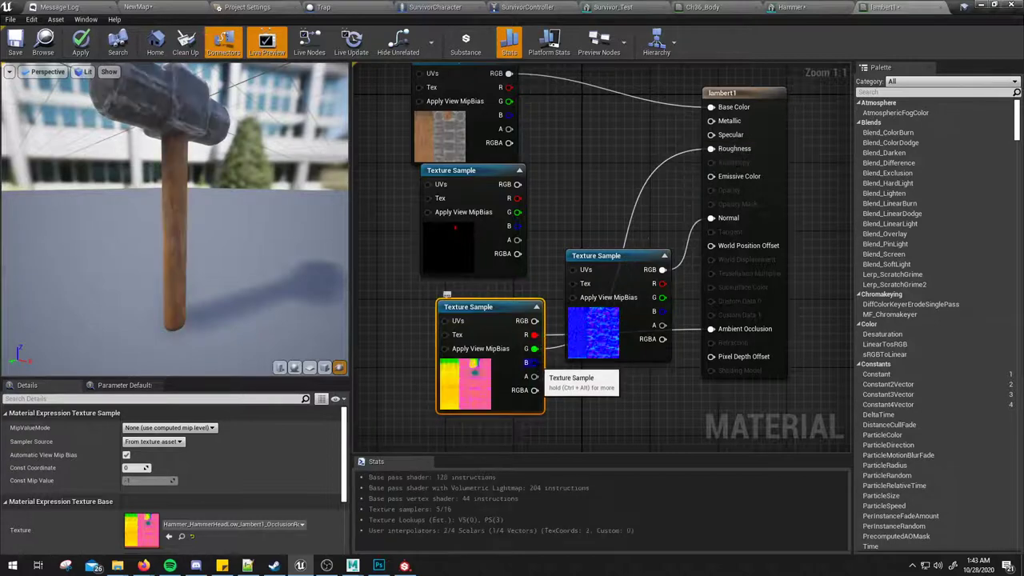
mouse_move(535, 362)
mouse_down()
mouse_move(666, 237)
mouse_move(711, 121)
mouse_up()
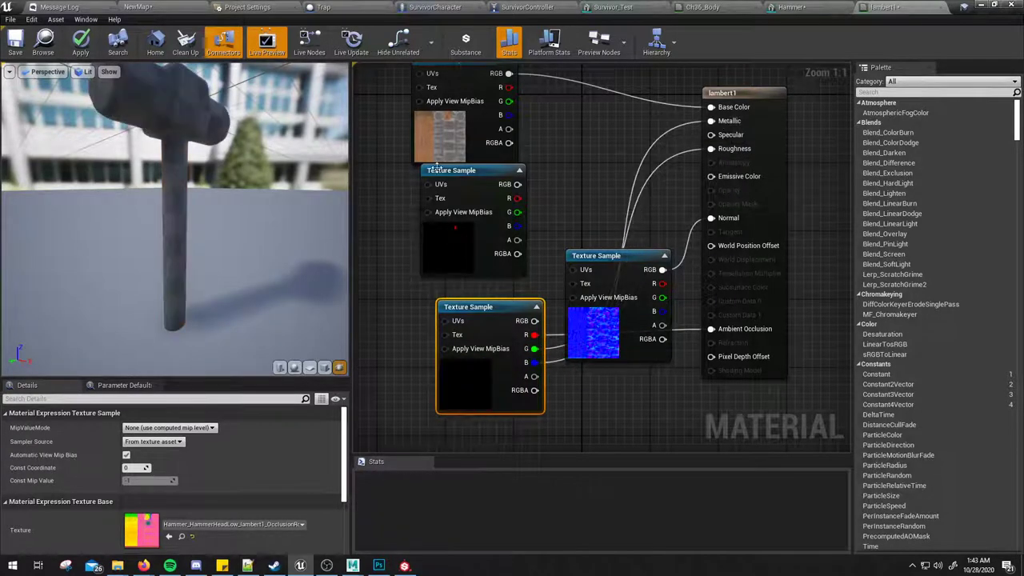
mouse_move(192, 186)
mouse_down()
mouse_move(240, 184)
mouse_move(193, 182)
mouse_up()
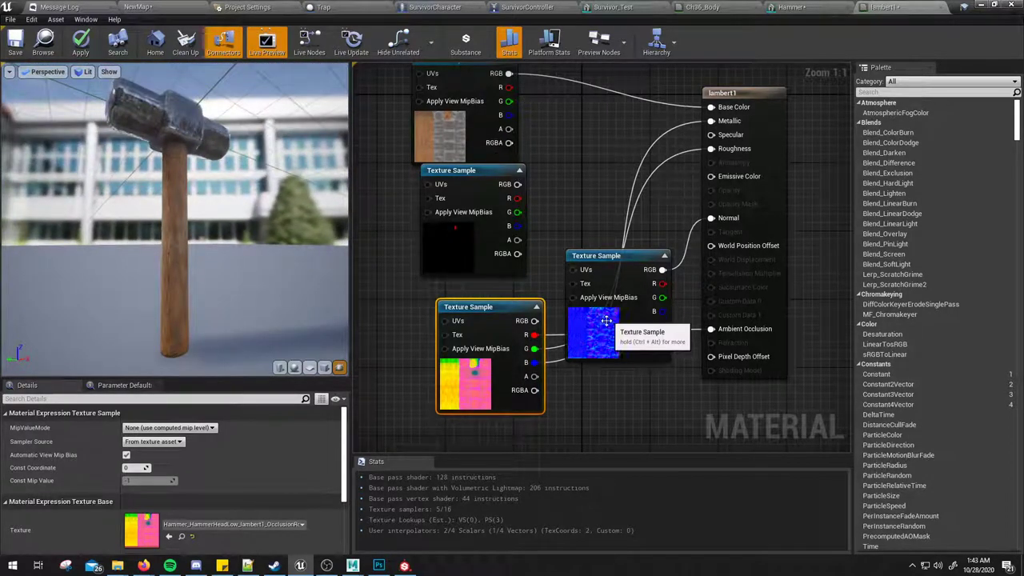
Step: Connect the emissive texture to Emissive Color and check the glowing M in the preview
drag(608, 322, 590, 262)
drag(517, 185, 698, 165)
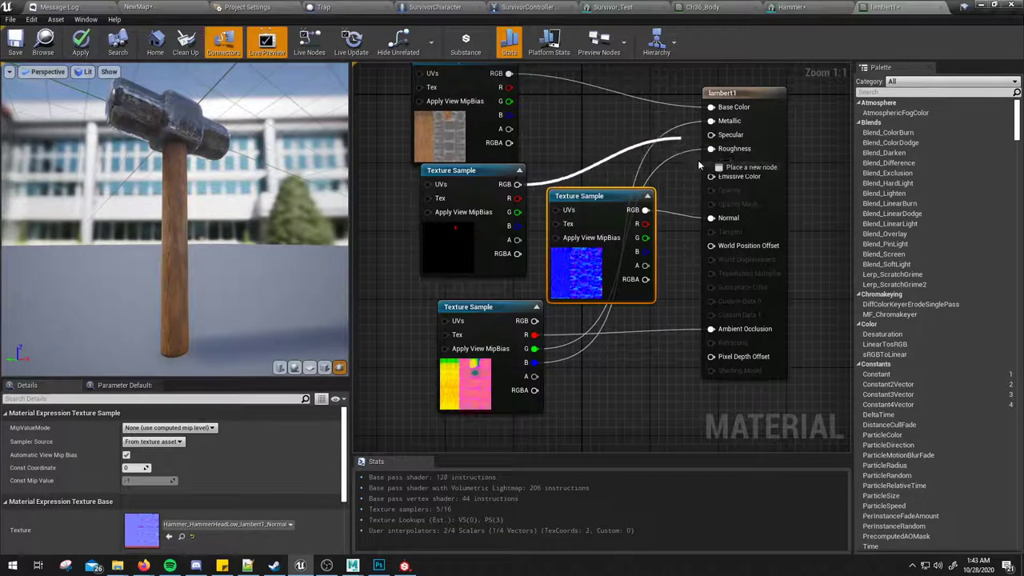
drag(732, 234, 715, 177)
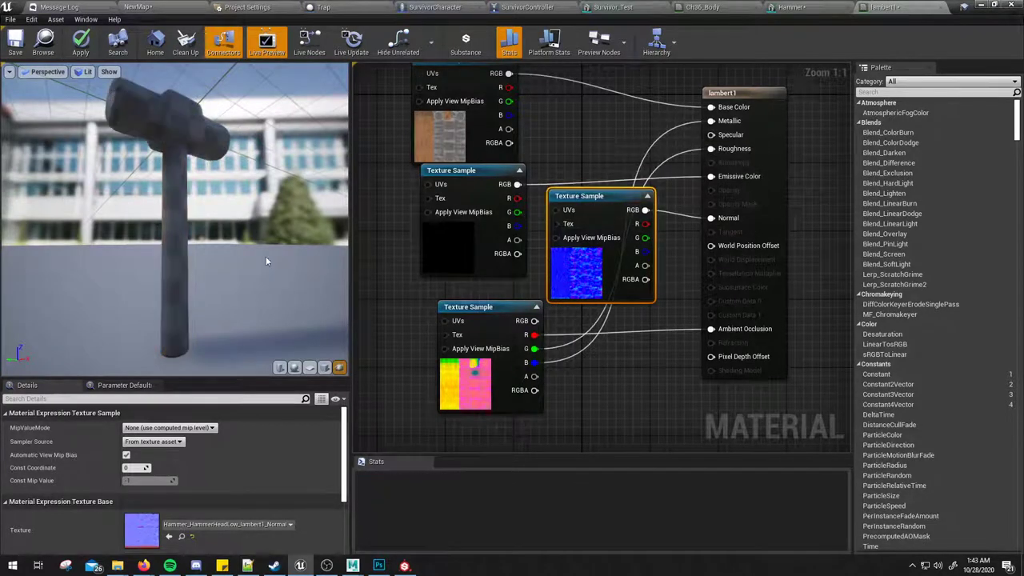
drag(267, 261, 267, 320)
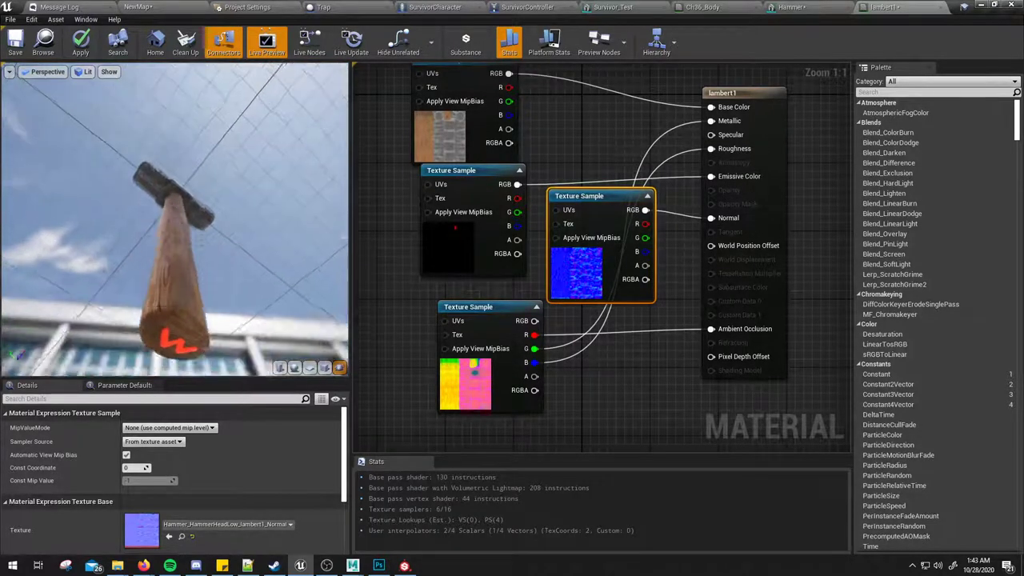
drag(174, 320, 174, 281)
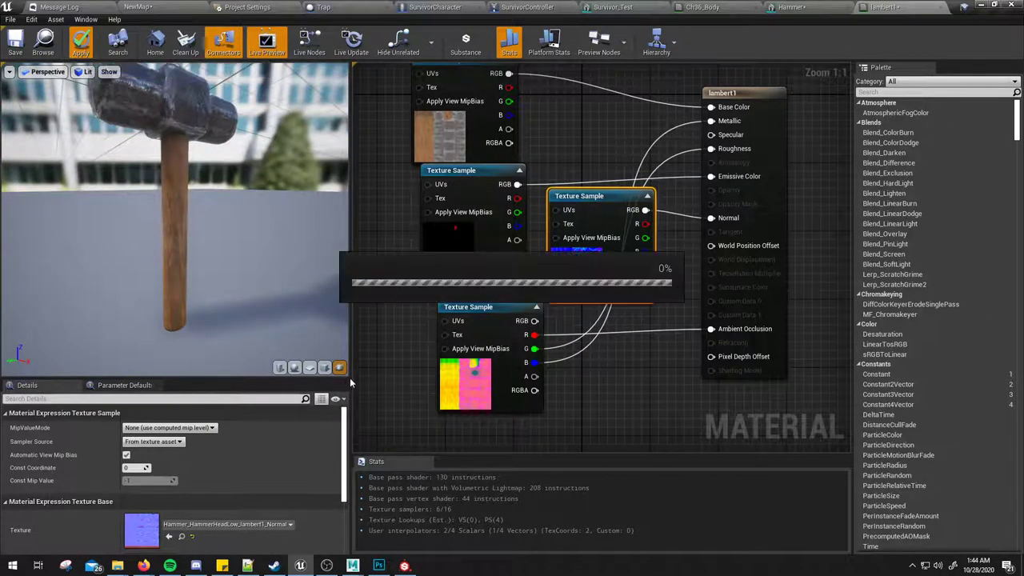
Step: Enlarge the preview and orbit to inspect the metal head, wooden handle and glowing red M
drag(353, 363, 563, 363)
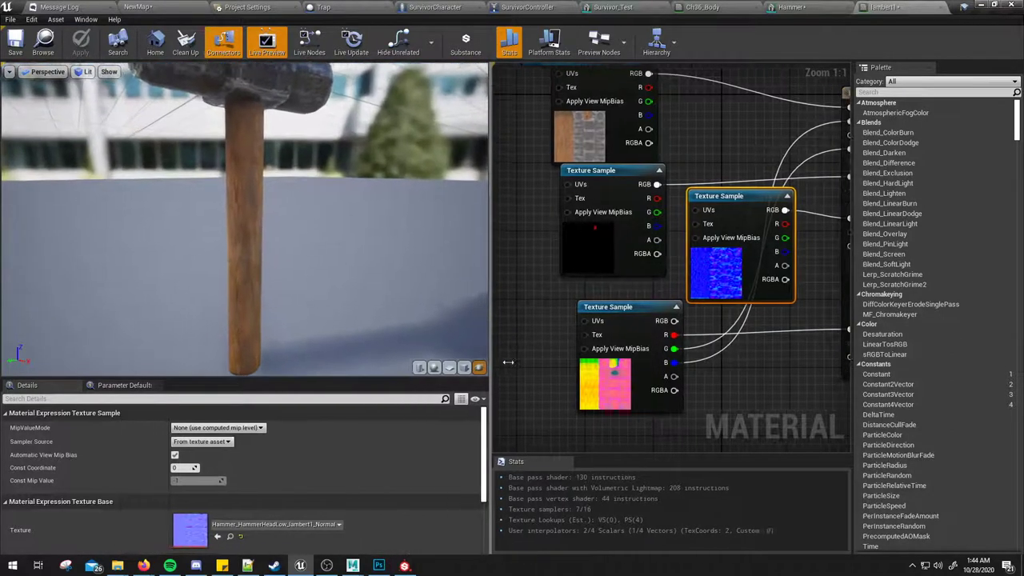
drag(376, 379, 376, 527)
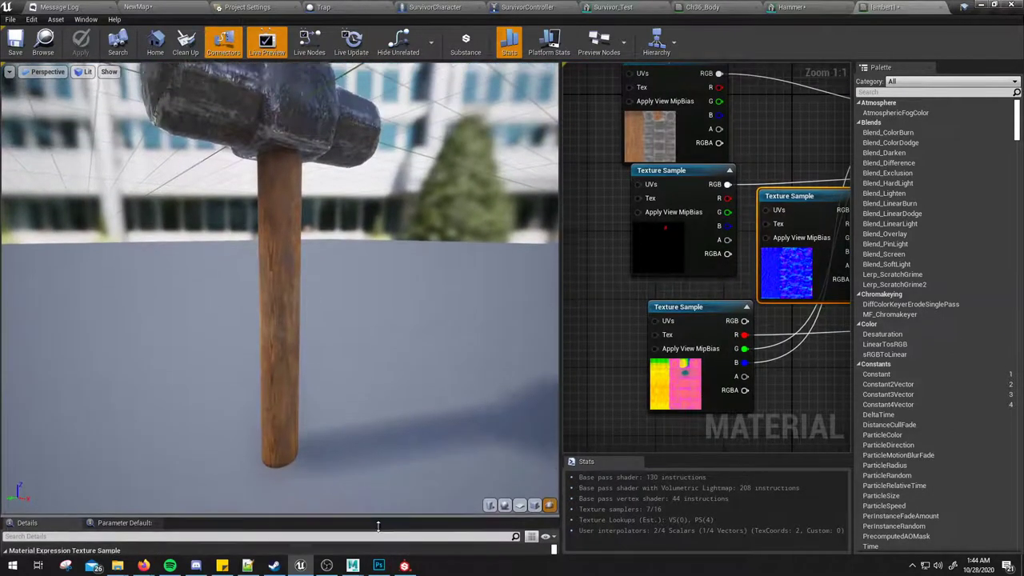
mouse_move(325, 240)
mouse_down()
mouse_move(264, 248)
mouse_move(232, 160)
mouse_move(224, 184)
mouse_move(288, 276)
mouse_move(280, 240)
mouse_move(280, 272)
mouse_up()
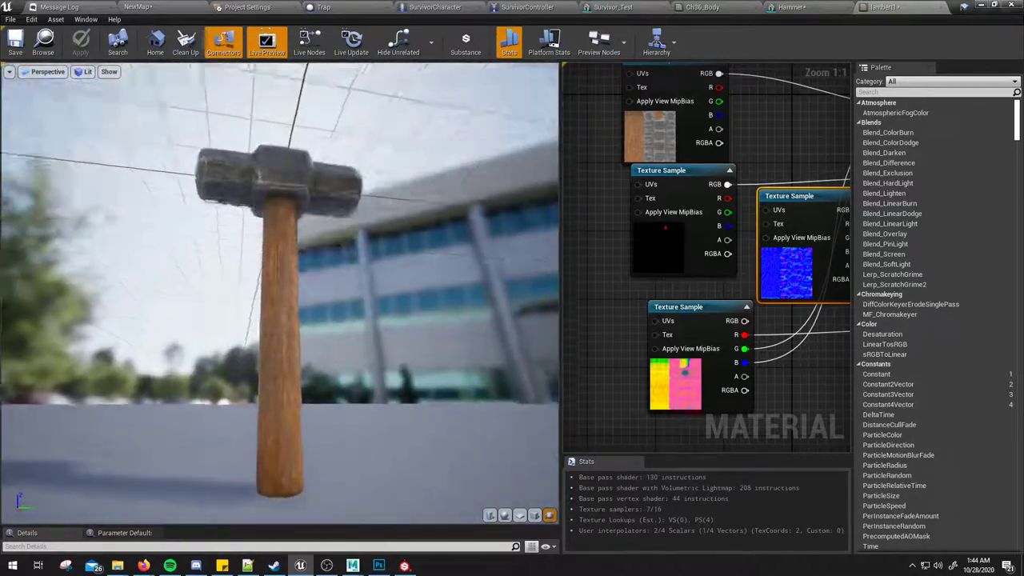
drag(271, 386, 410, 369)
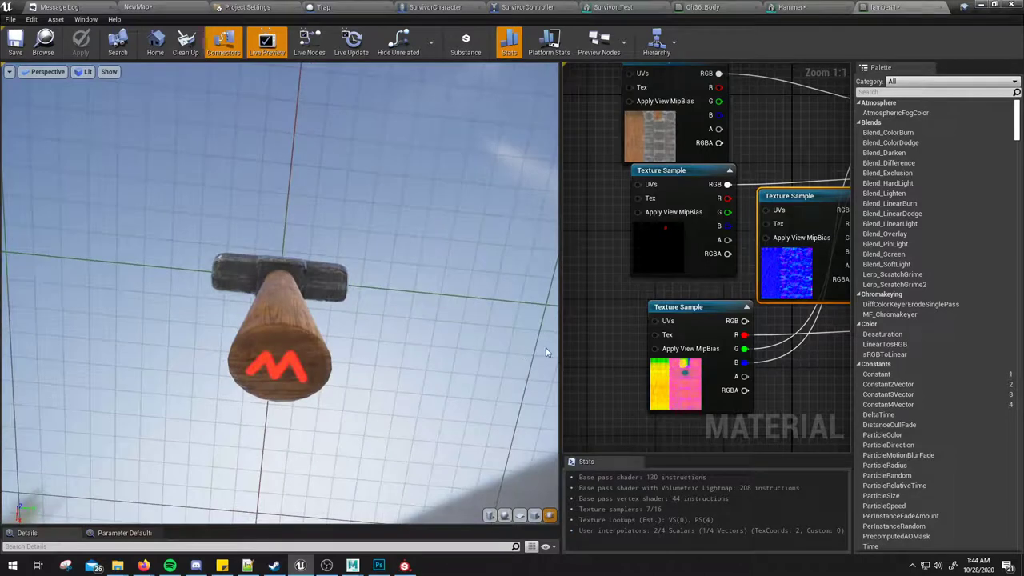
drag(562, 342, 376, 342)
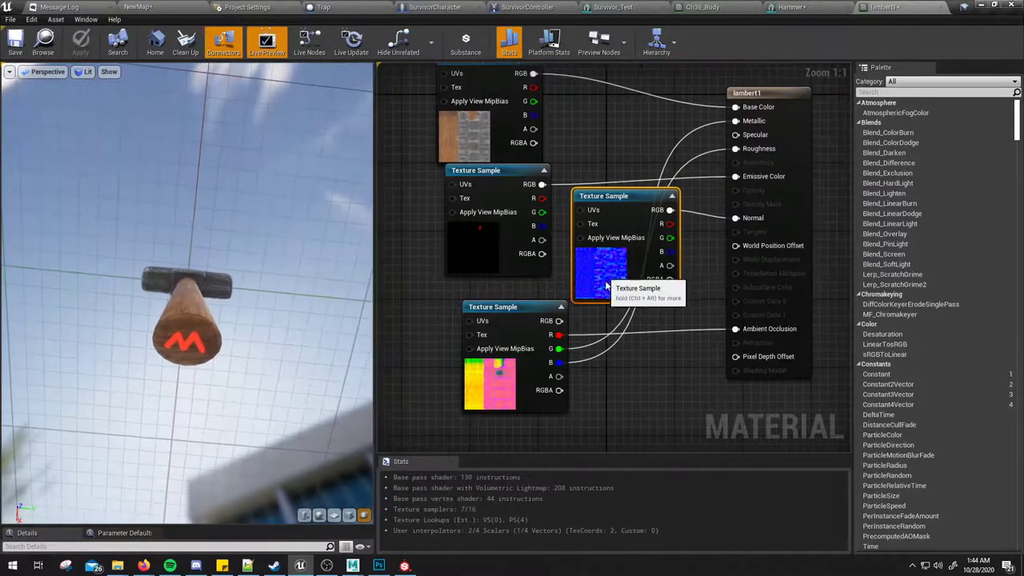
Step: Rearrange the texture samples and add a Multiply node feeding Emissive Color
drag(617, 216, 620, 353)
right_drag(585, 236, 574, 289)
drag(490, 292, 438, 301)
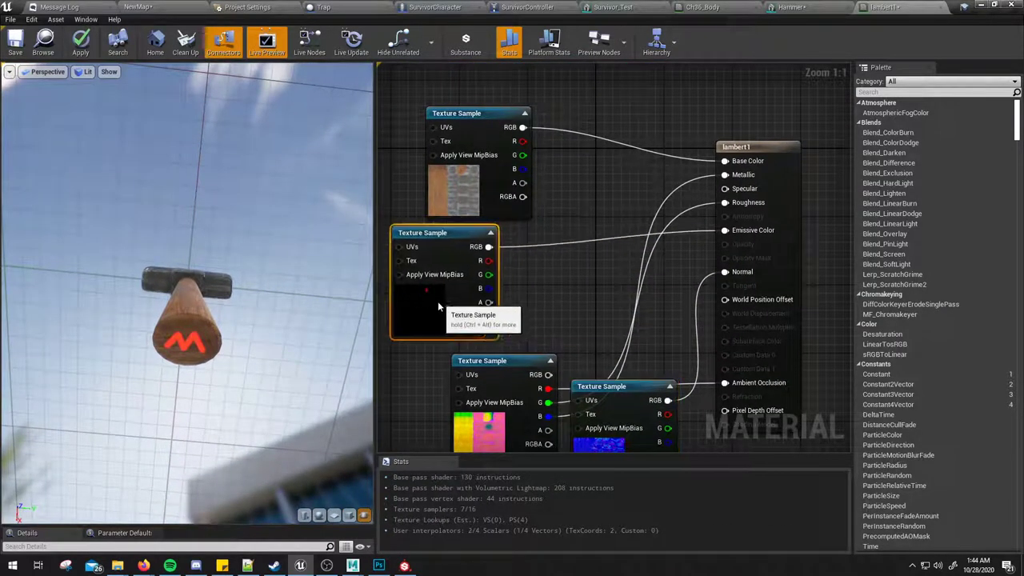
right_drag(545, 304, 565, 238)
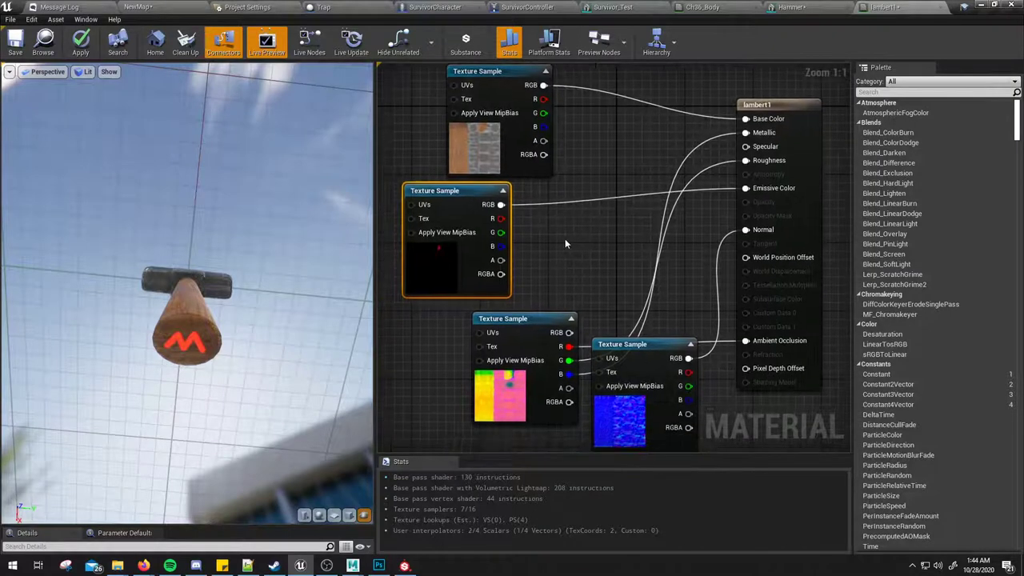
click(565, 238)
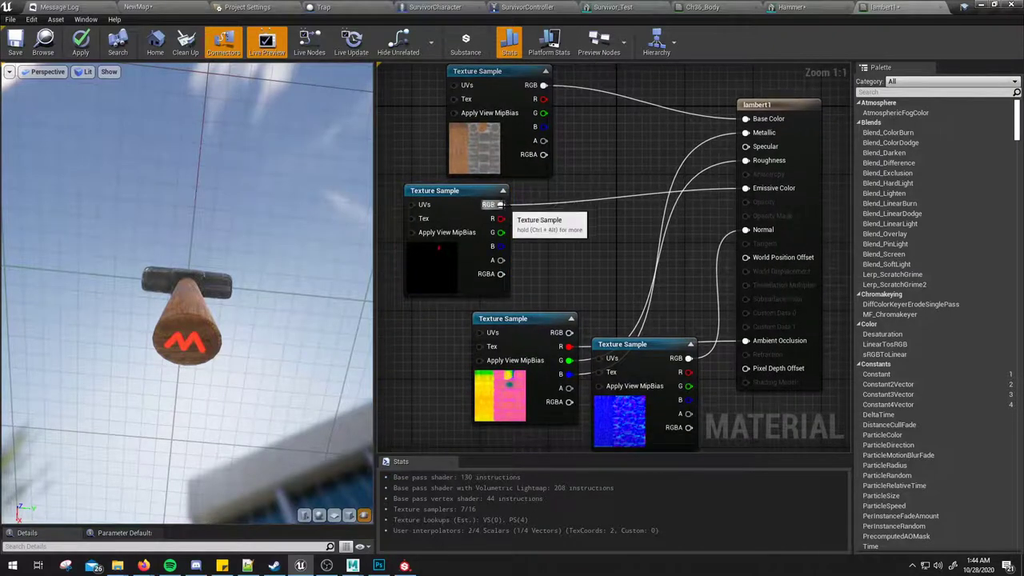
click(616, 234)
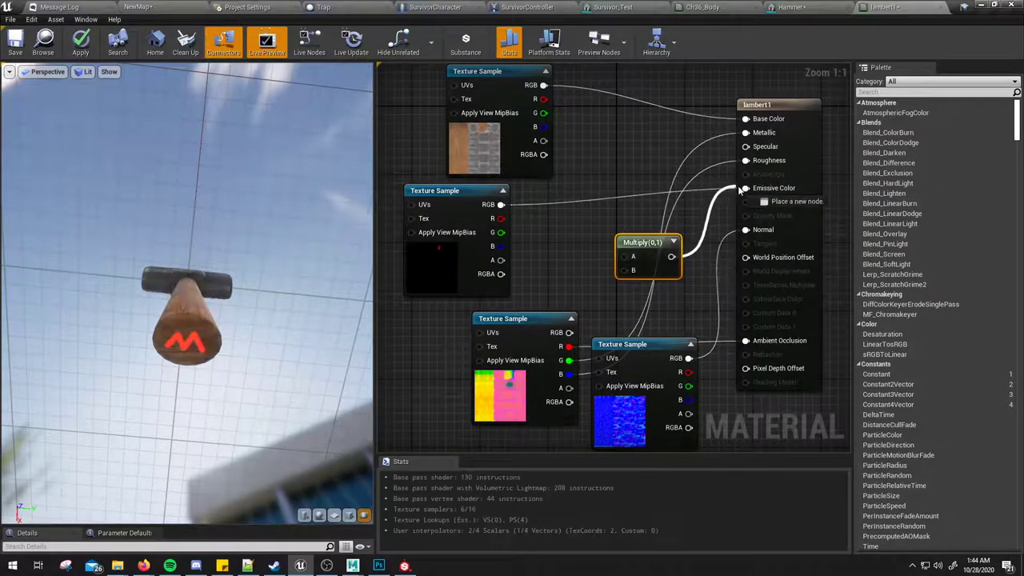
drag(671, 256, 746, 188)
Step: Feed the emissive texture into Multiply A and a Constant into Multiply B, discarding an Add node
mouse_move(501, 205)
mouse_down()
mouse_move(538, 206)
mouse_move(627, 256)
mouse_up()
text(add)
click(564, 261)
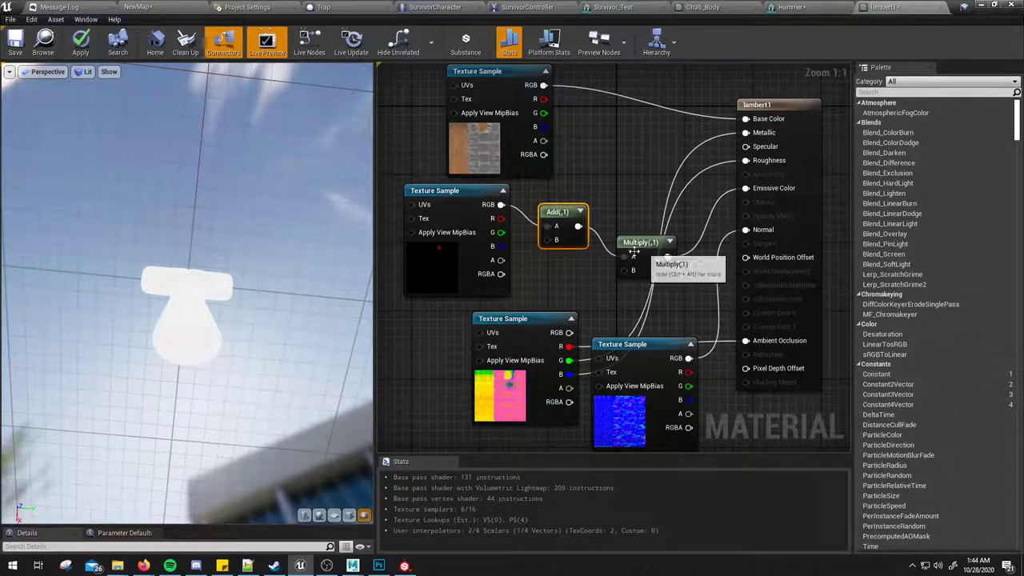
drag(568, 239, 565, 268)
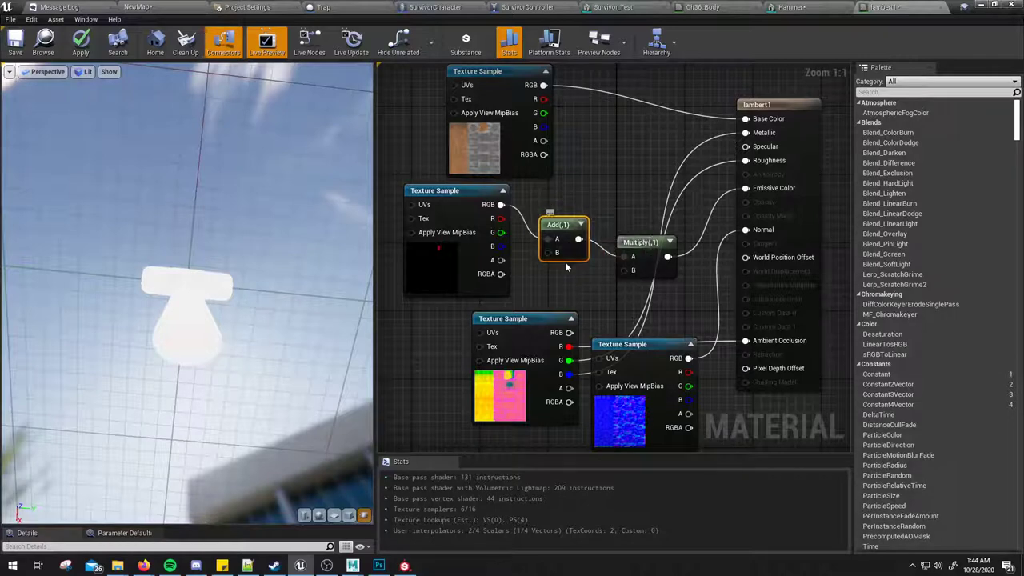
key(Delete)
drag(499, 205, 589, 239)
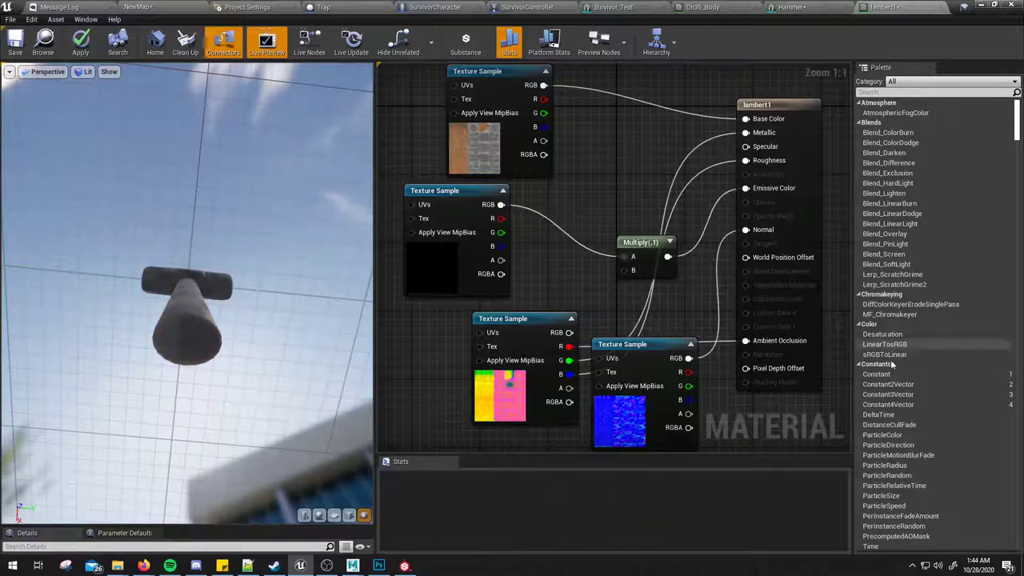
mouse_move(881, 374)
mouse_down()
mouse_move(529, 265)
mouse_move(535, 272)
mouse_up()
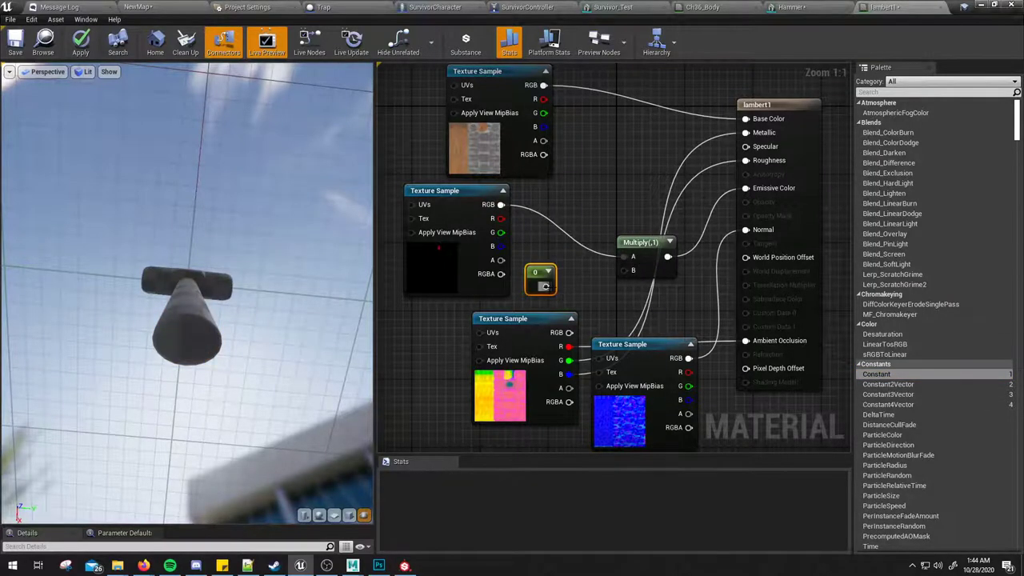
drag(633, 271, 545, 287)
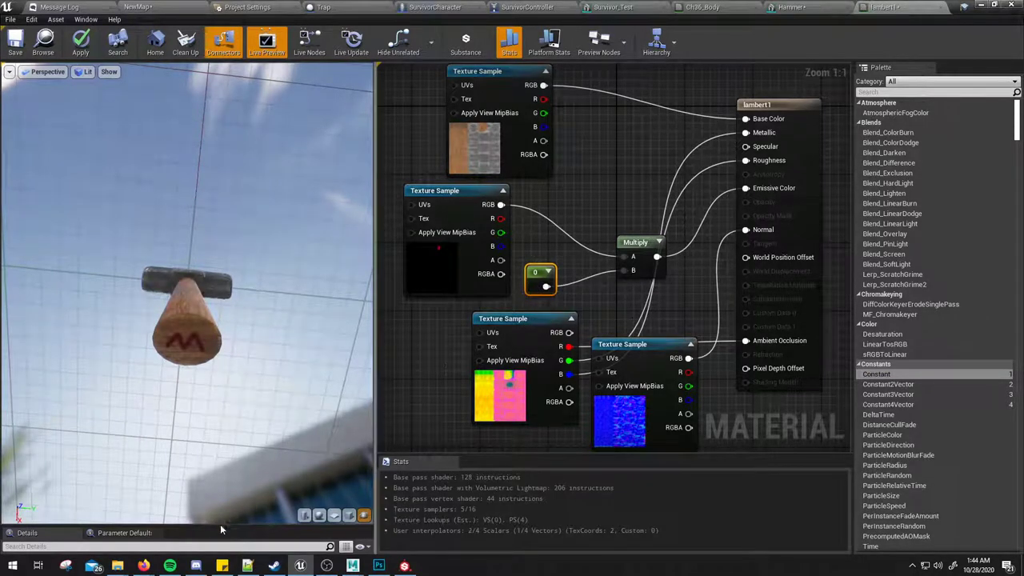
Step: Try emissive Constant values of 1, 50, 20 and 10 to gauge the M glow
drag(213, 526, 190, 304)
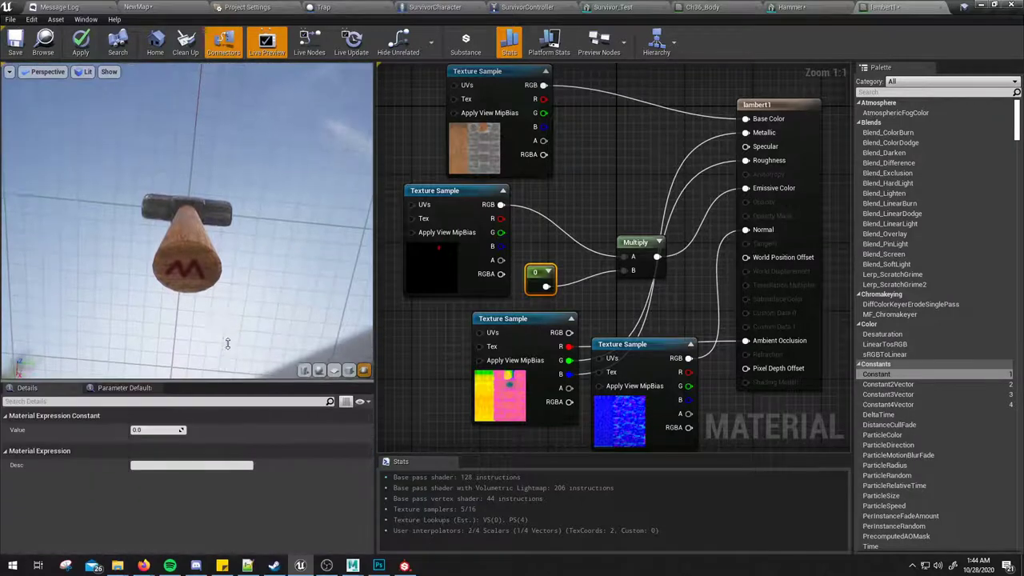
text(1)
key(Return)
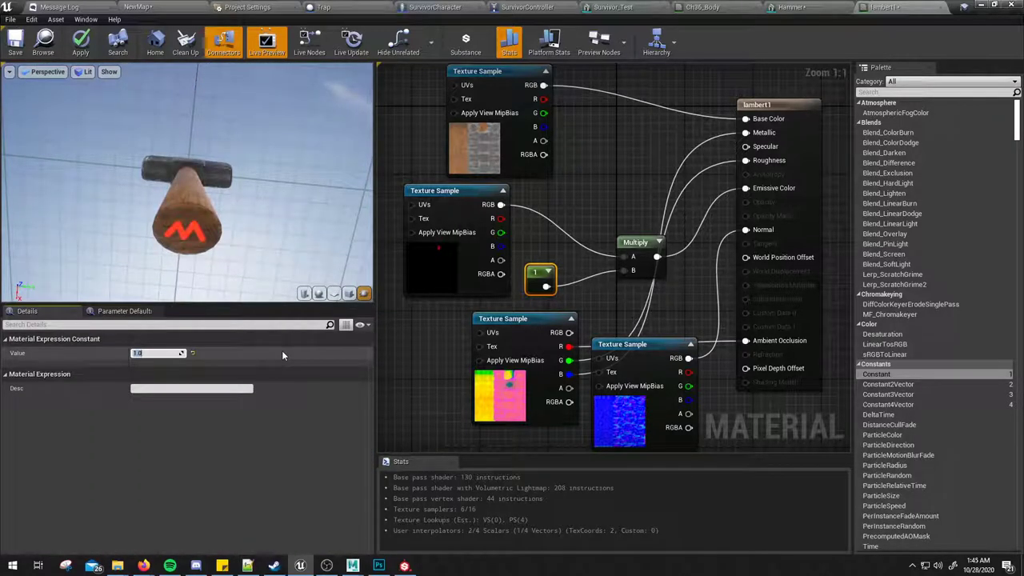
text(50)
key(Return)
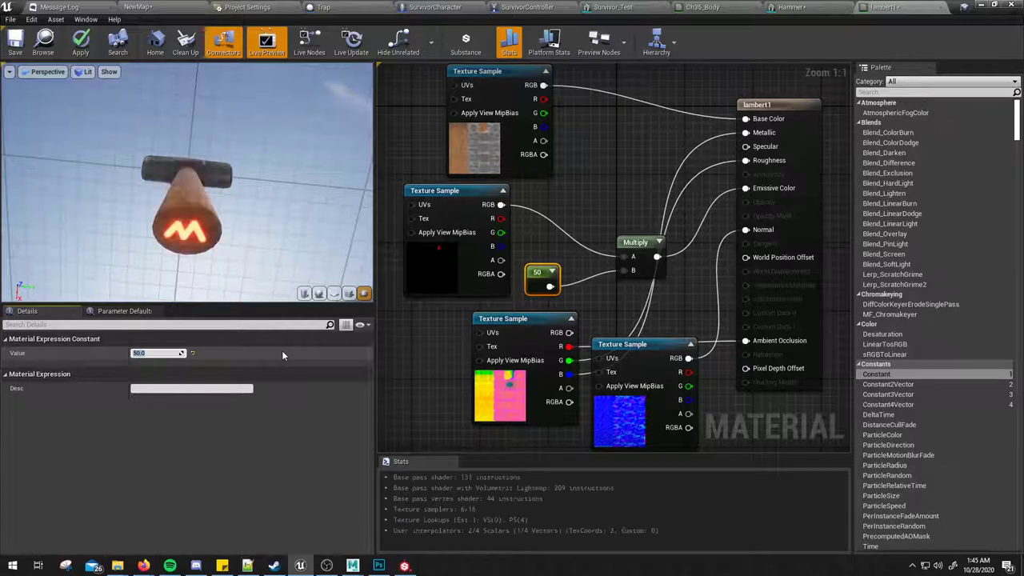
text(20)
key(Return)
text(10)
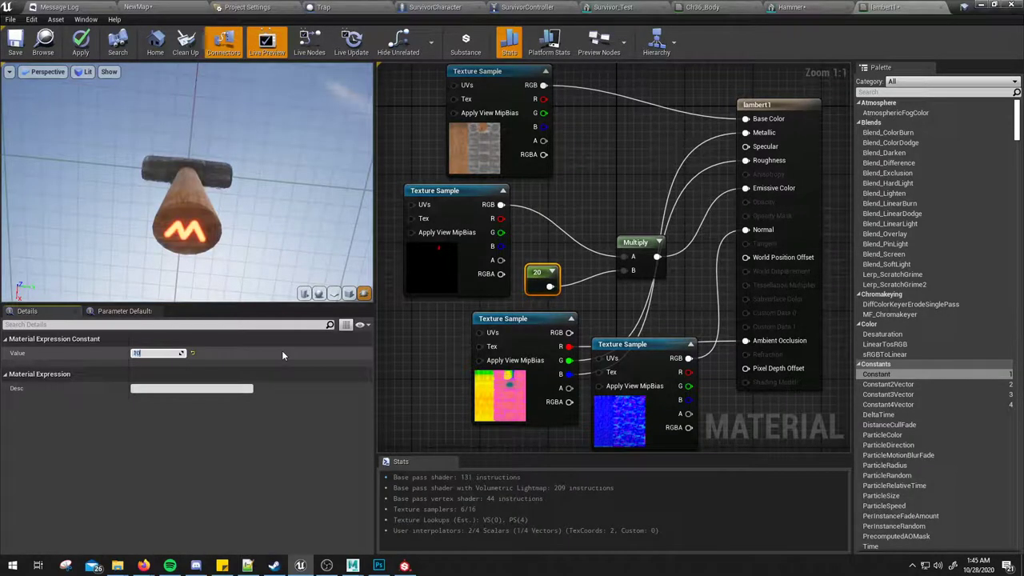
key(Return)
Step: After testing 5 and 2, settle the emissive Constant at 3 and apply the material
text(5)
key(Return)
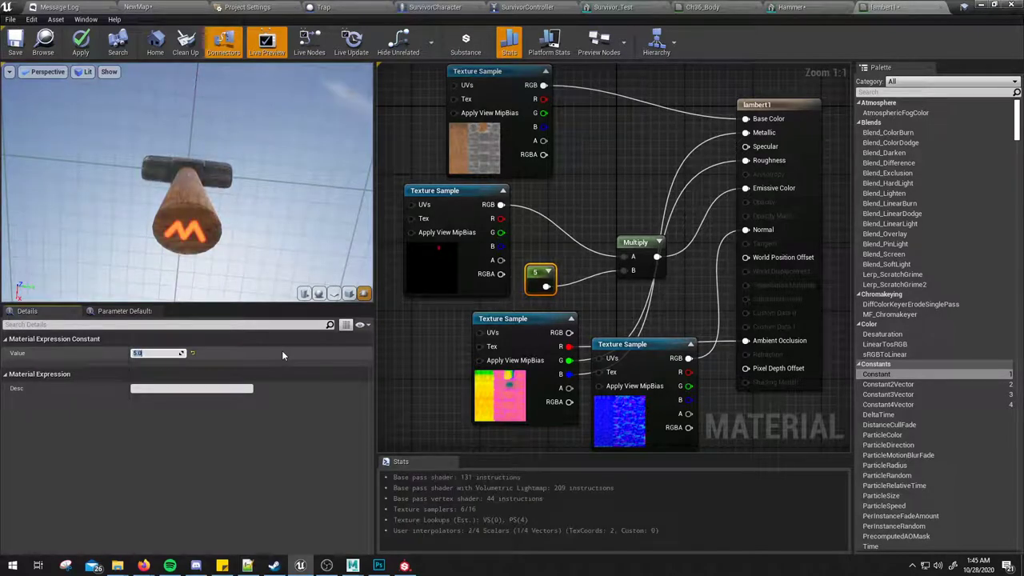
text(2)
key(Return)
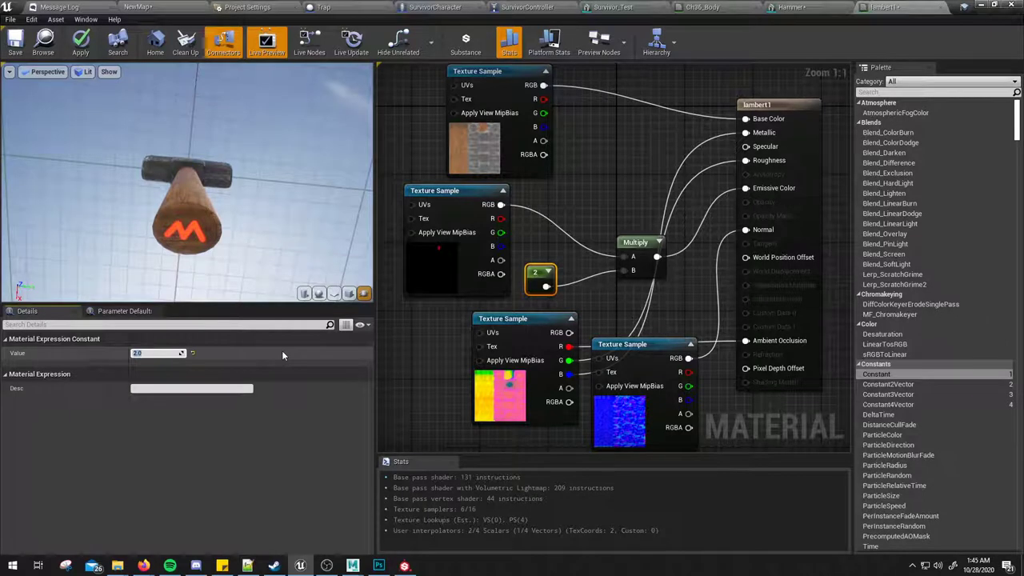
text(3)
key(Return)
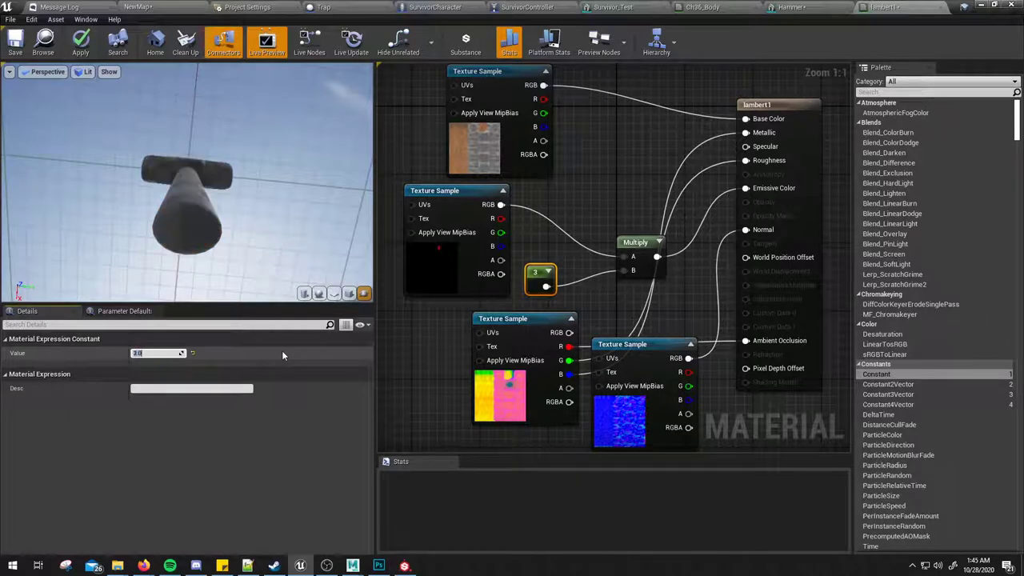
click(80, 44)
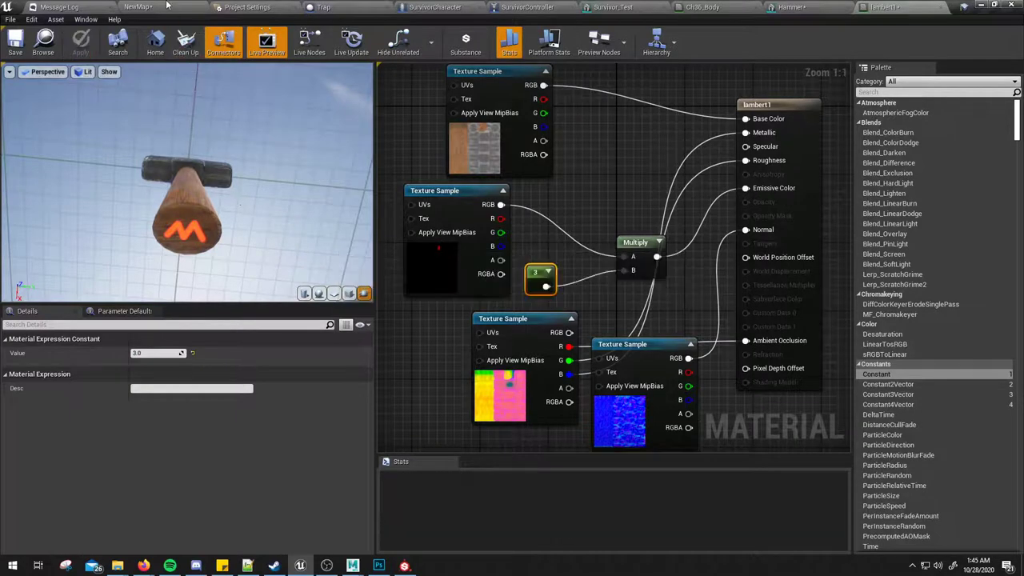
Step: Back in the level, move the Hammer next to the campfire
click(138, 6)
right_drag(500, 240, 481, 232)
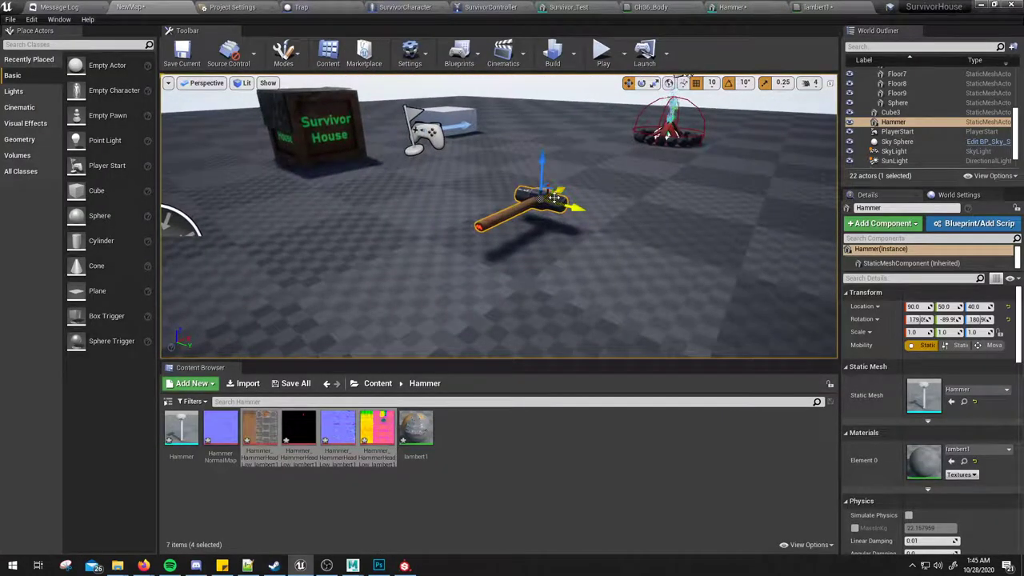
drag(557, 197, 729, 153)
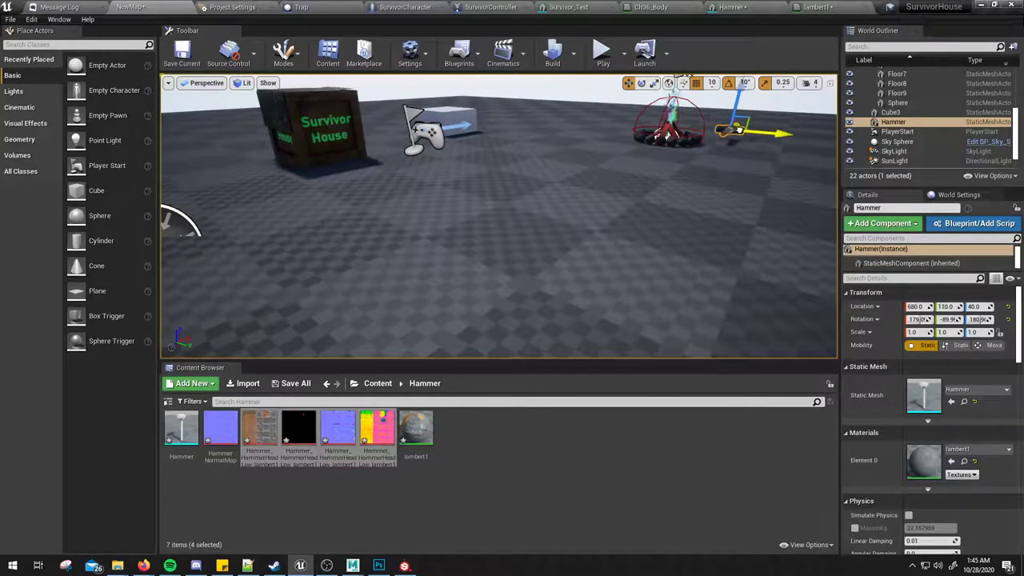
key(f)
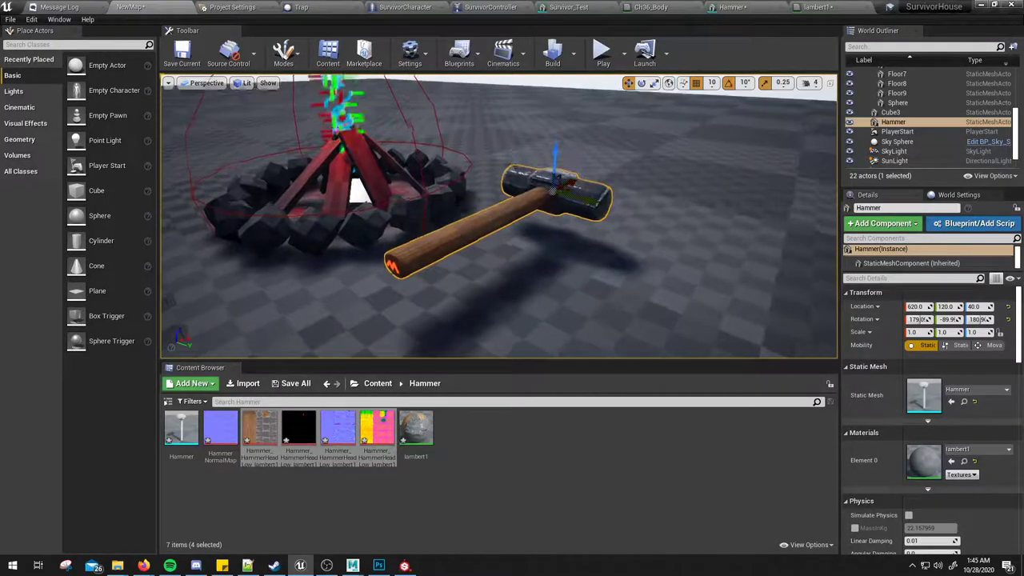
alt+drag(552, 192, 352, 205)
Step: Rotate the Hammer upright, lower it onto the floor, and start playing the level
key(e)
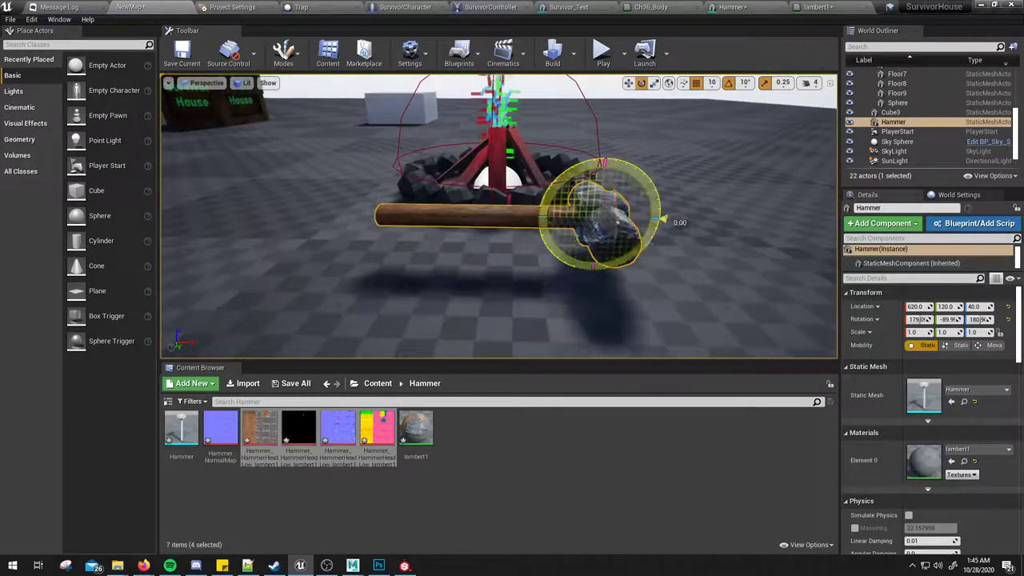
mouse_move(644, 240)
mouse_down()
mouse_move(608, 288)
mouse_move(412, 108)
mouse_move(480, 144)
mouse_up()
key(w)
mouse_move(562, 177)
mouse_down()
mouse_move(564, 207)
mouse_move(534, 244)
mouse_up()
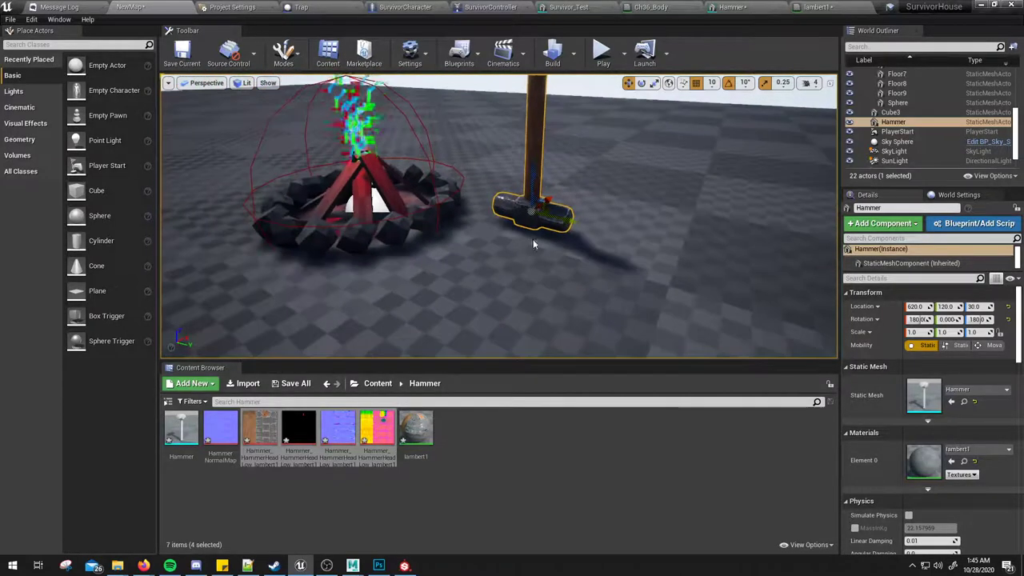
click(603, 52)
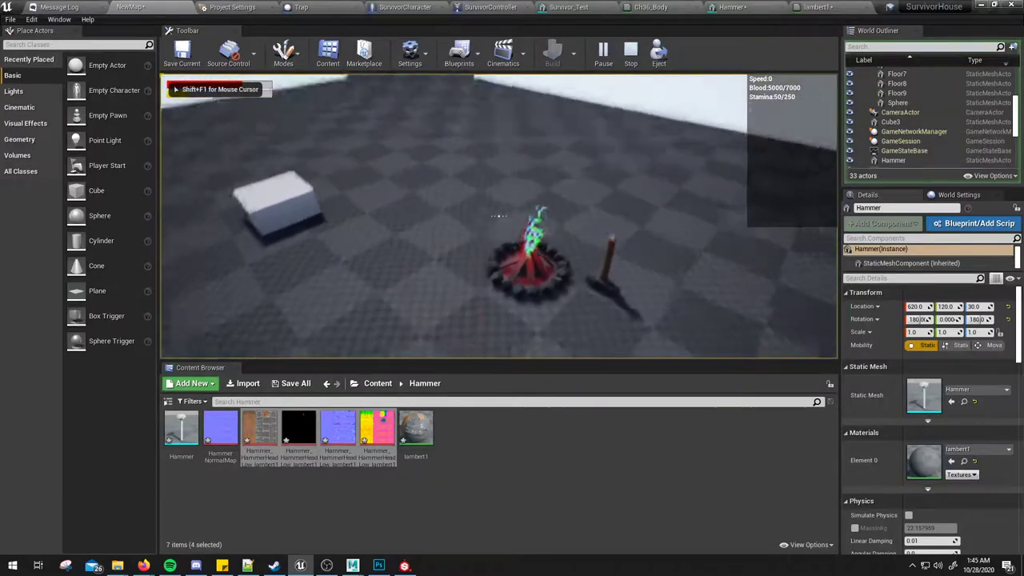